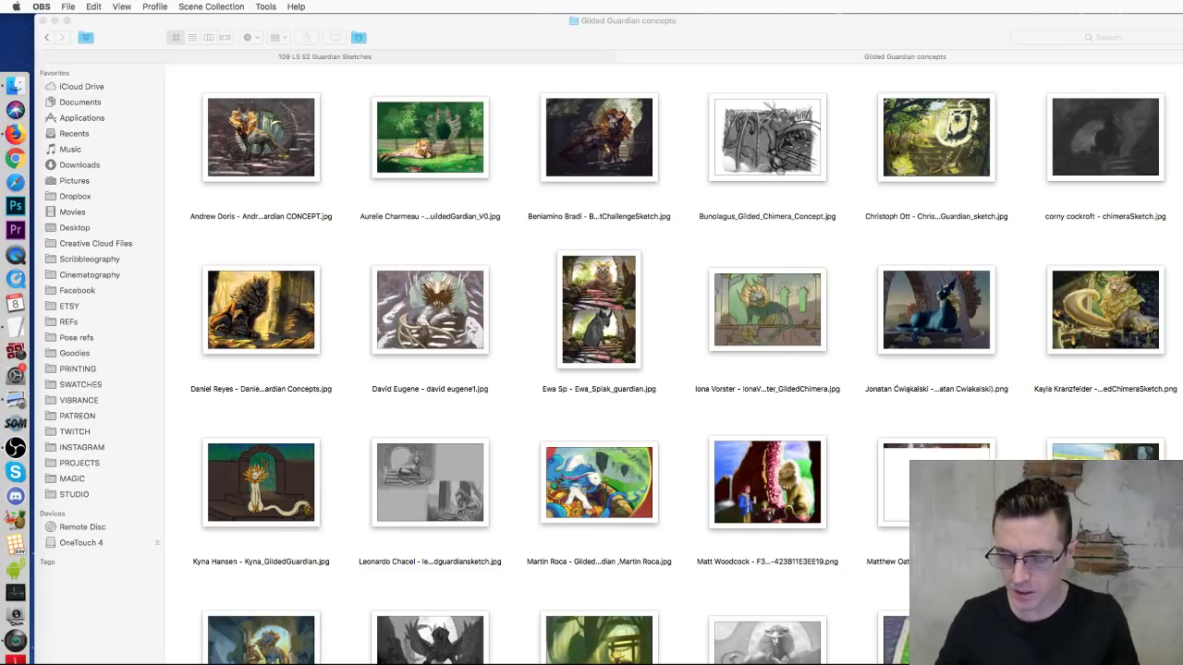
Step: Move the OBS window in from the right edge to sit beside the Gilded Guardian thumbnails
drag(1178, 295, 1096, 302)
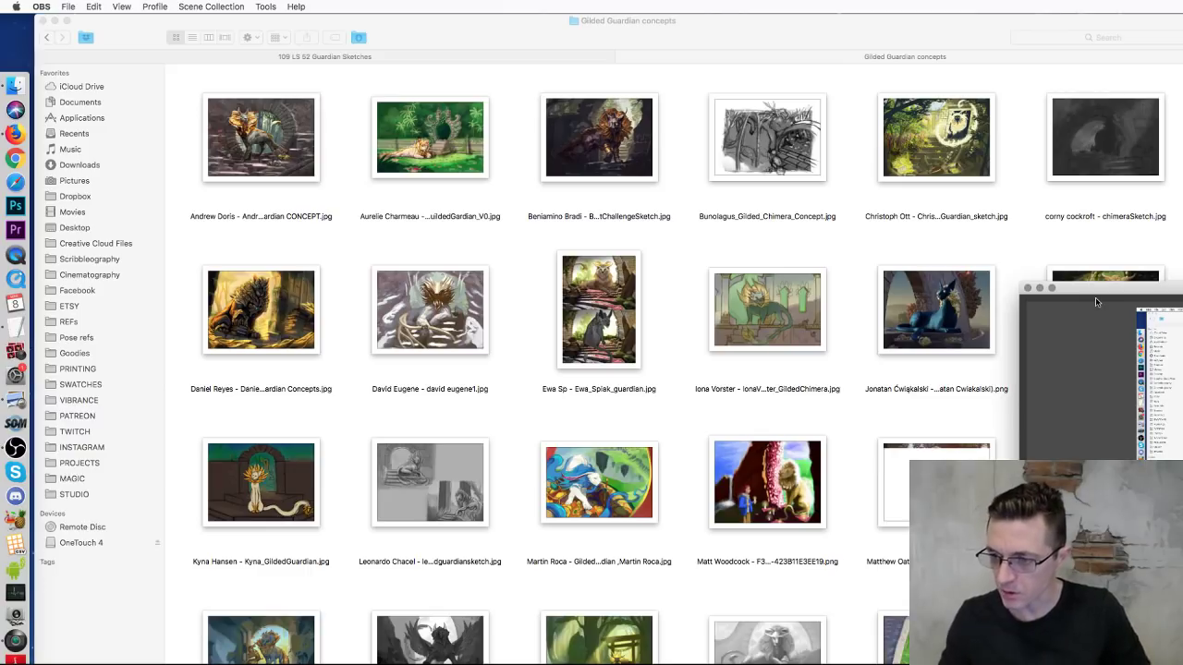
Step: Lower the OBS window out of the way so every concept thumbnail is visible
drag(1072, 287, 1046, 398)
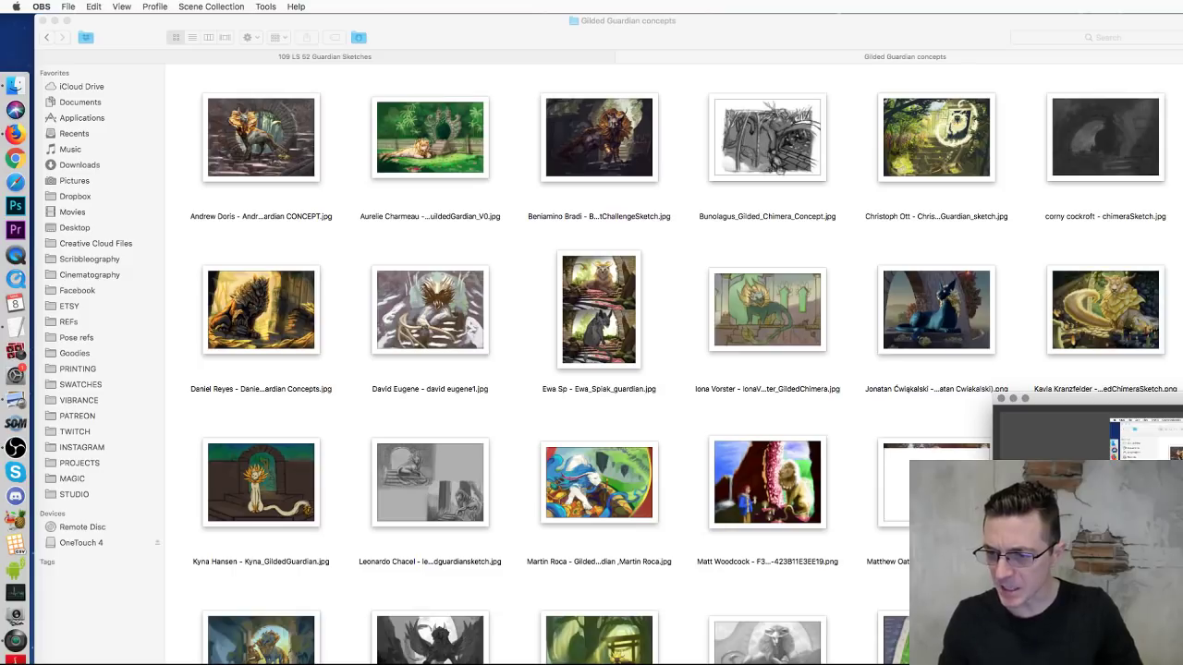
drag(1046, 399, 1046, 471)
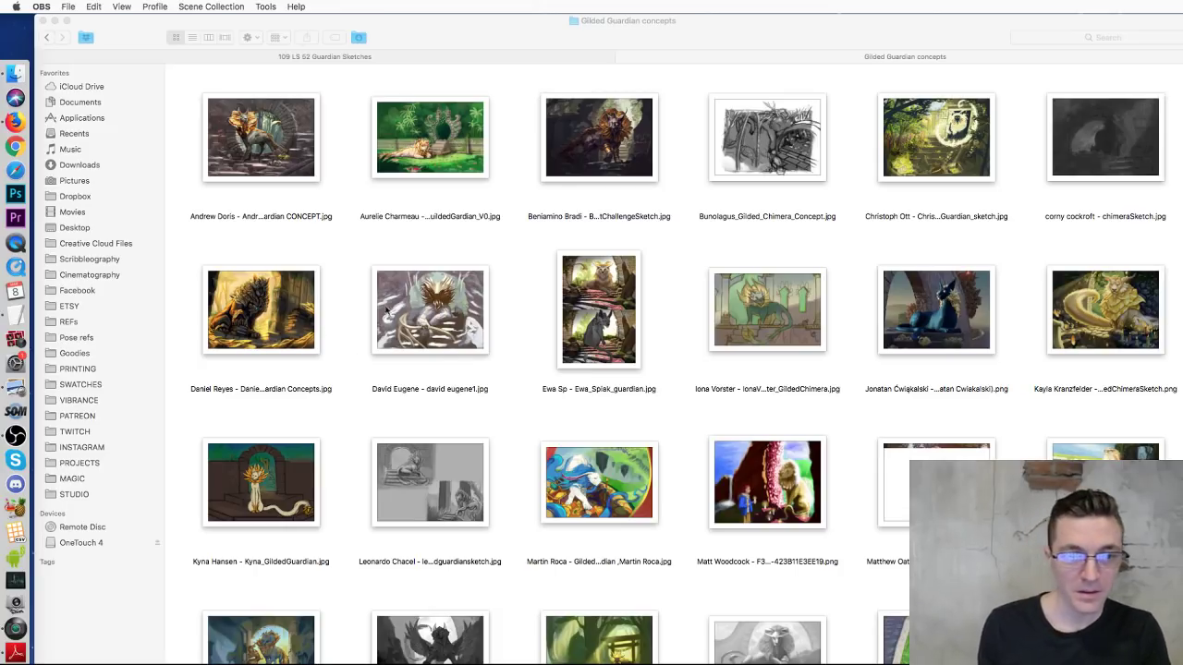
Step: Bring the Finder window with the concepts folder to the front
click(519, 307)
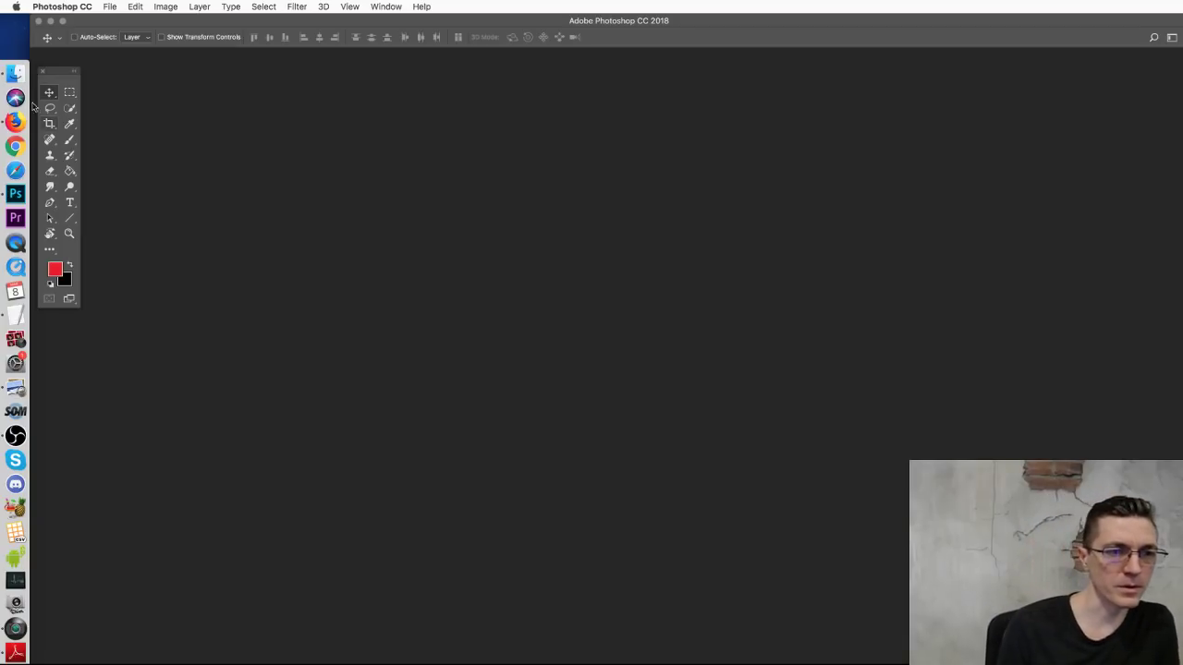
Step: Open the golden guardian concept image in Adobe Photoshop CC 2018 from Finder
click(15, 72)
click(277, 314)
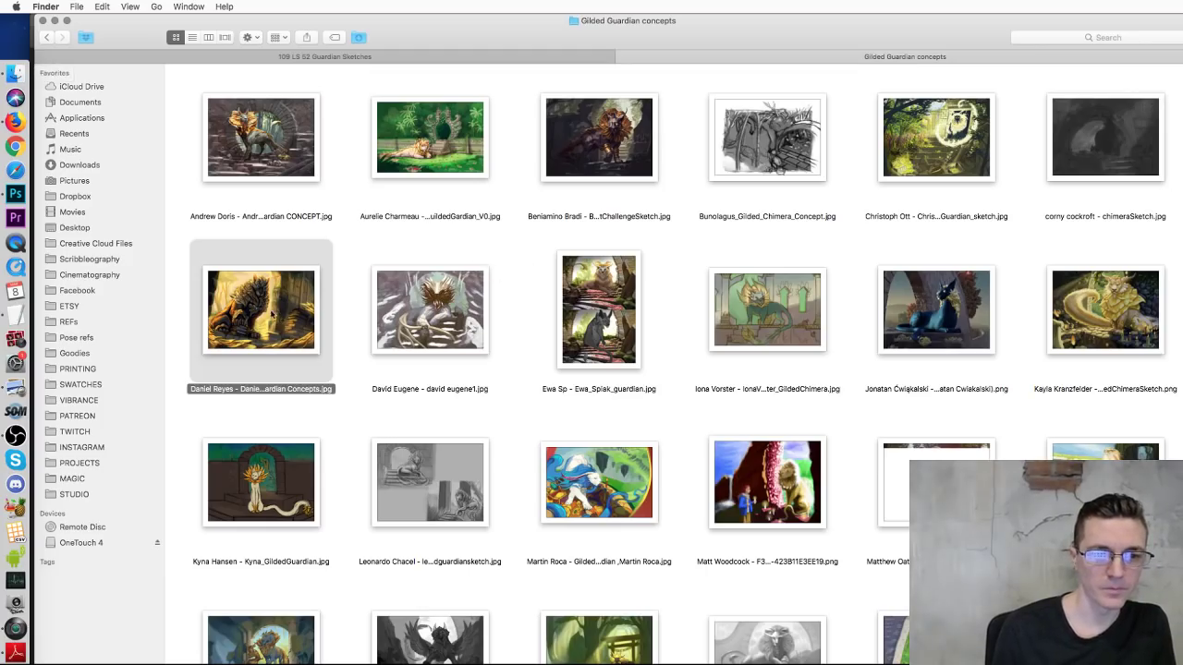
right_click(263, 310)
mouse_move(292, 327)
click(700, 347)
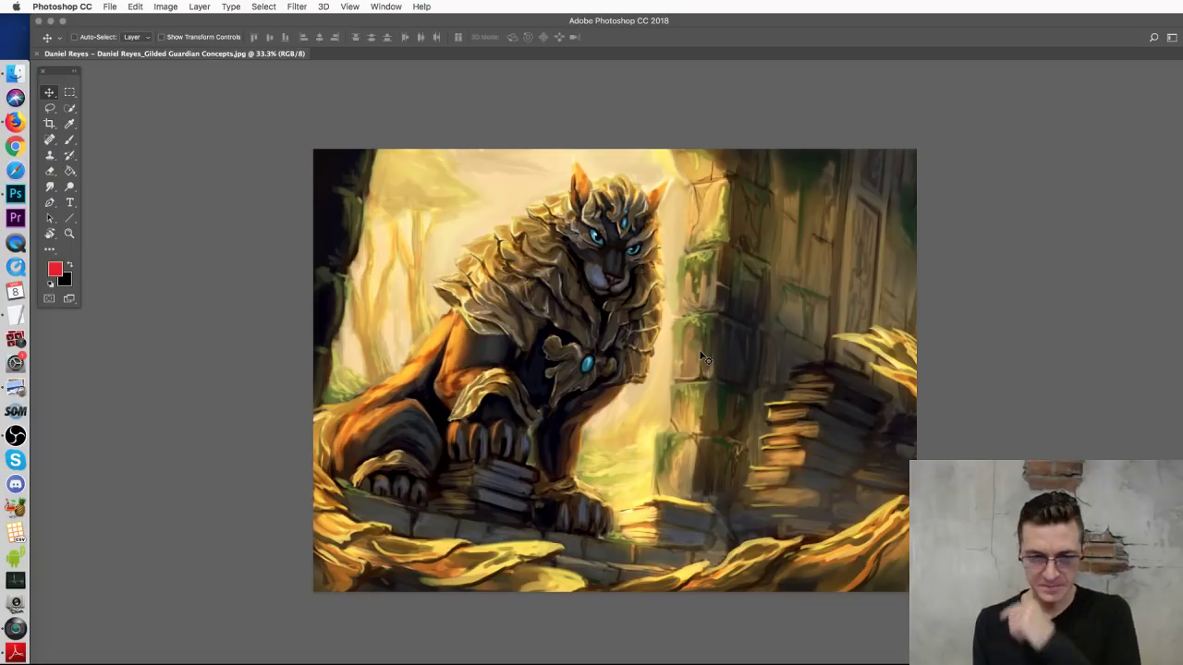
Step: Add a new empty layer and duplicate the background layer
click(69, 140)
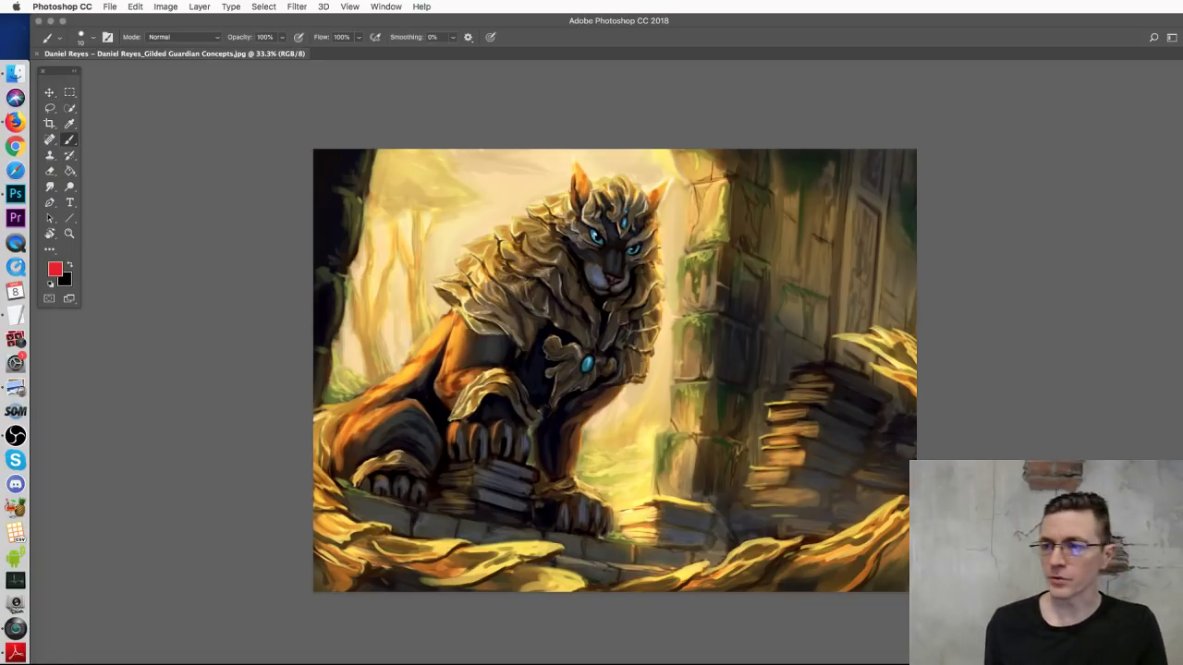
key(super+shift+alt+n)
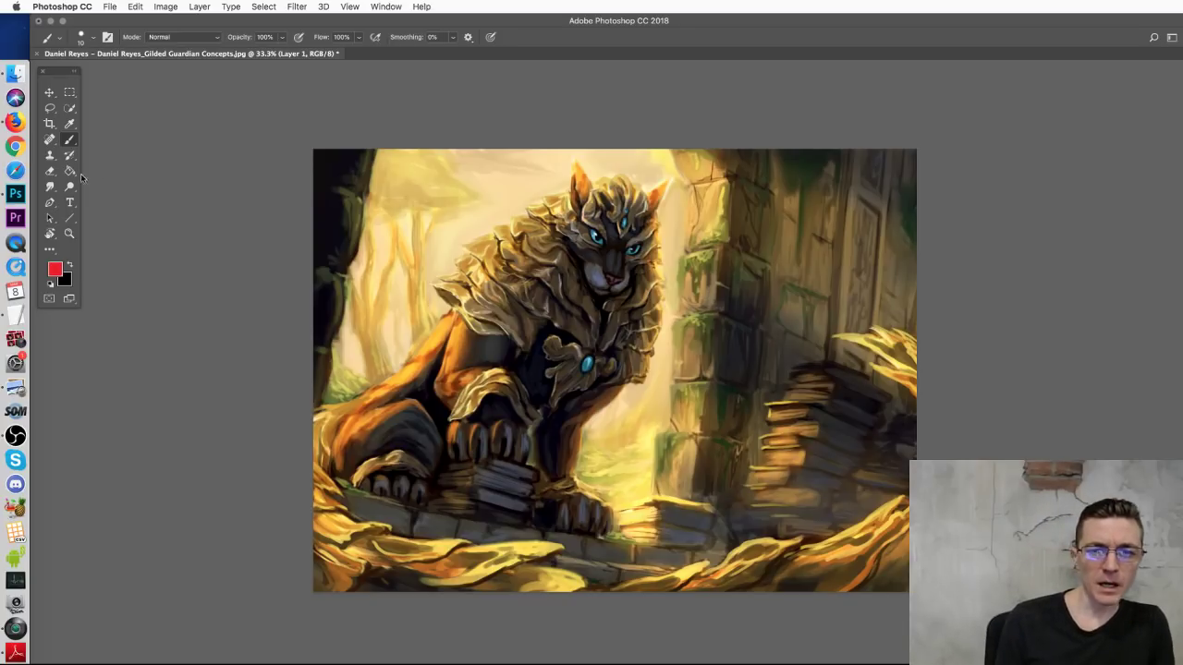
click(50, 92)
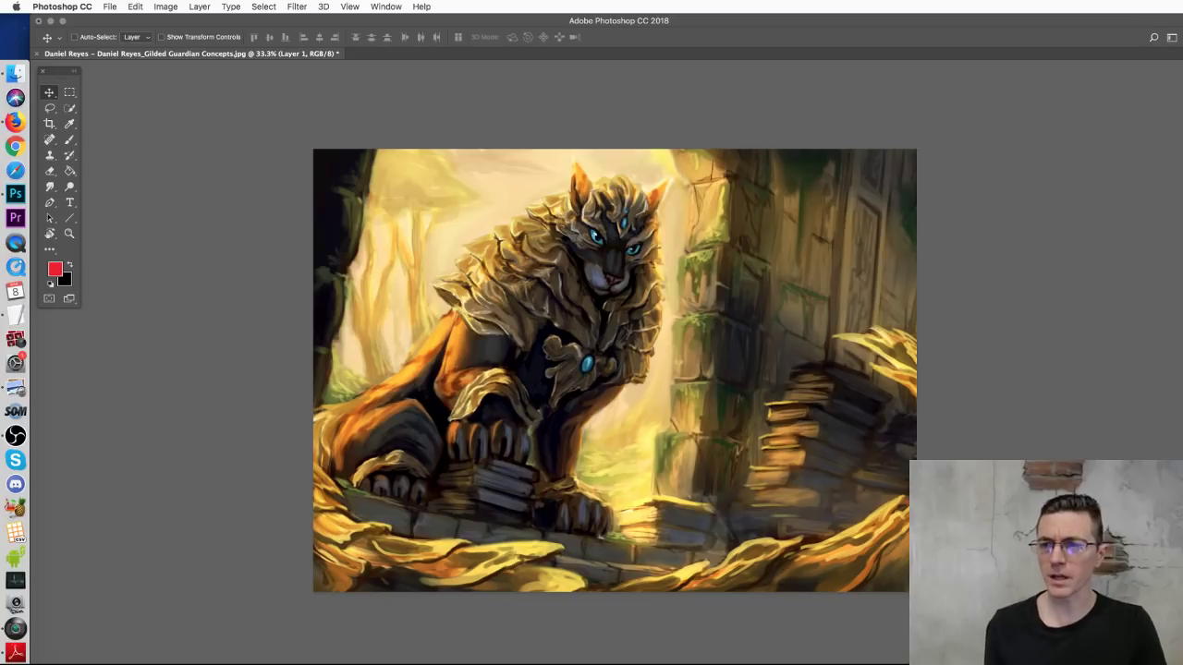
key(alt+bracketleft)
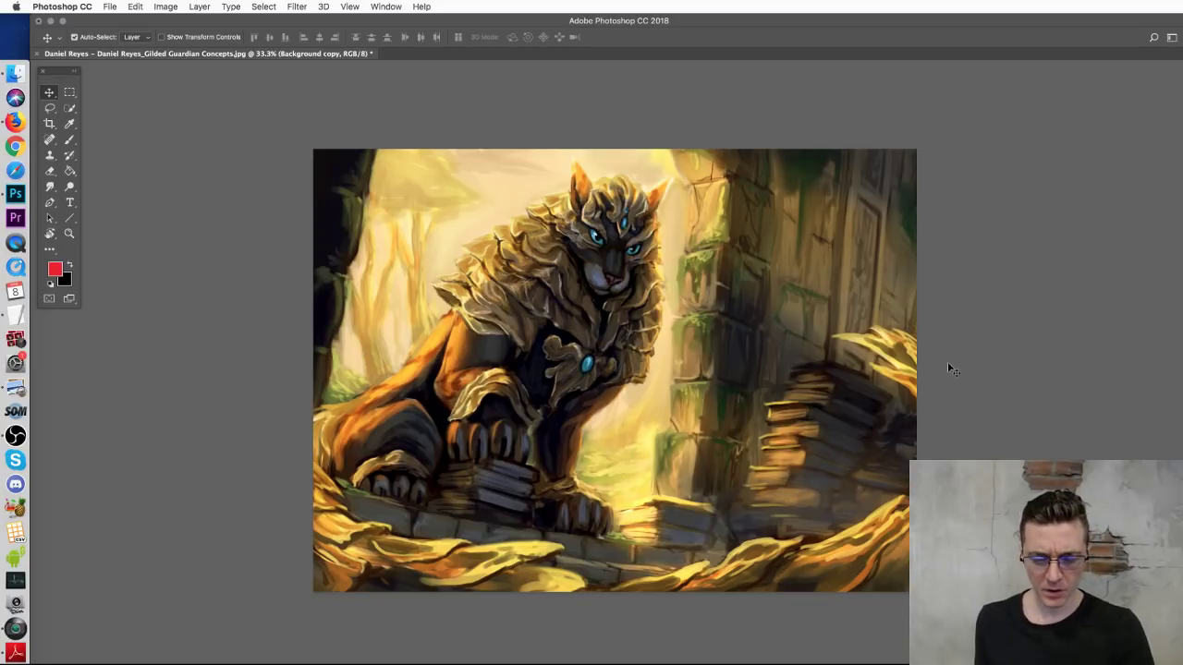
Step: Try a slight rotation of the copied painting, then cancel it
key(super+t)
drag(987, 229, 979, 186)
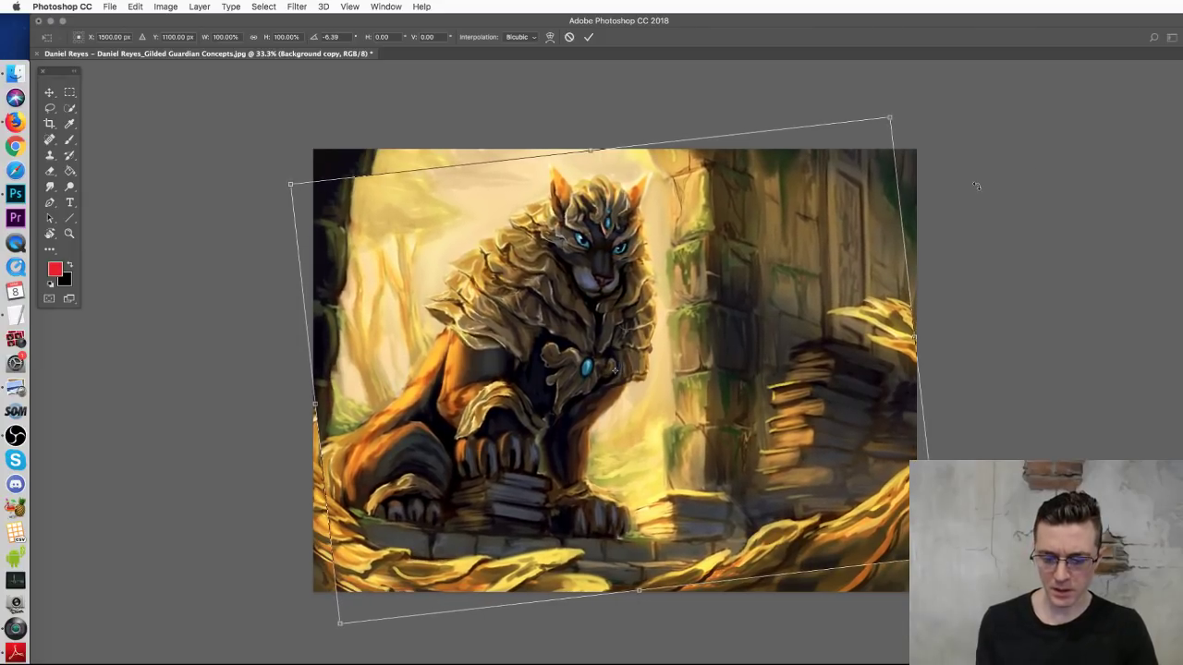
key(Escape)
Step: Set the Brush tool size to 60 px
key(b)
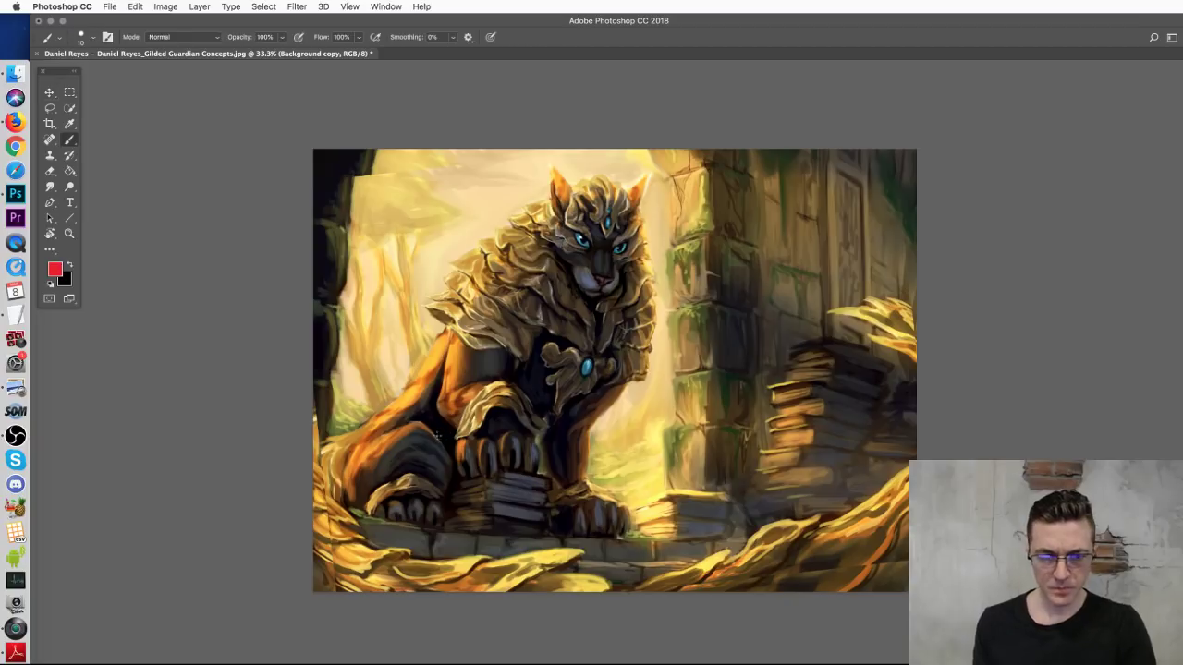
right_click(407, 348)
click(493, 376)
Step: Paint light yellow along the upper-left edge, sampling oranges and browns at the bottom-left
drag(358, 171, 377, 172)
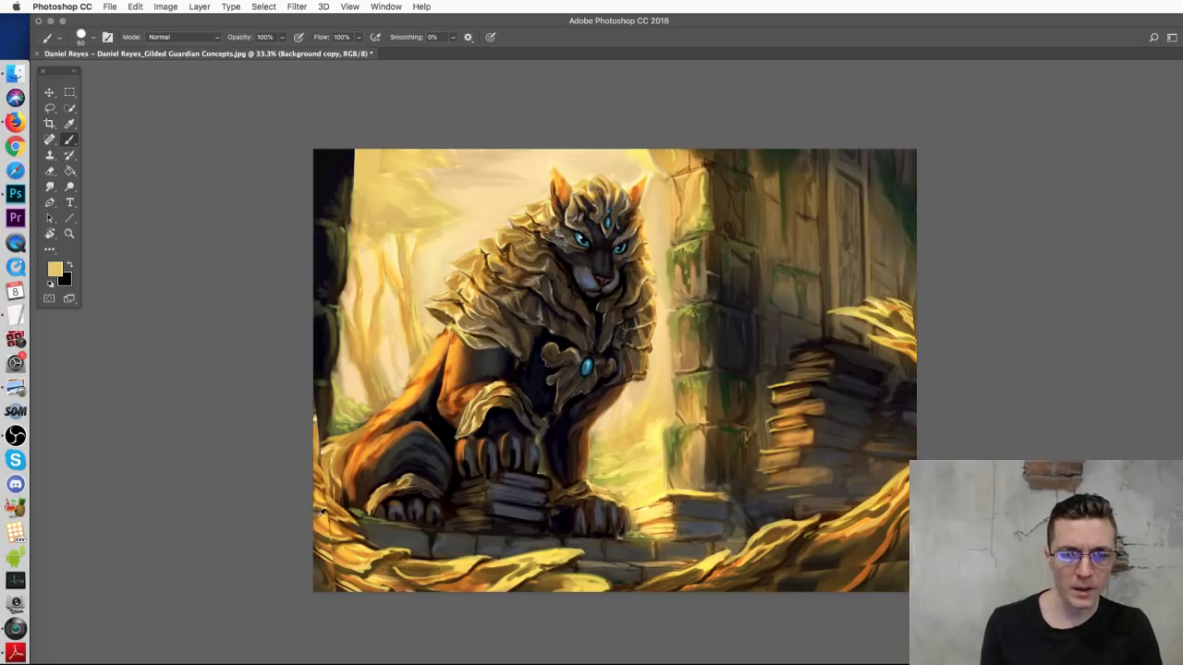
alt+click(327, 551)
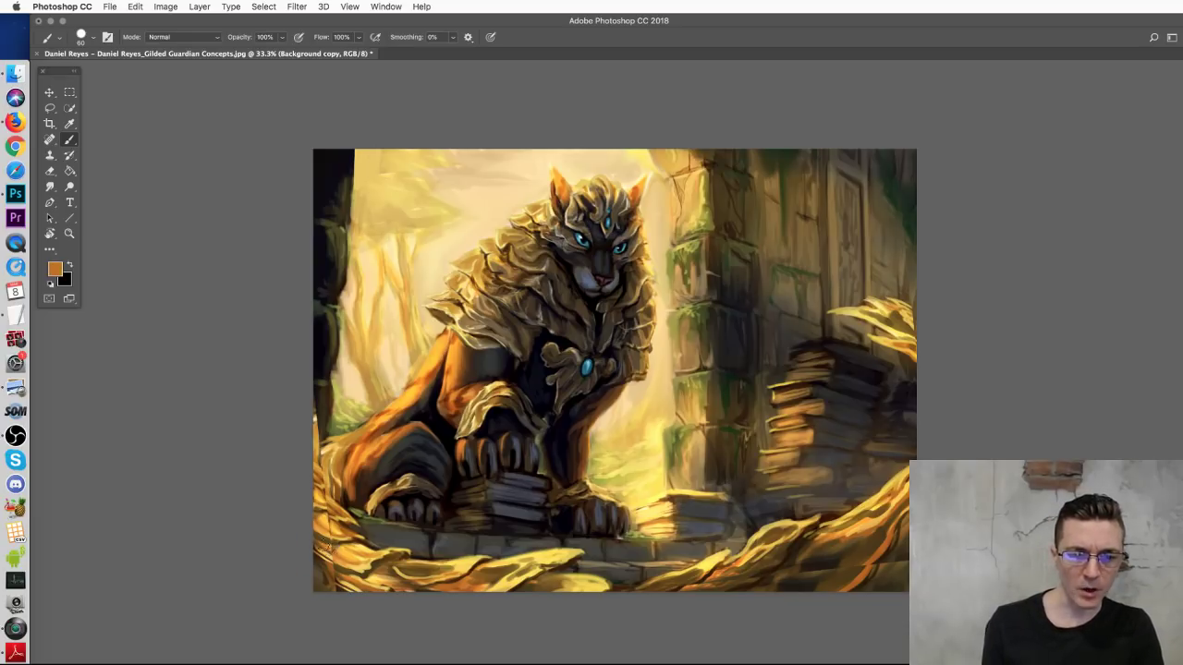
alt+click(323, 515)
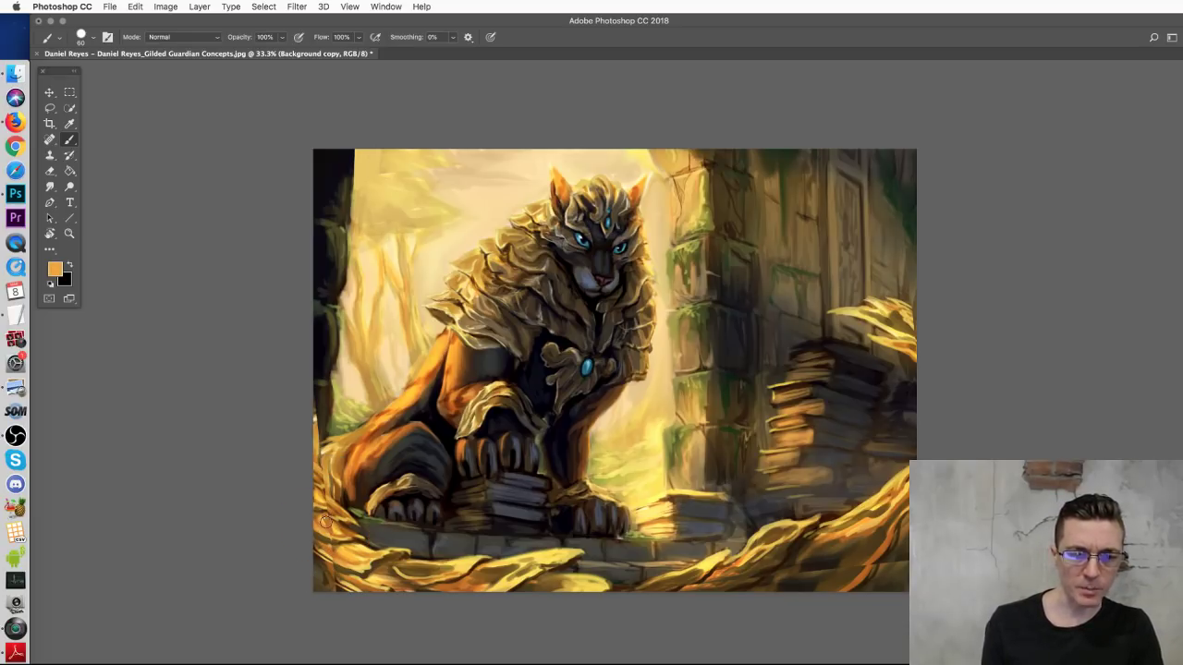
alt+click(329, 443)
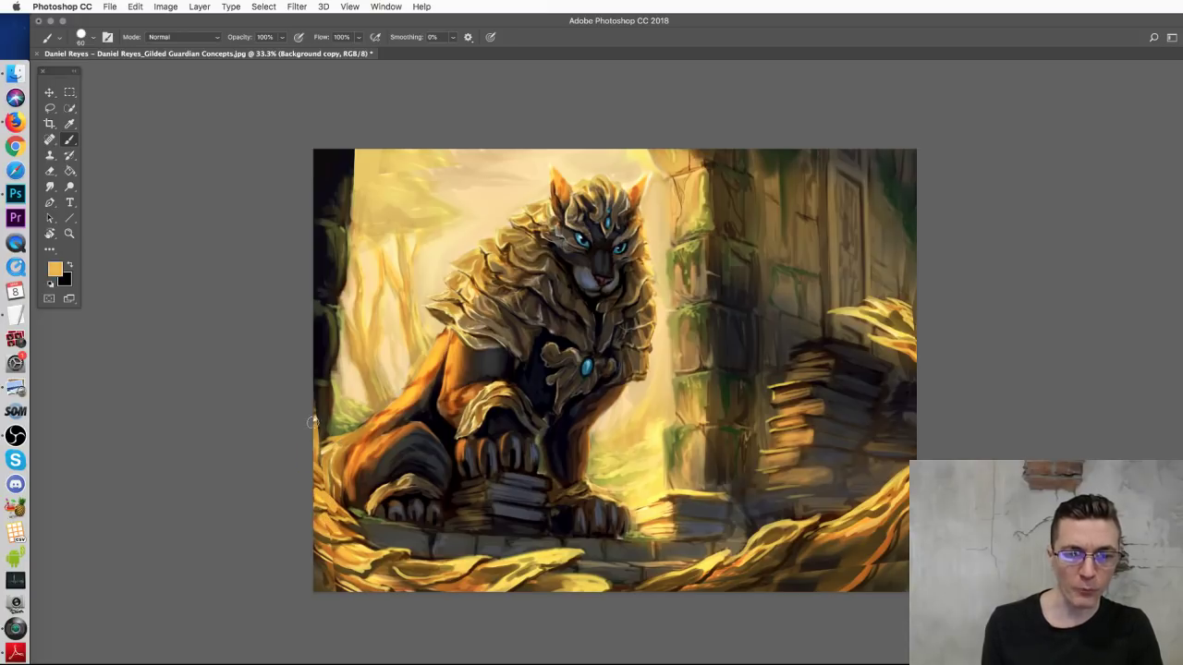
alt+click(336, 569)
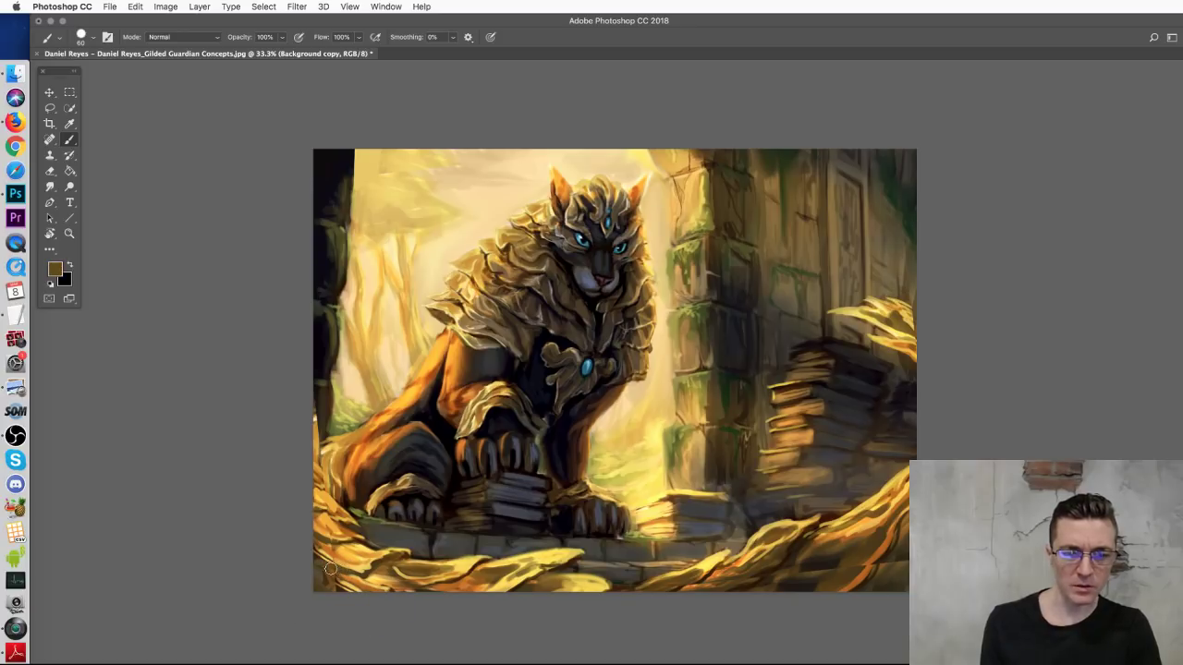
alt+click(345, 556)
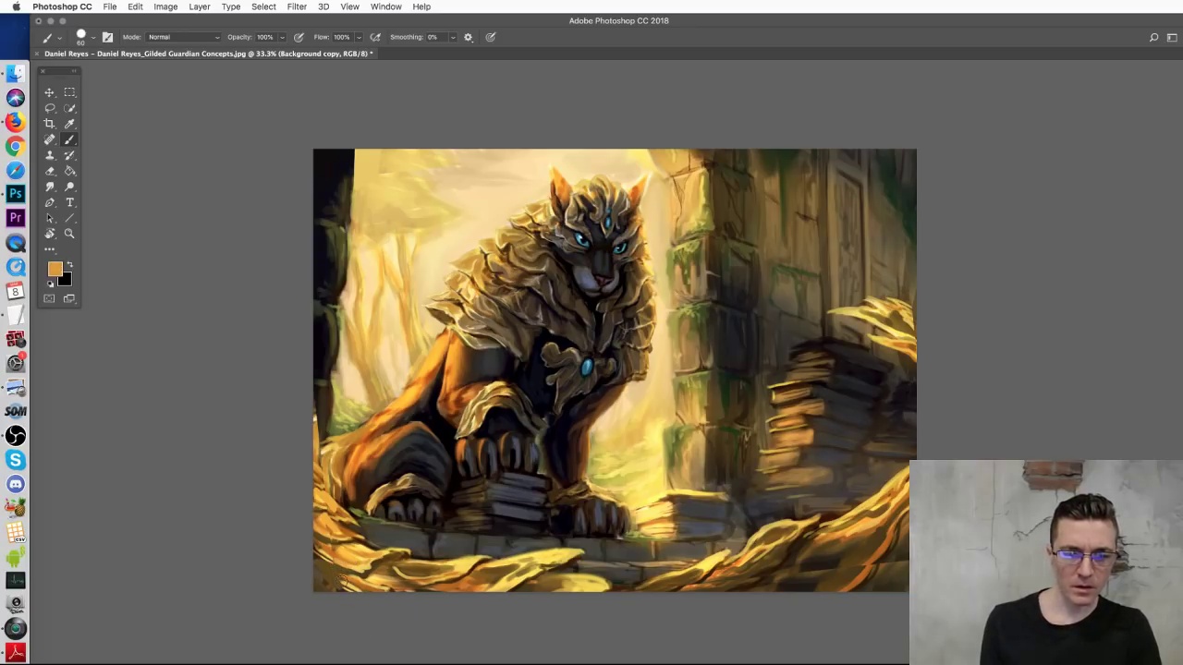
Step: Sample browns and orange at the lower right and paint over that foliage
alt+click(848, 557)
alt+drag(786, 579, 817, 571)
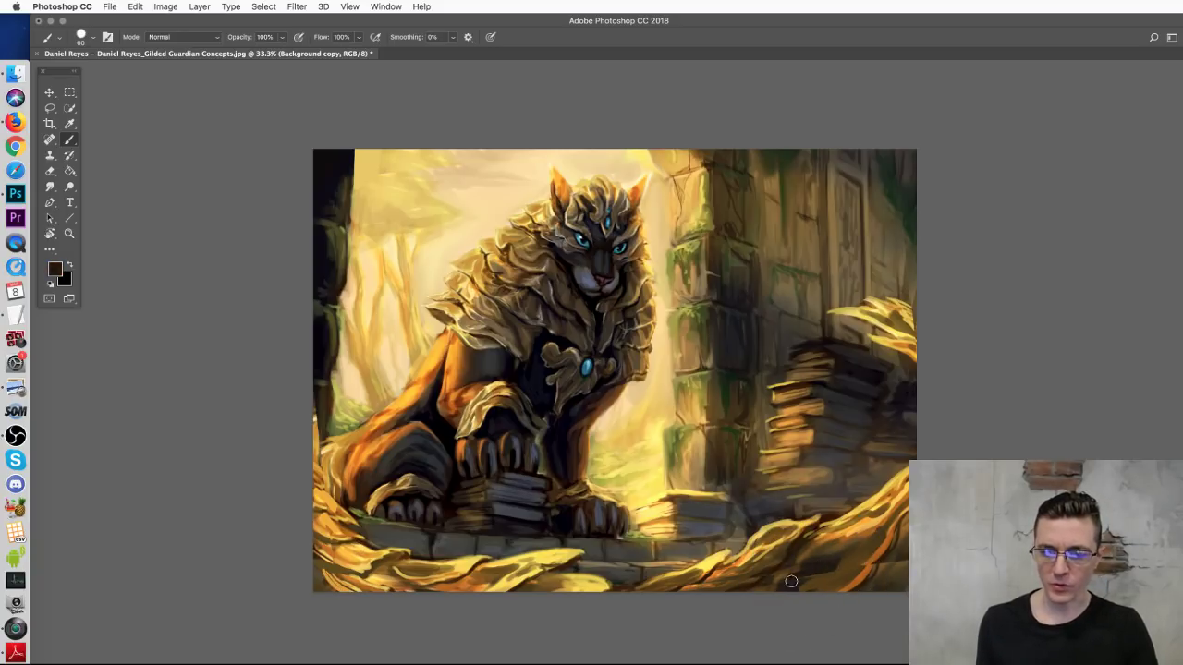
alt+click(878, 553)
mouse_move(856, 568)
mouse_down()
mouse_move(824, 586)
mouse_move(903, 562)
mouse_move(833, 595)
mouse_move(907, 575)
mouse_move(839, 603)
mouse_up()
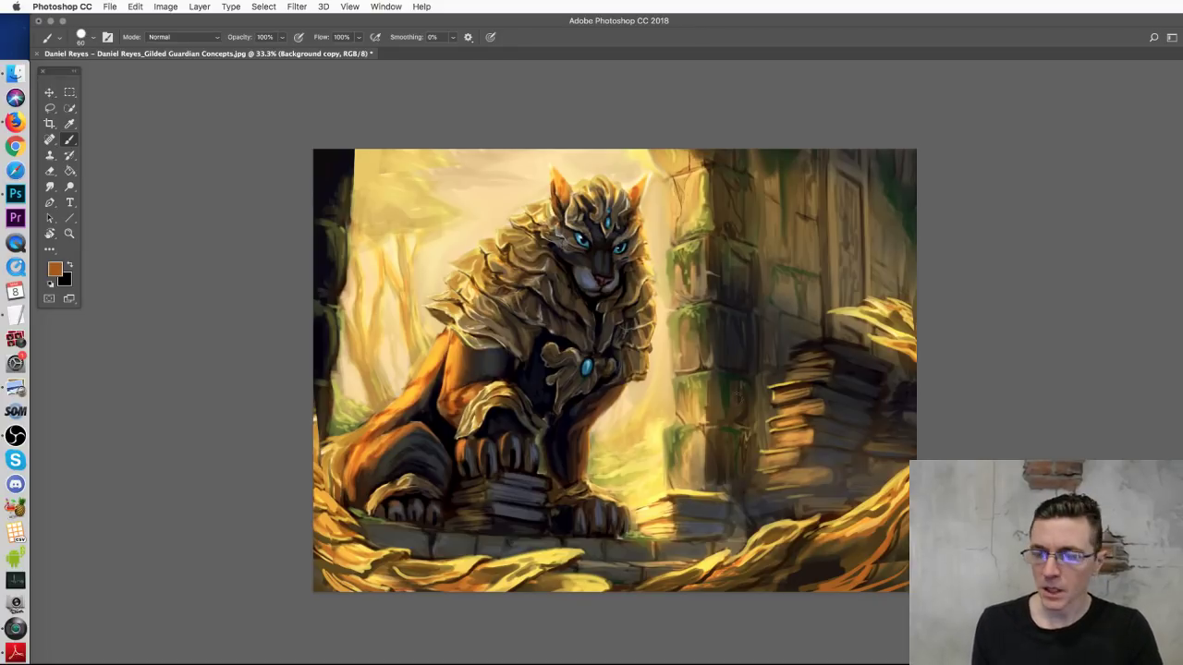
key(ctrl+z)
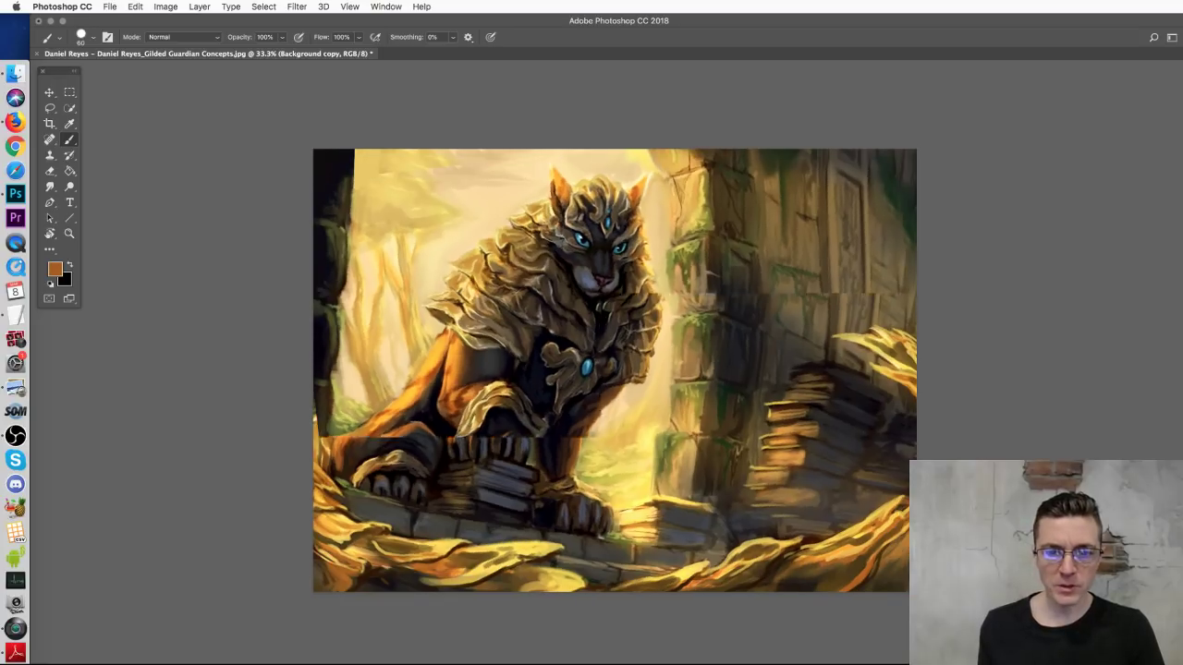
key(ctrl+z)
key(ctrl+z)
key(ctrl+z)
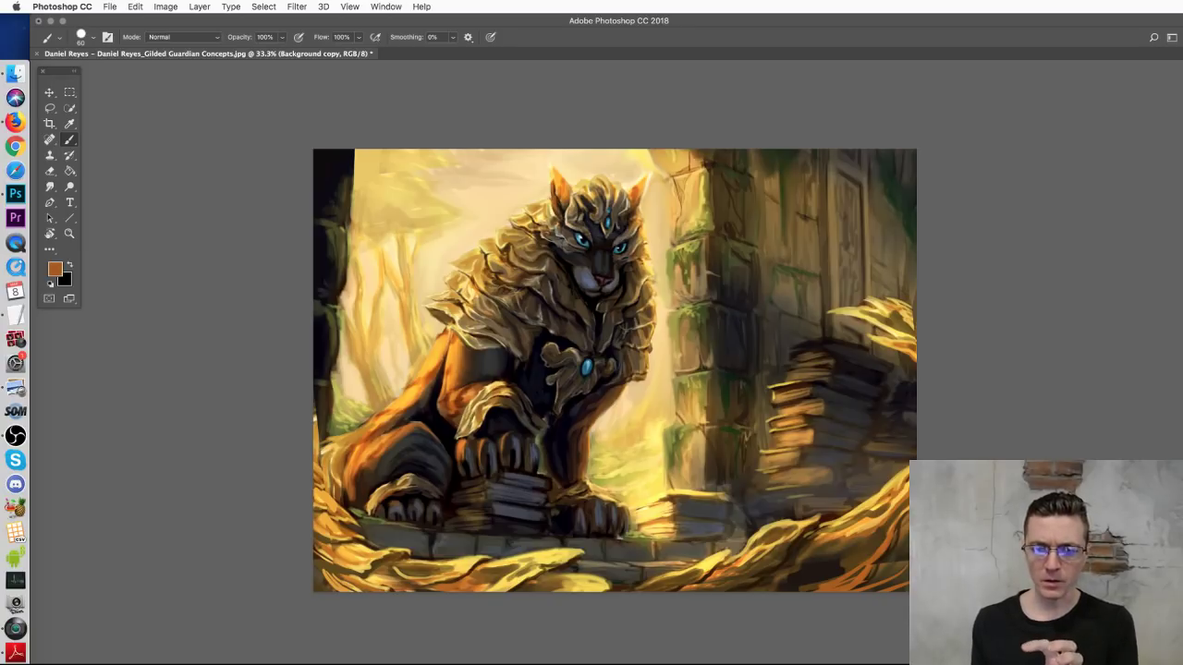
key(ctrl+shift+alt+n)
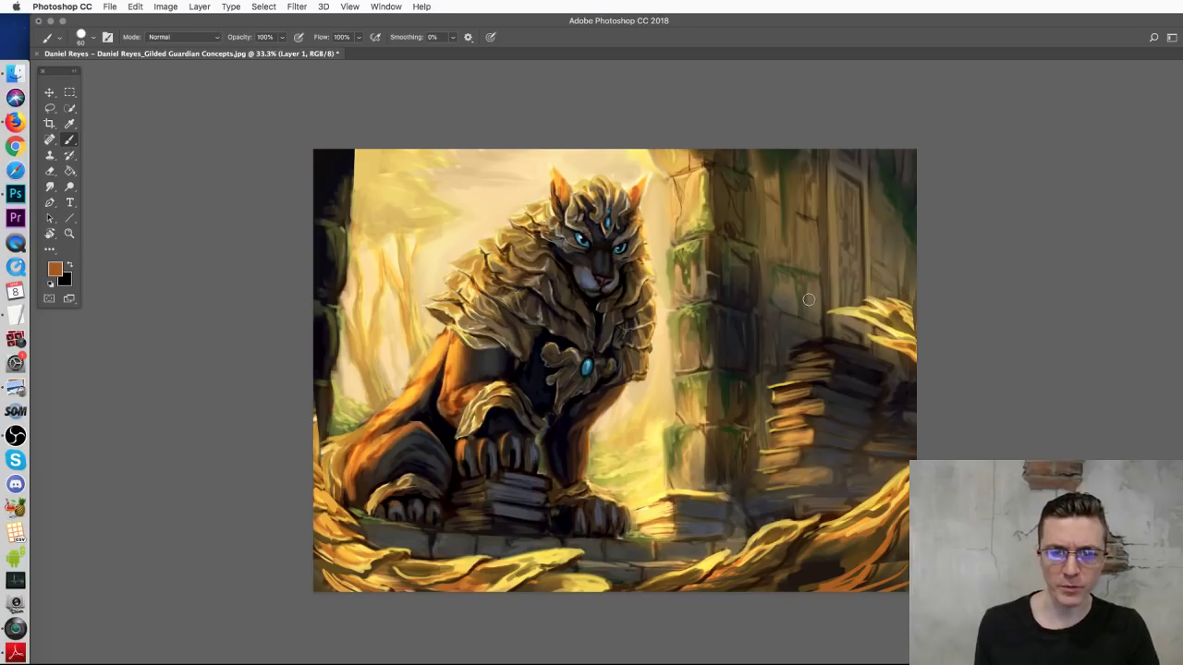
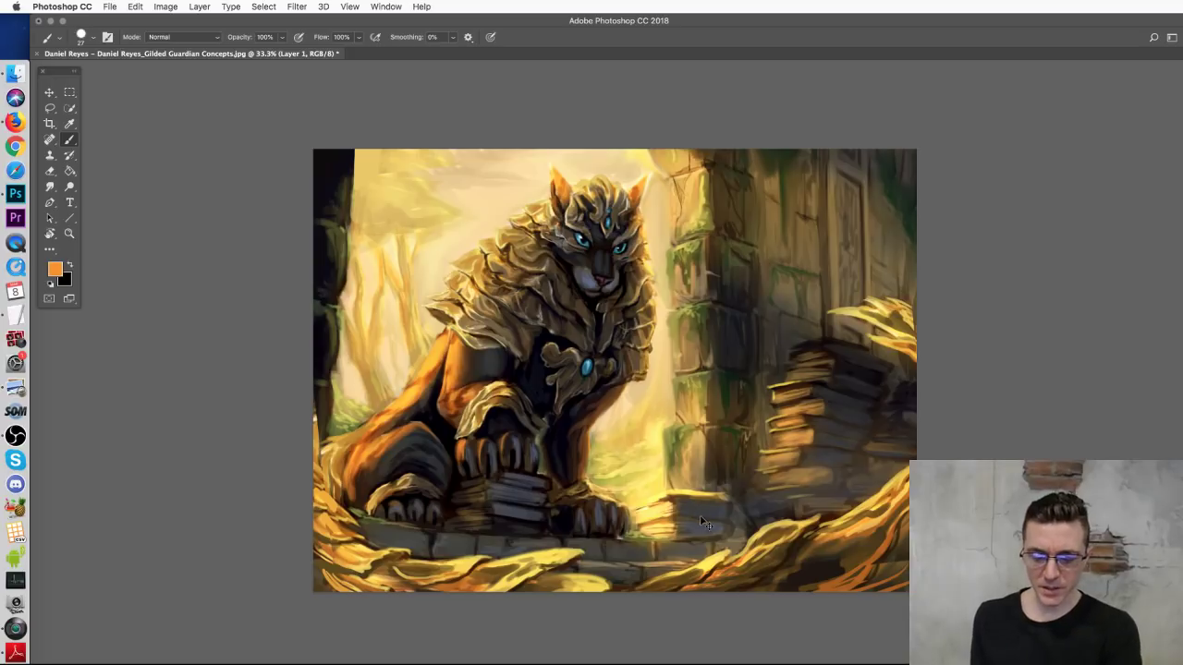
key(super+minus)
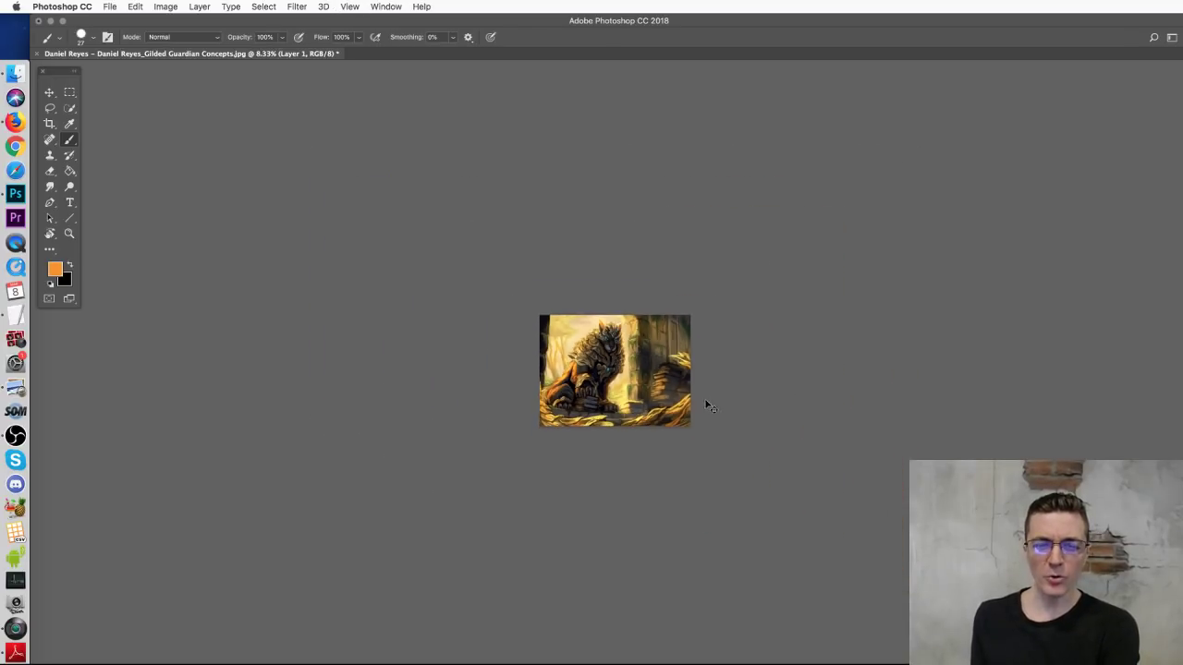
Step: Sketch orange guide lines over the fallen stone block and the lion's left paw
key(super+plus)
key(super+plus)
key(super+plus)
key(super+plus)
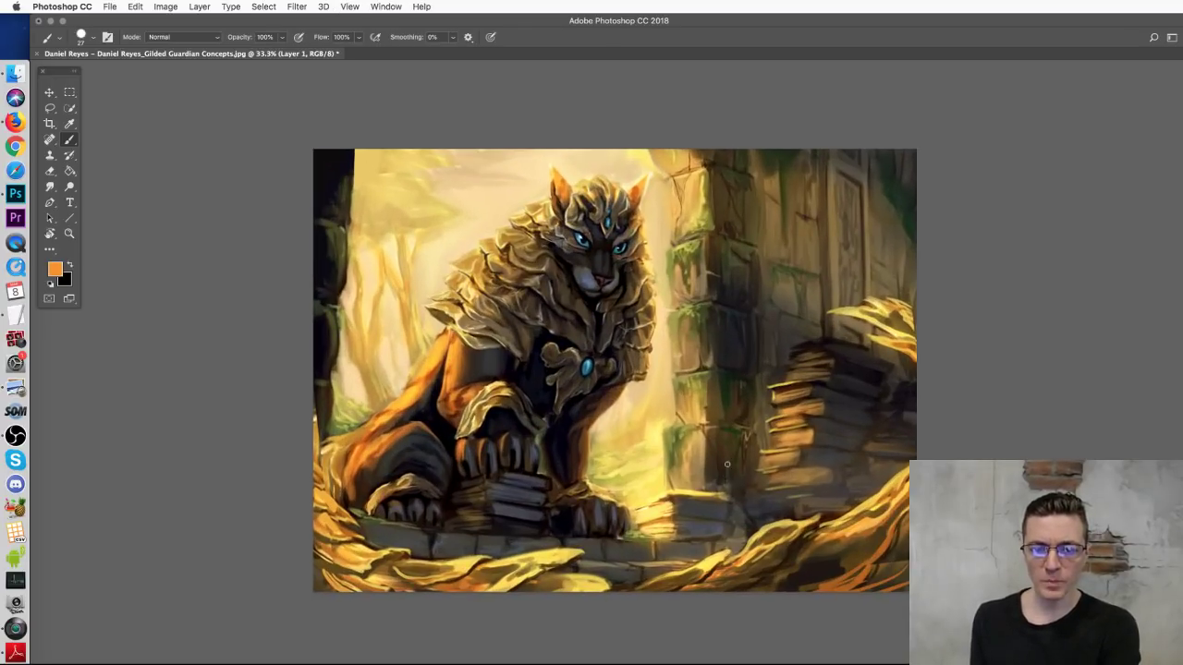
mouse_move(721, 470)
mouse_down()
mouse_move(744, 538)
mouse_move(756, 459)
mouse_move(778, 521)
mouse_move(728, 538)
mouse_up()
mouse_move(754, 470)
mouse_down()
mouse_move(757, 511)
mouse_move(814, 458)
mouse_move(819, 514)
mouse_up()
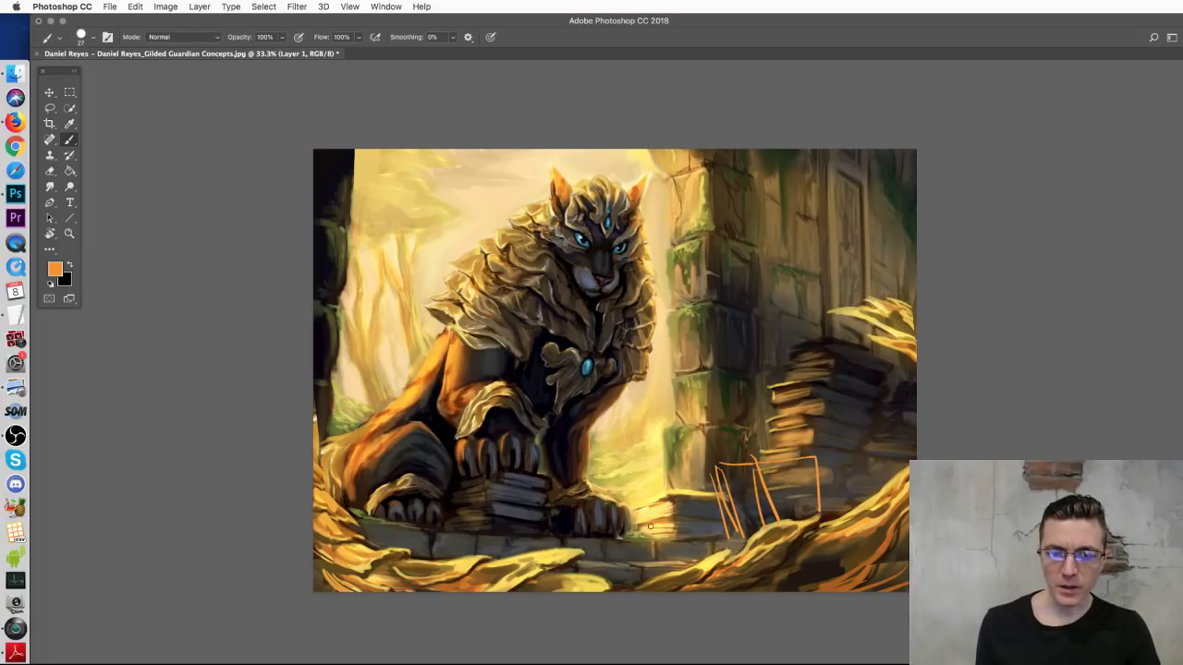
mouse_move(364, 470)
mouse_down()
mouse_move(418, 490)
mouse_move(403, 531)
mouse_move(354, 492)
mouse_move(374, 551)
mouse_up()
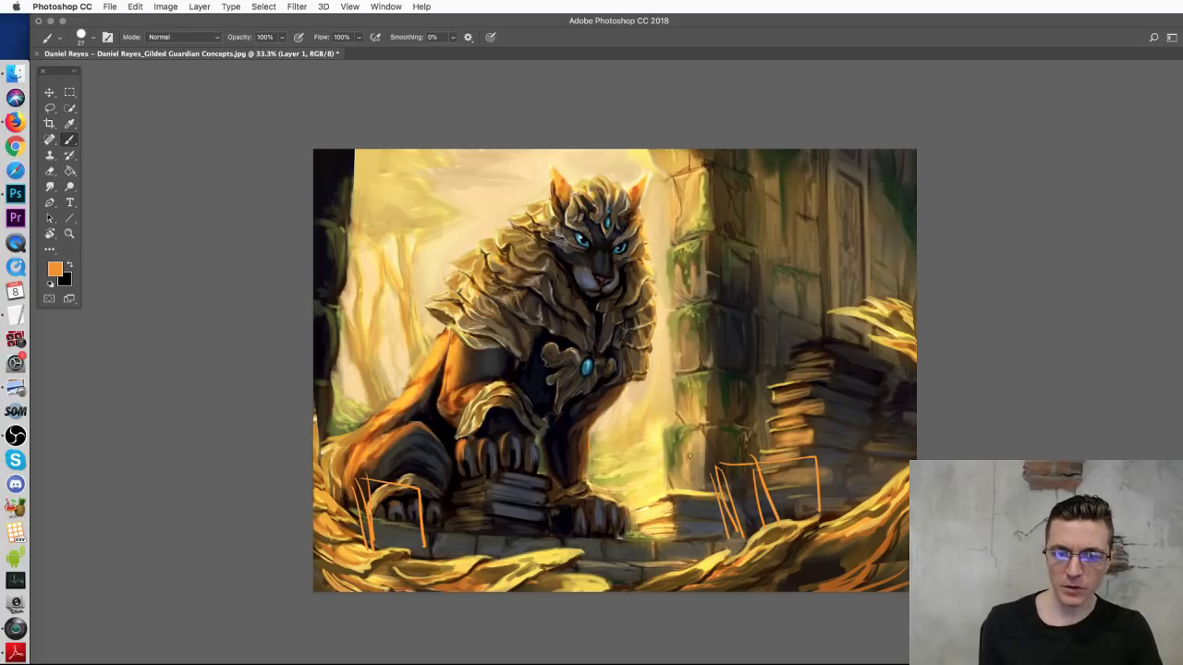
Step: Add more orange strokes, hatching and curves around and below the stones
mouse_move(709, 459)
mouse_down()
mouse_move(678, 480)
mouse_move(656, 446)
mouse_move(638, 479)
mouse_up()
mouse_move(710, 445)
mouse_down()
mouse_move(744, 433)
mouse_move(699, 487)
mouse_up()
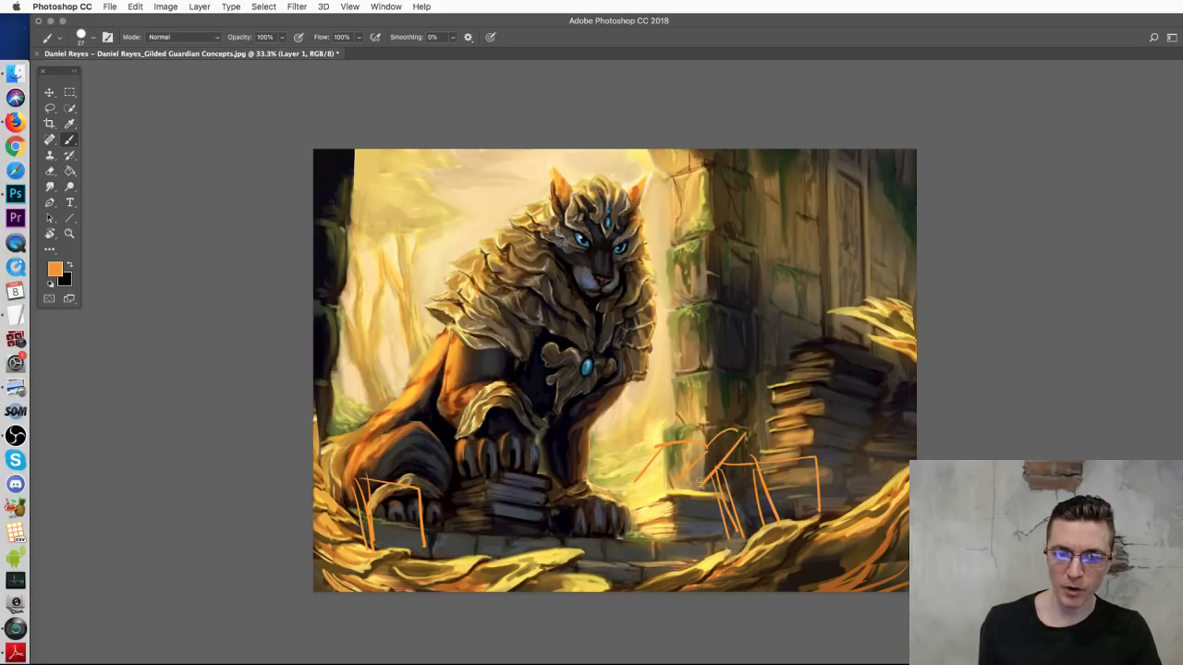
drag(634, 493, 669, 496)
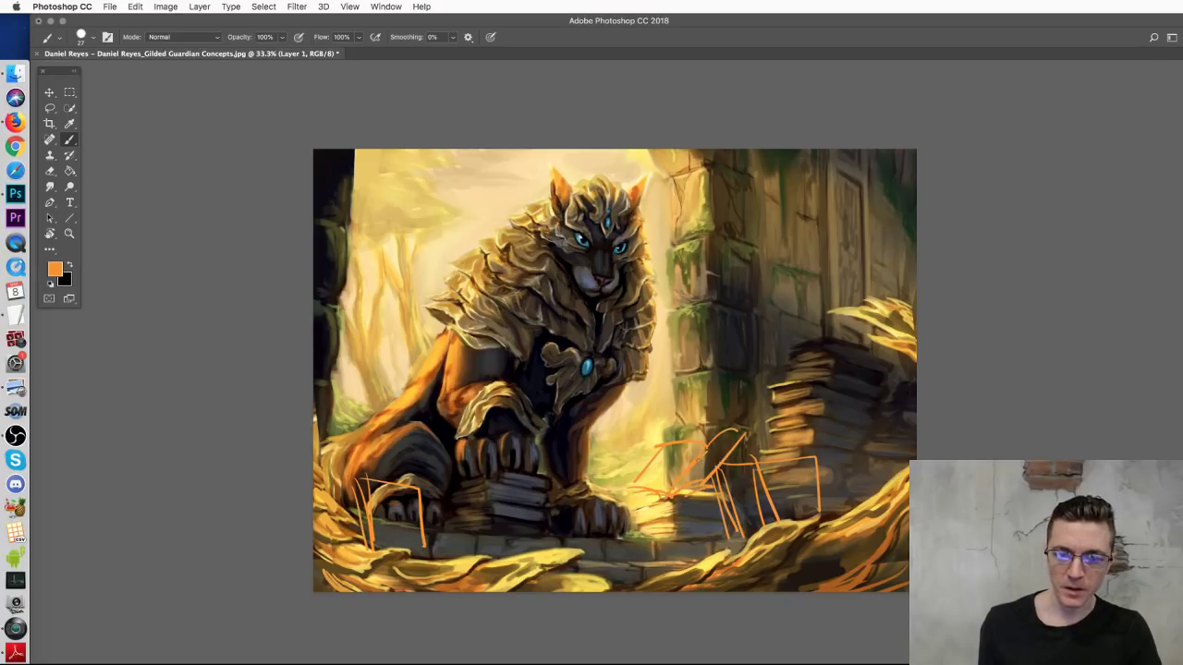
mouse_move(749, 433)
mouse_down()
mouse_move(710, 486)
mouse_move(693, 559)
mouse_up()
mouse_move(719, 519)
mouse_down()
mouse_move(667, 533)
mouse_move(657, 558)
mouse_move(667, 543)
mouse_move(699, 560)
mouse_up()
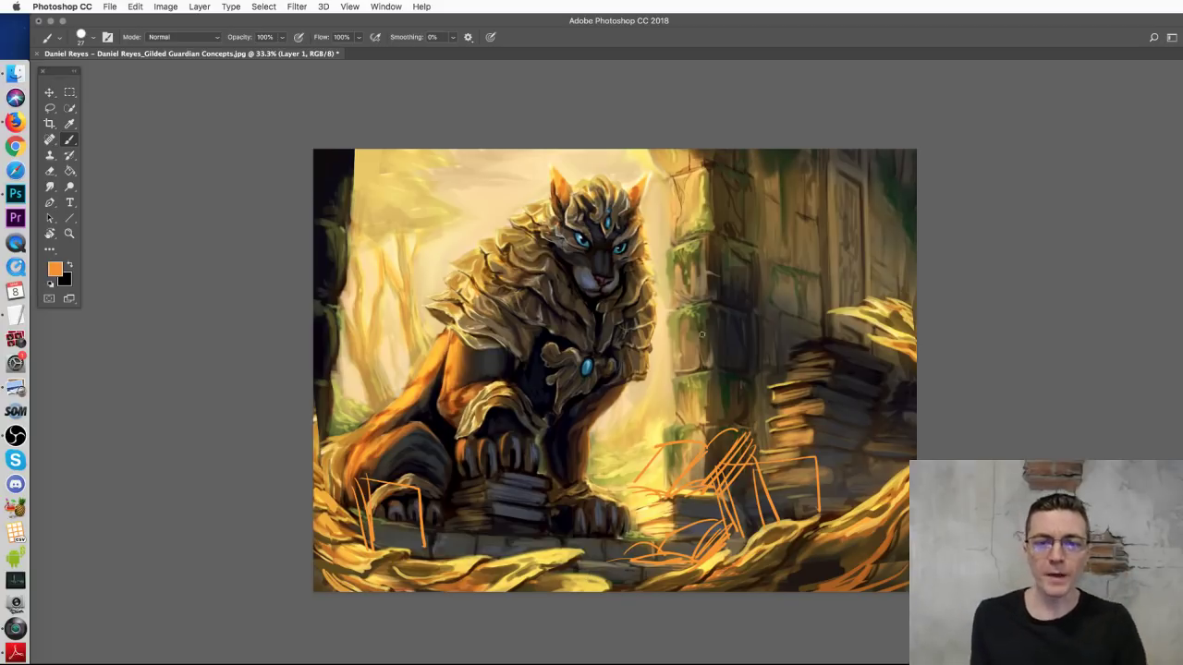
mouse_move(572, 227)
mouse_down()
mouse_move(517, 286)
mouse_move(474, 303)
mouse_up()
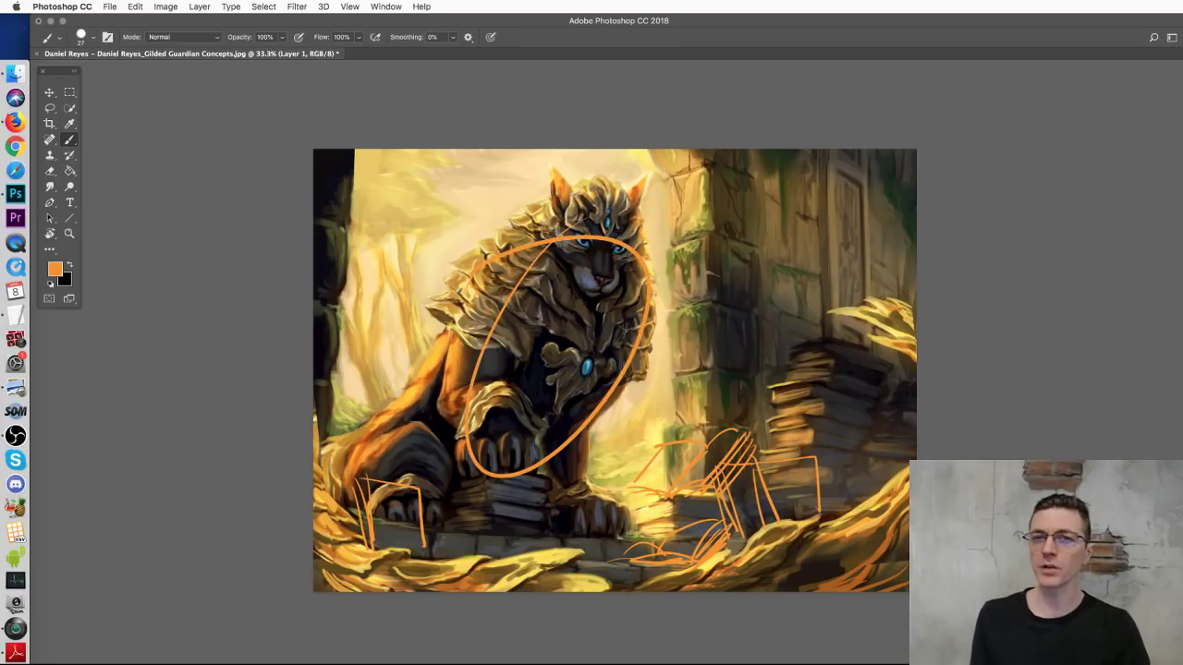
key(super+z)
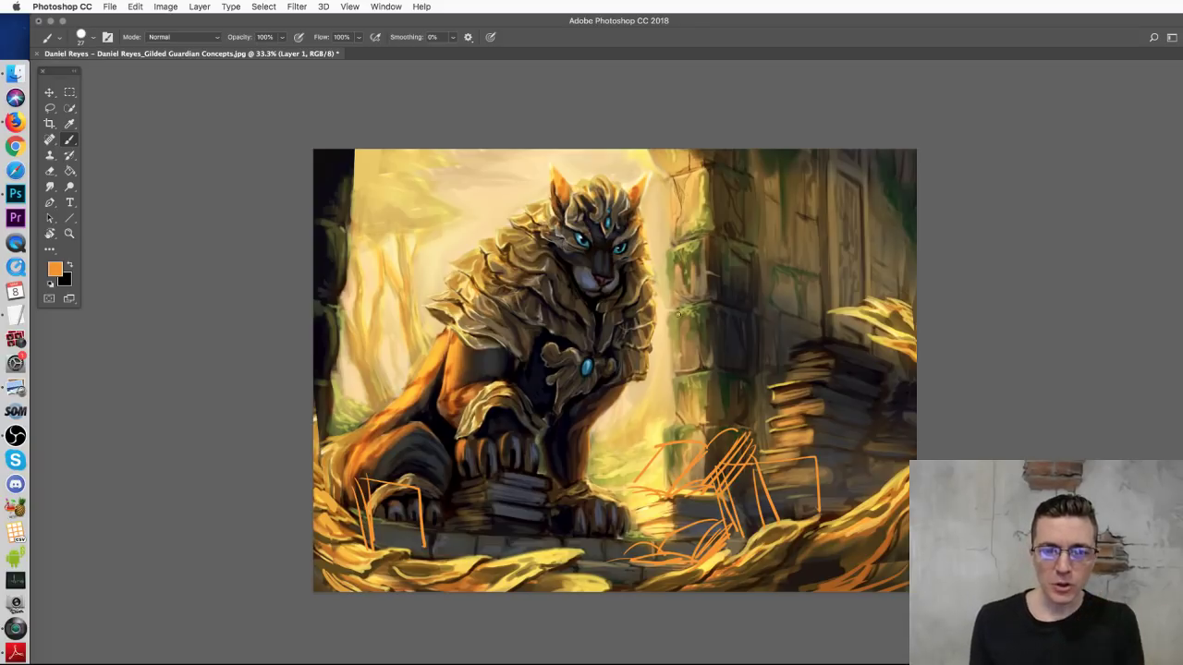
mouse_move(589, 220)
mouse_down()
mouse_move(419, 328)
mouse_move(494, 500)
mouse_move(614, 235)
mouse_move(511, 232)
mouse_up()
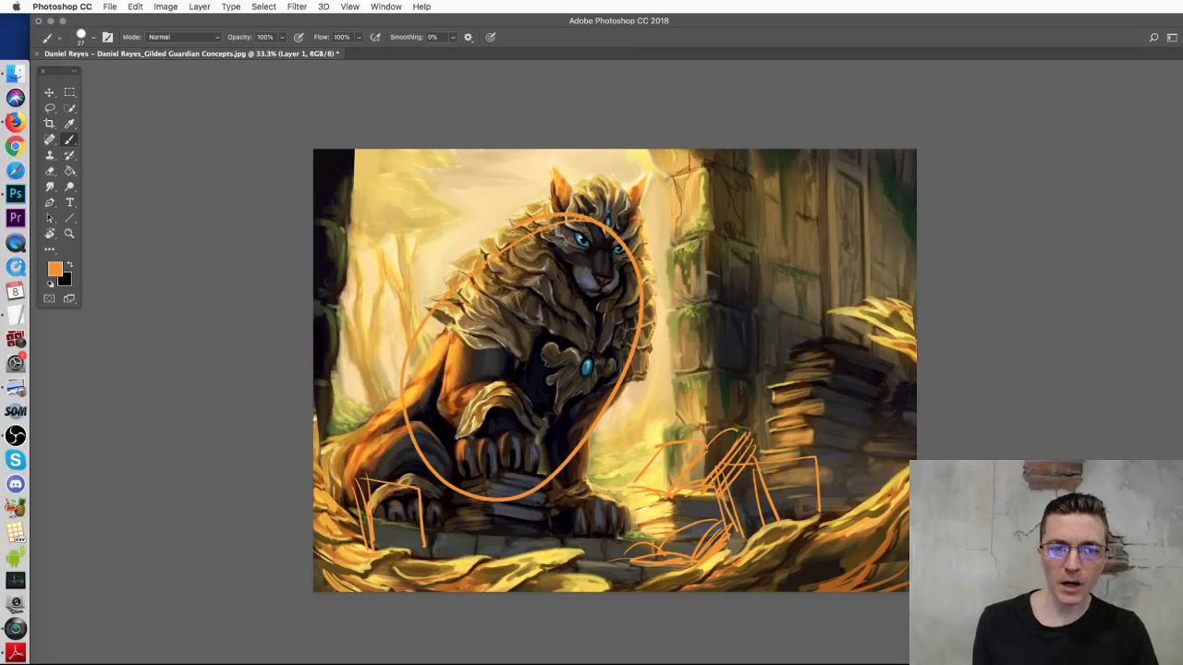
key(super+z)
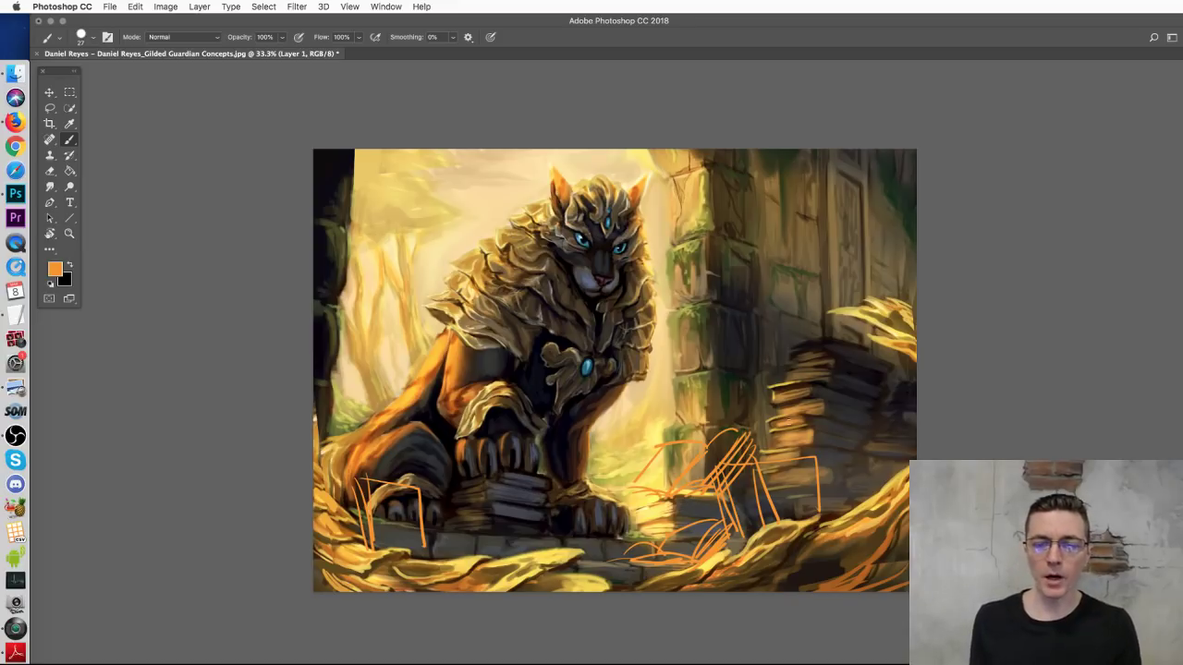
drag(570, 259, 554, 277)
key(ctrl+z)
mouse_move(512, 516)
mouse_down()
mouse_move(593, 400)
mouse_move(609, 222)
mouse_move(692, 302)
mouse_move(755, 195)
mouse_move(843, 345)
mouse_move(824, 439)
mouse_move(832, 476)
mouse_move(789, 555)
mouse_move(581, 565)
mouse_up()
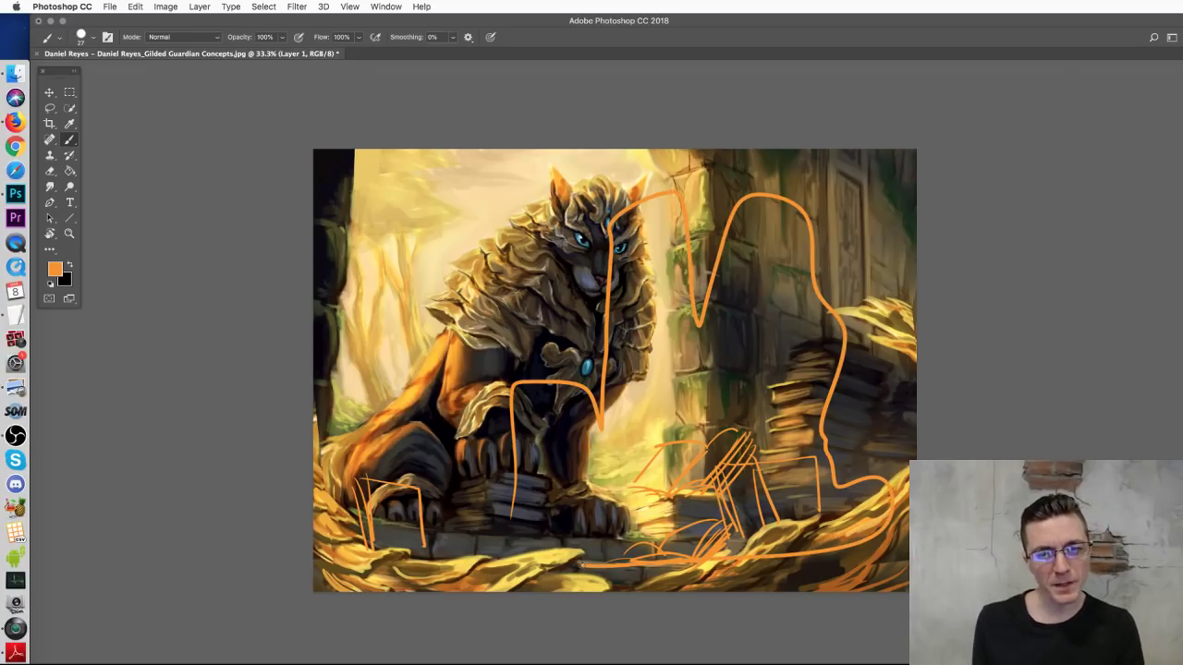
key(ctrl+z)
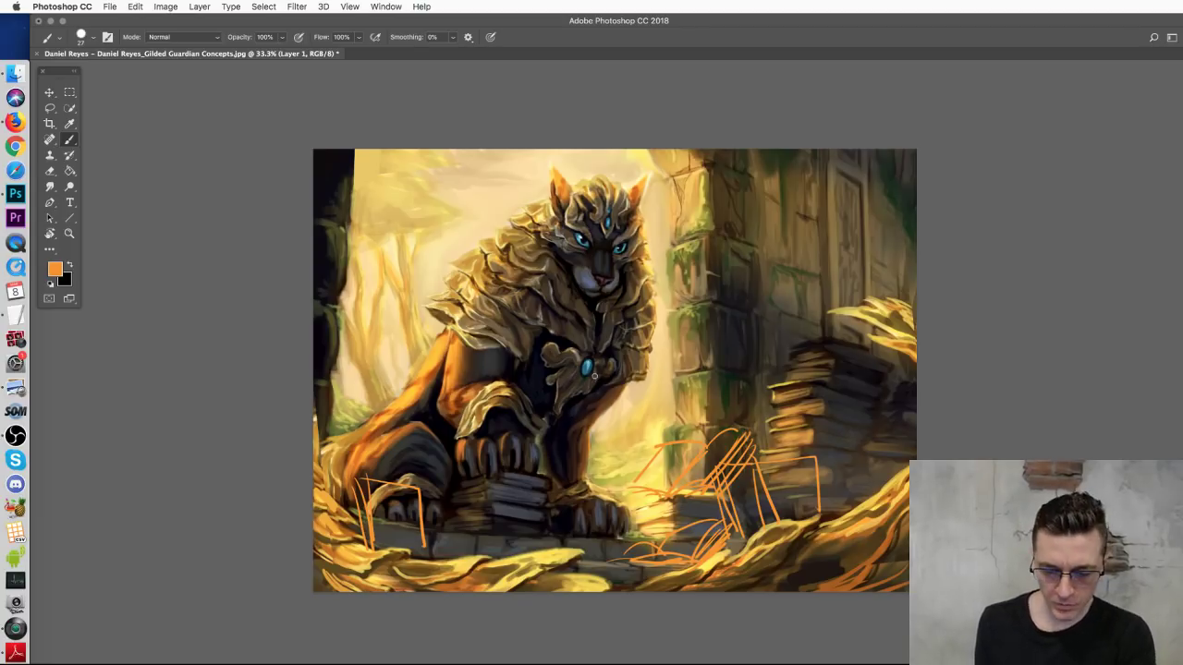
Step: Zoom in on the cat, then draw and undo a test orange loop over its shoulder armor
key(super+equal)
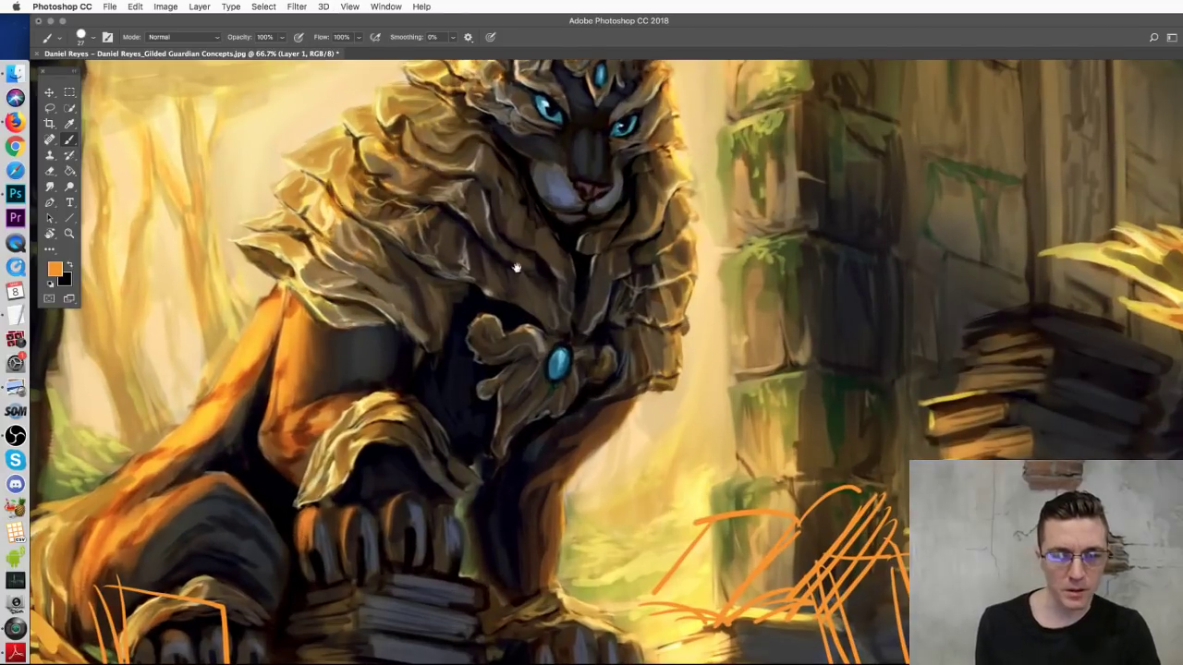
key(super+equal)
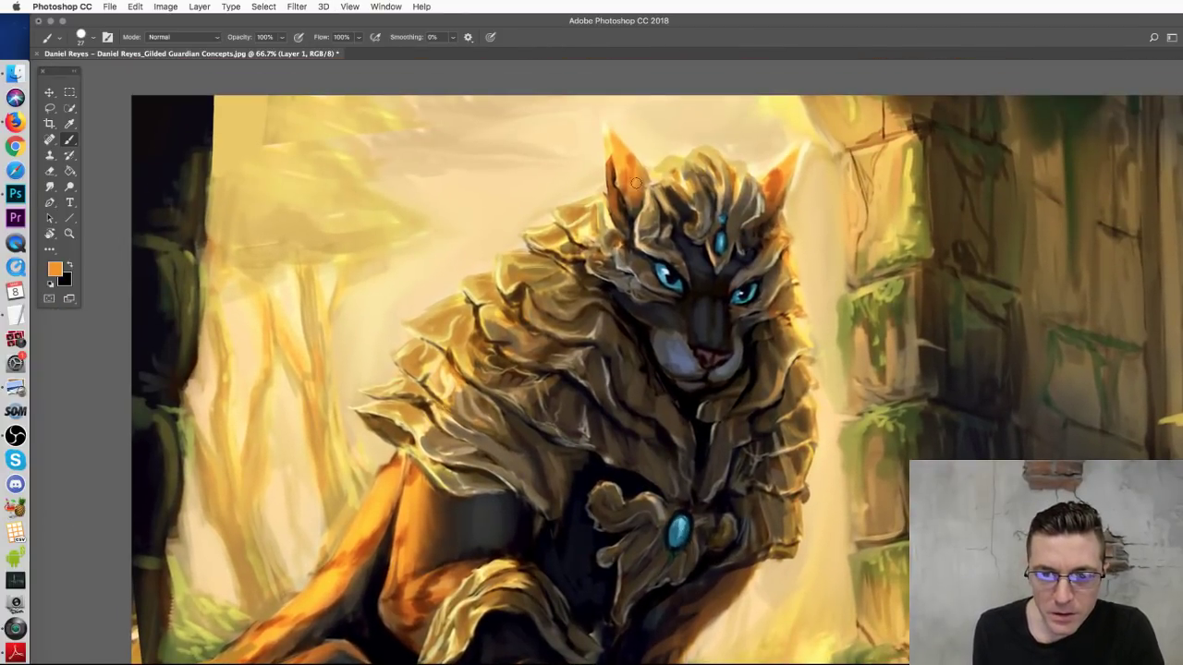
mouse_move(563, 214)
mouse_down()
mouse_move(517, 372)
mouse_move(523, 294)
mouse_up()
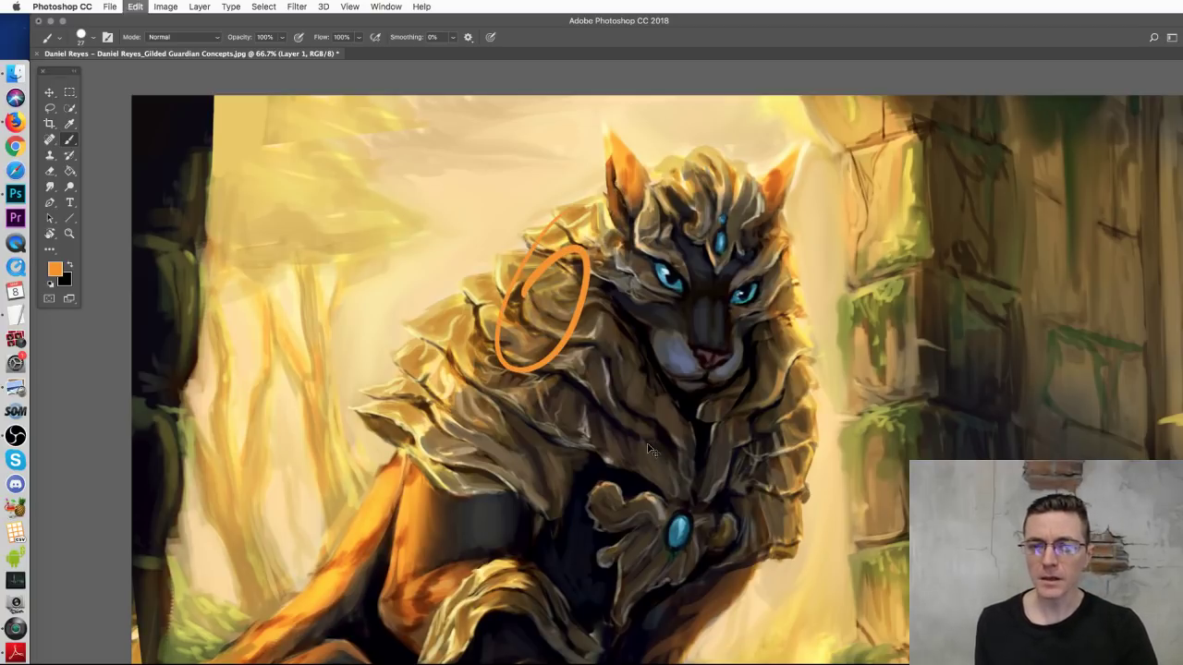
key(super+z)
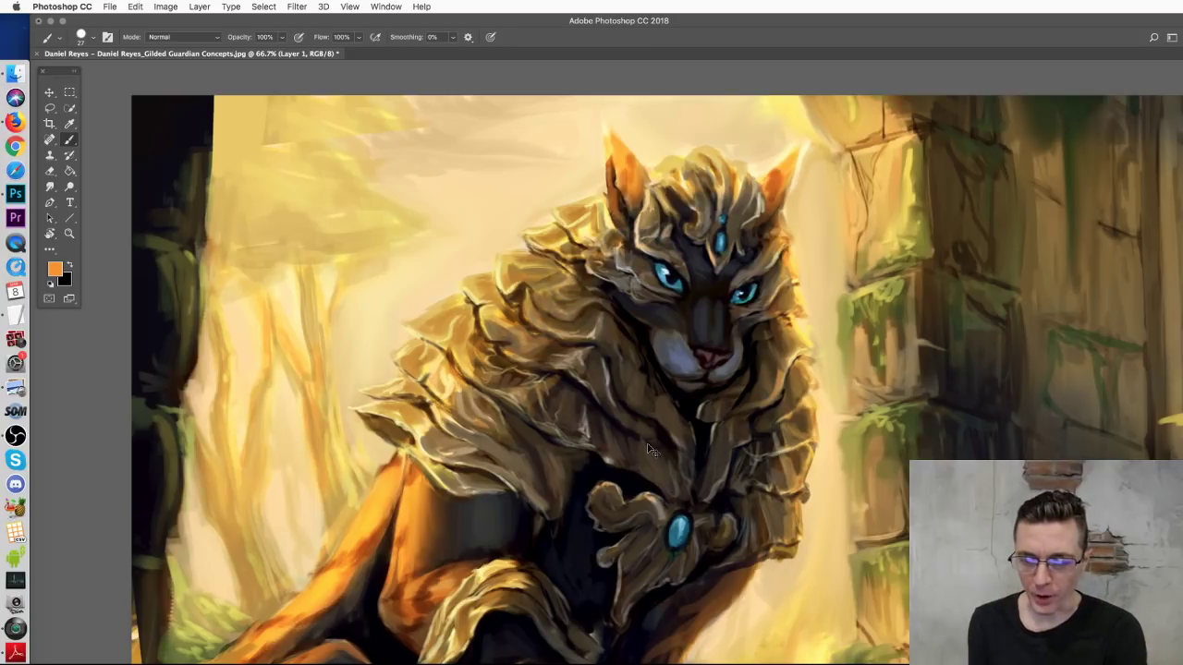
Step: Zoom out to 50% and pan the view down and right with the Hand tool
key(super+minus)
key(h)
drag(648, 450, 497, 415)
drag(542, 340, 604, 409)
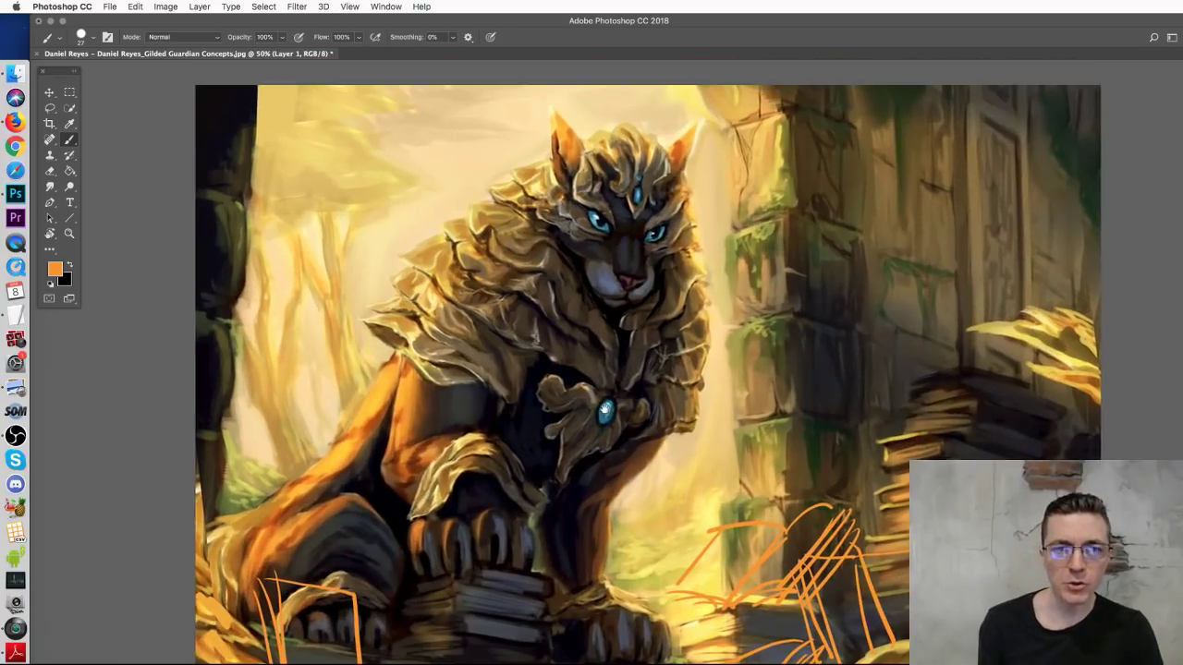
Step: In Finder, open the Flowers folder from the Guardian Sketches tab, then return to Photoshop
click(14, 74)
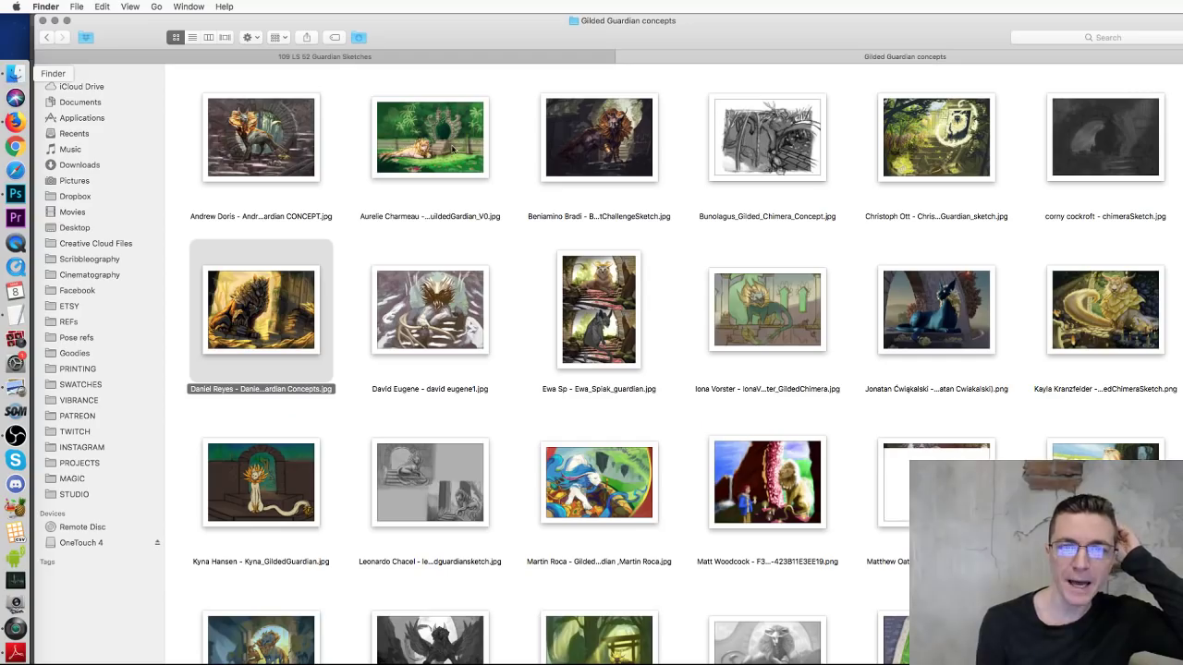
click(555, 290)
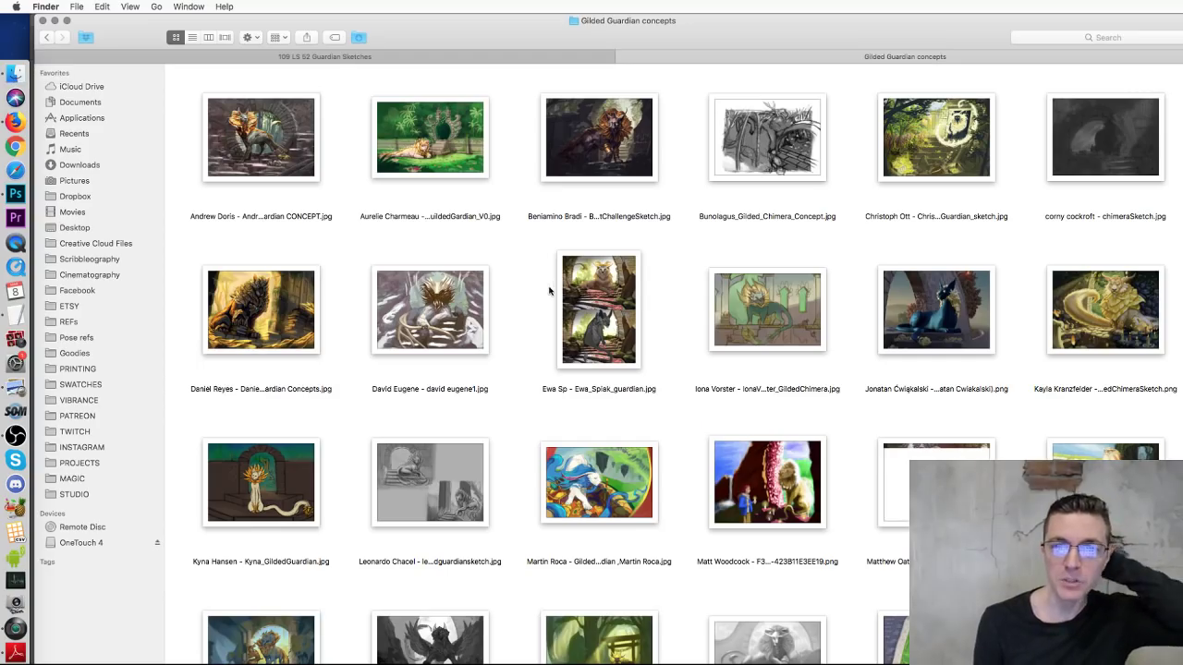
click(465, 57)
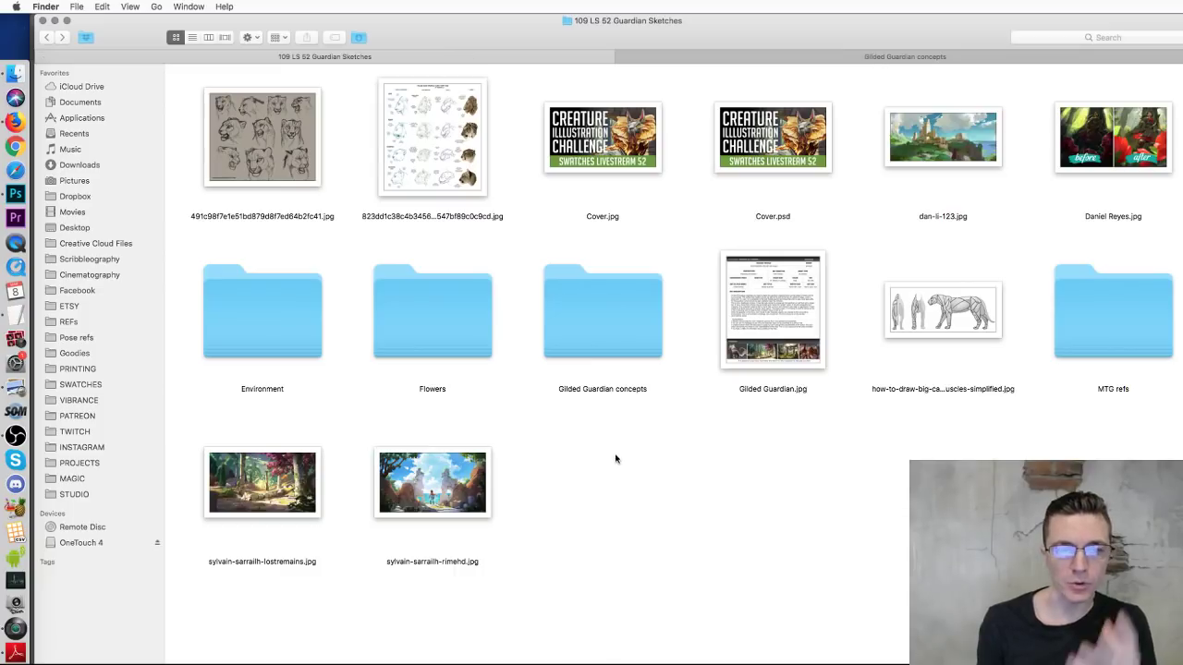
double_click(419, 318)
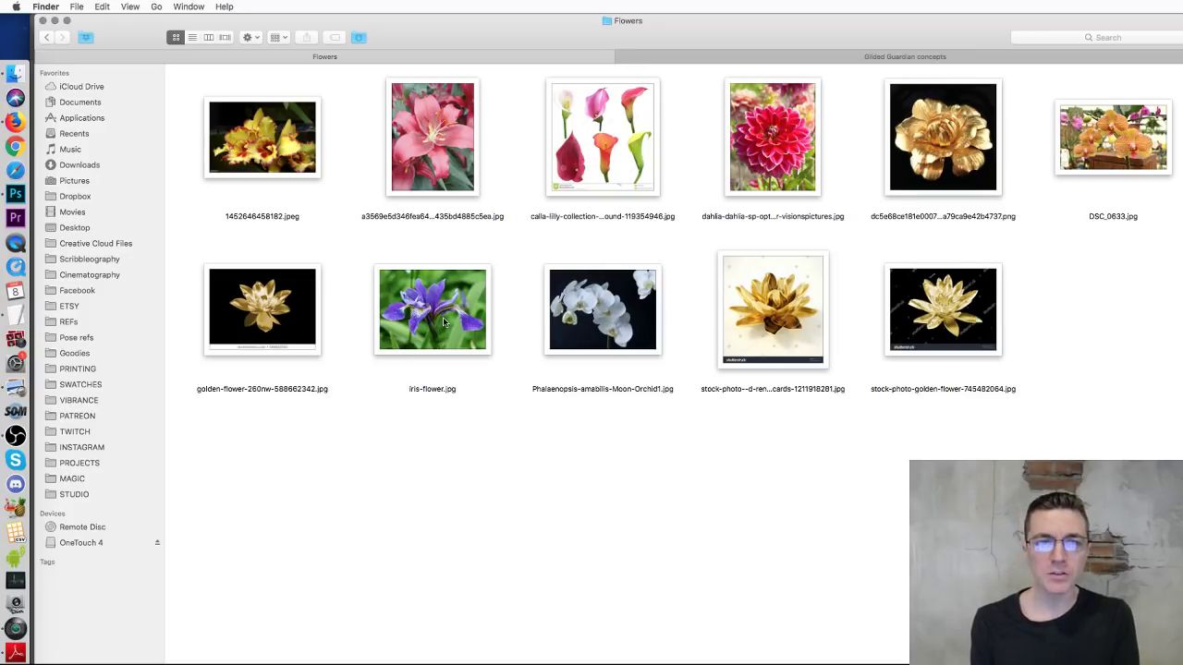
click(858, 59)
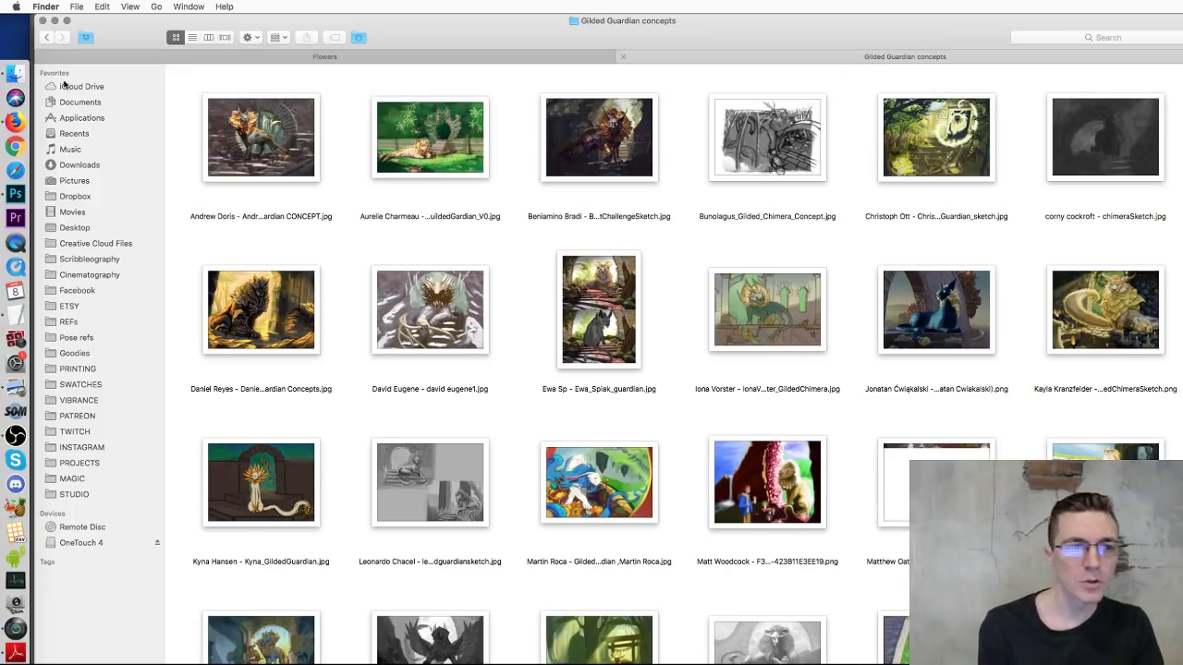
click(14, 196)
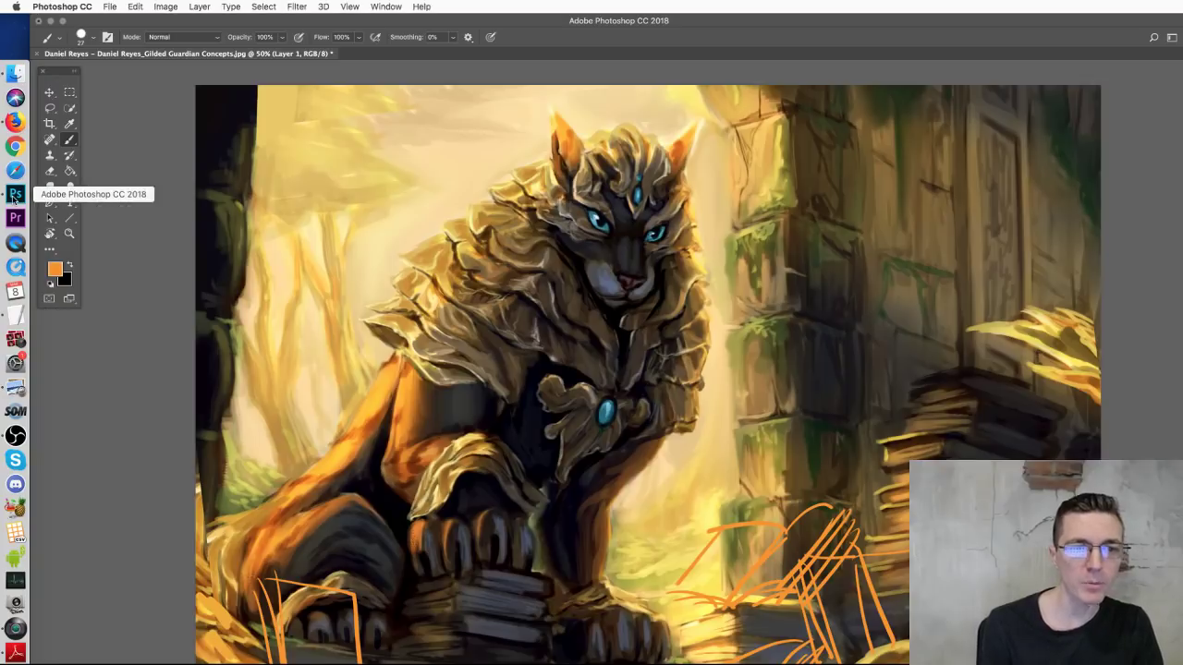
drag(411, 263, 596, 370)
drag(468, 231, 578, 329)
mouse_move(499, 173)
mouse_down()
mouse_move(584, 294)
mouse_move(560, 230)
mouse_up()
drag(536, 178, 566, 211)
mouse_move(704, 265)
mouse_down()
mouse_move(675, 297)
mouse_move(690, 340)
mouse_up()
drag(706, 350, 686, 371)
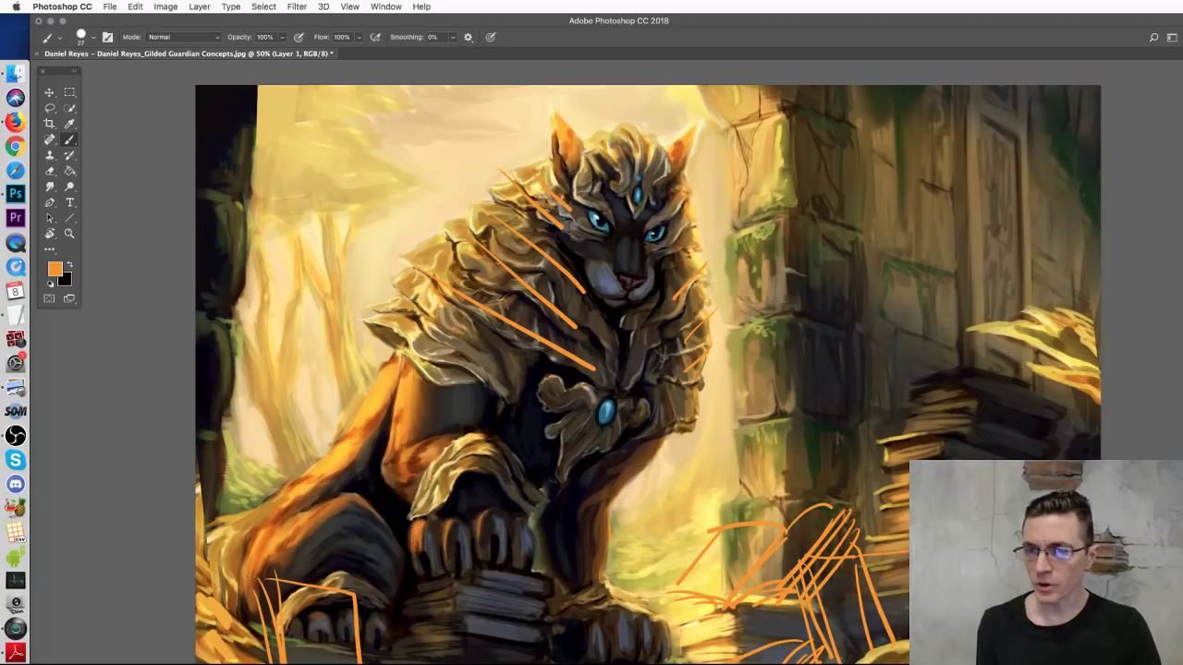
key(super+alt+z)
key(super+alt+z)
key(super+alt+z)
key(super+alt+z)
key(super+alt+z)
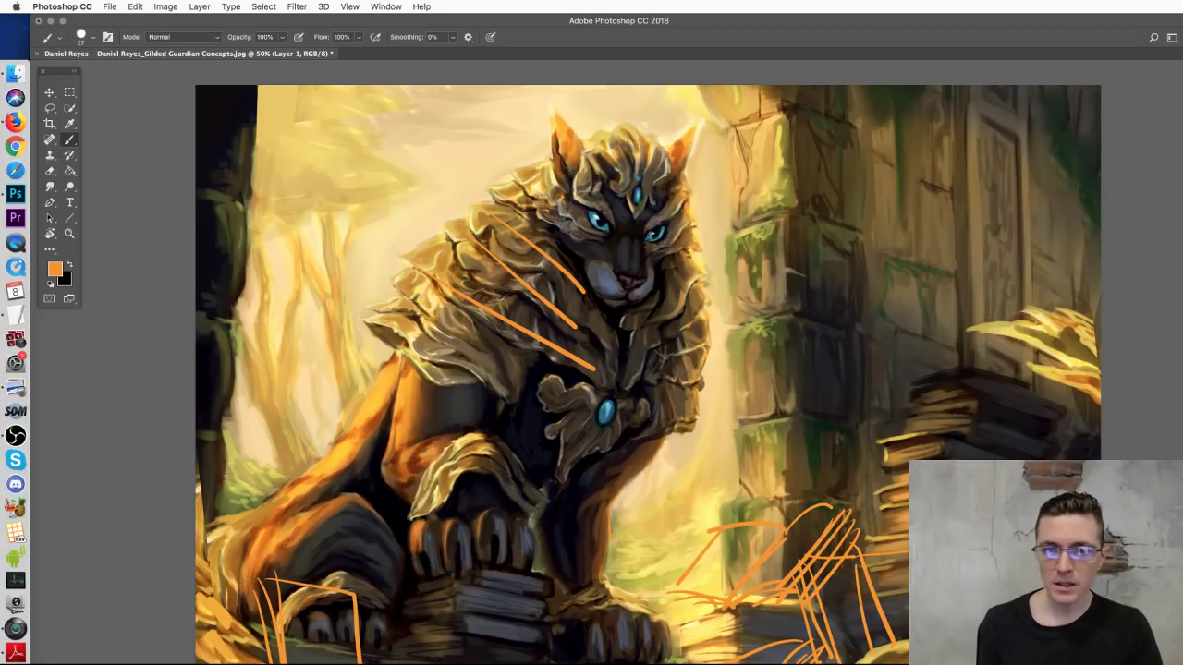
key(super+alt+z)
key(super+alt+z)
key(super+alt+z)
mouse_move(366, 314)
mouse_down()
mouse_move(447, 226)
mouse_move(538, 159)
mouse_move(651, 146)
mouse_move(699, 236)
mouse_move(709, 293)
mouse_move(700, 386)
mouse_up()
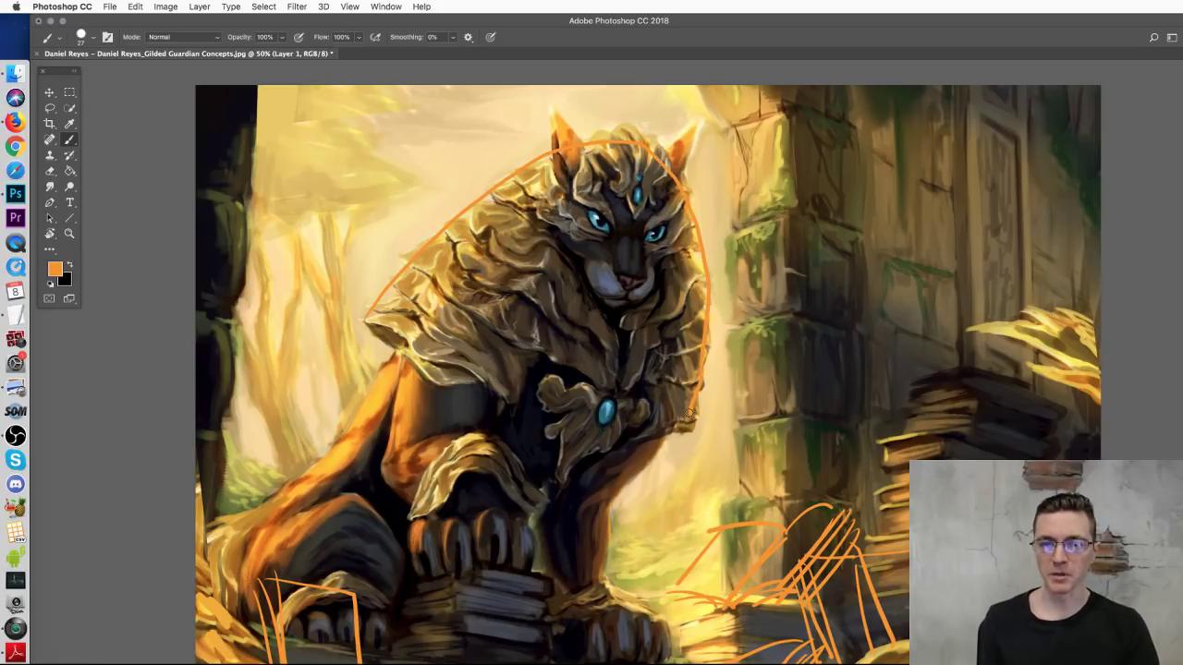
key(super+alt+z)
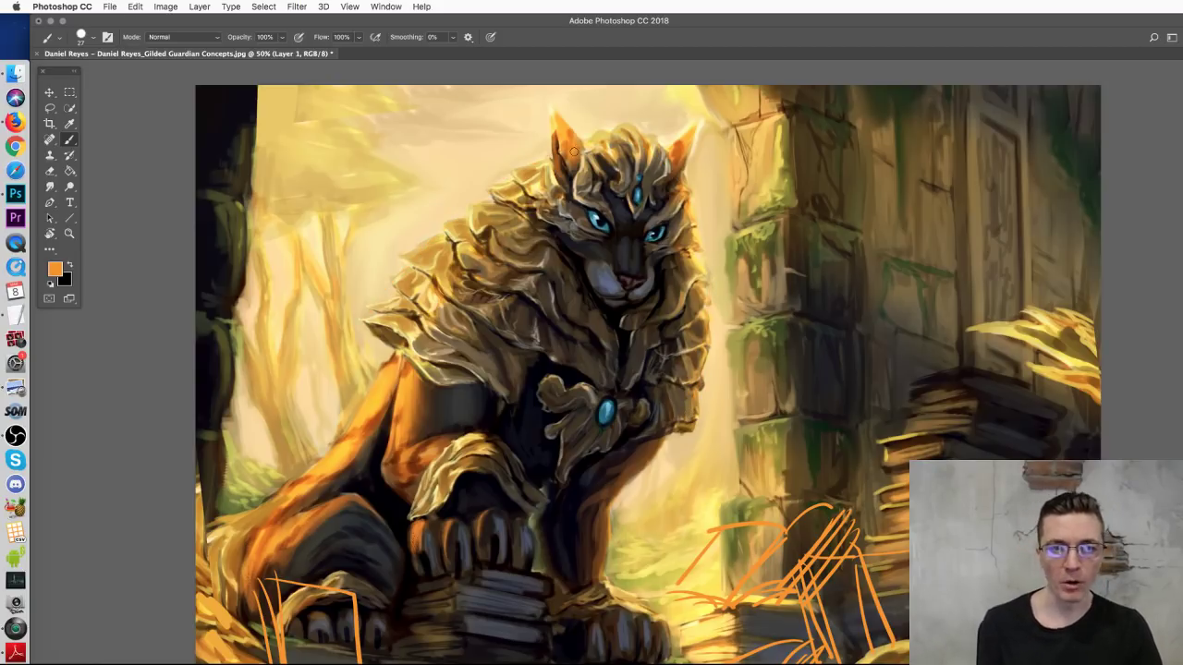
key(super+minus)
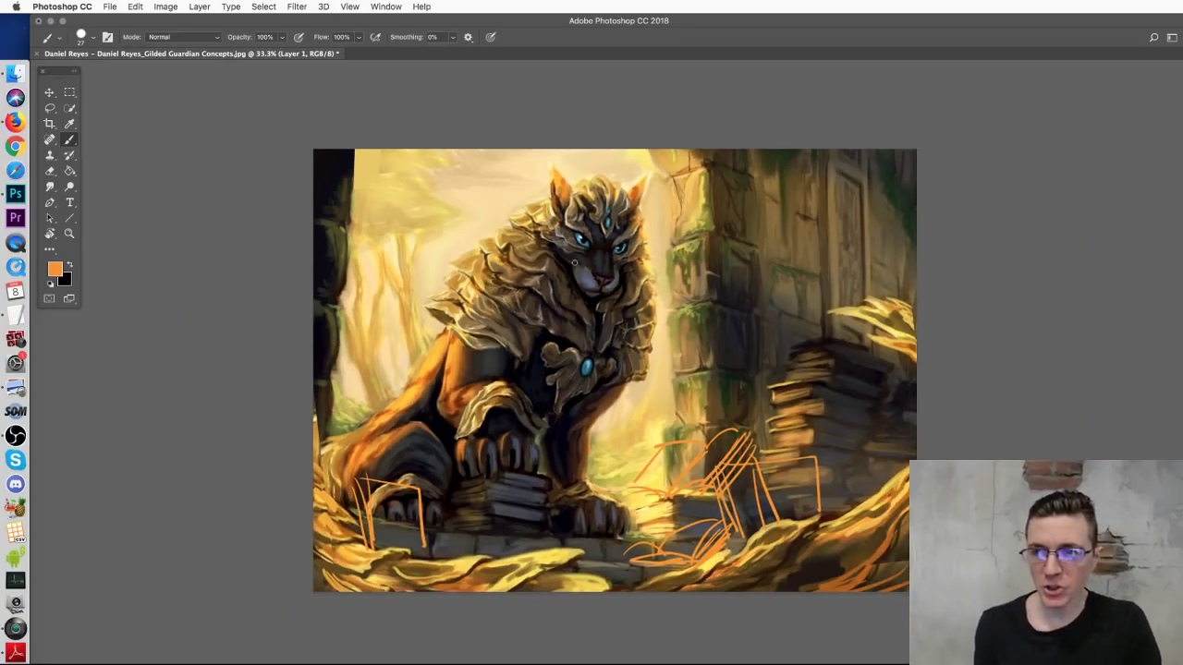
Step: Sketch orange strokes over the cat's head, mane, chest and shoulders, undoing the stray arcs
mouse_move(593, 201)
mouse_down()
mouse_move(604, 144)
mouse_move(525, 155)
mouse_move(494, 145)
mouse_move(494, 174)
mouse_move(565, 270)
mouse_up()
mouse_move(644, 239)
mouse_down()
mouse_move(691, 167)
mouse_move(710, 221)
mouse_move(638, 263)
mouse_up()
mouse_move(515, 222)
mouse_down()
mouse_move(458, 215)
mouse_move(507, 224)
mouse_move(473, 233)
mouse_move(519, 242)
mouse_up()
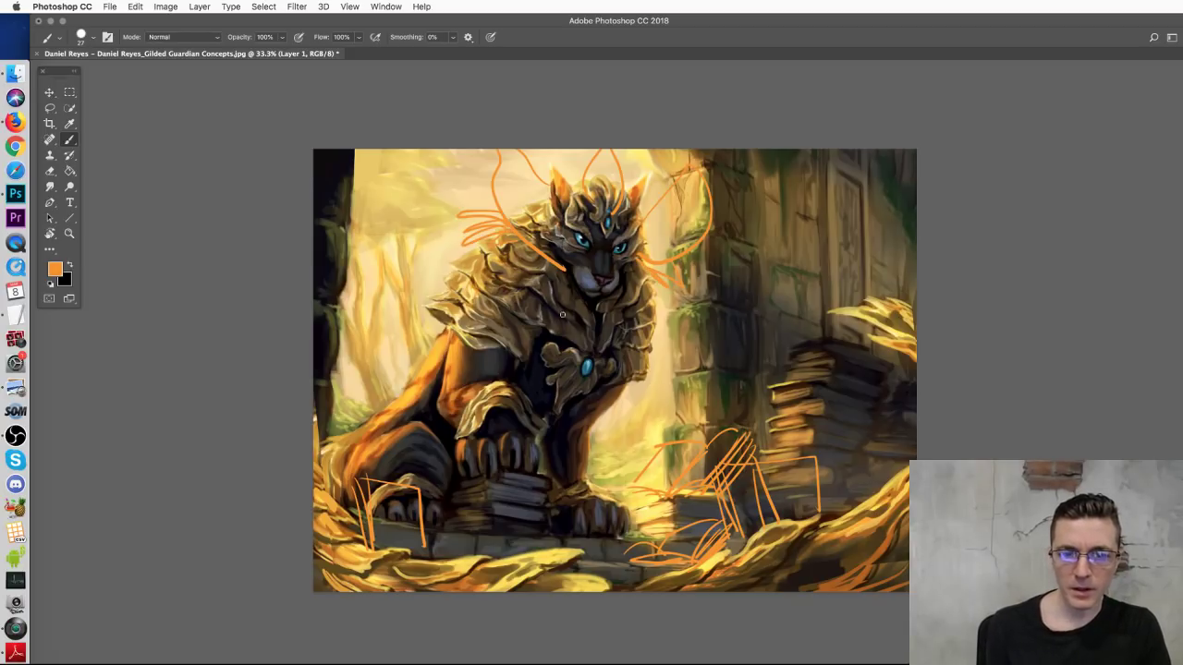
mouse_move(560, 271)
mouse_down()
mouse_move(536, 296)
mouse_move(586, 367)
mouse_move(610, 296)
mouse_move(616, 338)
mouse_up()
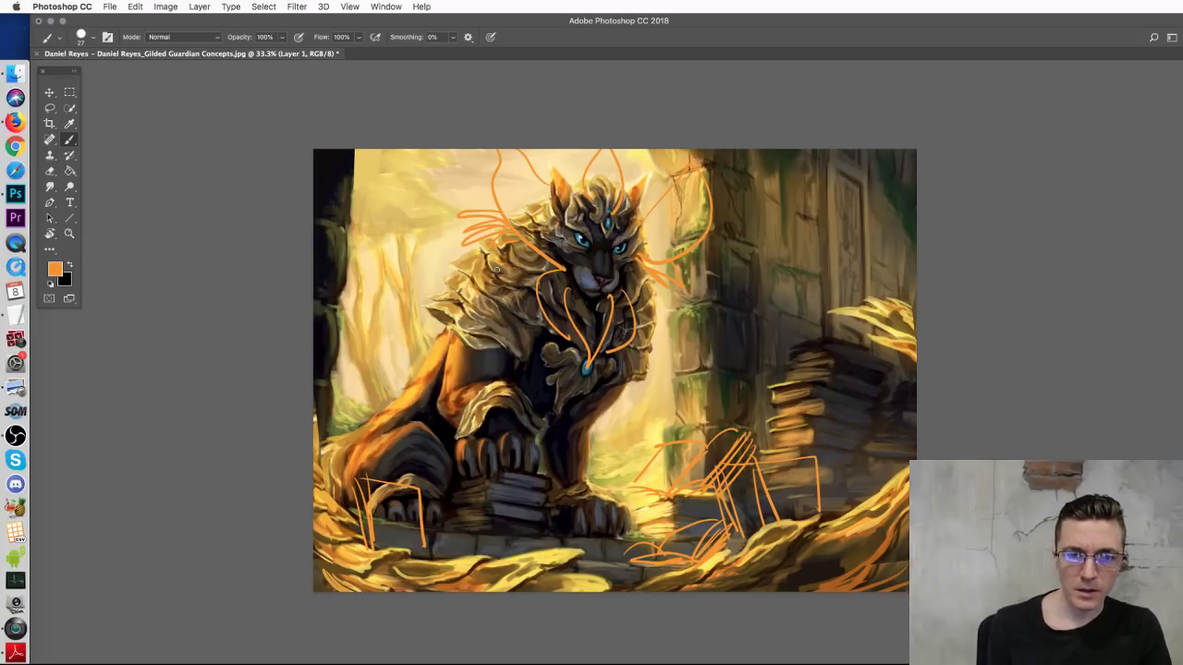
mouse_move(506, 255)
mouse_down()
mouse_move(462, 259)
mouse_move(384, 309)
mouse_move(493, 274)
mouse_move(446, 282)
mouse_move(437, 319)
mouse_move(520, 267)
mouse_up()
mouse_move(658, 301)
mouse_down()
mouse_move(689, 384)
mouse_move(656, 410)
mouse_move(653, 327)
mouse_up()
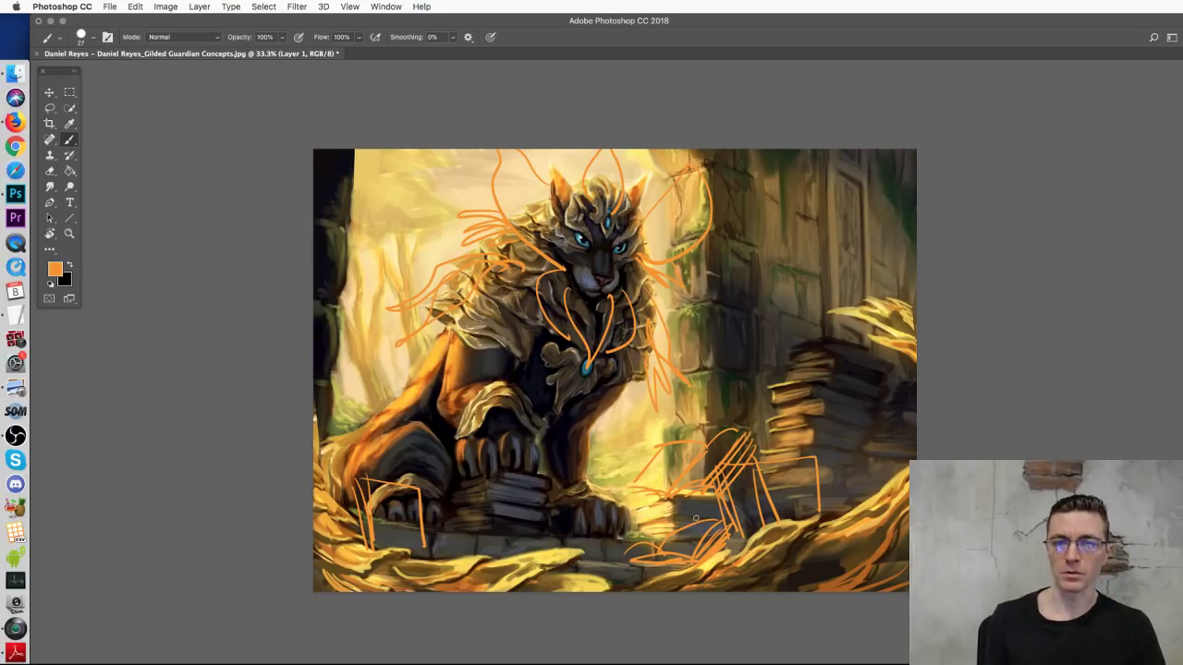
drag(499, 215, 667, 218)
drag(668, 231, 658, 388)
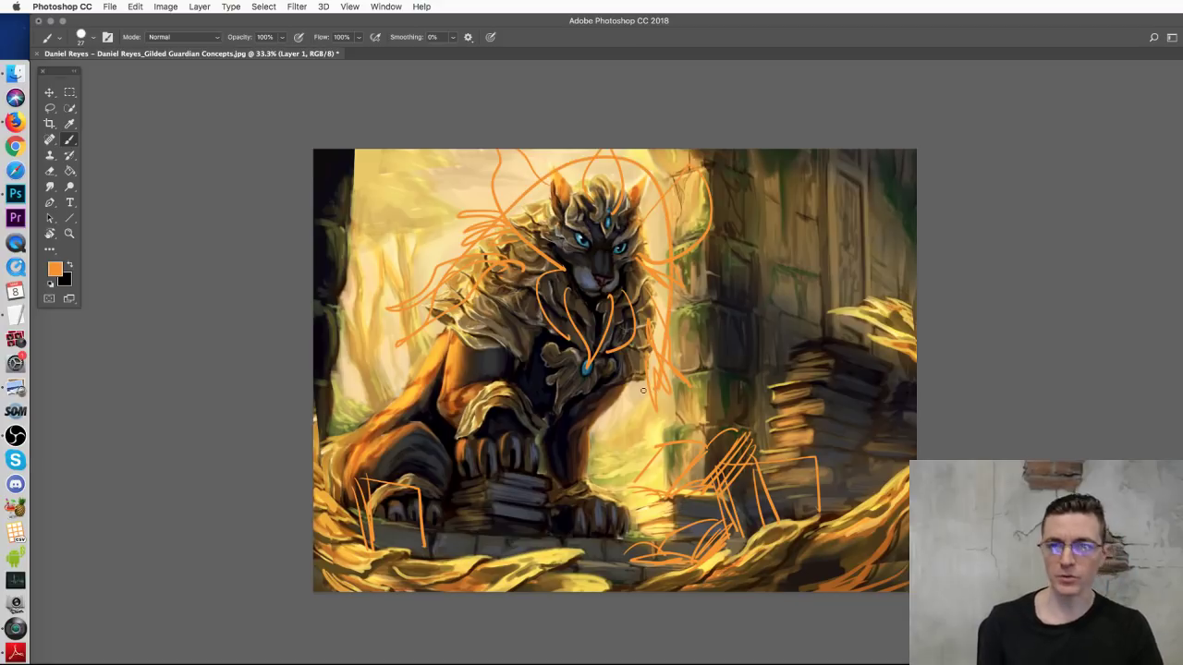
key(super+z)
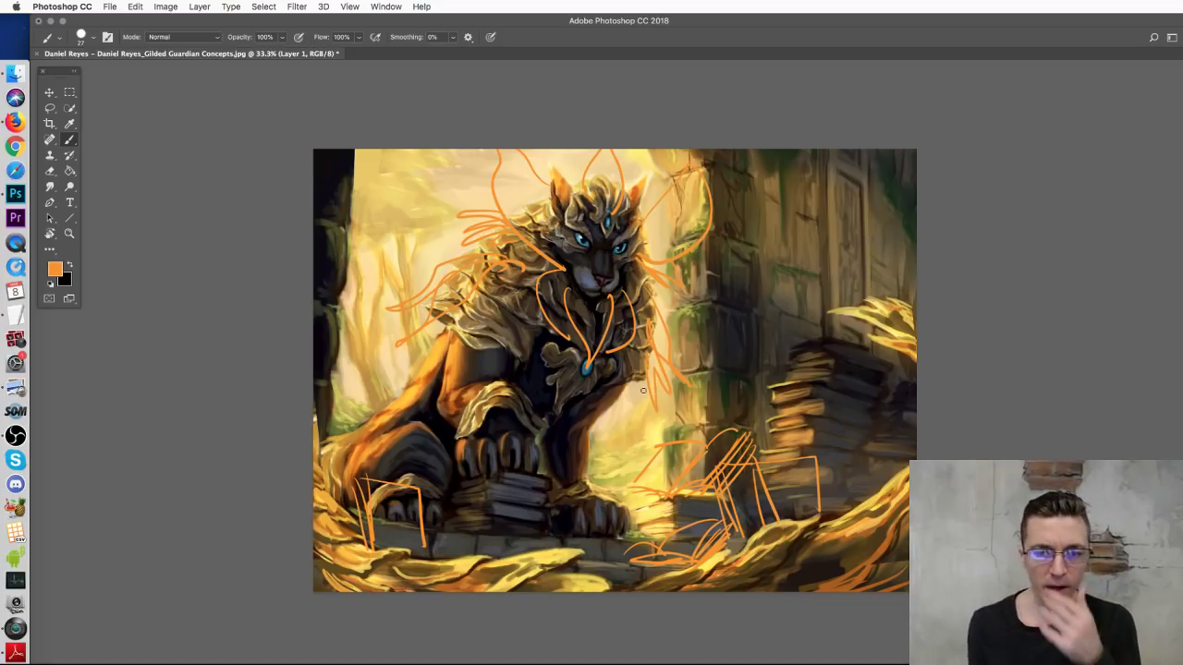
Step: Sketch orange loops, arrows and a bracket over the chest and paws, undoing misplaced strokes
mouse_move(512, 443)
mouse_down()
mouse_move(469, 455)
mouse_move(523, 460)
mouse_up()
key(super+z)
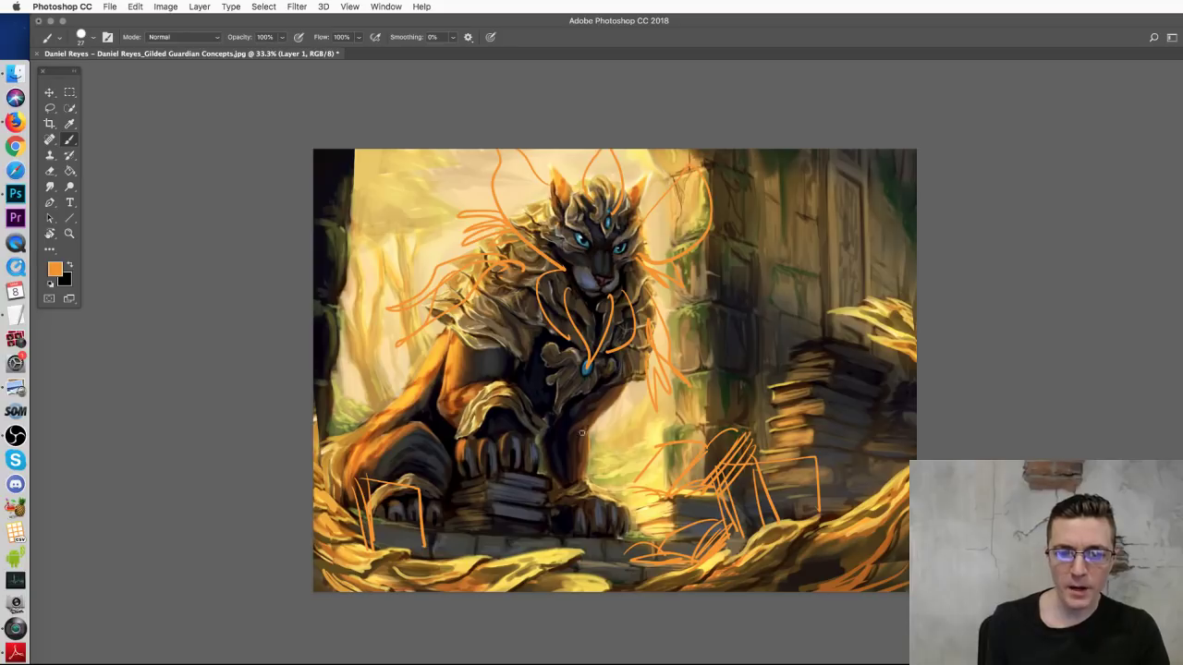
mouse_move(550, 433)
mouse_down()
mouse_move(647, 420)
mouse_move(605, 453)
mouse_up()
drag(673, 398, 636, 423)
mouse_move(495, 418)
mouse_down()
mouse_move(485, 475)
mouse_move(532, 472)
mouse_up()
mouse_move(399, 482)
mouse_down()
mouse_move(402, 504)
mouse_move(429, 488)
mouse_move(407, 524)
mouse_up()
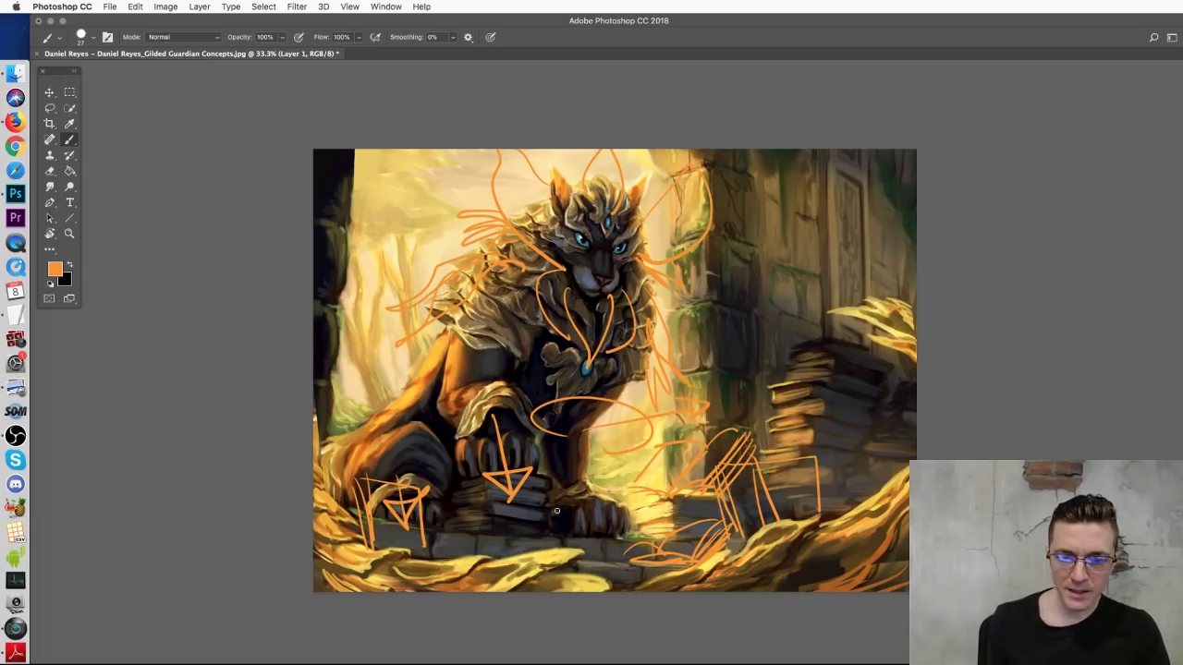
drag(572, 505, 573, 533)
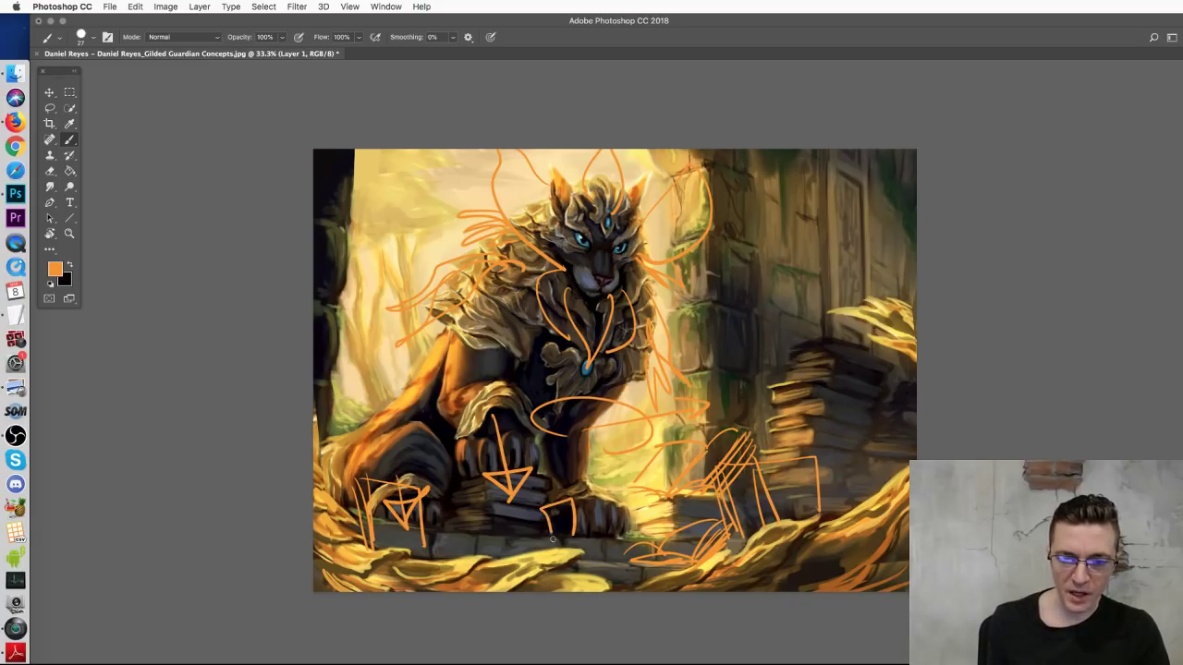
key(super+z)
mouse_move(480, 471)
mouse_down()
mouse_move(460, 439)
mouse_move(545, 440)
mouse_up()
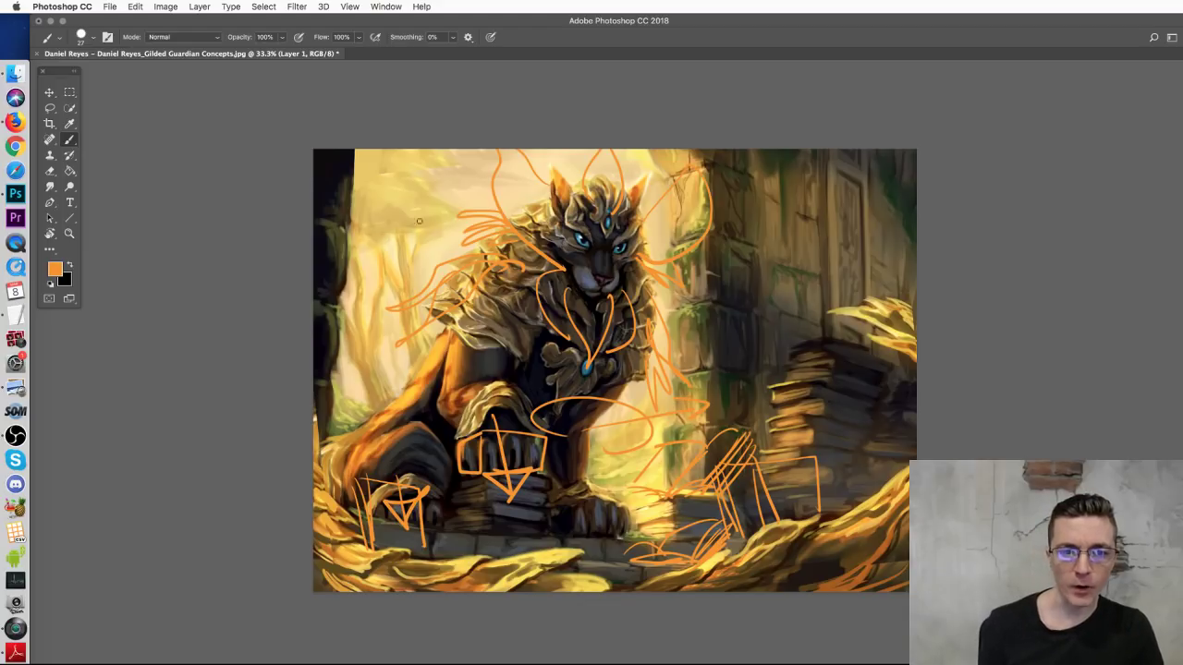
Step: In Finder, go back to the Guardian Sketches folder and open the Environment folder
click(16, 76)
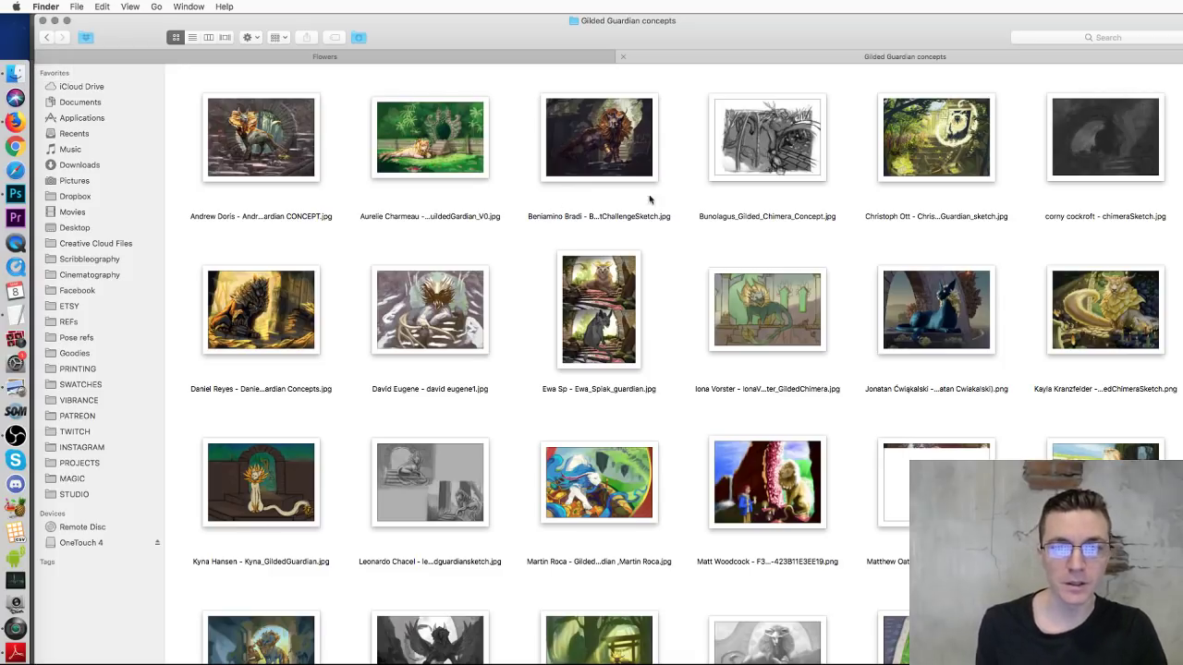
click(457, 53)
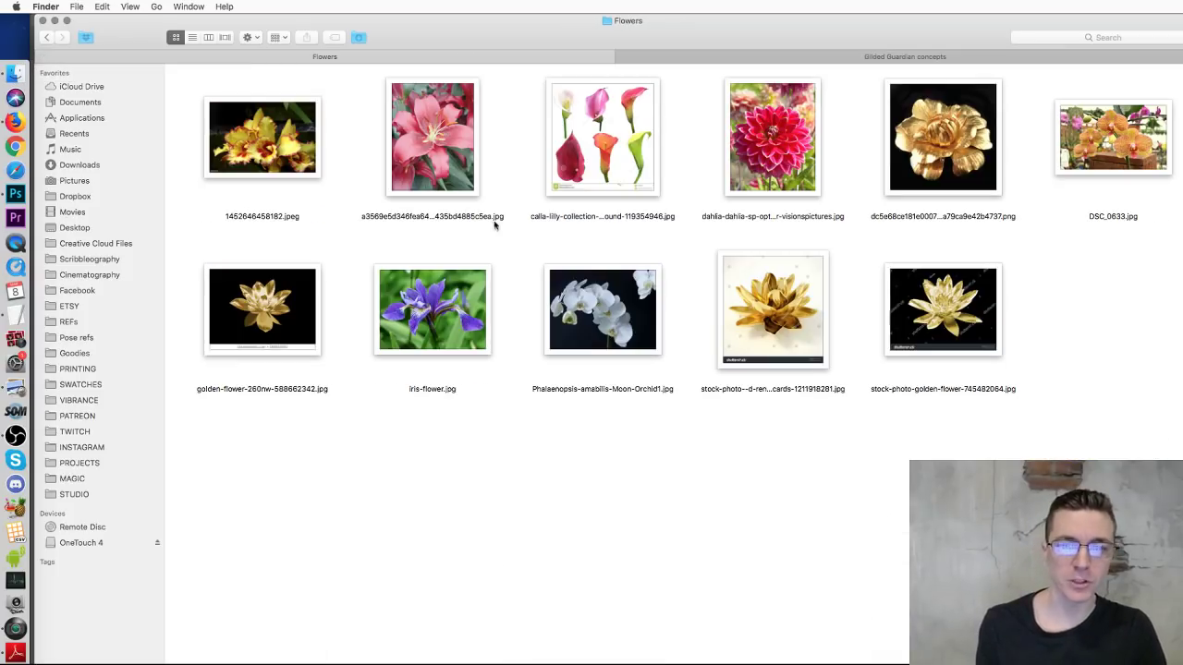
click(45, 38)
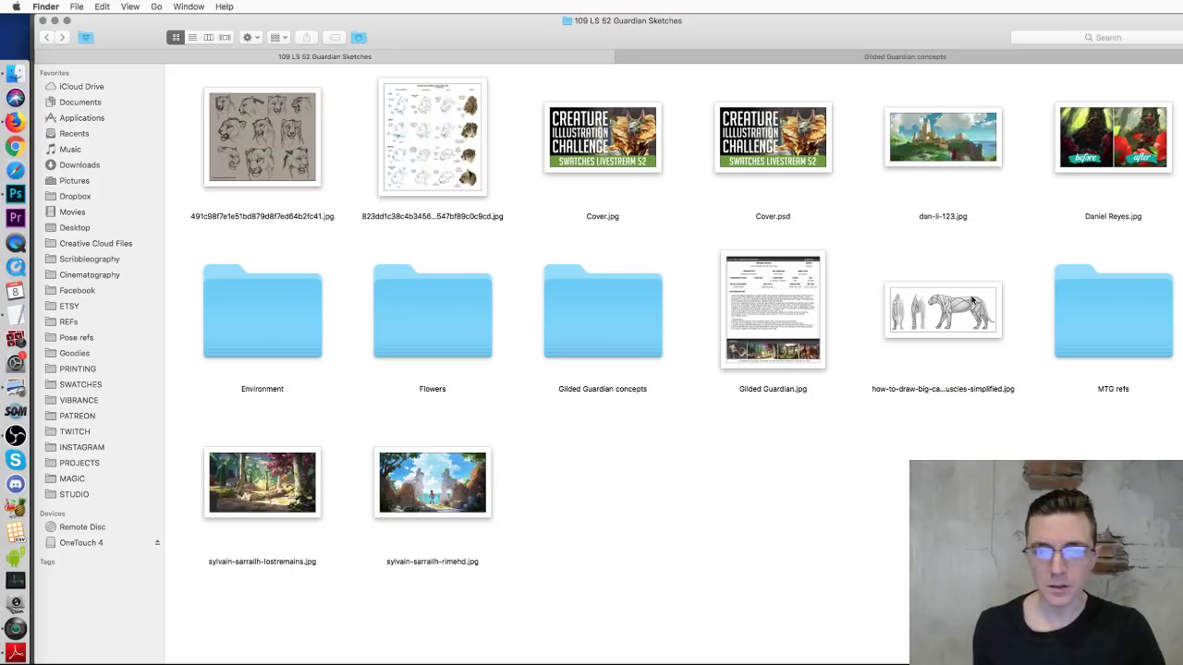
double_click(238, 320)
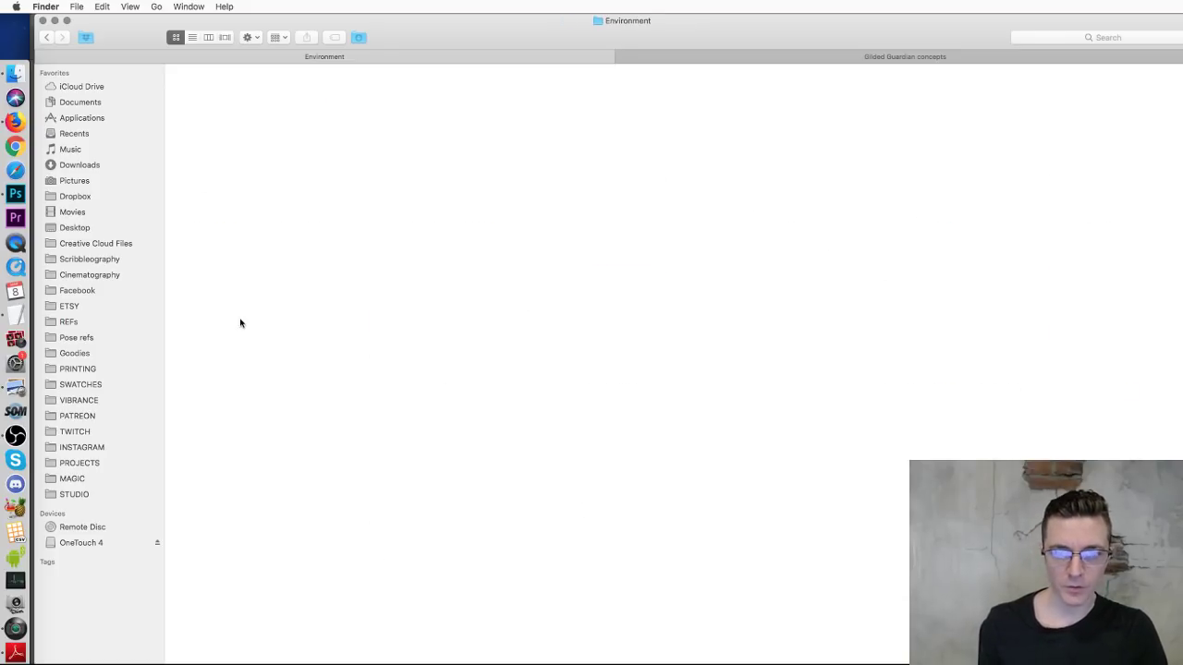
drag(678, 22, 675, 23)
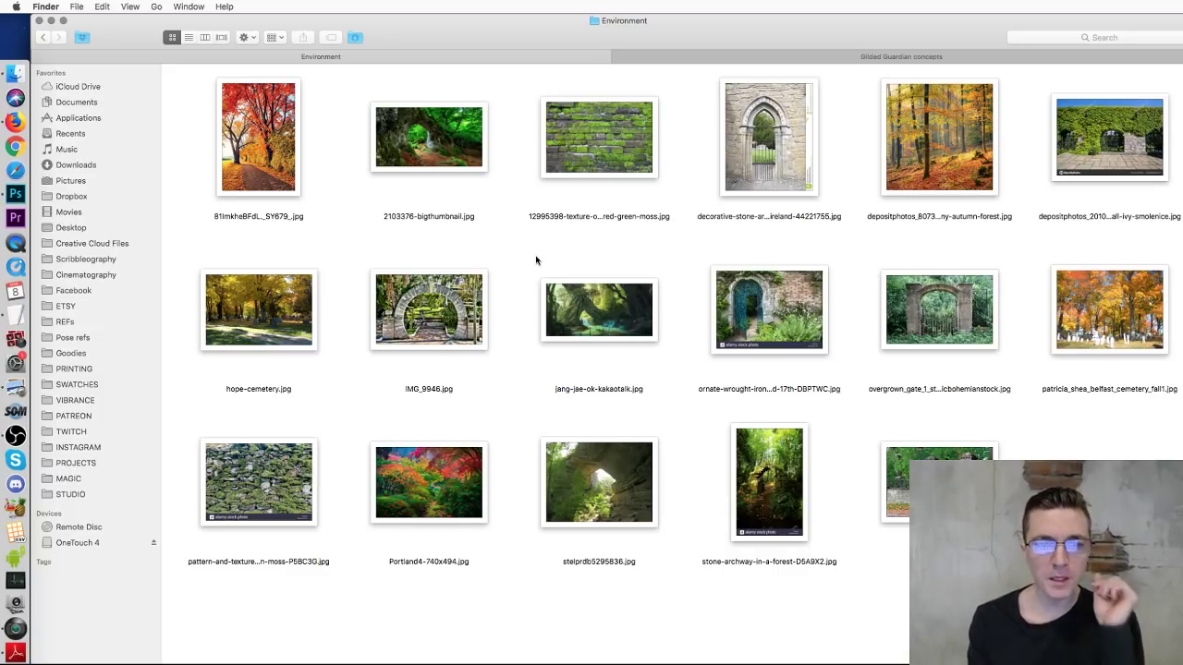
Step: Quick Look the red autumn tree, sunny autumn forest and autumn cemetery photos
click(272, 176)
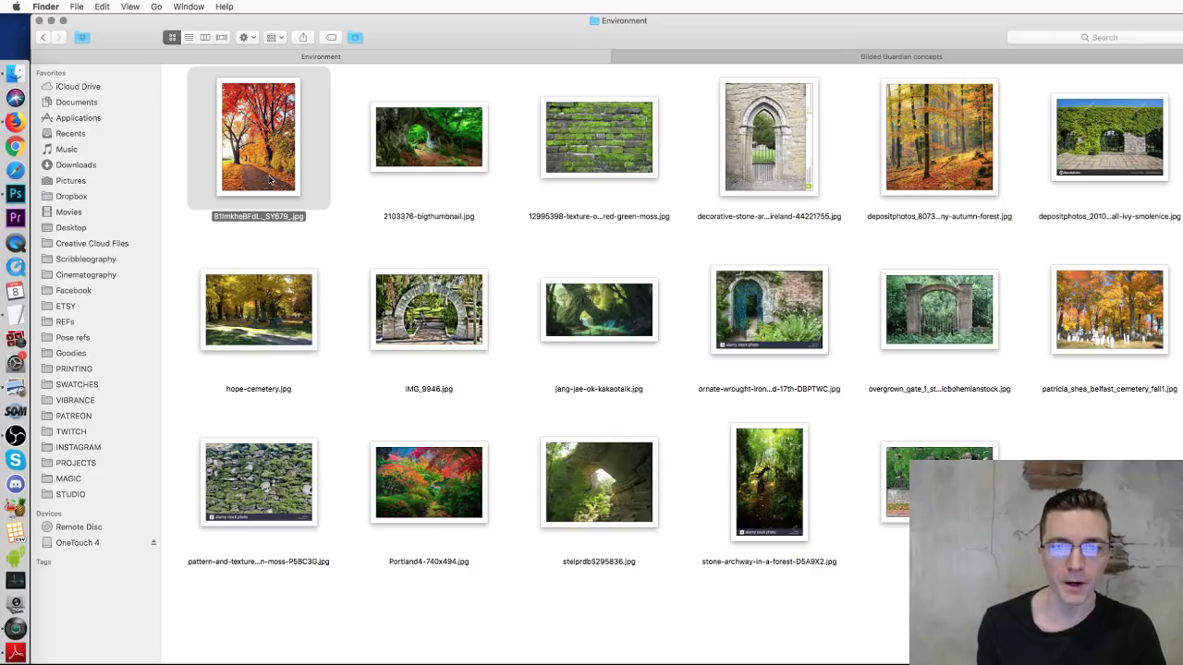
key(space)
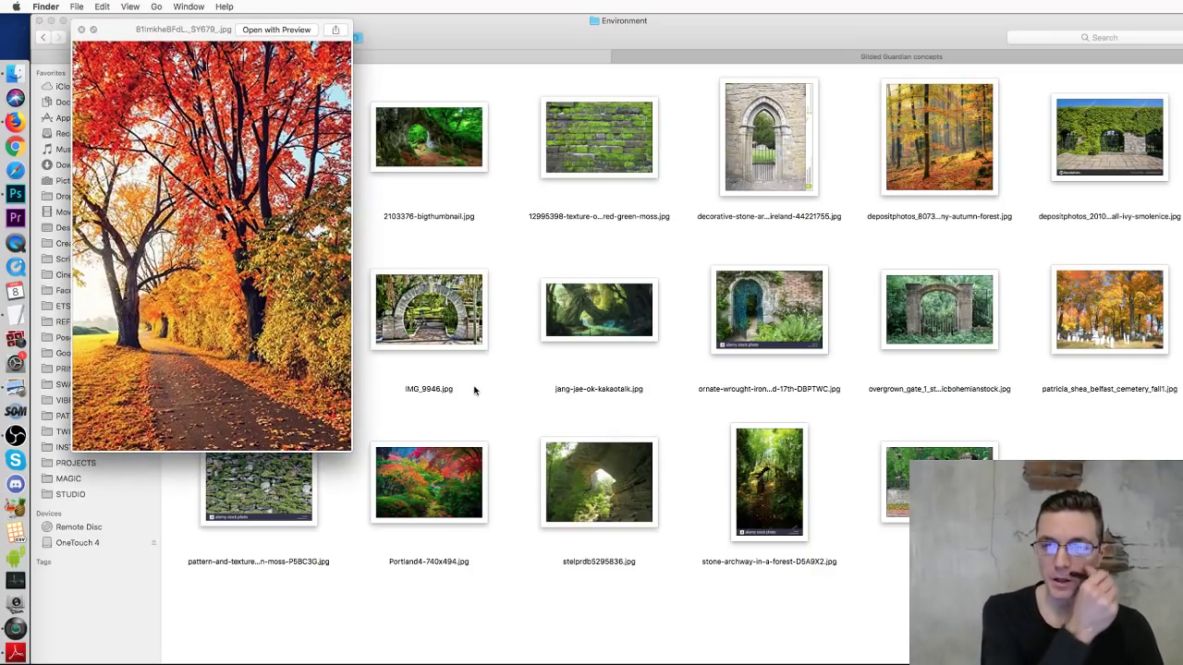
click(961, 160)
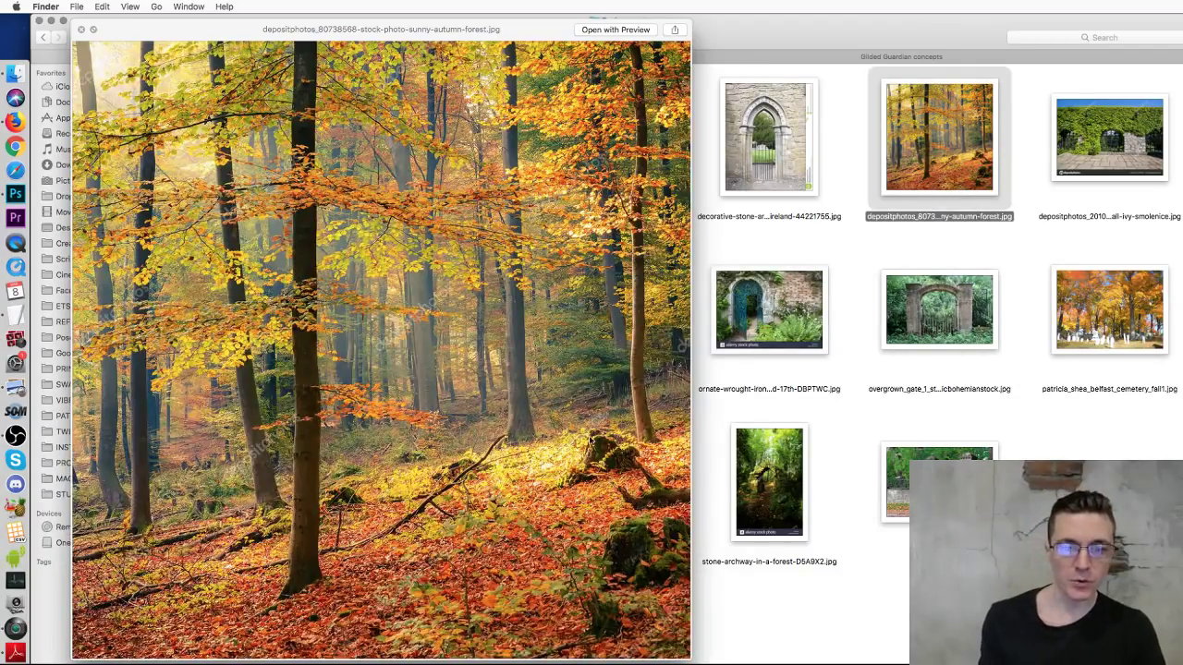
click(1094, 296)
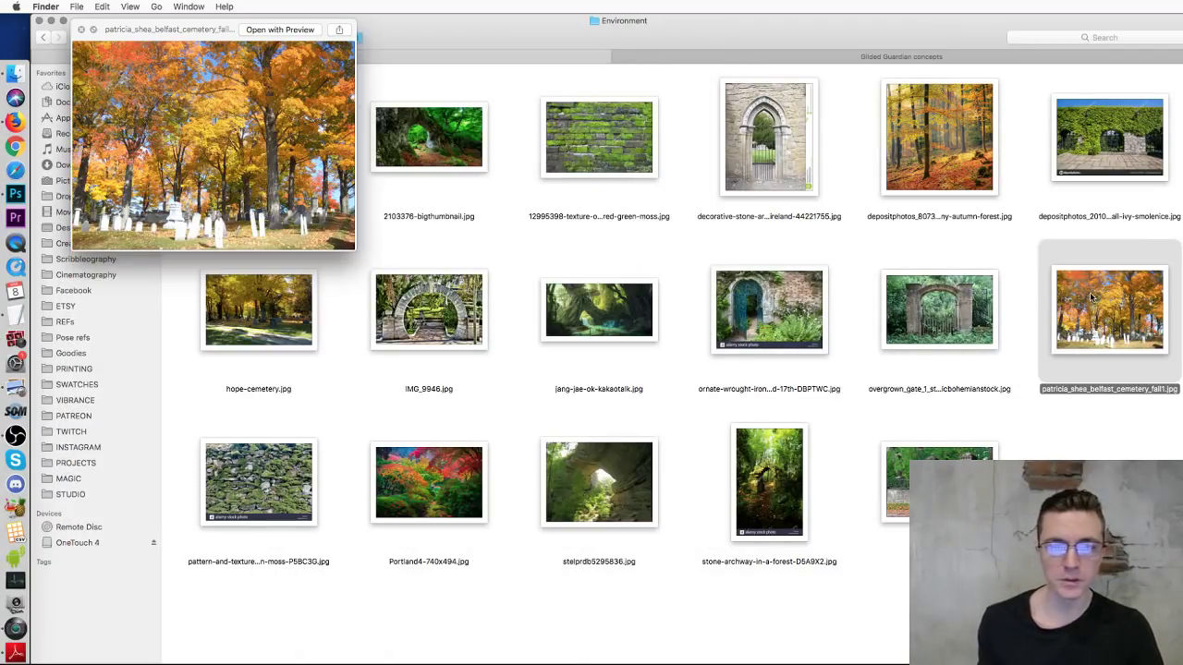
drag(353, 249, 838, 467)
key(space)
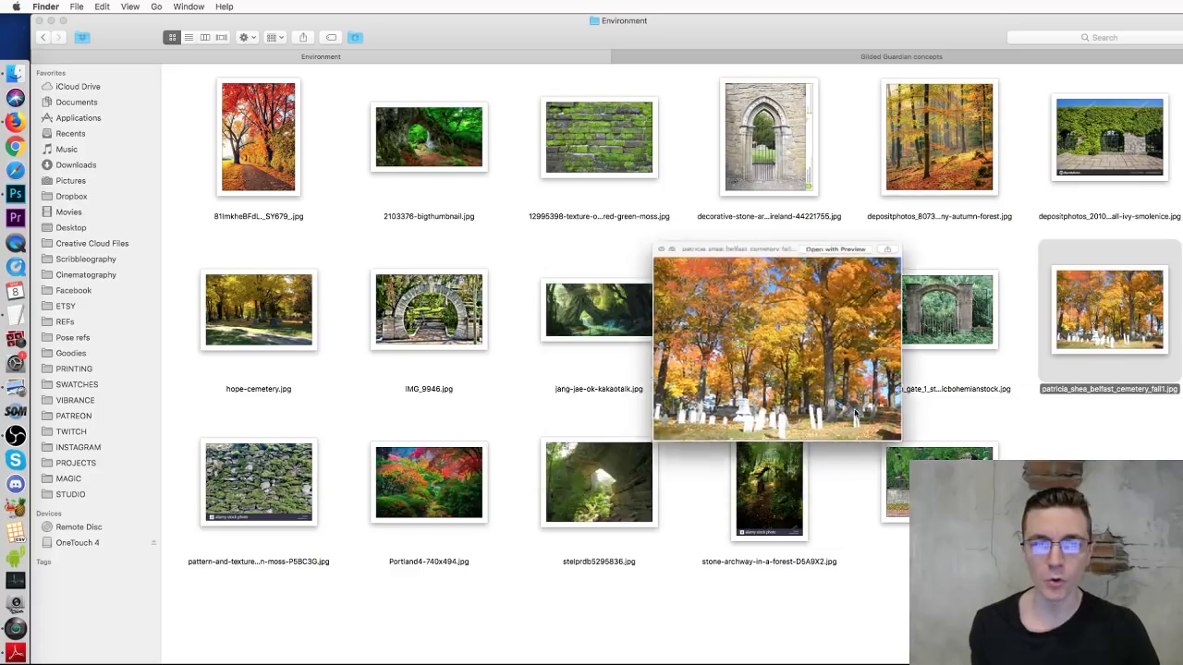
Step: Preview the mossy rock arch enlarged, then the moss-covered stone wall image
click(414, 152)
key(space)
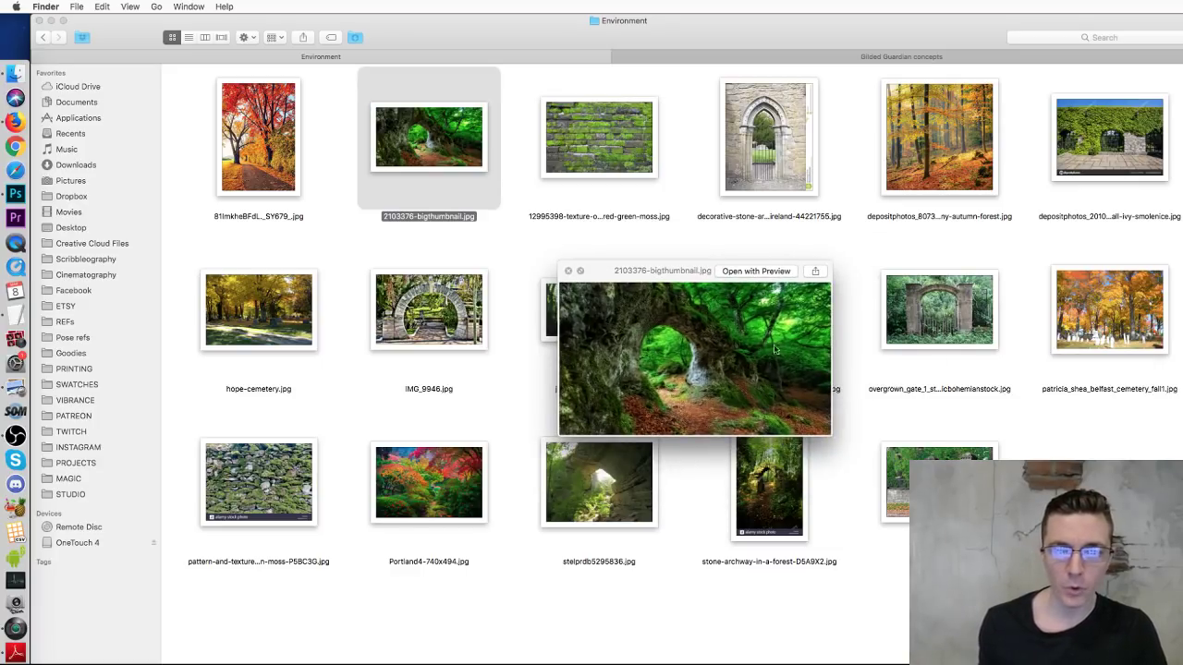
drag(827, 431, 1182, 664)
drag(911, 281, 640, 68)
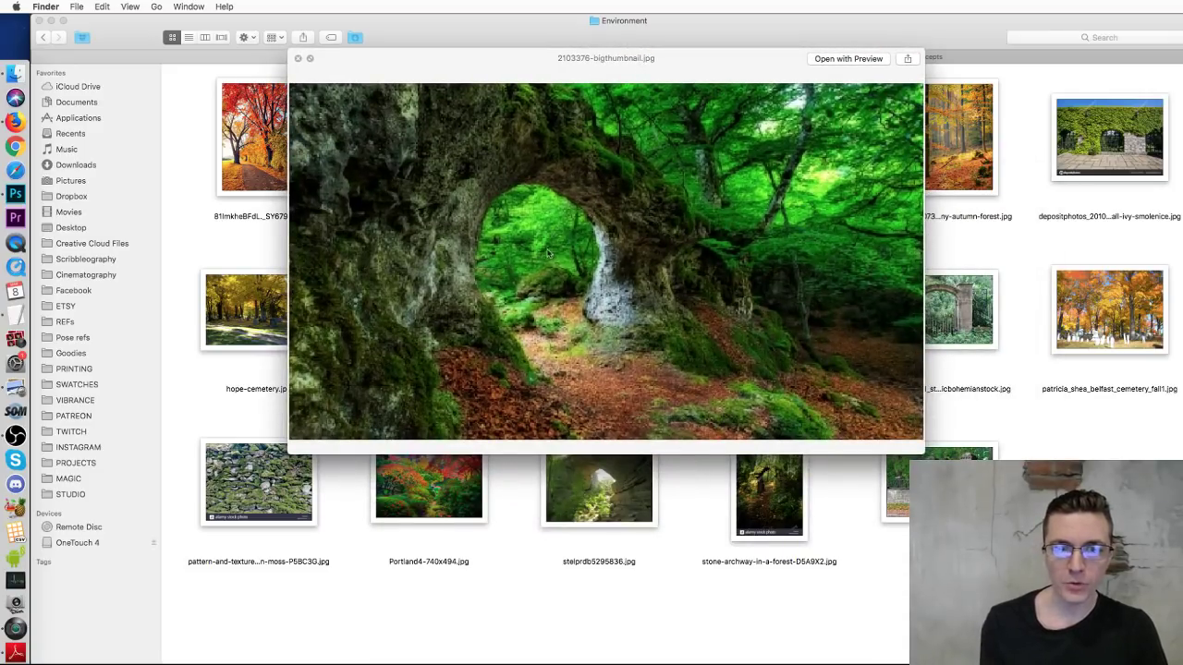
key(space)
click(713, 256)
click(785, 158)
click(601, 155)
key(space)
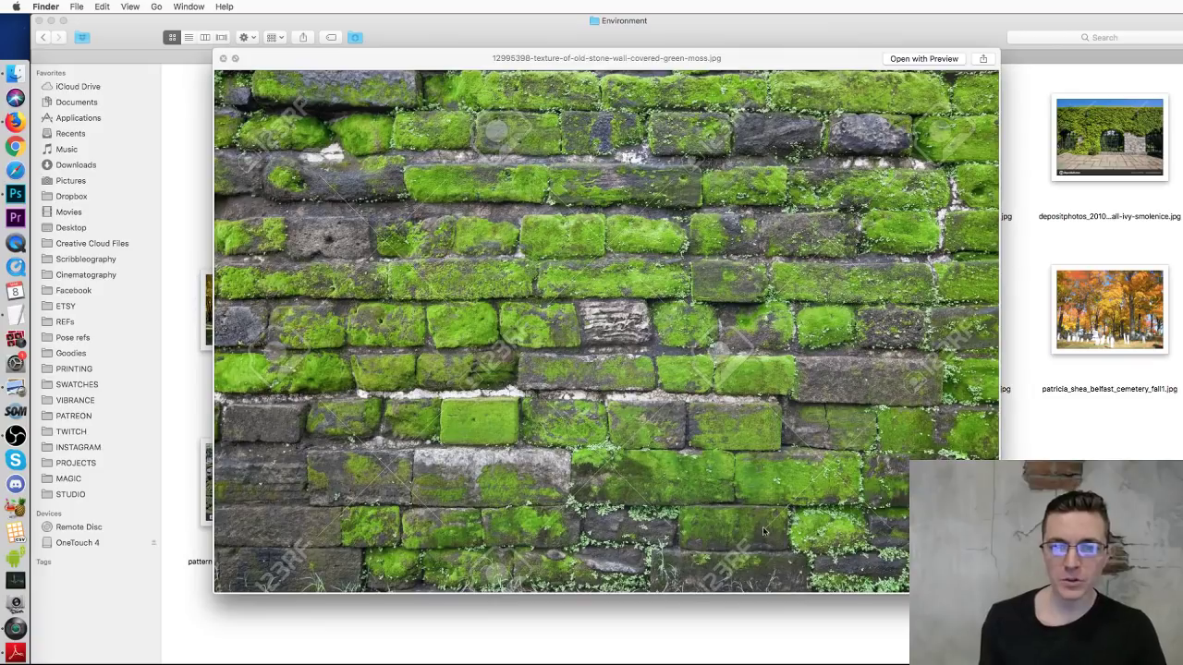
key(space)
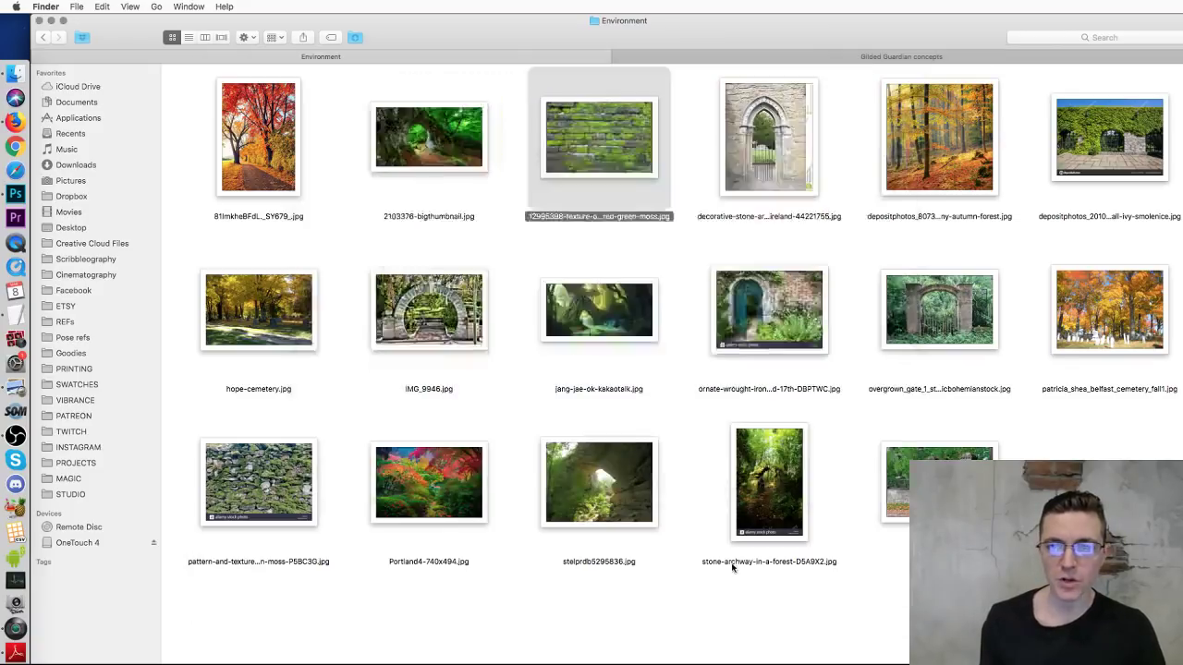
click(934, 395)
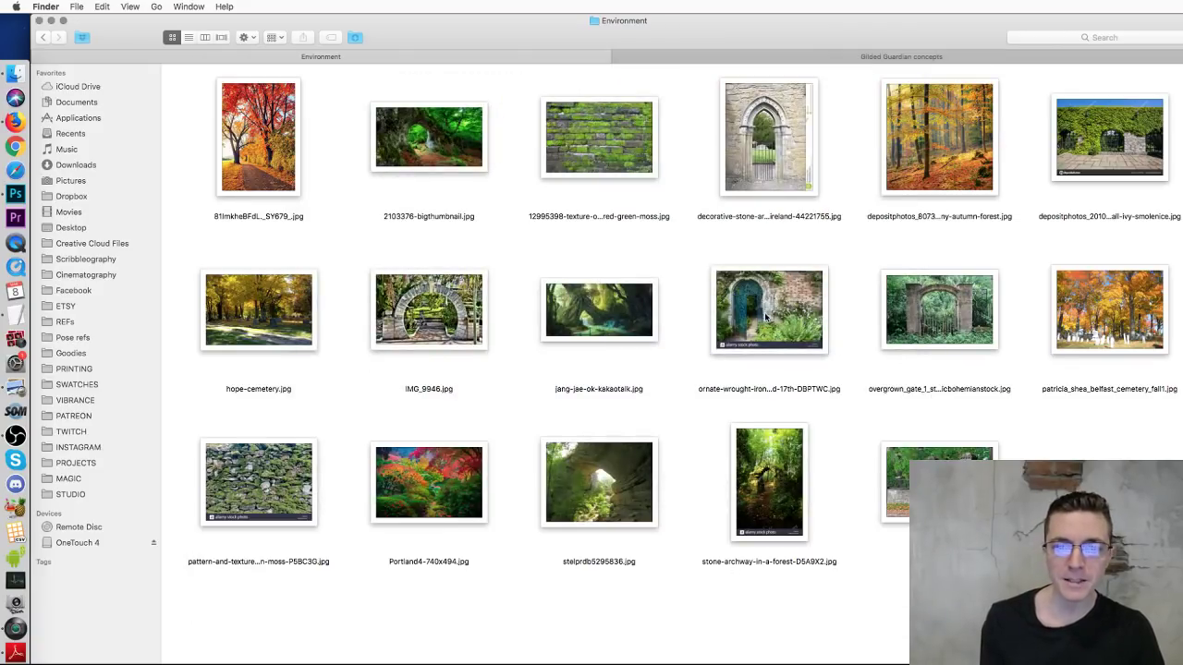
Step: Preview the forest stone archway and ornate iron gate photos, then select the ivy-covered wall
click(781, 464)
key(space)
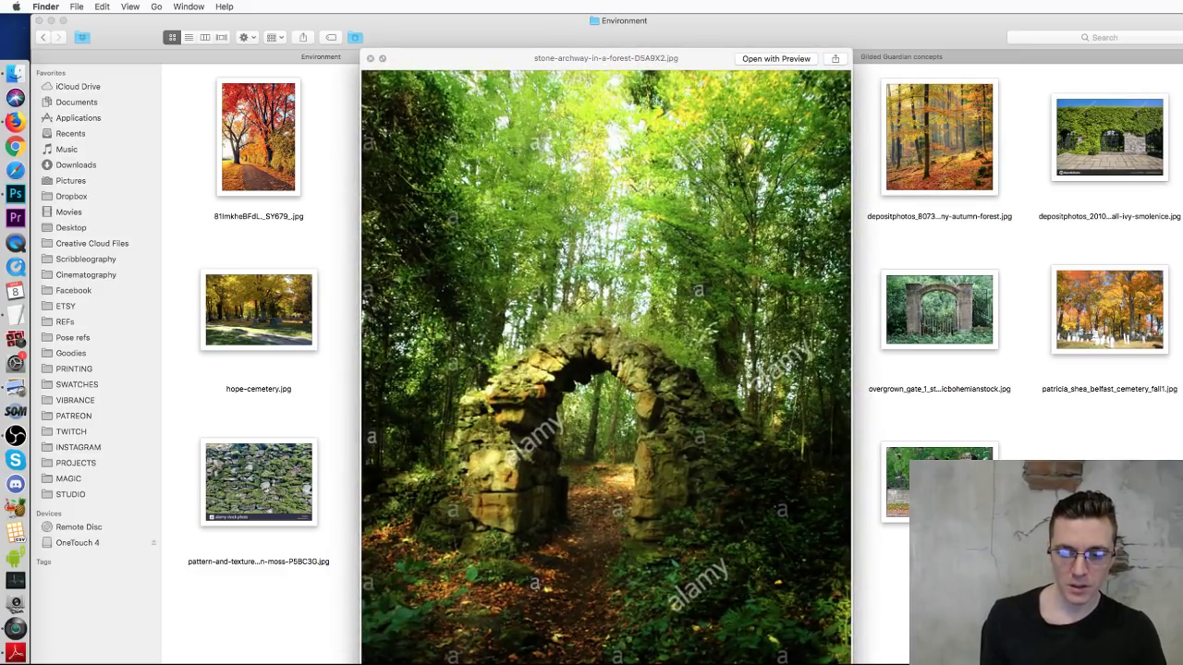
drag(849, 663, 732, 638)
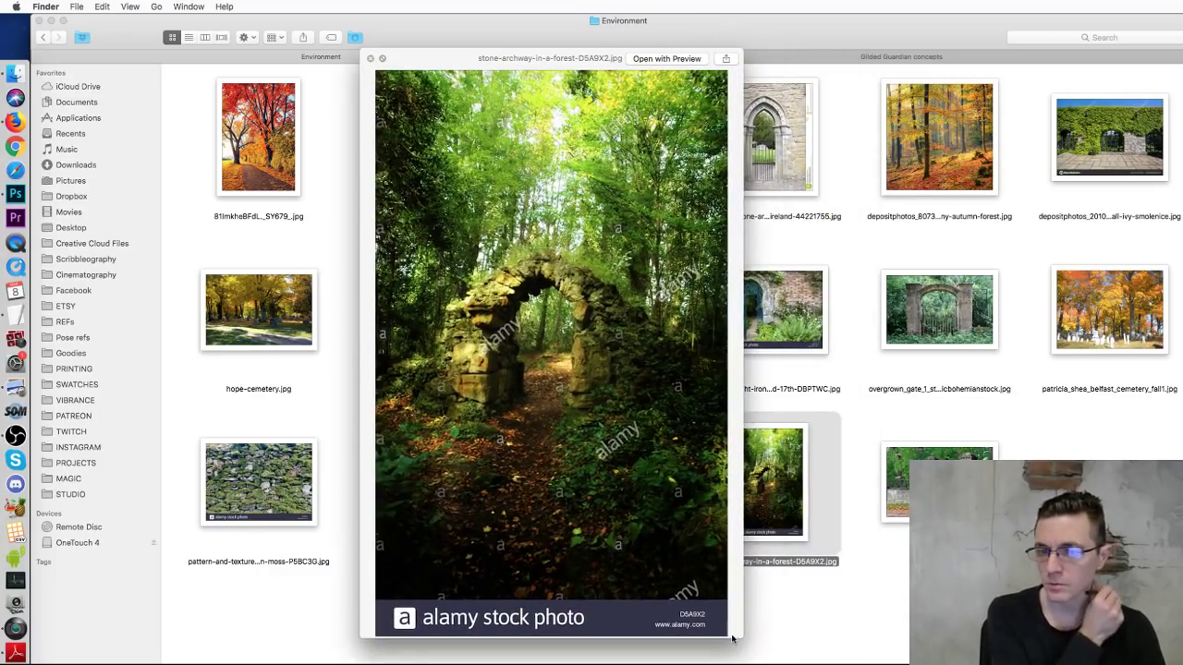
key(space)
click(856, 428)
click(759, 304)
key(space)
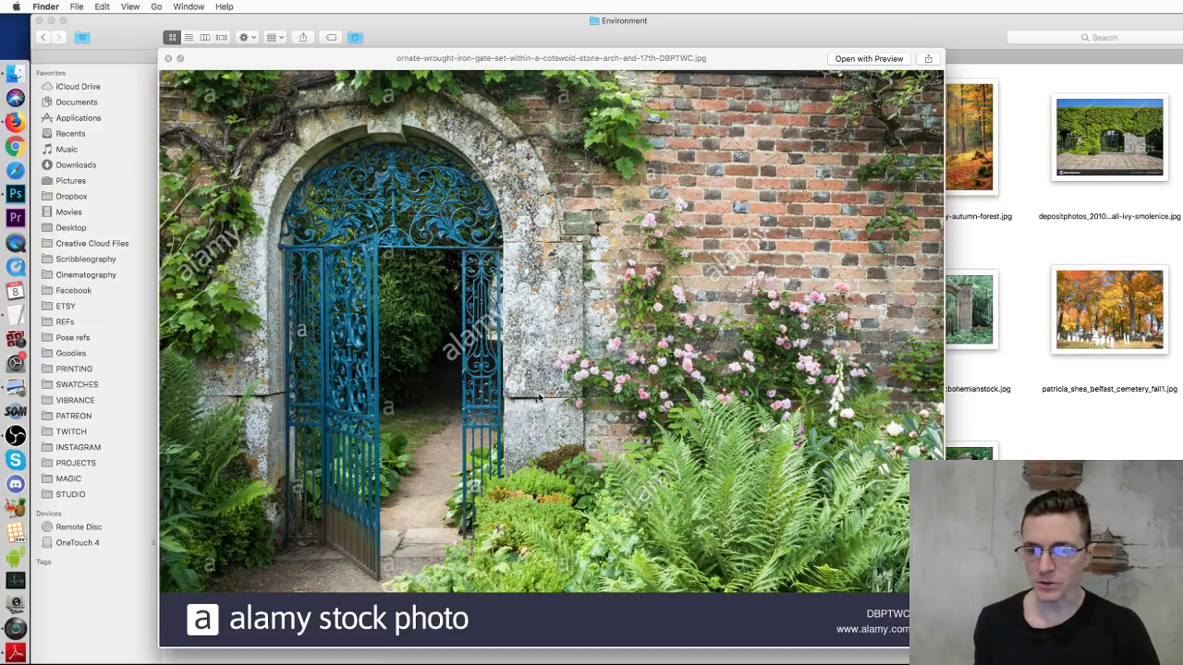
key(space)
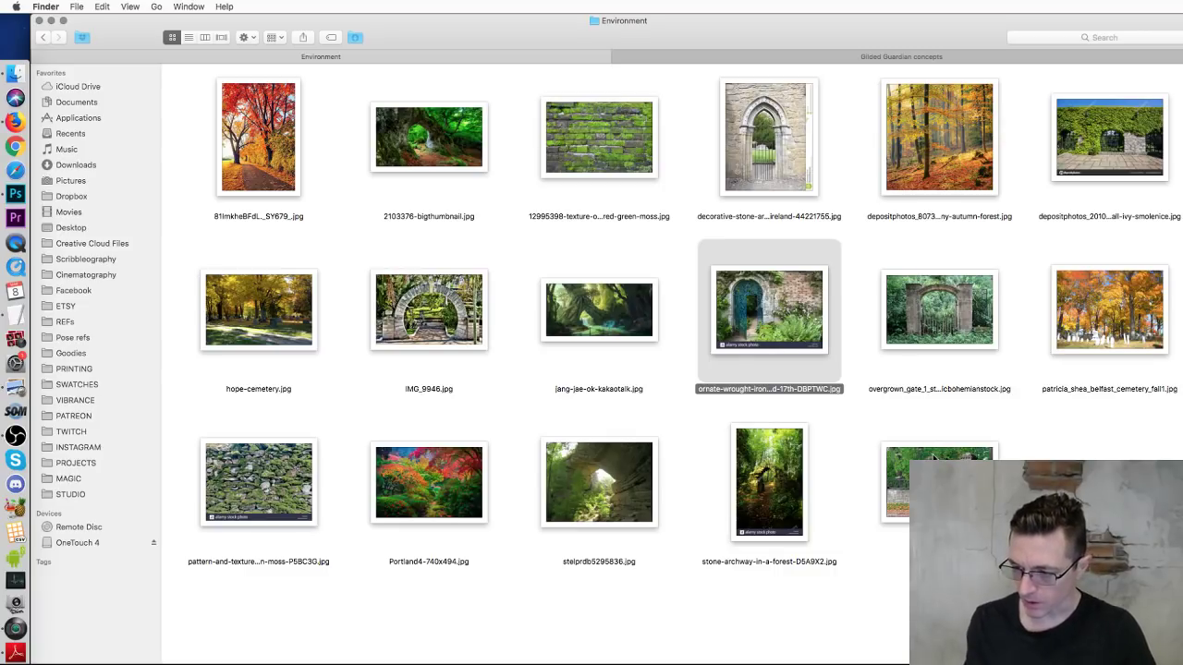
click(1032, 236)
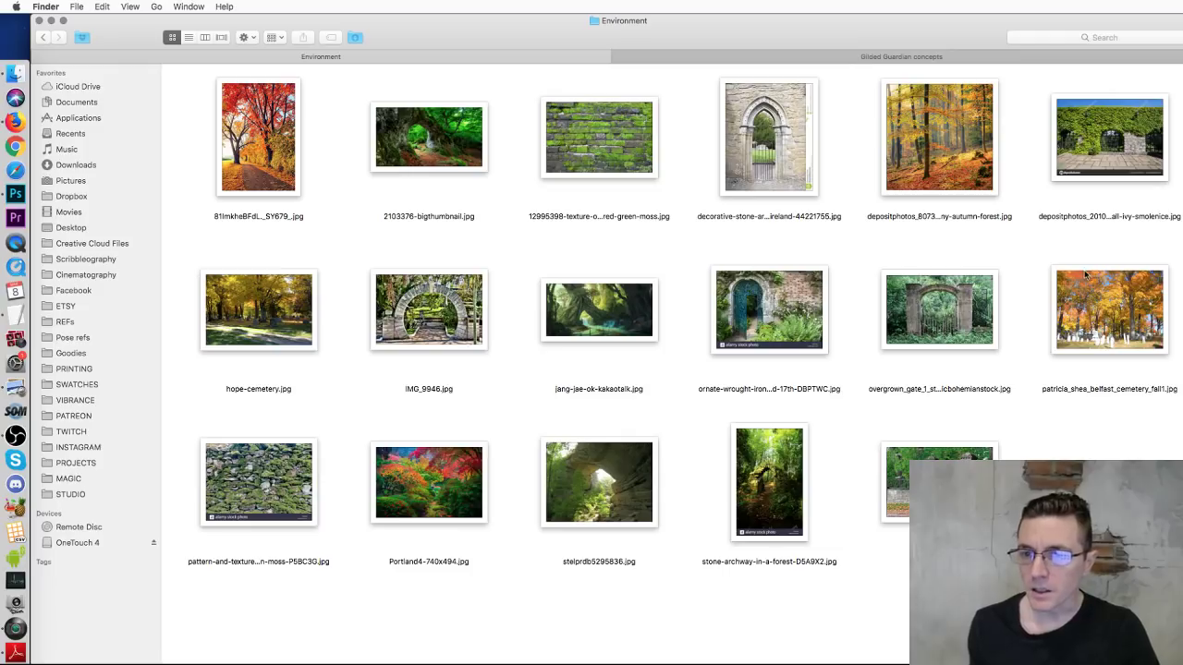
click(1094, 145)
key(space)
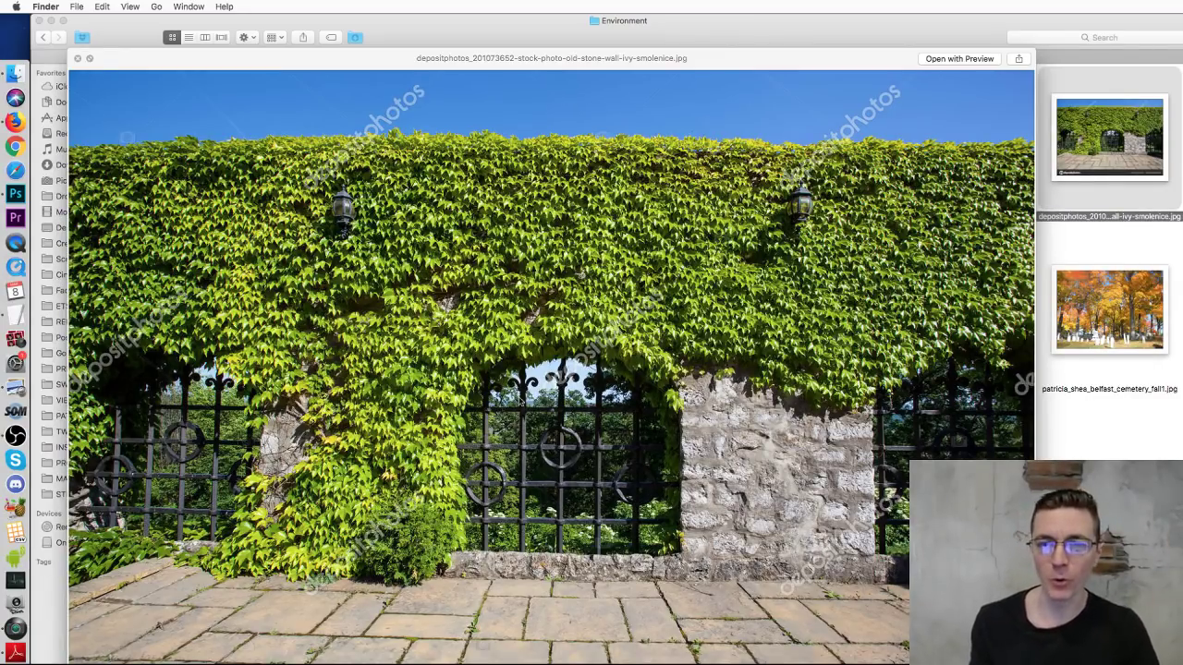
key(space)
click(617, 502)
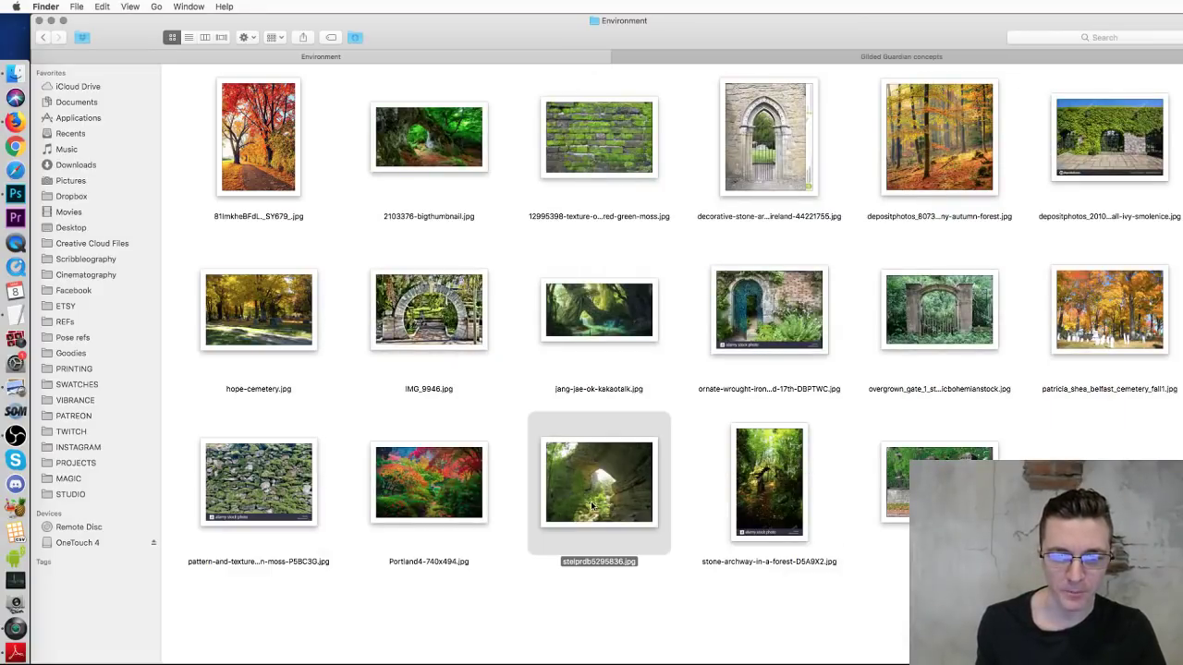
key(space)
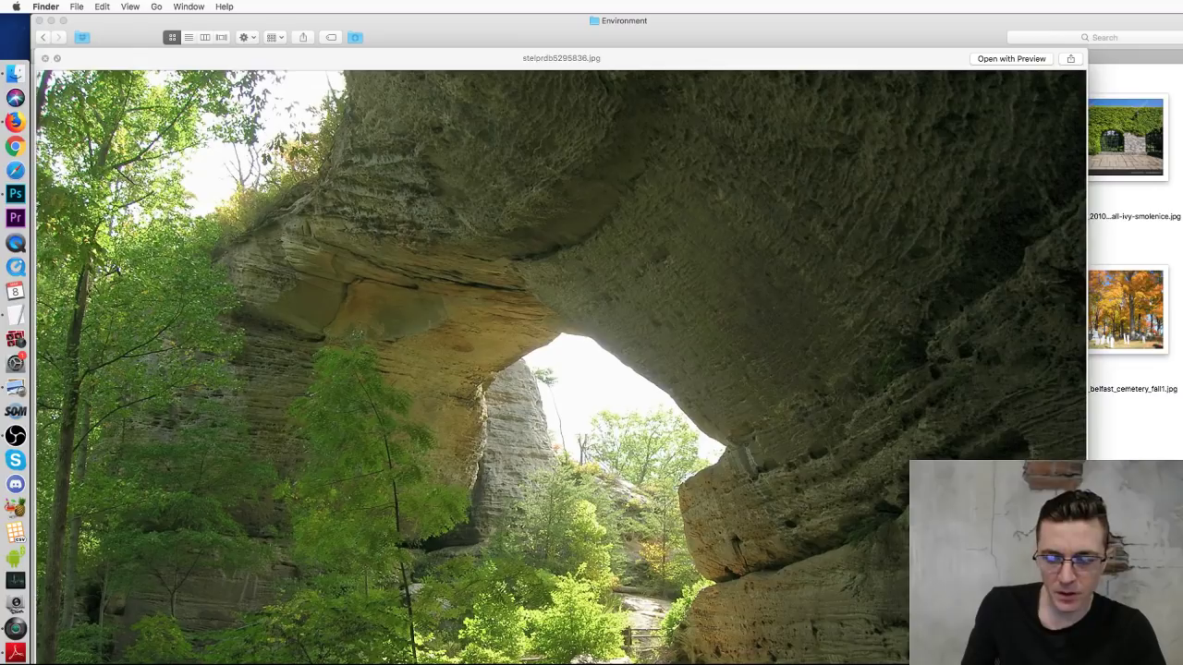
scroll(670, 117, down, 5)
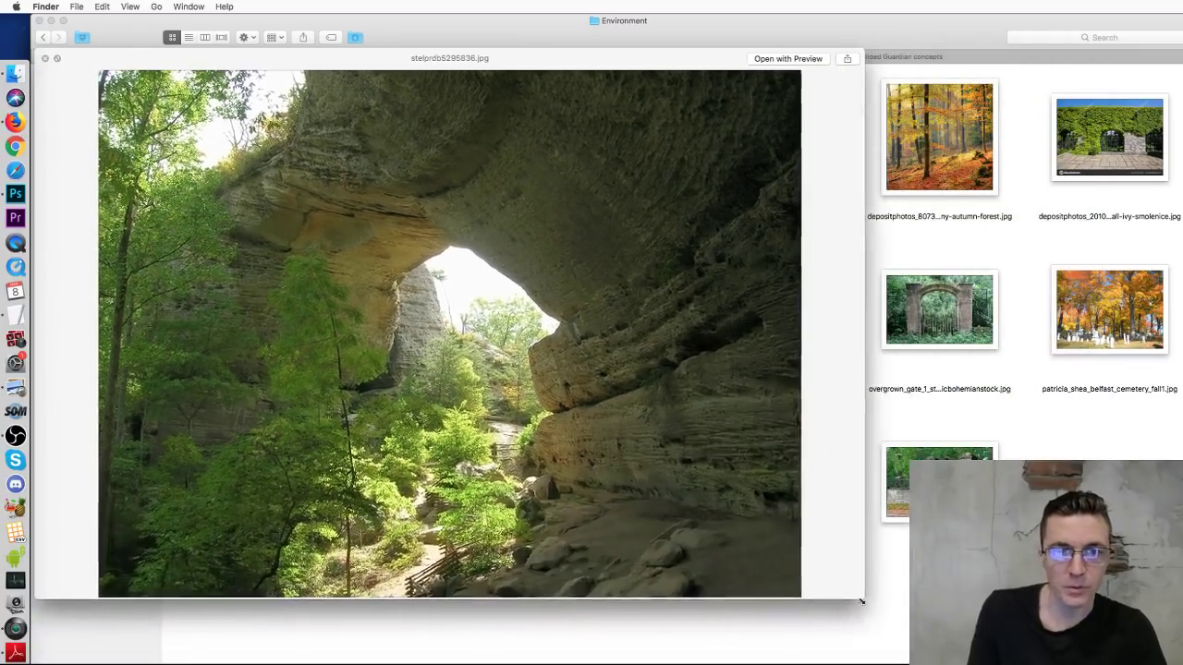
drag(680, 62, 754, 5)
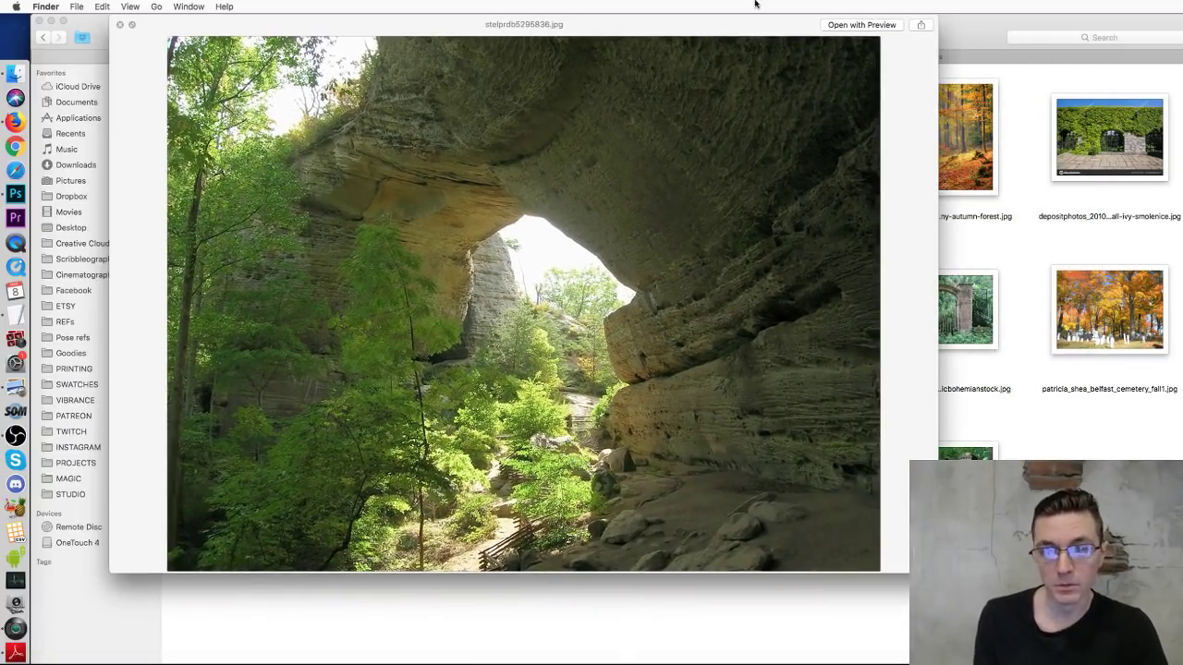
drag(937, 572, 1044, 654)
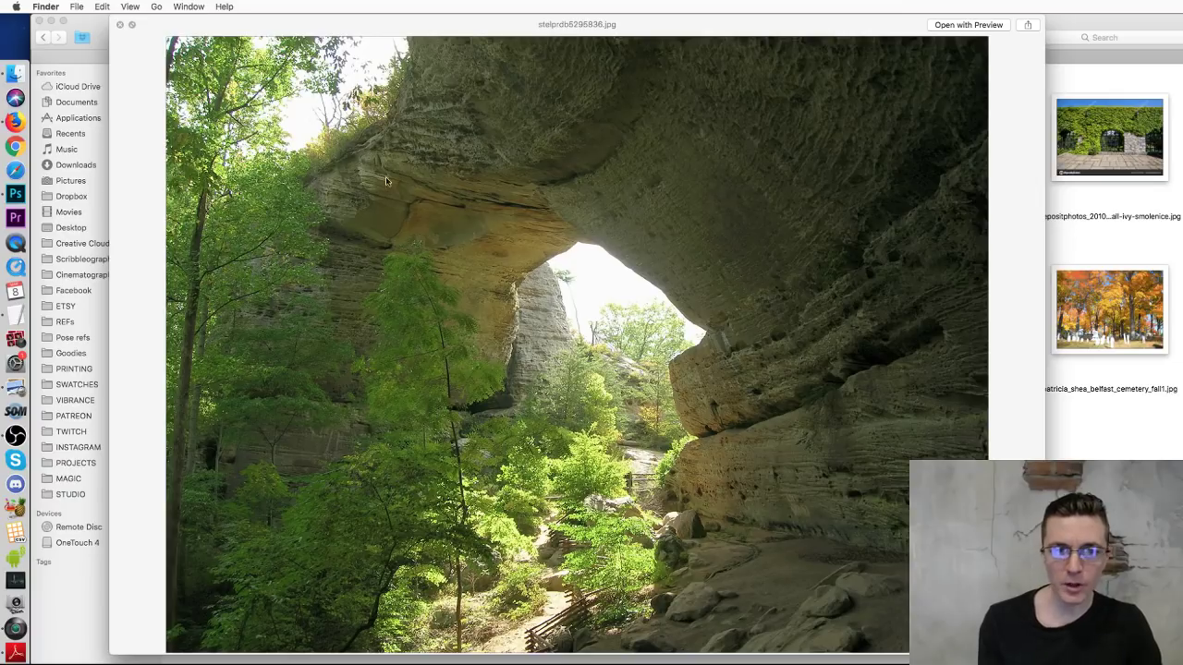
click(119, 25)
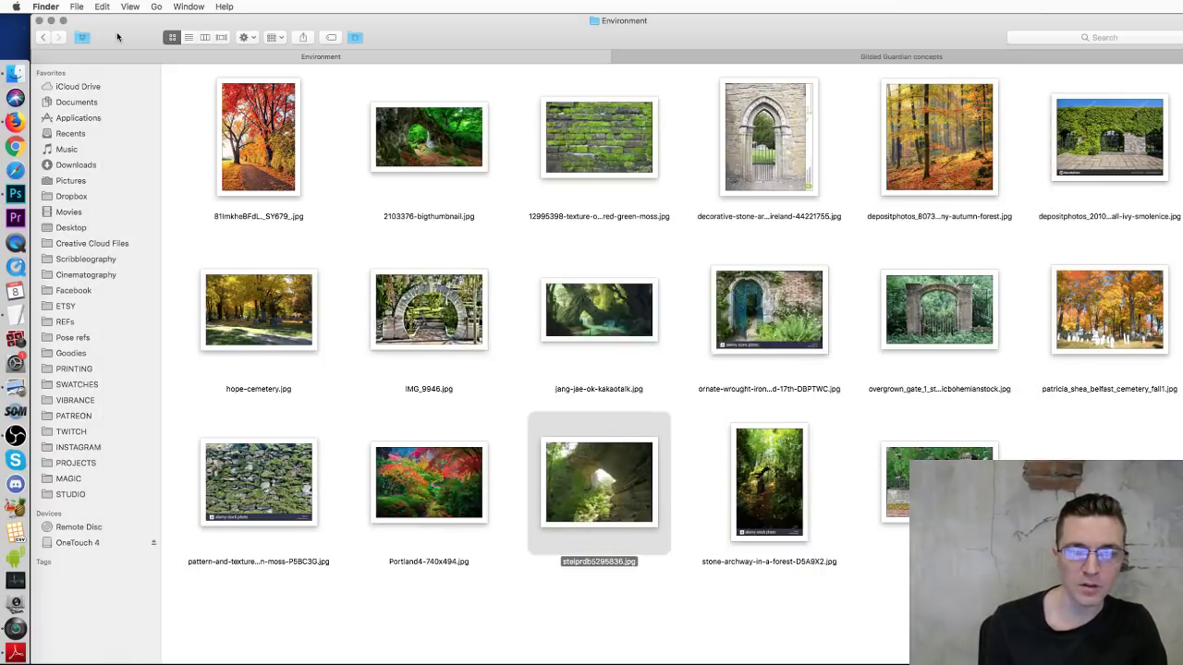
click(734, 641)
click(430, 467)
key(space)
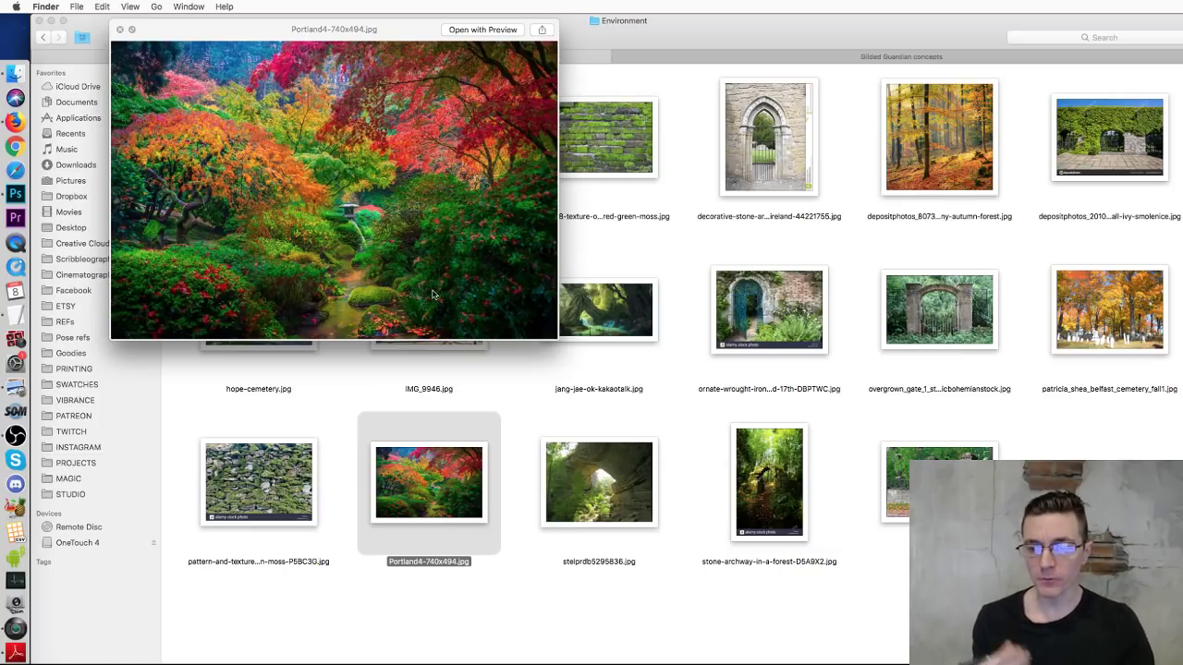
click(613, 308)
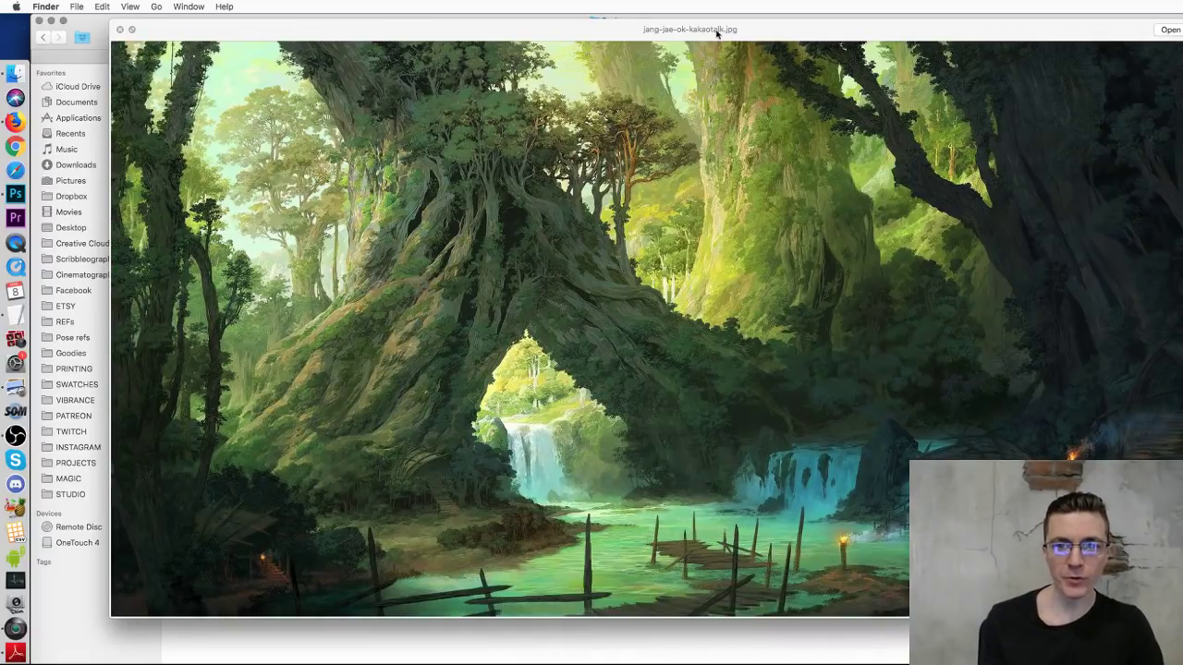
drag(712, 31, 689, 27)
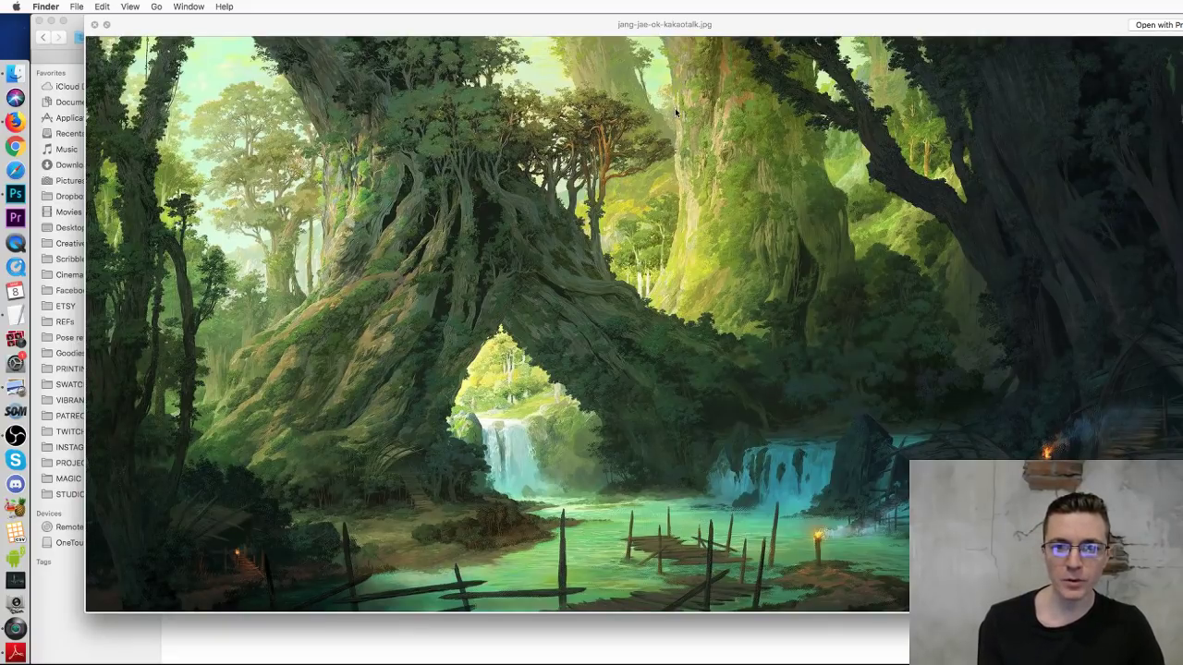
click(93, 25)
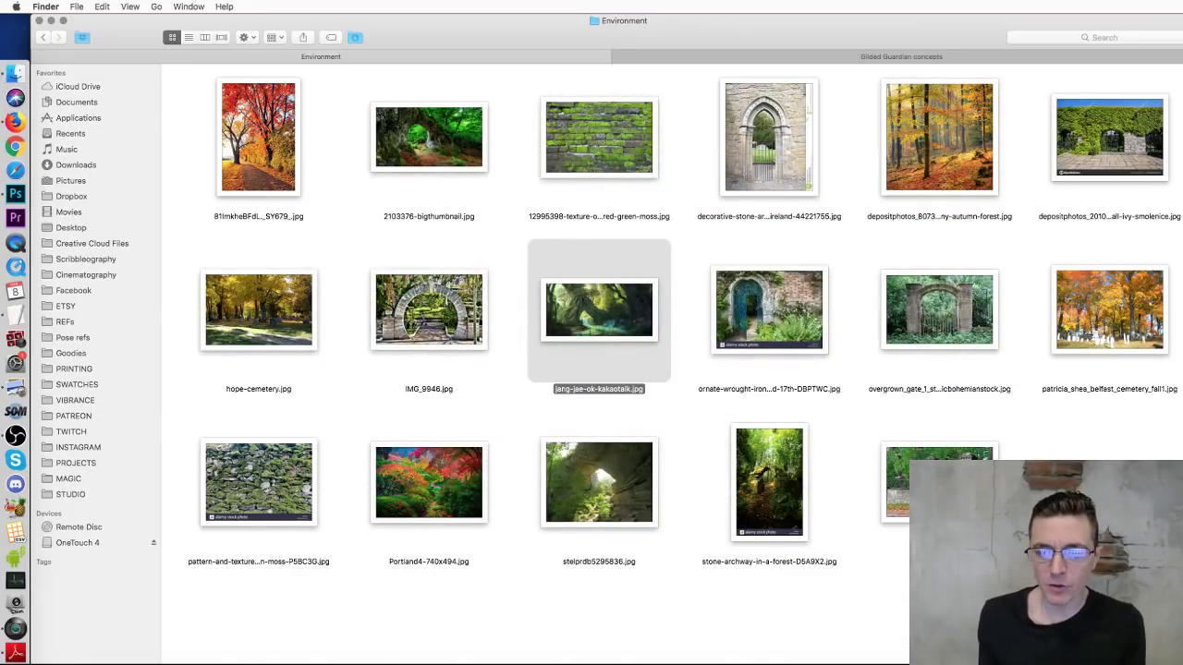
Step: Add a new empty layer, remove the orange sketch strokes, then switch back to the Finder references
key(super+Tab)
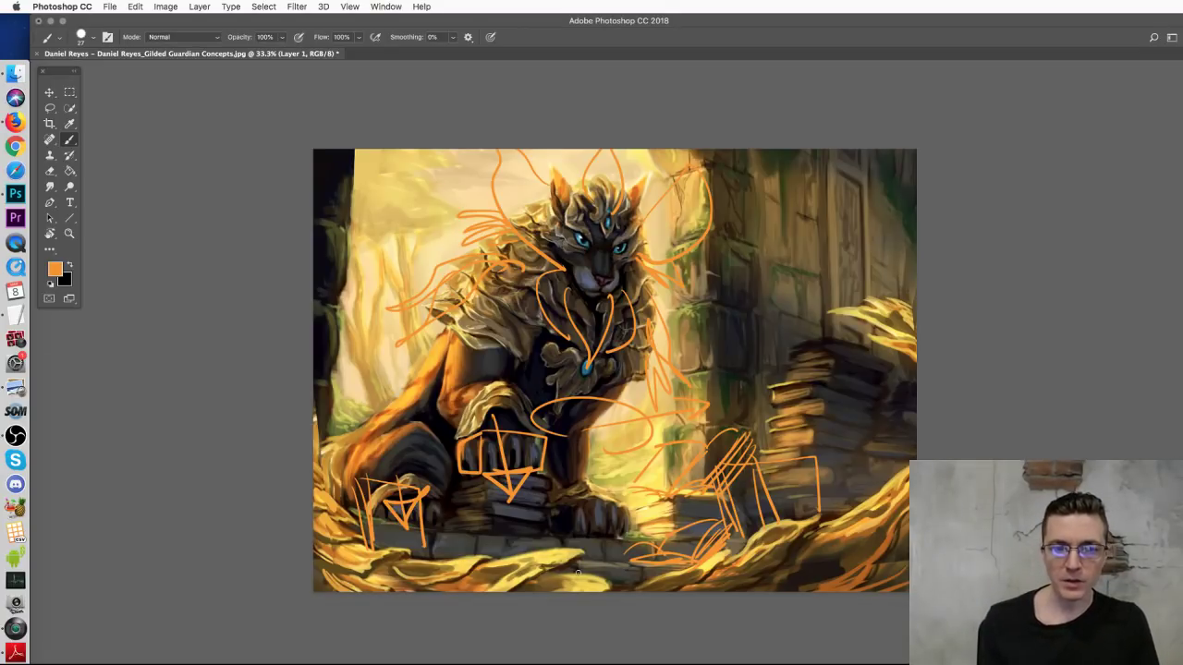
key(super+alt+shift+n)
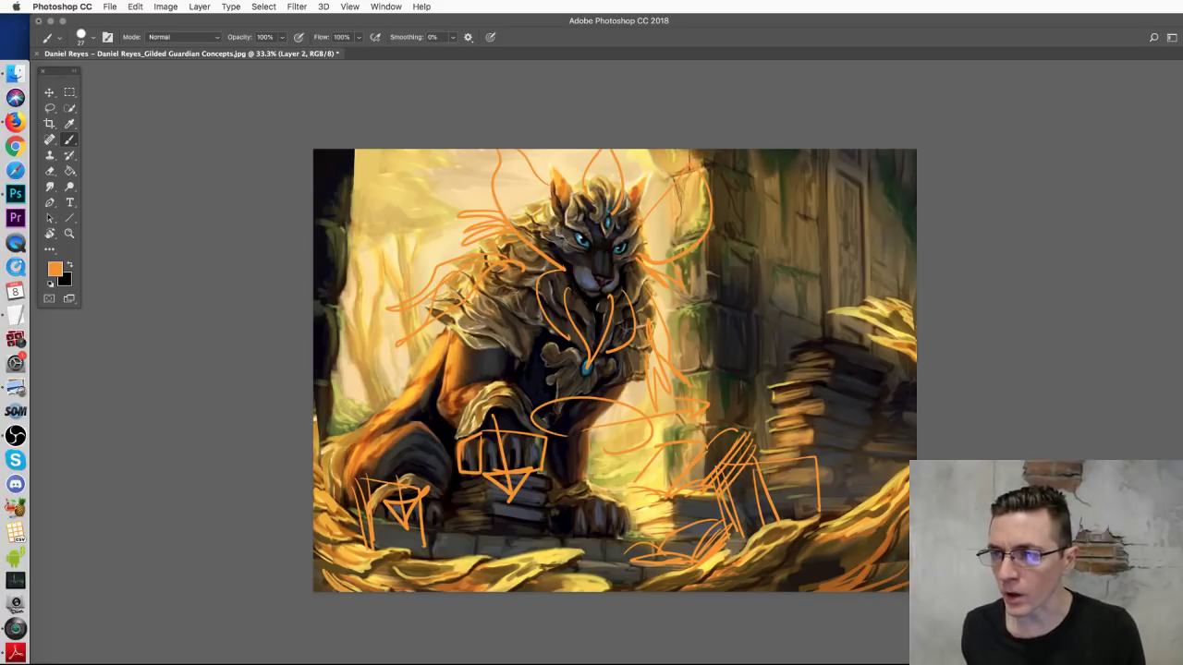
key(super+comma)
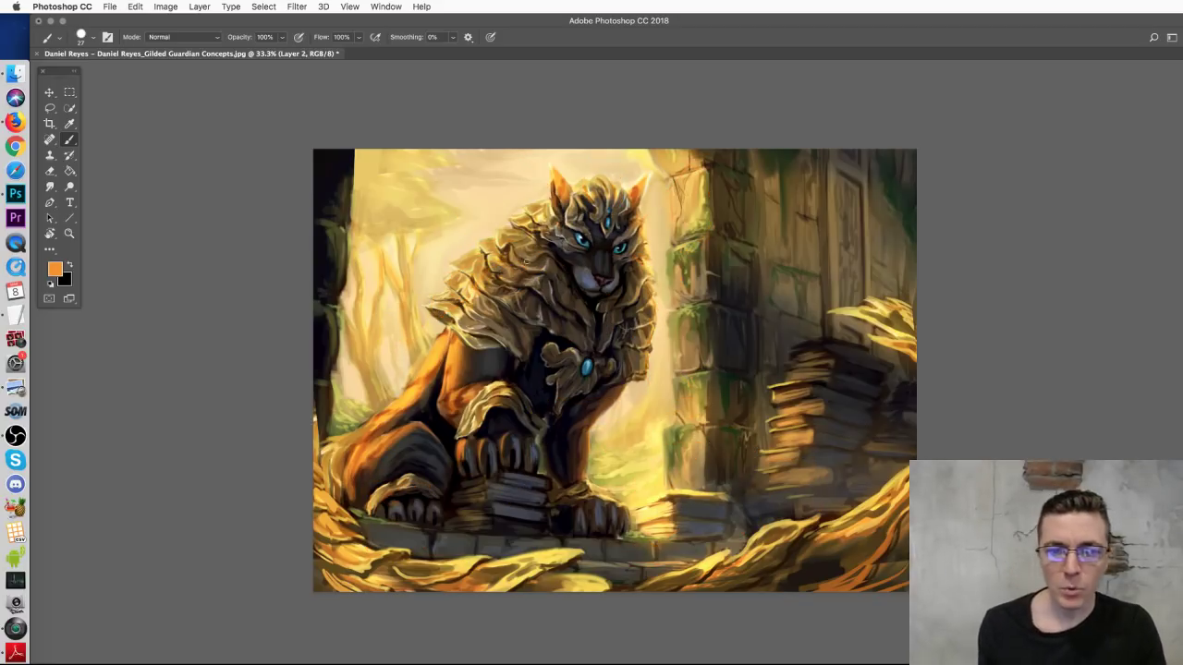
key(super+comma)
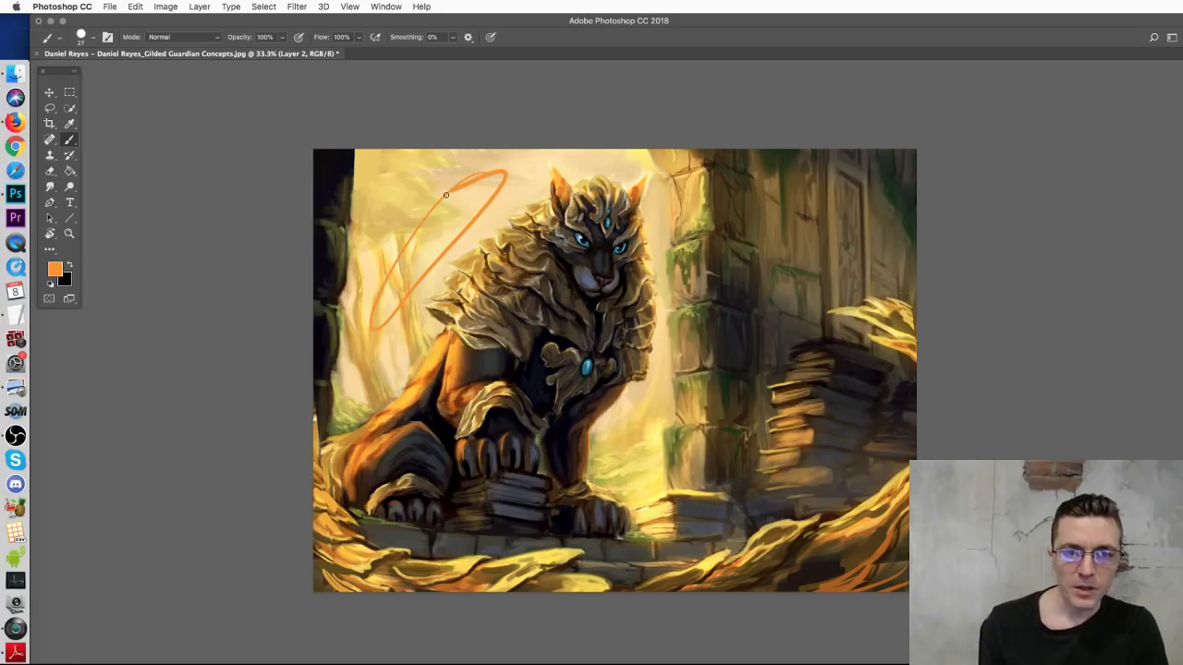
key(super+comma)
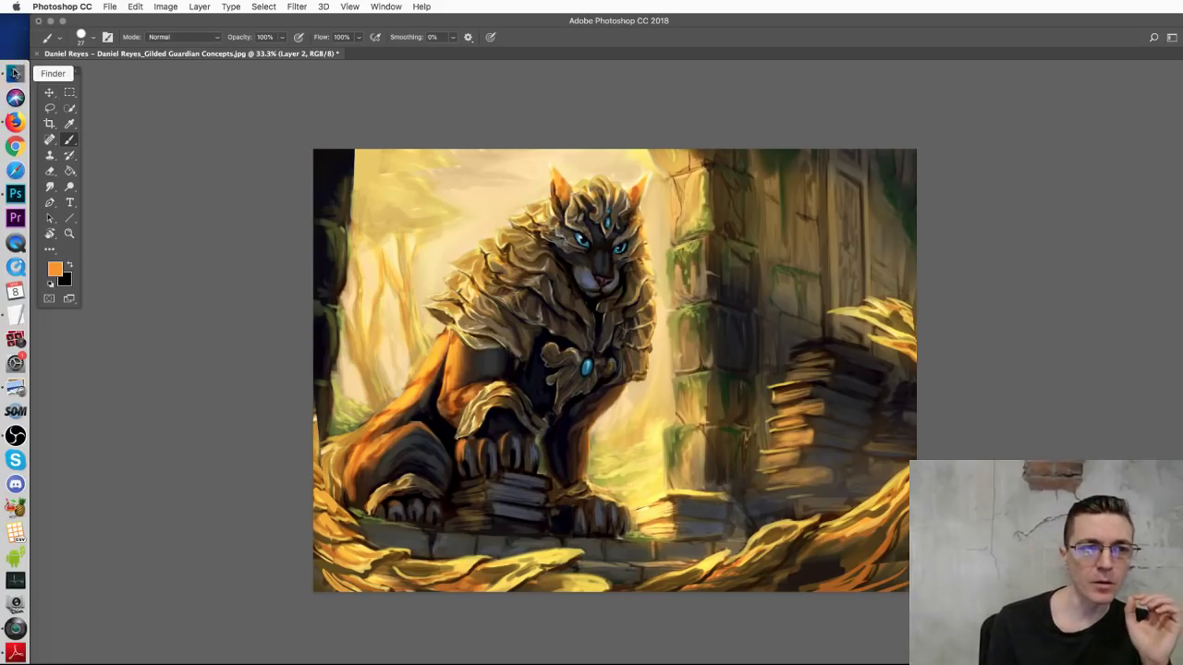
click(15, 73)
click(508, 240)
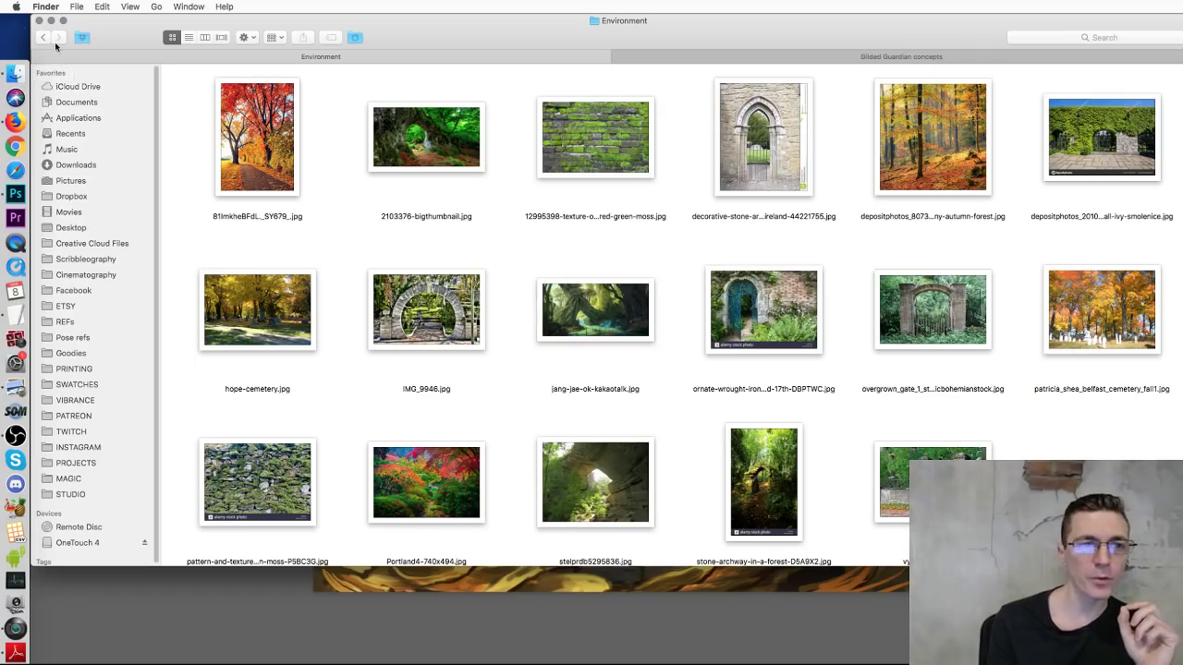
Step: View the before-and-after comparison JPG in Preview, then close it and return to the lion painting
click(42, 37)
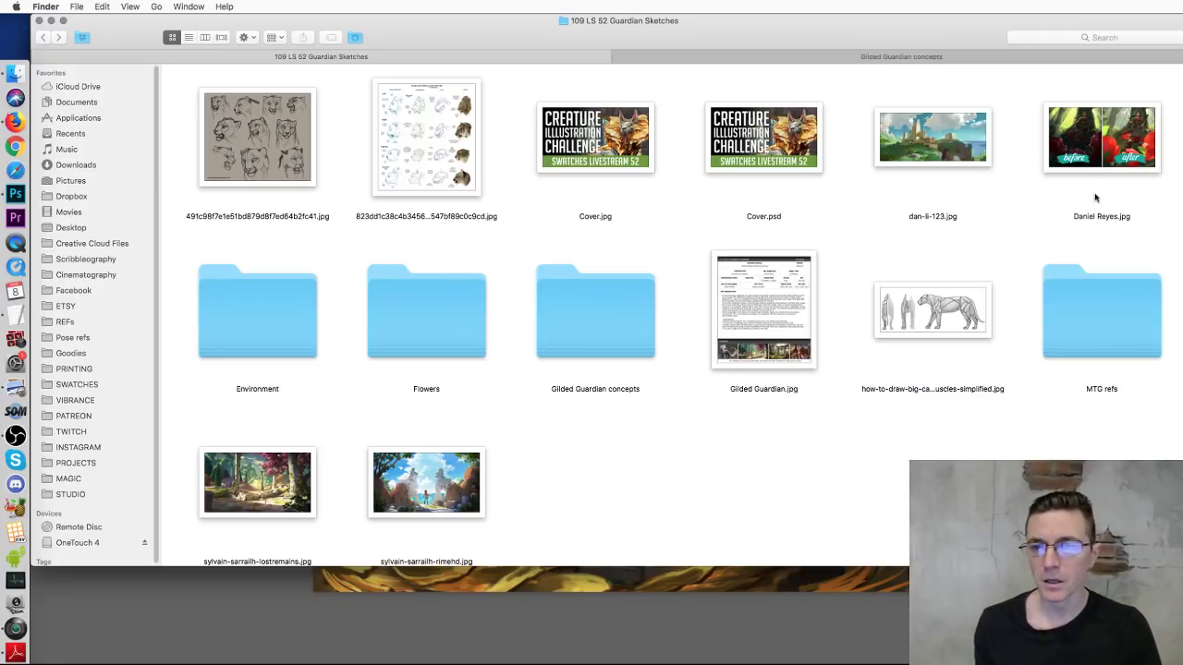
double_click(1104, 159)
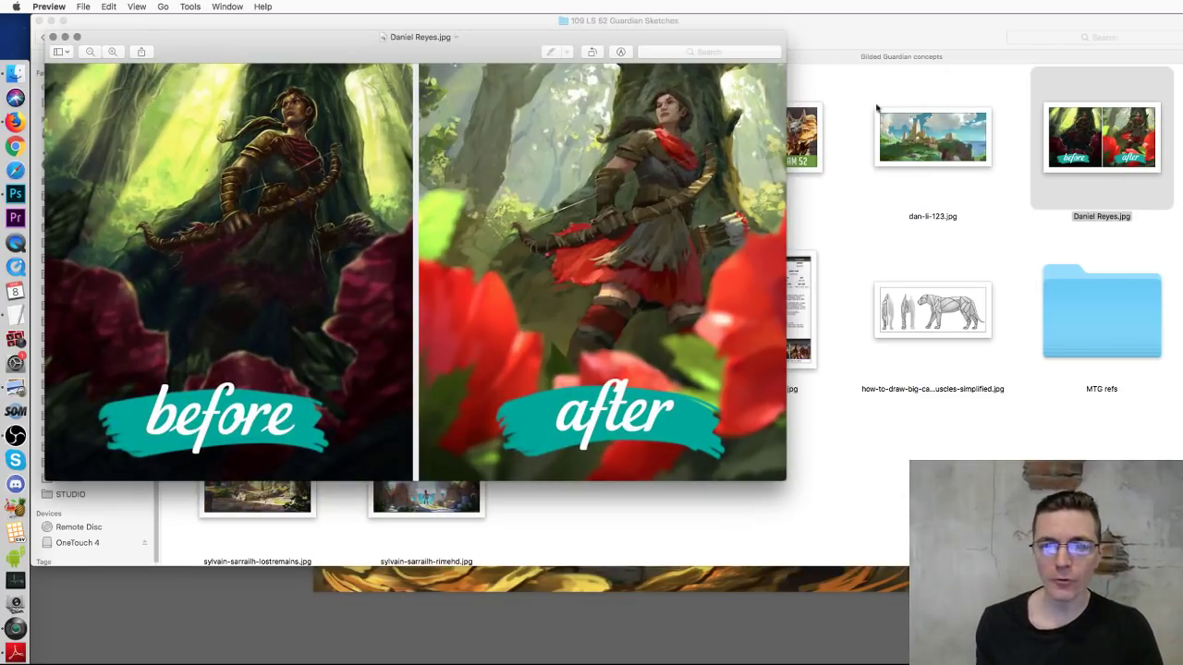
drag(405, 37, 602, 20)
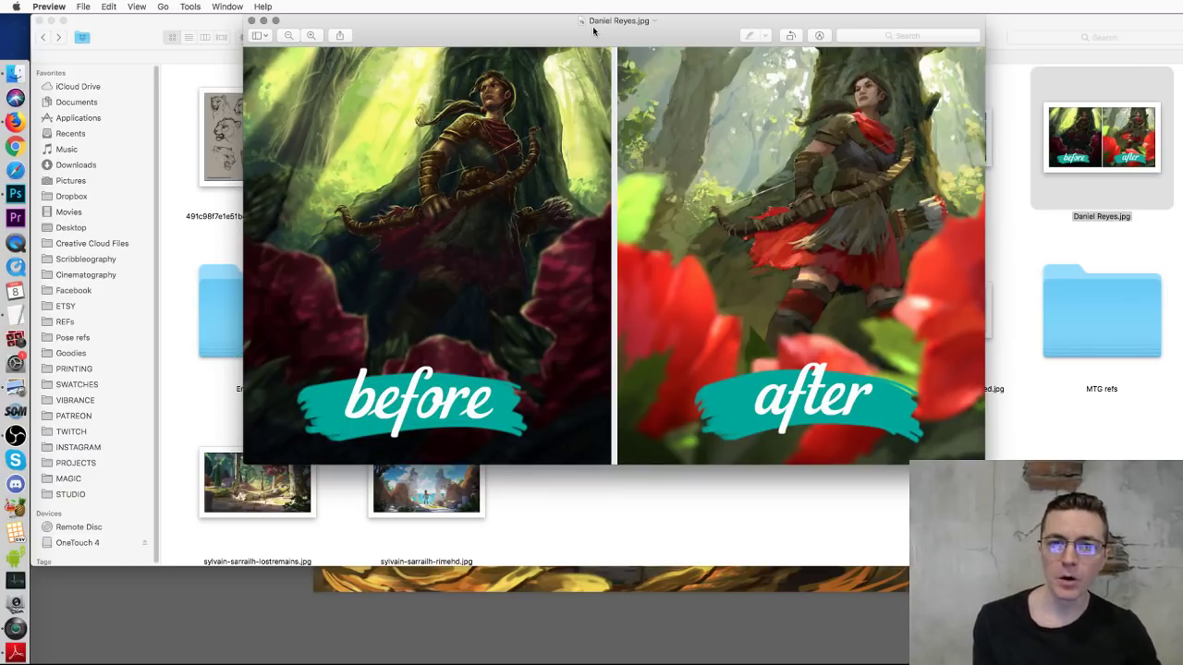
drag(698, 30, 695, 40)
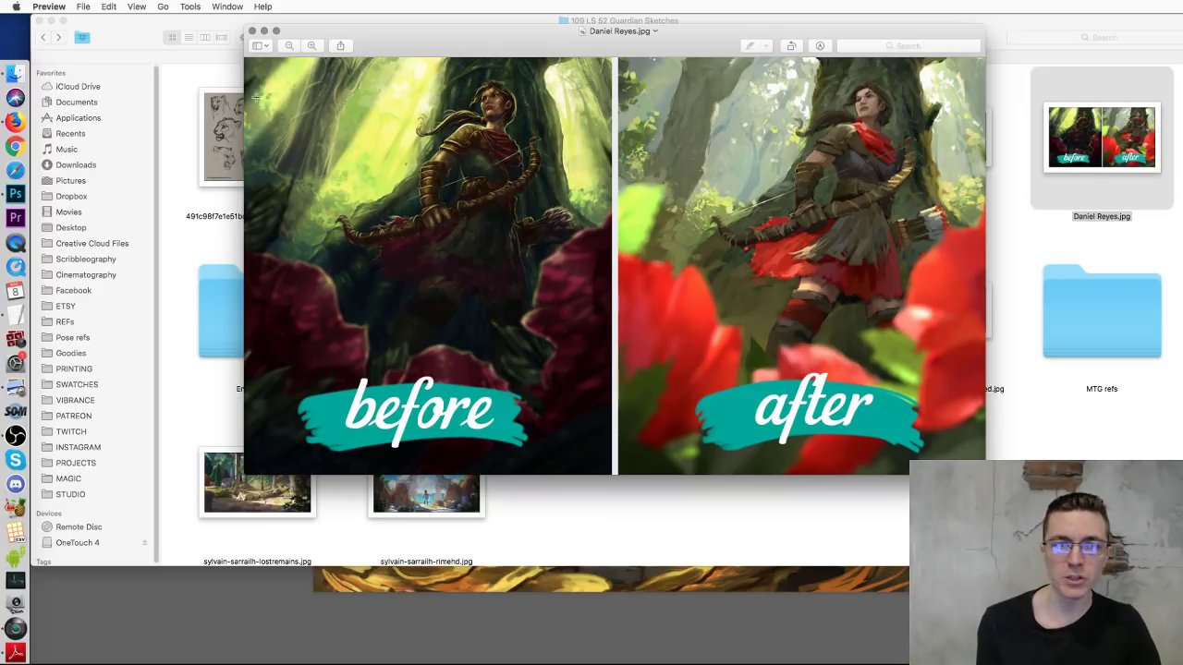
click(252, 31)
click(669, 616)
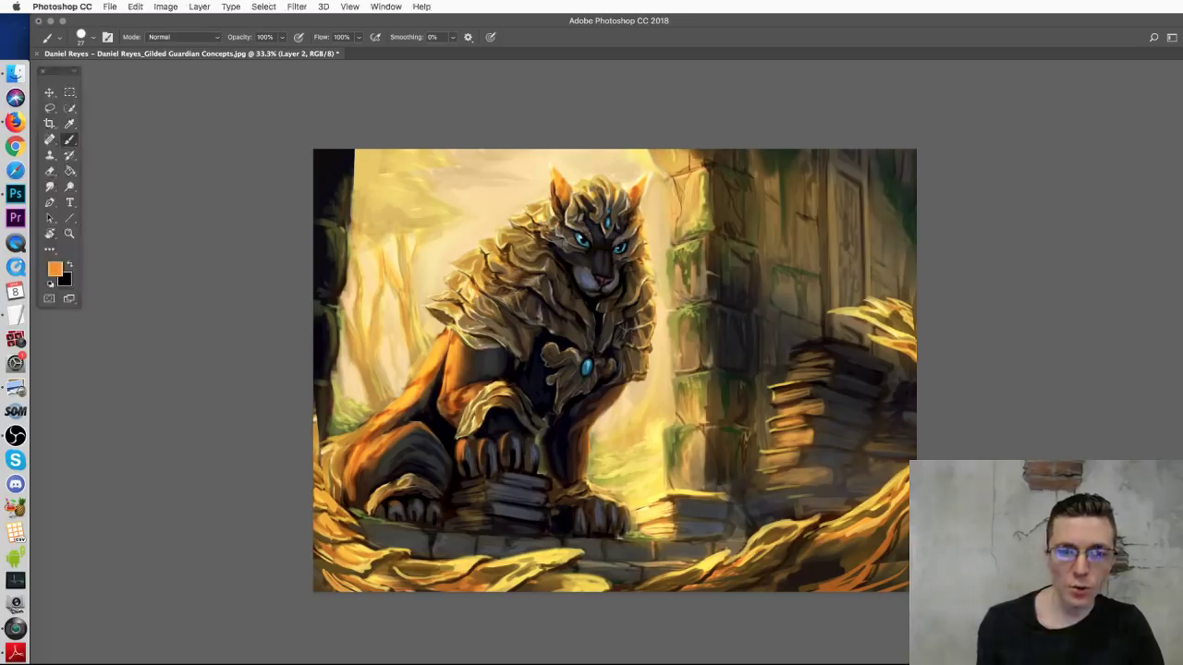
Step: Set the brush to 62 px and paint white highlights along the lion's mane
right_click(489, 212)
click(567, 236)
click(232, 310)
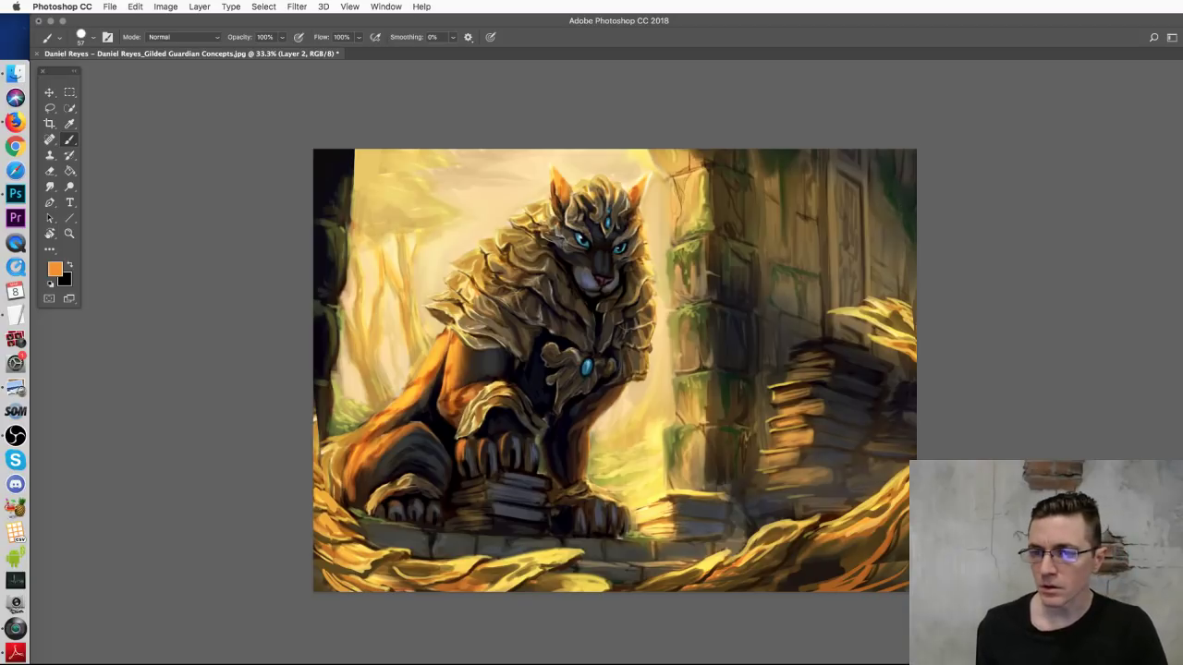
key(d)
key(x)
mouse_move(549, 196)
mouse_down()
mouse_move(497, 240)
mouse_move(519, 237)
mouse_move(470, 258)
mouse_move(427, 322)
mouse_move(421, 379)
mouse_move(346, 460)
mouse_up()
Step: Add pale yellow and green strokes over the upper-left background, then close the document
alt+click(443, 329)
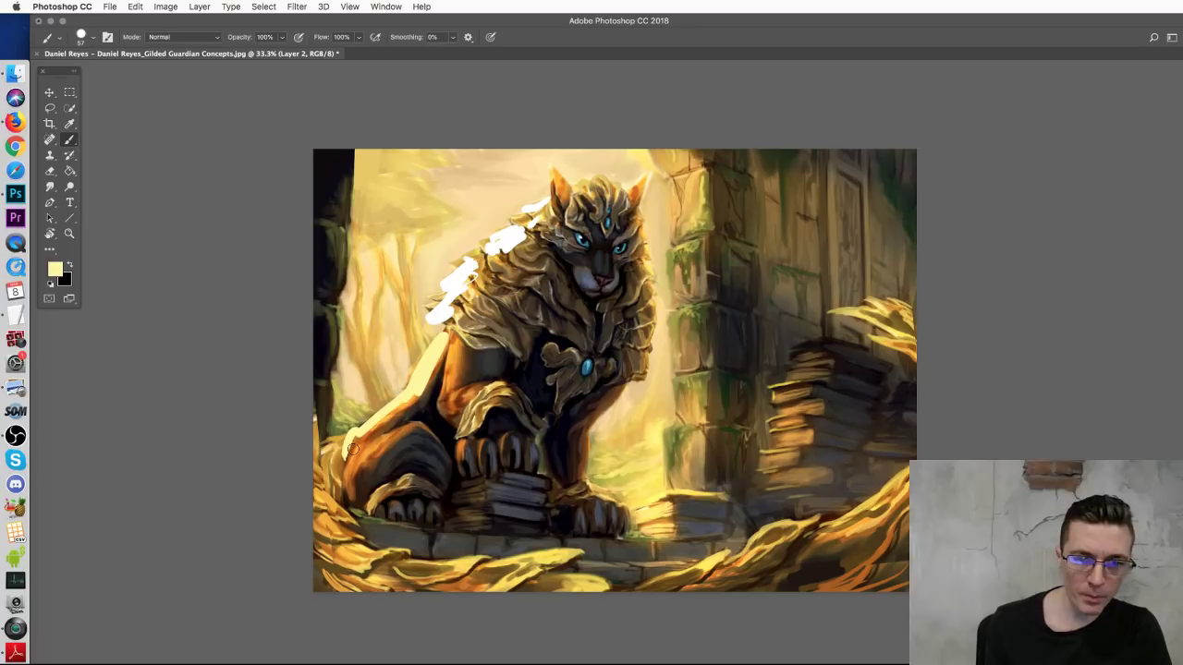
mouse_move(471, 288)
mouse_down()
mouse_move(481, 254)
mouse_move(477, 277)
mouse_move(534, 215)
mouse_move(533, 200)
mouse_move(569, 178)
mouse_move(624, 184)
mouse_move(610, 189)
mouse_up()
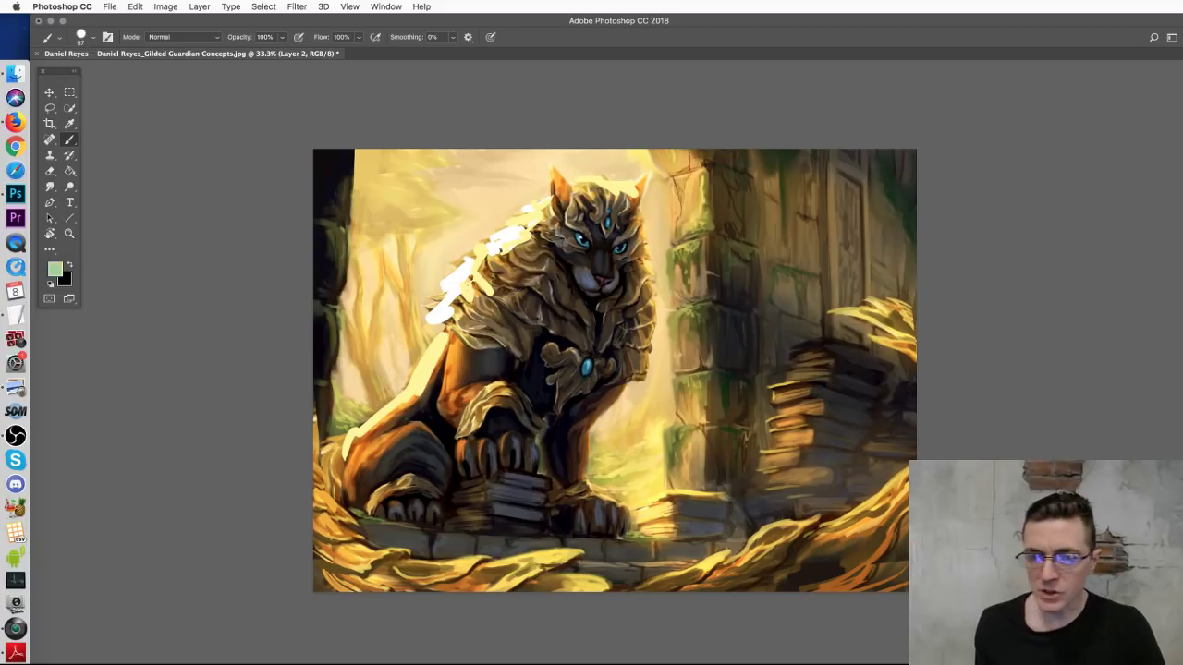
mouse_move(515, 197)
mouse_down()
mouse_move(488, 235)
mouse_move(447, 239)
mouse_move(469, 239)
mouse_move(457, 263)
mouse_move(428, 222)
mouse_move(427, 176)
mouse_move(447, 228)
mouse_move(517, 190)
mouse_move(530, 197)
mouse_move(543, 164)
mouse_move(547, 183)
mouse_move(577, 168)
mouse_move(547, 163)
mouse_move(494, 183)
mouse_move(510, 182)
mouse_move(529, 140)
mouse_move(409, 232)
mouse_move(411, 274)
mouse_move(440, 280)
mouse_move(421, 321)
mouse_move(435, 335)
mouse_move(390, 355)
mouse_move(416, 289)
mouse_move(366, 335)
mouse_move(346, 337)
mouse_move(420, 196)
mouse_move(392, 229)
mouse_move(385, 332)
mouse_move(365, 381)
mouse_move(342, 377)
mouse_move(409, 258)
mouse_move(399, 364)
mouse_up()
mouse_move(399, 195)
mouse_down()
mouse_move(386, 152)
mouse_move(376, 170)
mouse_move(374, 151)
mouse_move(540, 162)
mouse_up()
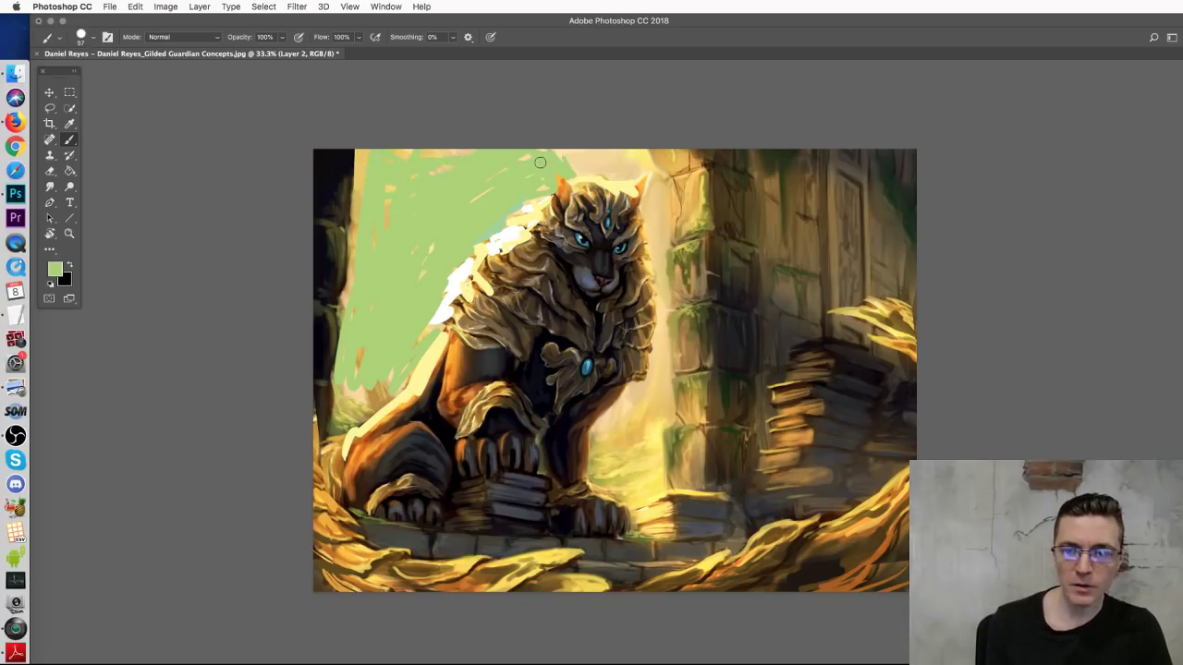
mouse_move(386, 270)
mouse_down()
mouse_move(421, 257)
mouse_move(356, 267)
mouse_move(379, 297)
mouse_move(443, 266)
mouse_move(414, 312)
mouse_up()
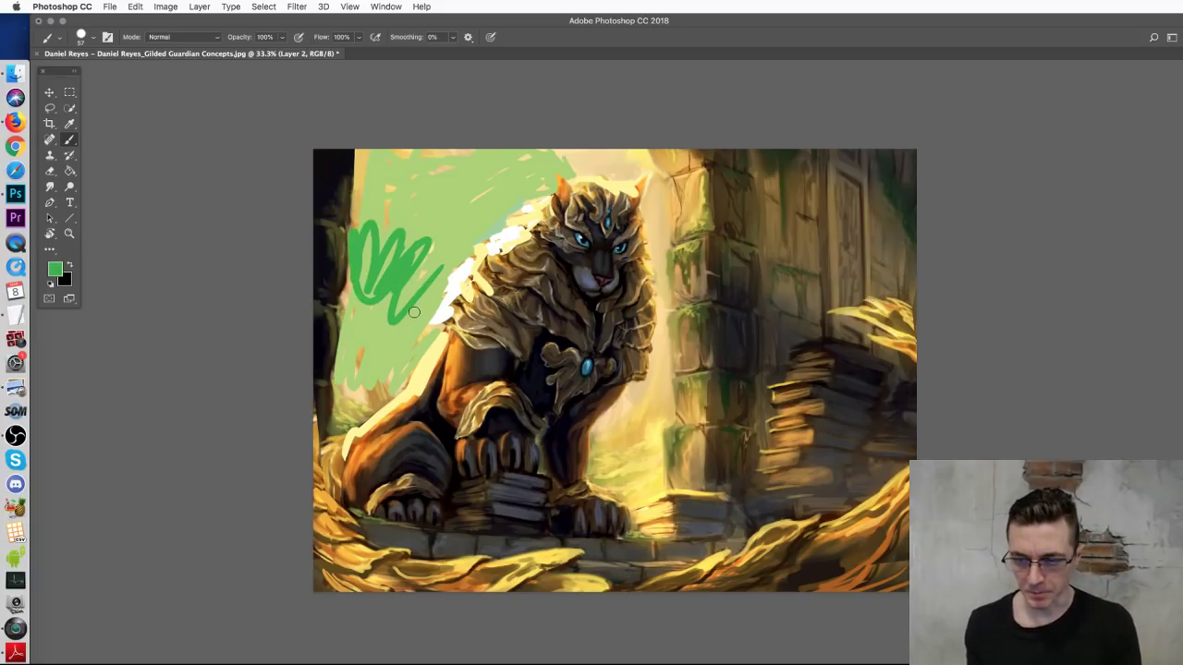
key(super+w)
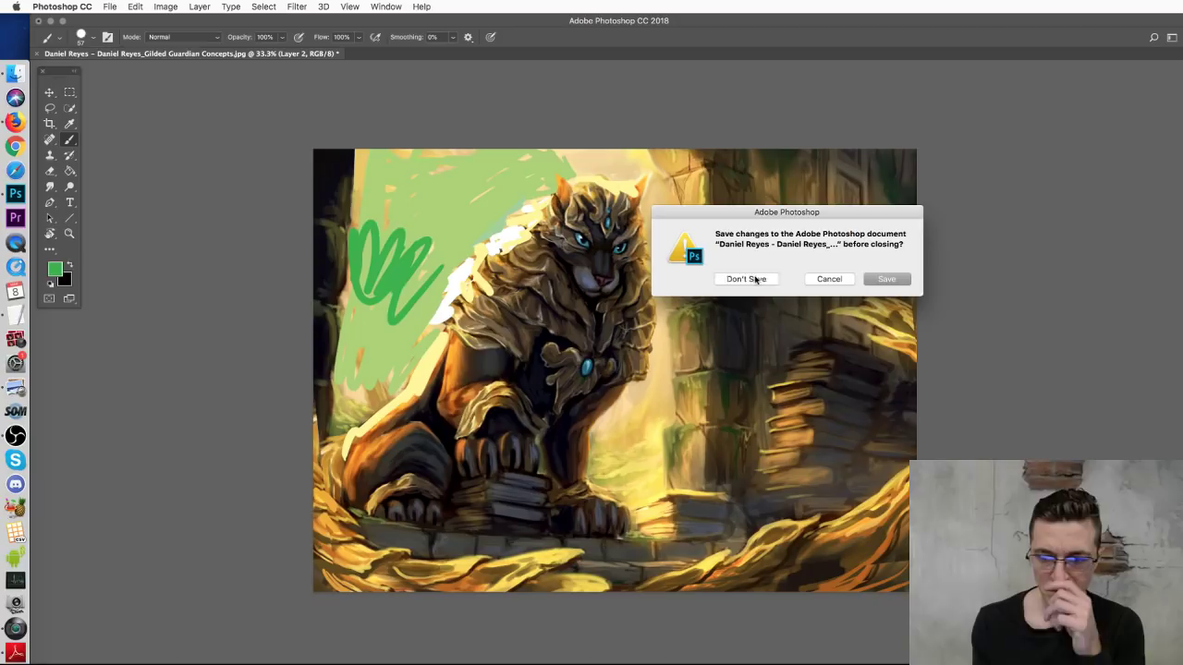
Step: Discard the changes to close the guardian painting, then select the Move tool
click(748, 280)
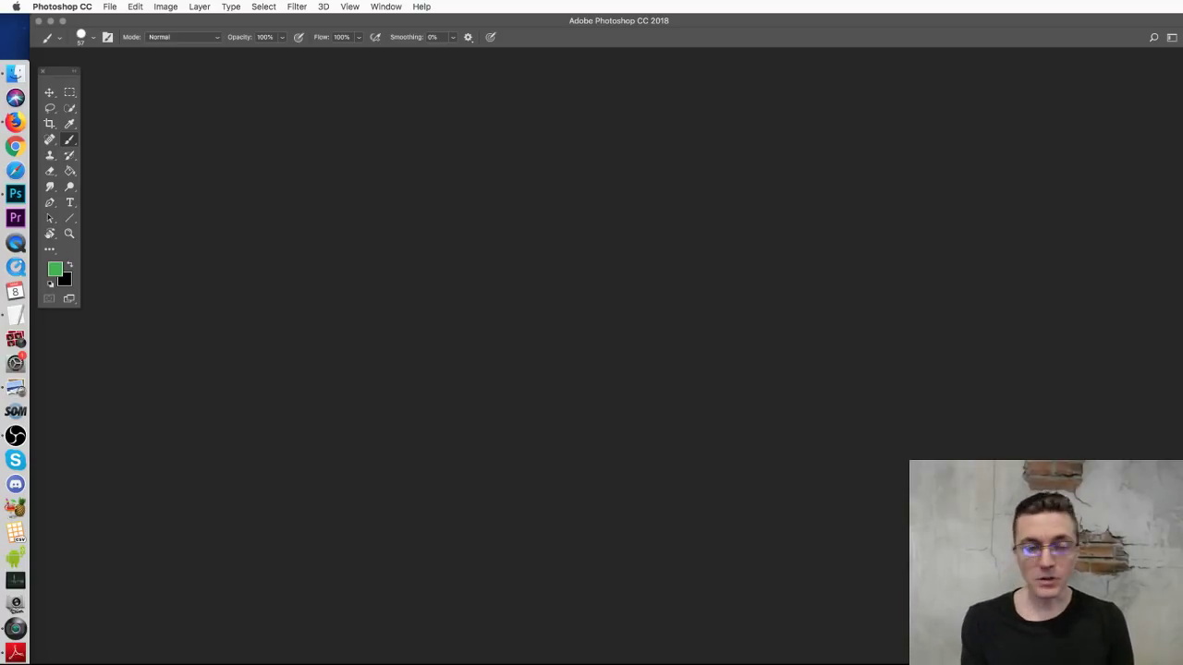
click(48, 92)
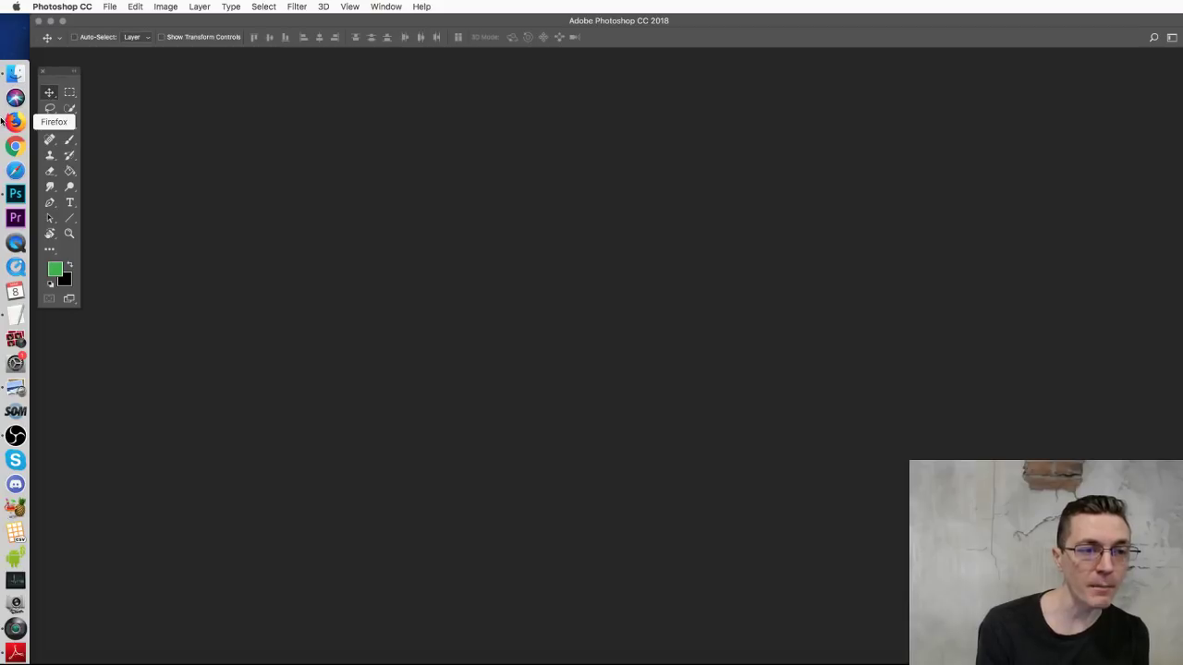
Step: Bring up the Guardian Sketches folder in Finder and Quick Look the before-and-after comparison image
click(23, 123)
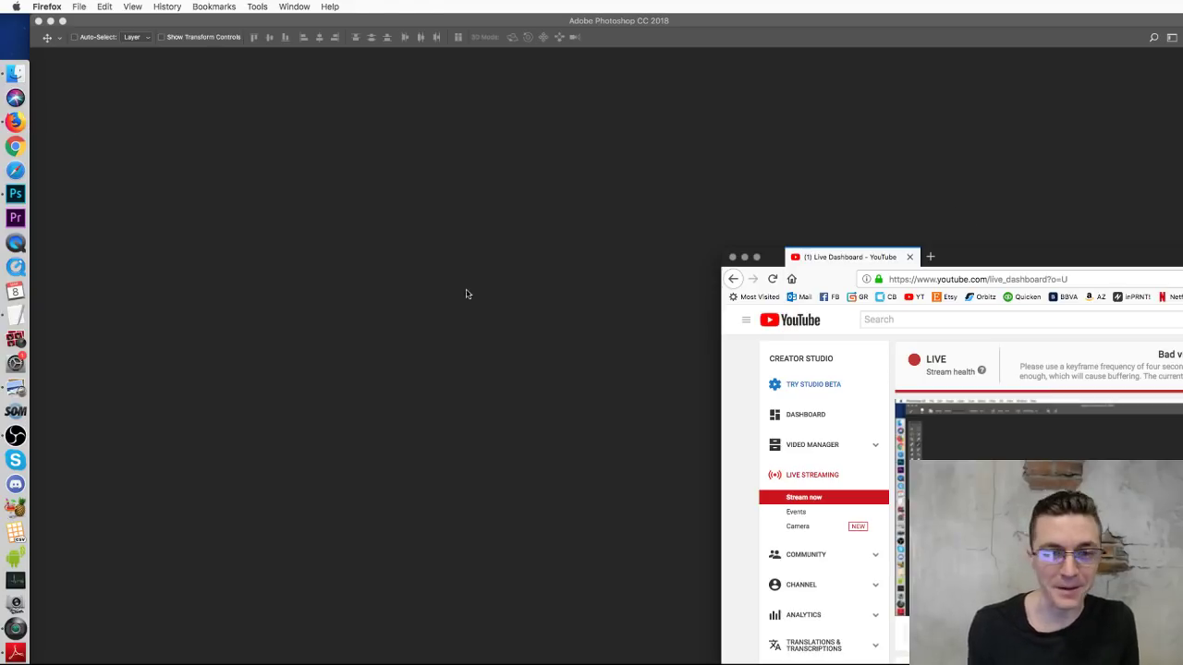
click(464, 291)
click(16, 72)
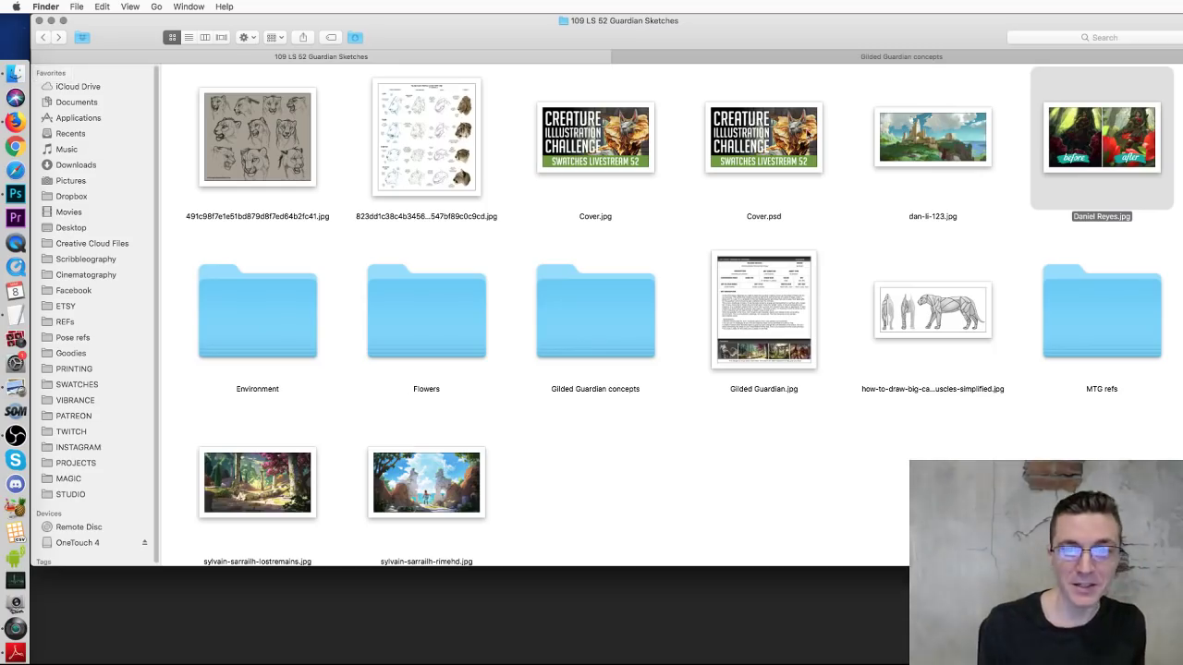
key(space)
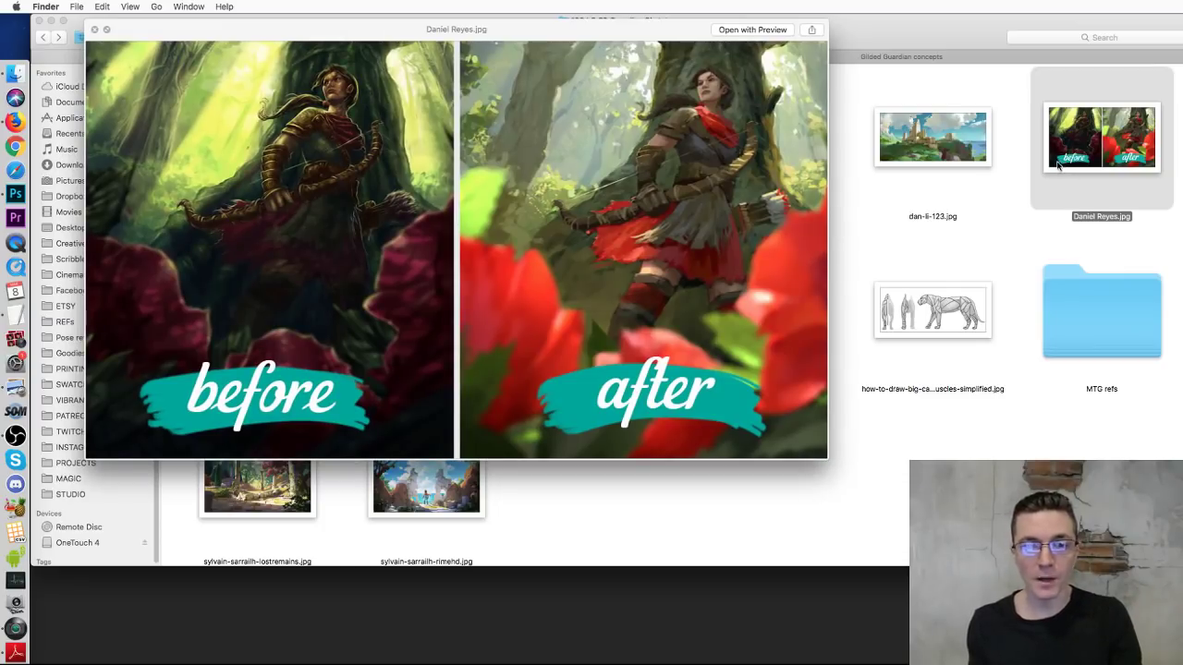
key(space)
Step: Open the golden-maned creature concept image from the Gilded Guardian concepts folder in Adobe Photoshop CC 2018
click(863, 252)
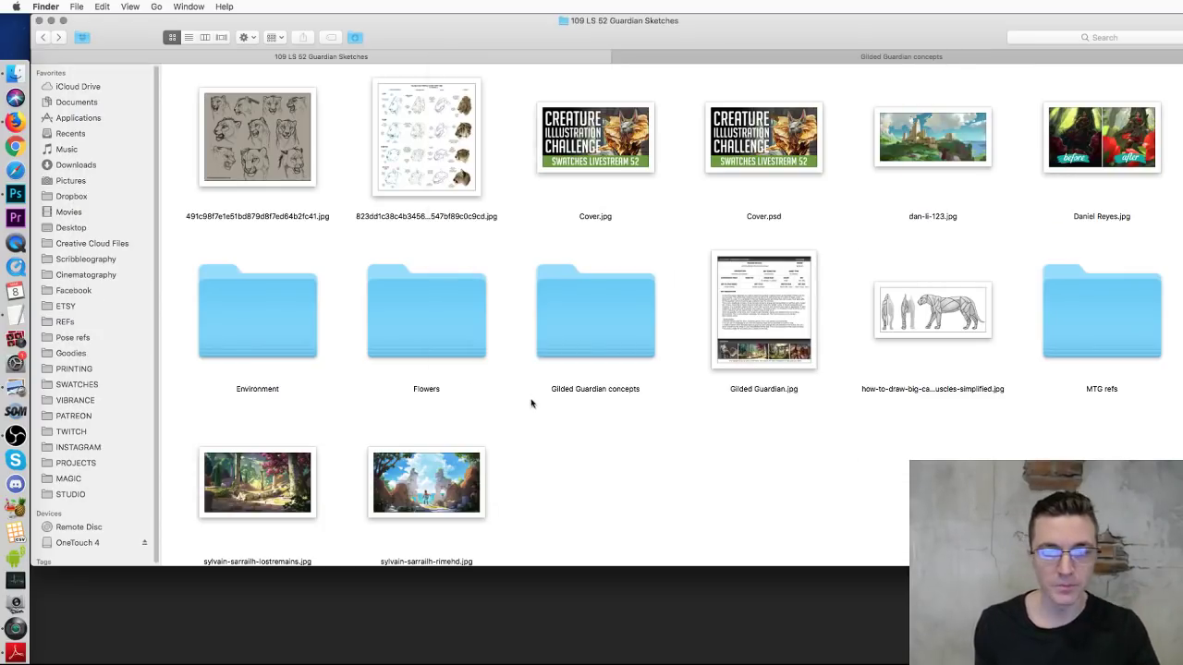
click(768, 55)
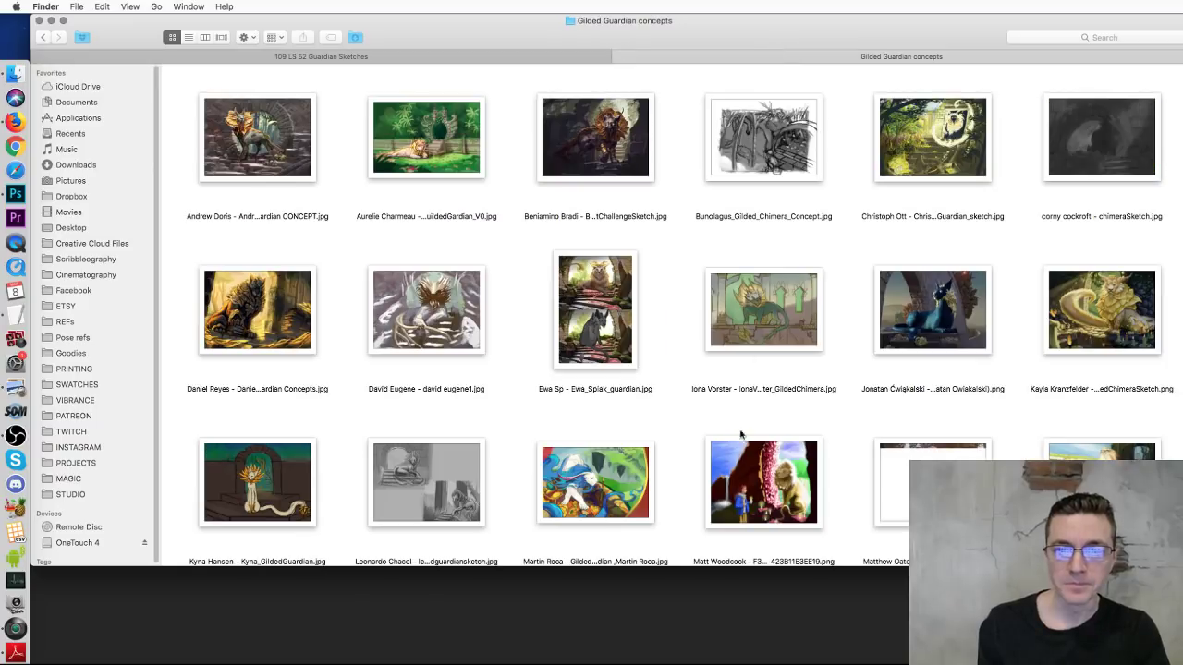
click(419, 319)
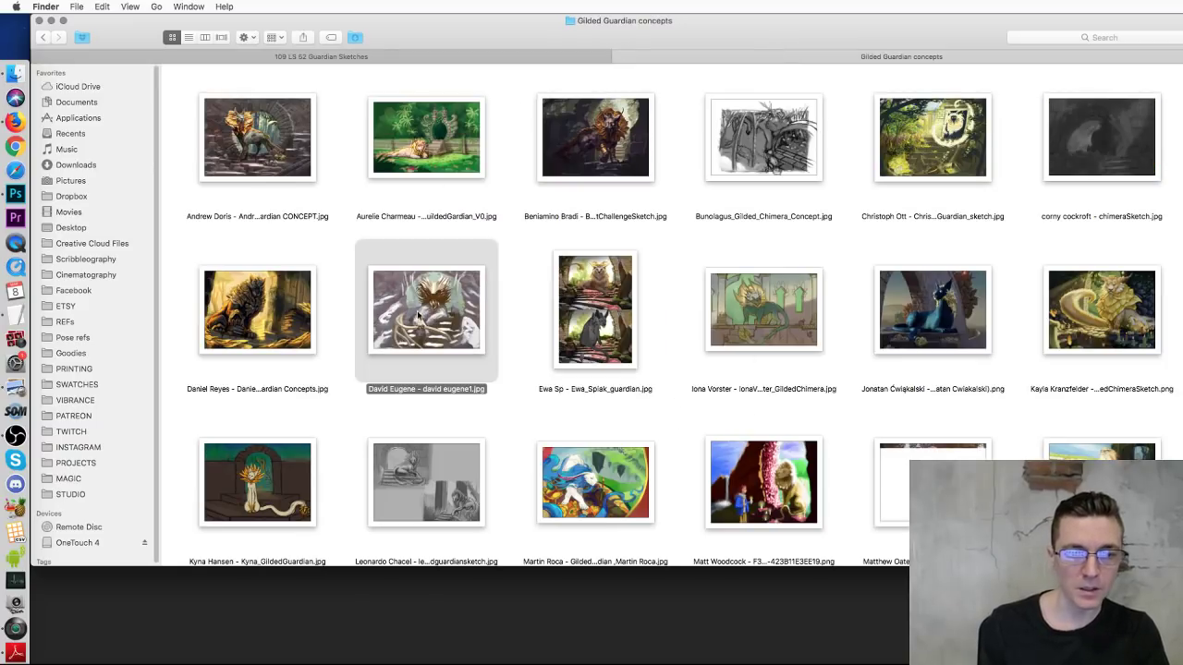
right_click(421, 317)
mouse_move(440, 330)
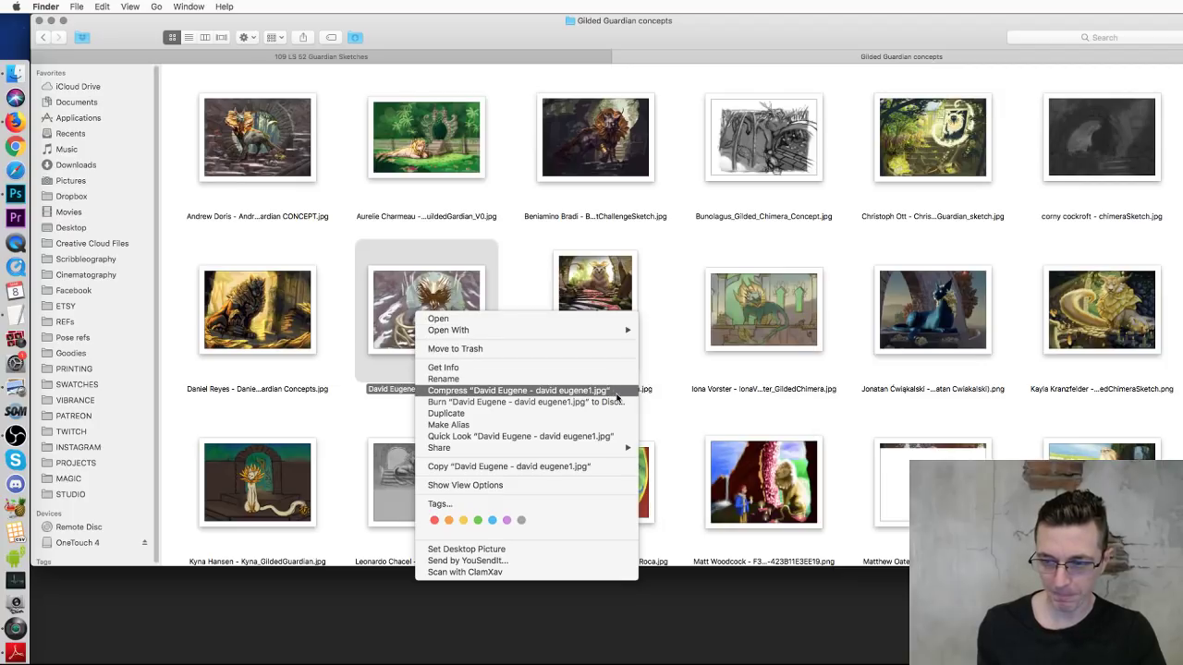
mouse_move(591, 331)
click(681, 351)
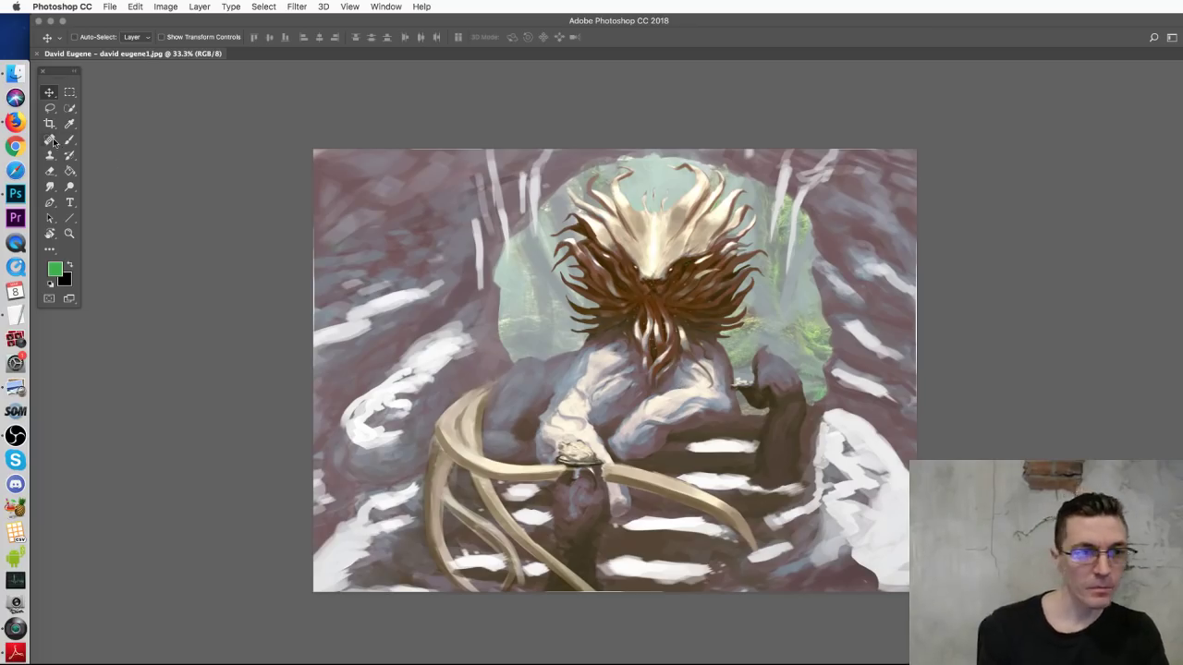
Step: Add a new empty layer, then make the painting's Background layer active
click(69, 140)
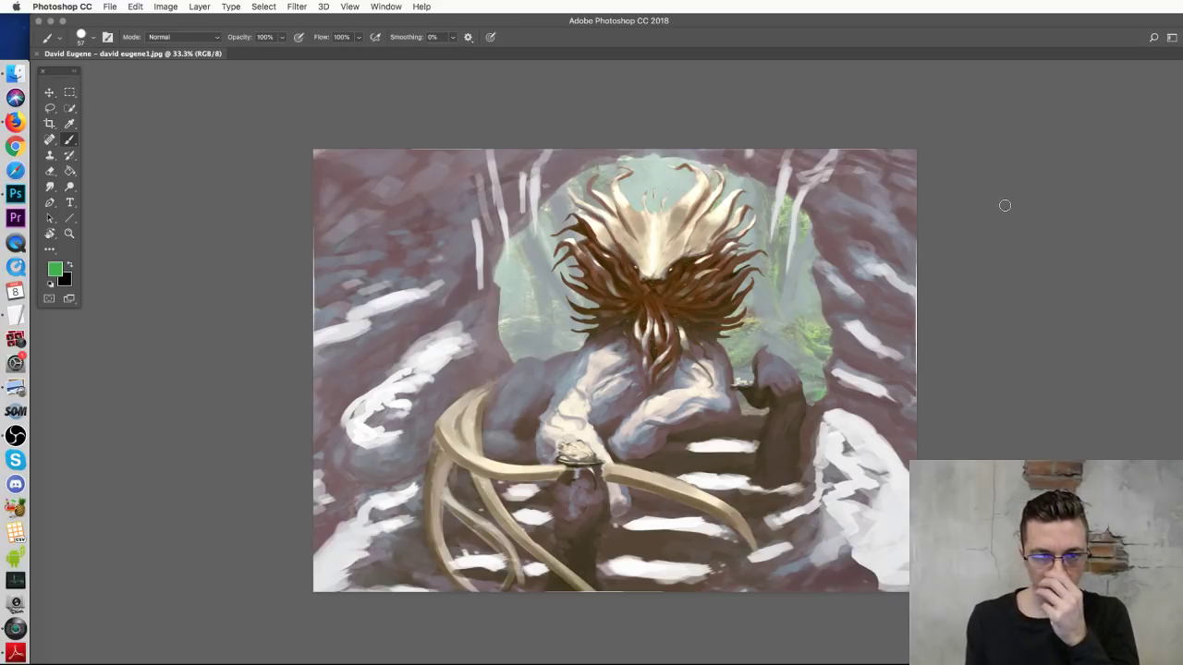
key(super+j)
click(49, 93)
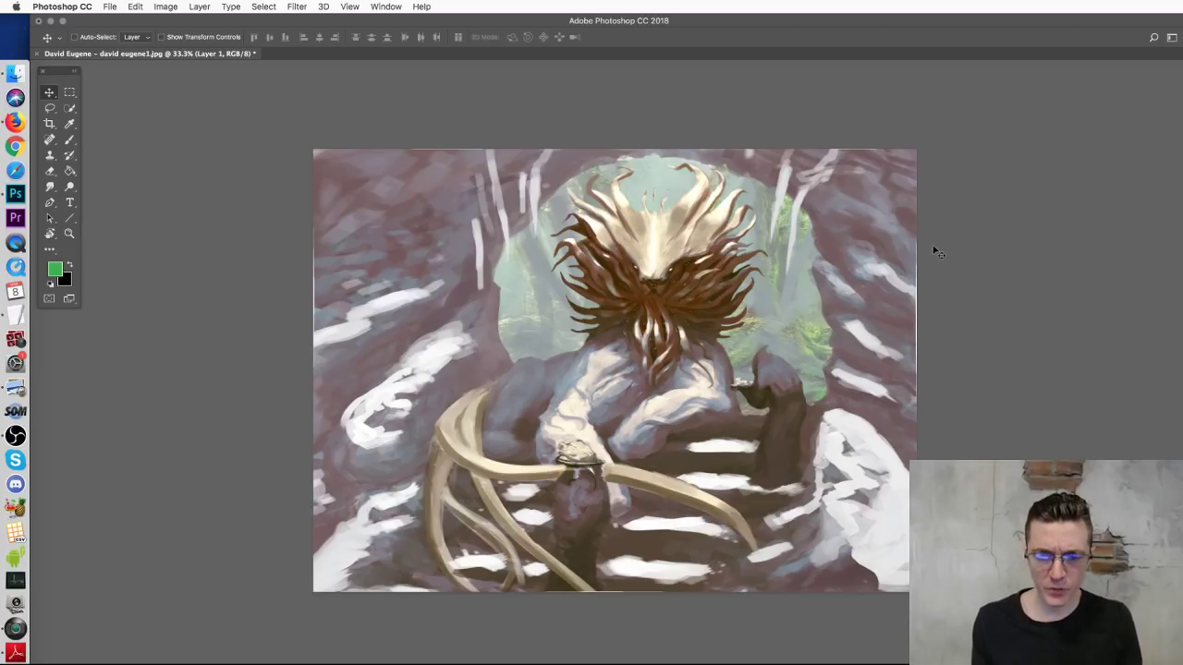
key(super+l)
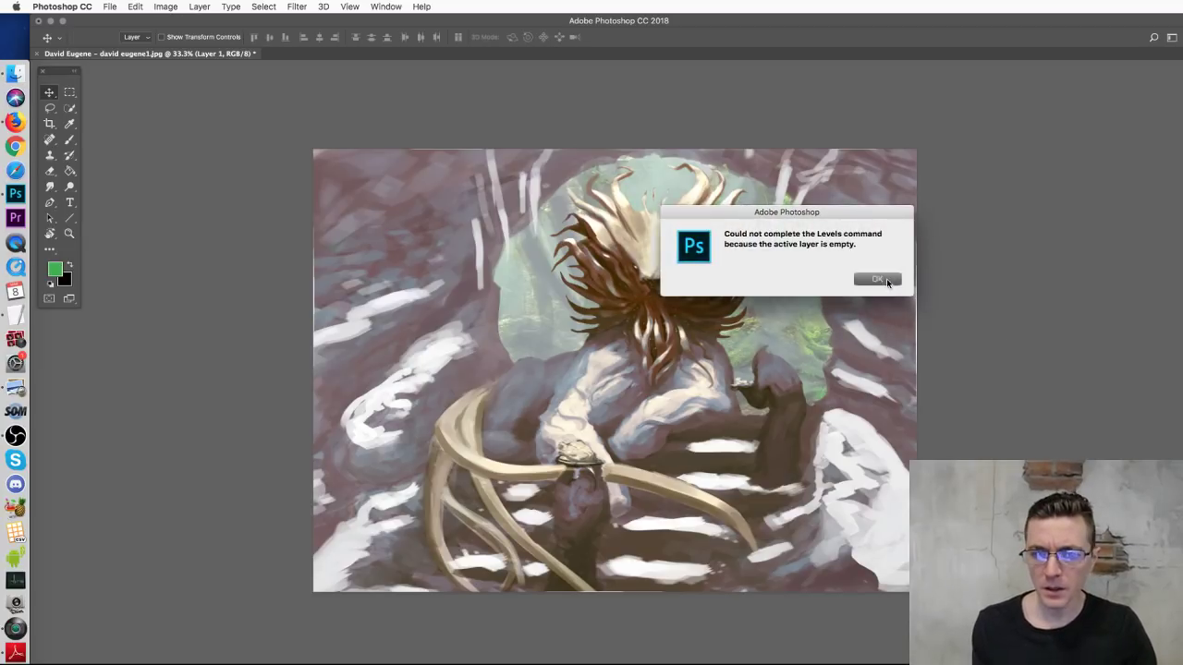
click(877, 279)
key(super+l)
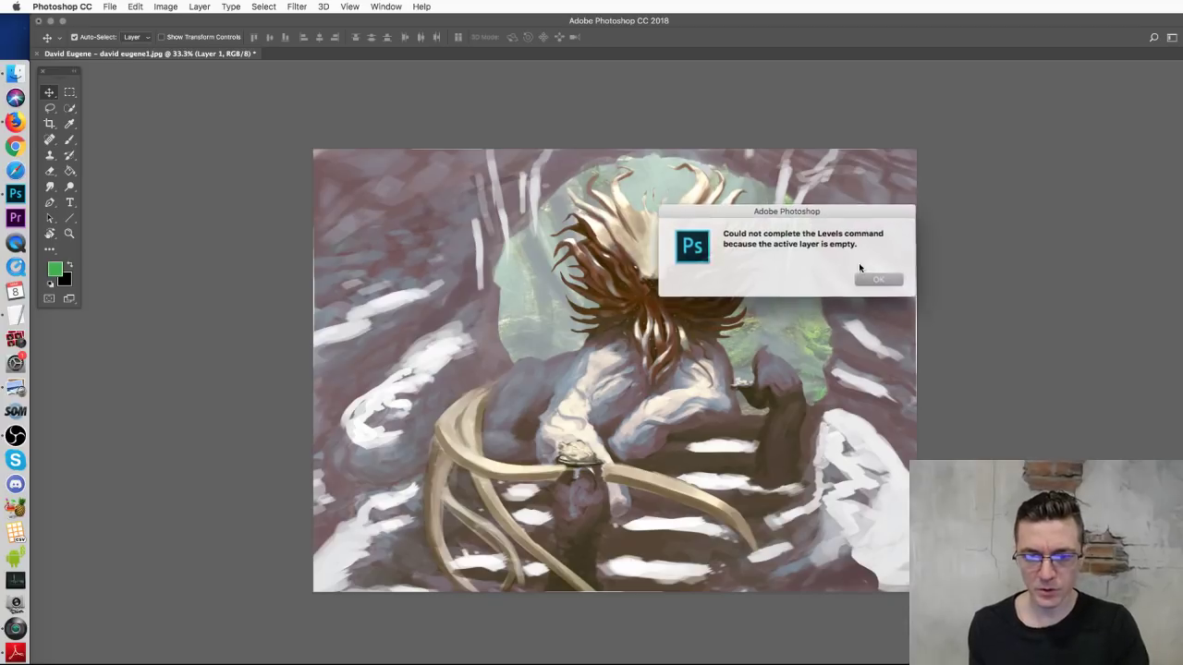
click(878, 279)
key(alt+bracketleft)
Step: Darken the painting's midtones with a Levels adjustment
key(super+l)
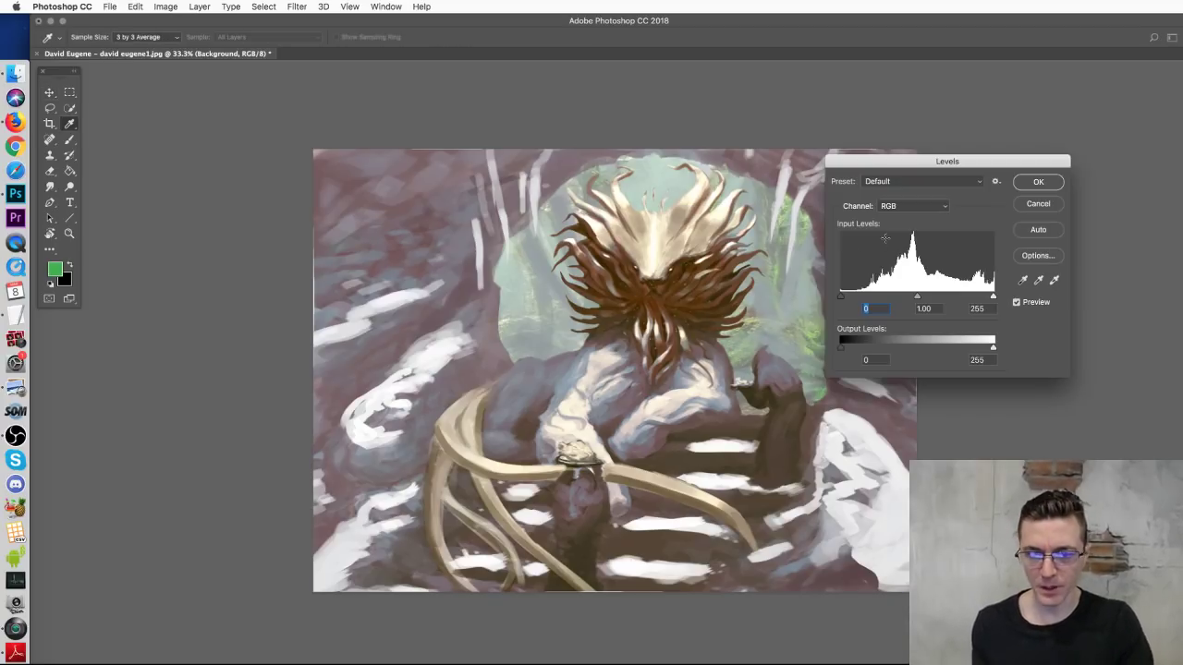
drag(916, 296, 935, 298)
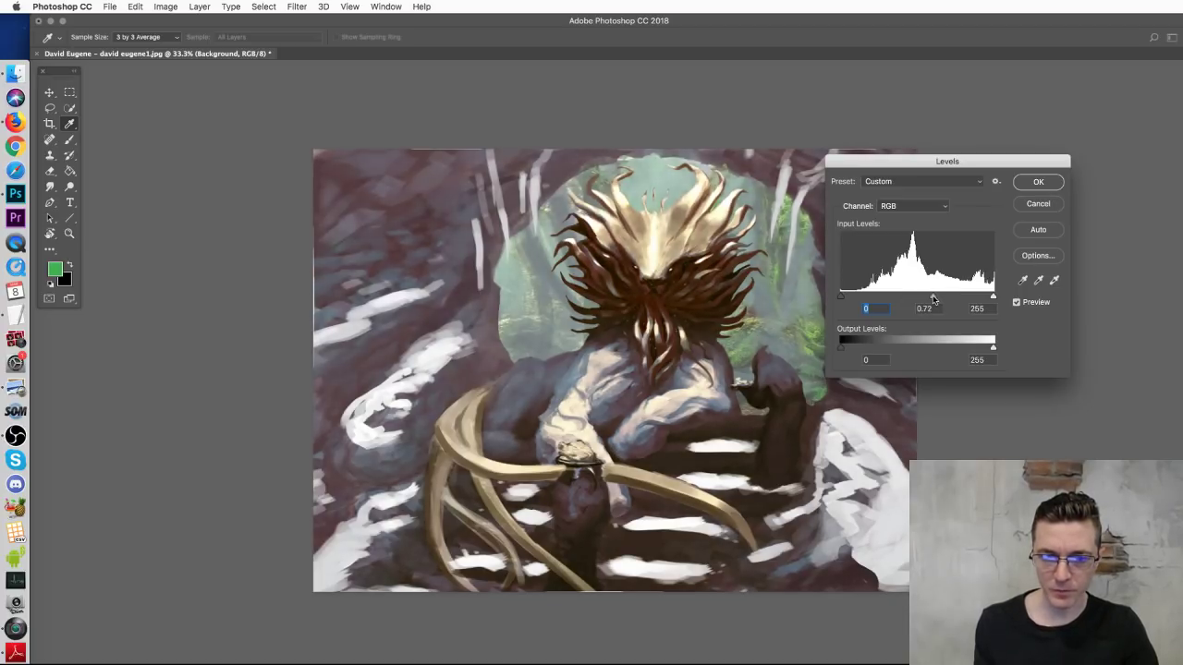
click(1038, 181)
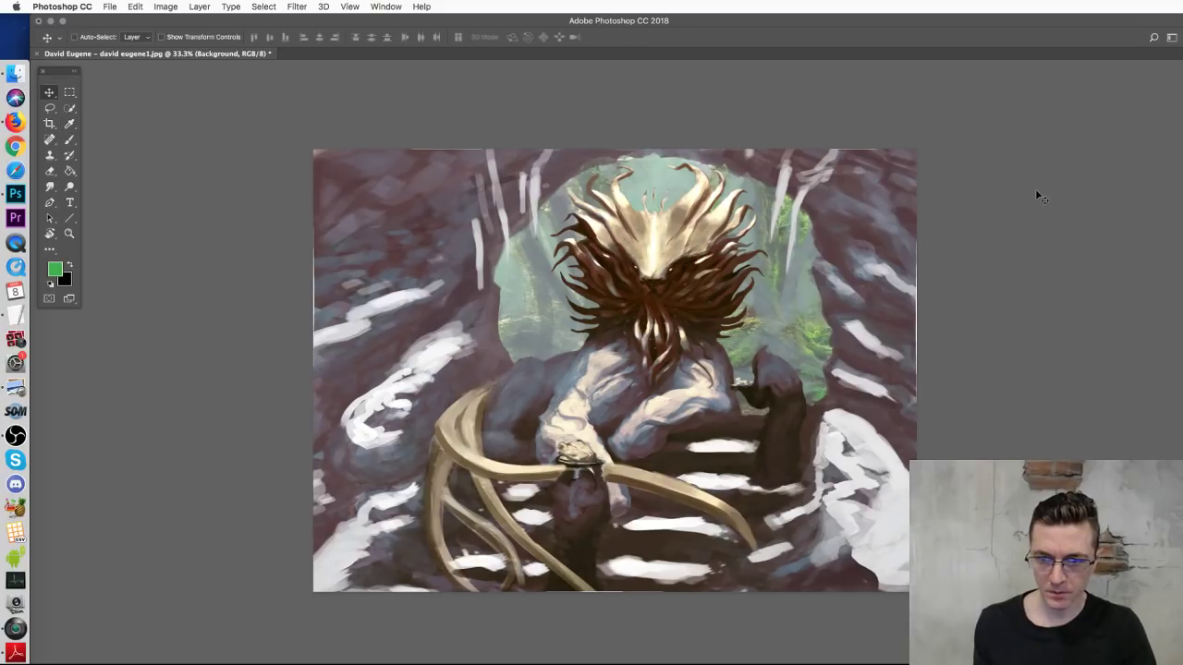
Step: Boost saturation by about +44 with Hue/Saturation and compare before and after
key(super+u)
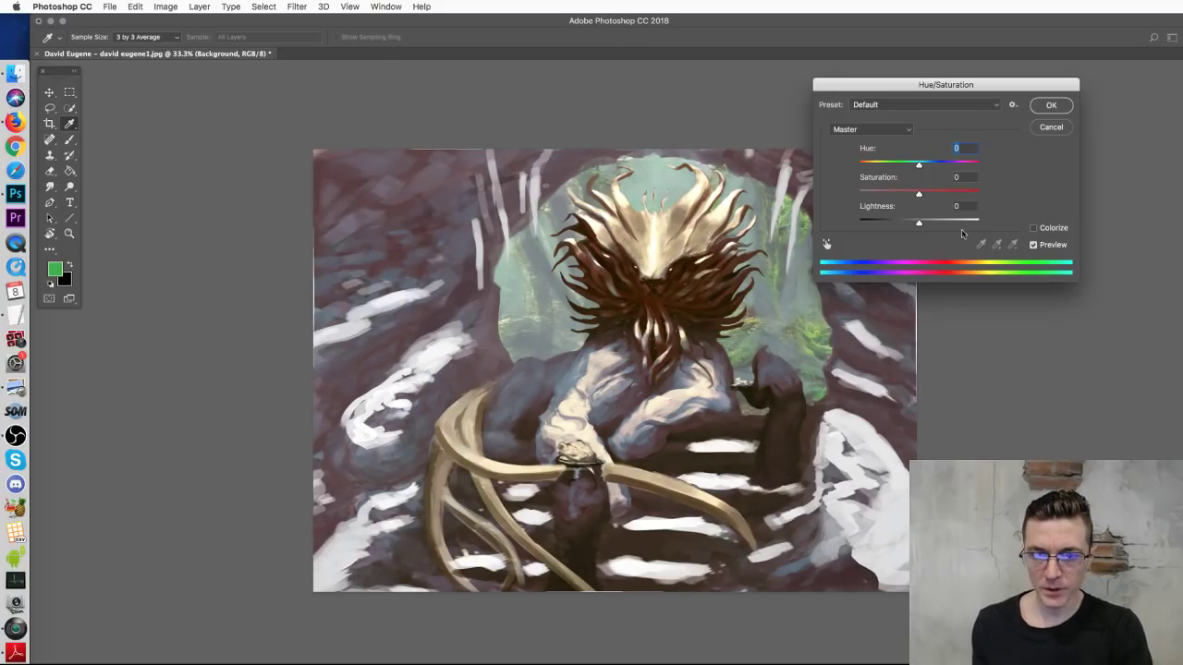
drag(929, 191, 945, 195)
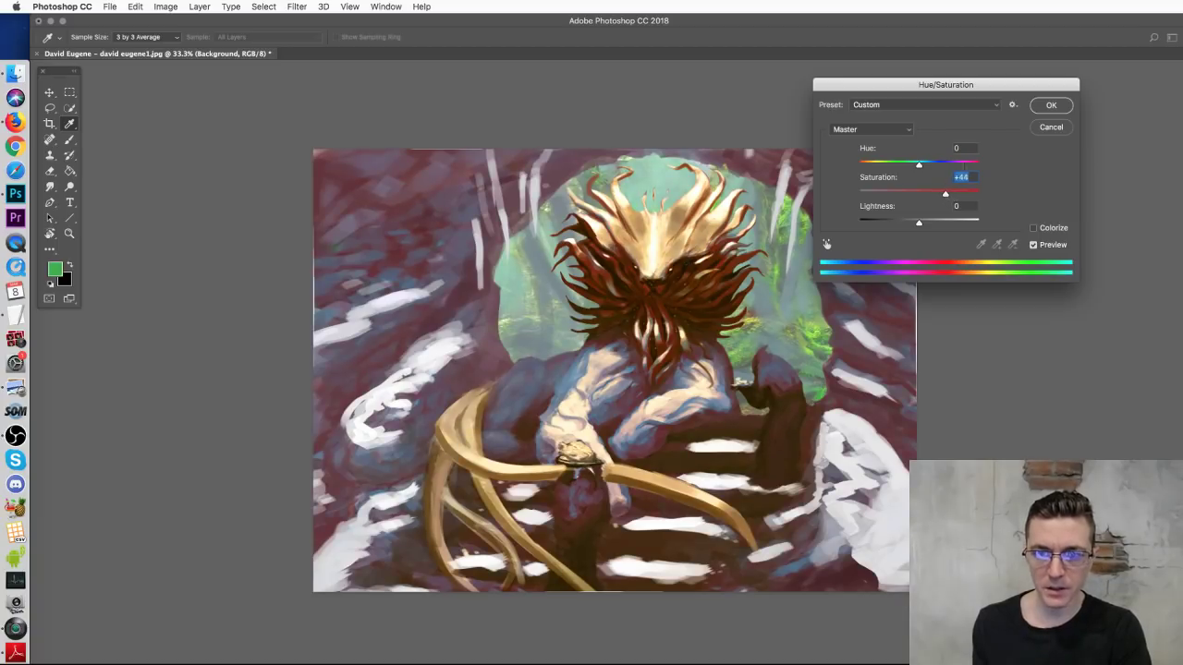
click(1031, 111)
key(v)
key(ctrl+z)
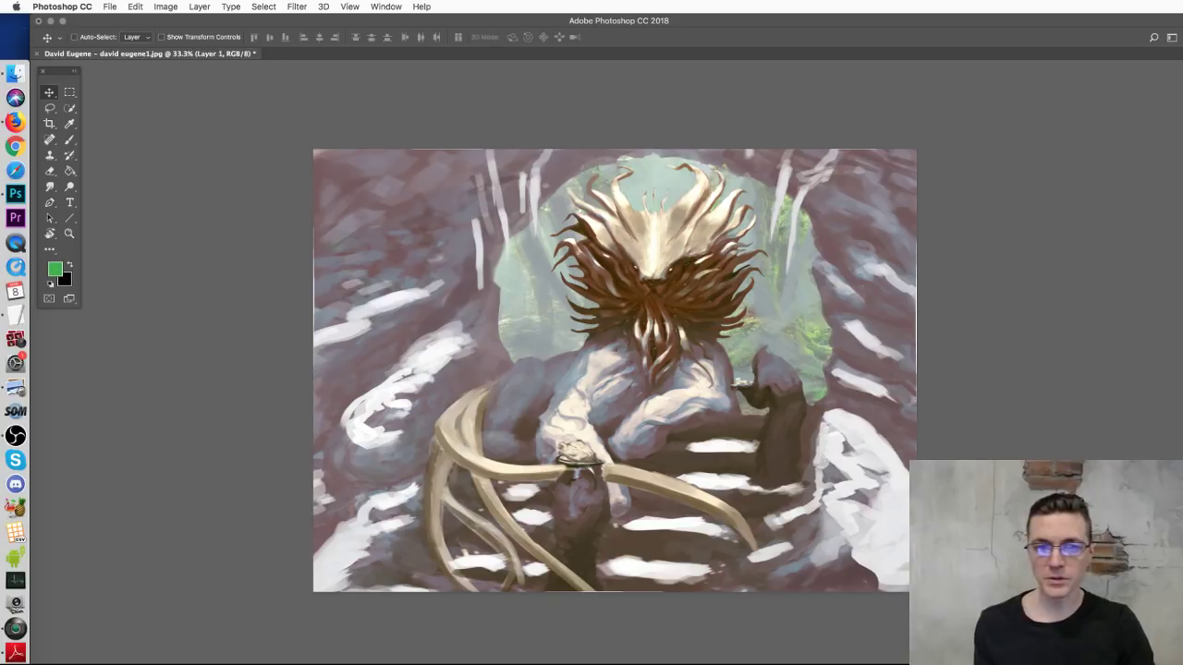
key(ctrl+z)
key(super+z)
key(super+z)
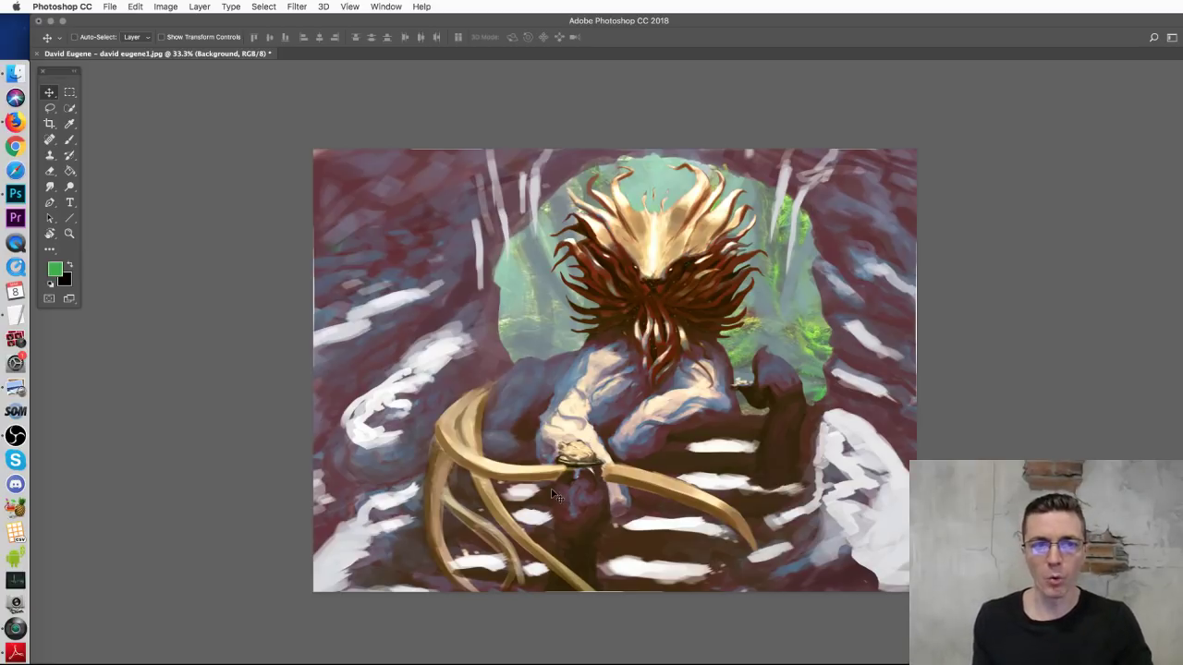
Step: Zoom in on the creature's head to 66.7%, undoing a stray green stroke
click(69, 140)
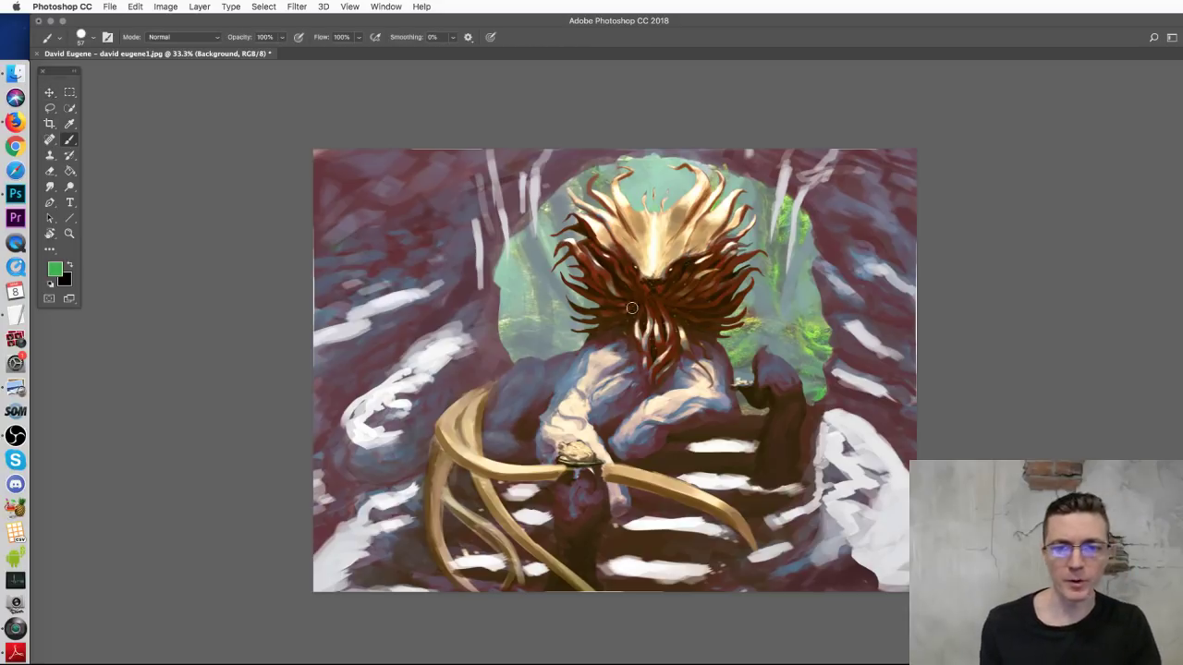
key(super+h)
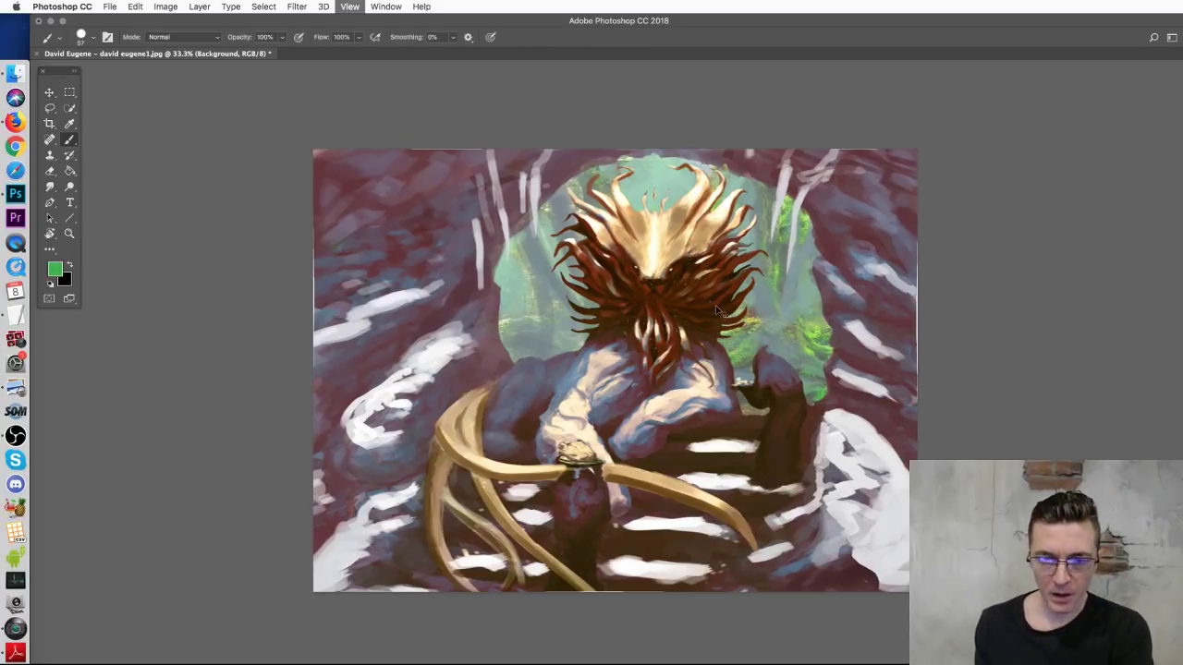
key(super+plus)
drag(735, 197, 711, 249)
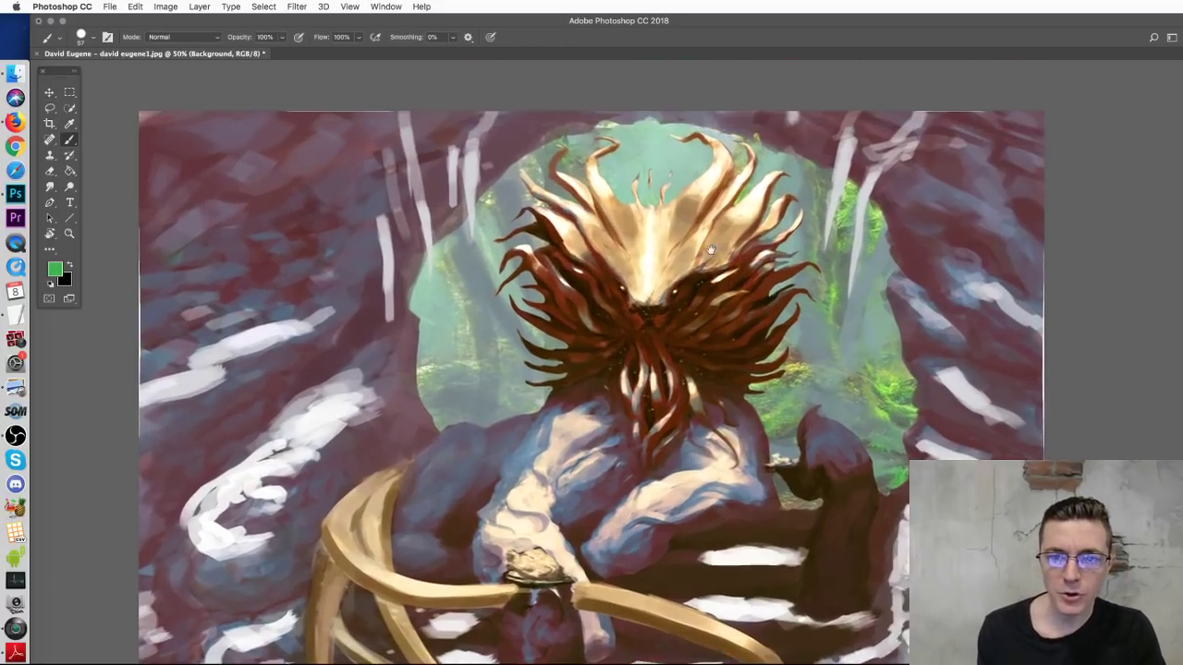
drag(638, 242, 632, 370)
key(super+z)
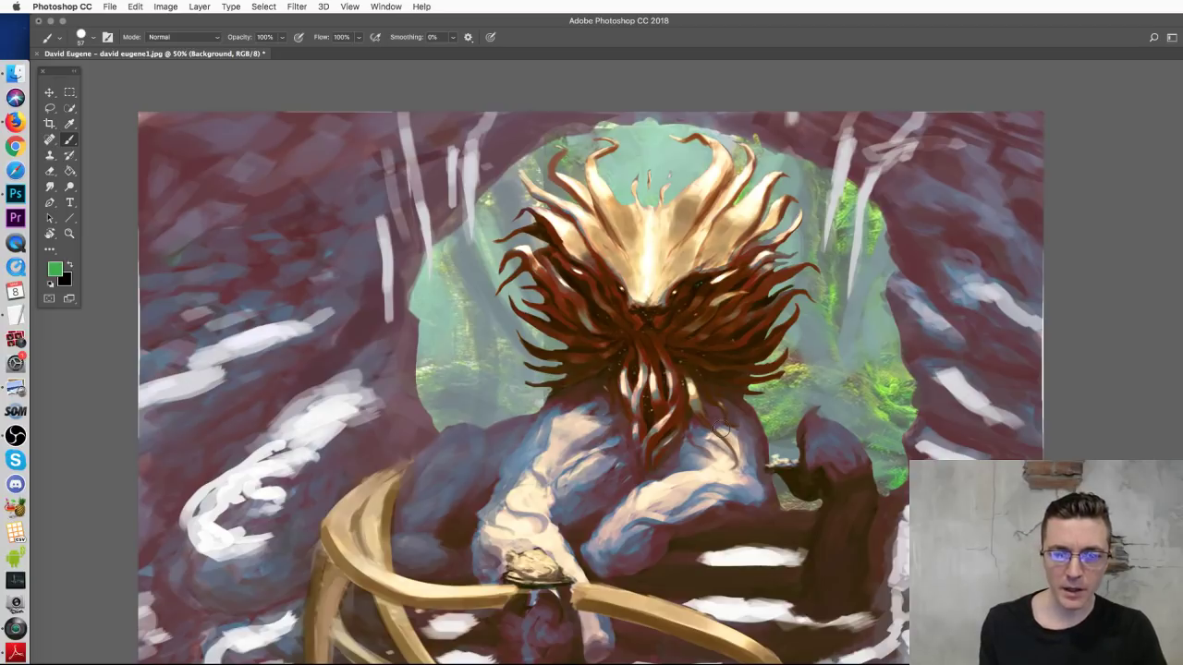
key(super+plus)
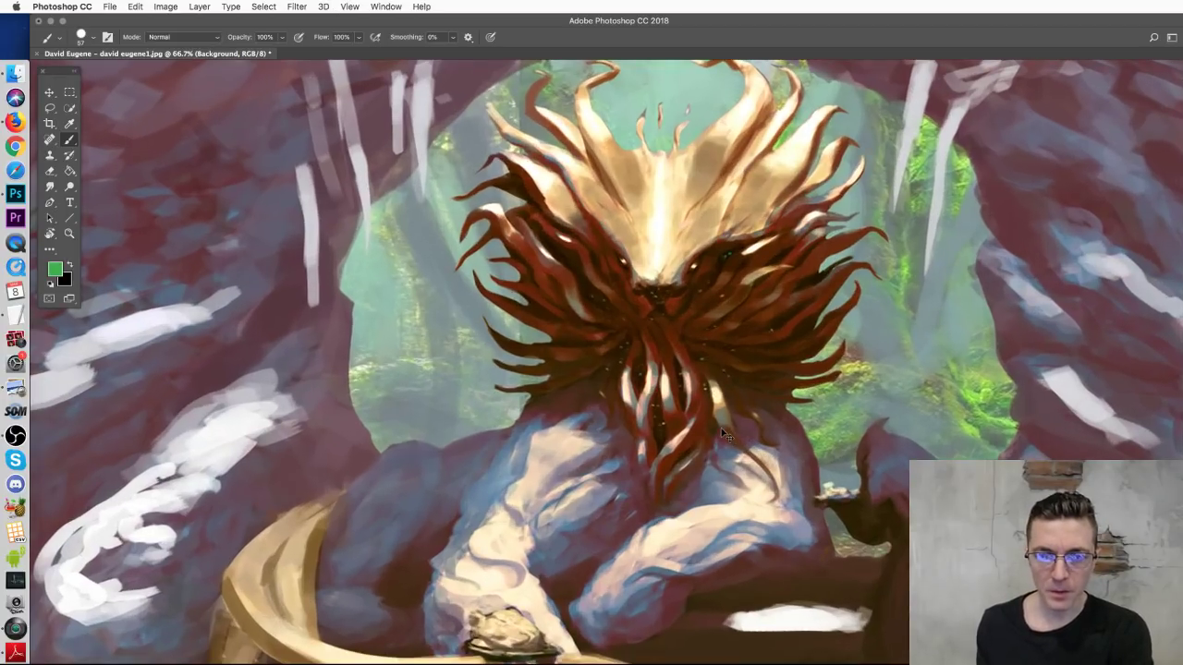
key(super+plus)
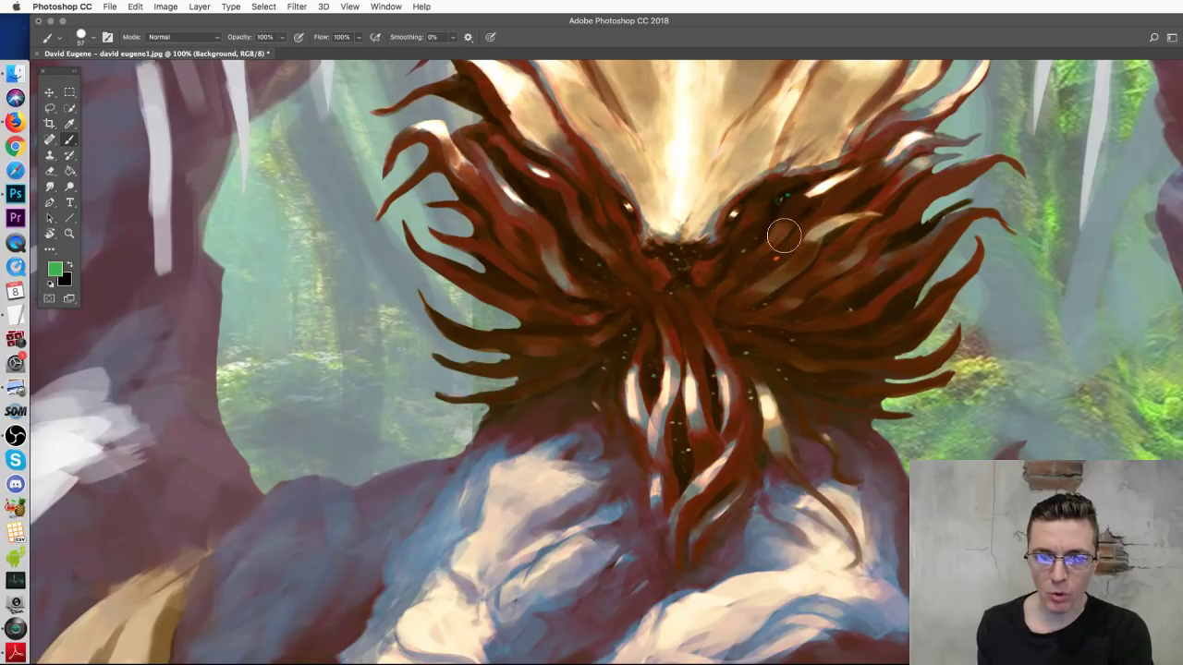
key(super+plus)
key(super+minus)
Step: Set the brush to 20 px, sample a reddish brown from the mane, and add a new layer
right_click(701, 346)
click(766, 375)
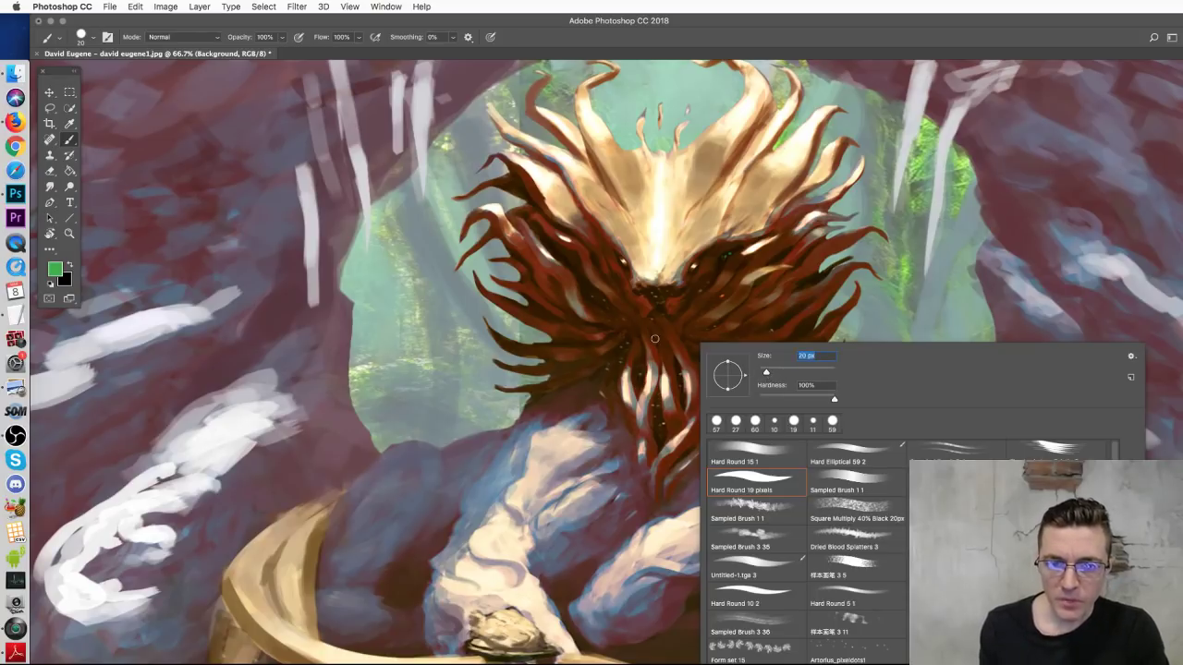
key(Return)
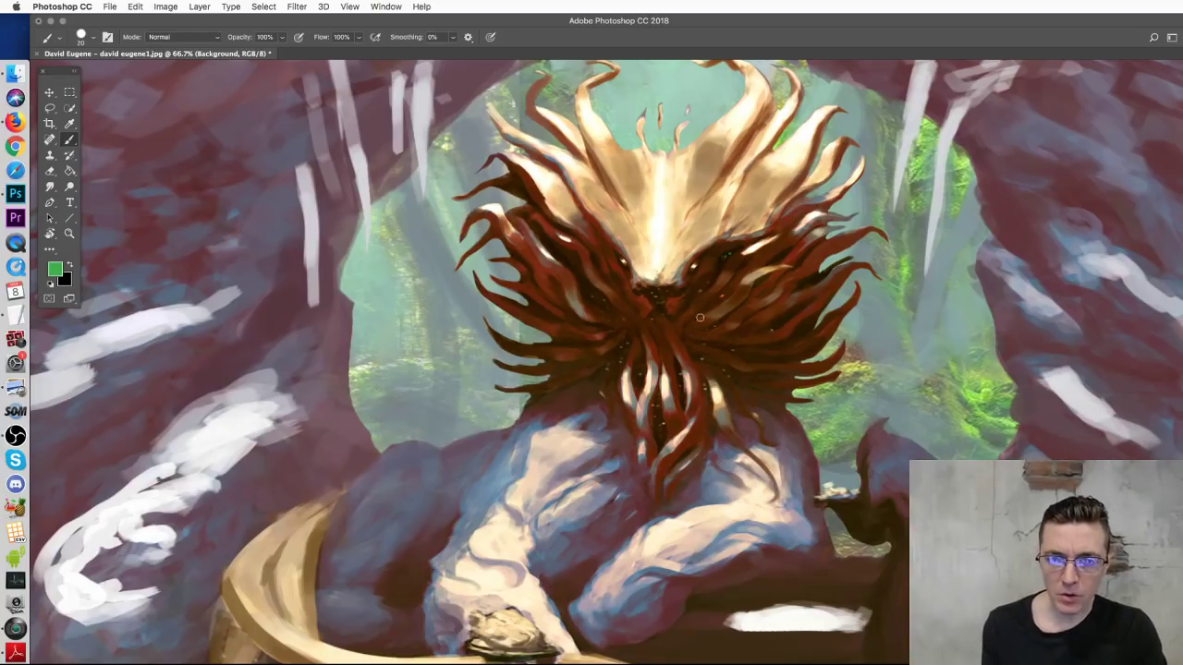
alt+click(708, 261)
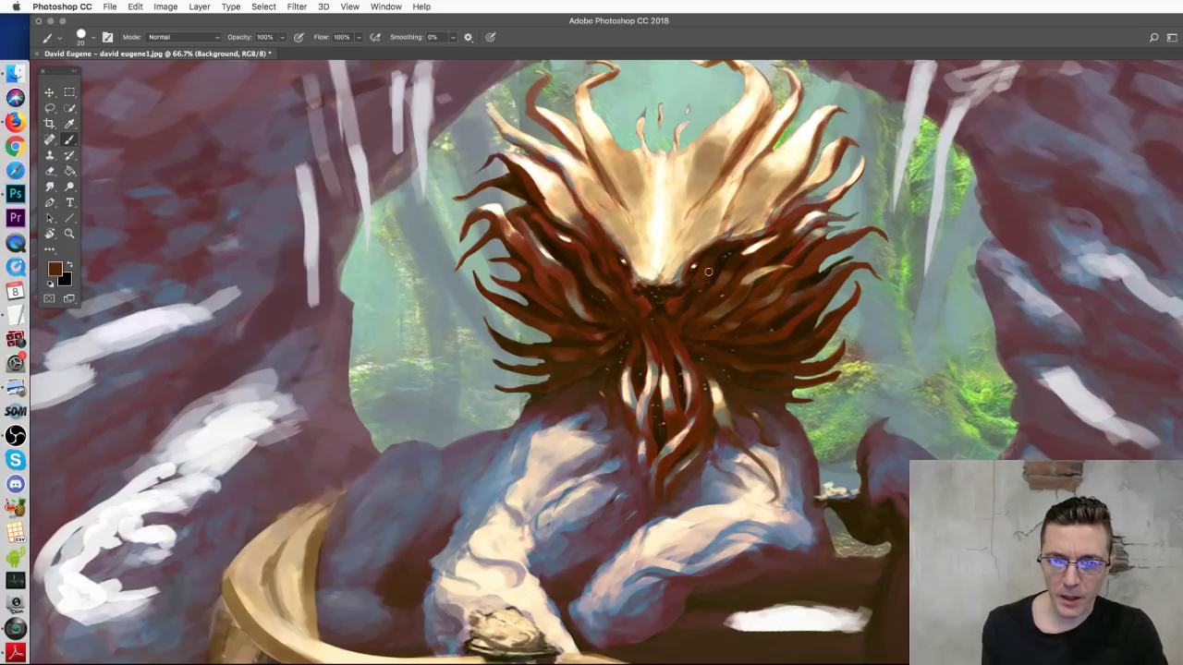
alt+click(616, 262)
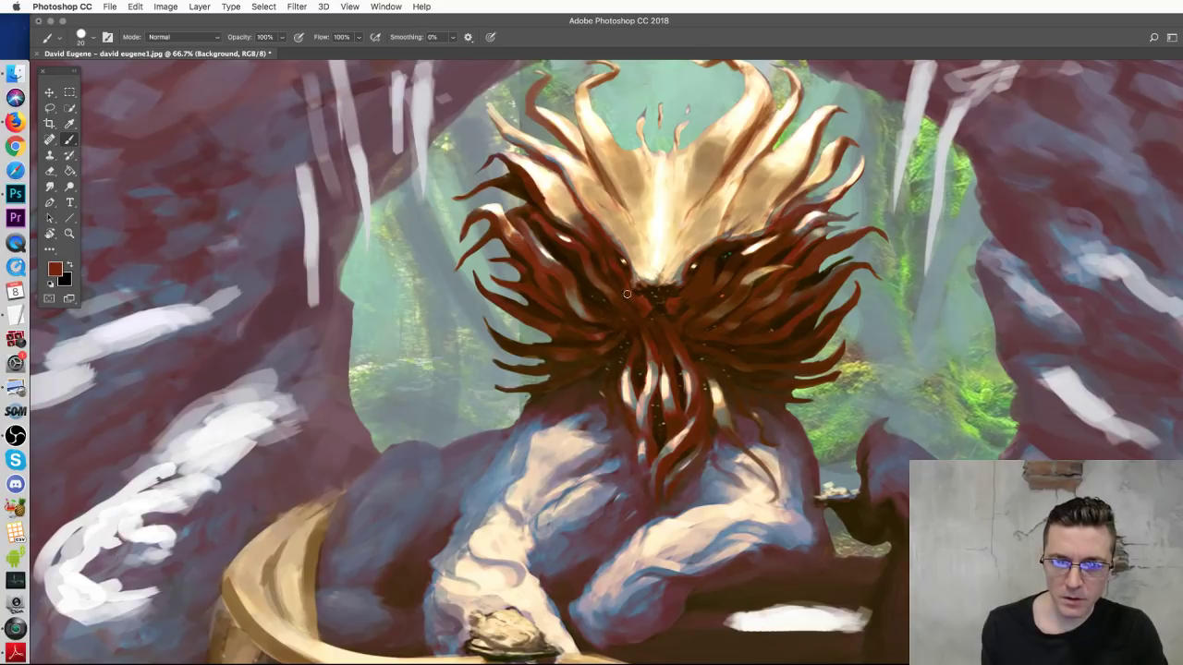
alt+click(617, 264)
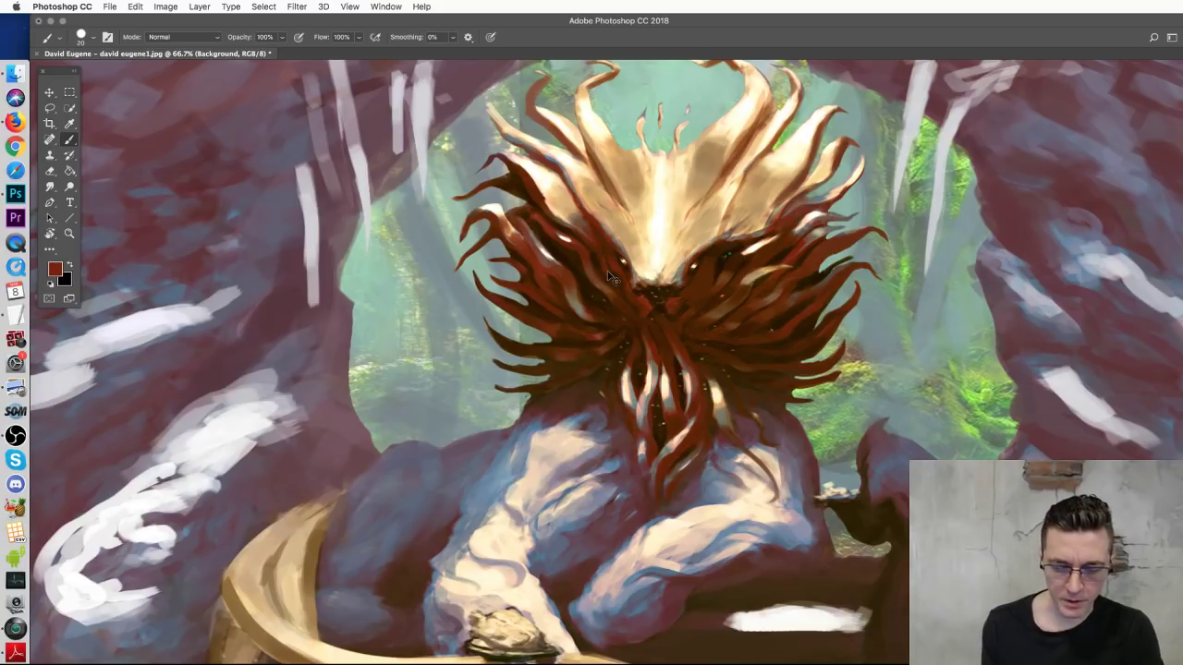
key(ctrl+shift+alt+n)
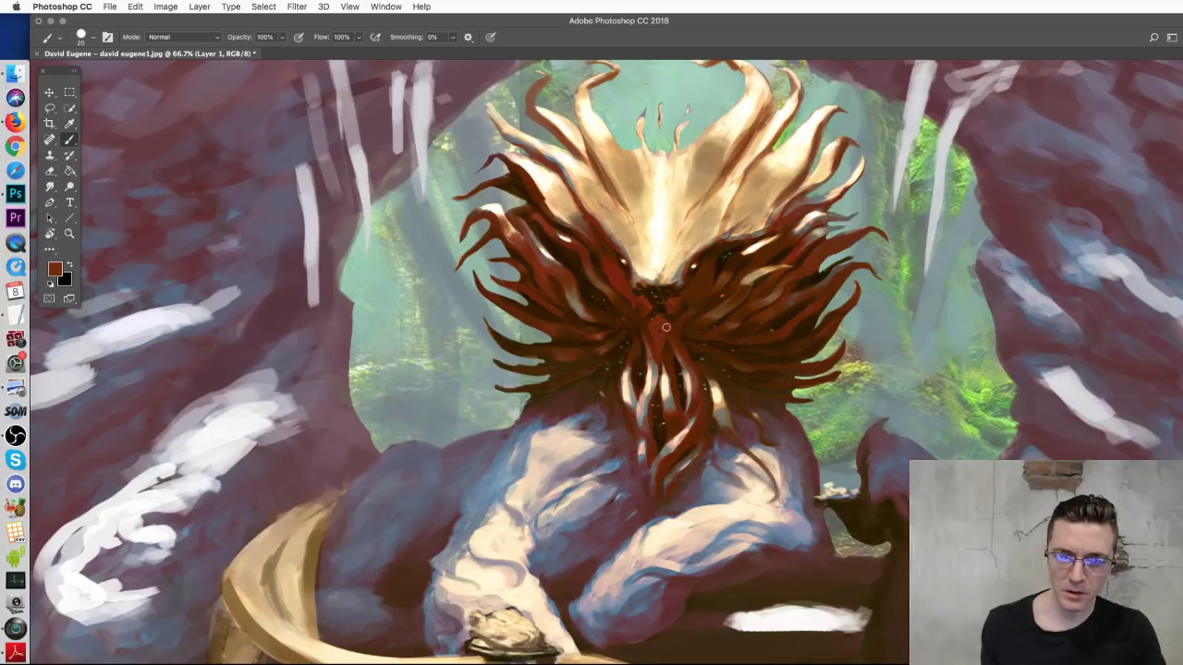
Step: Sample several beard browns and dab lighter reddish brown over the beard
alt+click(610, 247)
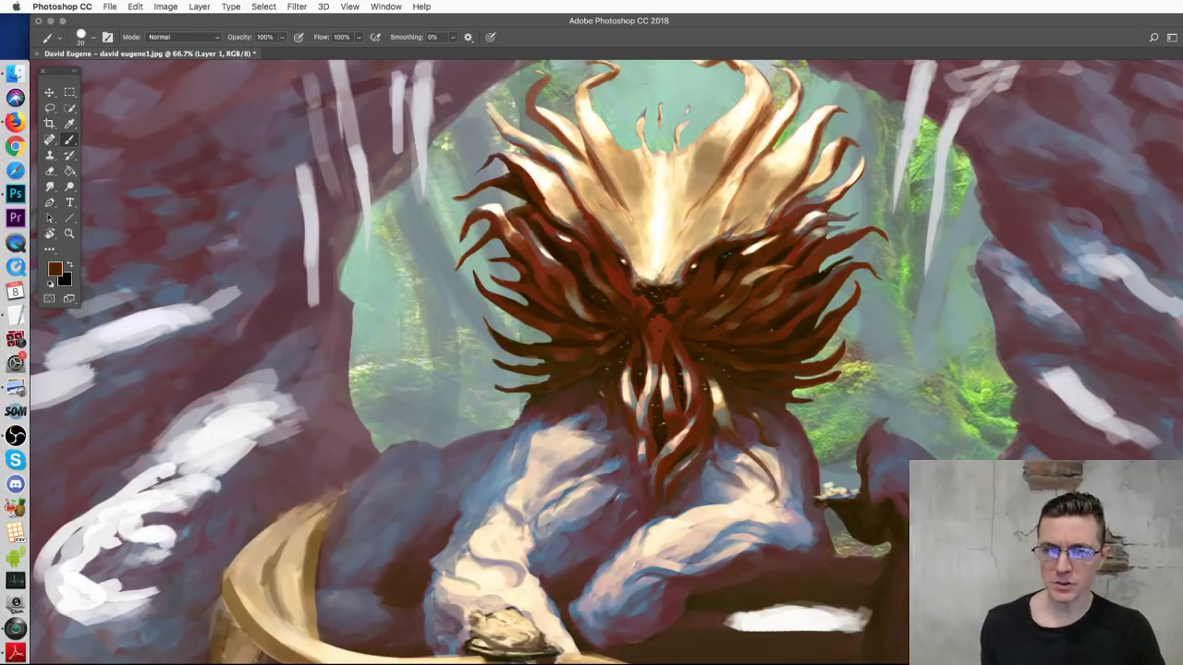
drag(617, 277, 659, 338)
key(super+z)
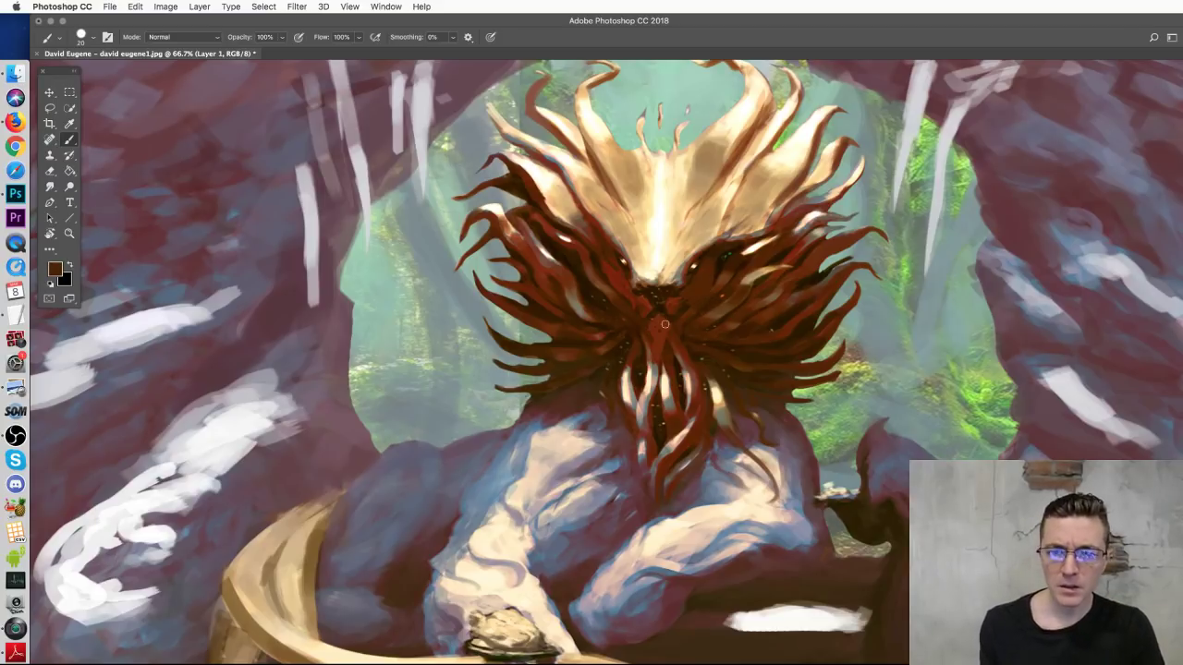
alt+click(732, 301)
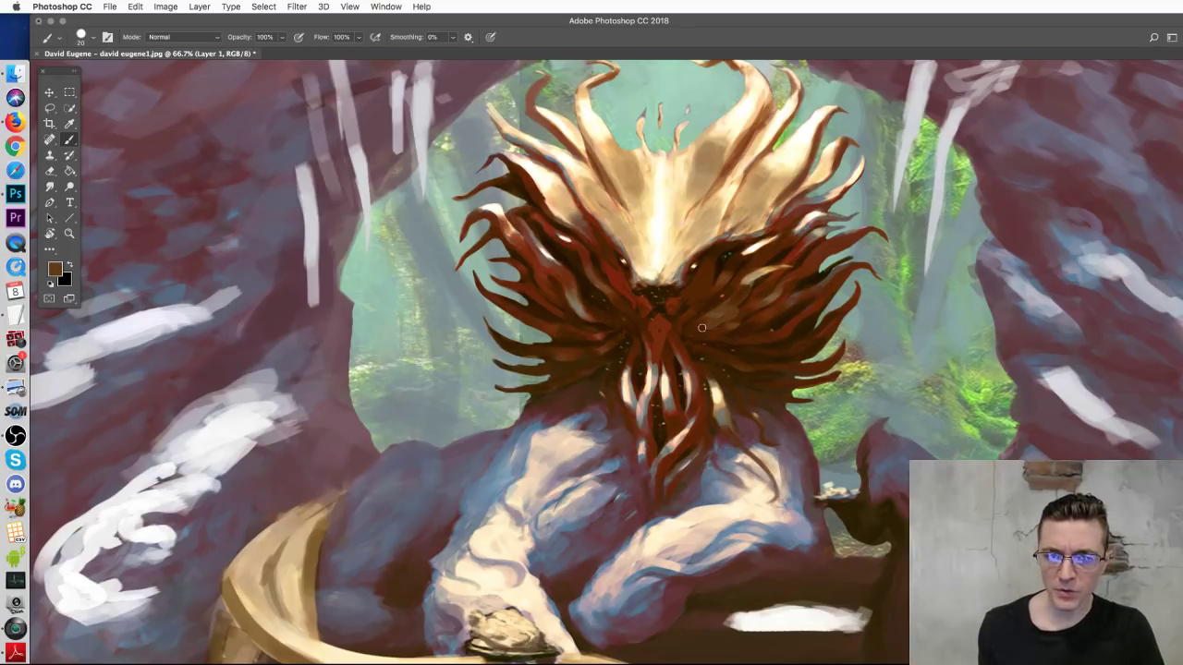
alt+click(753, 286)
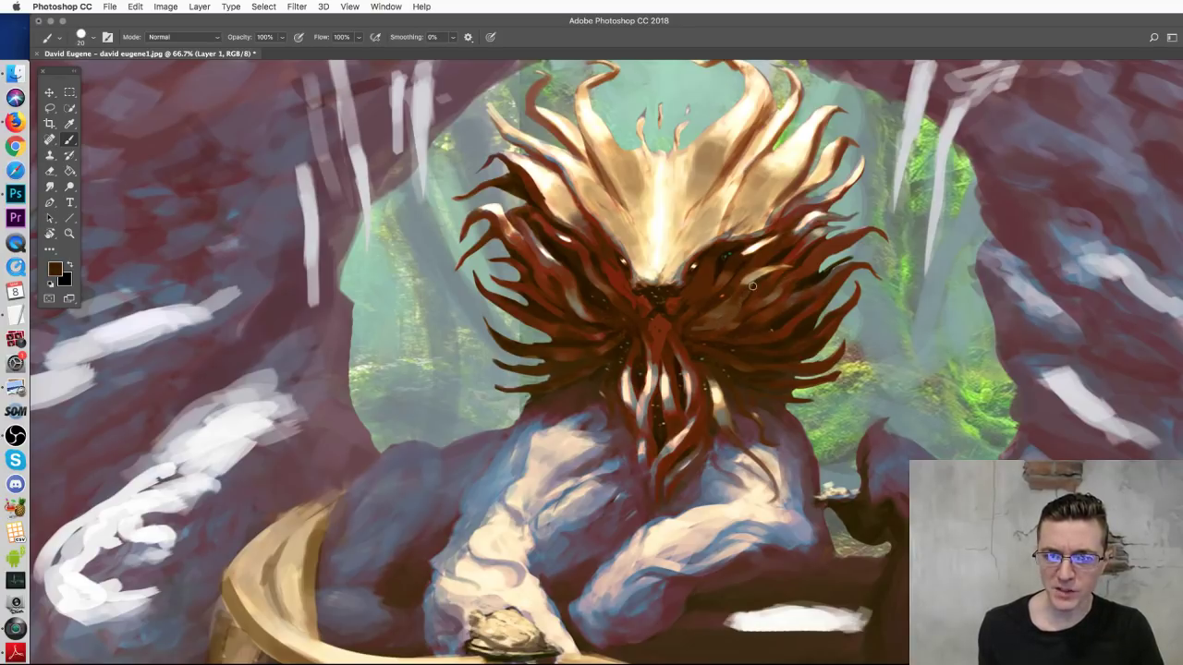
alt+click(733, 305)
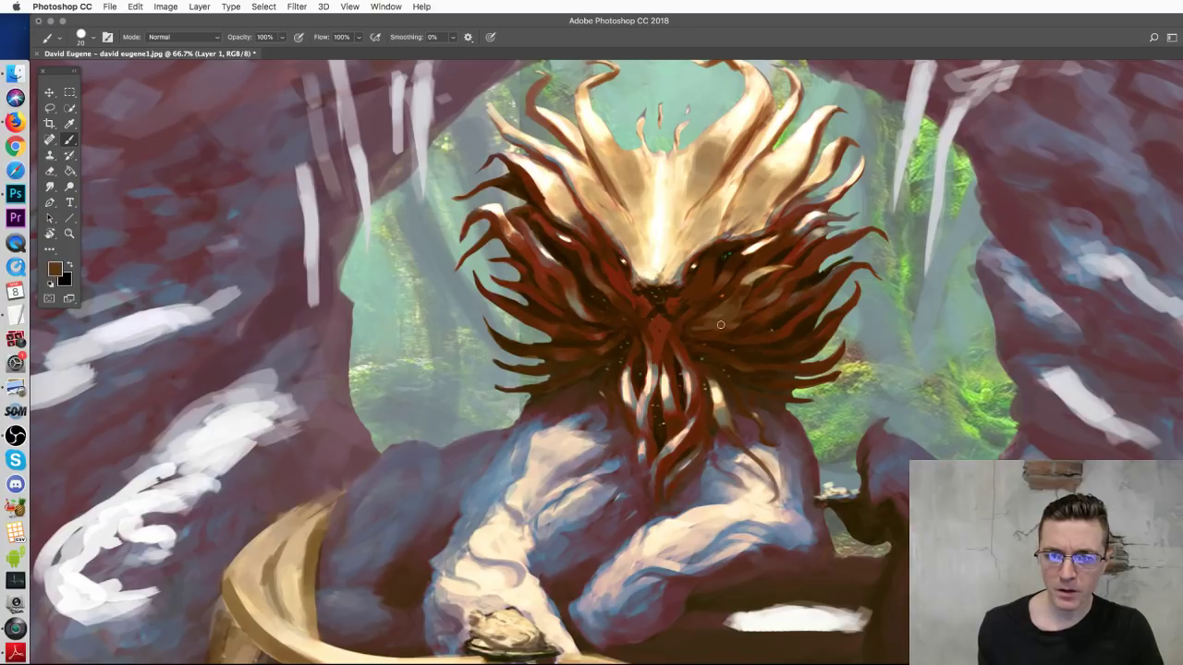
alt+click(739, 338)
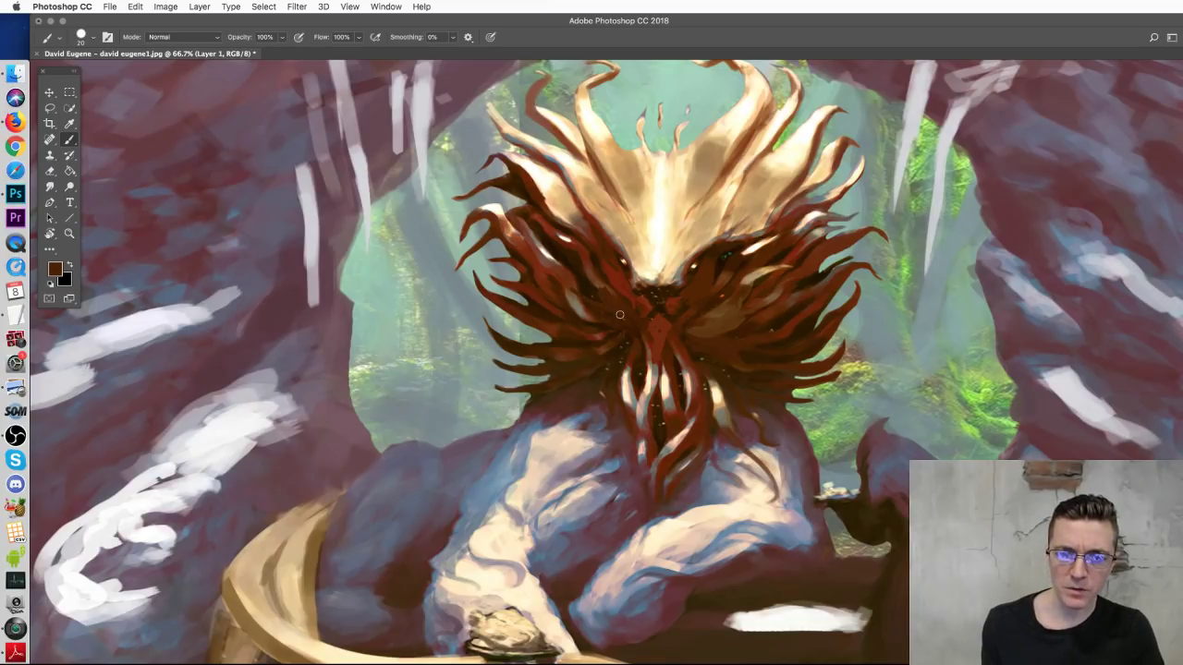
alt+click(605, 279)
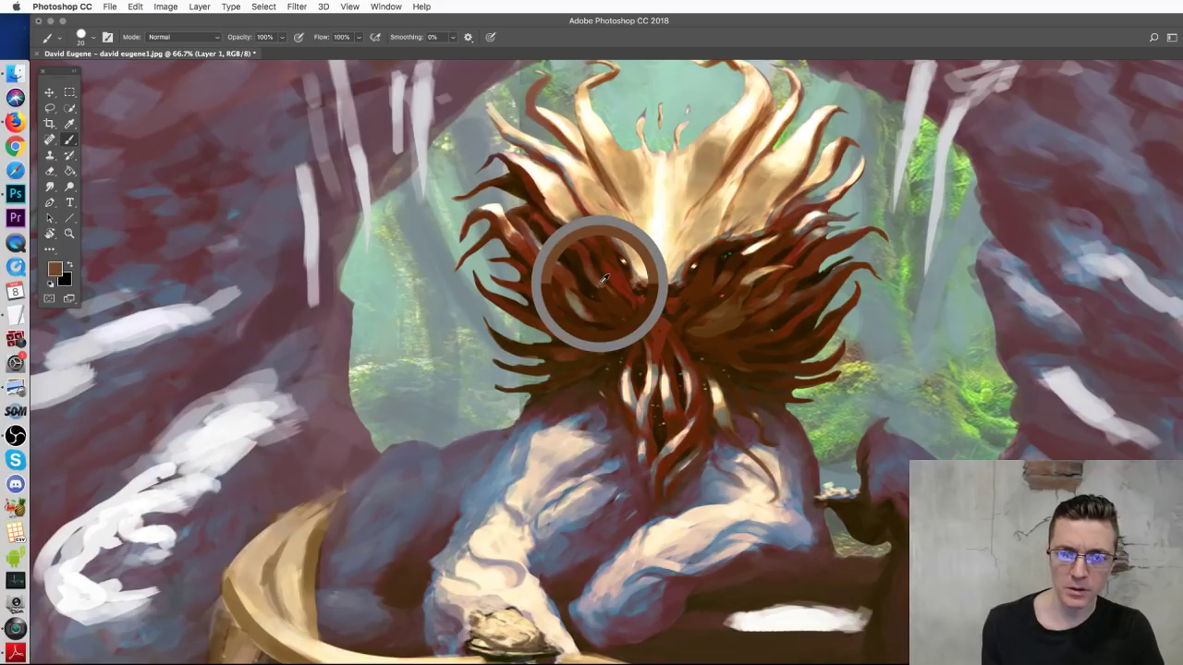
mouse_move(581, 301)
mouse_down()
mouse_move(599, 314)
mouse_move(592, 303)
mouse_move(605, 290)
mouse_up()
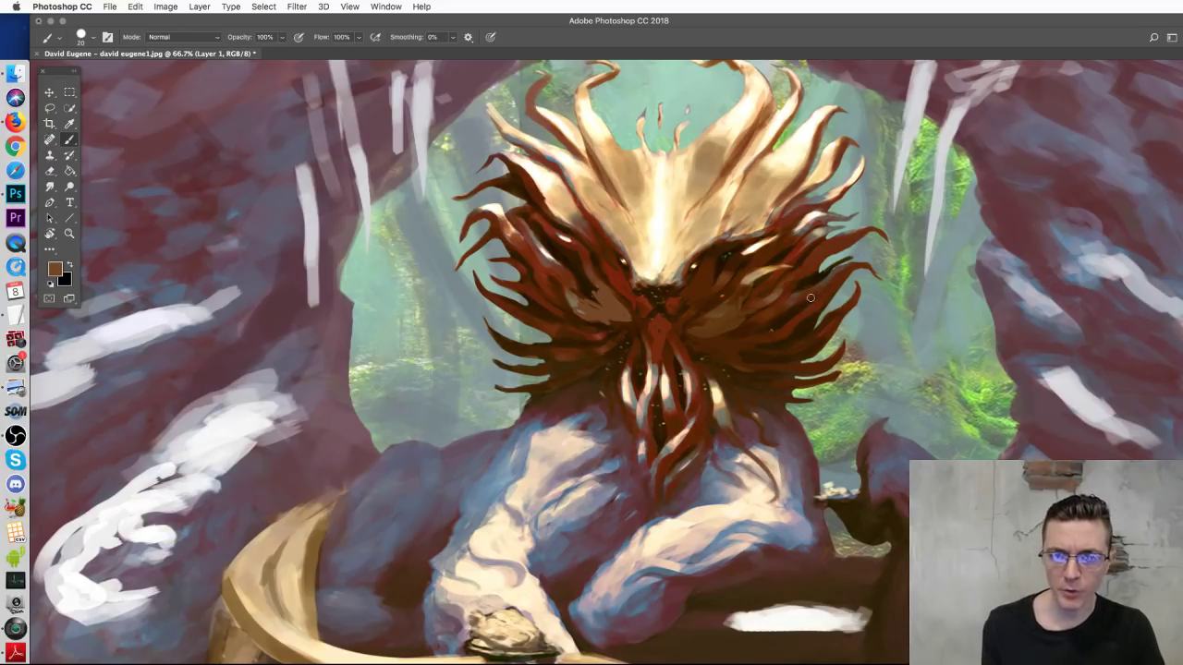
Step: With a Hard Round 15 px brush, paint dark brown strokes between the eyes and beard sides
right_click(669, 332)
click(730, 451)
alt+click(598, 302)
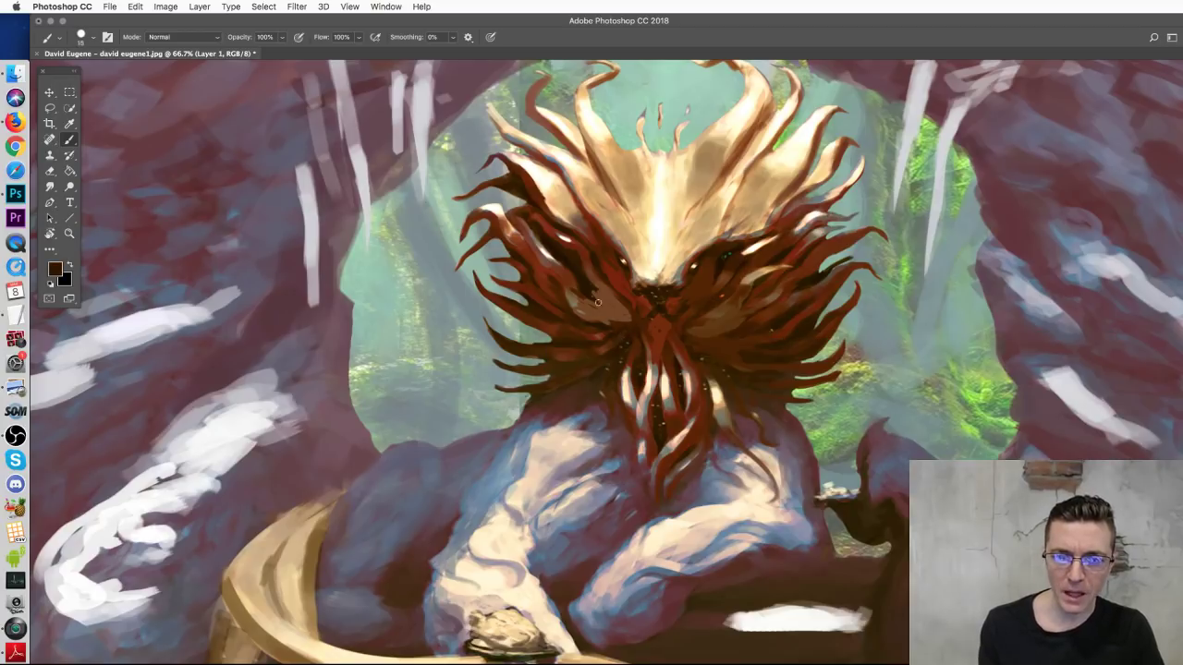
mouse_move(595, 306)
mouse_down()
mouse_move(618, 331)
mouse_move(612, 301)
mouse_move(639, 324)
mouse_move(634, 340)
mouse_move(630, 309)
mouse_move(667, 375)
mouse_move(686, 350)
mouse_move(682, 315)
mouse_move(664, 361)
mouse_up()
drag(714, 301, 690, 328)
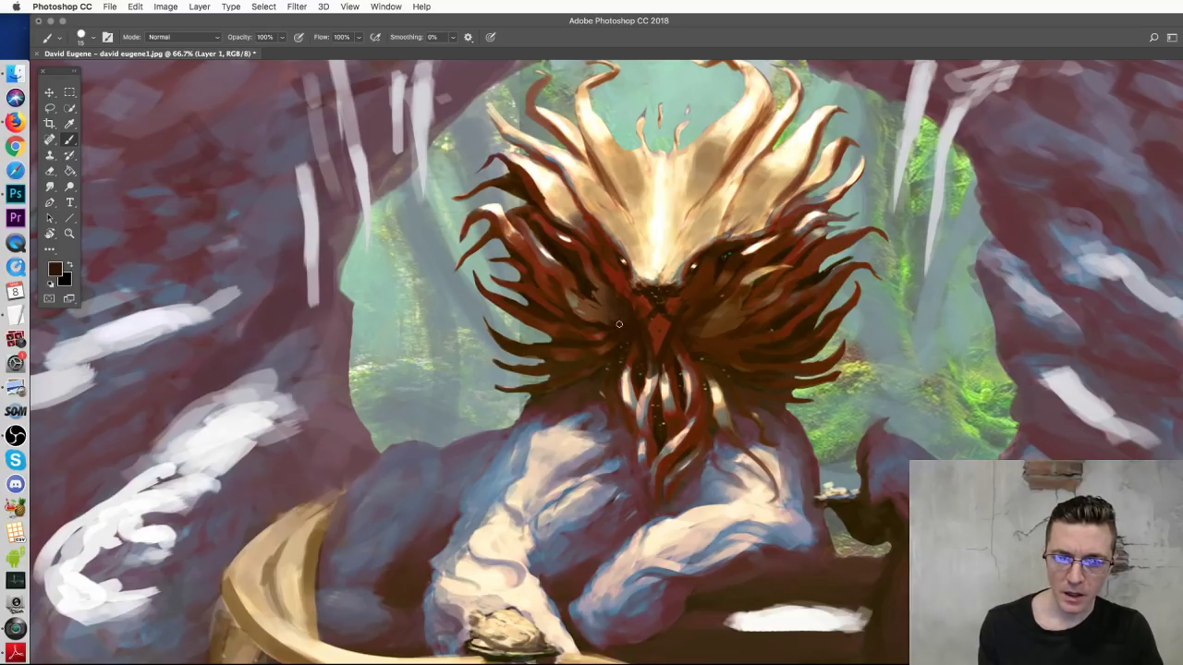
mouse_move(619, 323)
mouse_down()
mouse_move(595, 341)
mouse_move(589, 305)
mouse_up()
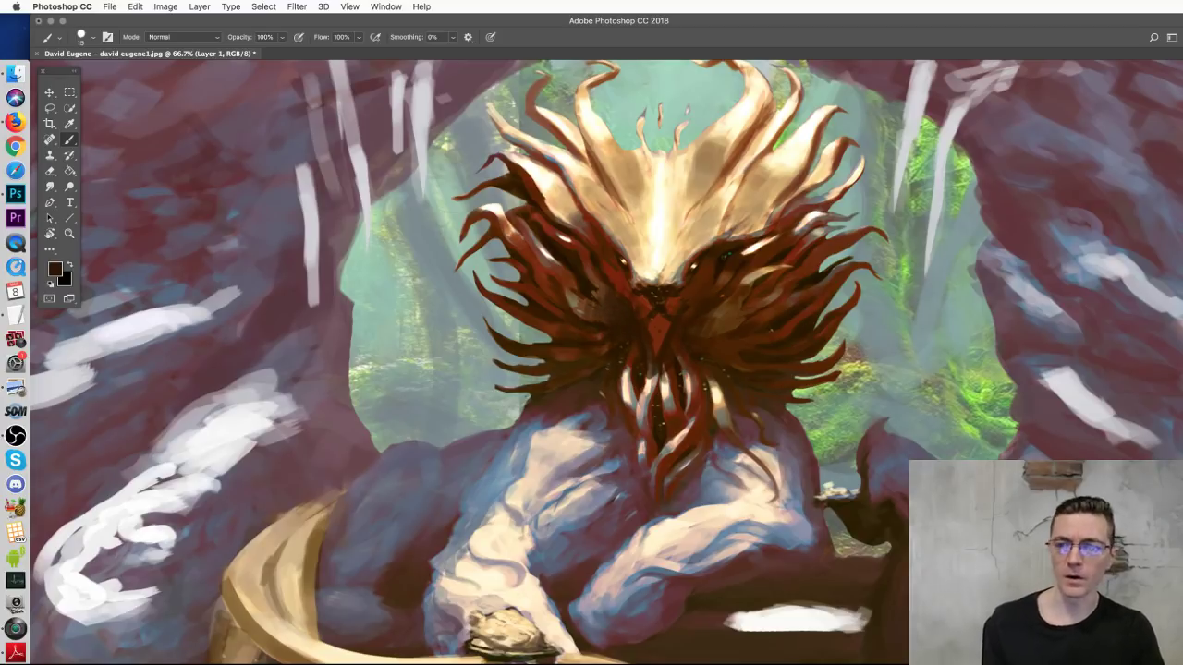
key(super+z)
key(super+z)
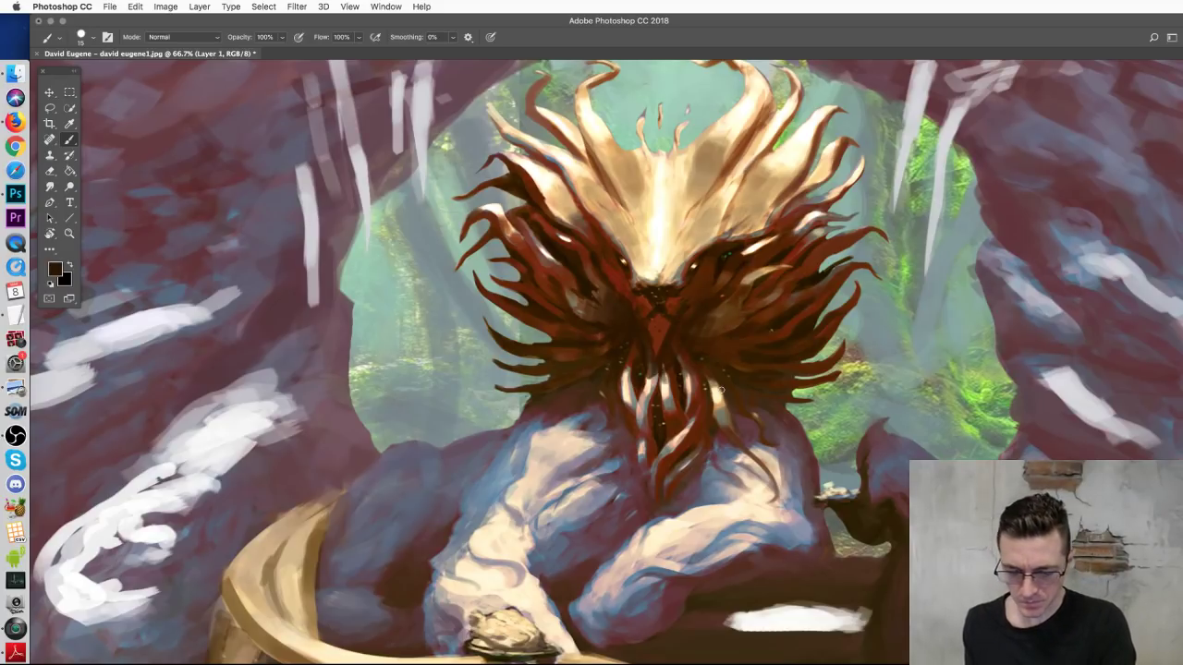
key(super+minus)
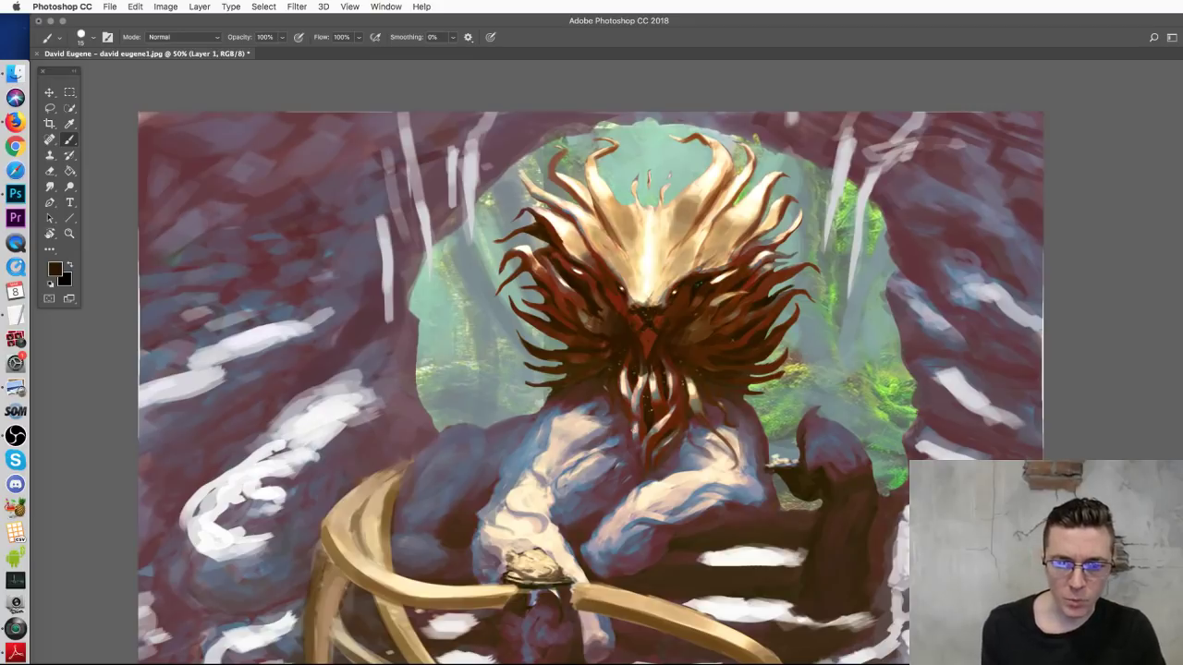
Step: Sample a peach tone and paint light peach strokes across the left chest
drag(646, 412, 660, 330)
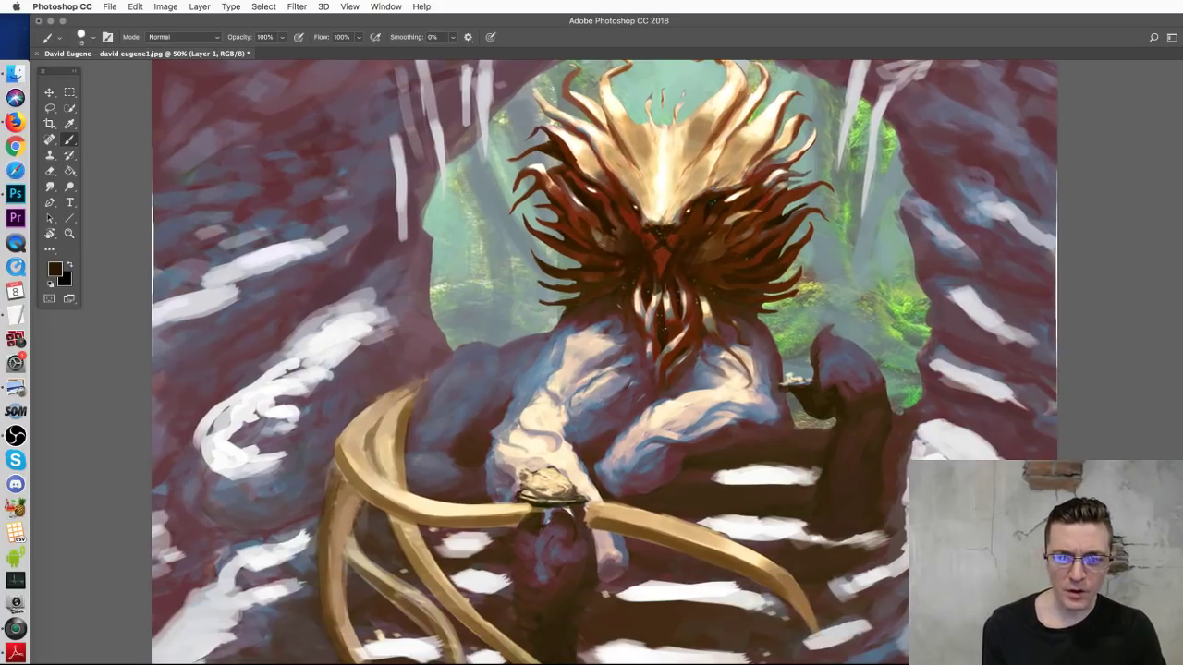
alt+click(764, 407)
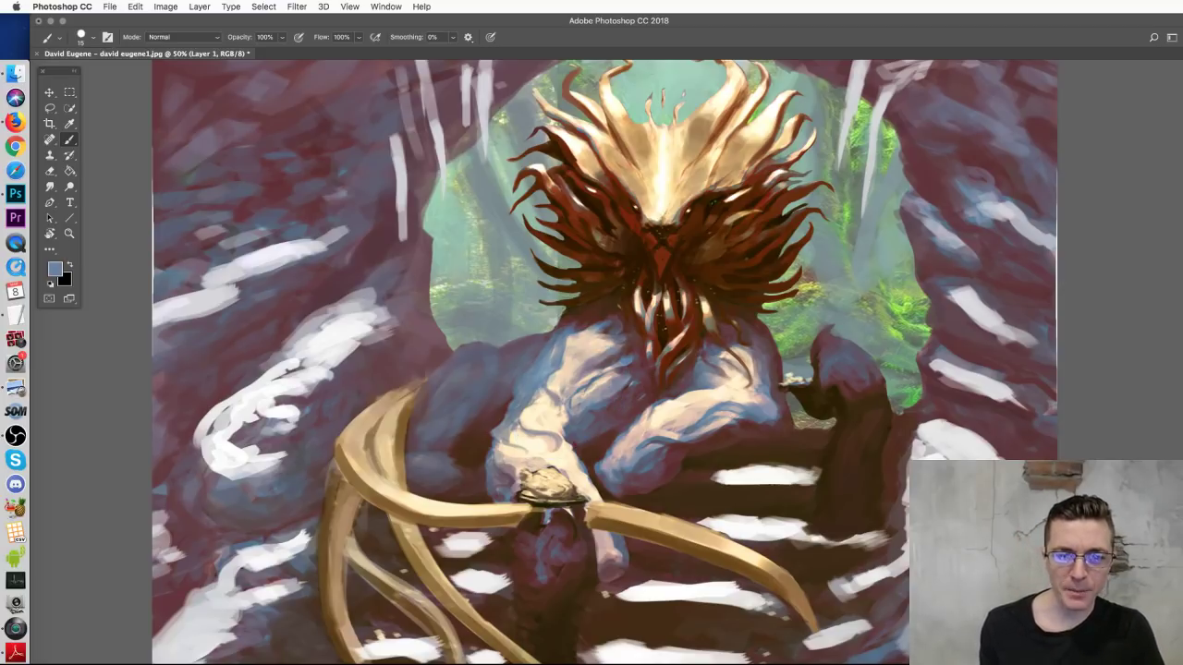
alt+click(593, 346)
mouse_move(573, 319)
mouse_down()
mouse_move(544, 371)
mouse_move(611, 353)
mouse_move(523, 388)
mouse_move(605, 386)
mouse_up()
drag(565, 433, 603, 445)
drag(601, 395, 634, 429)
Step: Add a short light stroke on the left chest, discarding two trial strokes, and sample pinkish beige
drag(540, 412, 554, 432)
key(super+z)
drag(541, 335, 507, 435)
key(super+z)
key(super+z)
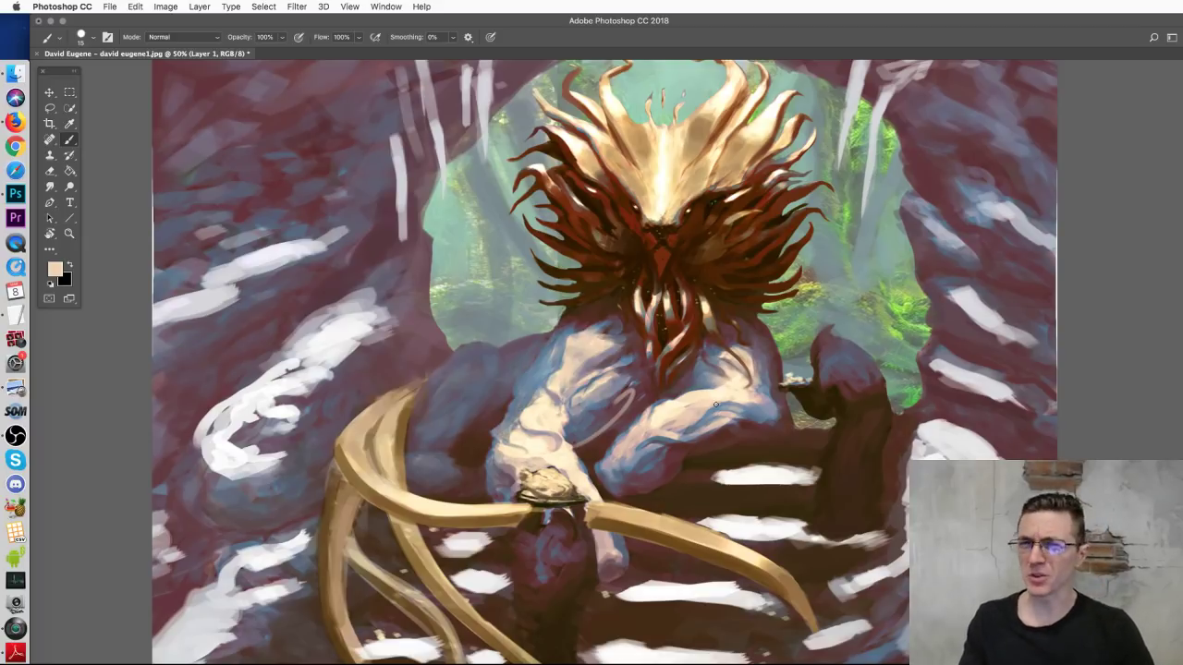
drag(555, 455, 559, 430)
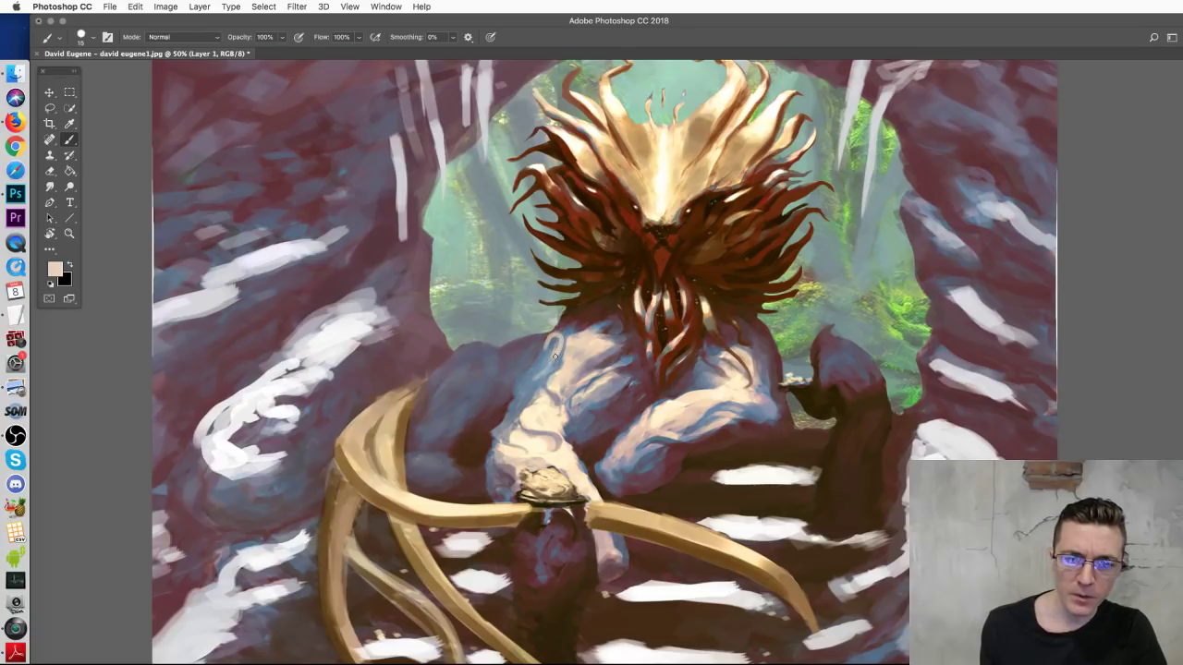
alt+click(569, 334)
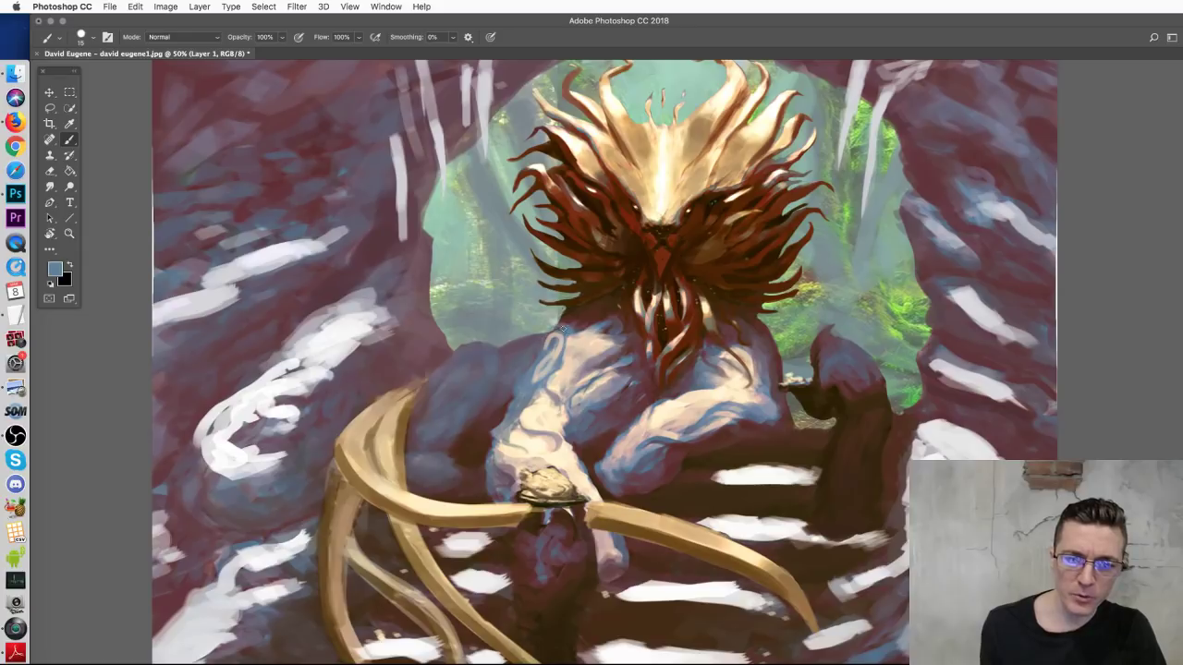
alt+click(575, 354)
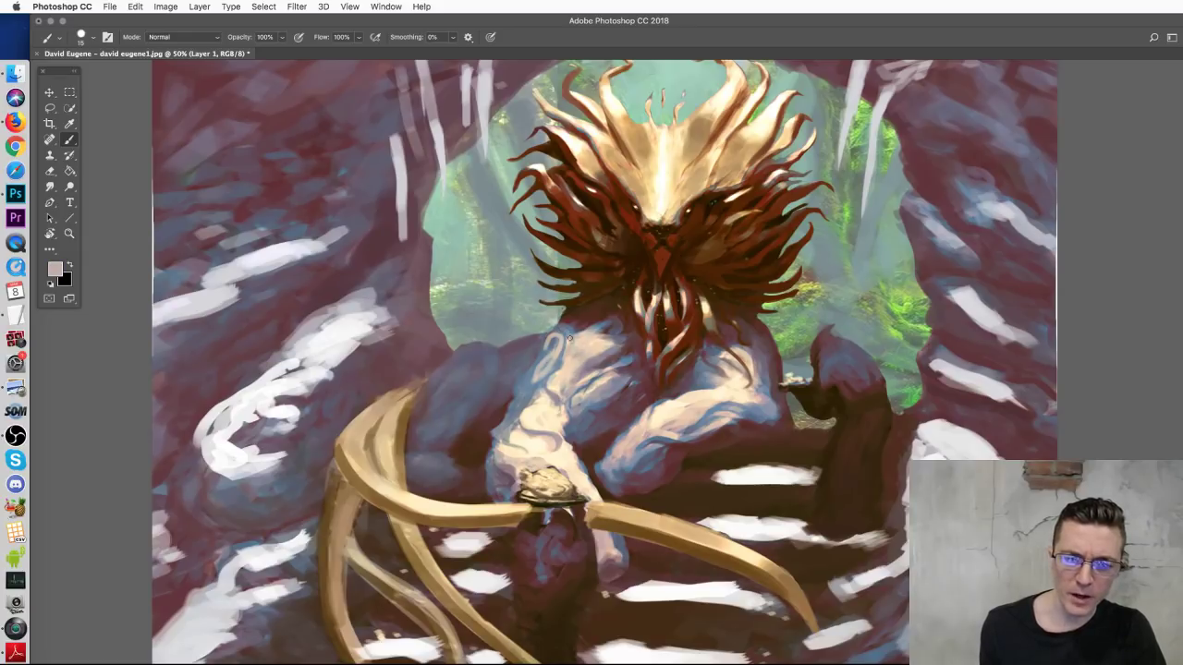
Step: Paint beige strokes down the chest and beige oval loops on both shoulders and forearm
alt+click(580, 345)
mouse_move(557, 326)
mouse_down()
mouse_move(560, 369)
mouse_move(505, 423)
mouse_up()
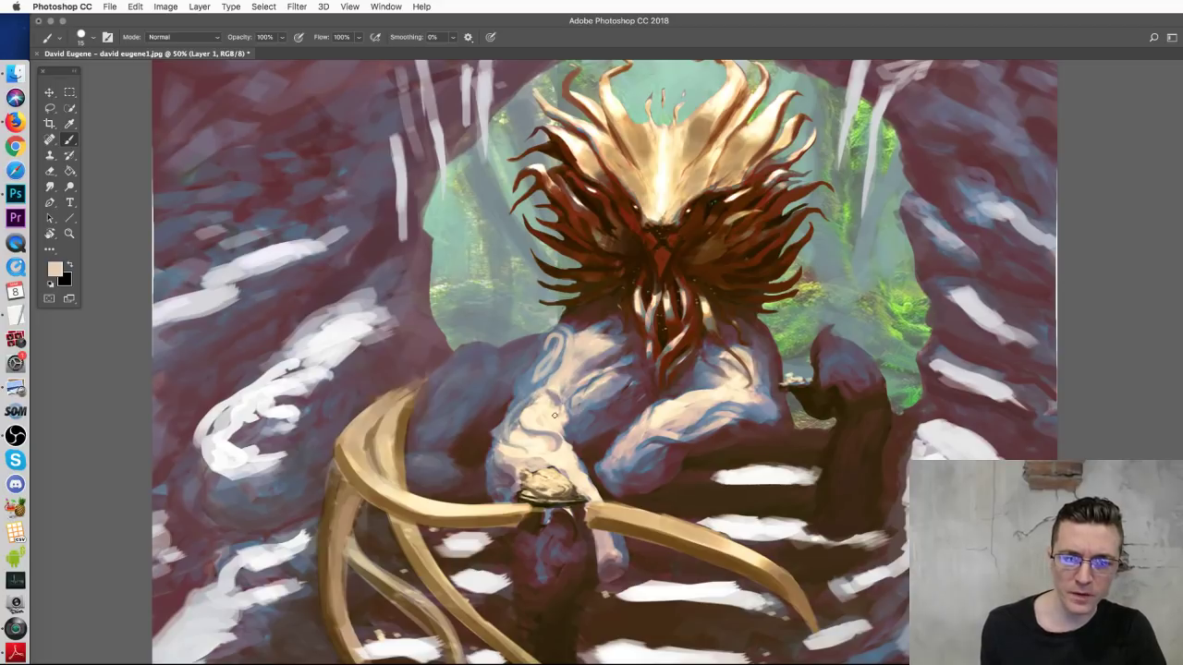
alt+click(519, 413)
mouse_move(505, 423)
mouse_down()
mouse_move(536, 443)
mouse_move(542, 427)
mouse_move(558, 427)
mouse_up()
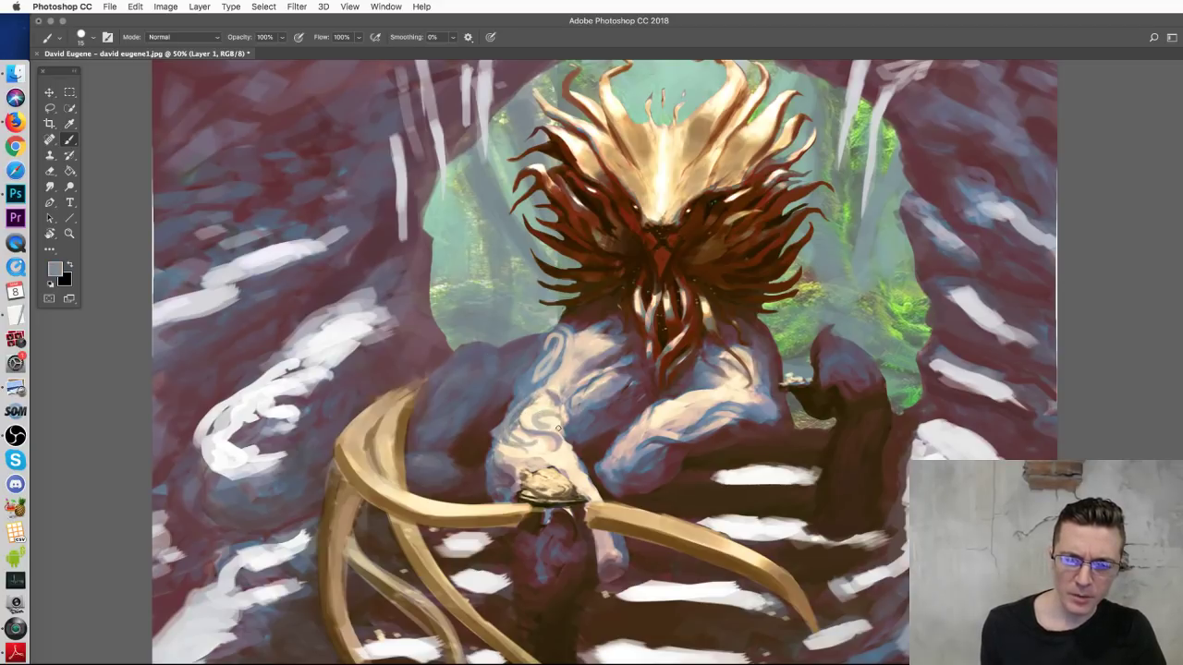
alt+click(543, 356)
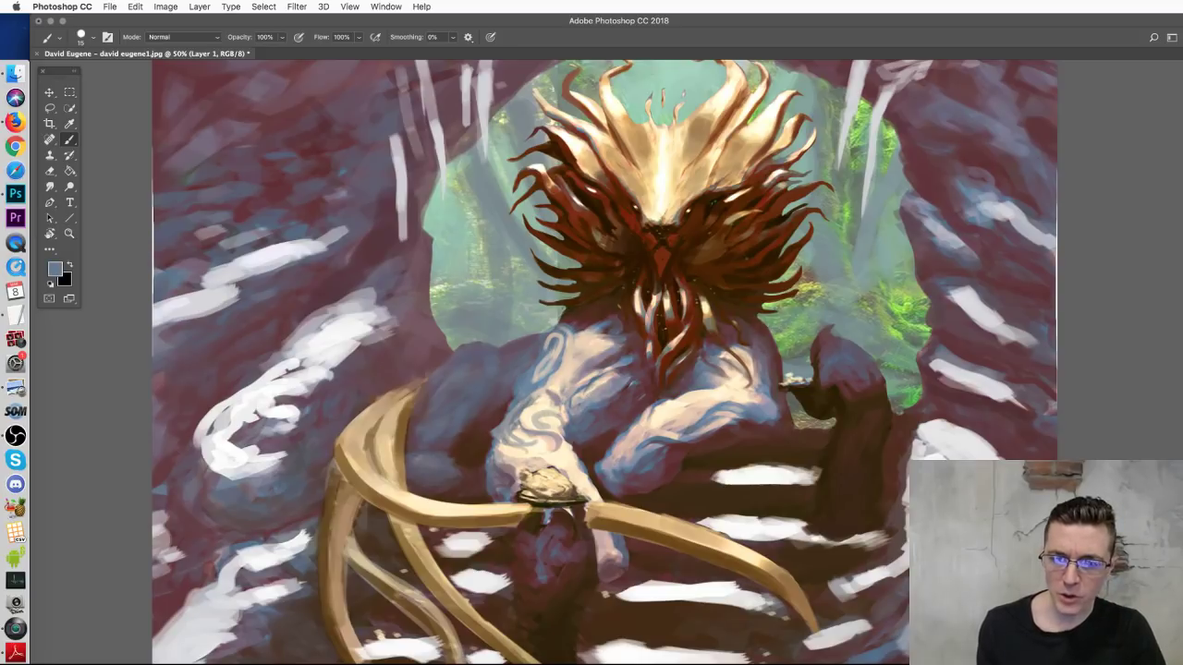
alt+click(753, 357)
mouse_move(779, 342)
mouse_down()
mouse_move(795, 397)
mouse_move(762, 350)
mouse_up()
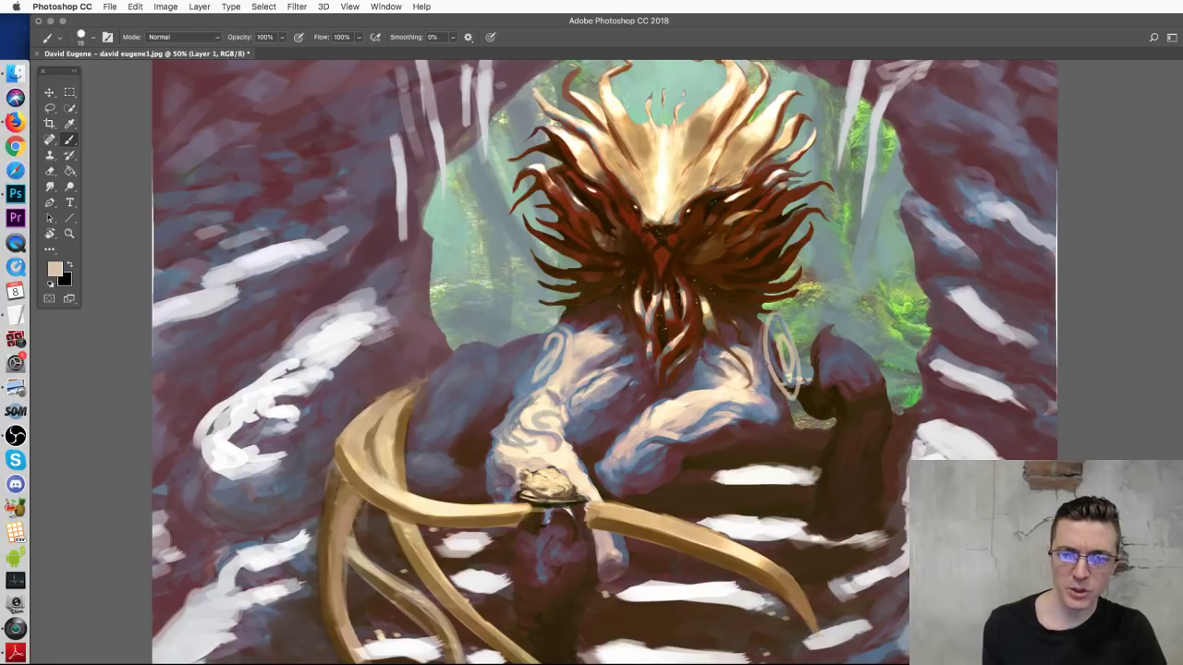
mouse_move(553, 335)
mouse_down()
mouse_move(529, 362)
mouse_move(536, 332)
mouse_up()
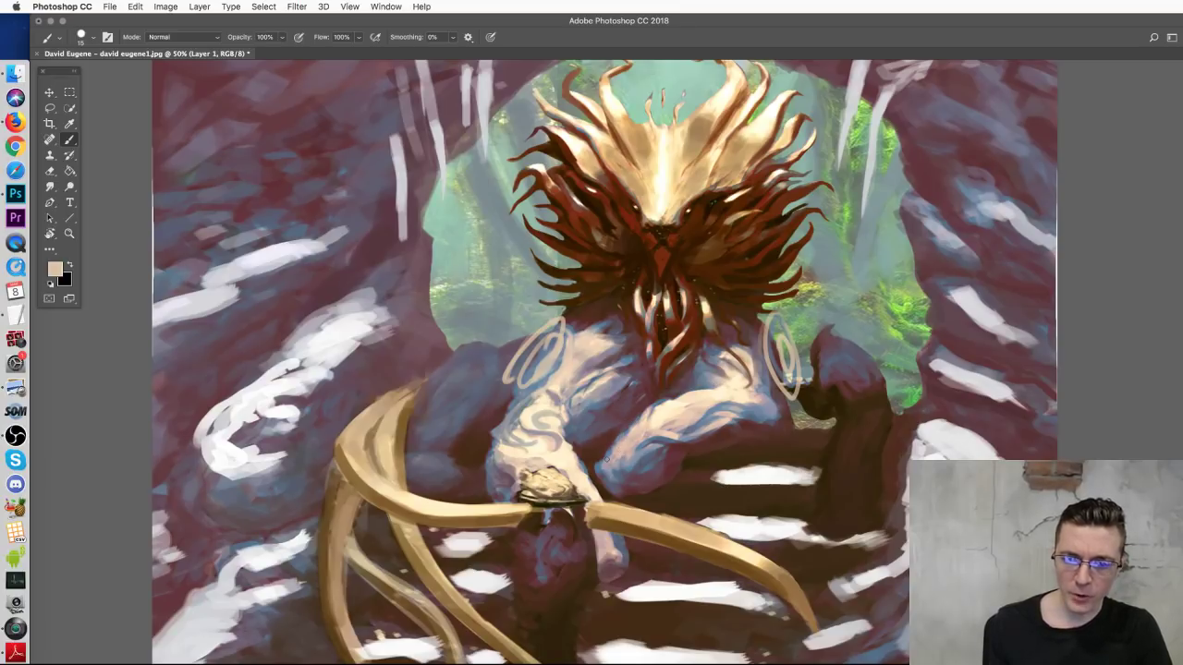
mouse_move(598, 467)
mouse_down()
mouse_move(622, 451)
mouse_move(608, 484)
mouse_move(641, 463)
mouse_move(618, 489)
mouse_move(677, 421)
mouse_move(658, 432)
mouse_move(690, 449)
mouse_up()
drag(644, 417, 676, 405)
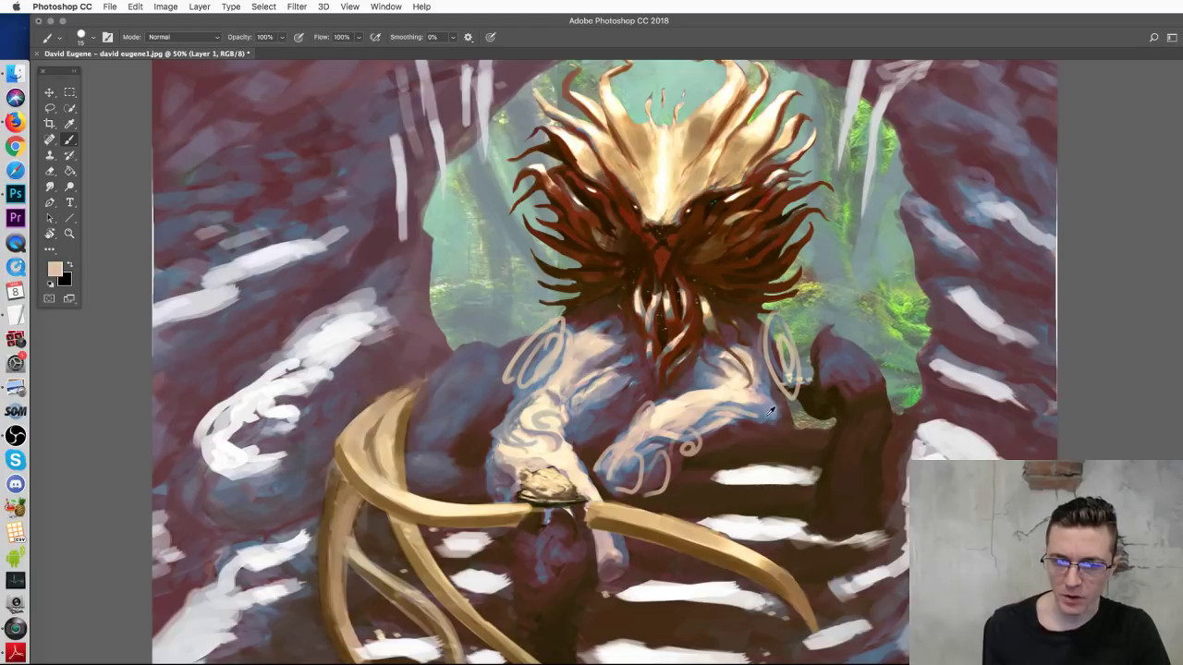
Step: Sketch blue and grey line work around the arms and both hands
alt+click(677, 411)
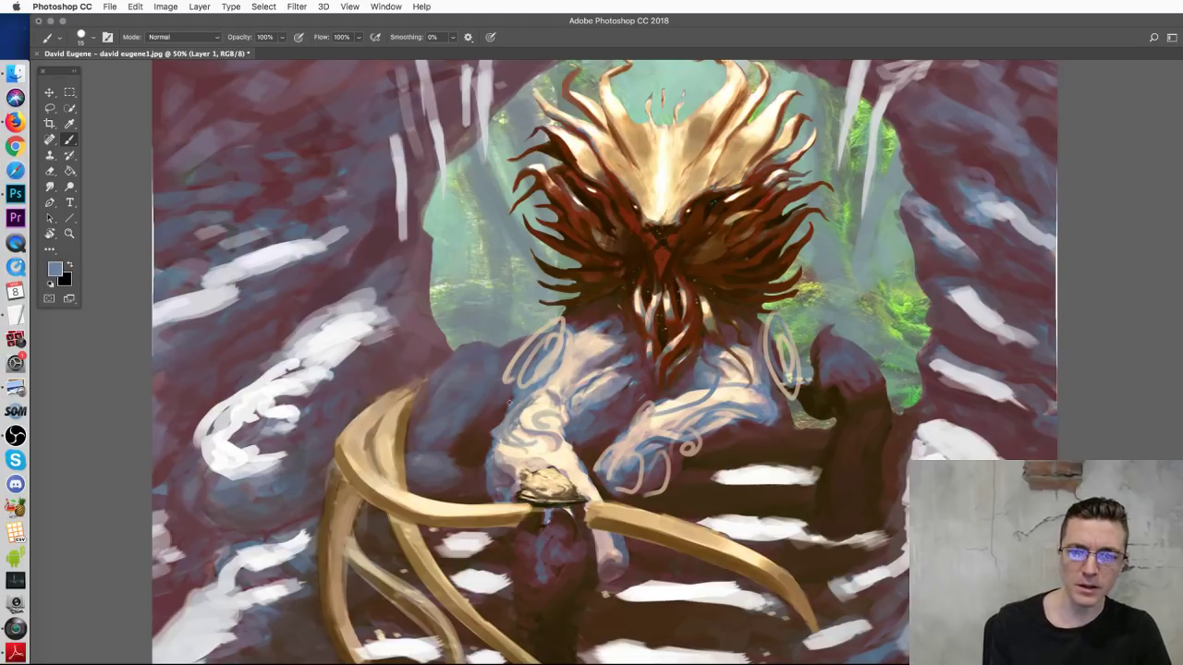
drag(581, 421, 562, 497)
mouse_move(545, 442)
mouse_down()
mouse_move(501, 473)
mouse_move(538, 505)
mouse_up()
drag(508, 425, 500, 456)
alt+click(505, 426)
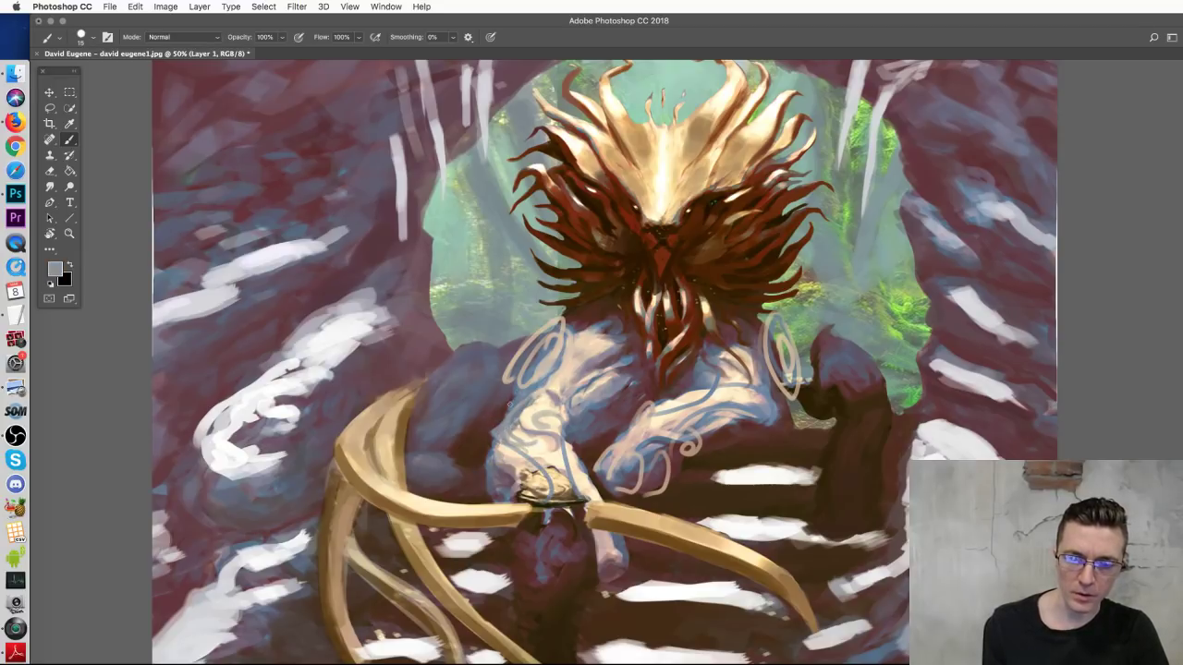
mouse_move(515, 396)
mouse_down()
mouse_move(469, 429)
mouse_move(489, 422)
mouse_move(467, 432)
mouse_move(467, 412)
mouse_move(460, 421)
mouse_move(486, 483)
mouse_move(490, 445)
mouse_move(468, 439)
mouse_move(482, 446)
mouse_move(469, 435)
mouse_move(482, 435)
mouse_move(483, 416)
mouse_move(469, 416)
mouse_move(509, 480)
mouse_up()
alt+click(776, 412)
mouse_move(811, 403)
mouse_down()
mouse_move(813, 418)
mouse_move(719, 435)
mouse_up()
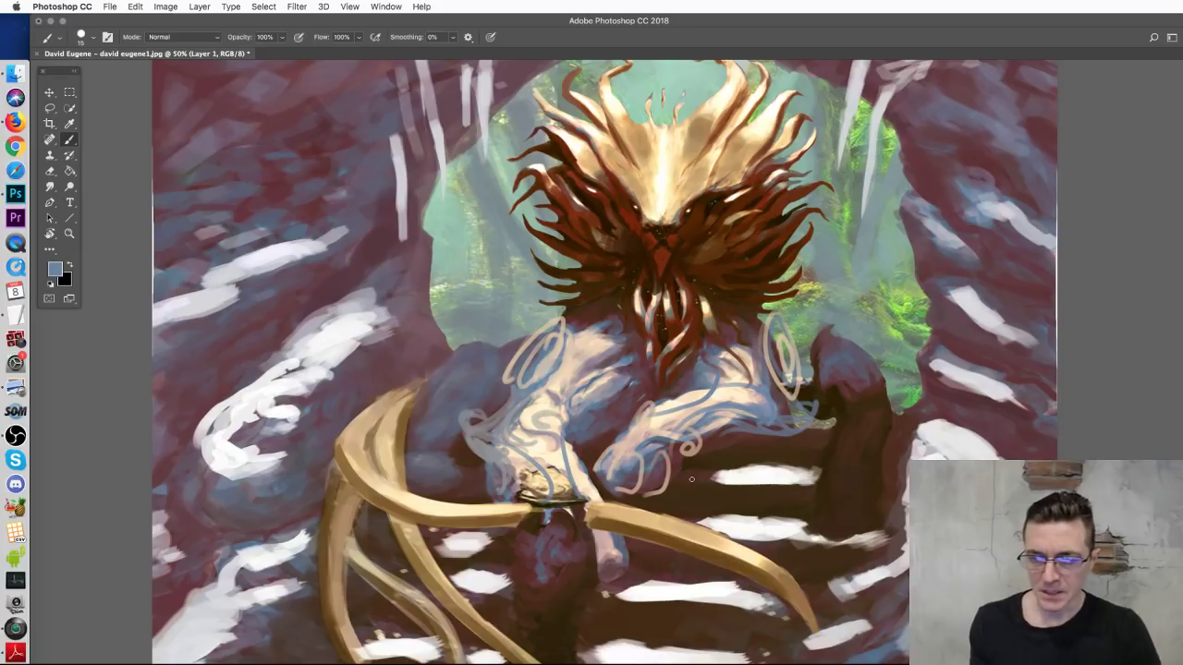
key(super+minus)
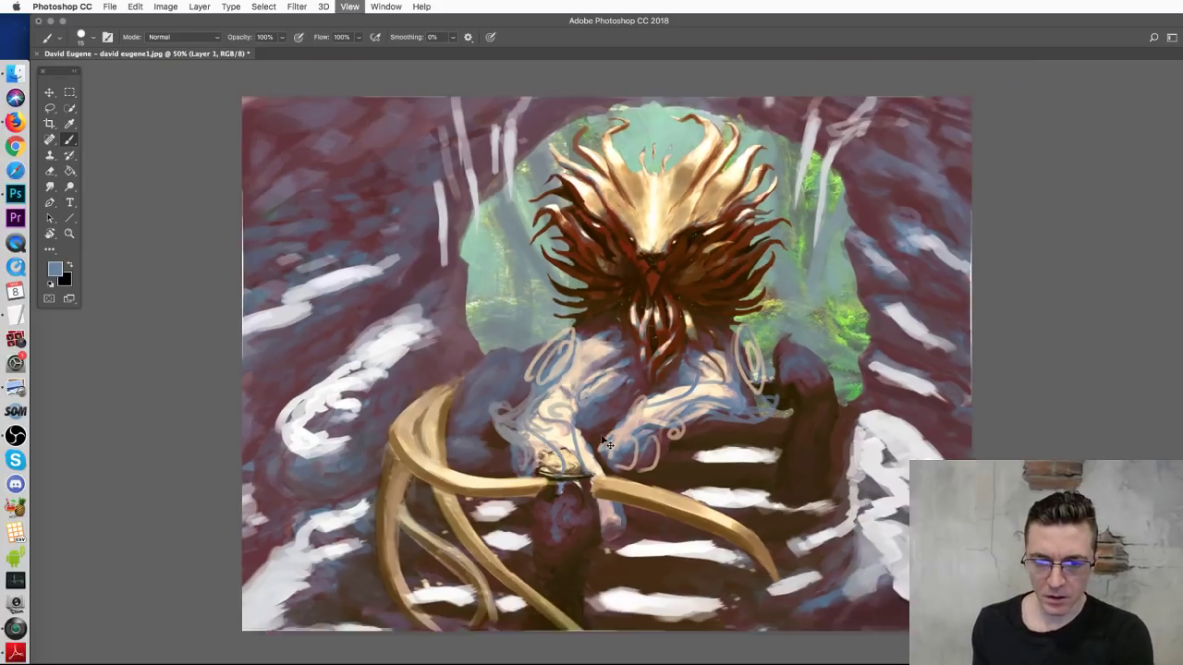
key(super+plus)
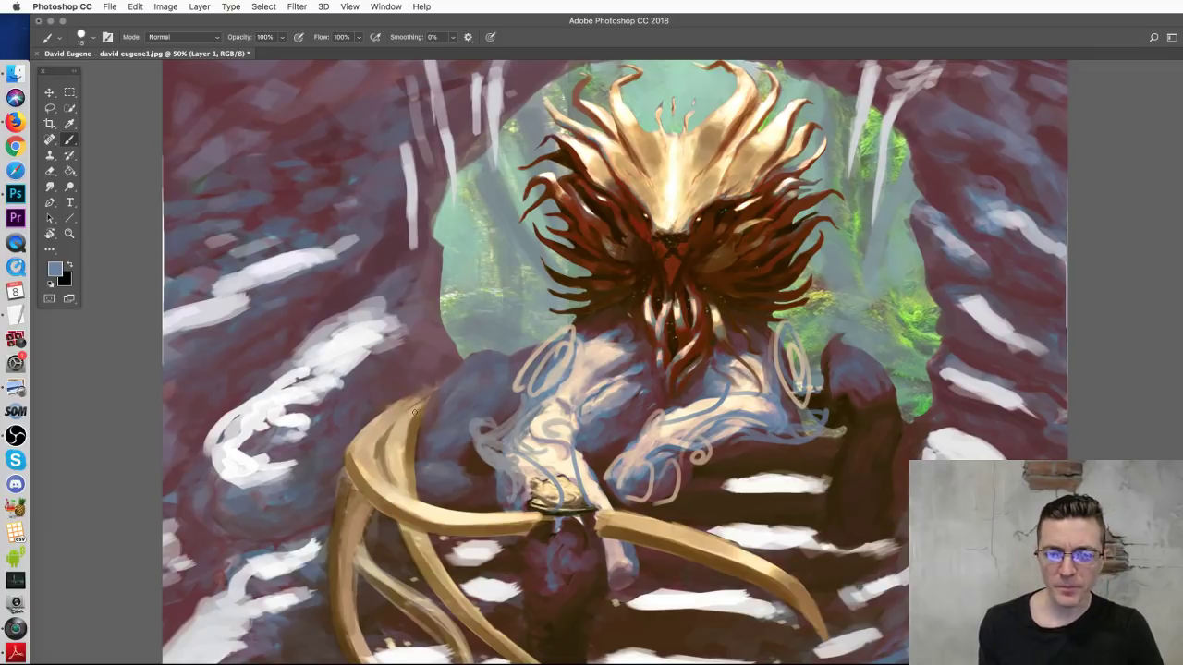
mouse_move(411, 399)
mouse_down()
mouse_move(356, 529)
mouse_move(858, 639)
mouse_up()
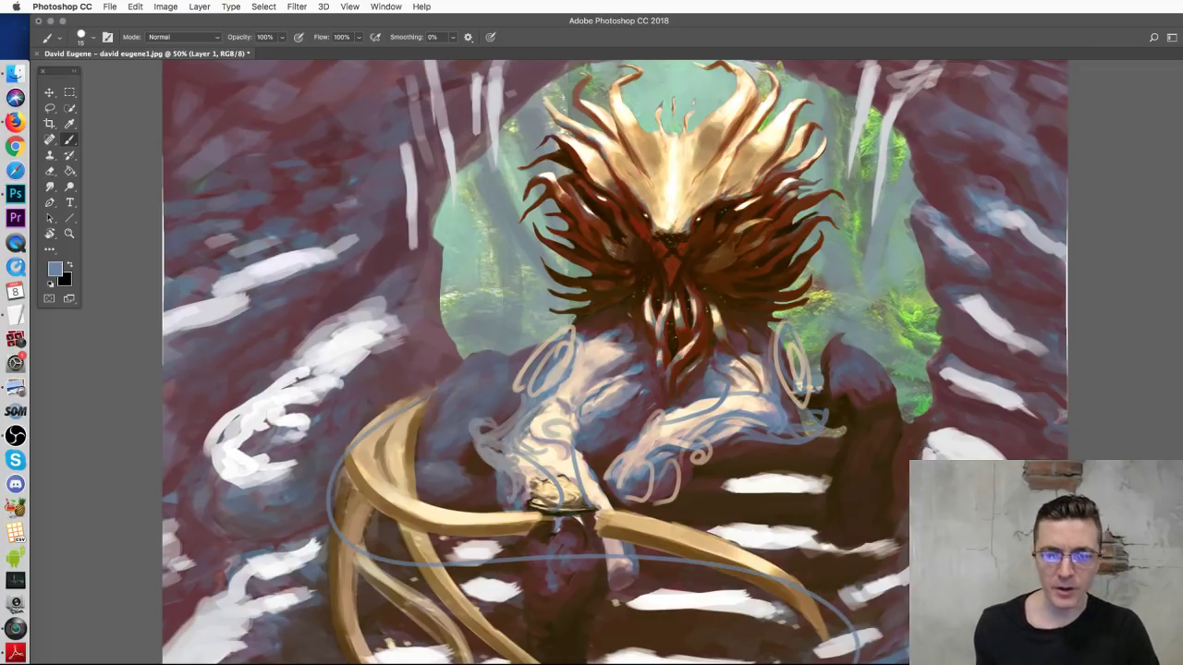
key(super+z)
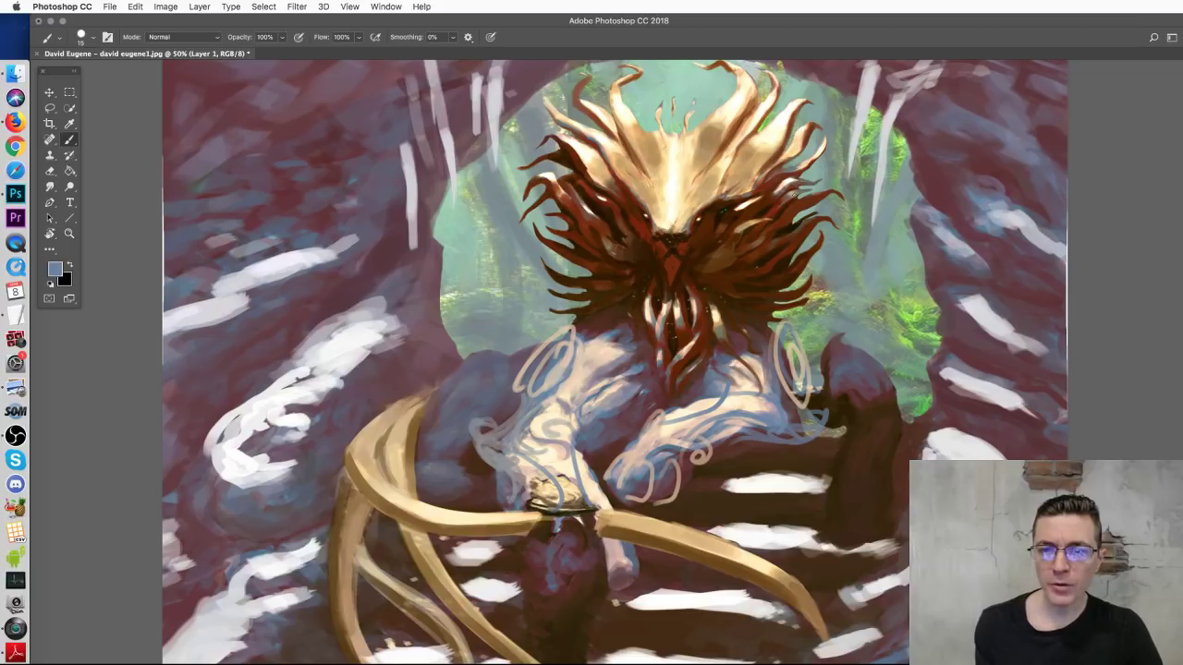
Step: Sample the golden horn's brown and enlarge the brush to 55 px, undoing first test strokes
alt+click(456, 533)
right_click(462, 529)
drag(545, 492, 554, 491)
click(360, 435)
mouse_move(361, 499)
mouse_down()
mouse_move(433, 528)
mouse_move(547, 534)
mouse_up()
drag(594, 571, 832, 633)
key(super+z)
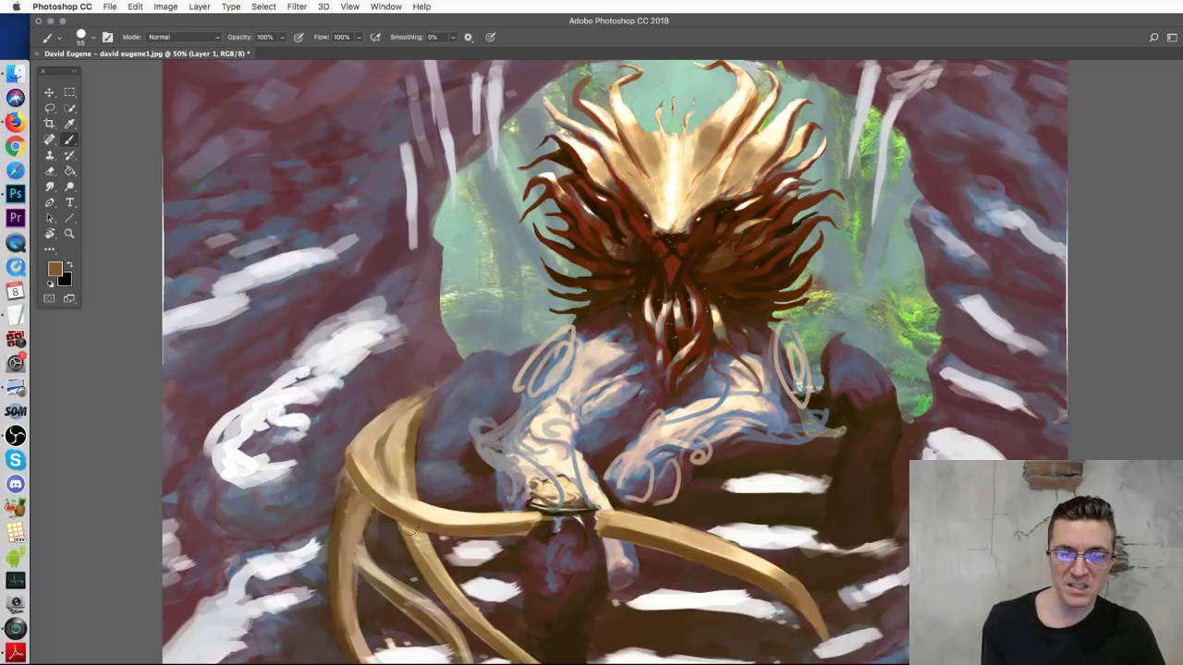
Step: Paint golden strokes along and below the lower horn, undo two stray ones, and zoom out
drag(445, 490, 726, 605)
mouse_move(637, 580)
mouse_down()
mouse_move(685, 619)
mouse_move(703, 658)
mouse_up()
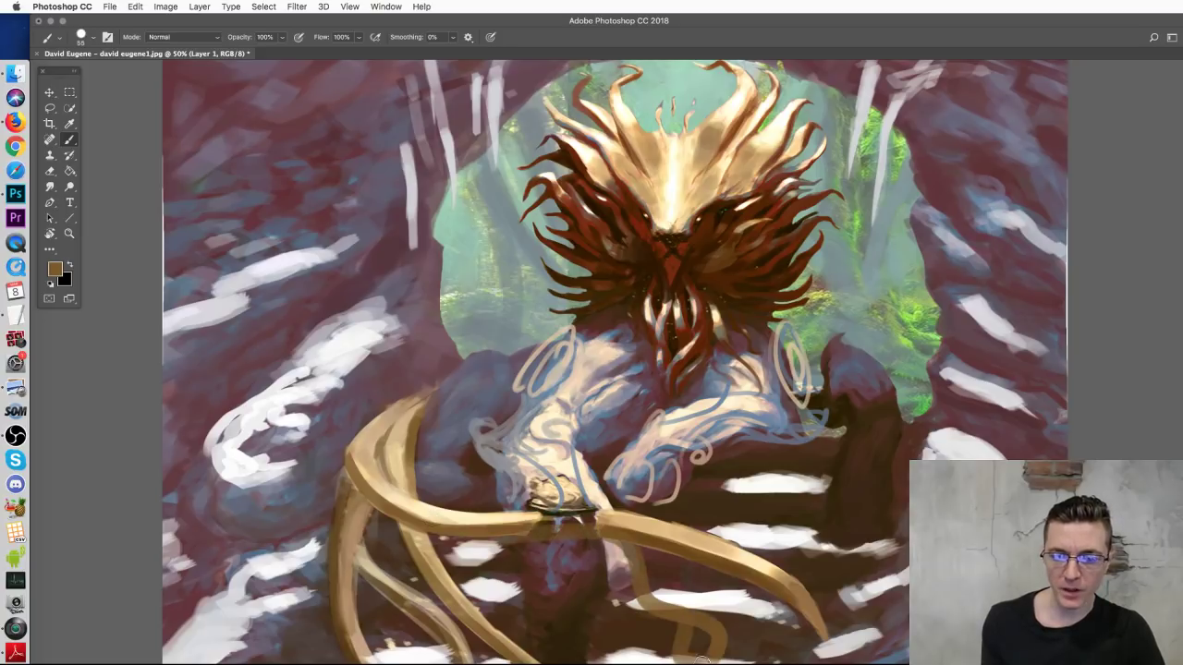
drag(701, 549, 889, 601)
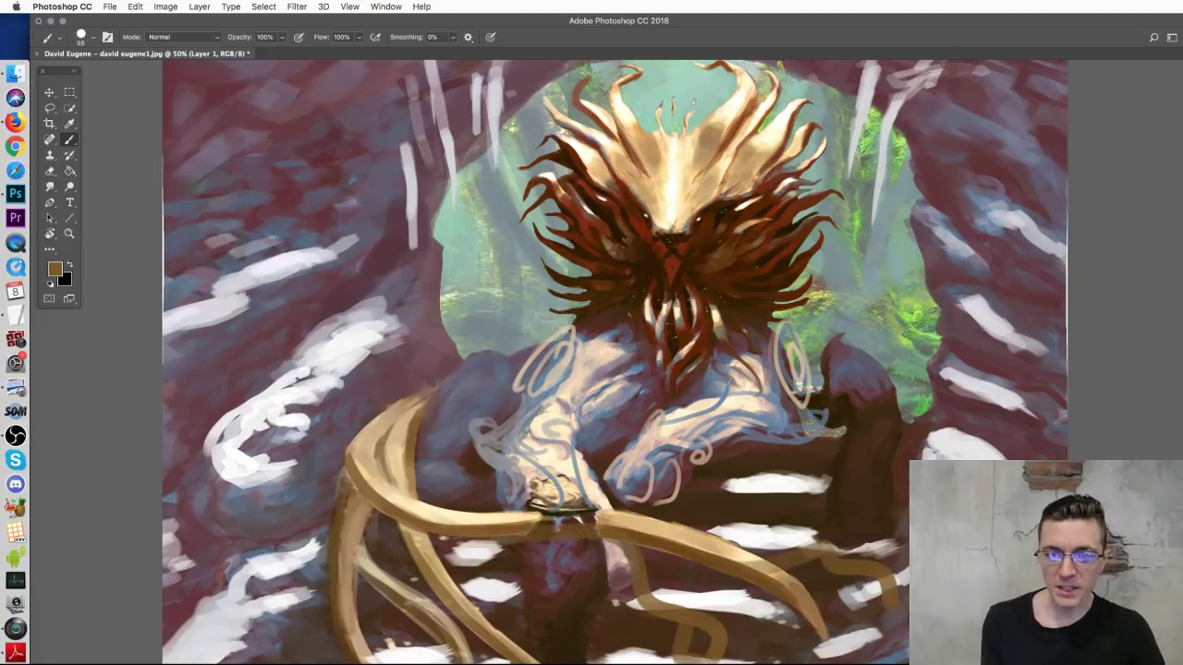
key(cmd+z)
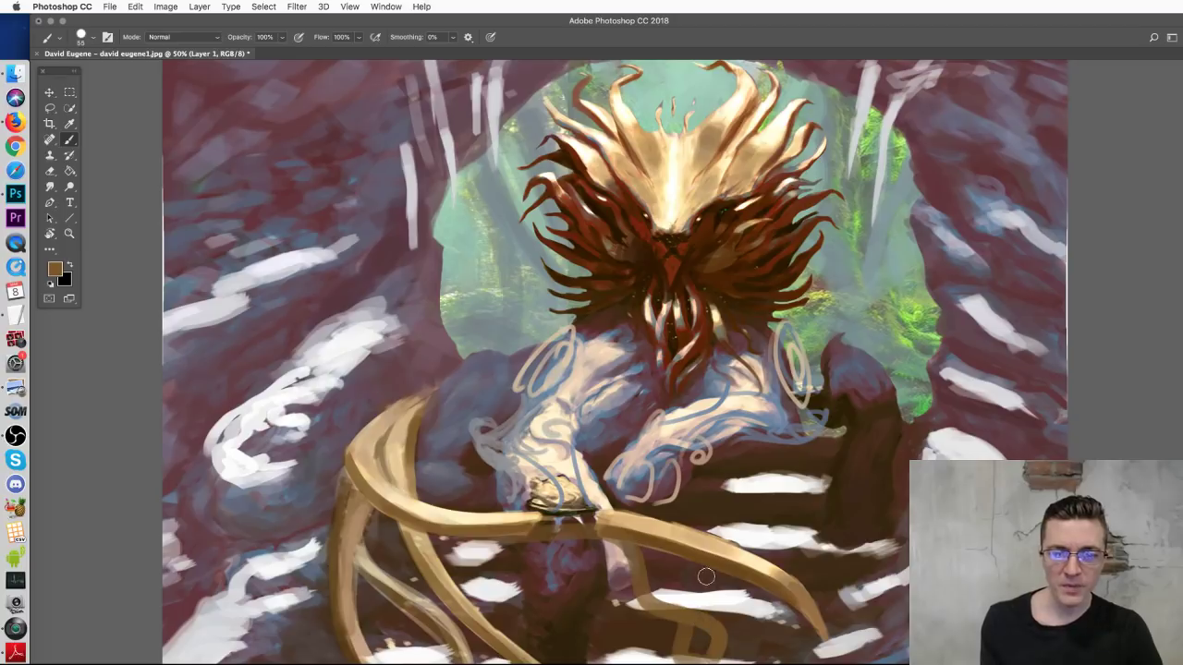
drag(886, 353, 891, 448)
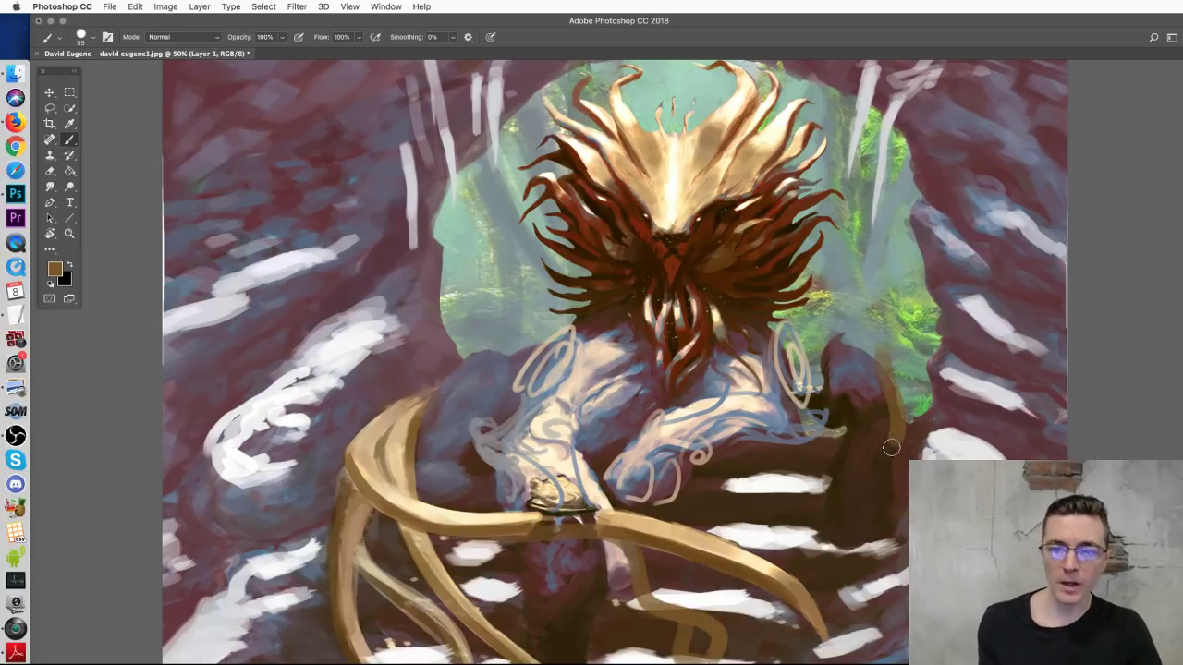
key(cmd+z)
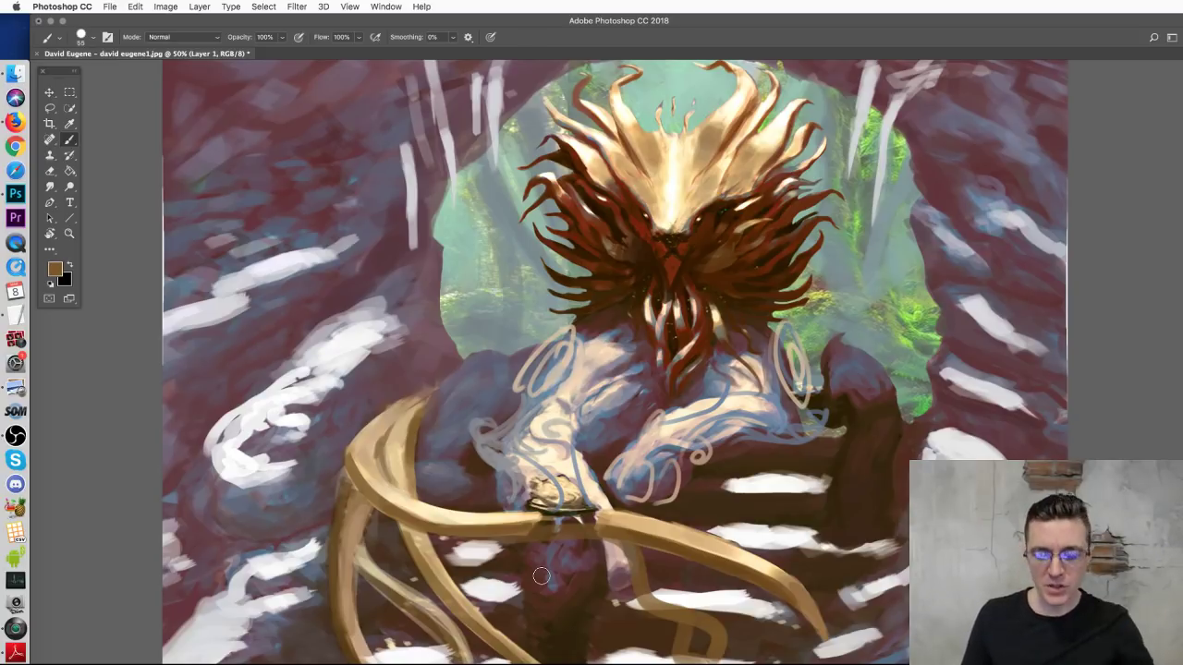
key(cmd+minus)
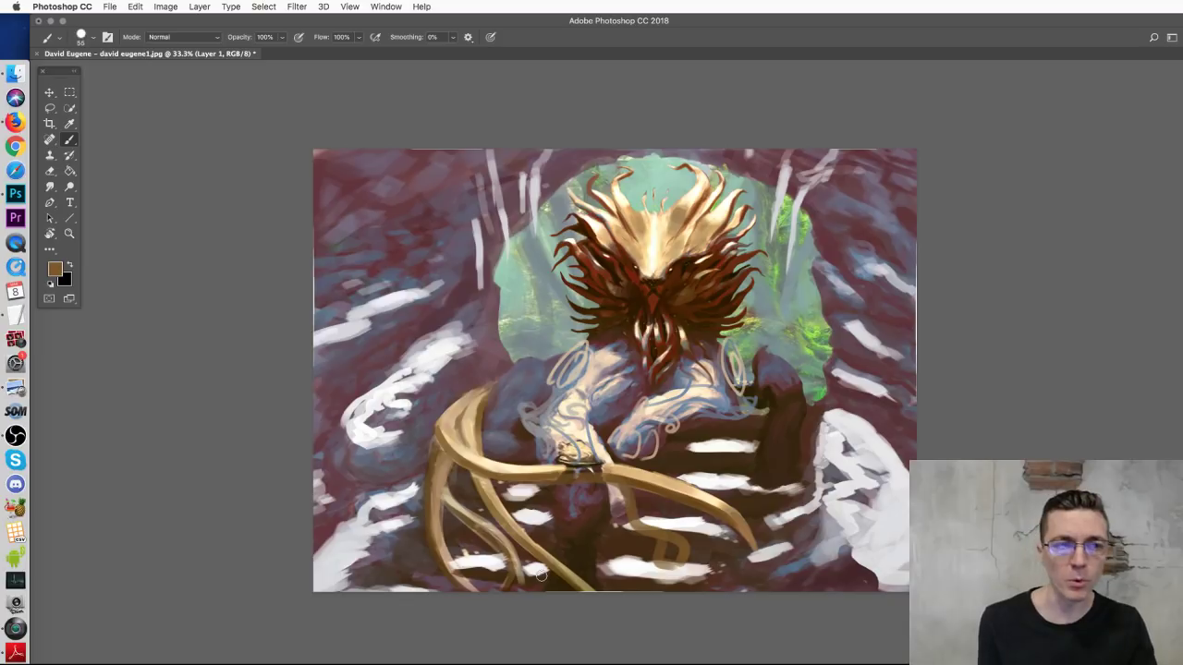
Step: Sample cream from the head, add a new layer, and set a Hard Round brush to 49 px
alt+click(649, 243)
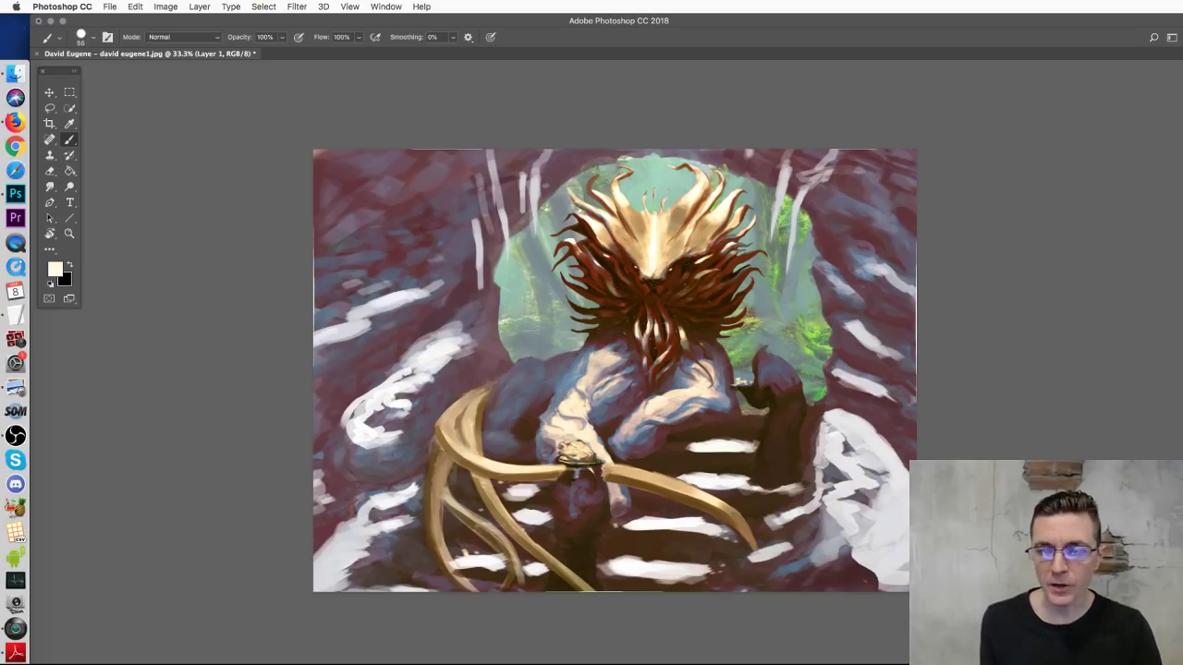
key(super+alt+shift+n)
right_click(744, 405)
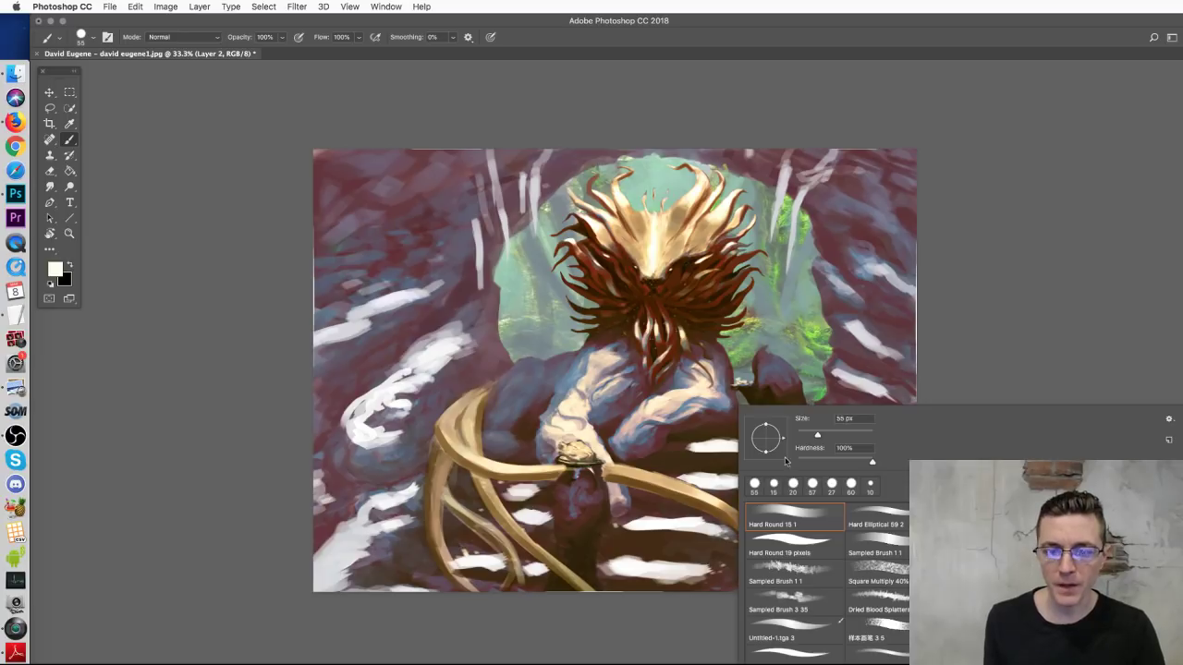
click(820, 541)
drag(803, 435, 815, 435)
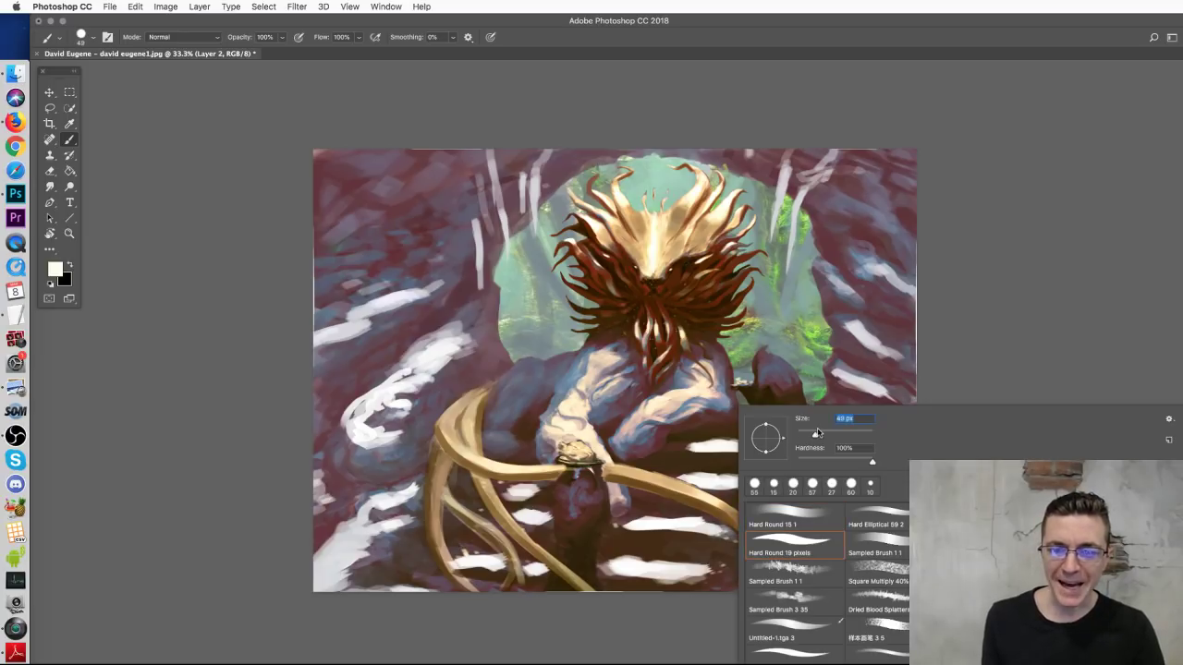
key(Return)
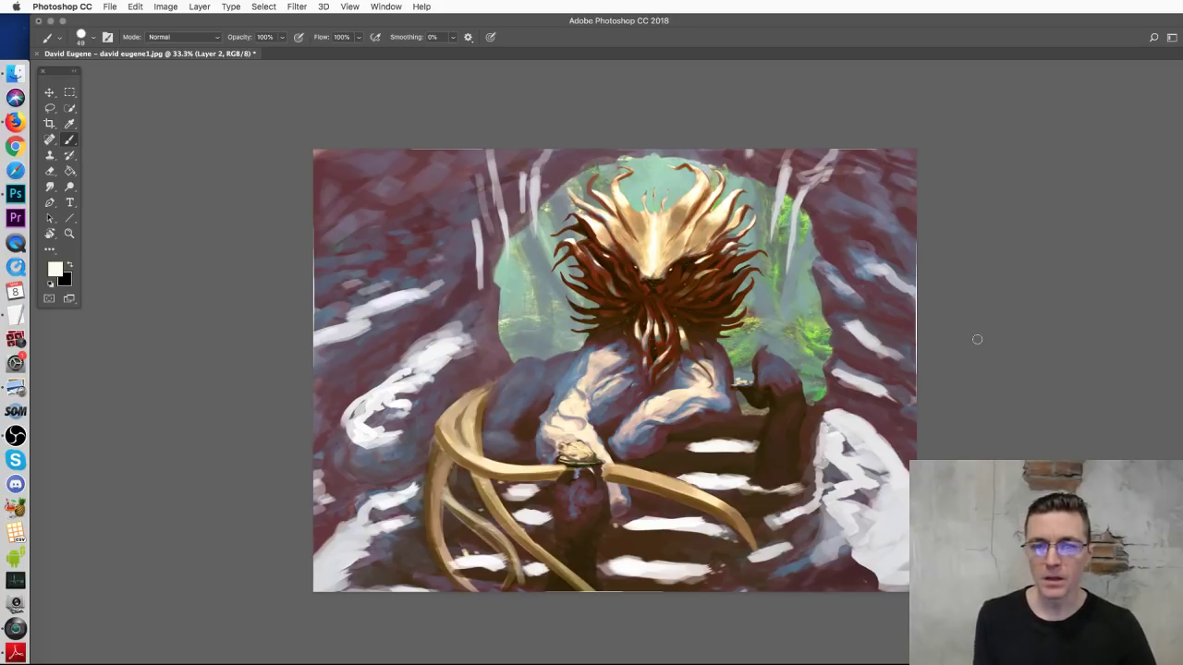
mouse_move(667, 220)
mouse_down()
mouse_move(454, 405)
mouse_move(674, 417)
mouse_move(653, 218)
mouse_move(607, 230)
mouse_up()
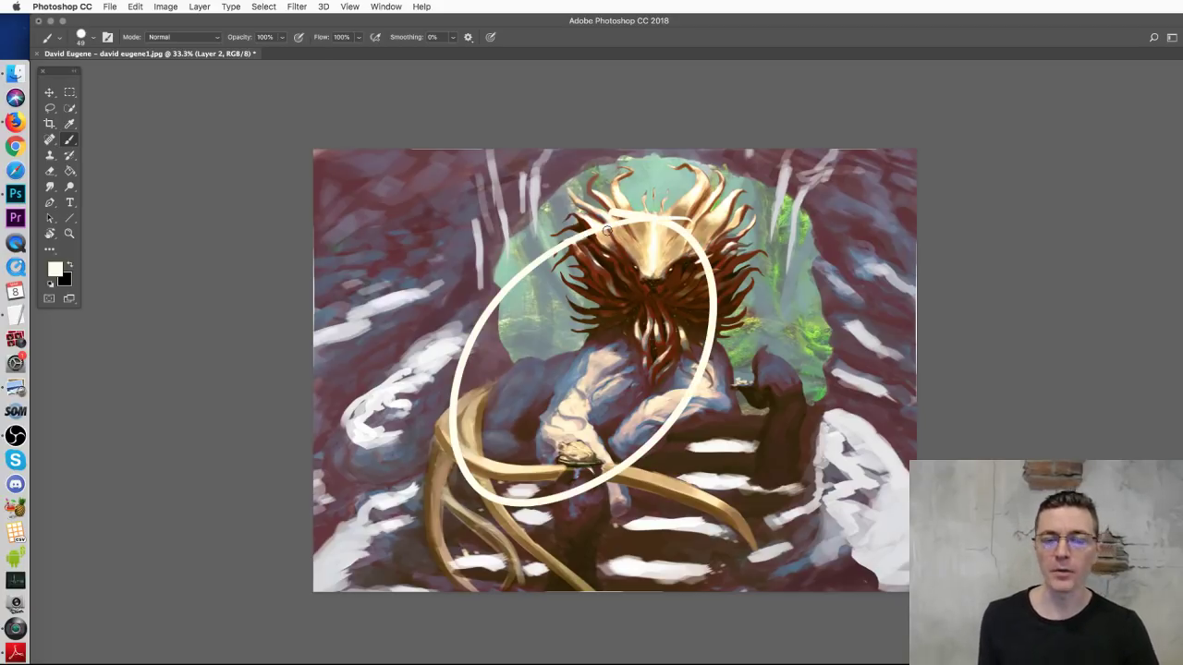
key(ctrl+z)
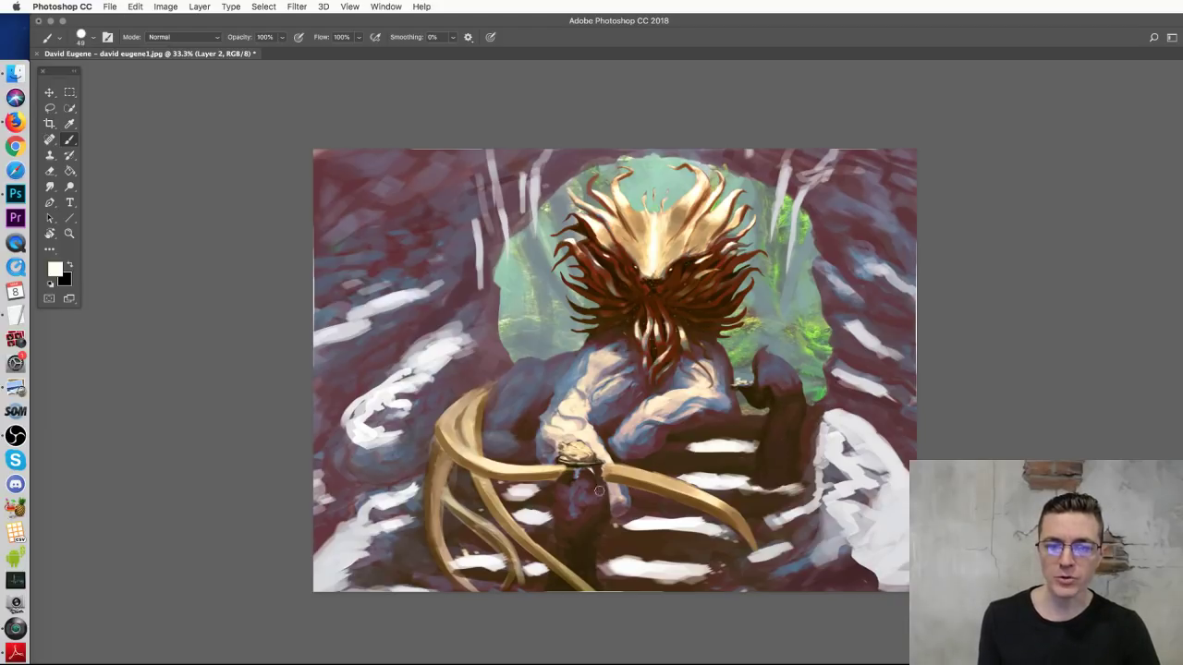
mouse_move(577, 555)
mouse_down()
mouse_move(571, 489)
mouse_move(640, 484)
mouse_move(613, 439)
mouse_move(653, 433)
mouse_up()
key(super+z)
key(super+z)
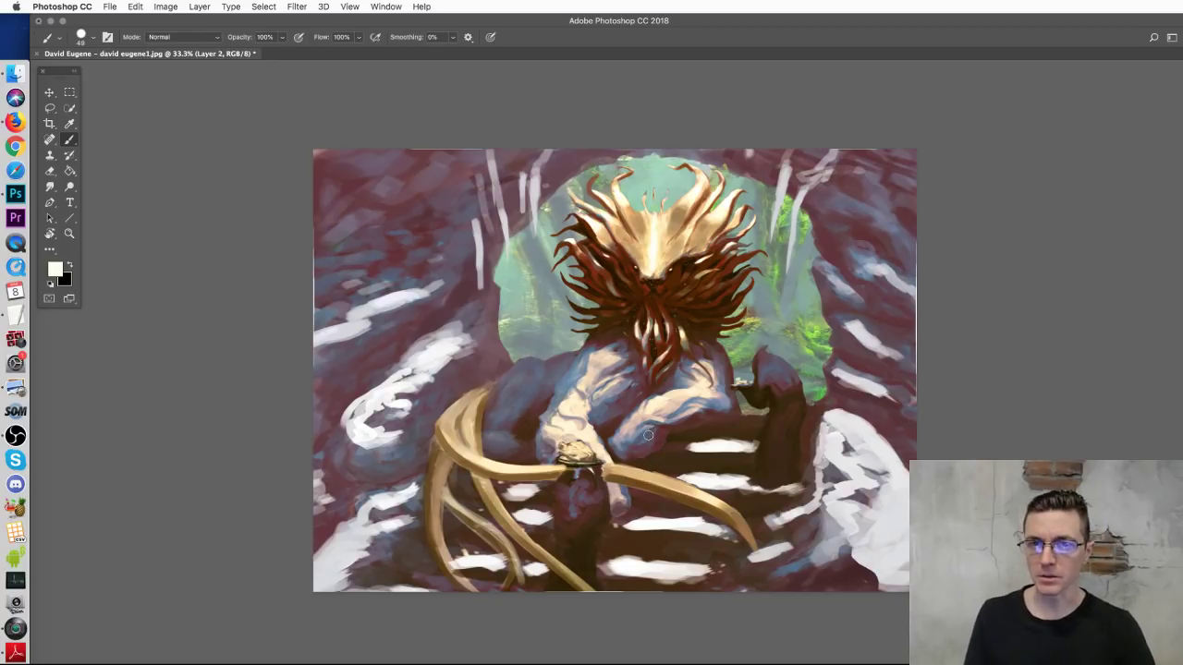
Step: Sample bluish grey from the dark right hand and paint over its top, discarding trial strokes
drag(634, 359, 669, 399)
key(super+z)
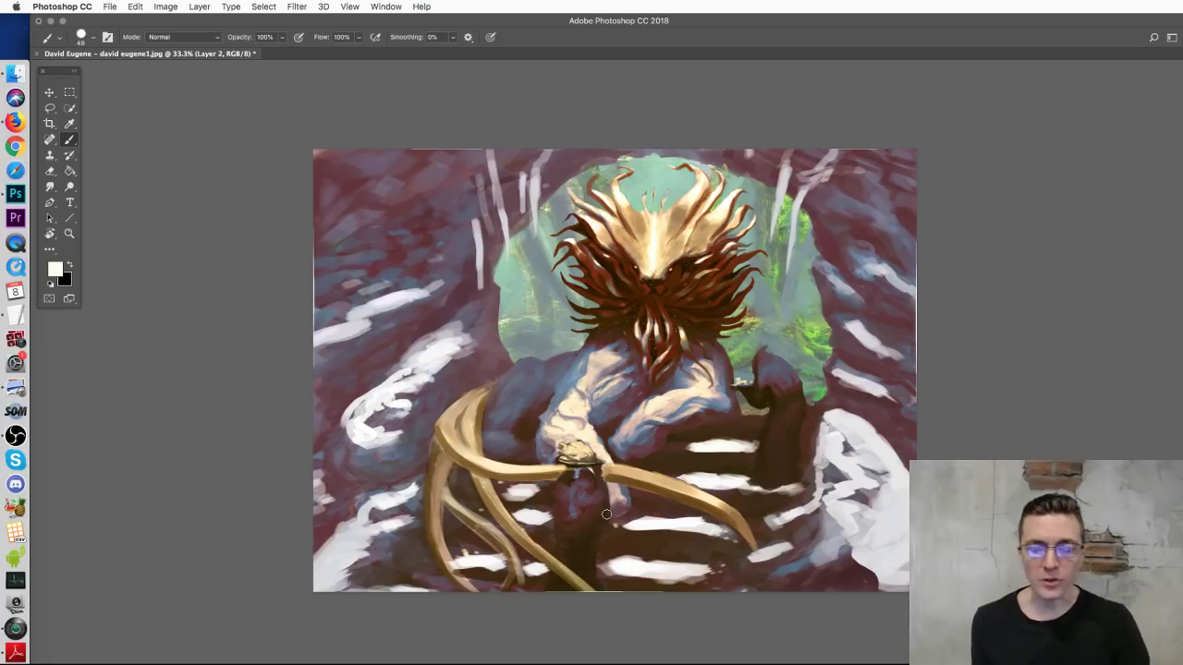
mouse_move(593, 471)
mouse_down()
mouse_move(590, 498)
mouse_move(601, 473)
mouse_up()
key(super+z)
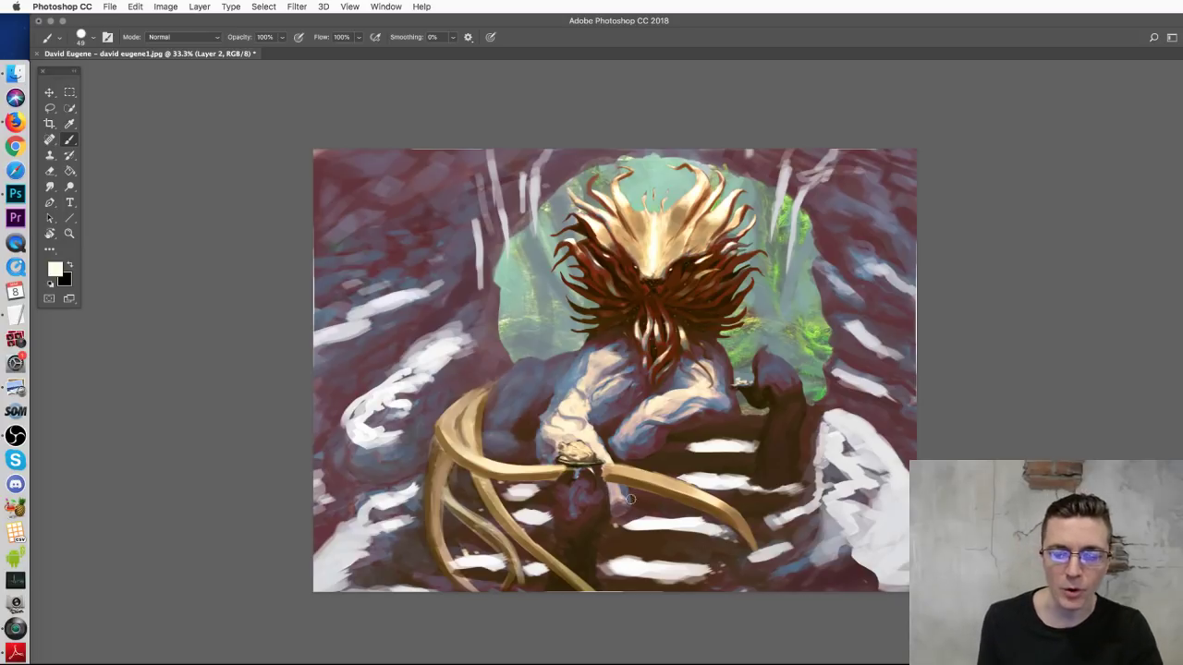
alt+click(777, 367)
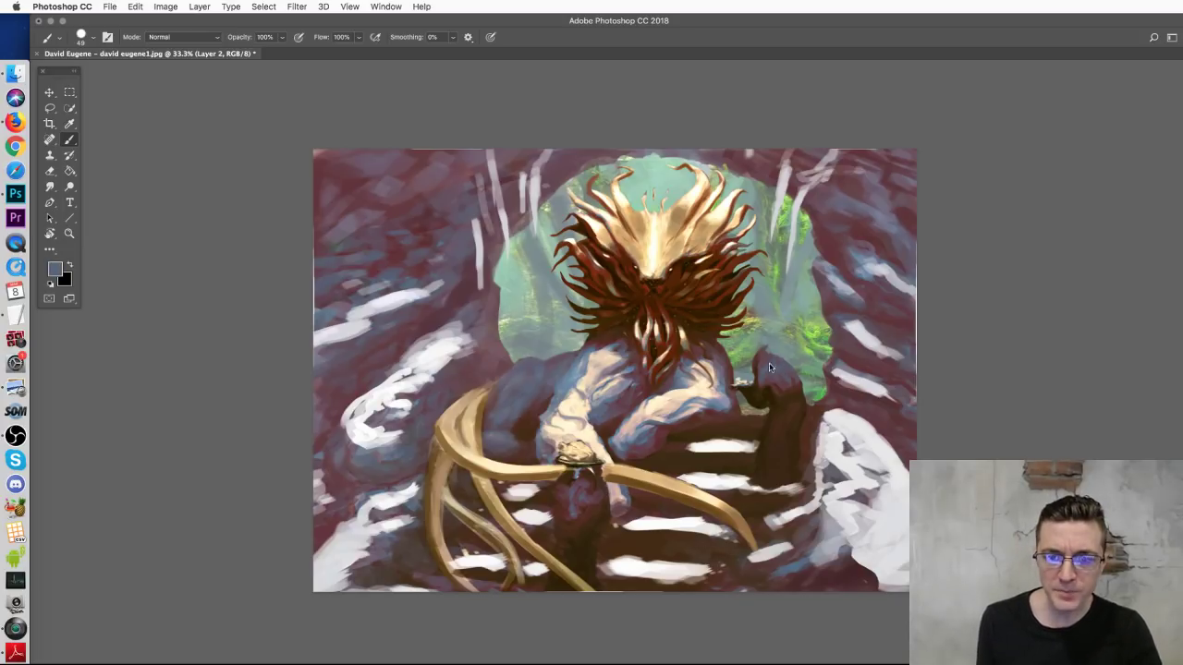
mouse_move(766, 373)
mouse_down()
mouse_move(801, 395)
mouse_move(803, 368)
mouse_move(799, 399)
mouse_up()
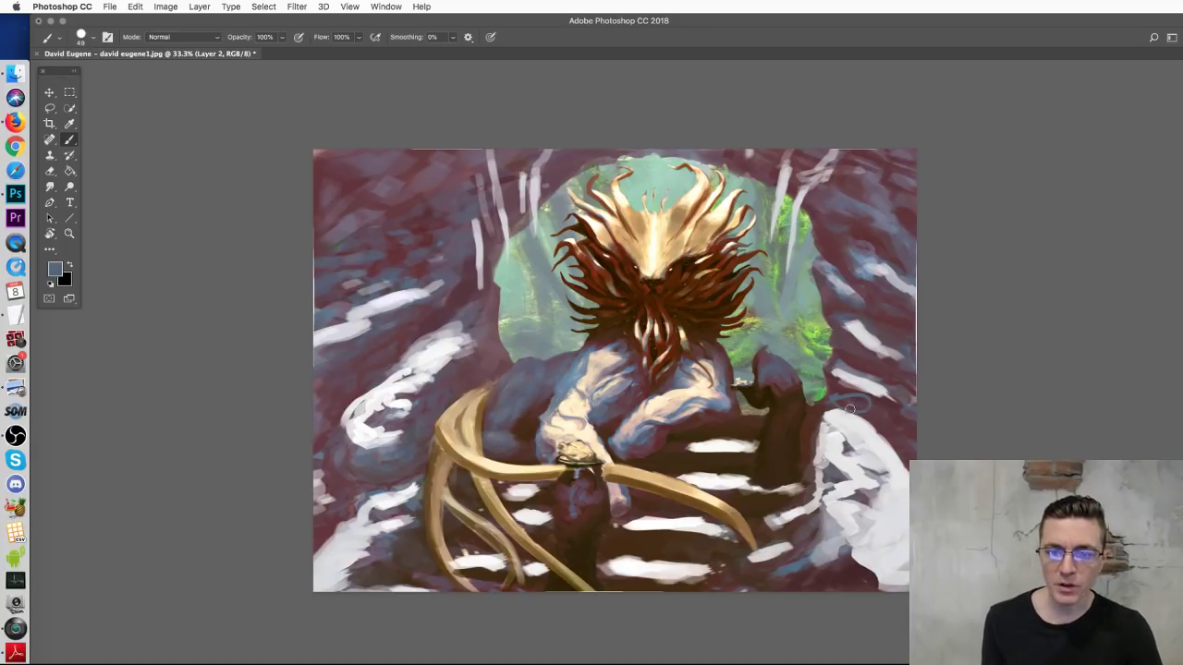
Step: Sample cream from the hair and paint oval wind rings on the figure's right side
alt+click(682, 198)
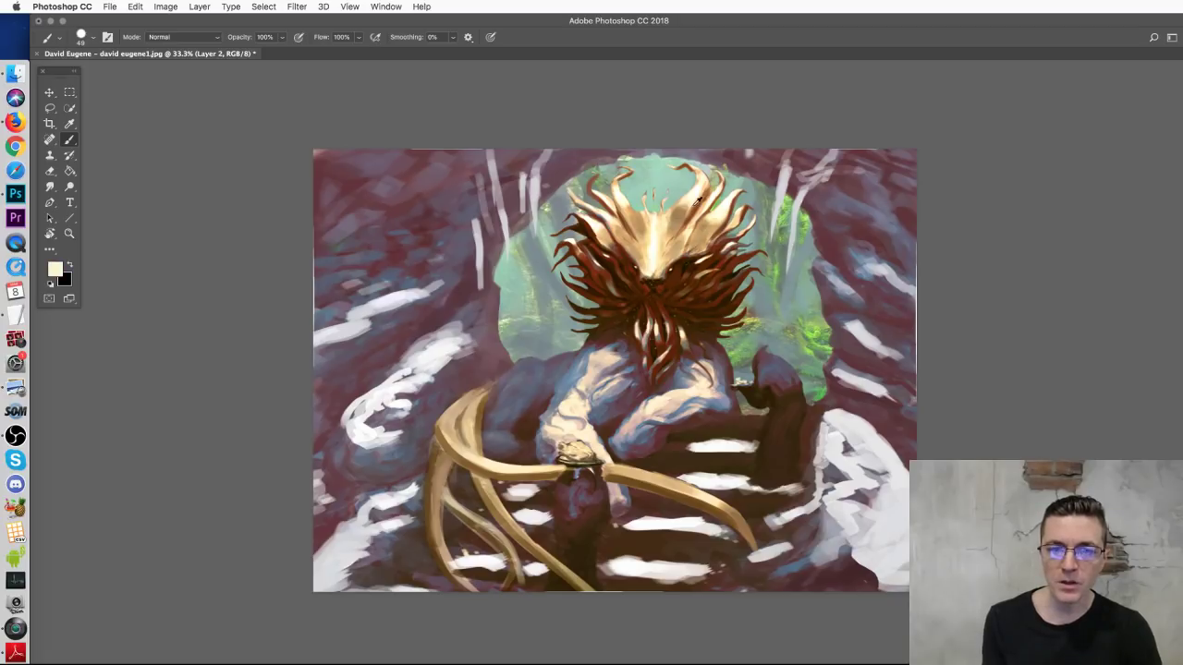
mouse_move(836, 393)
mouse_down()
mouse_move(864, 392)
mouse_move(821, 395)
mouse_move(855, 389)
mouse_up()
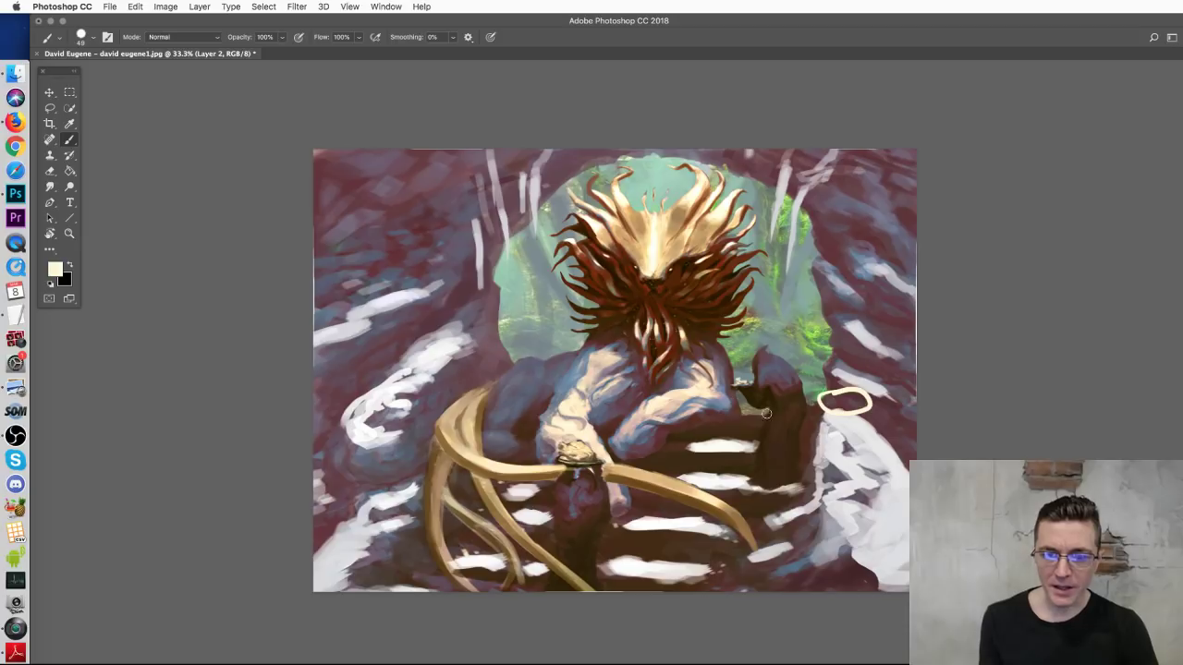
key(super+z)
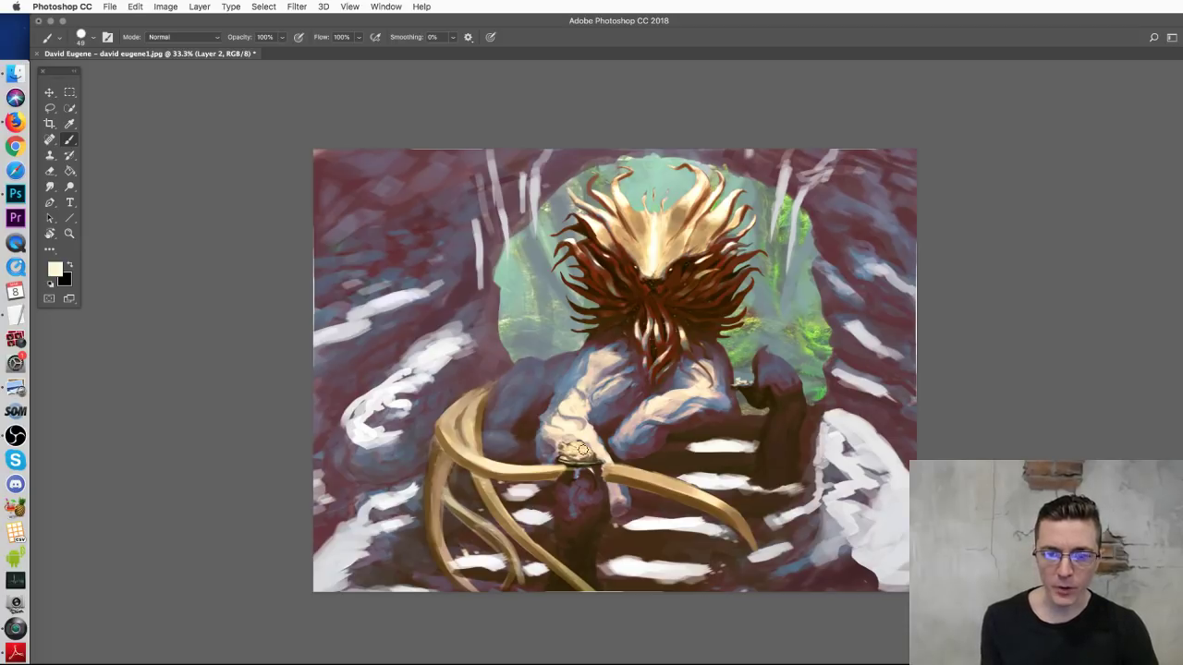
drag(836, 396, 856, 405)
mouse_move(843, 356)
mouse_down()
mouse_move(828, 362)
mouse_move(855, 364)
mouse_up()
drag(887, 320, 869, 331)
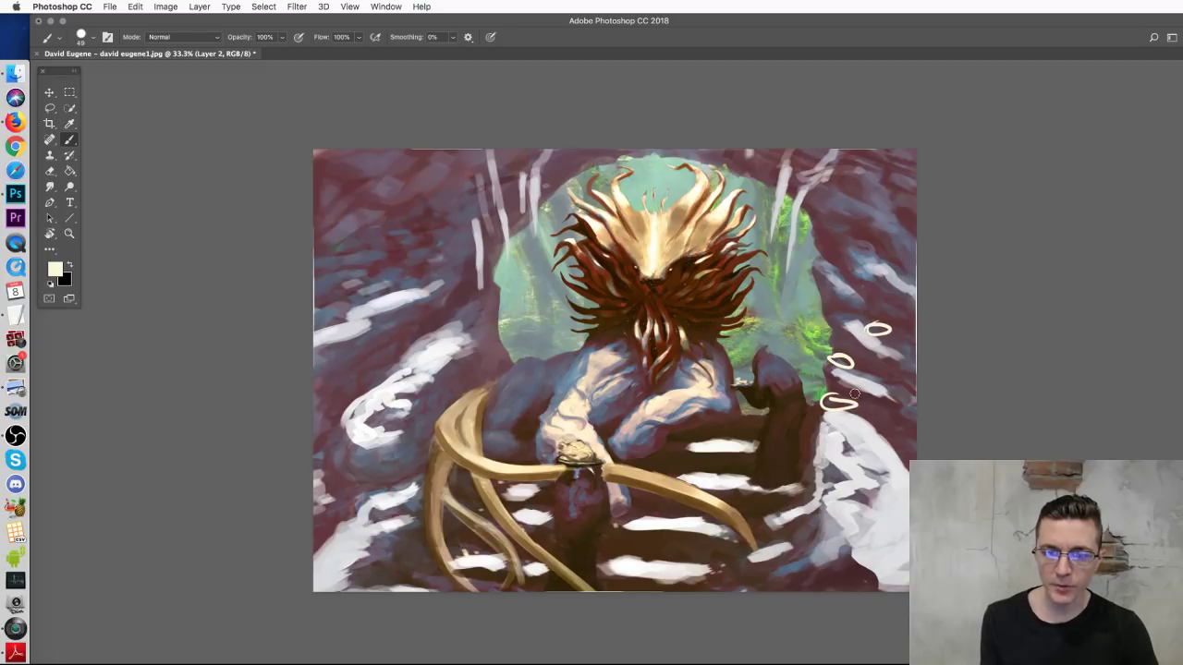
mouse_move(814, 430)
mouse_down()
mouse_move(833, 434)
mouse_move(808, 436)
mouse_up()
mouse_move(849, 416)
mouse_down()
mouse_move(832, 422)
mouse_move(852, 417)
mouse_up()
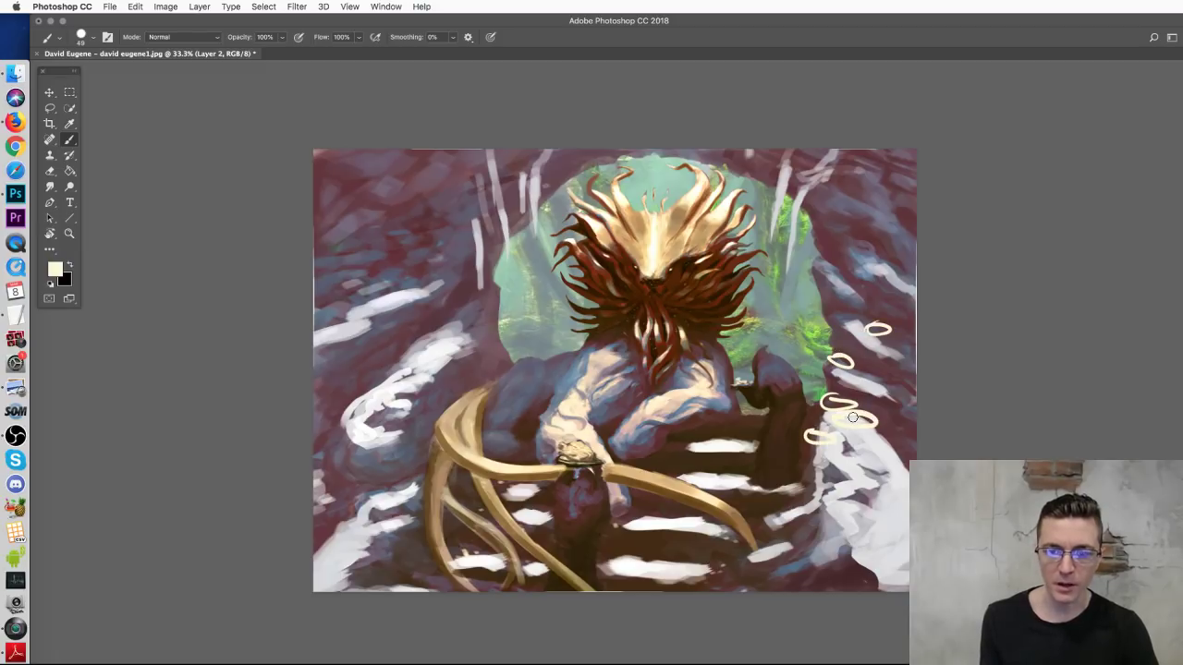
Step: Add cream oval wind marks on the left side, undoing two pale trial strokes
mouse_move(457, 328)
mouse_down()
mouse_move(439, 326)
mouse_move(444, 310)
mouse_move(473, 307)
mouse_up()
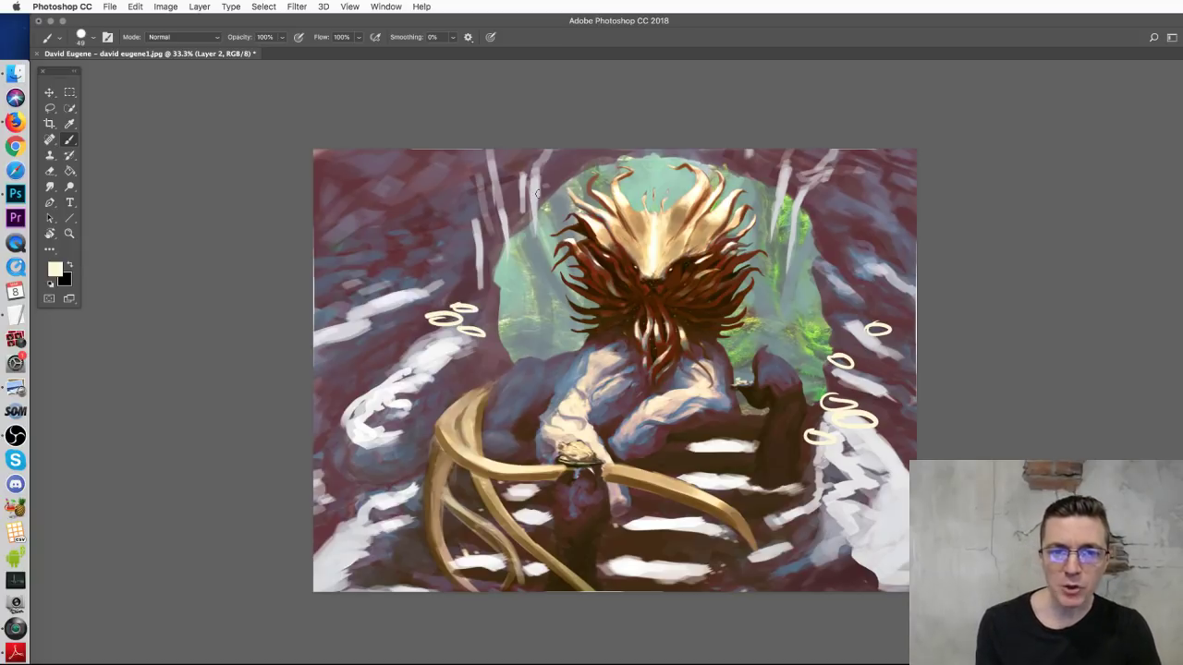
drag(487, 163, 498, 235)
key(ctrl+z)
drag(784, 166, 777, 226)
key(ctrl+z)
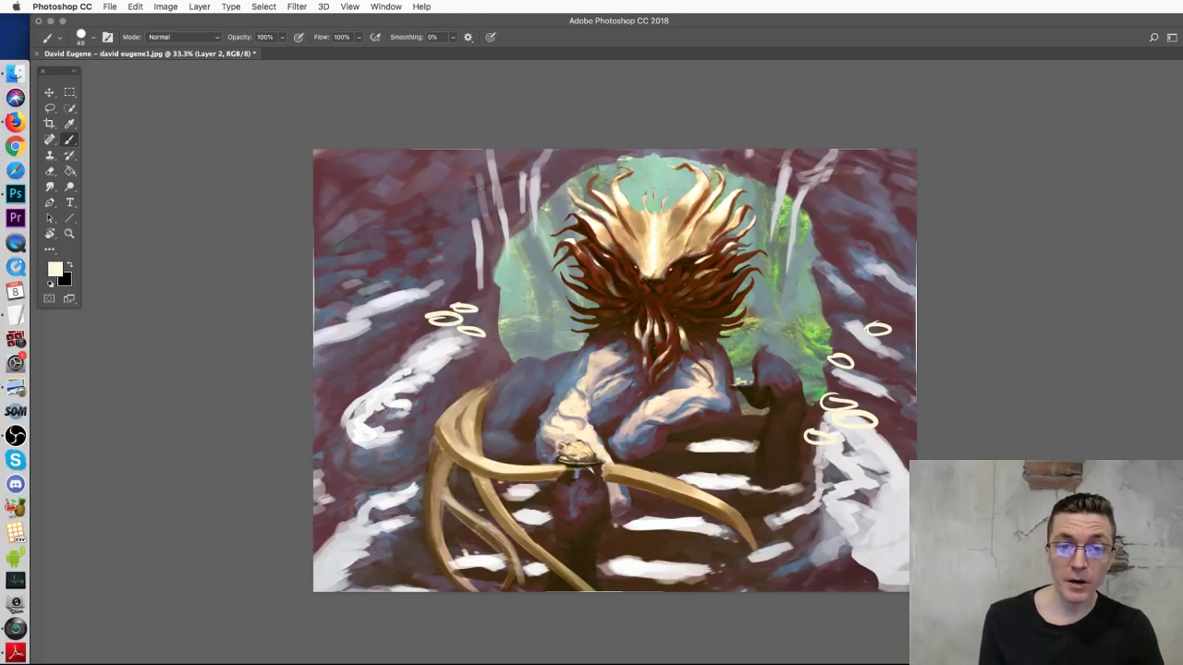
Step: Paint a cream spiral in the upper-left corner, with a looping line below it and an arc along the left edge
mouse_move(381, 215)
mouse_down()
mouse_move(366, 384)
mouse_move(416, 294)
mouse_move(414, 259)
mouse_move(306, 214)
mouse_move(400, 266)
mouse_move(317, 296)
mouse_move(318, 375)
mouse_up()
key(super+z)
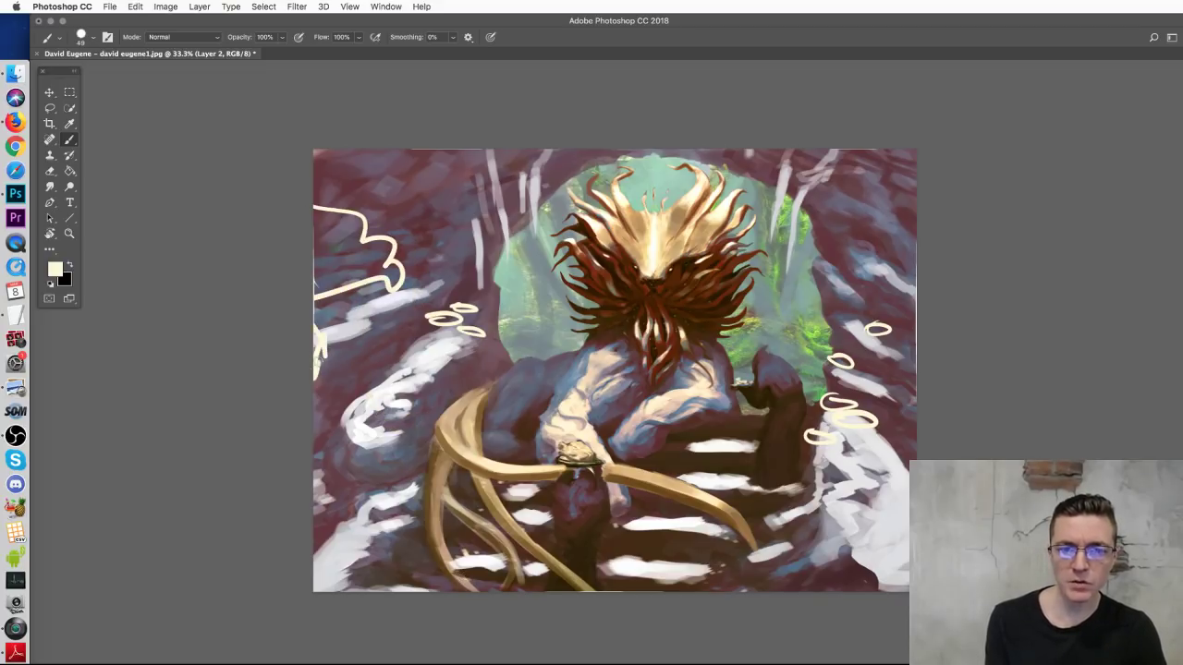
key(super+z)
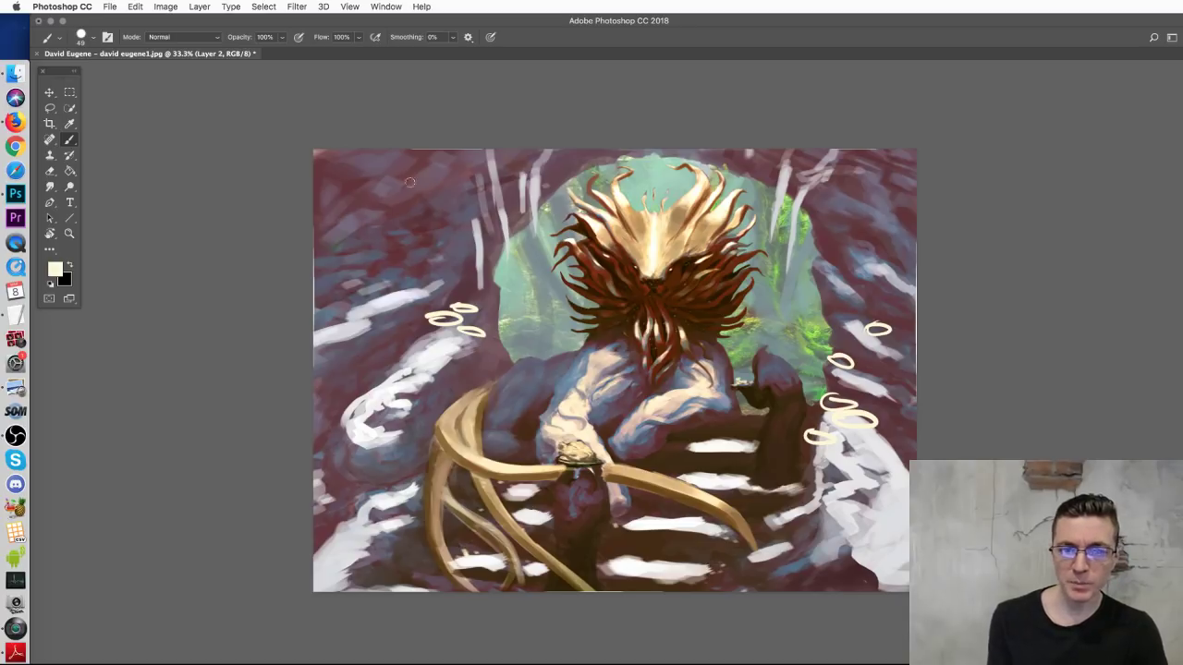
mouse_move(278, 277)
mouse_down()
mouse_move(453, 209)
mouse_move(324, 171)
mouse_move(344, 227)
mouse_move(379, 213)
mouse_up()
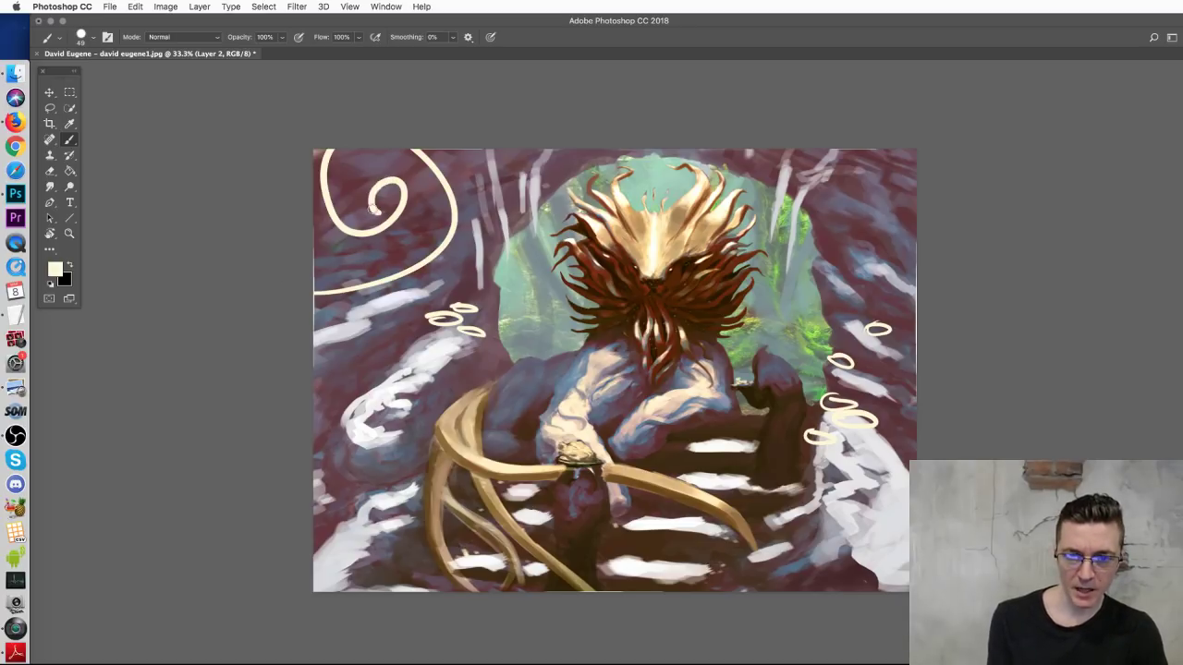
mouse_move(393, 277)
mouse_down()
mouse_move(430, 266)
mouse_move(439, 277)
mouse_move(407, 326)
mouse_up()
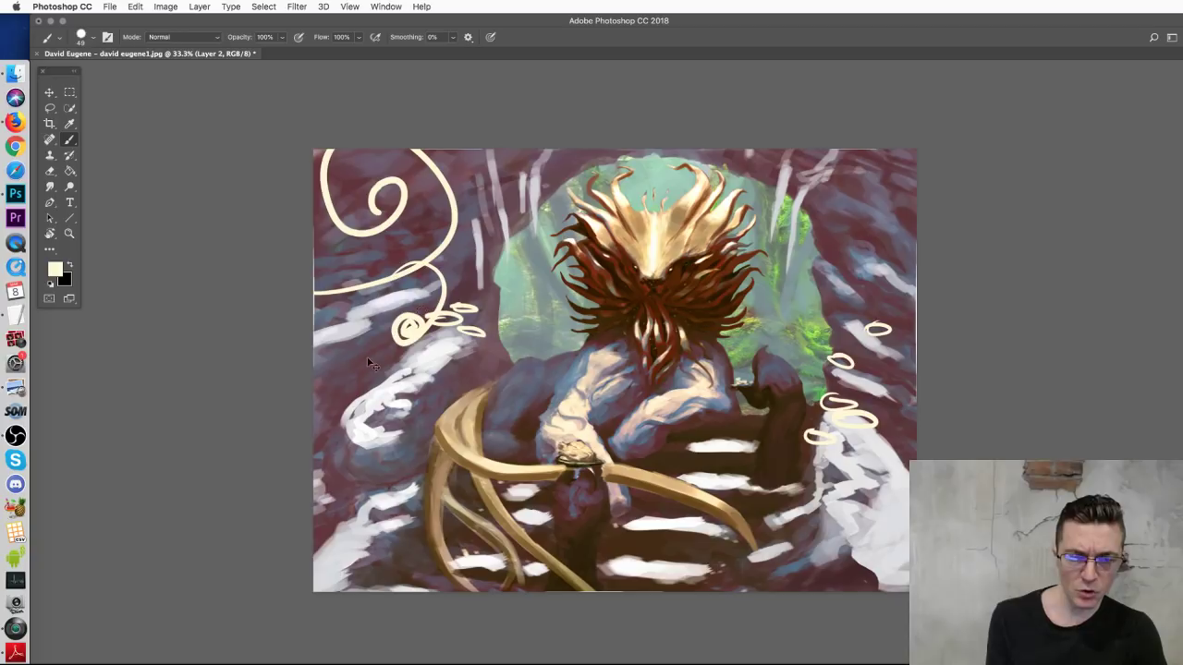
key(super+z)
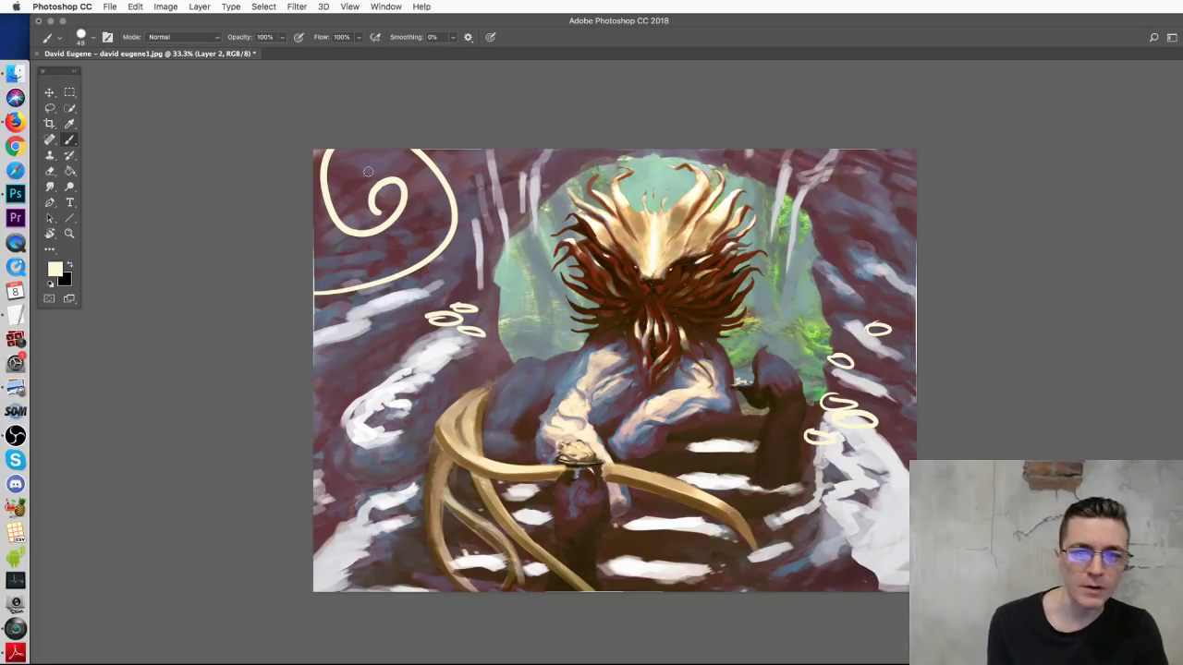
mouse_move(430, 261)
mouse_down()
mouse_move(431, 317)
mouse_move(399, 319)
mouse_up()
mouse_move(317, 367)
mouse_down()
mouse_move(367, 371)
mouse_move(335, 388)
mouse_move(427, 328)
mouse_move(452, 363)
mouse_move(399, 439)
mouse_up()
Step: Add looping cream strokes down the right edge, then close the paintover without saving
mouse_move(848, 195)
mouse_down()
mouse_move(908, 200)
mouse_move(906, 257)
mouse_up()
mouse_move(874, 305)
mouse_down()
mouse_move(901, 352)
mouse_move(893, 364)
mouse_up()
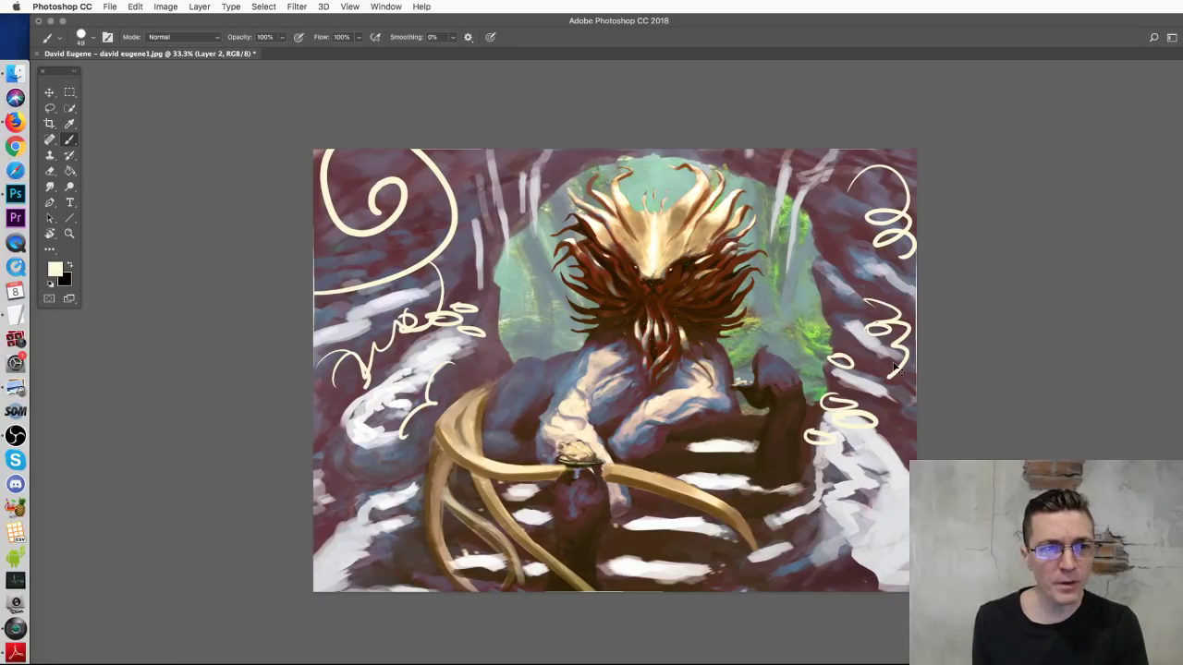
key(super+w)
click(745, 281)
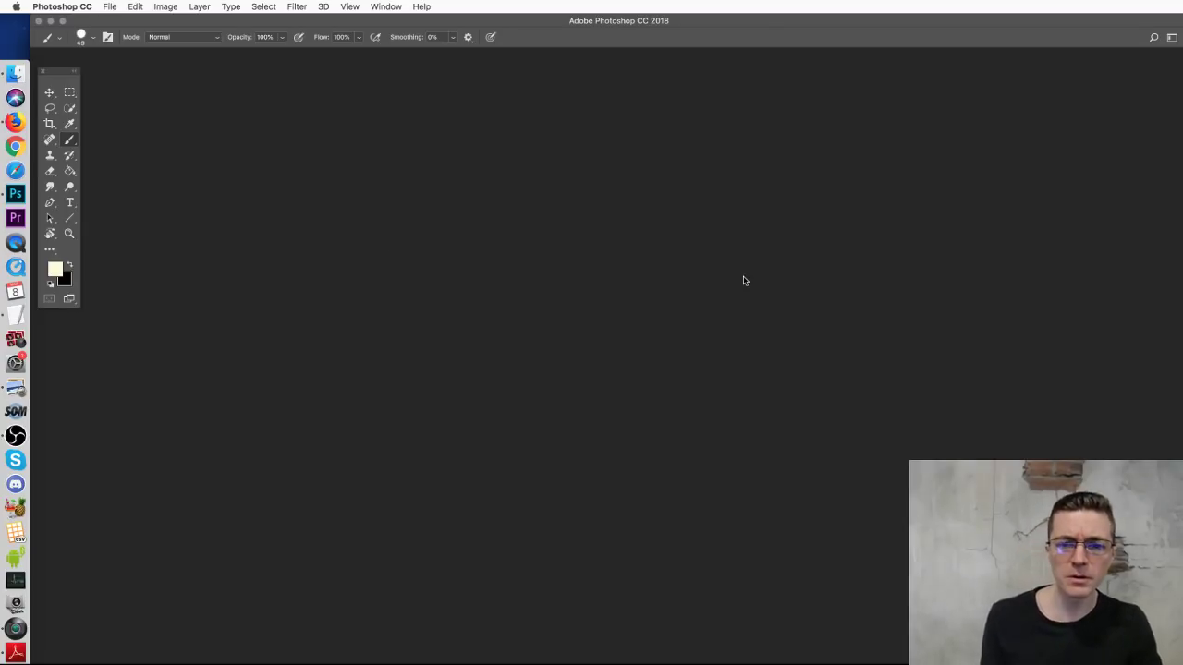
Step: Open the lion and grey cat guardian concept from the Gilded Guardian concepts folder in Photoshop CC 2018
click(15, 73)
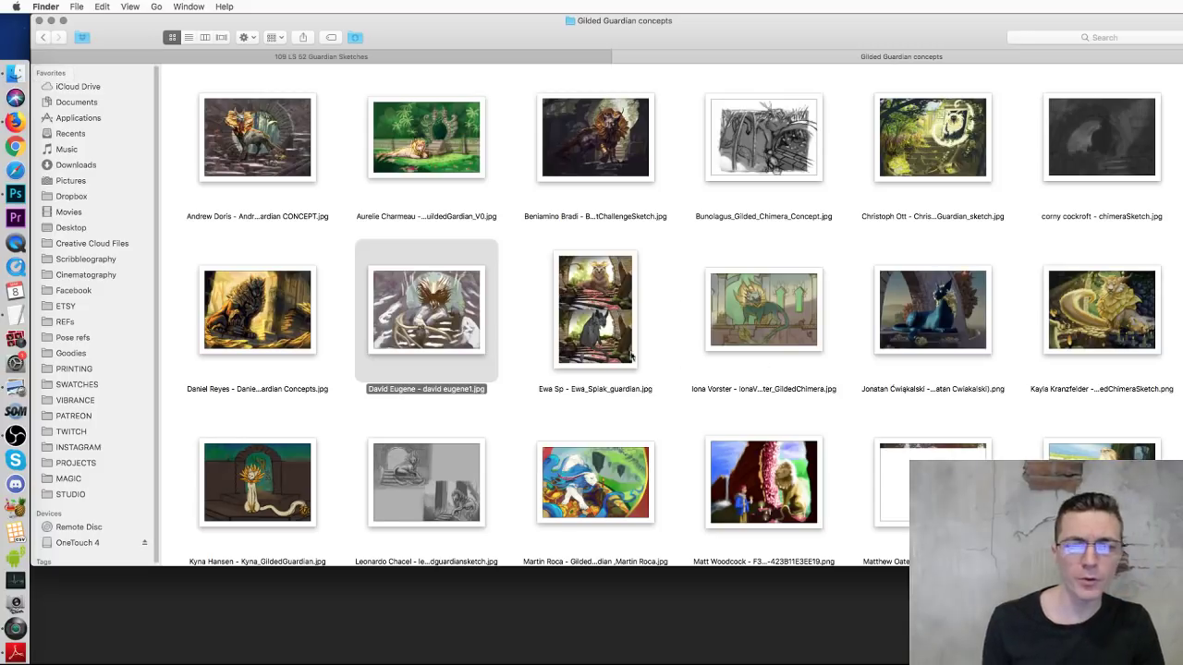
click(588, 319)
double_click(589, 321)
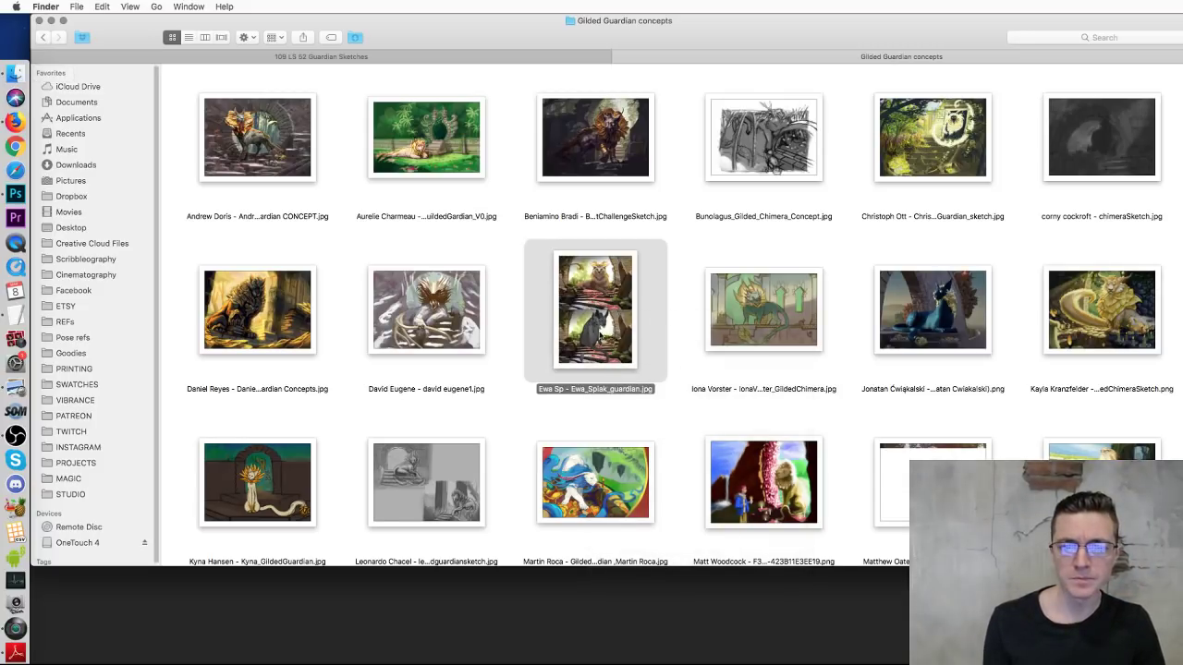
right_click(597, 327)
mouse_move(665, 349)
click(917, 374)
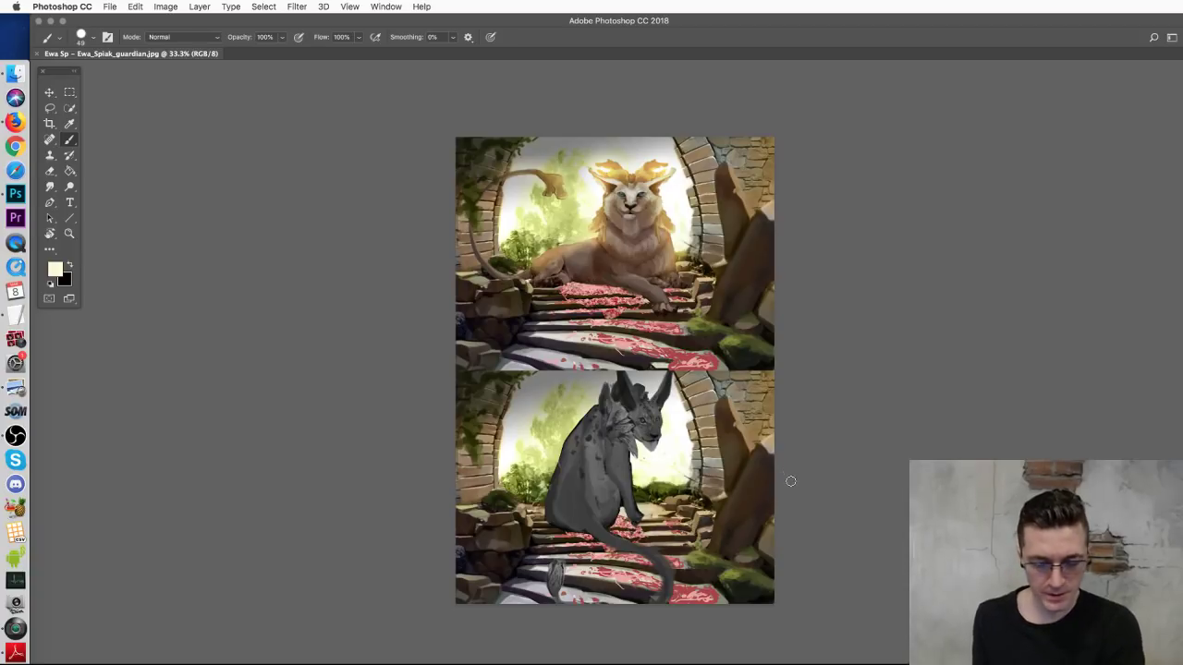
Step: Zoom to 50%, bring the grey cat panel into view, and add a new blank layer
key(super+minus)
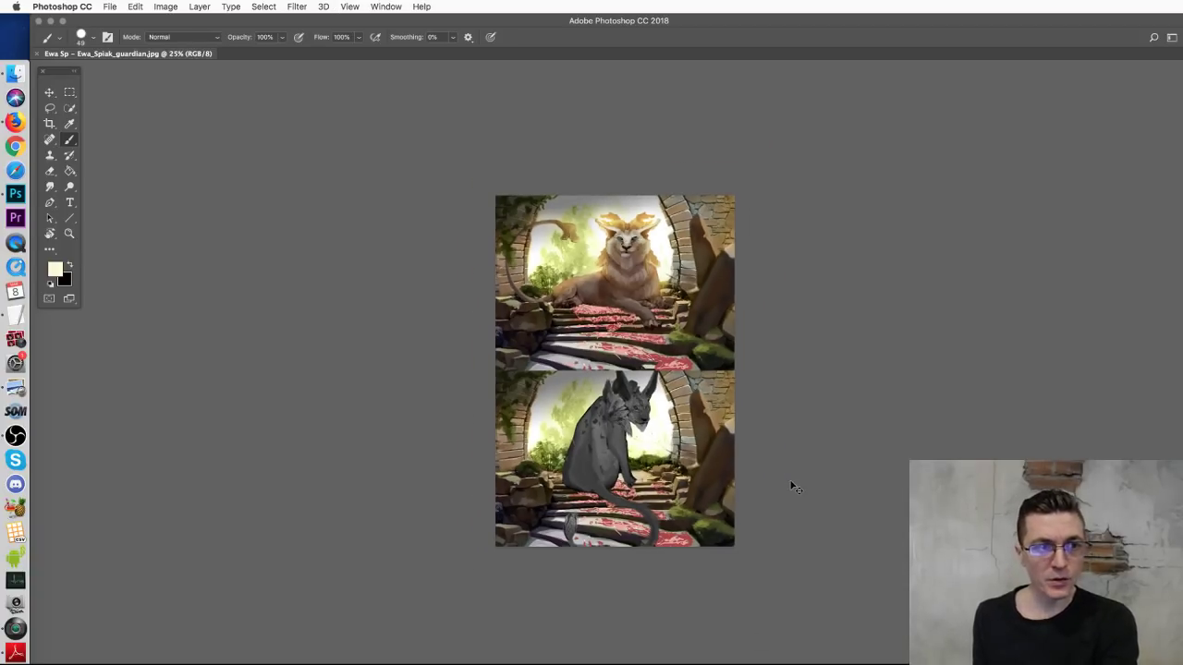
key(super+plus)
key(super+plus)
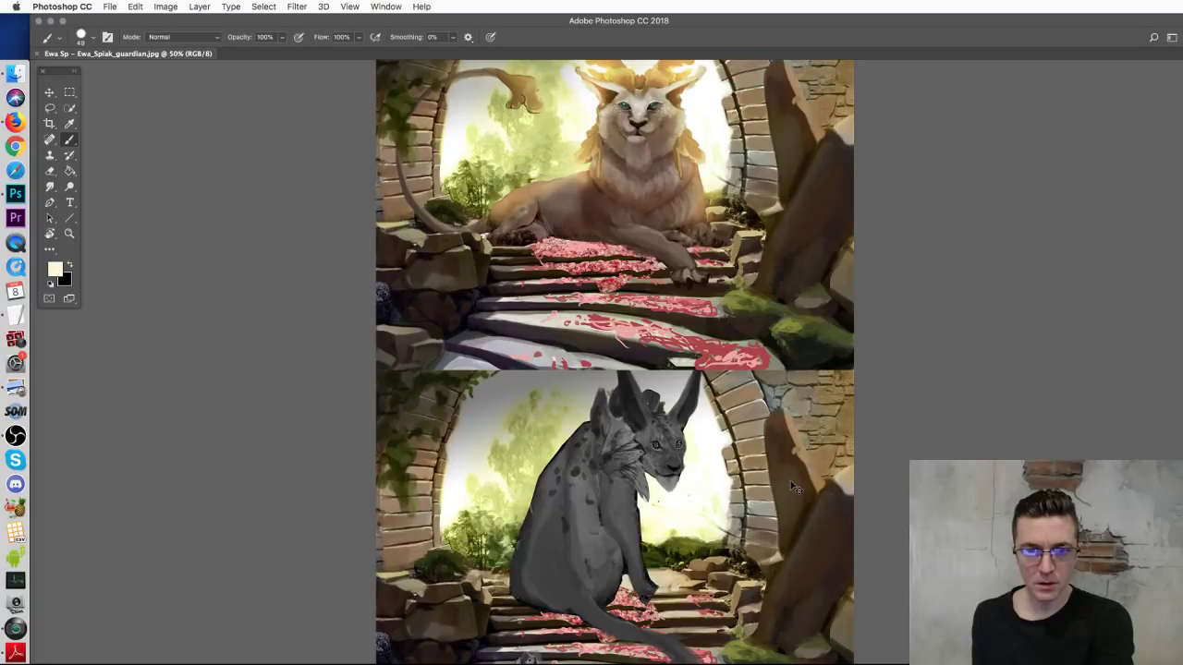
drag(702, 353, 730, 243)
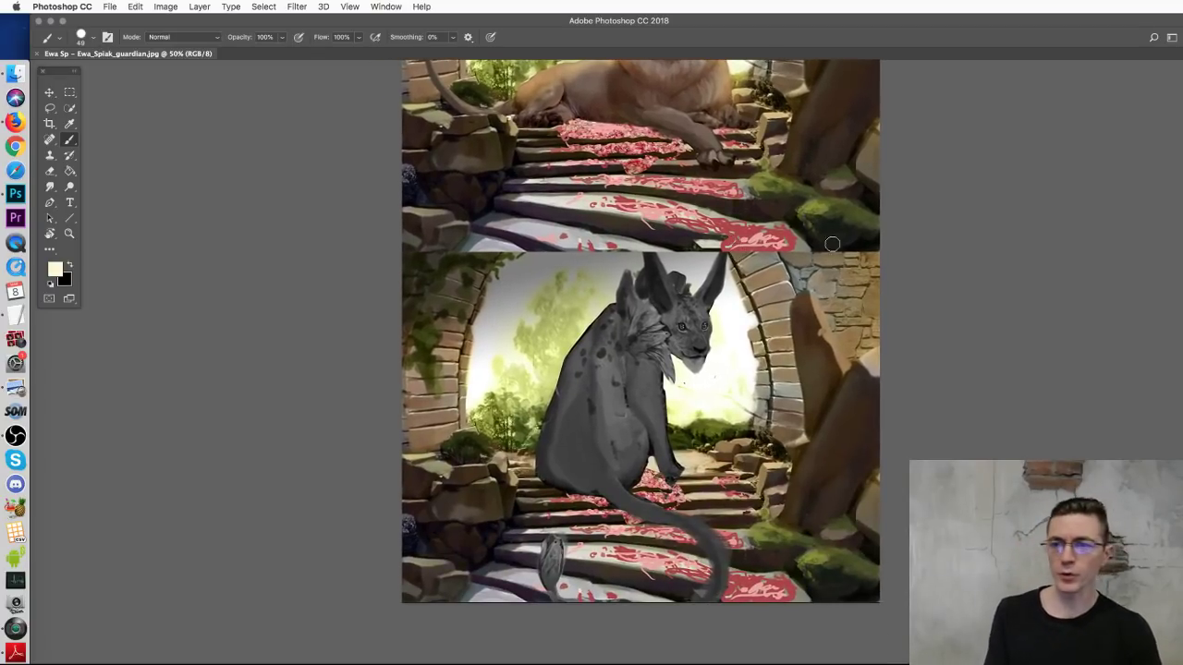
key(super+shift+alt+n)
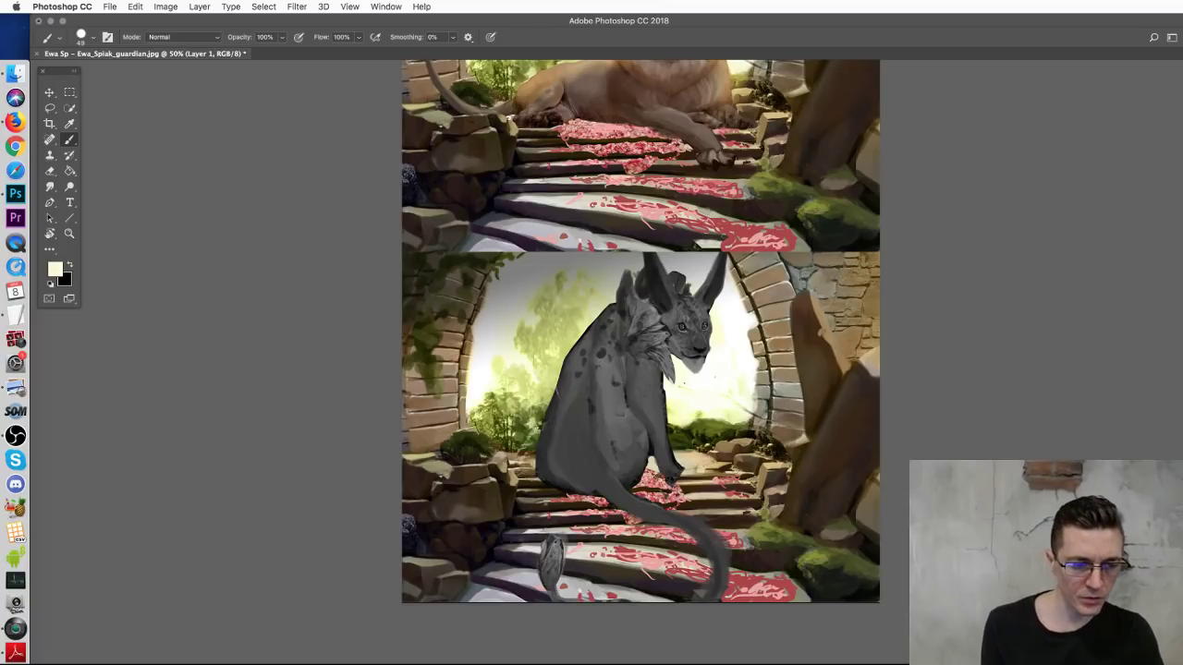
key(super+Tab)
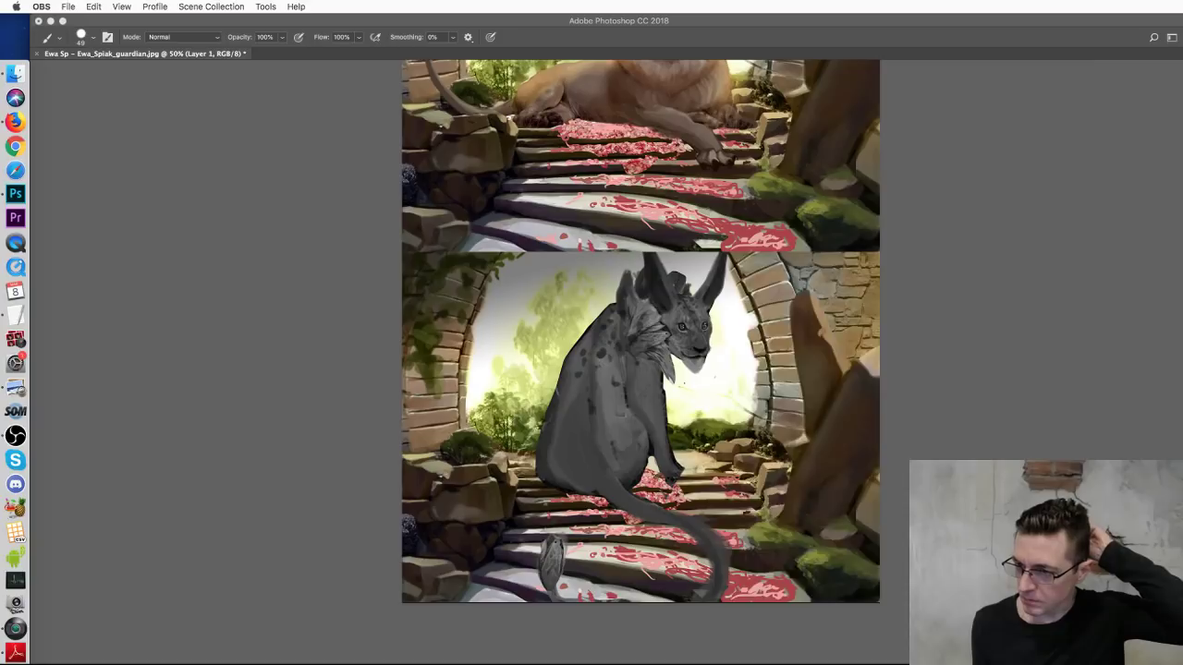
key(super+Tab)
click(217, 427)
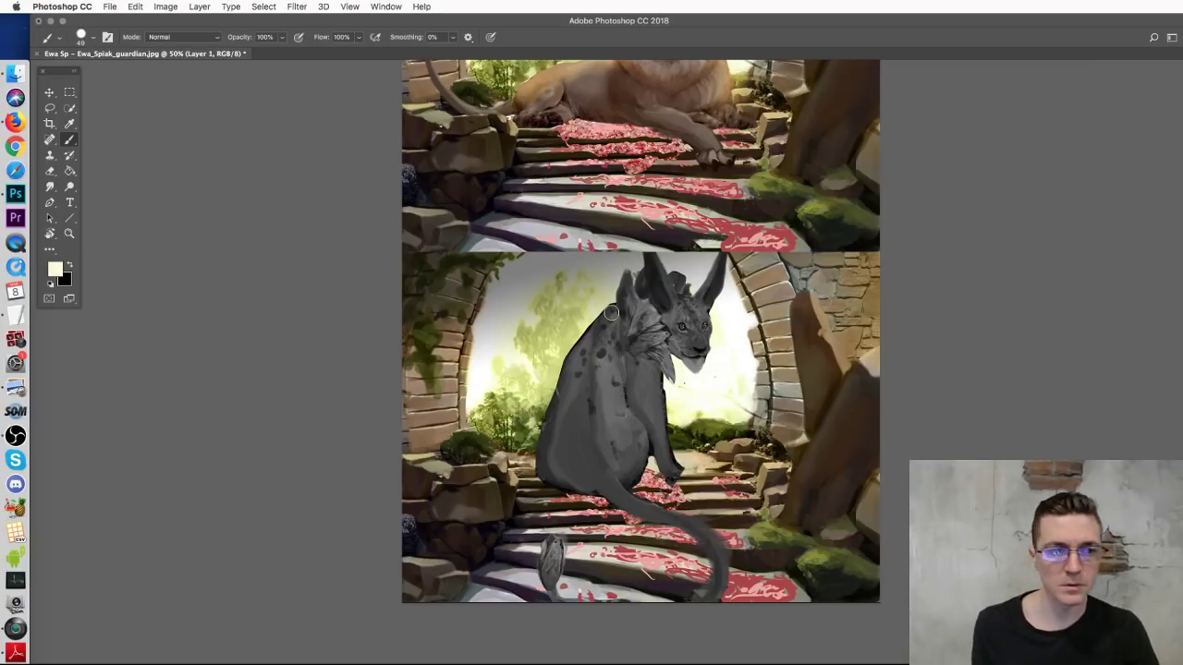
Step: Sample a pale cream paint colour from the painting, discarding a trial white stroke on the tail
alt+click(730, 368)
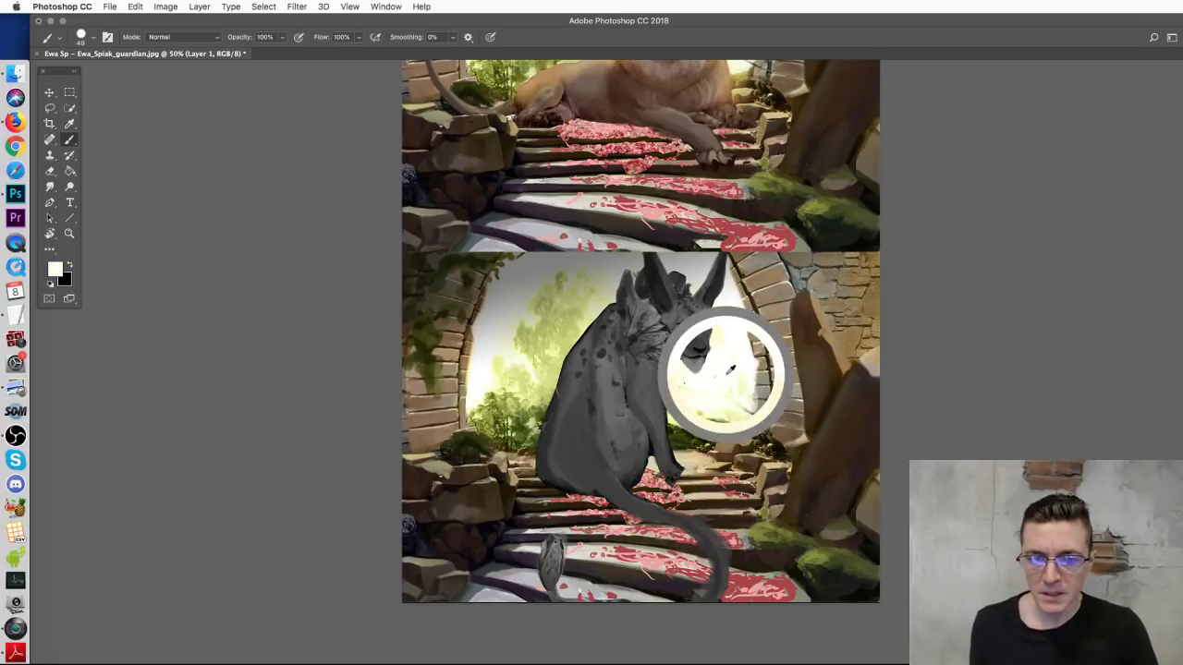
scroll(730, 369, up, 5)
scroll(754, 291, down, 1)
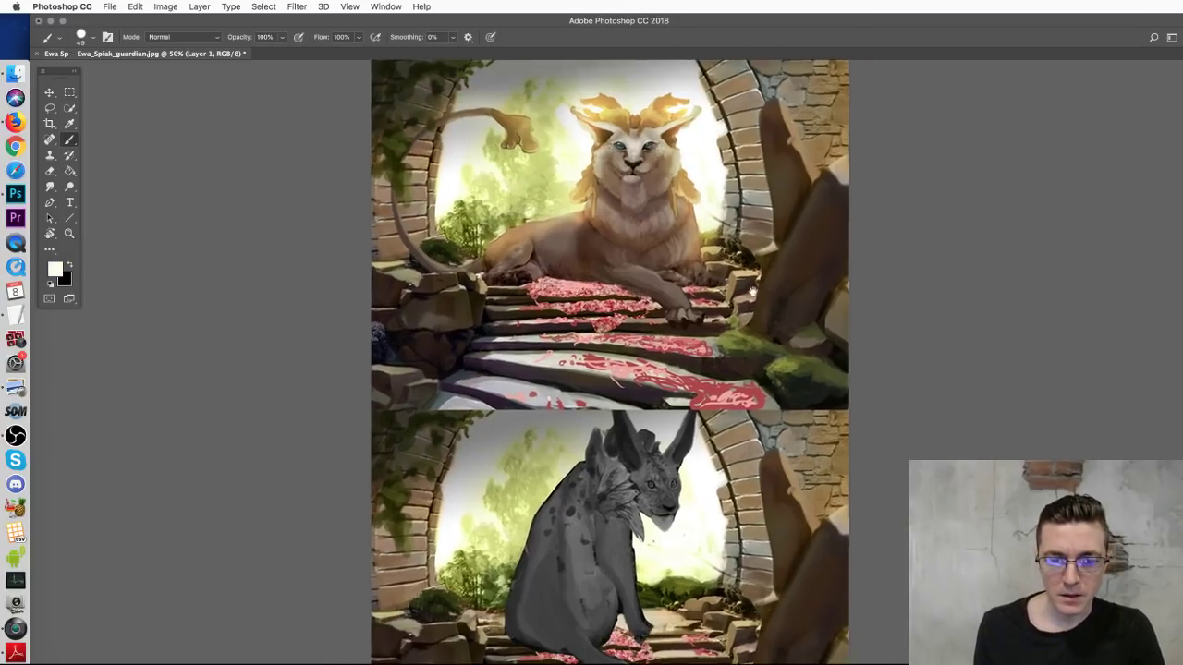
scroll(753, 292, down, 4)
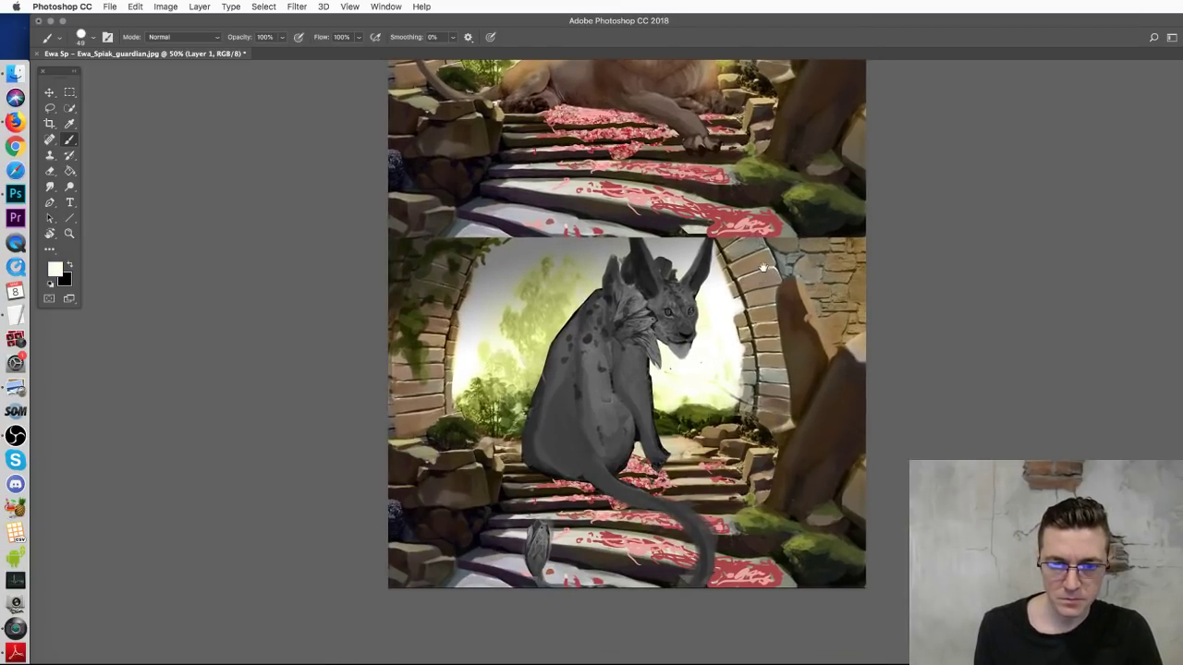
mouse_move(759, 268)
mouse_down()
mouse_move(748, 489)
mouse_move(760, 310)
mouse_up()
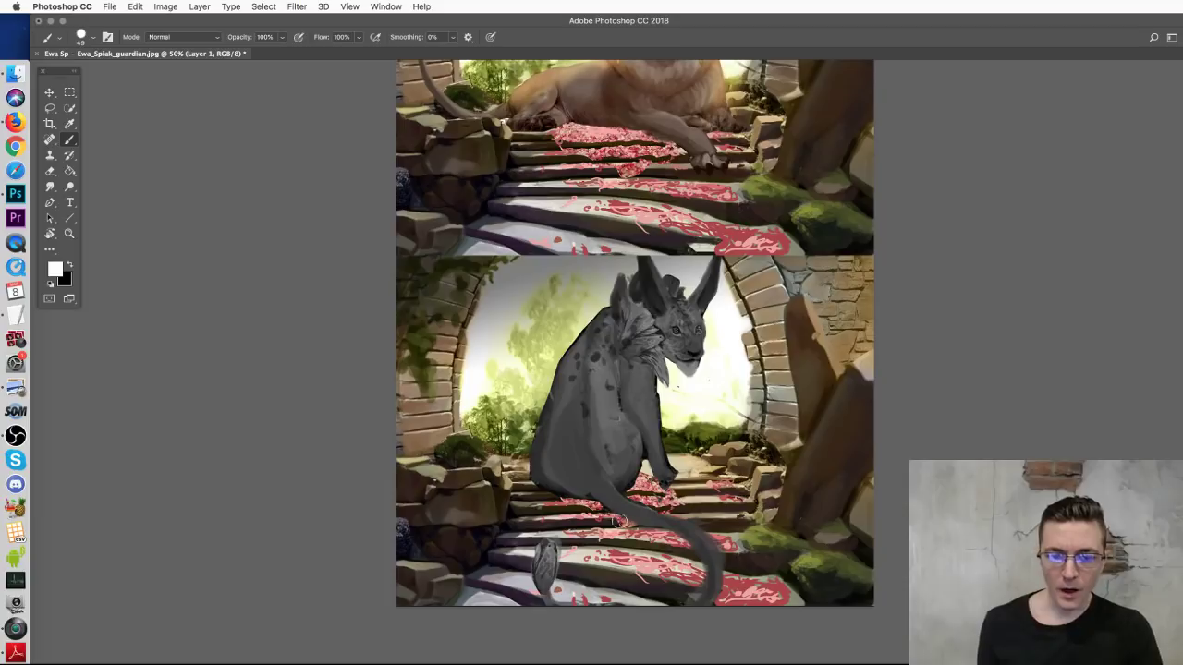
mouse_move(672, 594)
mouse_down()
mouse_move(623, 476)
mouse_move(678, 303)
mouse_move(686, 360)
mouse_up()
key(super+z)
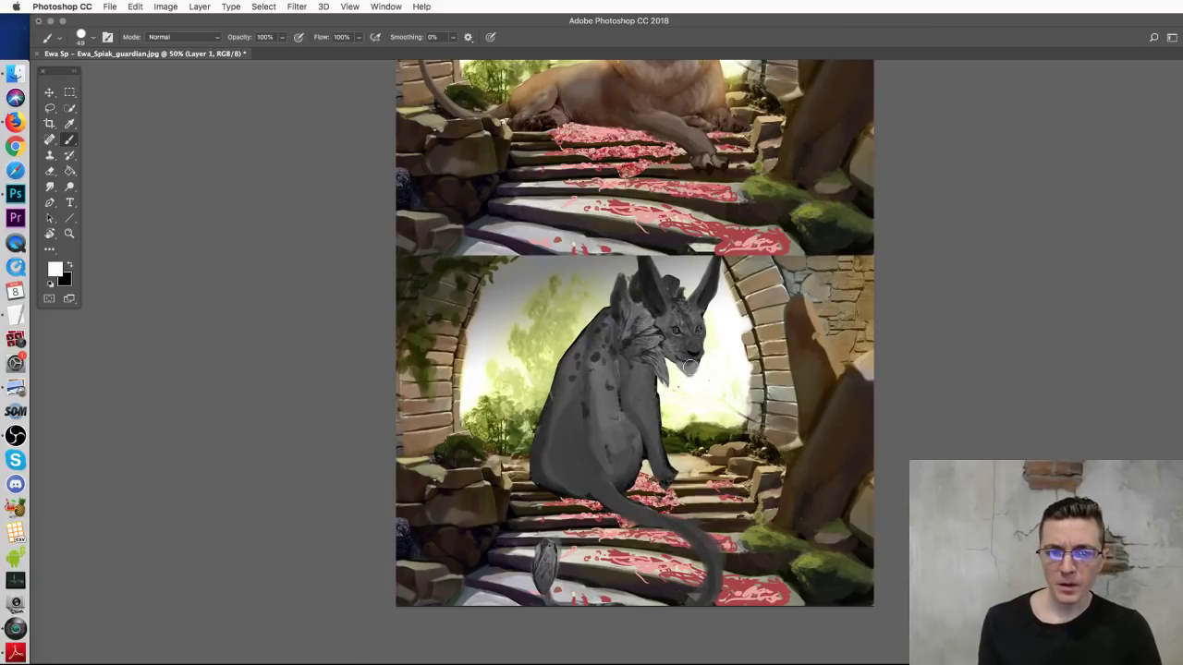
alt+click(674, 420)
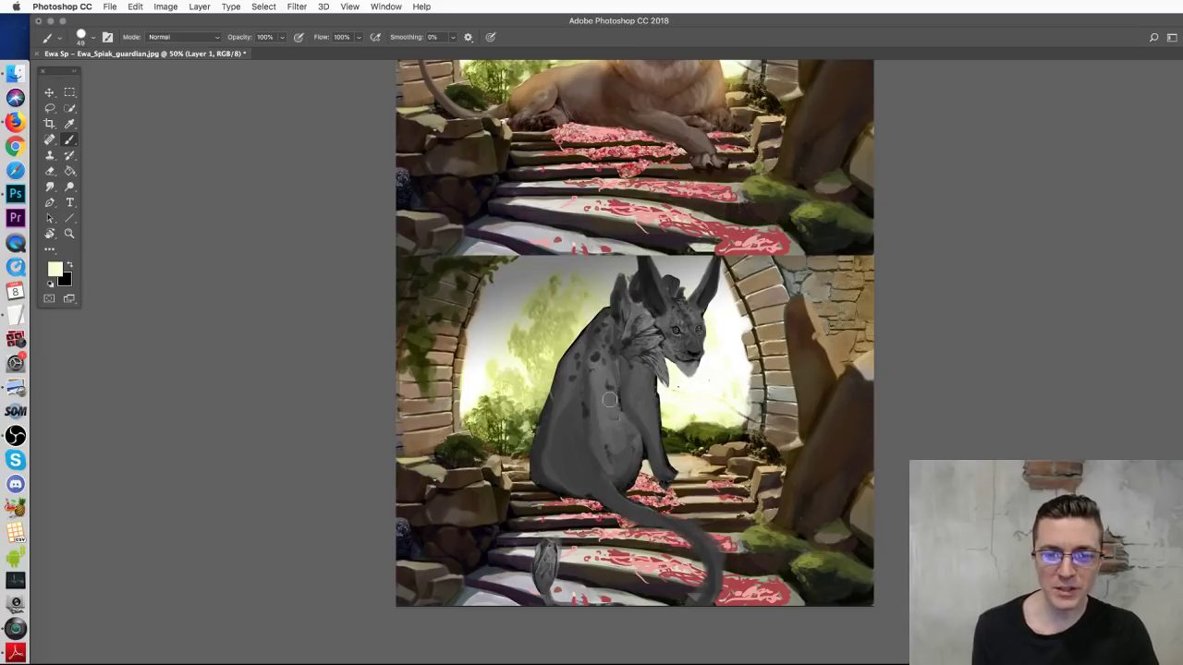
Step: Try a light curve and a circle on the lion's face at 100%, undoing both
mouse_move(753, 303)
mouse_down()
mouse_move(717, 445)
mouse_move(731, 583)
mouse_up()
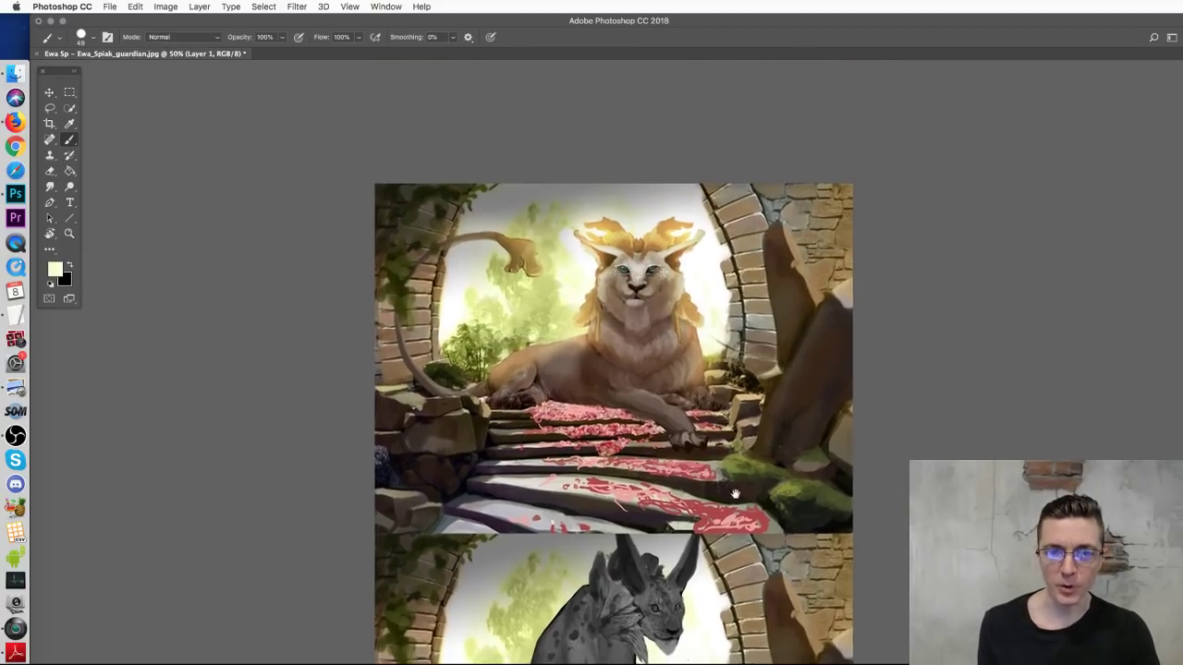
drag(673, 377, 459, 240)
key(super+z)
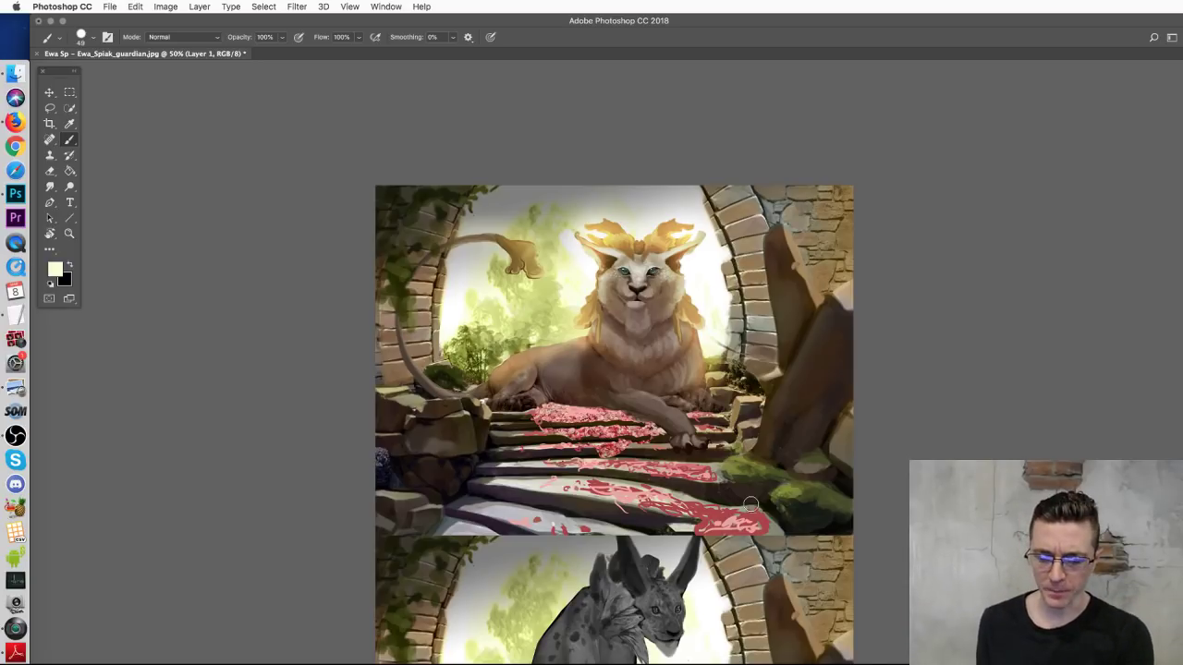
key(super+plus)
key(super+plus)
mouse_move(658, 153)
mouse_down()
mouse_move(610, 201)
mouse_move(636, 157)
mouse_up()
key(super+z)
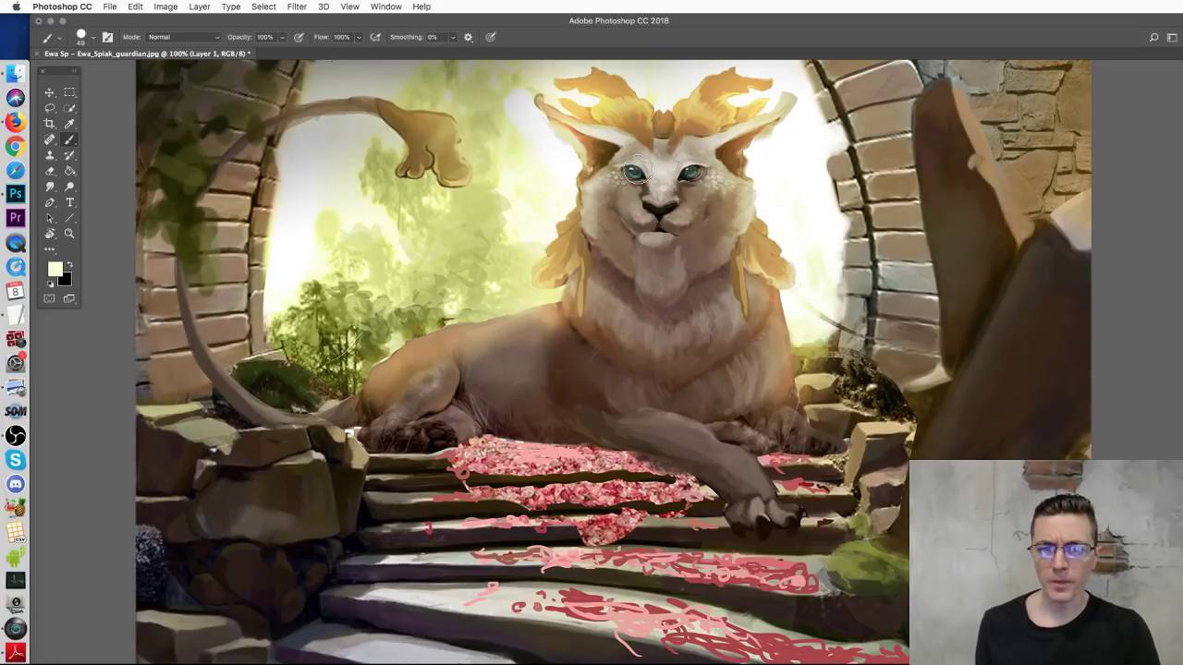
Step: Zoom out to 66.7% and scroll down toward the grey creature sketch
drag(743, 310, 730, 460)
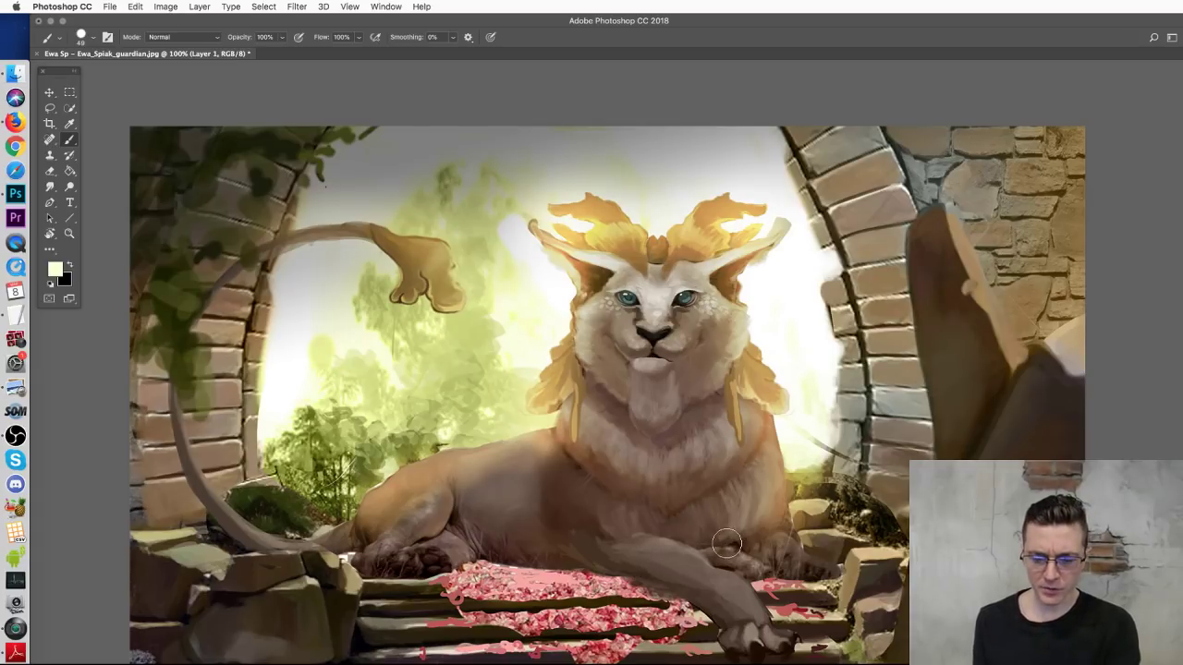
key(super+minus)
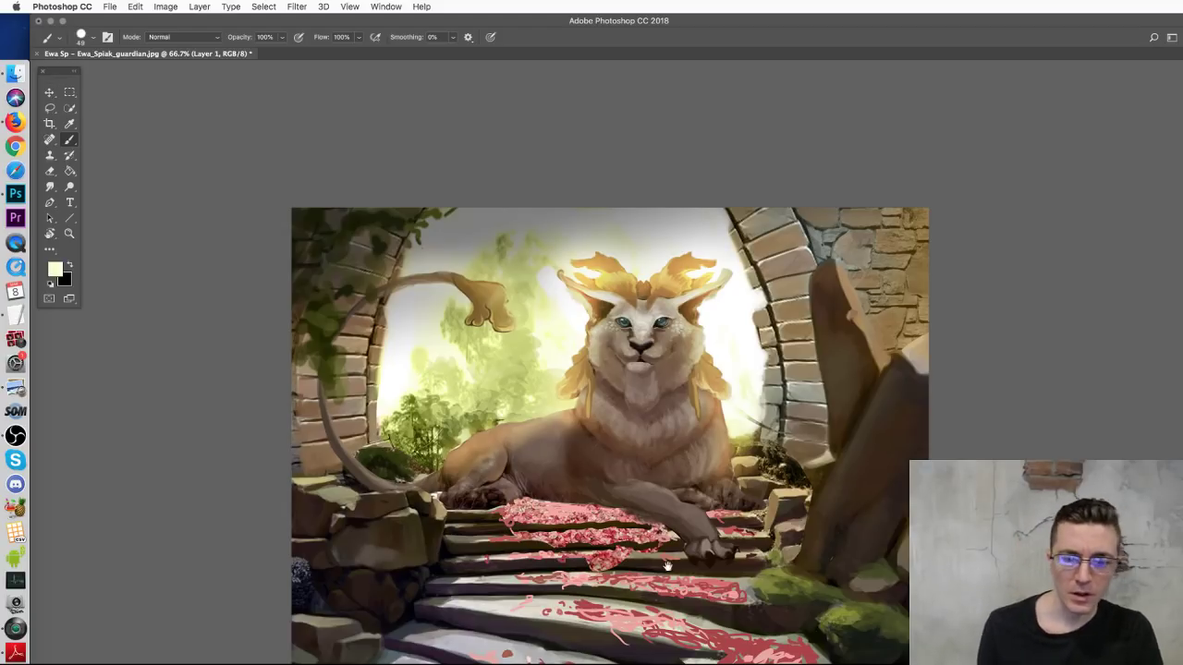
scroll(665, 560, down, 5)
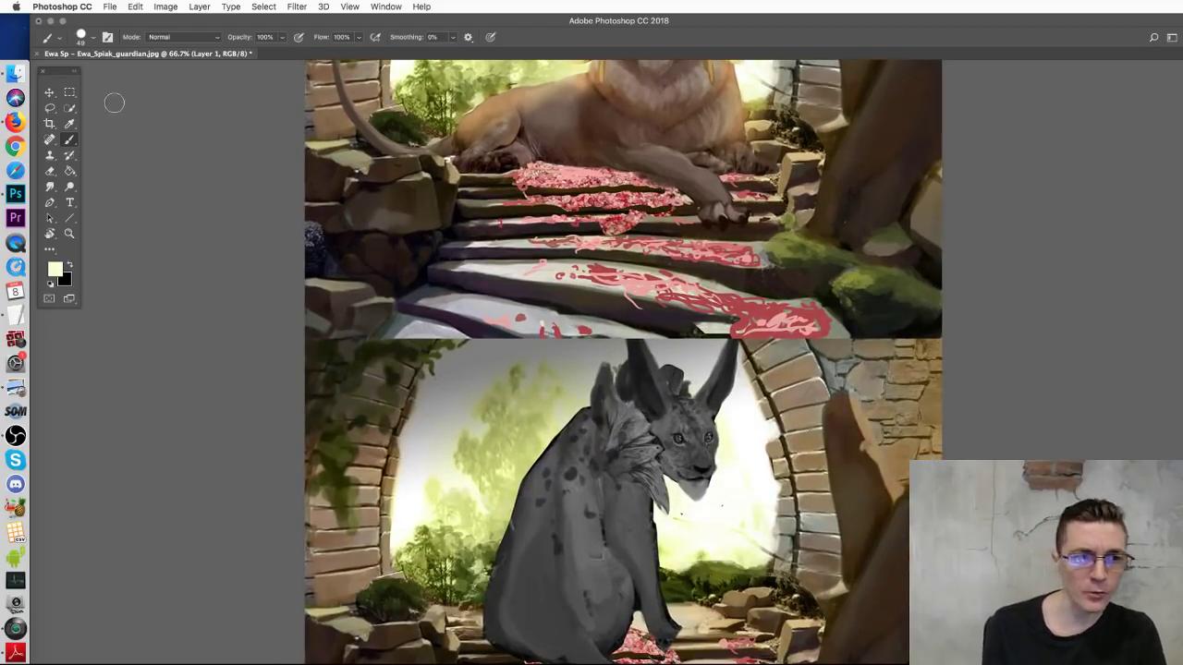
Step: Lasso the grey cat's head, copy it to a new layer, and move it up onto the lion's face
click(50, 108)
mouse_move(718, 416)
mouse_down()
mouse_move(677, 393)
mouse_move(660, 419)
mouse_move(671, 502)
mouse_move(691, 516)
mouse_move(711, 501)
mouse_move(717, 417)
mouse_up()
key(alt+bracketleft)
key(super+c)
key(super+v)
key(v)
mouse_move(684, 420)
mouse_down()
mouse_move(670, 37)
mouse_move(683, 248)
mouse_up()
Step: Scale the cat head up over the lion's head and commit the transform
key(super+t)
drag(714, 349, 722, 374)
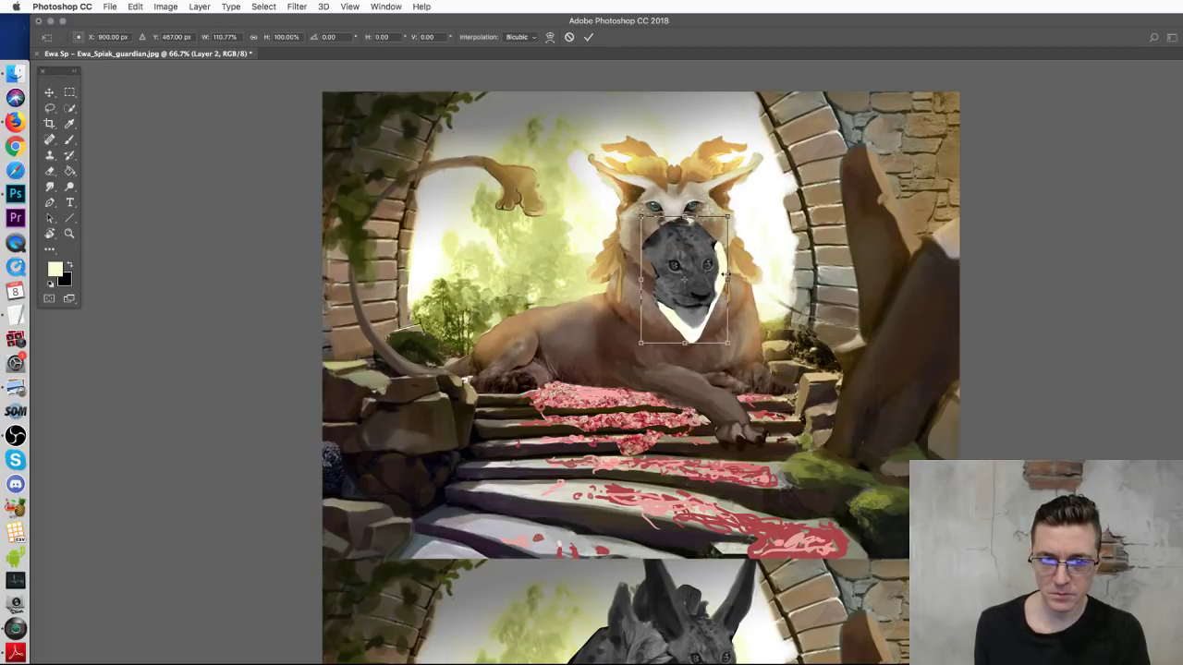
drag(731, 280, 739, 279)
drag(738, 348, 759, 336)
drag(730, 279, 732, 237)
key(Return)
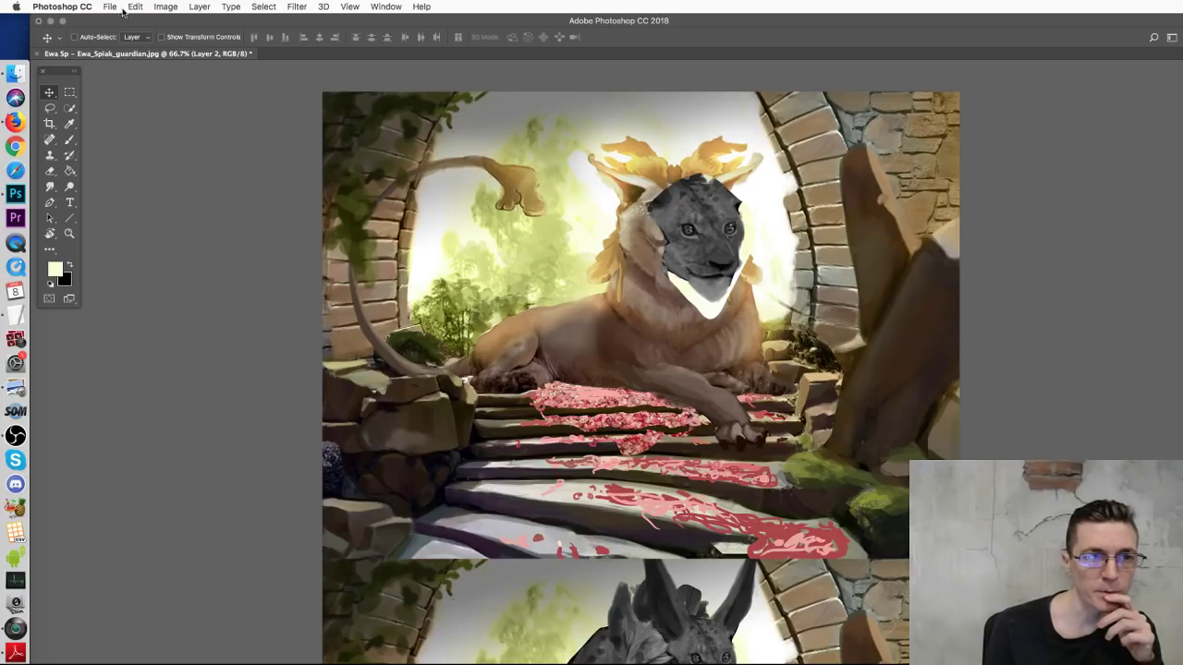
Step: Flip the cat head horizontally, nudge it left, and erase the white chin patch
click(135, 6)
mouse_move(213, 274)
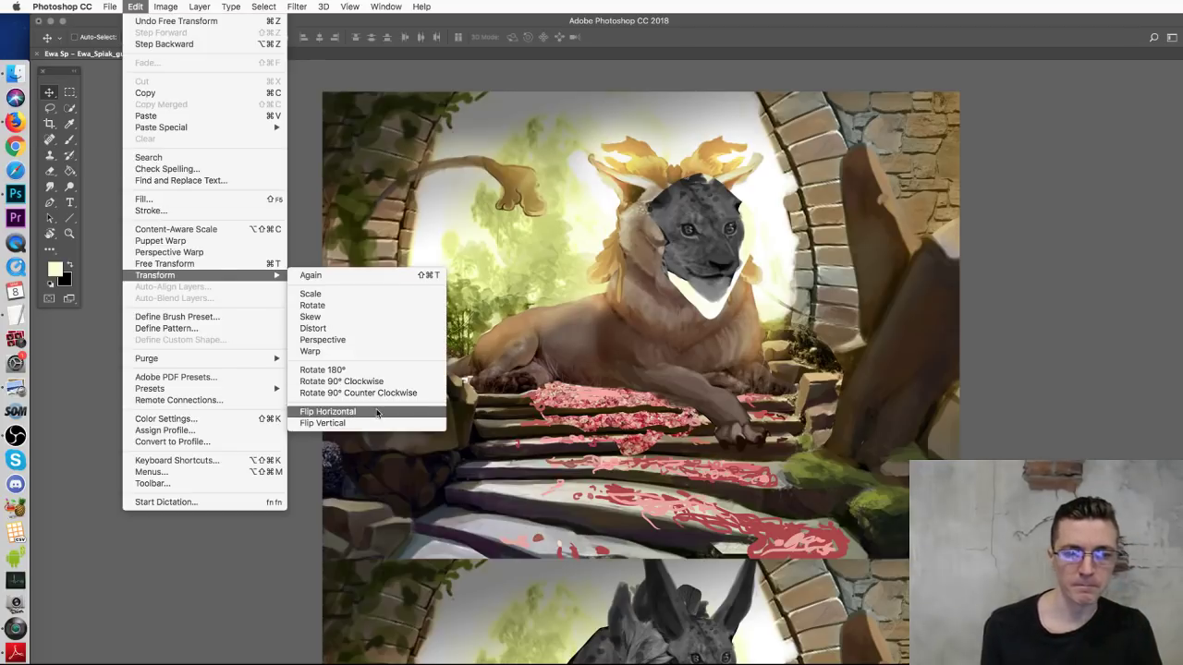
click(370, 411)
key(shift+Left)
key(shift+Left)
key(shift+Left)
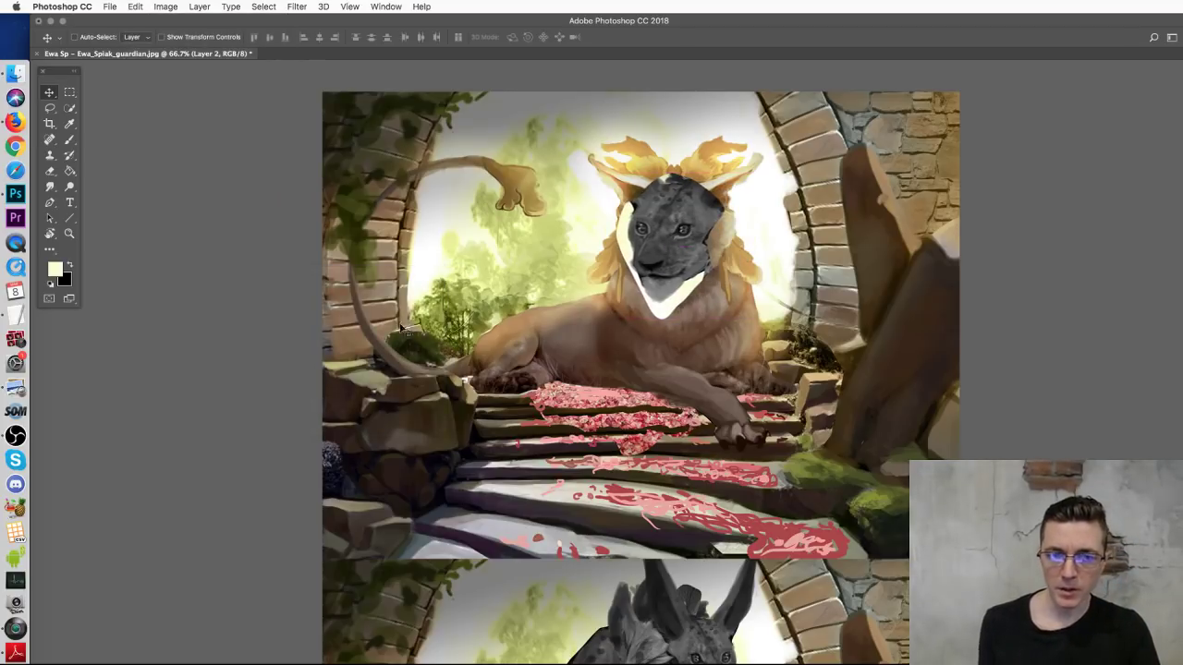
key(ctrl+t)
key(shift+Left)
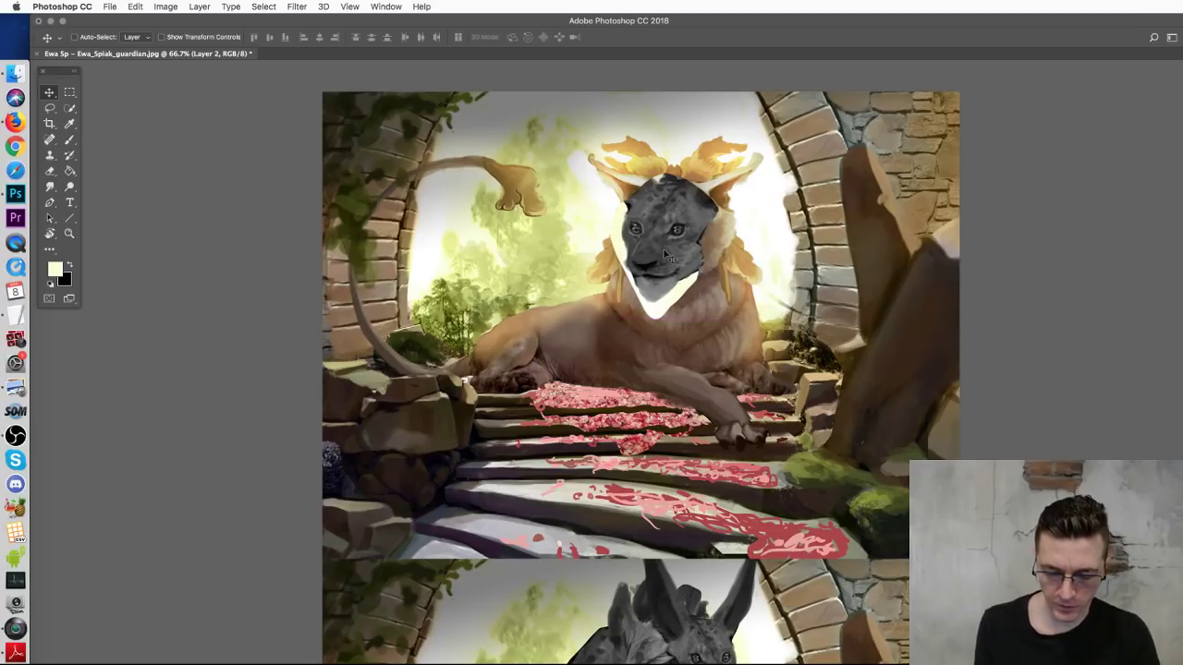
key(e)
mouse_move(663, 284)
mouse_down()
mouse_move(672, 298)
mouse_move(694, 286)
mouse_move(684, 279)
mouse_move(673, 312)
mouse_up()
Step: Apply a Warming Filter (85) Photo Filter at 68% density to the head
key(super+alt+shift+f)
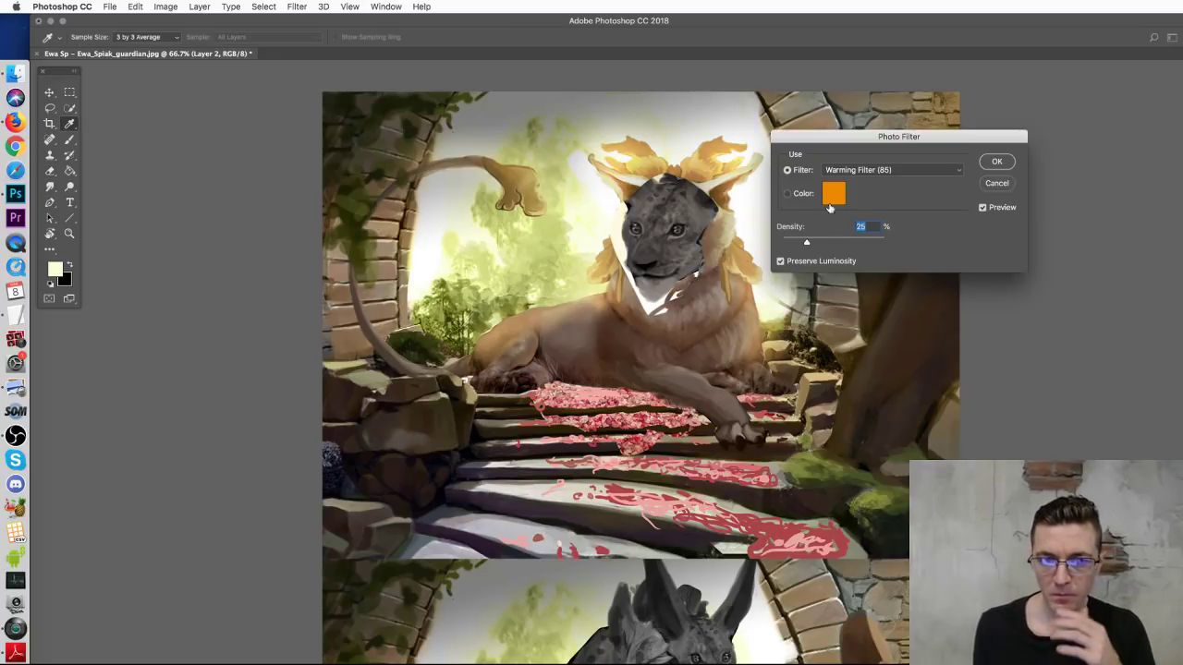
click(851, 241)
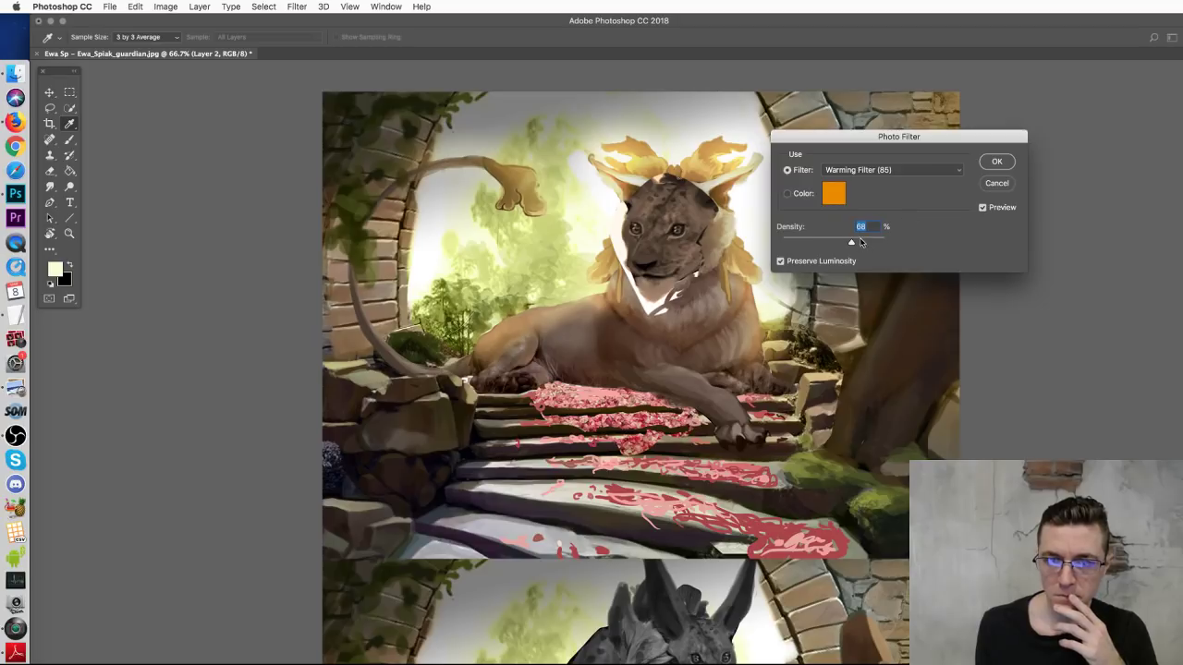
click(995, 161)
Step: Erase the head's edges along the jaw, chin and top so it blends into the lion, then bring up Finder
key(e)
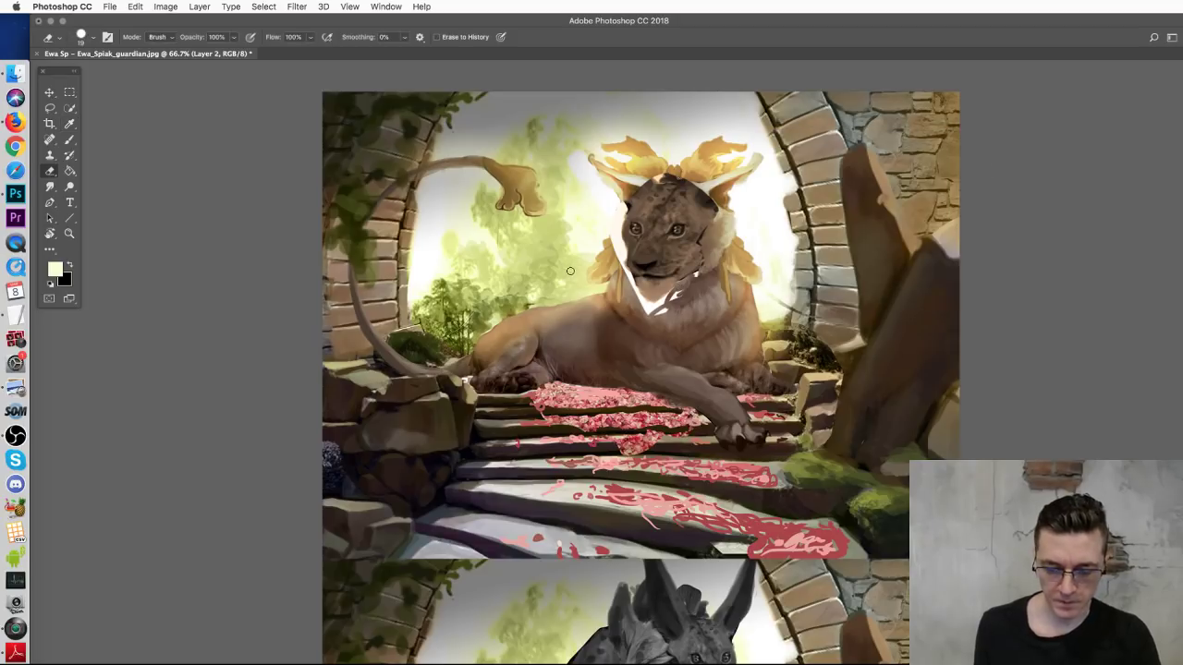
mouse_move(622, 250)
mouse_down()
mouse_move(656, 310)
mouse_move(707, 271)
mouse_move(687, 296)
mouse_up()
drag(695, 275, 702, 264)
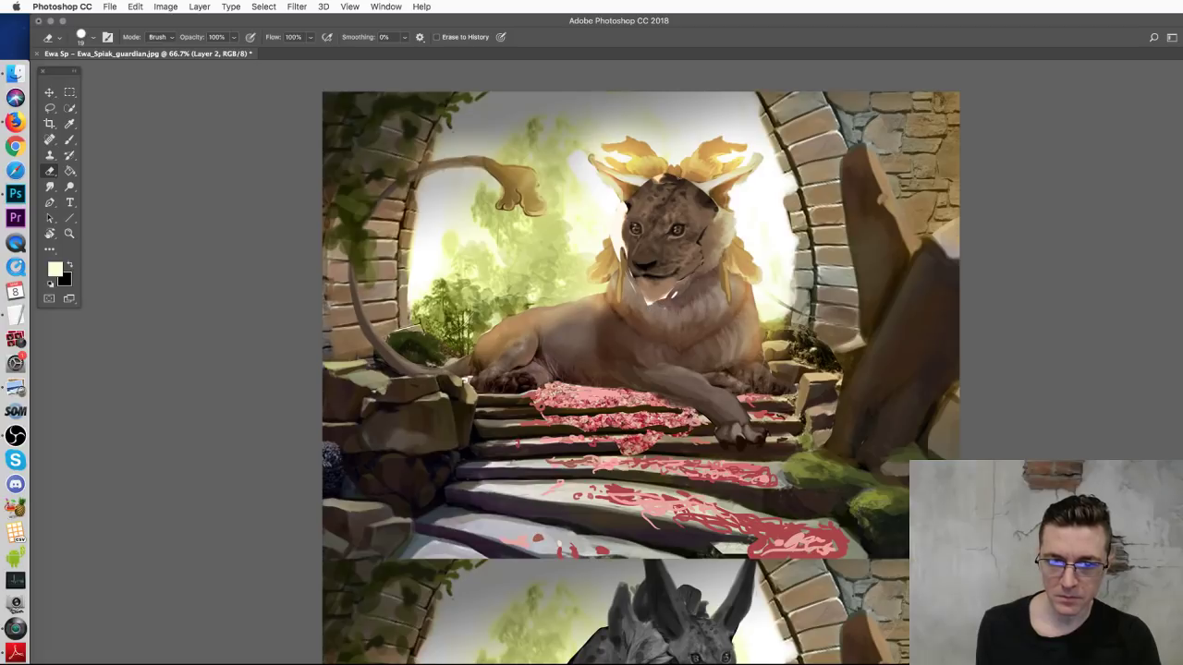
drag(663, 172, 727, 207)
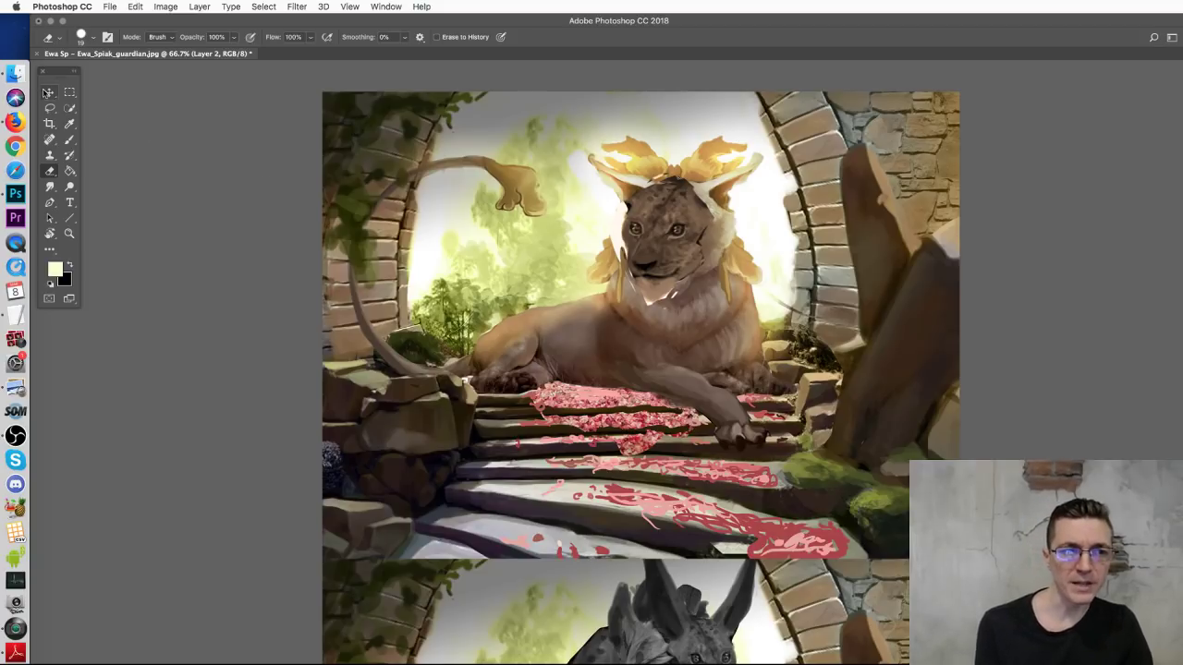
click(49, 91)
click(15, 72)
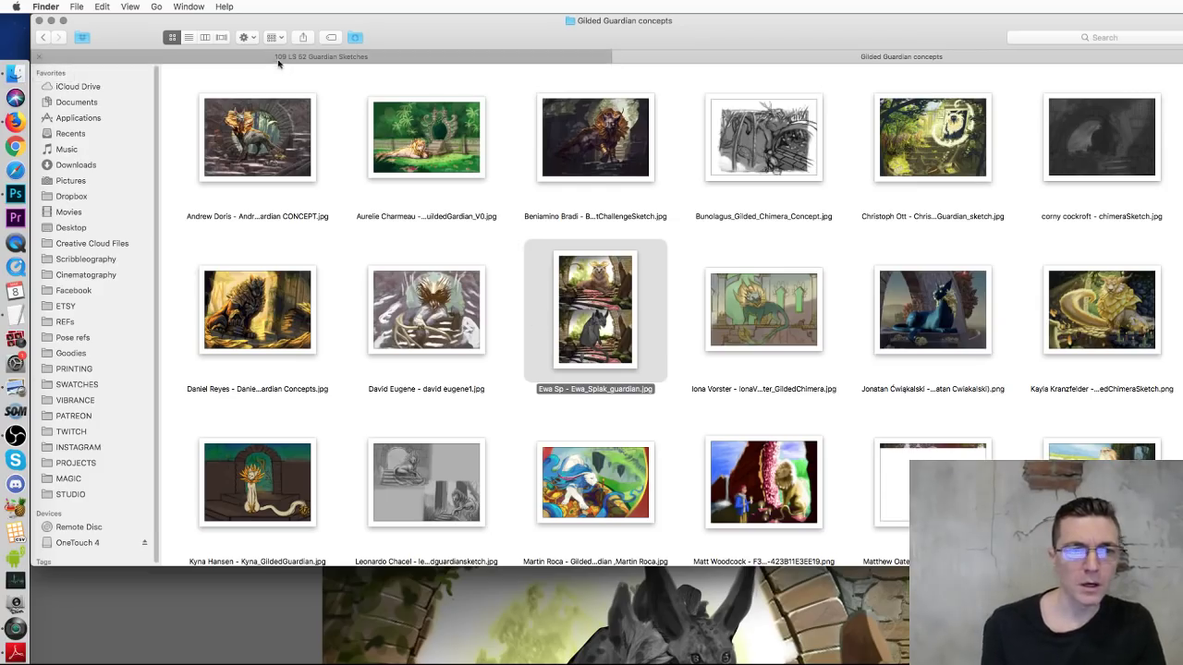
Step: Quick Look the lion head sketch sheet in 109 LS 52 Guardian Sketches, then preview the Feline Face Profile Guide
click(300, 56)
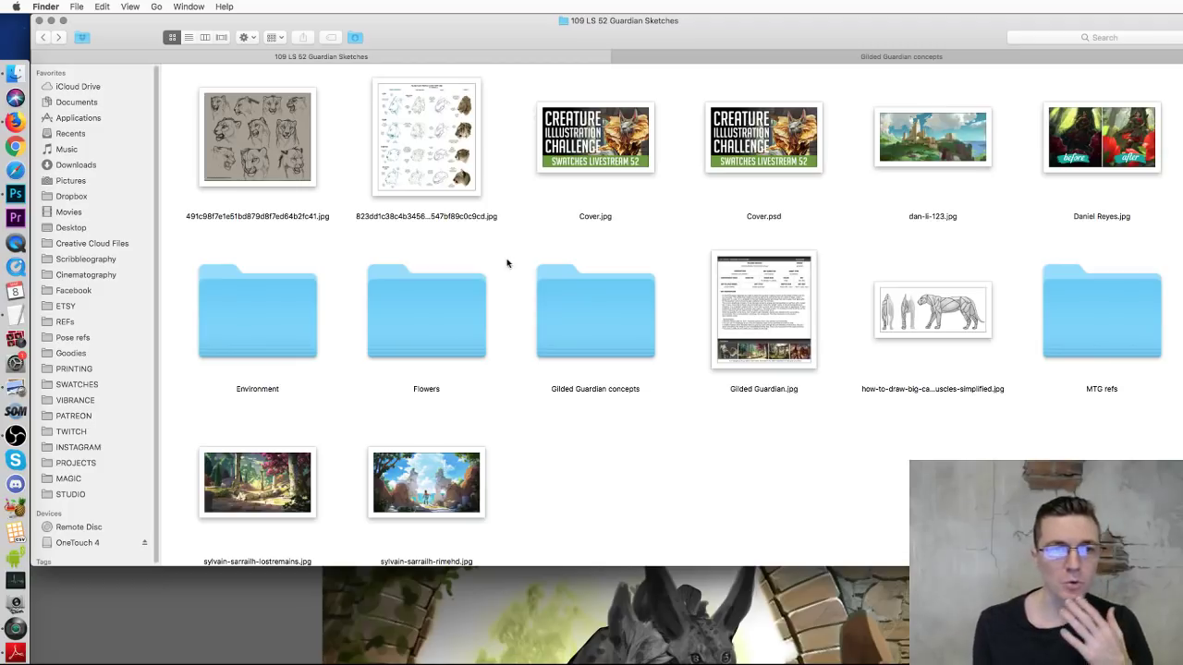
click(246, 122)
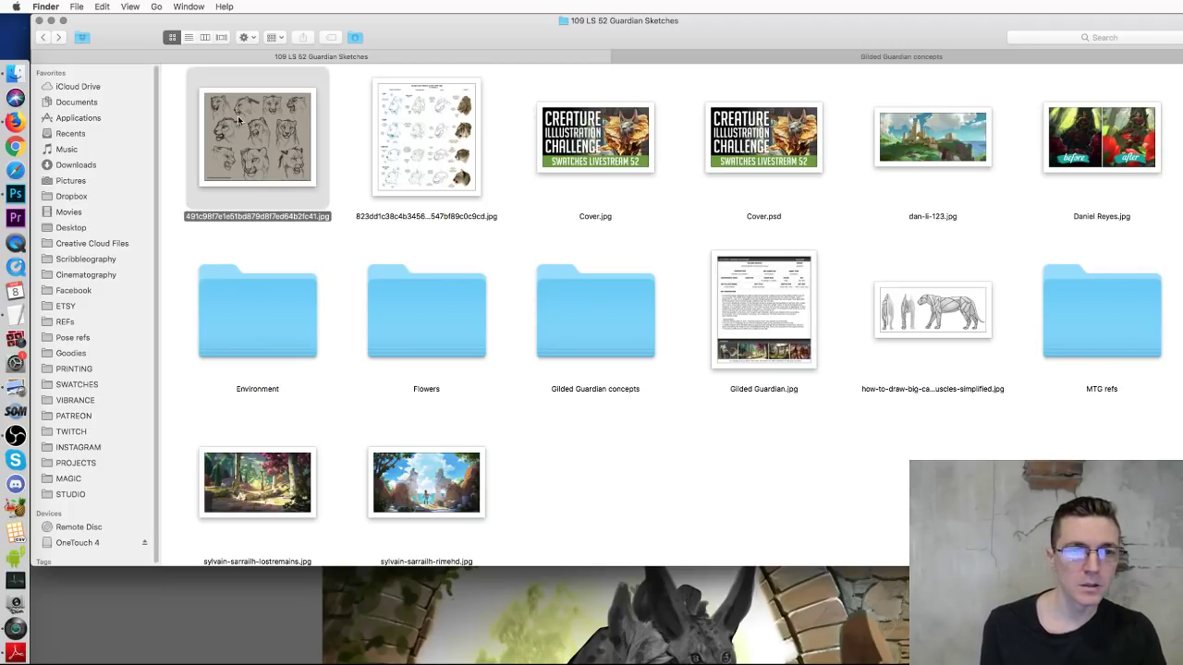
key(space)
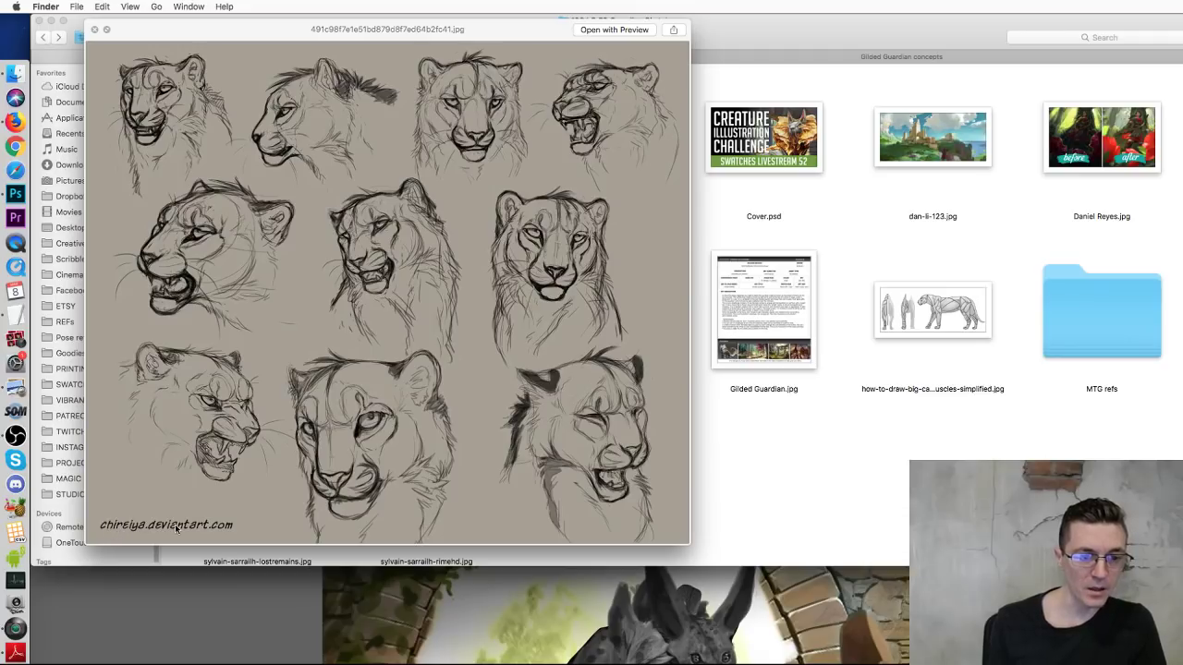
drag(442, 35, 688, 69)
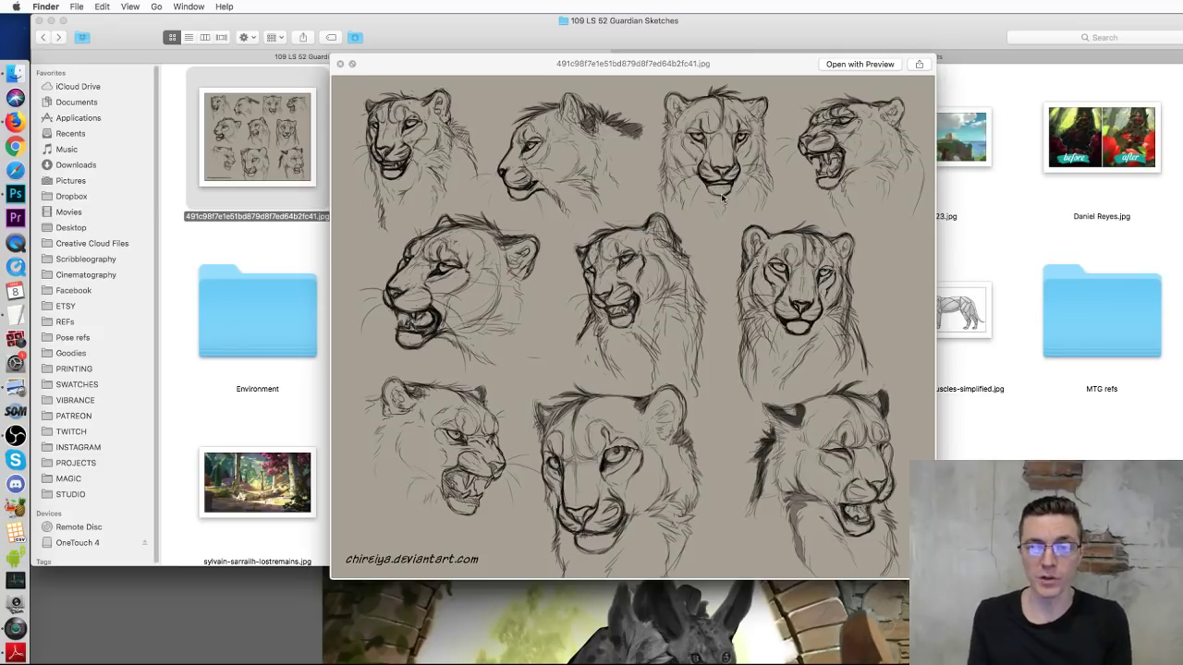
drag(535, 65, 583, 228)
click(404, 164)
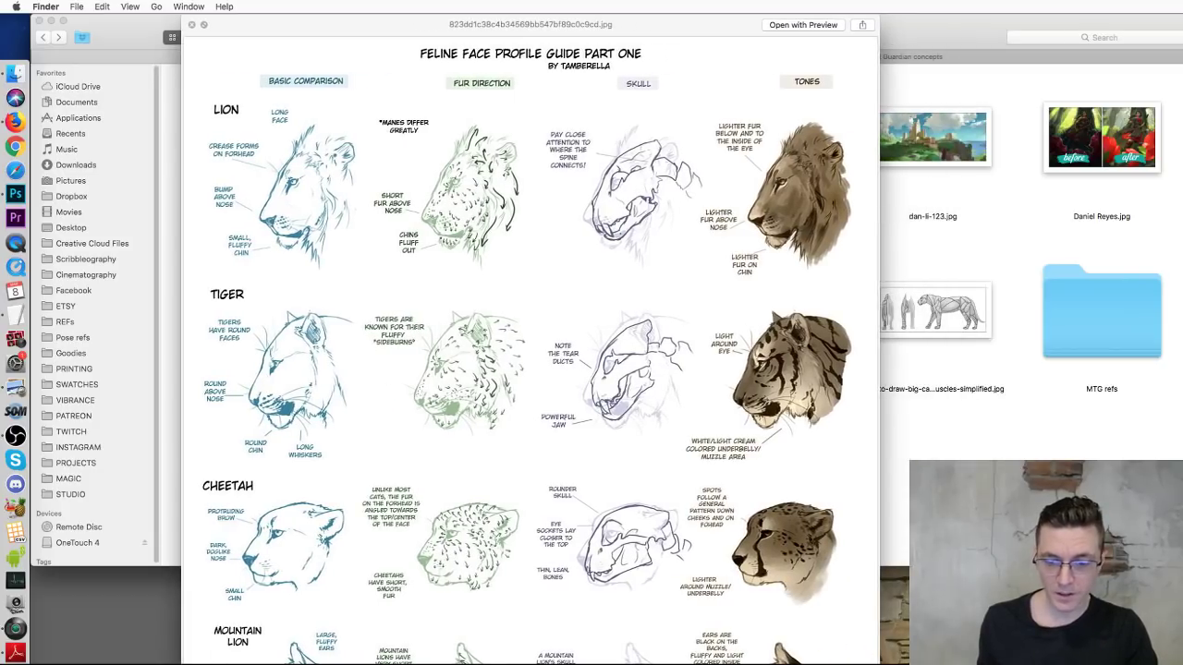
Step: Resize the Quick Look window to fit the whole feline face guide, then close the preview
drag(878, 664, 848, 631)
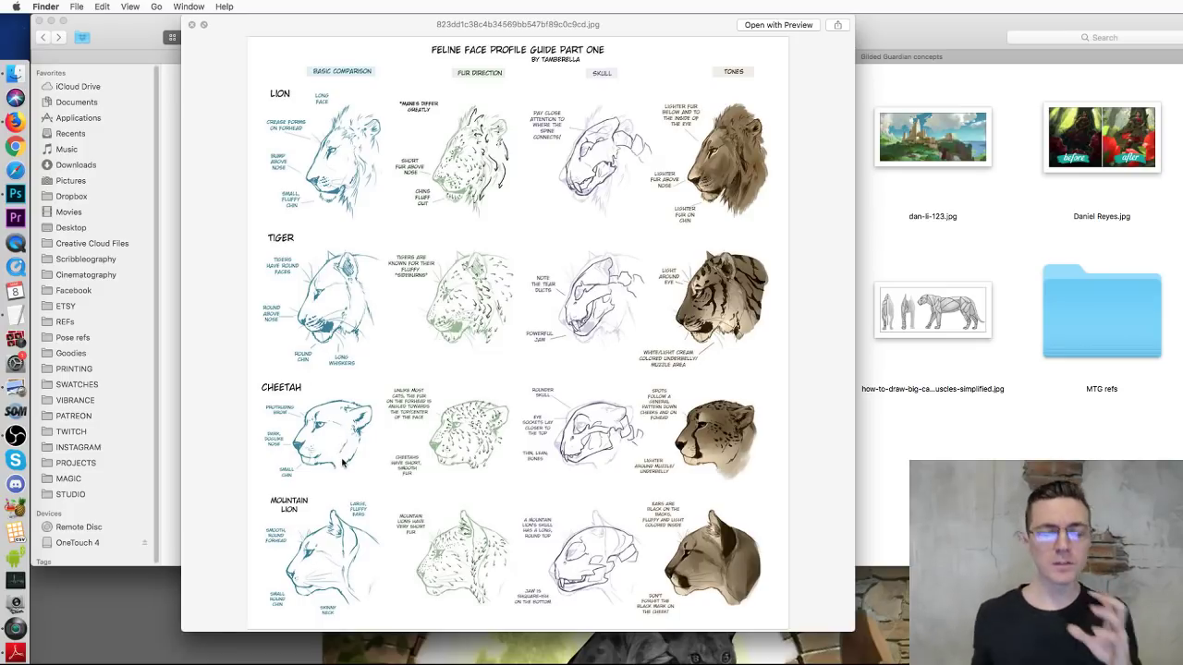
key(space)
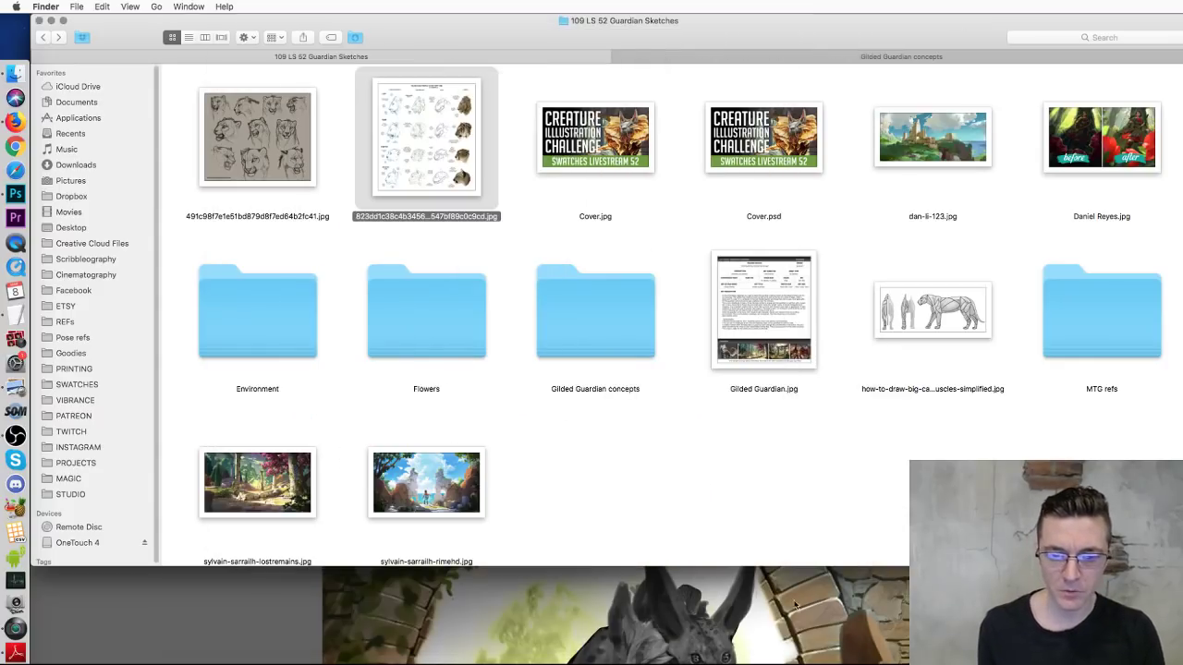
Step: Bring the lion painting back in Photoshop, select the Brush tool, and settle the view at 66.7%
key(super+Tab)
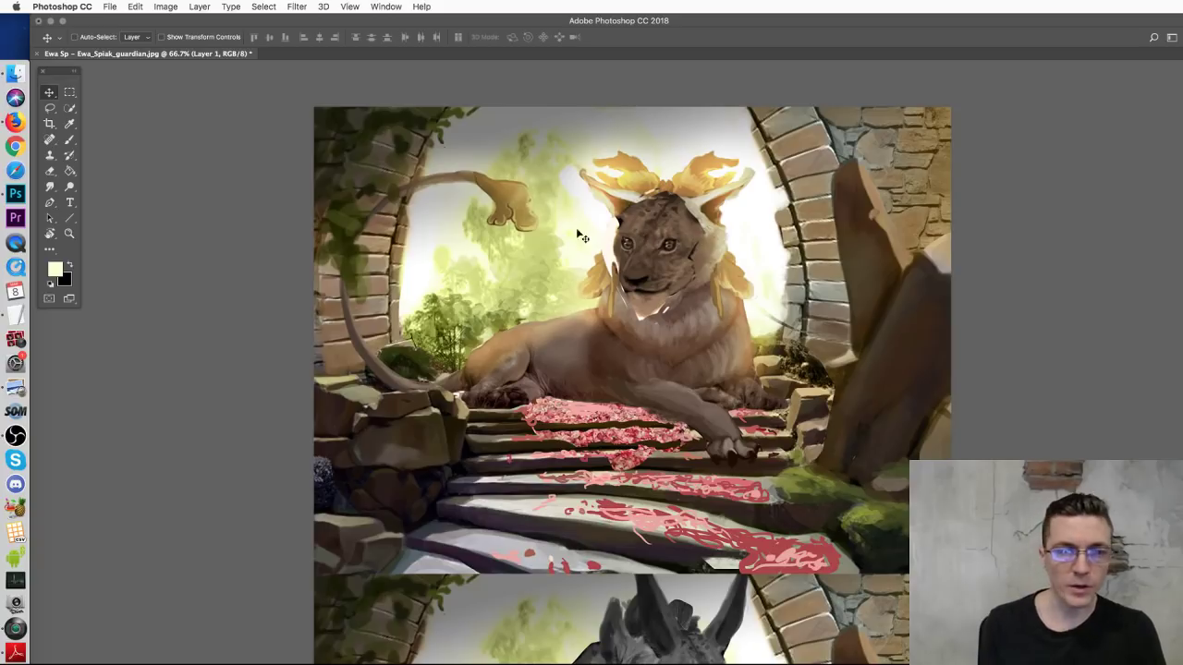
click(67, 141)
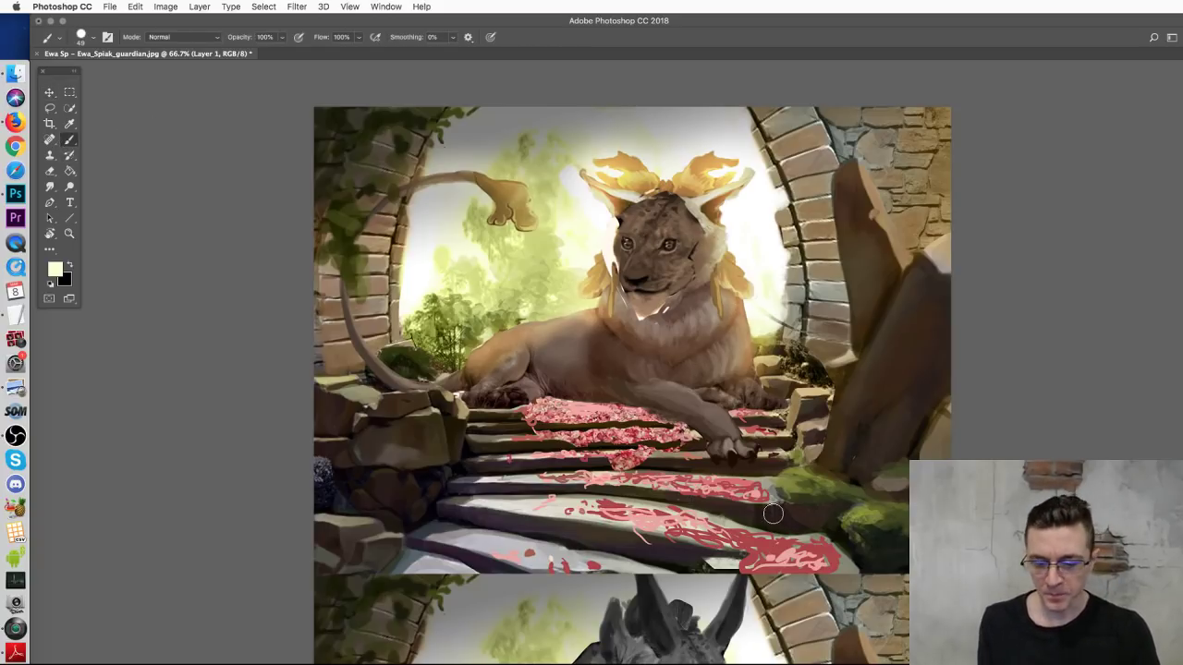
key(super+1)
key(super+minus)
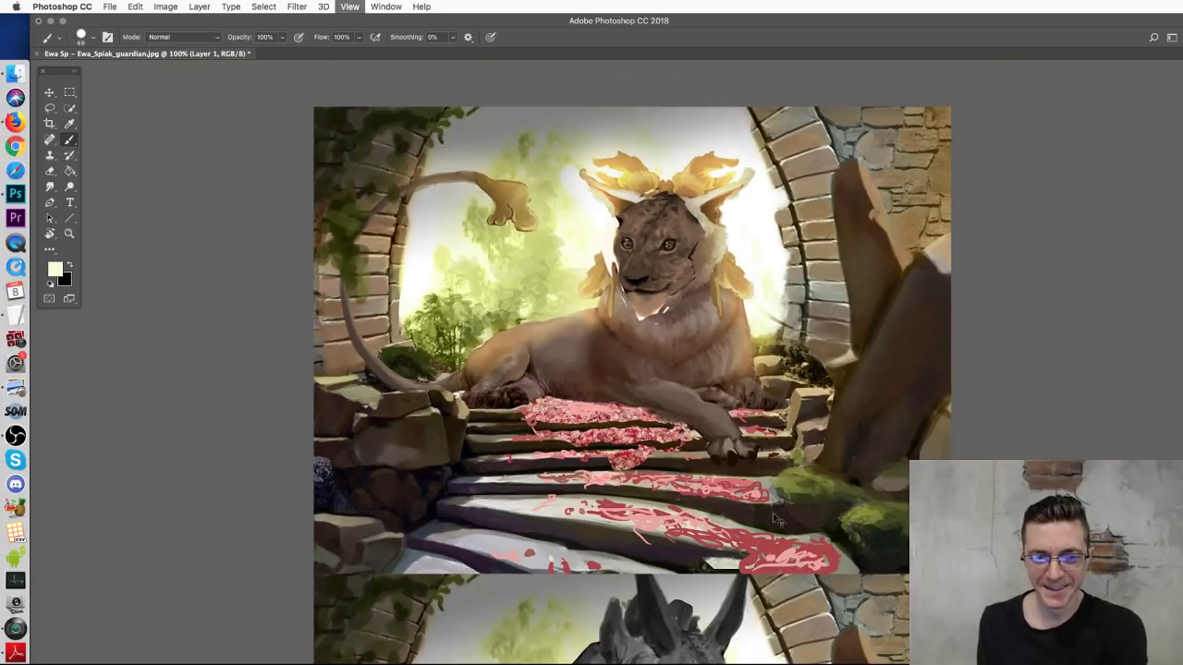
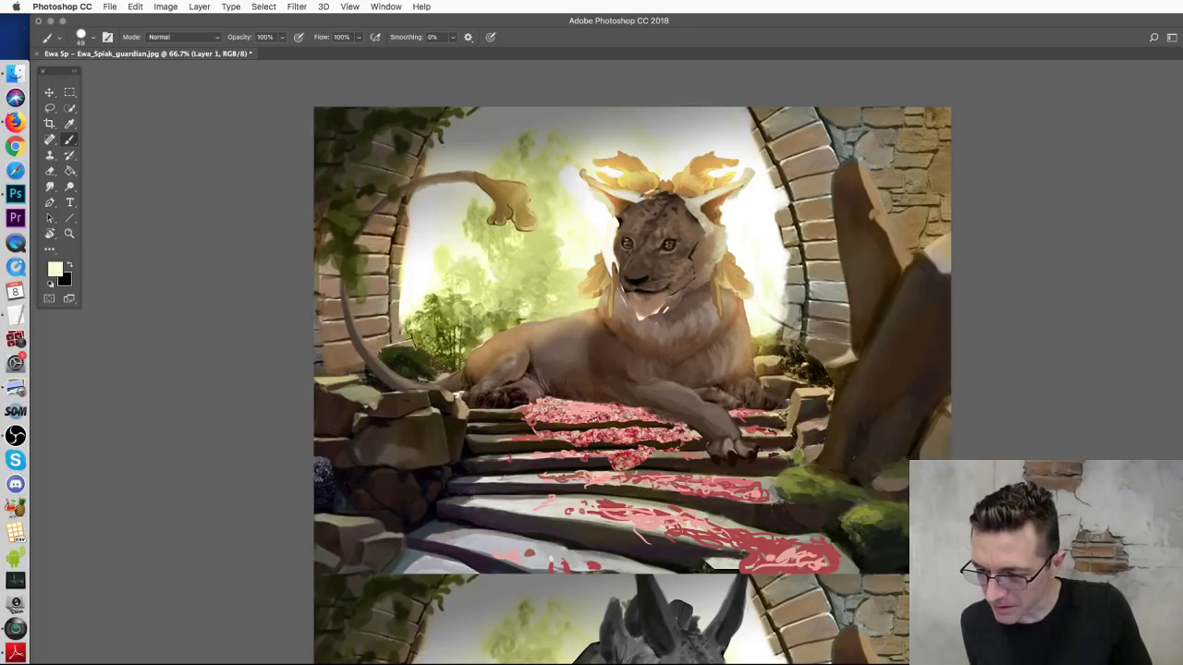
Step: With a 31 px brush, dab pink petals sampled from the steps over the lion's back, rocks and steps
key(super+Tab)
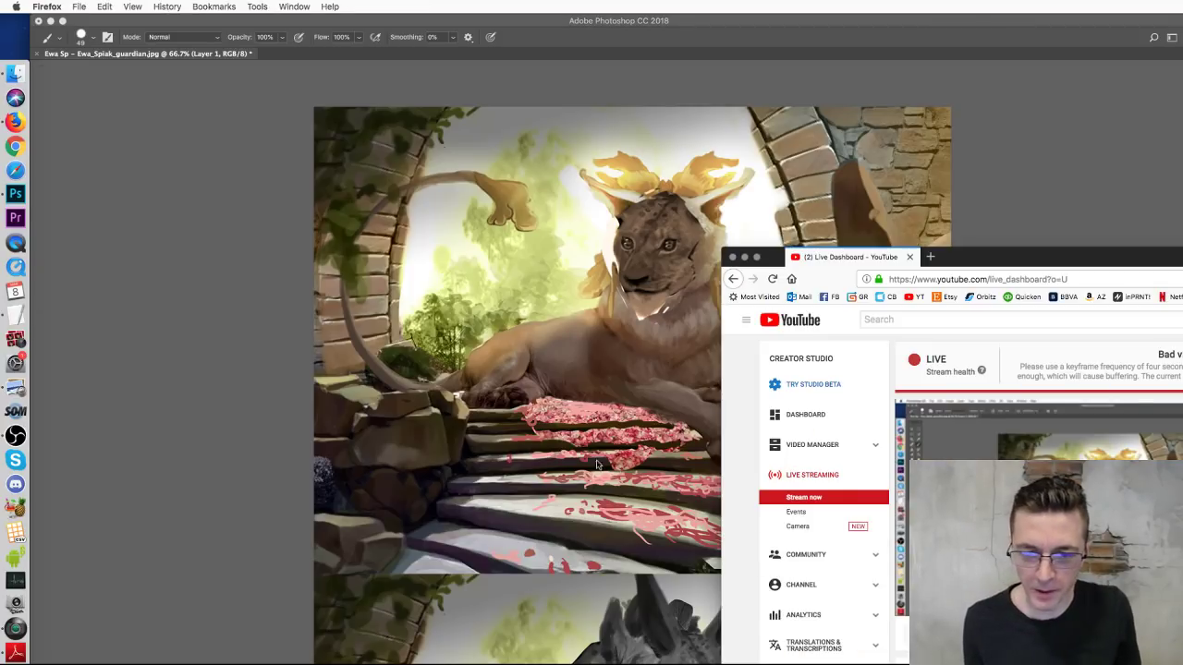
key(super+Tab)
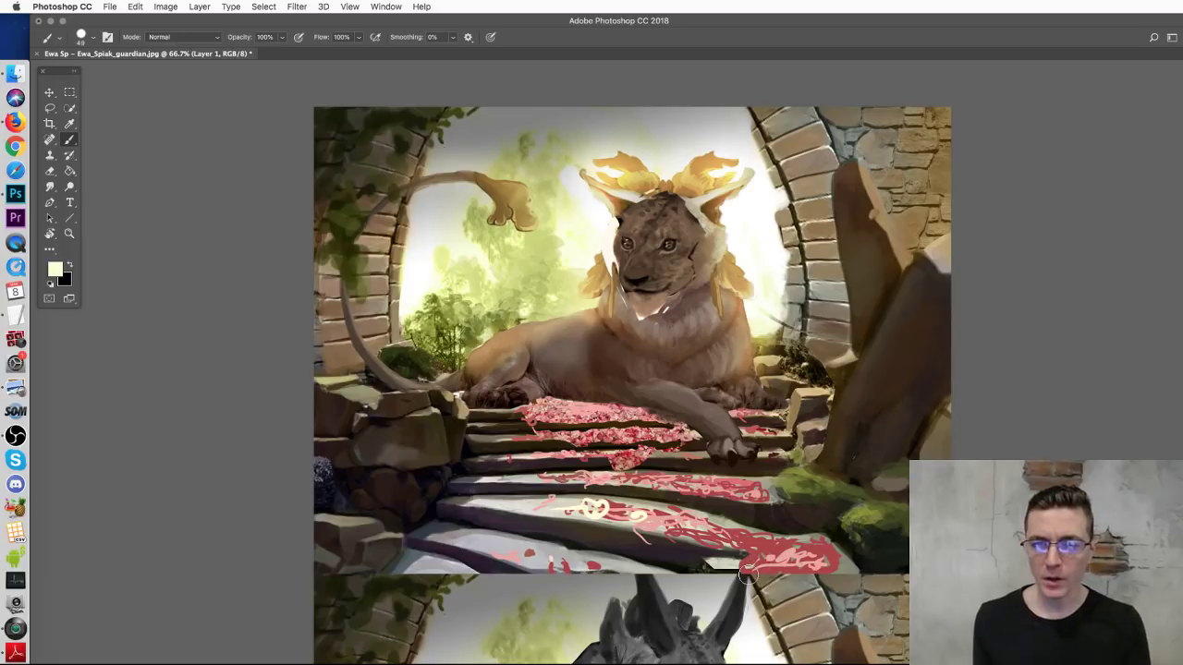
key(super+minus)
key(super+minus)
key(super+minus)
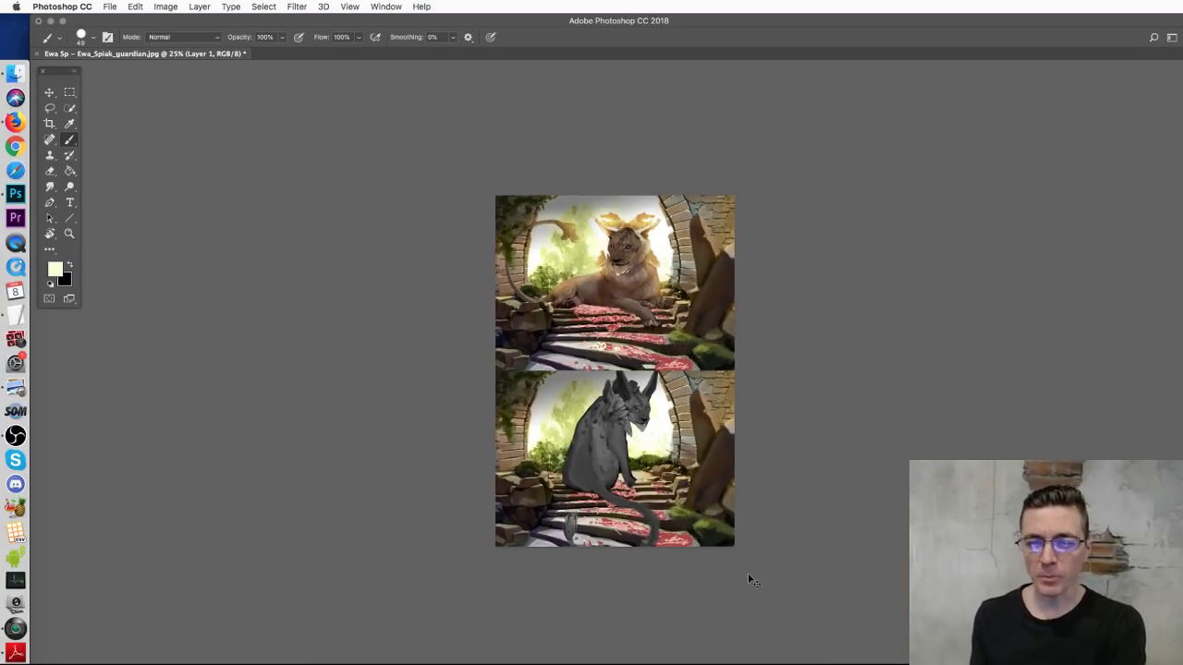
key(super+plus)
key(super+plus)
key(super+plus)
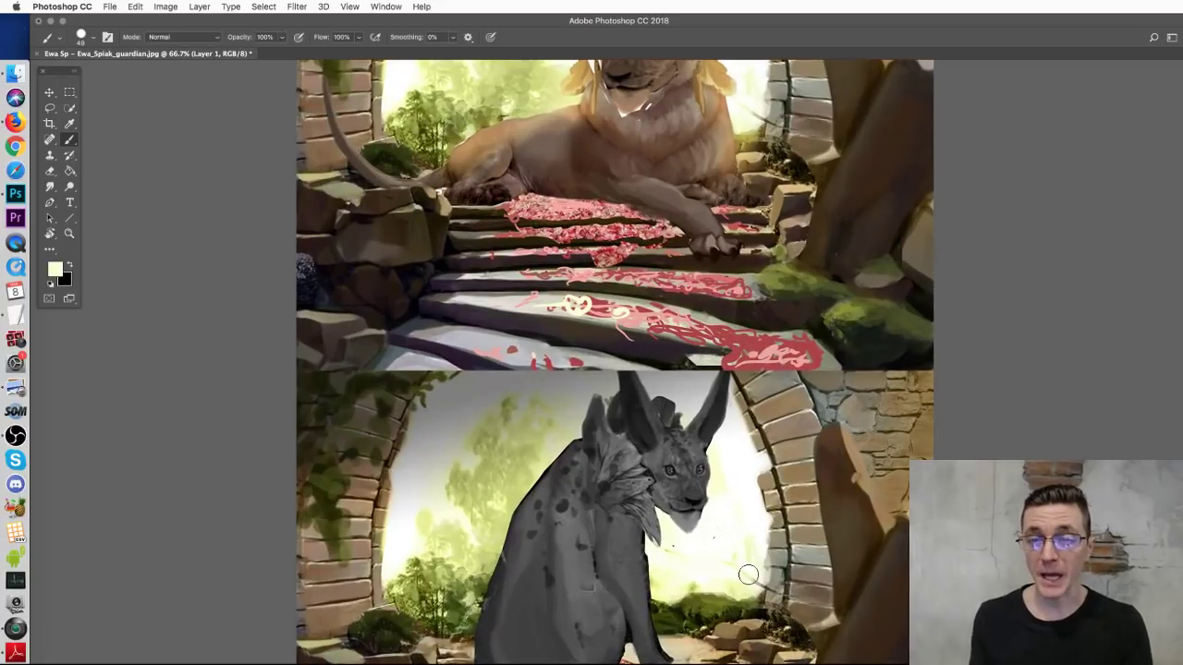
scroll(730, 563, up, 5)
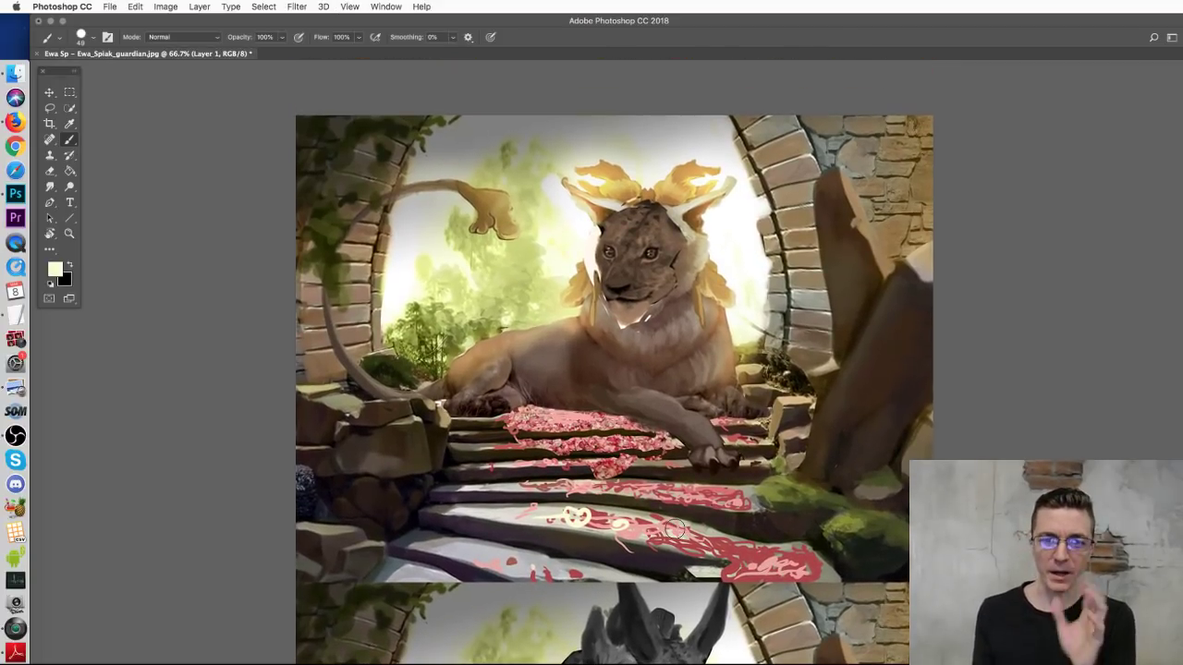
right_click(693, 365)
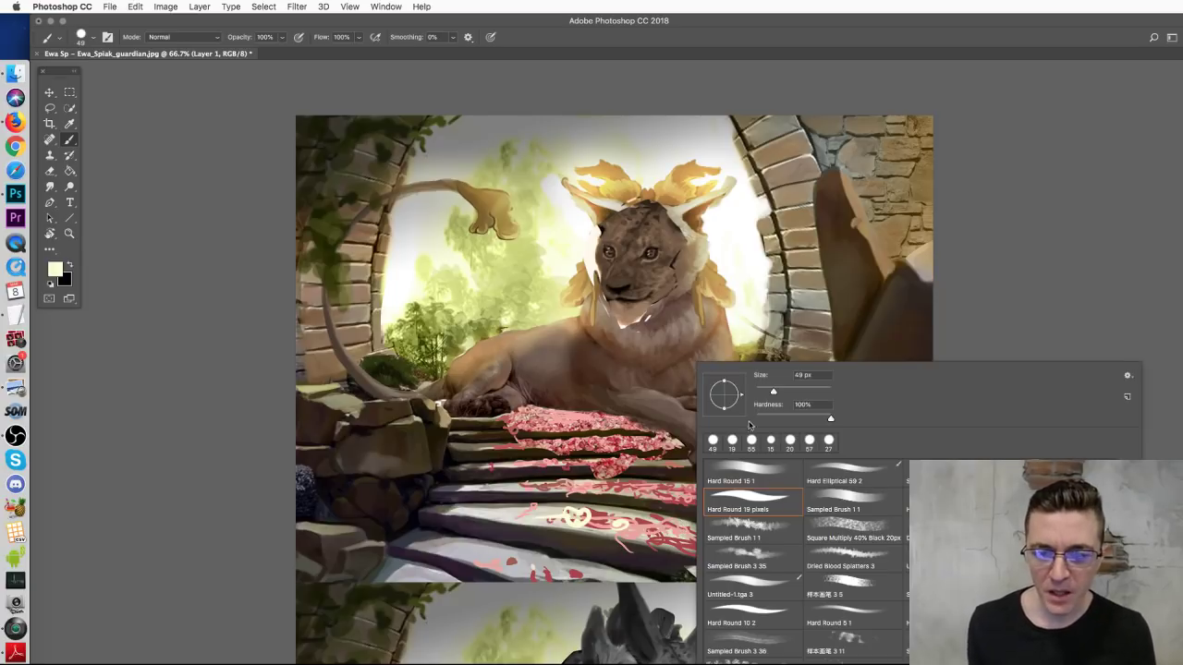
drag(771, 390, 766, 394)
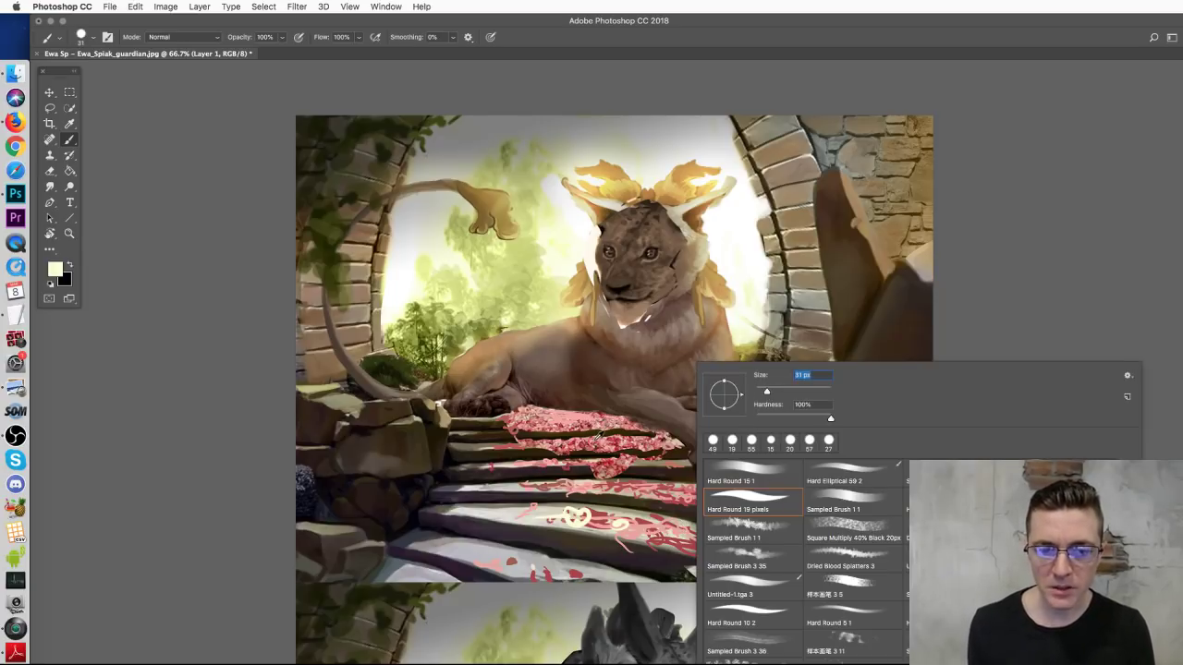
alt+click(587, 435)
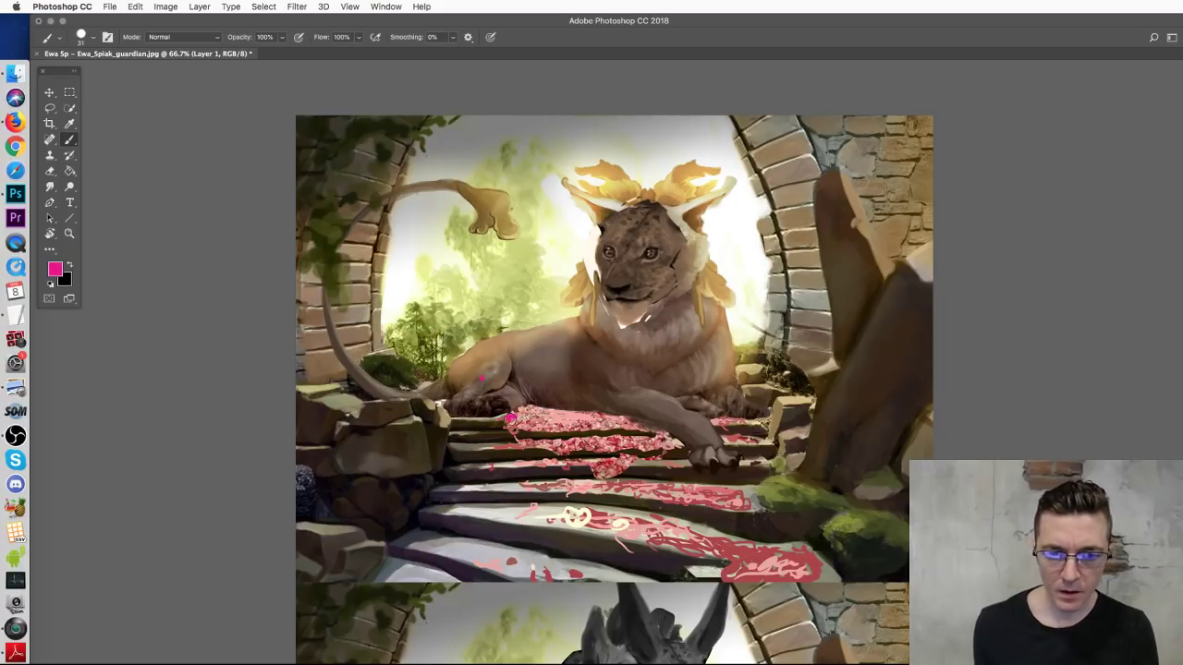
click(471, 339)
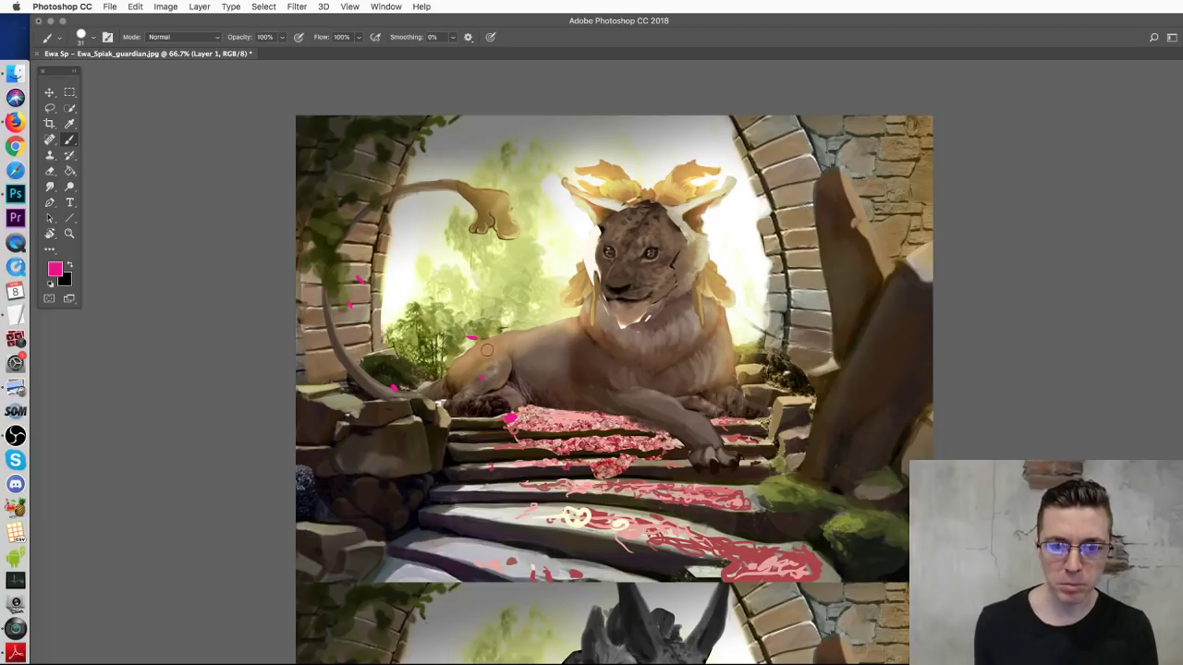
click(565, 398)
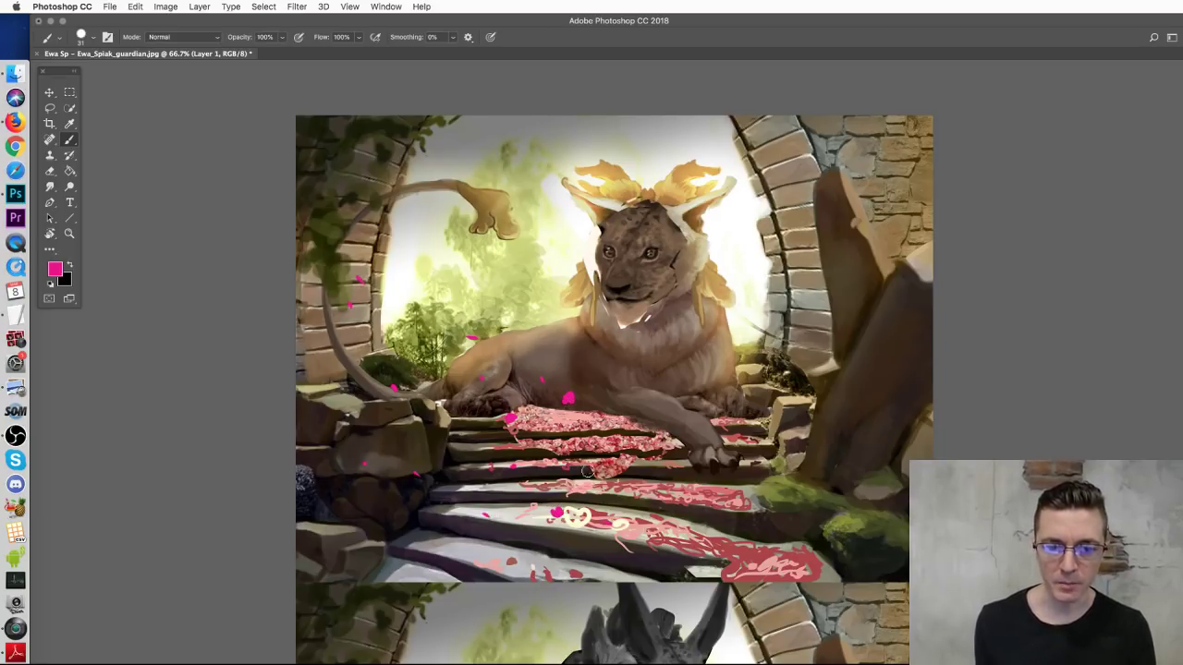
click(345, 410)
click(475, 551)
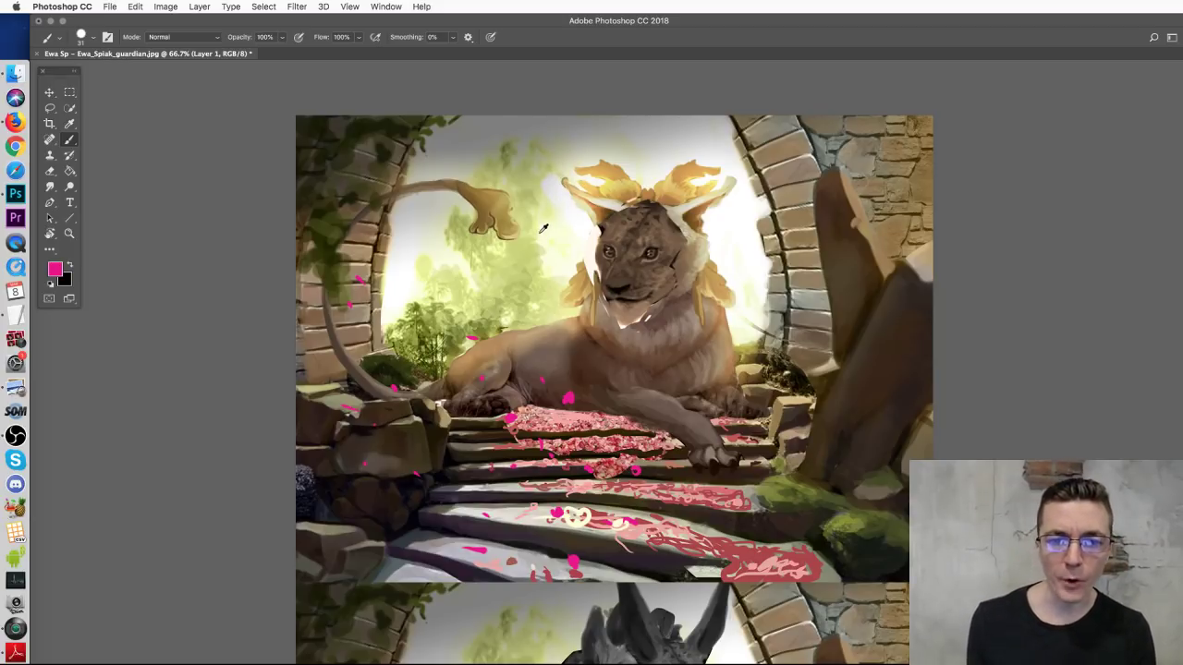
Step: Paint cream rim light, sampled from the fur, along the lion's back and down its flank
alt+click(592, 242)
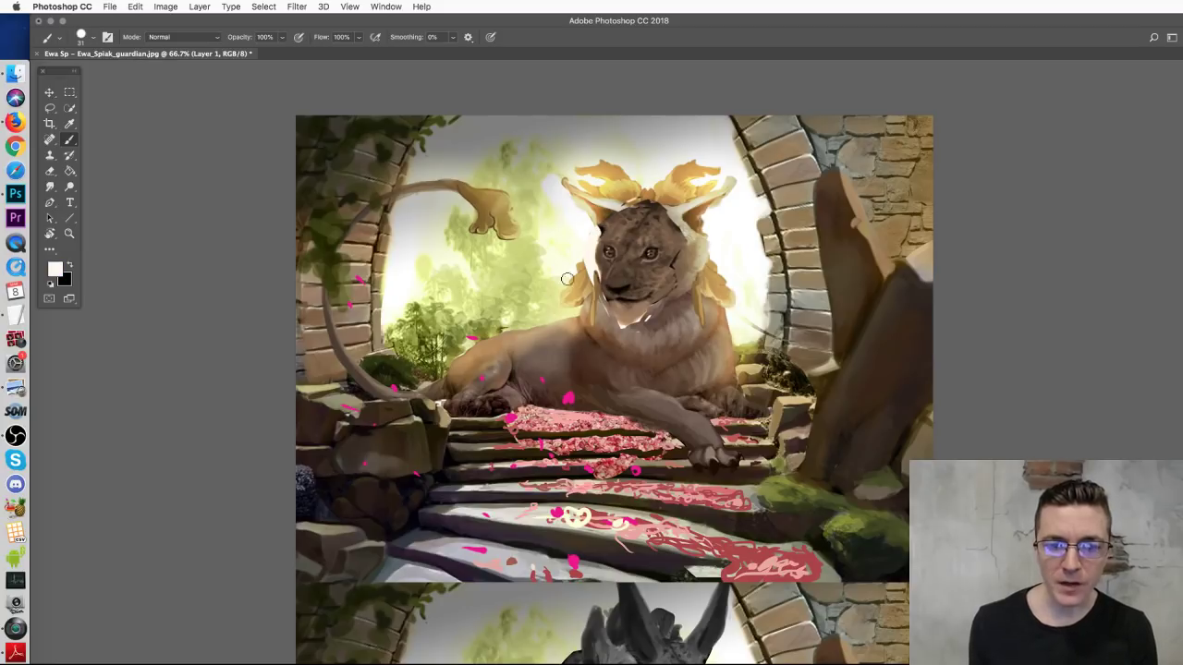
drag(459, 361, 543, 325)
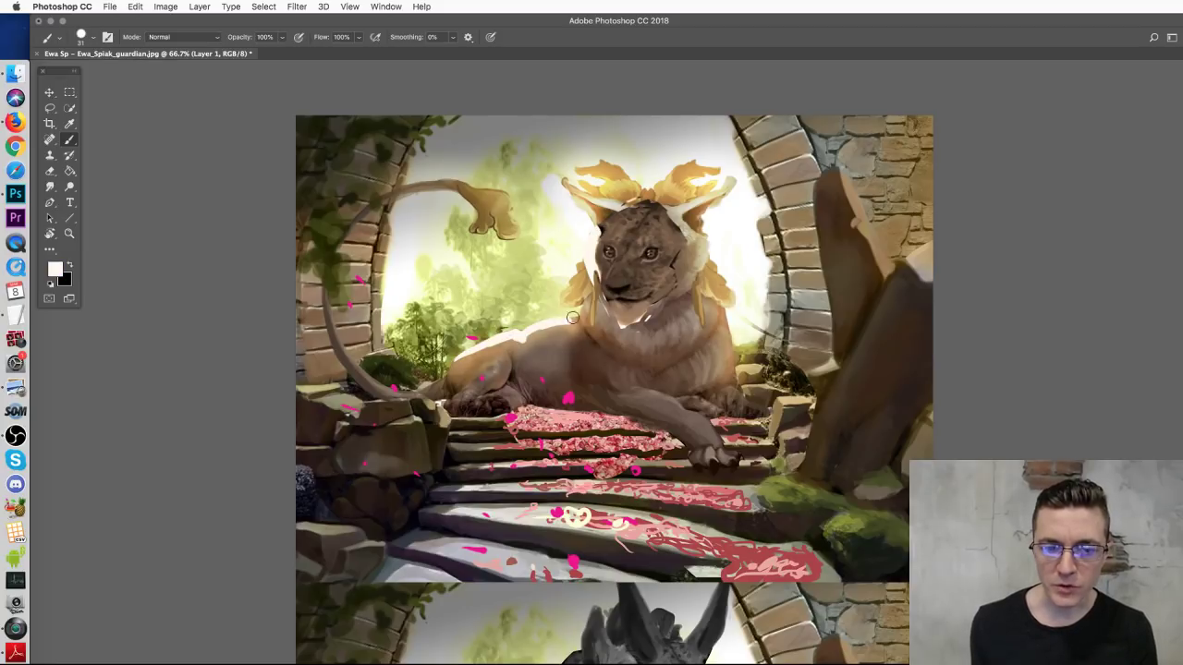
mouse_move(735, 310)
mouse_down()
mouse_move(738, 355)
mouse_move(724, 371)
mouse_up()
Step: Sample the light foliage green and enlarge the brush to 54 px
alt+click(509, 275)
right_click(505, 276)
drag(575, 263, 582, 266)
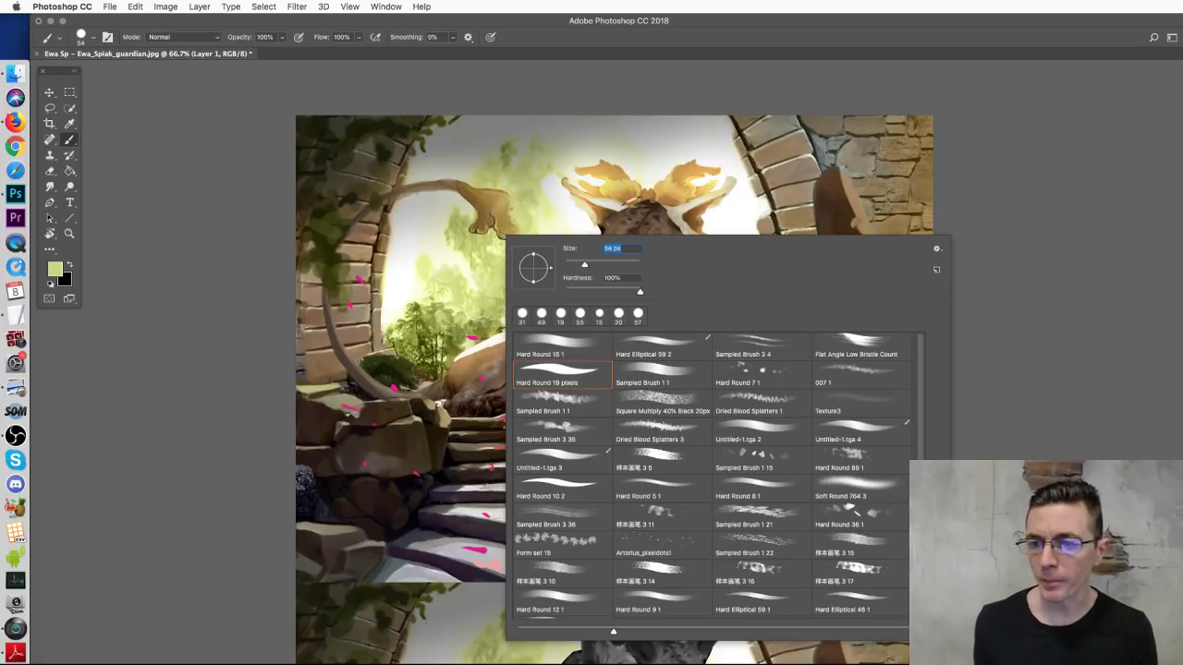
Step: Open the reference sylvain-sarraith-rimehd.jpg from Finder with Adobe Photoshop CC 2018
click(16, 75)
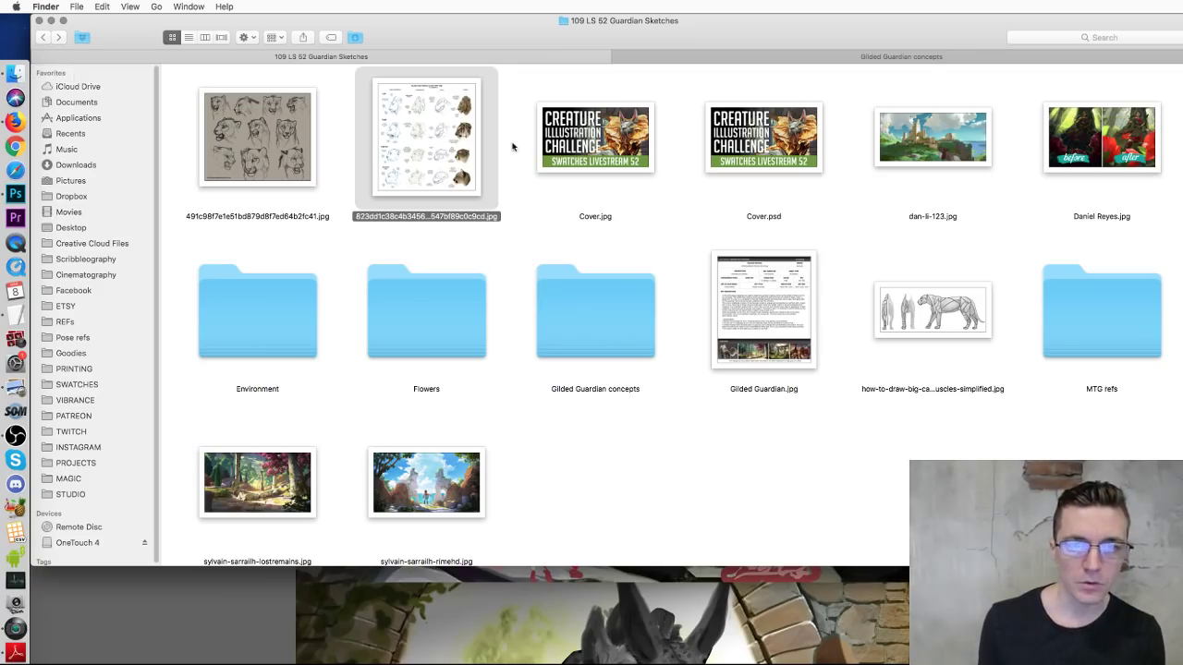
click(863, 468)
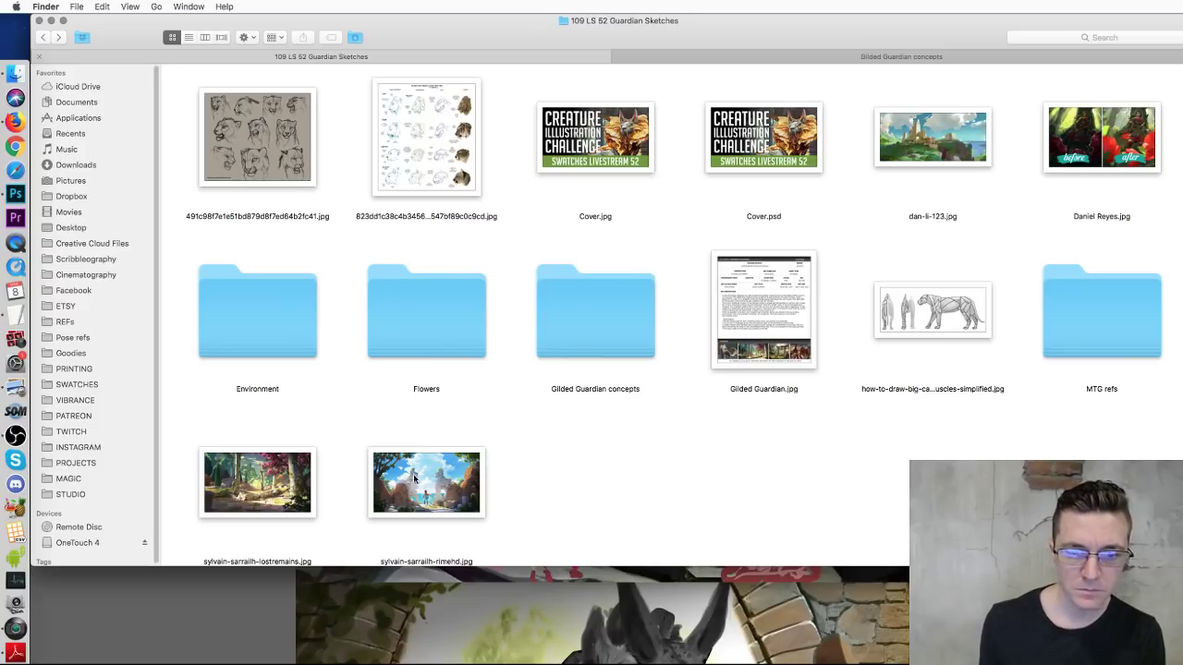
right_click(457, 479)
mouse_move(555, 497)
click(737, 525)
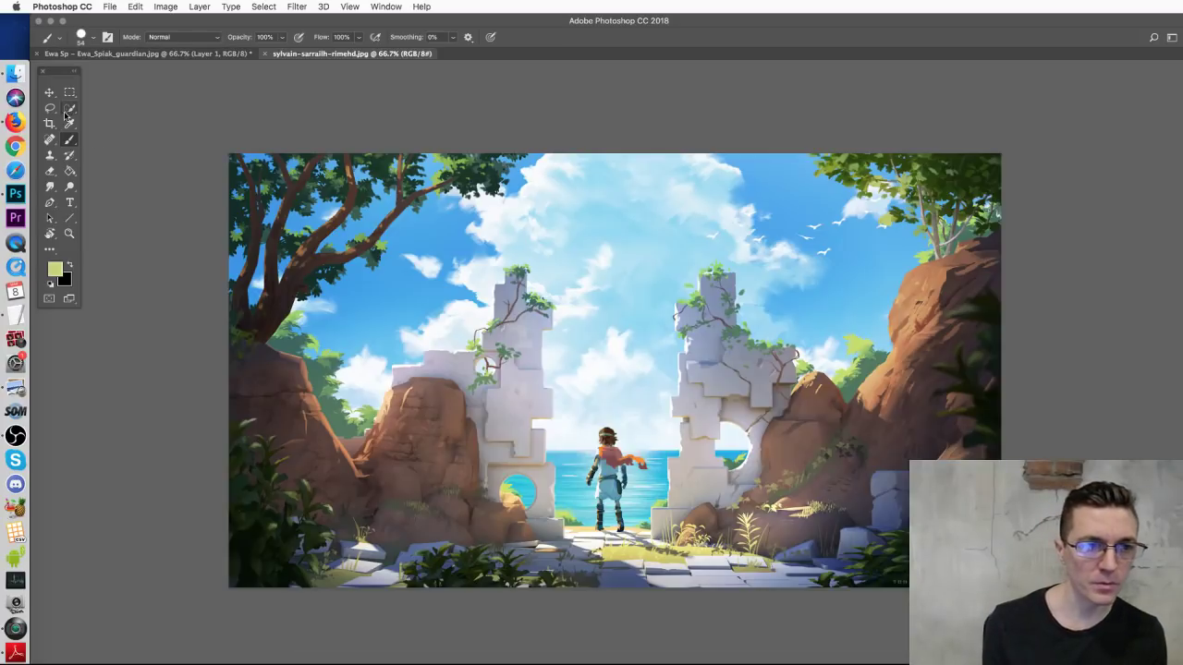
Step: Lasso and copy the reference's sky and ruins, paste them into the lion painting, and move them up over the archway
click(50, 108)
mouse_move(537, 177)
mouse_down()
mouse_move(460, 244)
mouse_move(331, 507)
mouse_move(847, 566)
mouse_move(663, 179)
mouse_move(623, 181)
mouse_up()
key(super+c)
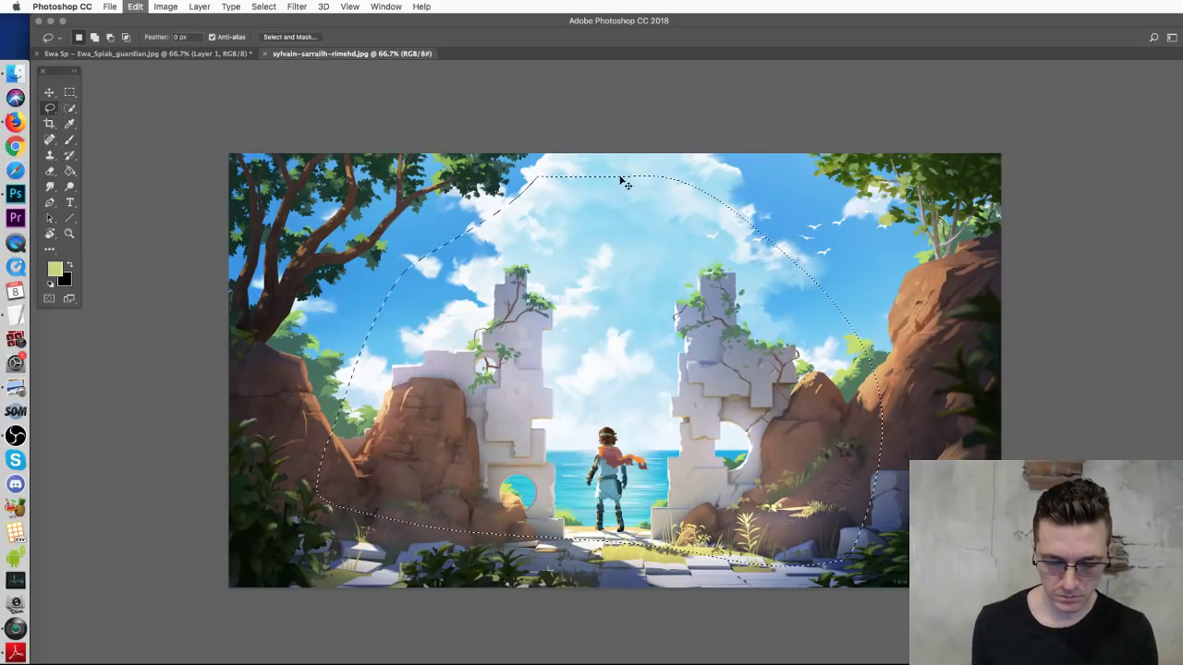
key(super+w)
key(super+v)
key(v)
scroll(689, 477, up, 5)
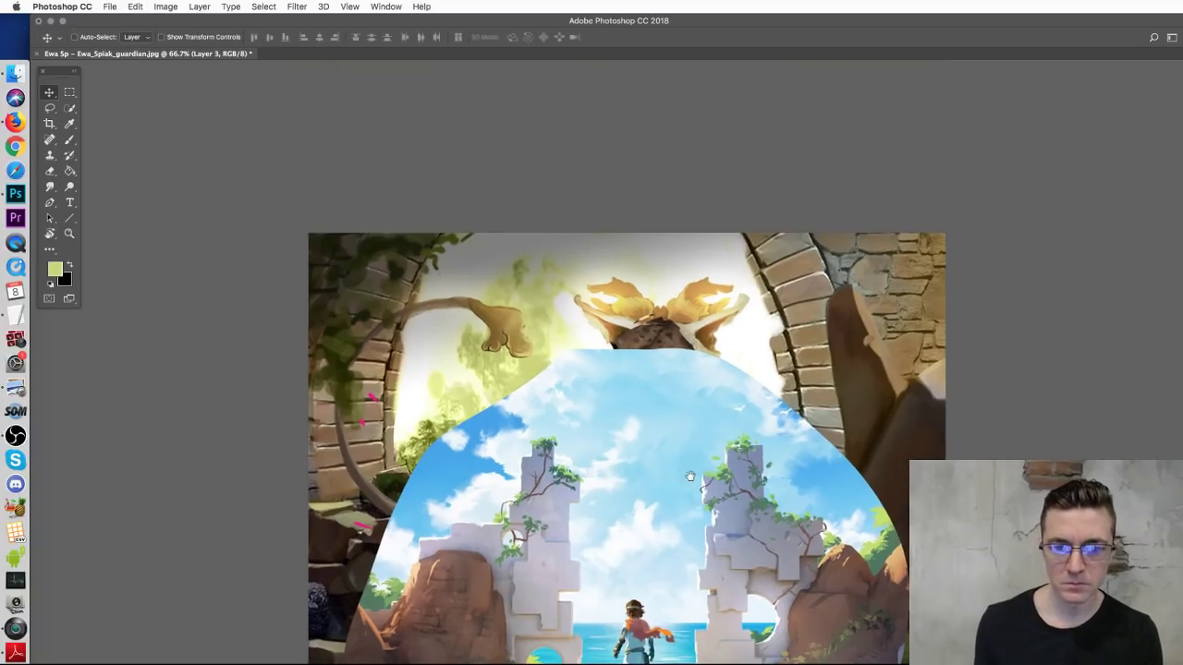
drag(684, 516, 646, 311)
Step: Add an inverted mask to the pasted layer and paint white to reveal sky and ruins around the lion
key(super+shift+m)
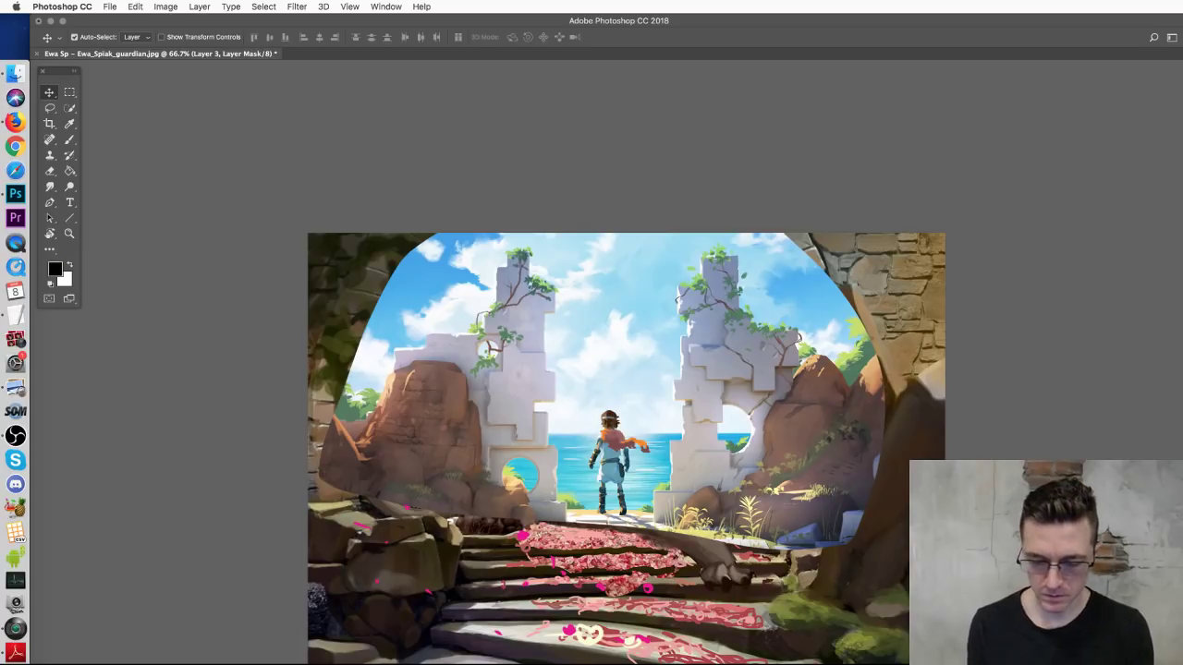
key(super+i)
click(70, 139)
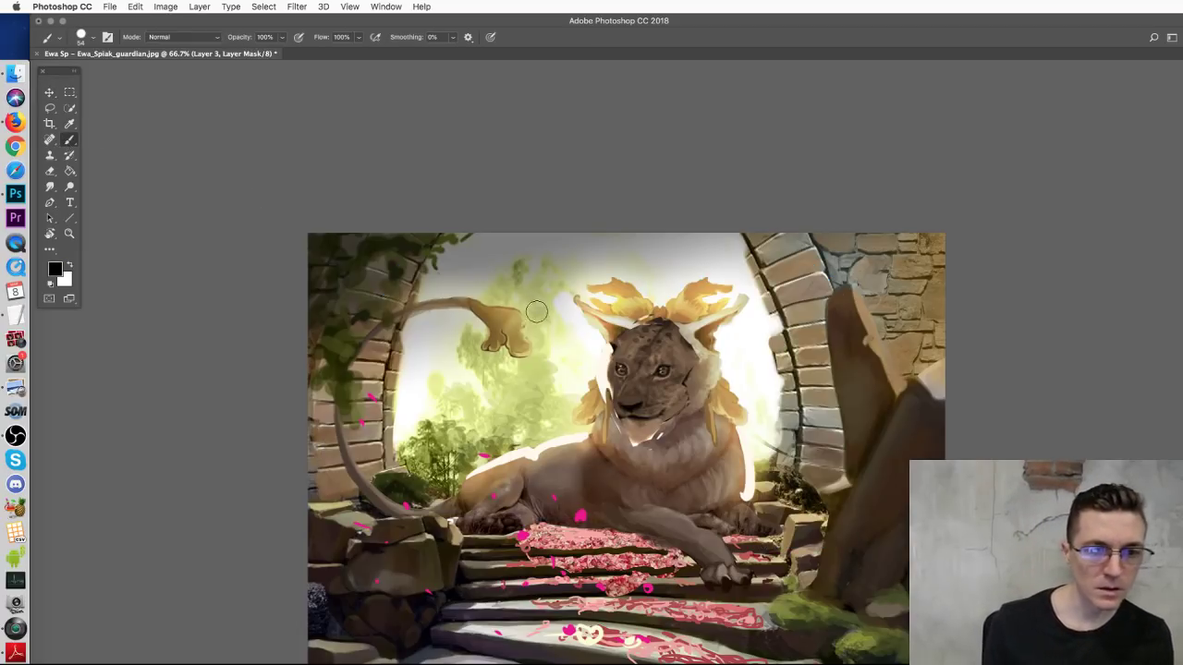
right_click(551, 316)
click(416, 389)
key(x)
mouse_move(414, 340)
mouse_down()
mouse_move(400, 425)
mouse_move(449, 355)
mouse_move(446, 404)
mouse_move(480, 422)
mouse_move(531, 409)
mouse_move(490, 396)
mouse_move(523, 380)
mouse_move(477, 322)
mouse_move(435, 332)
mouse_move(484, 248)
mouse_move(458, 237)
mouse_move(435, 290)
mouse_move(460, 274)
mouse_move(493, 277)
mouse_move(474, 273)
mouse_move(449, 280)
mouse_move(542, 307)
mouse_move(646, 244)
mouse_move(529, 253)
mouse_move(644, 244)
mouse_move(526, 250)
mouse_move(543, 240)
mouse_move(534, 280)
mouse_move(553, 252)
mouse_move(501, 225)
mouse_move(577, 265)
mouse_move(561, 272)
mouse_move(651, 279)
mouse_move(686, 279)
mouse_move(686, 244)
mouse_move(636, 240)
mouse_move(647, 221)
mouse_move(614, 217)
mouse_move(662, 223)
mouse_move(690, 251)
mouse_move(719, 241)
mouse_move(750, 289)
mouse_move(734, 248)
mouse_move(775, 346)
mouse_move(775, 446)
mouse_move(766, 395)
mouse_move(728, 371)
mouse_move(724, 350)
mouse_move(755, 391)
mouse_move(756, 489)
mouse_up()
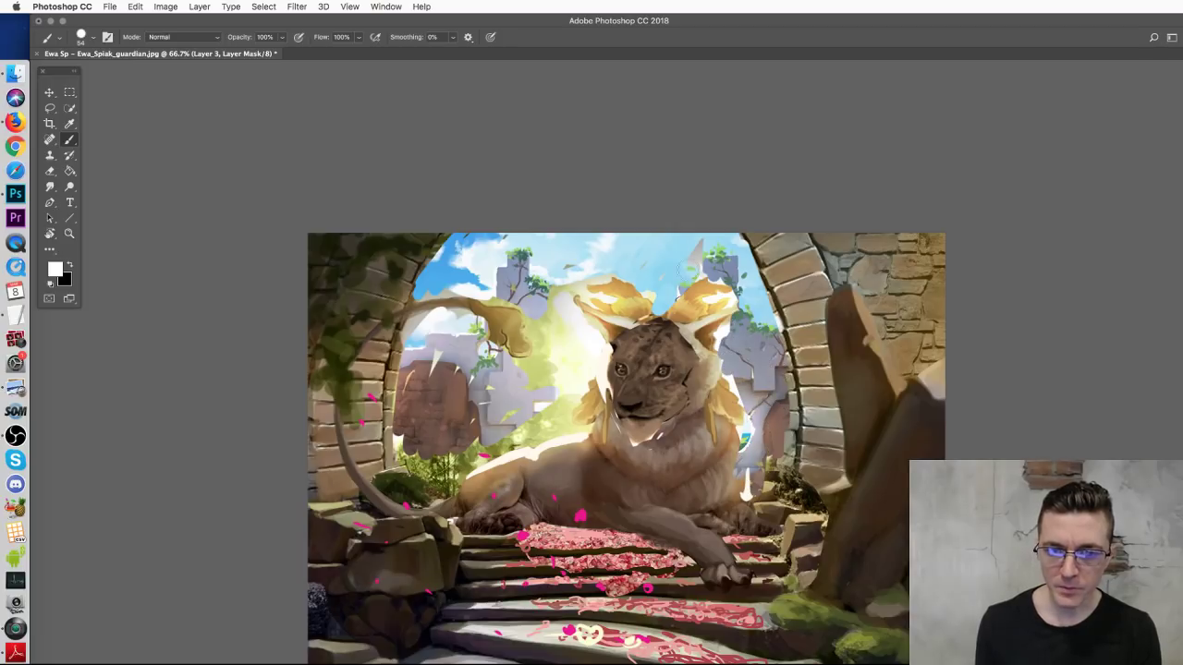
drag(721, 298, 753, 492)
mouse_move(603, 288)
mouse_down()
mouse_move(589, 296)
mouse_move(614, 277)
mouse_move(580, 264)
mouse_move(543, 318)
mouse_move(522, 319)
mouse_move(550, 369)
mouse_move(586, 348)
mouse_move(599, 373)
mouse_move(548, 439)
mouse_move(506, 437)
mouse_move(536, 381)
mouse_move(523, 391)
mouse_move(527, 421)
mouse_move(431, 488)
mouse_move(390, 418)
mouse_up()
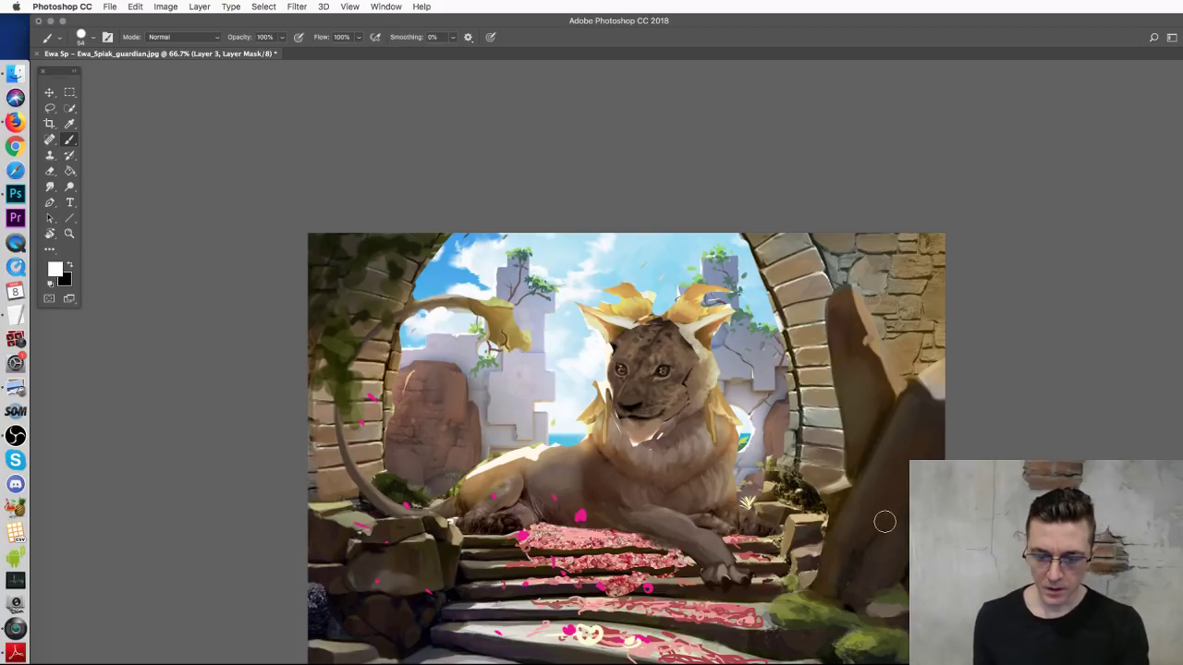
key(super+minus)
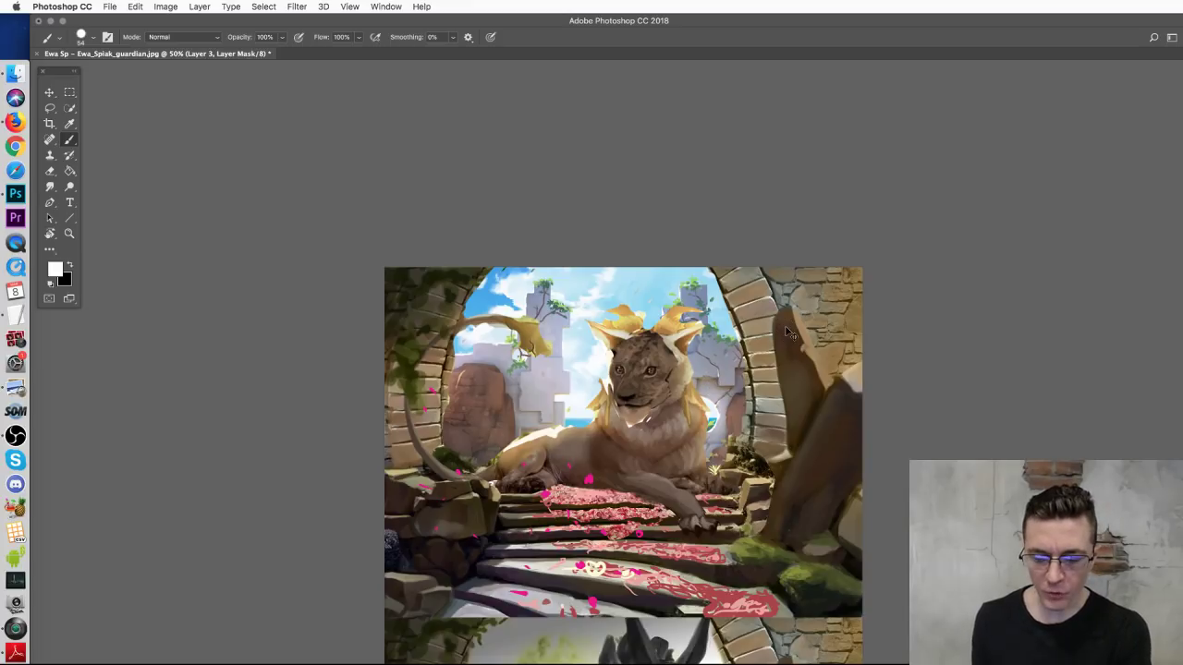
Step: Back on Layer 1, sample cream from the lion's sunlit back and set the brush to 20 px
key(super+equal)
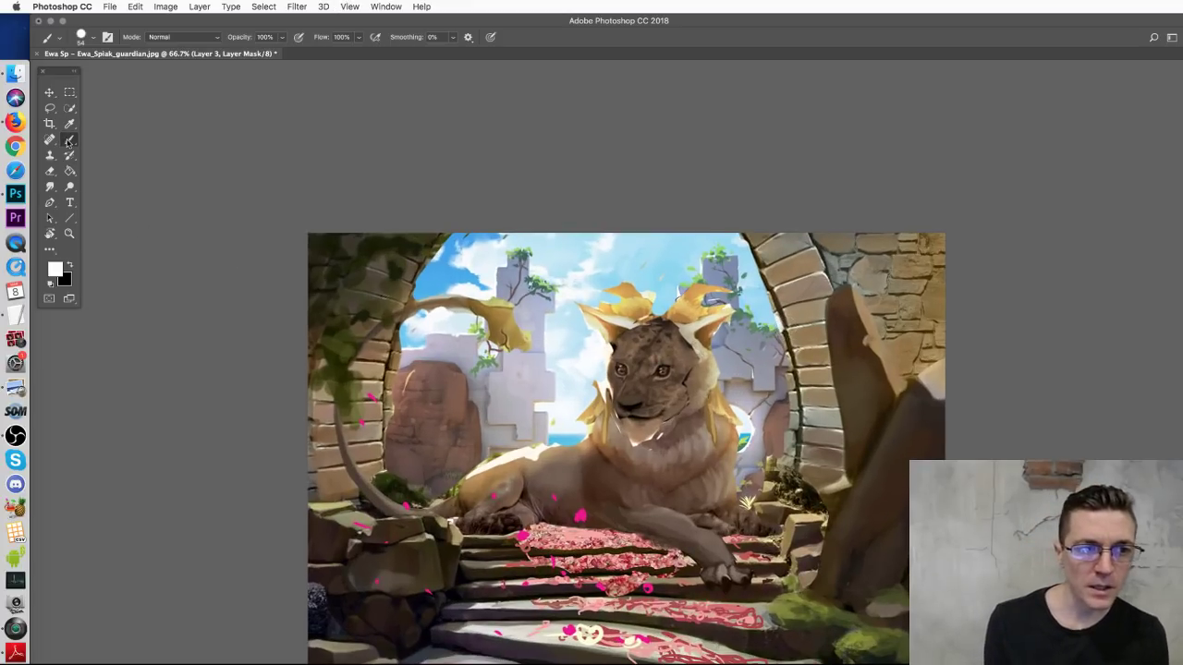
alt+click(612, 382)
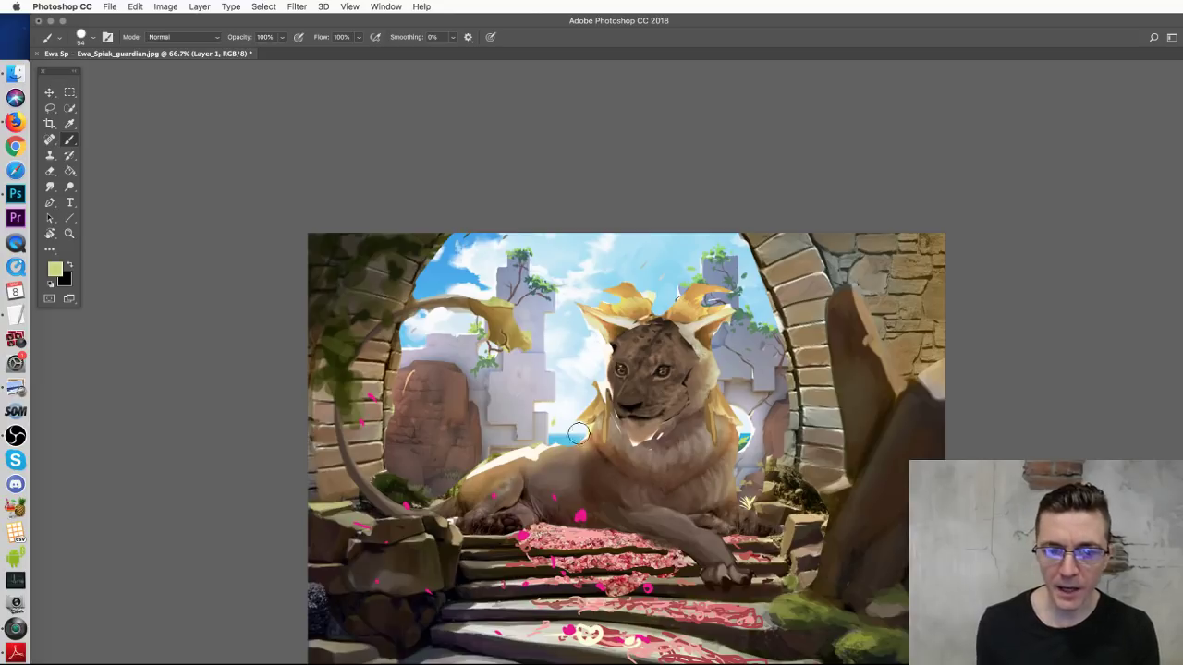
alt+click(536, 450)
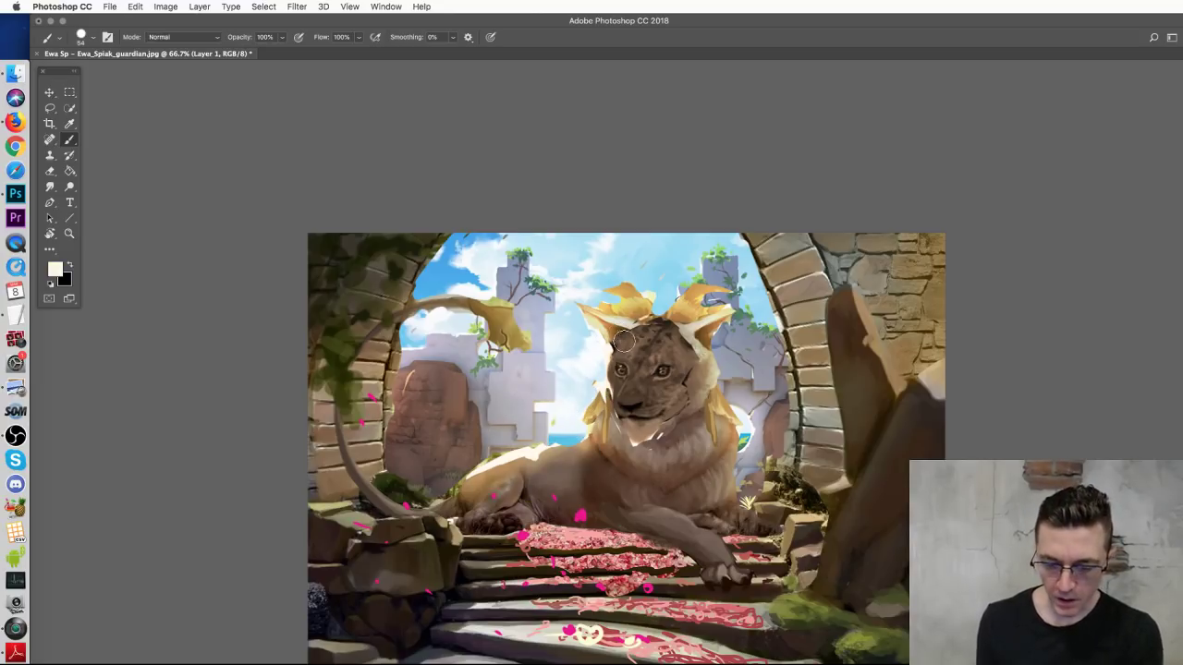
key(super+equal)
key(super+equal)
drag(178, 282, 505, 323)
right_click(531, 346)
key(bracketleft)
key(bracketleft)
key(bracketleft)
key(bracketleft)
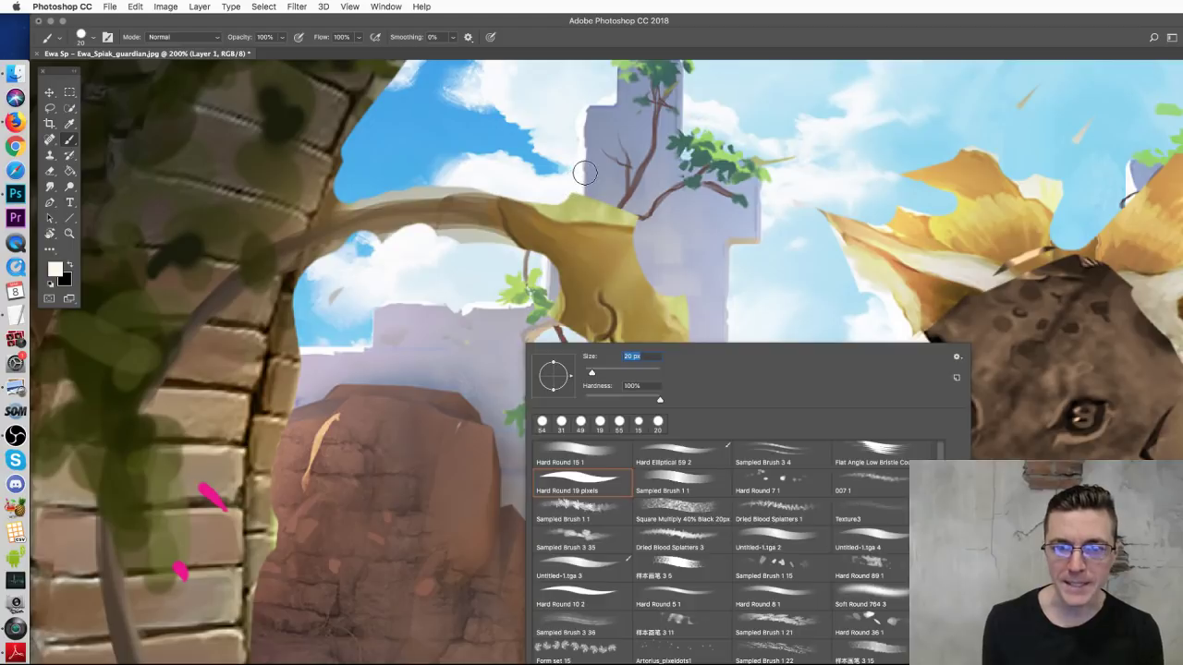
key(Escape)
key(super+minus)
key(super+minus)
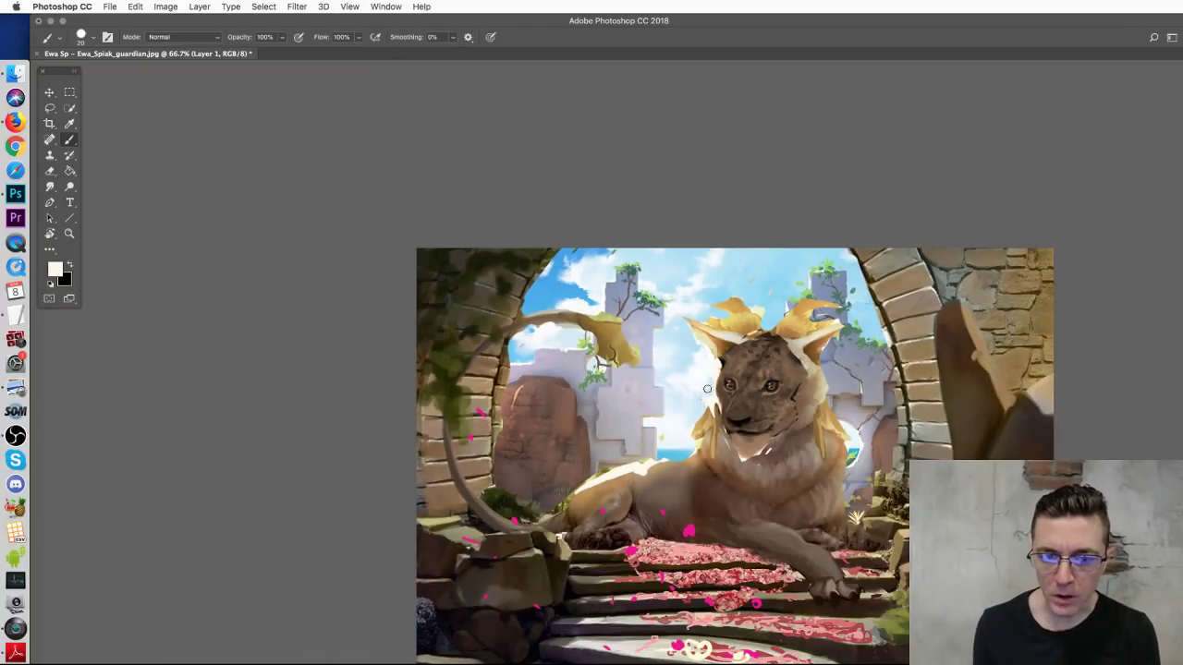
Step: Paint light highlights on the lion's chest, tail tip and paw and down the arch's inner edge
mouse_move(697, 425)
mouse_down()
mouse_move(719, 475)
mouse_move(666, 462)
mouse_move(606, 480)
mouse_up()
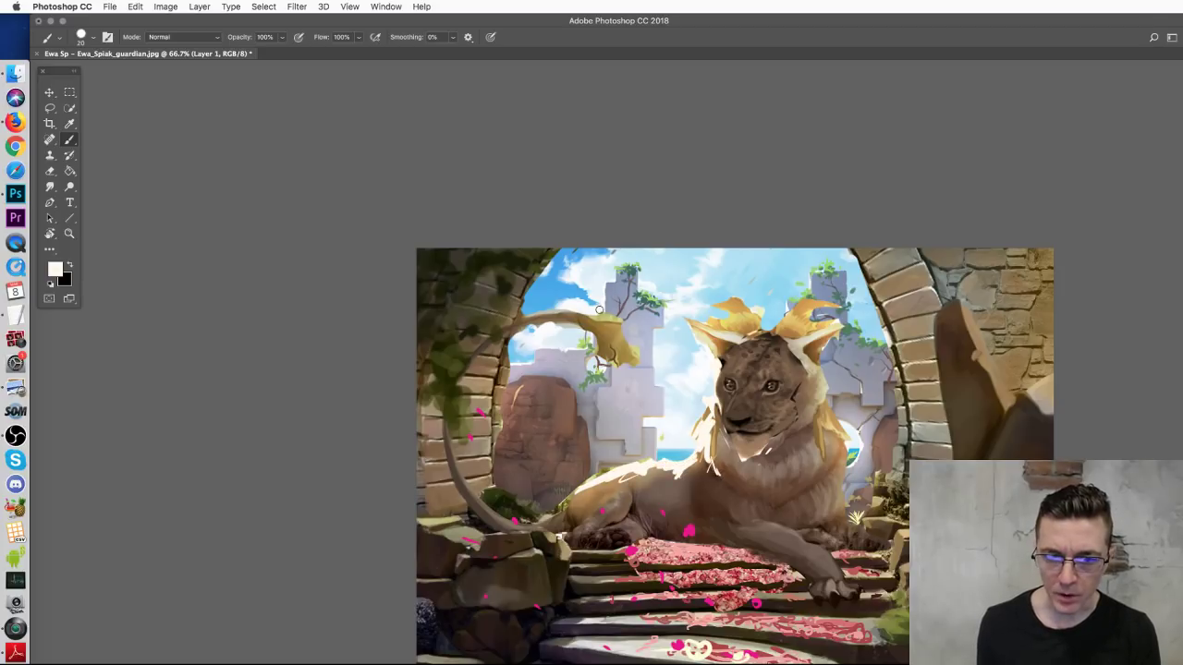
mouse_move(643, 351)
mouse_down()
mouse_move(612, 329)
mouse_move(630, 366)
mouse_up()
drag(857, 516, 900, 498)
mouse_move(869, 301)
mouse_down()
mouse_move(900, 385)
mouse_move(898, 421)
mouse_move(908, 411)
mouse_move(865, 536)
mouse_up()
Step: Sample a blue-grey from the painting and switch to the 15 px hard round brush
scroll(931, 407, right, 5)
scroll(931, 407, down, 1)
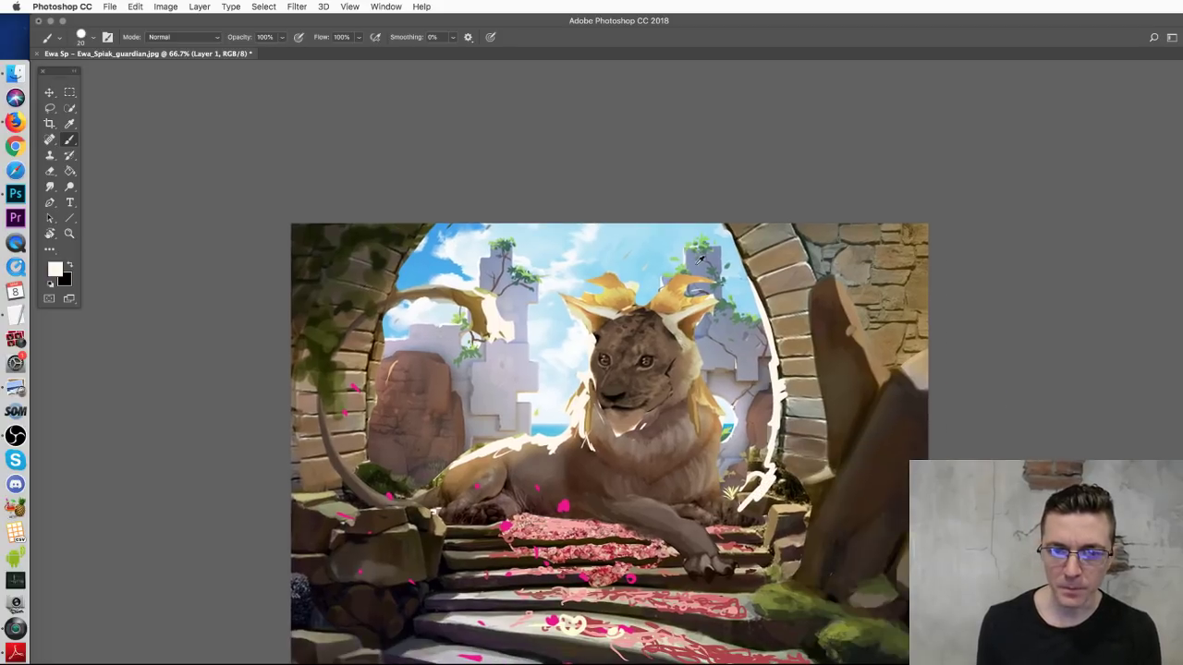
alt+click(699, 260)
right_click(731, 284)
click(802, 391)
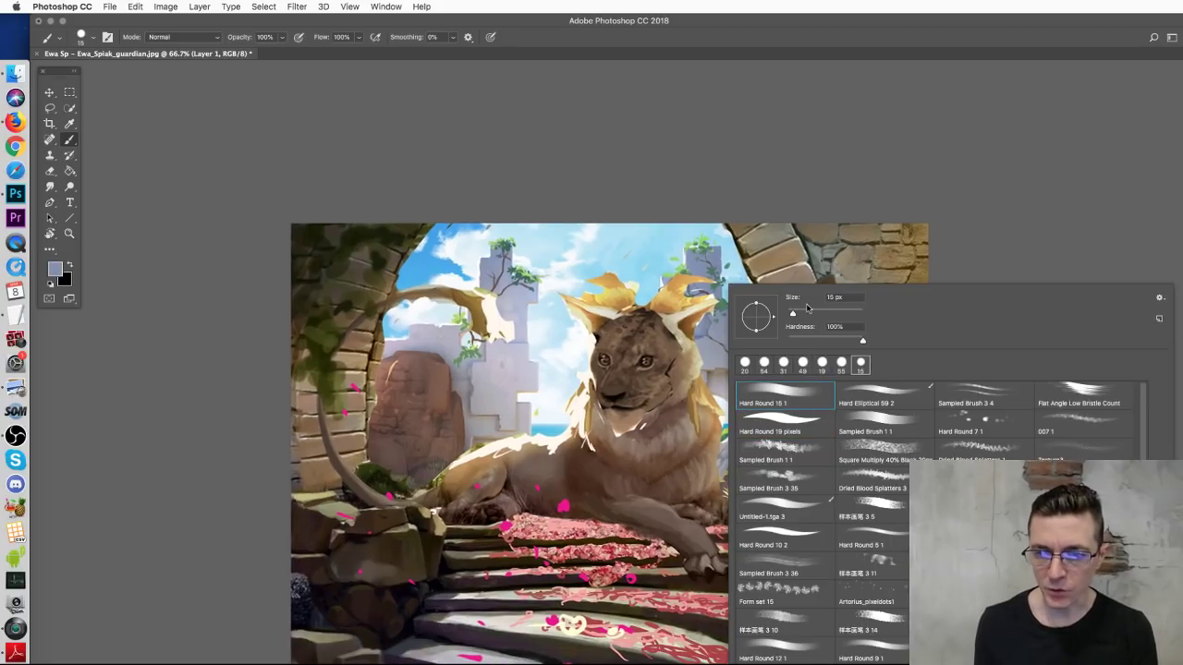
Step: Try grey on the upper-right wall with a 55 px brush, undo it, and pick a darker blue-grey instead
click(807, 312)
click(750, 233)
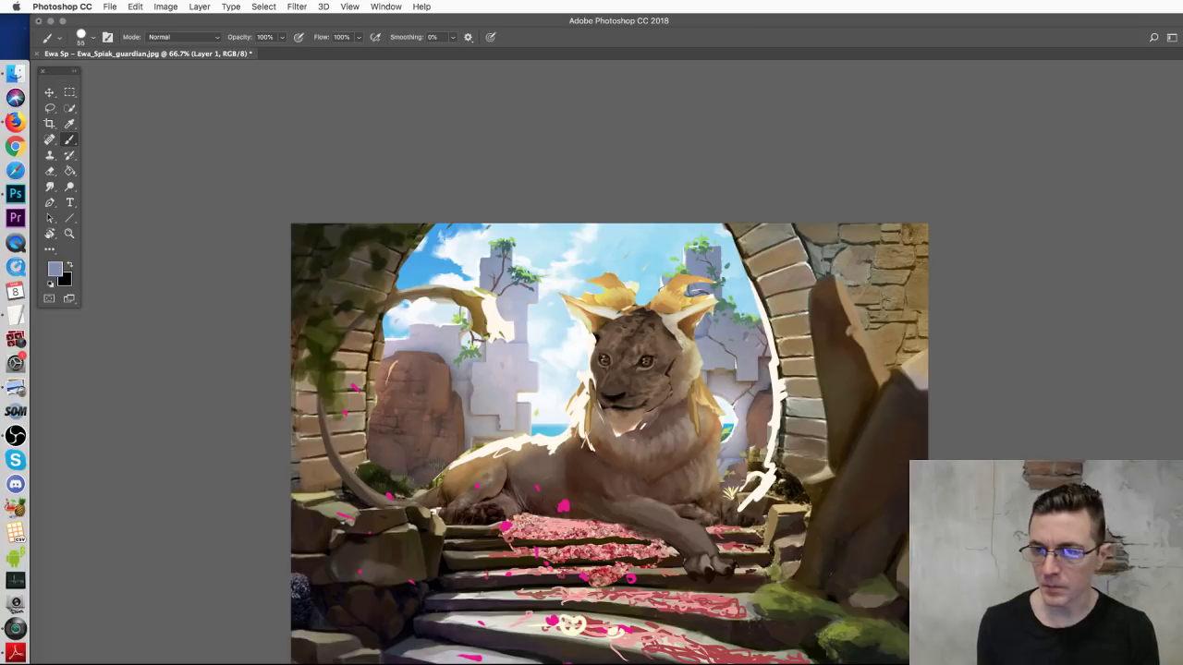
alt+click(765, 368)
mouse_move(767, 268)
mouse_down()
mouse_move(860, 273)
mouse_move(910, 305)
mouse_move(924, 331)
mouse_up()
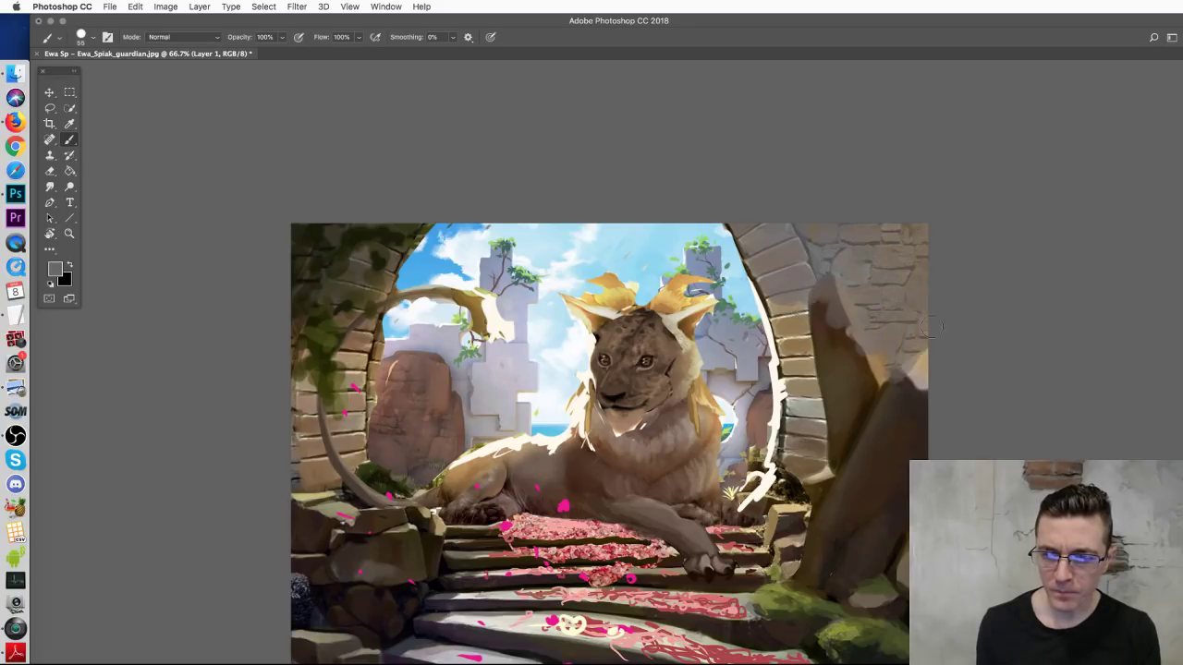
key(super+z)
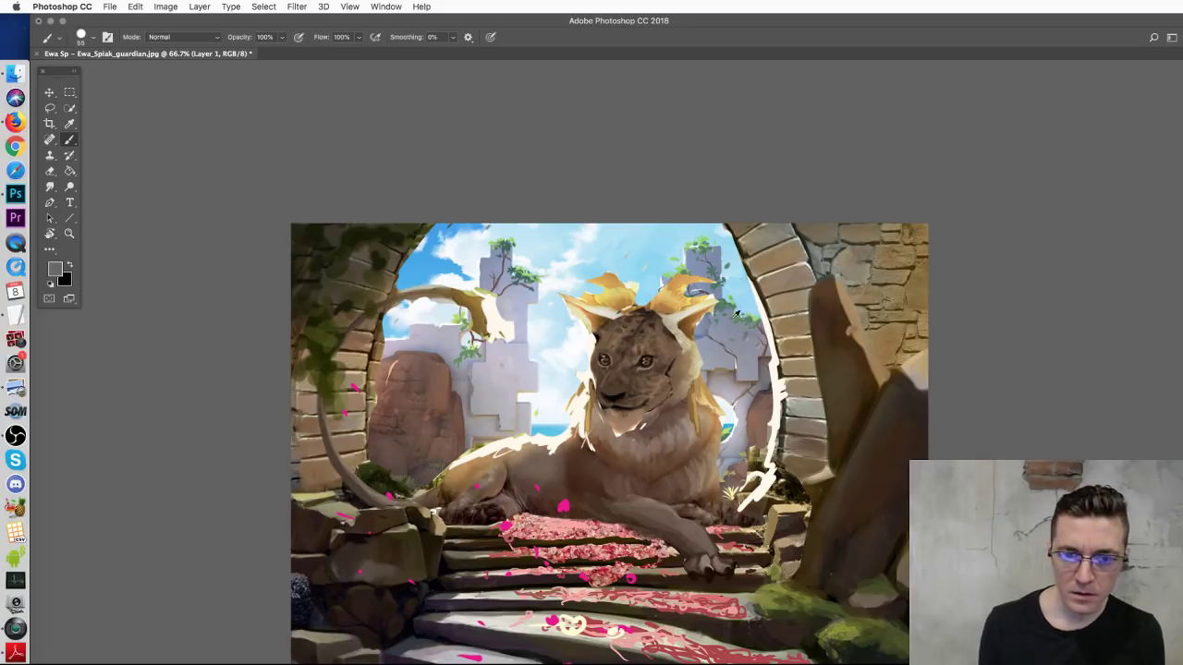
alt+click(700, 264)
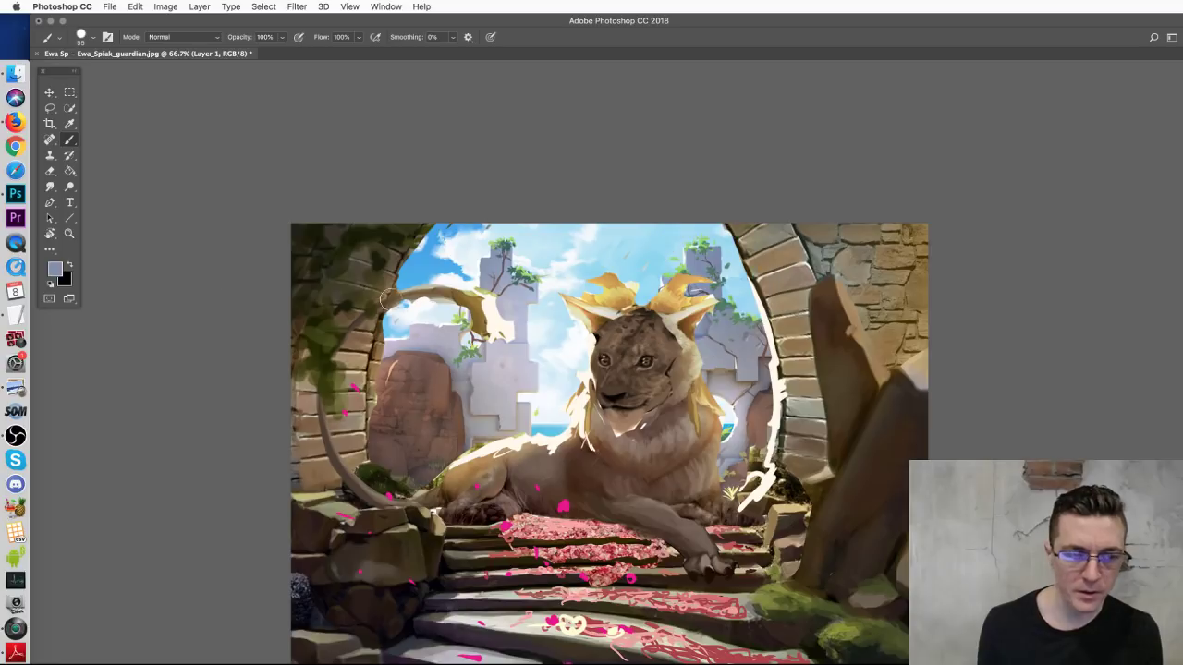
click(54, 269)
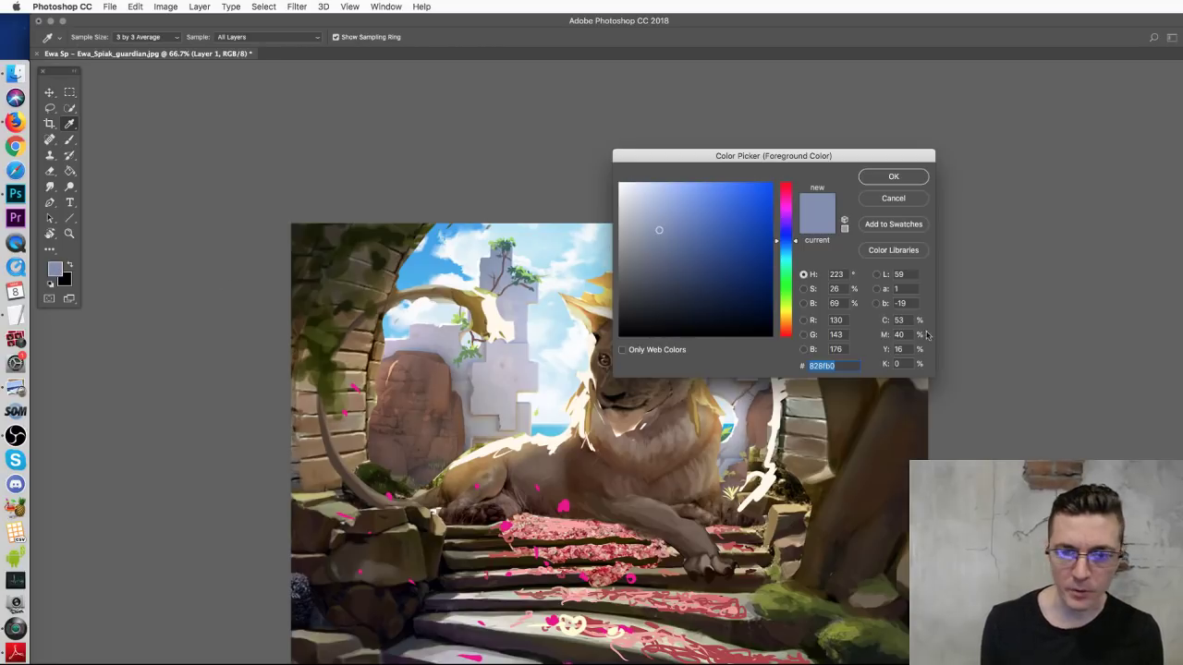
click(691, 251)
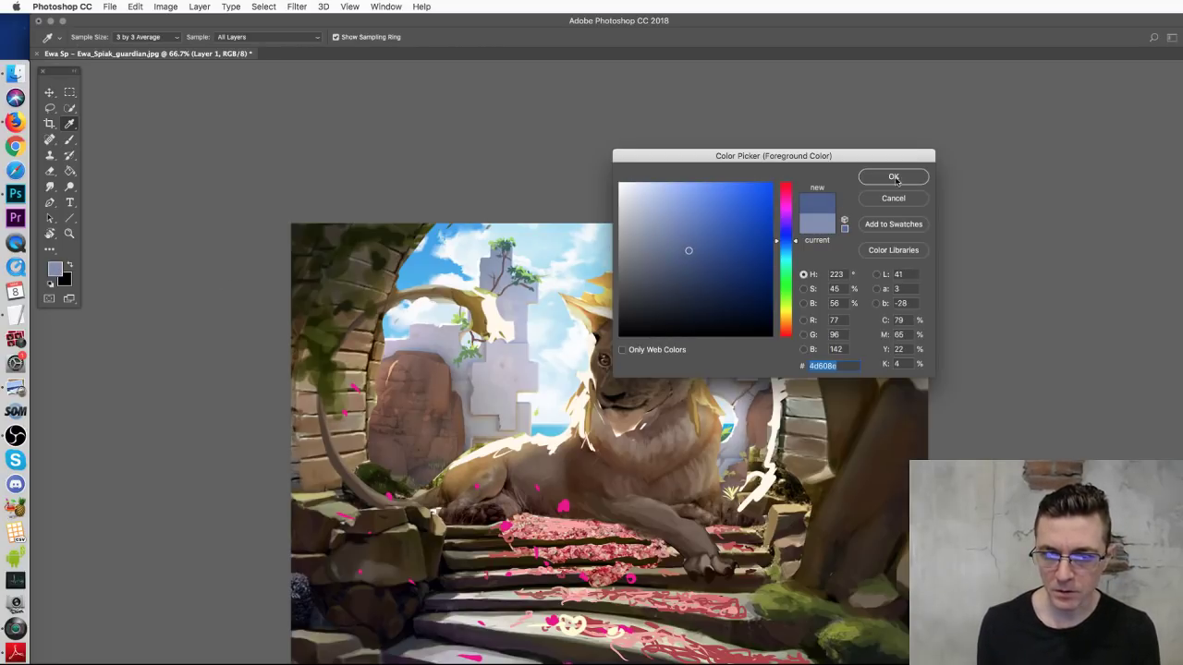
click(894, 182)
key(b)
Step: Wash blue-grey over the right wall and arch, the left arch's foliage, the rocks and the pink-strewn steps
mouse_move(799, 216)
mouse_down()
mouse_move(836, 277)
mouse_move(873, 268)
mouse_move(919, 374)
mouse_up()
mouse_move(792, 305)
mouse_down()
mouse_move(783, 380)
mouse_move(809, 409)
mouse_move(811, 476)
mouse_move(785, 508)
mouse_move(832, 333)
mouse_move(915, 379)
mouse_move(868, 499)
mouse_move(859, 573)
mouse_move(878, 628)
mouse_move(795, 564)
mouse_up()
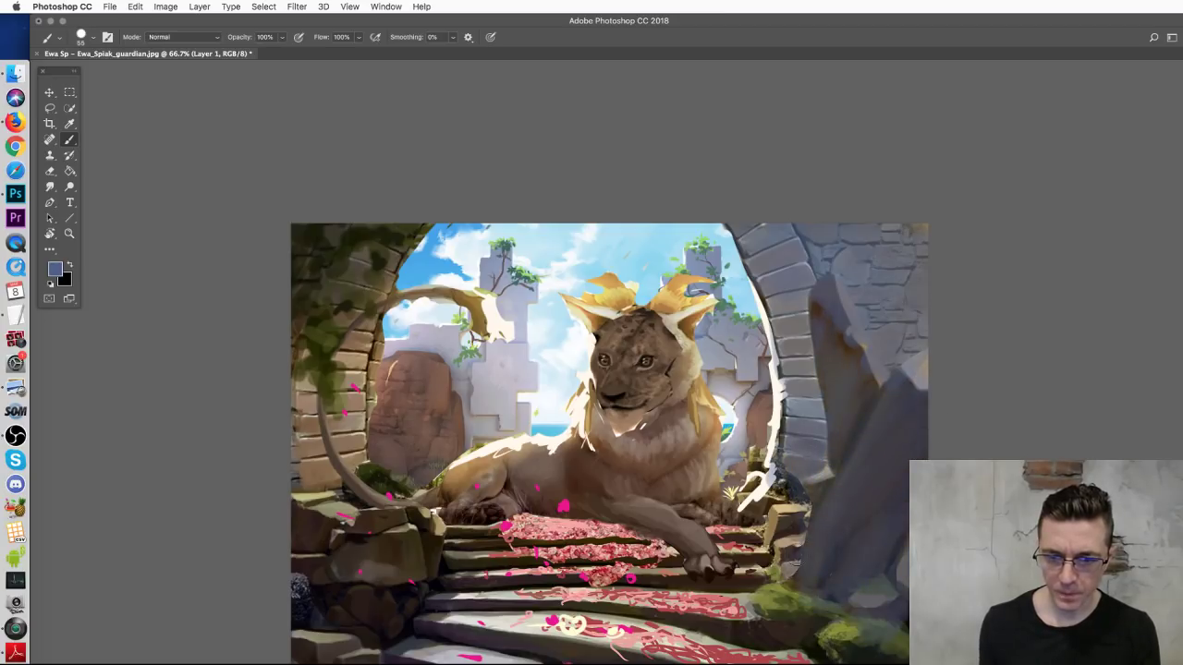
drag(314, 298, 370, 231)
mouse_move(351, 235)
mouse_down()
mouse_move(320, 314)
mouse_move(391, 253)
mouse_move(358, 352)
mouse_move(351, 423)
mouse_move(368, 384)
mouse_move(367, 477)
mouse_move(358, 389)
mouse_move(336, 377)
mouse_move(328, 330)
mouse_move(288, 453)
mouse_up()
mouse_move(428, 452)
mouse_down()
mouse_move(305, 481)
mouse_move(365, 513)
mouse_move(295, 566)
mouse_move(317, 607)
mouse_move(389, 578)
mouse_move(434, 592)
mouse_move(445, 610)
mouse_move(578, 572)
mouse_move(738, 564)
mouse_up()
drag(438, 559, 626, 570)
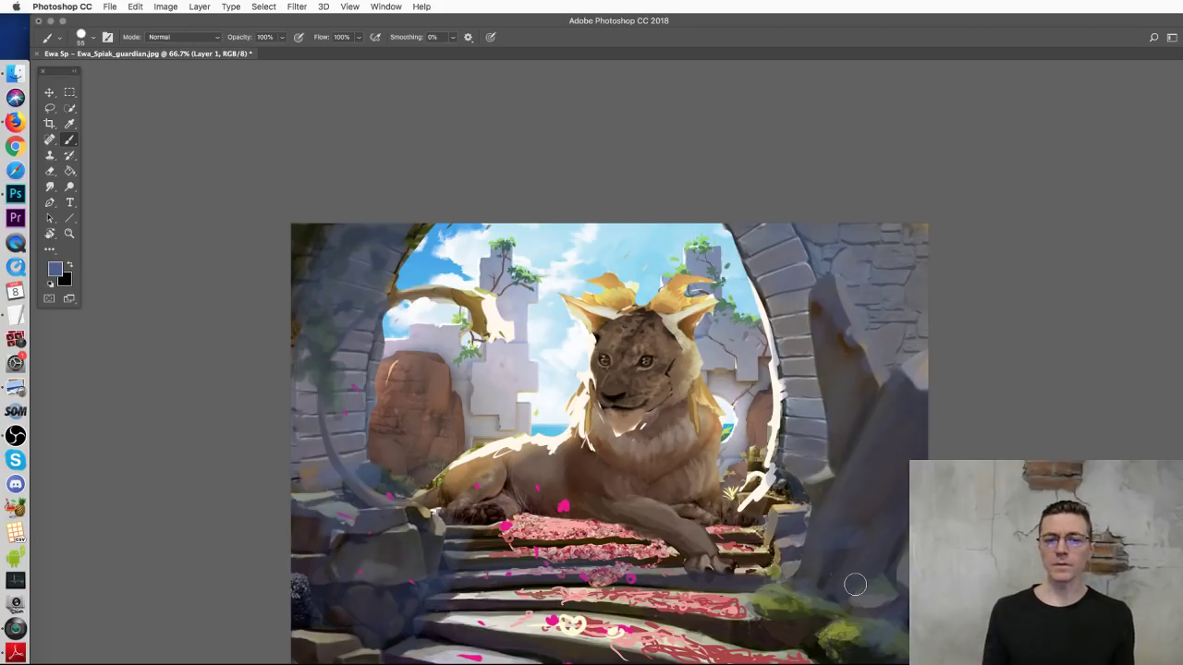
drag(716, 393, 691, 330)
Step: Shrink the brush to 19 px, hide the rough paint-over, and sample tan from the brick wall
right_click(869, 342)
click(931, 368)
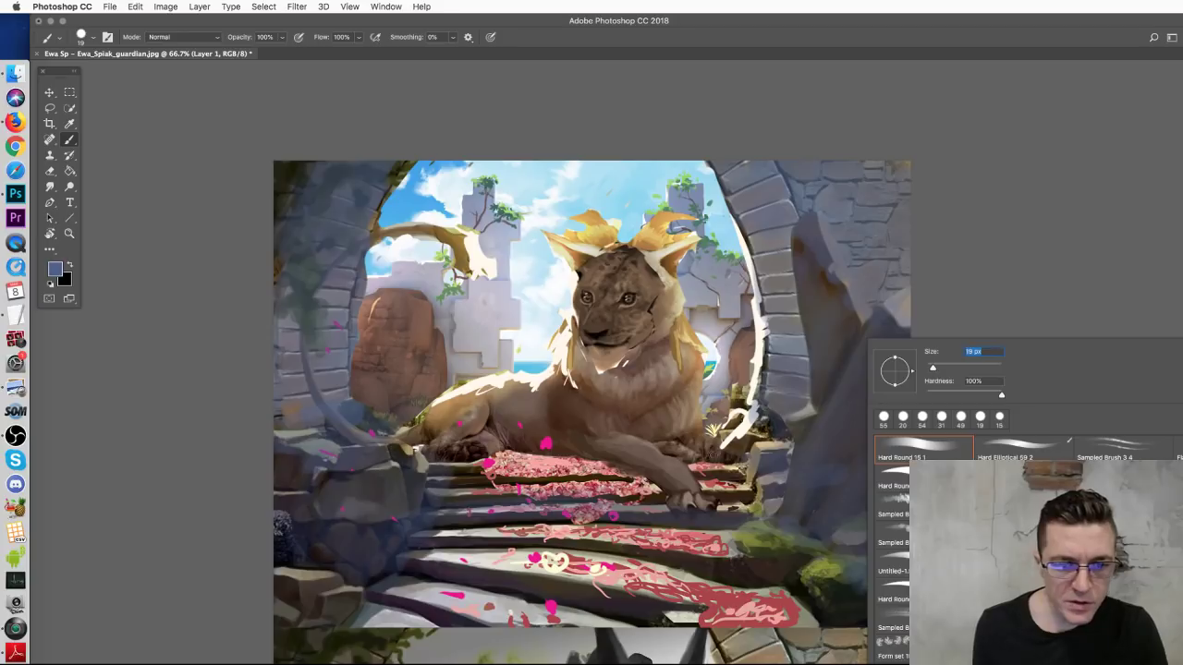
click(469, 500)
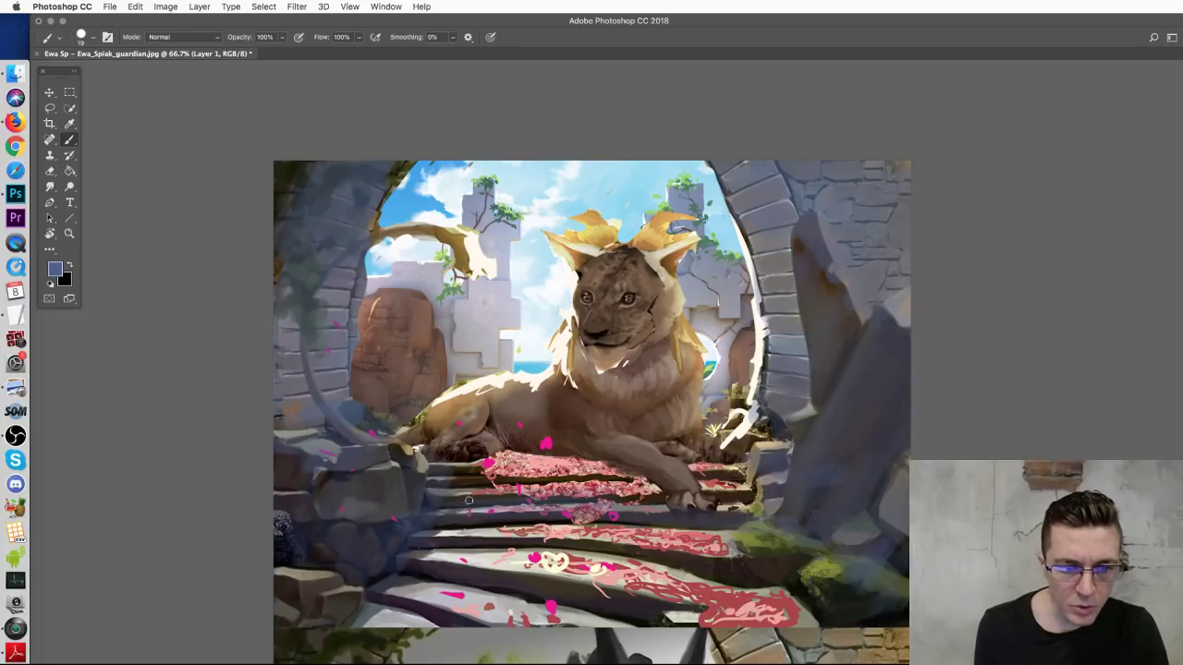
alt+click(852, 560)
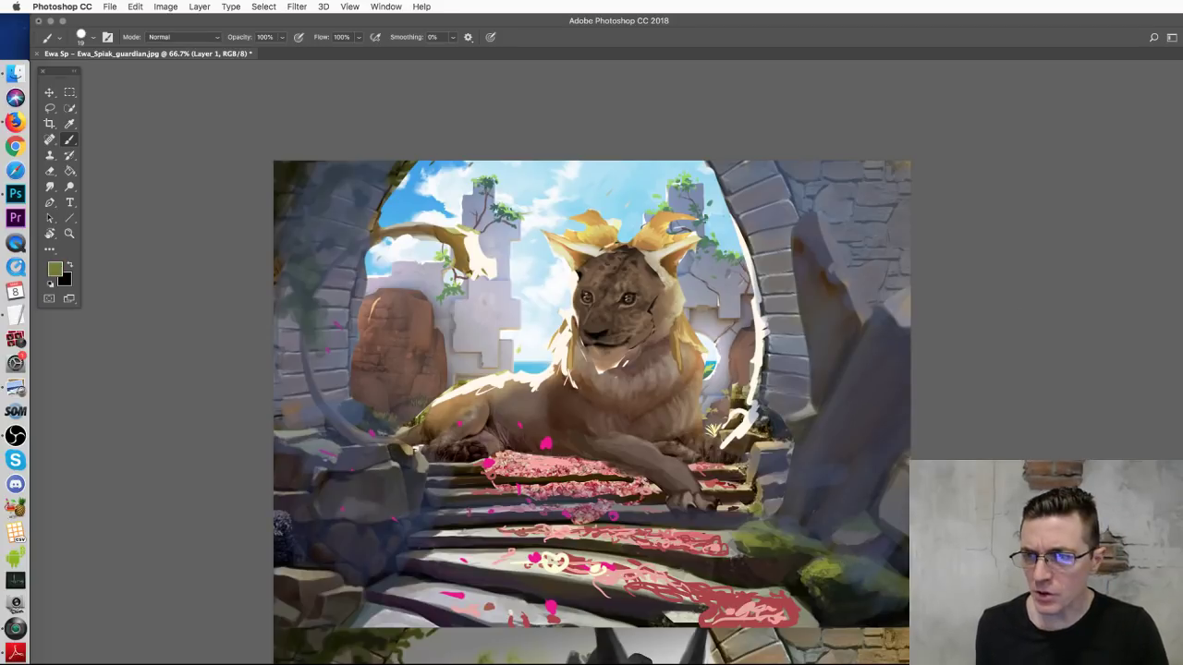
key(super+comma)
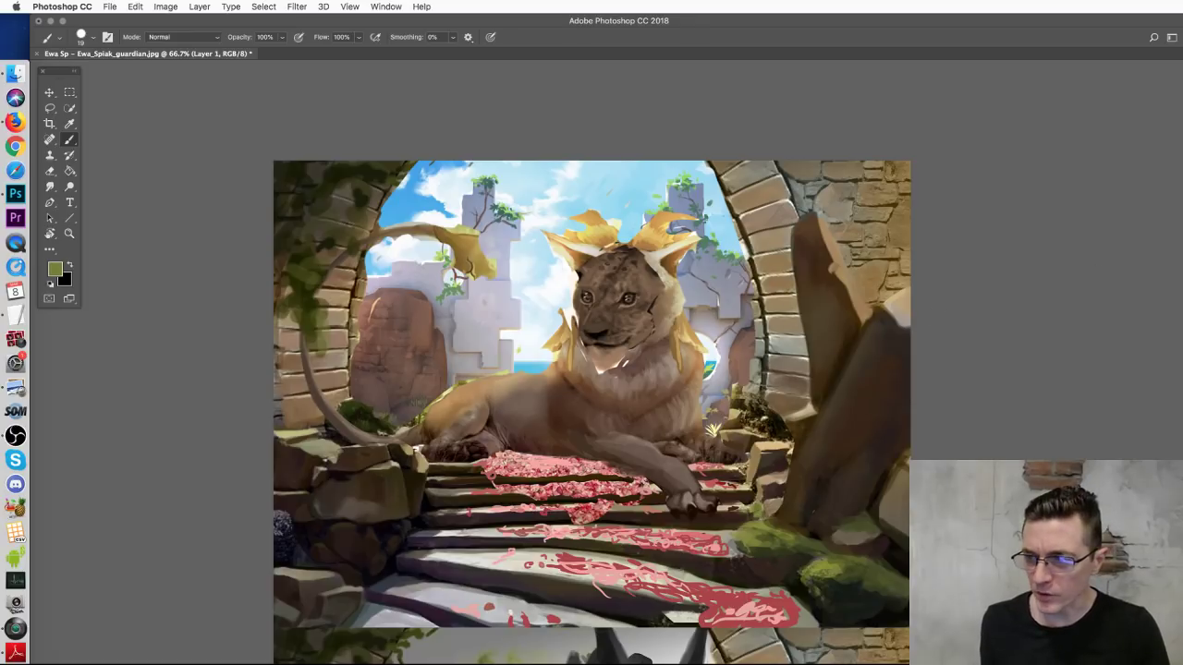
alt+click(838, 242)
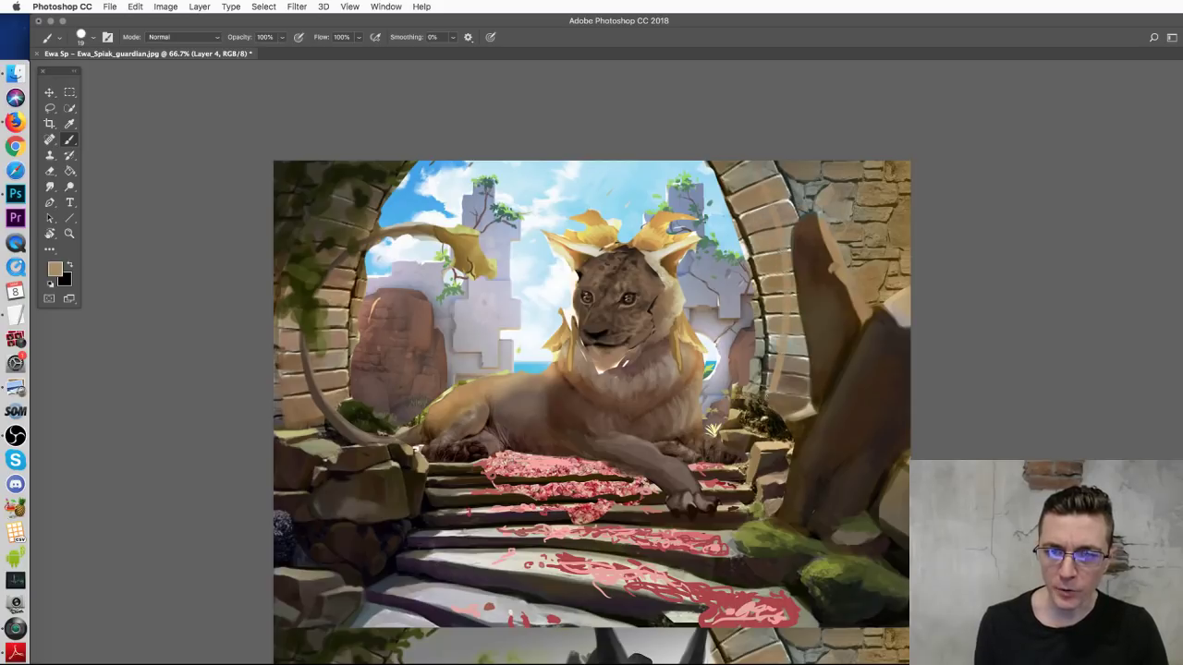
Step: Outline the right rock slab with angular tan strokes, undoing the misplaced ones
mouse_move(840, 284)
mouse_down()
mouse_move(853, 271)
mouse_move(837, 291)
mouse_up()
key(super+z)
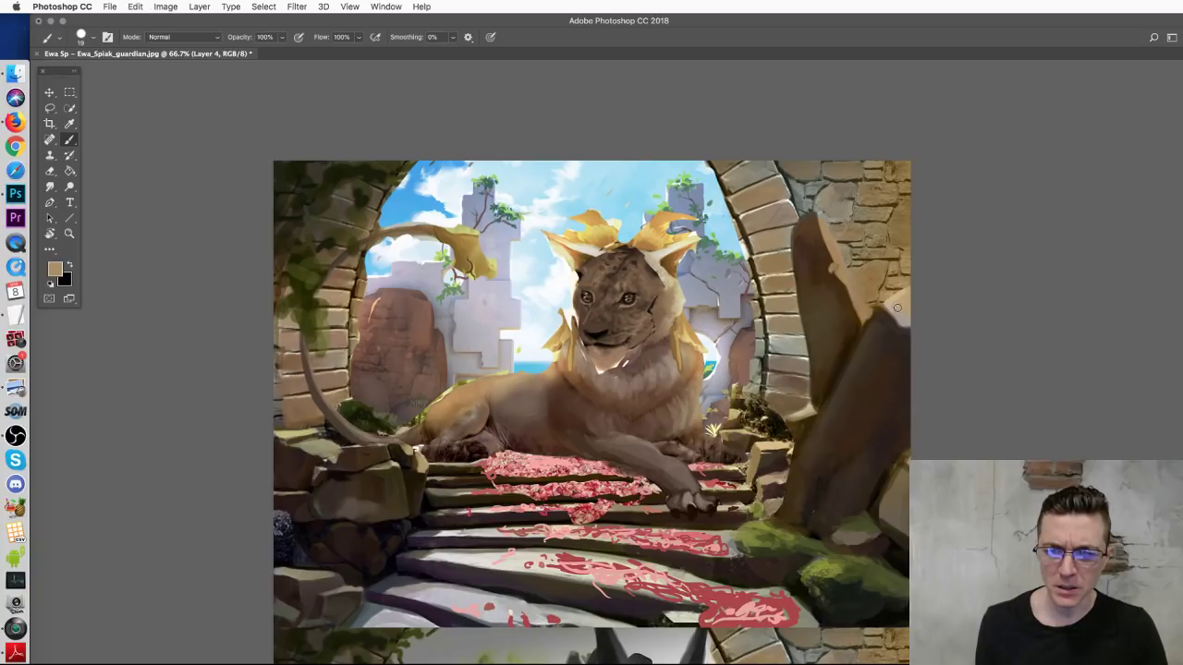
drag(883, 299, 773, 499)
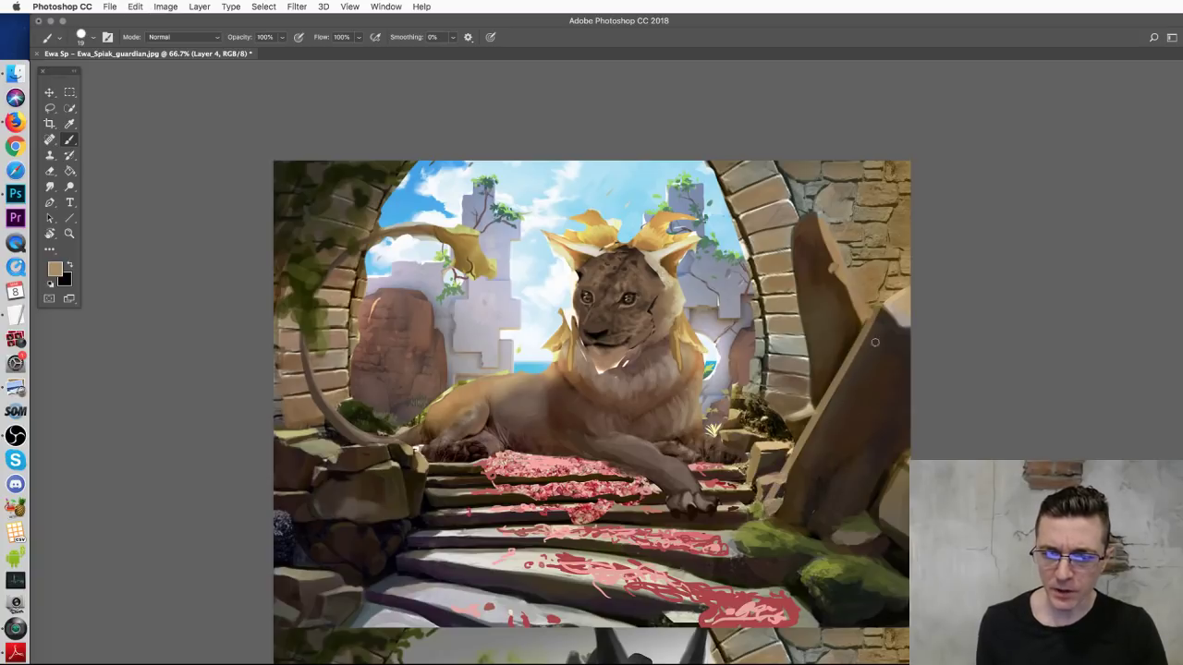
drag(773, 400, 848, 348)
key(super+z)
mouse_move(772, 508)
mouse_down()
mouse_move(931, 439)
mouse_move(852, 447)
mouse_move(873, 513)
mouse_move(908, 496)
mouse_up()
key(super+z)
drag(838, 475, 855, 488)
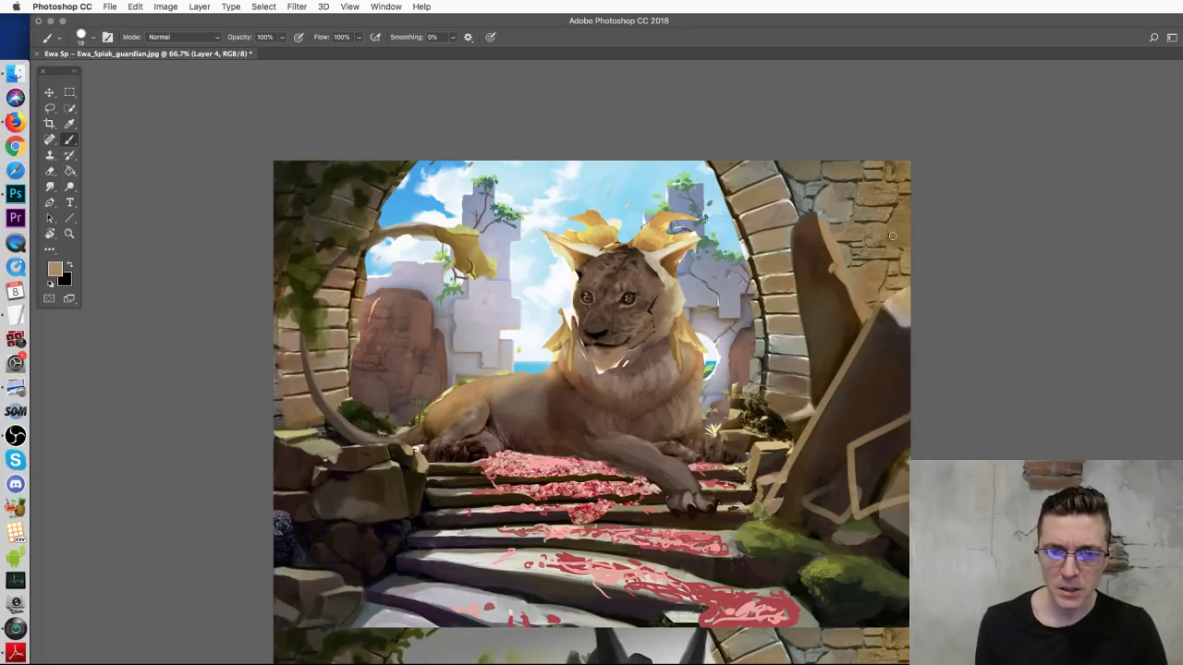
Step: Sample light green from the leaves and dab it onto the left moss and bush
alt+click(762, 525)
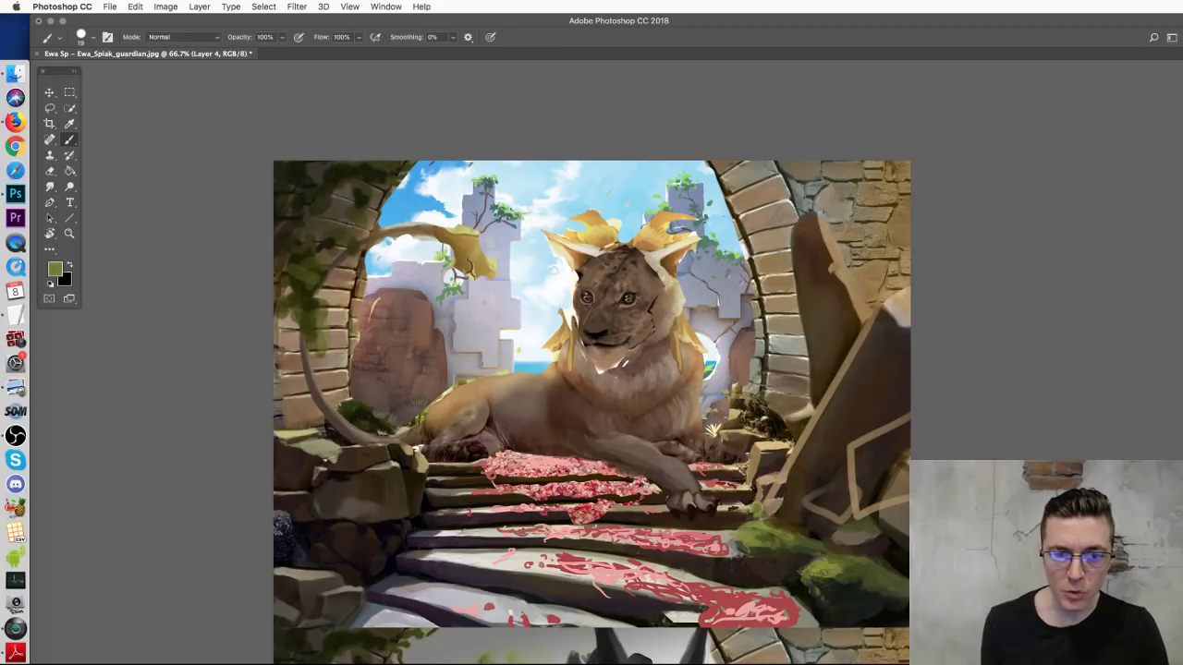
alt+click(510, 211)
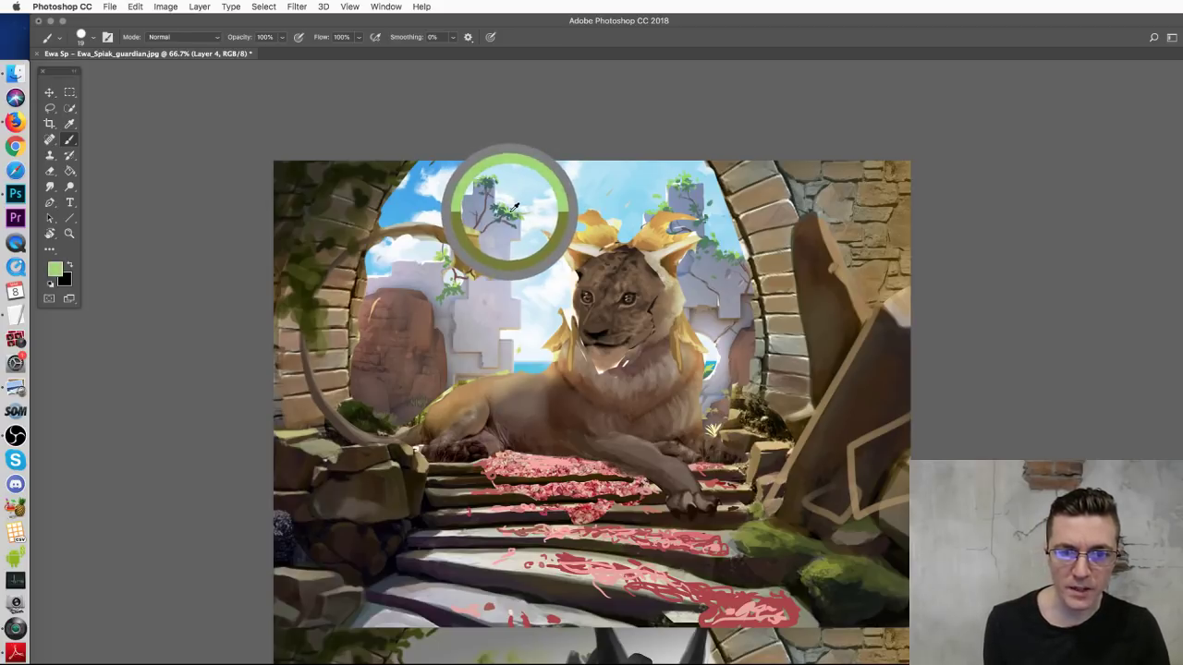
mouse_move(329, 438)
mouse_down()
mouse_move(357, 404)
mouse_move(338, 406)
mouse_move(386, 430)
mouse_up()
Step: Paint green and dark olive foliage over the right planks and down the pillar
alt+click(710, 244)
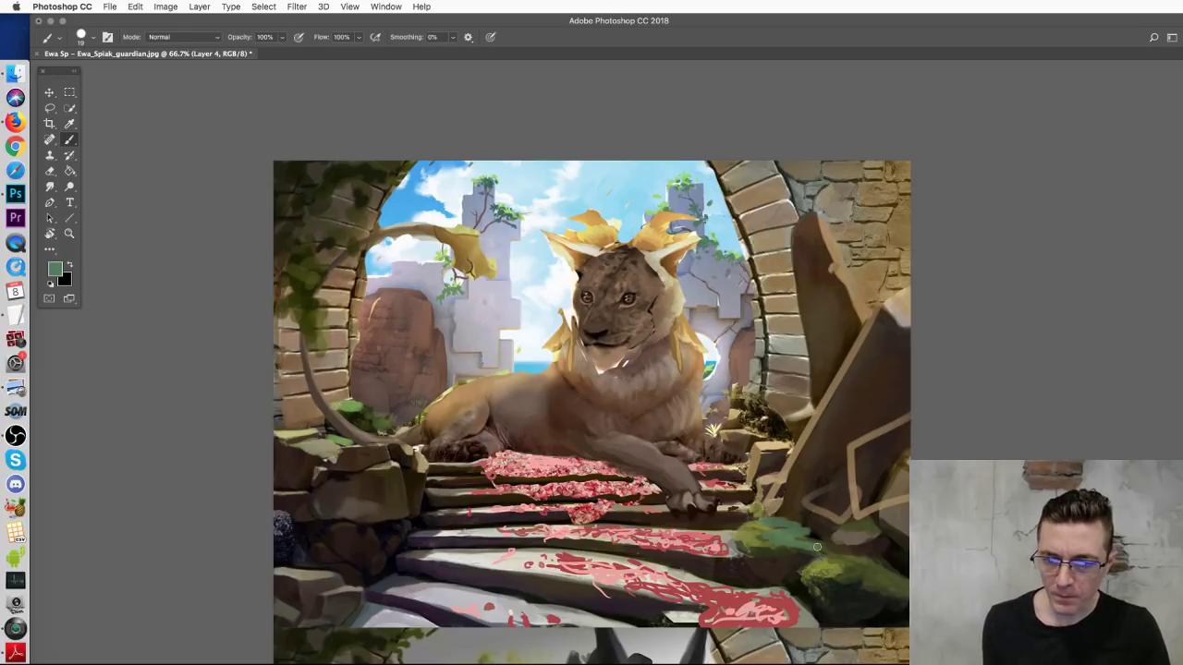
mouse_move(846, 442)
mouse_down()
mouse_move(889, 431)
mouse_move(861, 451)
mouse_move(876, 460)
mouse_up()
mouse_move(884, 339)
mouse_down()
mouse_move(847, 362)
mouse_move(862, 371)
mouse_move(838, 379)
mouse_move(815, 416)
mouse_move(914, 349)
mouse_move(911, 330)
mouse_move(877, 317)
mouse_move(837, 369)
mouse_up()
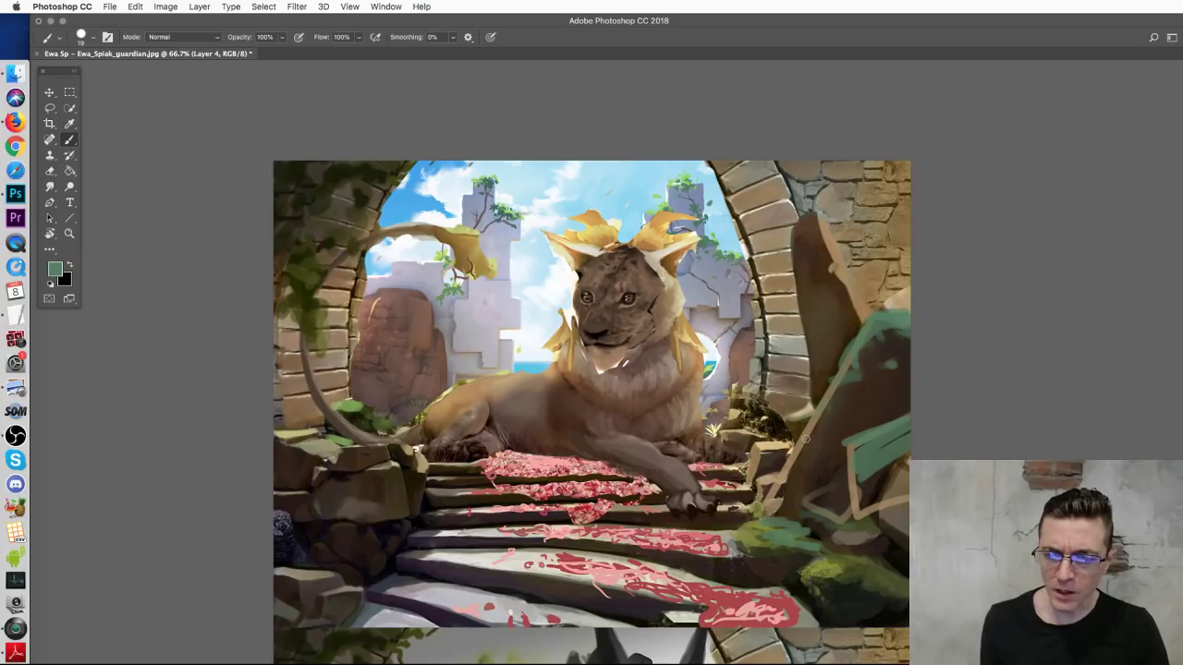
alt+click(869, 568)
mouse_move(824, 504)
mouse_down()
mouse_move(821, 493)
mouse_move(786, 529)
mouse_move(798, 538)
mouse_up()
alt+click(797, 535)
mouse_move(846, 481)
mouse_down()
mouse_move(860, 448)
mouse_move(908, 434)
mouse_up()
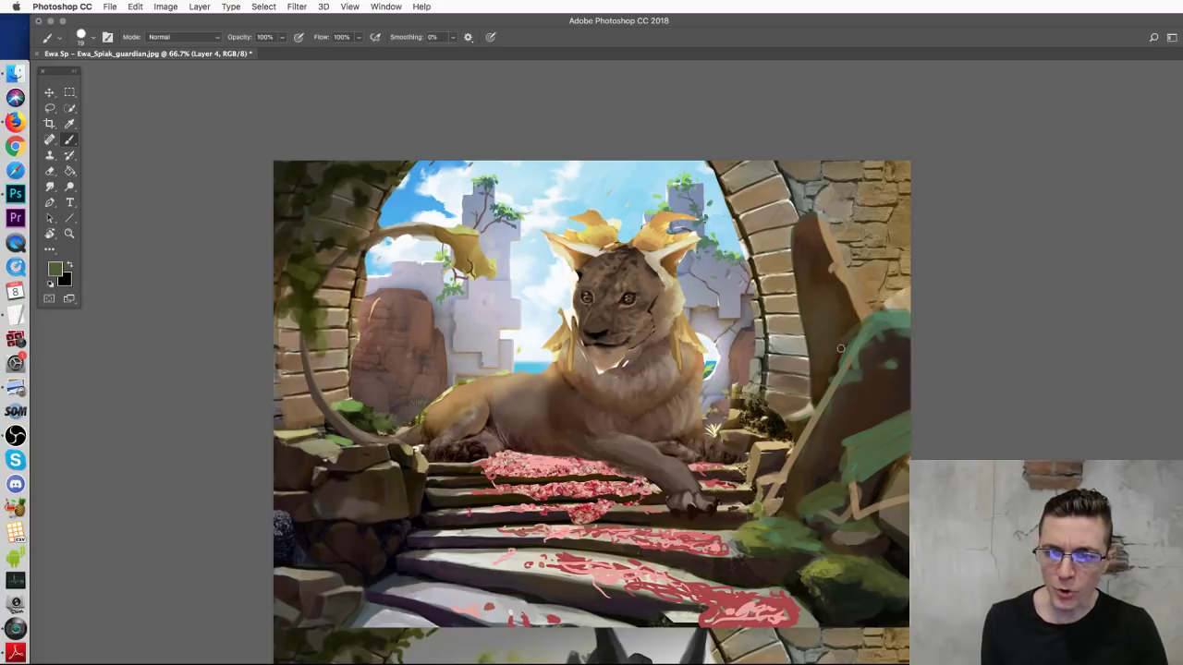
drag(836, 266, 904, 242)
drag(796, 190, 826, 289)
drag(909, 287, 878, 285)
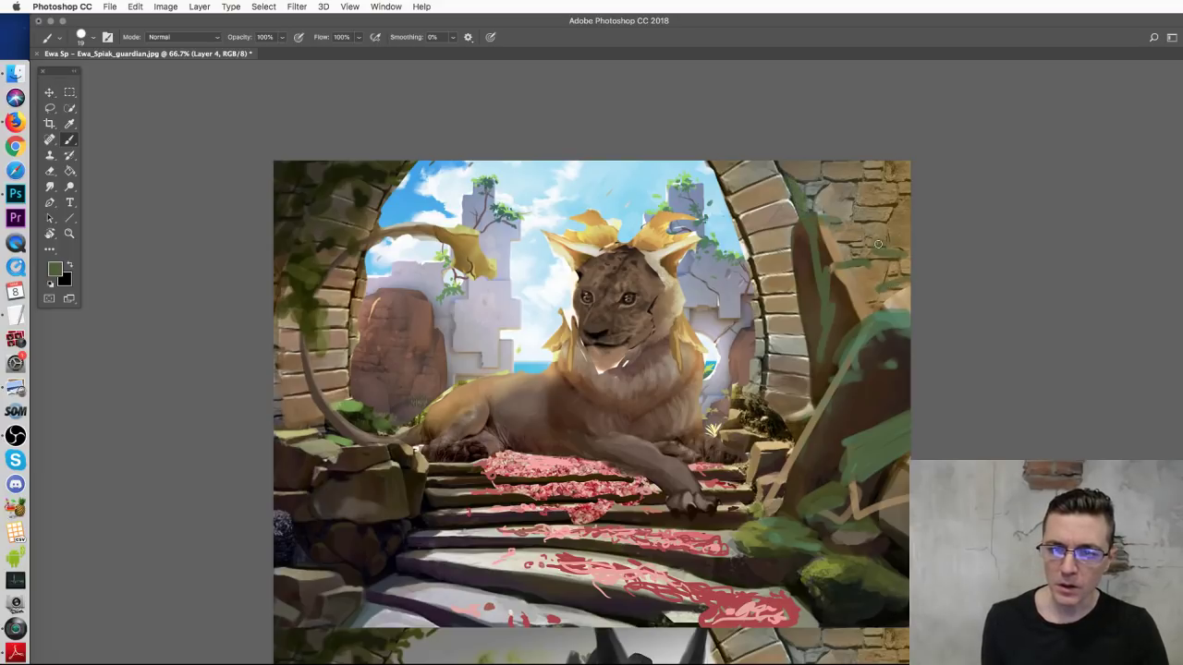
drag(911, 204, 842, 188)
Step: Spread olive moss over the left arch, lower-left rocks and steps, covering the right-side pink flowers
mouse_move(301, 352)
mouse_down()
mouse_move(329, 378)
mouse_move(298, 414)
mouse_up()
mouse_move(335, 565)
mouse_down()
mouse_move(292, 567)
mouse_move(320, 556)
mouse_move(268, 556)
mouse_move(292, 554)
mouse_move(262, 512)
mouse_move(307, 511)
mouse_move(278, 512)
mouse_move(382, 450)
mouse_up()
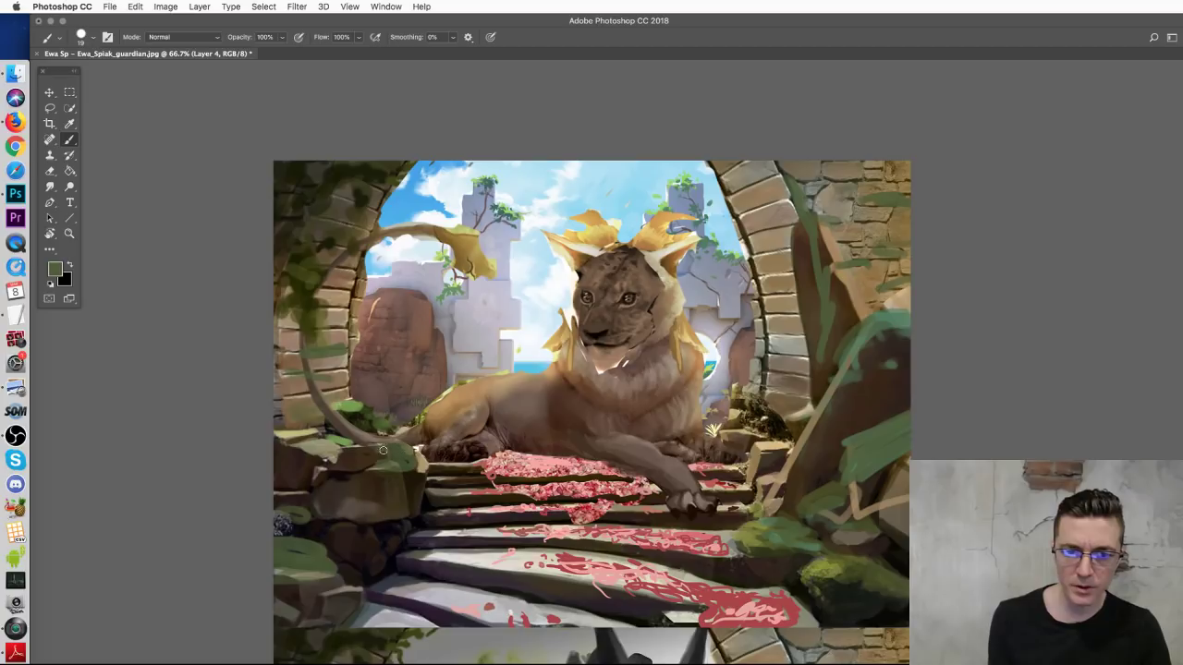
alt+click(780, 529)
mouse_move(405, 536)
mouse_down()
mouse_move(488, 526)
mouse_move(425, 522)
mouse_move(424, 506)
mouse_move(465, 514)
mouse_up()
mouse_move(423, 560)
mouse_down()
mouse_move(365, 581)
mouse_move(370, 569)
mouse_move(451, 584)
mouse_up()
mouse_move(691, 523)
mouse_down()
mouse_move(743, 521)
mouse_move(754, 562)
mouse_up()
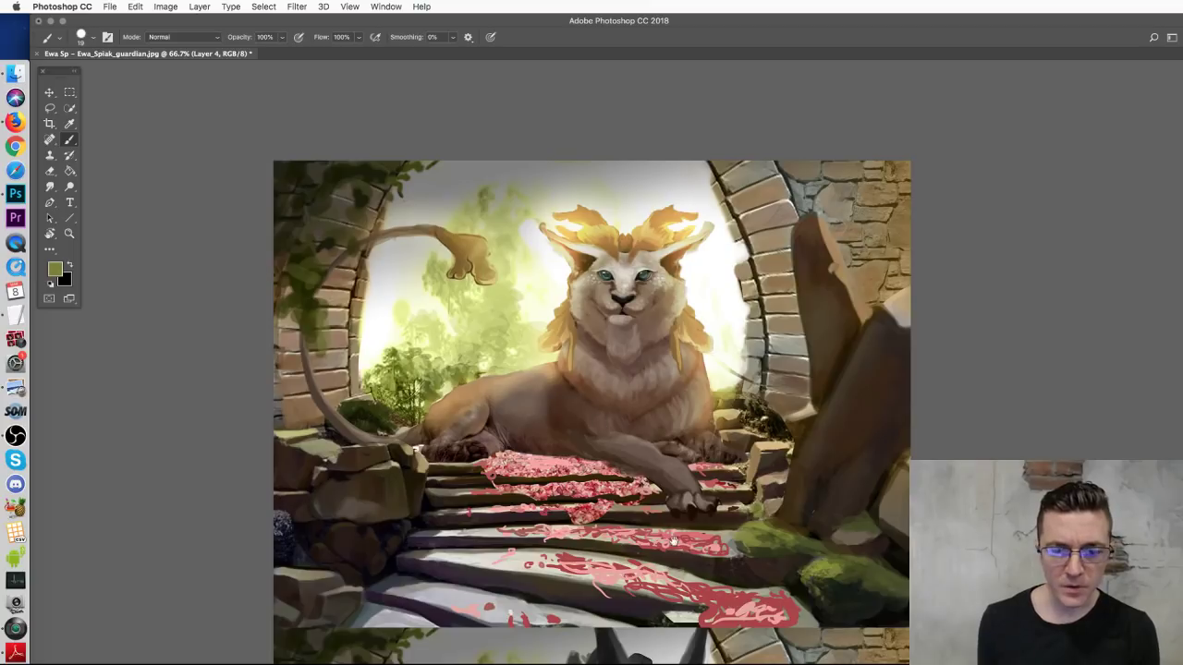
Step: Sample the lion mane's tan as the foreground colour
scroll(657, 275, down, 5)
scroll(678, 333, up, 4)
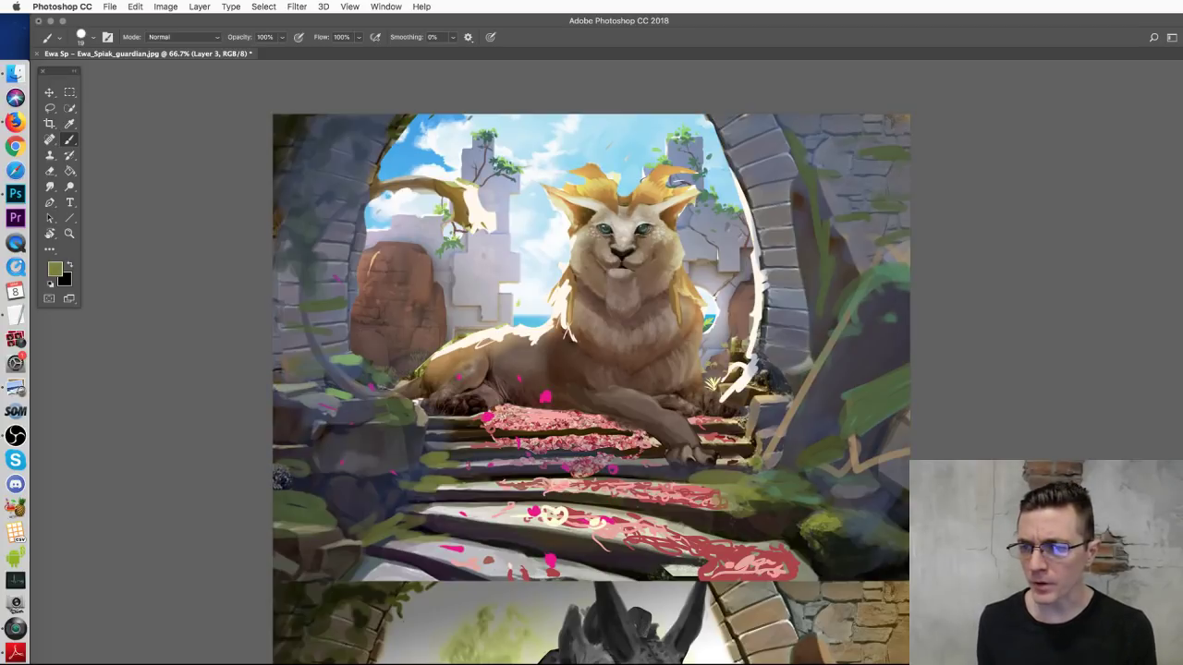
scroll(687, 502, down, 5)
scroll(721, 513, up, 6)
scroll(721, 513, left, 1)
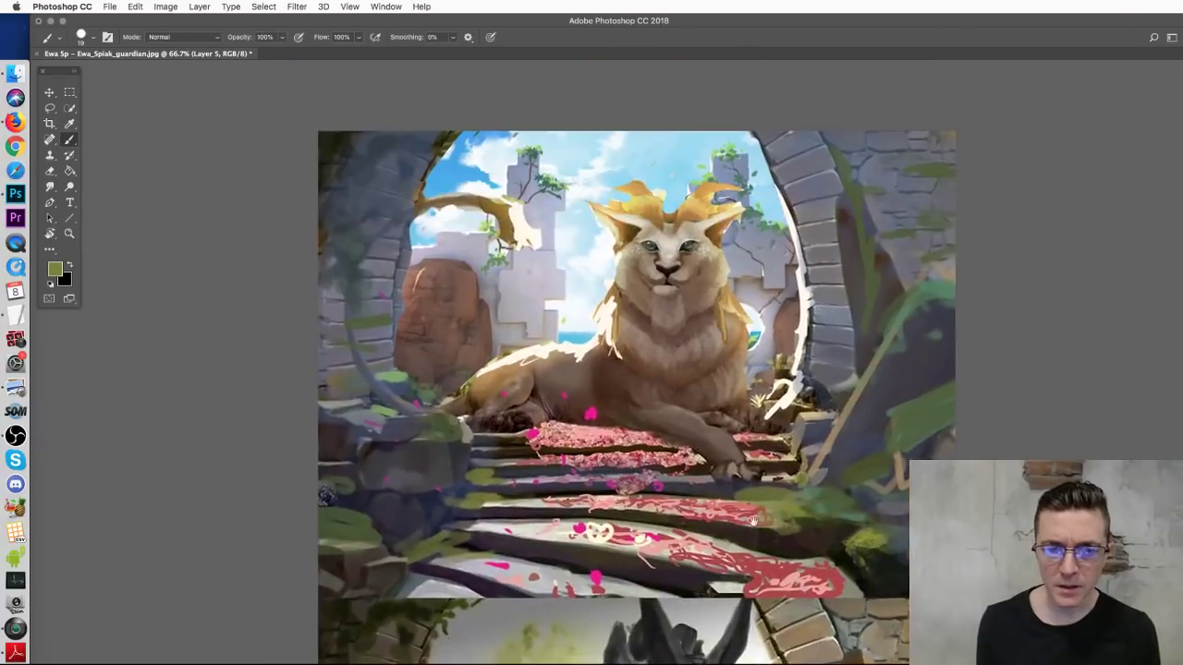
alt+click(693, 212)
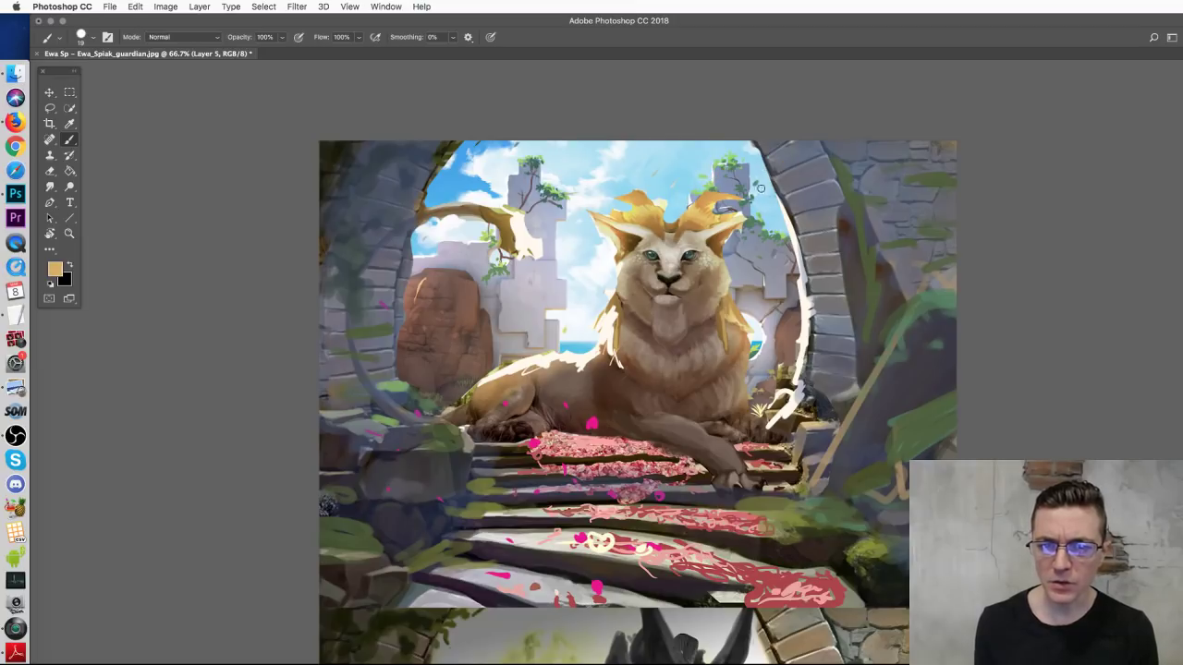
right_click(885, 277)
Step: With a 71 px hard round brush, paint a large yellow mane over the lion's head, ear and sides
click(959, 412)
drag(952, 303, 972, 303)
key(Return)
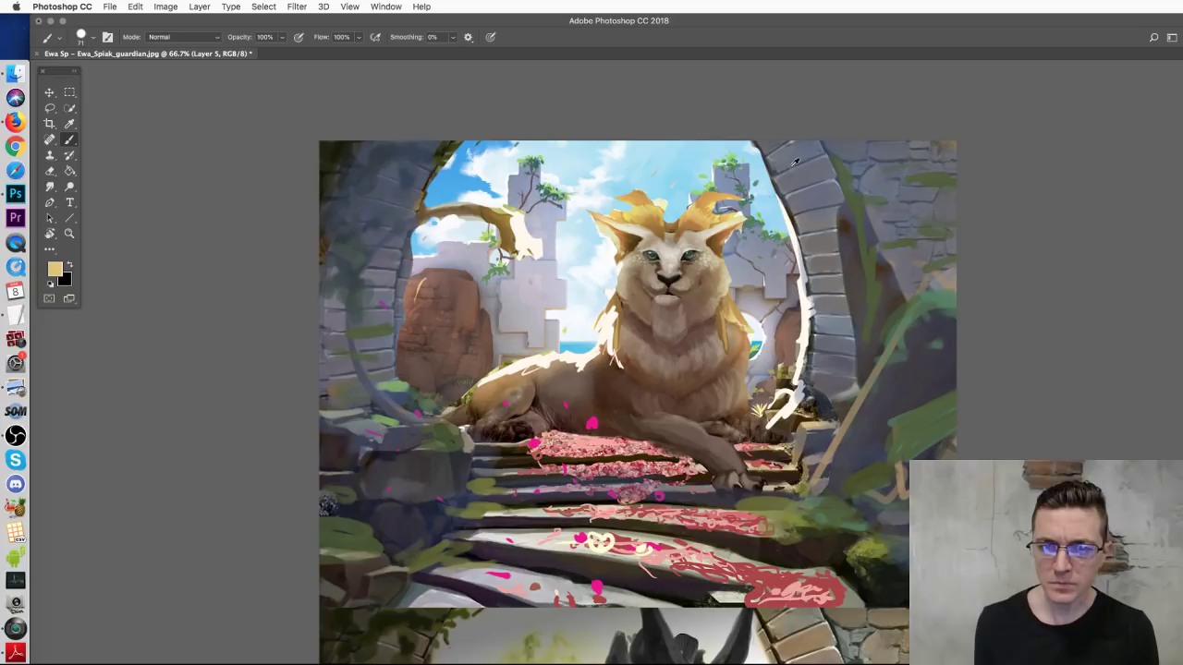
mouse_move(739, 185)
mouse_down()
mouse_move(684, 227)
mouse_move(767, 185)
mouse_move(724, 258)
mouse_move(730, 208)
mouse_up()
mouse_move(550, 172)
mouse_down()
mouse_move(647, 218)
mouse_move(573, 180)
mouse_move(591, 236)
mouse_move(615, 259)
mouse_move(600, 272)
mouse_move(620, 355)
mouse_move(605, 268)
mouse_move(550, 288)
mouse_move(603, 266)
mouse_move(582, 310)
mouse_move(616, 297)
mouse_up()
mouse_move(743, 277)
mouse_down()
mouse_move(806, 308)
mouse_move(744, 342)
mouse_move(739, 379)
mouse_up()
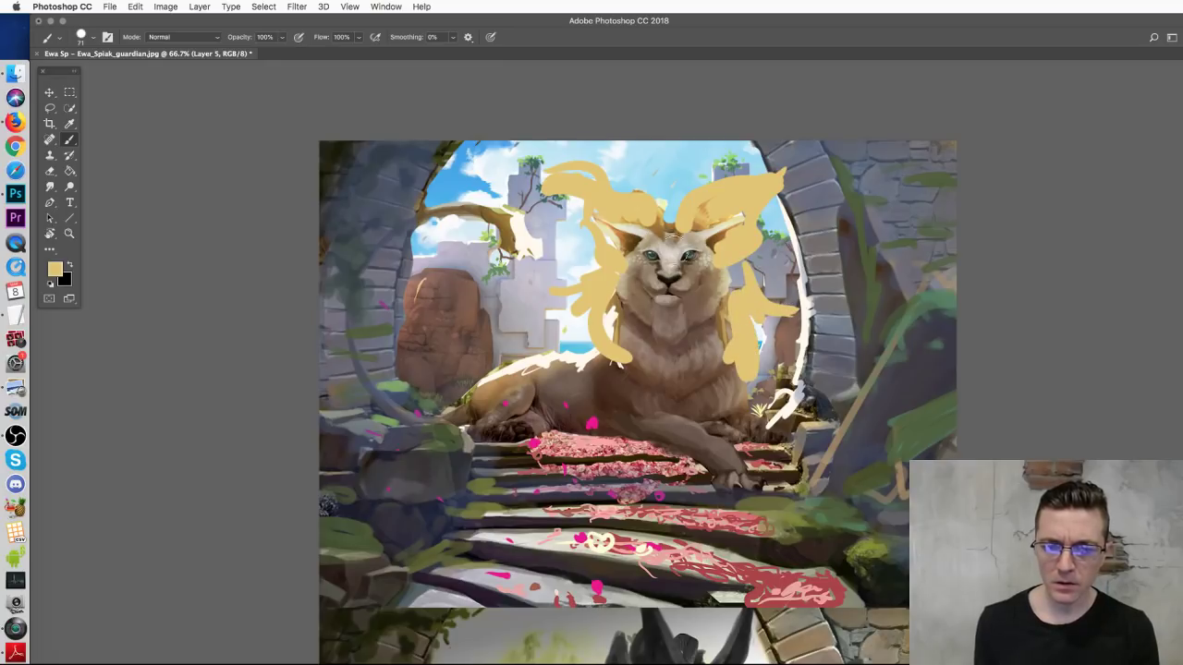
Step: At 28 px, draw gold chest lines and paw claw marks, then close the painting without saving
right_click(700, 238)
drag(788, 271, 617, 265)
drag(775, 268, 777, 270)
click(605, 273)
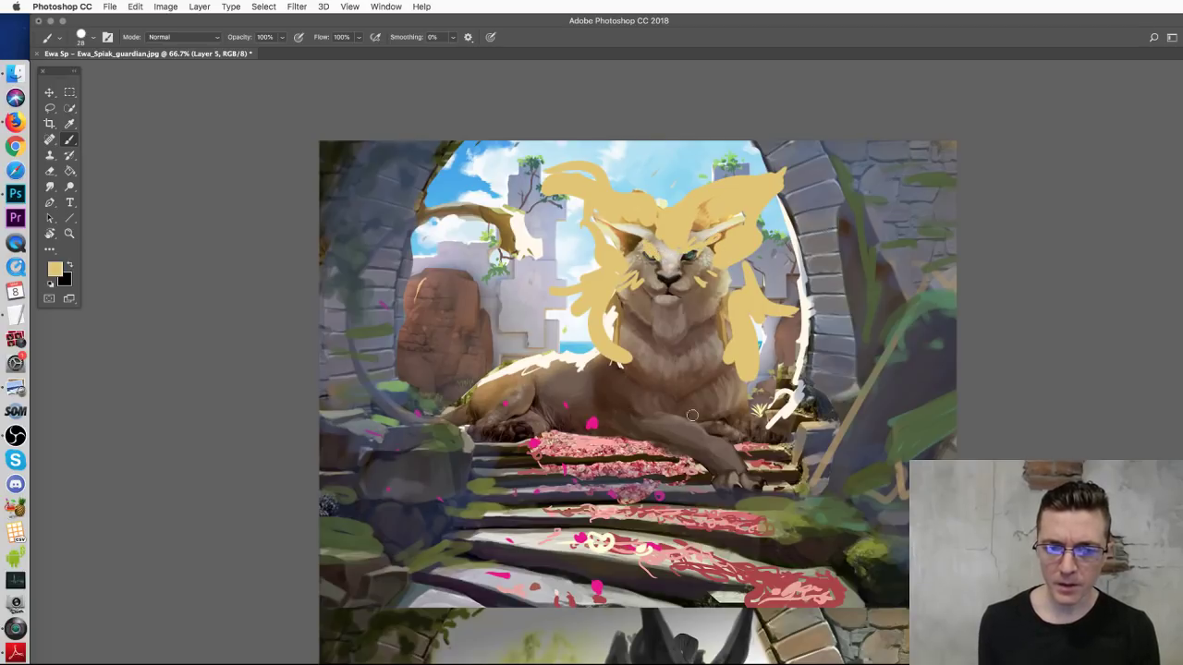
mouse_move(609, 359)
mouse_down()
mouse_move(593, 399)
mouse_move(680, 423)
mouse_up()
mouse_move(645, 351)
mouse_down()
mouse_move(639, 383)
mouse_move(685, 396)
mouse_move(731, 366)
mouse_up()
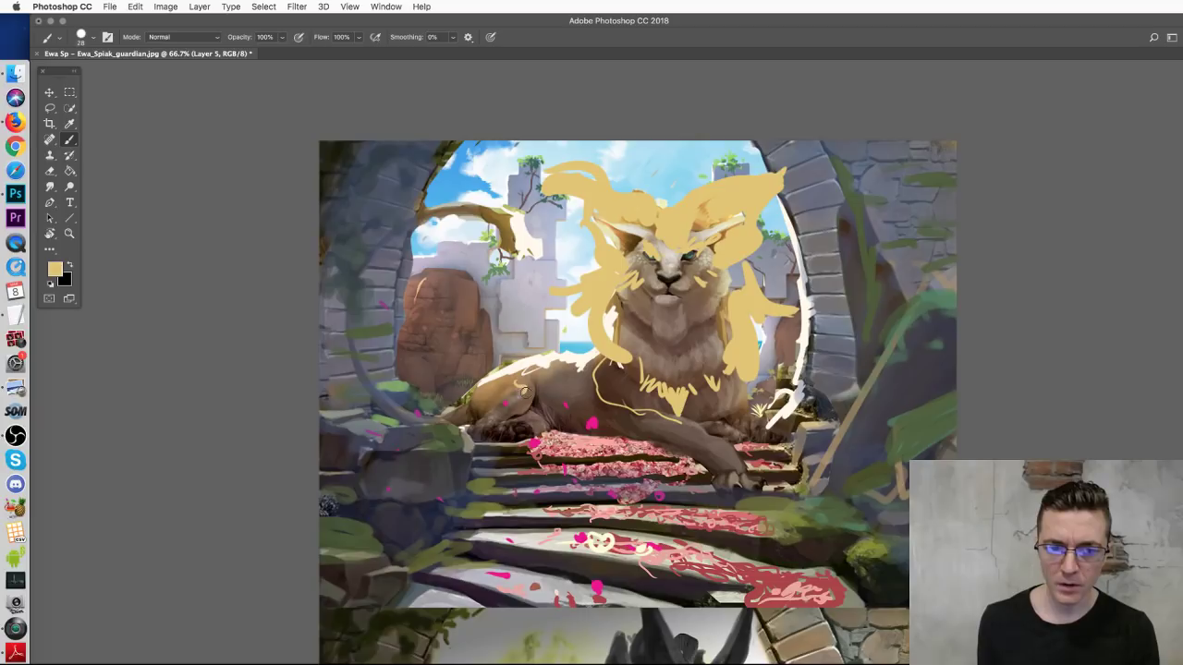
mouse_move(737, 484)
mouse_down()
mouse_move(737, 499)
mouse_move(754, 486)
mouse_move(755, 499)
mouse_move(721, 505)
mouse_up()
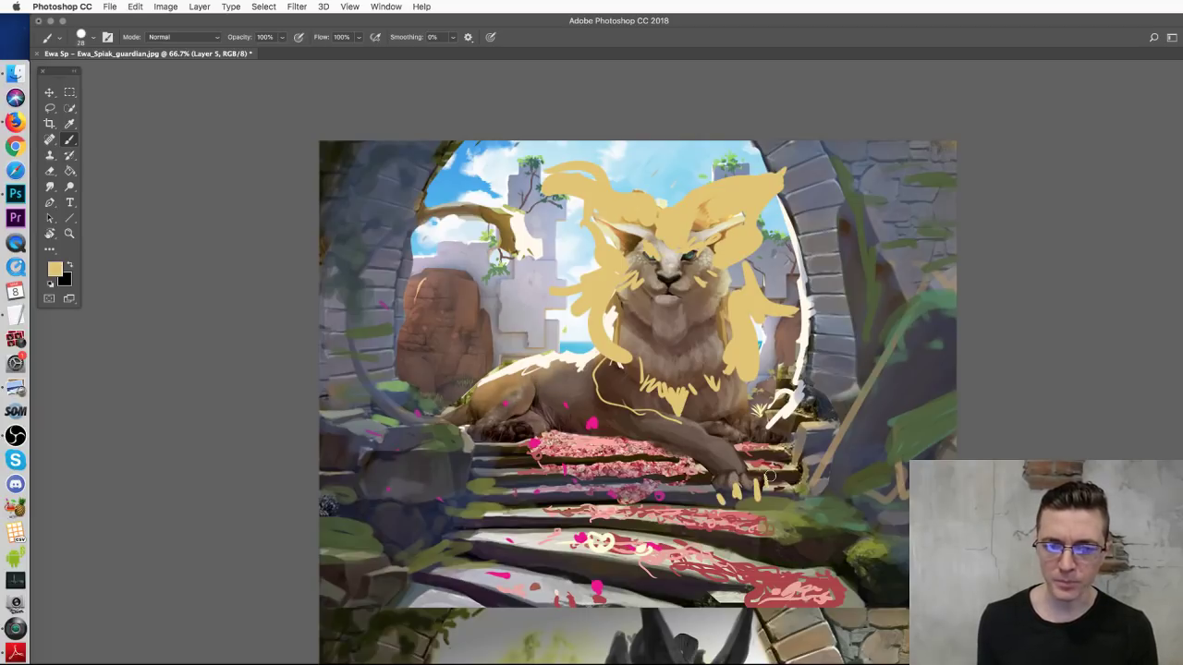
drag(517, 430, 519, 439)
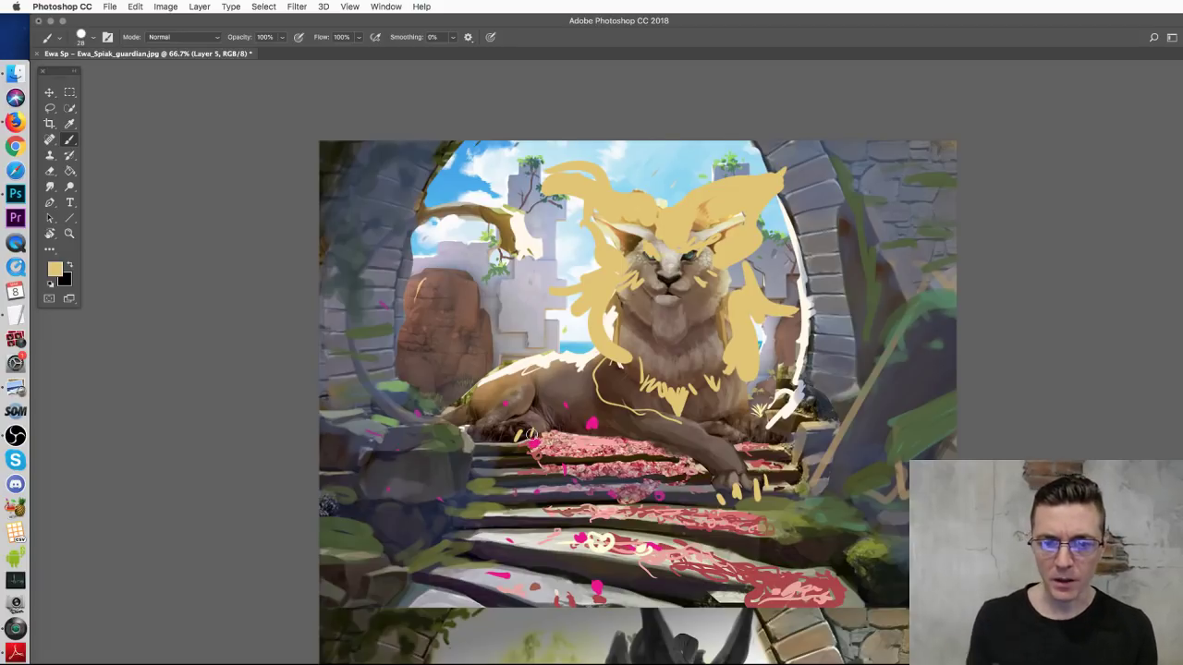
key(super+w)
click(737, 279)
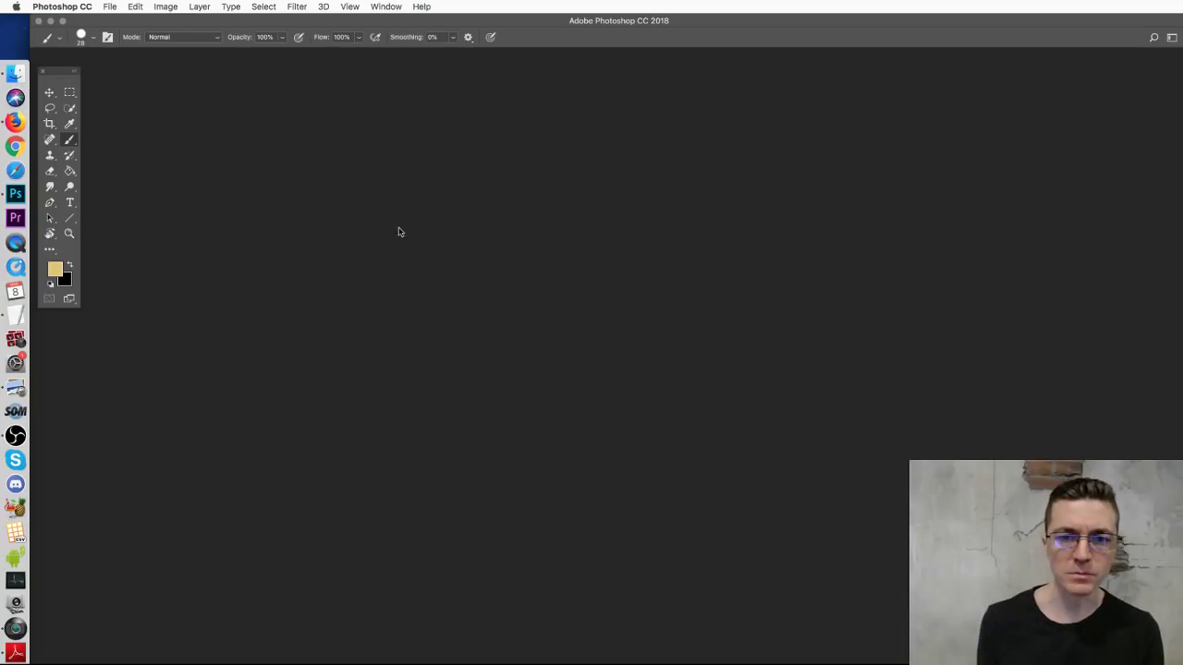
Step: Open the green chimera image from the Gilded Guardian concepts folder with Photoshop CC 2018
click(50, 91)
click(16, 72)
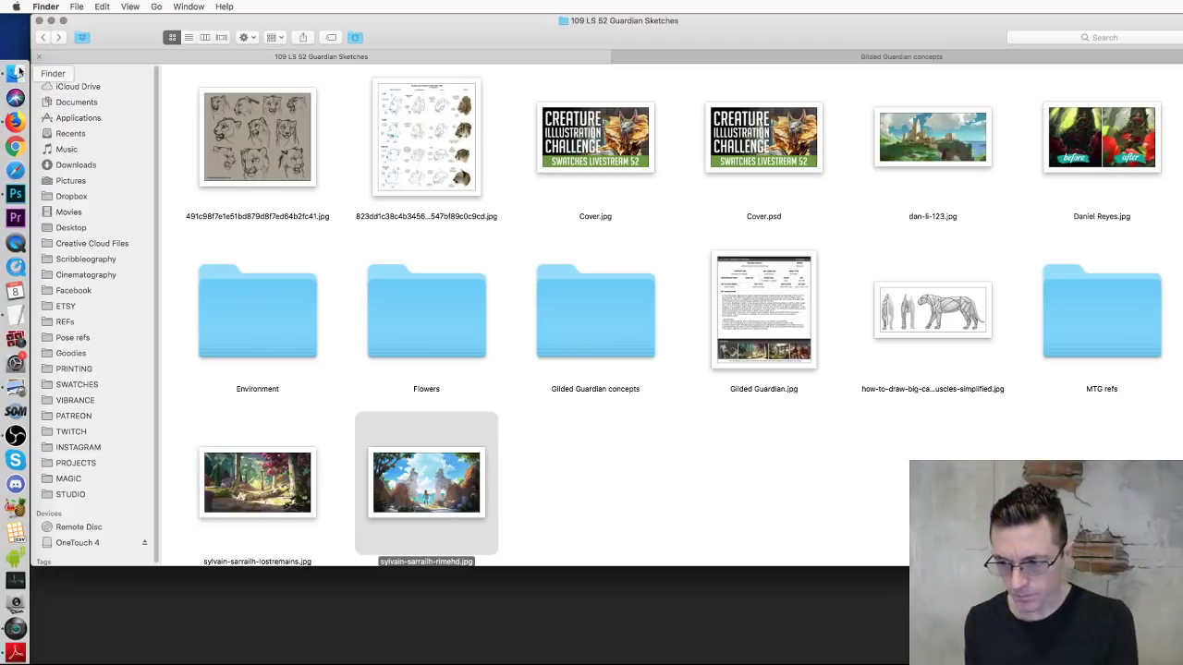
click(711, 515)
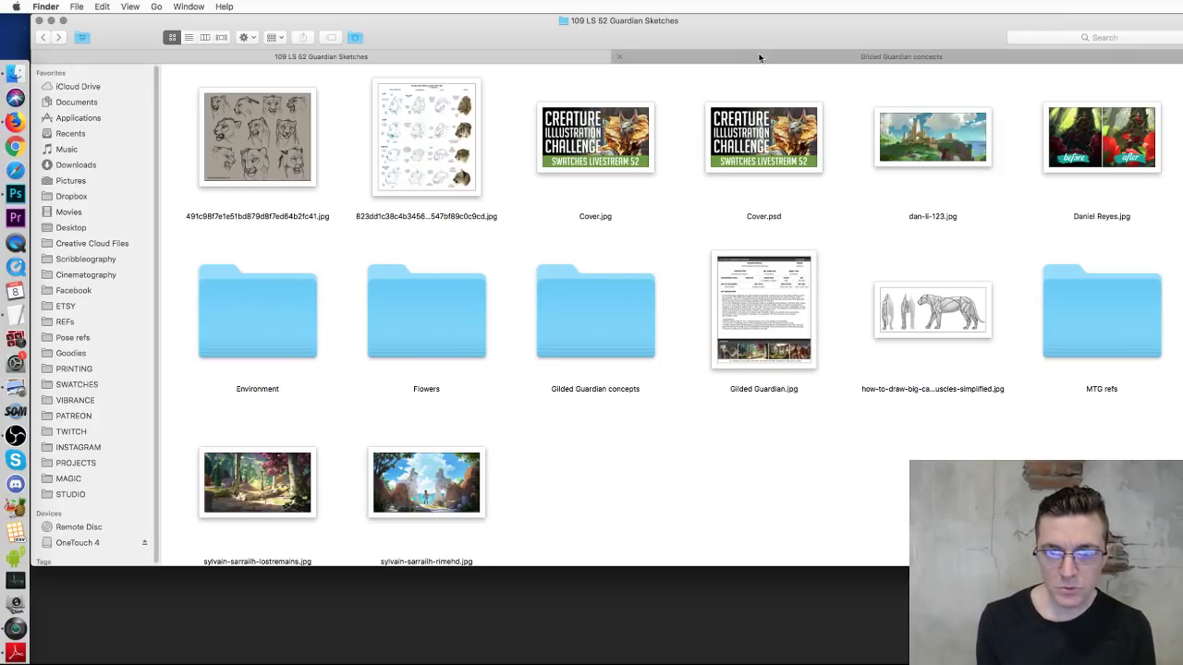
click(763, 58)
click(773, 323)
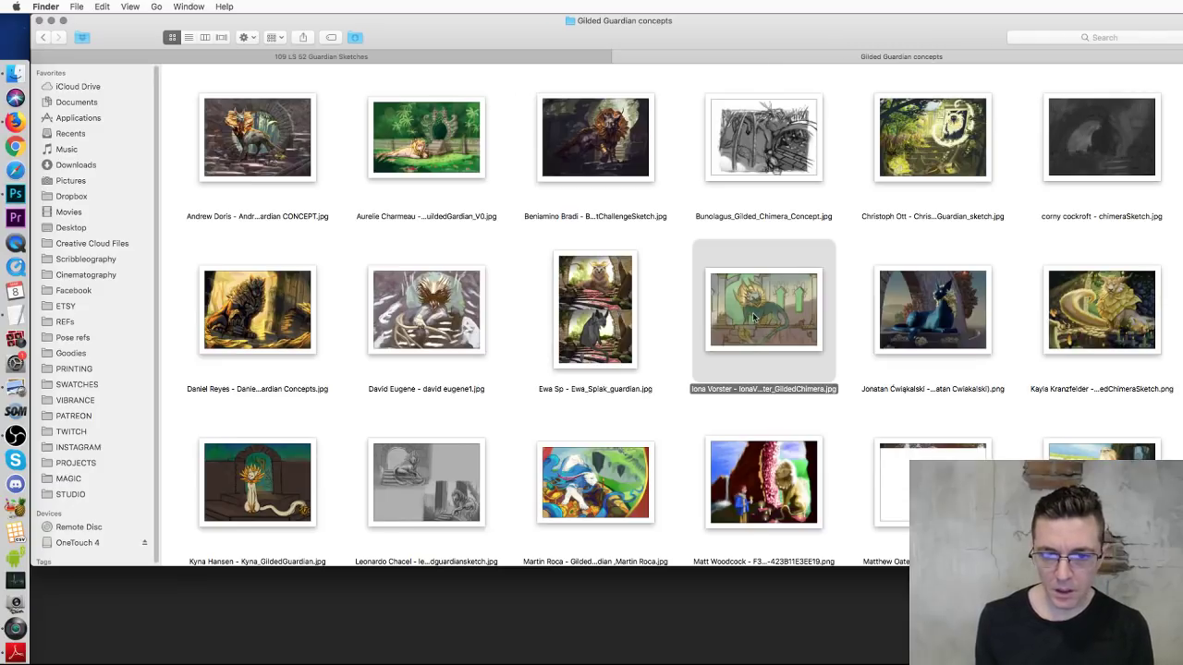
right_click(755, 317)
mouse_move(821, 335)
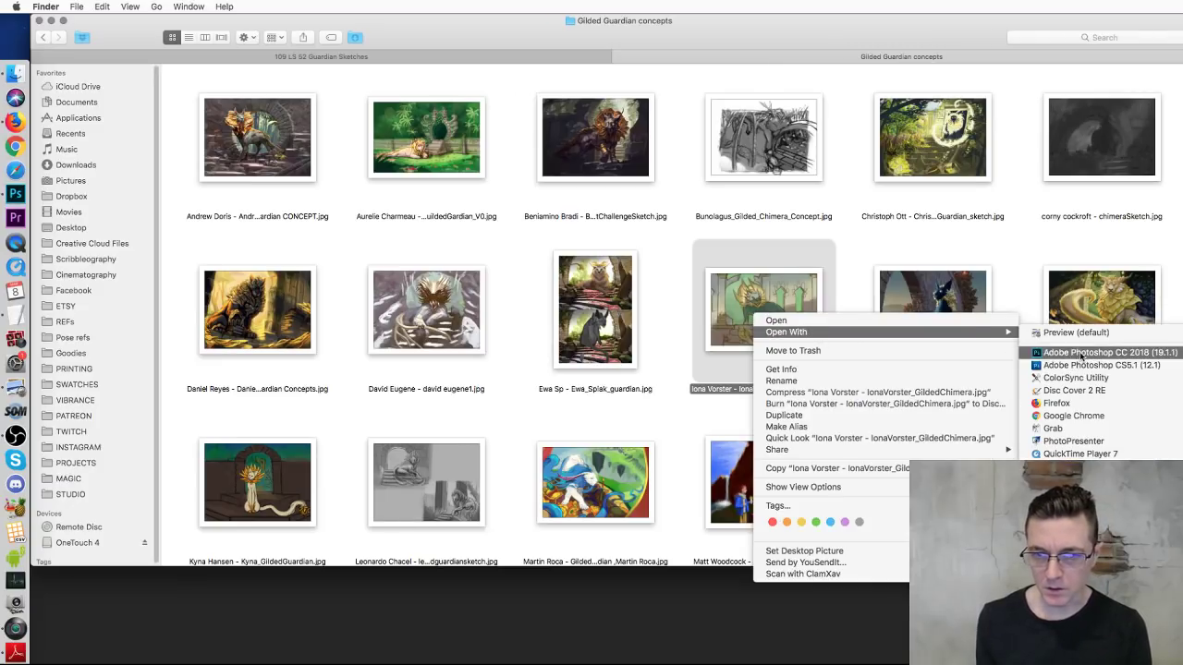
click(1082, 352)
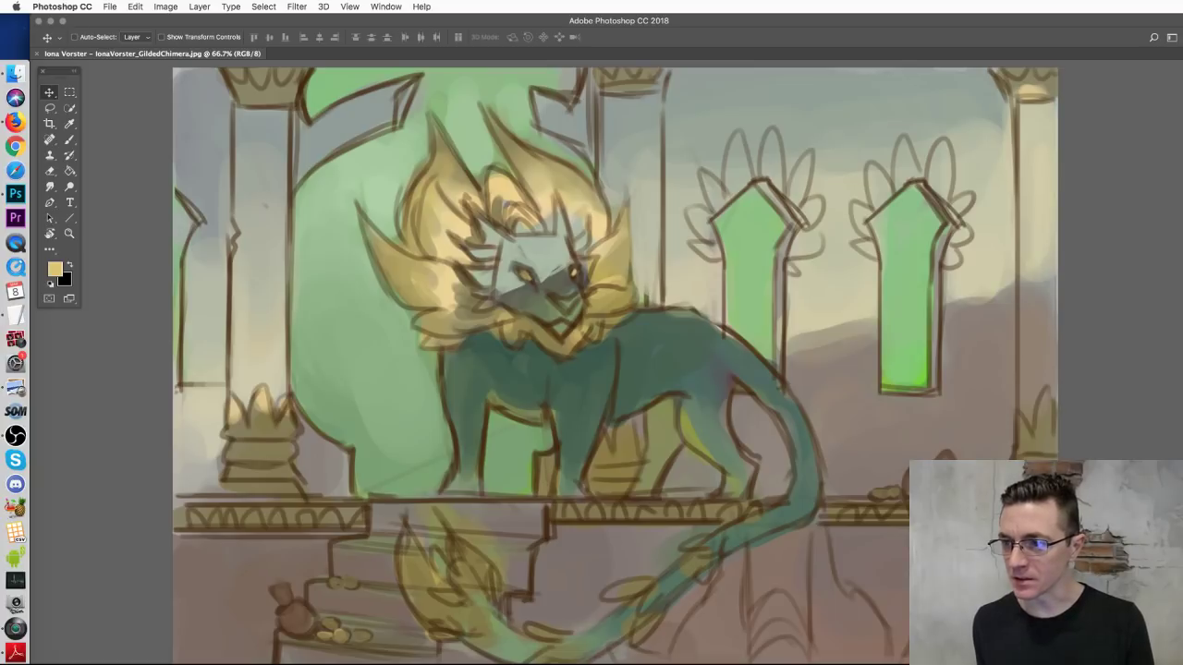
Step: Add an empty Layer 1, show the Layers panel, and pick the Brush with the sketch zoomed out
key(alt+shift+super+n)
key(F7)
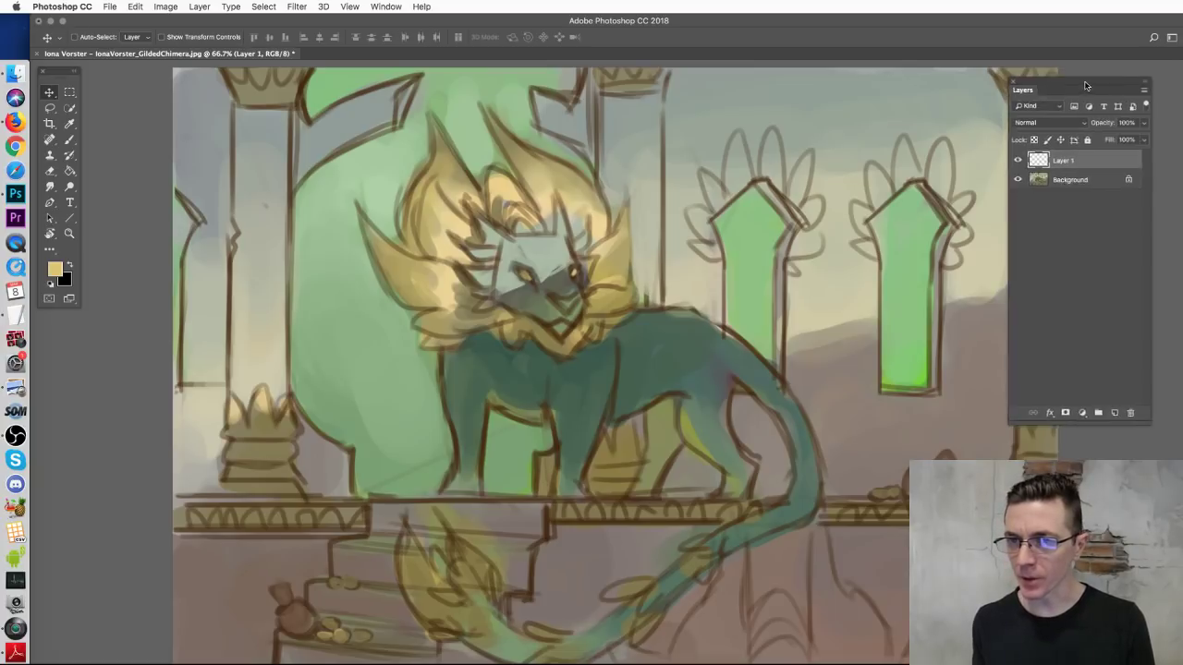
drag(1104, 67, 1093, 69)
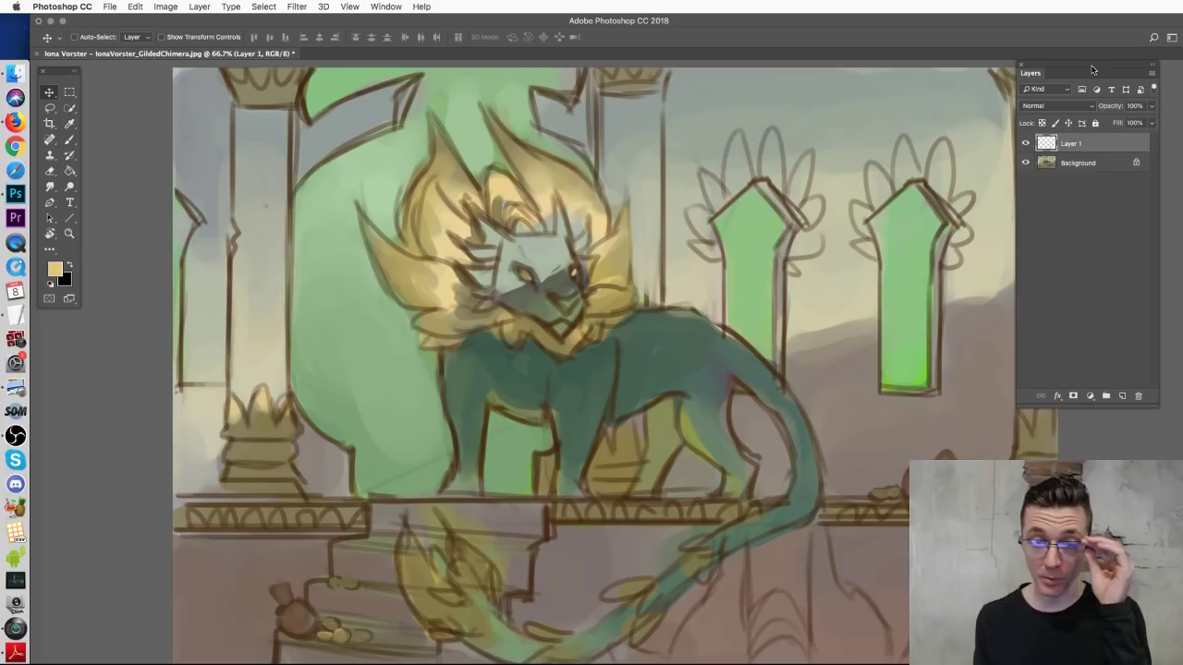
click(70, 143)
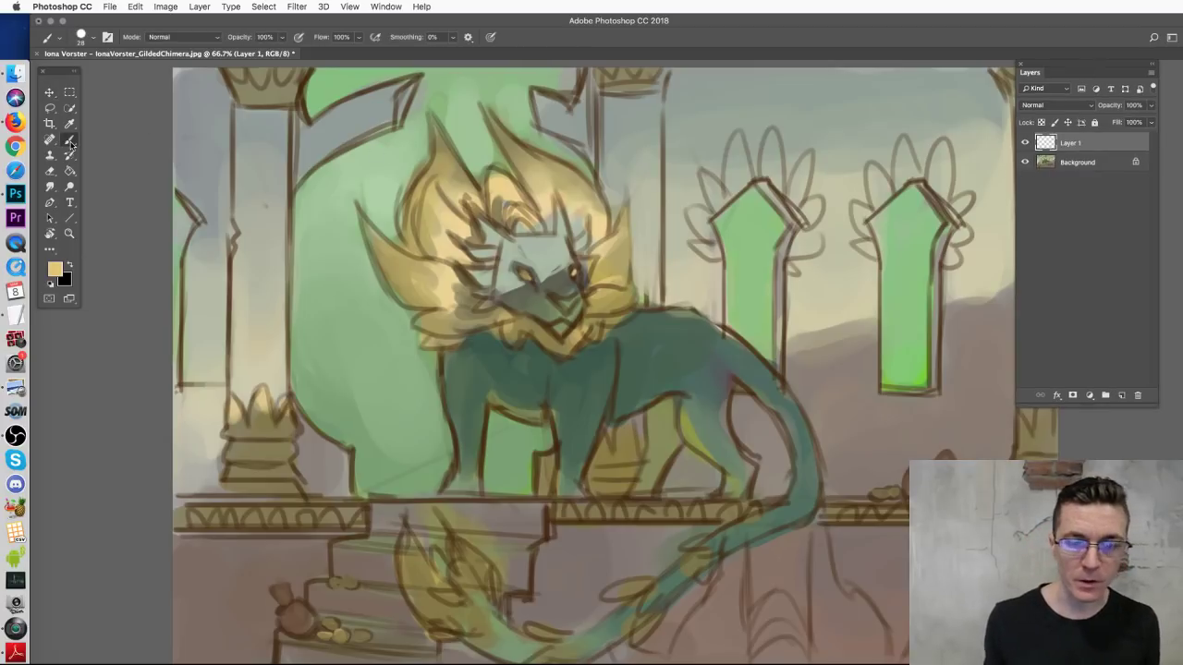
key(super+minus)
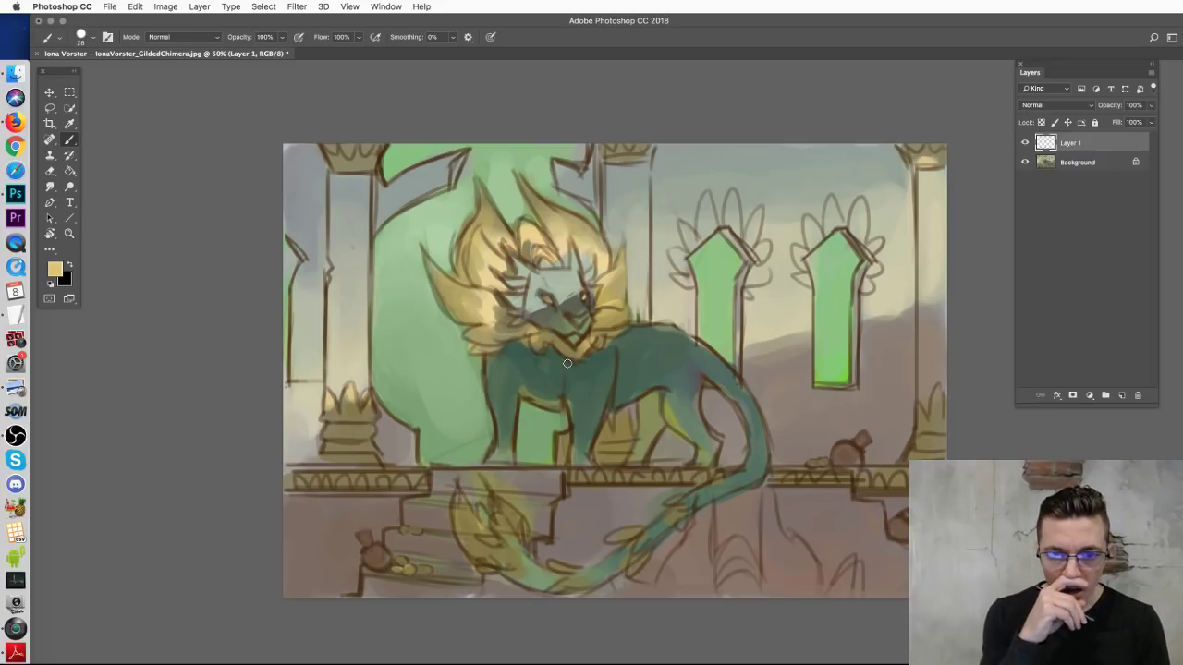
Step: Try yellow strokes on the window arch, pillar base, body and chest, undoing each one
mouse_move(689, 259)
mouse_down()
mouse_move(733, 213)
mouse_move(750, 282)
mouse_move(699, 275)
mouse_up()
key(super+z)
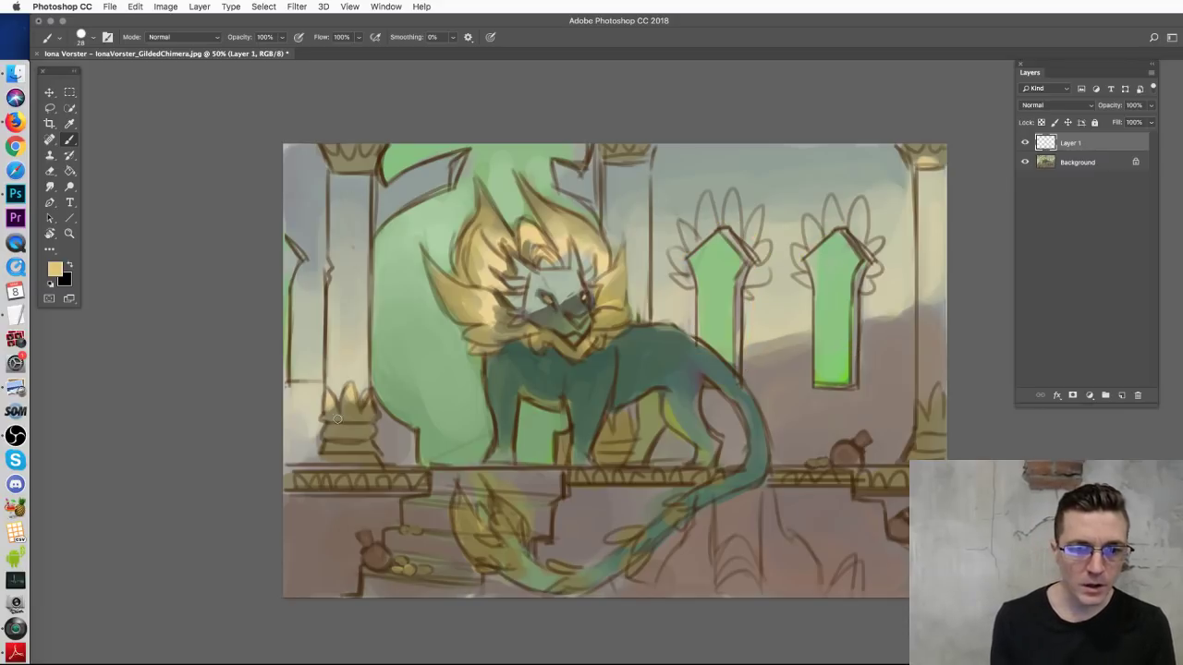
mouse_move(322, 421)
mouse_down()
mouse_move(371, 423)
mouse_move(353, 474)
mouse_move(406, 483)
mouse_up()
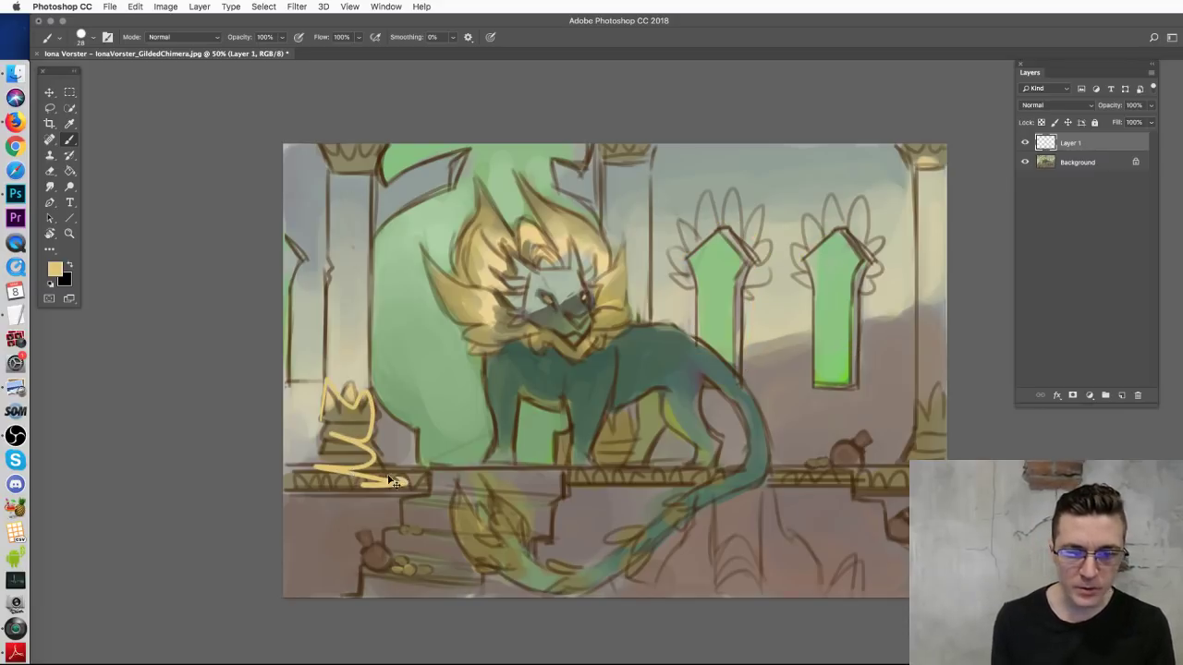
key(super+z)
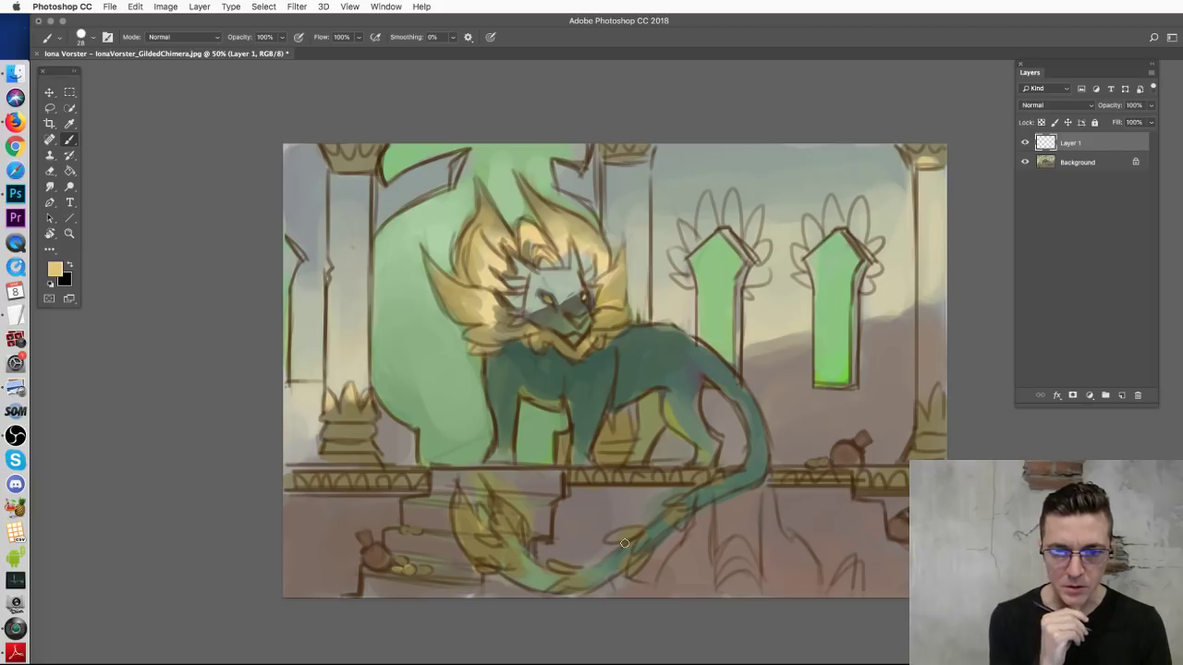
drag(670, 358, 651, 375)
key(ctrl+z)
drag(497, 348, 510, 446)
key(ctrl+z)
drag(592, 355, 596, 420)
key(ctrl+z)
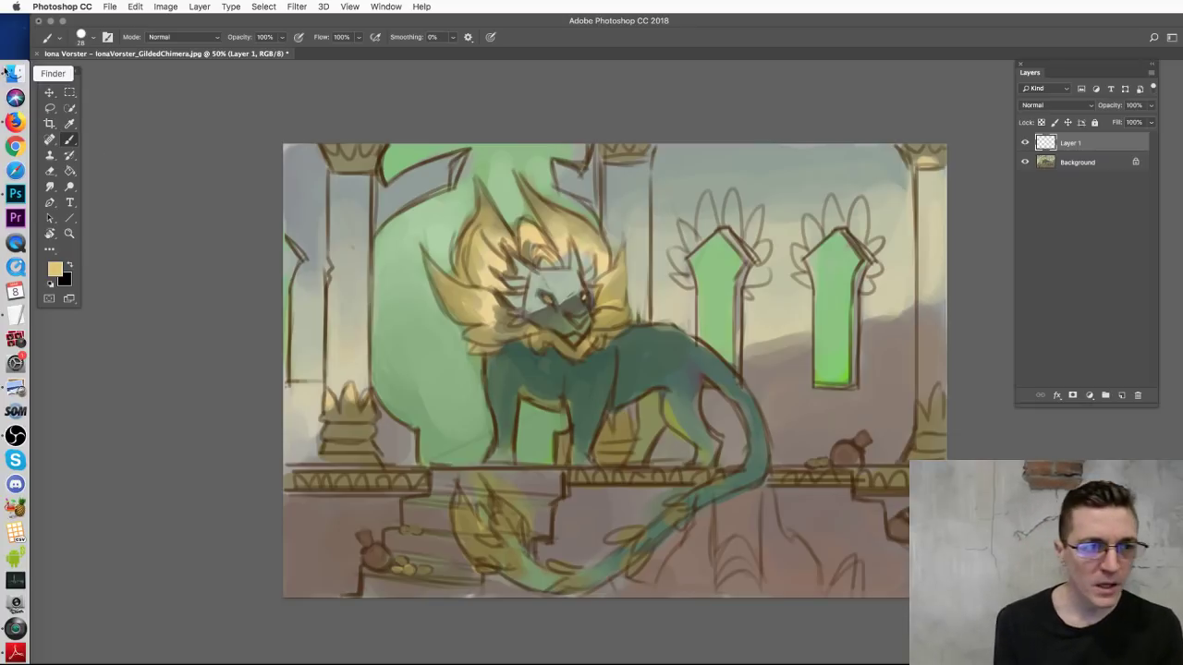
Step: Preview the big-cat muscle diagram in the Guardian Sketches folder, then close it
click(15, 72)
click(321, 60)
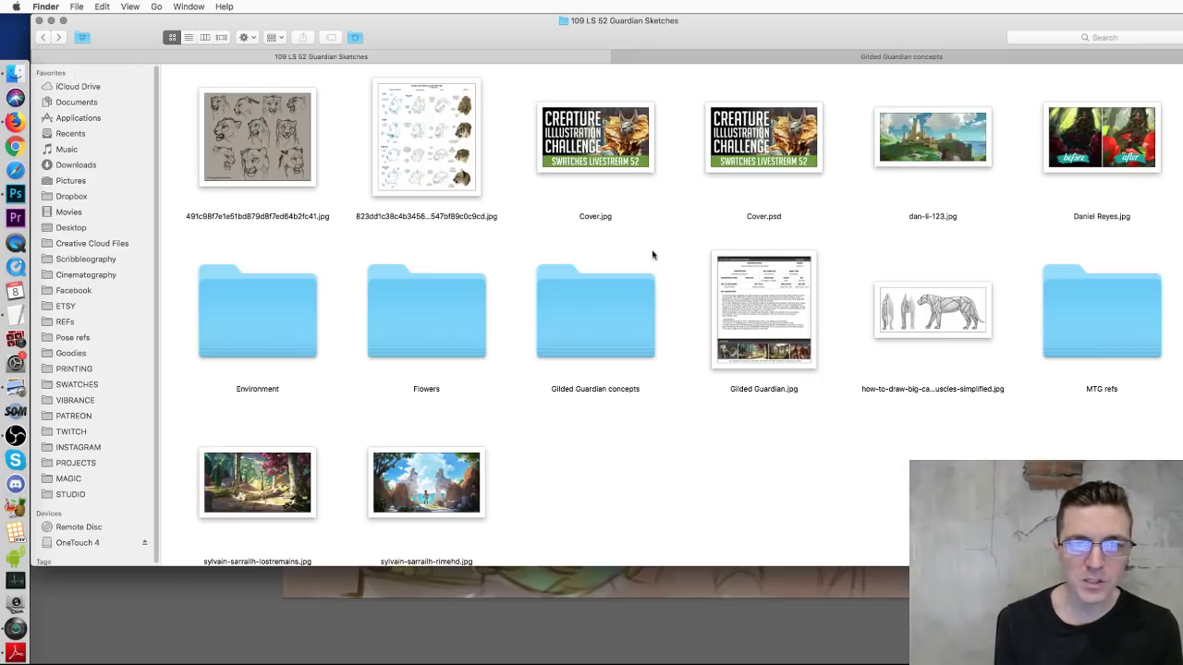
click(909, 314)
key(space)
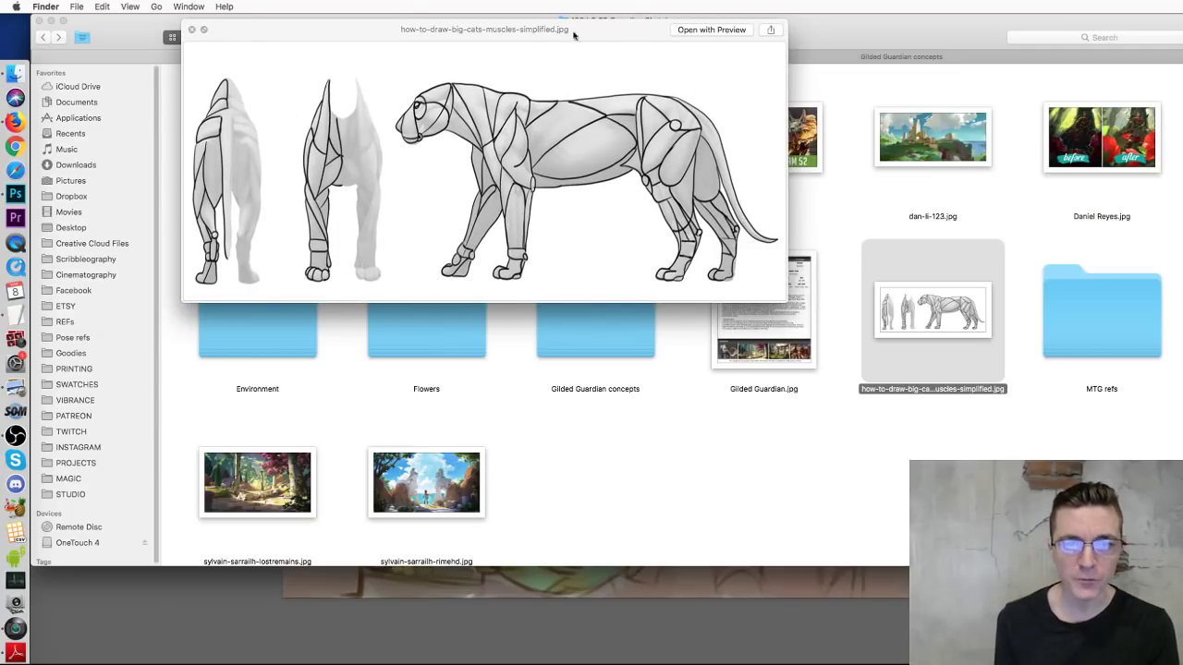
drag(551, 28, 758, 192)
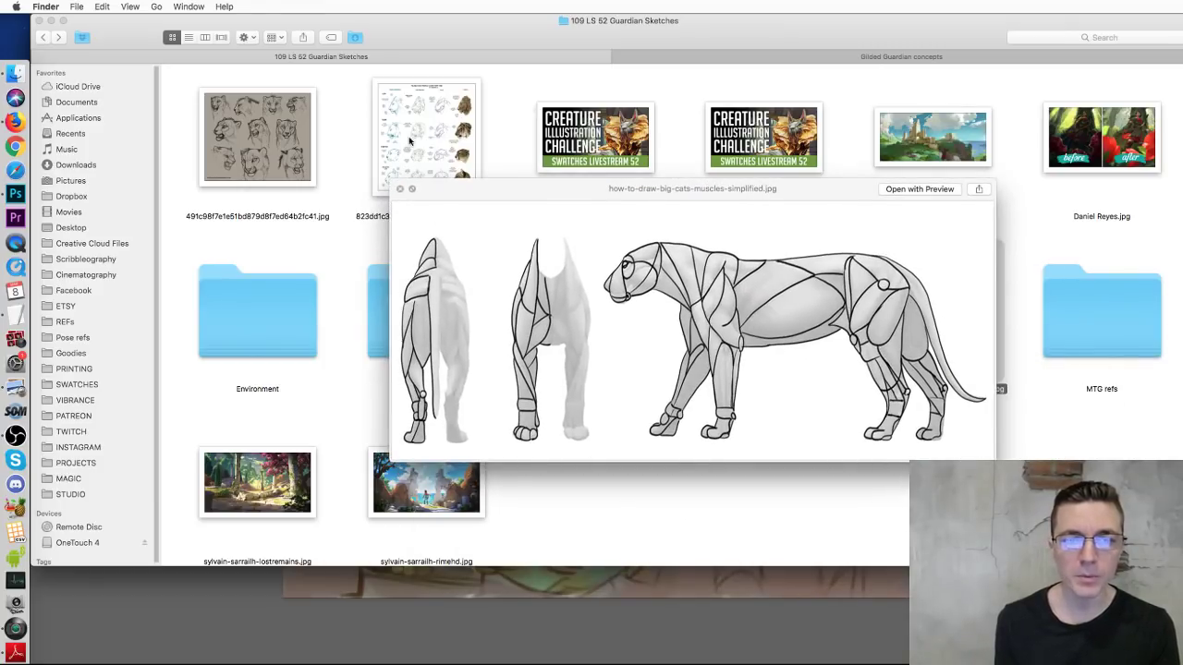
click(398, 190)
Step: Open the MTG refs folder and study the yellow-maned creature reference in a preview
click(1126, 349)
double_click(1125, 348)
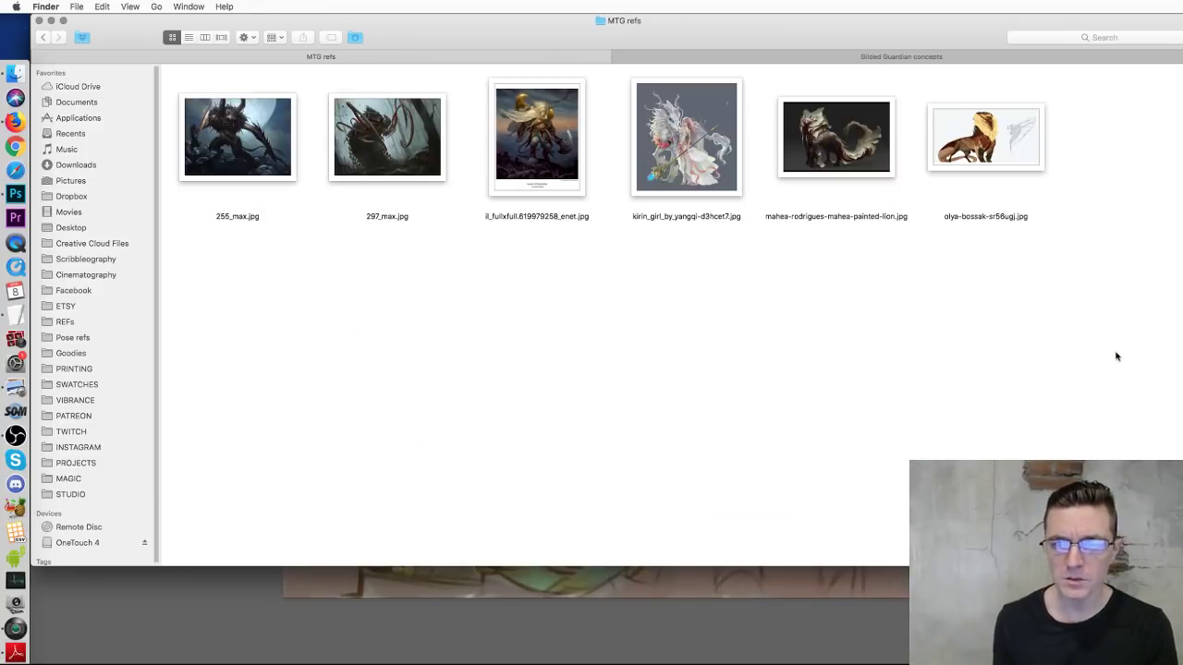
click(954, 144)
key(space)
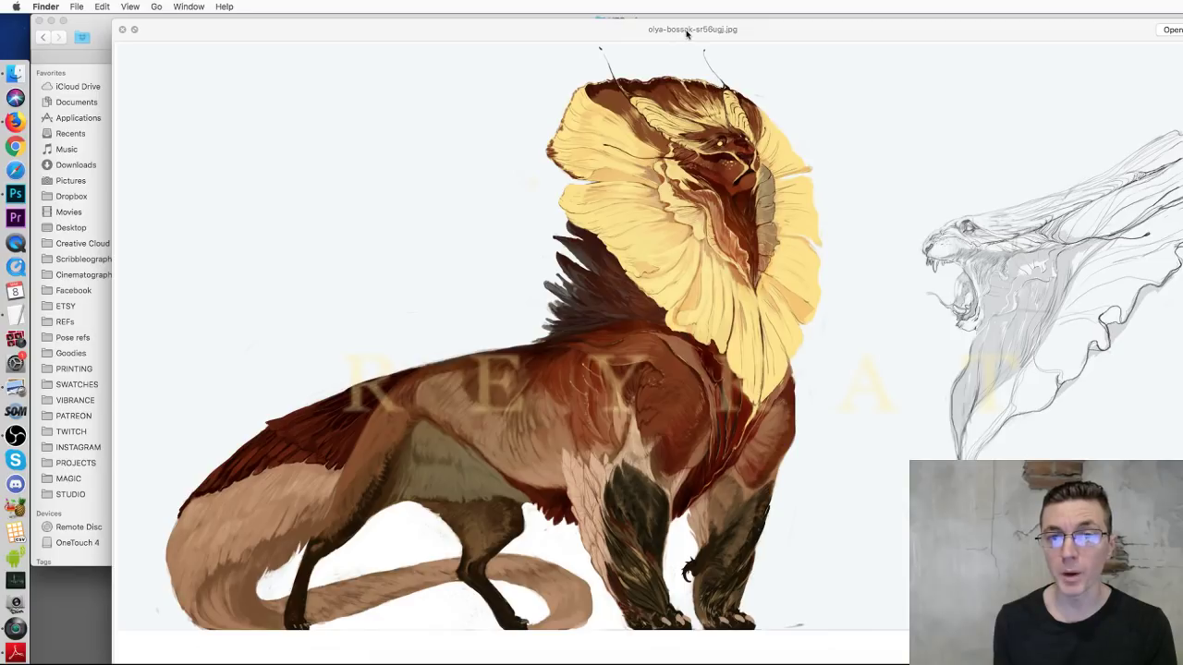
drag(721, 35, 727, 17)
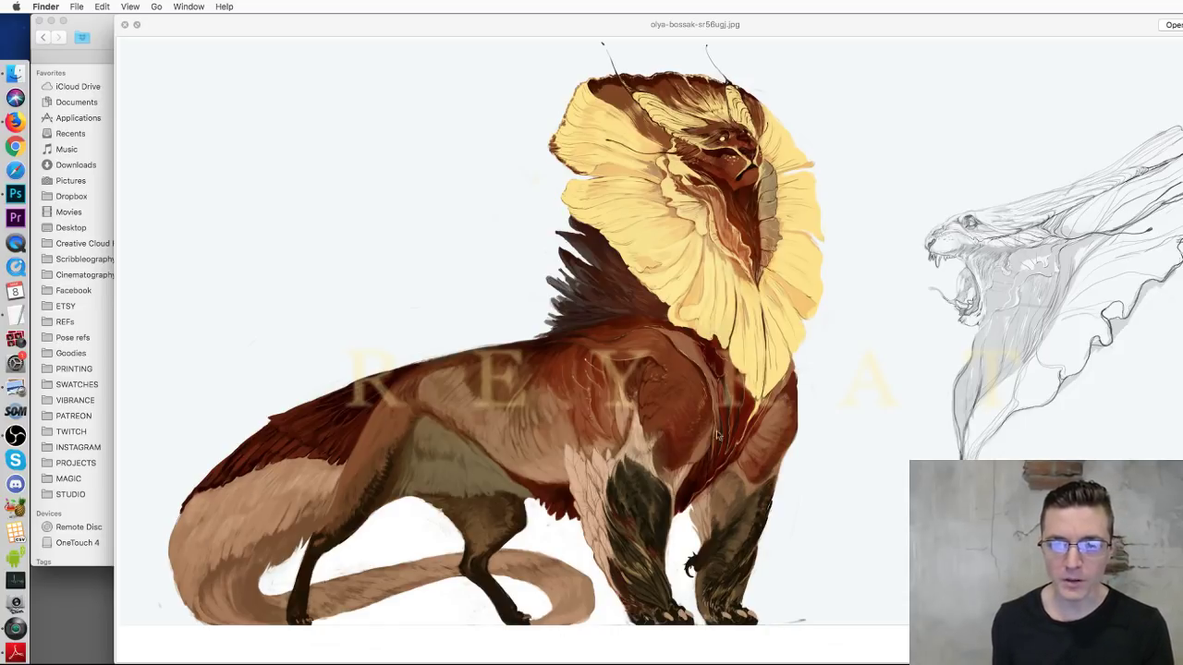
key(space)
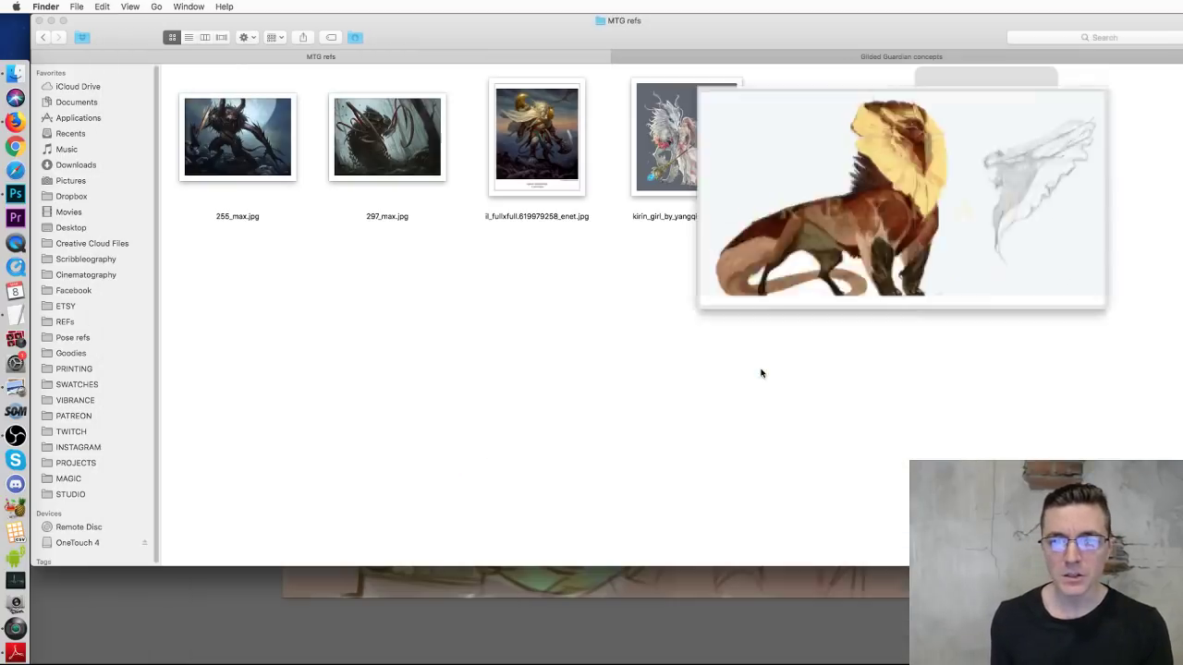
Step: Preview the kirin girl reference, then return to the chimera and test an undone chest stroke
click(688, 172)
key(space)
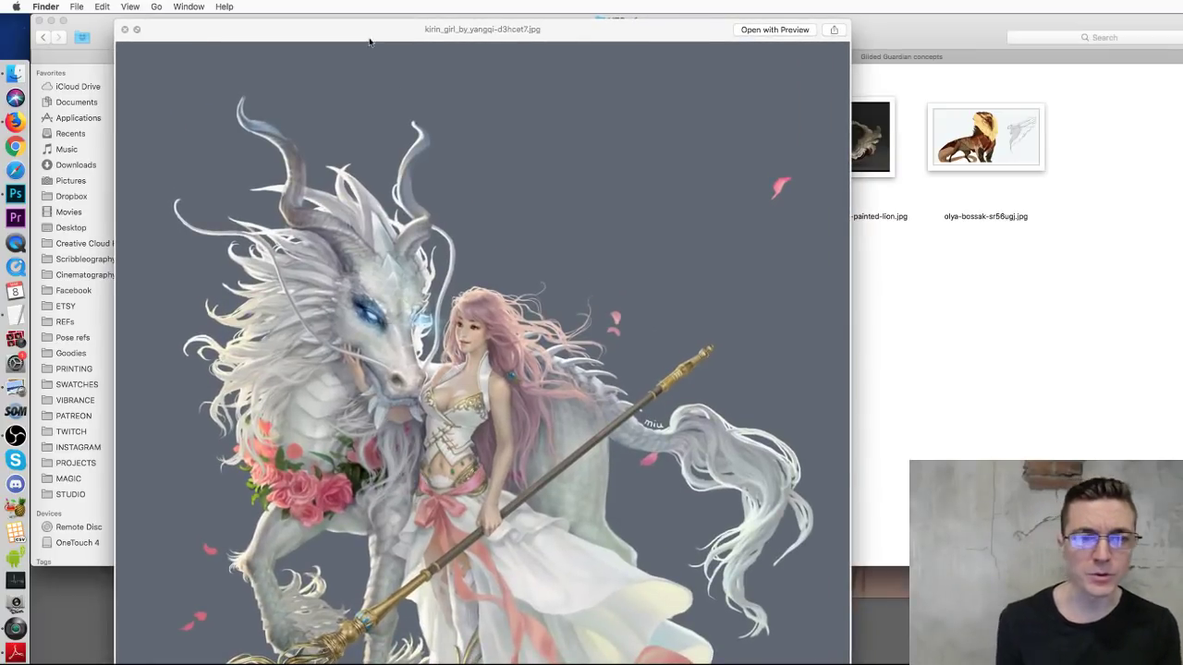
drag(372, 33, 536, 29)
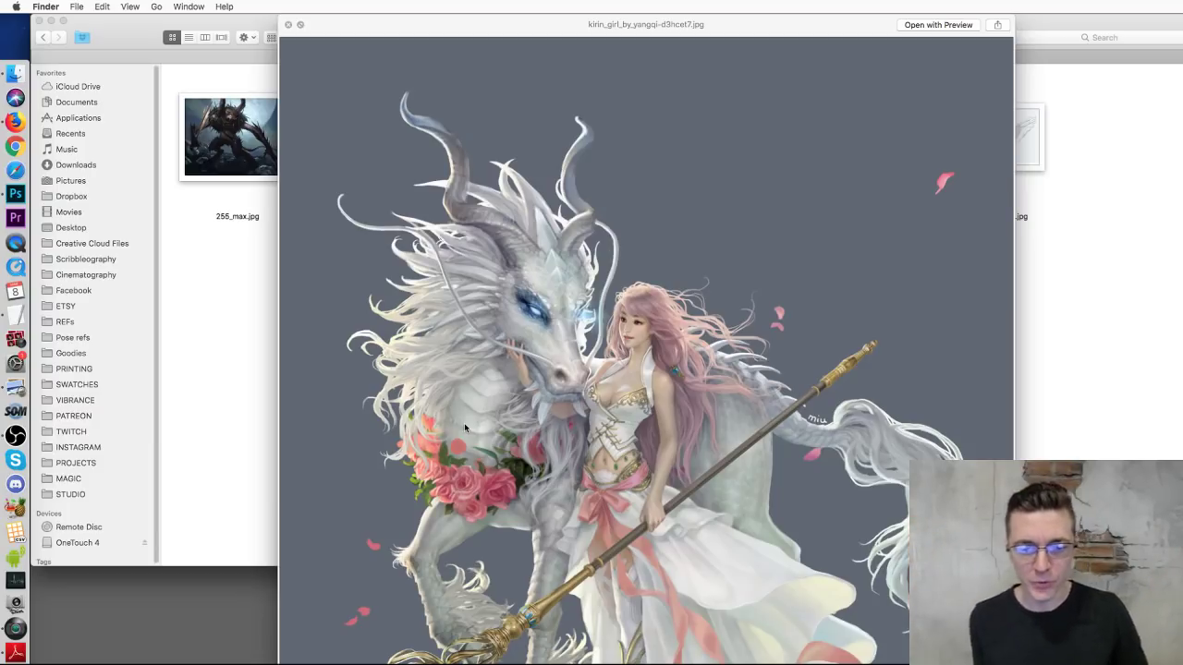
key(space)
click(513, 387)
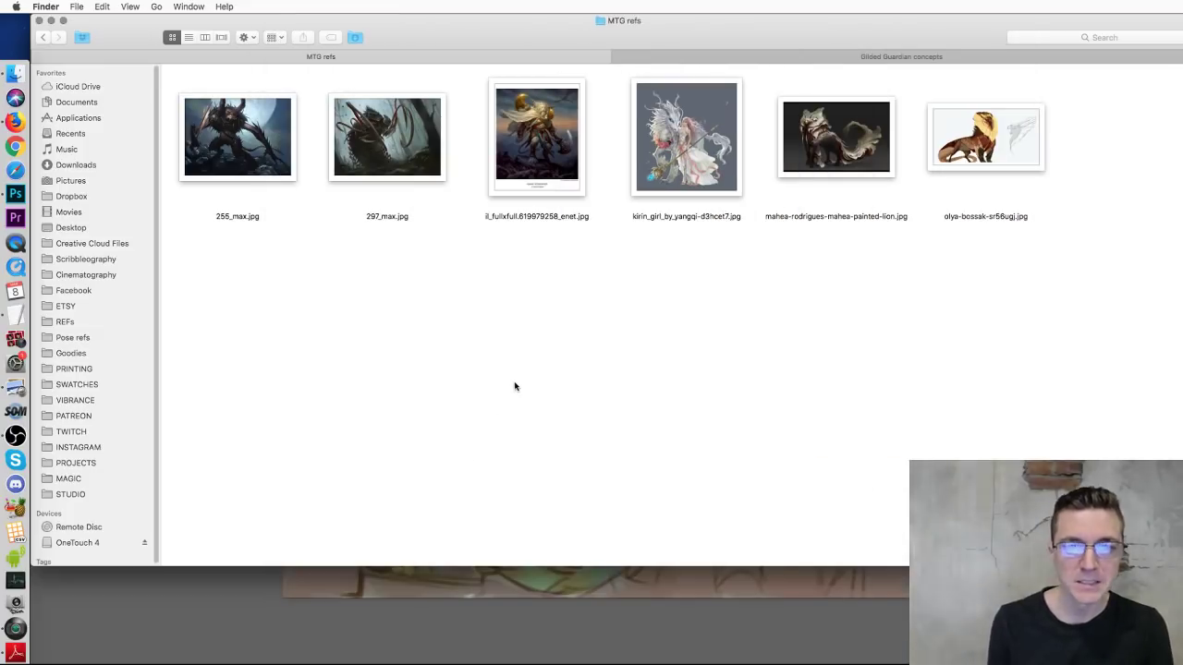
click(712, 642)
drag(504, 347, 520, 443)
key(super+z)
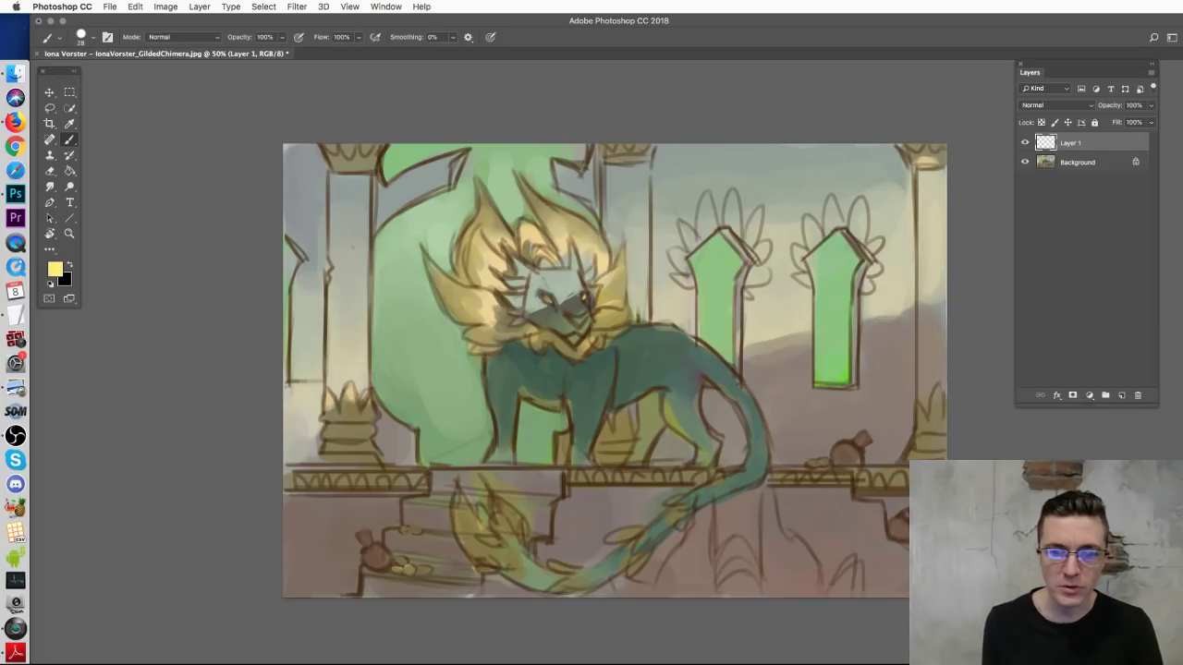
drag(506, 344, 522, 444)
key(super+z)
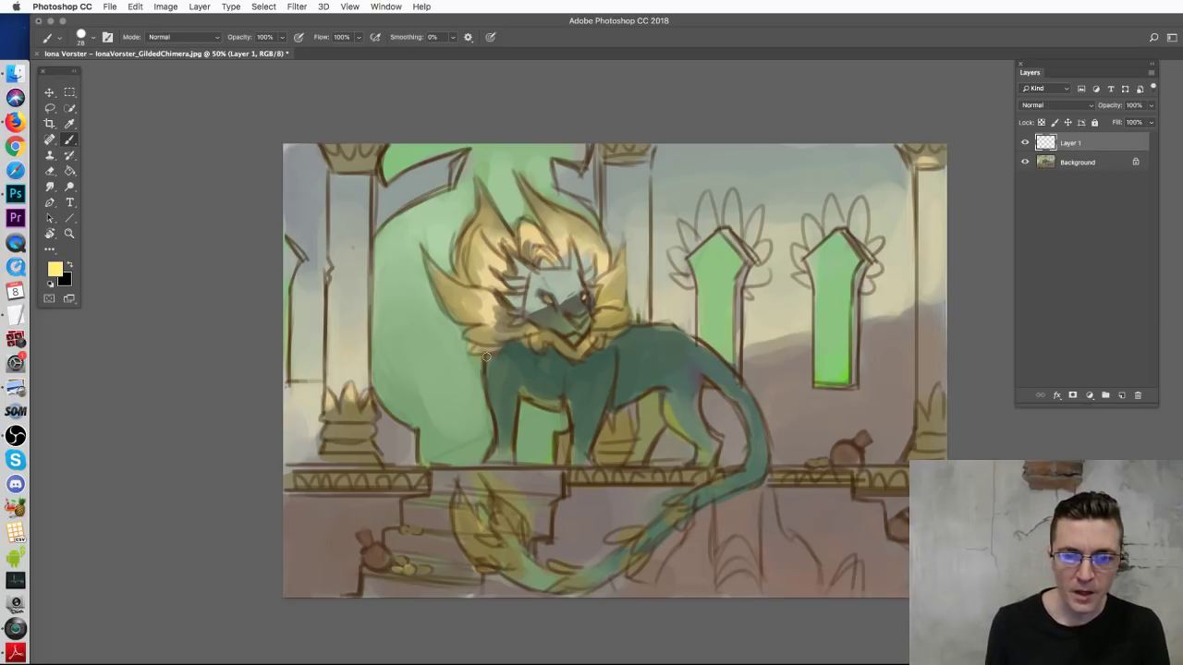
drag(482, 342, 496, 427)
key(super+z)
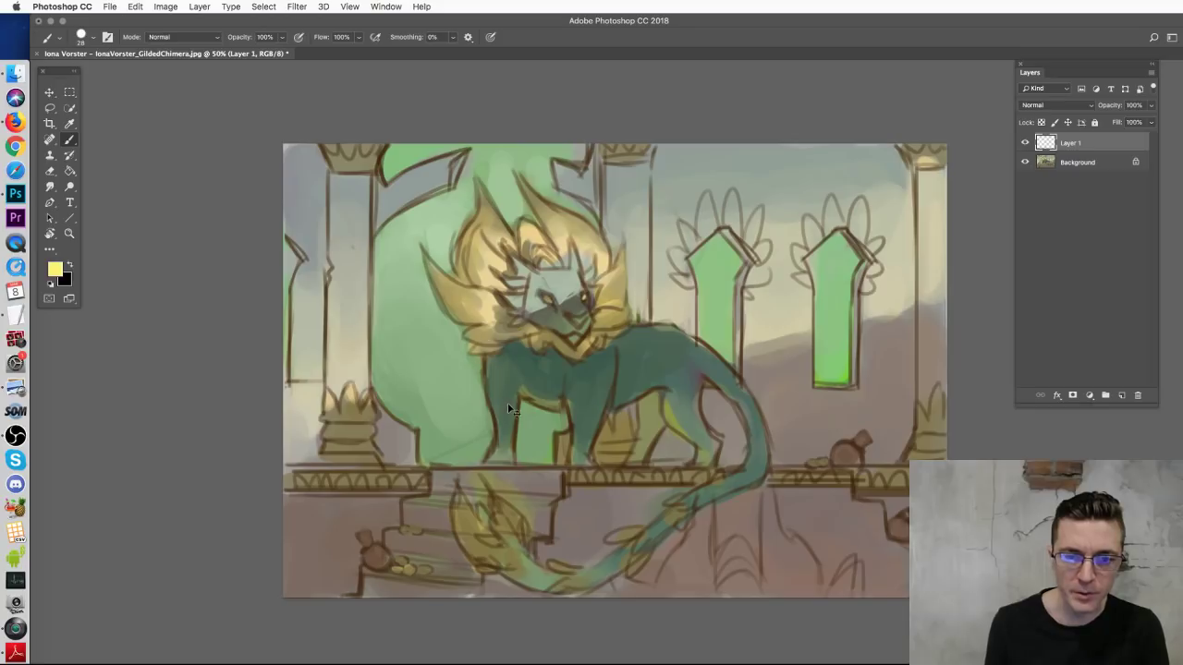
mouse_move(550, 348)
mouse_down()
mouse_move(431, 339)
mouse_move(416, 272)
mouse_move(450, 277)
mouse_move(476, 164)
mouse_move(529, 219)
mouse_move(505, 159)
mouse_move(568, 216)
mouse_move(565, 350)
mouse_up()
key(super+z)
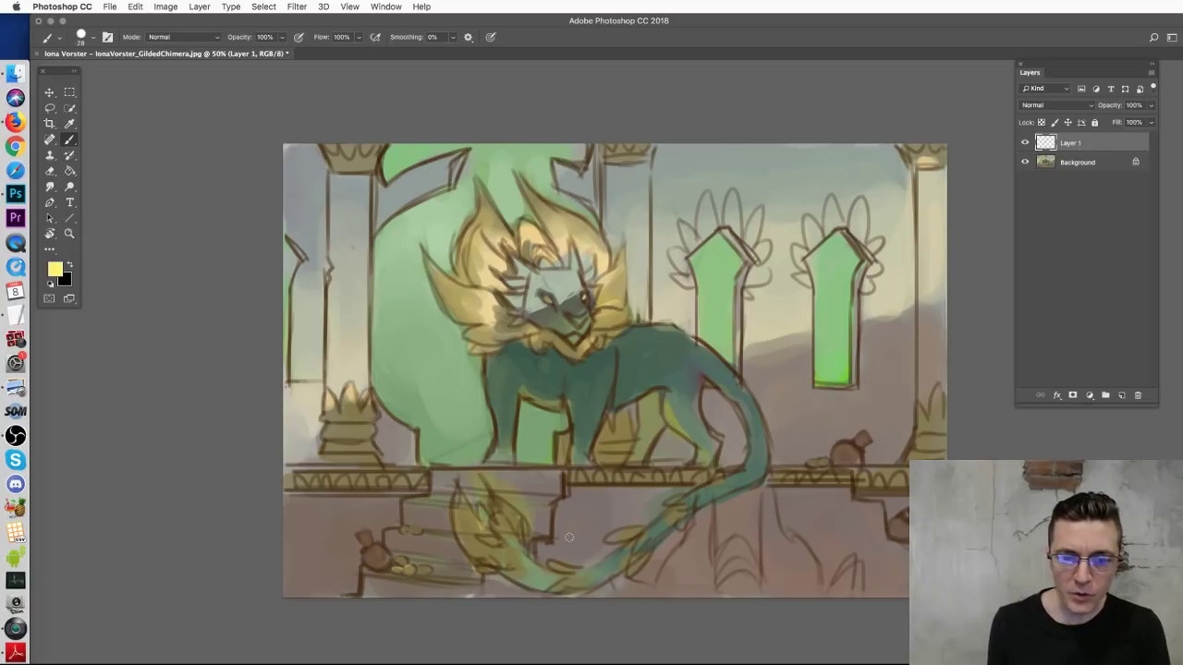
mouse_move(488, 570)
mouse_down()
mouse_move(521, 527)
mouse_move(559, 563)
mouse_up()
key(super+z)
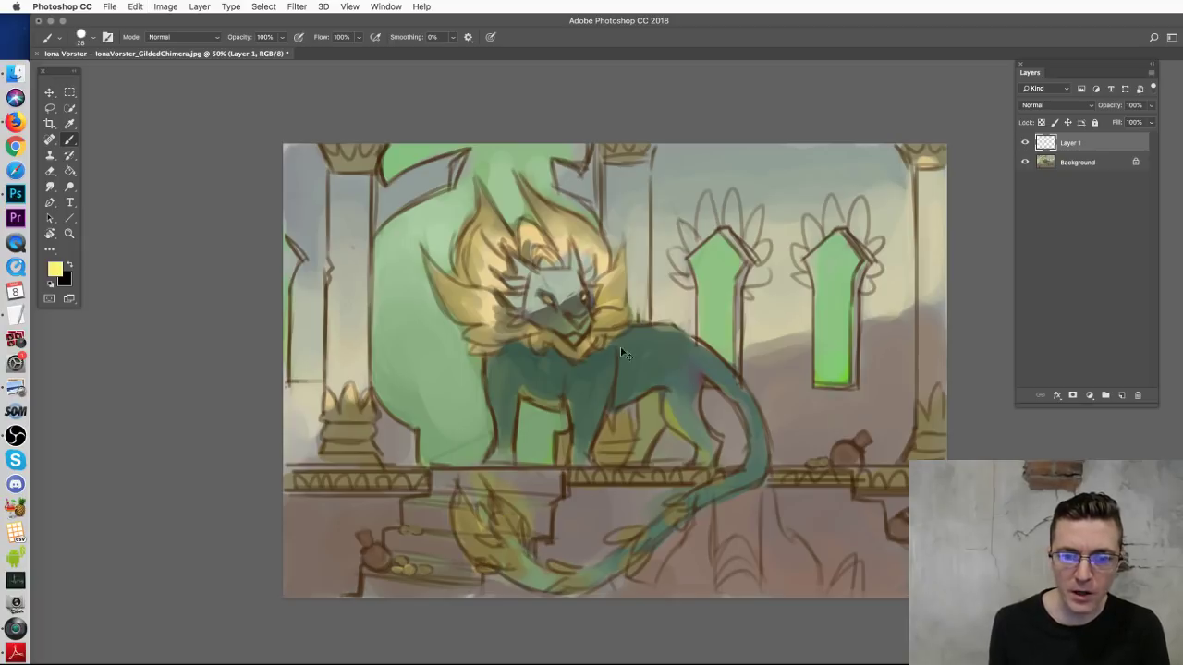
mouse_move(653, 344)
mouse_down()
mouse_move(651, 374)
mouse_move(693, 356)
mouse_up()
key(super+z)
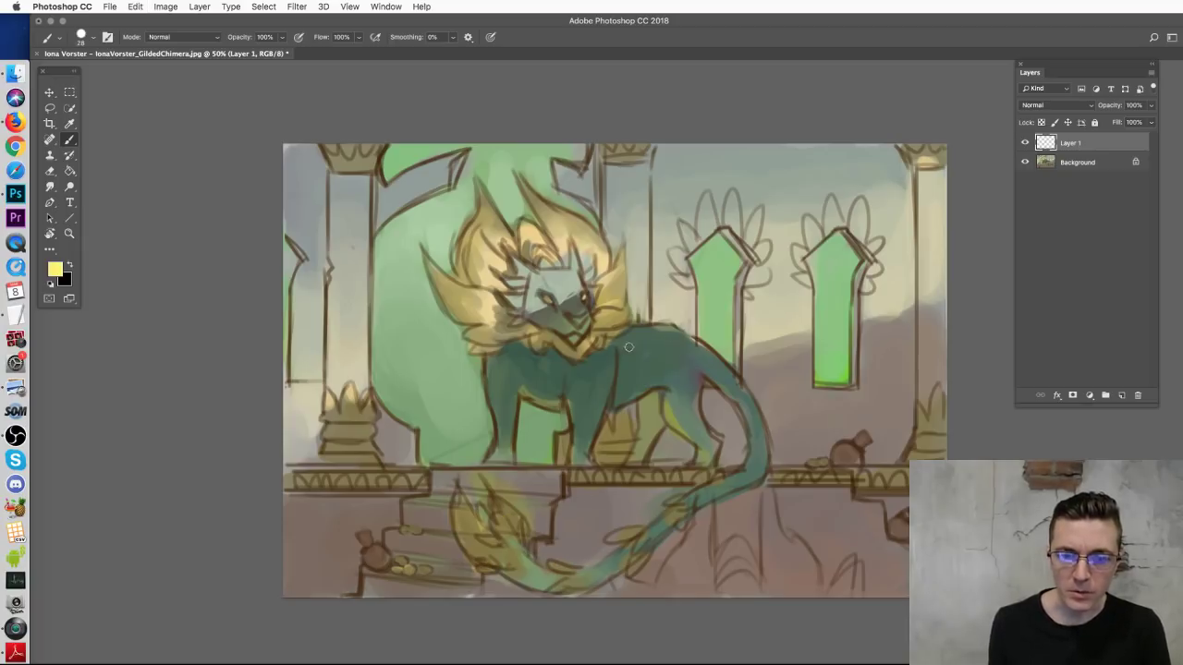
drag(619, 337, 645, 368)
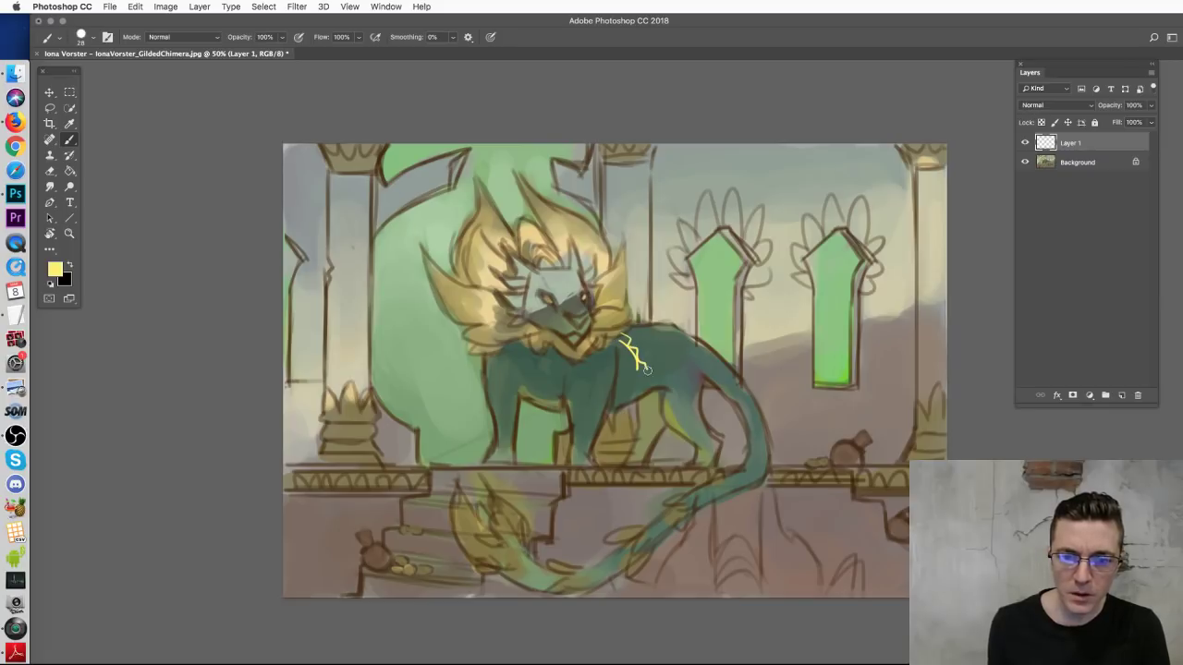
mouse_move(653, 329)
mouse_down()
mouse_move(671, 372)
mouse_move(686, 356)
mouse_move(682, 370)
mouse_up()
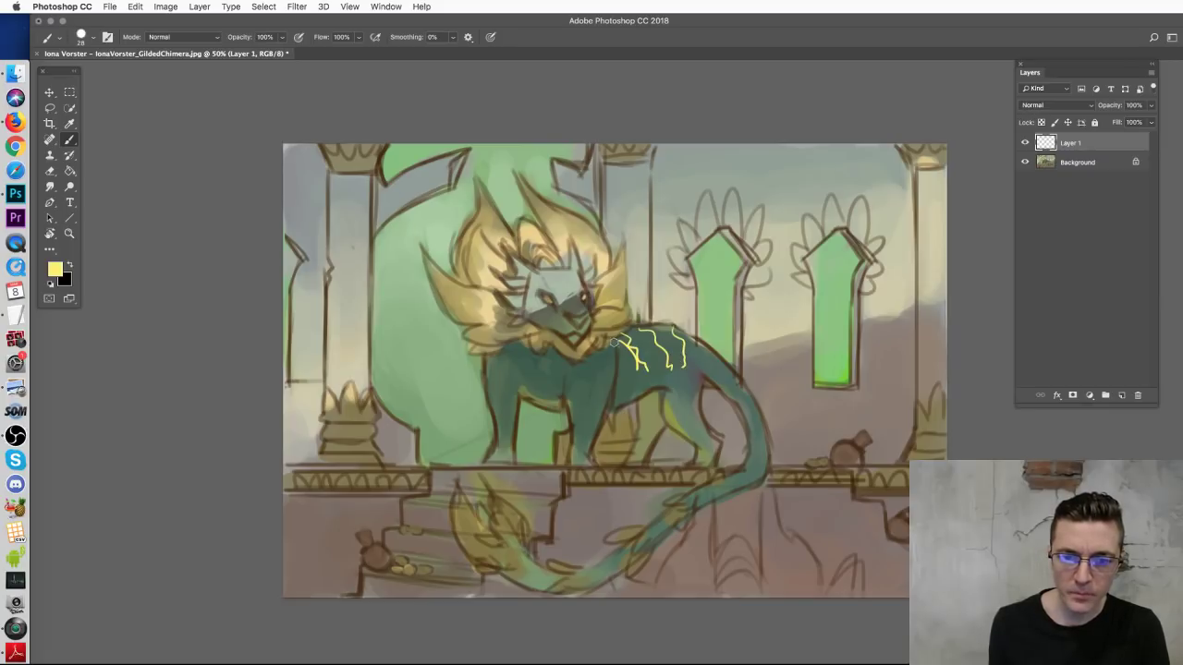
drag(610, 345, 602, 382)
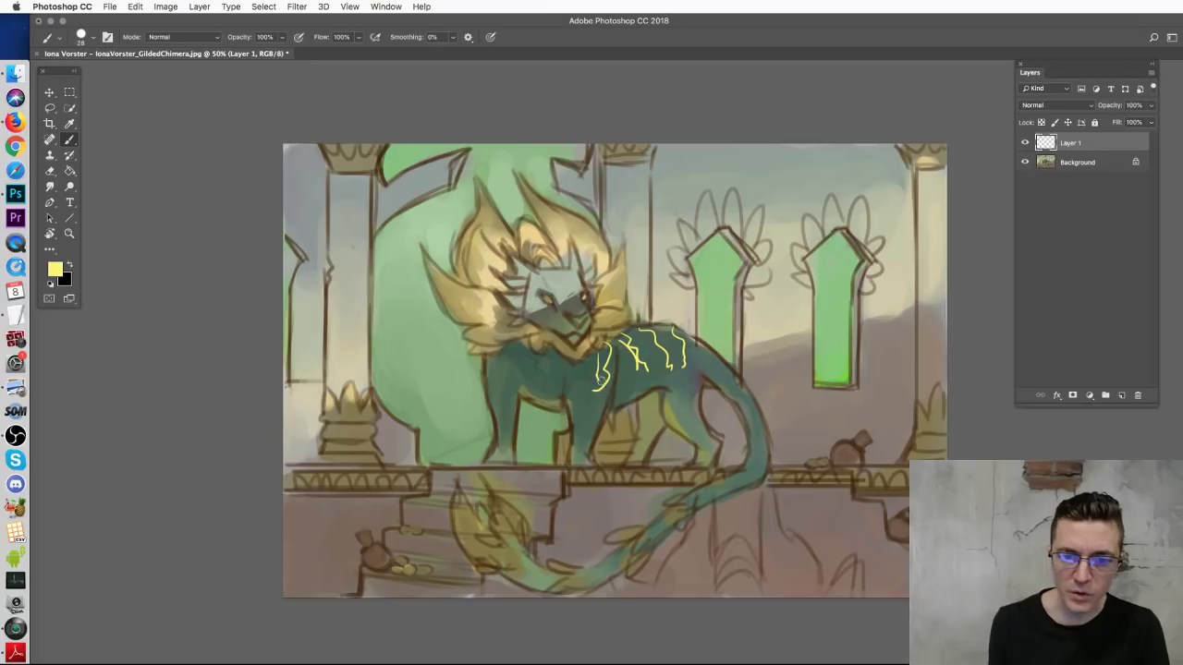
drag(660, 412, 673, 427)
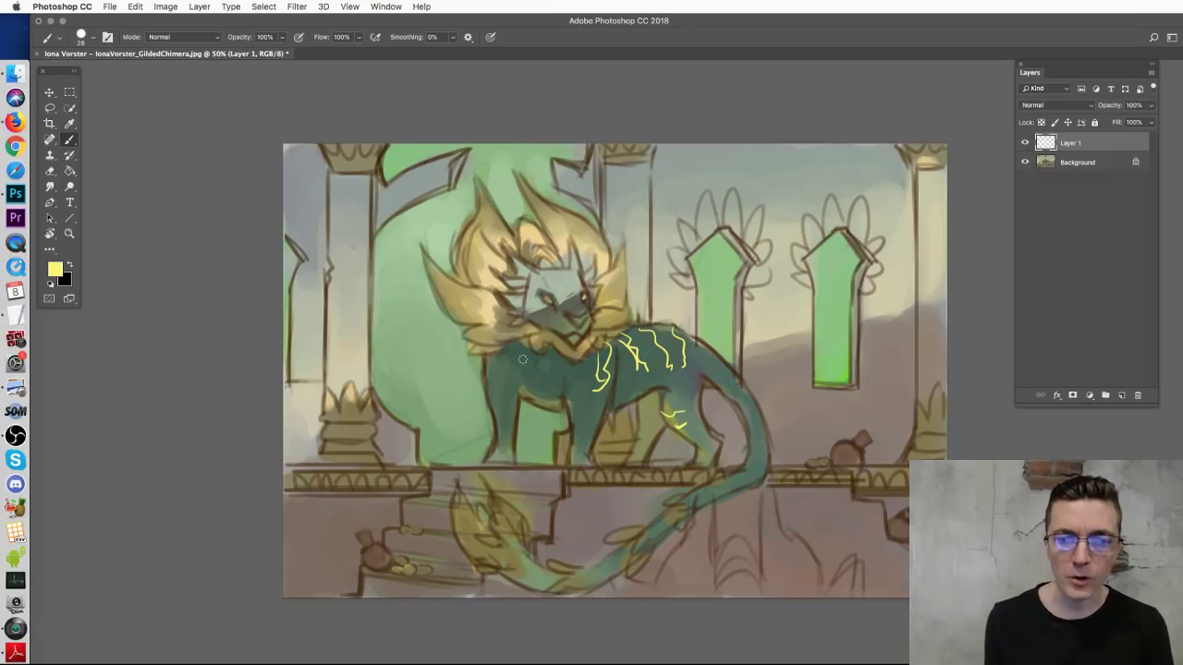
mouse_move(521, 358)
mouse_down()
mouse_move(533, 396)
mouse_move(548, 359)
mouse_move(546, 395)
mouse_move(528, 356)
mouse_move(557, 413)
mouse_up()
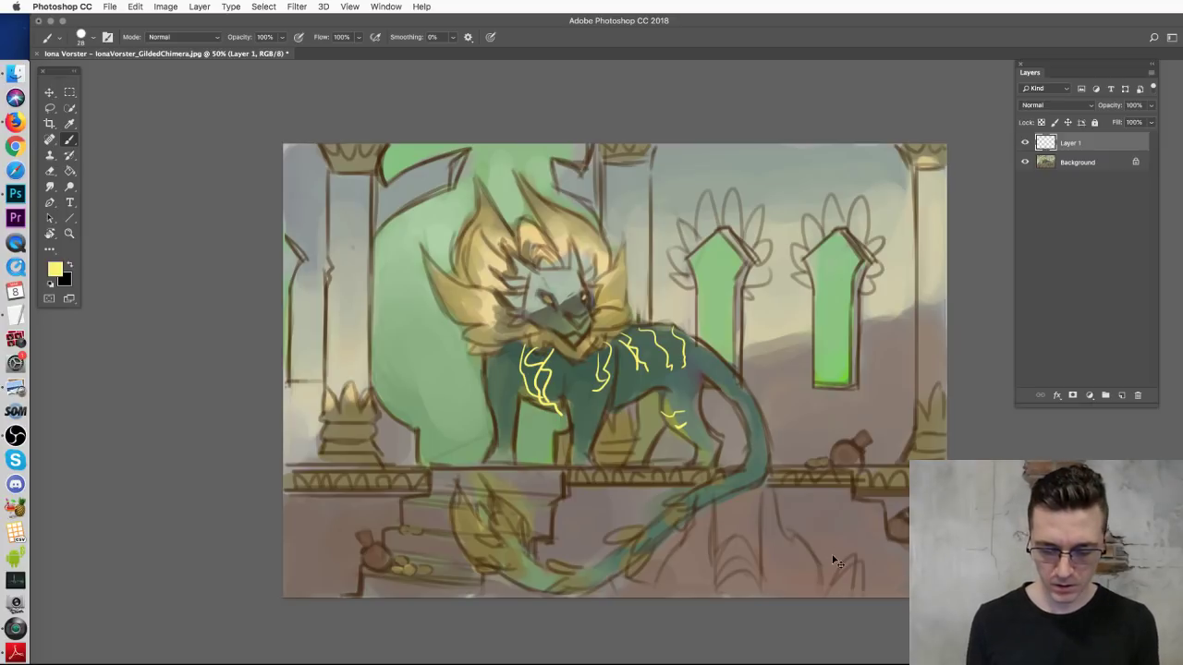
key(ctrl+a)
key(Delete)
key(ctrl+d)
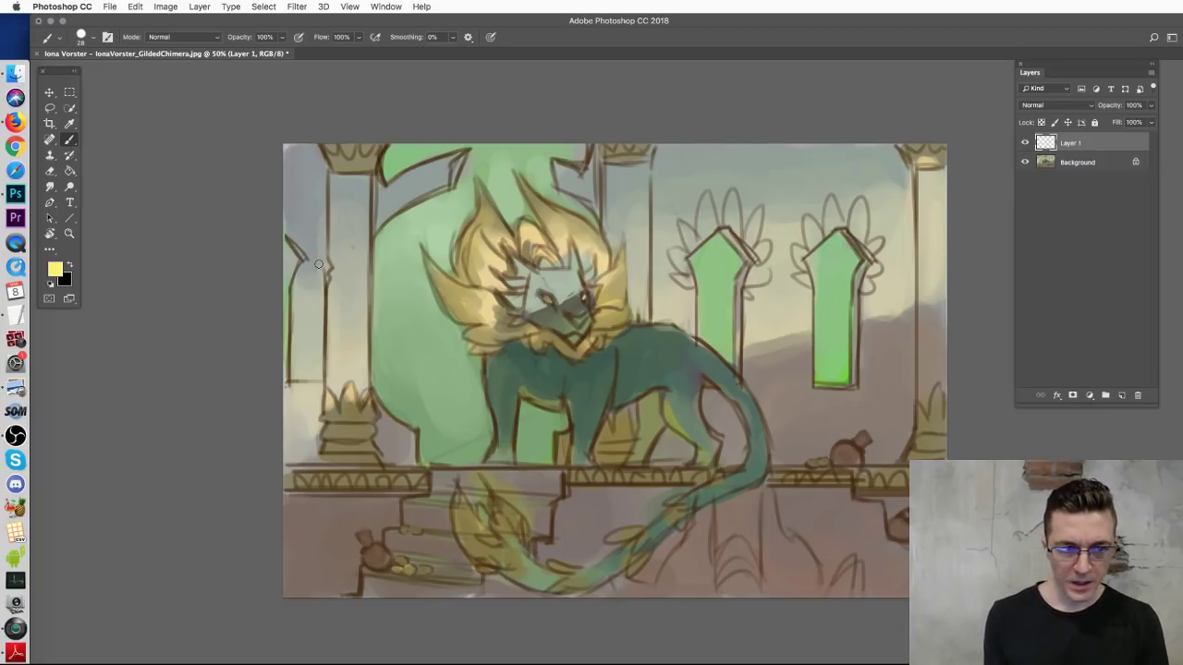
drag(285, 247, 283, 367)
key(ctrl+z)
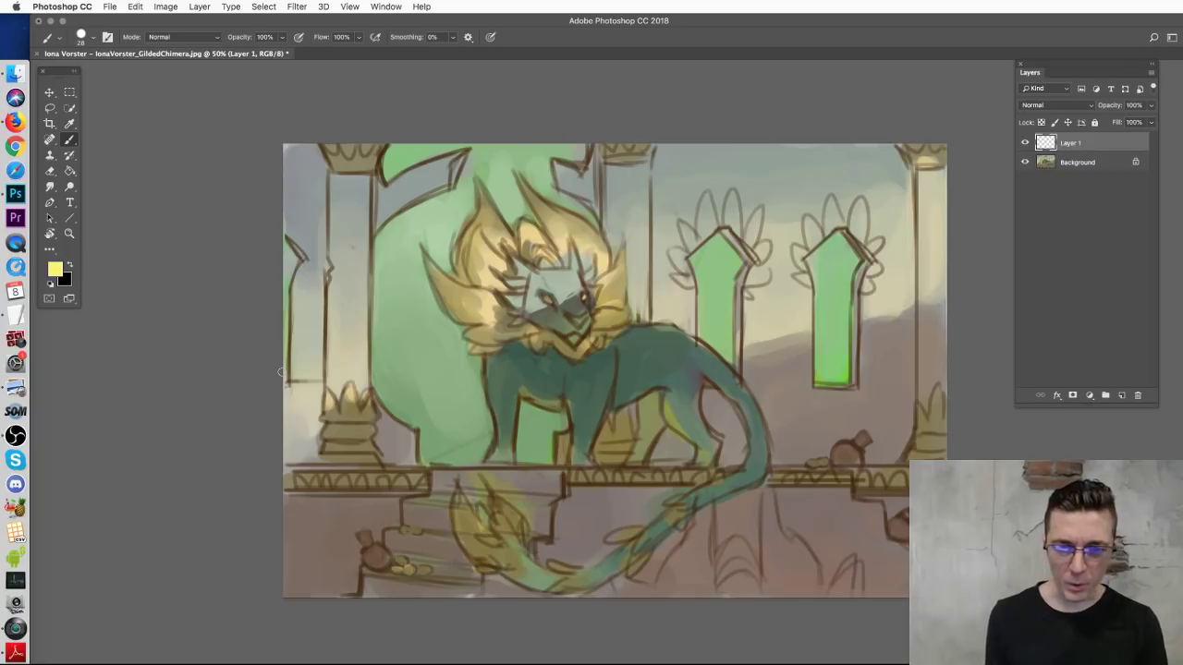
Step: Duplicate the Background layer and scale the copy up to about 105%
key(v)
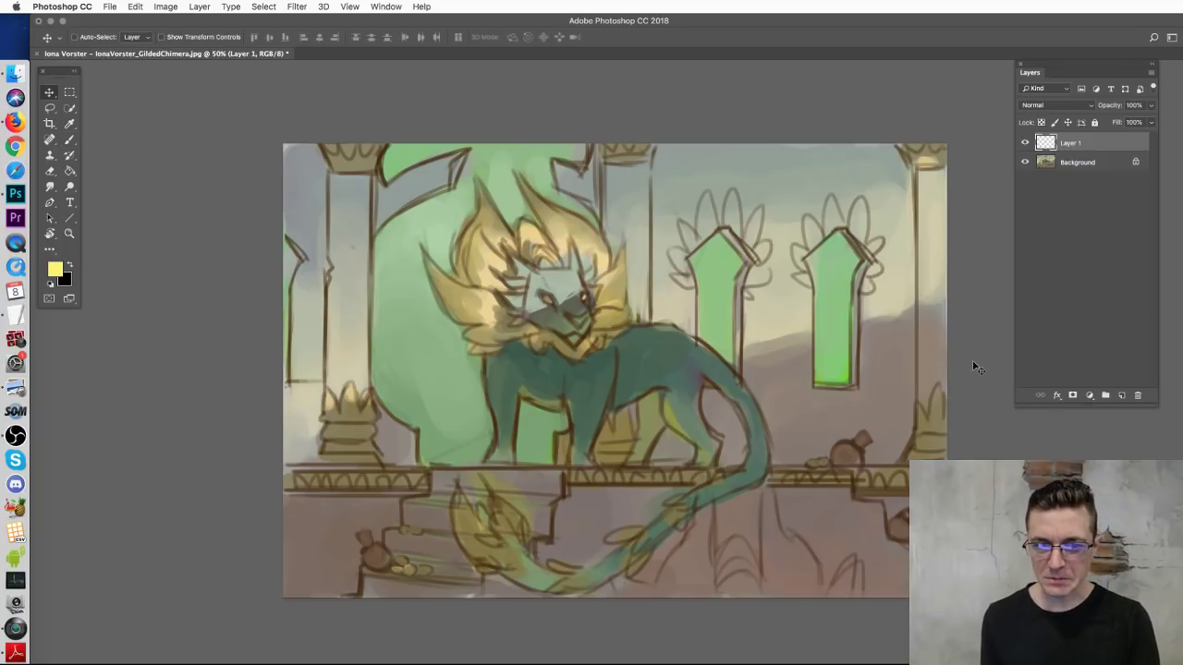
drag(1087, 166, 1121, 394)
key(ctrl+t)
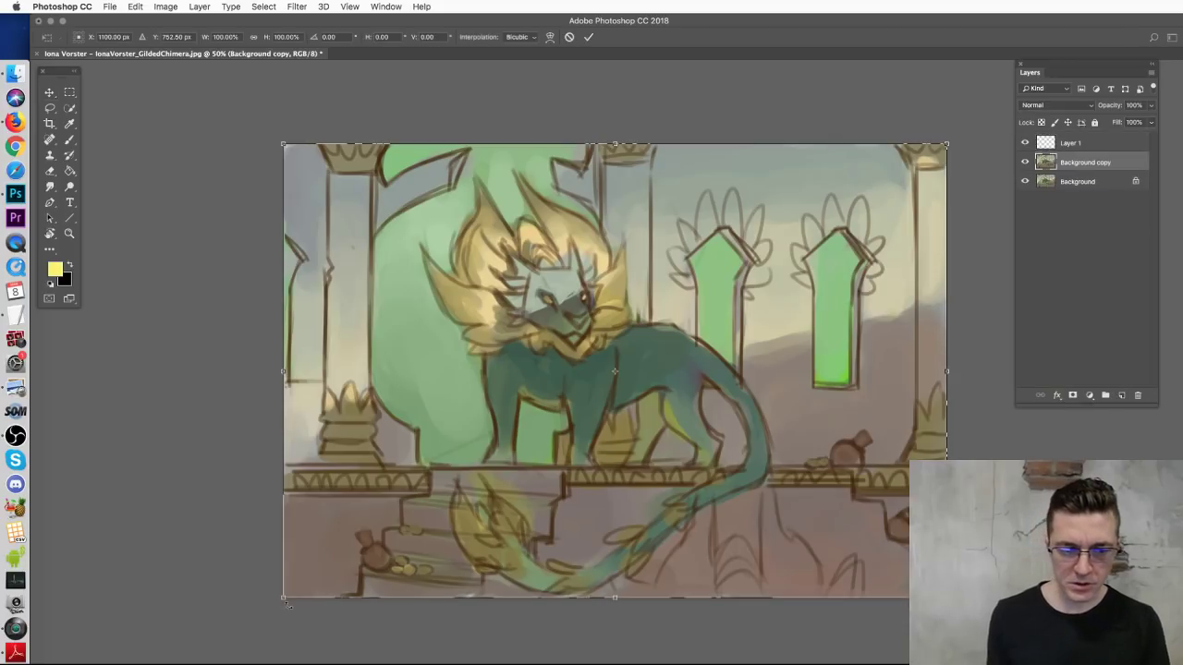
drag(284, 597, 242, 601)
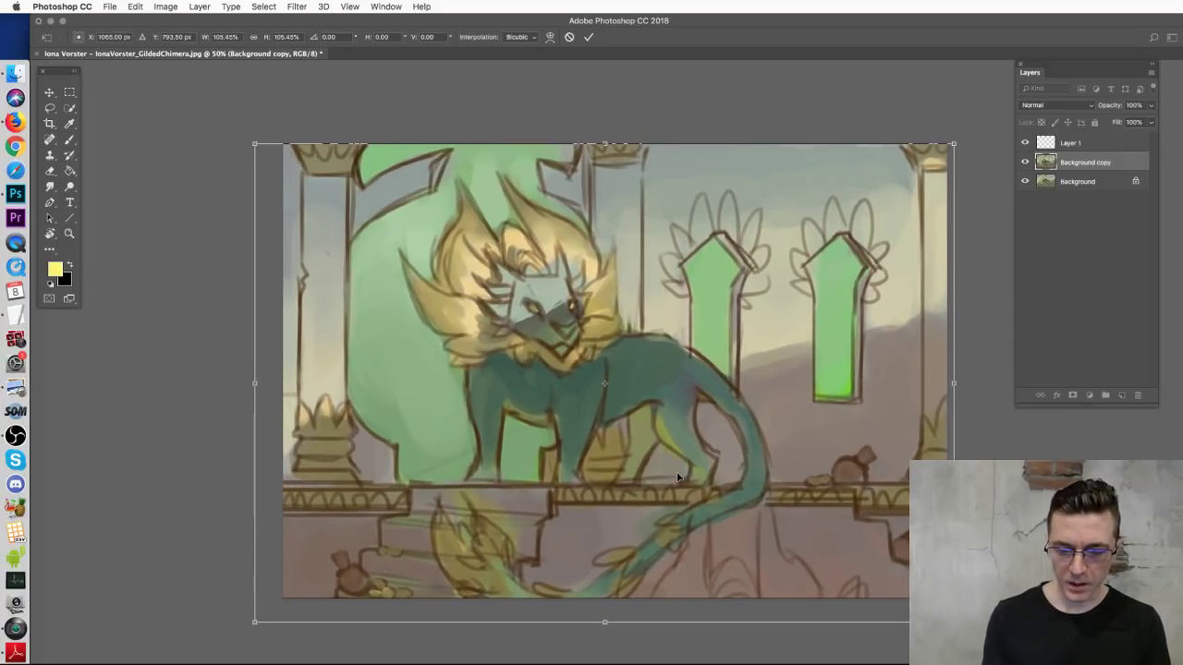
key(Return)
Step: Toggle the copy and Background visibility to compare, then select Layer 1 with the Brush
click(1024, 162)
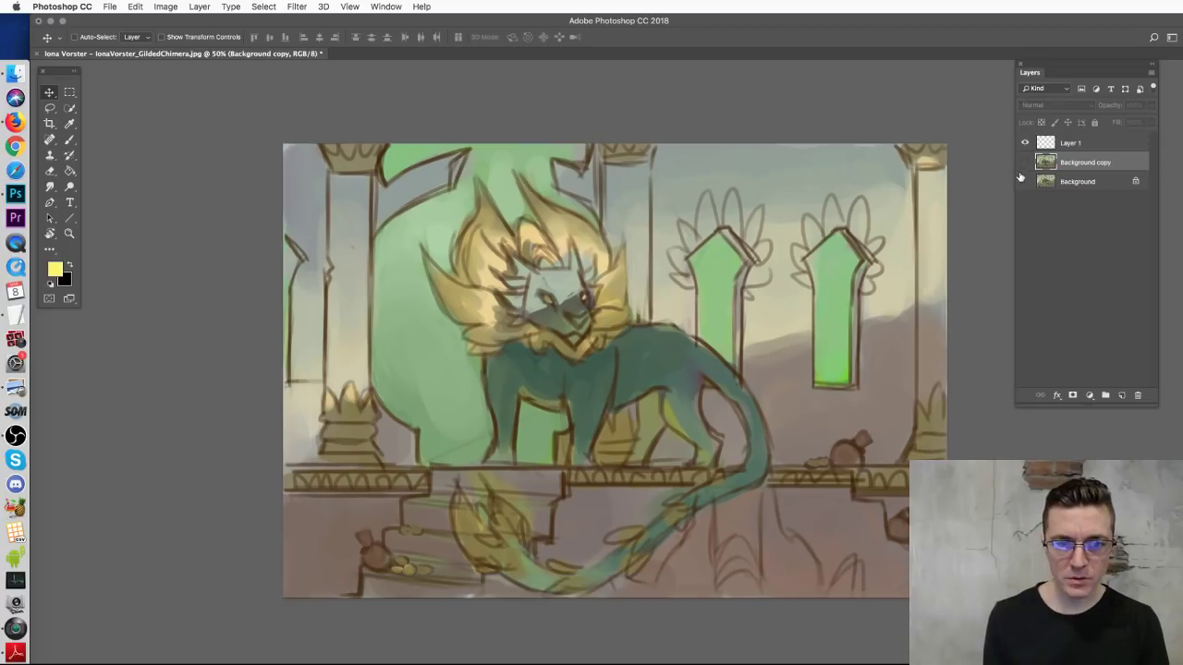
click(1022, 180)
click(1024, 182)
click(1024, 163)
click(1024, 162)
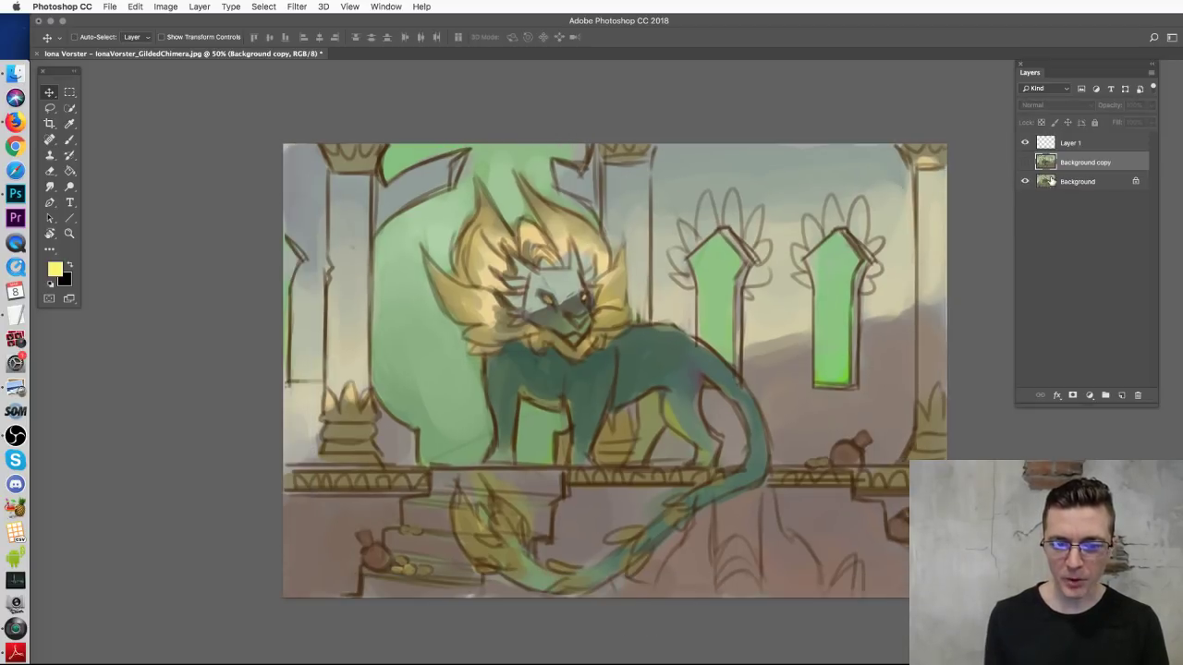
click(1024, 162)
click(1072, 181)
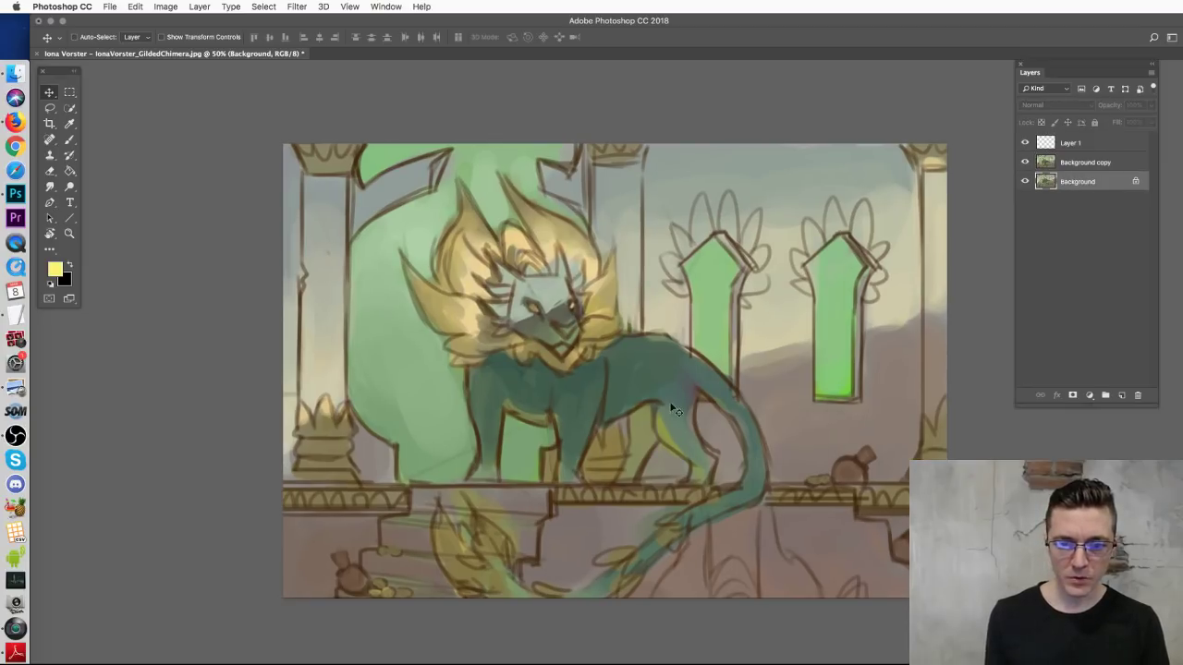
click(70, 140)
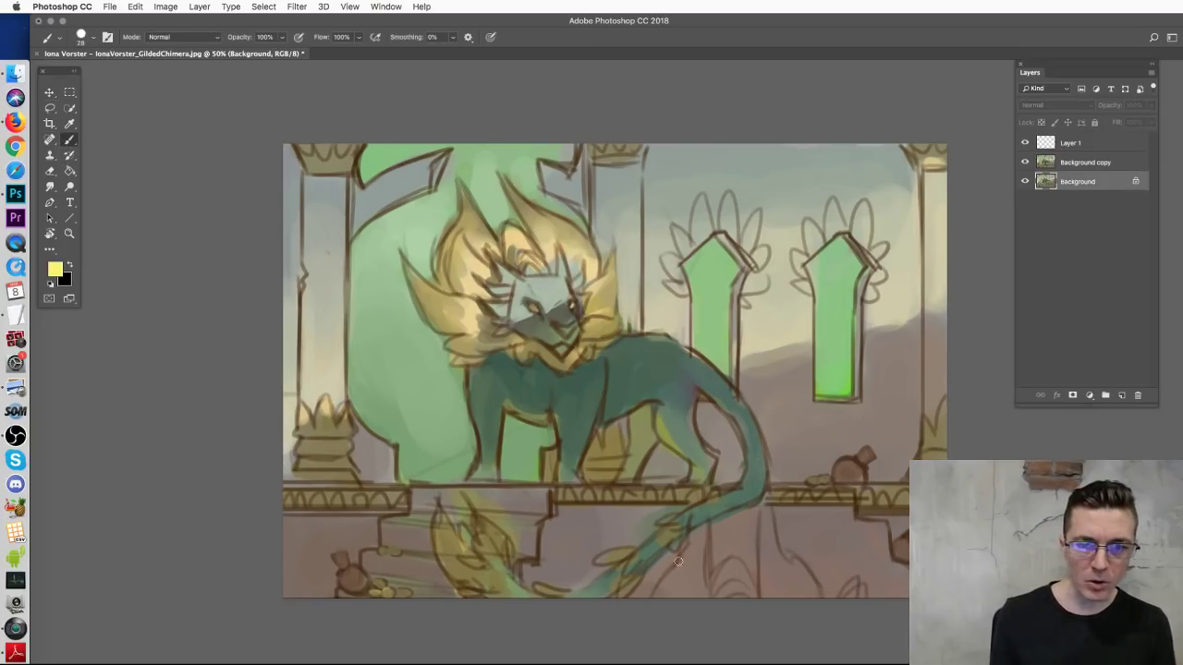
click(1086, 146)
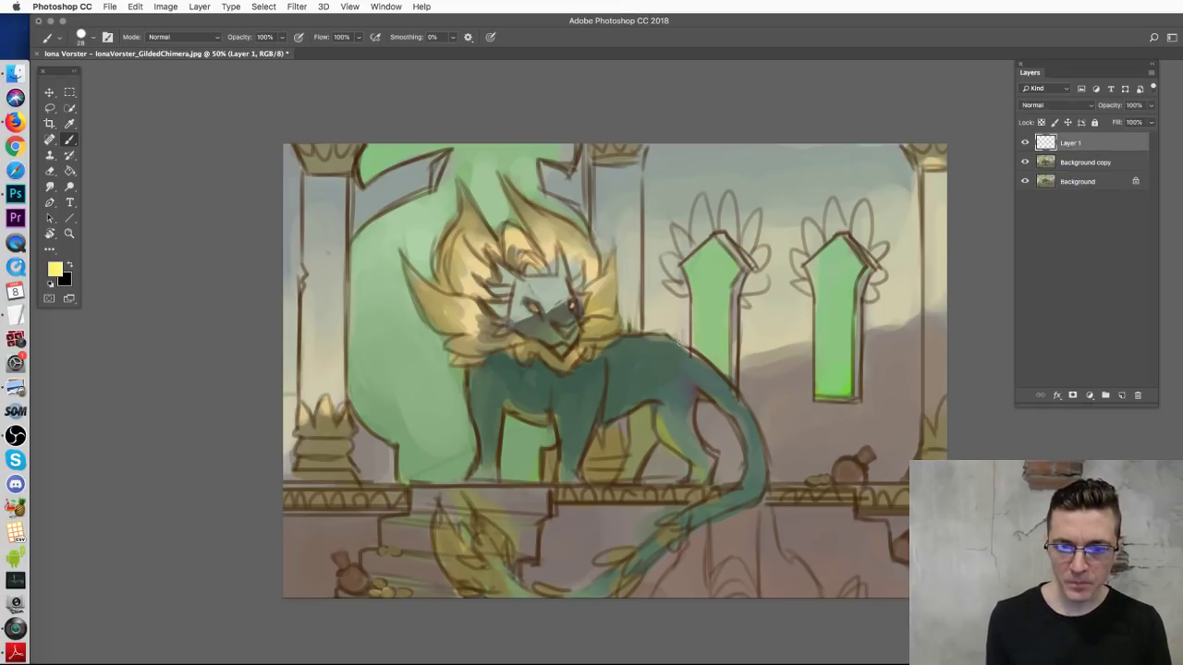
mouse_move(690, 551)
mouse_down()
mouse_move(694, 373)
mouse_move(716, 555)
mouse_move(602, 550)
mouse_up()
key(super+z)
key(super+z)
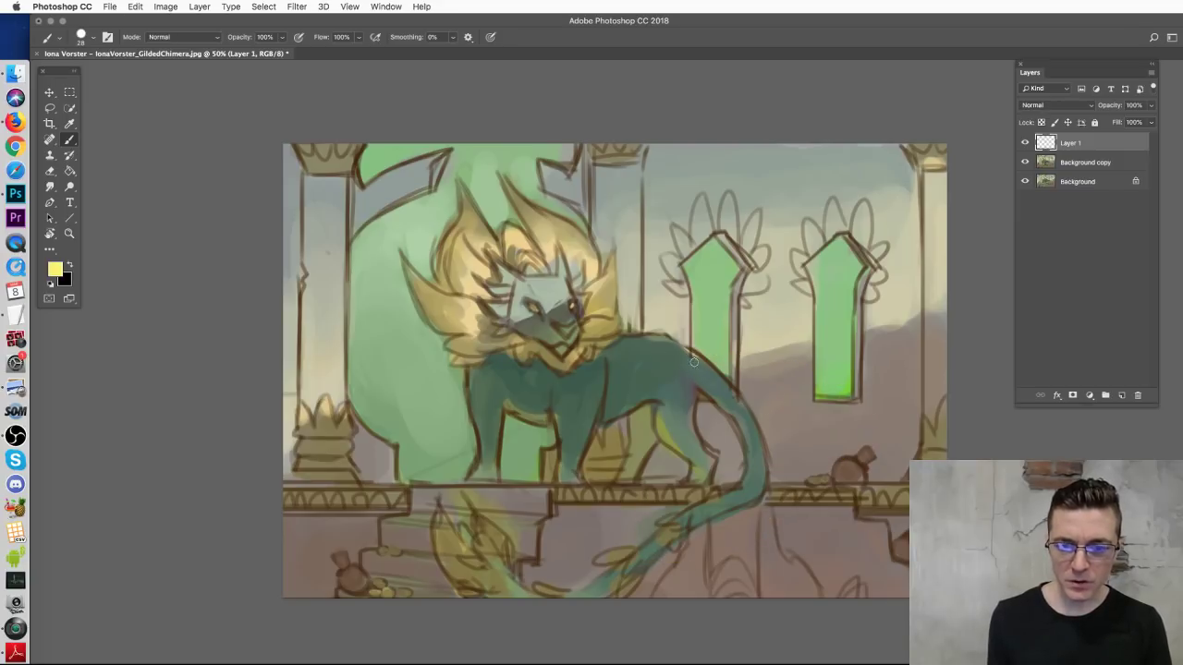
mouse_move(708, 389)
mouse_down()
mouse_move(722, 512)
mouse_move(589, 553)
mouse_move(531, 609)
mouse_move(466, 467)
mouse_up()
key(super+z)
mouse_move(469, 531)
mouse_down()
mouse_move(524, 592)
mouse_move(617, 593)
mouse_move(695, 502)
mouse_move(754, 479)
mouse_move(677, 374)
mouse_up()
key(super+z)
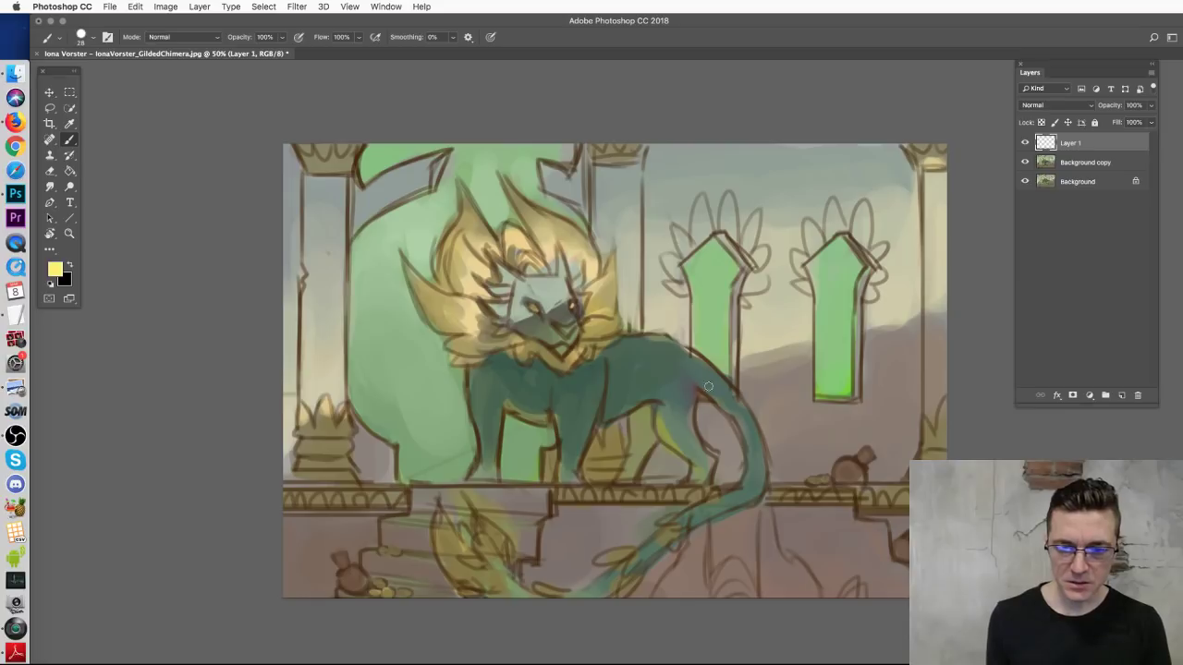
mouse_move(705, 377)
mouse_down()
mouse_move(751, 551)
mouse_move(627, 592)
mouse_move(600, 571)
mouse_move(479, 558)
mouse_move(490, 578)
mouse_move(536, 596)
mouse_move(657, 525)
mouse_move(753, 492)
mouse_move(751, 439)
mouse_move(664, 362)
mouse_up()
key(super+z)
drag(677, 519, 635, 550)
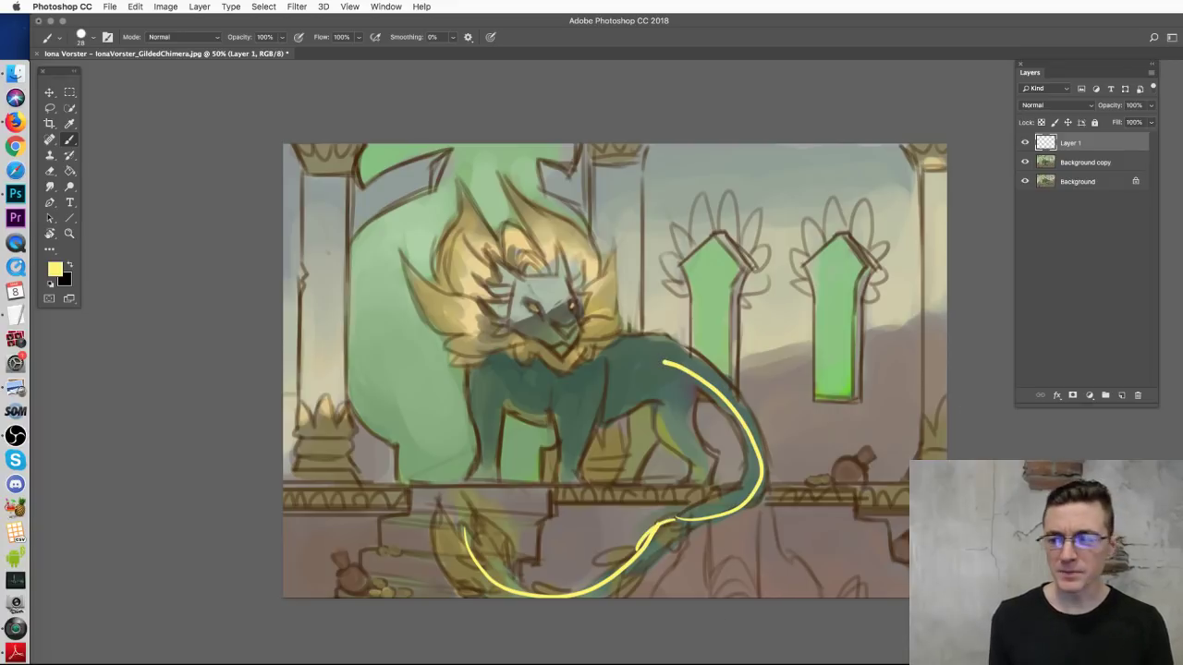
key(ctrl+alt+z)
key(ctrl+alt+z)
key(ctrl+alt+z)
key(ctrl+alt+z)
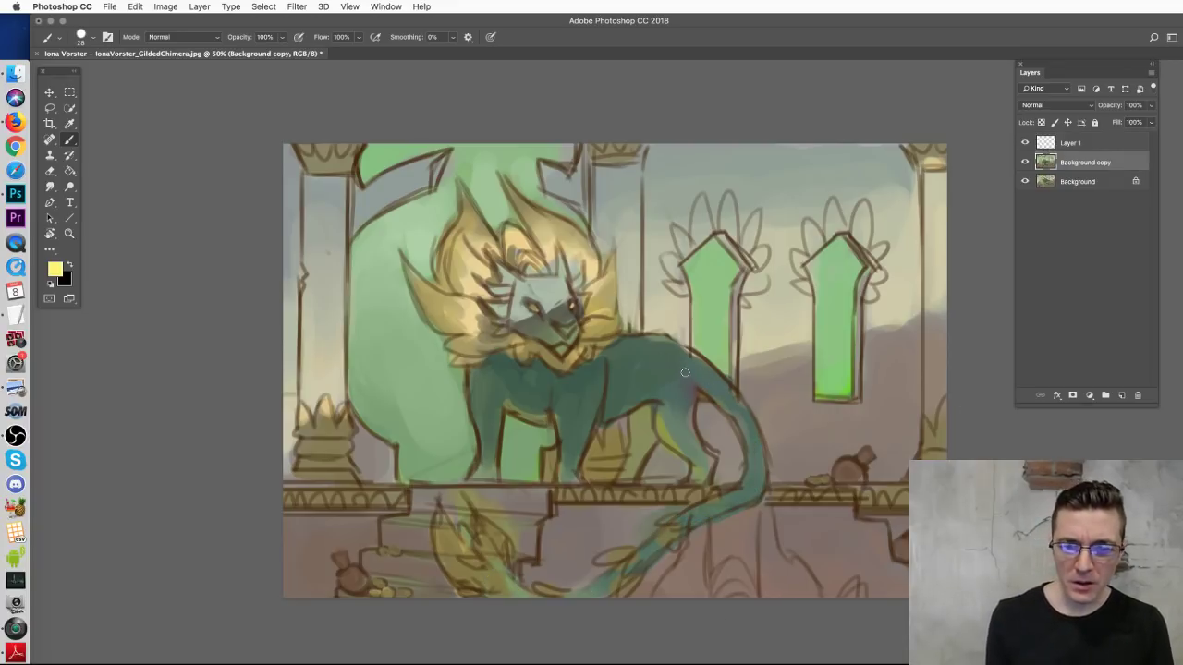
mouse_move(679, 351)
mouse_down()
mouse_move(727, 394)
mouse_move(673, 444)
mouse_move(609, 570)
mouse_move(807, 520)
mouse_up()
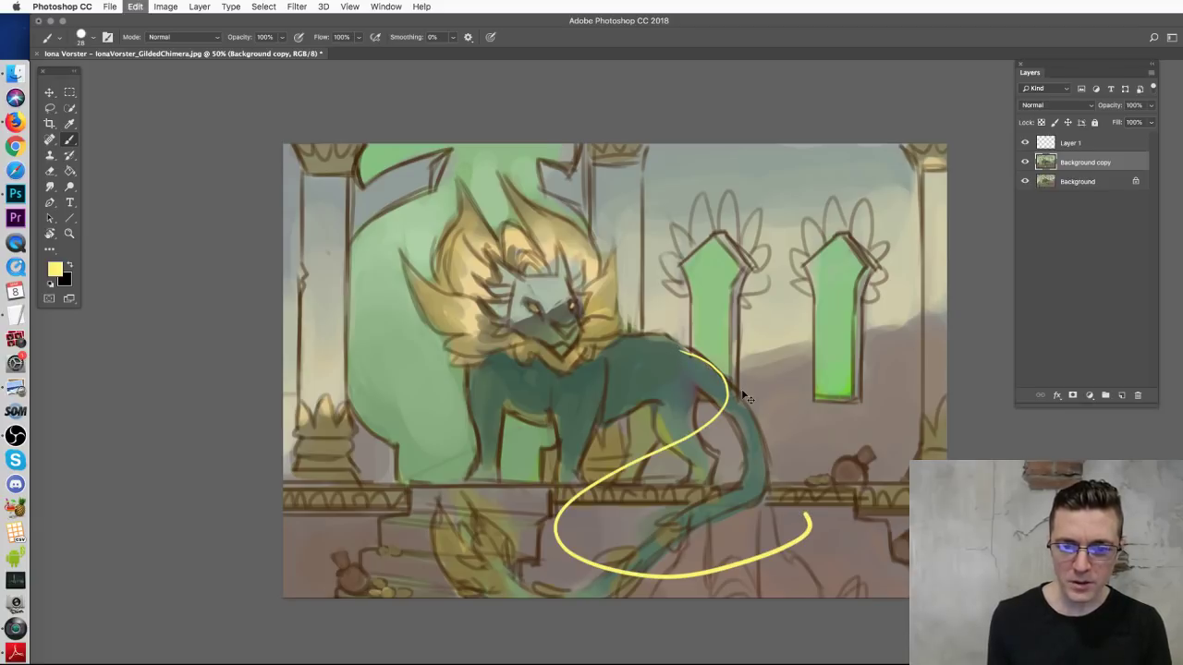
key(ctrl+z)
mouse_move(689, 363)
mouse_down()
mouse_move(761, 496)
mouse_move(688, 558)
mouse_move(588, 558)
mouse_move(514, 506)
mouse_move(477, 524)
mouse_up()
key(ctrl+z)
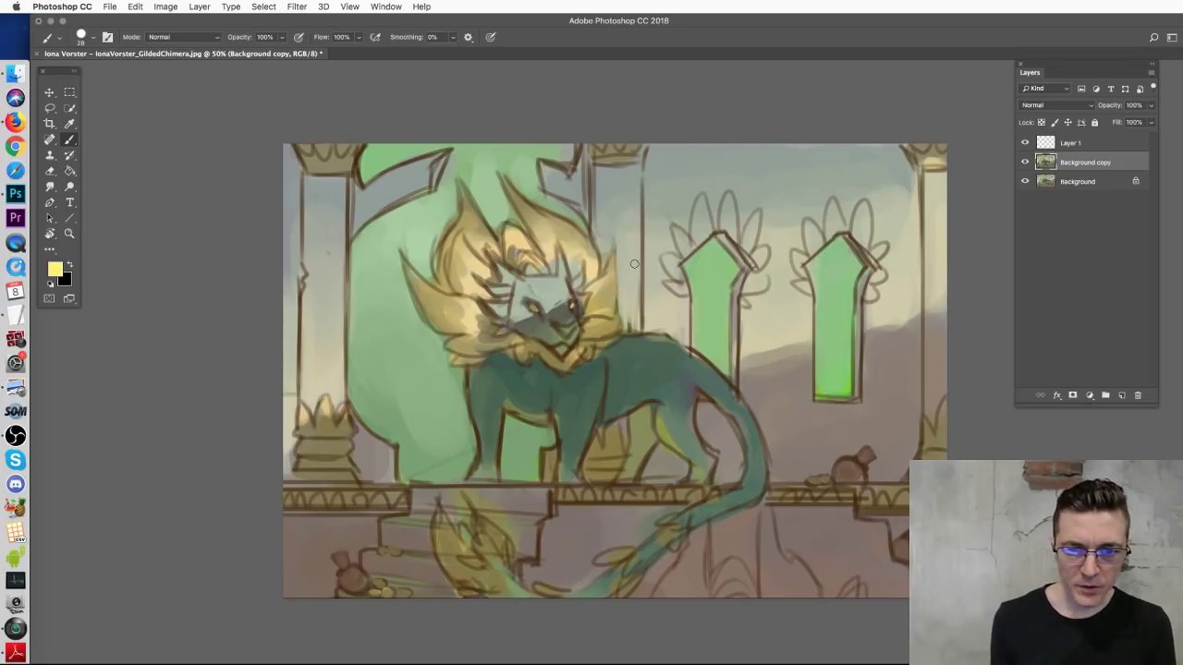
Step: Try yellow lines across the face, tail loops, a zigzag and a spiral, undoing each
drag(597, 286, 502, 338)
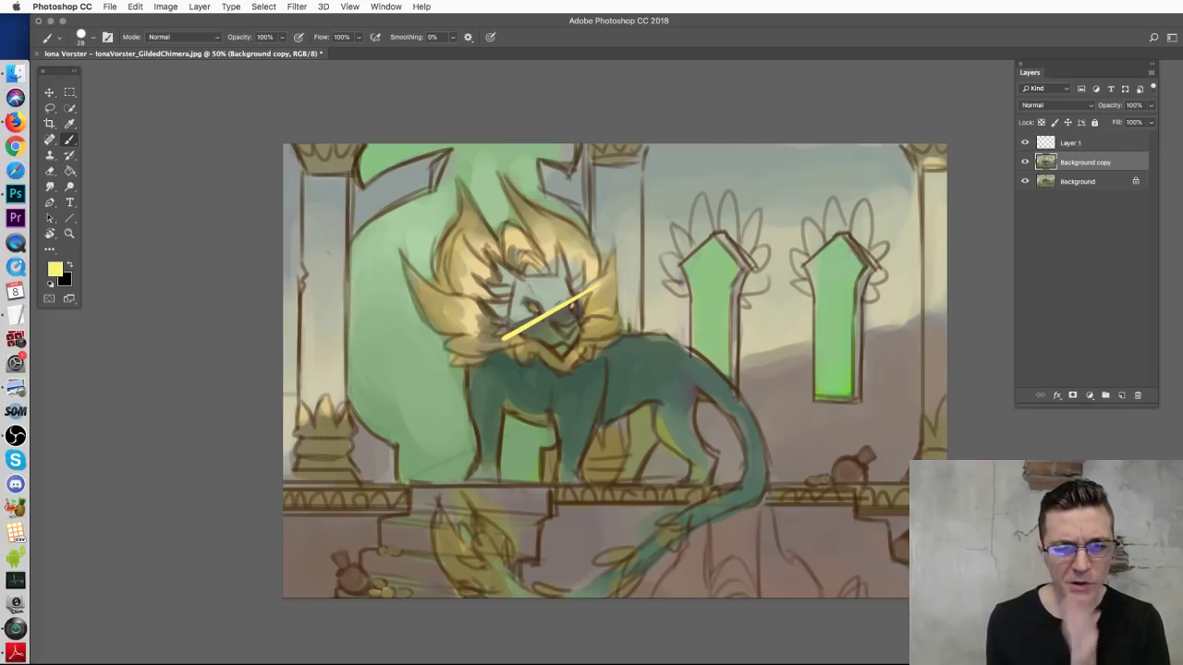
key(super+z)
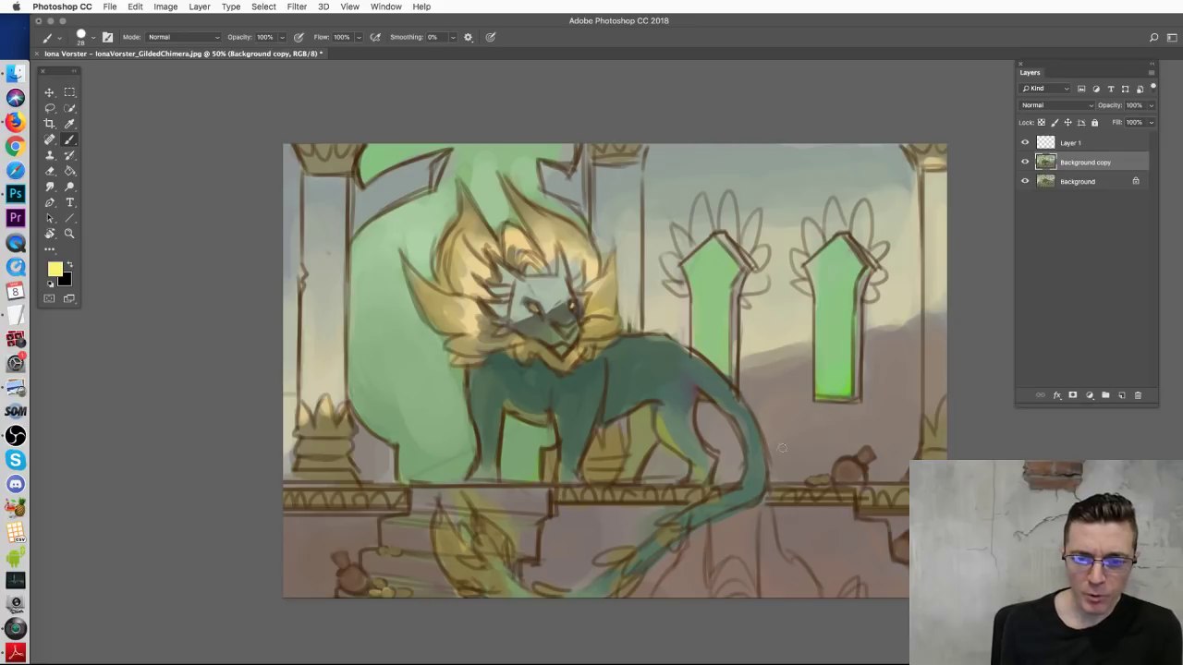
mouse_move(750, 485)
mouse_down()
mouse_move(702, 556)
mouse_move(740, 454)
mouse_move(713, 535)
mouse_up()
key(super+z)
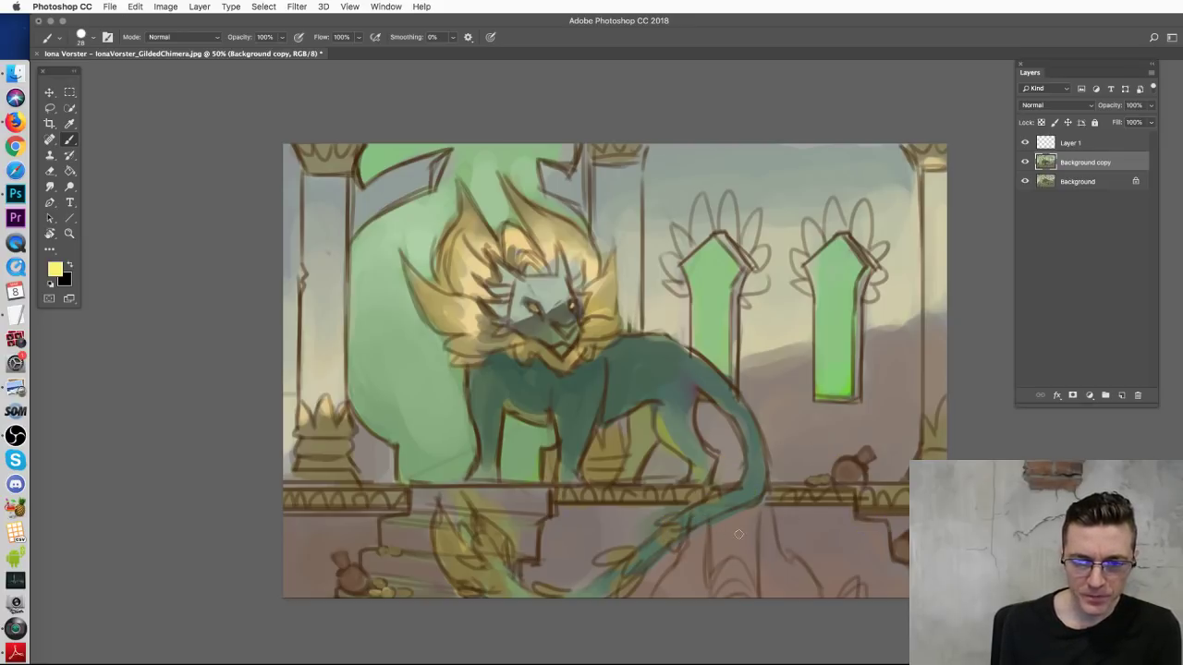
mouse_move(315, 229)
mouse_down()
mouse_move(348, 378)
mouse_move(418, 410)
mouse_move(453, 293)
mouse_move(645, 317)
mouse_move(582, 218)
mouse_up()
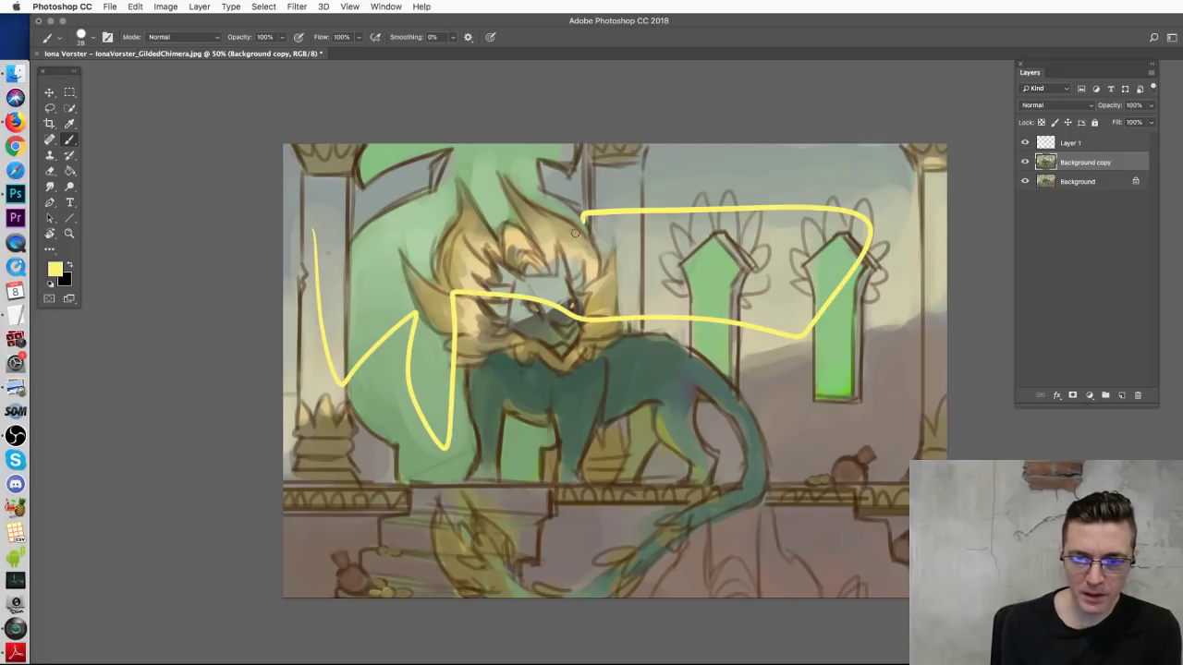
key(super+z)
drag(772, 415, 656, 550)
key(super+z)
mouse_move(796, 582)
mouse_down()
mouse_move(861, 544)
mouse_move(879, 520)
mouse_move(880, 572)
mouse_move(863, 581)
mouse_move(853, 540)
mouse_up()
key(super+z)
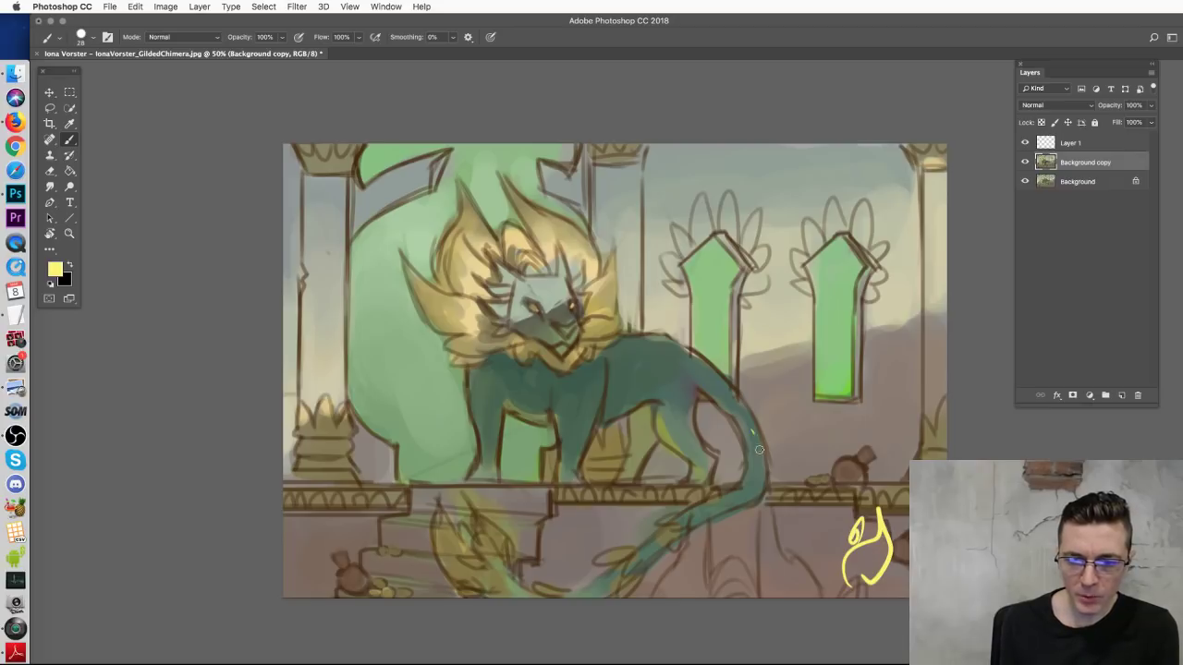
Step: Sketch a yellow flame-shaped tail with loops, then clear the whole layer
drag(752, 430, 688, 535)
mouse_move(619, 411)
mouse_down()
mouse_move(689, 397)
mouse_move(708, 464)
mouse_up()
mouse_move(751, 506)
mouse_down()
mouse_move(827, 578)
mouse_move(901, 513)
mouse_up()
drag(915, 458, 935, 451)
drag(867, 462, 843, 479)
drag(598, 519, 654, 522)
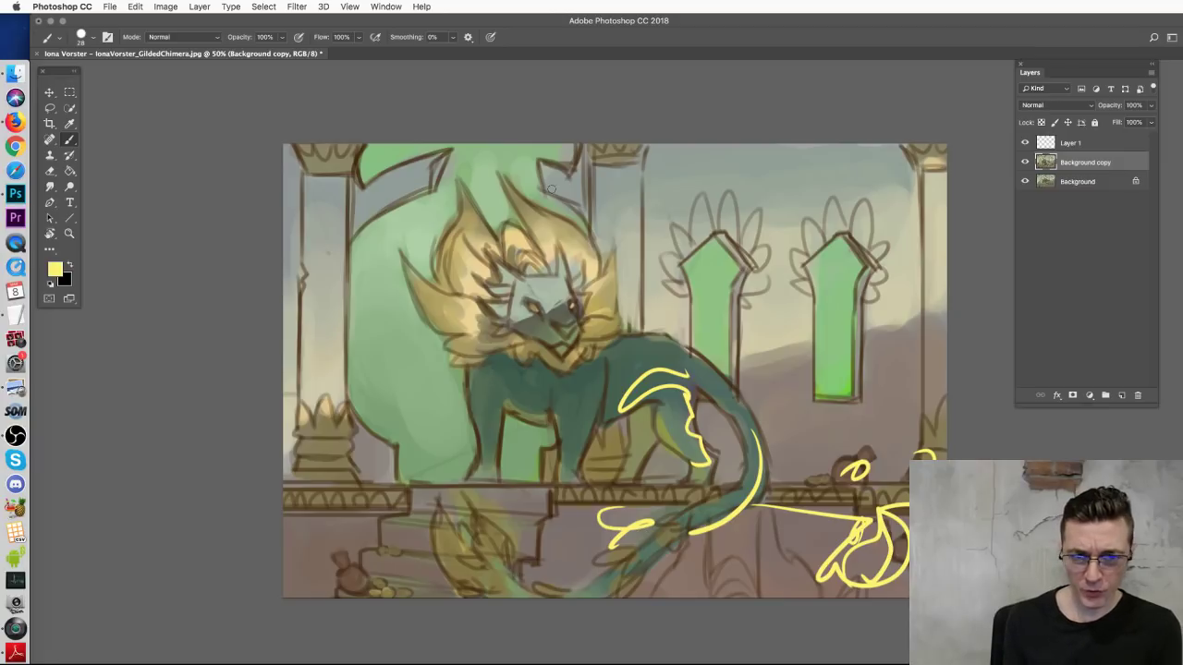
key(ctrl+a)
key(Delete)
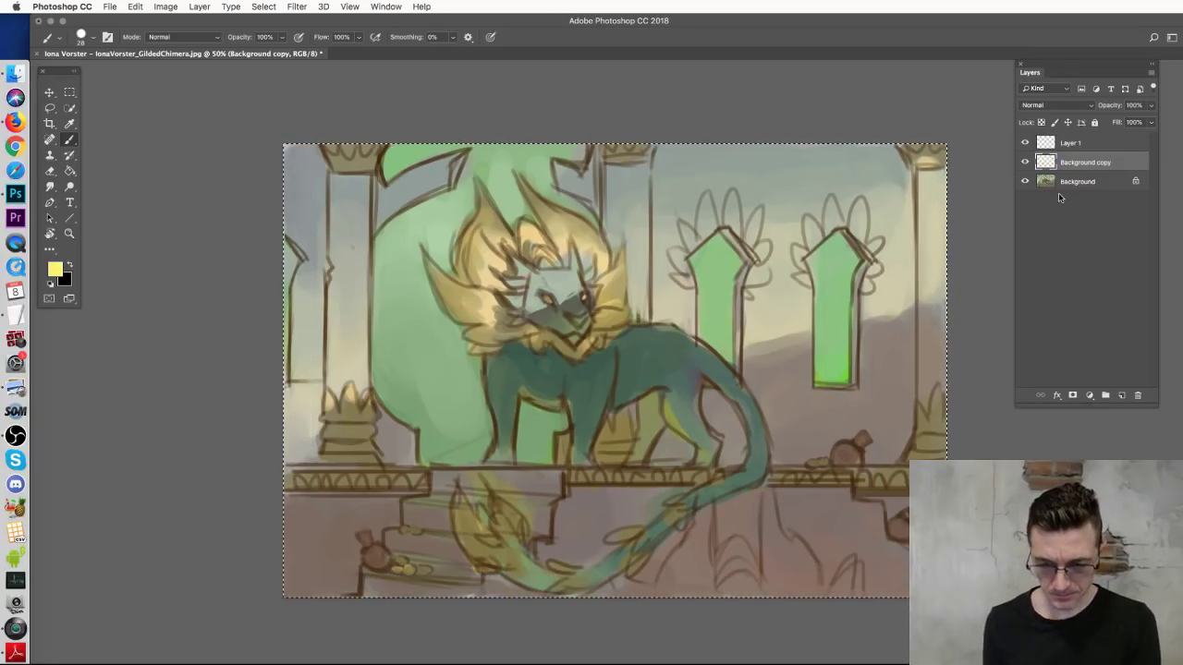
Step: Restore the cleared layer, then try and undo yellow arch and floor strokes on Layer 1
key(ctrl+alt+z)
key(ctrl+alt+z)
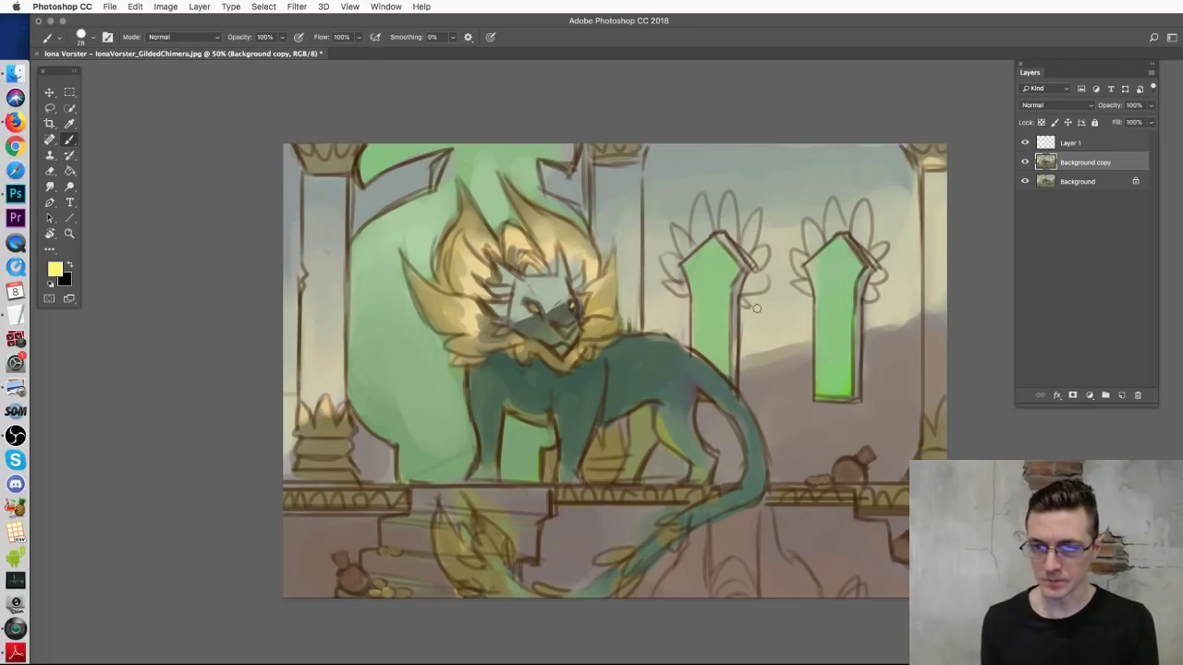
click(1095, 149)
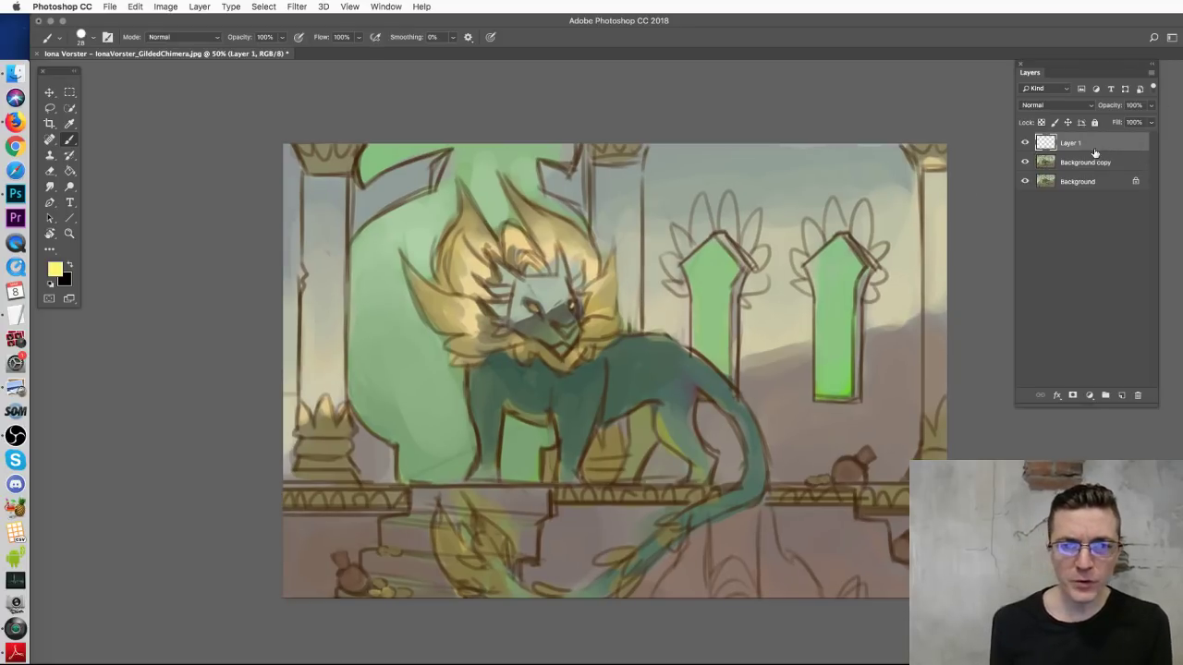
mouse_move(446, 162)
mouse_down()
mouse_move(529, 191)
mouse_move(513, 150)
mouse_move(428, 148)
mouse_up()
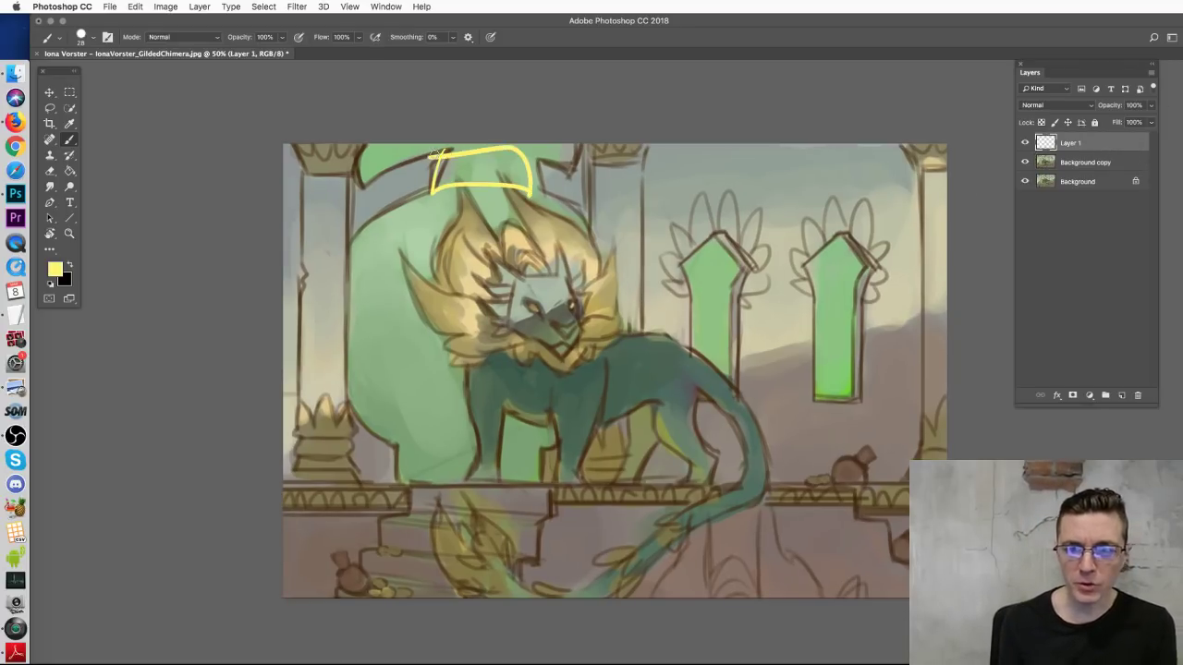
key(ctrl+z)
mouse_move(541, 531)
mouse_down()
mouse_move(868, 529)
mouse_move(883, 361)
mouse_move(895, 400)
mouse_up()
key(ctrl+z)
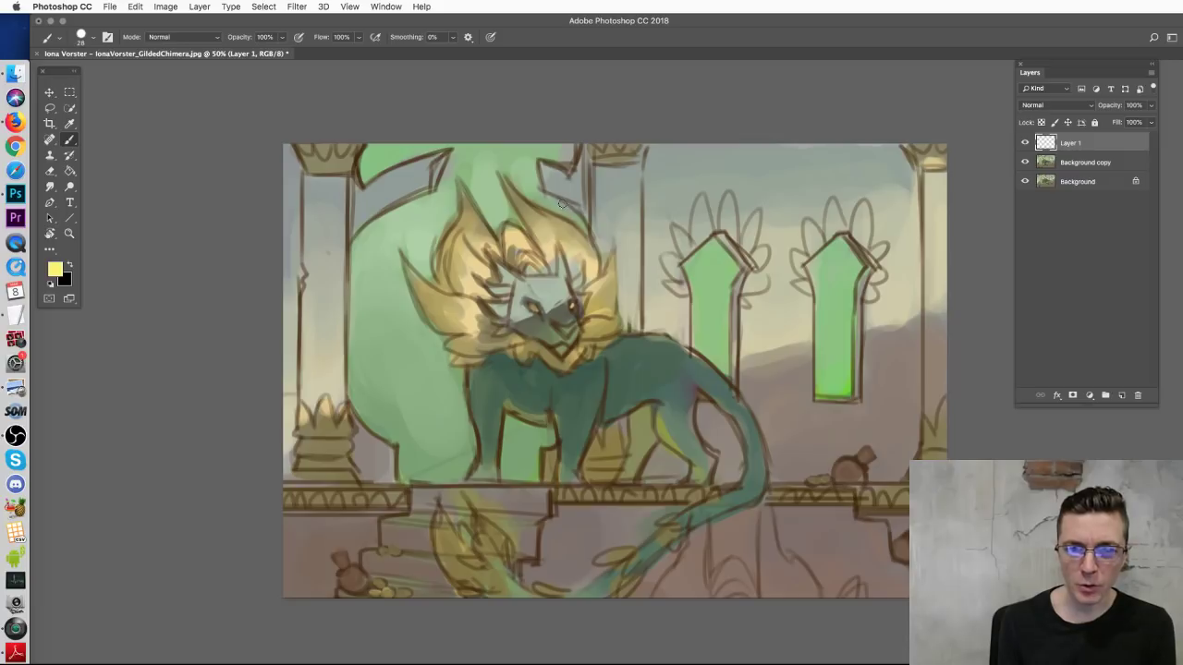
Step: Sketch yellow crown marks over the head, undo them all, and reselect Background copy
mouse_move(452, 171)
mouse_down()
mouse_move(469, 218)
mouse_move(515, 229)
mouse_move(496, 172)
mouse_move(524, 211)
mouse_up()
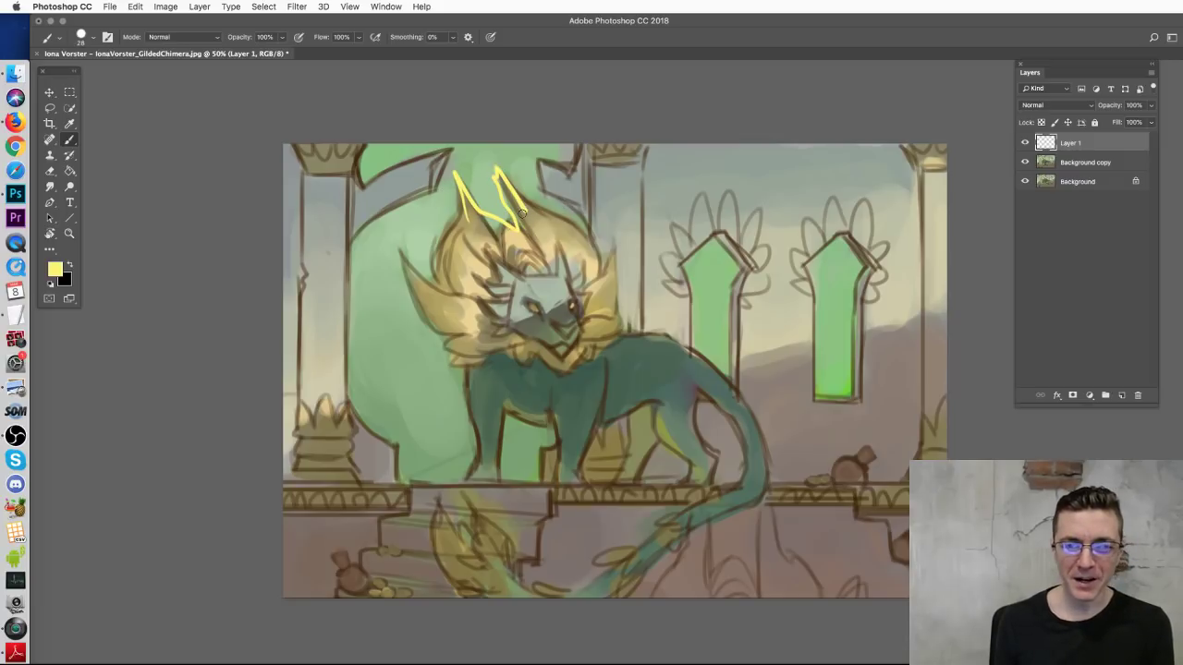
key(ctrl+z)
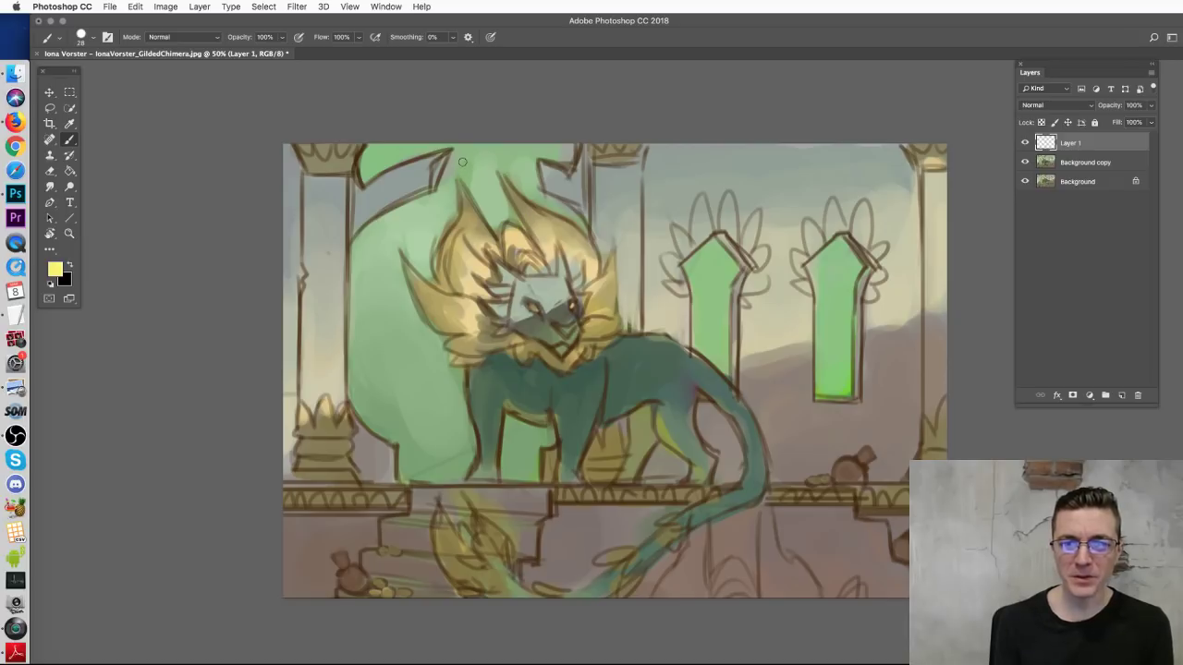
mouse_move(534, 190)
mouse_down()
mouse_move(510, 154)
mouse_move(424, 201)
mouse_move(462, 201)
mouse_move(464, 190)
mouse_move(540, 197)
mouse_up()
key(ctrl+z)
drag(438, 153, 559, 166)
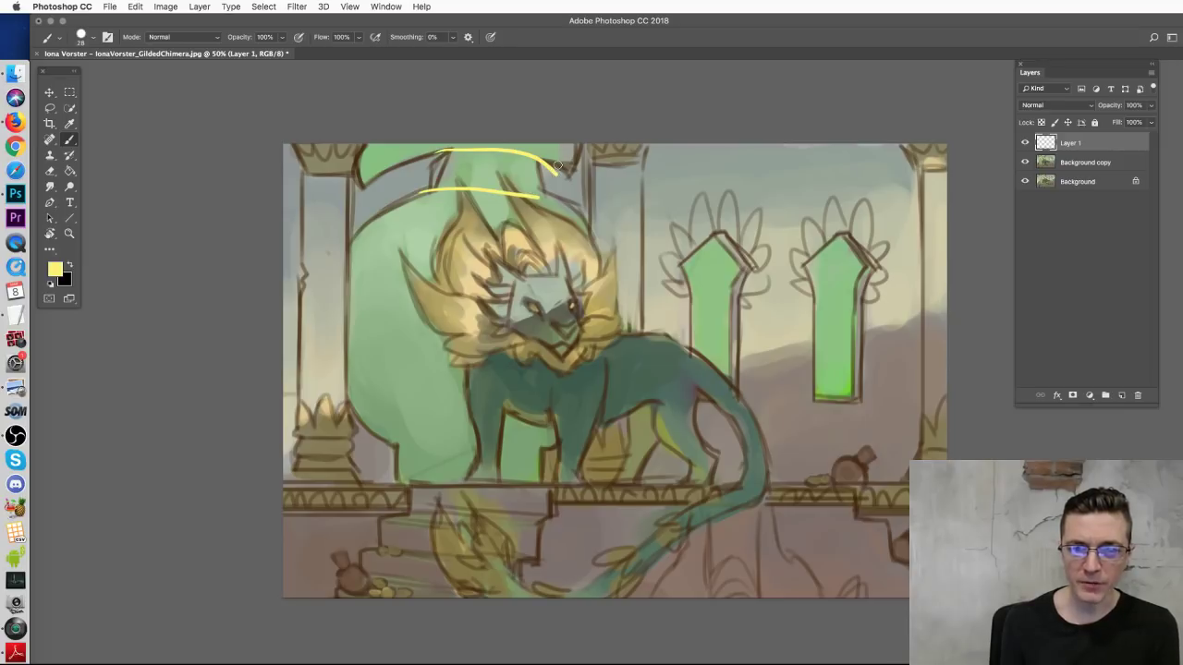
mouse_move(507, 194)
mouse_down()
mouse_move(486, 159)
mouse_move(520, 194)
mouse_up()
drag(453, 168, 480, 208)
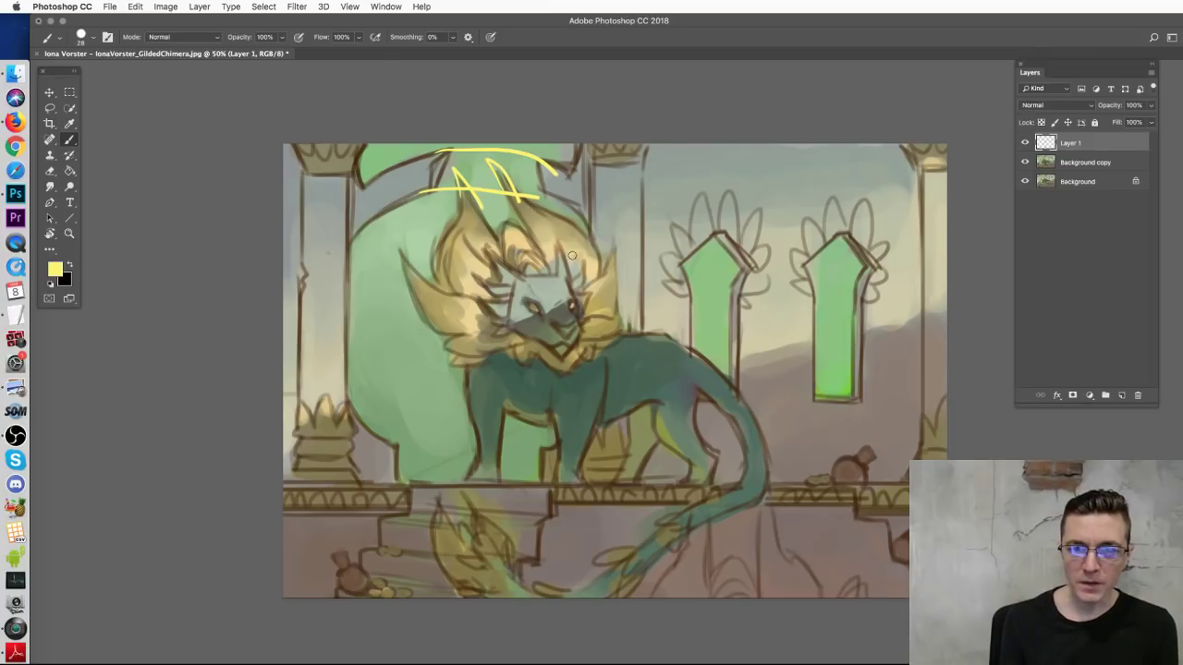
key(super+alt+z)
key(super+alt+z)
key(alt+bracketleft)
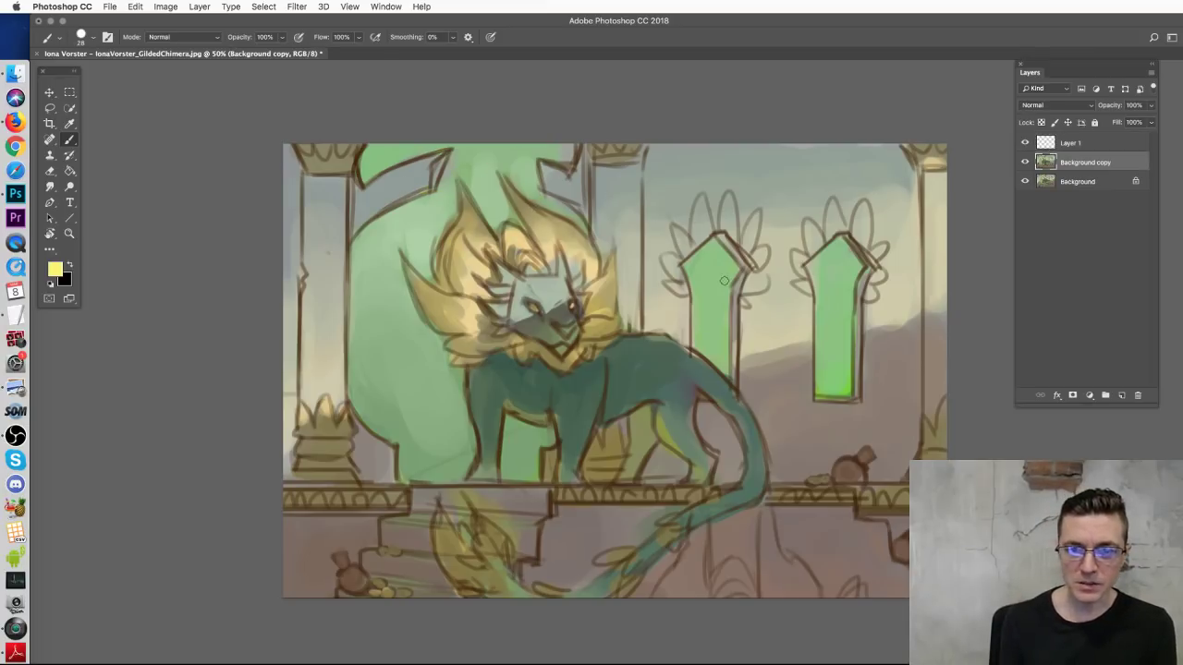
Step: Extend the right window downward in sampled green using a size 73 brush
mouse_move(846, 343)
mouse_down()
mouse_move(882, 374)
mouse_move(869, 384)
mouse_move(870, 421)
mouse_move(835, 427)
mouse_move(839, 388)
mouse_up()
alt+click(849, 355)
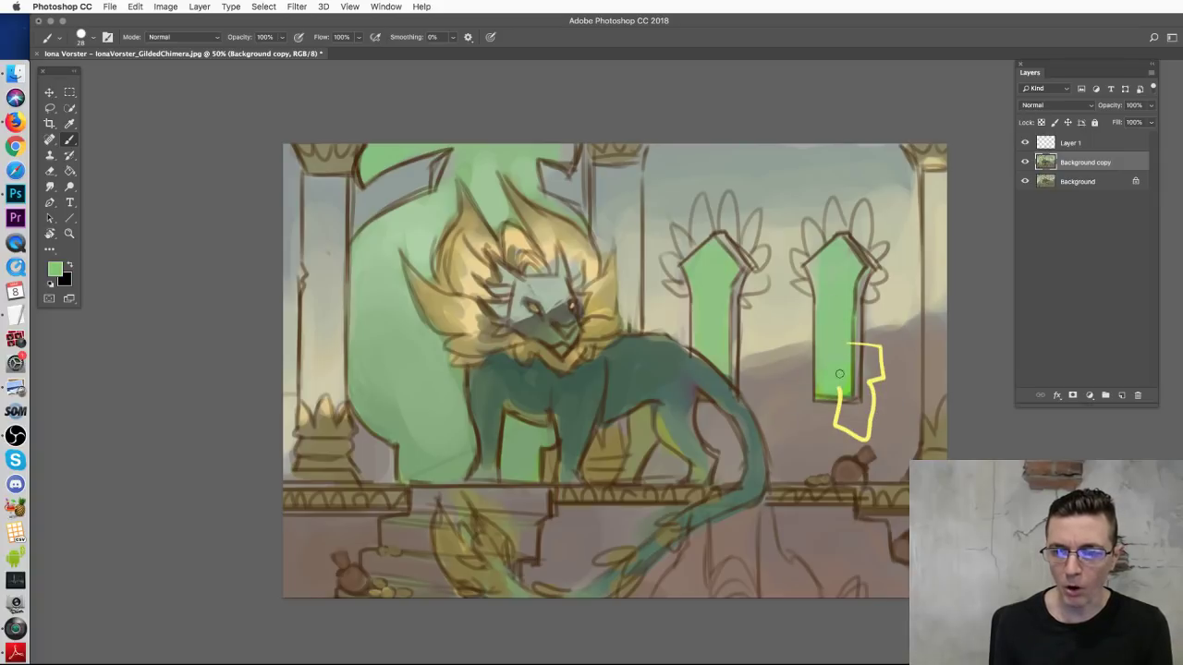
right_click(844, 369)
drag(924, 403, 931, 403)
key(Return)
mouse_move(855, 351)
mouse_down()
mouse_move(874, 379)
mouse_move(843, 398)
mouse_move(852, 384)
mouse_move(843, 426)
mouse_move(839, 411)
mouse_up()
Step: Paint brown stair and railing edits, then close the painting without saving
alt+click(540, 519)
mouse_move(516, 525)
mouse_down()
mouse_move(535, 563)
mouse_move(561, 529)
mouse_move(515, 521)
mouse_move(553, 545)
mouse_move(538, 572)
mouse_up()
alt+click(541, 534)
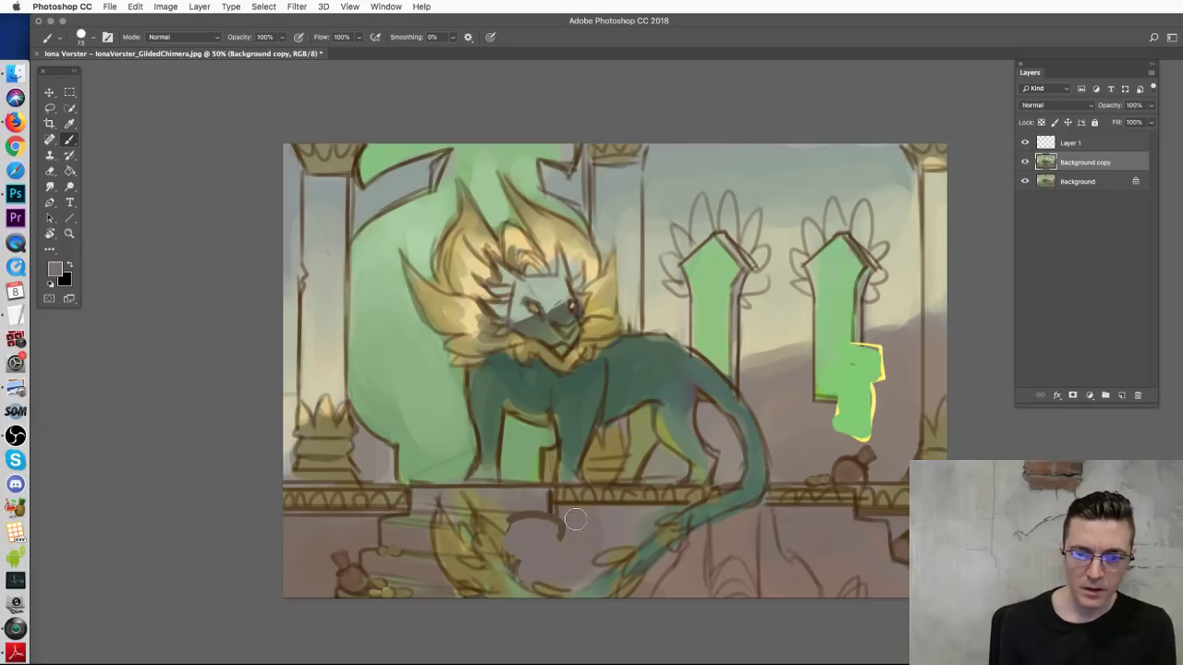
mouse_move(806, 504)
mouse_down()
mouse_move(823, 474)
mouse_move(842, 490)
mouse_move(820, 506)
mouse_move(868, 464)
mouse_move(864, 478)
mouse_move(813, 490)
mouse_move(799, 512)
mouse_move(816, 514)
mouse_move(791, 505)
mouse_move(829, 538)
mouse_up()
alt+click(839, 487)
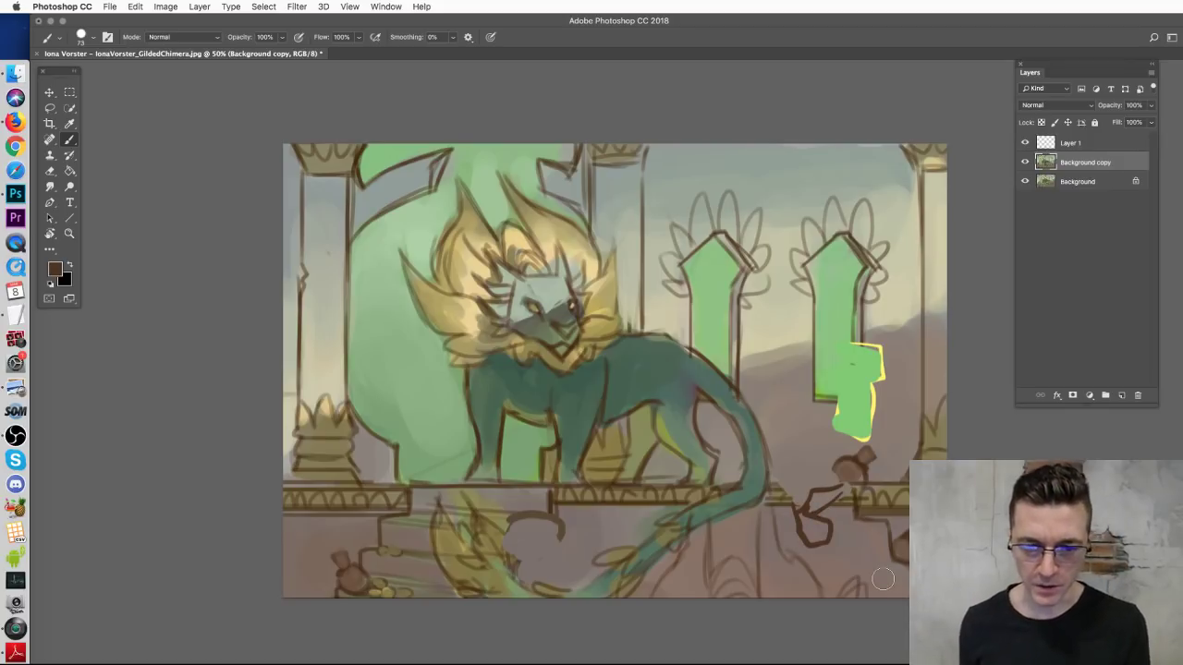
key(super+w)
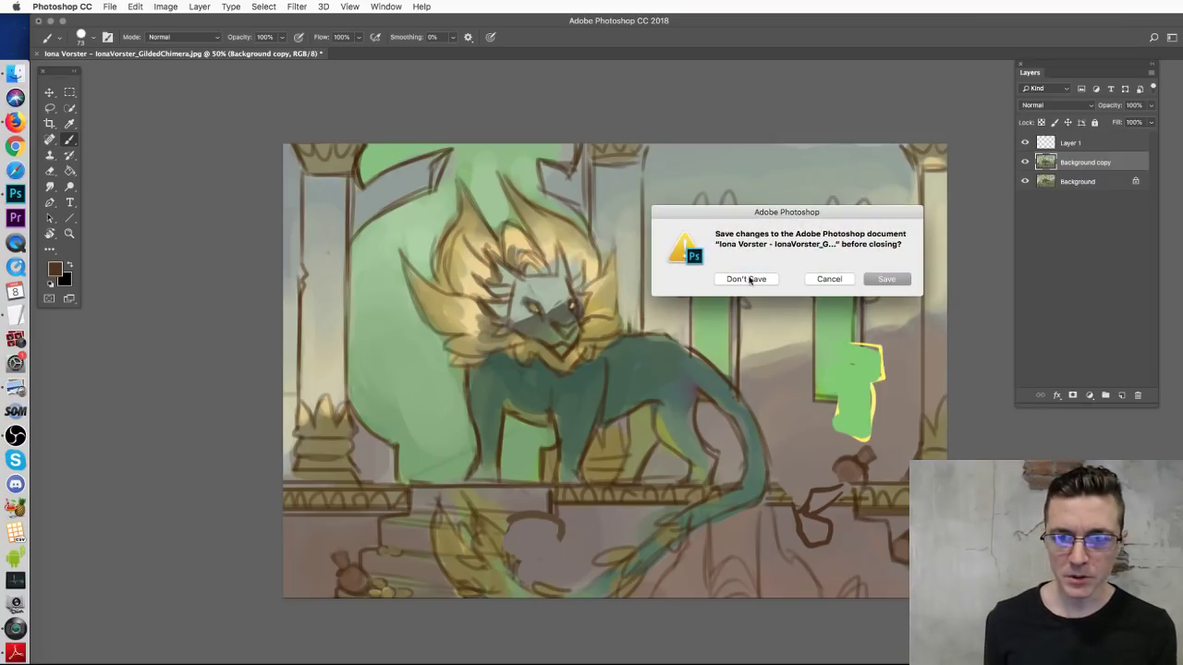
click(751, 279)
Step: Select the blue cat concept in the Gilded Guardian concepts folder and bring up its Open With menu
click(15, 73)
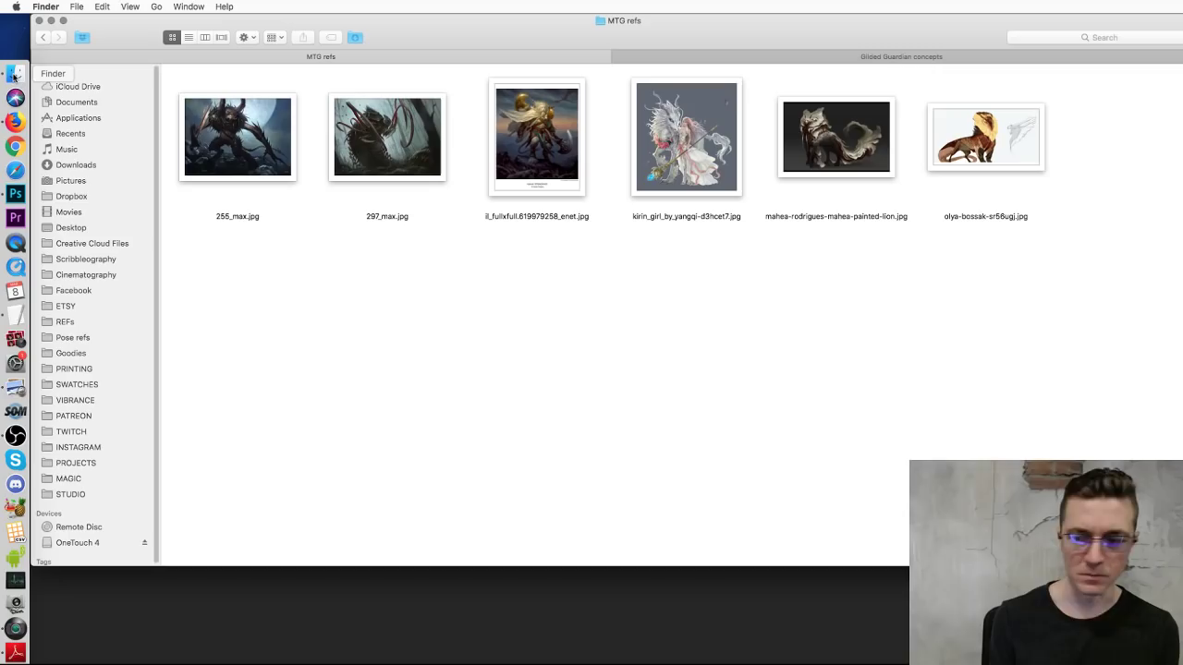
click(813, 57)
key(Right)
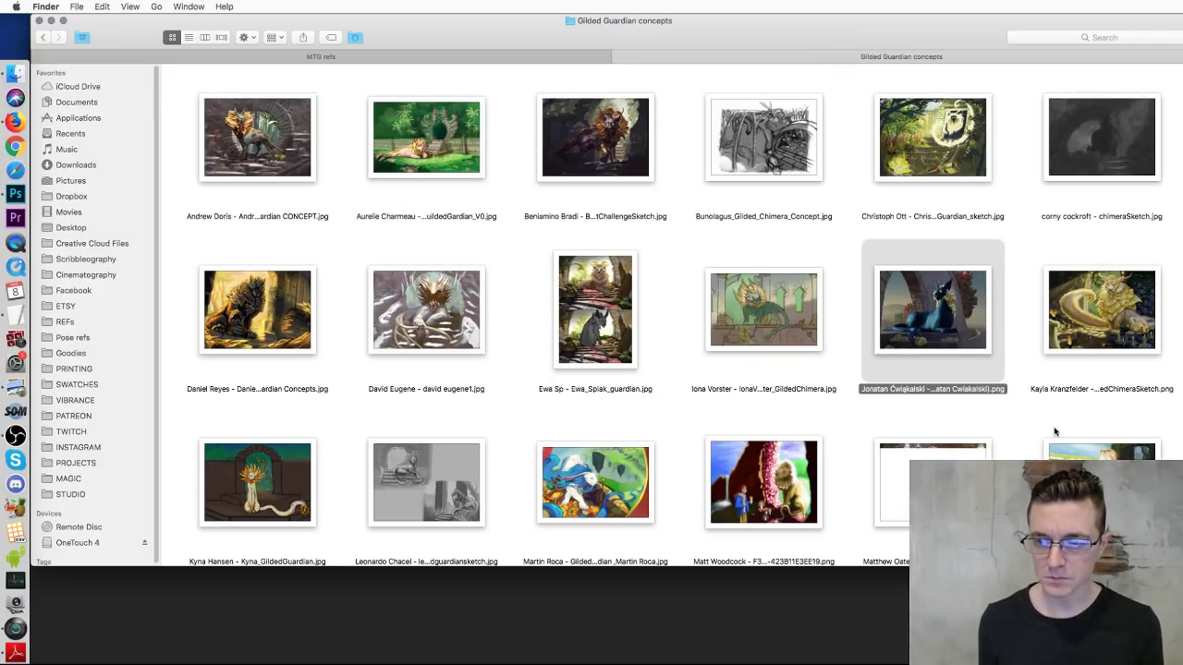
scroll(997, 358, down, 2)
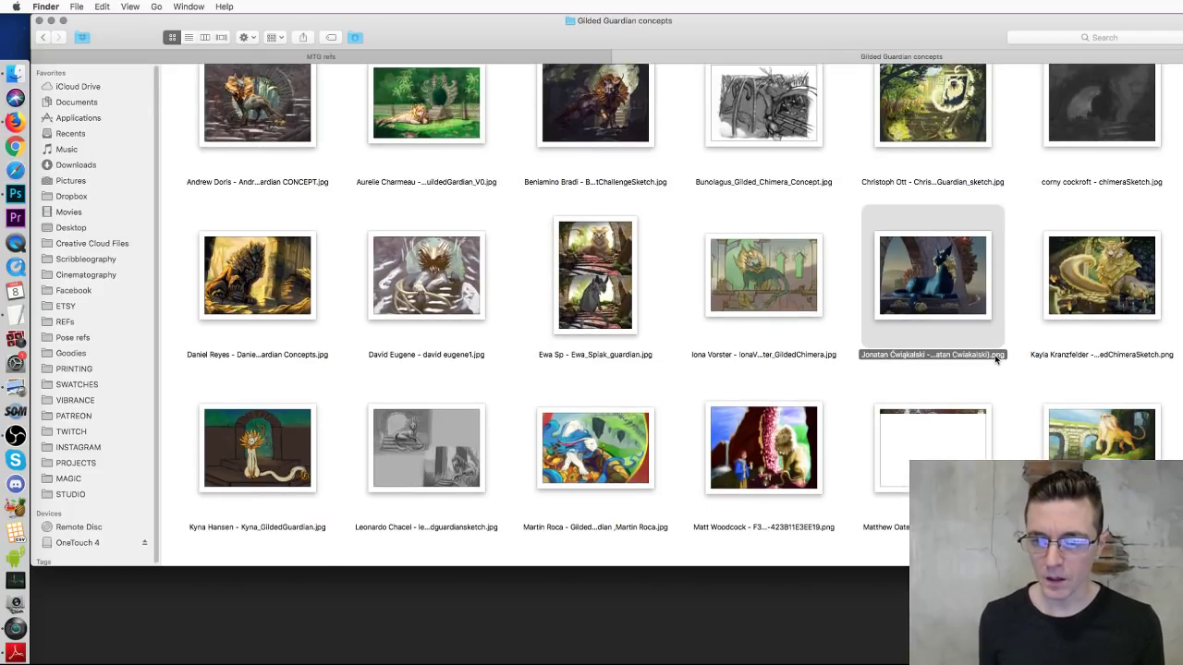
right_click(916, 287)
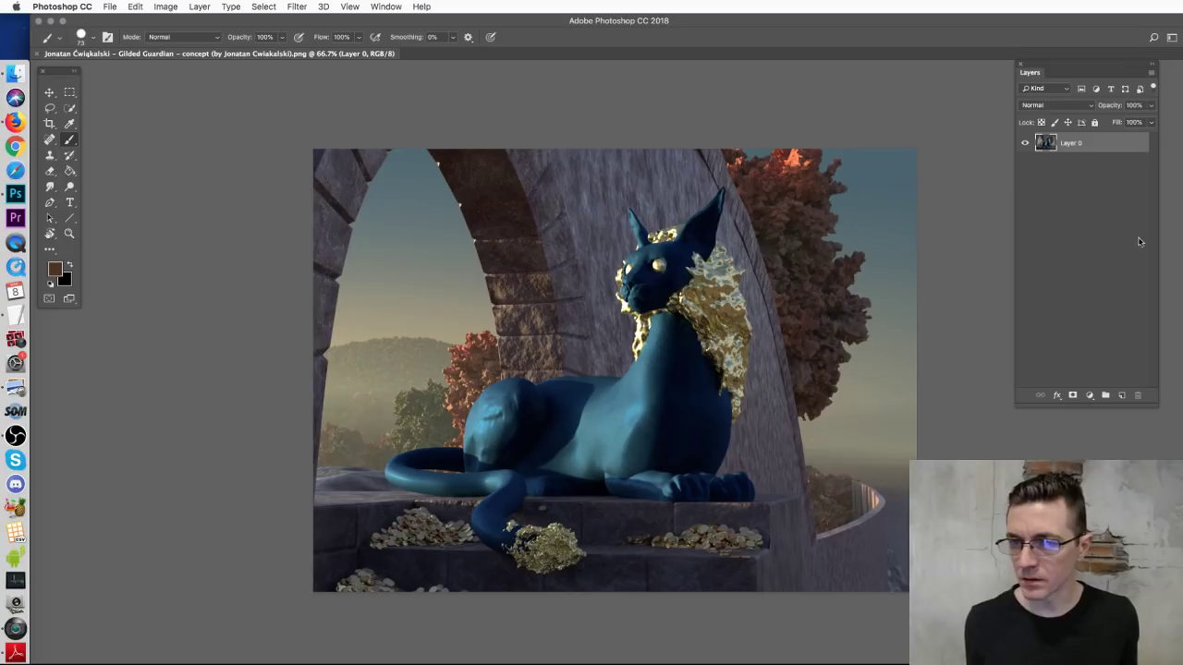
Step: Add a new paintover layer, set a 27 px brush, and paint orange over the arch
click(1121, 396)
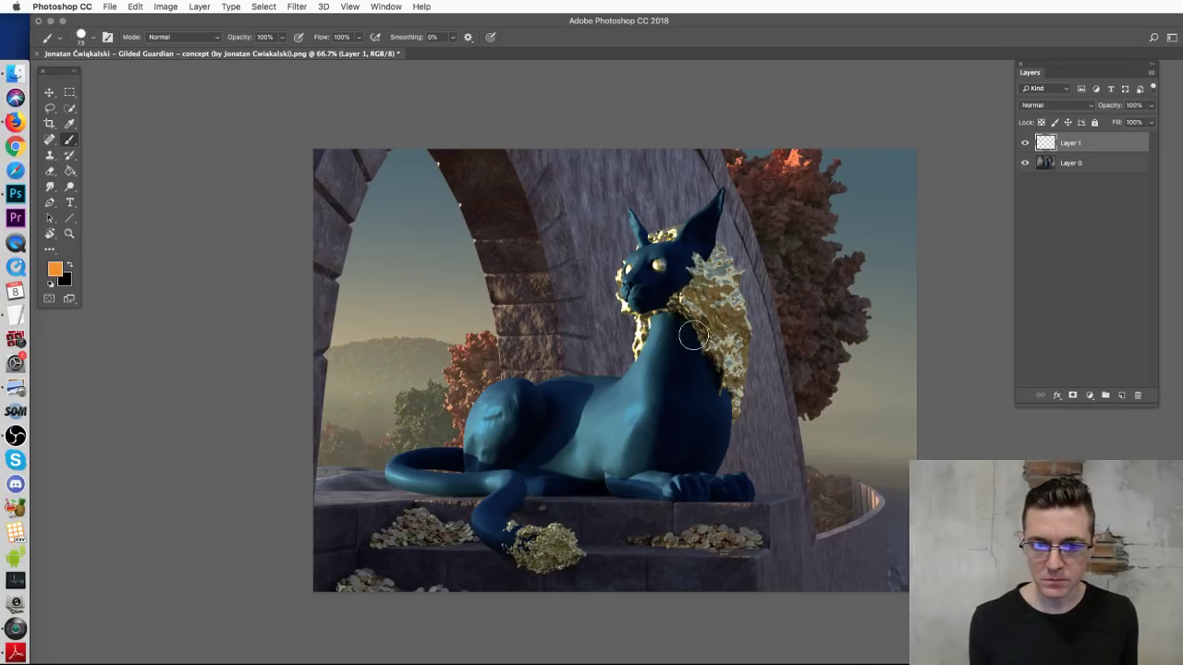
right_click(693, 334)
drag(776, 365, 768, 365)
click(947, 193)
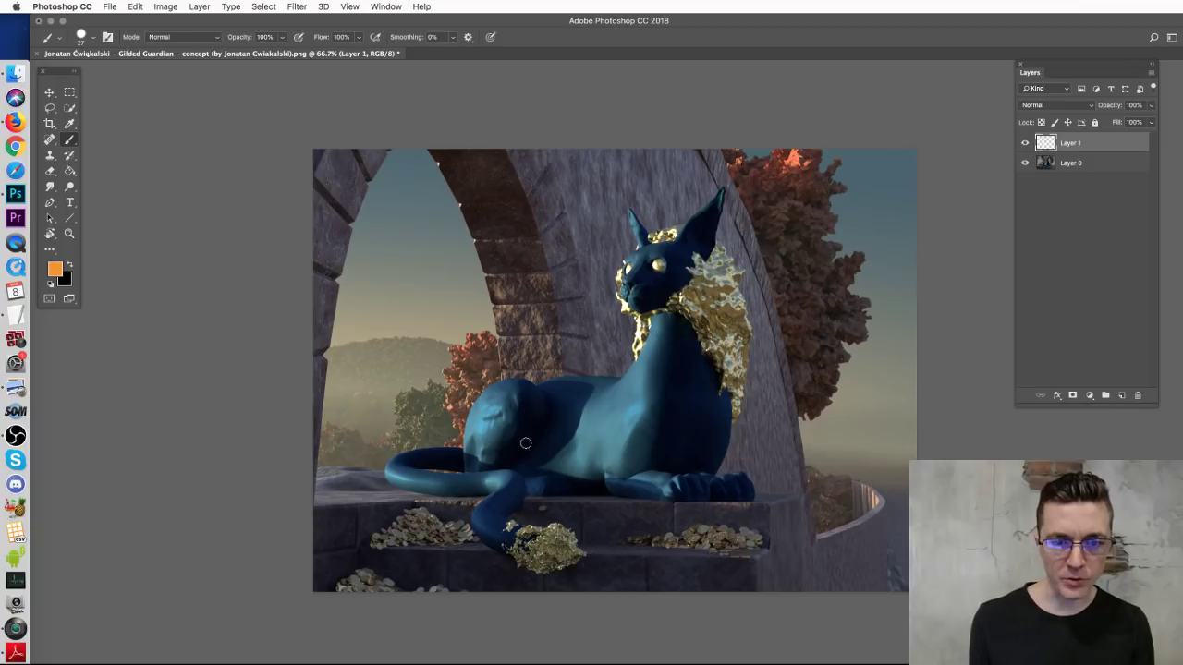
drag(437, 164, 516, 222)
mouse_move(610, 282)
mouse_down()
mouse_move(652, 277)
mouse_move(691, 314)
mouse_move(596, 337)
mouse_up()
key(super+z)
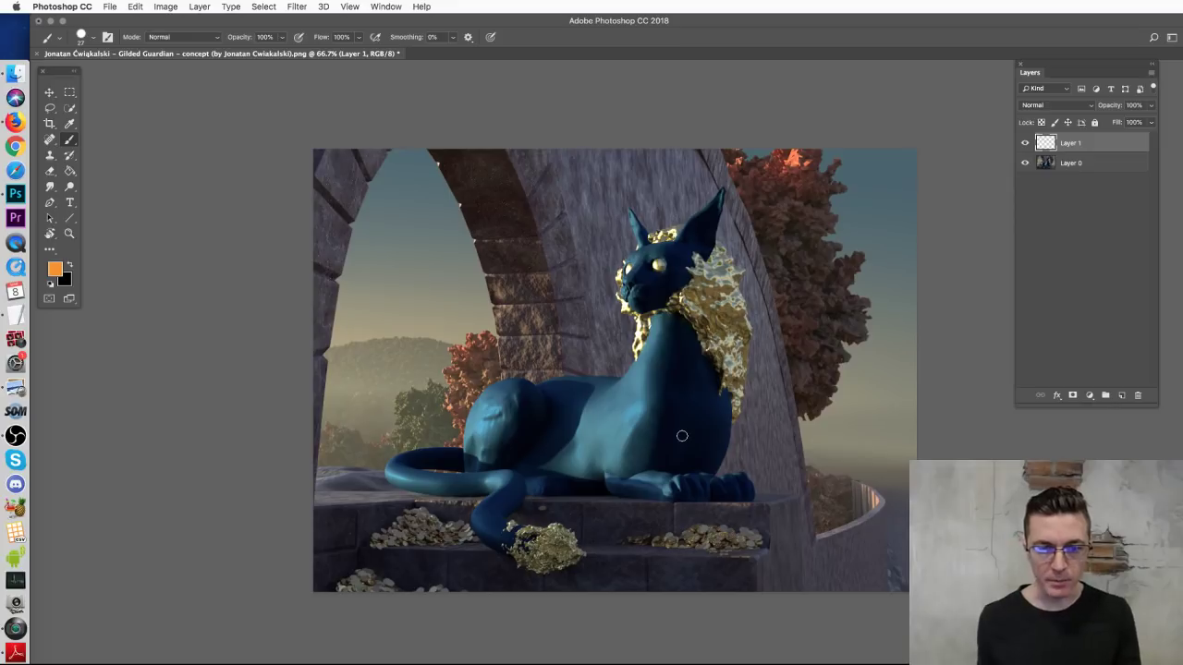
drag(510, 377, 618, 330)
key(super+z)
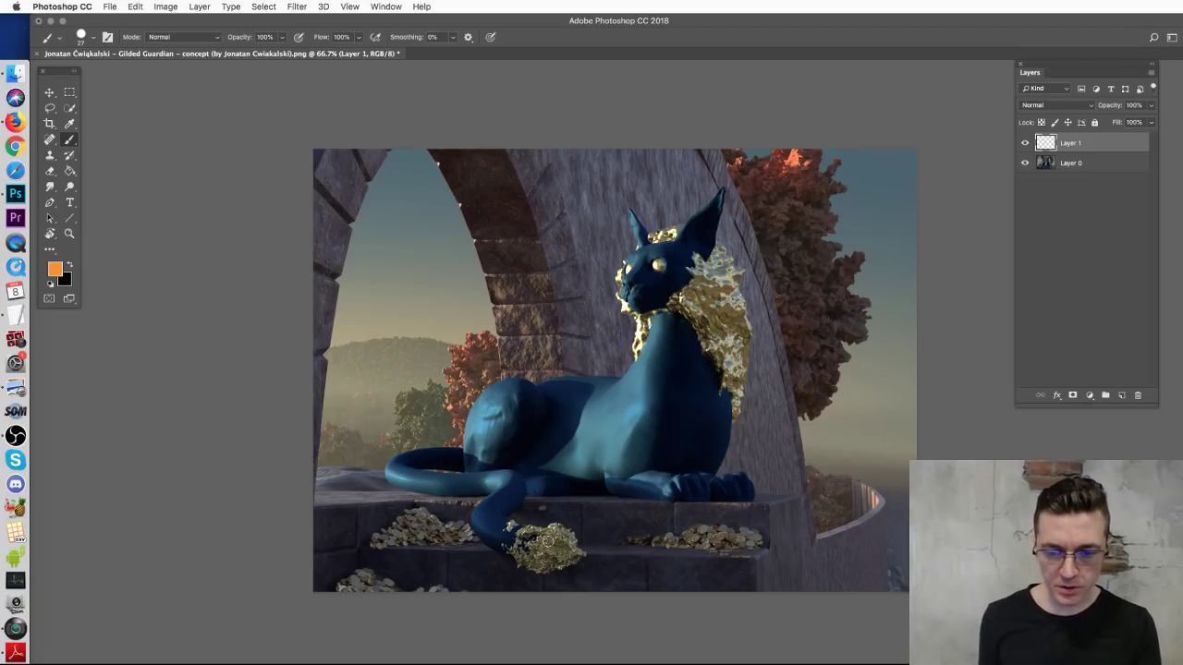
Step: Inspect the paws, coins, head and body at 100% zoom, then bring up brush presets
key(super+equal)
key(super+equal)
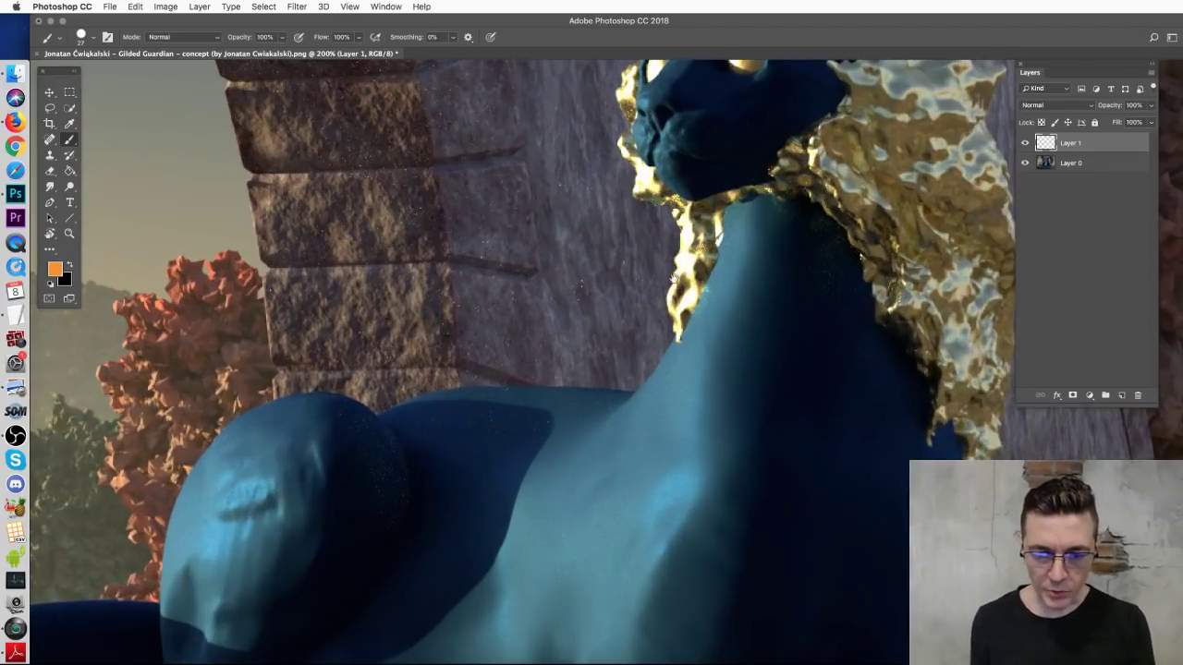
drag(779, 586, 647, 158)
scroll(837, 406, left, 10)
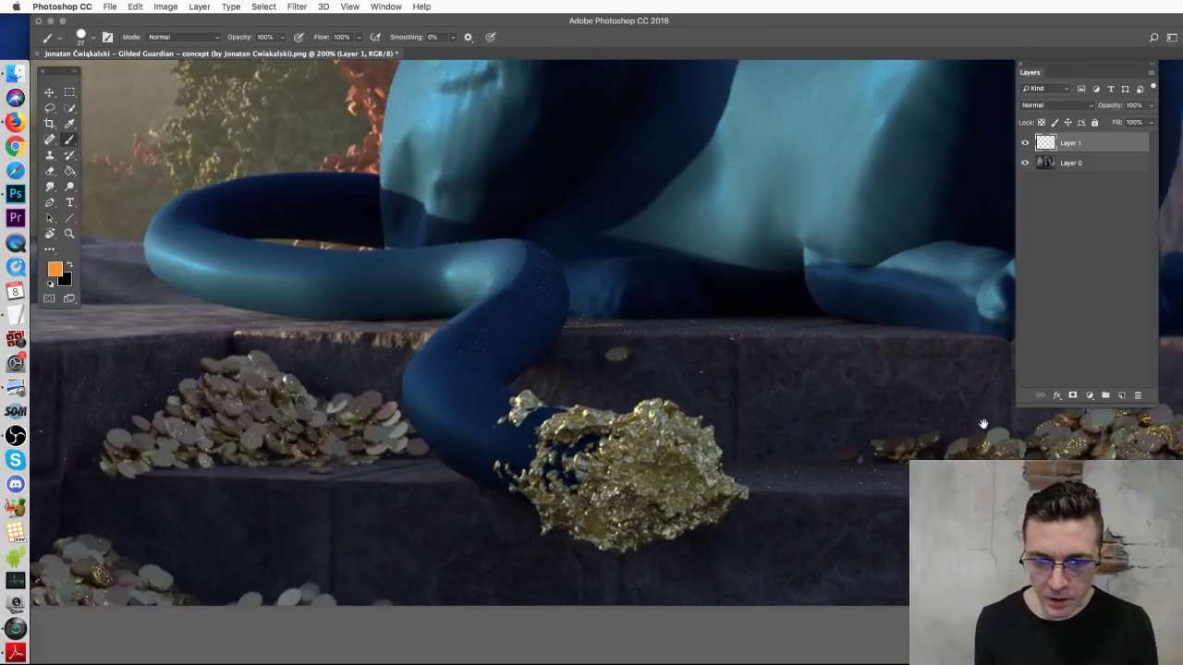
key(super+minus)
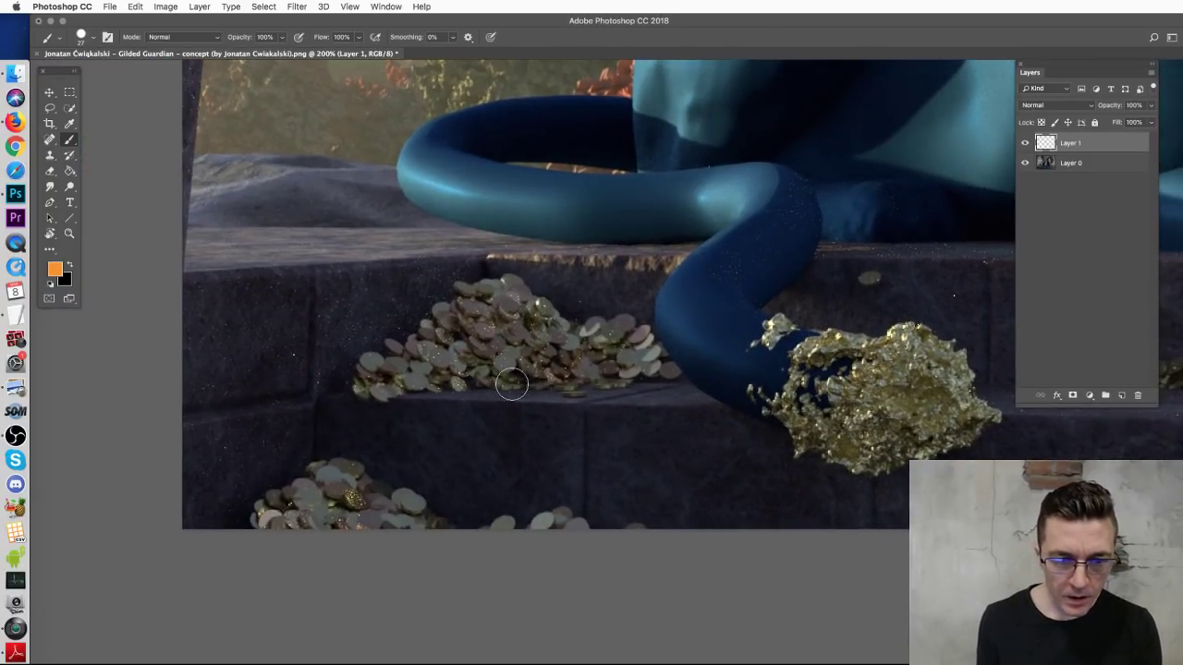
key(super+minus)
key(super+minus)
key(super+minus)
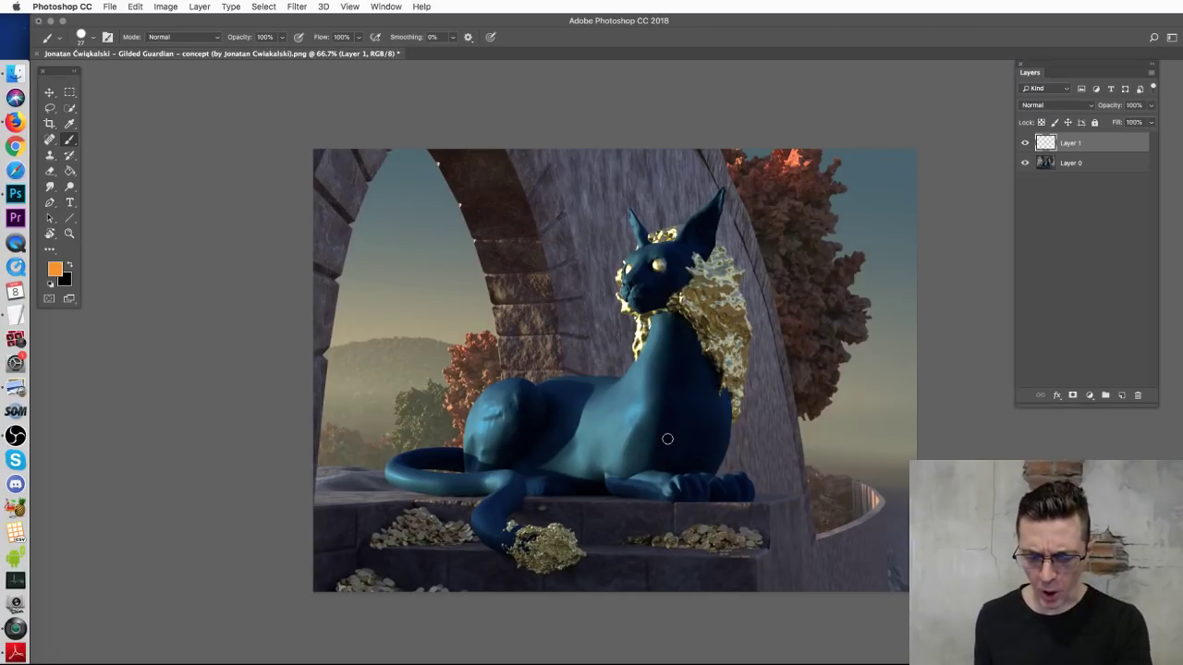
key(super+plus)
drag(577, 442, 613, 318)
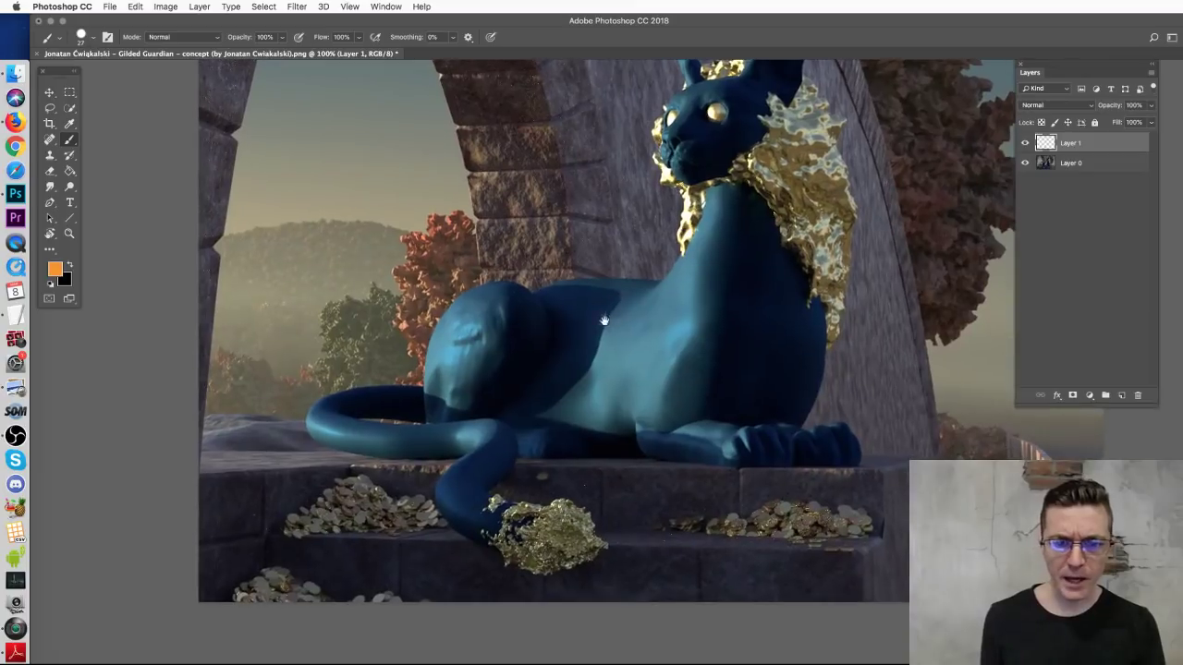
right_click(388, 387)
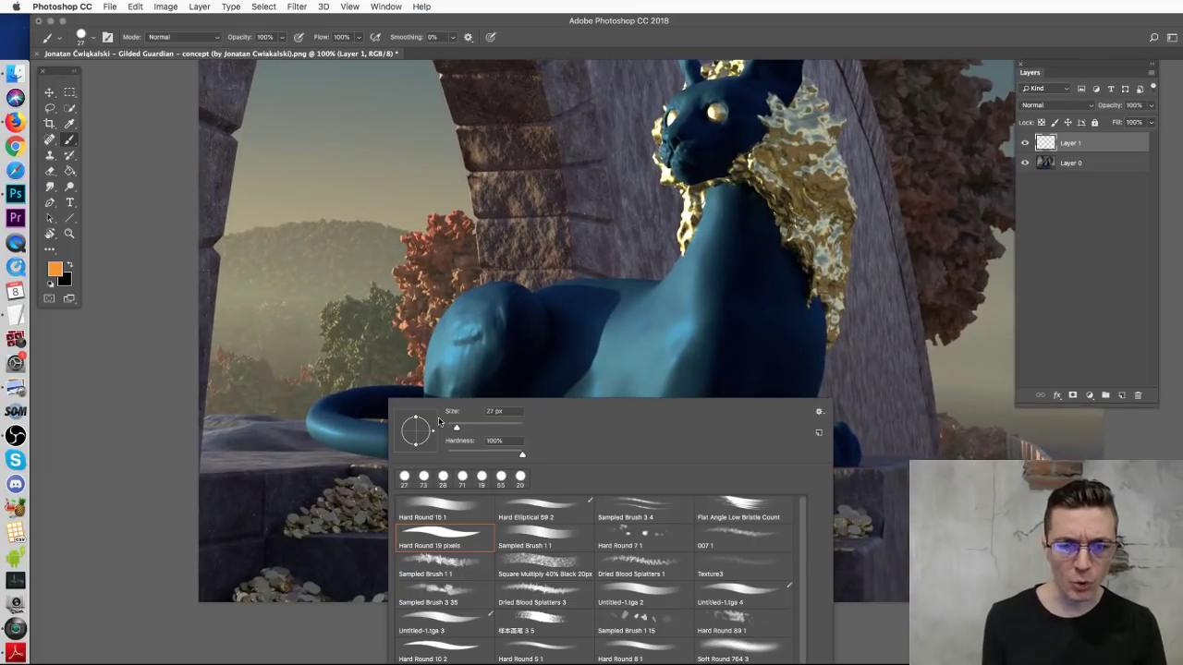
Step: Set a 19 px brush and sketch orange brackets beside the tail and around the paw's coins
drag(455, 427, 451, 429)
click(134, 458)
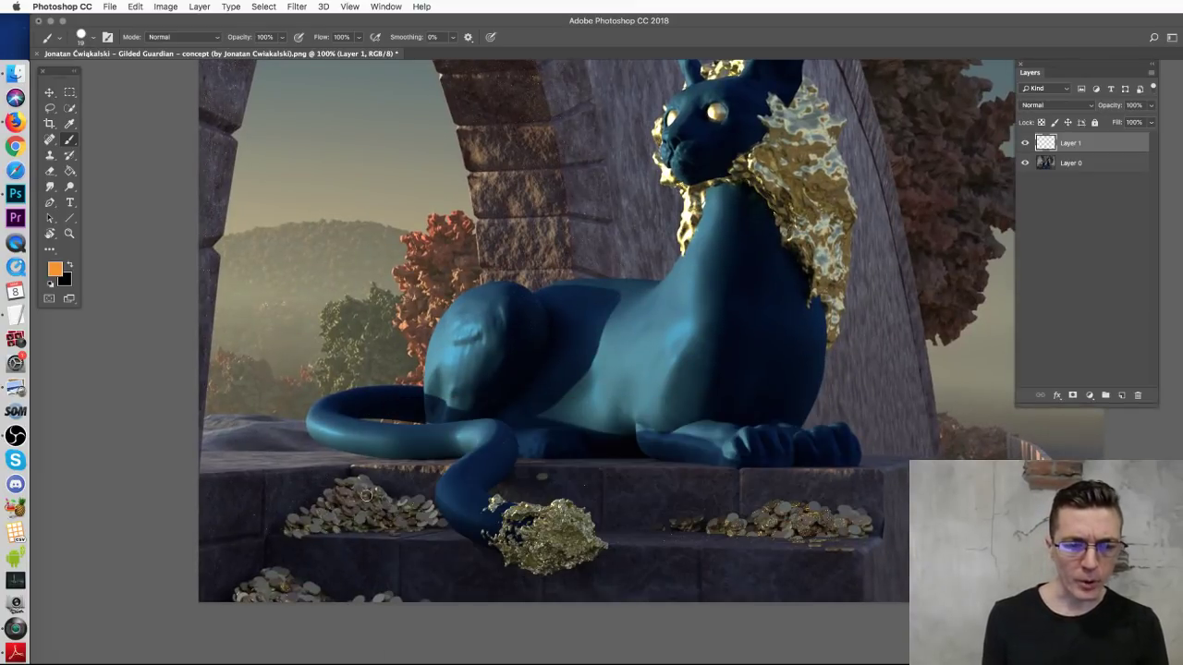
mouse_move(281, 456)
mouse_down()
mouse_move(295, 507)
mouse_move(311, 438)
mouse_move(319, 502)
mouse_up()
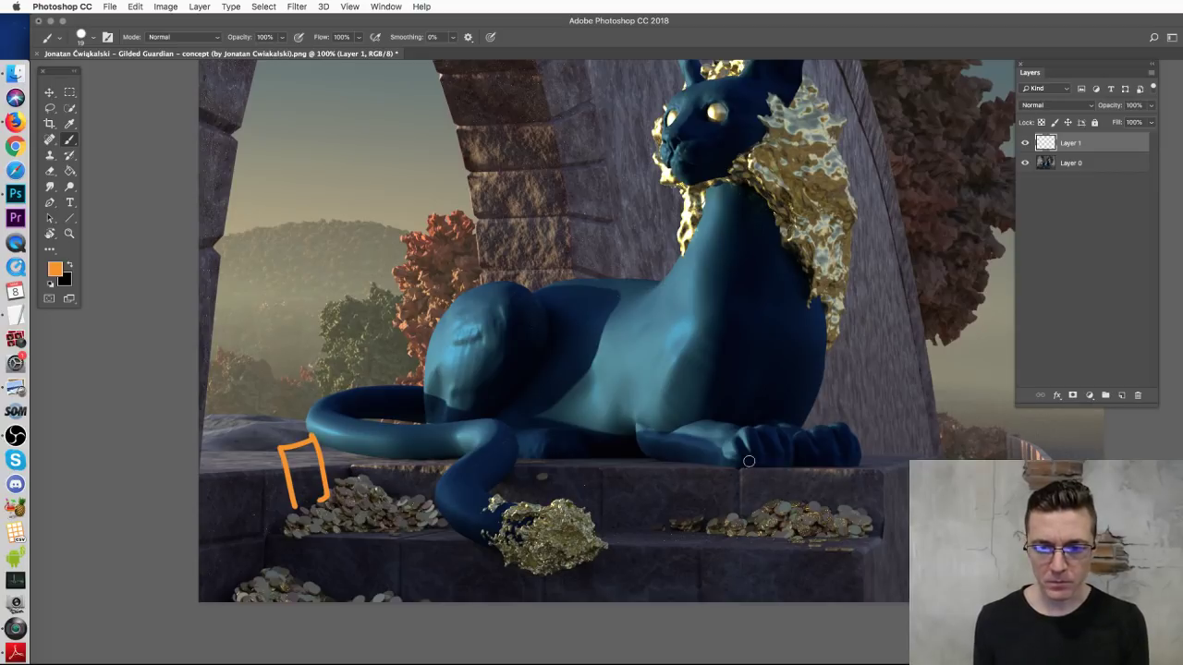
mouse_move(840, 453)
mouse_down()
mouse_move(823, 506)
mouse_move(859, 449)
mouse_move(825, 523)
mouse_up()
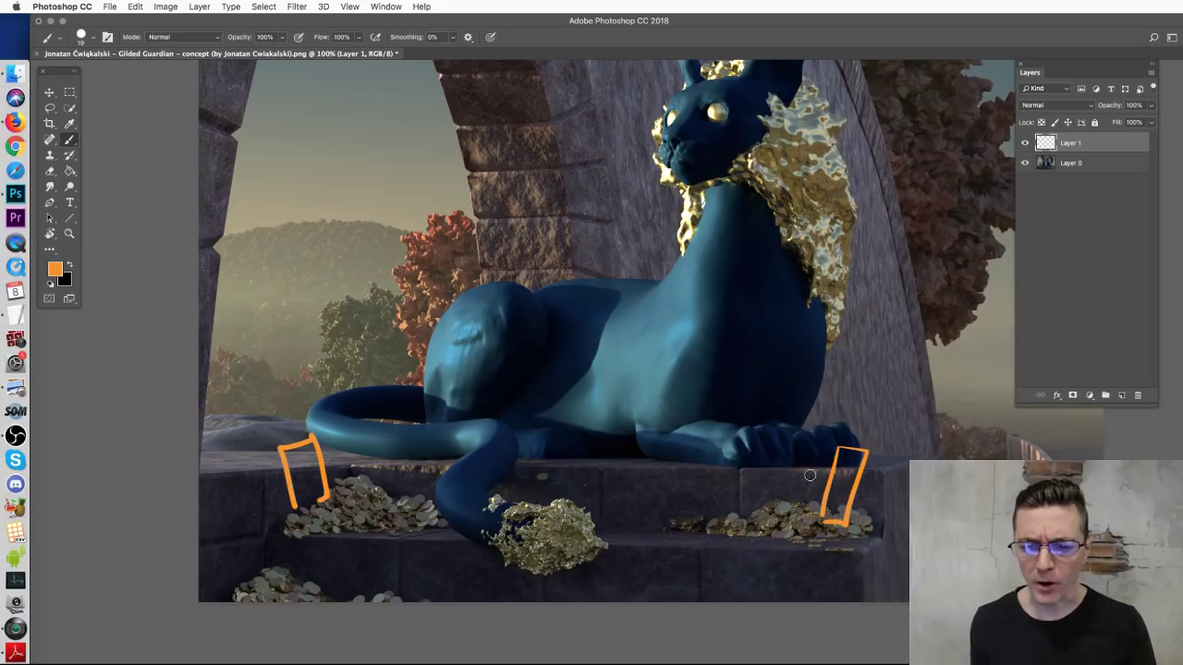
mouse_move(786, 434)
mouse_down()
mouse_move(806, 479)
mouse_move(812, 427)
mouse_move(817, 502)
mouse_up()
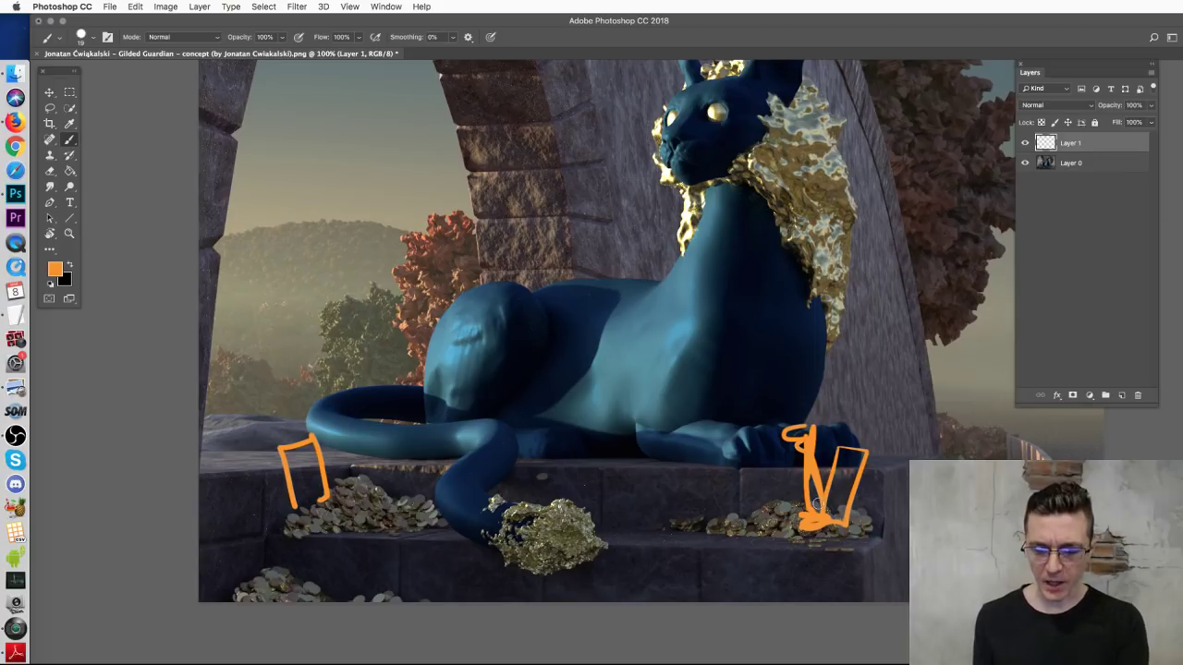
Step: Try orange strokes down the gold mane, undo them, and zoom out
key(super+minus)
key(super+minus)
key(super+minus)
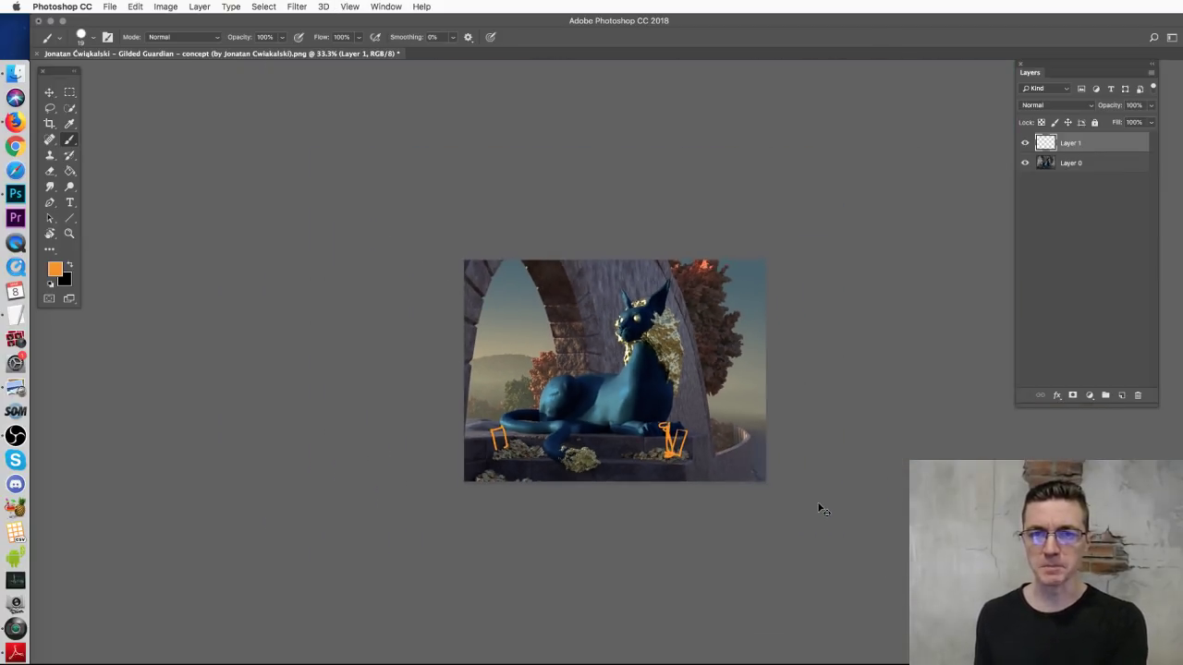
key(super+plus)
key(super+plus)
key(super+plus)
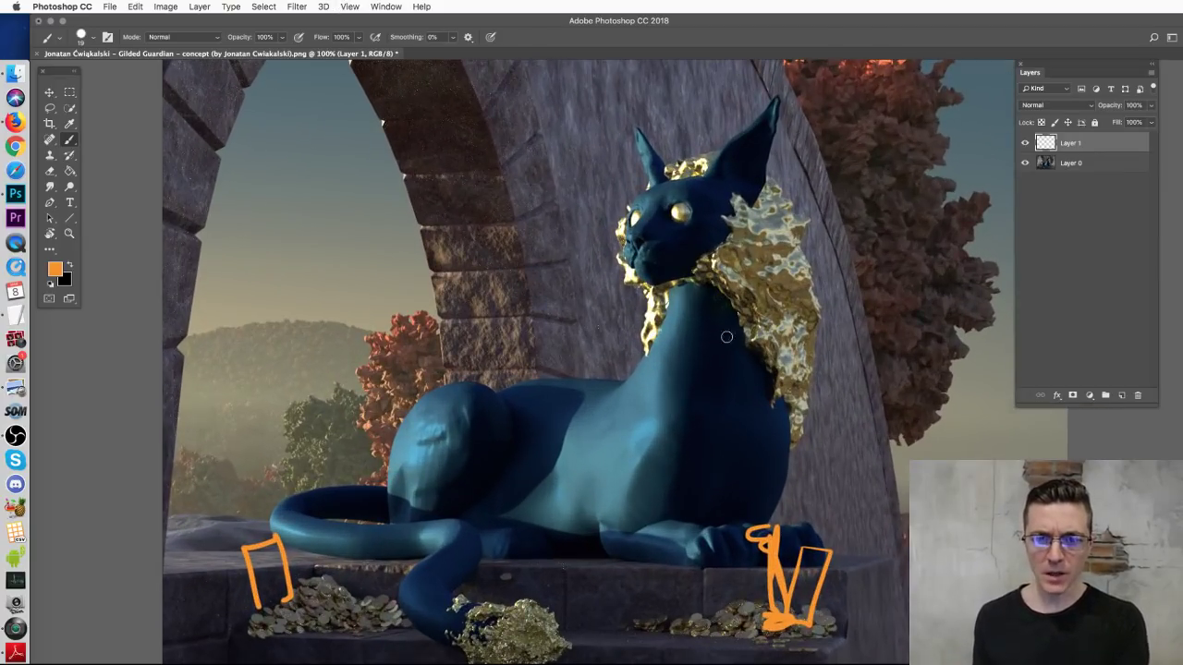
mouse_move(759, 222)
mouse_down()
mouse_move(787, 307)
mouse_move(769, 242)
mouse_up()
key(super+z)
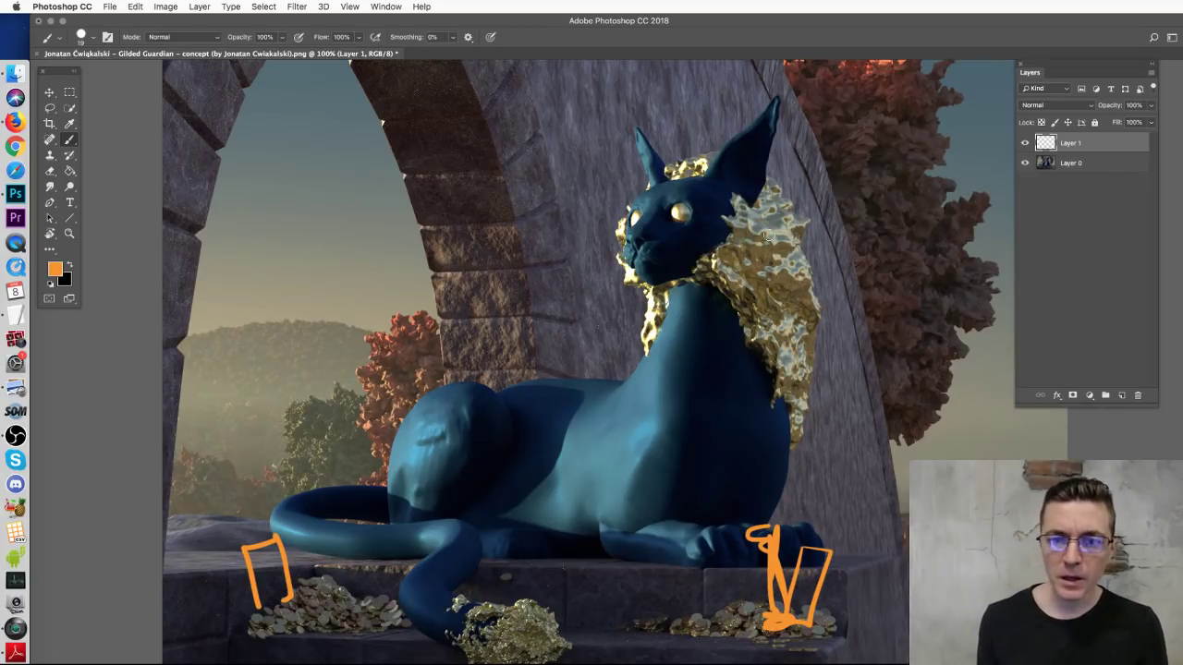
drag(753, 222, 786, 306)
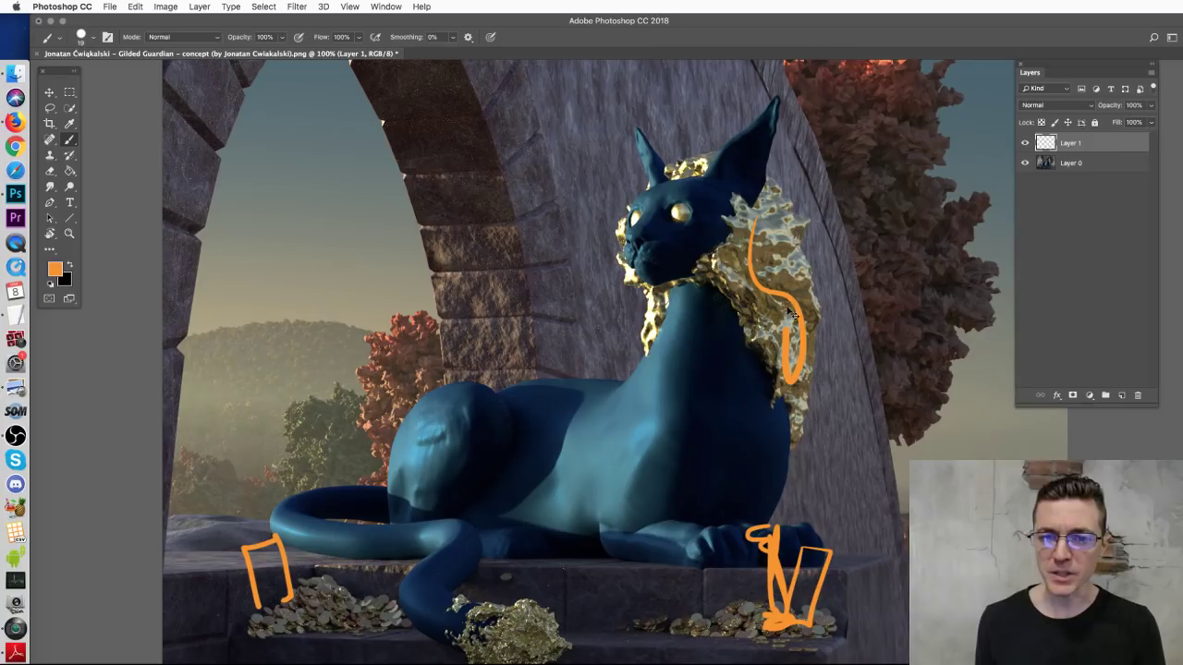
key(super+z)
key(super+minus)
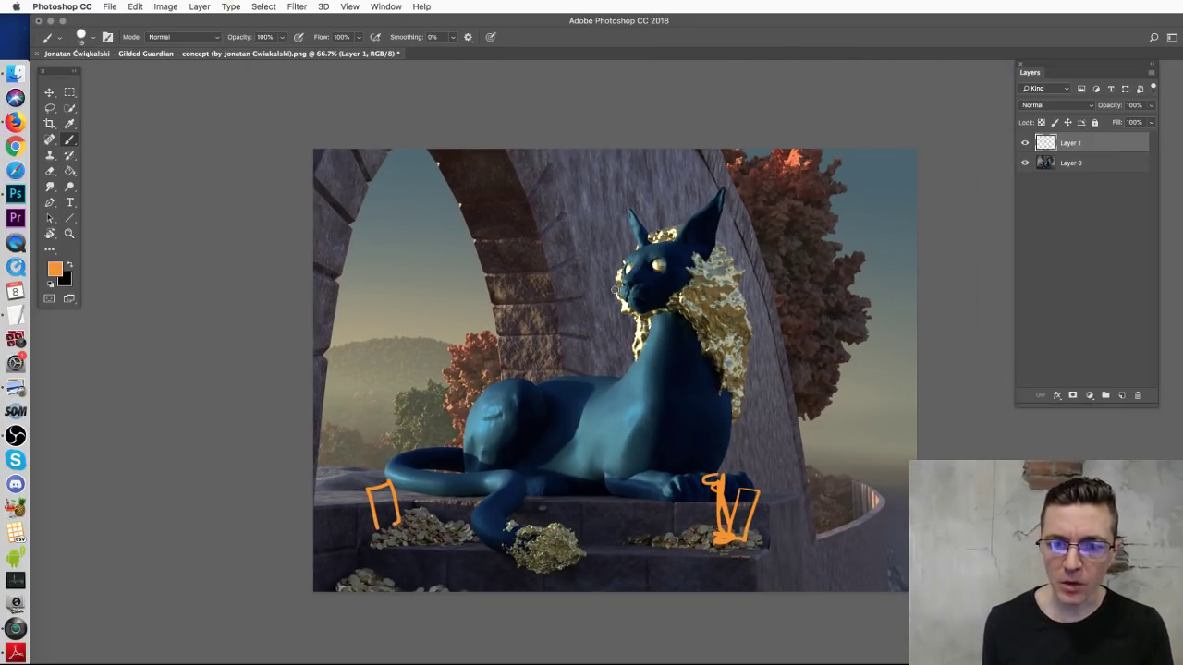
Step: Try orange strokes around the cat's head, undo them, then sketch foliage curls along the ear
mouse_move(629, 316)
mouse_down()
mouse_move(579, 279)
mouse_move(588, 228)
mouse_move(605, 211)
mouse_move(793, 162)
mouse_move(824, 235)
mouse_move(637, 318)
mouse_up()
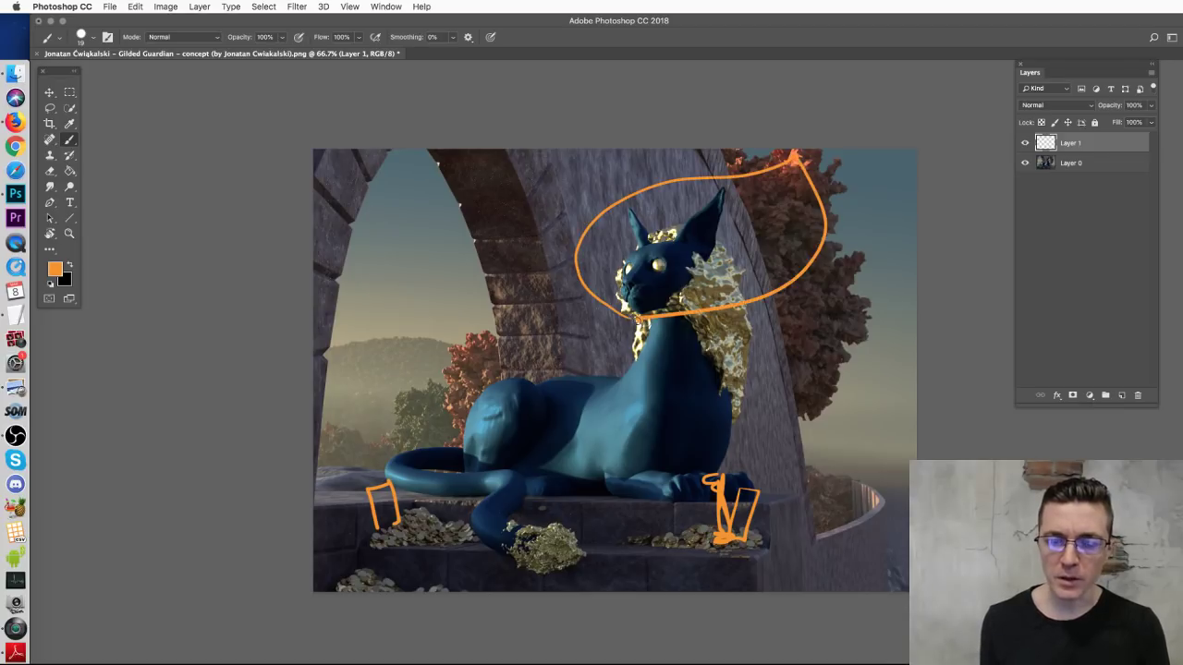
key(ctrl+z)
mouse_move(566, 217)
mouse_down()
mouse_move(587, 286)
mouse_move(562, 334)
mouse_move(637, 319)
mouse_up()
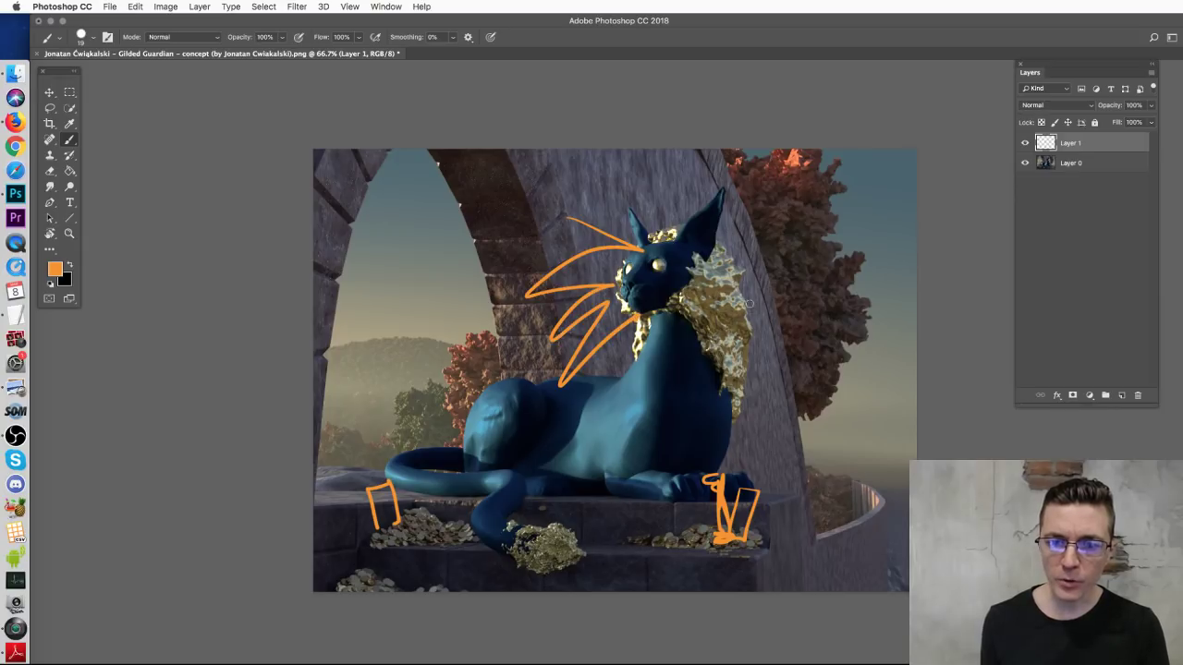
key(ctrl+z)
mouse_move(637, 248)
mouse_down()
mouse_move(680, 453)
mouse_move(707, 405)
mouse_up()
drag(740, 269, 704, 421)
key(ctrl+alt+z)
key(ctrl+alt+z)
drag(700, 253, 731, 193)
drag(623, 245, 668, 199)
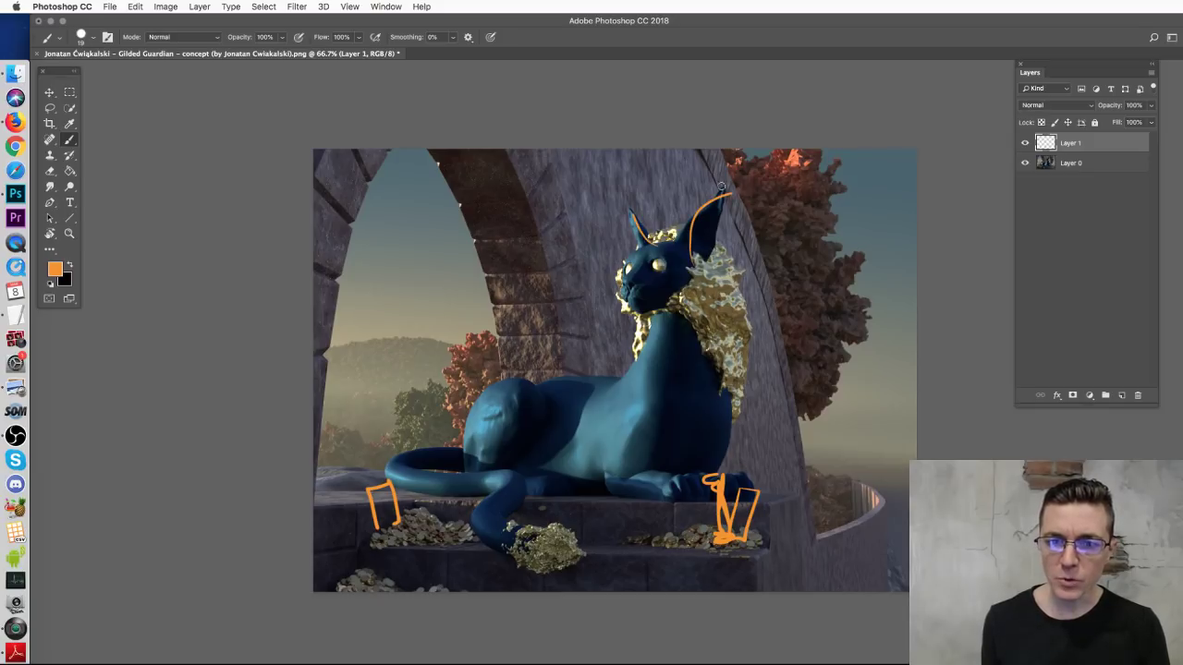
Step: Add orange tendrils right and left of the ear and flowing lines down the neck and chest
drag(685, 274, 846, 171)
mouse_move(685, 278)
mouse_down()
mouse_move(775, 211)
mouse_move(865, 215)
mouse_up()
mouse_move(637, 250)
mouse_down()
mouse_move(530, 201)
mouse_move(581, 199)
mouse_move(579, 211)
mouse_move(563, 205)
mouse_move(598, 200)
mouse_move(621, 232)
mouse_up()
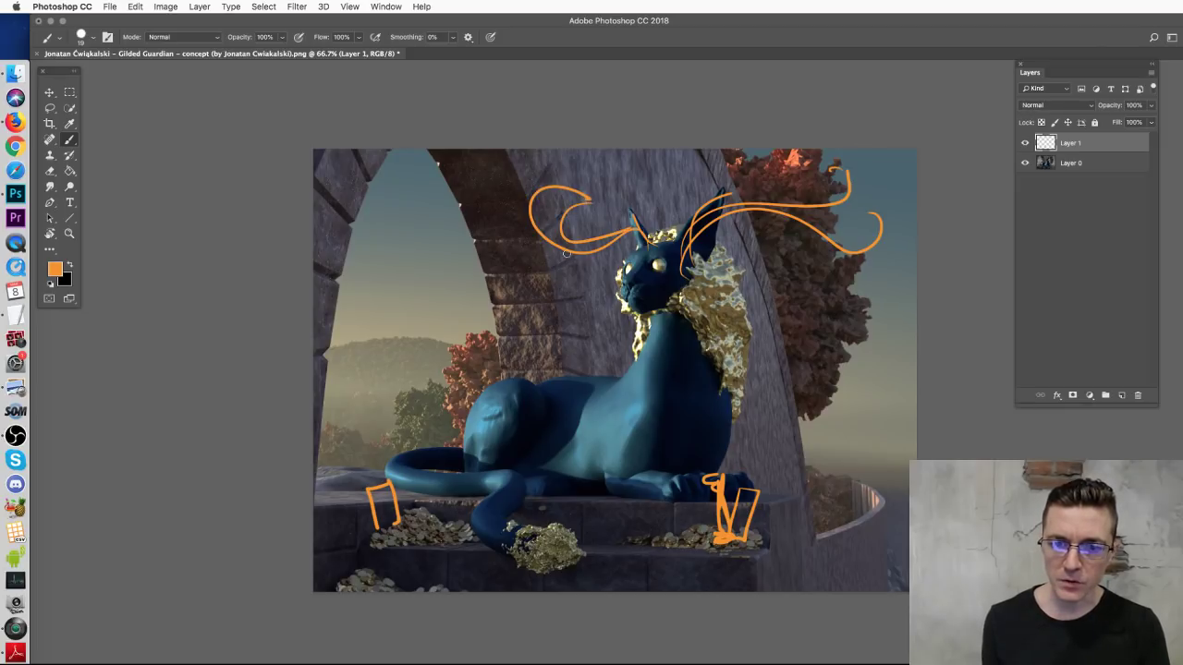
drag(543, 273, 632, 242)
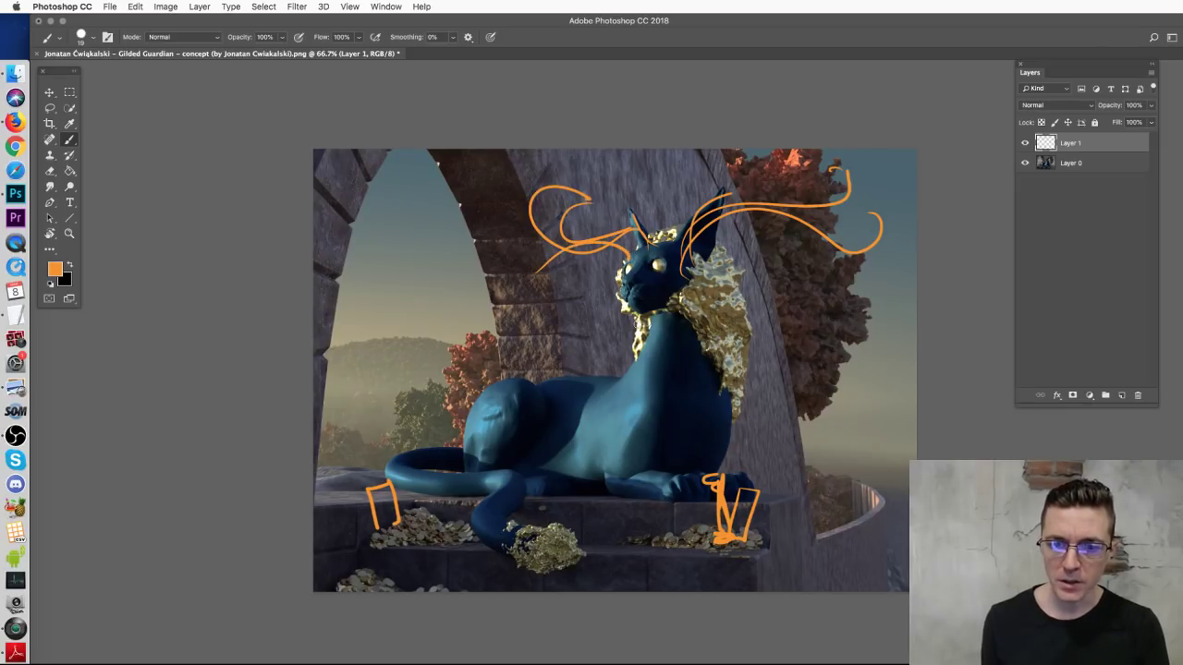
drag(661, 319, 691, 435)
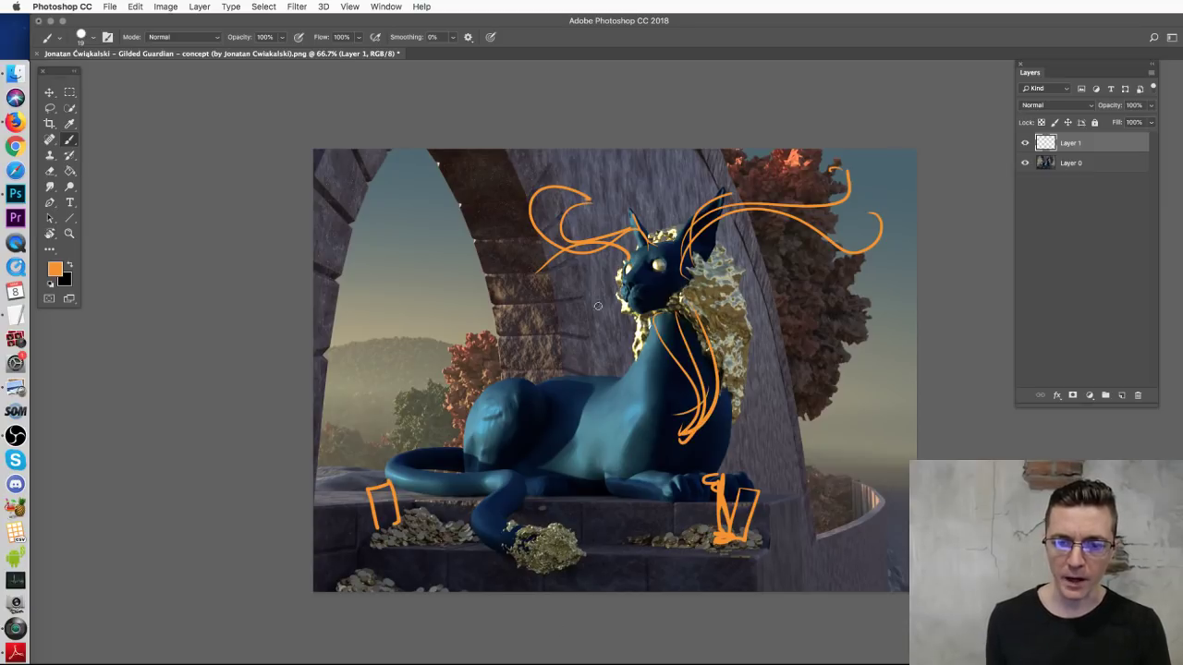
drag(640, 320, 608, 373)
key(super+z)
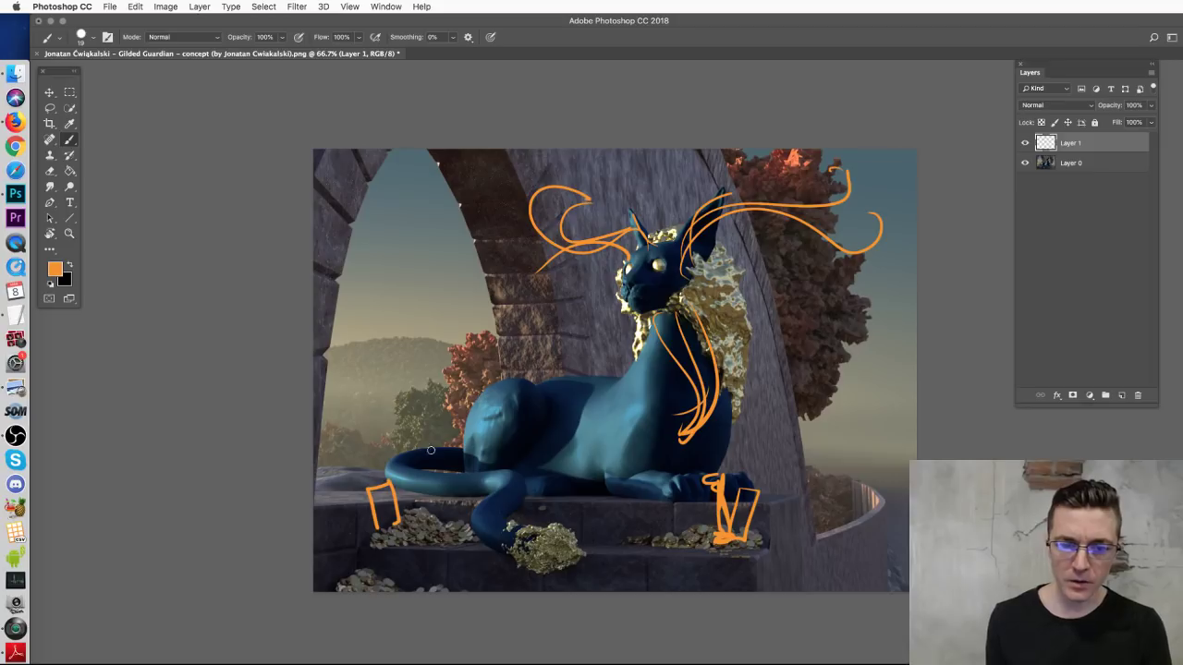
Step: Sketch swirls along the tail and gold pile, add loops, then erase all of Layer 1
mouse_move(488, 470)
mouse_down()
mouse_move(523, 568)
mouse_move(555, 496)
mouse_move(503, 485)
mouse_move(558, 537)
mouse_move(561, 492)
mouse_move(502, 498)
mouse_move(599, 535)
mouse_move(591, 500)
mouse_up()
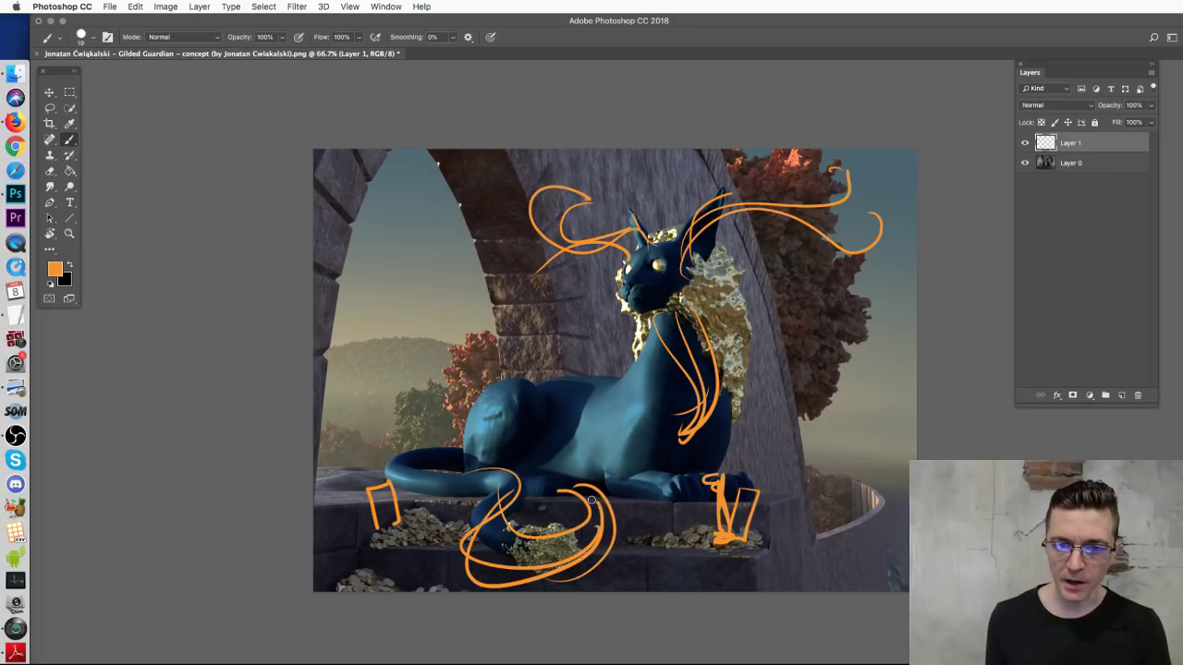
drag(585, 574, 638, 525)
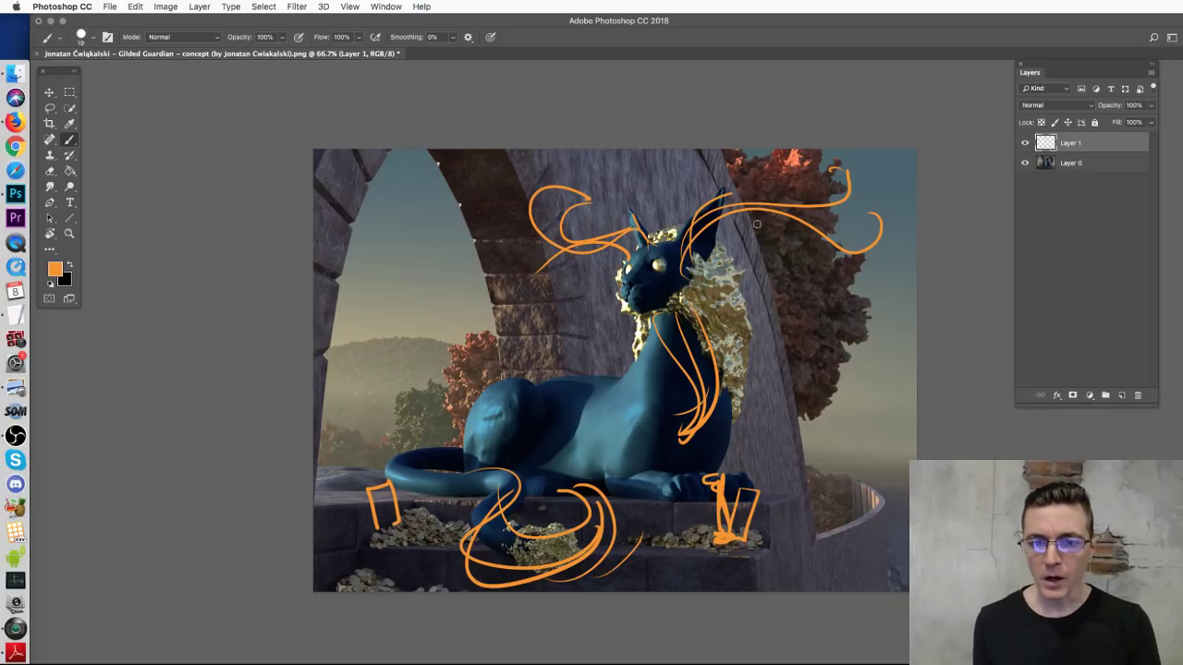
drag(861, 173, 837, 240)
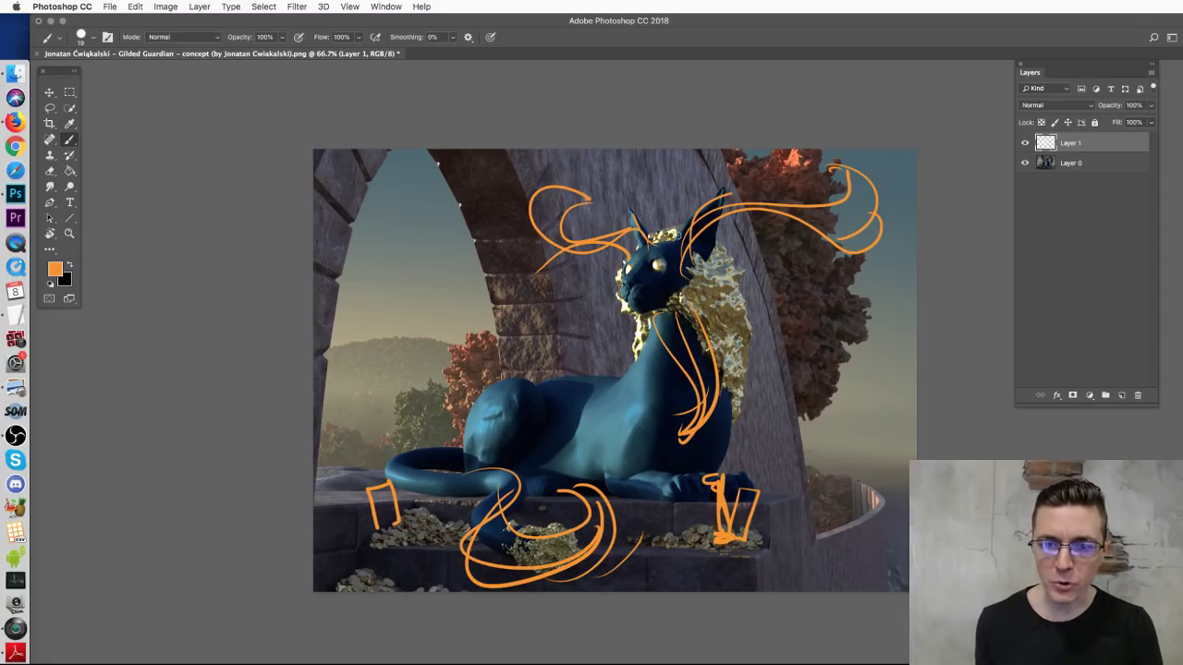
mouse_move(594, 193)
mouse_down()
mouse_move(561, 235)
mouse_move(536, 200)
mouse_move(589, 241)
mouse_up()
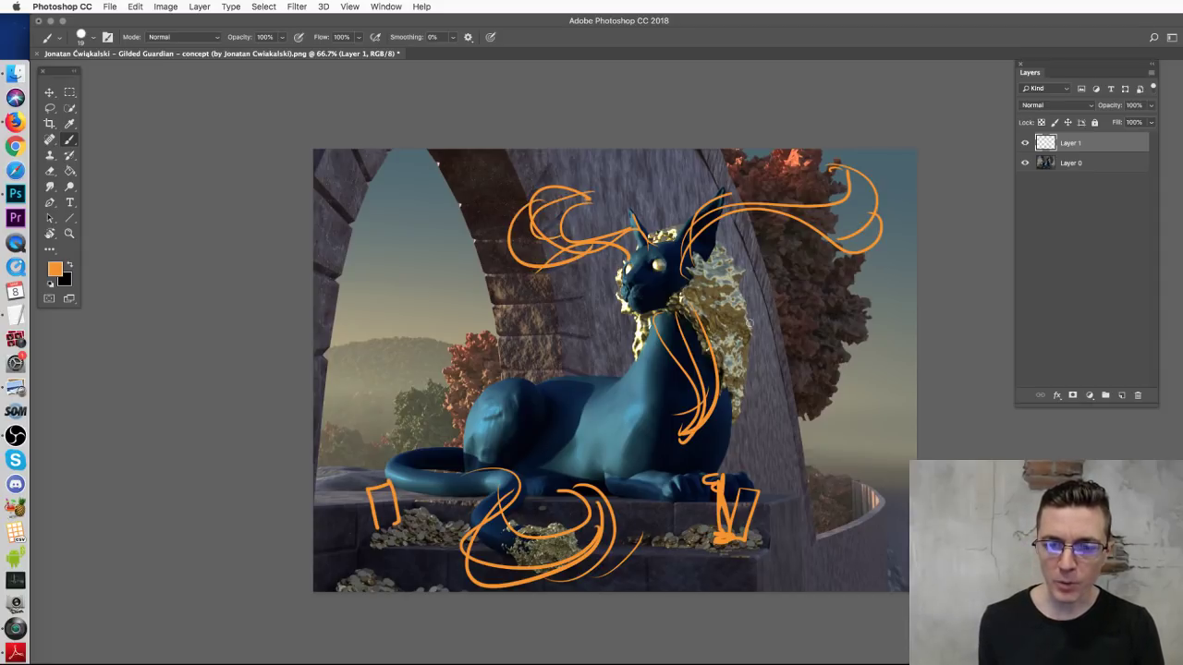
key(super+a)
key(Delete)
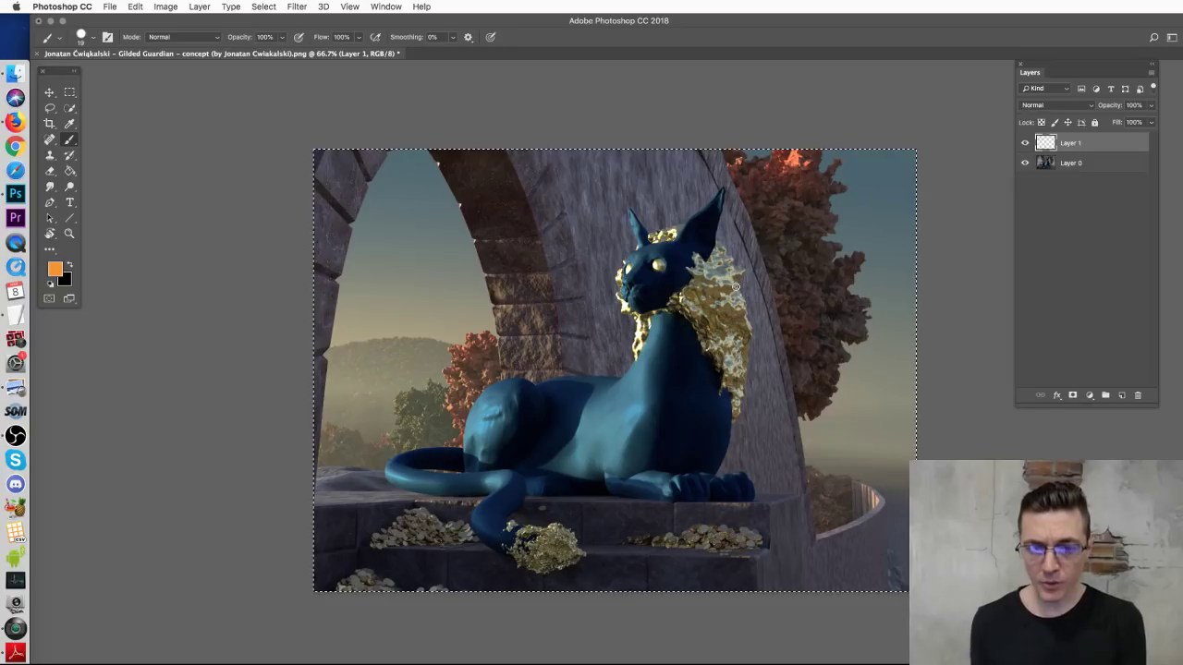
Step: Deselect, sketch orange antler arcs above the cat's head, then undo those antler strokes
key(super+d)
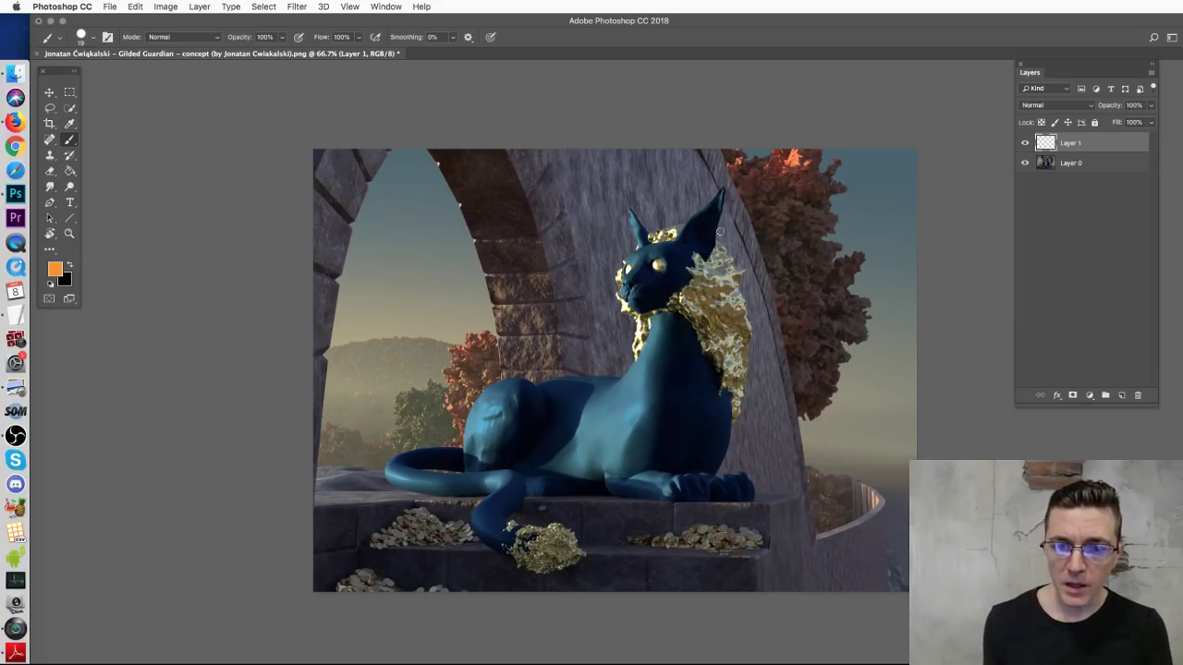
mouse_move(658, 227)
mouse_down()
mouse_move(698, 183)
mouse_move(767, 161)
mouse_move(691, 231)
mouse_move(626, 165)
mouse_move(647, 180)
mouse_move(658, 241)
mouse_move(782, 196)
mouse_move(677, 235)
mouse_up()
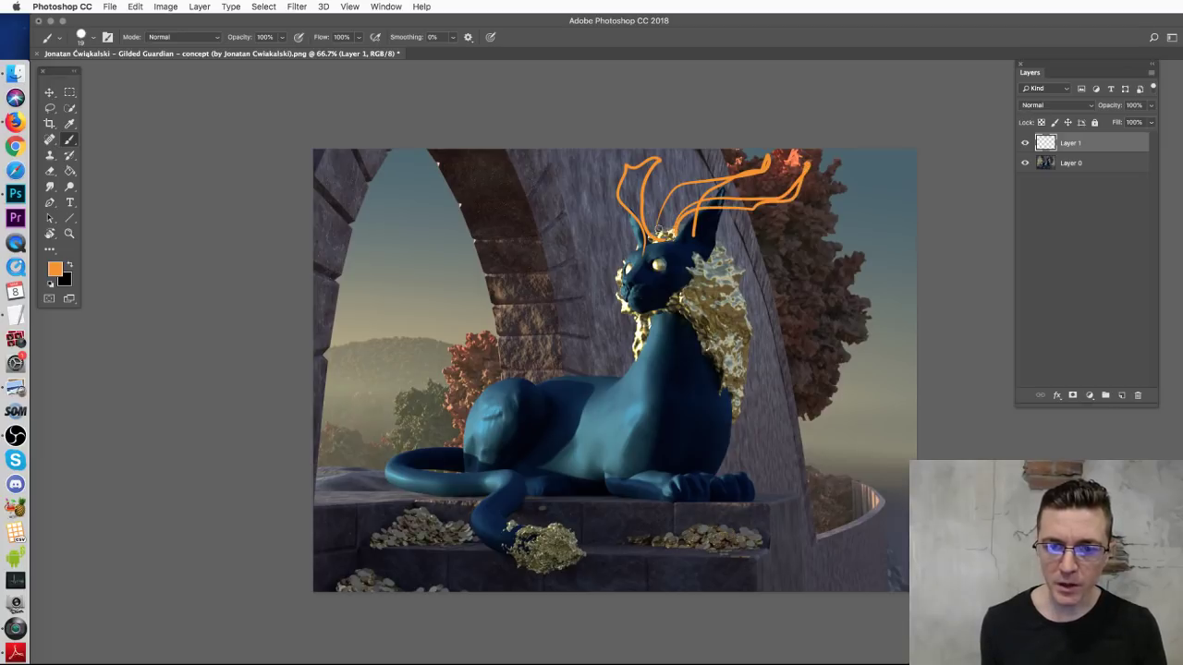
drag(606, 205, 647, 238)
drag(724, 238, 765, 243)
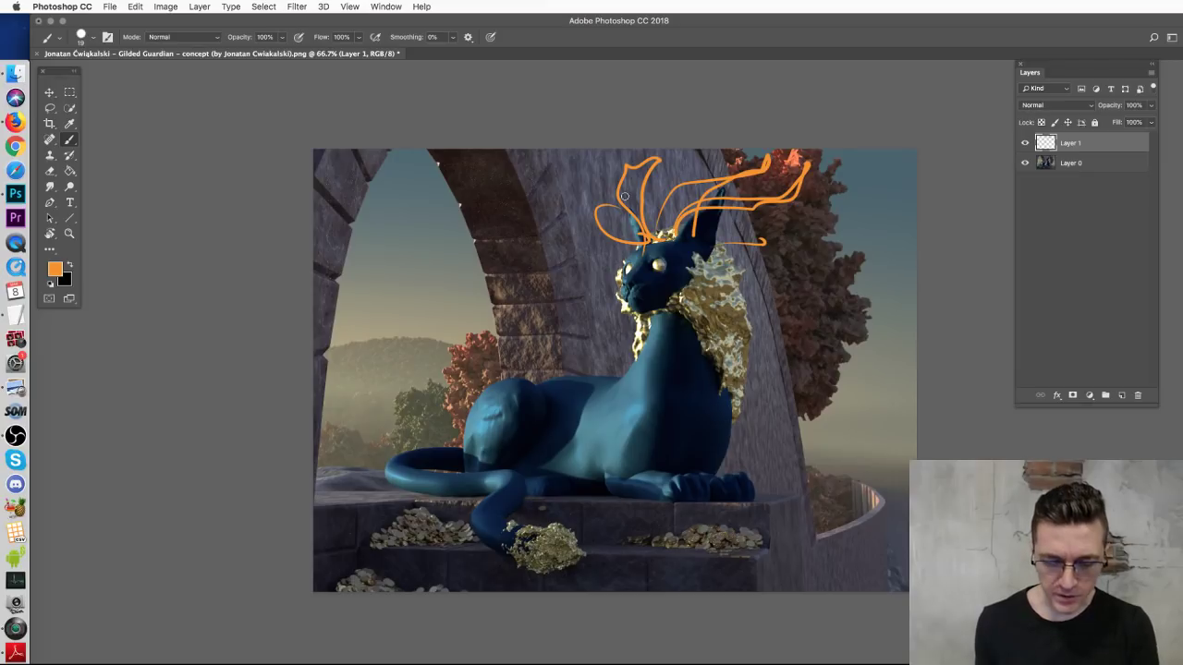
key(super+alt+z)
key(super+alt+z)
key(super+alt+z)
key(super+alt+z)
key(super+alt+z)
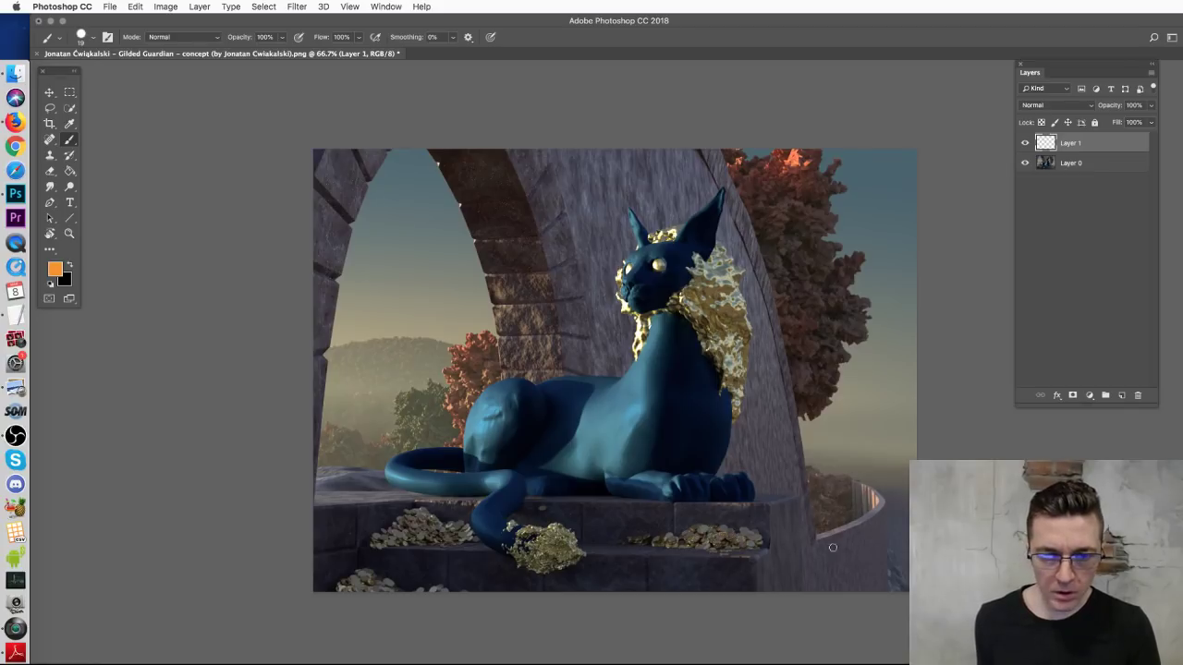
scroll(877, 504, up, 3)
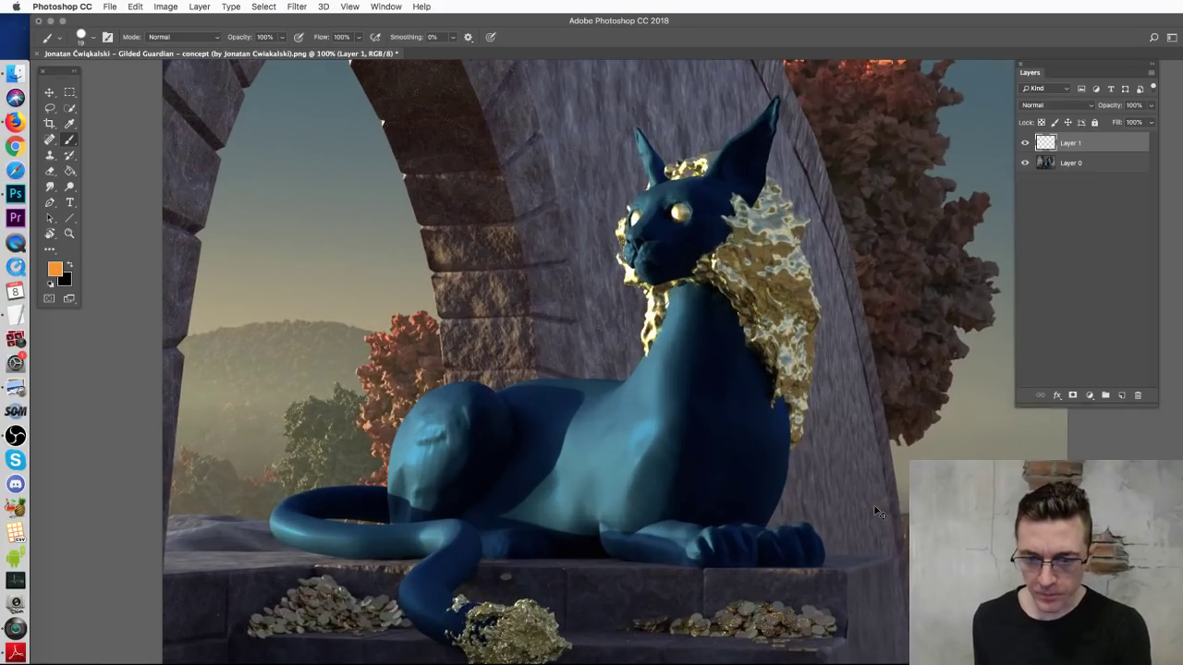
scroll(877, 503, down, 3)
mouse_move(915, 312)
mouse_down()
mouse_move(842, 534)
mouse_move(898, 434)
mouse_move(824, 322)
mouse_move(862, 522)
mouse_up()
key(super+z)
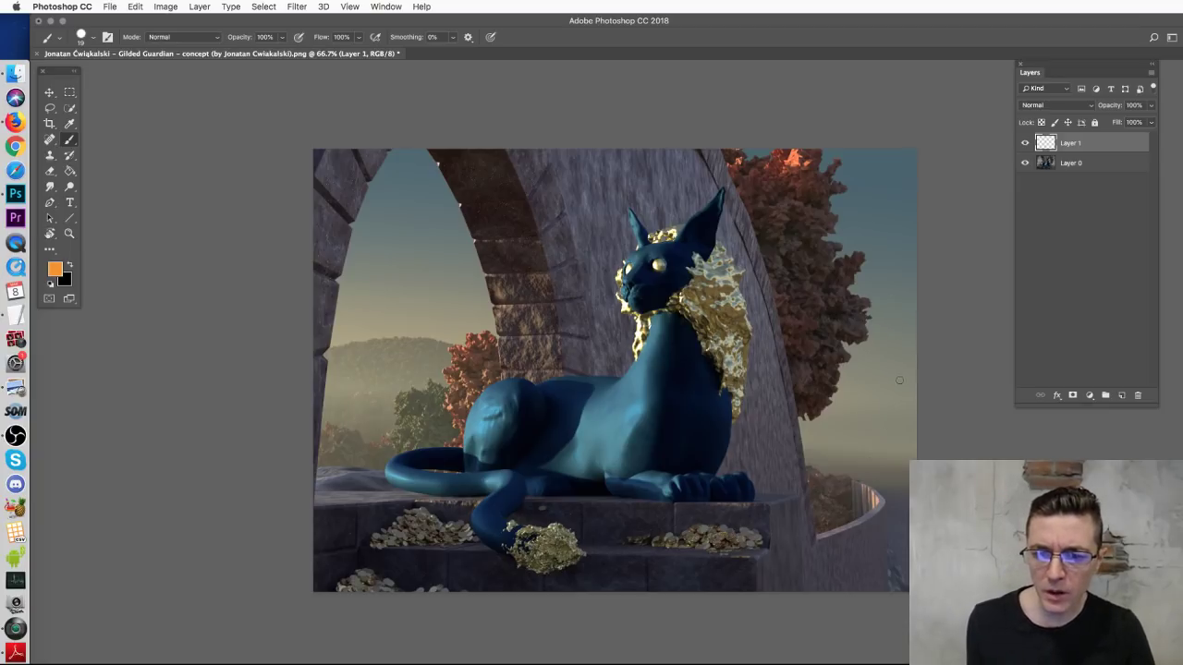
mouse_move(916, 370)
mouse_down()
mouse_move(825, 403)
mouse_move(917, 403)
mouse_up()
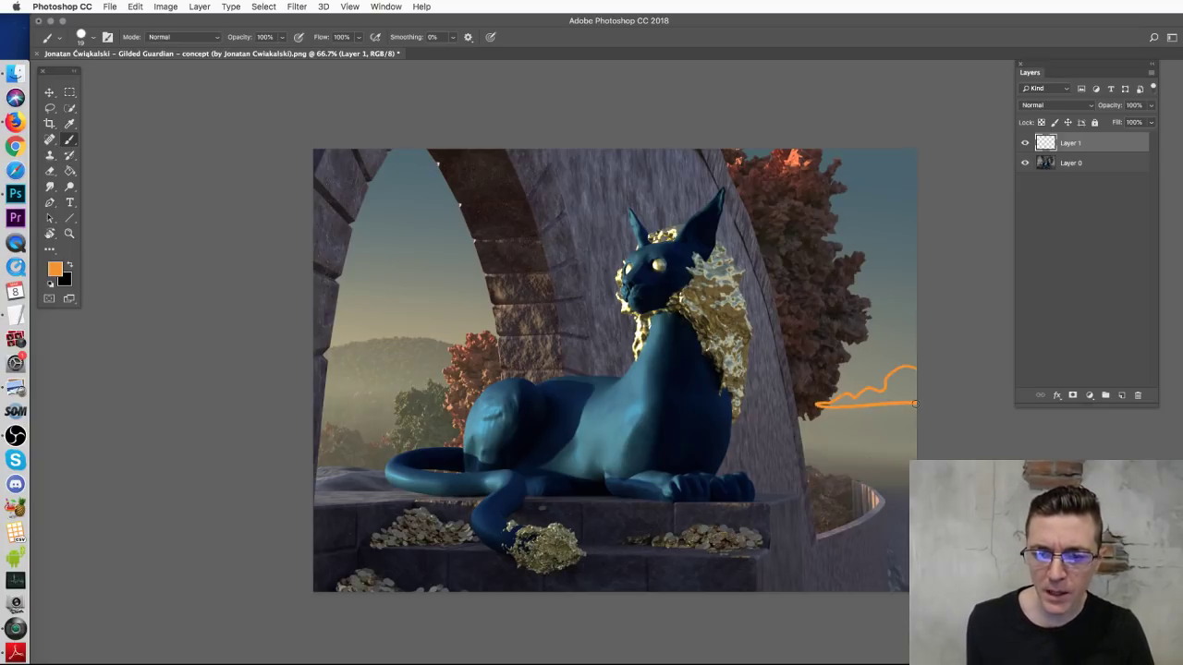
key(super+z)
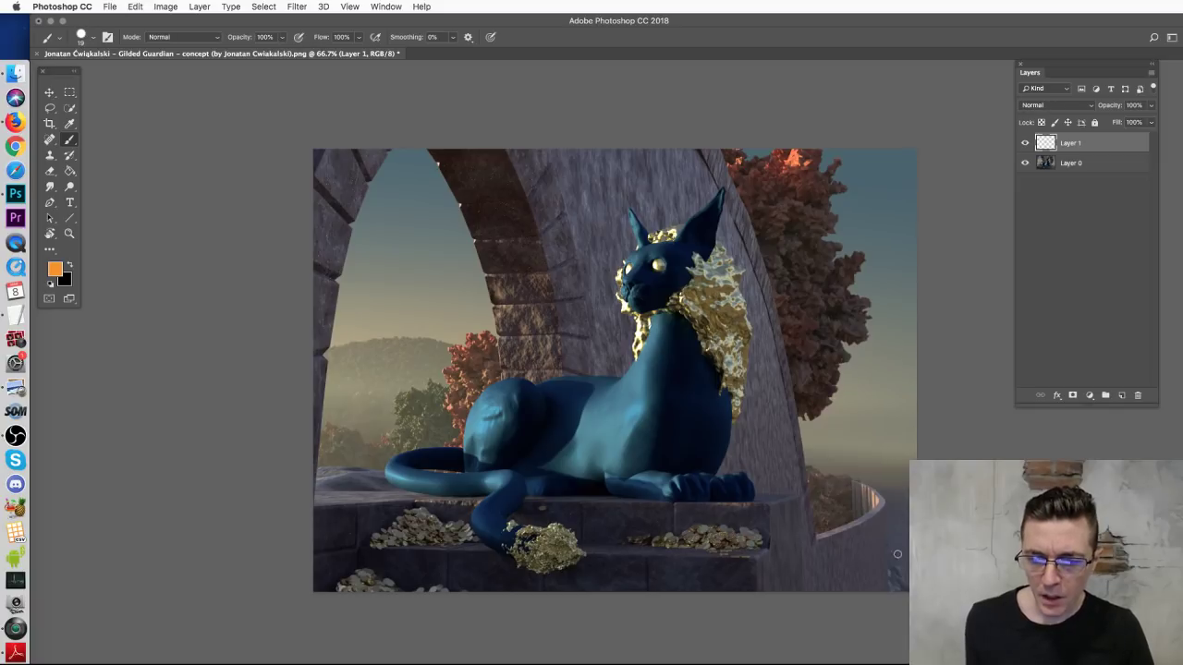
drag(801, 445, 920, 434)
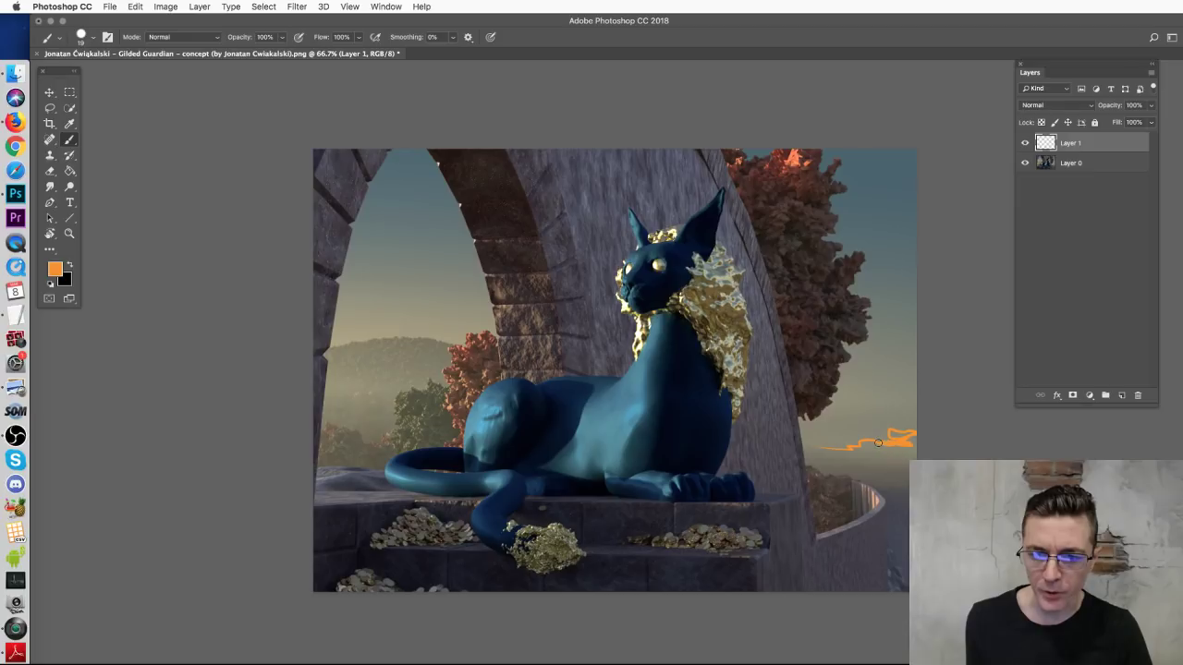
key(super+z)
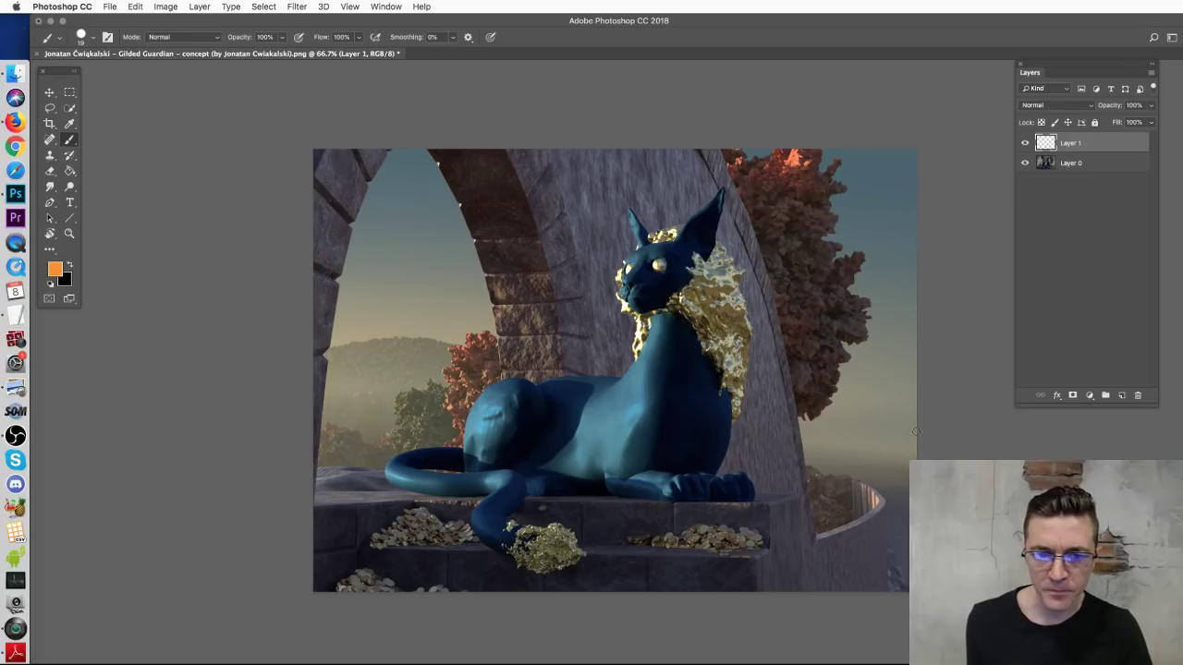
mouse_move(346, 436)
mouse_down()
mouse_move(390, 357)
mouse_move(490, 361)
mouse_move(344, 441)
mouse_up()
key(super+z)
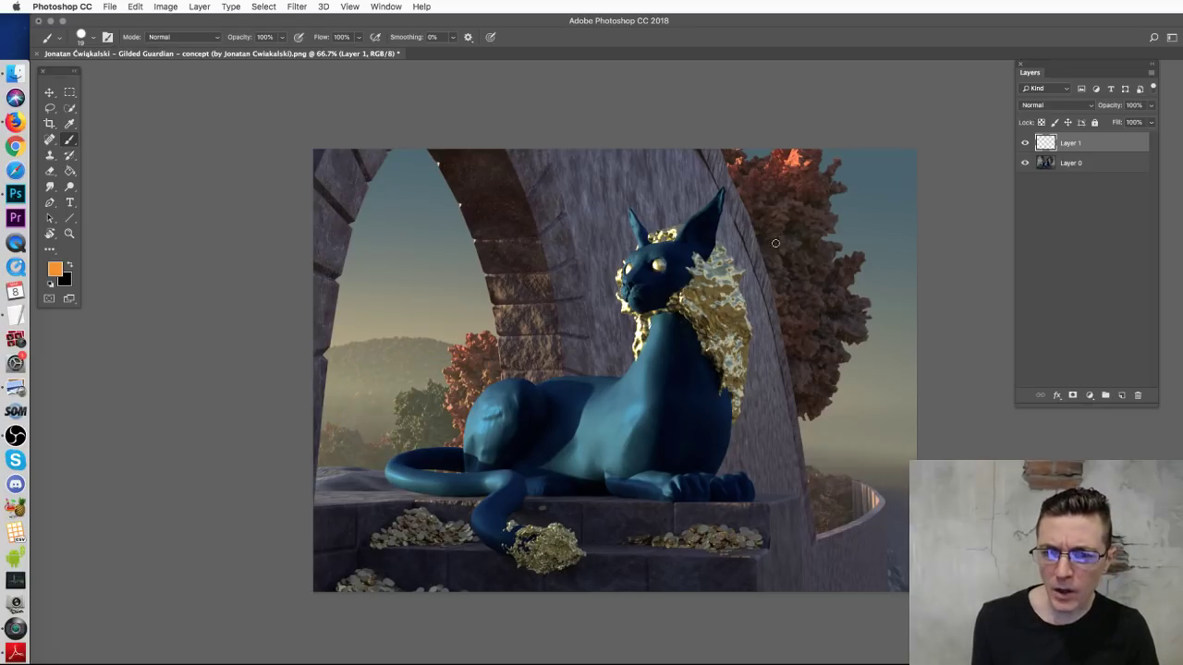
click(16, 72)
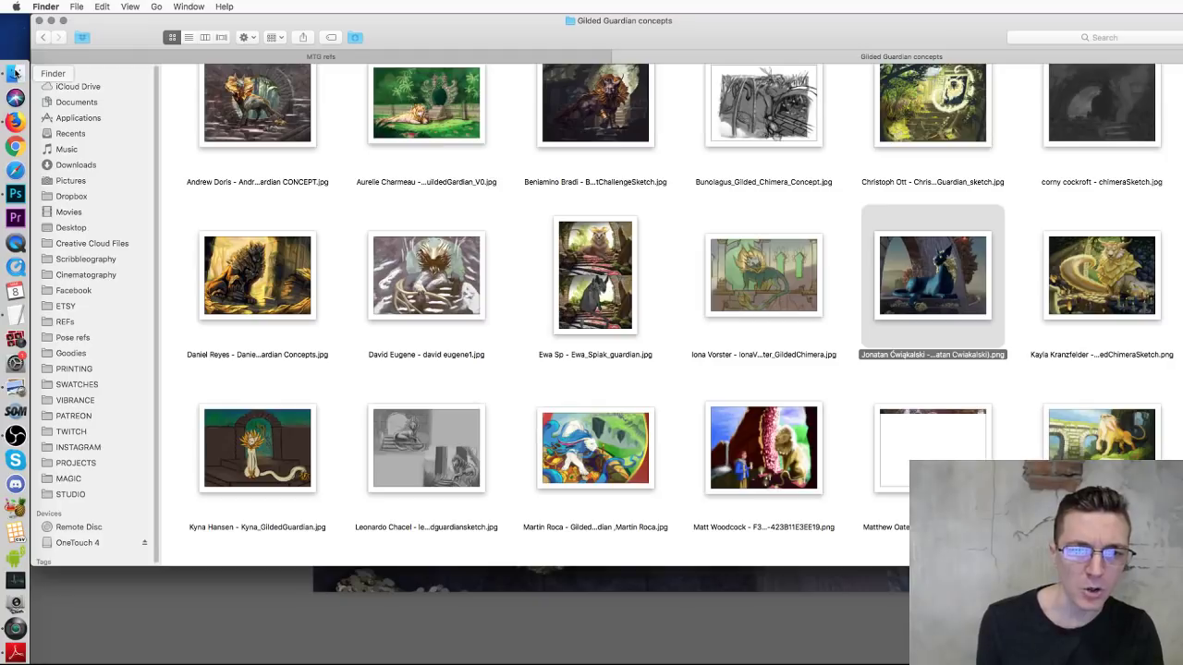
click(403, 55)
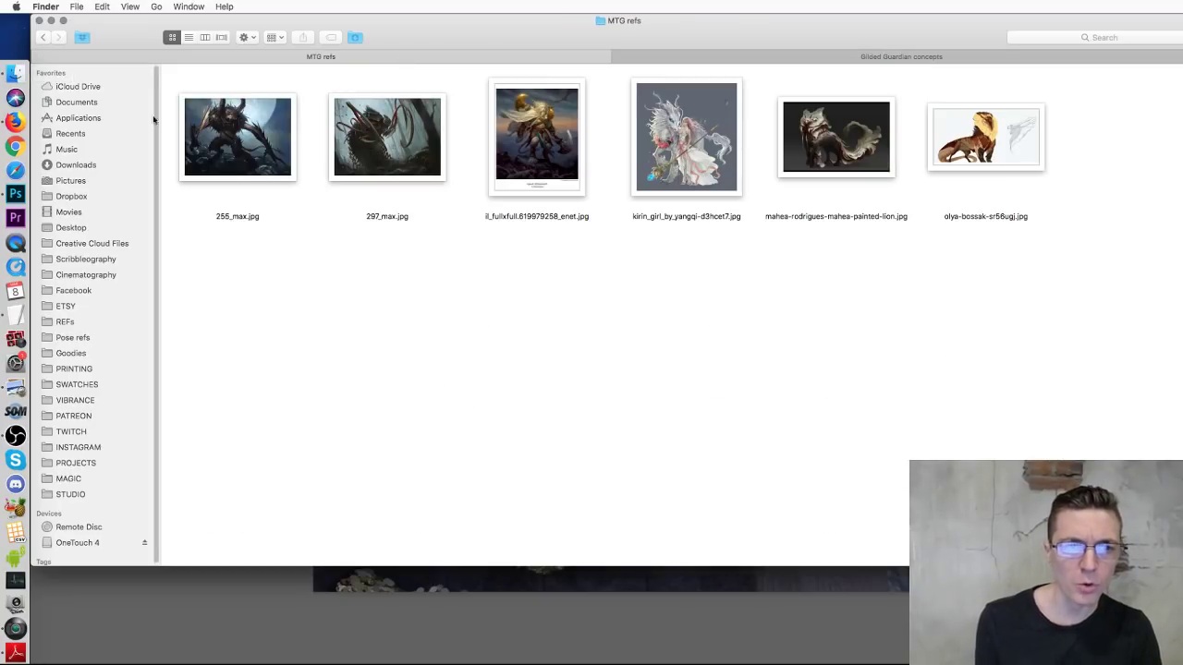
click(41, 38)
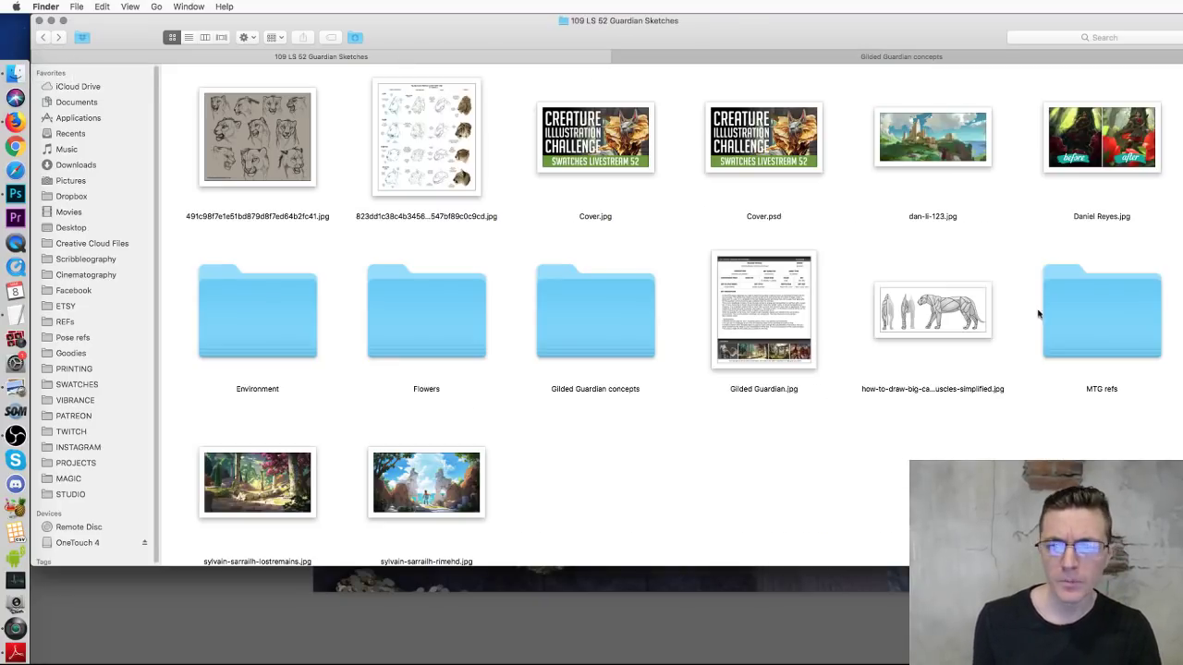
double_click(283, 303)
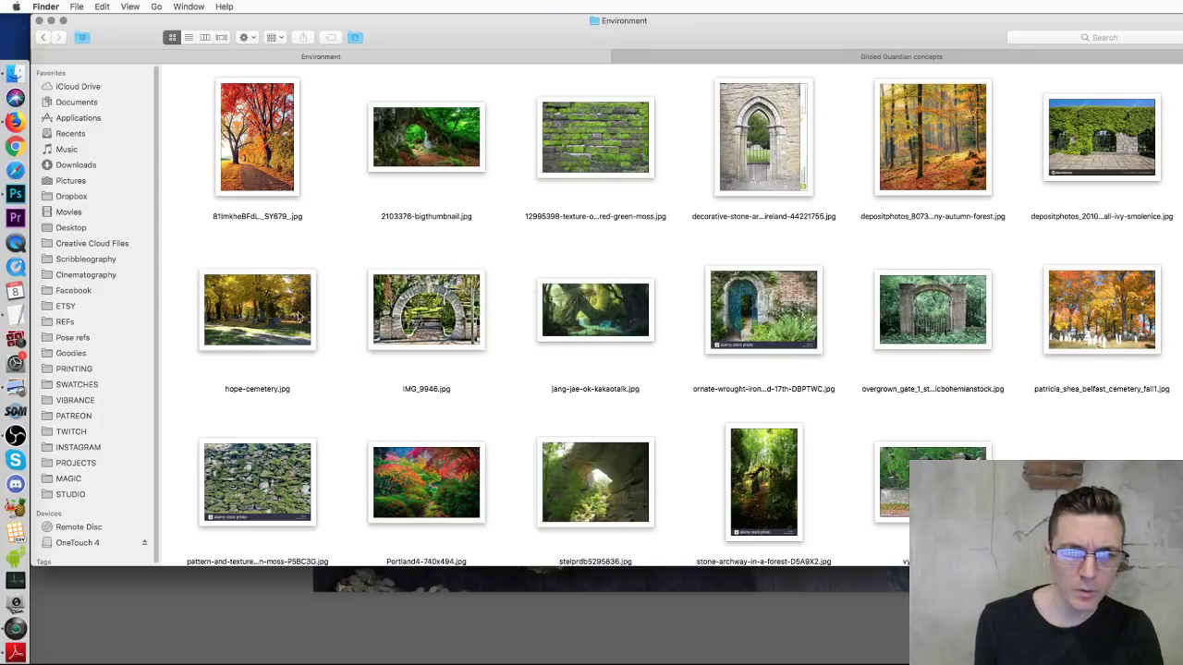
click(242, 157)
key(space)
click(1121, 320)
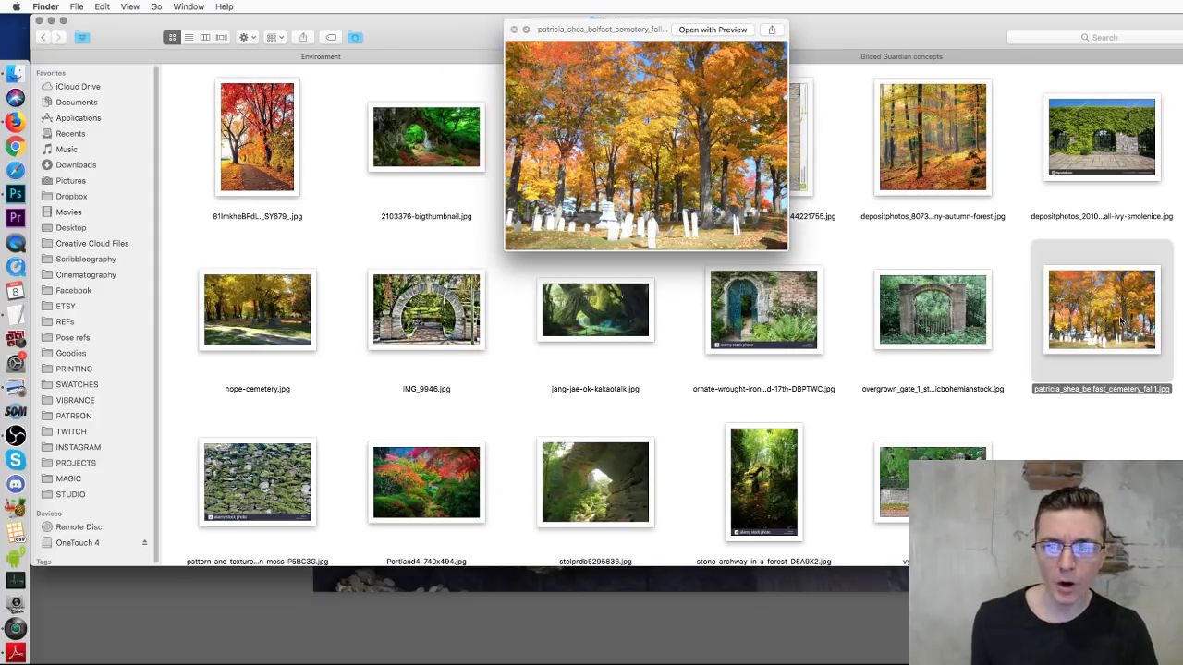
key(space)
key(super+Tab)
mouse_move(816, 259)
mouse_down()
mouse_move(800, 357)
mouse_move(808, 264)
mouse_up()
Step: Sample orange from the treetop, switch to a 15 px hard round brush, and test a stroke
key(ctrl+z)
alt+click(797, 156)
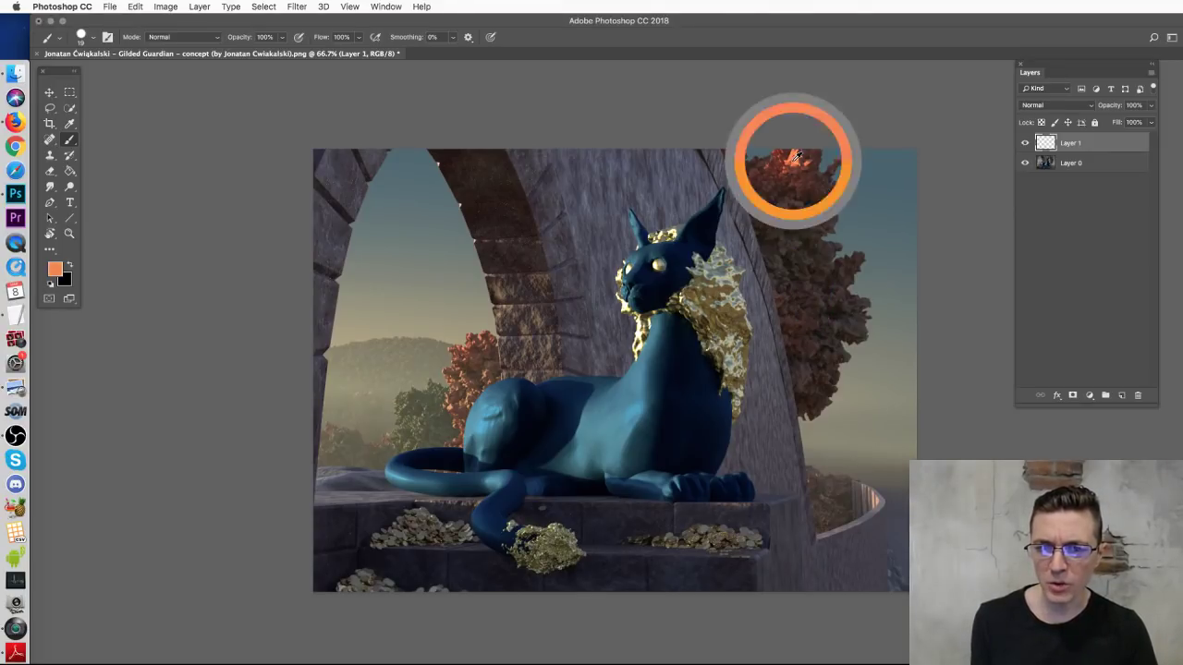
right_click(799, 234)
click(885, 351)
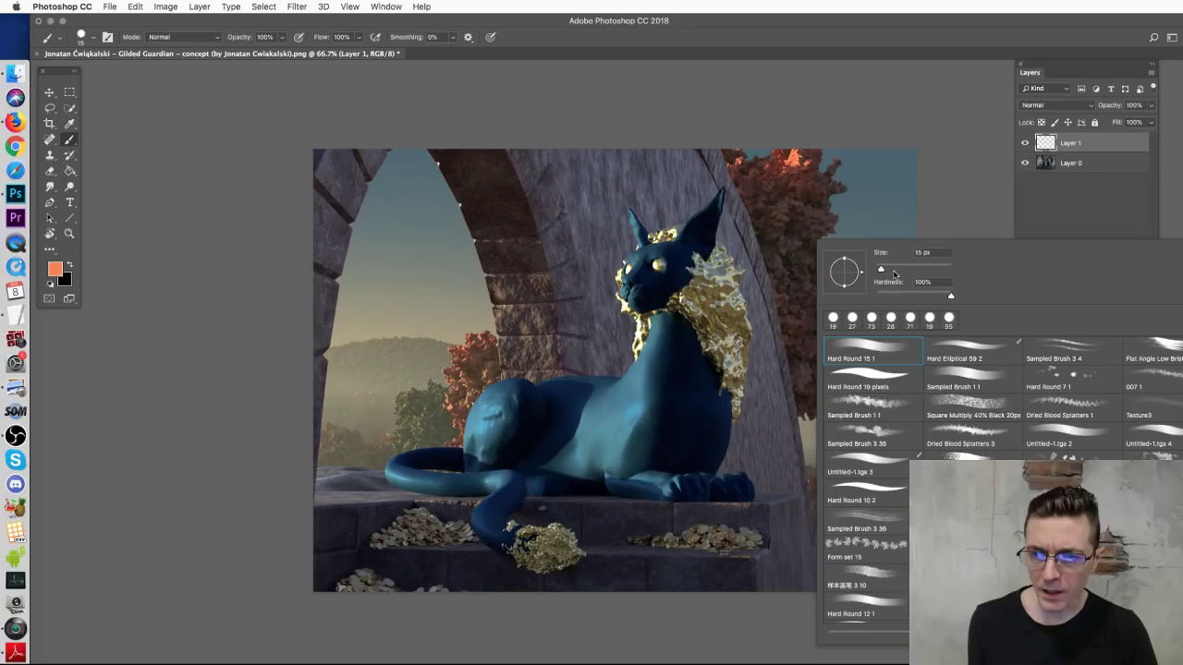
click(767, 224)
mouse_move(772, 222)
mouse_down()
mouse_move(758, 235)
mouse_move(767, 190)
mouse_move(790, 203)
mouse_move(795, 305)
mouse_move(784, 325)
mouse_up()
key(ctrl+z)
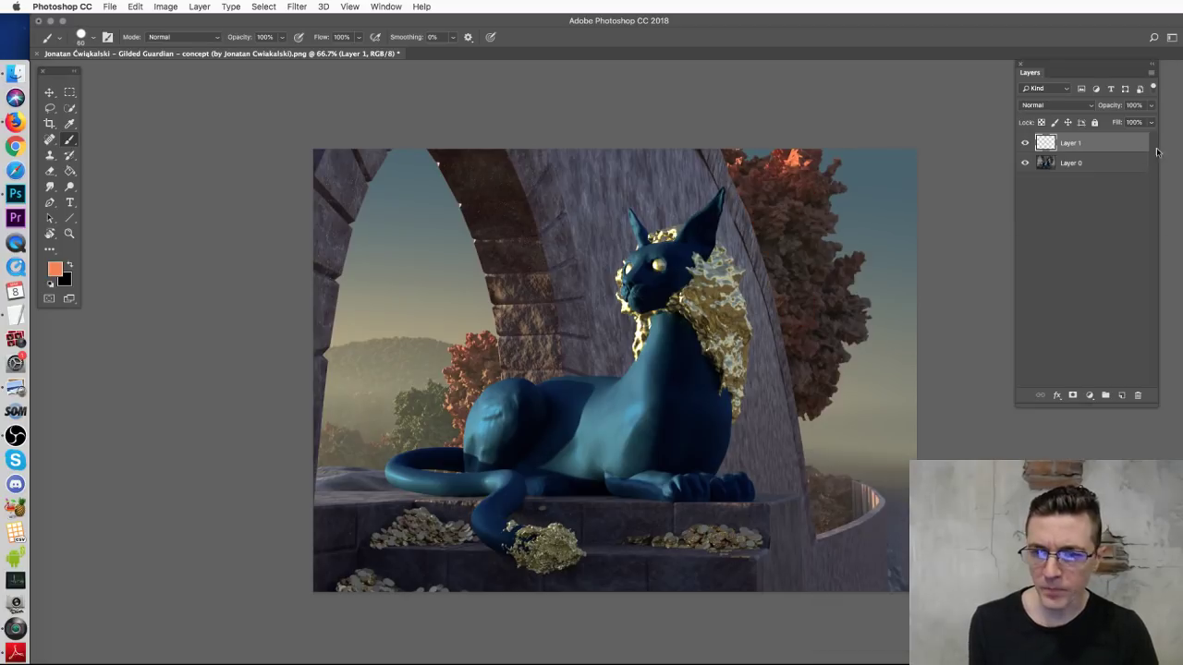
Step: Set Layer 1 to Linear Dodge (Add) and glow the right-hand tree and balcony tree orange
click(1035, 106)
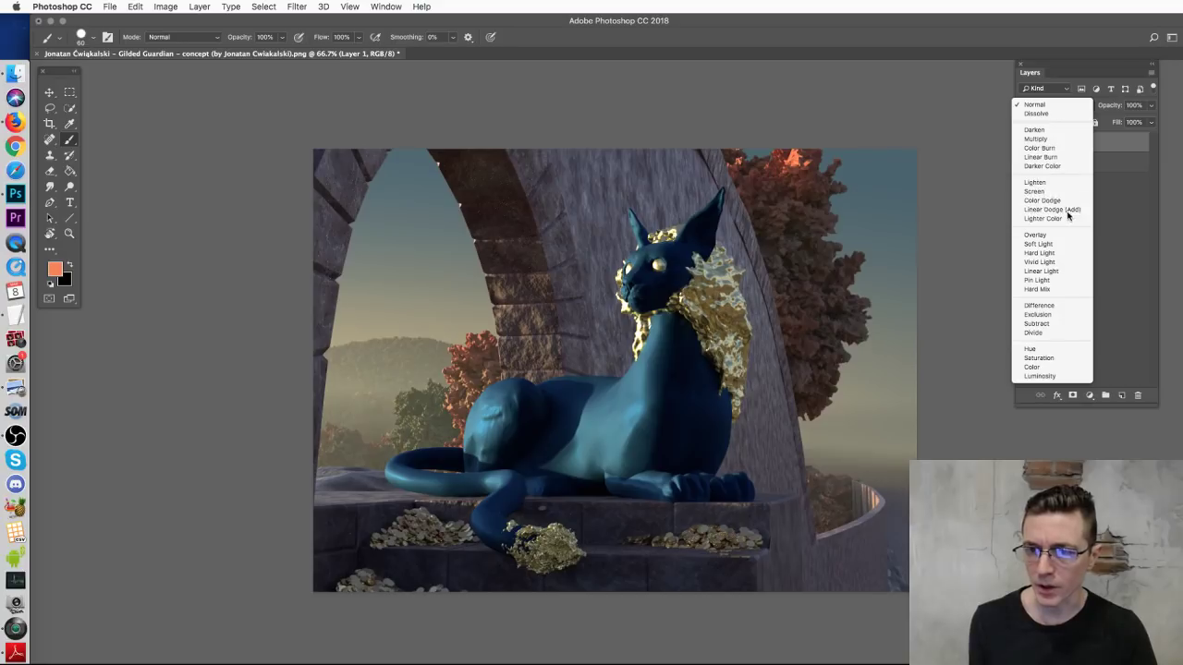
click(1035, 205)
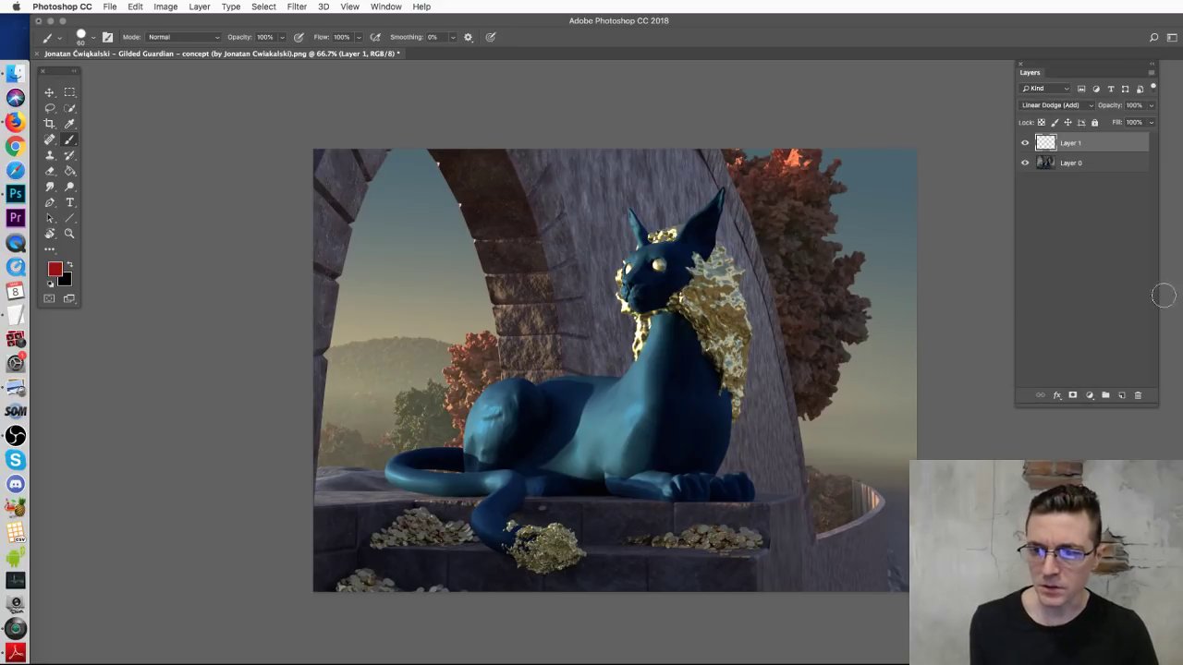
mouse_move(767, 201)
mouse_down()
mouse_move(785, 239)
mouse_move(813, 223)
mouse_move(817, 355)
mouse_move(808, 270)
mouse_move(786, 265)
mouse_move(778, 234)
mouse_move(808, 386)
mouse_move(801, 361)
mouse_move(838, 298)
mouse_move(810, 235)
mouse_move(770, 235)
mouse_move(735, 154)
mouse_move(773, 226)
mouse_move(774, 202)
mouse_move(784, 235)
mouse_move(806, 245)
mouse_move(770, 224)
mouse_move(778, 297)
mouse_move(796, 331)
mouse_move(834, 322)
mouse_move(843, 360)
mouse_up()
mouse_move(817, 483)
mouse_down()
mouse_move(813, 504)
mouse_move(850, 522)
mouse_up()
mouse_move(410, 387)
mouse_down()
mouse_move(464, 365)
mouse_move(461, 386)
mouse_move(490, 368)
mouse_move(462, 440)
mouse_up()
key(ctrl+z)
Step: Sample red and orange-brown to paint warm glow onto the trees left of the arch
alt+click(471, 377)
mouse_move(484, 352)
mouse_down()
mouse_move(458, 414)
mouse_move(493, 371)
mouse_move(488, 320)
mouse_up()
alt+click(462, 370)
mouse_move(462, 371)
mouse_down()
mouse_move(491, 356)
mouse_move(496, 368)
mouse_move(445, 411)
mouse_move(414, 405)
mouse_move(402, 425)
mouse_move(417, 440)
mouse_move(434, 392)
mouse_move(438, 438)
mouse_move(323, 447)
mouse_move(325, 429)
mouse_move(380, 449)
mouse_move(401, 440)
mouse_move(397, 456)
mouse_move(443, 396)
mouse_move(449, 444)
mouse_up()
alt+click(441, 411)
alt+click(453, 402)
Step: Brighten the hazy hills and the ledge left of the tail, discarding the arch-underside glow
mouse_move(363, 412)
mouse_down()
mouse_move(324, 414)
mouse_move(395, 403)
mouse_move(340, 399)
mouse_move(392, 378)
mouse_up()
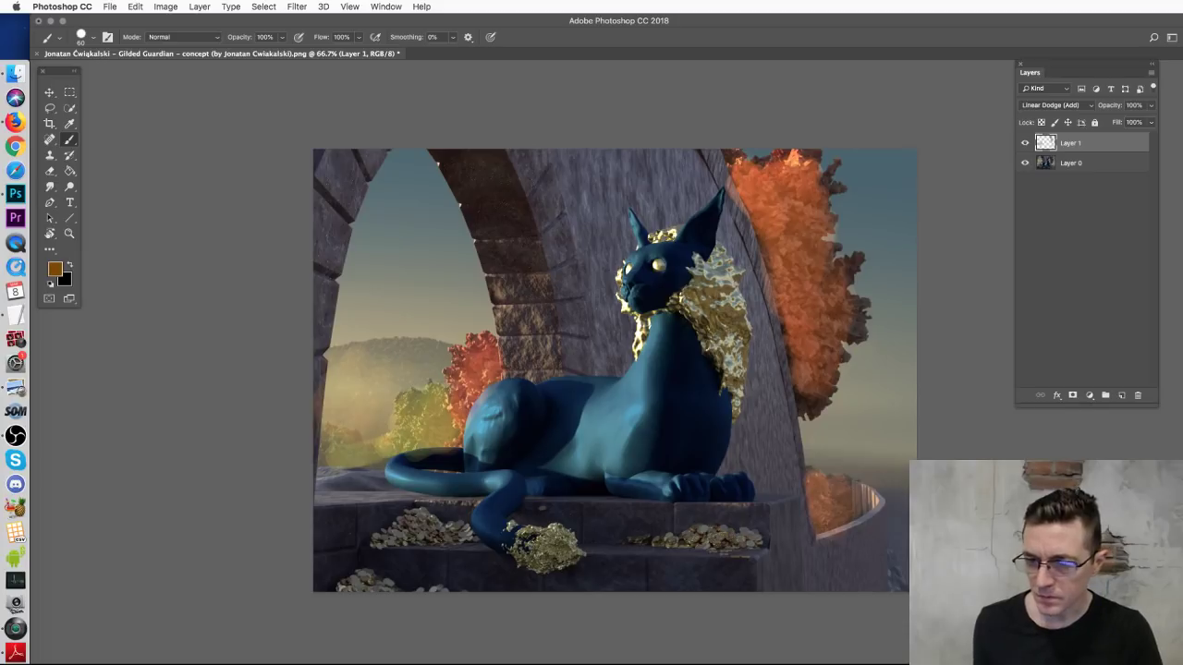
mouse_move(373, 451)
mouse_down()
mouse_move(324, 451)
mouse_move(445, 459)
mouse_move(347, 478)
mouse_move(388, 490)
mouse_move(419, 477)
mouse_up()
mouse_move(523, 320)
mouse_down()
mouse_move(496, 249)
mouse_move(512, 272)
mouse_move(522, 363)
mouse_move(548, 322)
mouse_move(511, 293)
mouse_up()
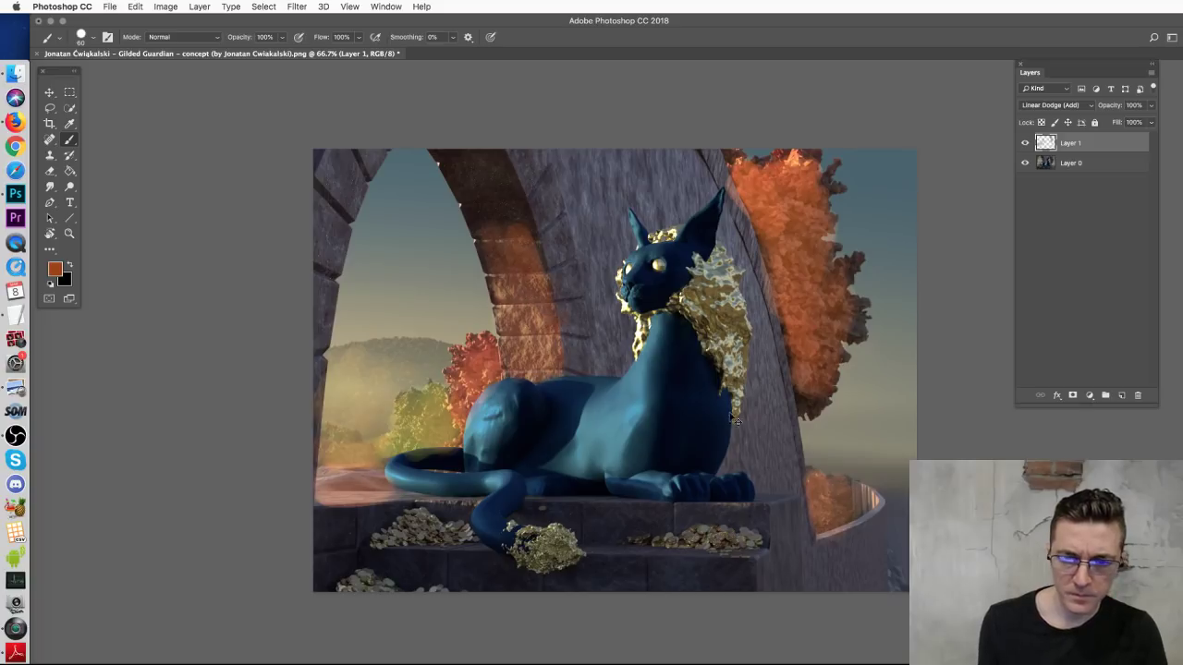
key(super+z)
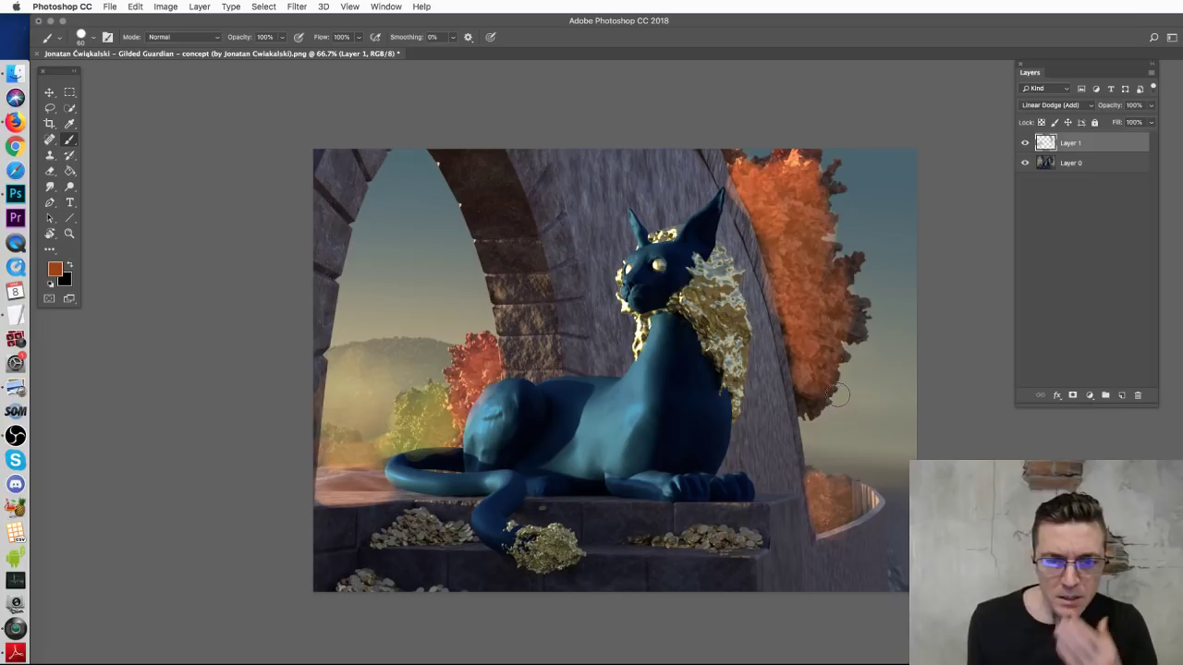
right_click(776, 358)
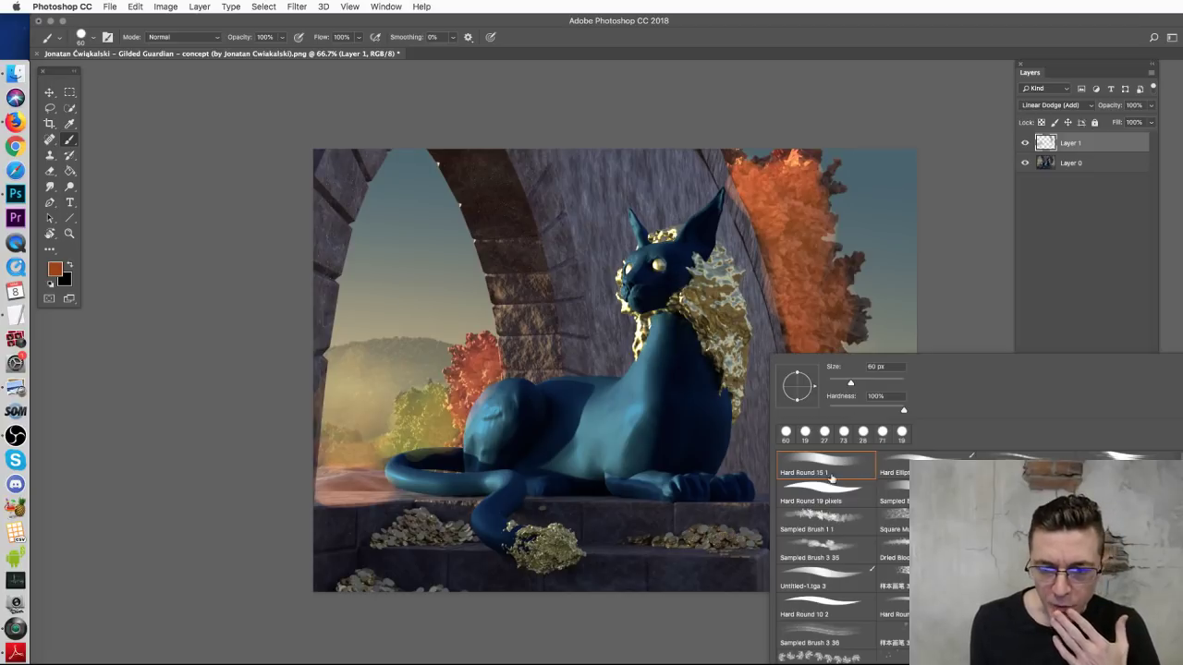
Step: Zoom in on the cat's head, resize the hard round brush to 11 px, and test a forehead mark
click(823, 494)
click(938, 219)
key(super+plus)
key(super+plus)
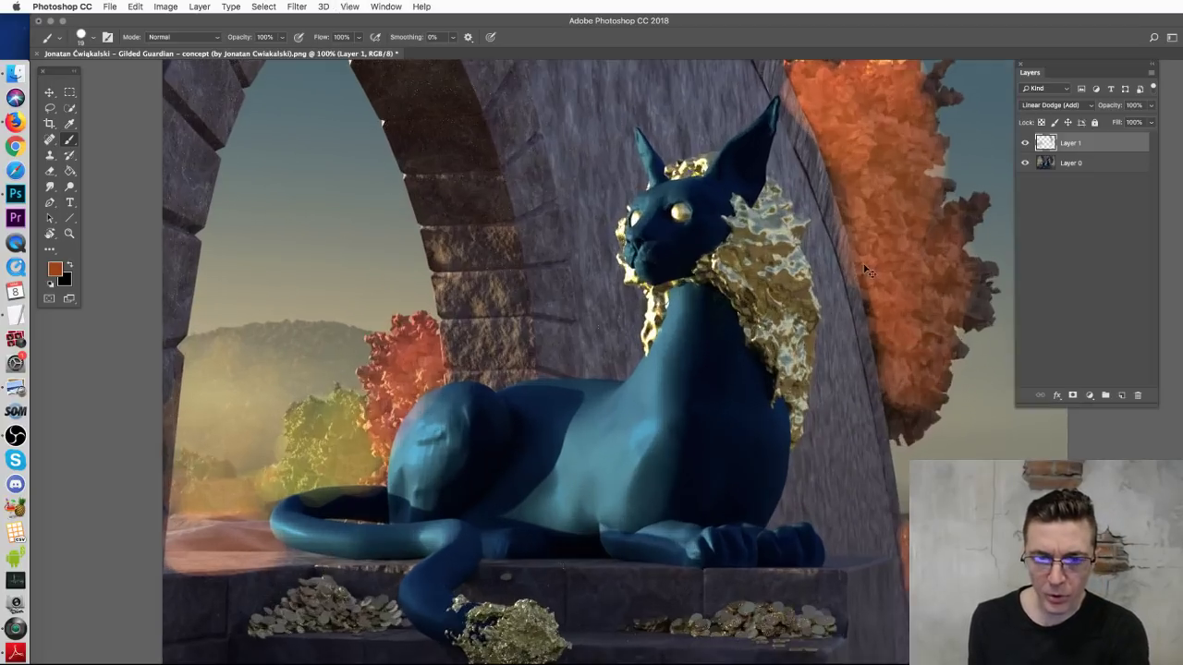
scroll(727, 207, up, 5)
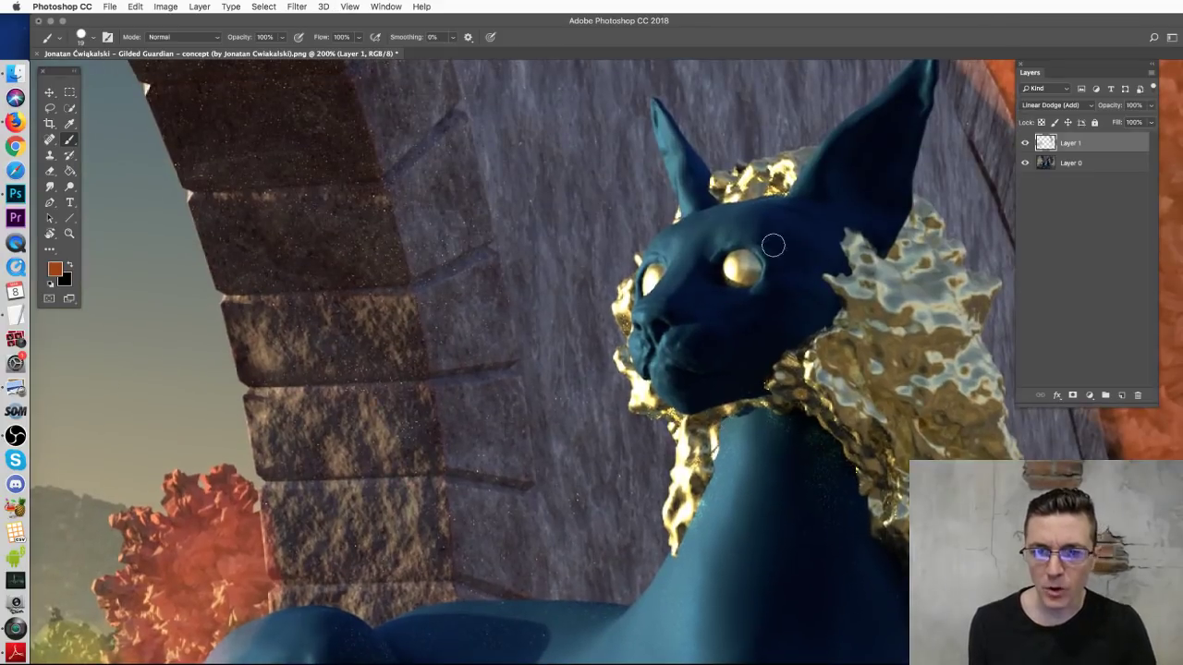
alt+click(745, 258)
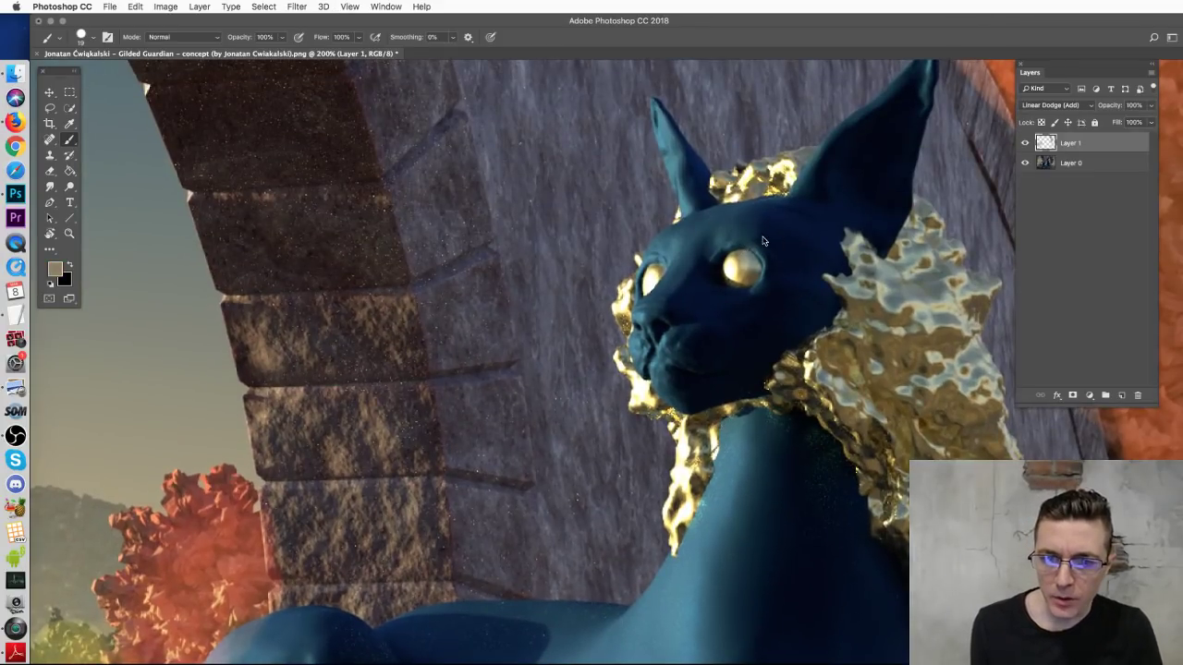
right_click(770, 238)
drag(834, 267, 832, 267)
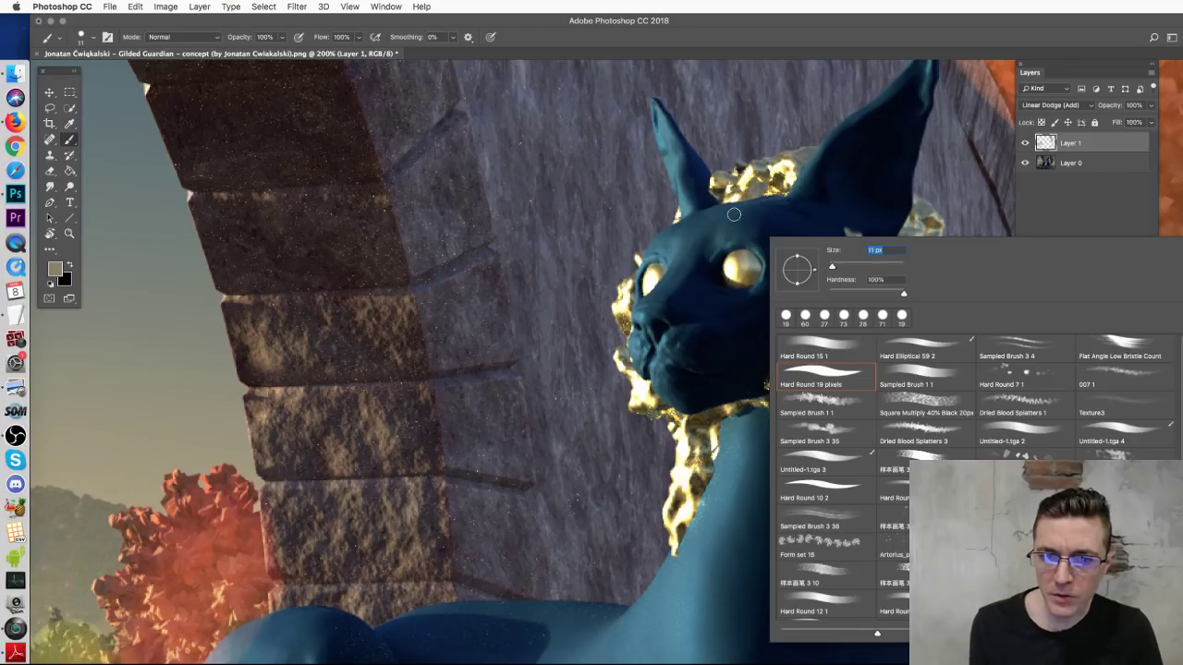
key(Return)
mouse_move(732, 214)
mouse_down()
mouse_move(719, 231)
mouse_move(730, 247)
mouse_up()
key(super+z)
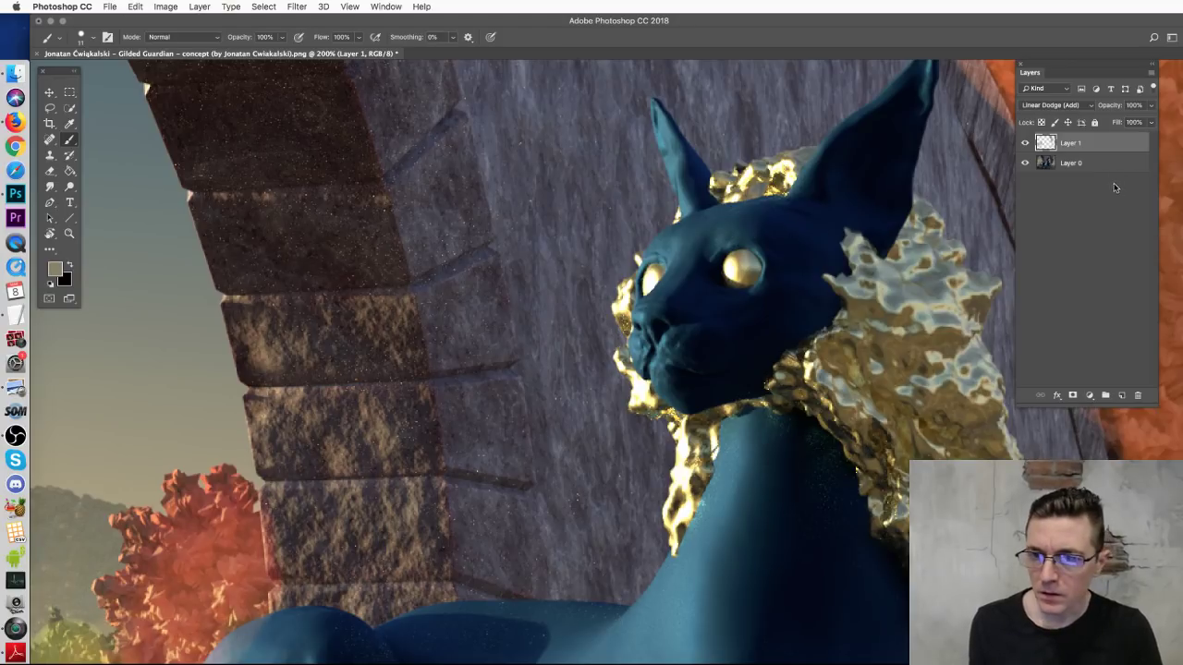
Step: On a new layer, paint gold strokes from both eyes to the halo and under the left eye
click(1122, 394)
alt+click(733, 250)
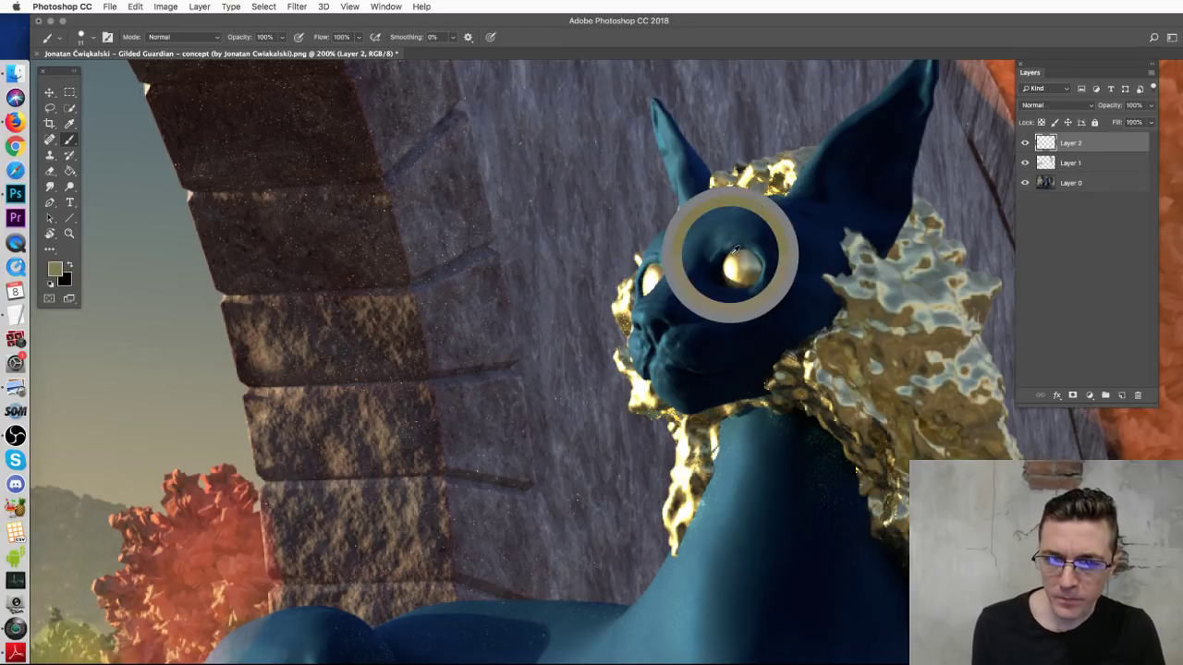
mouse_move(719, 210)
mouse_down()
mouse_move(704, 228)
mouse_move(744, 205)
mouse_move(732, 236)
mouse_move(680, 228)
mouse_move(745, 211)
mouse_move(736, 228)
mouse_up()
key(super+z)
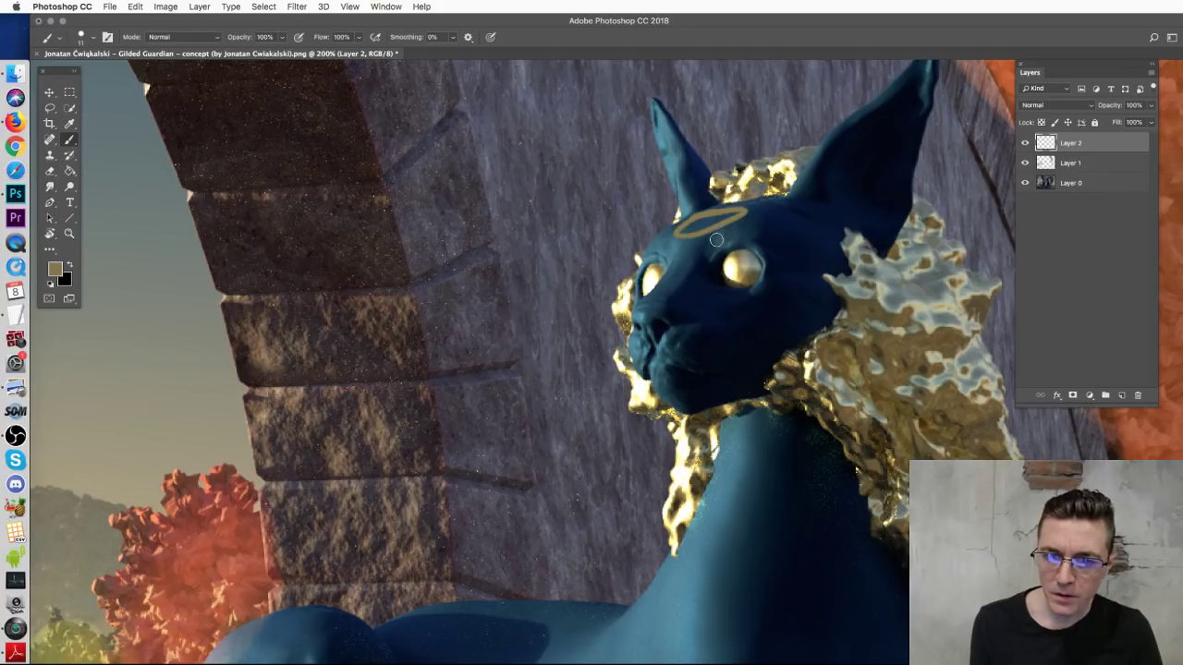
mouse_move(731, 248)
mouse_down()
mouse_move(758, 220)
mouse_move(744, 212)
mouse_up()
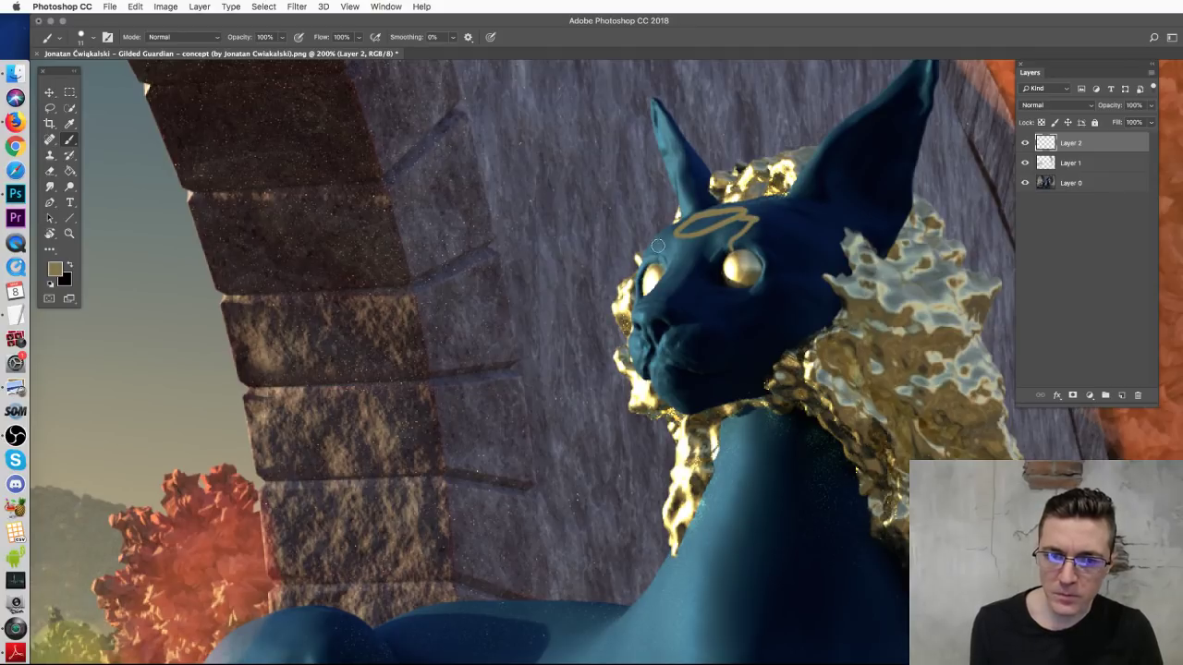
drag(654, 257, 682, 229)
mouse_move(653, 290)
mouse_down()
mouse_move(703, 304)
mouse_move(727, 305)
mouse_move(728, 292)
mouse_move(675, 305)
mouse_move(741, 292)
mouse_up()
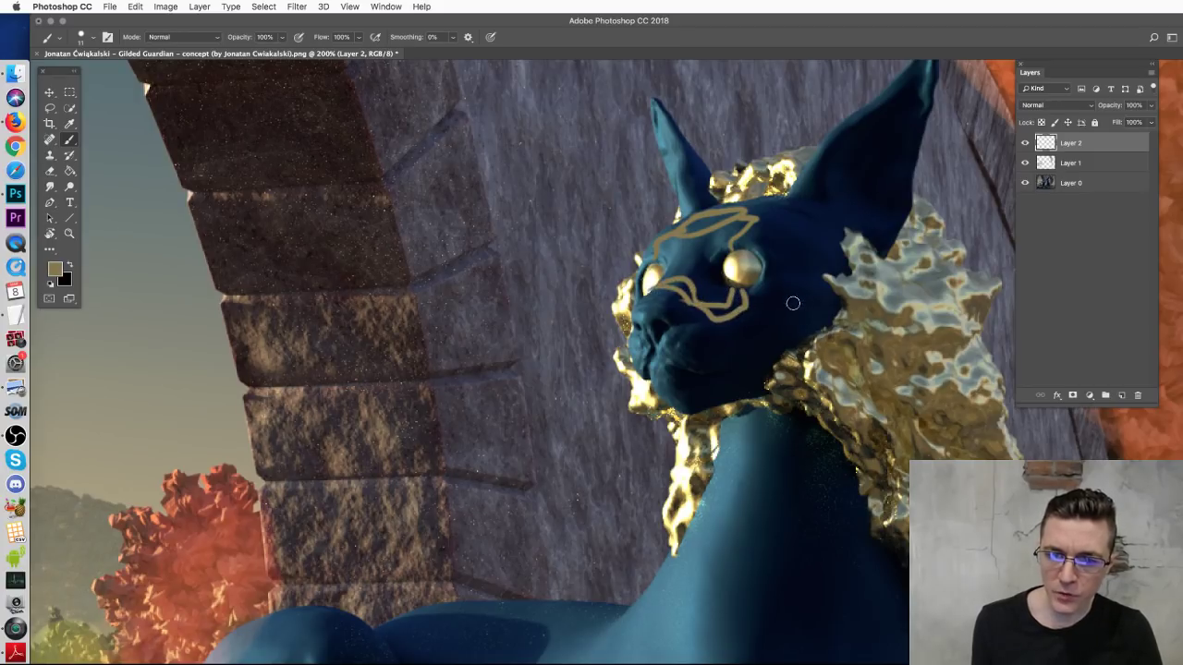
Step: Paint long gold curves down the cheek toward the neck and dab gold dots near the muzzle
drag(810, 275, 802, 305)
mouse_move(787, 314)
mouse_down()
mouse_move(735, 381)
mouse_move(758, 368)
mouse_move(760, 381)
mouse_up()
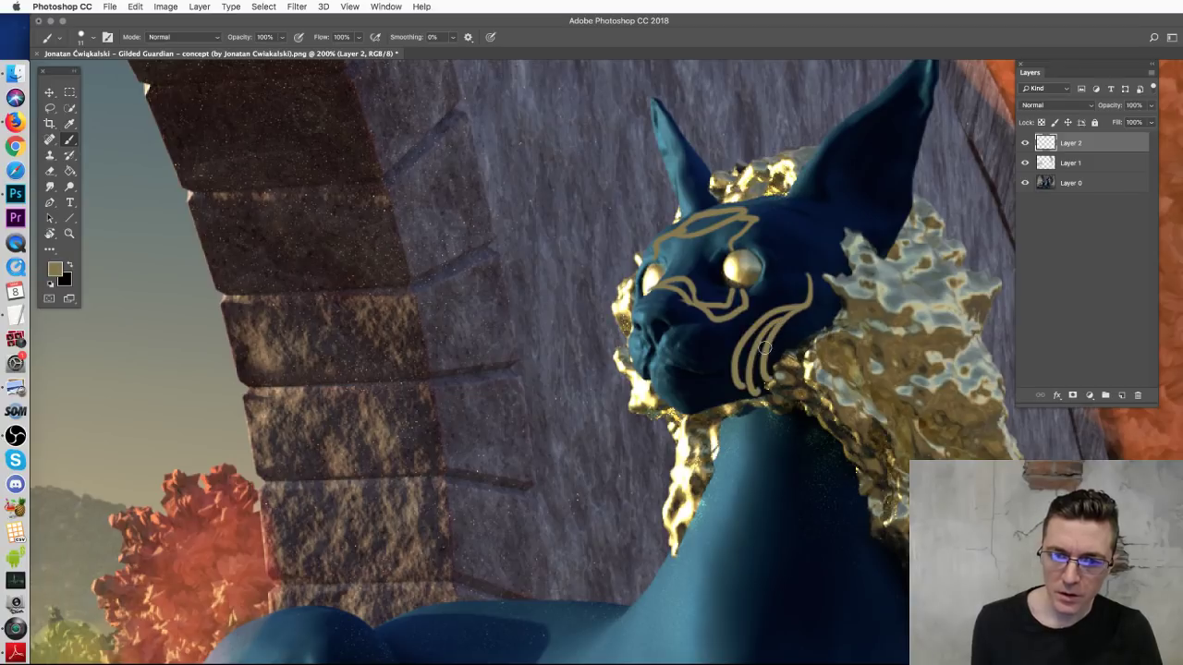
click(721, 353)
click(723, 364)
click(720, 342)
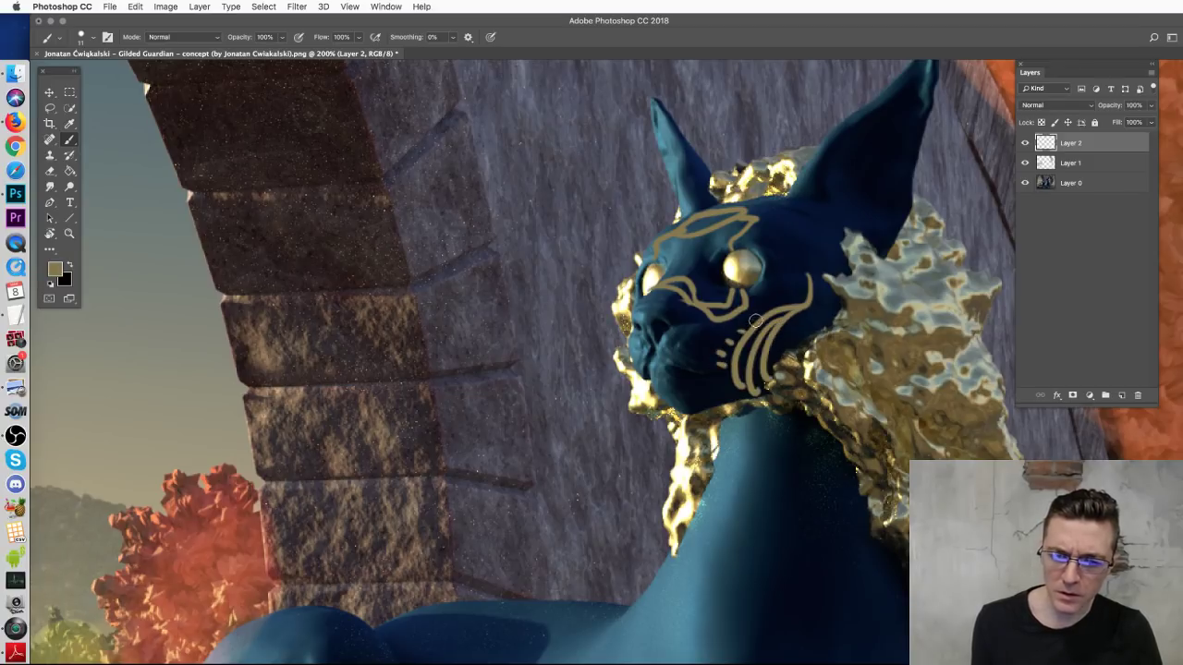
Step: Paint the left brow over in gold after a white highlight, then trace the chin and jaw in gold
alt+click(736, 262)
drag(654, 250, 691, 227)
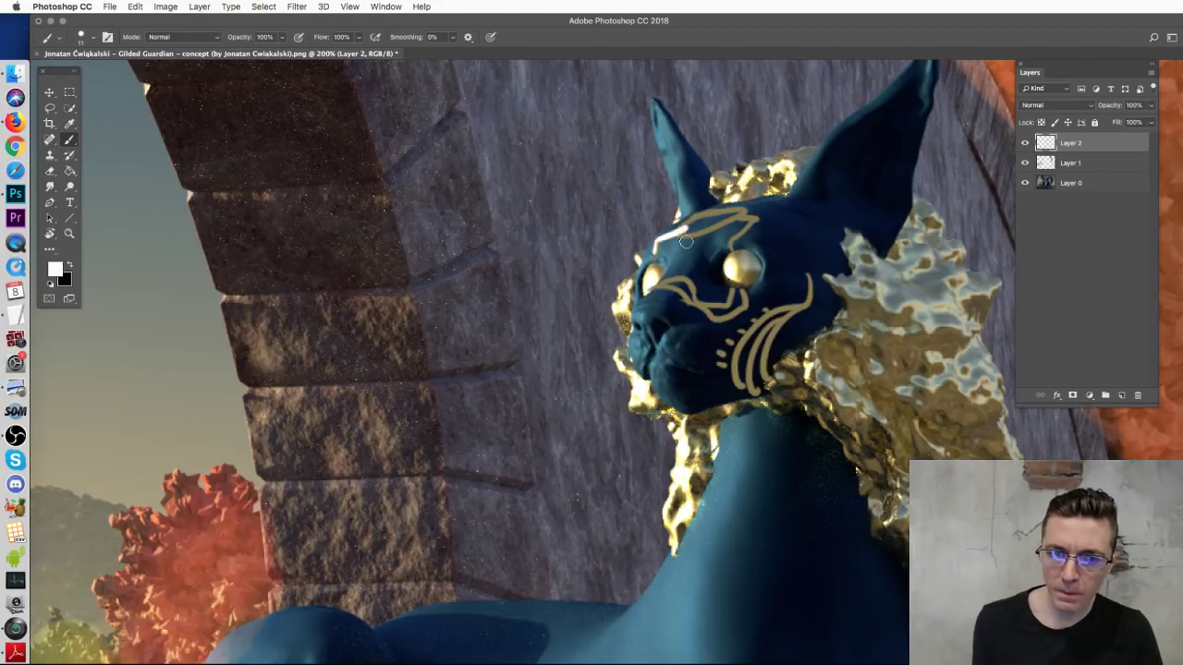
alt+click(740, 264)
mouse_move(680, 231)
mouse_down()
mouse_move(718, 219)
mouse_move(669, 239)
mouse_up()
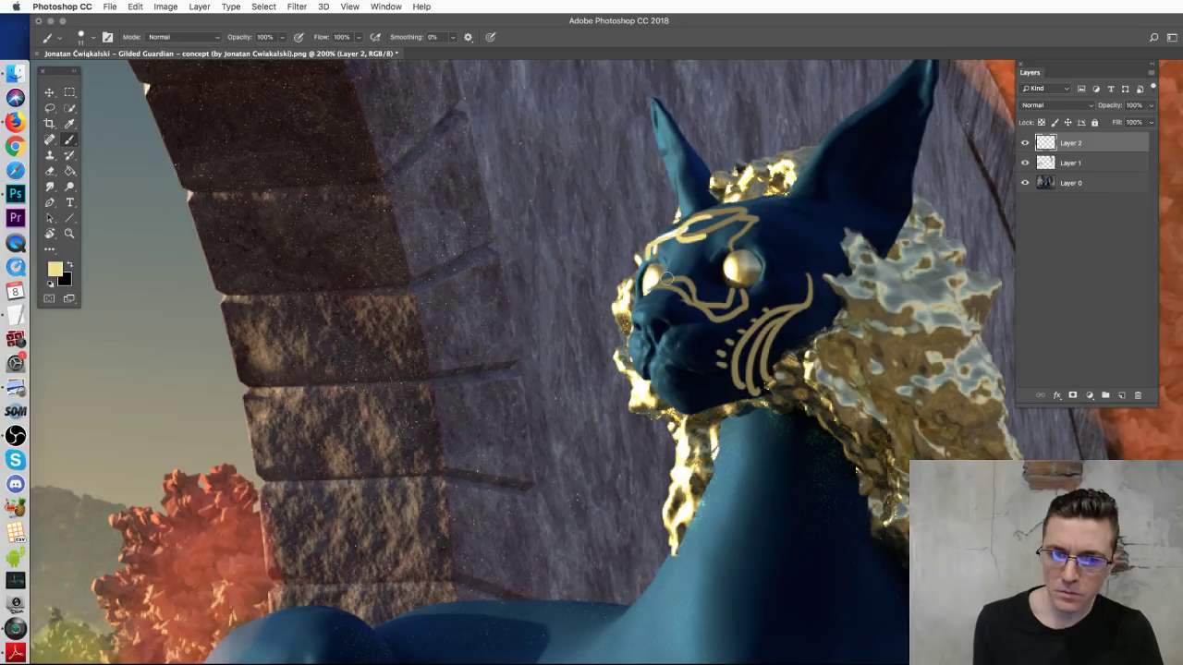
drag(660, 362, 682, 413)
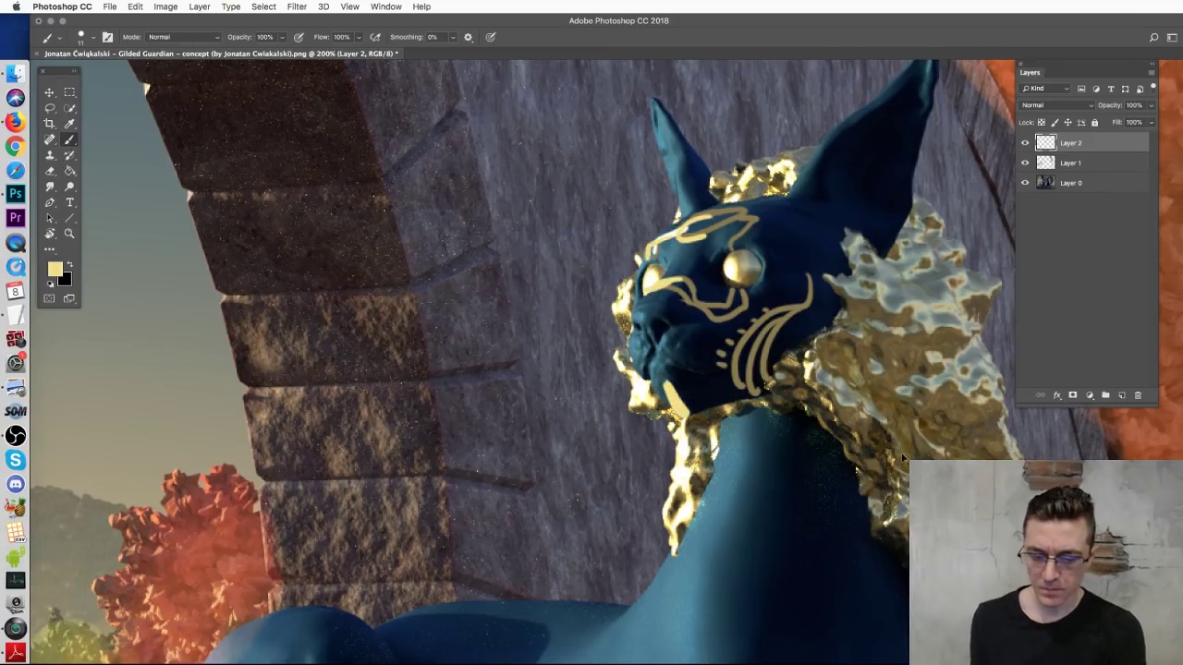
Step: Zoom out to view the whole gold-marked cat painting and switch to the Move tool
key(super+minus)
key(super+minus)
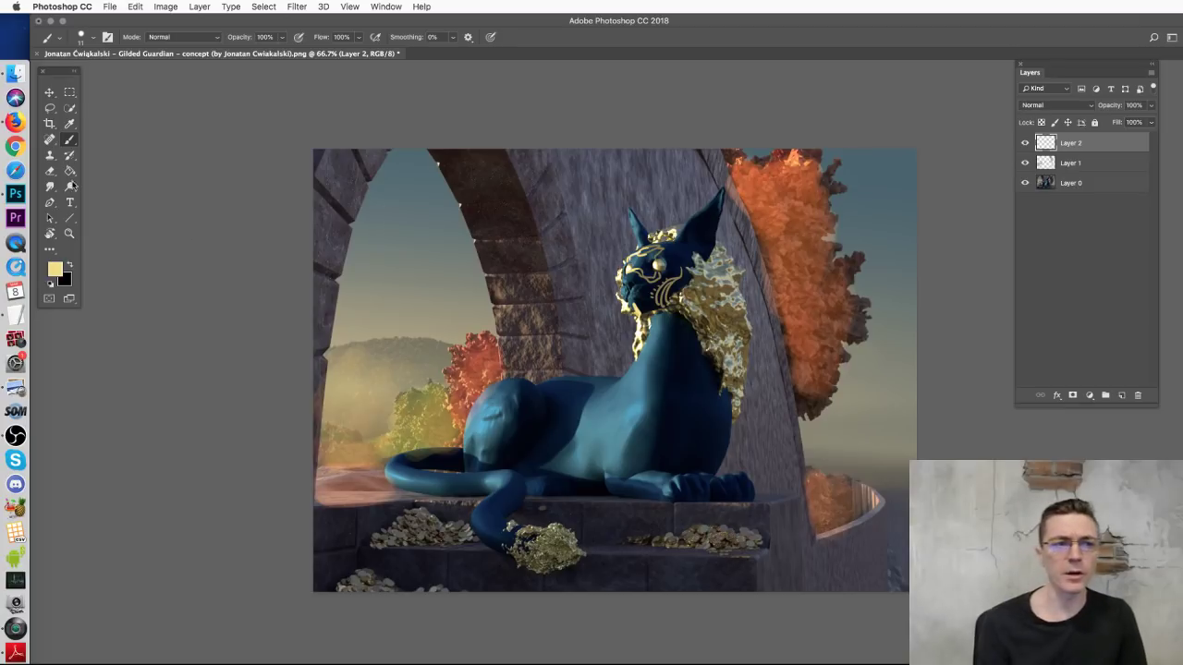
click(49, 93)
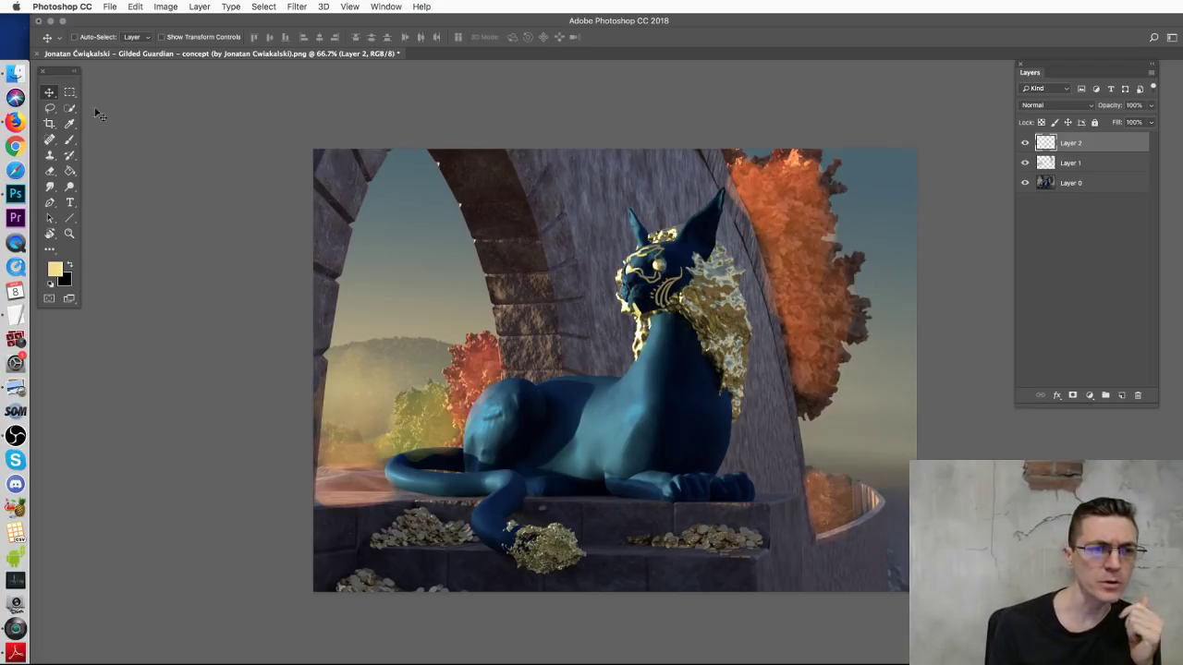
Step: Return to the Guardian Sketches folder in Finder and Quick Look the feline face guide
click(16, 76)
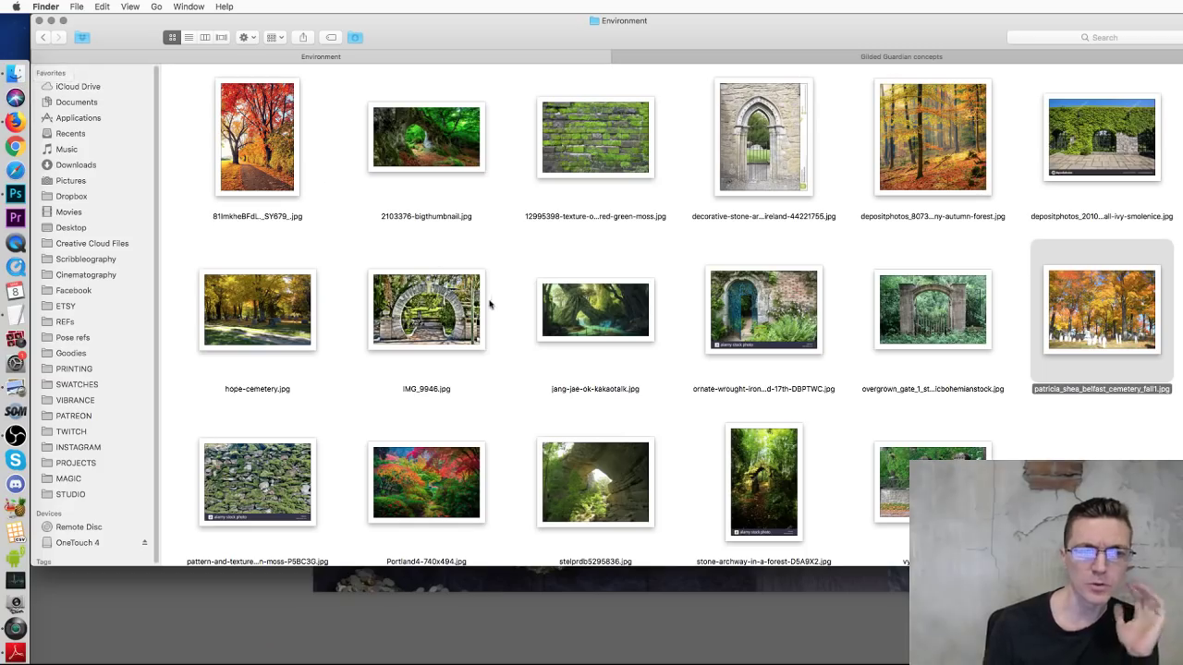
click(42, 38)
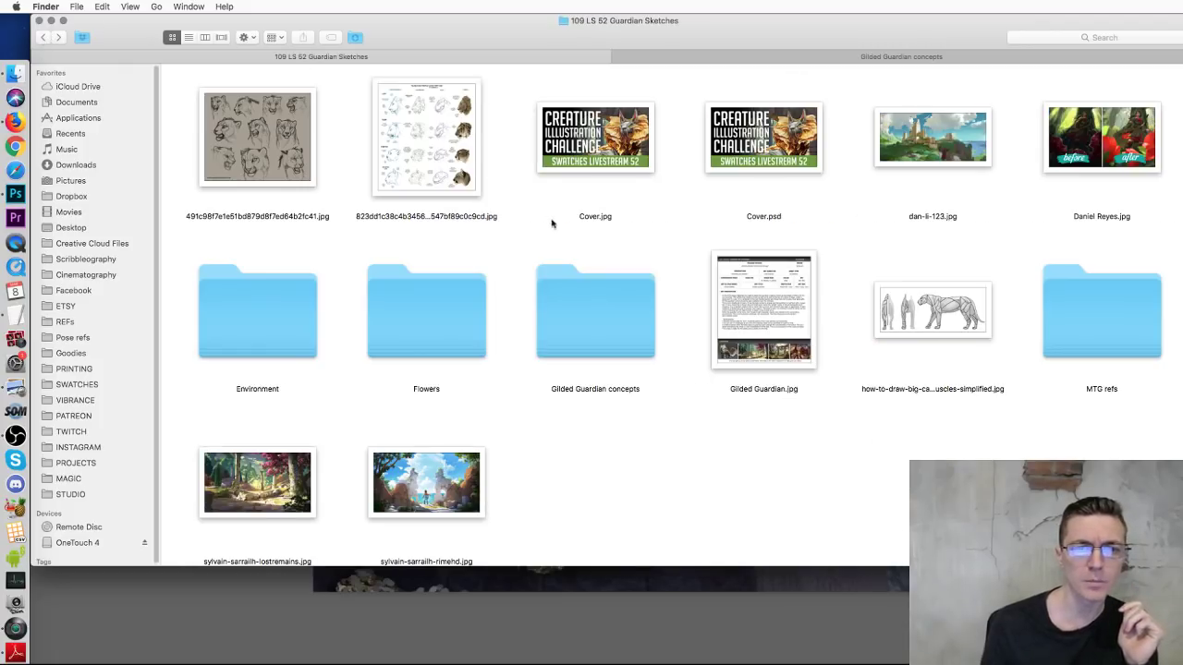
click(417, 140)
key(space)
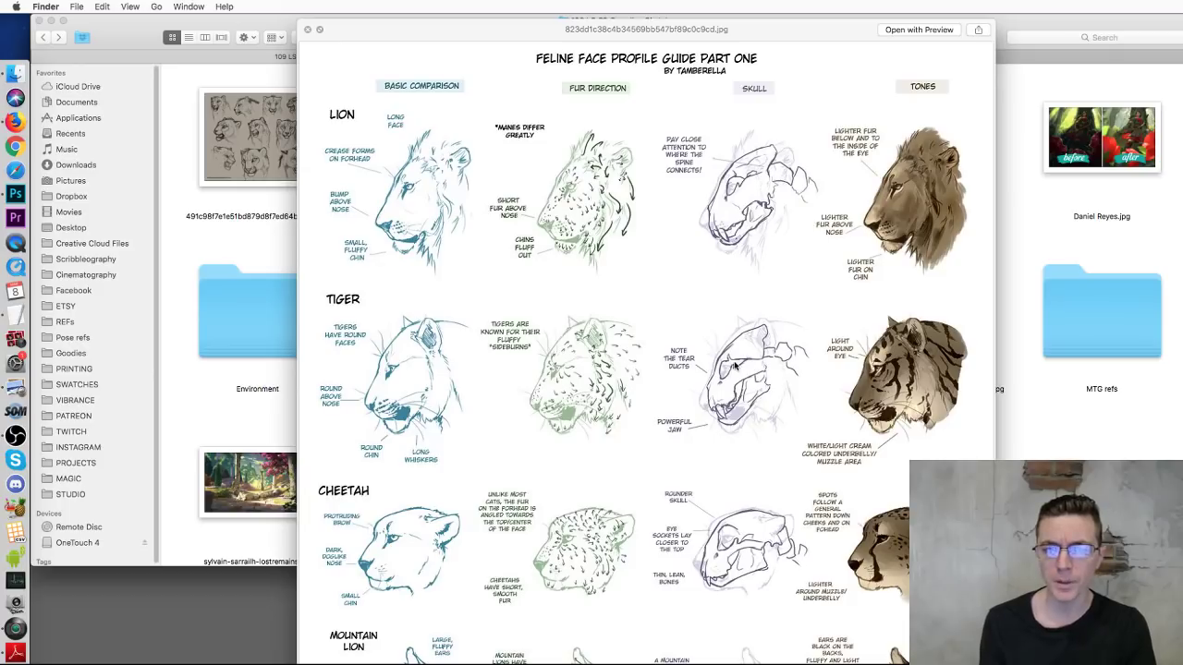
key(space)
Step: Preview the big-cat muscles image in Quick Look
click(666, 458)
click(921, 324)
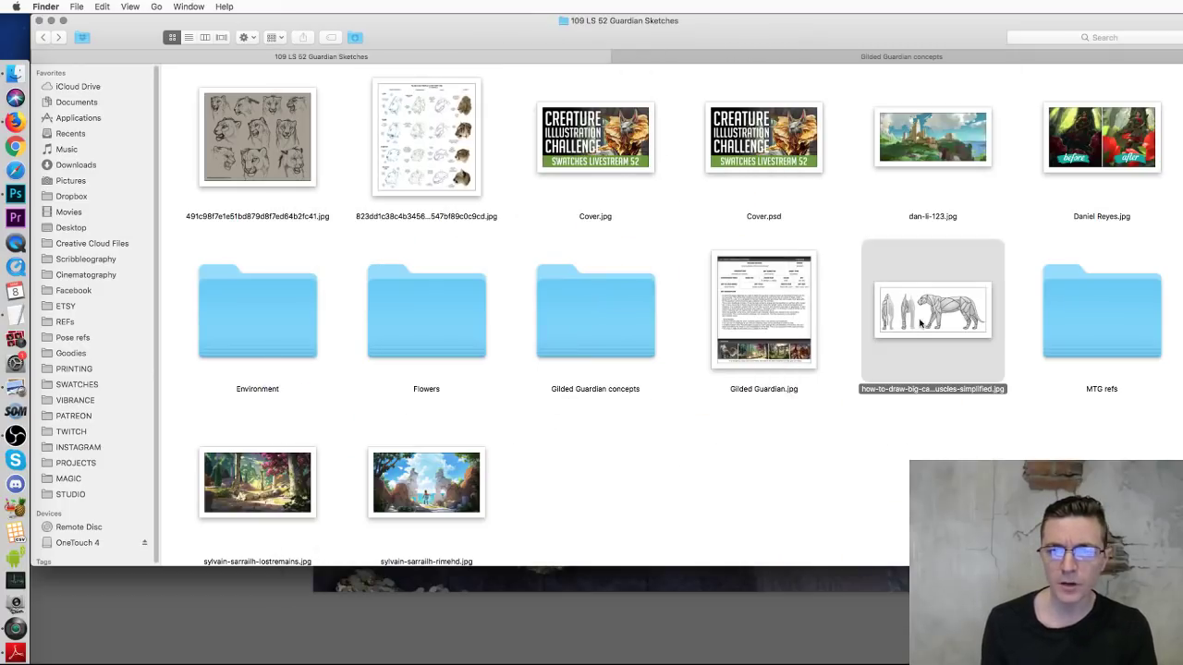
key(space)
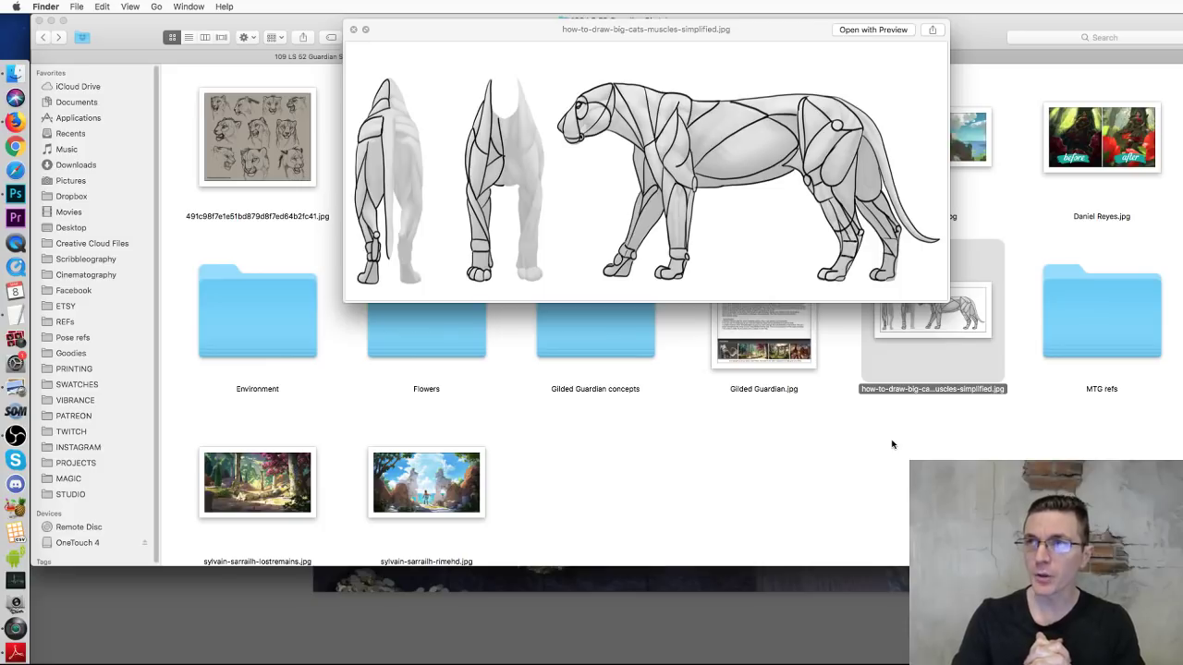
Step: Close the big-cat muscles preview and switch to the Firefox YouTube Live Dashboard
click(353, 30)
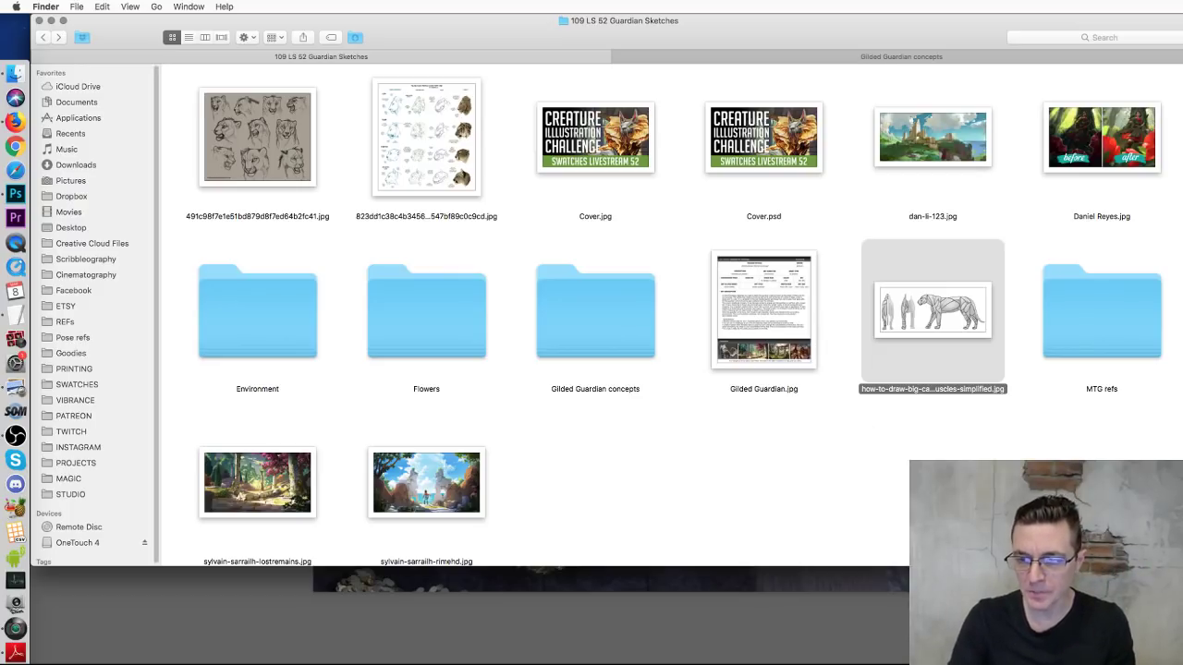
key(super+Tab)
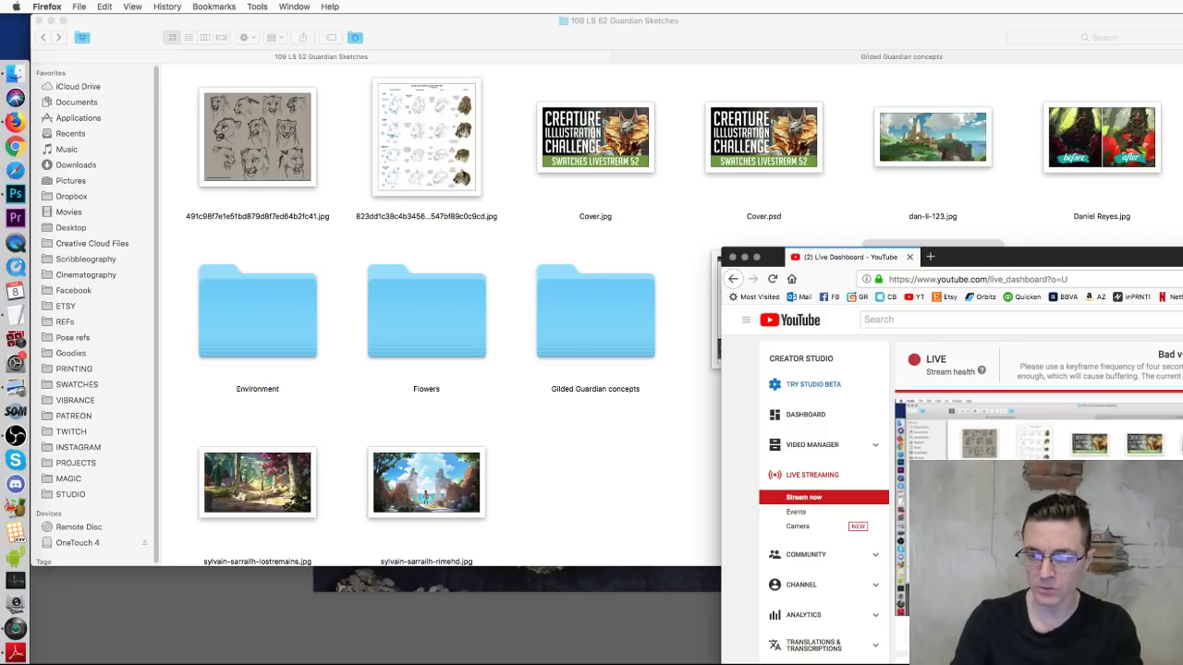
Step: Bring the 109 LS 52 Guardian Sketches Finder window back in front of Firefox
click(613, 473)
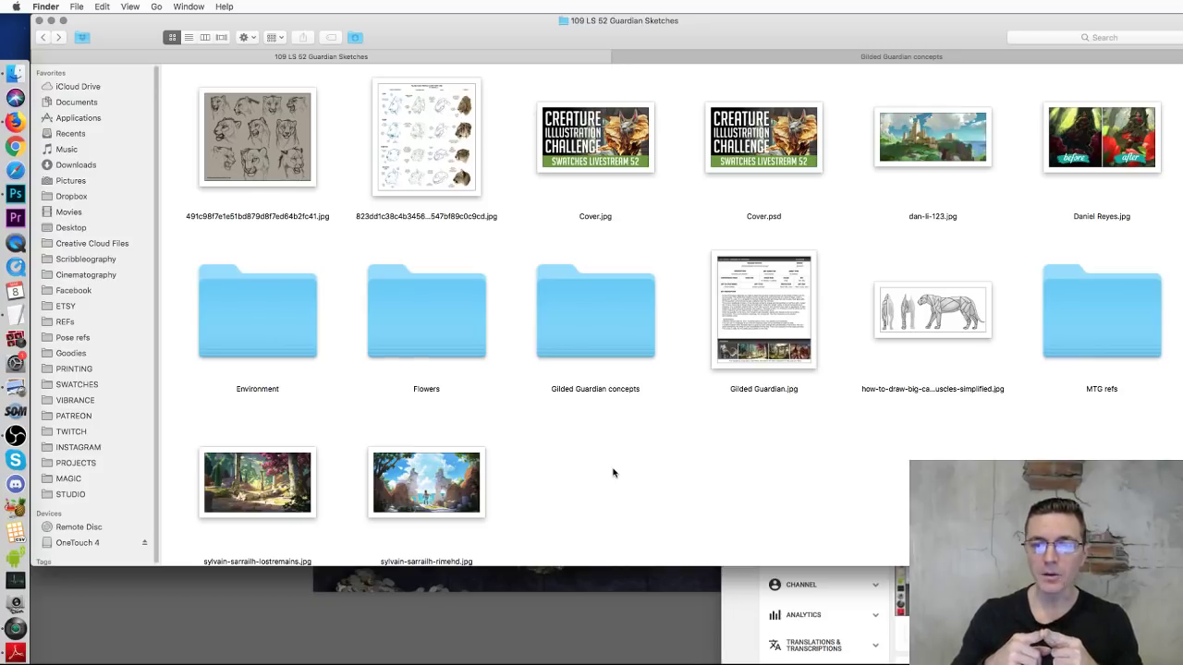
Step: Preview the big-cat muscles image again, close it, and enlarge the Finder window
click(938, 328)
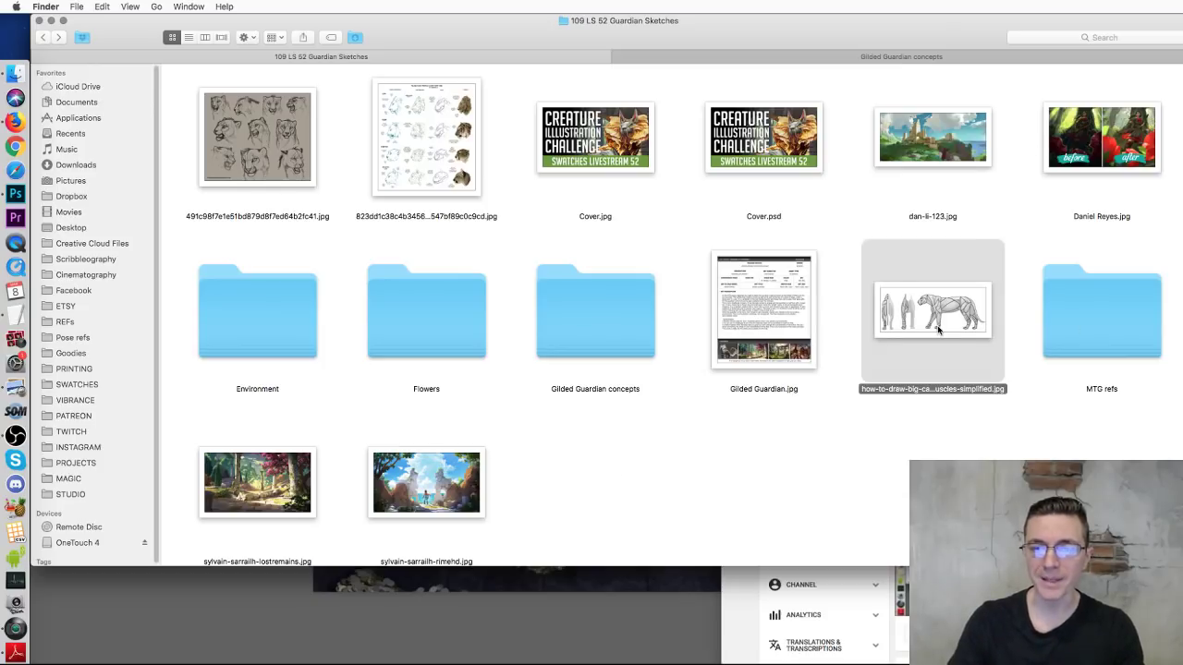
key(space)
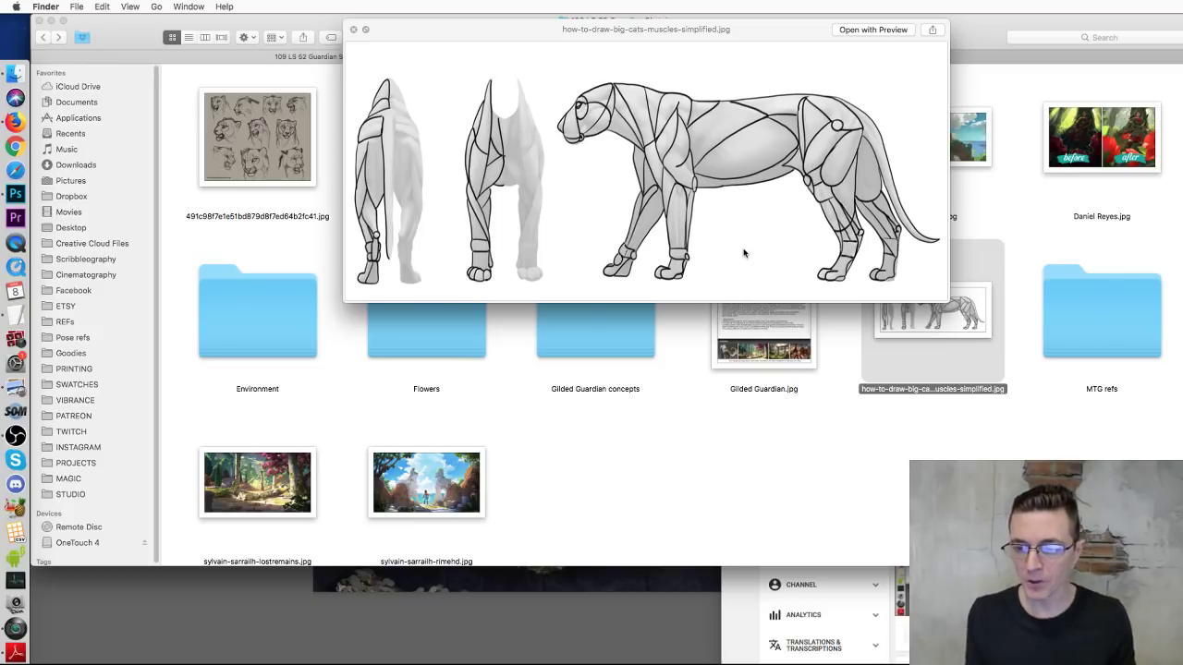
click(354, 30)
click(859, 435)
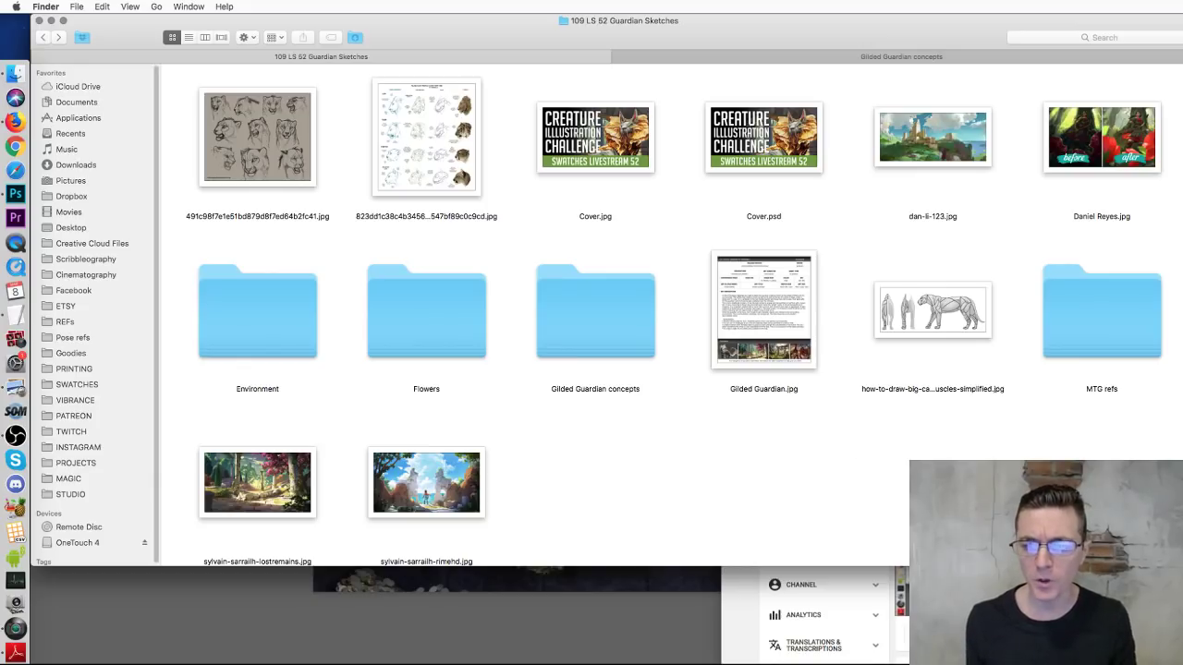
drag(1182, 565, 1182, 643)
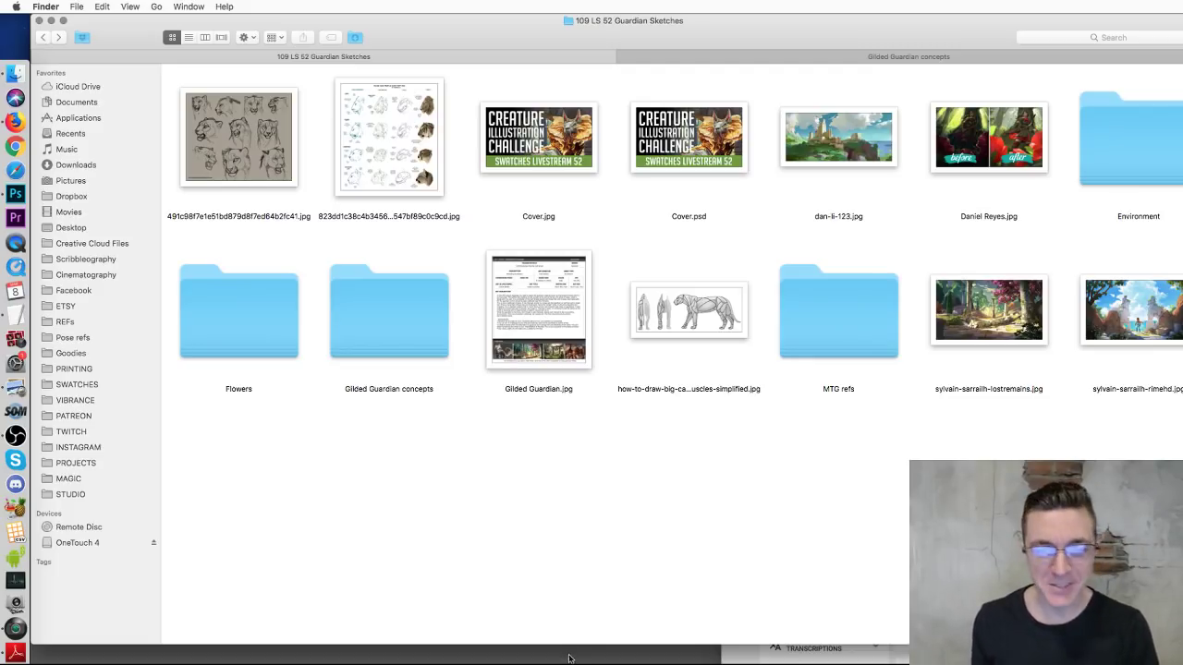
Step: Open the gilded chimera sketch from the Gilded Guardian concepts folder in Adobe Photoshop CC 2018
click(889, 56)
click(1092, 285)
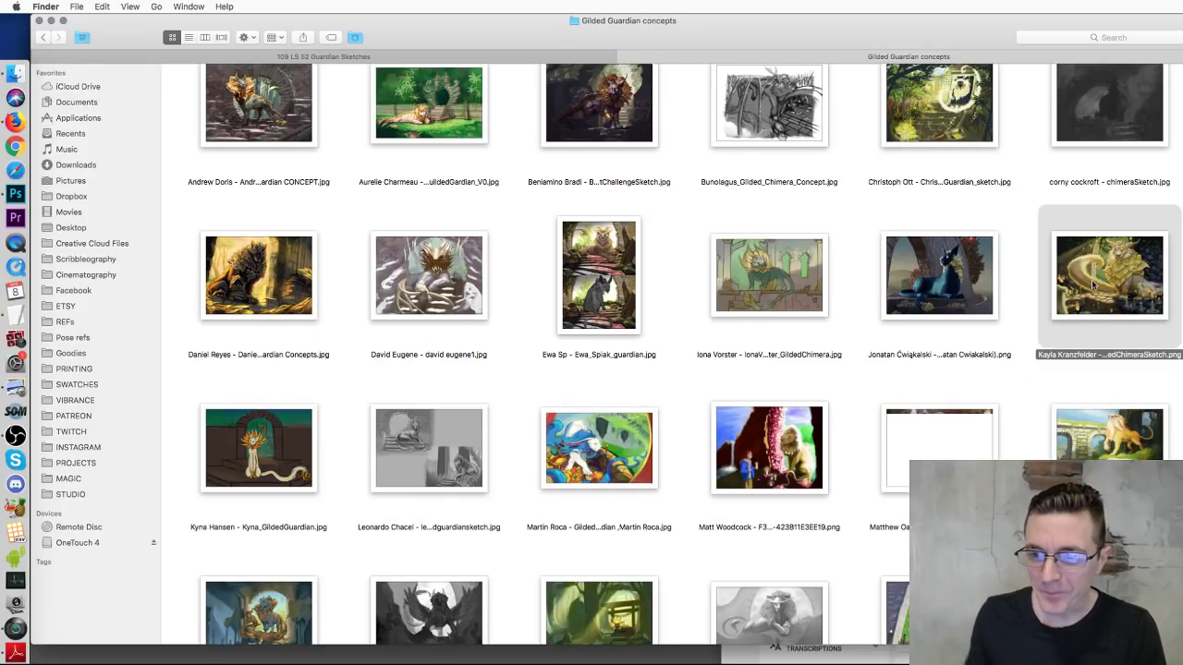
scroll(1099, 277, down, 1)
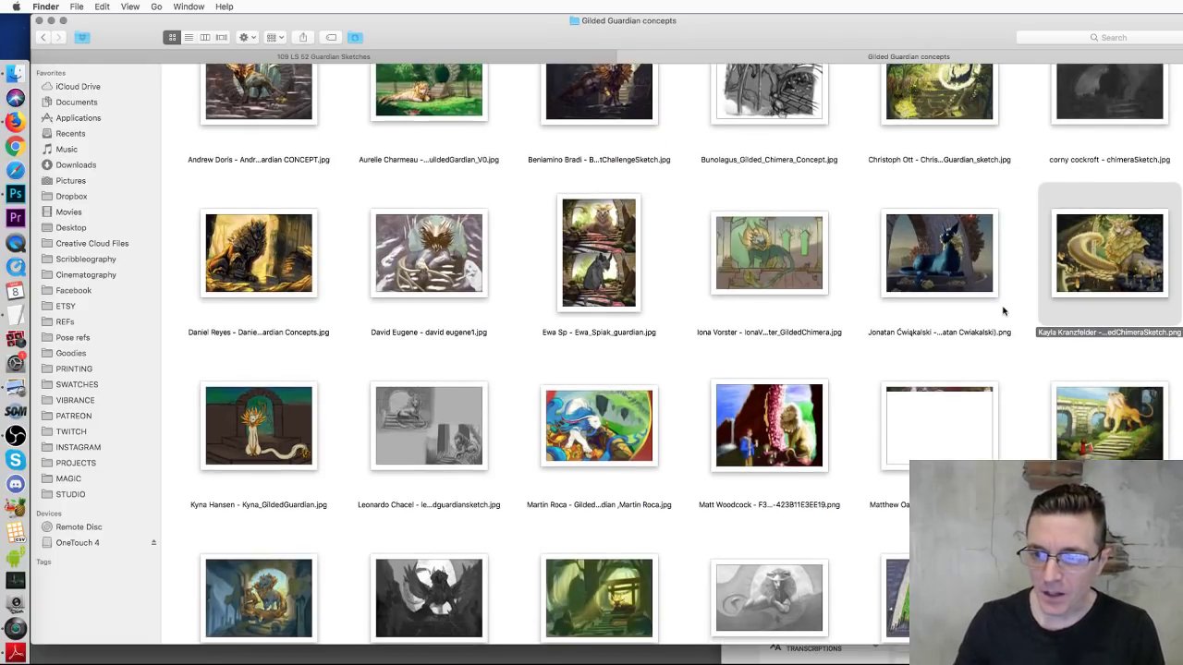
right_click(1107, 243)
mouse_move(1139, 259)
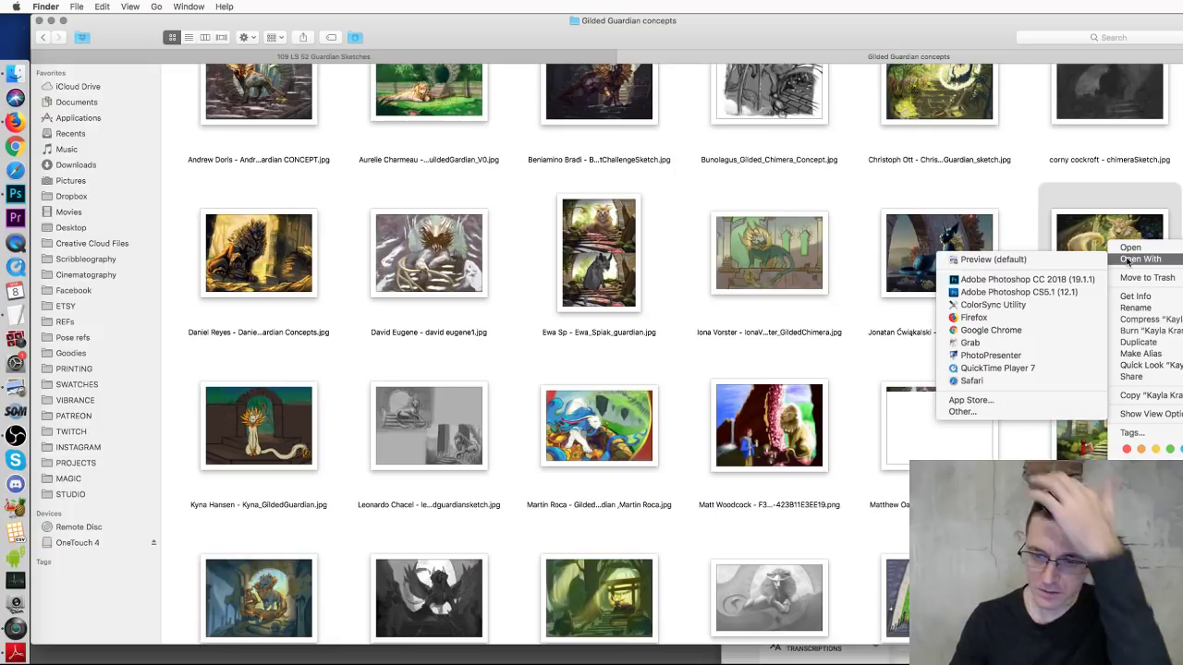
click(1007, 279)
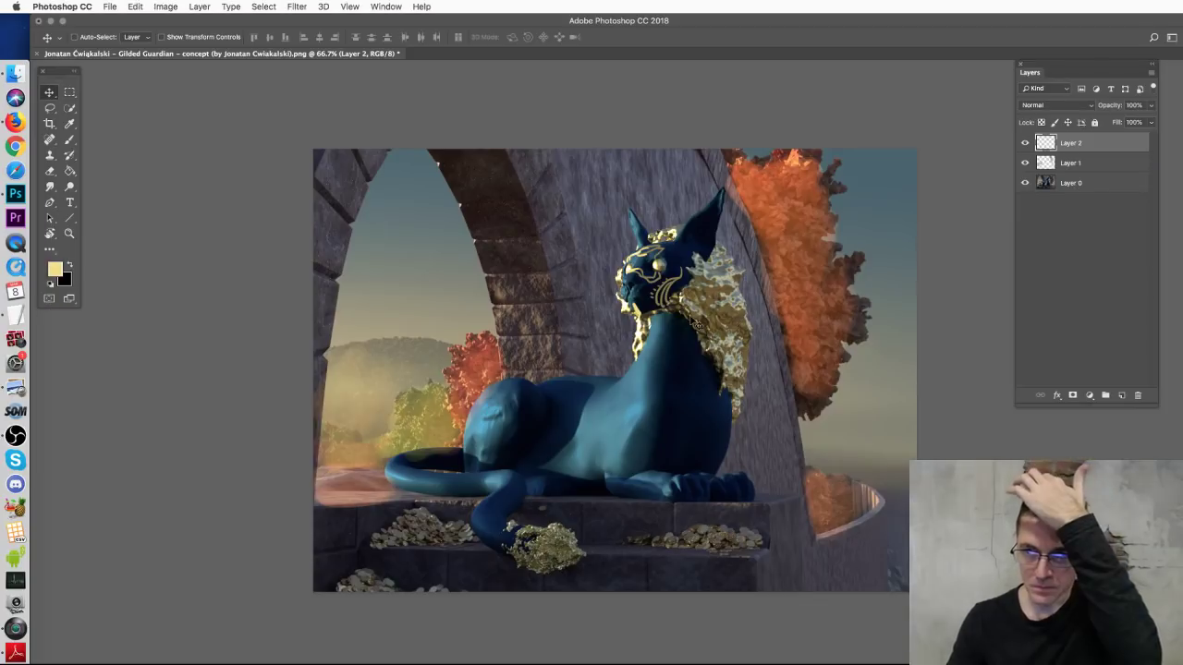
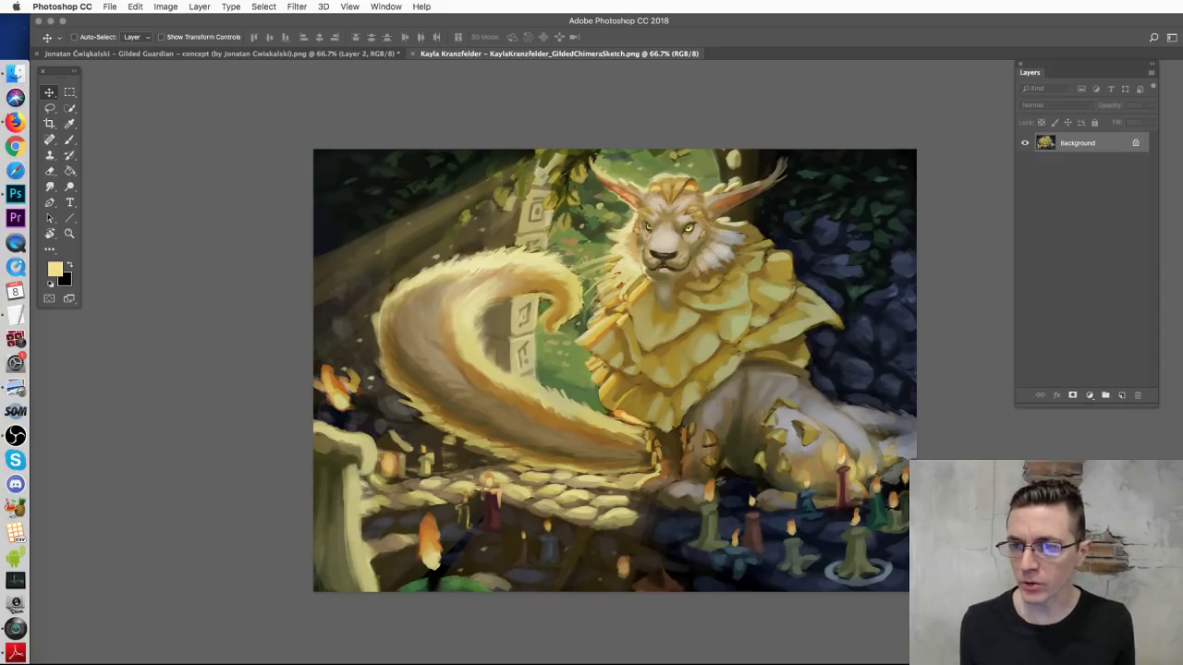
Step: Add an empty layer, then try and undo a yellow halo stroke above the head
click(1122, 396)
click(69, 141)
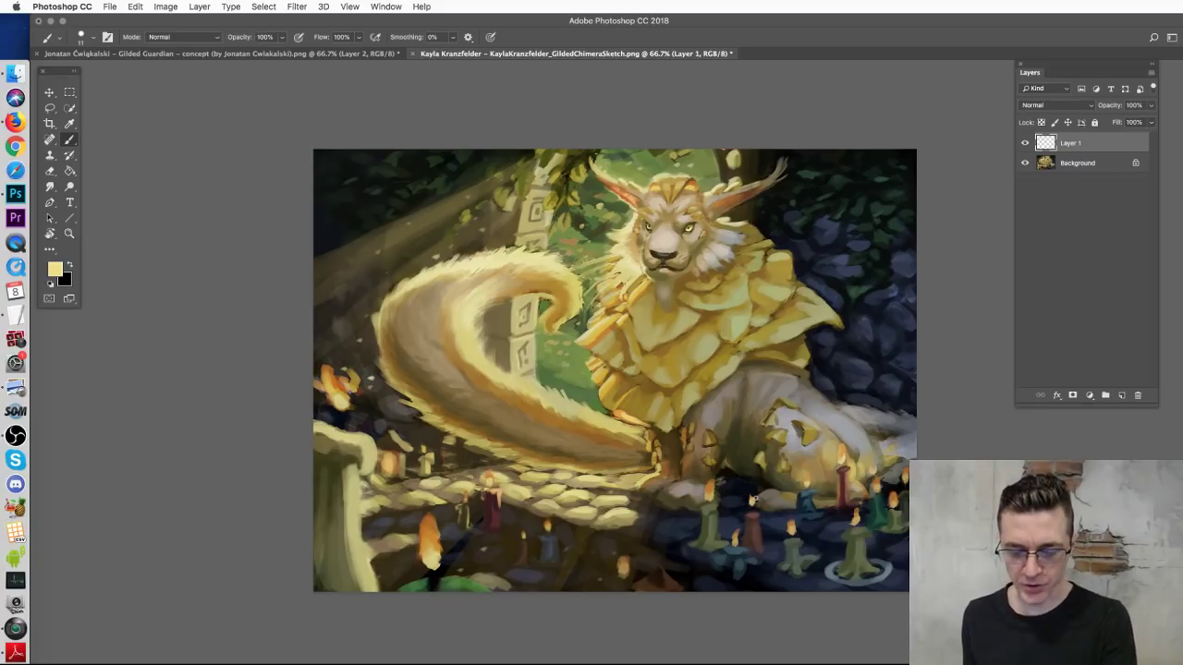
key(super+plus)
key(super+minus)
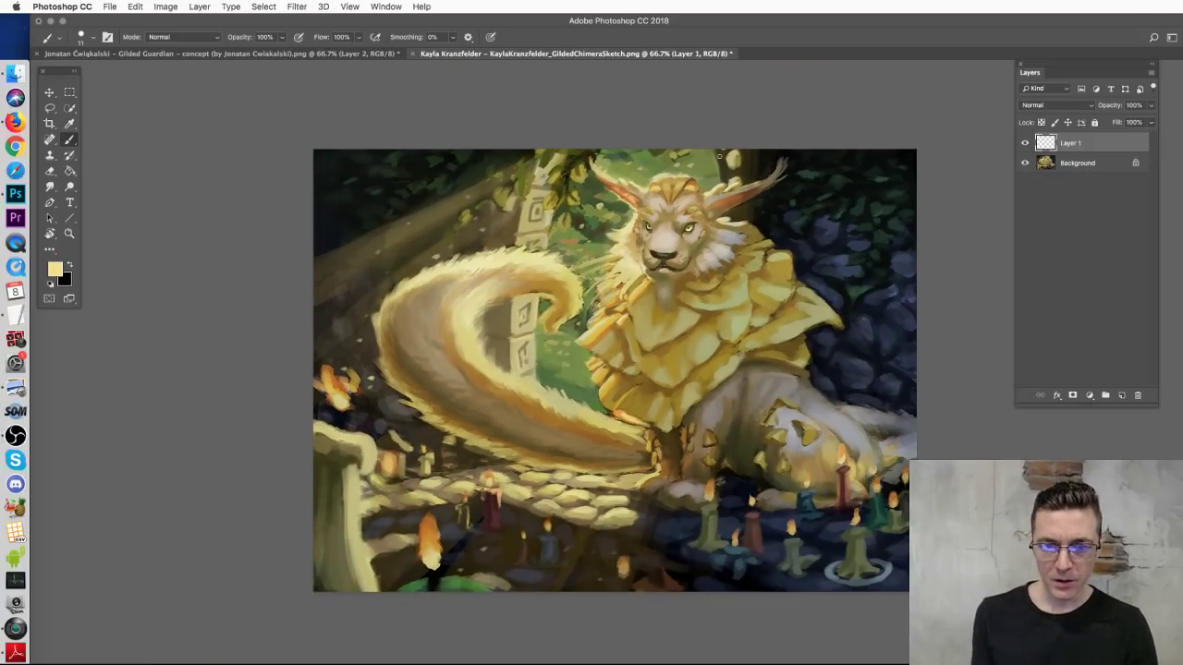
mouse_move(588, 150)
mouse_down()
mouse_move(753, 165)
mouse_move(760, 150)
mouse_move(583, 148)
mouse_up()
key(super+z)
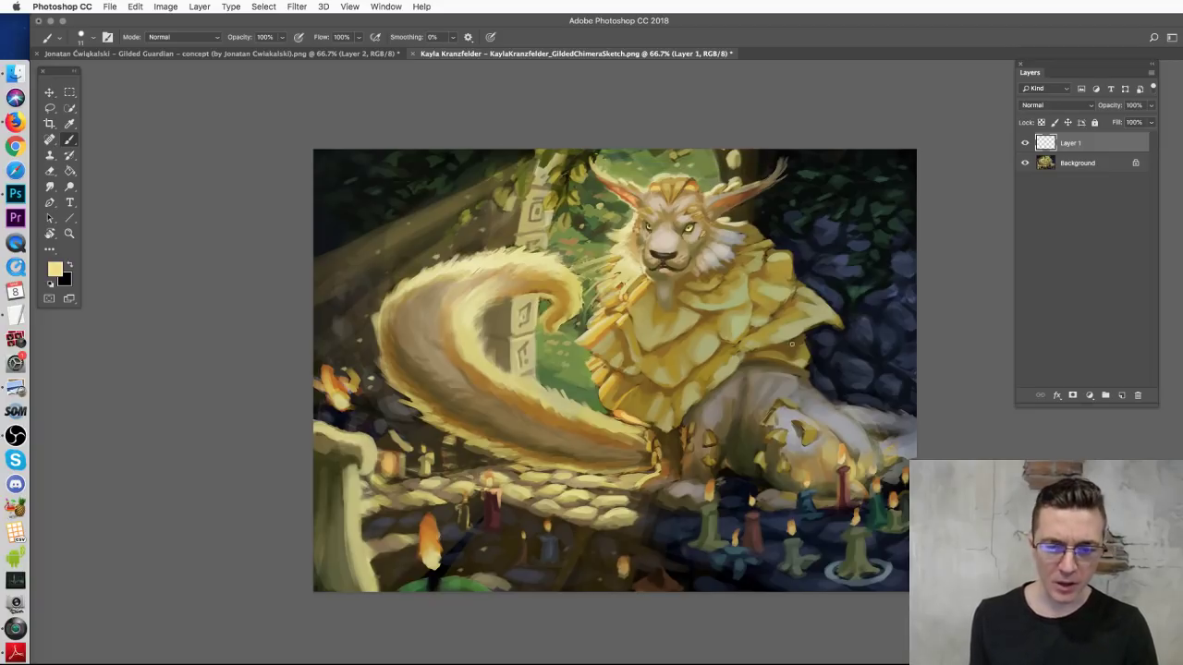
Step: Duplicate the Background layer and nudge the copy down about 16 px
drag(1100, 166, 1119, 396)
key(v)
drag(691, 292, 690, 310)
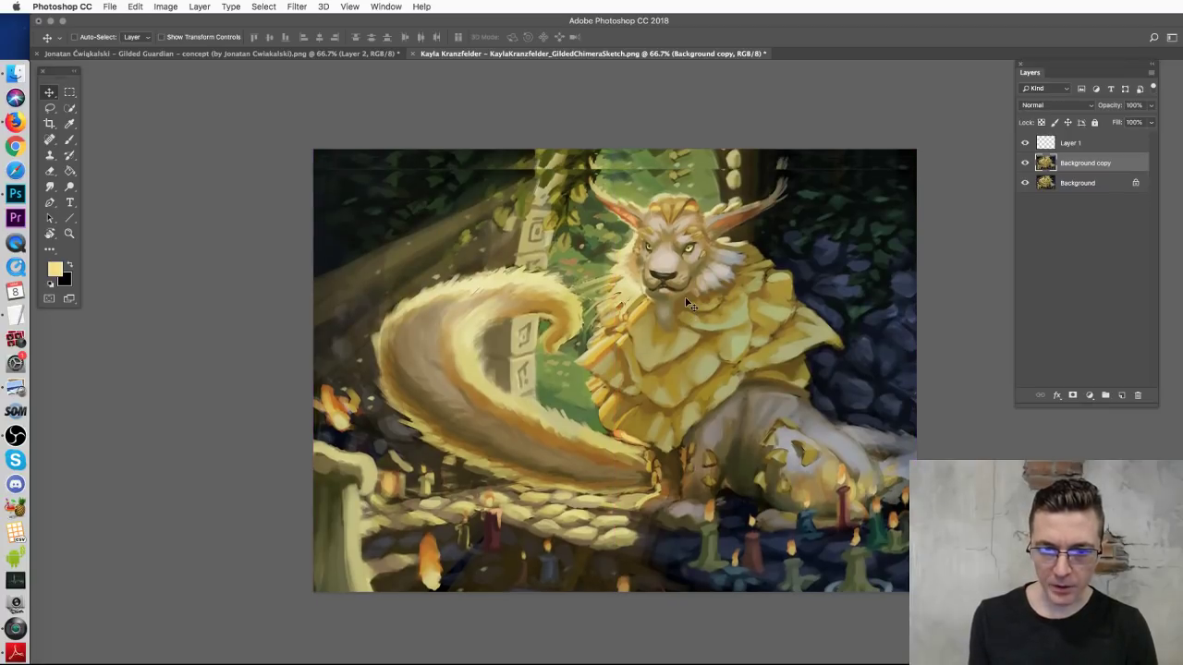
Step: Set the brush to 36 px and paint sampled dark brown tones right of the horns
key(b)
right_click(738, 267)
drag(753, 296, 759, 294)
key(Return)
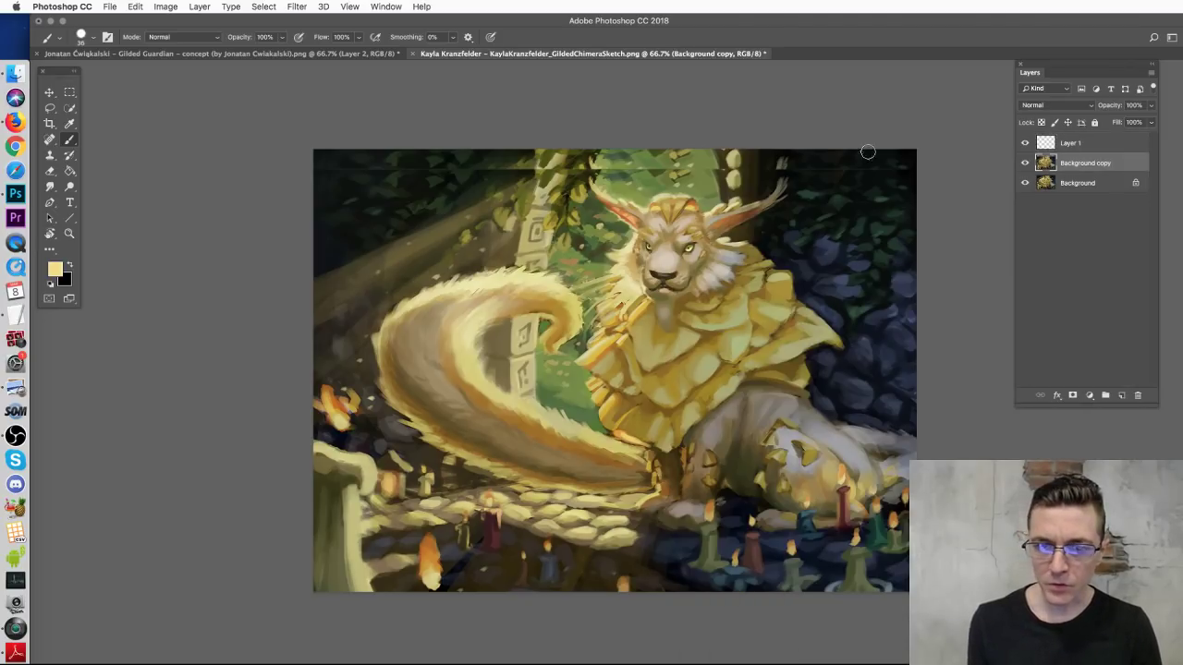
alt+click(725, 176)
mouse_move(724, 172)
mouse_down()
mouse_move(726, 157)
mouse_move(750, 157)
mouse_up()
Step: Sample near-black and olive greens and paint dark strokes over the pillar top and head edge
alt+click(788, 166)
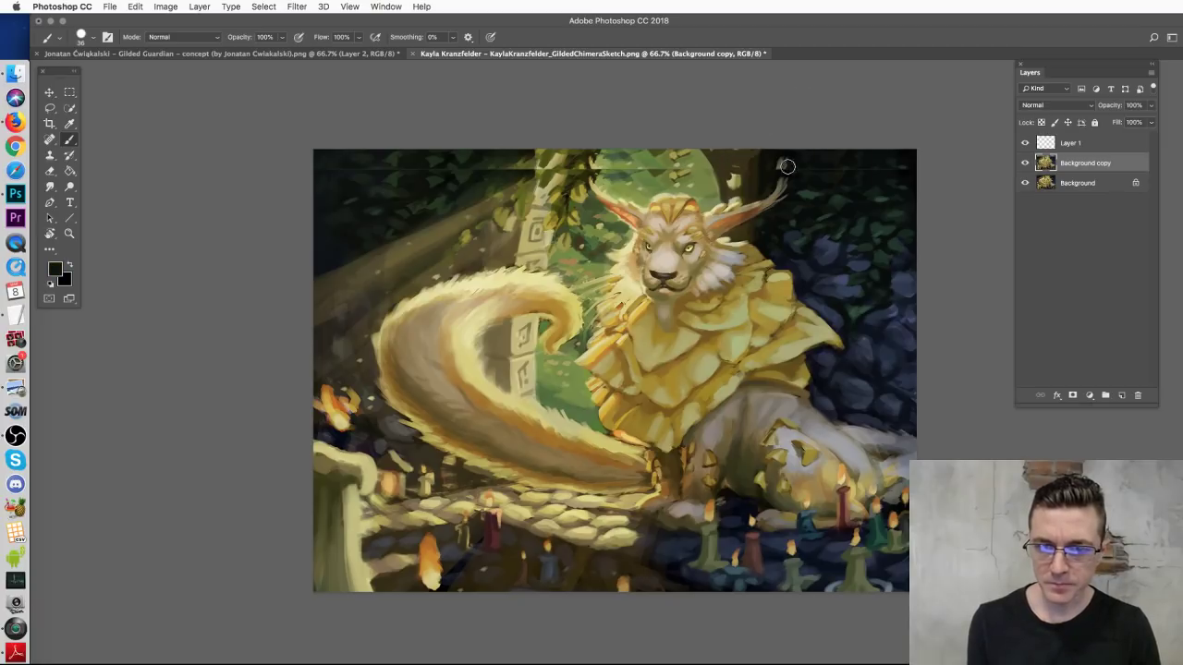
alt+click(575, 159)
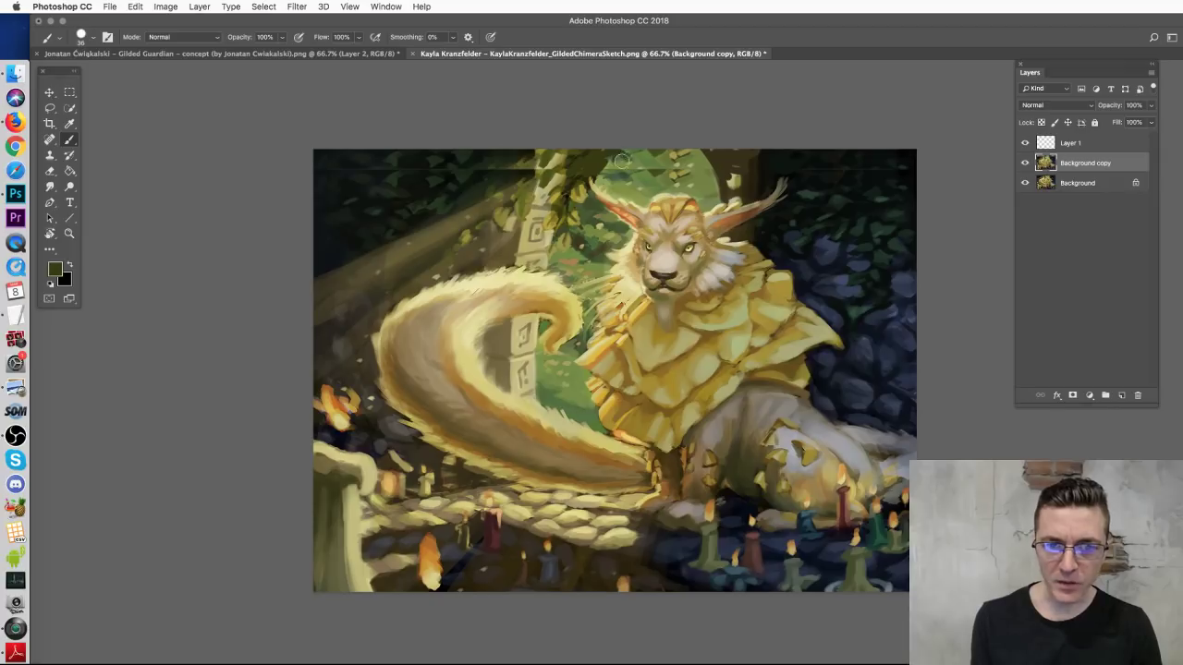
alt+click(552, 159)
alt+click(592, 155)
alt+click(520, 156)
mouse_move(520, 155)
mouse_down()
mouse_move(522, 177)
mouse_move(491, 164)
mouse_move(517, 148)
mouse_up()
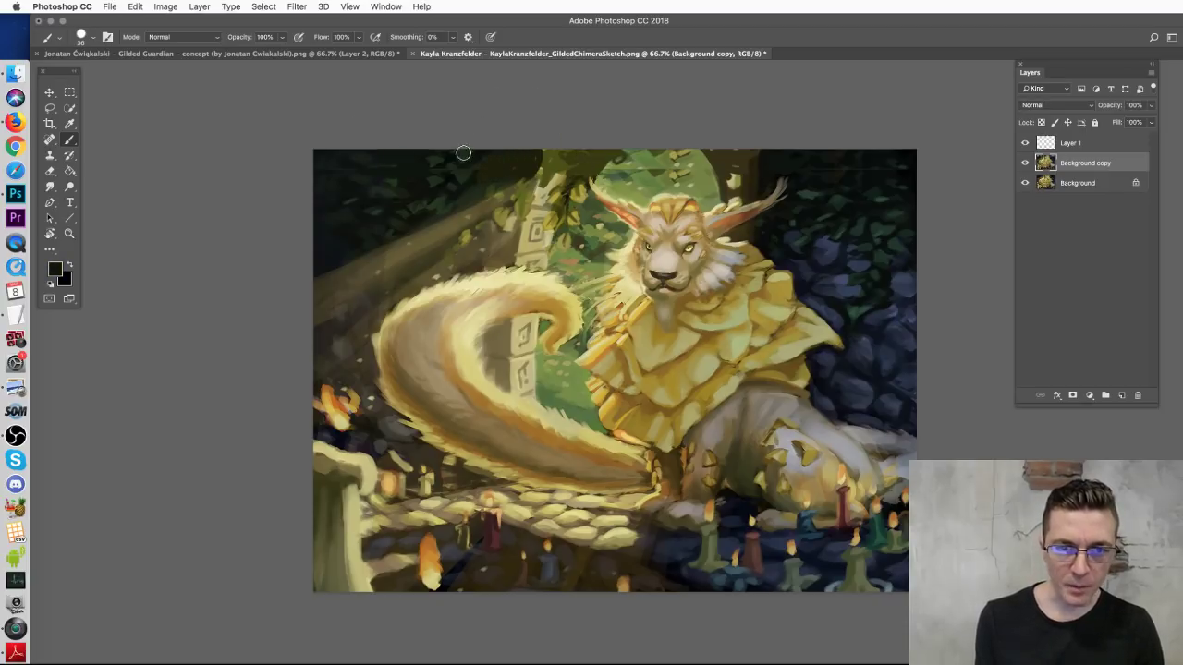
alt+click(478, 184)
mouse_move(517, 164)
mouse_down()
mouse_move(542, 163)
mouse_move(541, 146)
mouse_move(555, 155)
mouse_move(564, 141)
mouse_up()
alt+click(536, 157)
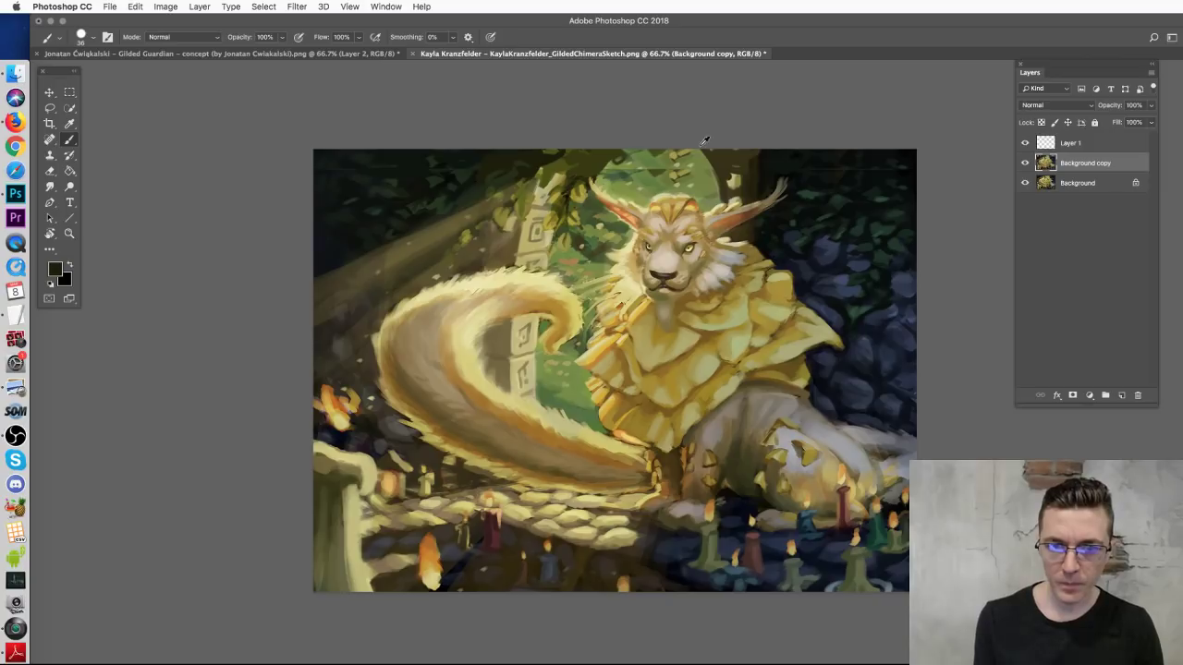
mouse_move(656, 173)
alt+mouse_down()
mouse_move(667, 157)
mouse_move(643, 181)
mouse_move(695, 164)
alt+mouse_up()
Step: Merge the copy into Background, then try and clear a Quick Selection of the green area
key(w)
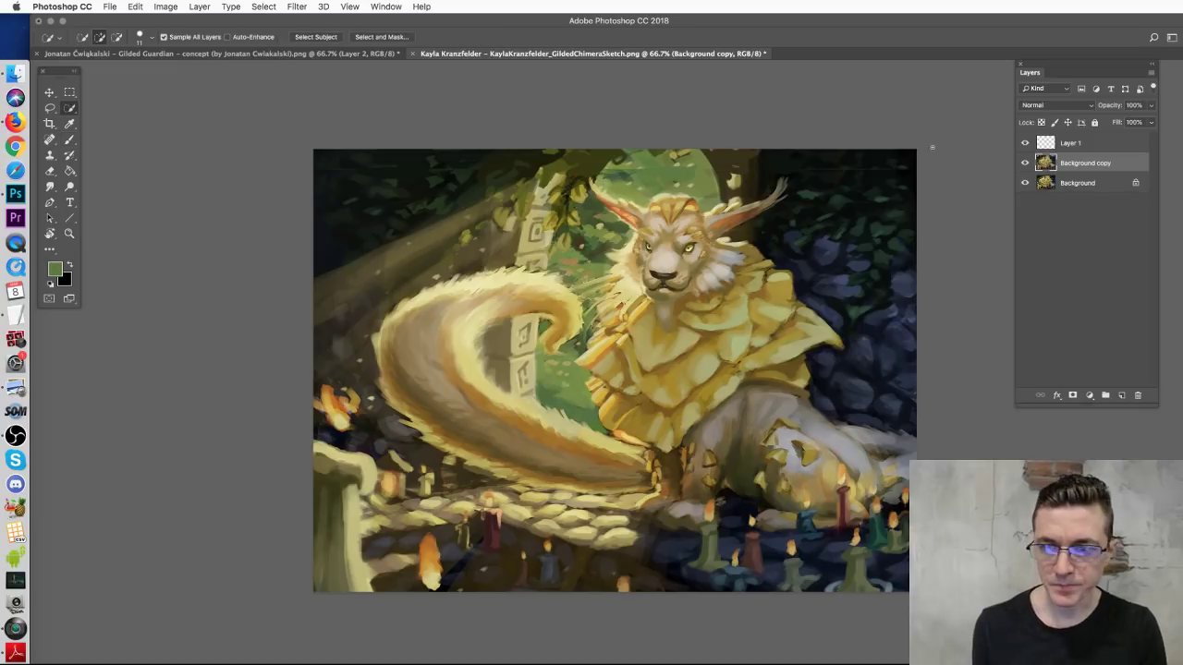
key(ctrl+e)
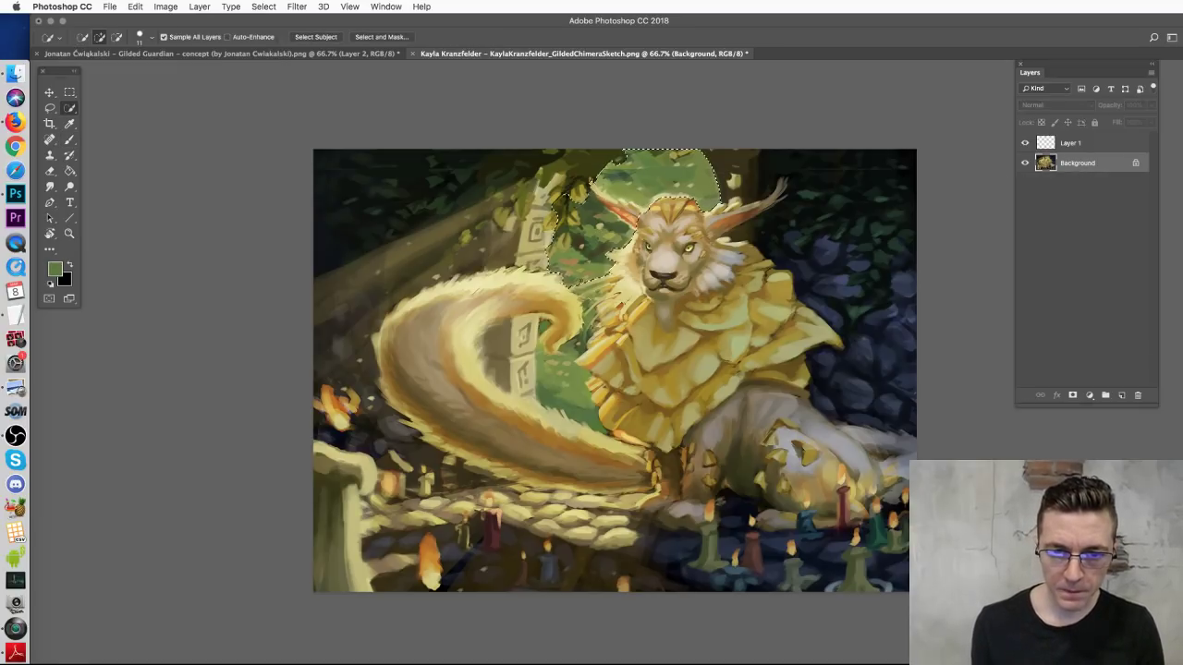
mouse_move(569, 282)
mouse_down()
mouse_move(591, 279)
mouse_move(600, 427)
mouse_move(584, 338)
mouse_move(542, 326)
mouse_up()
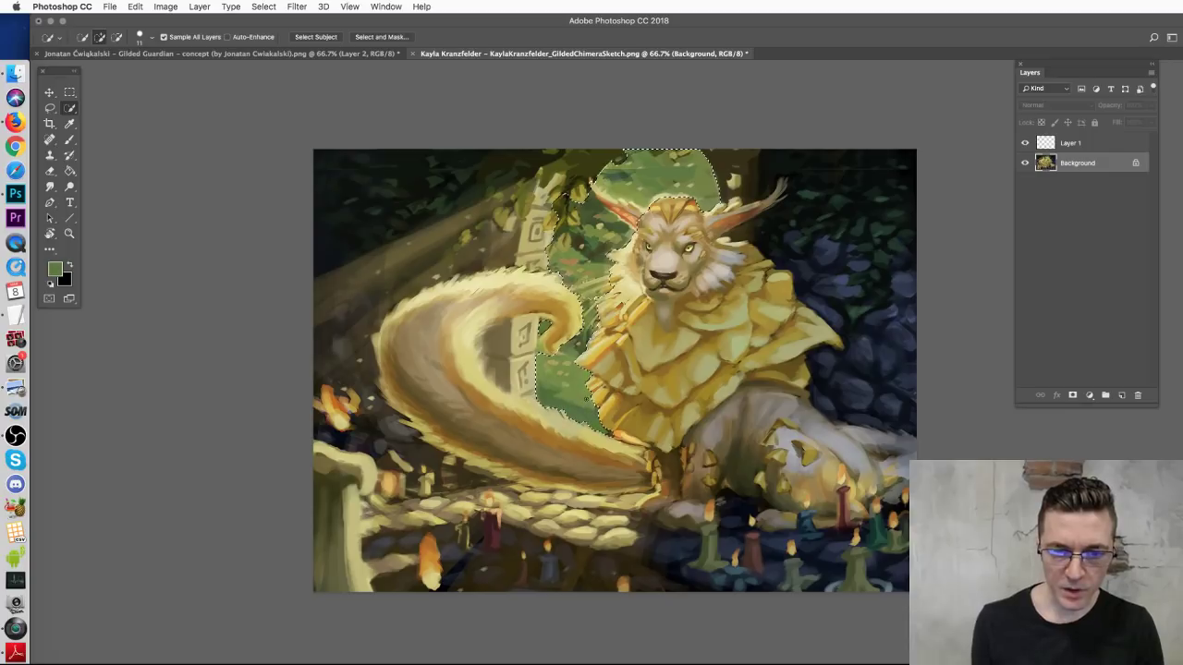
right_click(68, 111)
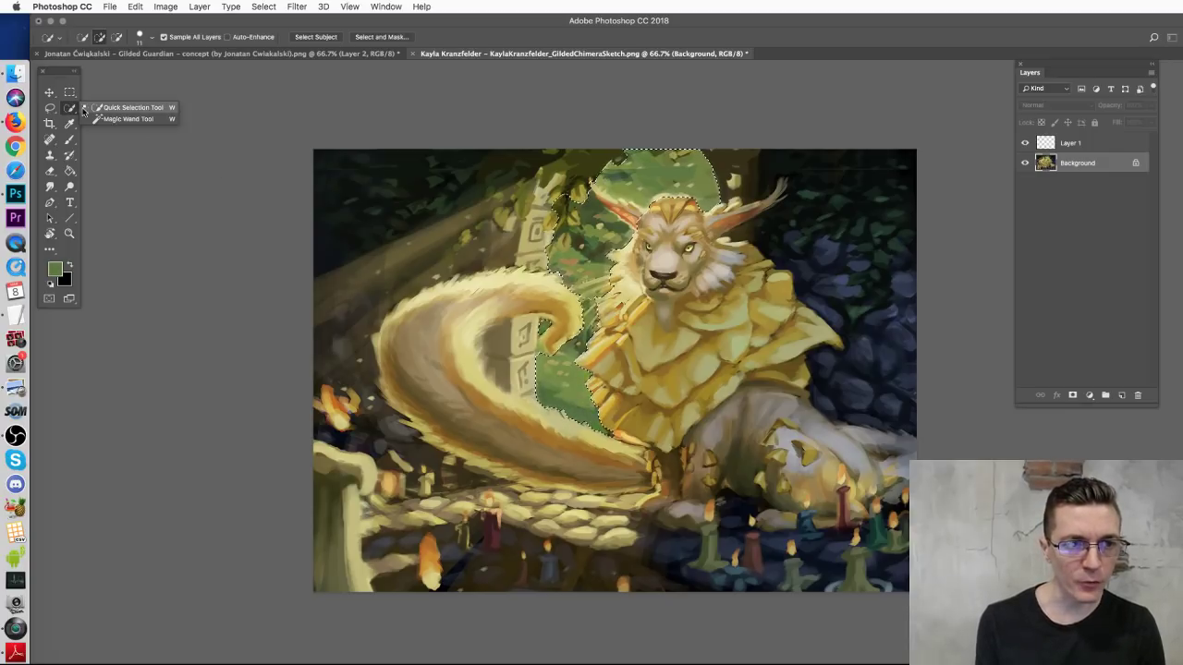
click(120, 108)
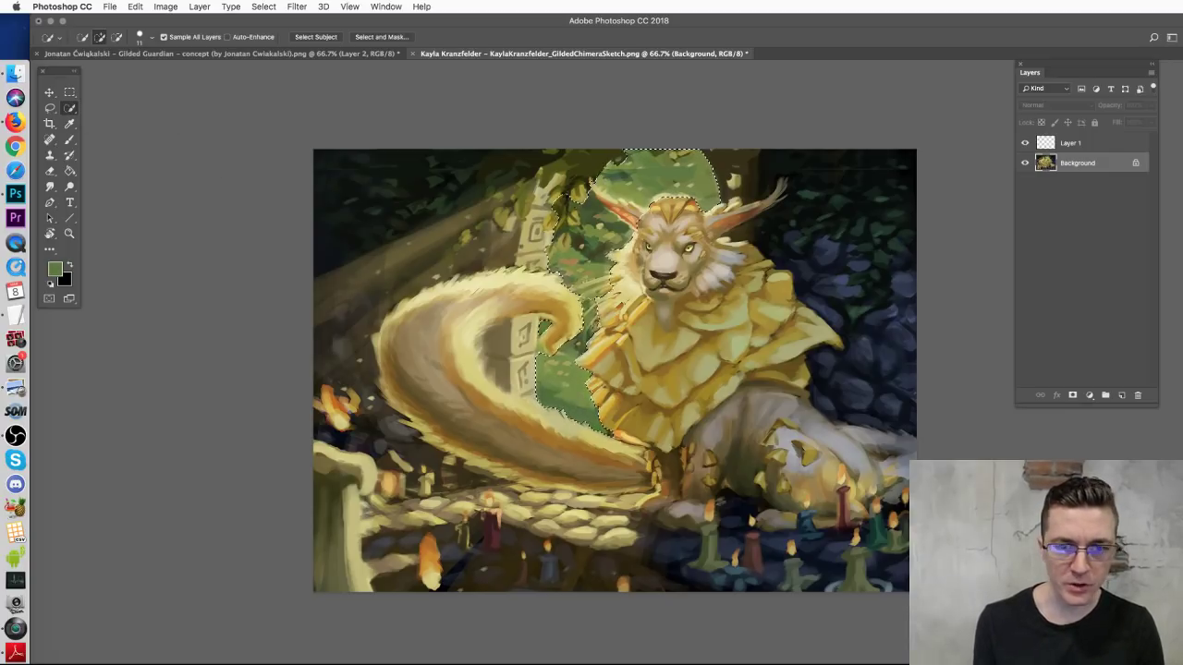
key(alt)
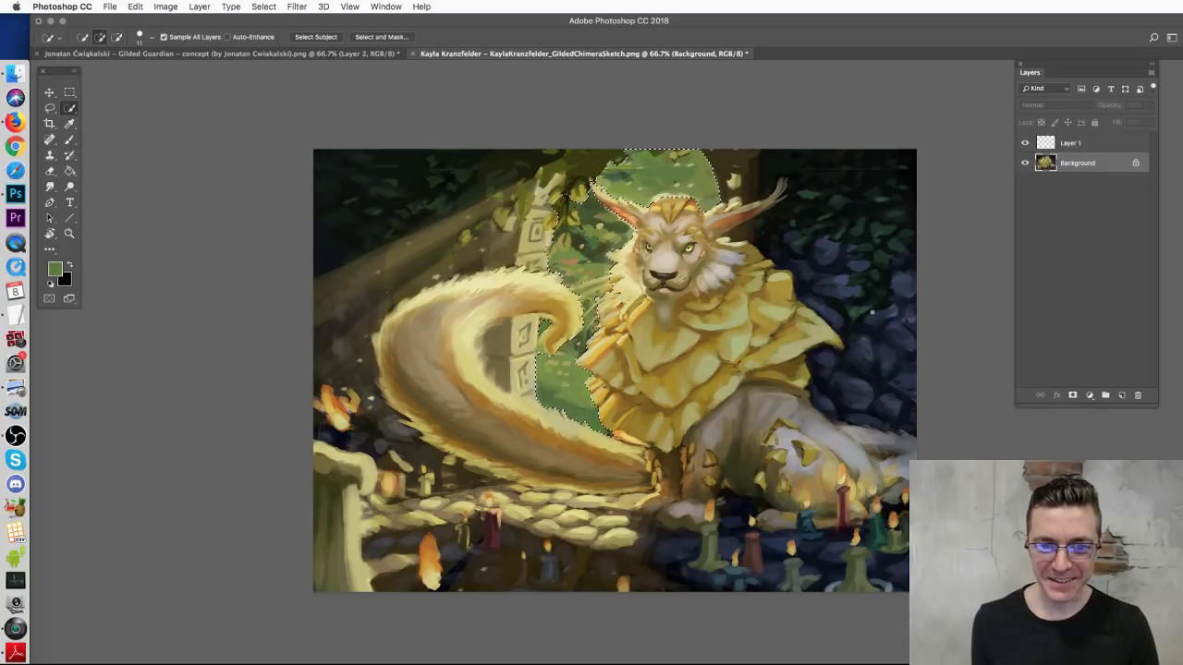
key(ctrl+d)
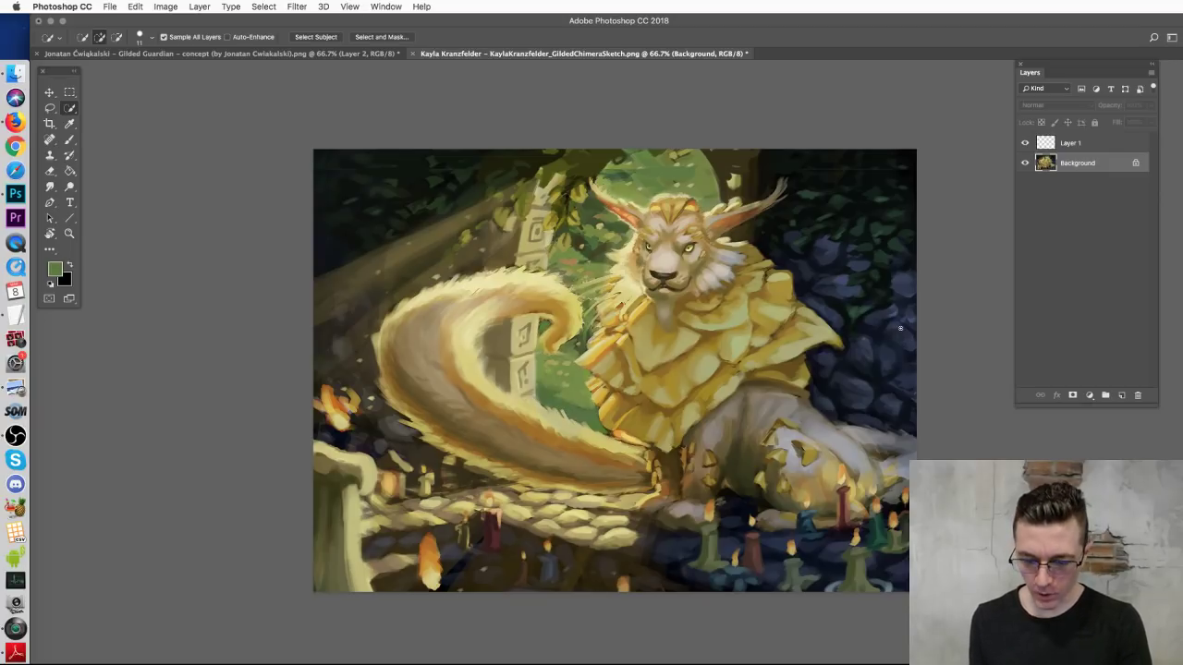
Step: Brighten the painting with Levels, pulling the input white point to 202
key(ctrl+l)
drag(992, 297, 962, 295)
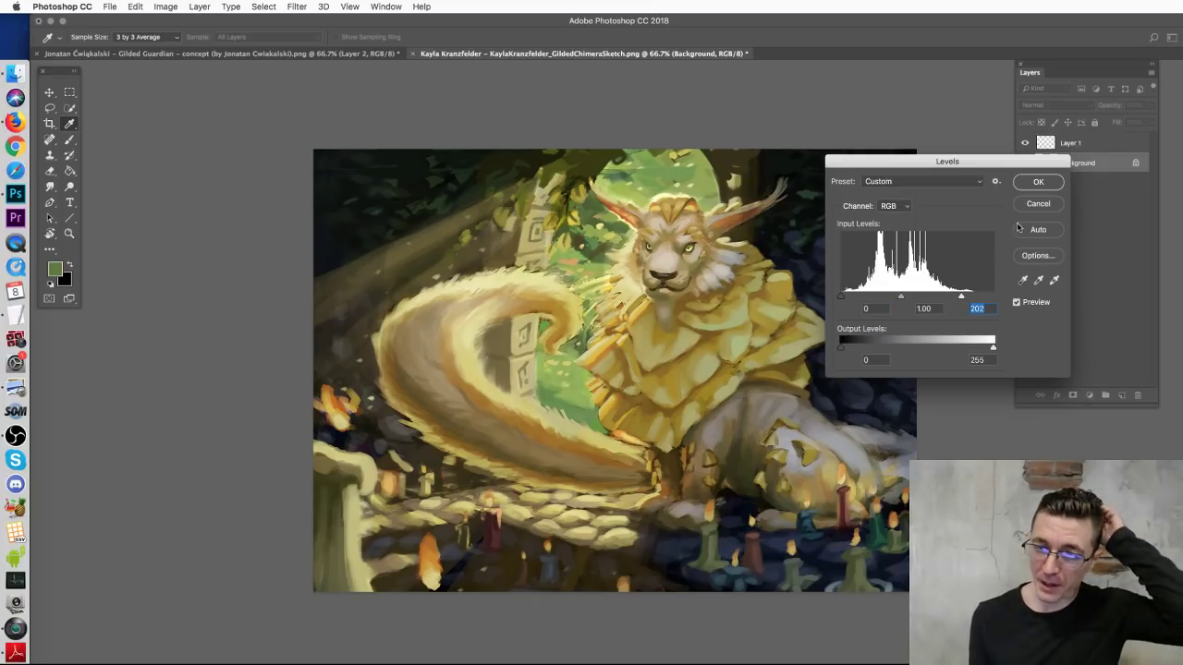
click(1023, 184)
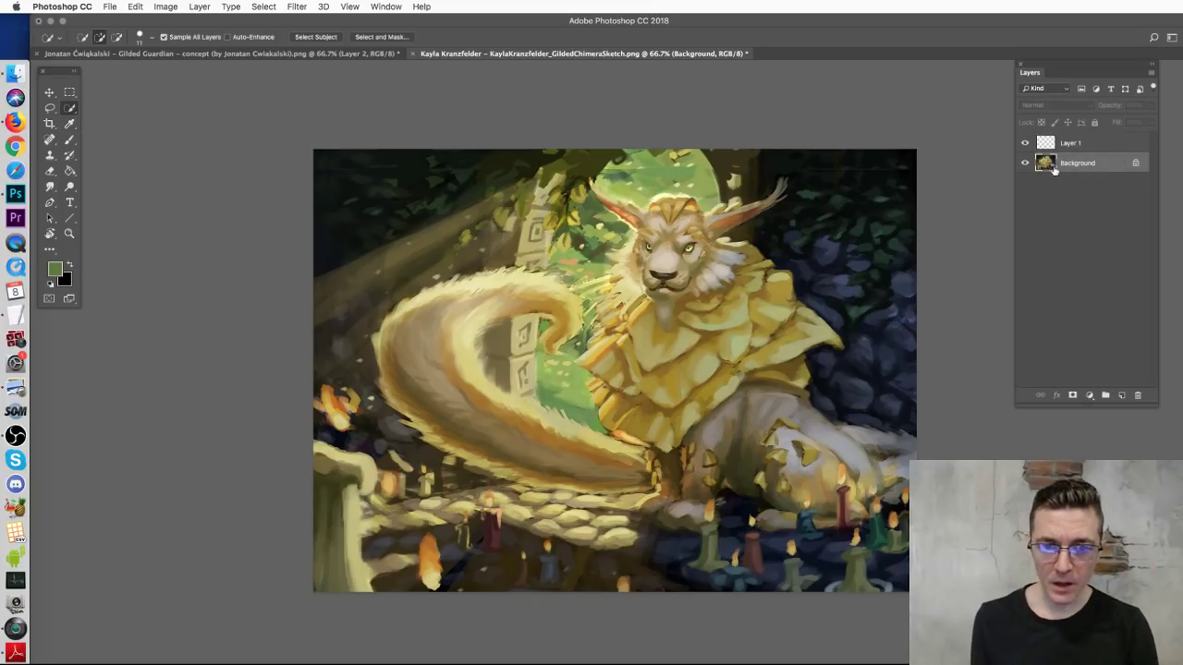
Step: Undo the Levels change and select the pillar and the tail's rune panel
key(super+z)
key(super+z)
key(super+z)
key(super+z)
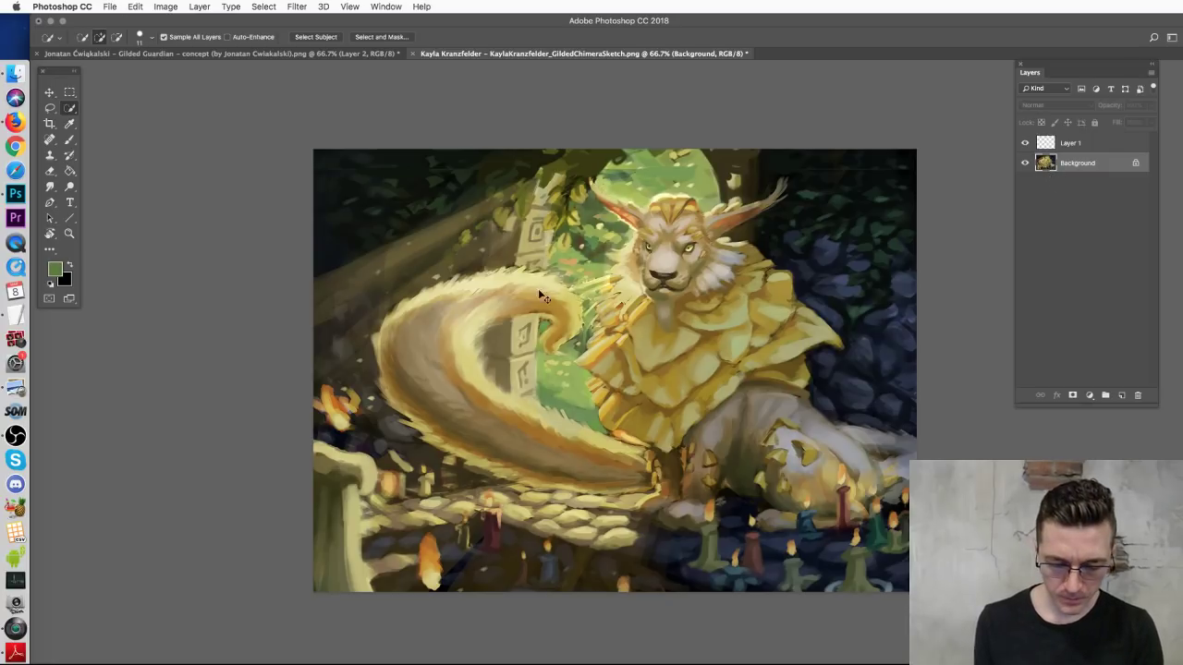
drag(554, 182, 532, 255)
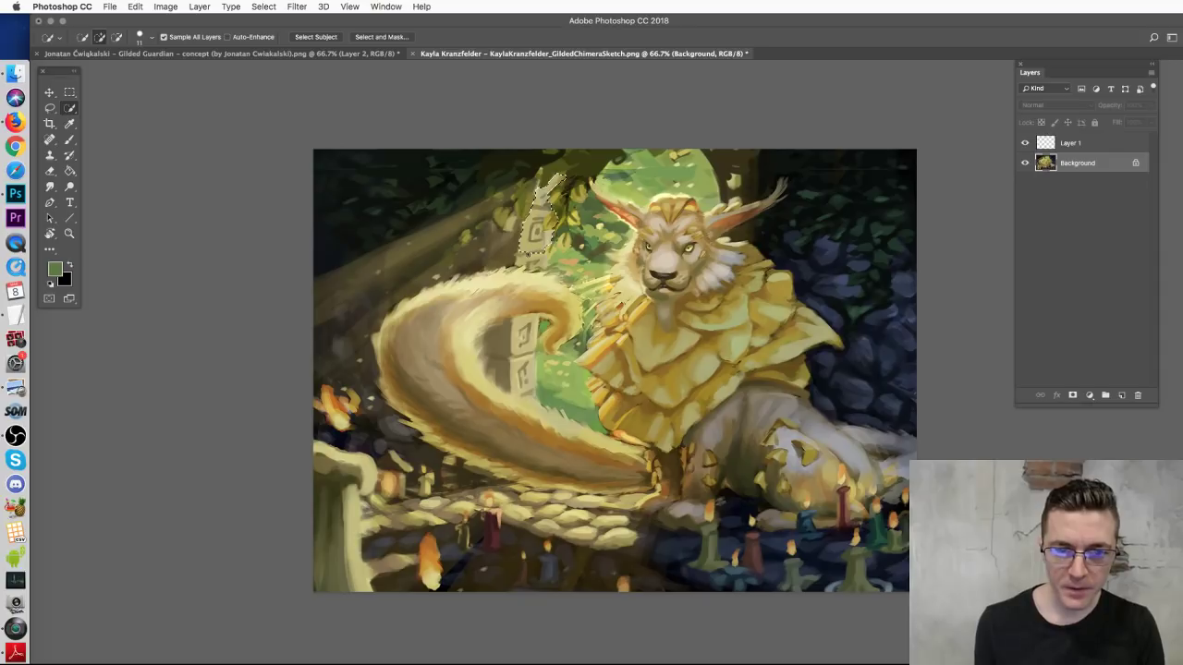
mouse_move(520, 356)
mouse_down()
mouse_move(519, 395)
mouse_move(645, 449)
mouse_move(568, 366)
mouse_move(564, 388)
mouse_move(591, 411)
mouse_up()
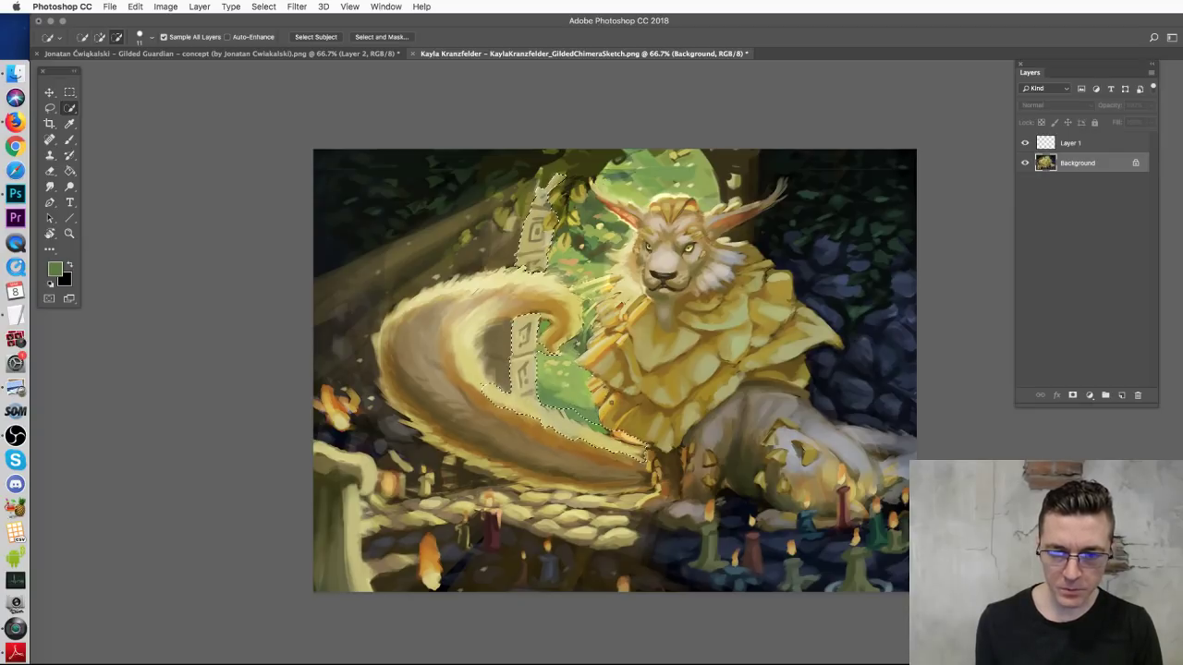
key(alt)
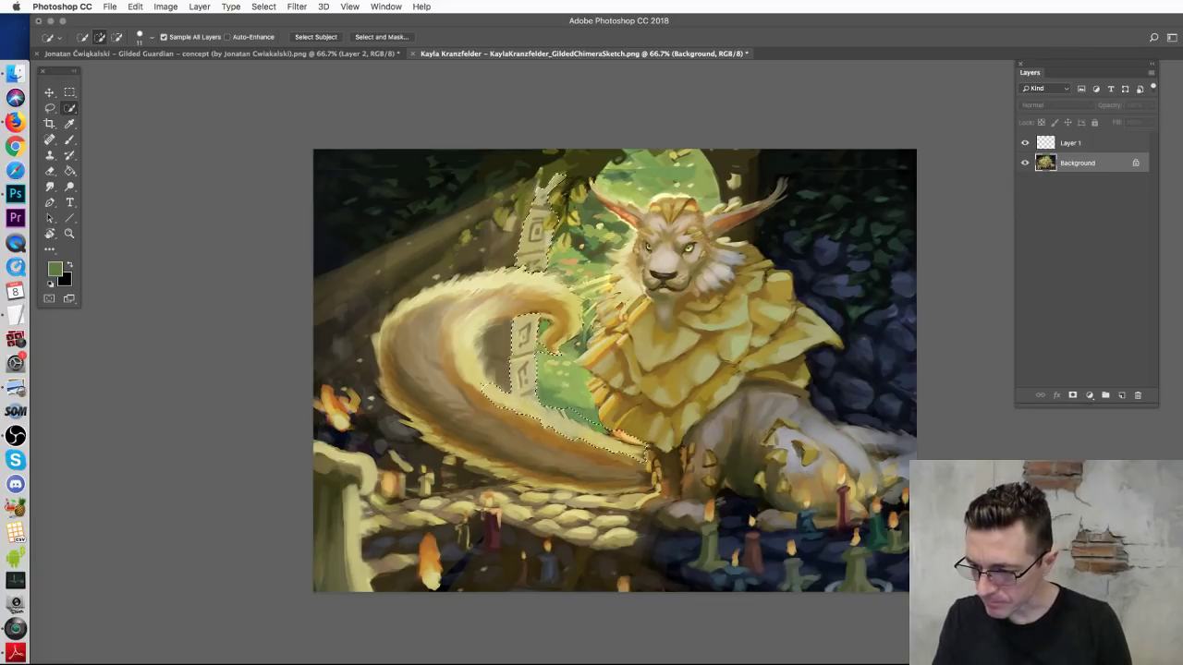
key(super+Tab)
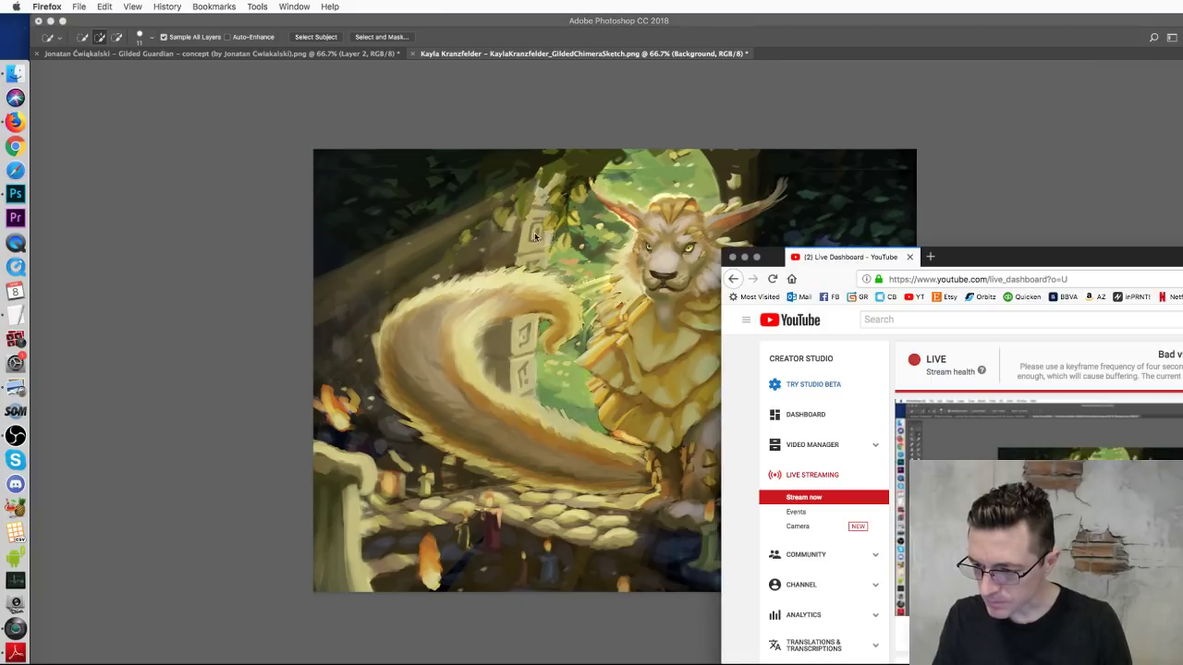
click(1061, 151)
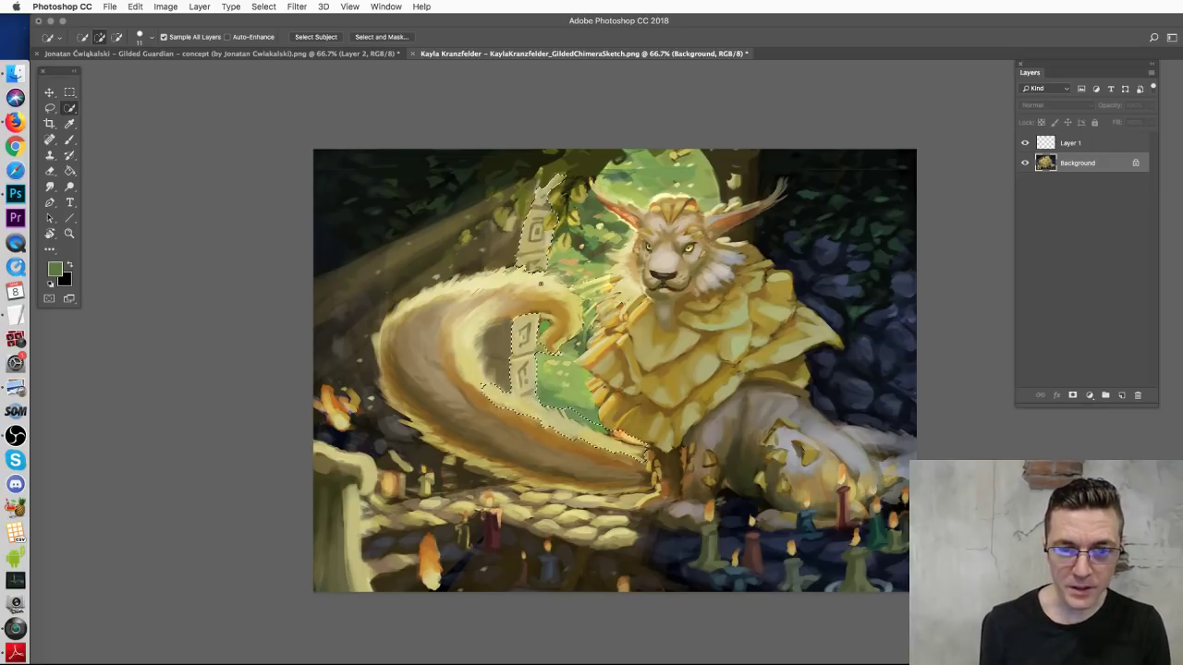
Step: Extend the selection over the left tail, removing the inner tail strip
mouse_move(549, 281)
mouse_down()
mouse_move(519, 271)
mouse_move(407, 333)
mouse_move(434, 398)
mouse_move(517, 472)
mouse_move(623, 494)
mouse_up()
key(alt)
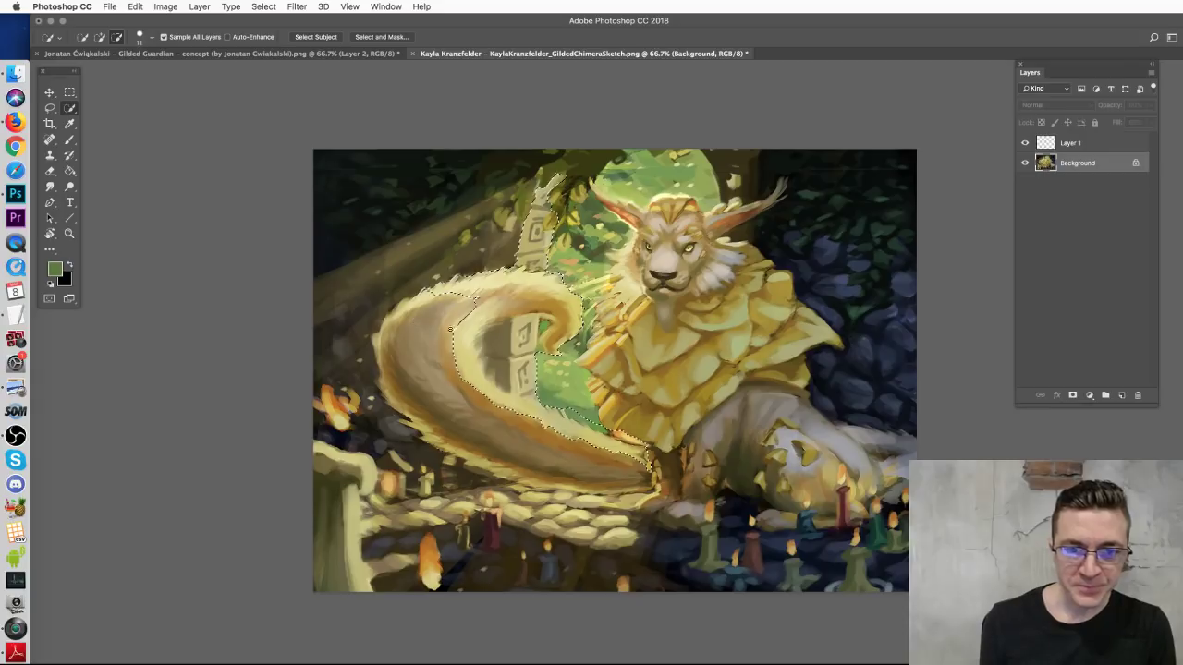
mouse_move(484, 334)
mouse_down()
mouse_move(467, 294)
mouse_move(490, 295)
mouse_up()
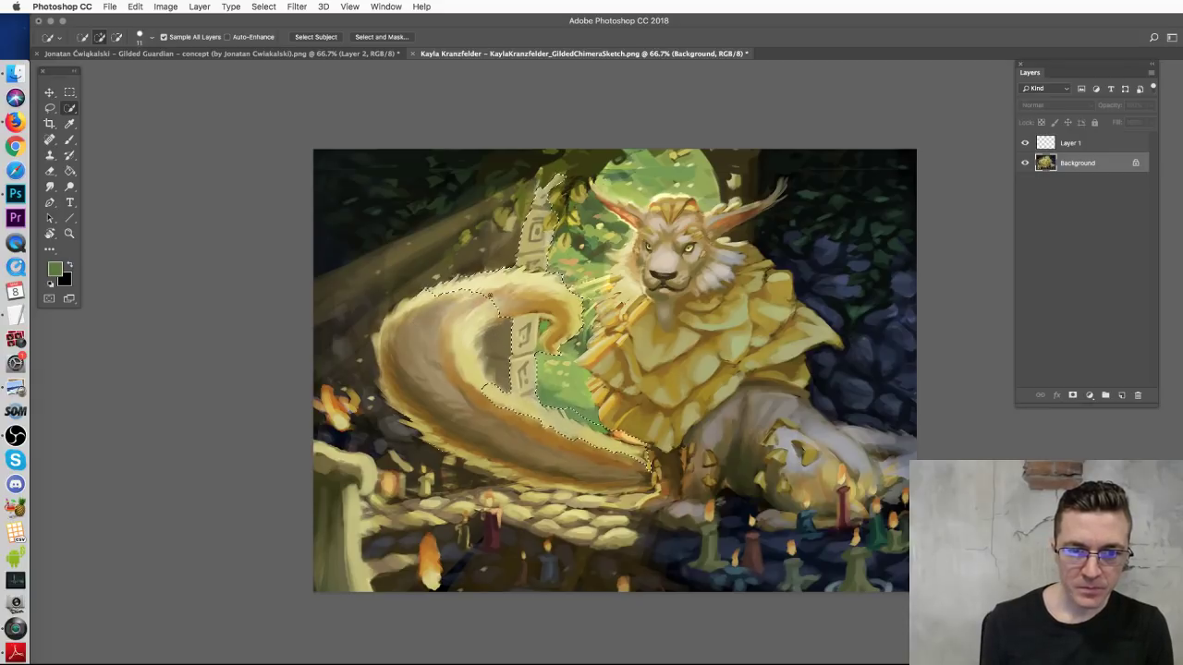
key(alt)
click(431, 289)
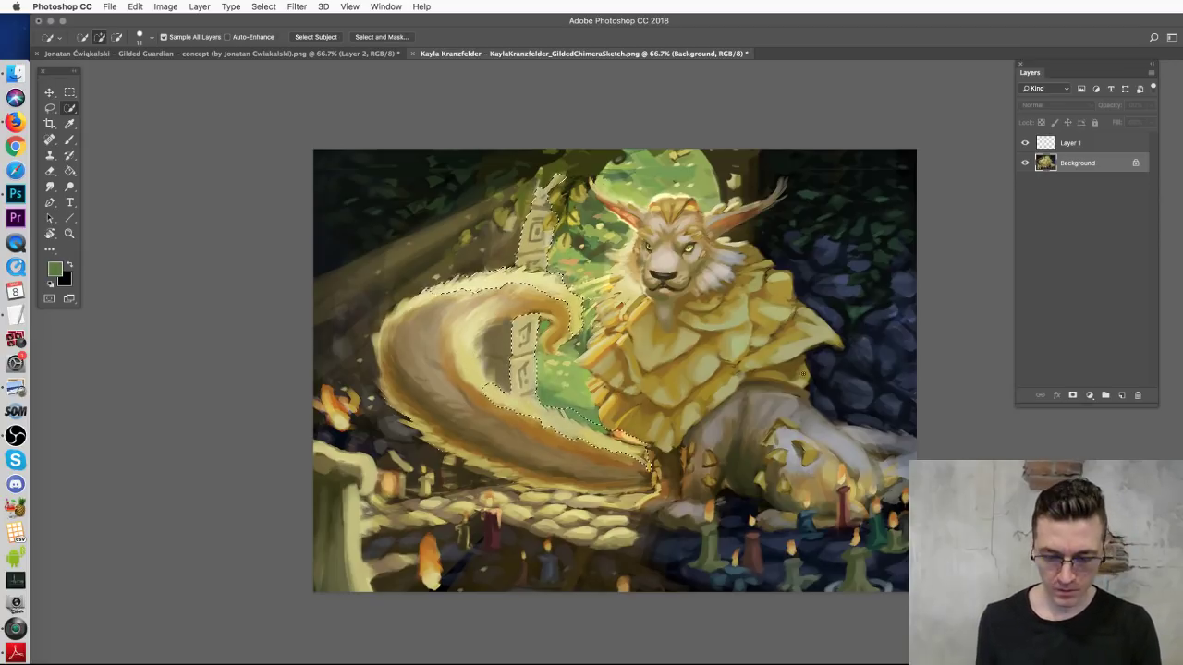
Step: Brighten the selected tail and pillar with Levels white point 170, then target Layer 1 with the Brush
key(super+l)
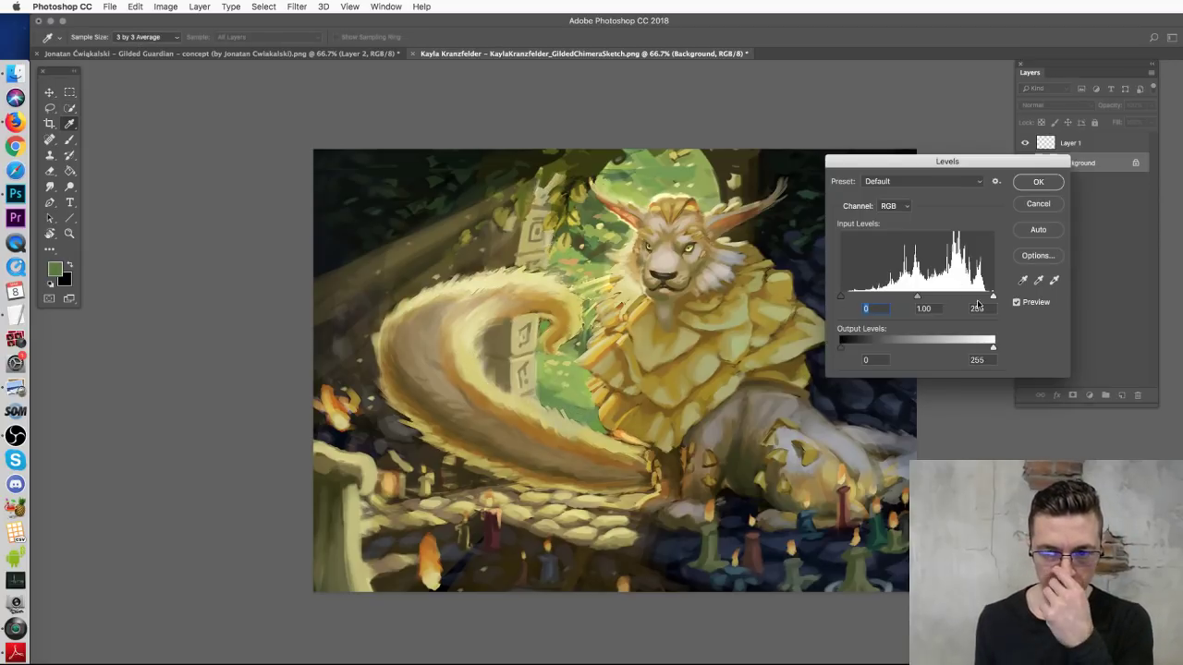
drag(992, 296, 935, 297)
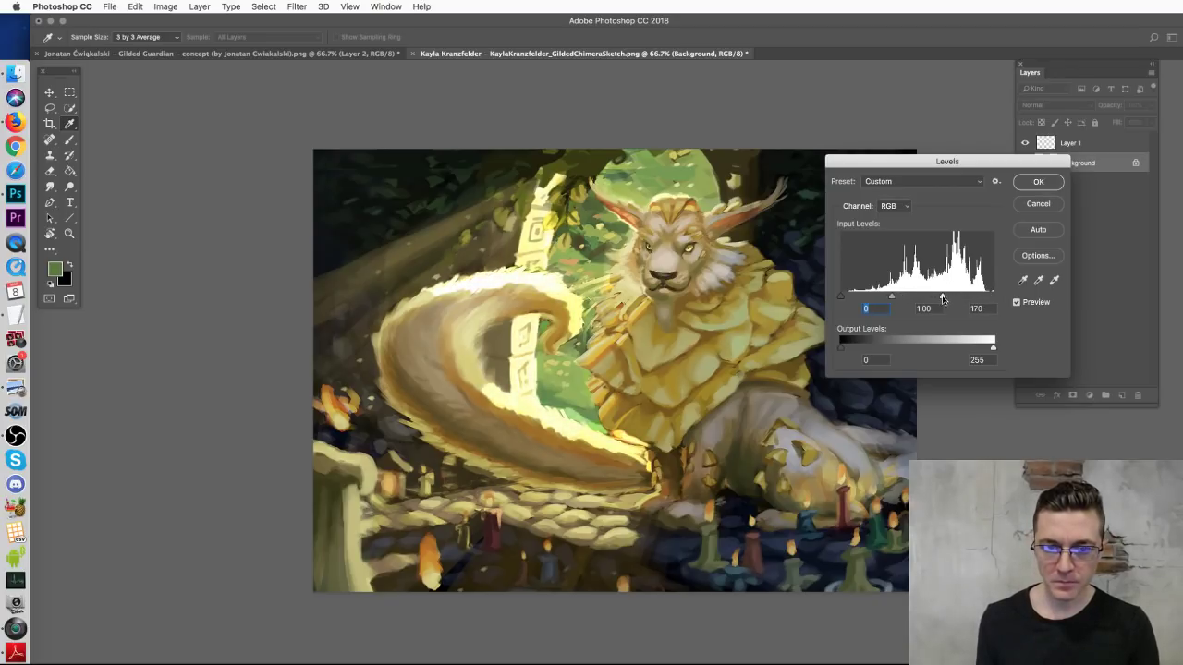
click(1038, 182)
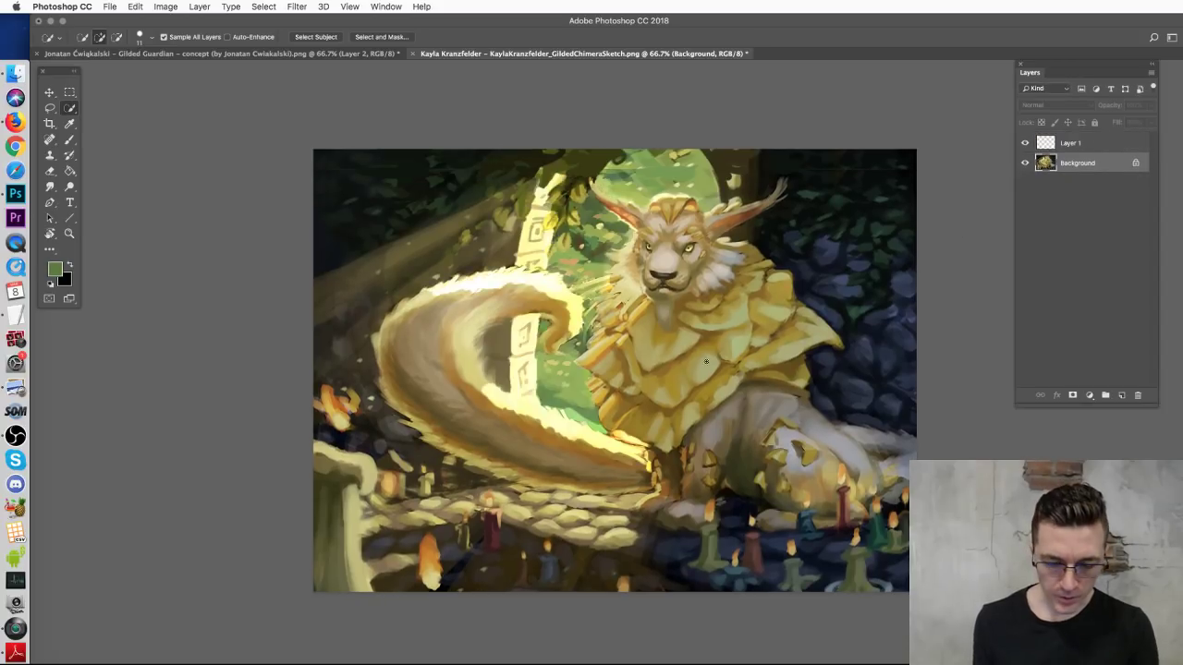
key(b)
click(1075, 146)
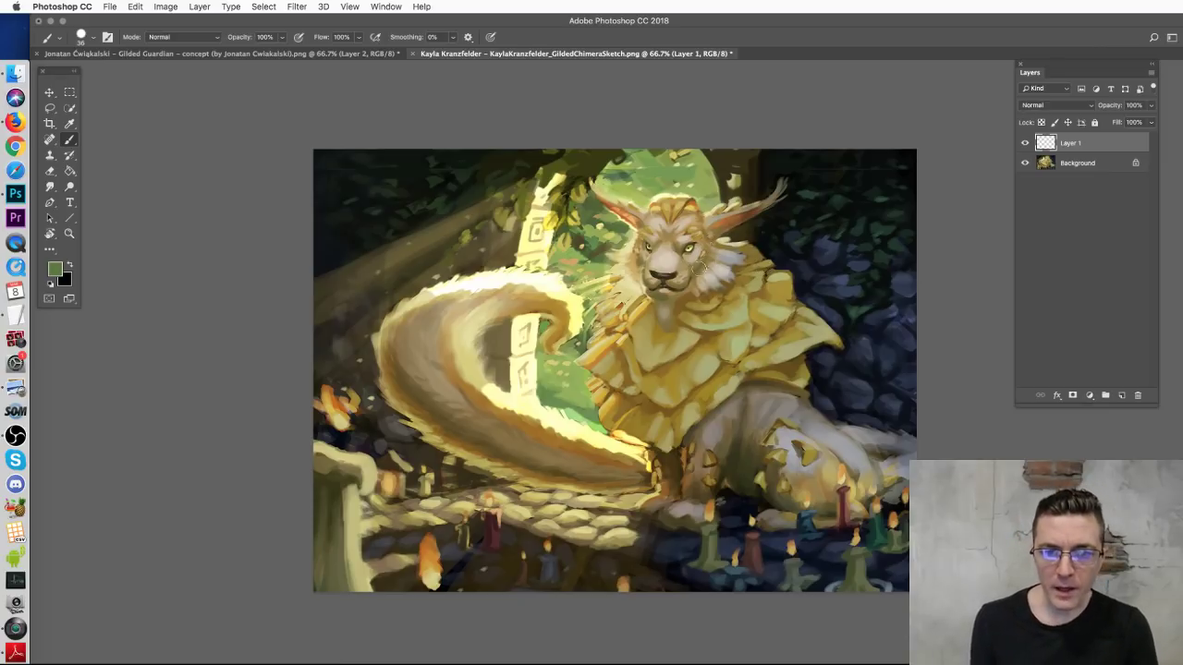
Step: Set the brush to 20 px, sample tail yellow, and try then undo shoulder strokes
right_click(825, 293)
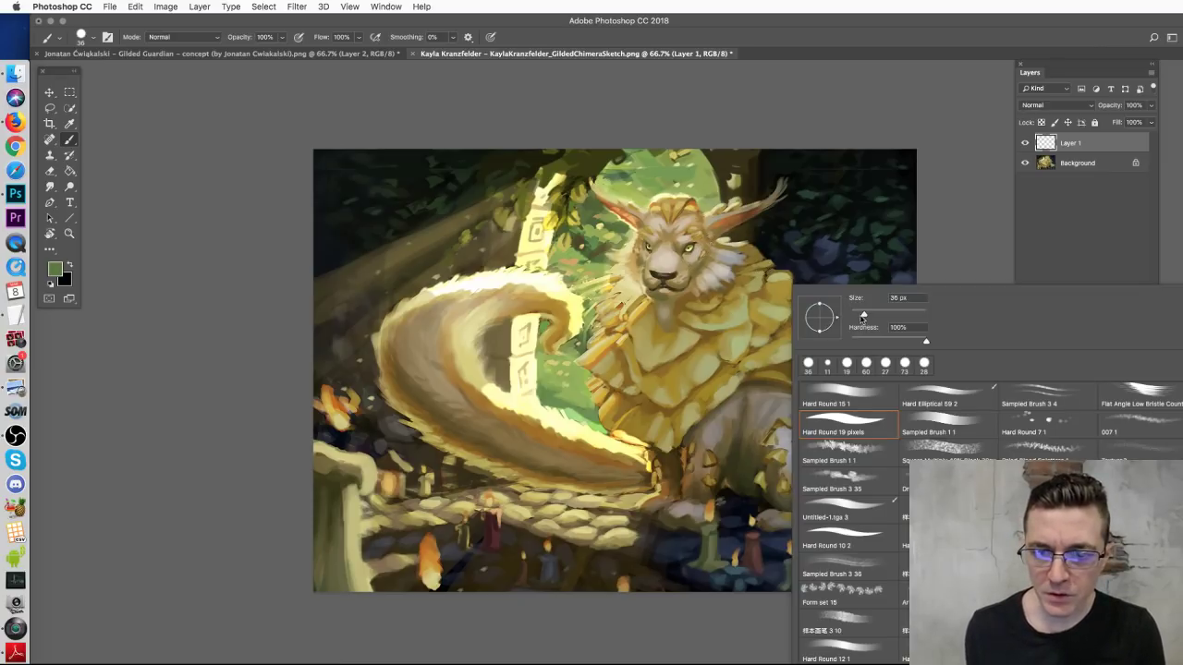
drag(859, 317, 856, 316)
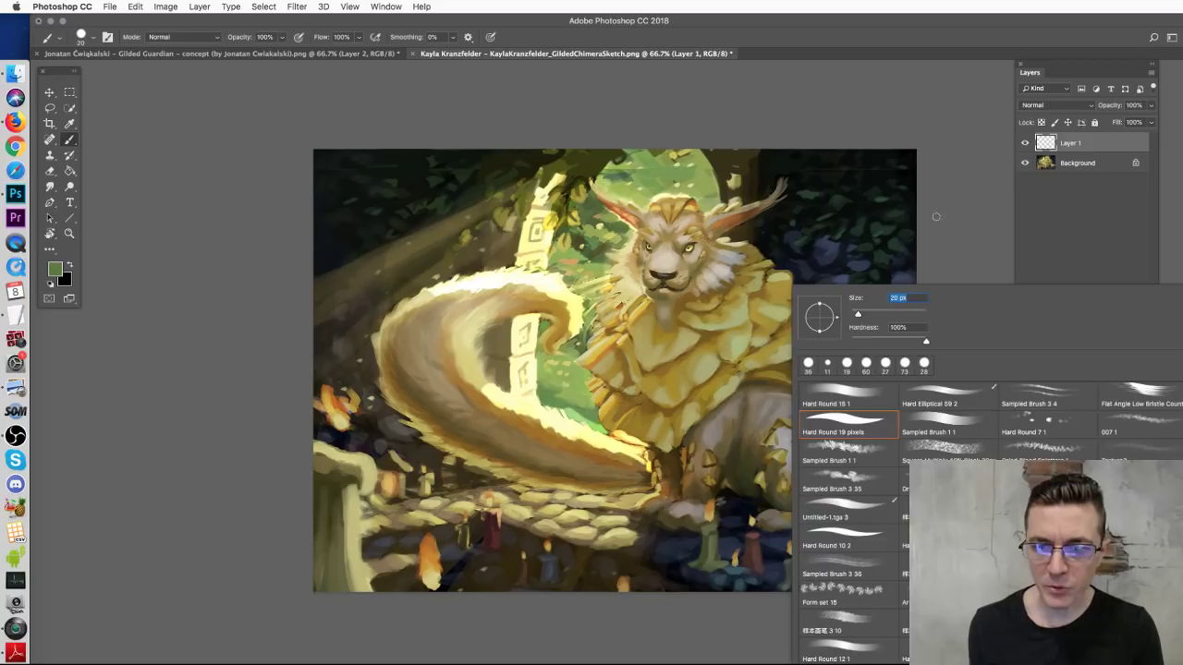
click(936, 216)
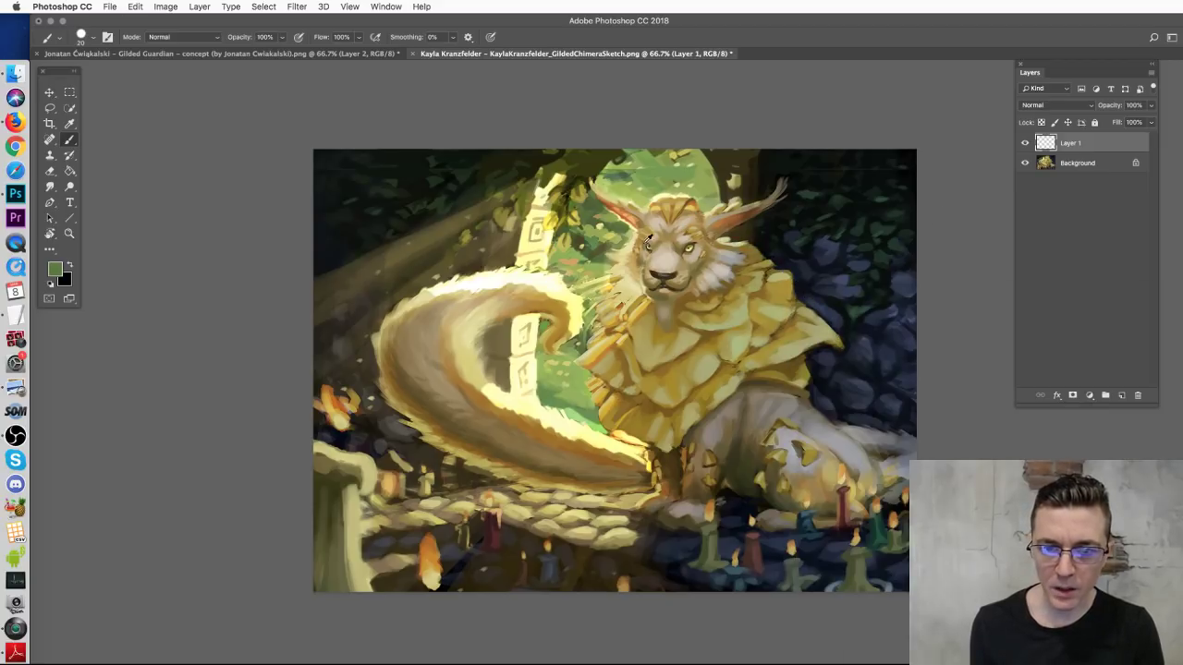
alt+click(549, 239)
mouse_move(727, 231)
mouse_down()
mouse_move(817, 307)
mouse_move(842, 346)
mouse_up()
key(ctrl+z)
mouse_move(720, 241)
mouse_down()
mouse_move(751, 228)
mouse_move(782, 263)
mouse_move(774, 269)
mouse_move(784, 238)
mouse_move(765, 215)
mouse_move(773, 226)
mouse_up()
key(ctrl+z)
Step: Paint curved pale-yellow whisker strokes beside the head and down the shoulder
mouse_move(764, 277)
mouse_down()
mouse_move(804, 276)
mouse_move(806, 292)
mouse_up()
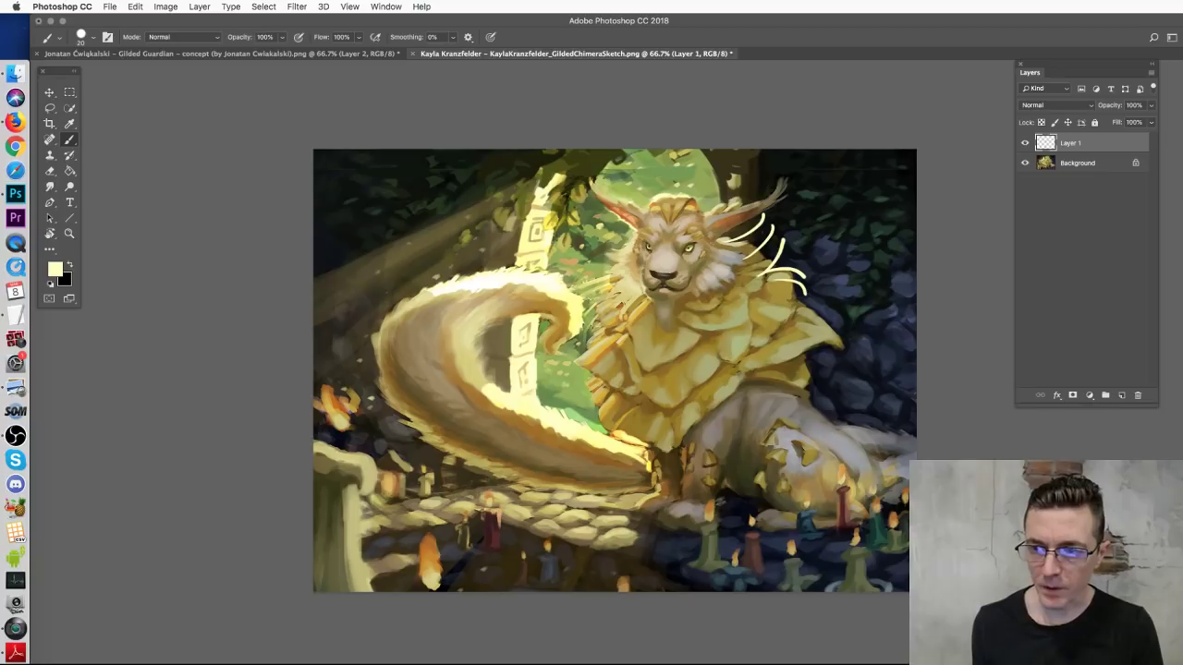
key(super+alt+z)
key(super+alt+z)
key(super+alt+z)
key(super+alt+z)
drag(801, 247, 773, 274)
mouse_move(728, 236)
mouse_down()
mouse_move(715, 239)
mouse_move(763, 252)
mouse_up()
drag(789, 299, 839, 346)
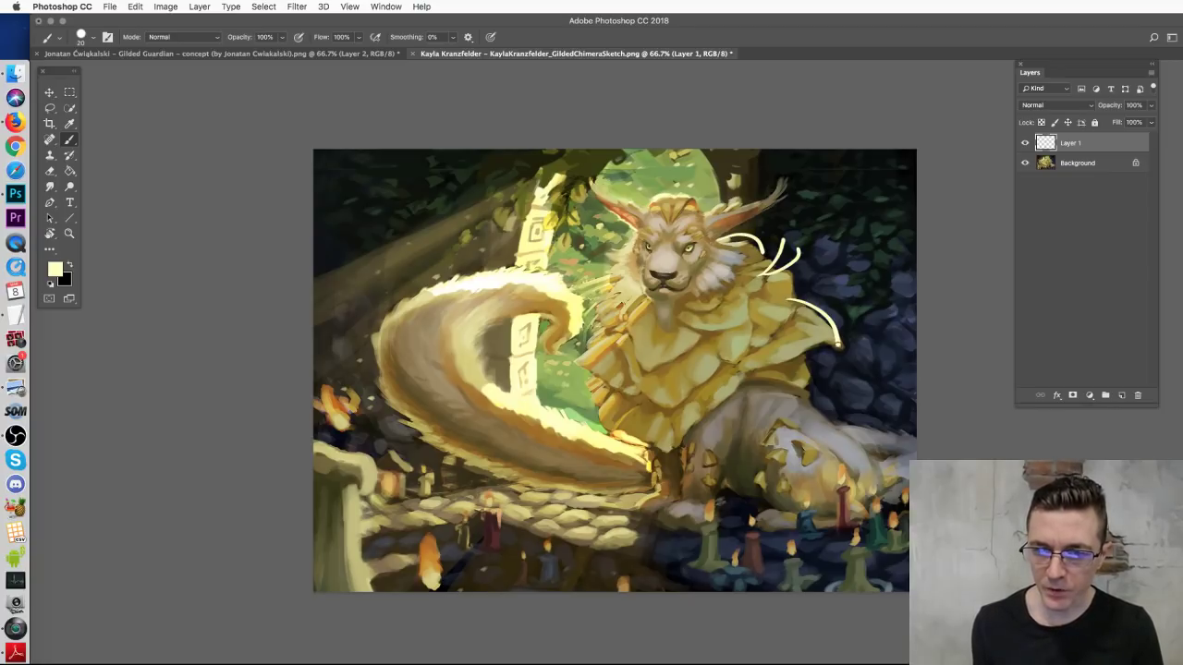
drag(811, 247, 786, 294)
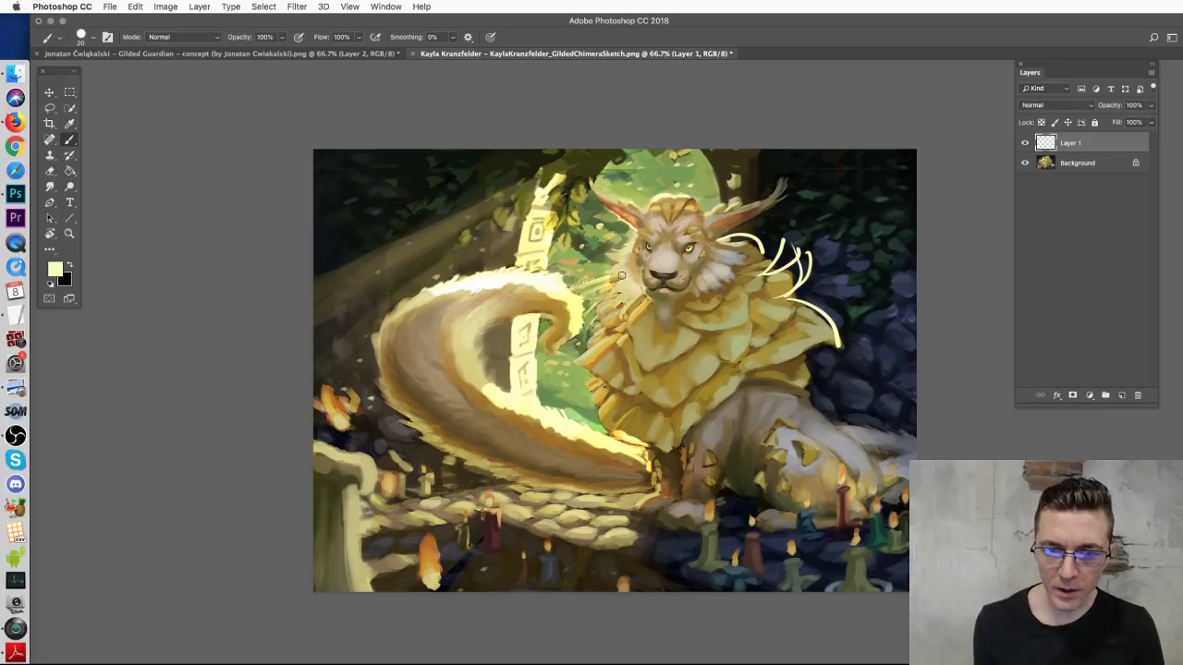
mouse_move(619, 279)
mouse_down()
mouse_move(593, 302)
mouse_move(611, 303)
mouse_move(586, 353)
mouse_move(608, 337)
mouse_move(591, 412)
mouse_up()
key(super+alt+z)
key(super+alt+z)
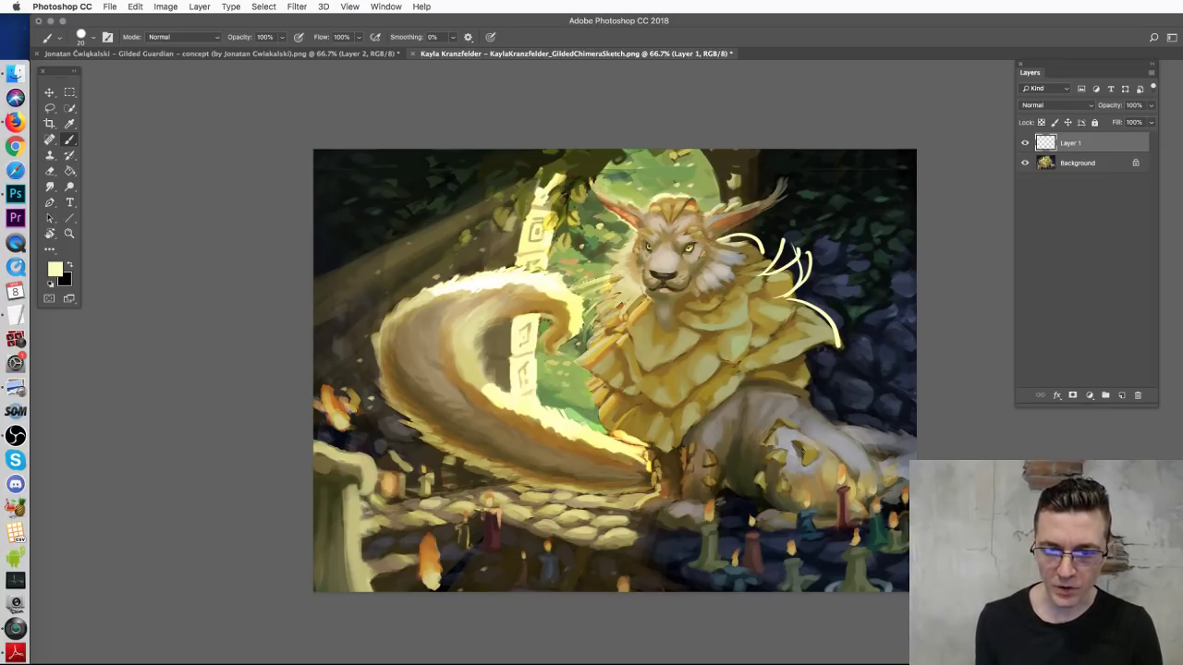
Step: Erase the whisker strokes beside the head with a 63 px eraser
key(e)
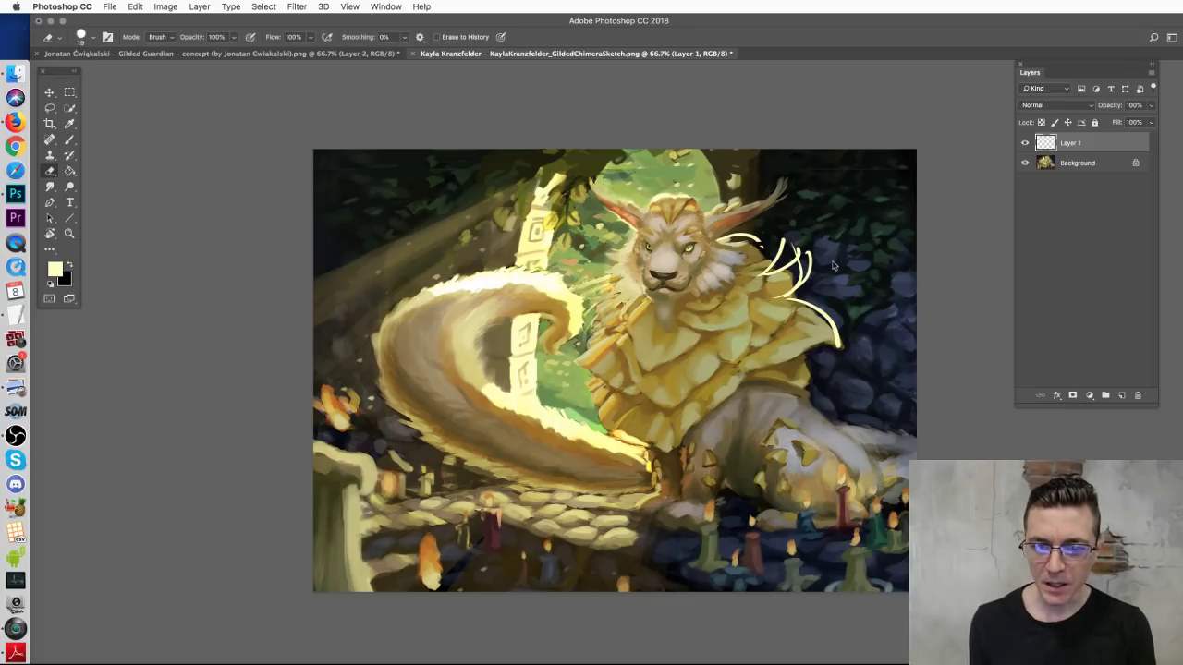
right_click(773, 252)
drag(843, 277, 869, 277)
key(Return)
mouse_move(747, 234)
mouse_down()
mouse_move(789, 235)
mouse_move(764, 280)
mouse_move(768, 320)
mouse_move(844, 272)
mouse_move(827, 346)
mouse_up()
Step: Try and undo several light rings and strokes near the front leg and candles
key(b)
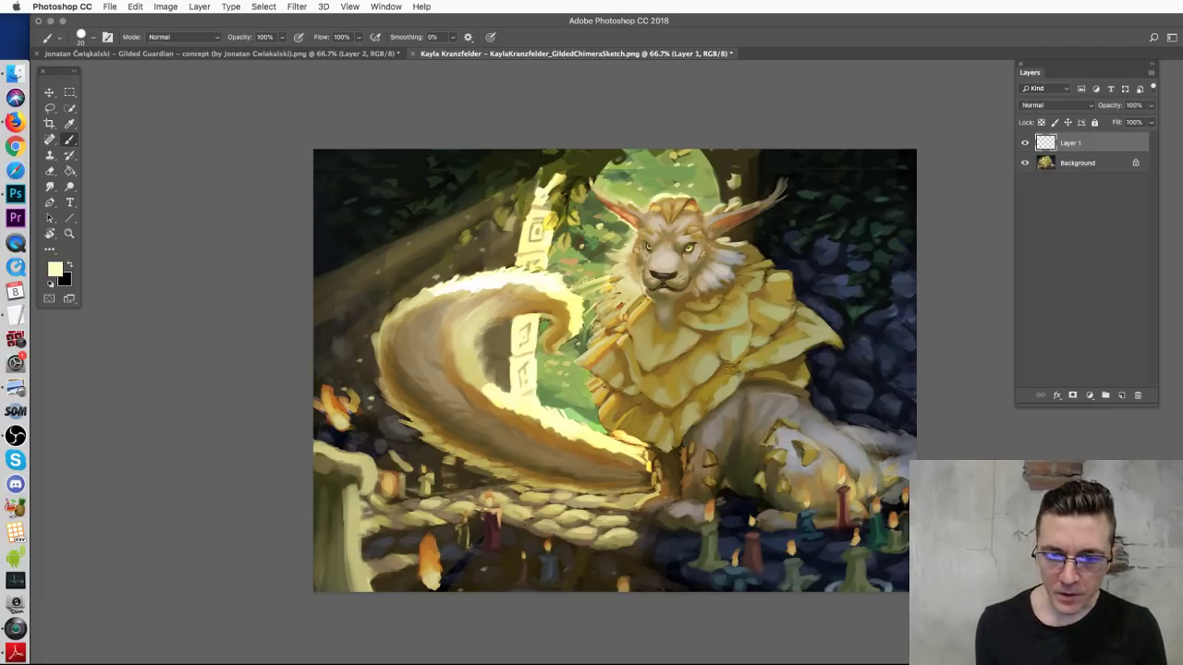
drag(710, 460, 704, 467)
key(super+z)
drag(796, 456, 817, 457)
key(super+z)
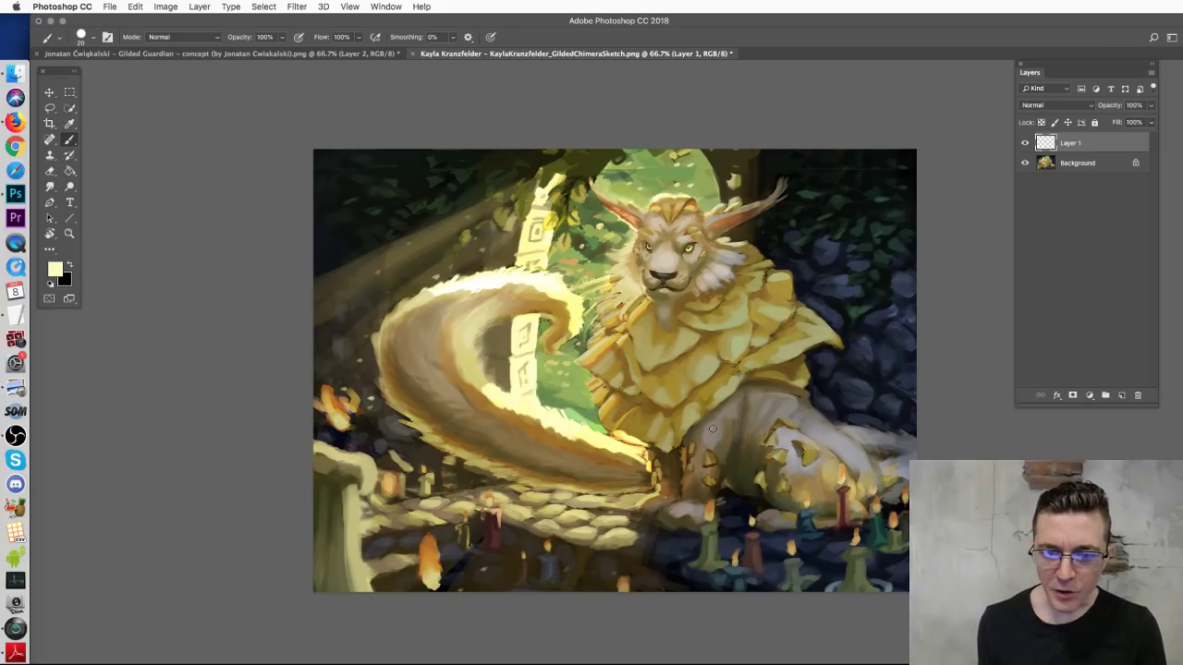
drag(710, 423, 704, 496)
key(super+z)
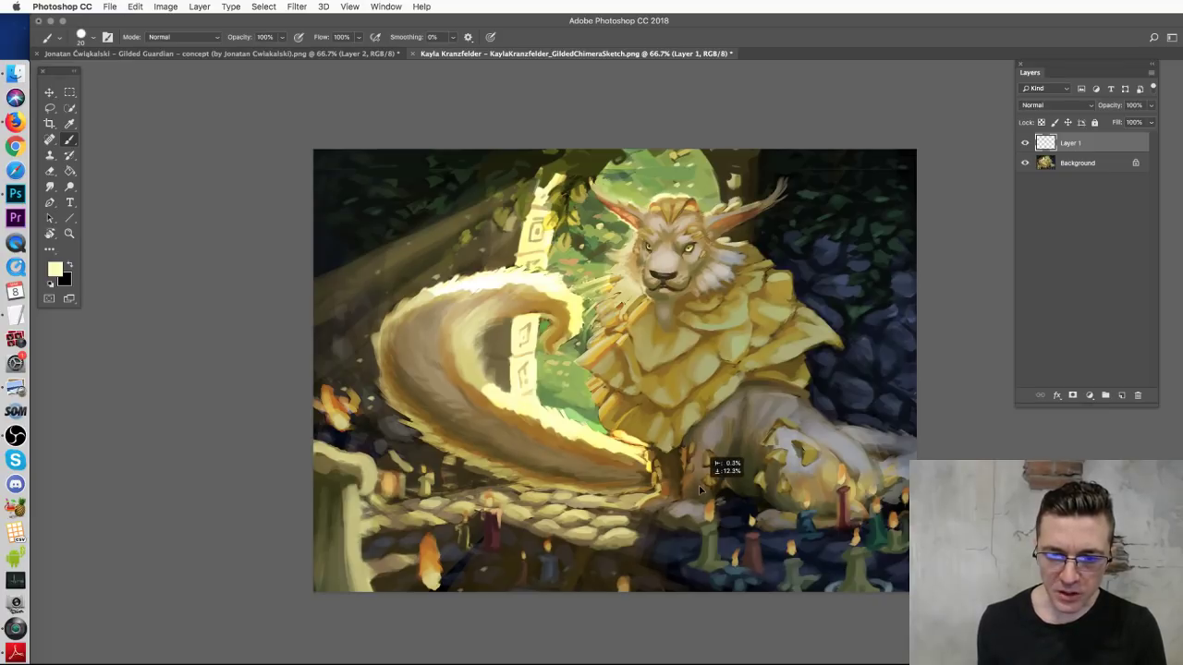
drag(705, 450, 684, 518)
key(super+z)
mouse_move(811, 473)
mouse_down()
mouse_move(834, 514)
mouse_move(792, 517)
mouse_up()
key(super+z)
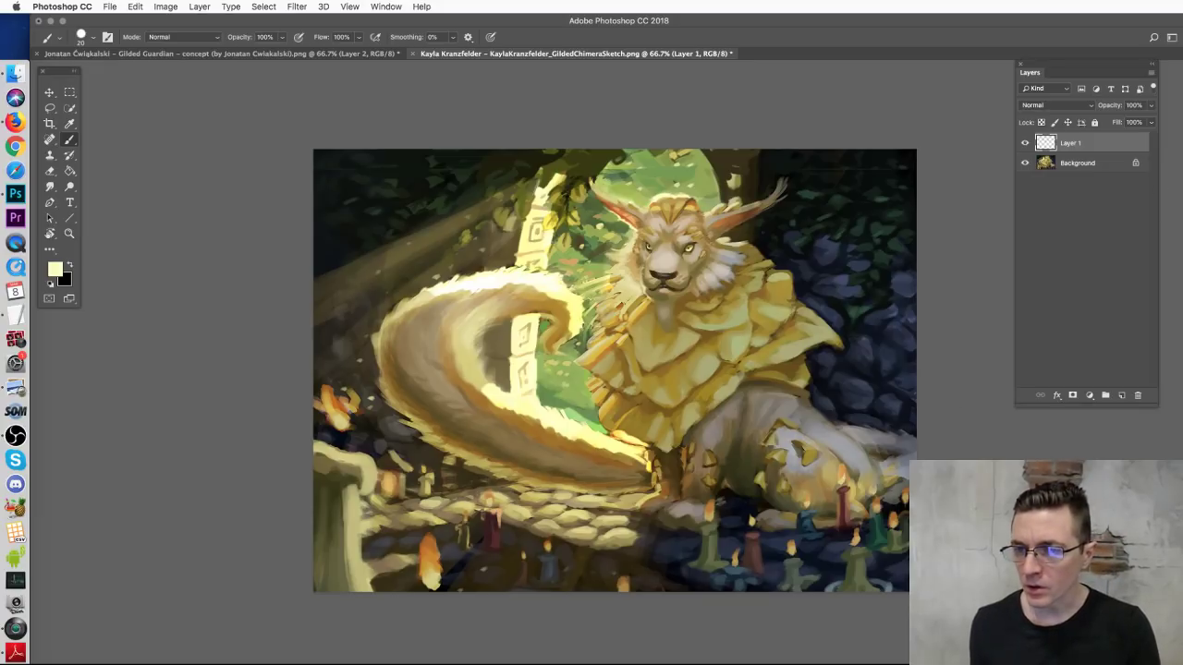
Step: Paint orange, red and pale-yellow flames on the candles
mouse_move(799, 544)
mouse_down()
mouse_move(791, 533)
mouse_move(790, 554)
mouse_up()
drag(711, 492, 707, 523)
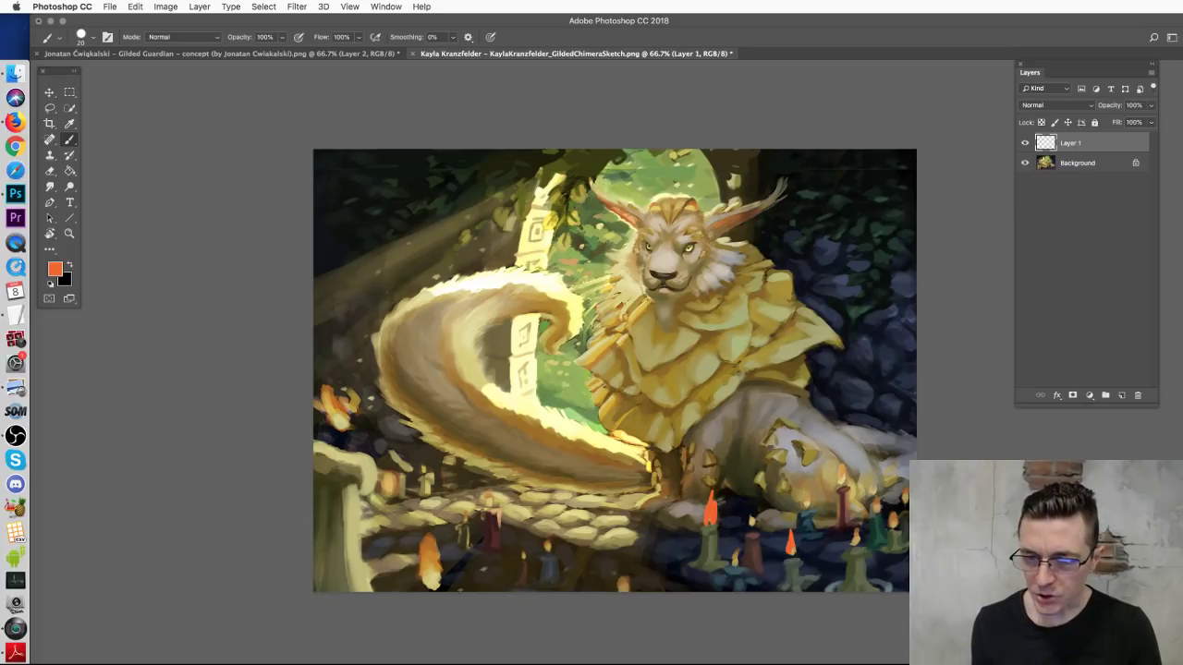
drag(711, 512, 710, 507)
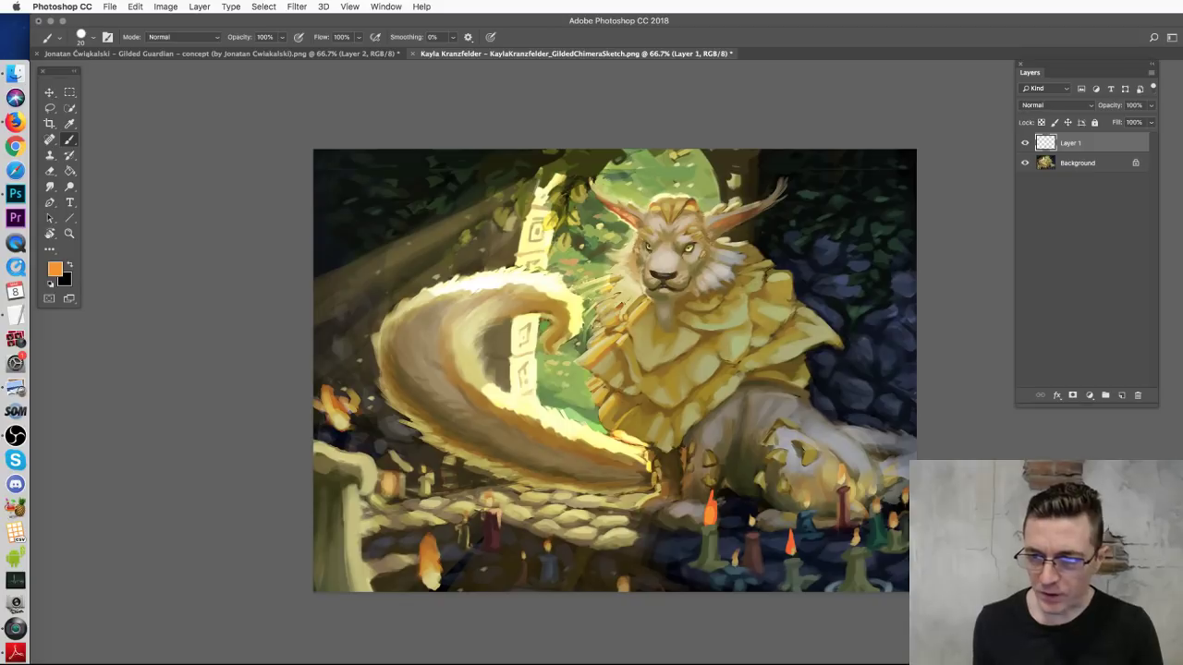
drag(710, 512, 710, 520)
mouse_move(791, 553)
mouse_down()
mouse_move(858, 540)
mouse_move(854, 527)
mouse_move(814, 527)
mouse_move(843, 546)
mouse_up()
alt+click(899, 500)
alt+click(818, 535)
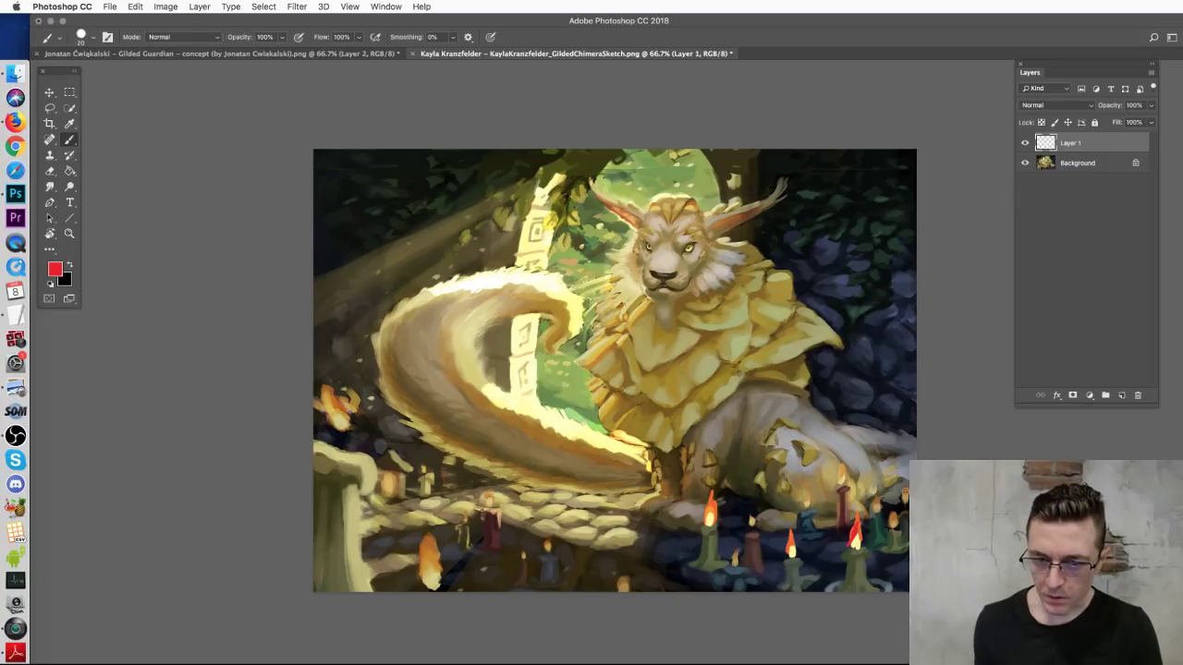
alt+click(746, 518)
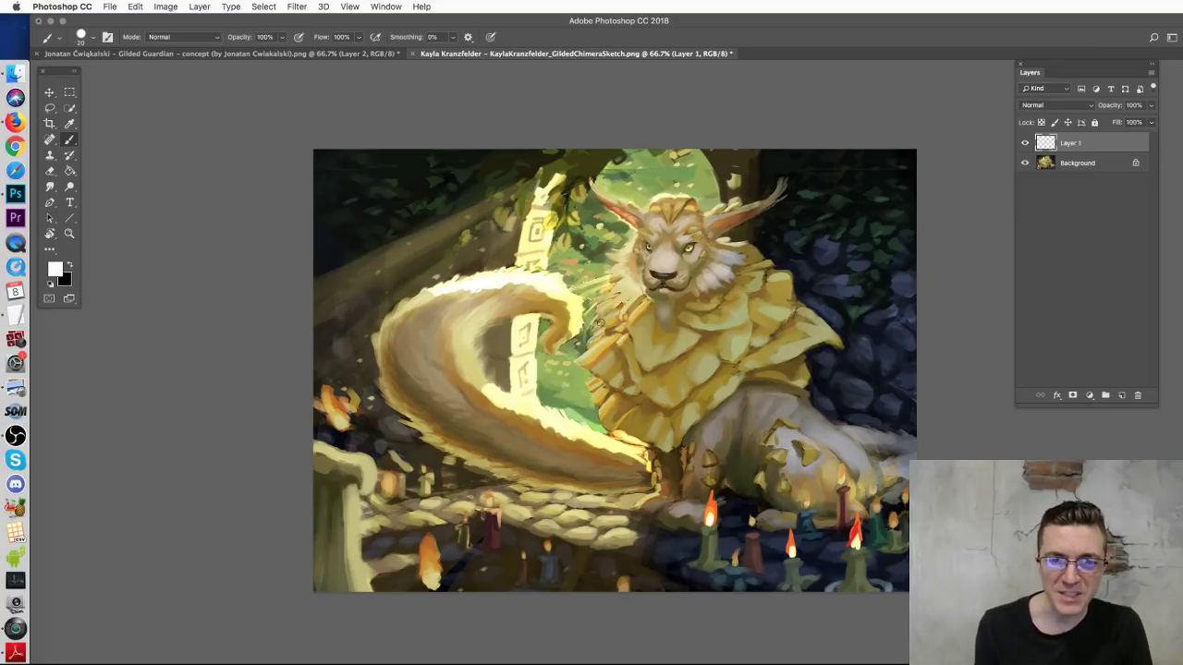
Step: Sample pale yellow and try, then undo, long bright strokes along the tail
alt+click(607, 441)
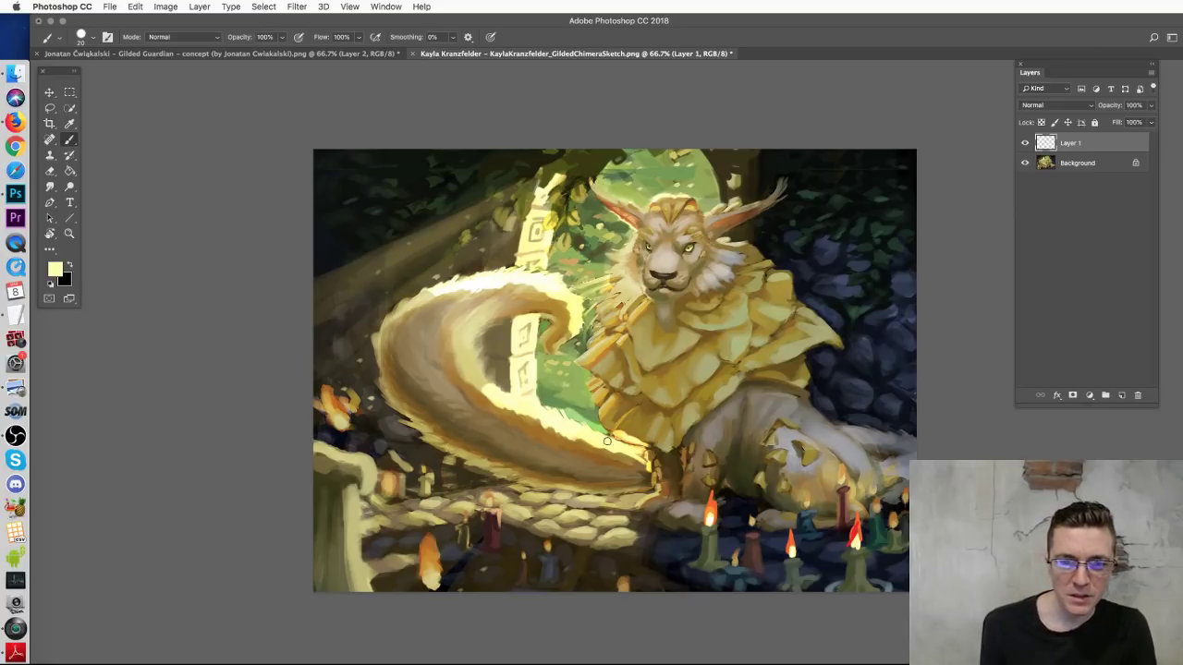
mouse_move(621, 455)
mouse_down()
mouse_move(444, 422)
mouse_move(518, 284)
mouse_up()
key(super+z)
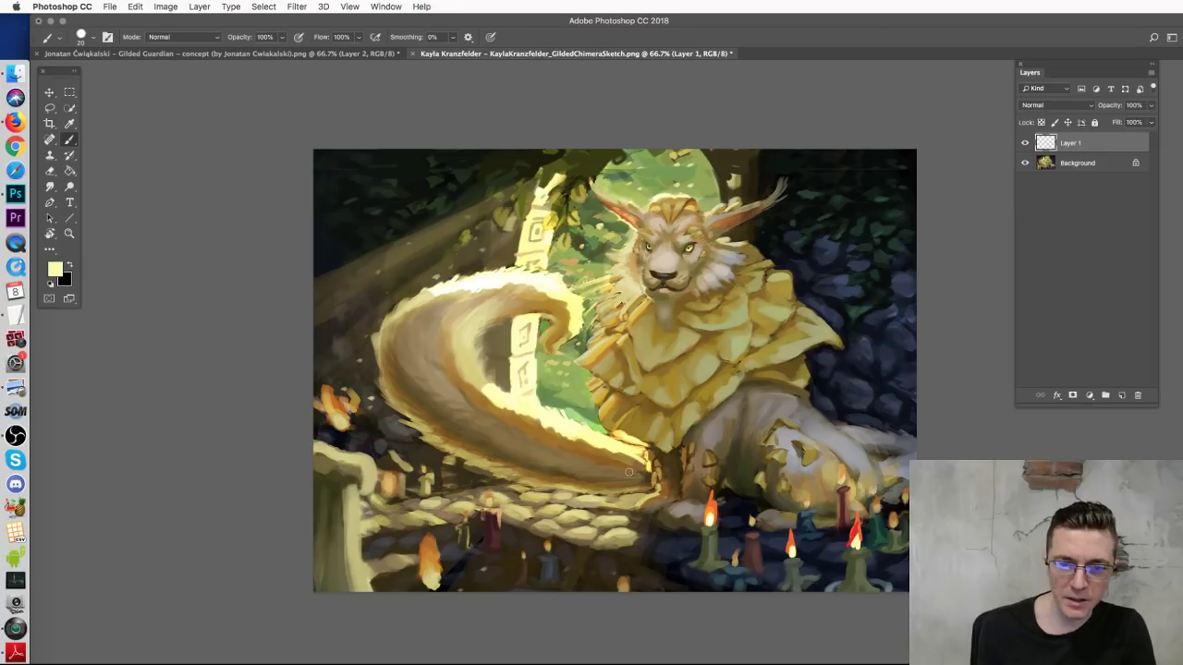
drag(628, 472, 532, 357)
key(super+z)
mouse_move(591, 466)
mouse_down()
mouse_move(537, 467)
mouse_move(452, 319)
mouse_up()
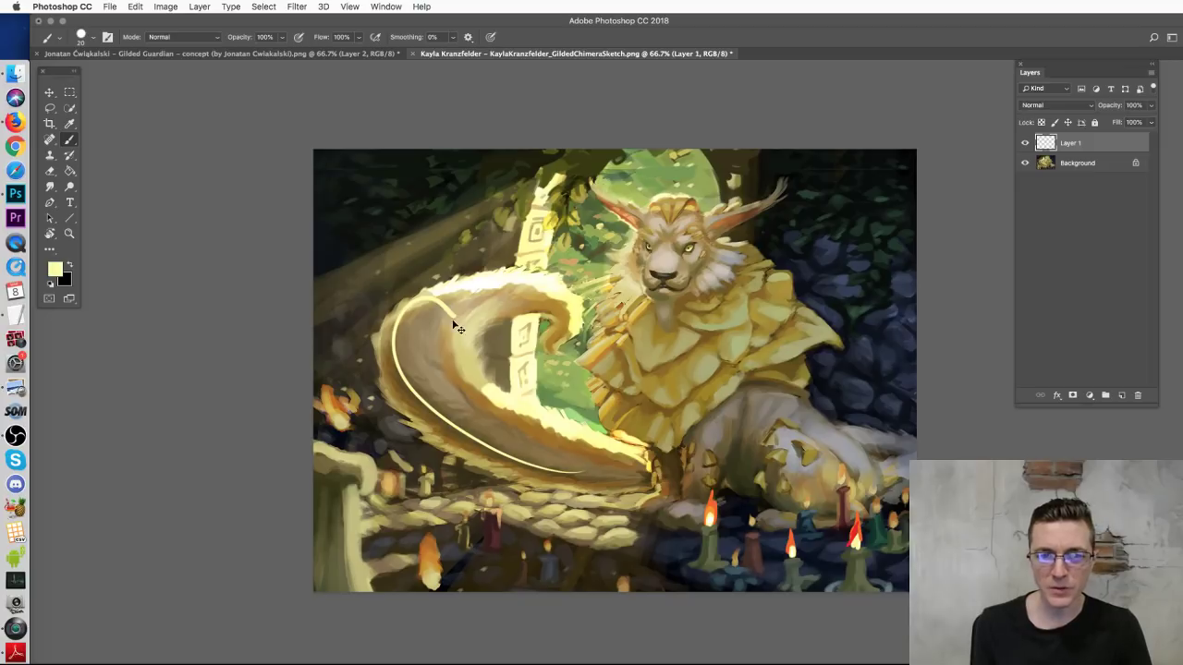
key(super+z)
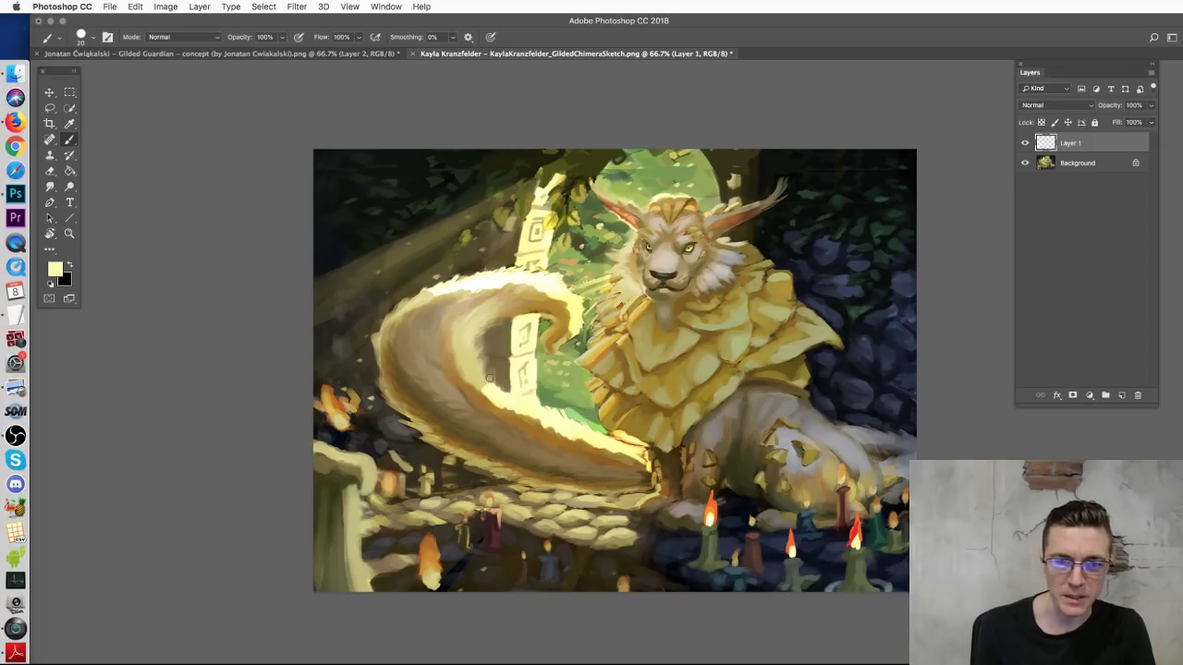
Step: Hatch short bright curves along the lower tail and left edge, then undo them
drag(582, 441, 543, 473)
drag(534, 418, 479, 453)
drag(499, 407, 413, 448)
drag(442, 393, 414, 427)
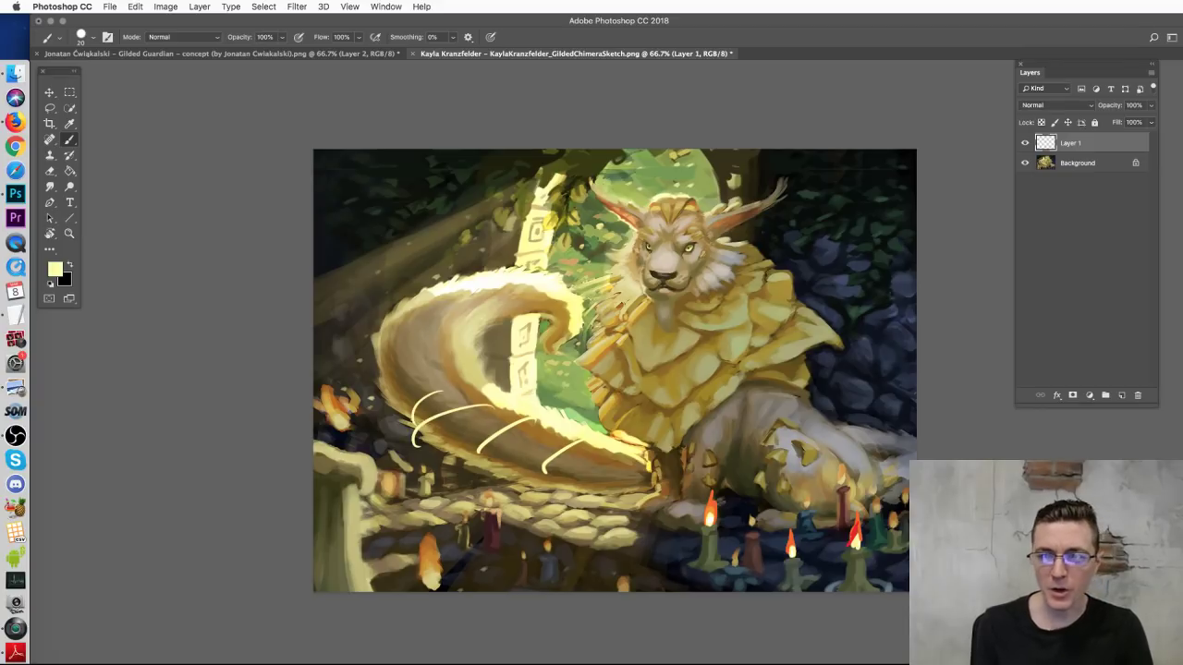
key(alt+super+z)
key(alt+super+z)
key(alt+super+z)
key(alt+super+z)
key(alt+super+z)
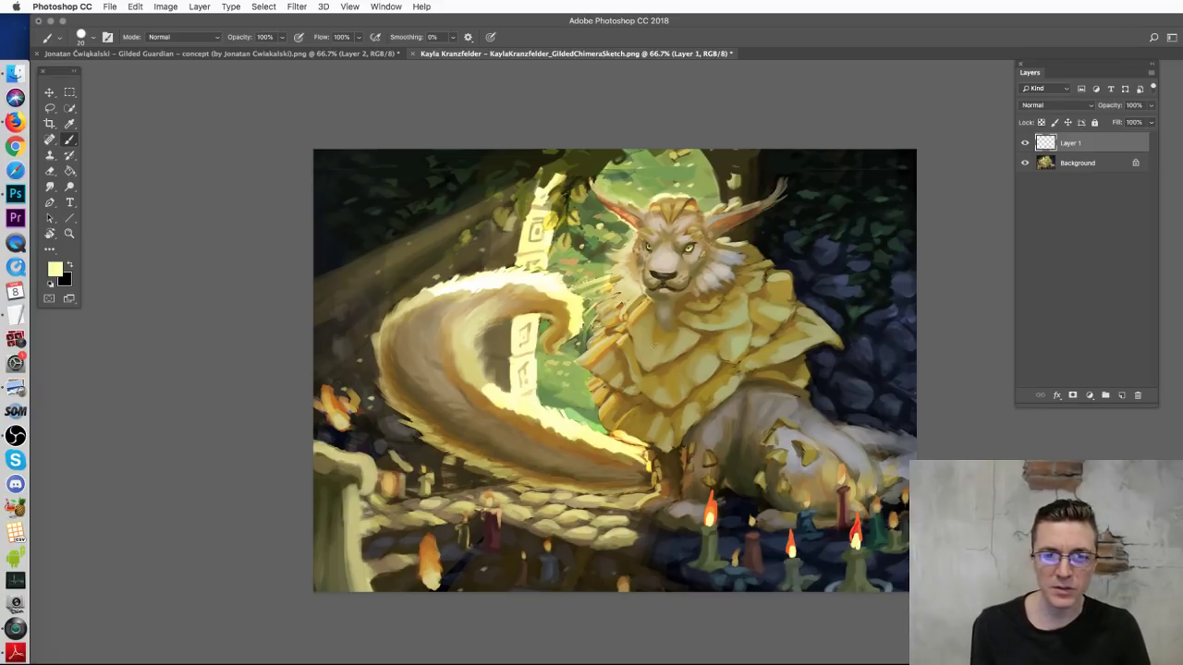
mouse_move(563, 434)
mouse_down()
mouse_move(533, 461)
mouse_move(491, 439)
mouse_move(493, 400)
mouse_up()
key(super+z)
mouse_move(413, 397)
mouse_down()
mouse_move(466, 293)
mouse_move(506, 343)
mouse_up()
key(super+z)
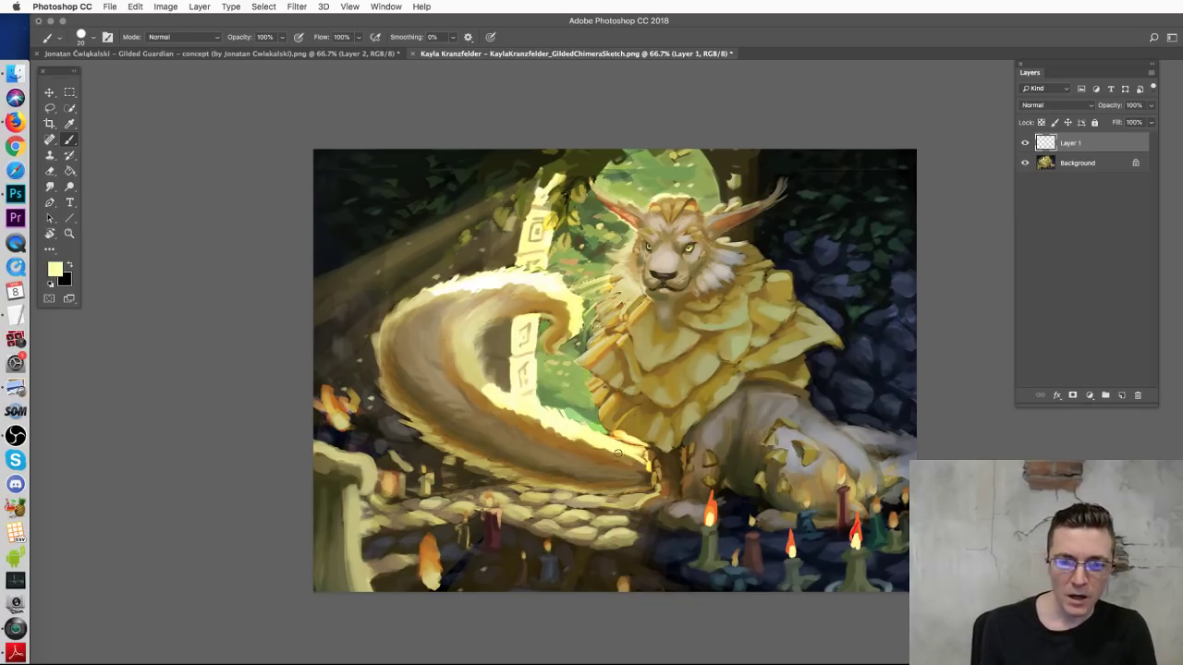
Step: Trace and undo outline lines and loops along the tail's underside
mouse_move(620, 451)
mouse_down()
mouse_move(549, 446)
mouse_move(451, 414)
mouse_move(476, 345)
mouse_up()
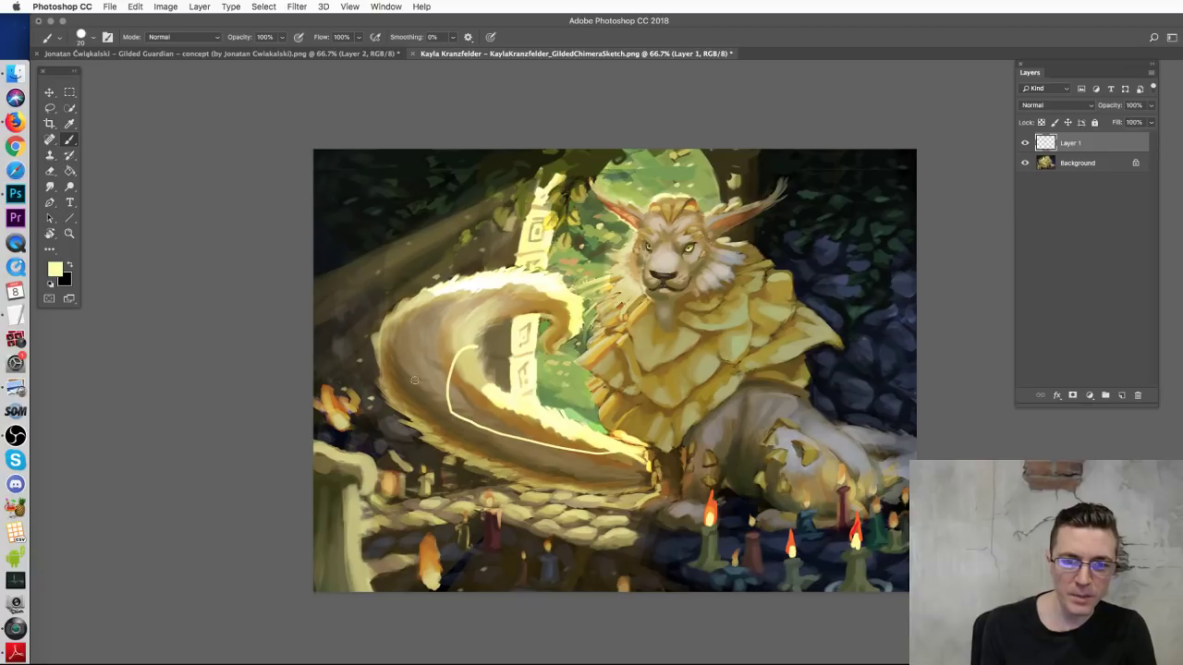
mouse_move(434, 419)
mouse_down()
mouse_move(475, 344)
mouse_move(474, 442)
mouse_move(660, 465)
mouse_up()
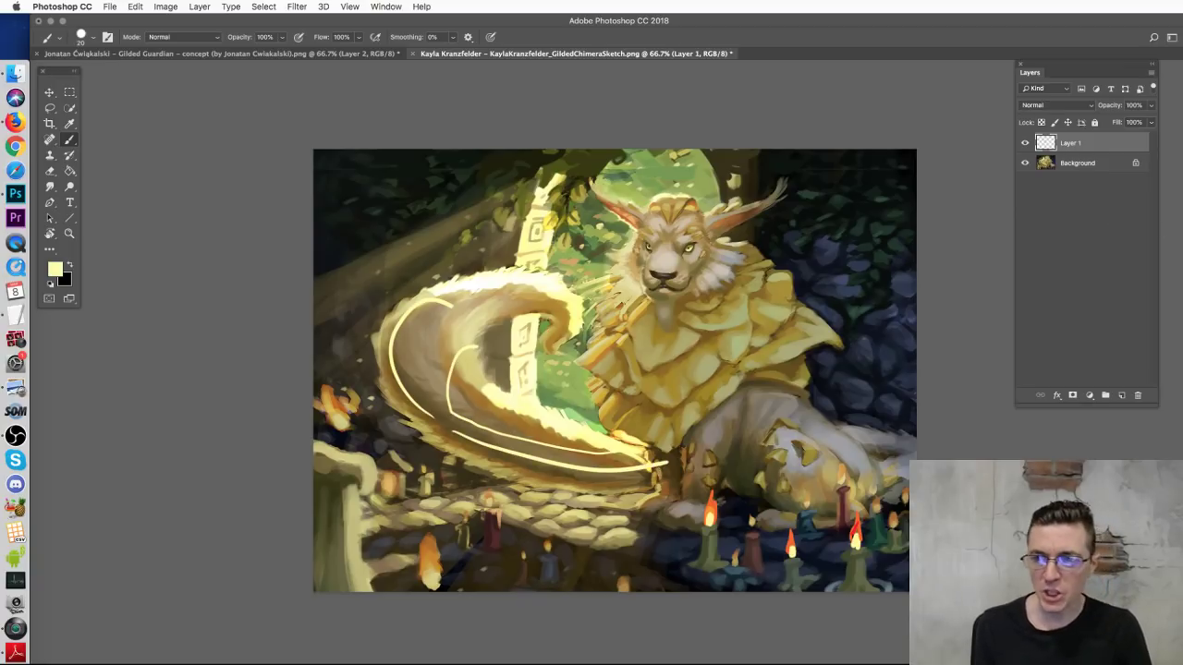
key(super+alt+z)
key(super+alt+z)
key(super+alt+z)
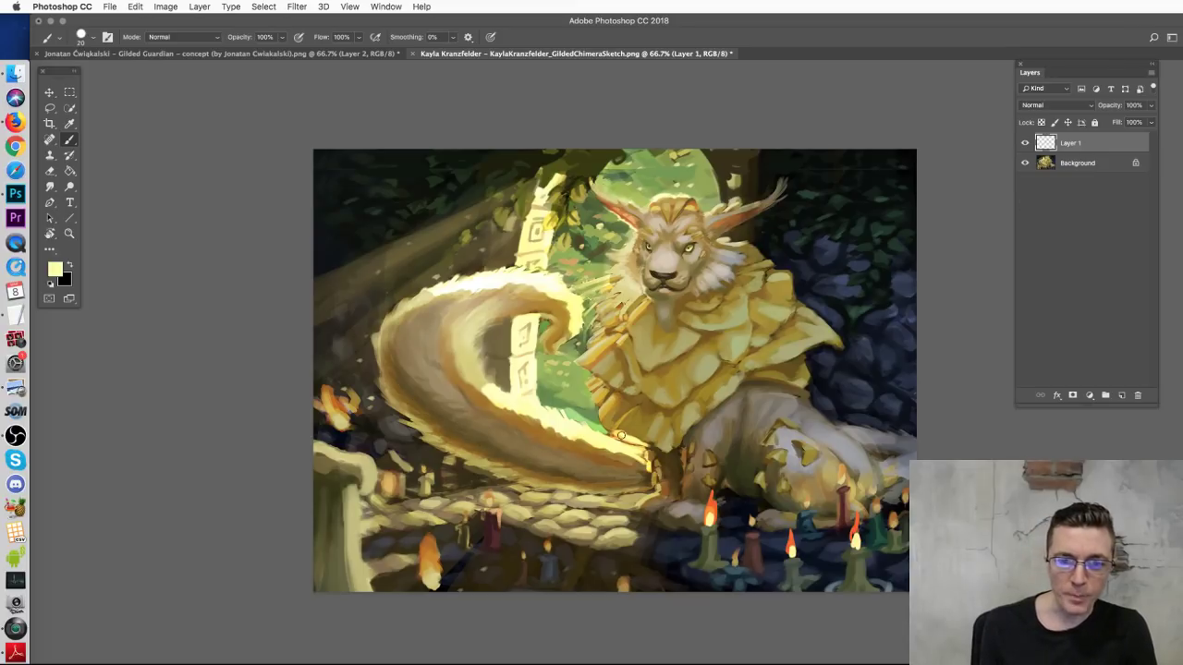
mouse_move(652, 451)
mouse_down()
mouse_move(564, 443)
mouse_move(420, 384)
mouse_move(395, 356)
mouse_move(499, 416)
mouse_up()
key(super+alt+z)
mouse_move(560, 426)
mouse_down()
mouse_move(380, 486)
mouse_move(551, 400)
mouse_up()
key(super+alt+z)
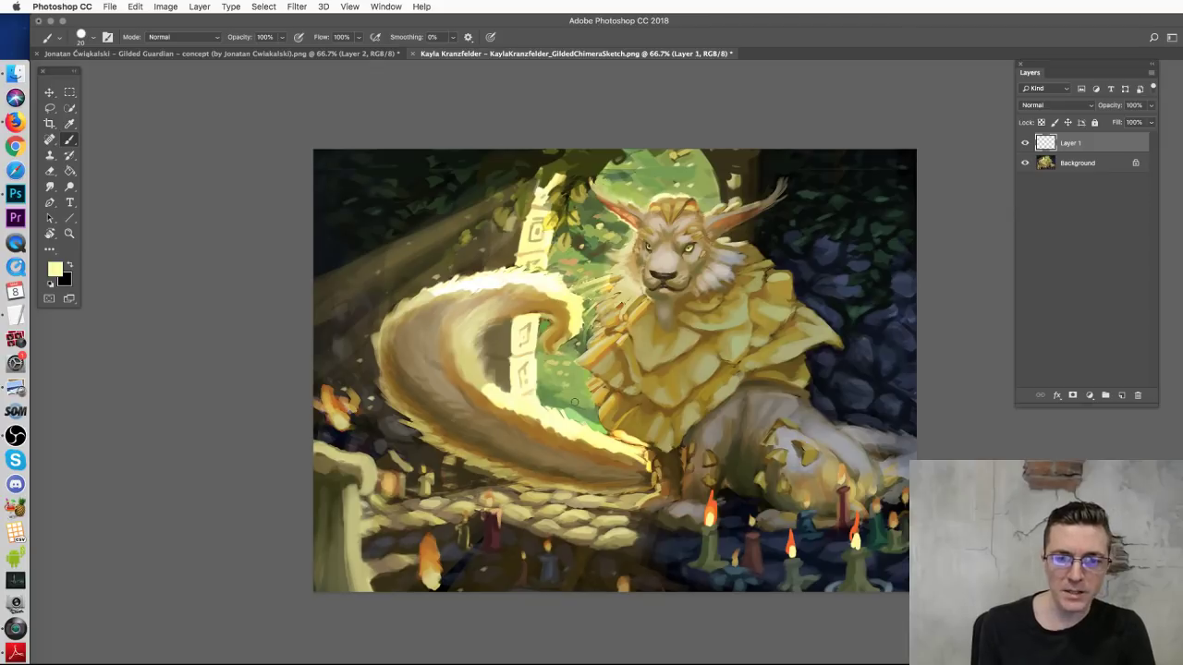
Step: Try and undo a diagonal line, an arc and an arrow shape on the tail
mouse_move(555, 465)
mouse_down()
mouse_move(424, 396)
mouse_move(585, 362)
mouse_move(549, 407)
mouse_up()
key(super+alt+z)
drag(490, 434, 430, 305)
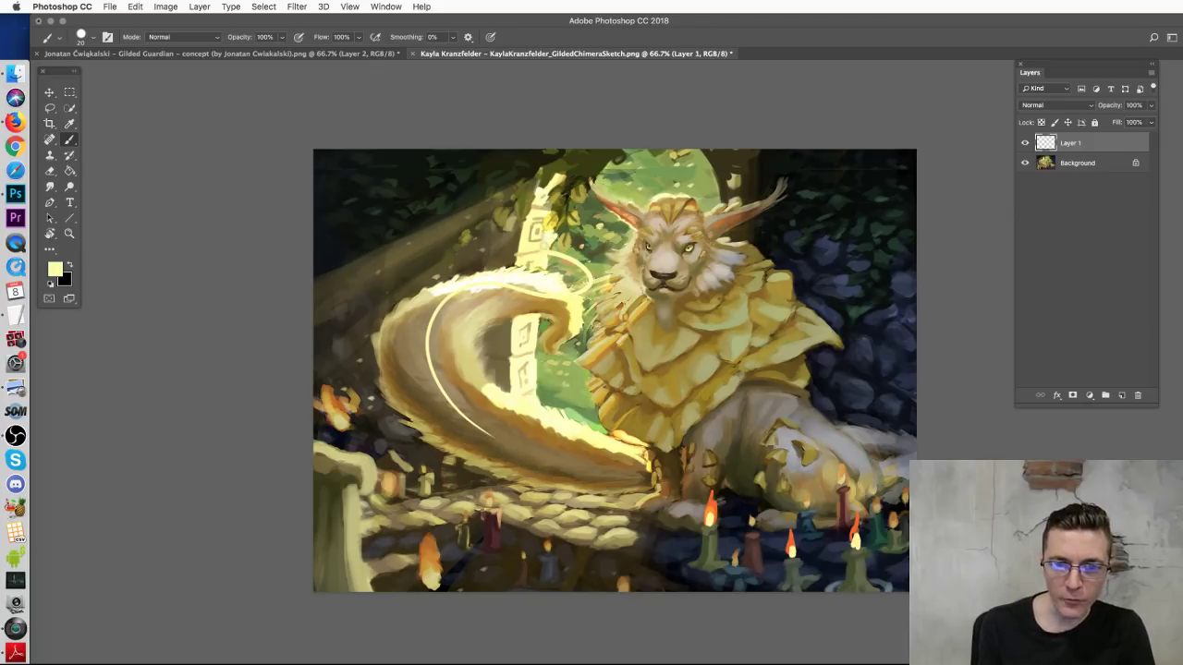
key(super+alt+z)
mouse_move(497, 487)
mouse_down()
mouse_move(458, 436)
mouse_move(512, 379)
mouse_move(497, 533)
mouse_move(536, 486)
mouse_move(432, 342)
mouse_move(559, 333)
mouse_up()
key(super+alt+z)
key(super+alt+z)
mouse_move(552, 448)
mouse_down()
mouse_move(488, 430)
mouse_move(553, 310)
mouse_up()
key(super+alt+z)
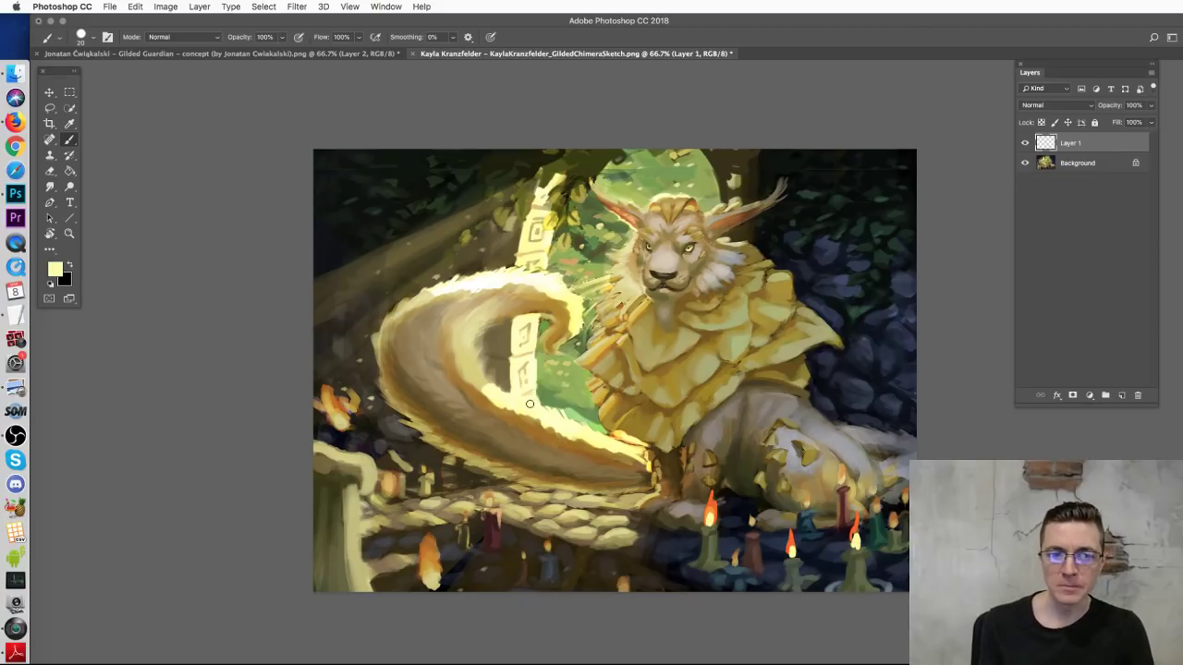
Step: Enlarge the brush to 68 px and paint sampled olive-green shapes at the tail's top
alt+click(523, 199)
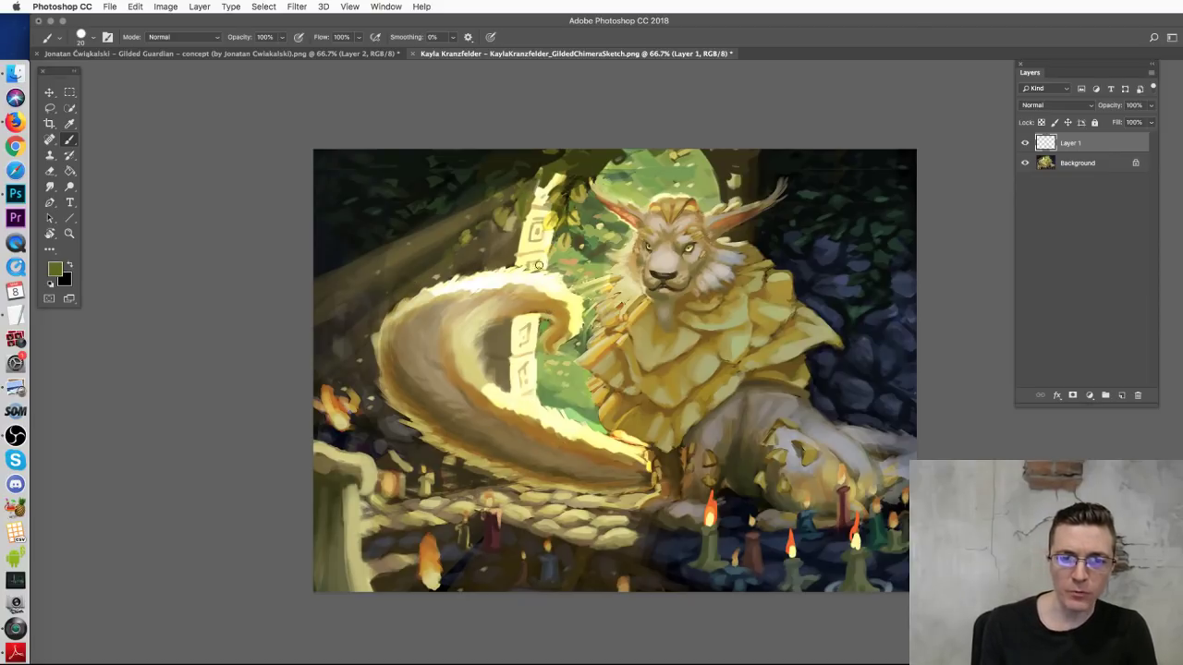
right_click(539, 267)
drag(610, 304, 632, 296)
click(514, 311)
mouse_move(514, 278)
mouse_down()
mouse_move(487, 226)
mouse_move(513, 235)
mouse_move(542, 272)
mouse_move(536, 209)
mouse_move(507, 221)
mouse_move(494, 276)
mouse_move(505, 298)
mouse_move(506, 272)
mouse_move(495, 275)
mouse_move(510, 278)
mouse_move(504, 235)
mouse_move(514, 311)
mouse_up()
Step: Sample pale yellow, re-pick olive green, and shrink the brush to 28 px
alt+click(550, 217)
alt+click(498, 276)
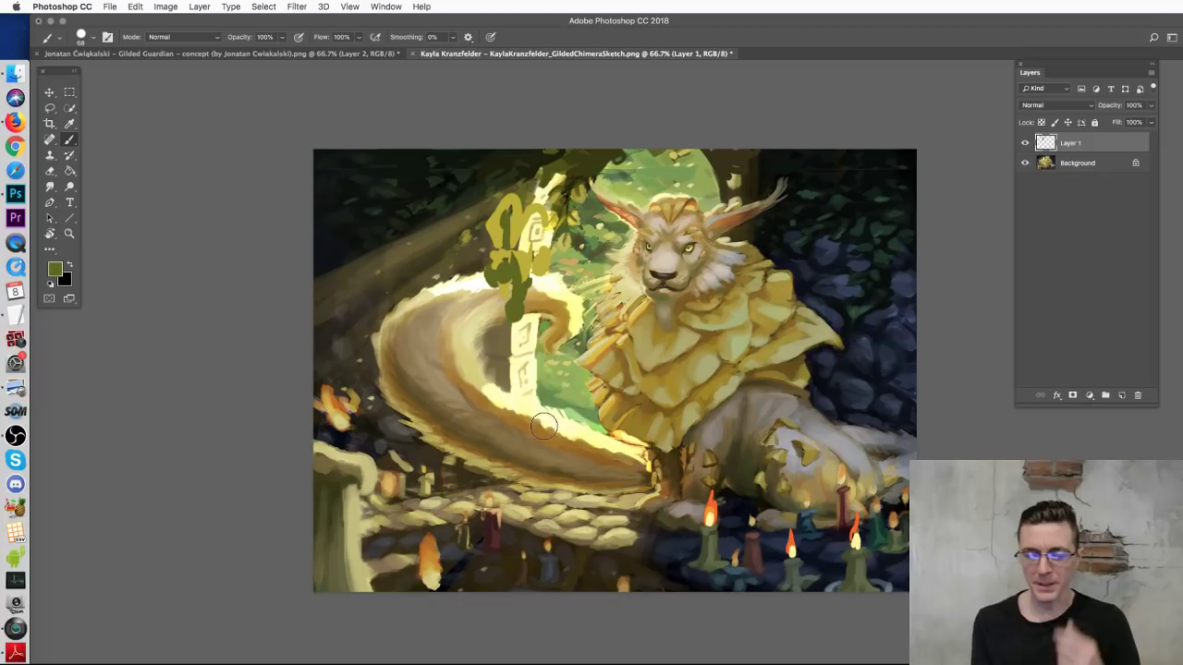
right_click(799, 334)
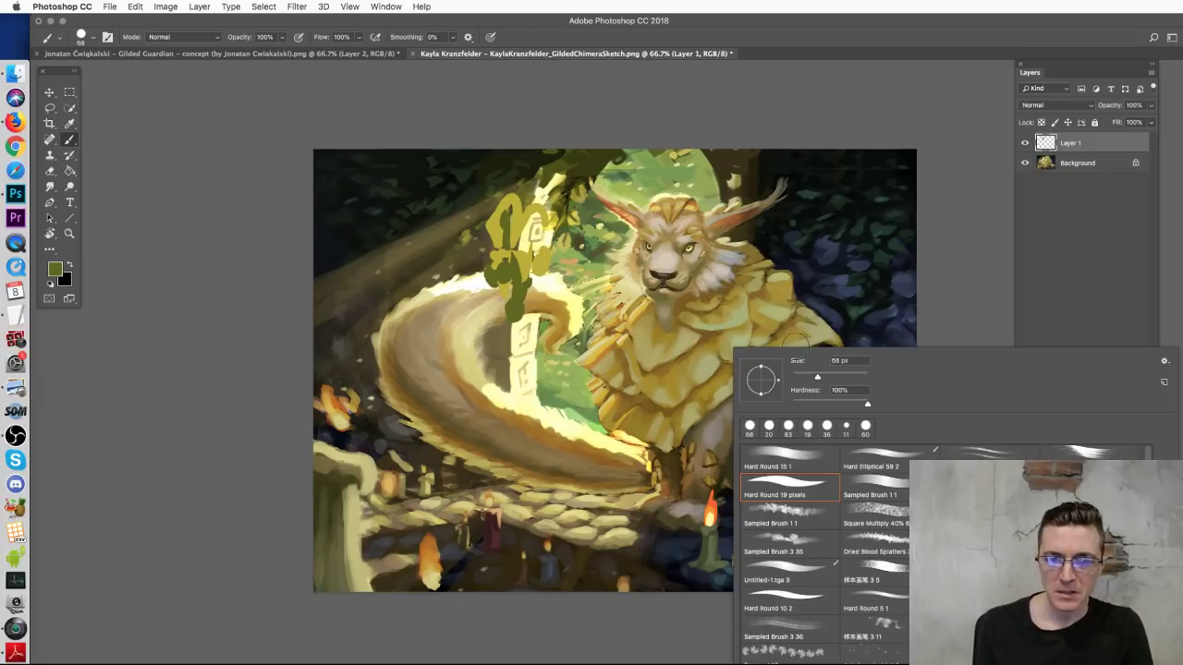
drag(817, 377, 803, 377)
click(955, 286)
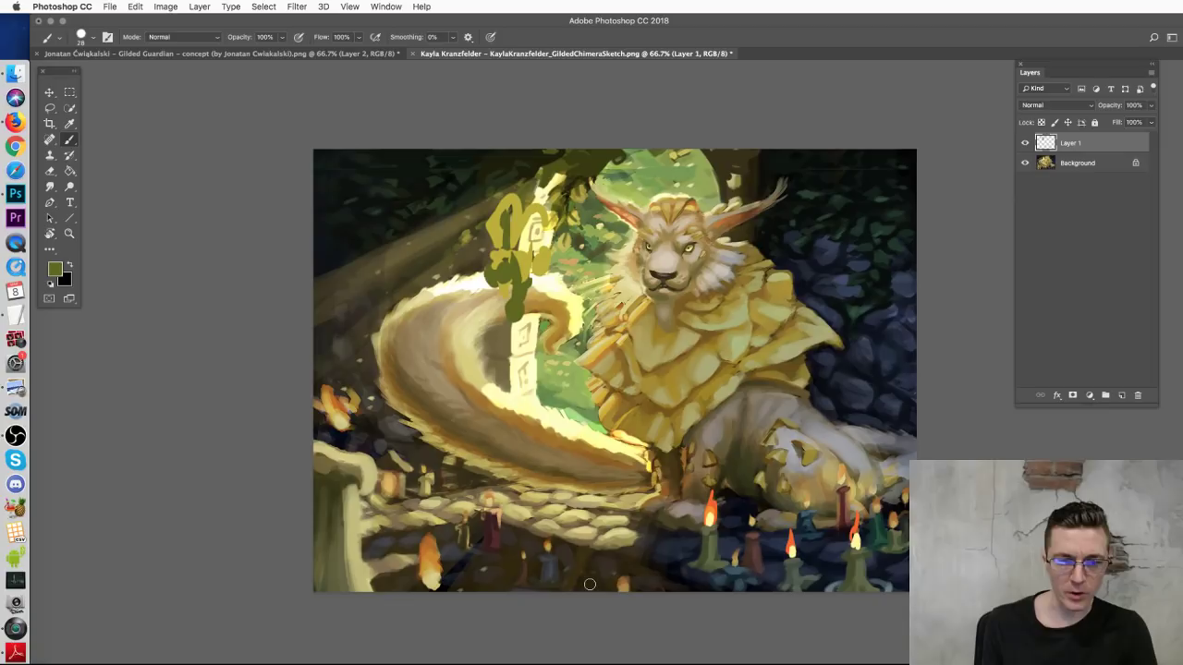
Step: Switch to a 71 px hard round brush, then undo a trial pale yellow stroke beside the tail
right_click(386, 467)
click(462, 569)
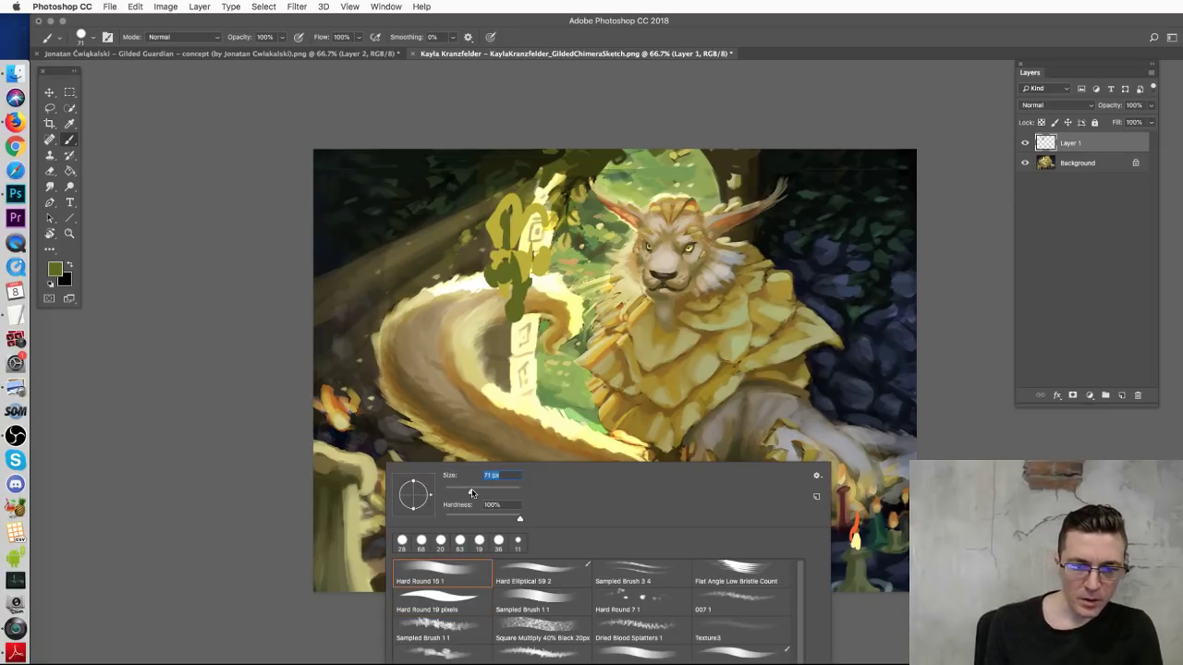
alt+click(343, 455)
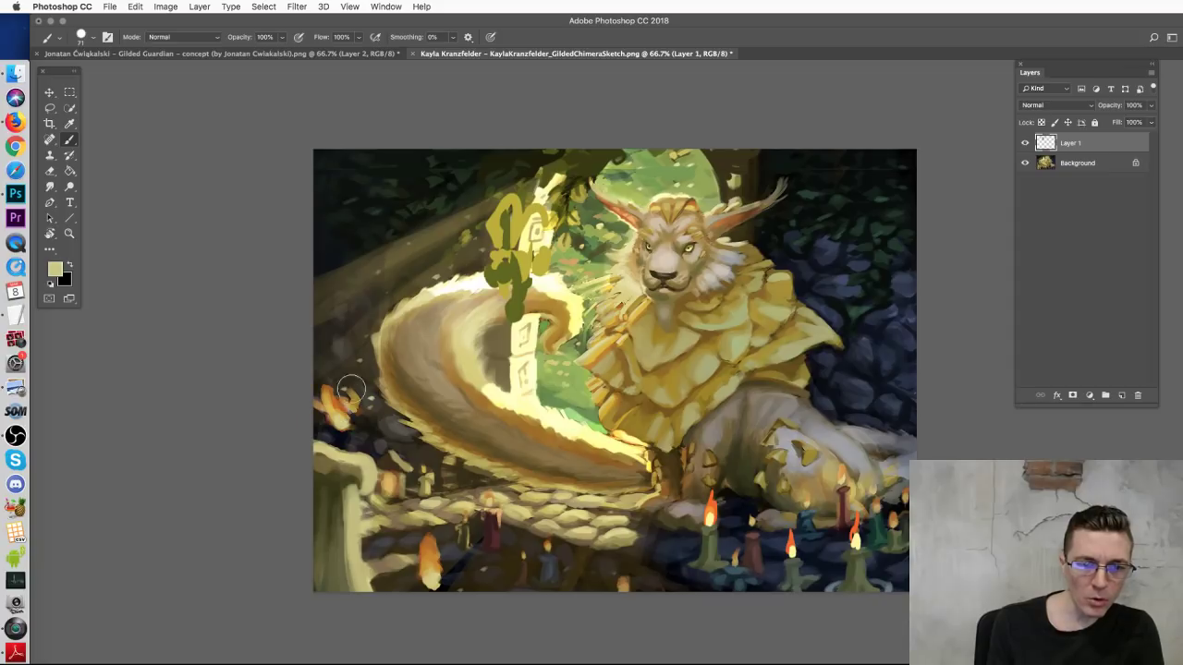
mouse_move(390, 457)
mouse_down()
mouse_move(392, 362)
mouse_move(407, 453)
mouse_move(414, 374)
mouse_up()
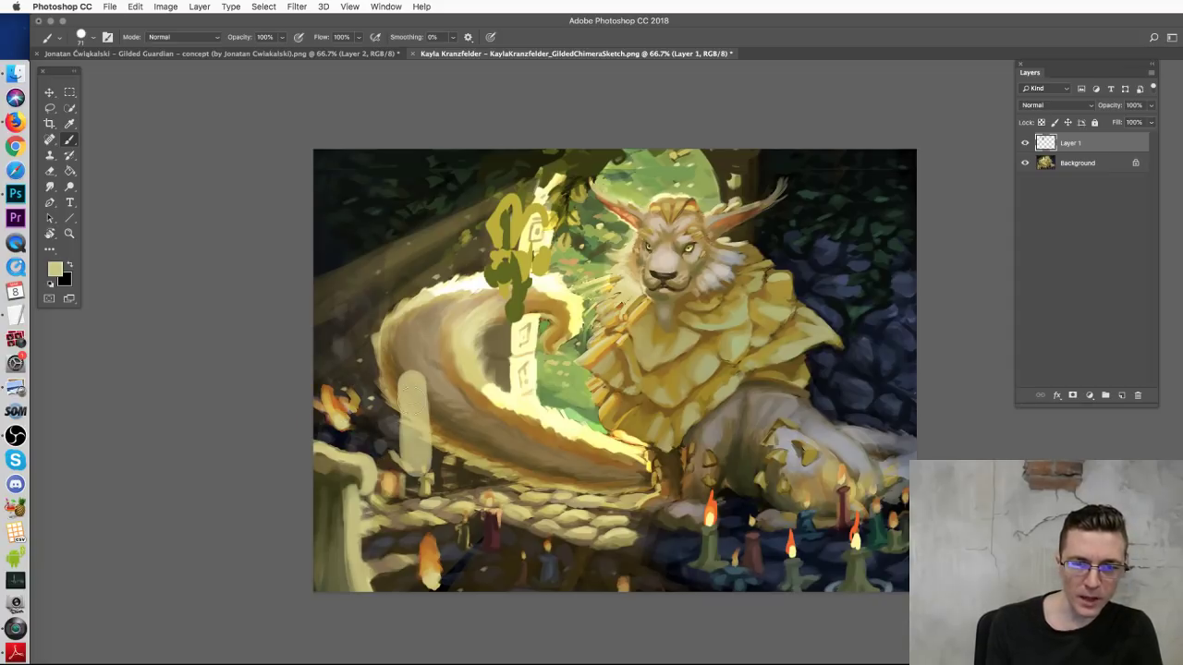
key(super+z)
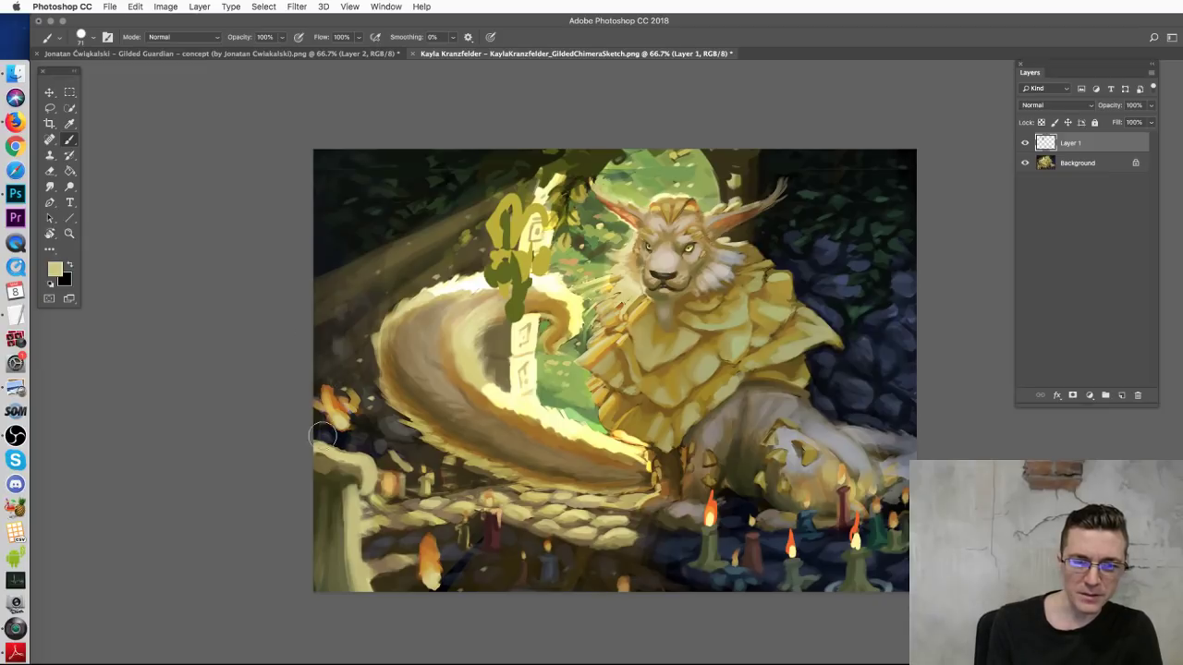
Step: Paint a red-orange flame on the left edge, with a yellow-and-cream core from a 23 px brush
alt+click(335, 409)
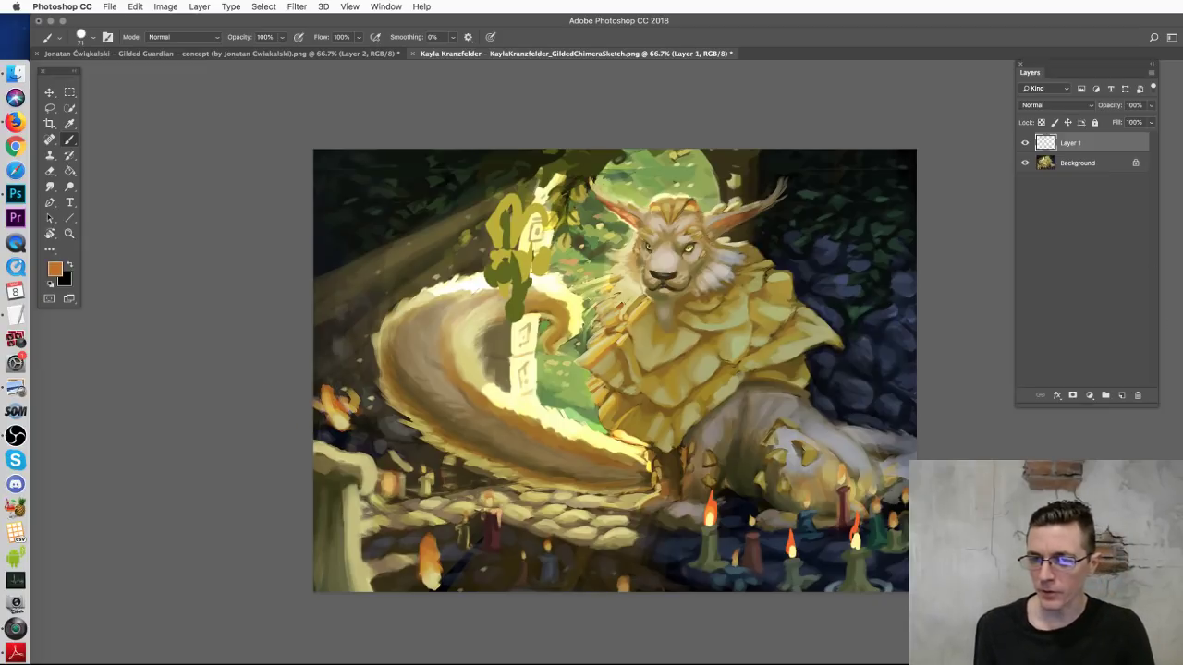
mouse_move(338, 314)
mouse_down()
mouse_move(342, 392)
mouse_move(328, 393)
mouse_move(328, 421)
mouse_move(337, 347)
mouse_move(328, 425)
mouse_move(352, 402)
mouse_up()
alt+click(365, 369)
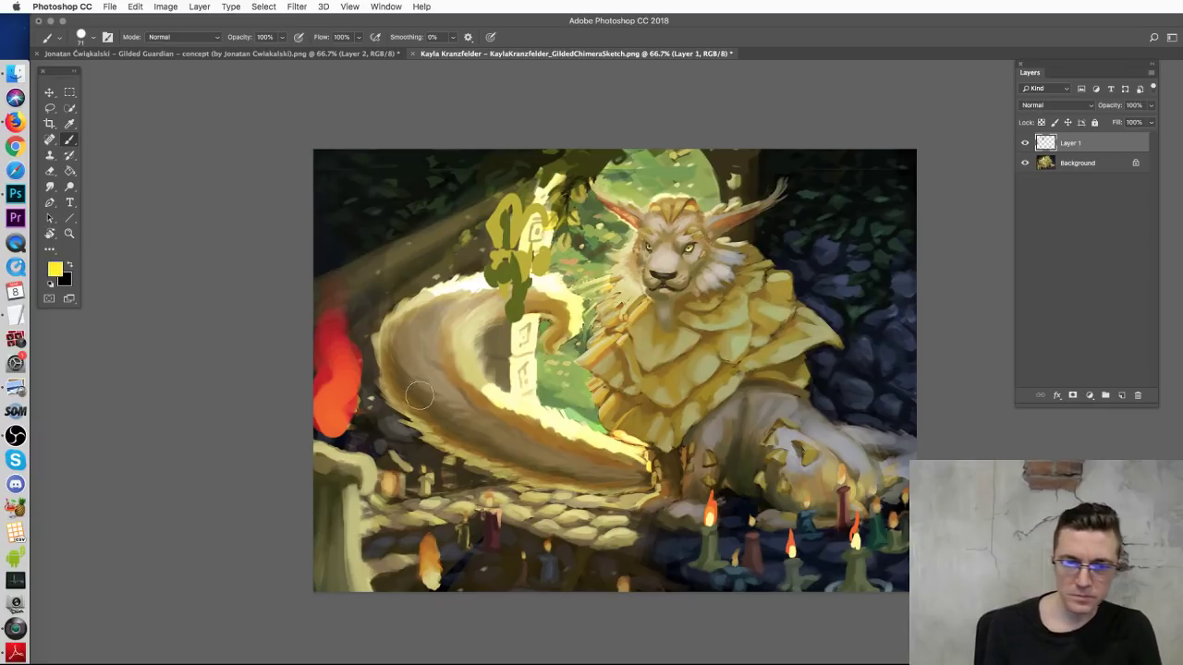
right_click(346, 393)
drag(419, 424, 415, 423)
click(333, 368)
mouse_move(334, 374)
mouse_down()
mouse_move(327, 405)
mouse_move(336, 354)
mouse_move(327, 421)
mouse_move(338, 409)
mouse_move(327, 409)
mouse_move(332, 392)
mouse_move(313, 432)
mouse_move(335, 388)
mouse_move(322, 459)
mouse_up()
alt+click(426, 381)
alt+click(349, 440)
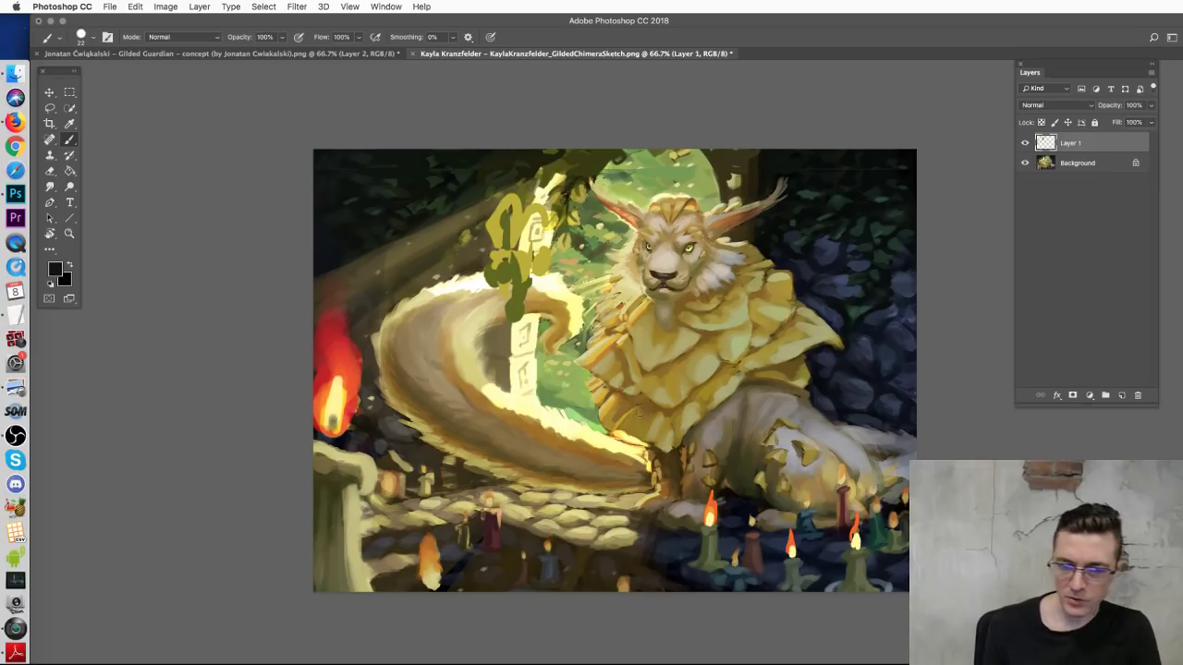
Step: Sample a tan colour from the painting and set the brush to 19 px
right_click(642, 413)
drag(739, 441, 706, 441)
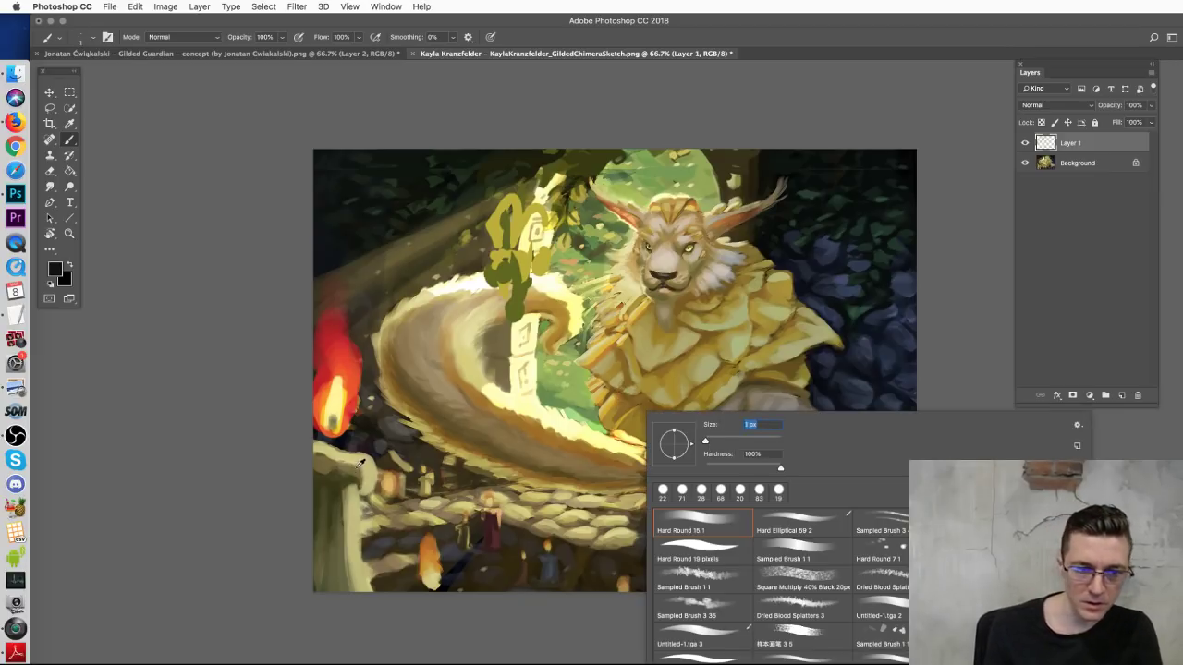
alt+click(426, 559)
right_click(434, 462)
drag(495, 496, 499, 494)
click(330, 443)
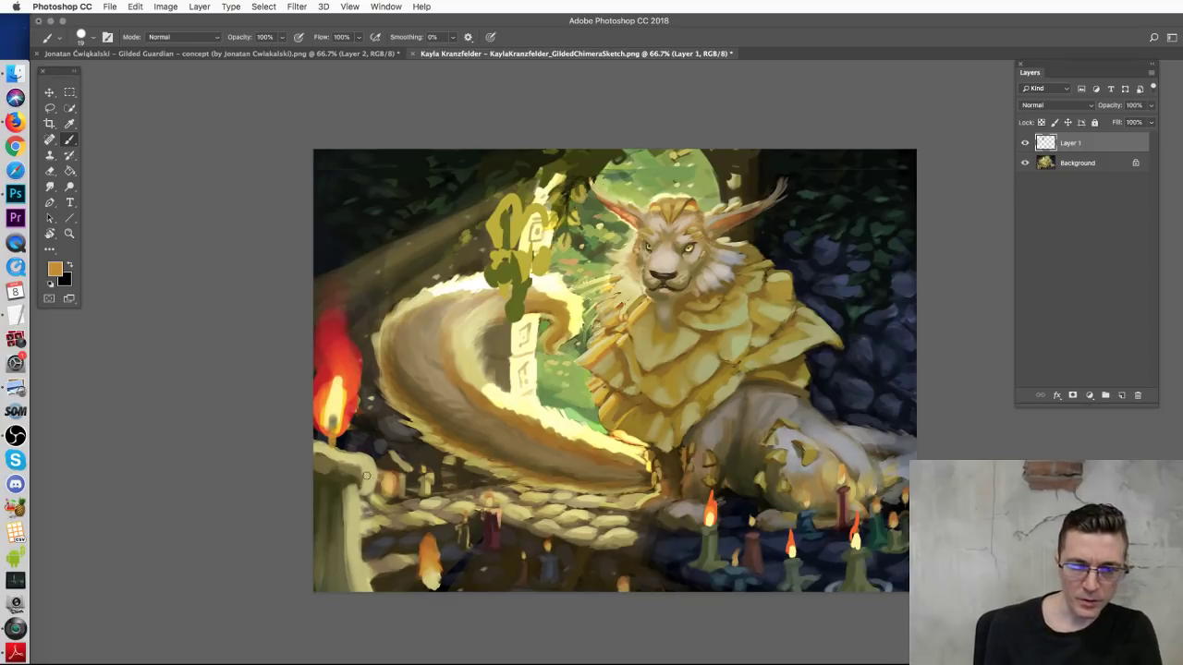
Step: Paint the candle below the flame blue-grey with a 62 px brush, then sample grey-green
alt+click(637, 435)
right_click(637, 435)
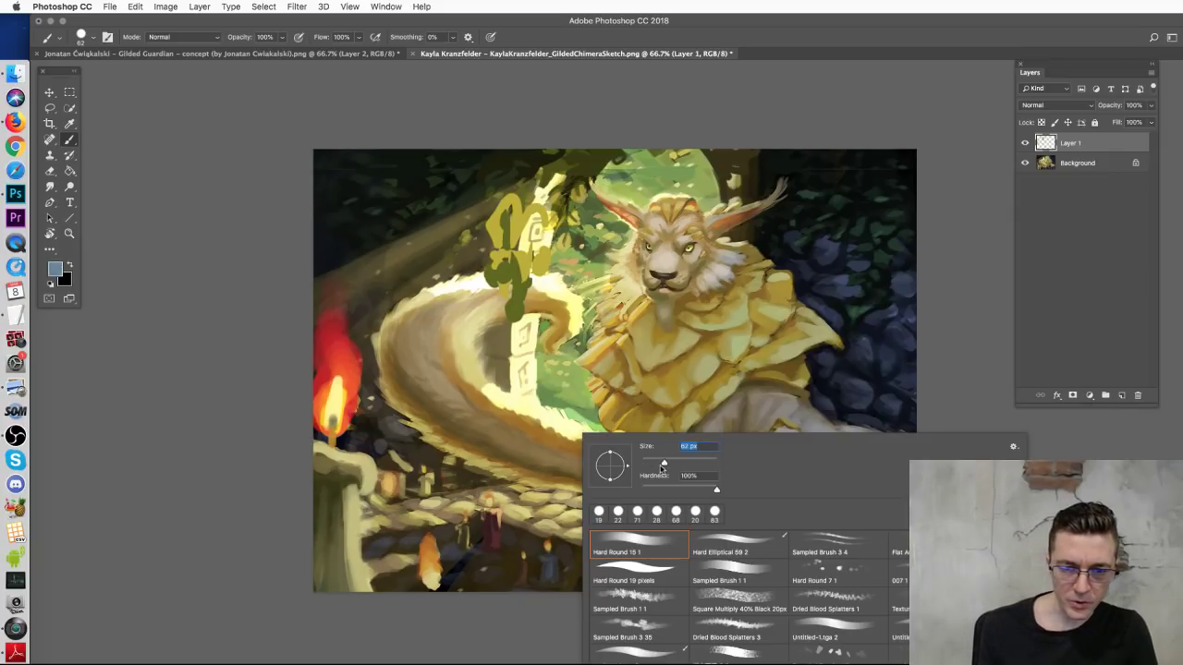
text(62)
key(Return)
mouse_move(315, 552)
mouse_down()
mouse_move(343, 540)
mouse_move(321, 473)
mouse_move(345, 479)
mouse_move(323, 515)
mouse_move(331, 542)
mouse_move(335, 518)
mouse_move(331, 552)
mouse_move(312, 573)
mouse_move(342, 590)
mouse_move(344, 514)
mouse_move(325, 501)
mouse_move(330, 593)
mouse_move(349, 562)
mouse_move(341, 510)
mouse_move(351, 503)
mouse_move(328, 479)
mouse_move(342, 464)
mouse_move(316, 458)
mouse_move(367, 476)
mouse_move(349, 473)
mouse_move(333, 549)
mouse_move(344, 483)
mouse_move(366, 463)
mouse_move(337, 490)
mouse_up()
alt+click(334, 523)
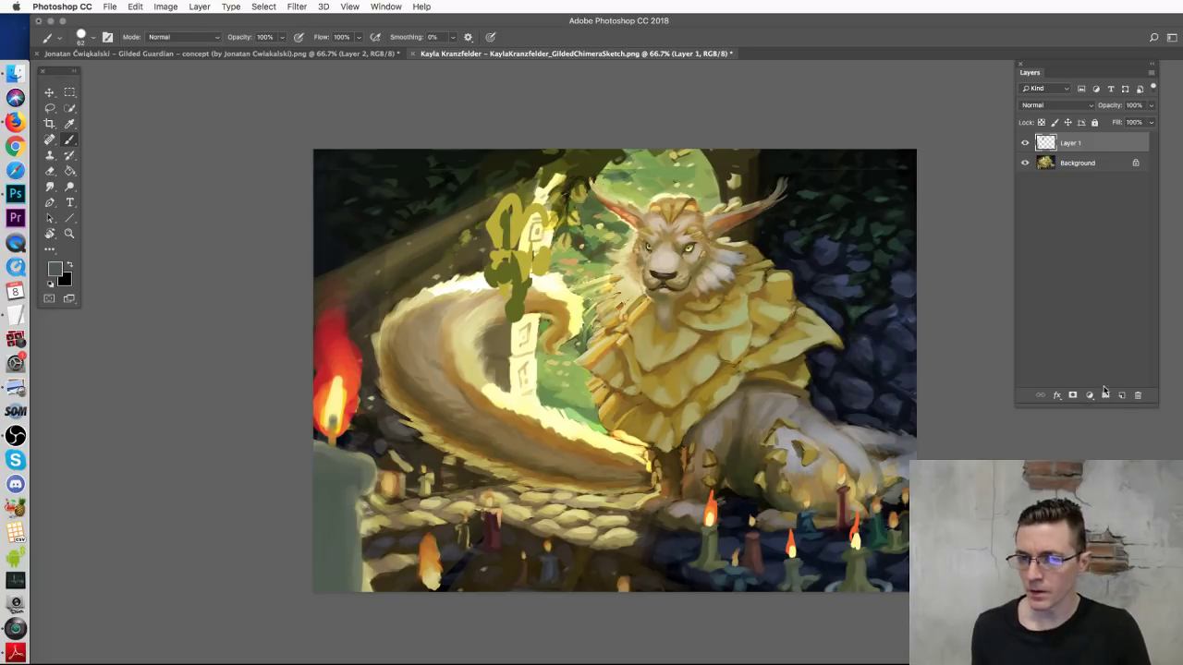
Step: Add Layer 2 in Linear Dodge (Add) mode and brighten the lower-left candle
click(1122, 394)
click(1050, 107)
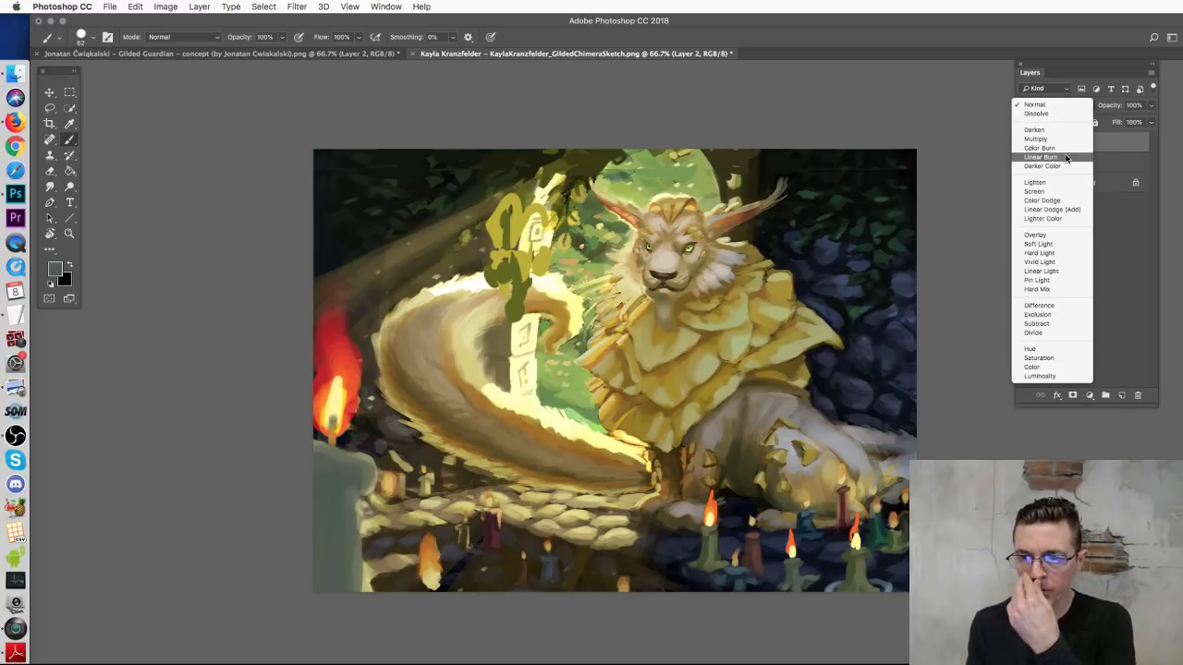
click(1060, 210)
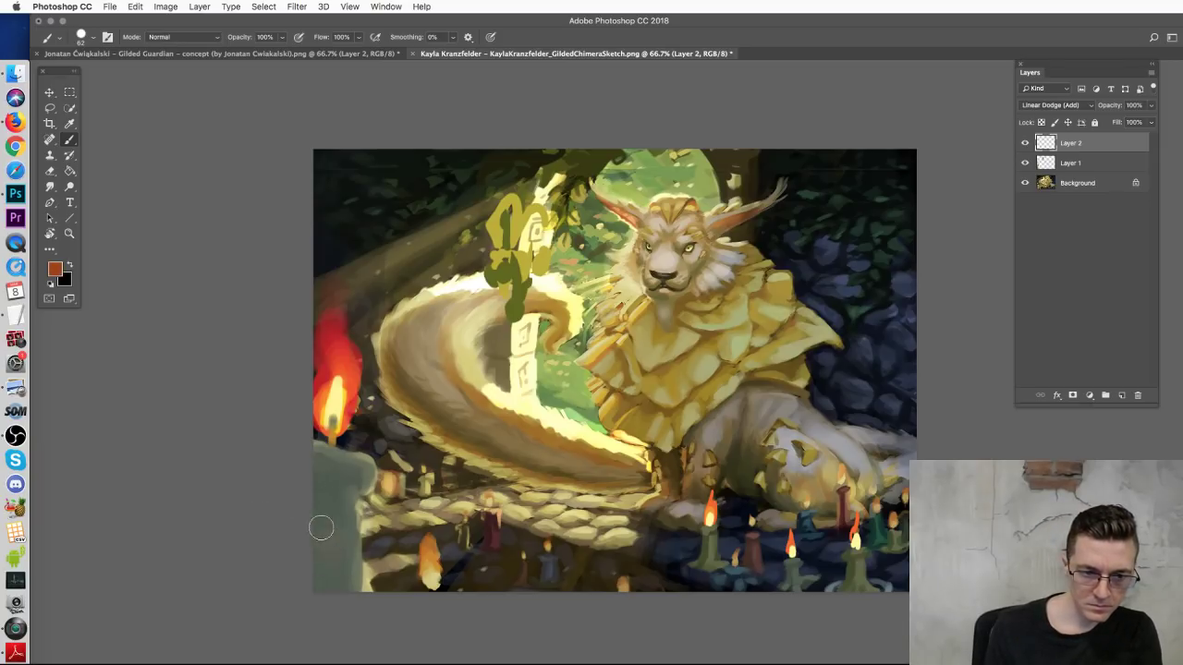
drag(339, 536, 318, 499)
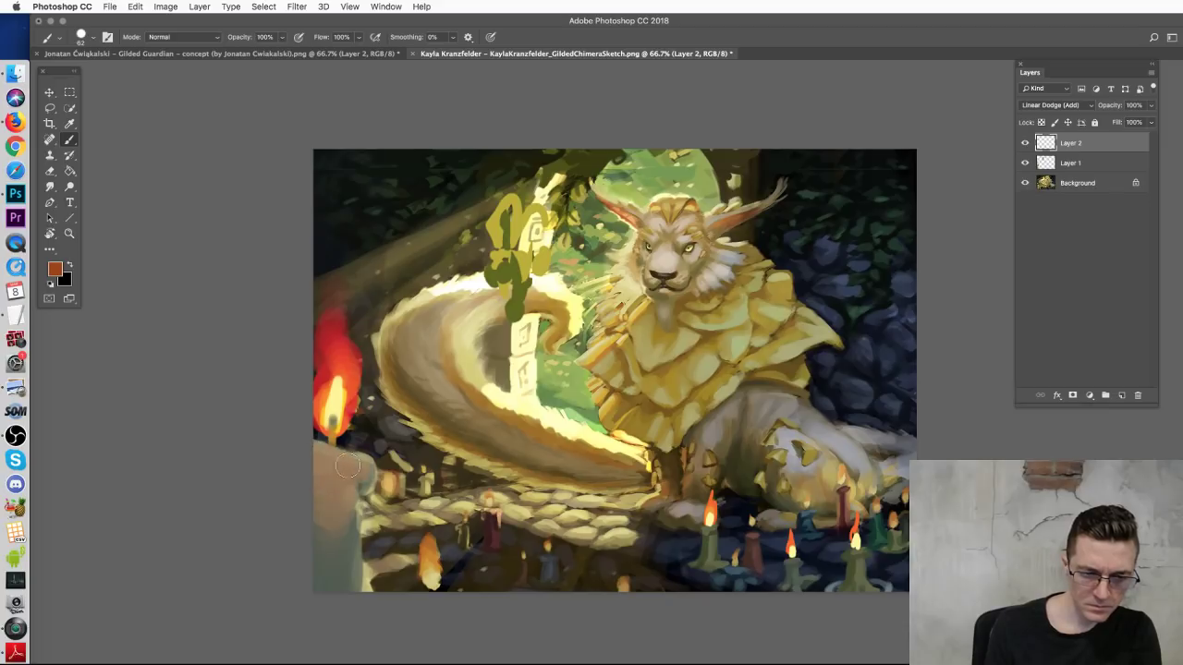
Step: Paint bright glowing strokes on the candle's base with a 12 px brush
right_click(418, 450)
drag(467, 466, 445, 466)
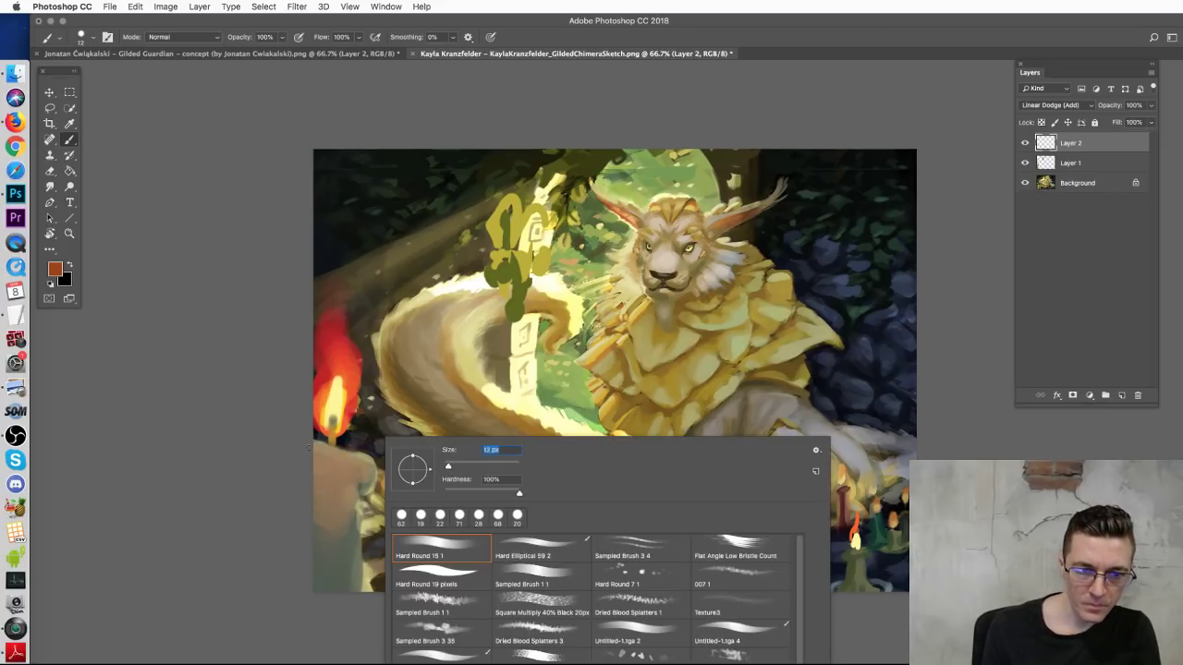
click(314, 445)
drag(316, 444, 355, 456)
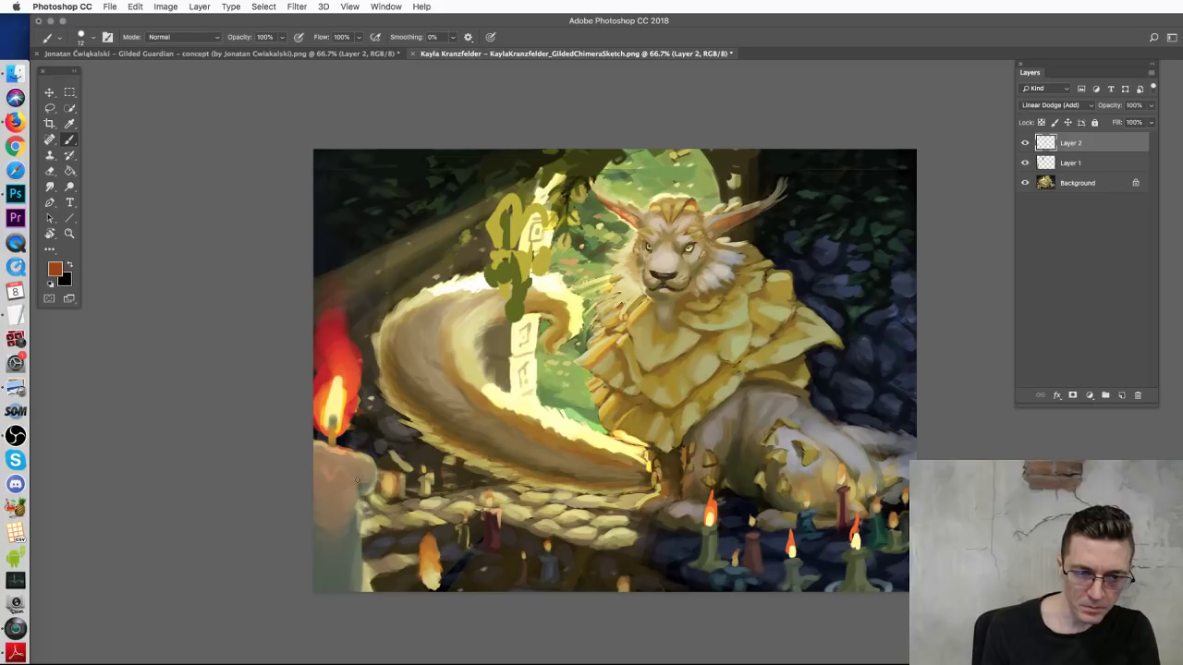
right_click(357, 462)
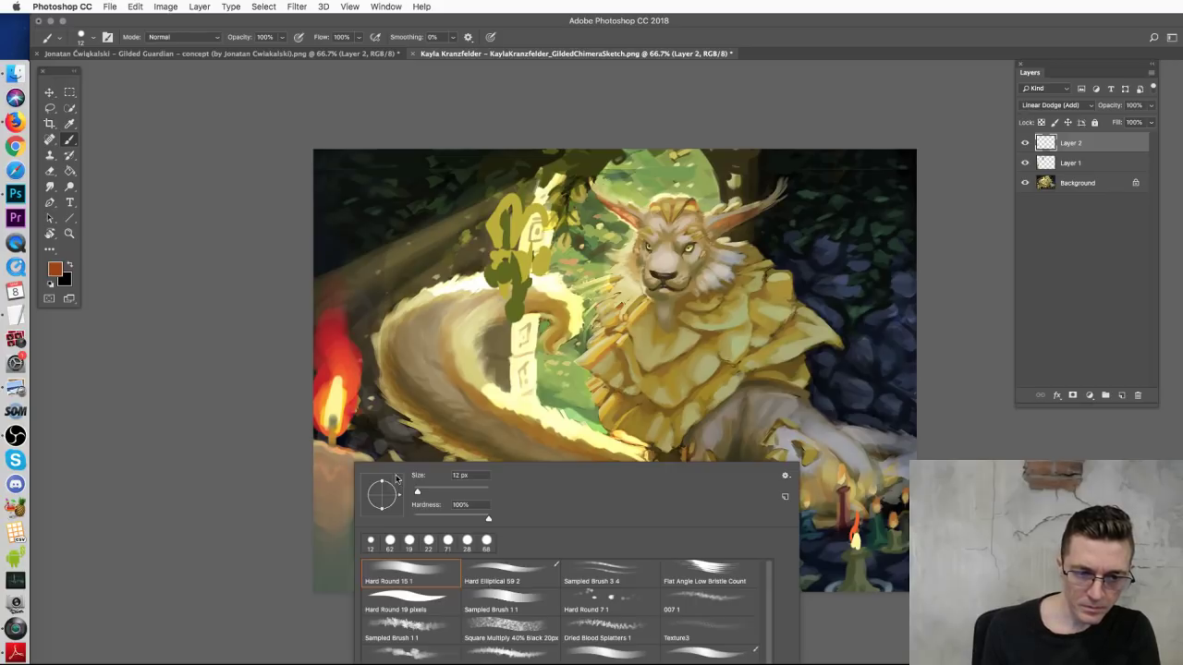
click(325, 509)
drag(326, 513, 334, 492)
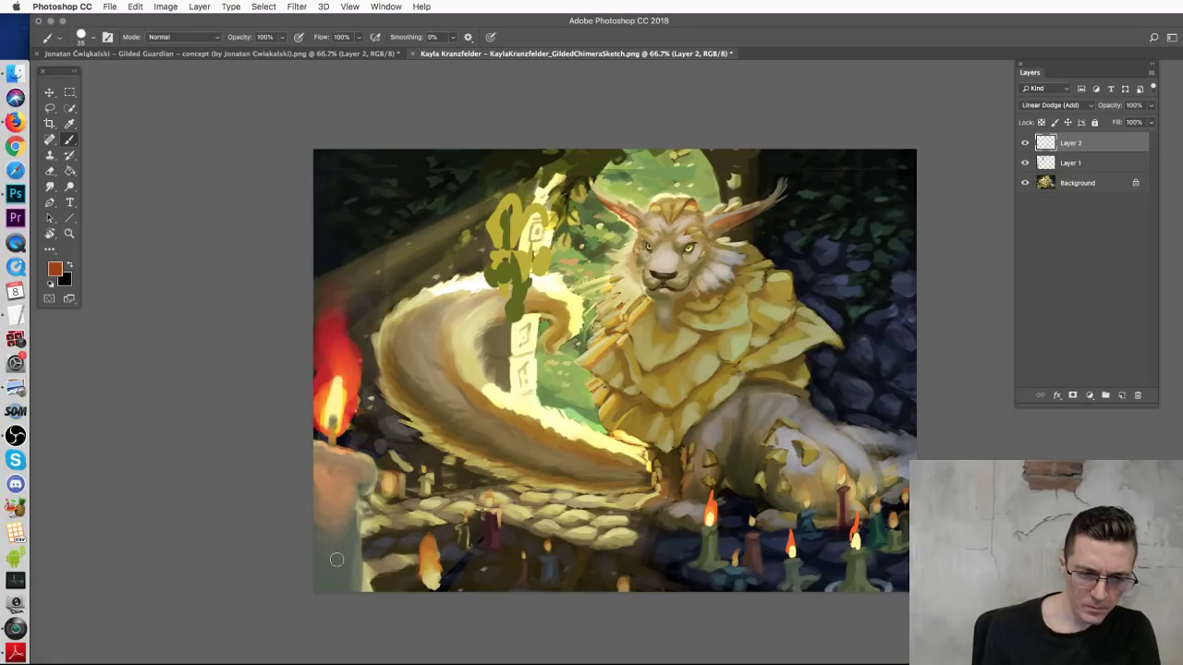
Step: Add thin 8 px highlights down the candle's right edge, body and left edge
right_click(380, 467)
drag(456, 494, 450, 493)
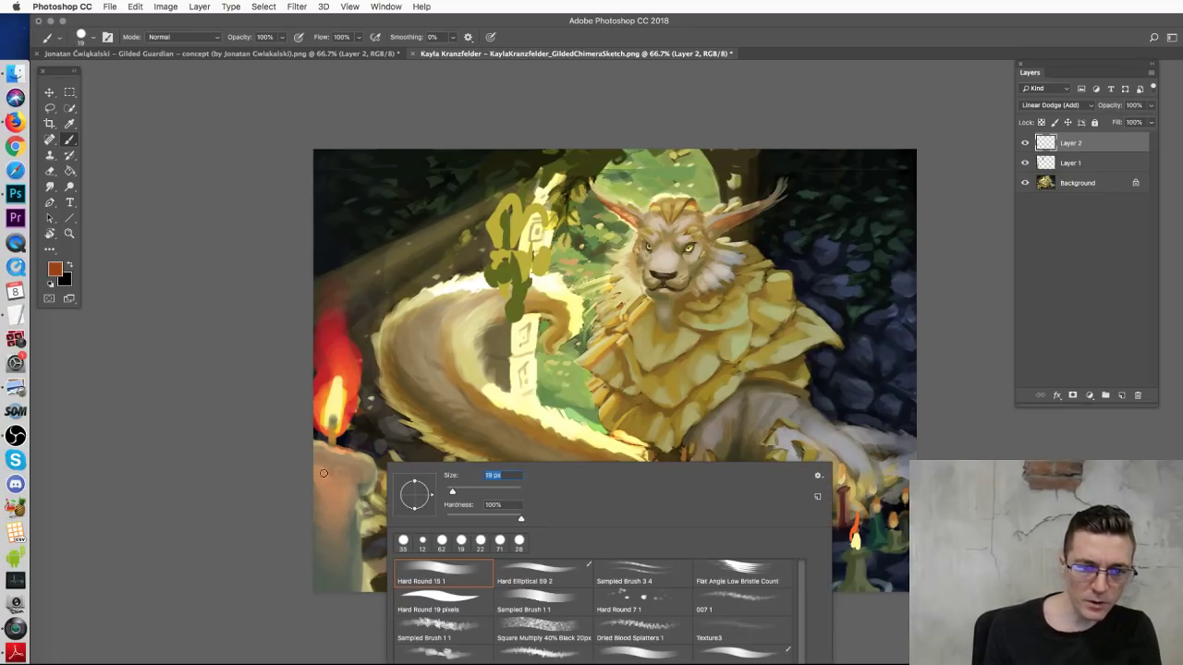
click(325, 473)
right_click(360, 442)
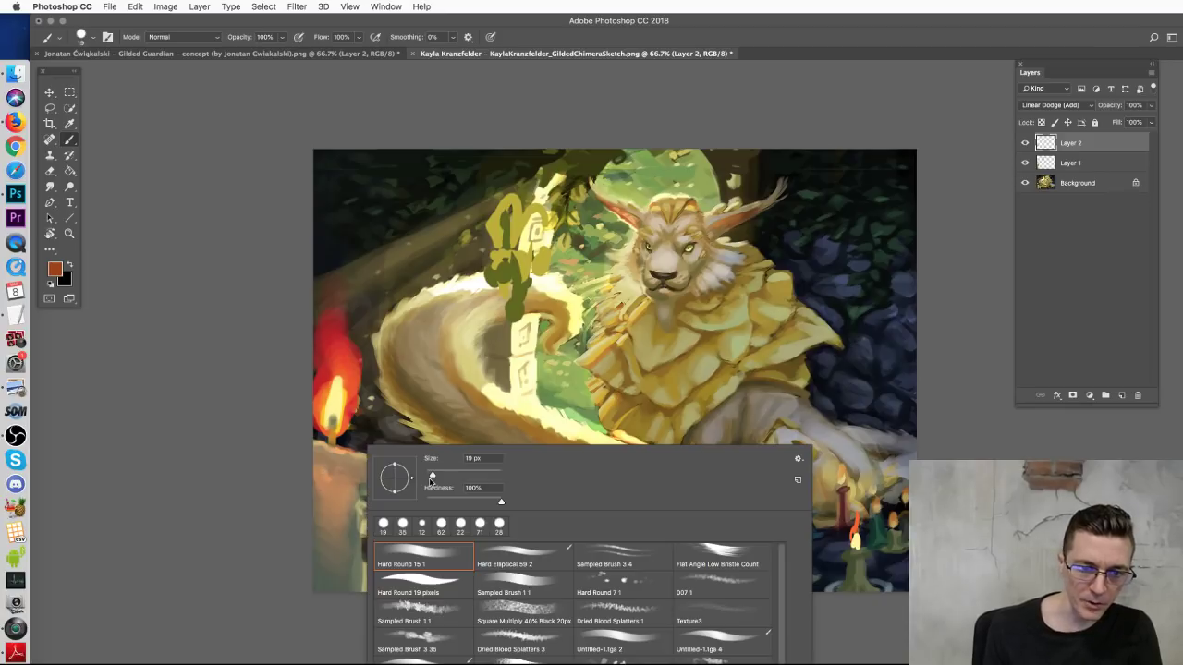
drag(432, 476, 428, 476)
key(Return)
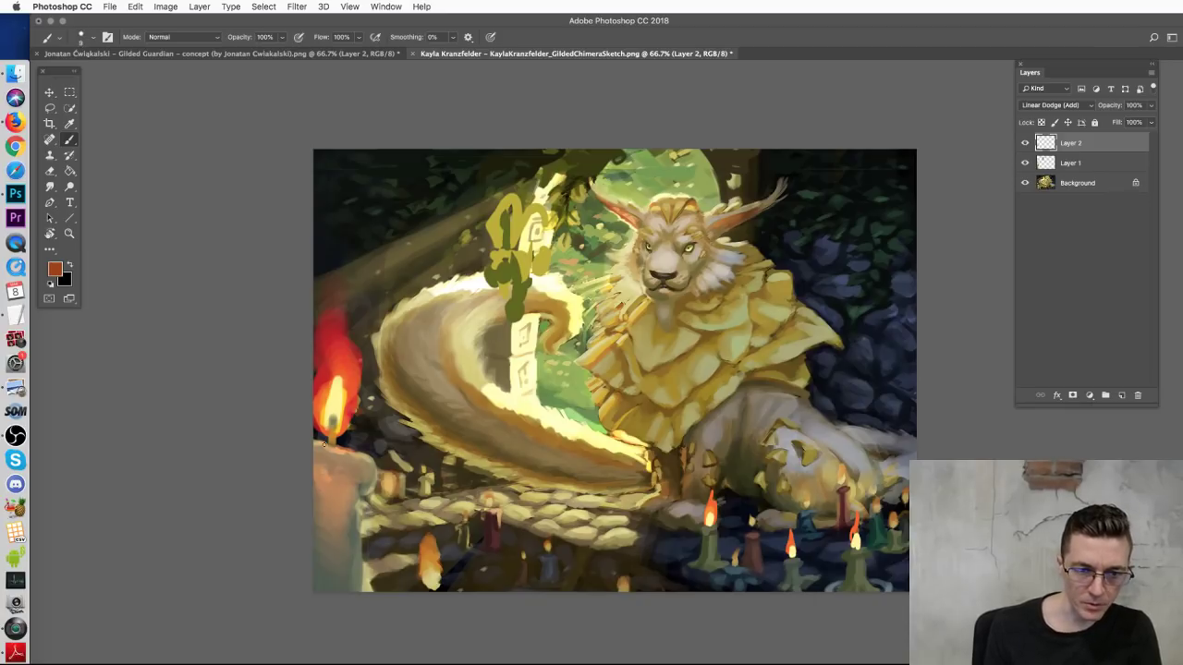
drag(367, 468, 366, 481)
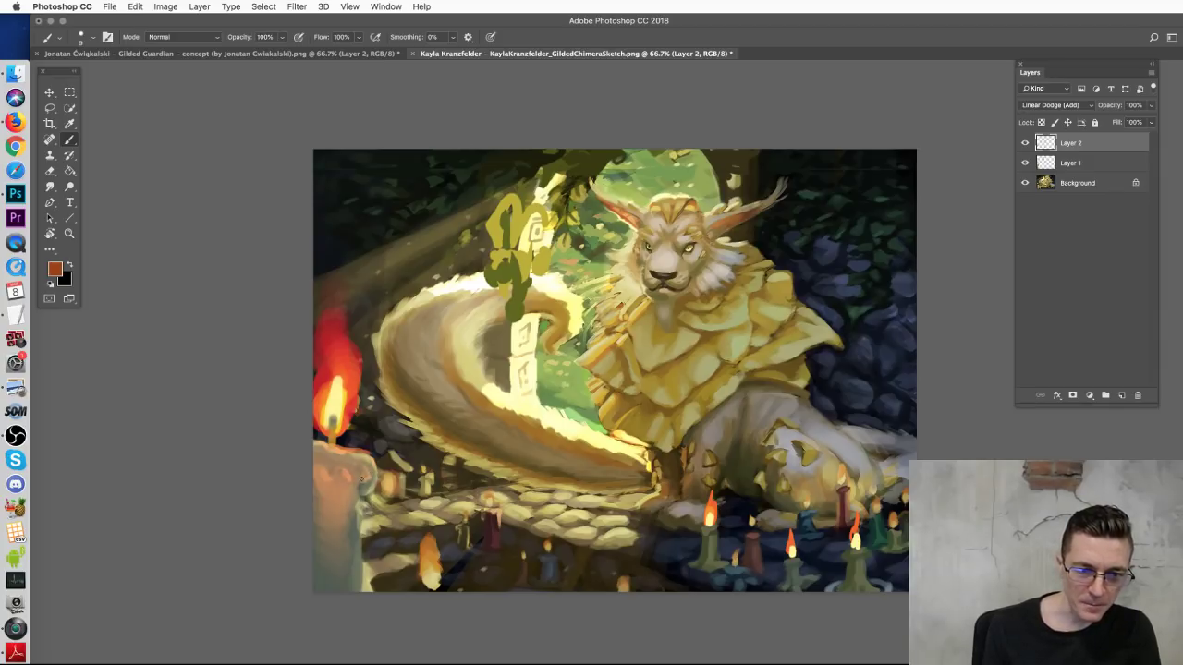
drag(357, 484, 355, 534)
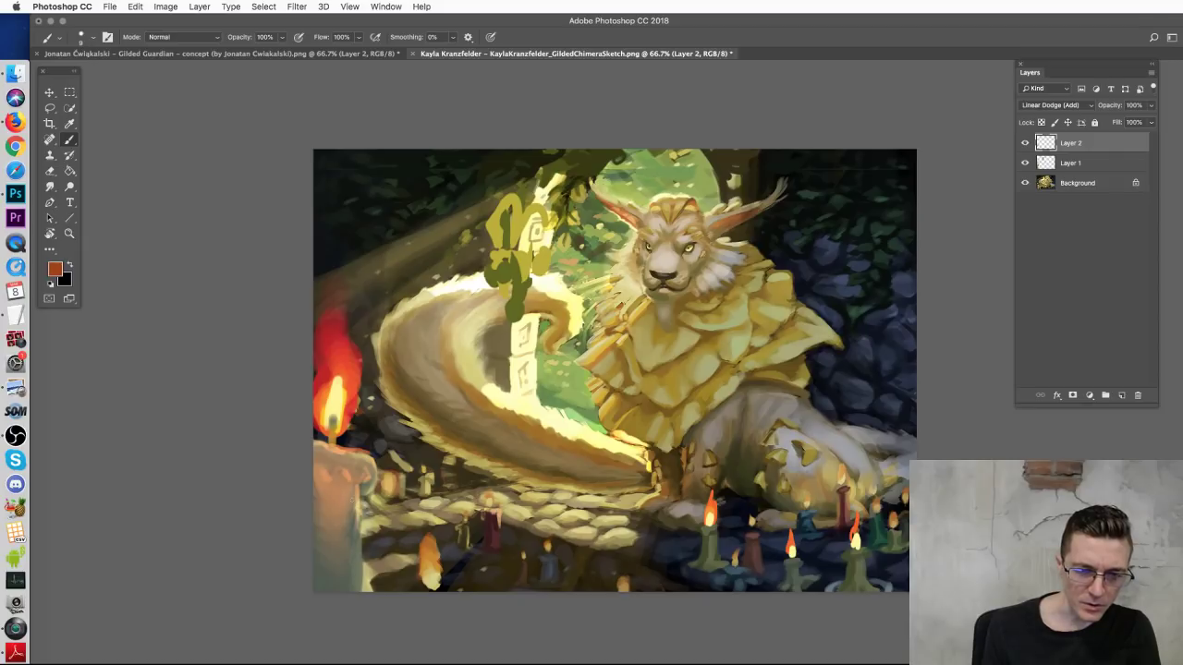
drag(338, 474, 344, 524)
drag(321, 487, 321, 547)
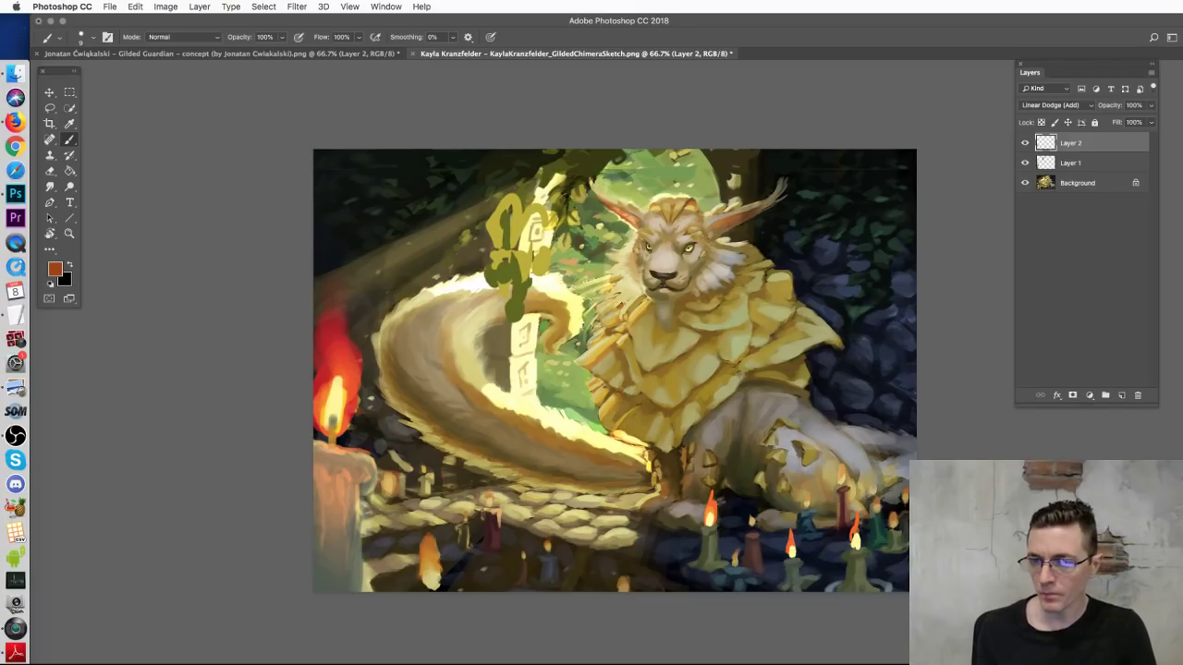
Step: Brighten the candle's top rim with a brighter orange, undoing an arched stroke over the cobblestones
alt+click(285, 464)
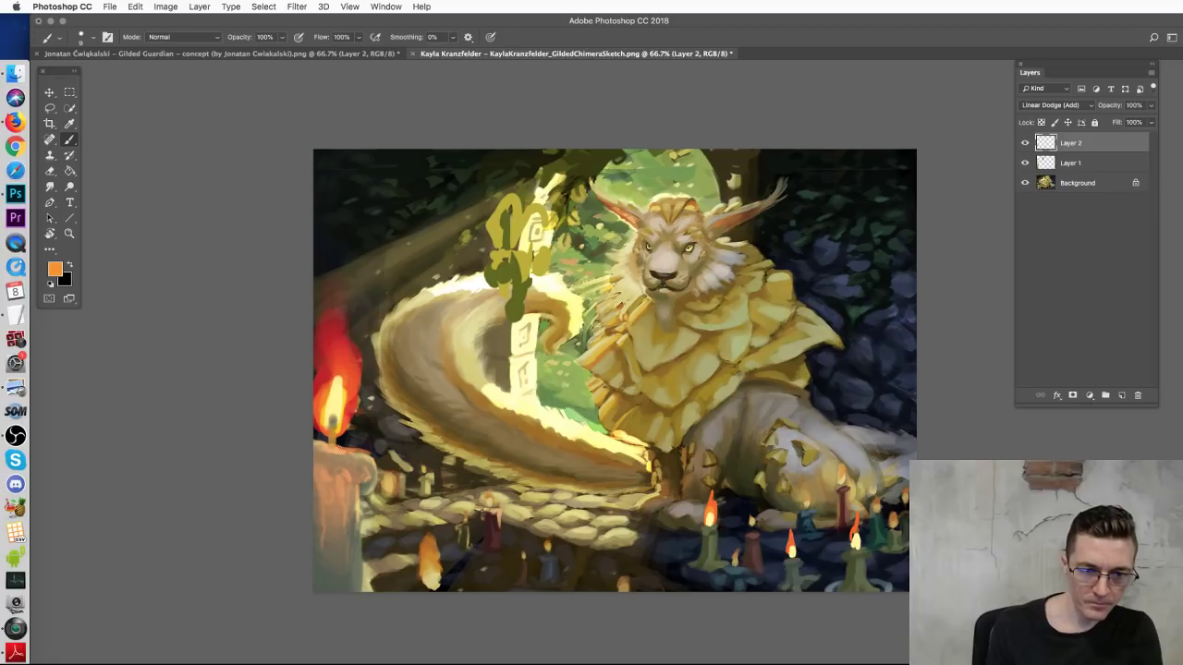
mouse_move(331, 447)
mouse_down()
mouse_move(359, 451)
mouse_move(347, 504)
mouse_up()
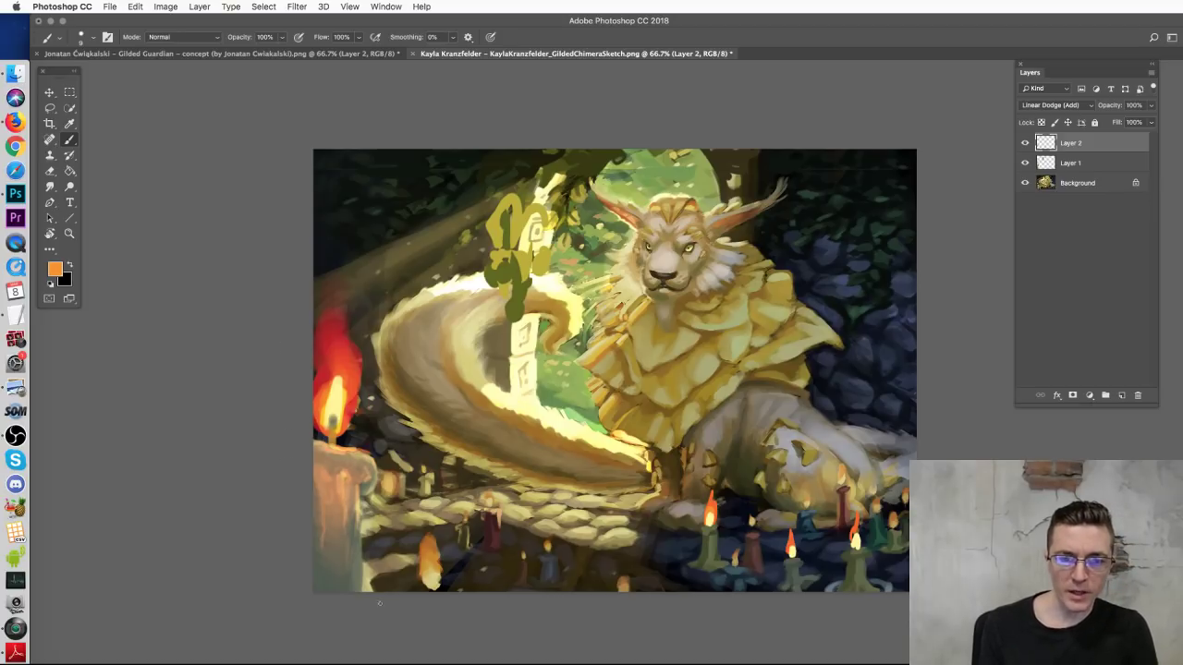
mouse_move(404, 590)
mouse_down()
mouse_move(446, 603)
mouse_move(655, 572)
mouse_move(649, 530)
mouse_move(689, 544)
mouse_up()
key(super+z)
key(super+z)
Step: Paint redder-orange glows over the dark candles on the right and lower-left cobblestones
right_click(733, 511)
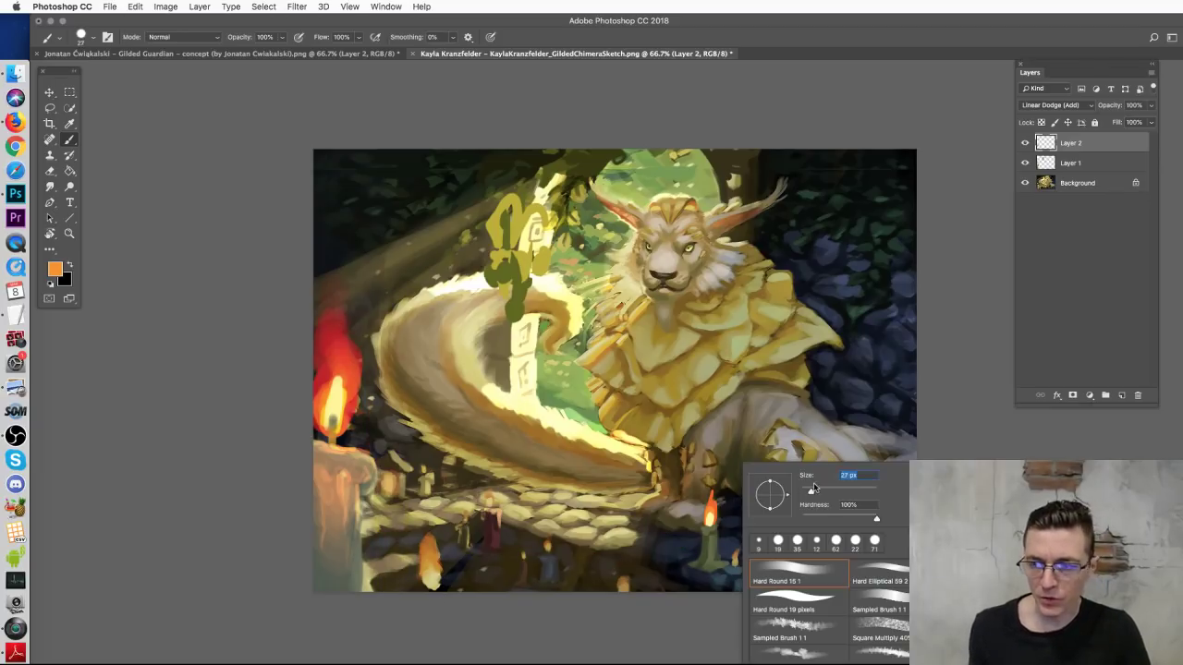
alt+click(719, 513)
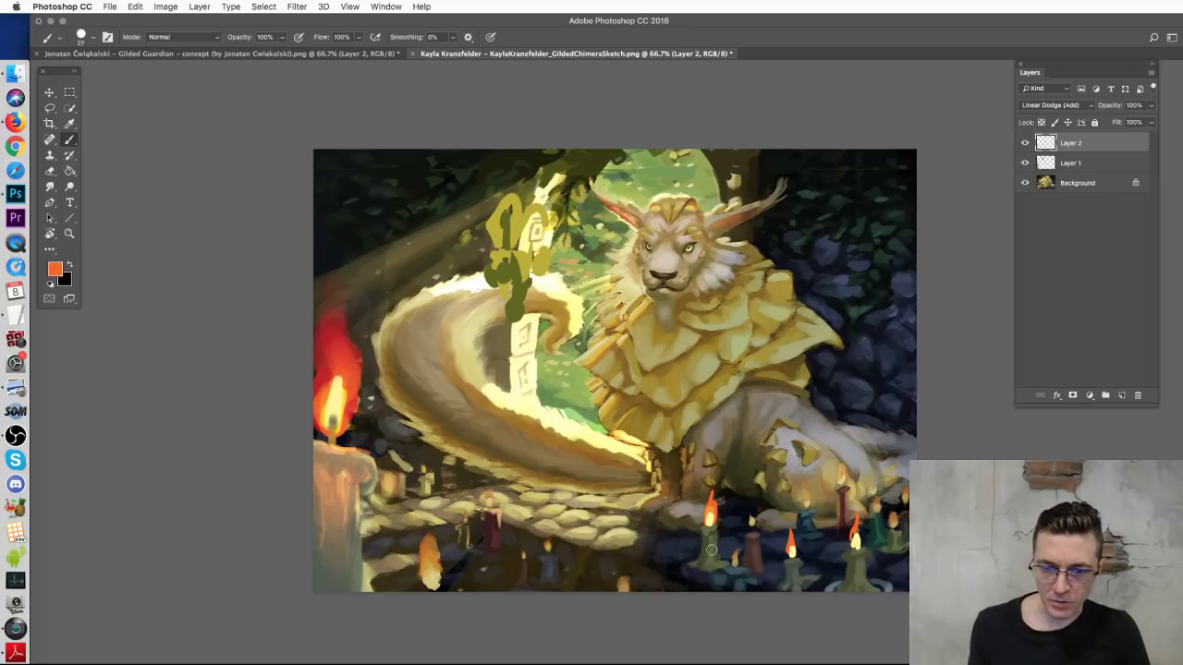
drag(754, 563, 753, 531)
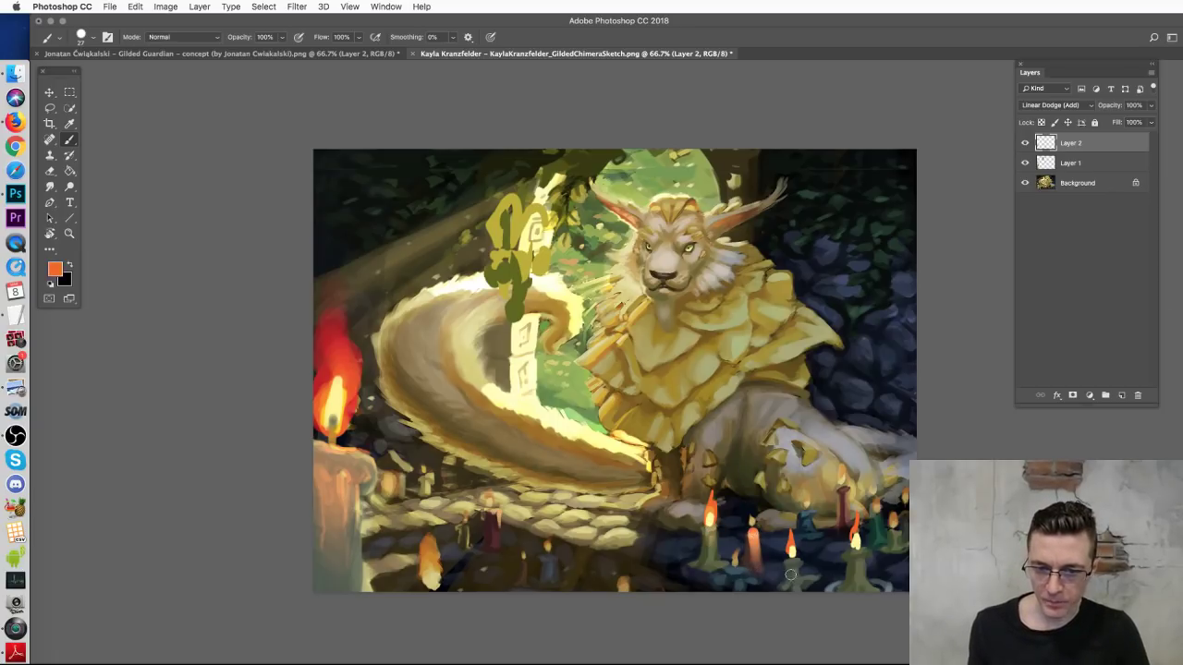
mouse_move(856, 580)
mouse_down()
mouse_move(856, 553)
mouse_move(855, 565)
mouse_up()
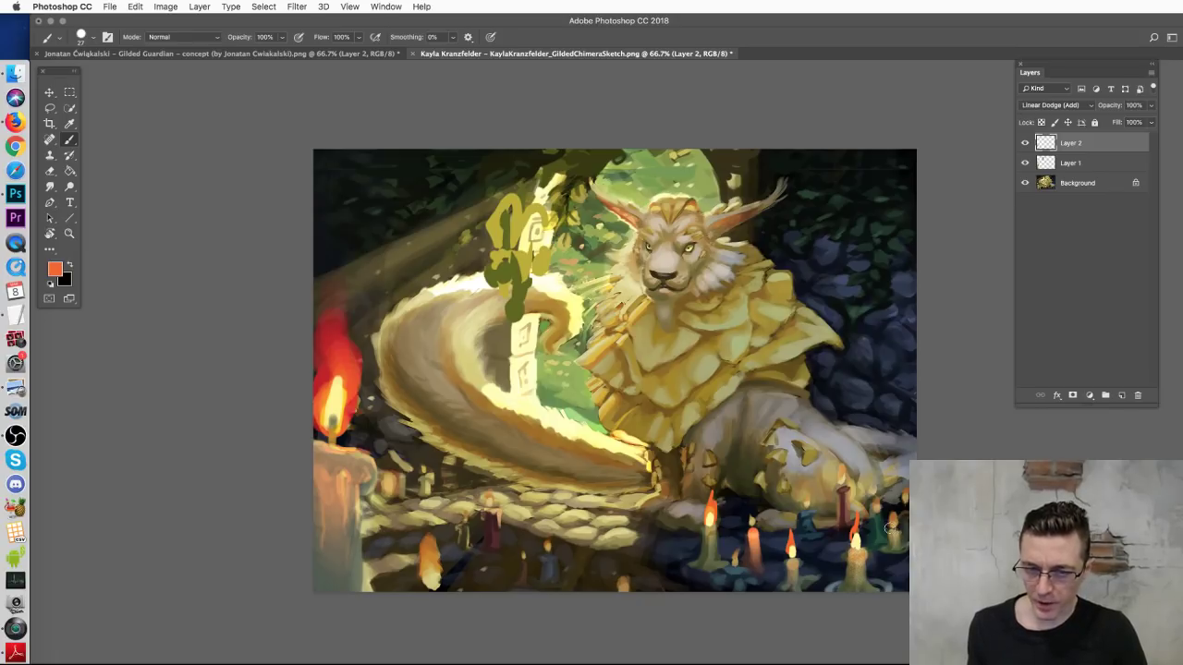
drag(843, 508, 842, 480)
mouse_move(880, 536)
mouse_down()
mouse_move(878, 512)
mouse_move(906, 508)
mouse_up()
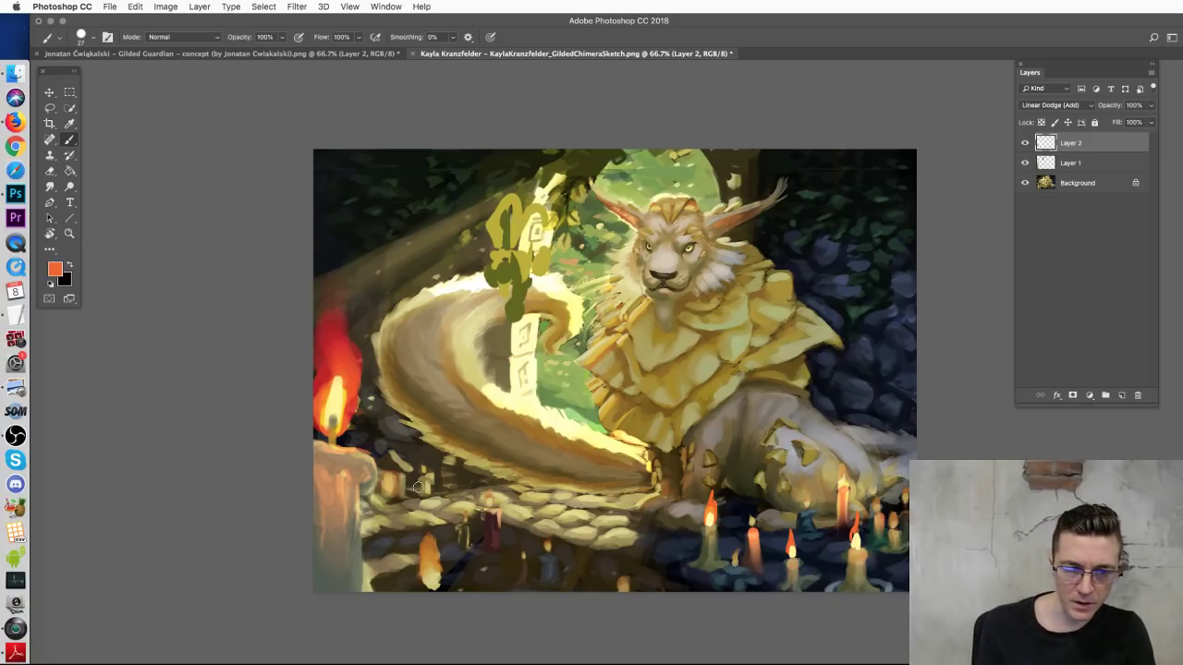
drag(491, 533, 490, 510)
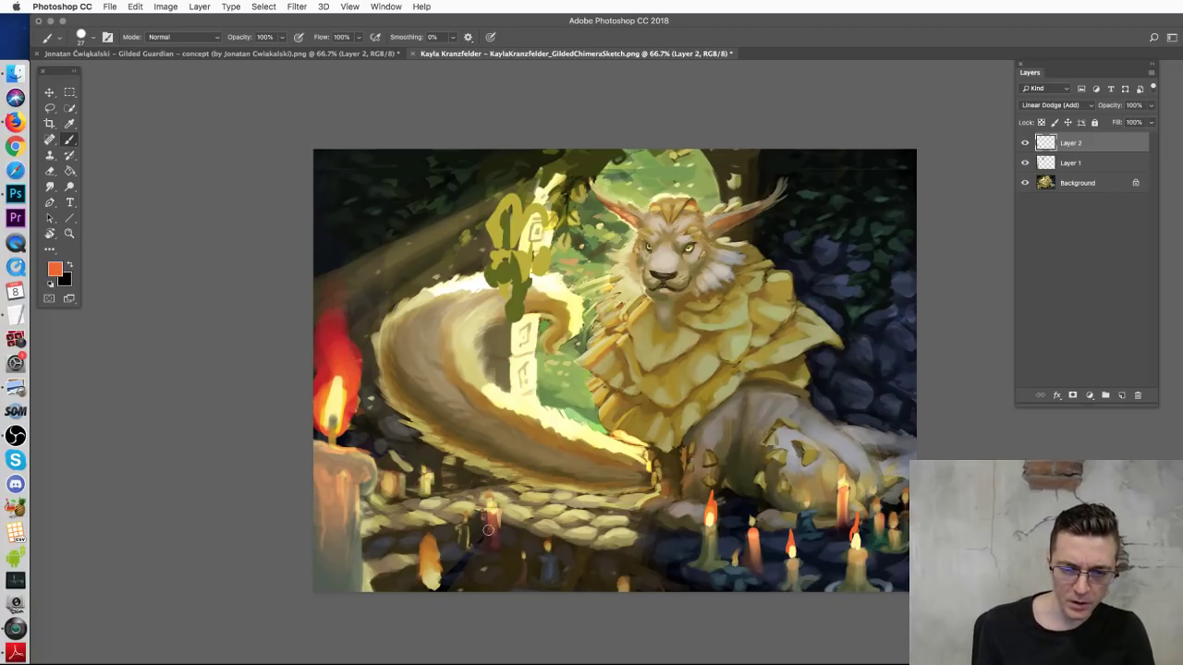
mouse_move(528, 582)
mouse_down()
mouse_move(524, 563)
mouse_move(547, 554)
mouse_up()
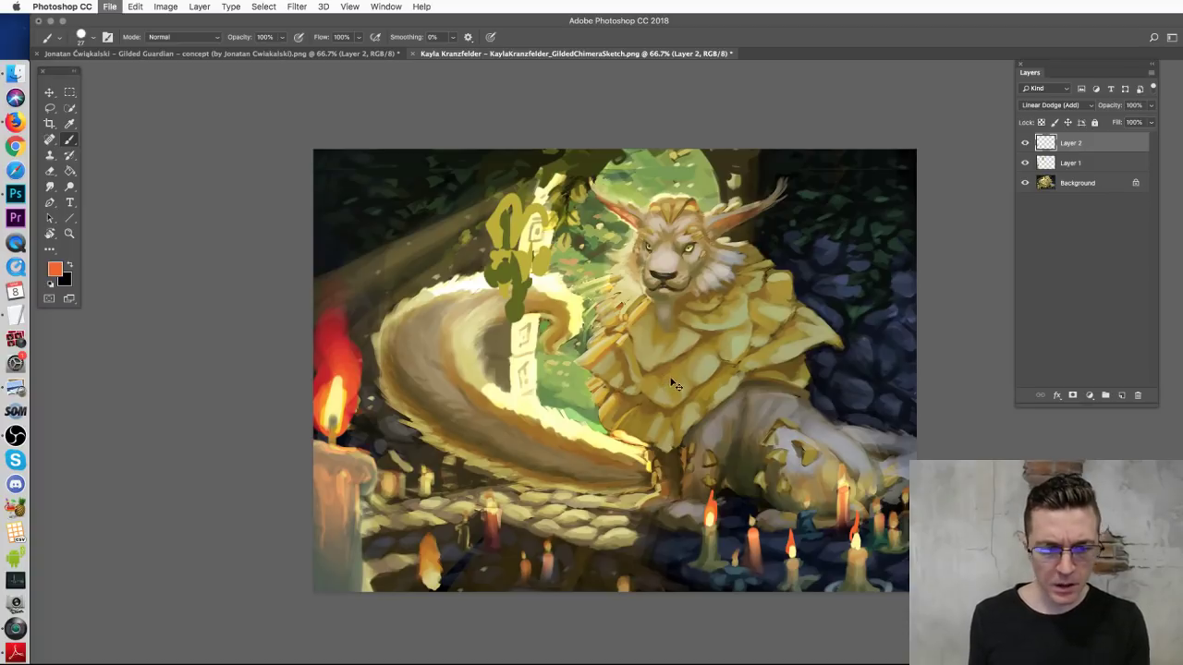
Step: Close the chimera painting and the blue cat document without saving
key(super+w)
click(743, 279)
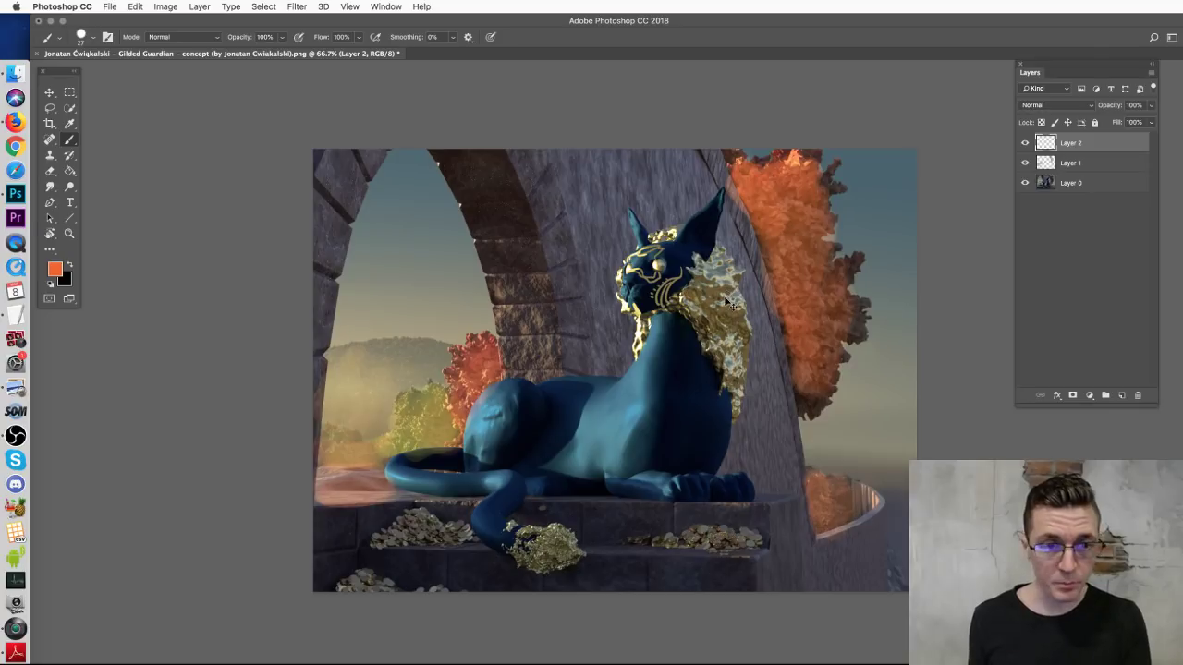
key(super+w)
click(744, 280)
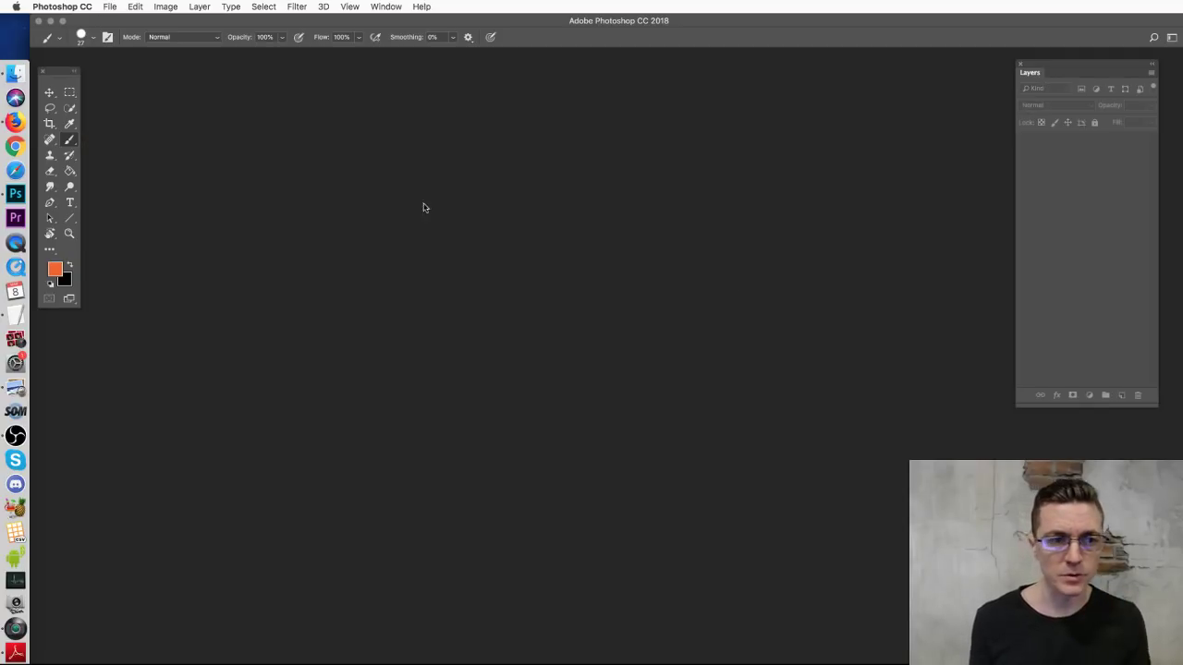
Step: Preview the golden-maned cat concept image full size in the concepts folder
click(14, 74)
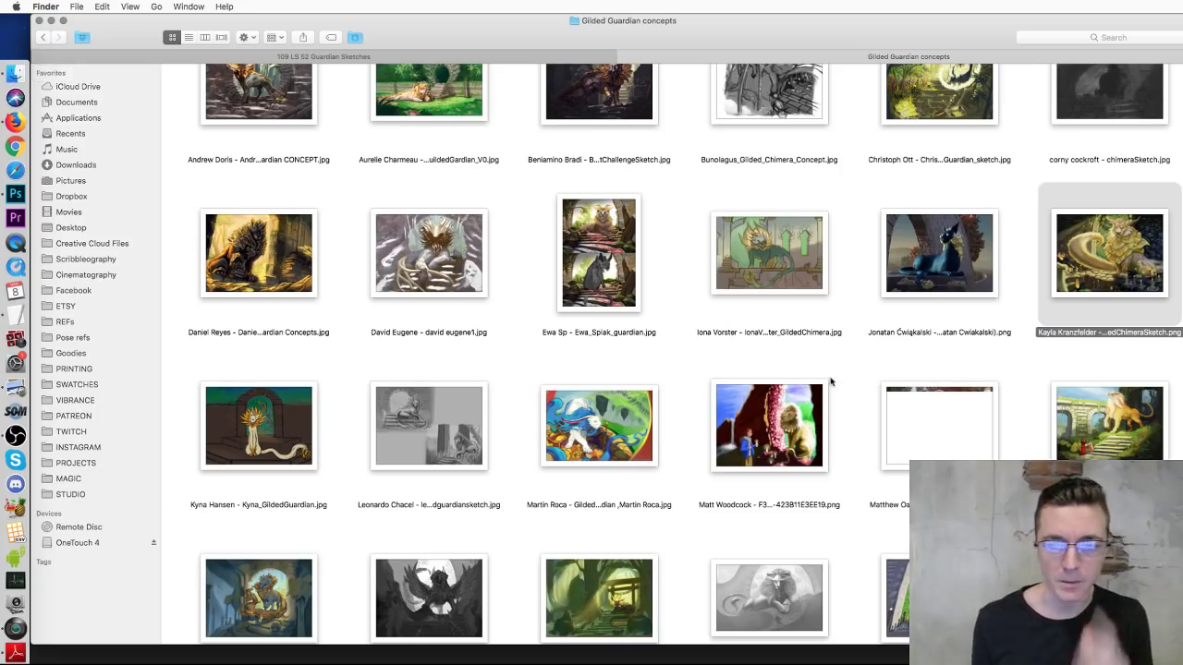
click(276, 438)
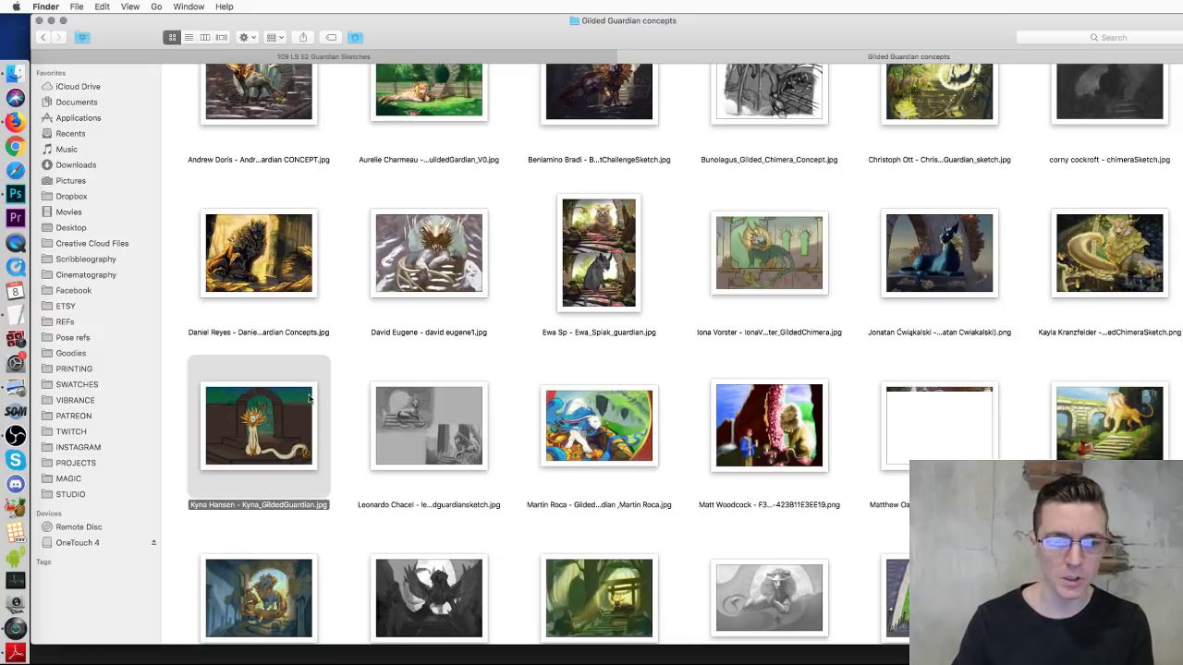
scroll(314, 462, down, 2)
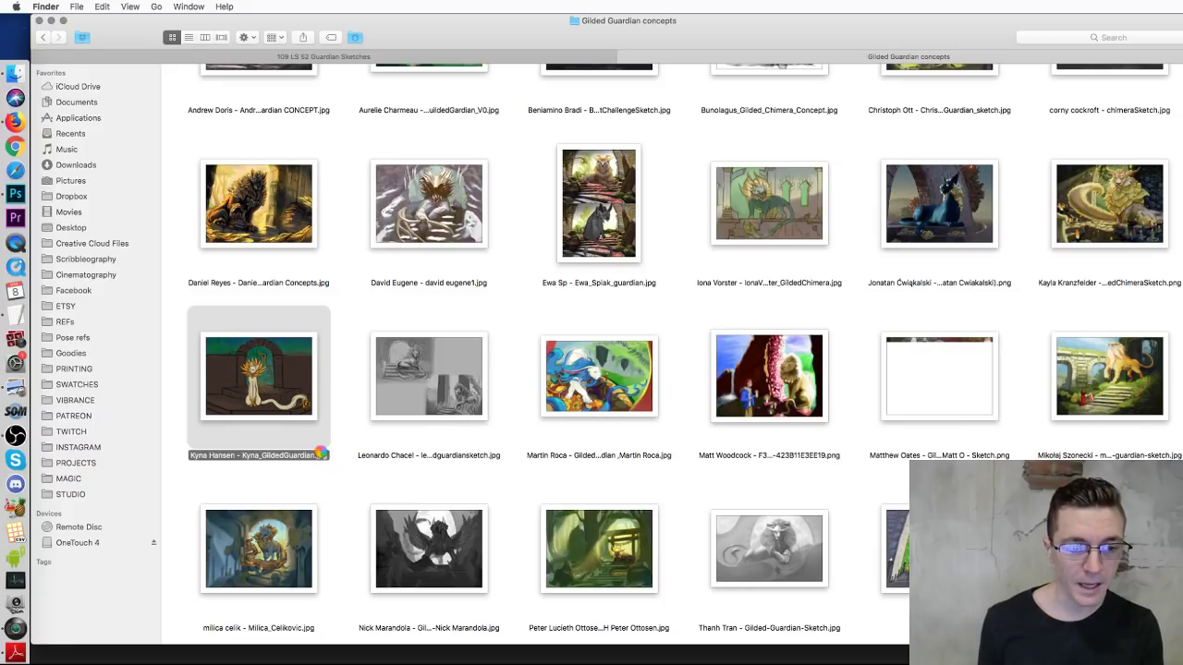
right_click(259, 386)
click(282, 395)
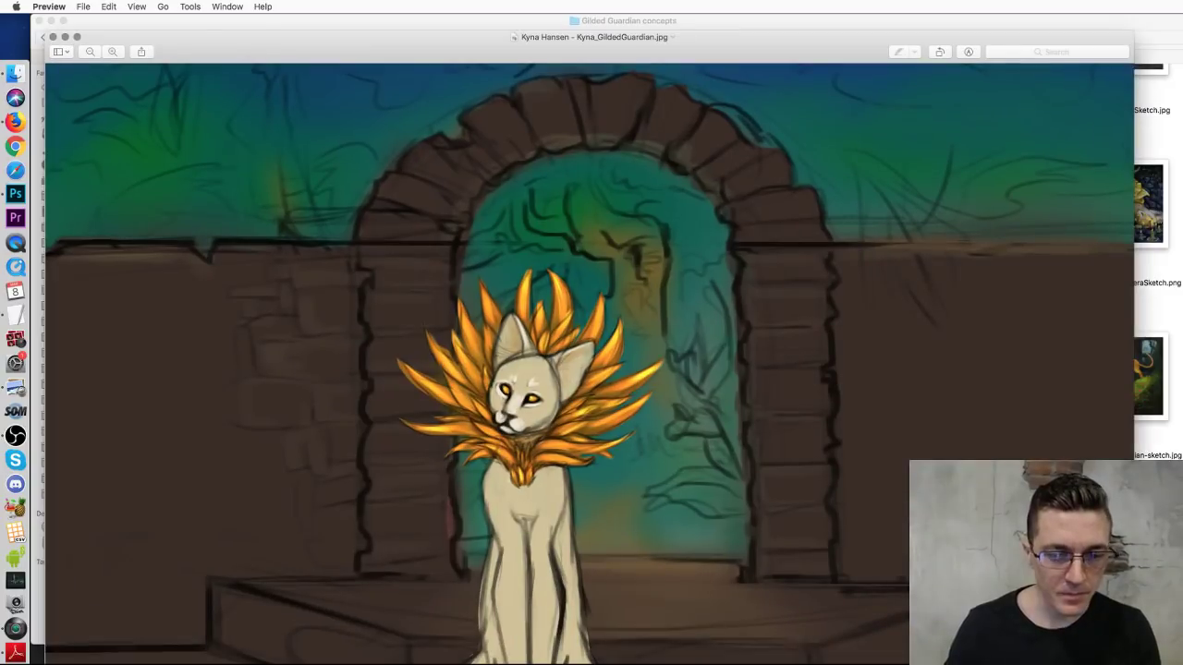
key(super+w)
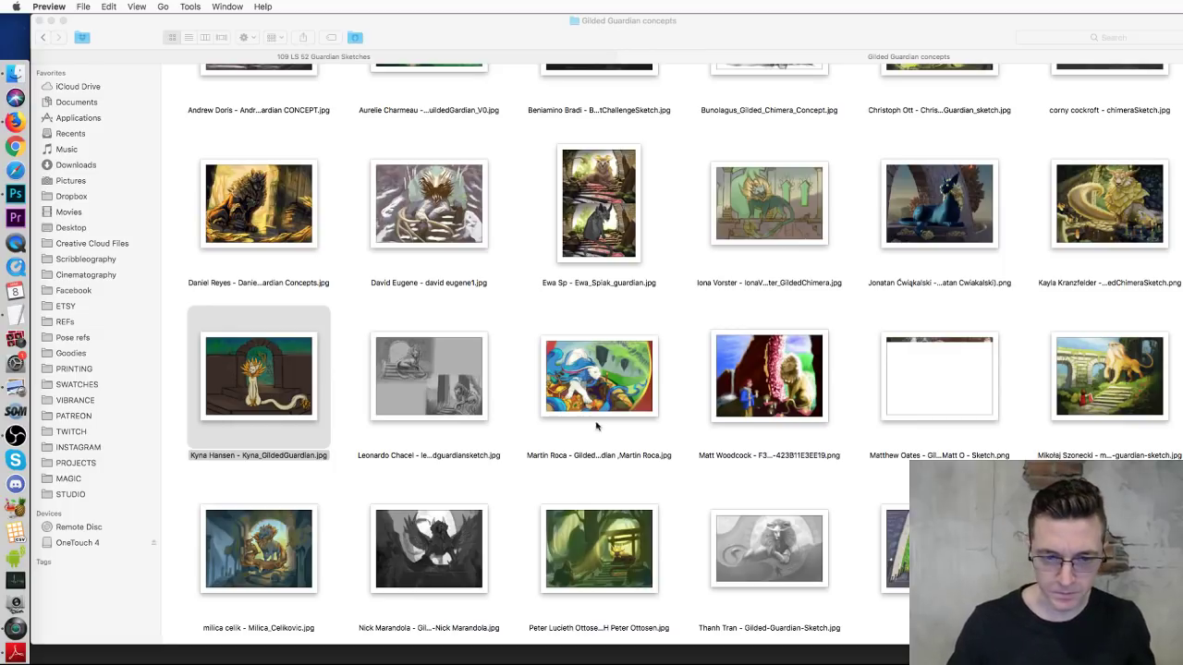
Step: Open the cat image with Adobe Photoshop CC 2018
click(370, 466)
right_click(255, 355)
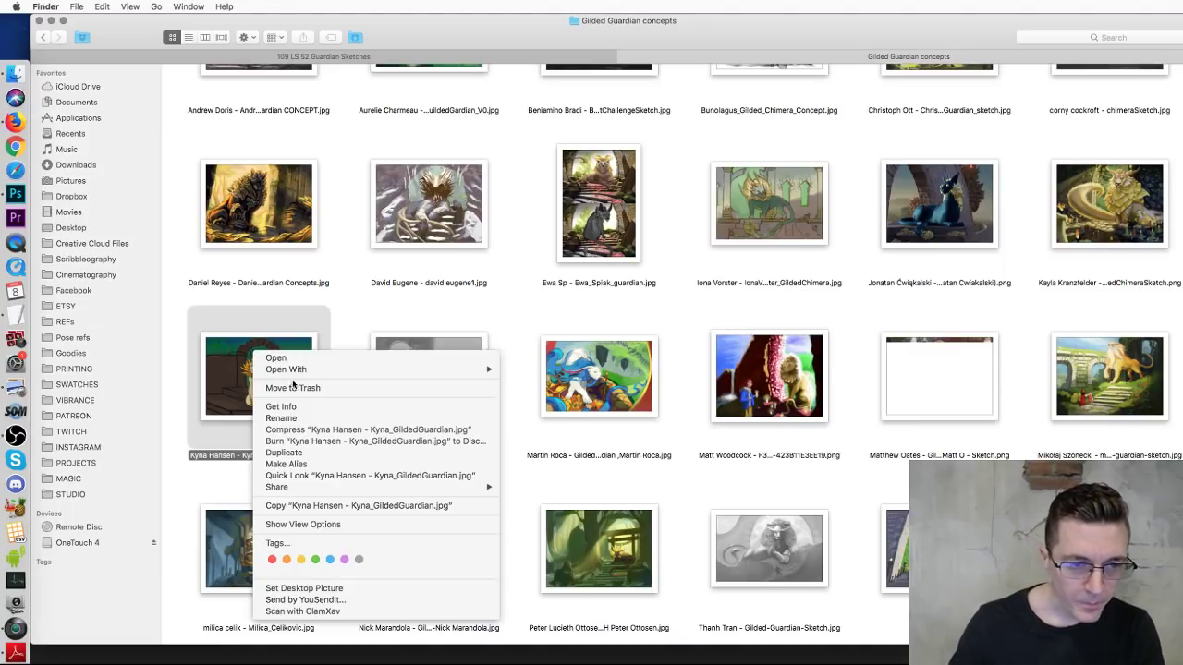
mouse_move(310, 370)
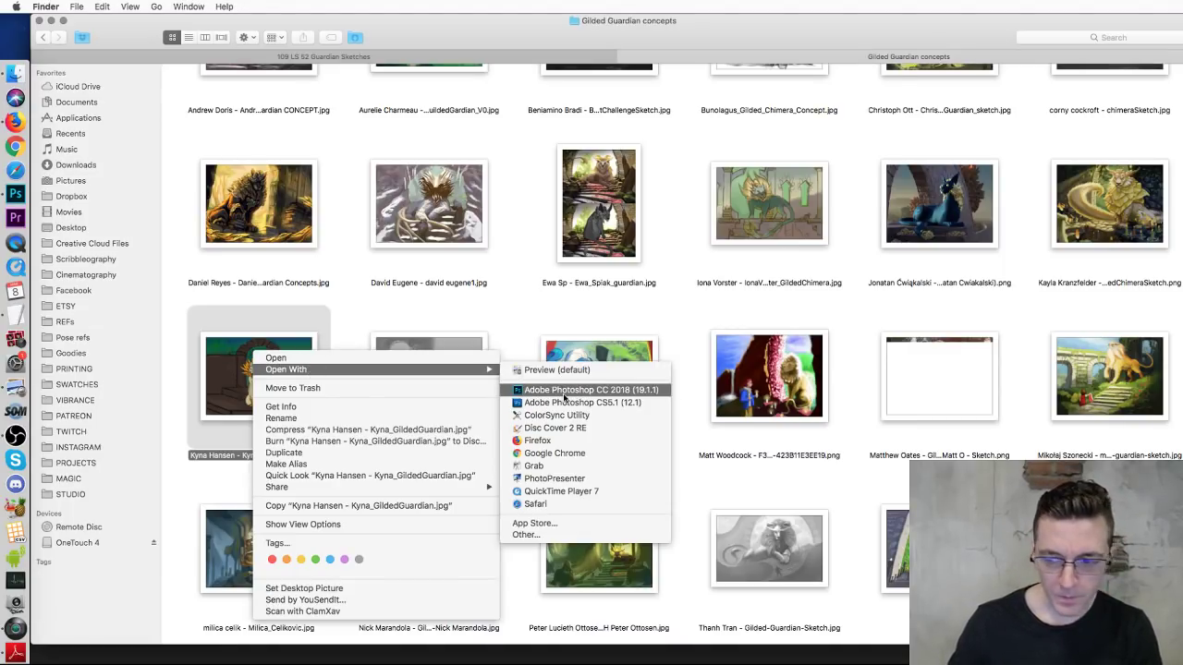
click(563, 391)
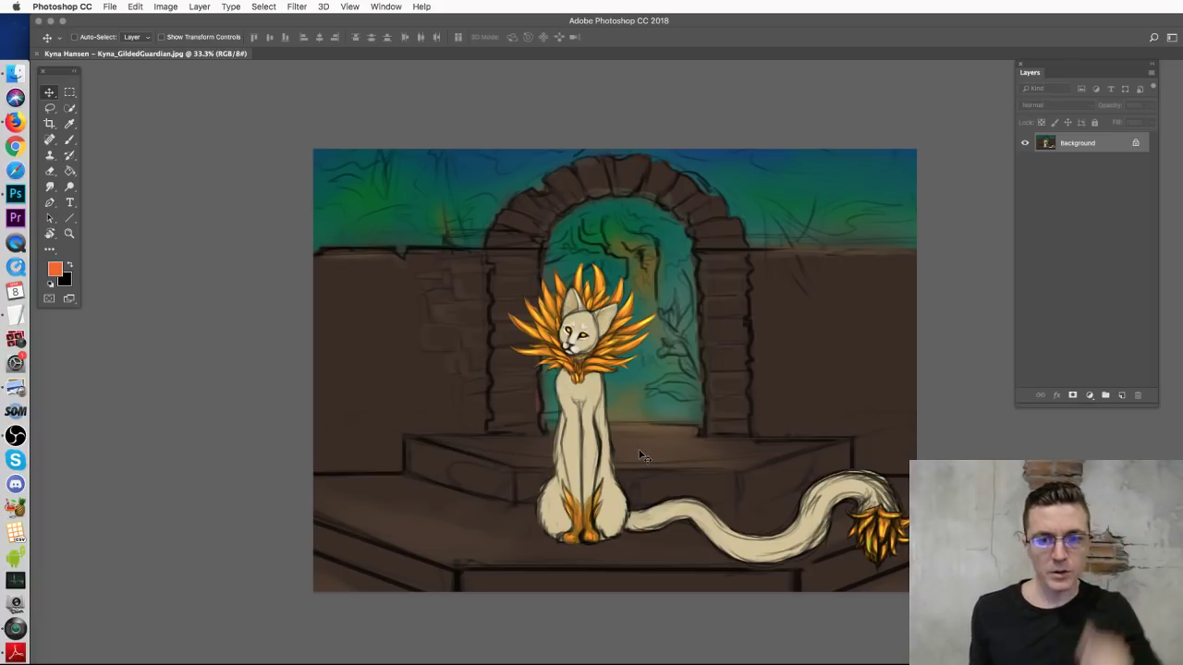
Step: Add an empty Layer 1 for the paintover, trying and undoing two orange frame strokes
click(69, 140)
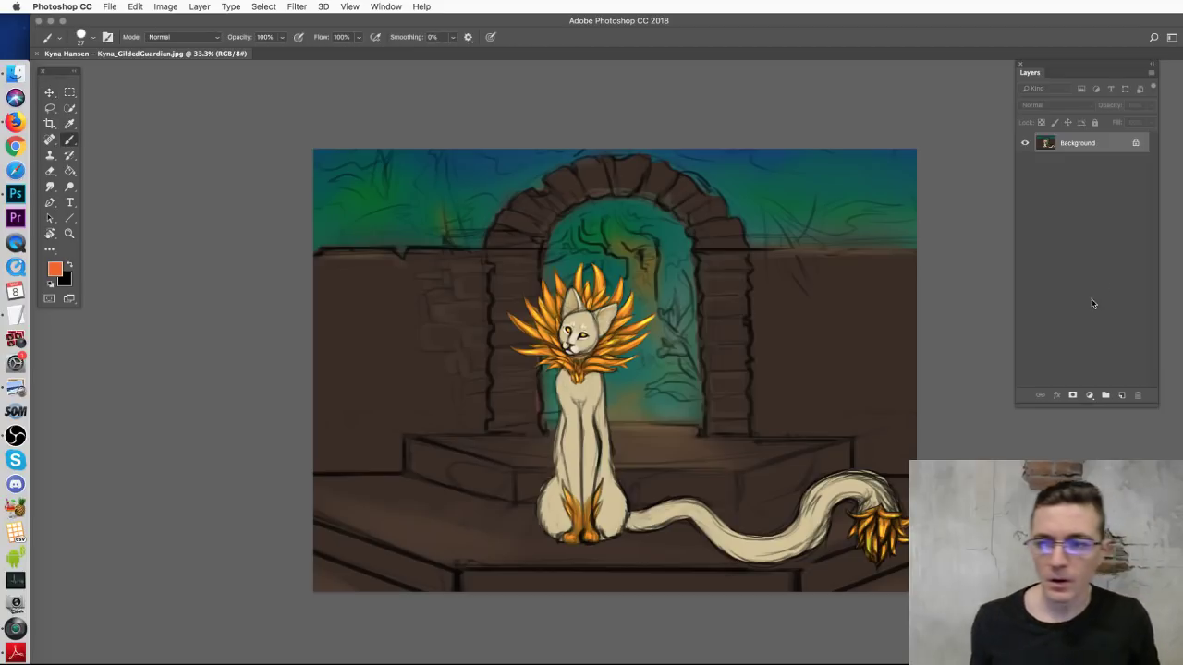
click(1120, 395)
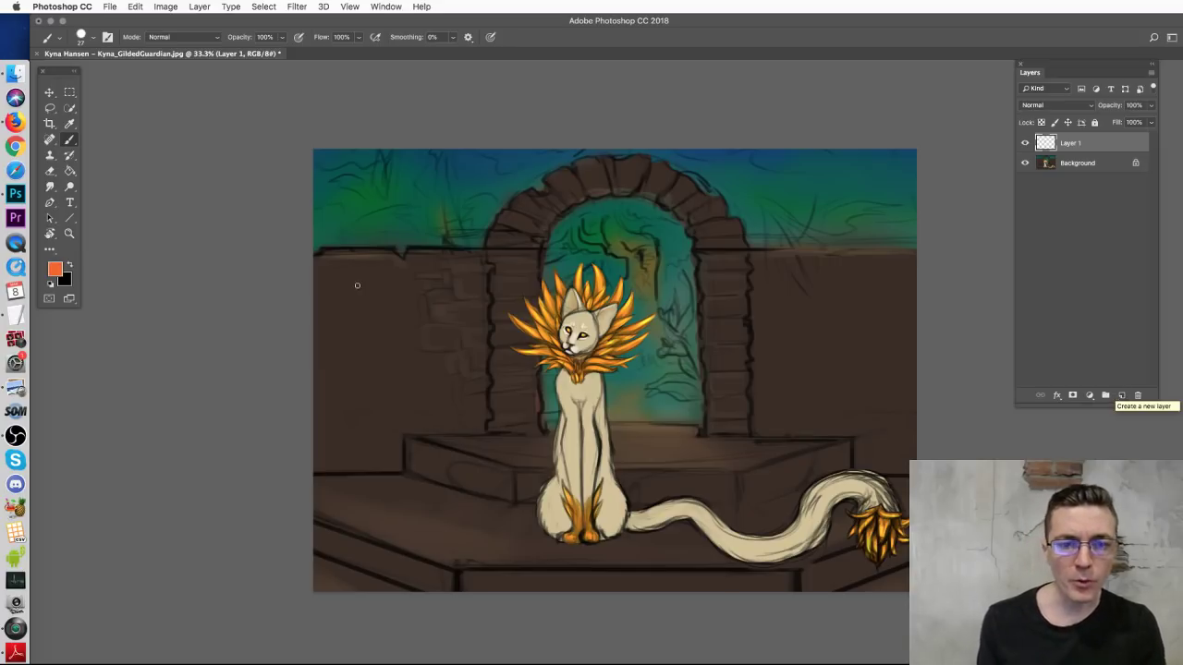
mouse_move(393, 148)
mouse_down()
mouse_move(458, 161)
mouse_move(486, 500)
mouse_move(345, 547)
mouse_move(361, 146)
mouse_up()
key(super+z)
mouse_move(666, 159)
mouse_down()
mouse_move(792, 491)
mouse_move(907, 139)
mouse_up()
key(super+z)
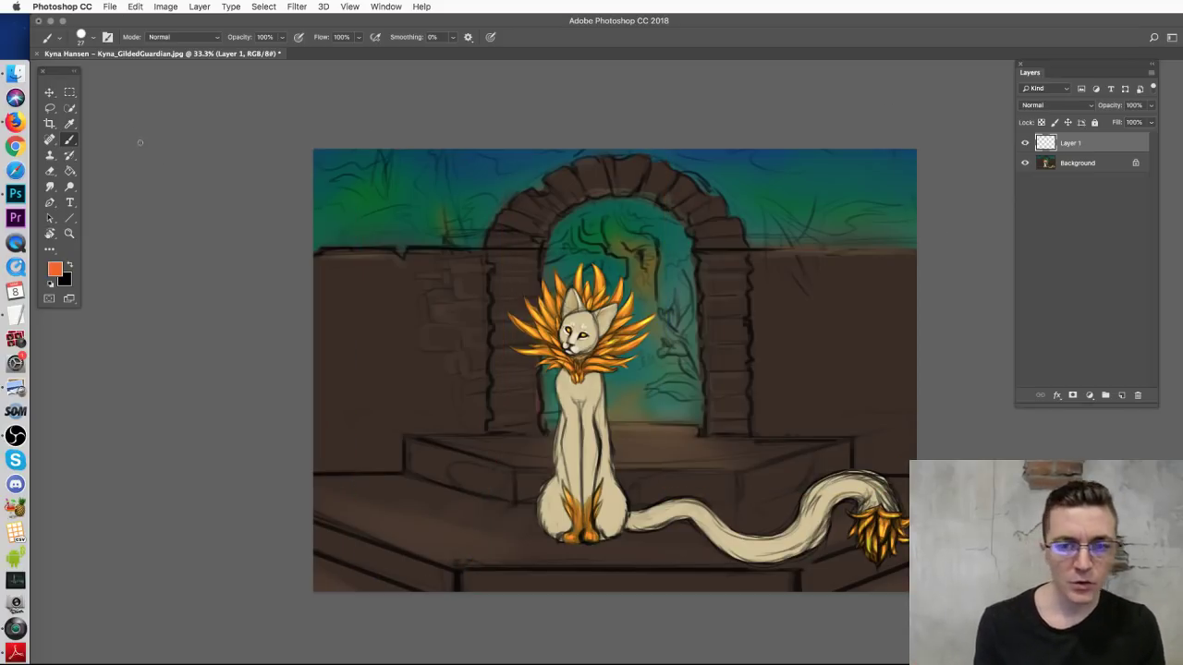
click(57, 111)
Step: Lasso the cat and its tail and copy it onto its own layer
mouse_move(876, 575)
mouse_down()
mouse_move(715, 565)
mouse_move(547, 549)
mouse_move(528, 495)
mouse_move(552, 371)
mouse_move(527, 364)
mouse_move(503, 313)
mouse_move(544, 274)
mouse_move(588, 262)
mouse_move(621, 271)
mouse_move(661, 317)
mouse_move(623, 422)
mouse_move(637, 498)
mouse_move(702, 493)
mouse_move(745, 522)
mouse_move(821, 535)
mouse_move(820, 567)
mouse_up()
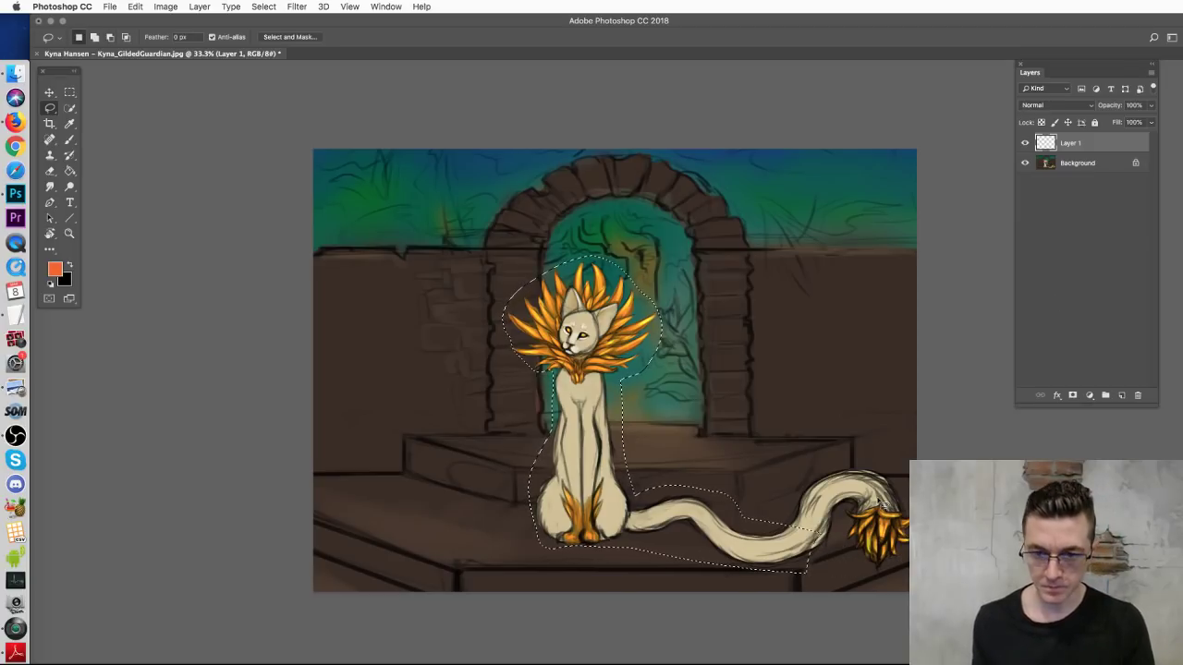
click(1072, 163)
key(ctrl+j)
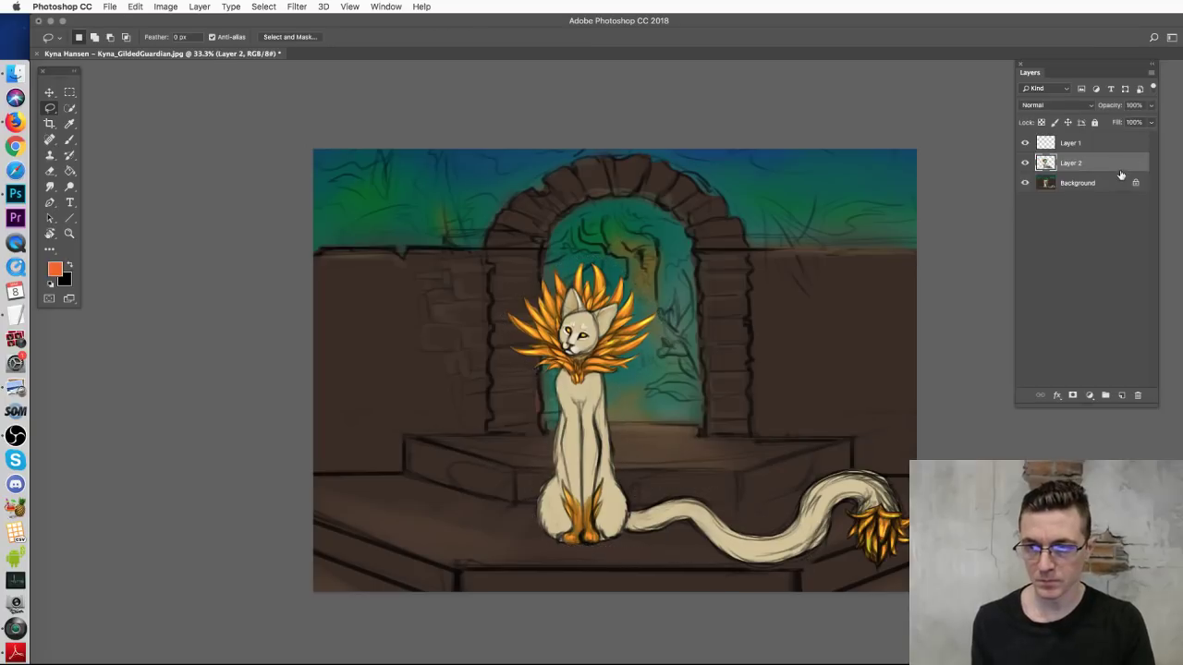
key(v)
Step: Copy a rectangle around the arch and cat to Layer 3, scaling it to about 131.6%
click(1078, 183)
click(70, 91)
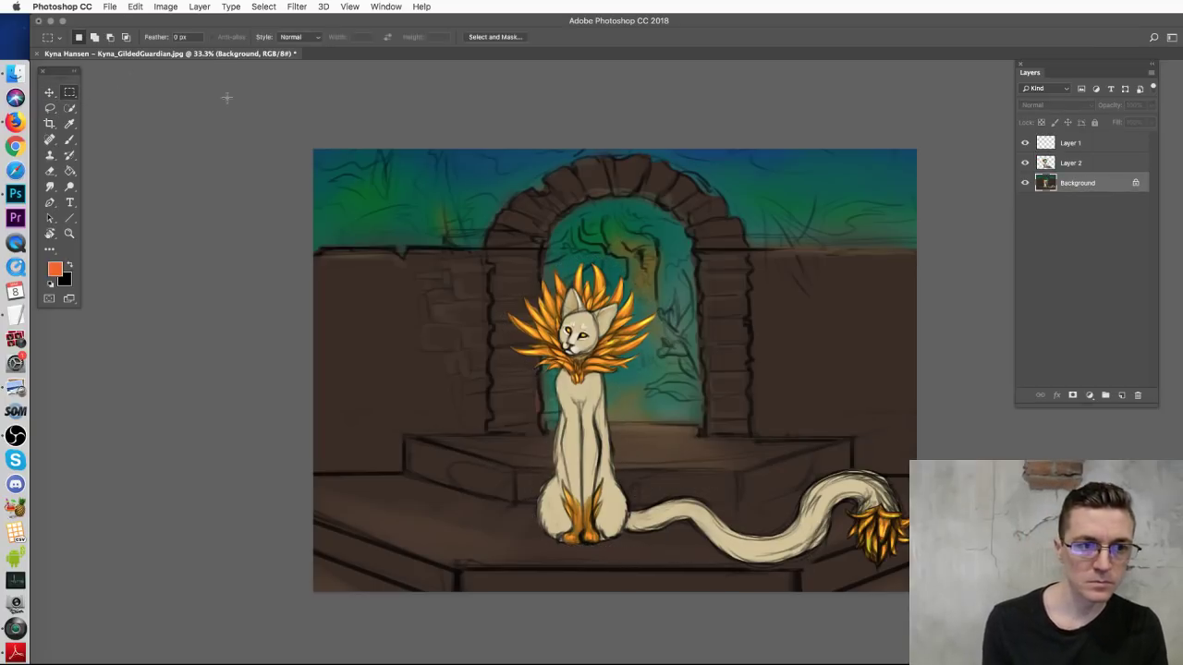
drag(376, 139, 874, 525)
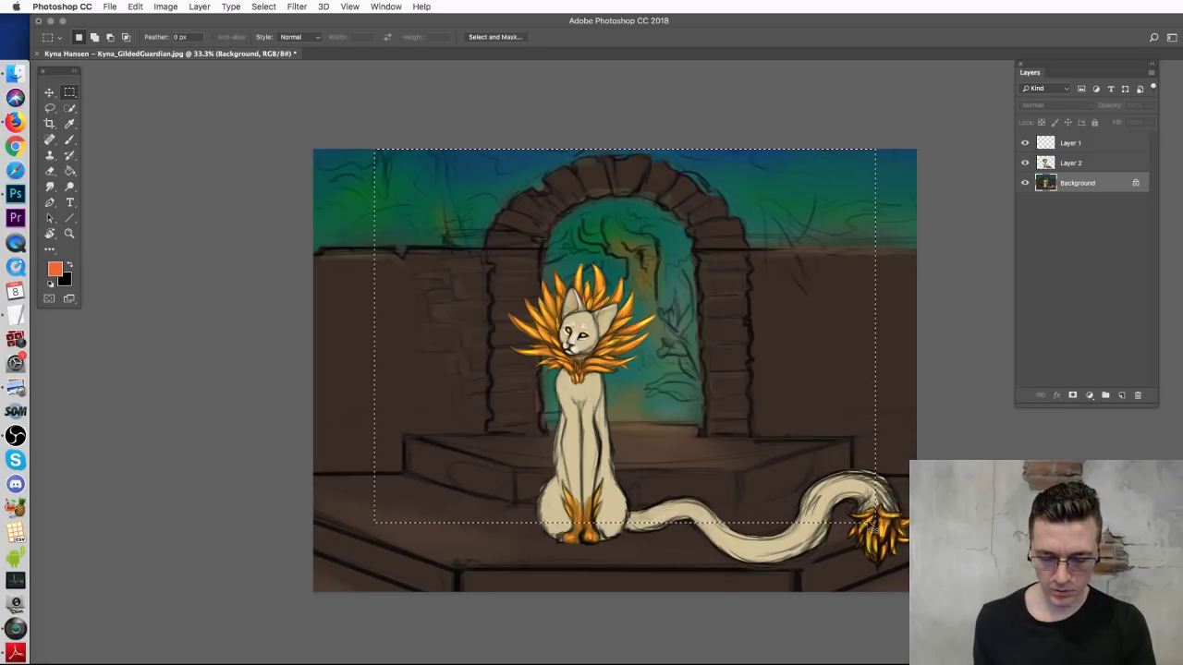
key(ctrl+j)
key(v)
key(ctrl+t)
drag(374, 523, 271, 599)
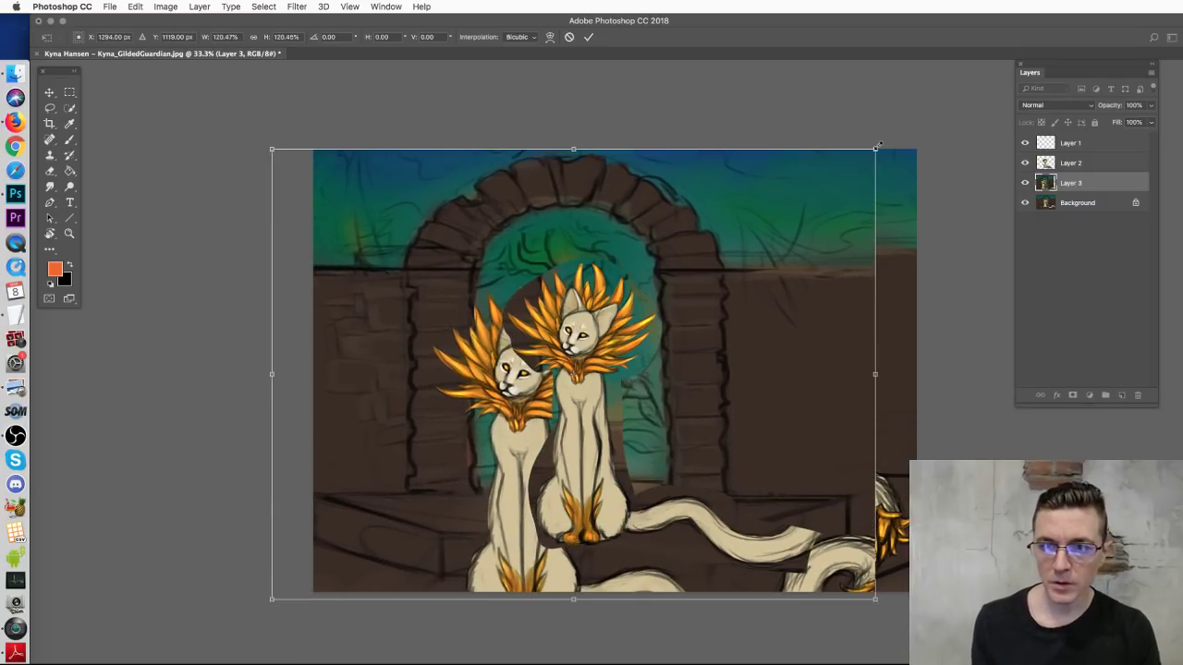
drag(911, 129, 934, 107)
drag(840, 251, 848, 245)
key(Return)
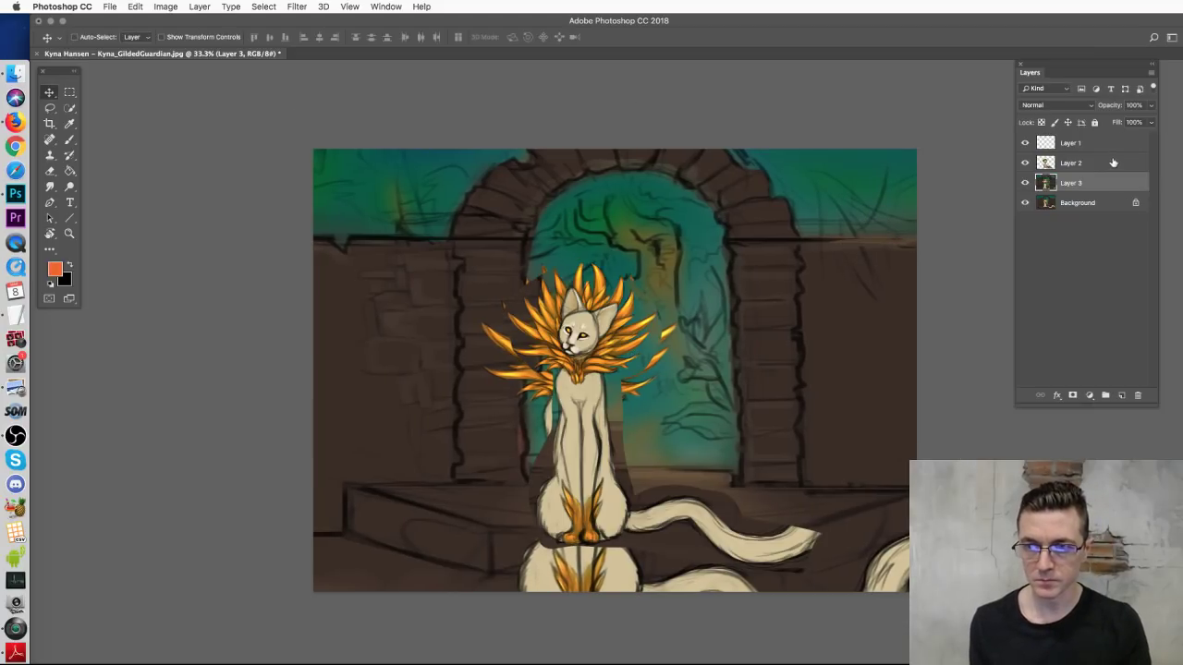
Step: Enlarge the cat on Layer 2 to about 120.68% and move it up-left
click(1105, 165)
key(ctrl+t)
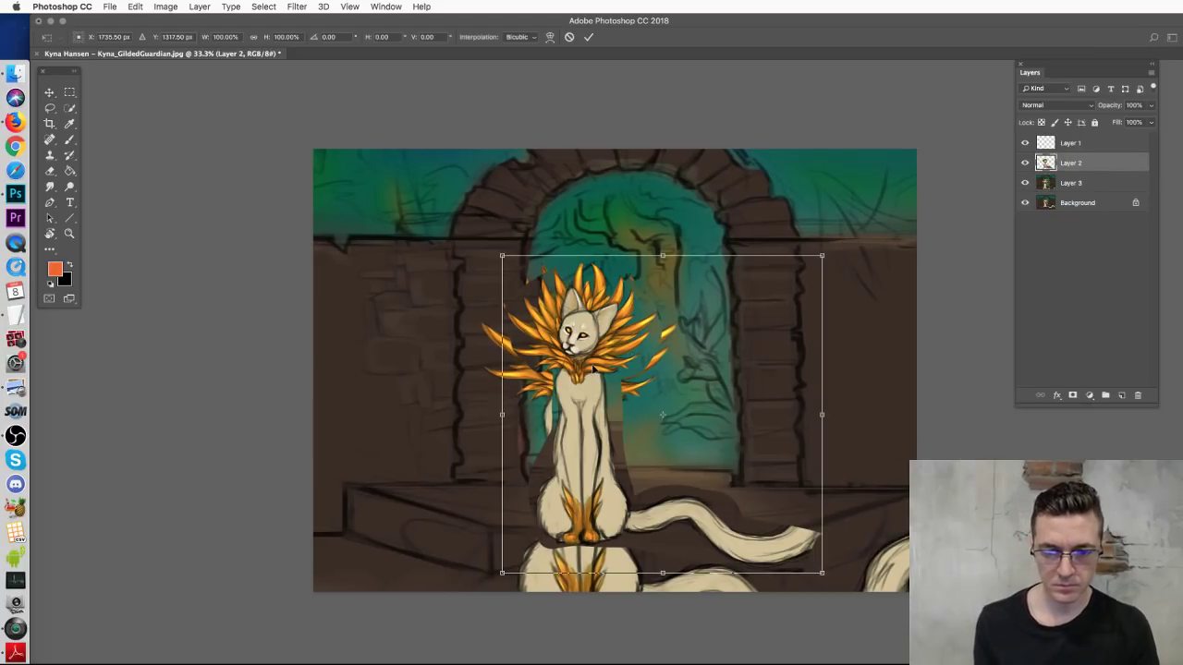
drag(509, 281, 403, 155)
drag(478, 389, 480, 410)
key(Return)
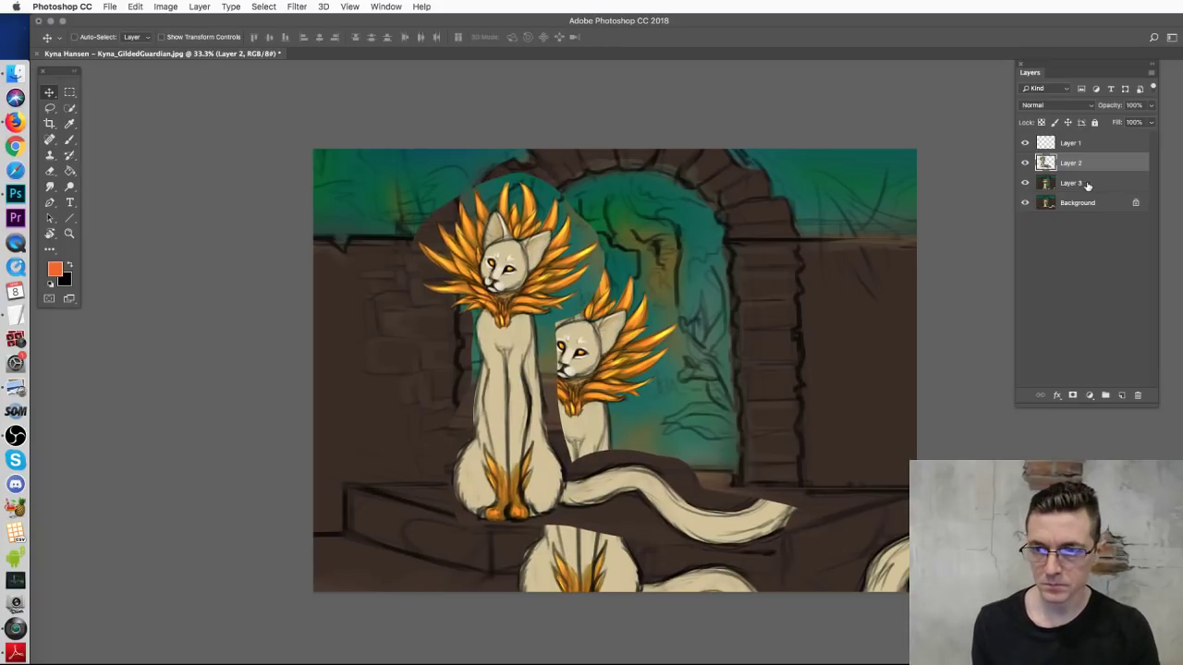
Step: Reposition the enlarged scene and move the cat right, in front of the archway
click(1091, 185)
drag(688, 348, 677, 347)
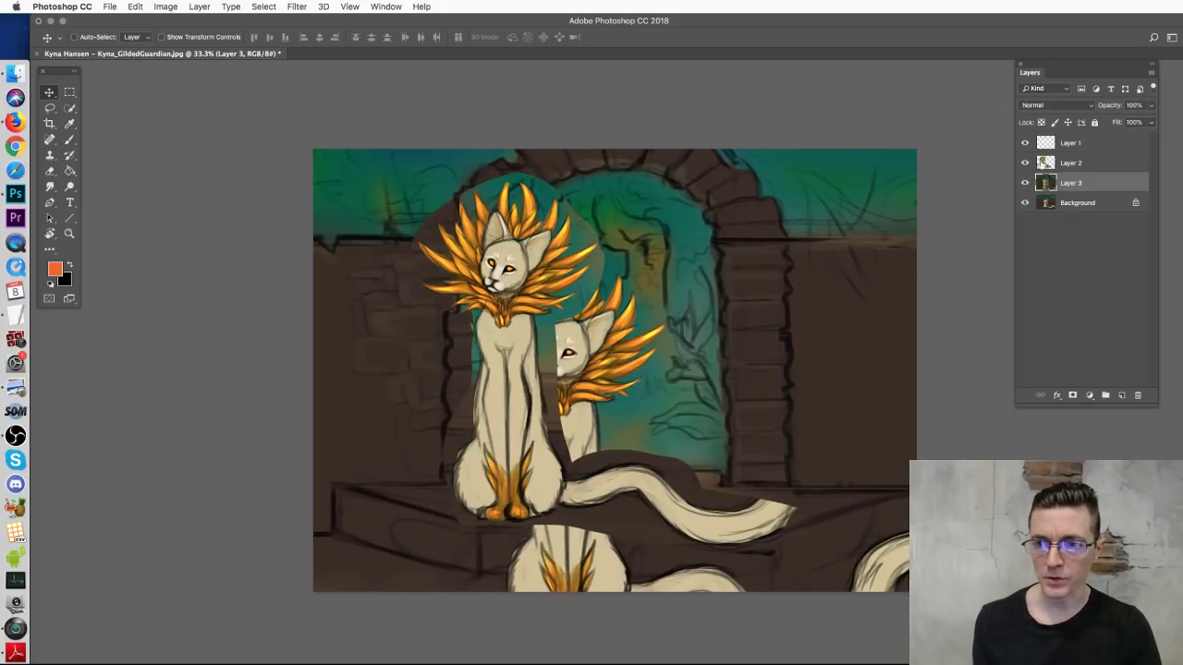
click(1054, 163)
drag(615, 397, 663, 400)
Step: With a 78 px hard round brush, paint sampled dark brown over the left feathers
key(b)
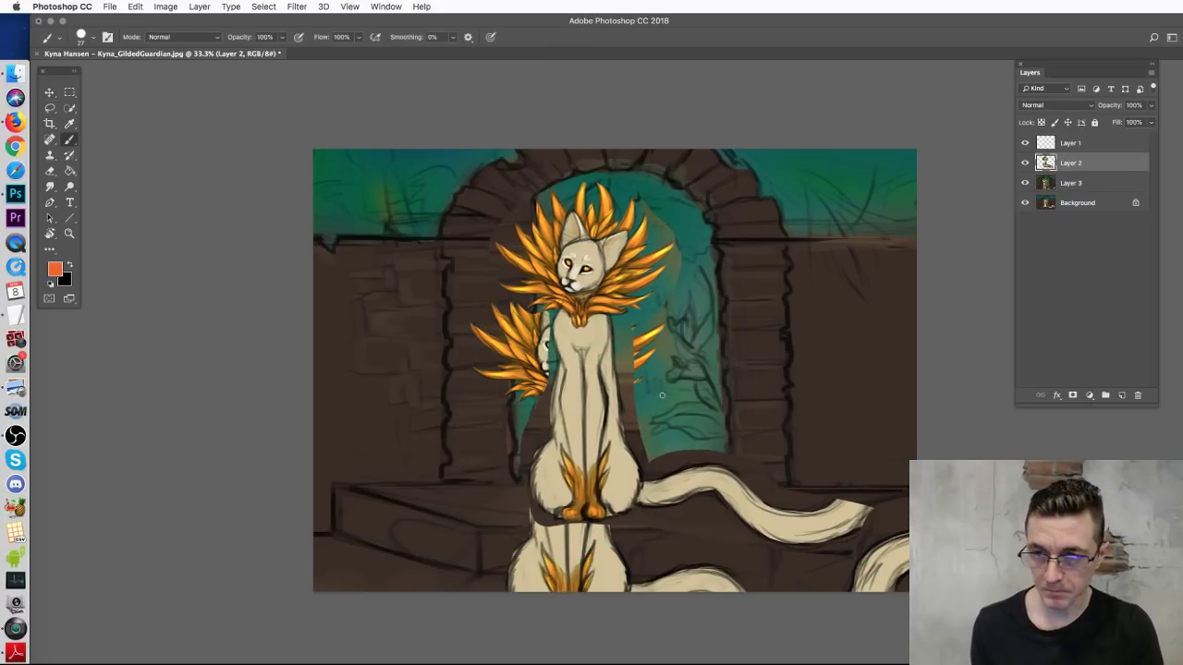
right_click(616, 389)
click(688, 538)
drag(683, 420, 702, 419)
alt+click(491, 289)
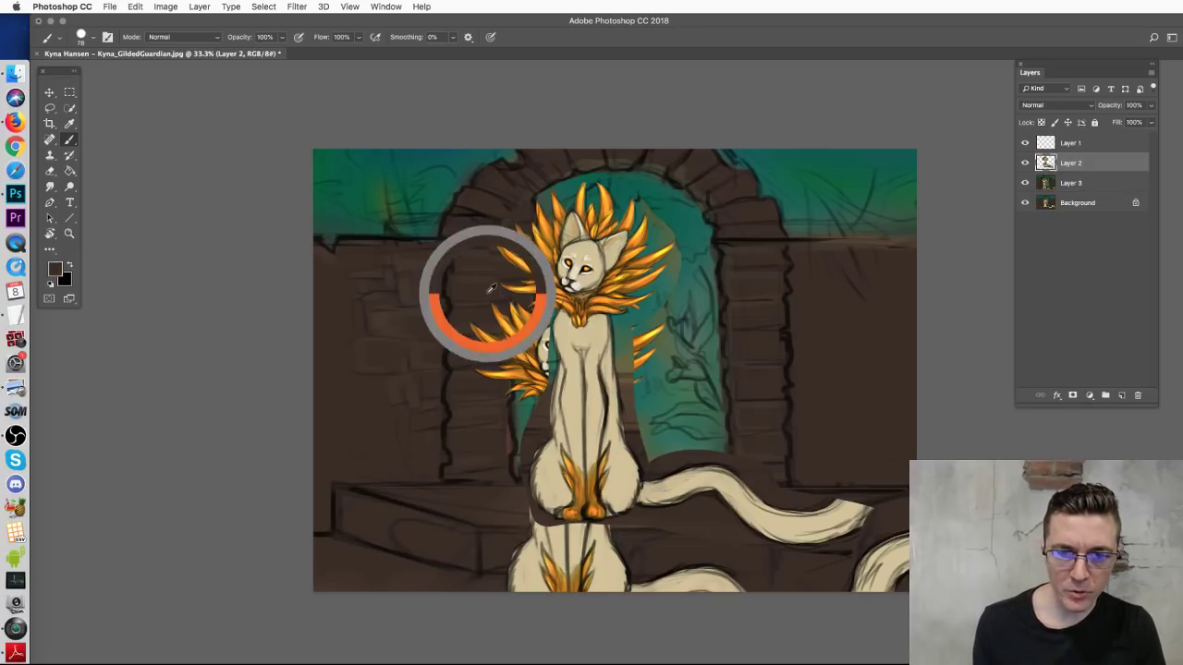
drag(485, 307, 506, 374)
drag(499, 333, 493, 375)
Step: Paint sampled teal over the feathers beside the body and neck and between body and tail
alt+click(529, 407)
drag(527, 307, 525, 337)
drag(519, 283, 513, 411)
mouse_move(530, 305)
mouse_down()
mouse_move(544, 398)
mouse_move(558, 396)
mouse_up()
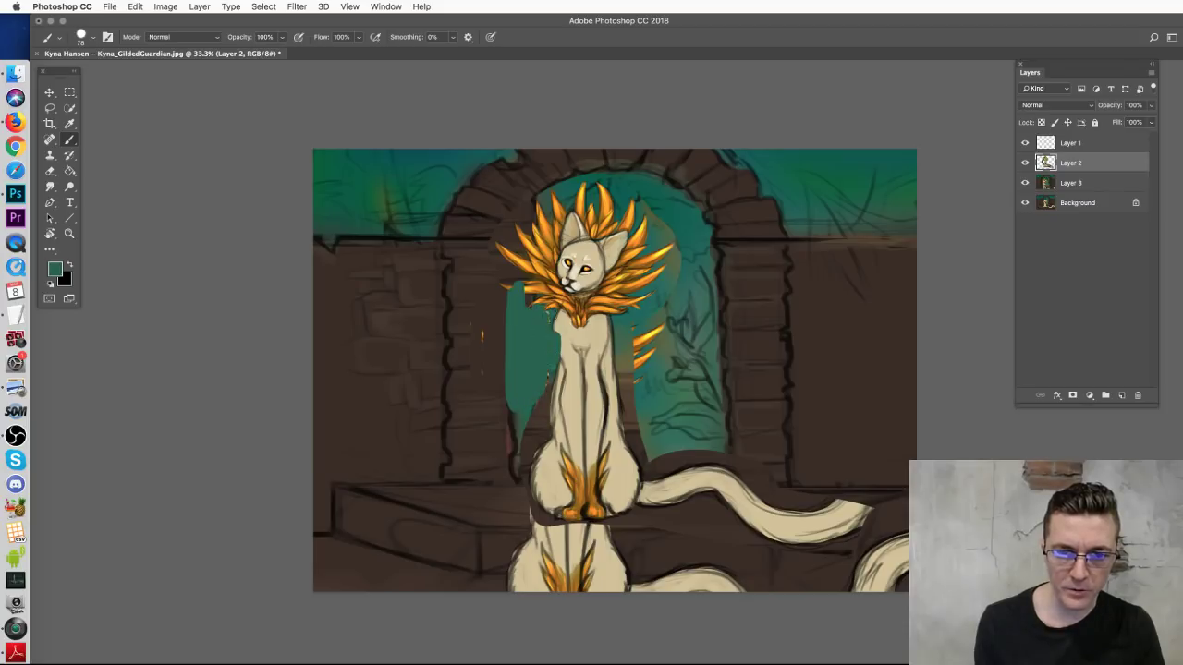
alt+click(659, 376)
mouse_move(638, 316)
mouse_down()
mouse_move(659, 345)
mouse_move(645, 379)
mouse_up()
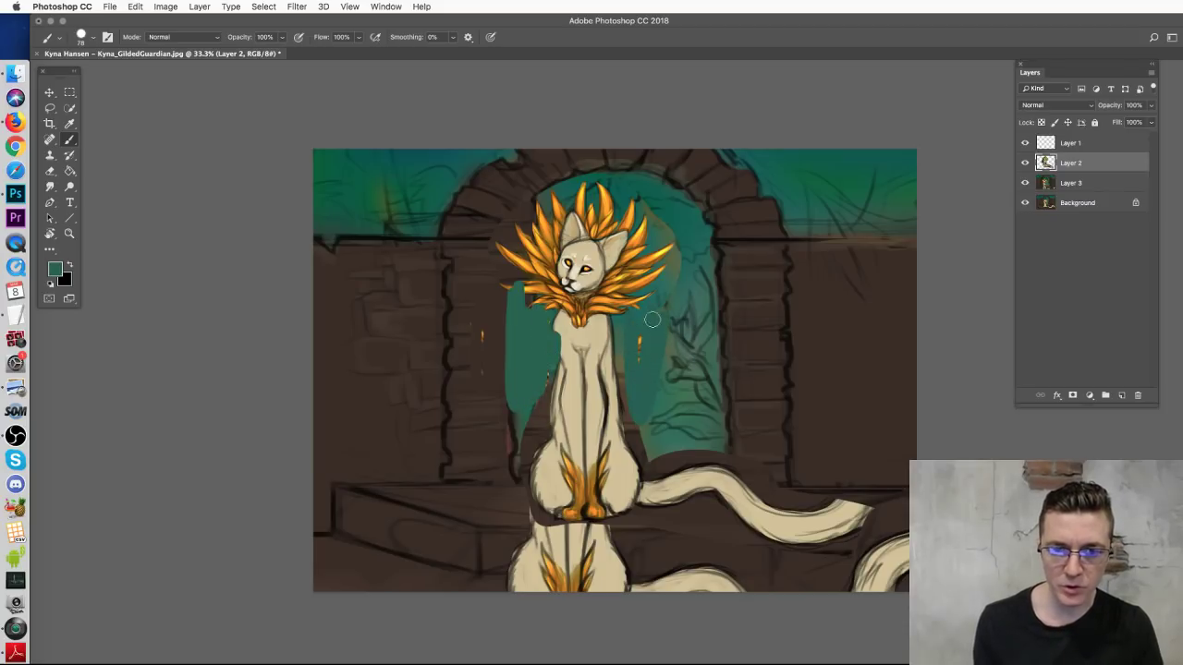
alt+click(528, 393)
mouse_move(542, 363)
mouse_down()
mouse_move(536, 434)
mouse_move(514, 474)
mouse_up()
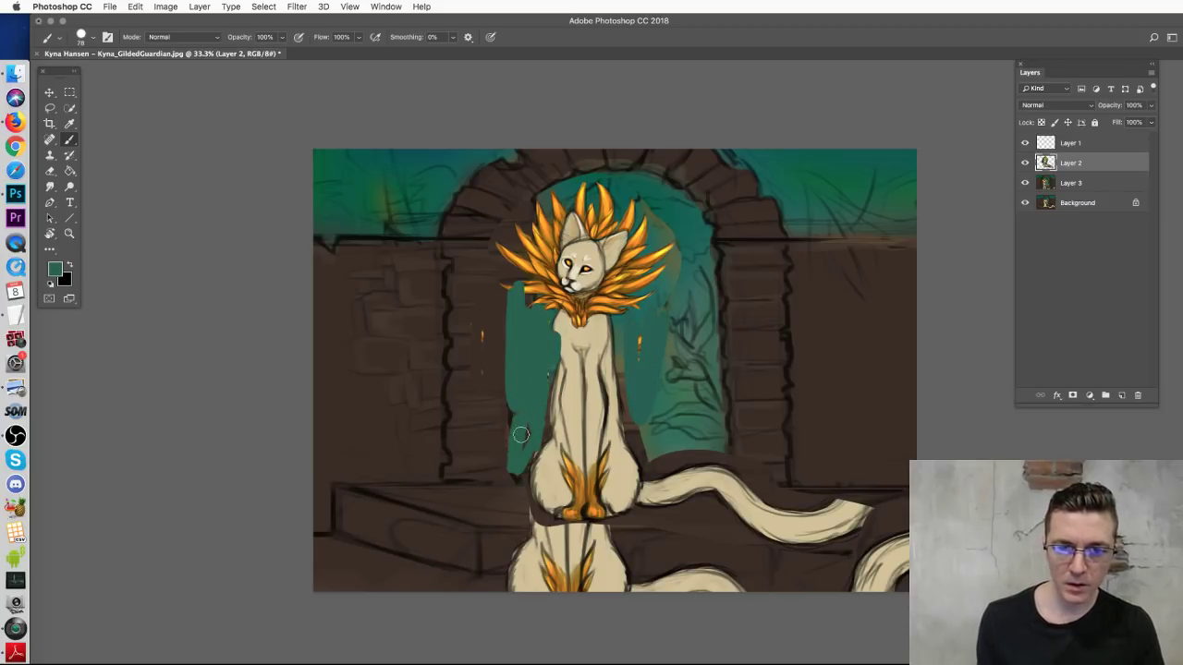
alt+click(657, 446)
drag(636, 418, 707, 453)
drag(647, 476, 724, 457)
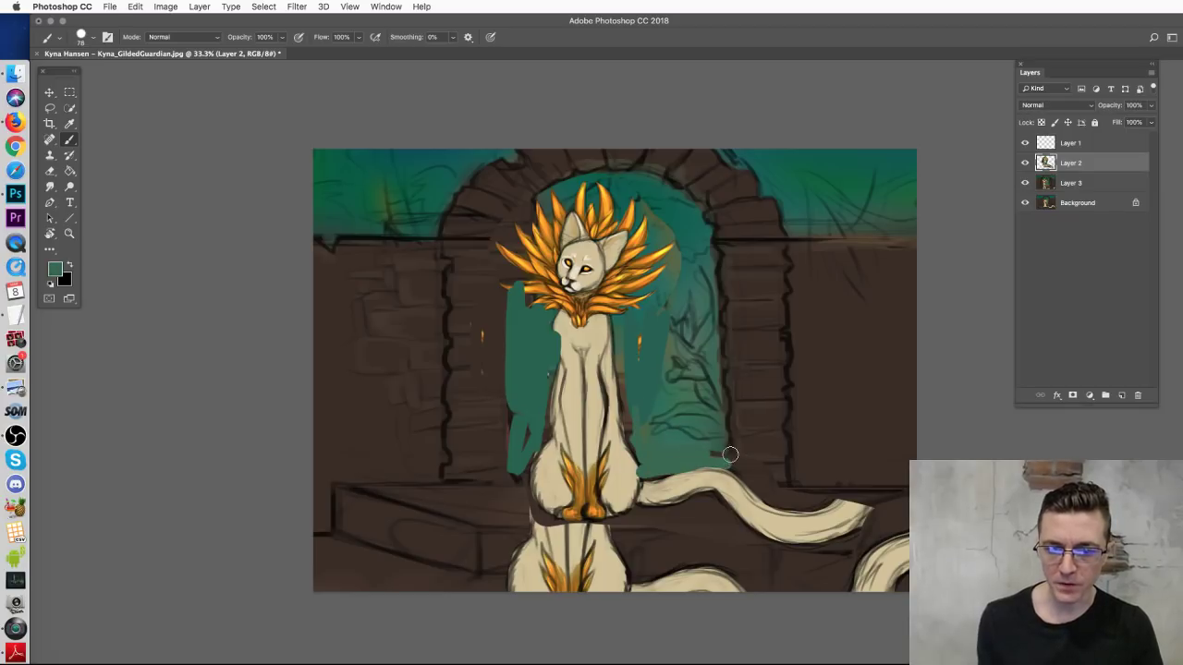
Step: Cover the lower cat figure with wall brown, then try a tan tail stroke
alt+click(646, 544)
mouse_move(612, 538)
mouse_down()
mouse_move(535, 559)
mouse_move(597, 593)
mouse_move(745, 594)
mouse_move(745, 572)
mouse_move(707, 567)
mouse_move(879, 567)
mouse_move(881, 555)
mouse_move(850, 593)
mouse_move(887, 593)
mouse_up()
alt+click(714, 476)
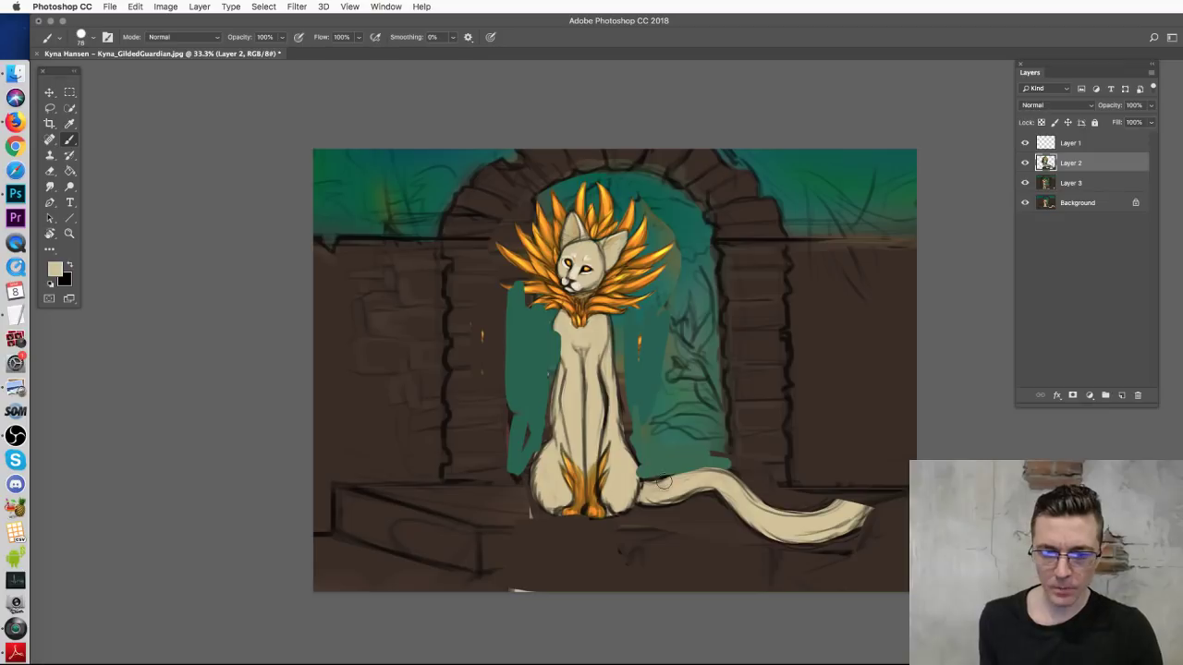
mouse_move(674, 482)
mouse_down()
mouse_move(771, 443)
mouse_move(880, 443)
mouse_move(824, 501)
mouse_move(661, 445)
mouse_move(773, 442)
mouse_move(757, 441)
mouse_move(586, 572)
mouse_move(506, 519)
mouse_up()
Step: Paint looping cream tails on both sides of the cat, undoing the one reaching the right edge
key(super+z)
key(super+z)
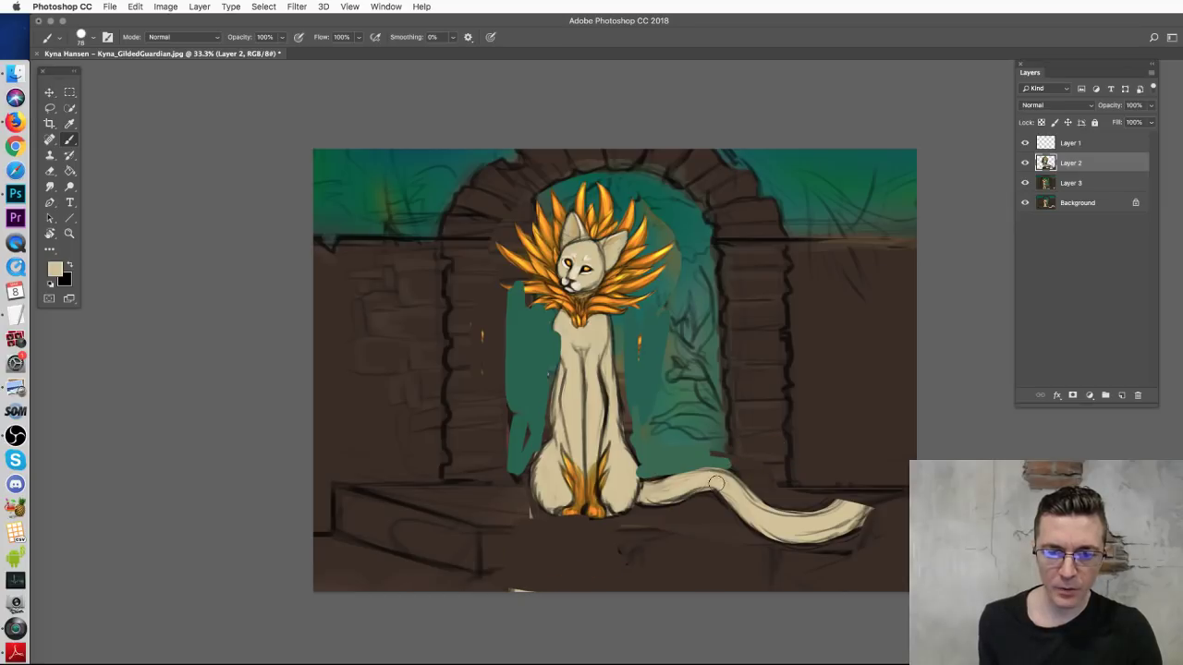
mouse_move(725, 476)
mouse_down()
mouse_move(739, 431)
mouse_move(659, 398)
mouse_move(605, 418)
mouse_up()
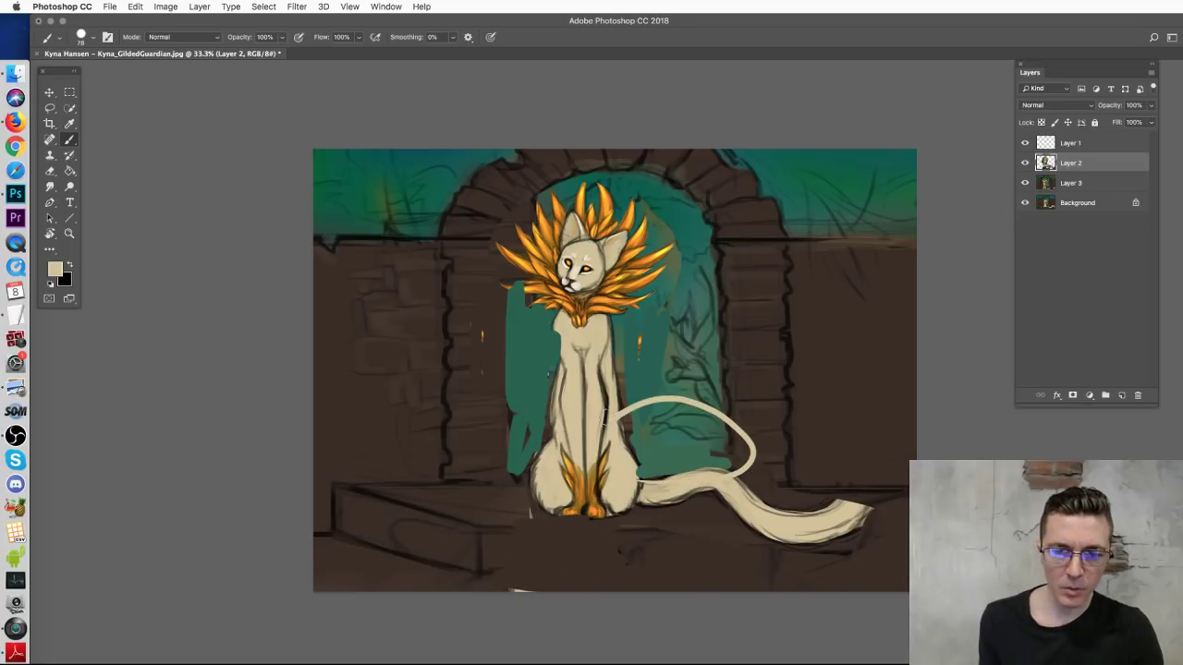
mouse_move(511, 473)
mouse_down()
mouse_move(482, 486)
mouse_move(403, 418)
mouse_move(462, 408)
mouse_up()
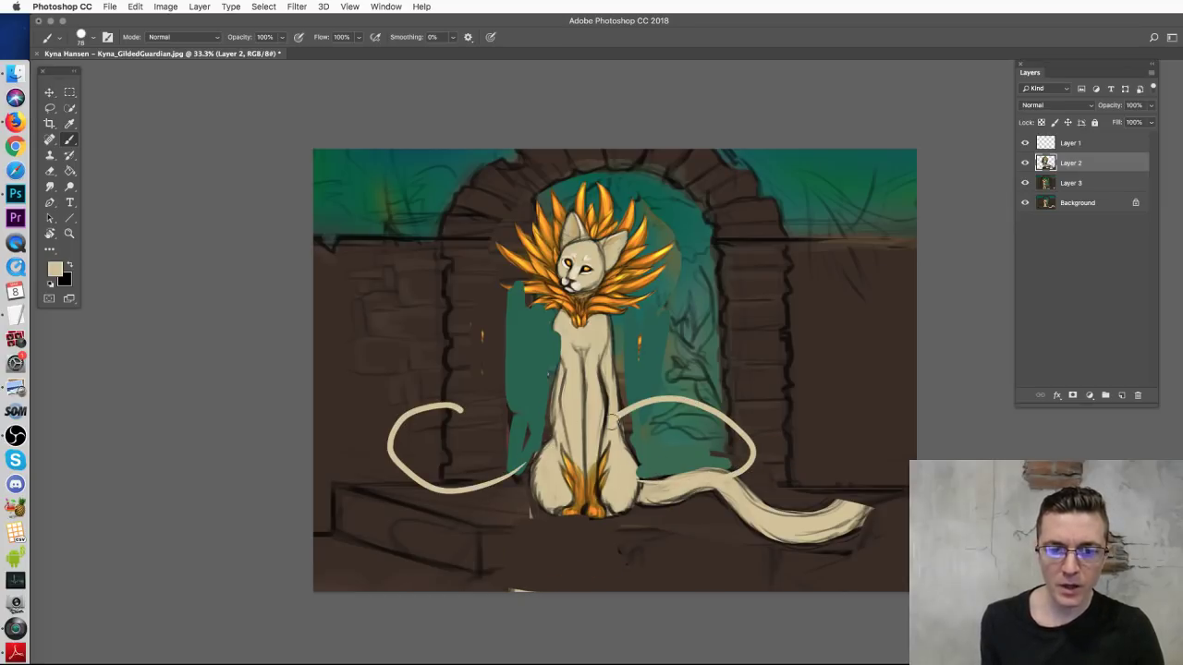
mouse_move(670, 486)
mouse_down()
mouse_move(728, 412)
mouse_move(645, 399)
mouse_up()
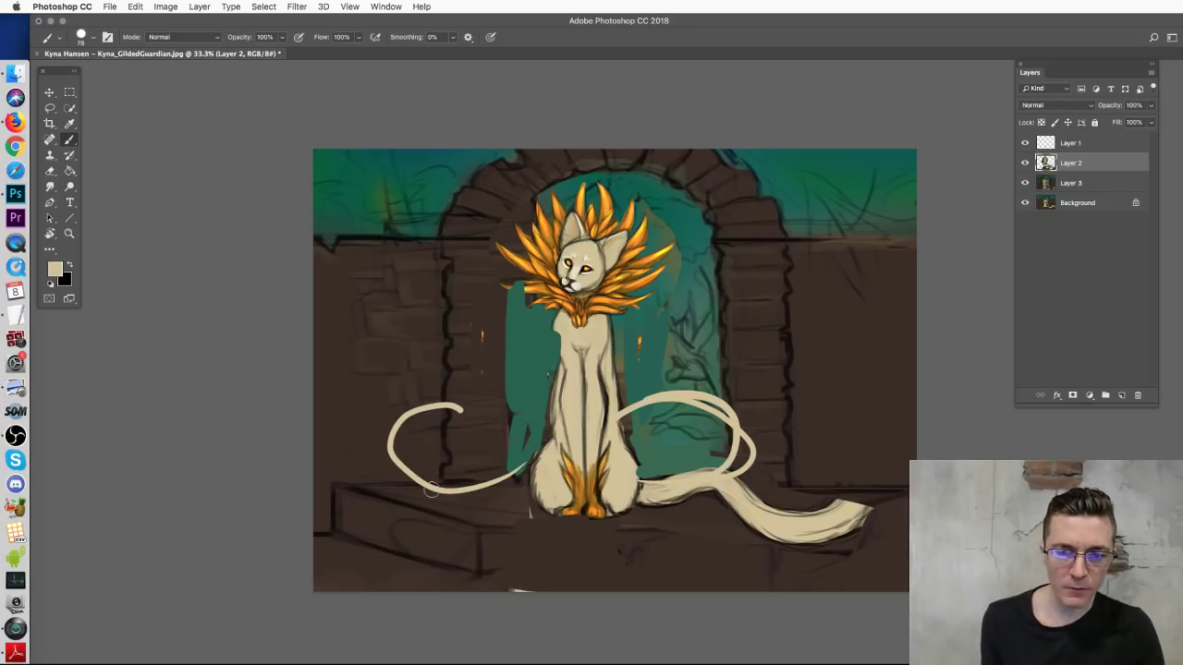
mouse_move(647, 479)
mouse_down()
mouse_move(776, 495)
mouse_move(906, 479)
mouse_up()
key(super+z)
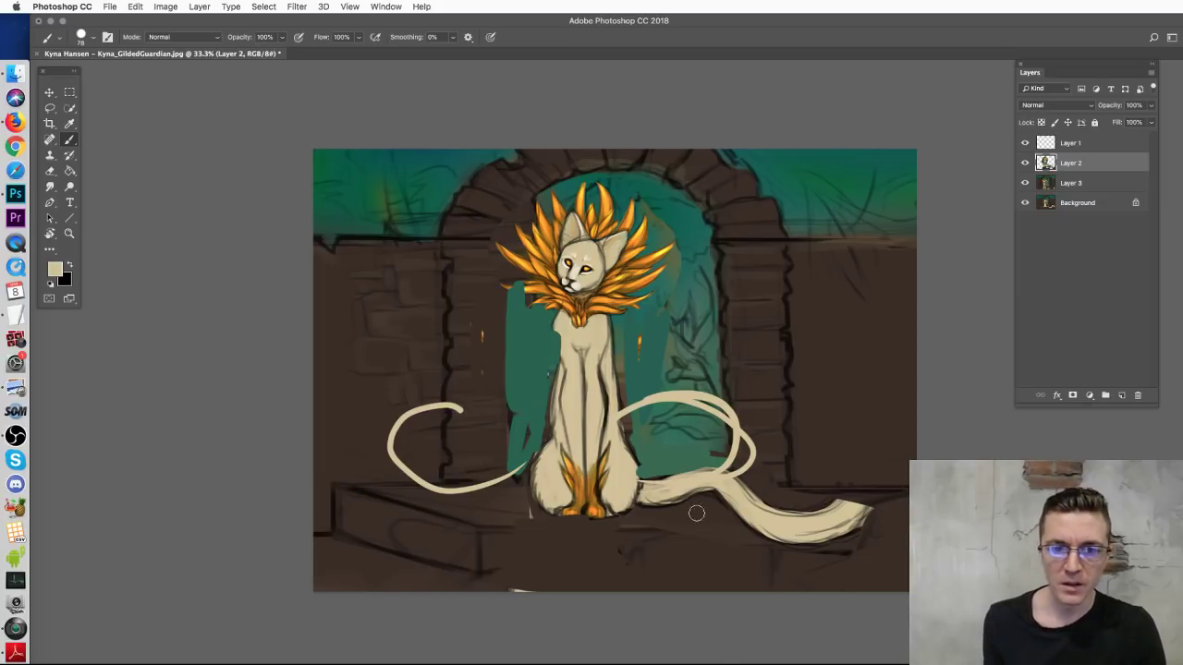
alt+click(651, 255)
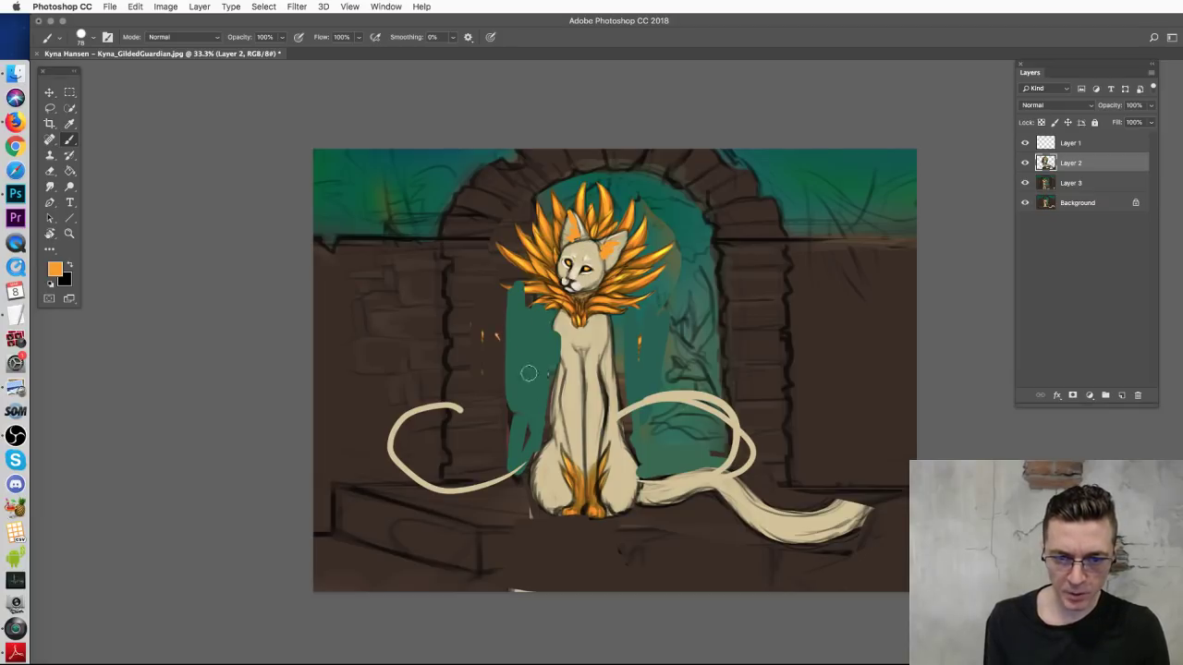
Step: Paint an orange curve along the cat's left chest, discarding the other chest strokes
drag(497, 335, 511, 388)
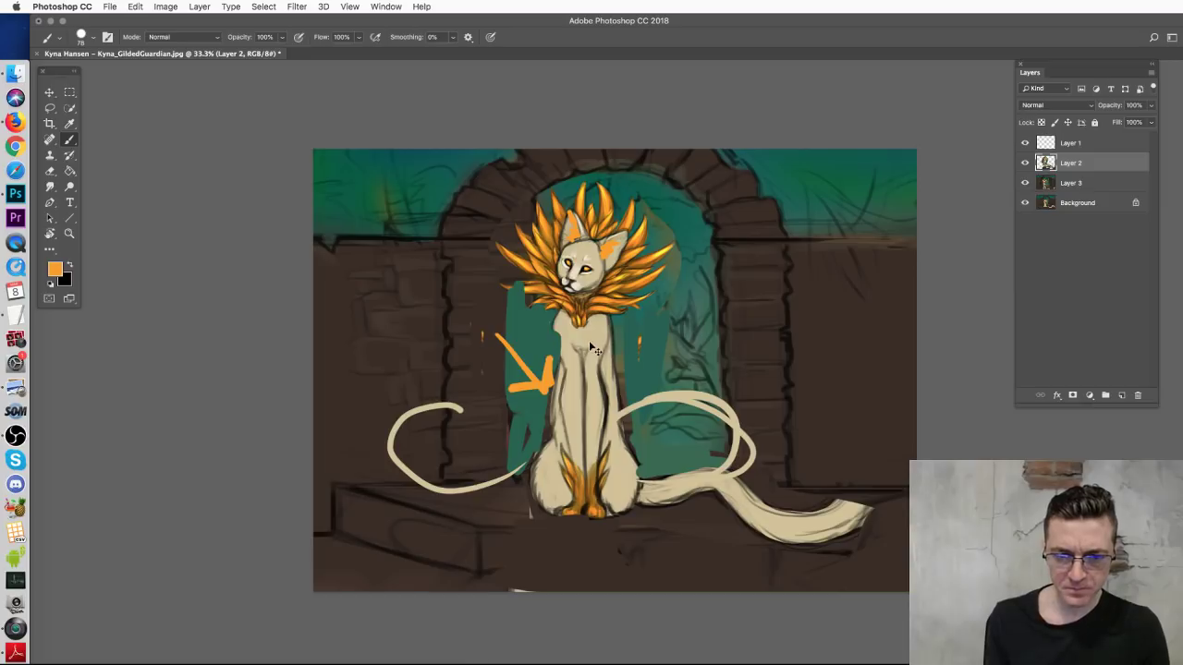
key(super+z)
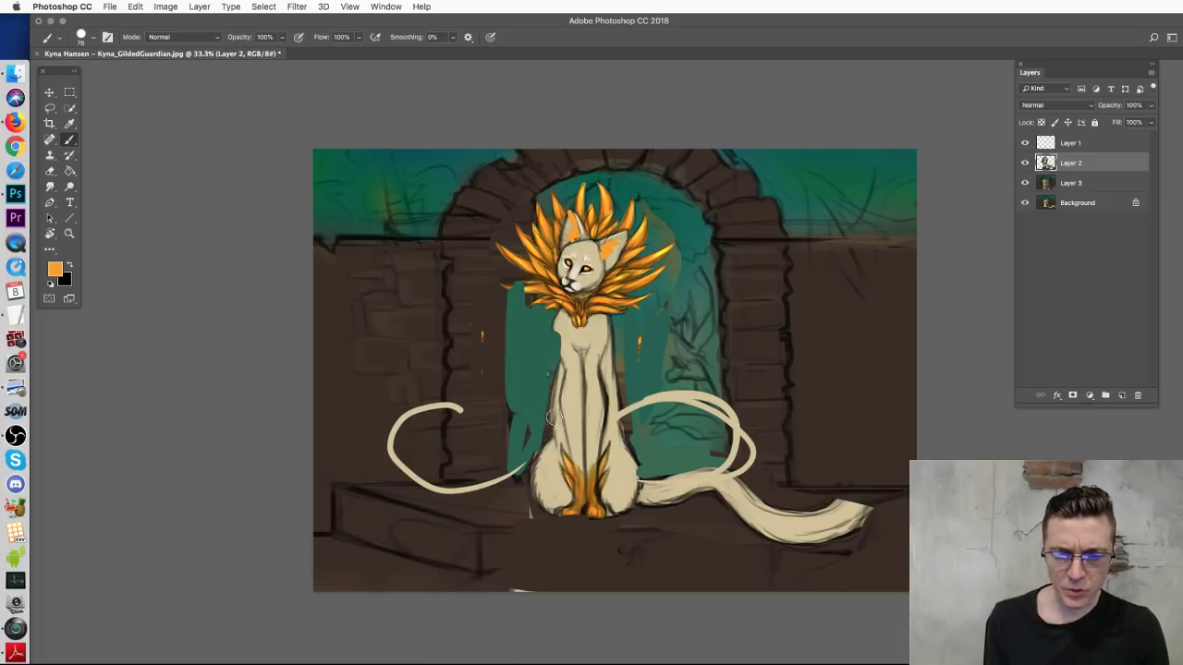
drag(552, 323, 559, 371)
drag(610, 314, 610, 389)
key(super+z)
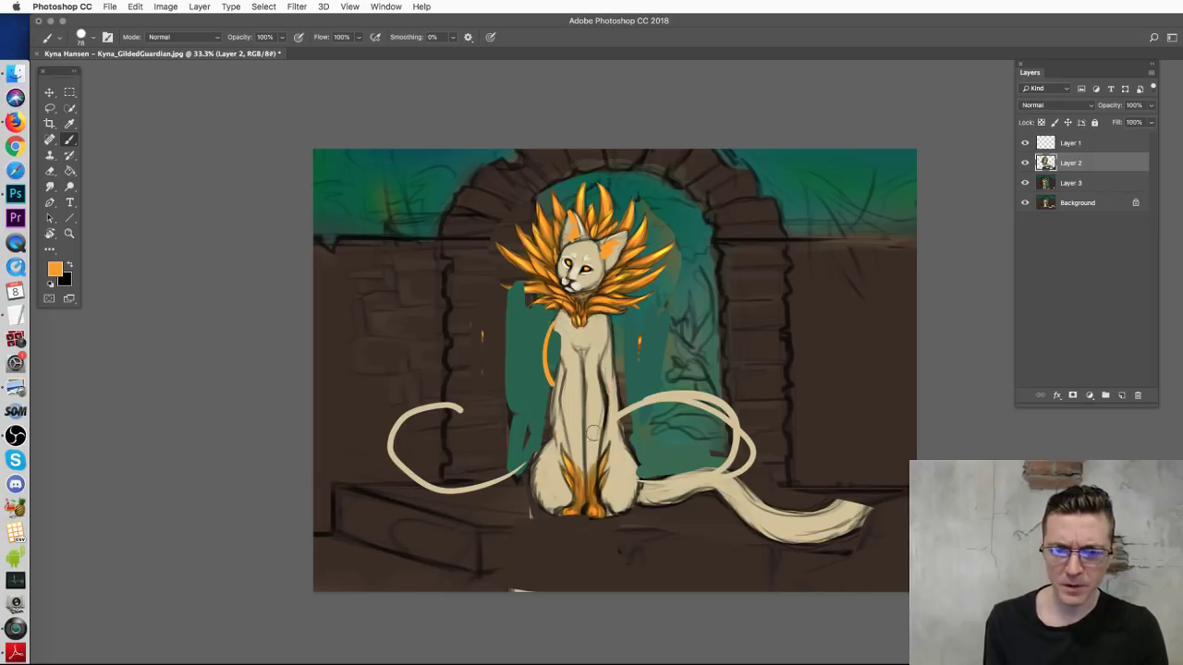
Step: Paint brown over the original tail and dark ledge lines, covering the lower-right cream patch
alt+click(703, 514)
drag(695, 503, 768, 501)
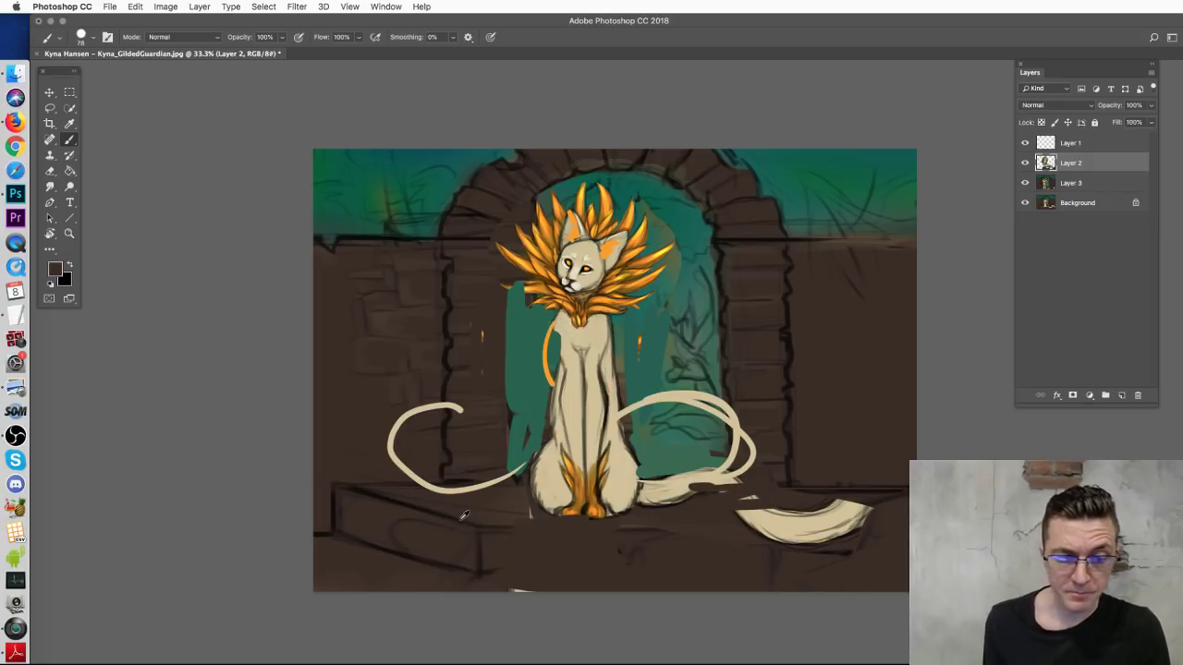
alt+click(340, 489)
mouse_move(500, 528)
mouse_down()
mouse_move(831, 528)
mouse_move(776, 571)
mouse_up()
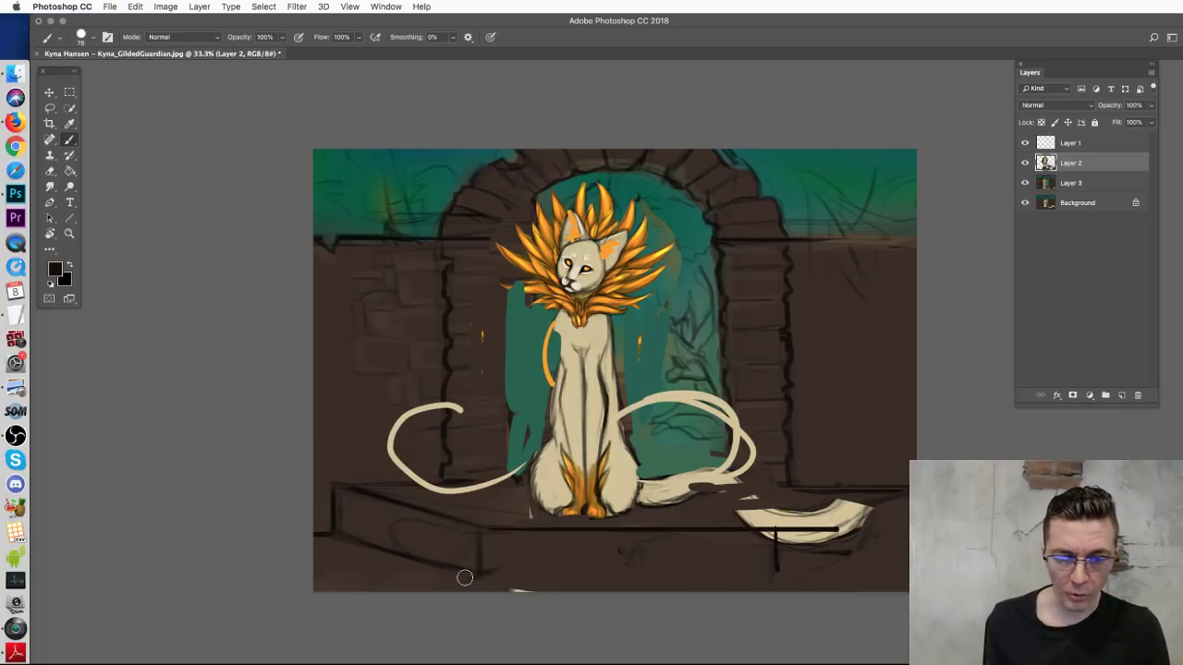
mouse_move(476, 571)
mouse_down()
mouse_move(766, 590)
mouse_move(909, 494)
mouse_up()
drag(777, 582, 909, 531)
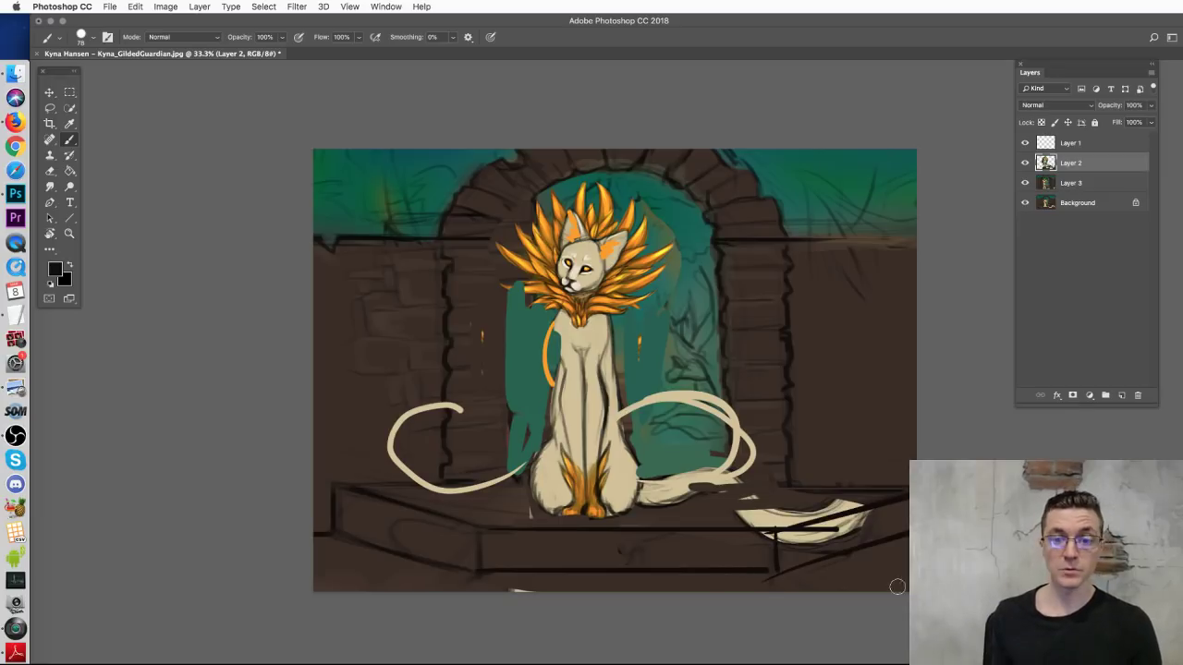
alt+click(784, 490)
drag(744, 514, 858, 505)
drag(797, 541, 868, 513)
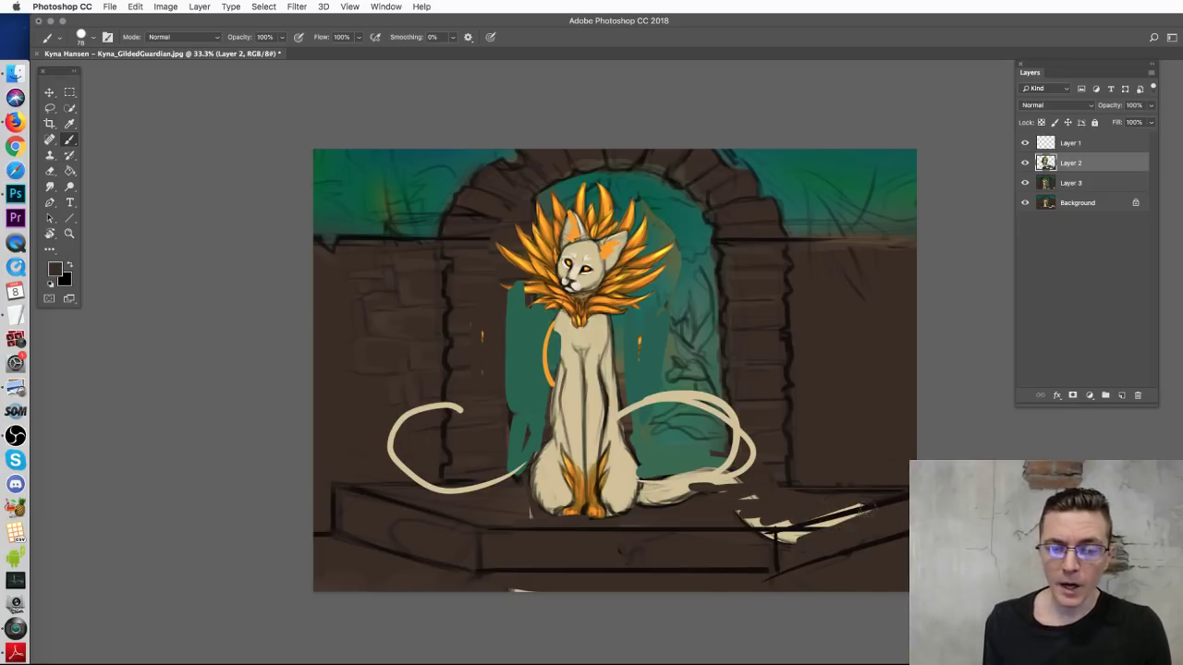
Step: Paint rough teal square outlines on the steps at lower left and right
alt+click(830, 171)
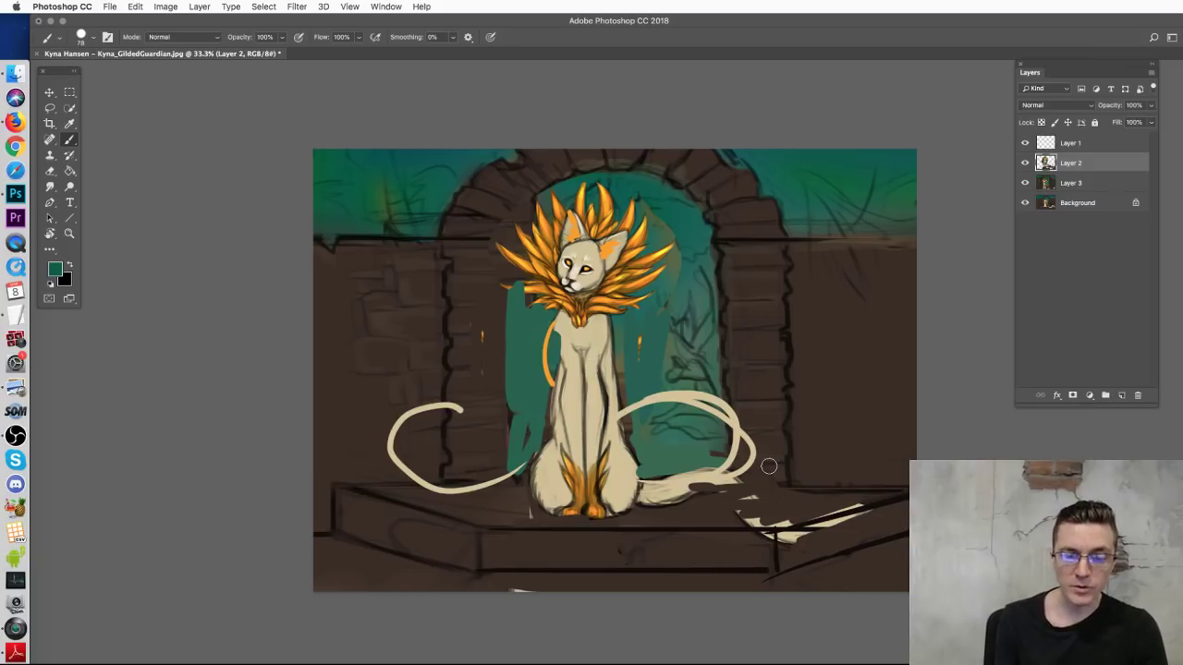
mouse_move(786, 454)
mouse_down()
mouse_move(816, 441)
mouse_move(836, 485)
mouse_move(784, 492)
mouse_move(811, 485)
mouse_move(759, 518)
mouse_move(767, 471)
mouse_move(882, 525)
mouse_move(829, 524)
mouse_up()
drag(388, 462, 387, 446)
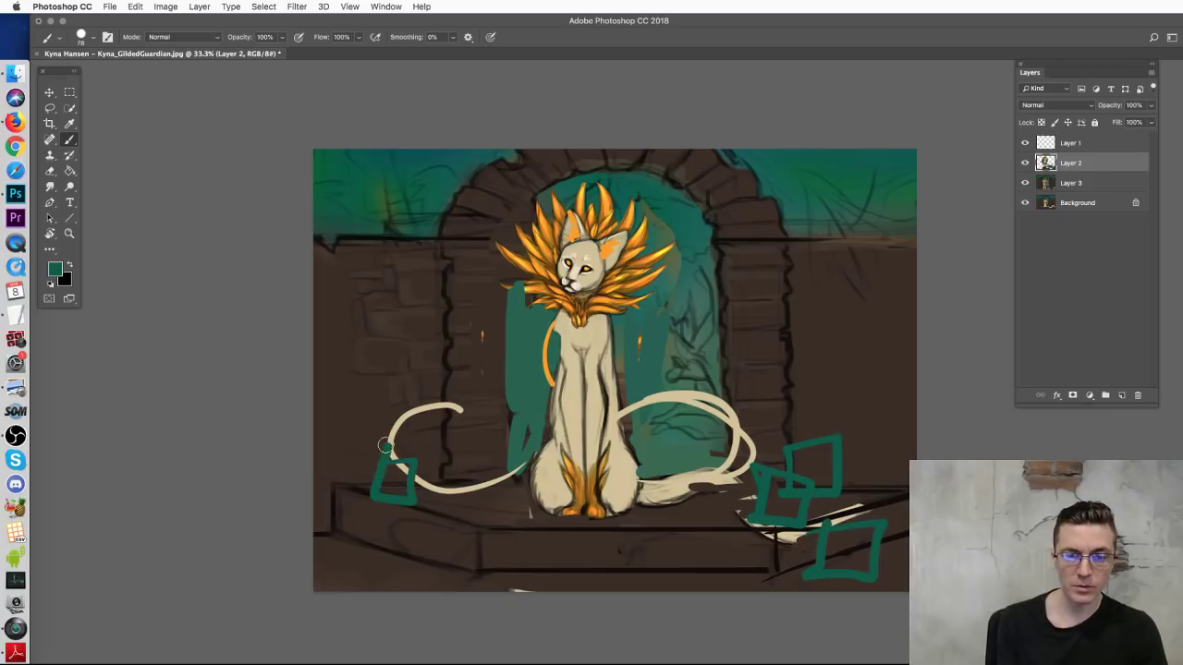
mouse_move(375, 536)
mouse_down()
mouse_move(439, 545)
mouse_move(390, 576)
mouse_move(379, 517)
mouse_up()
mouse_move(442, 480)
mouse_down()
mouse_move(417, 494)
mouse_move(452, 442)
mouse_move(488, 442)
mouse_move(453, 476)
mouse_up()
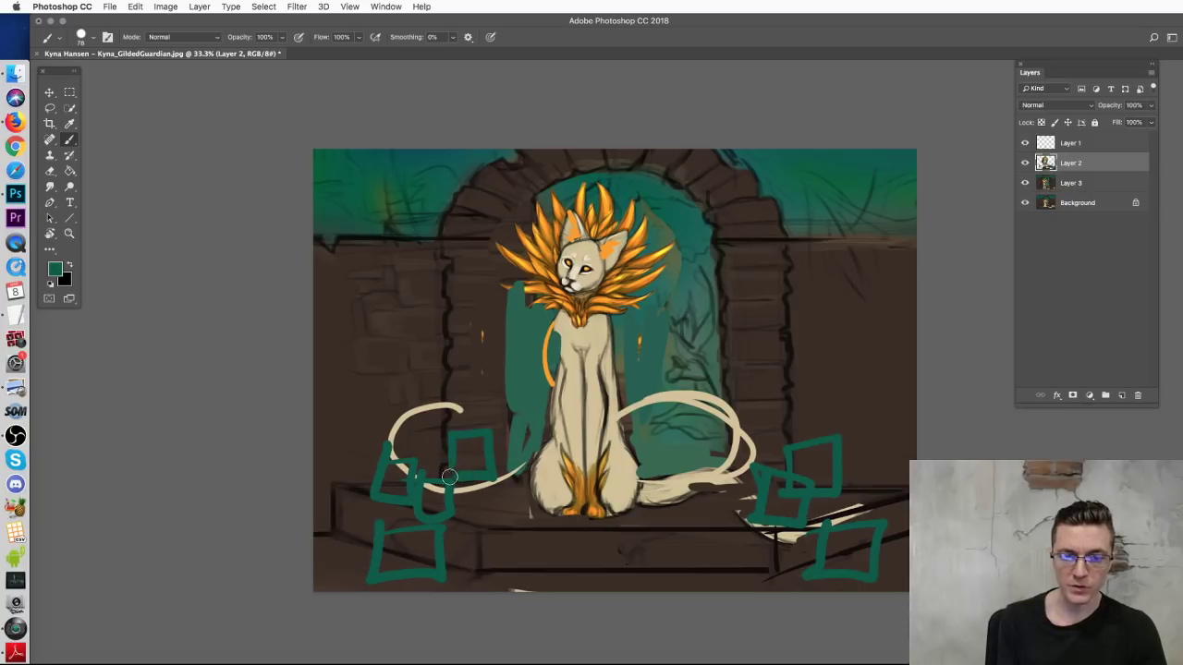
drag(483, 549, 486, 542)
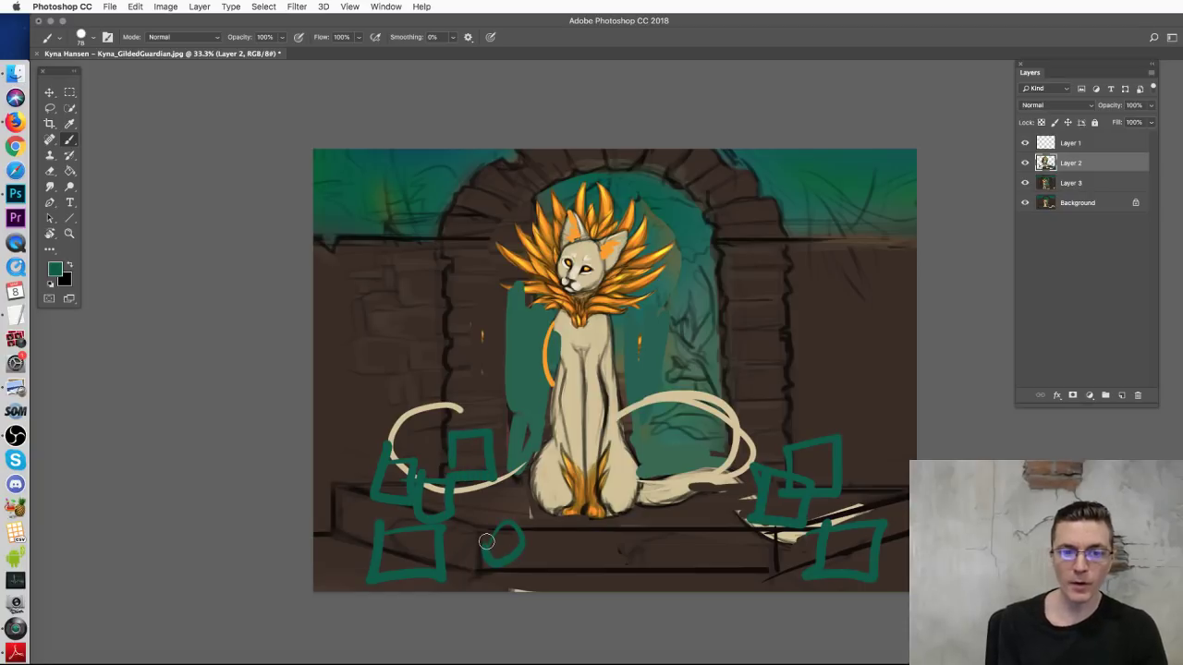
Step: Paint dark brown horizontal lines across the right and left walls
alt+click(452, 315)
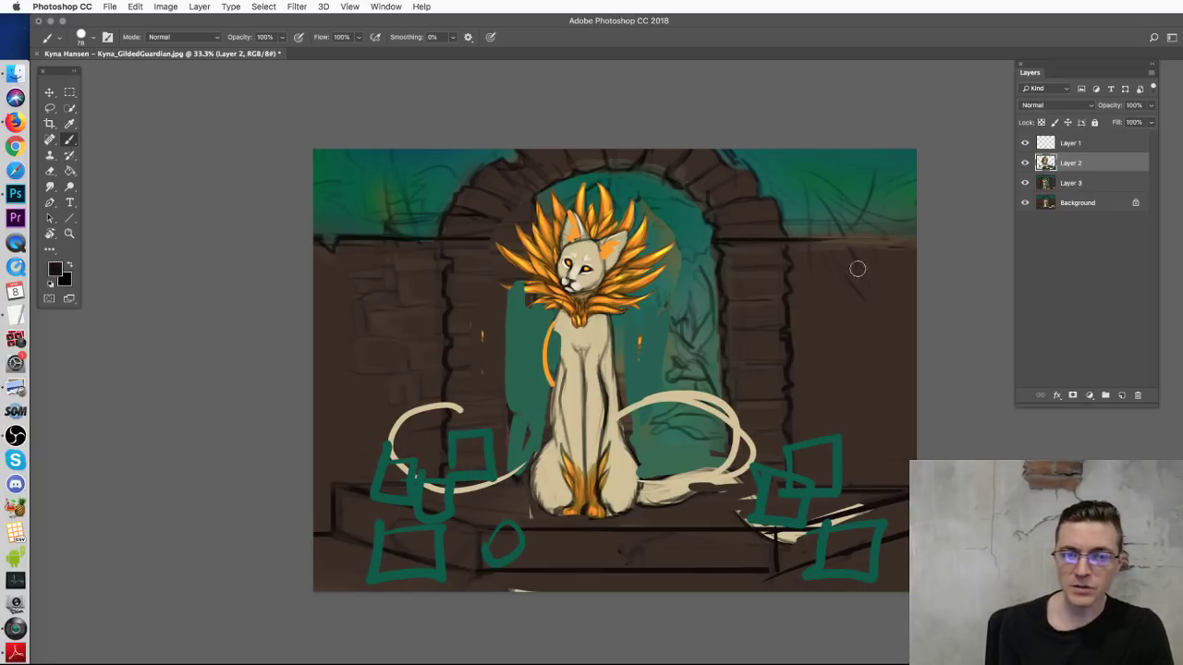
drag(773, 264, 924, 262)
drag(808, 272, 918, 275)
drag(290, 277, 438, 271)
mouse_move(304, 277)
mouse_down()
mouse_move(451, 279)
mouse_move(441, 292)
mouse_up()
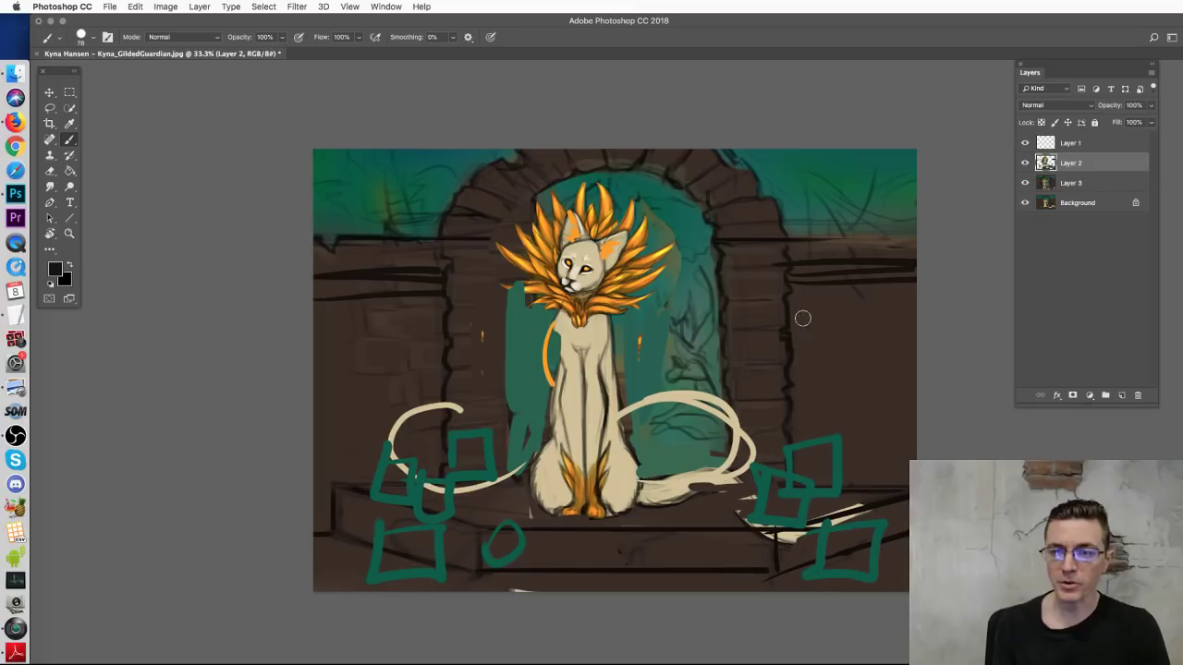
Step: Paint dark vertical pillar lines and arches on the right and left walls
drag(812, 283, 800, 455)
mouse_move(870, 288)
mouse_down()
mouse_move(893, 303)
mouse_move(892, 485)
mouse_up()
drag(804, 294, 799, 490)
mouse_move(808, 303)
mouse_down()
mouse_move(889, 310)
mouse_move(868, 490)
mouse_up()
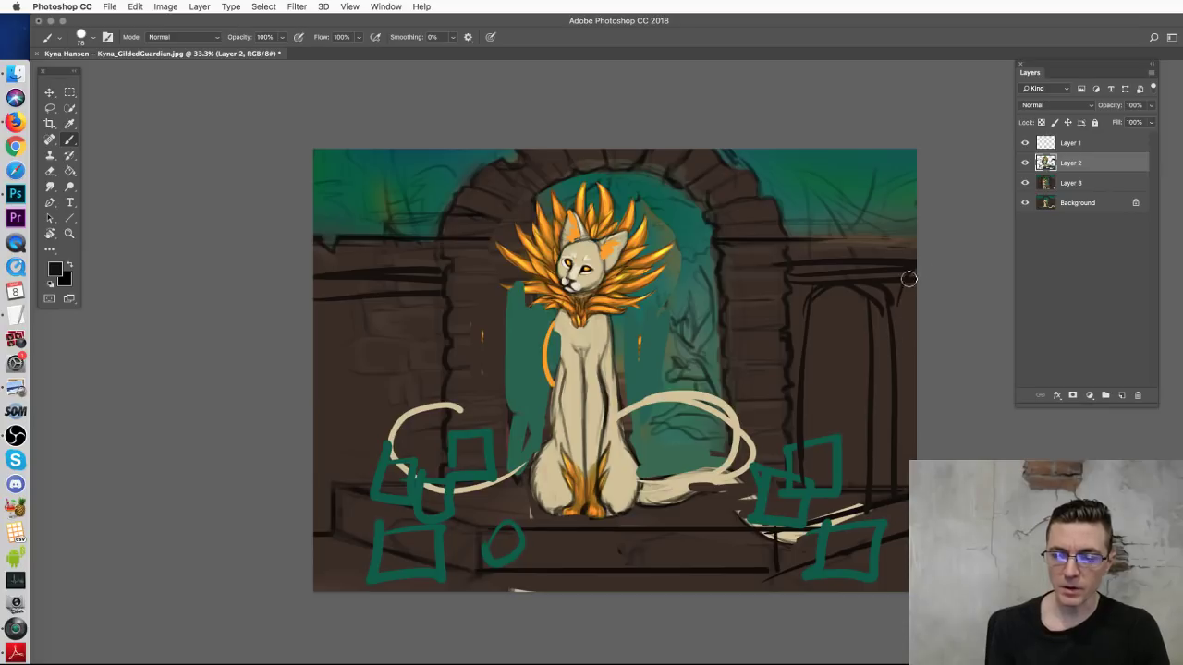
drag(811, 307, 800, 499)
mouse_move(372, 295)
mouse_down()
mouse_move(364, 499)
mouse_move(425, 343)
mouse_move(427, 473)
mouse_up()
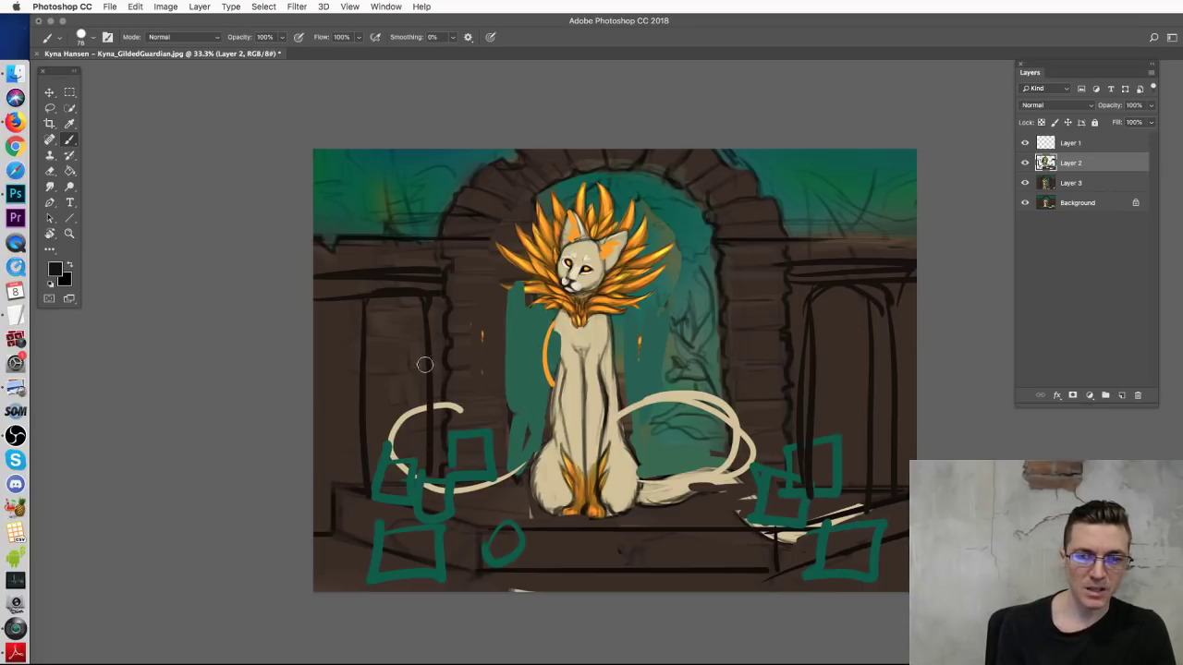
mouse_move(369, 317)
mouse_down()
mouse_move(425, 307)
mouse_move(419, 370)
mouse_up()
mouse_move(324, 294)
mouse_down()
mouse_move(321, 480)
mouse_move(348, 383)
mouse_move(349, 478)
mouse_up()
drag(340, 301, 342, 385)
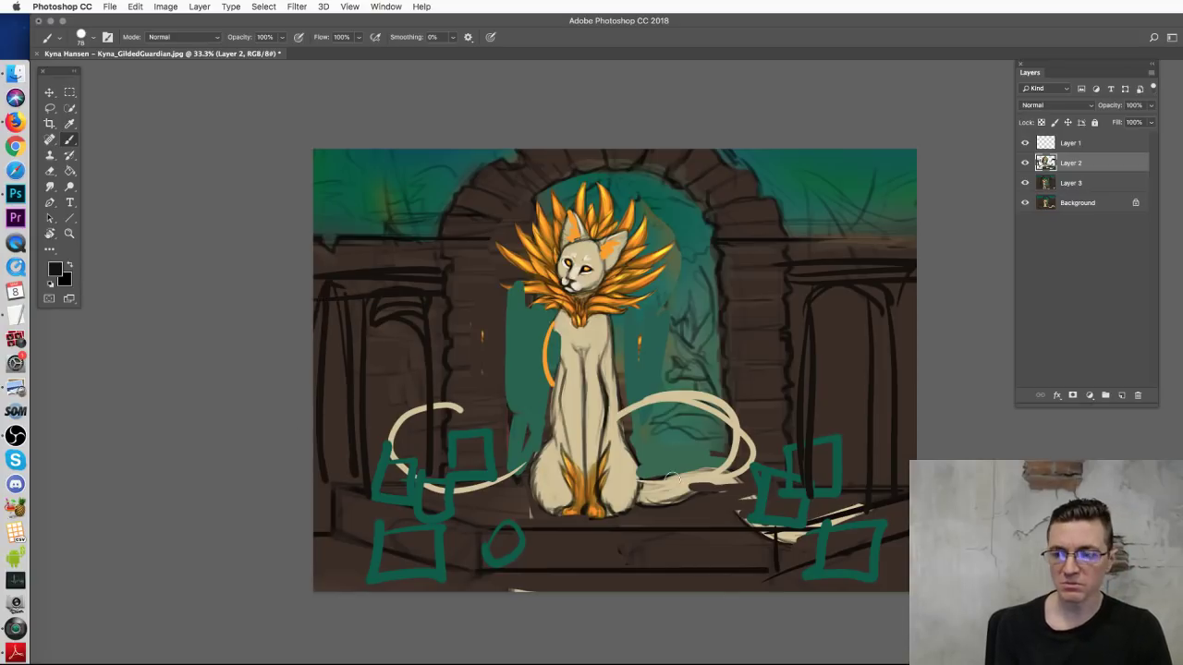
Step: Add dark strokes along the arch tops and a curve down the arch's right edge
mouse_move(434, 187)
mouse_down()
mouse_move(418, 226)
mouse_move(431, 237)
mouse_up()
mouse_move(476, 148)
mouse_down()
mouse_move(449, 184)
mouse_move(467, 190)
mouse_up()
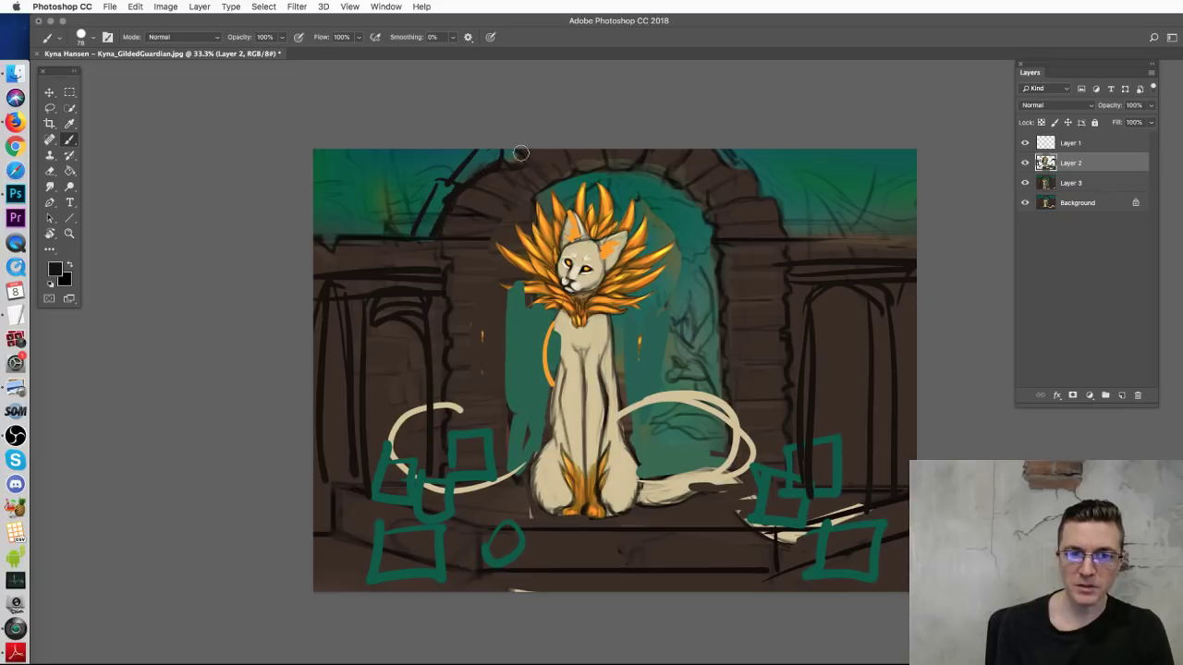
drag(750, 150, 771, 174)
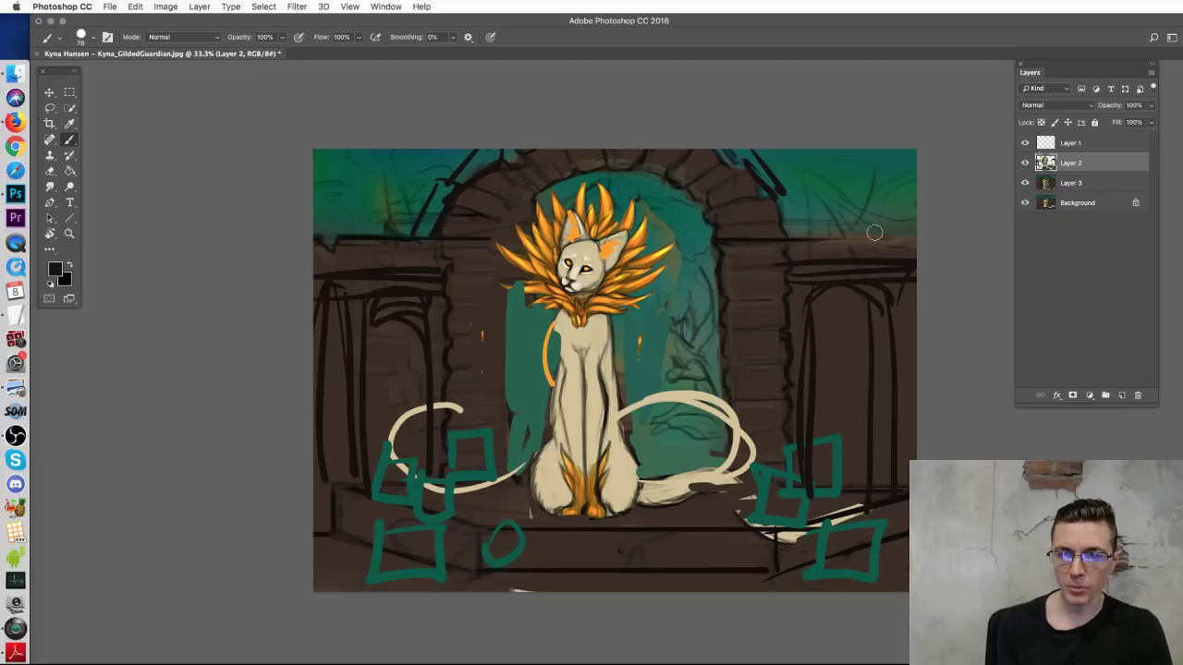
drag(773, 181, 799, 231)
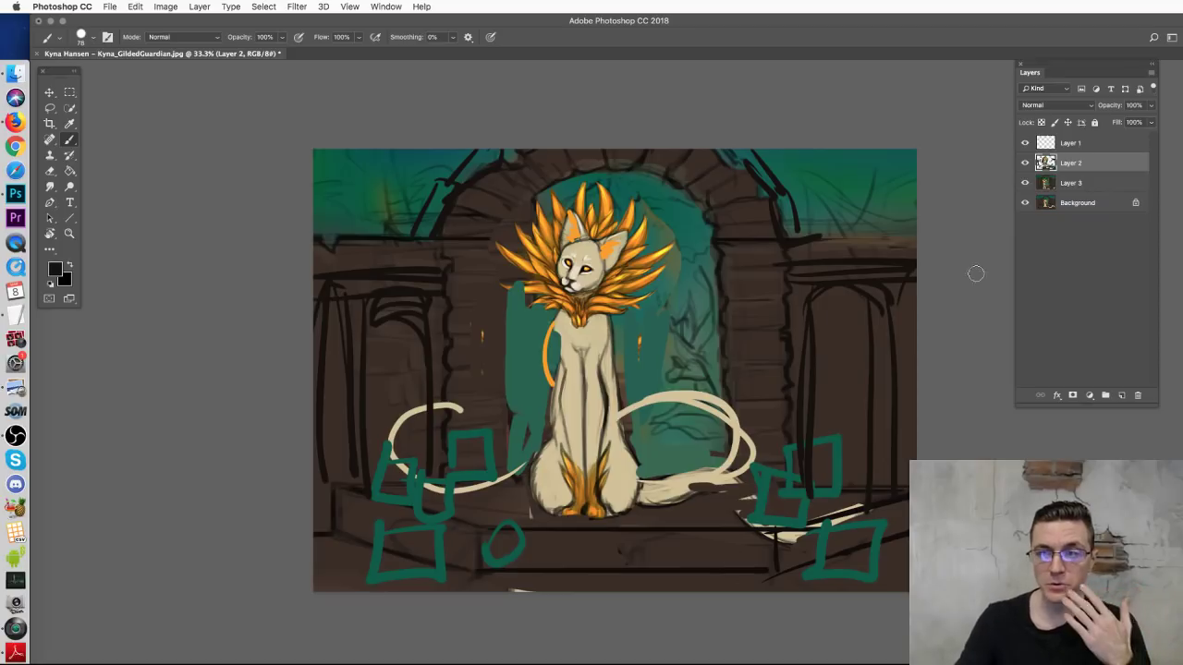
drag(1024, 144, 1026, 169)
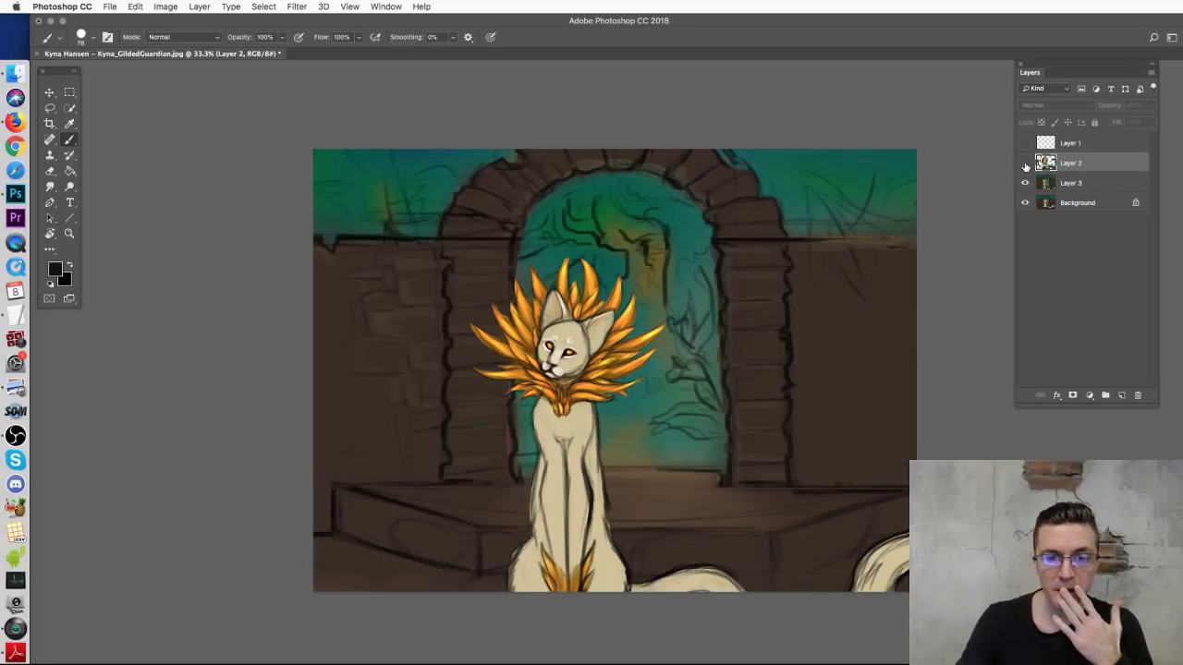
click(1026, 183)
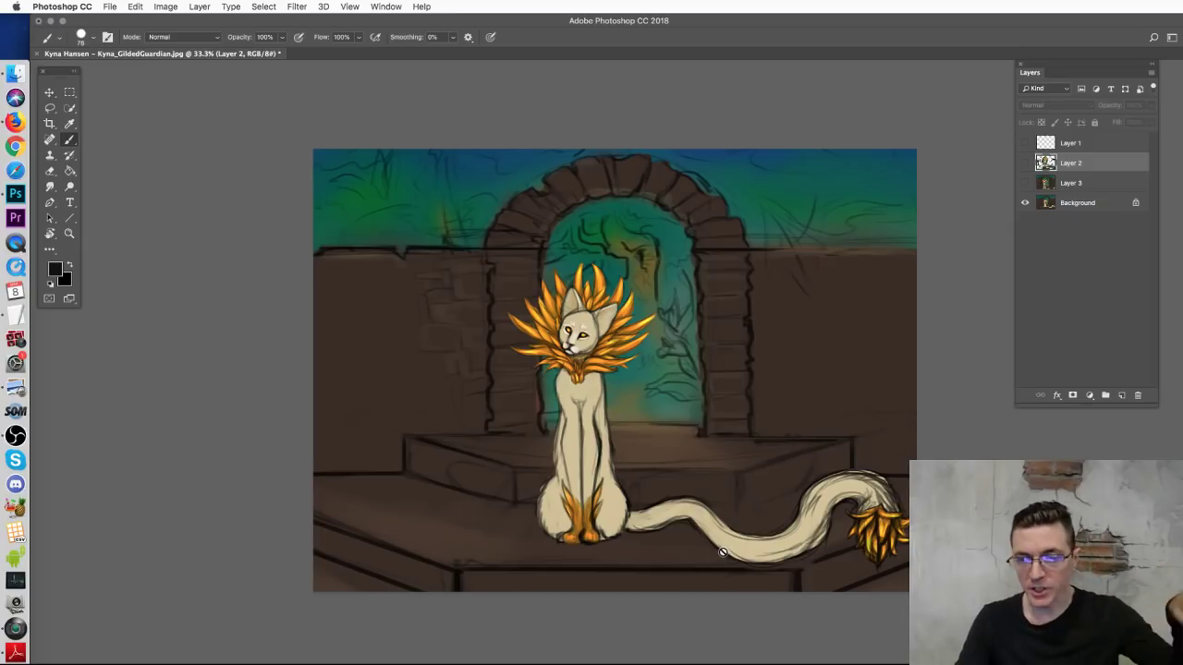
alt+click(1025, 203)
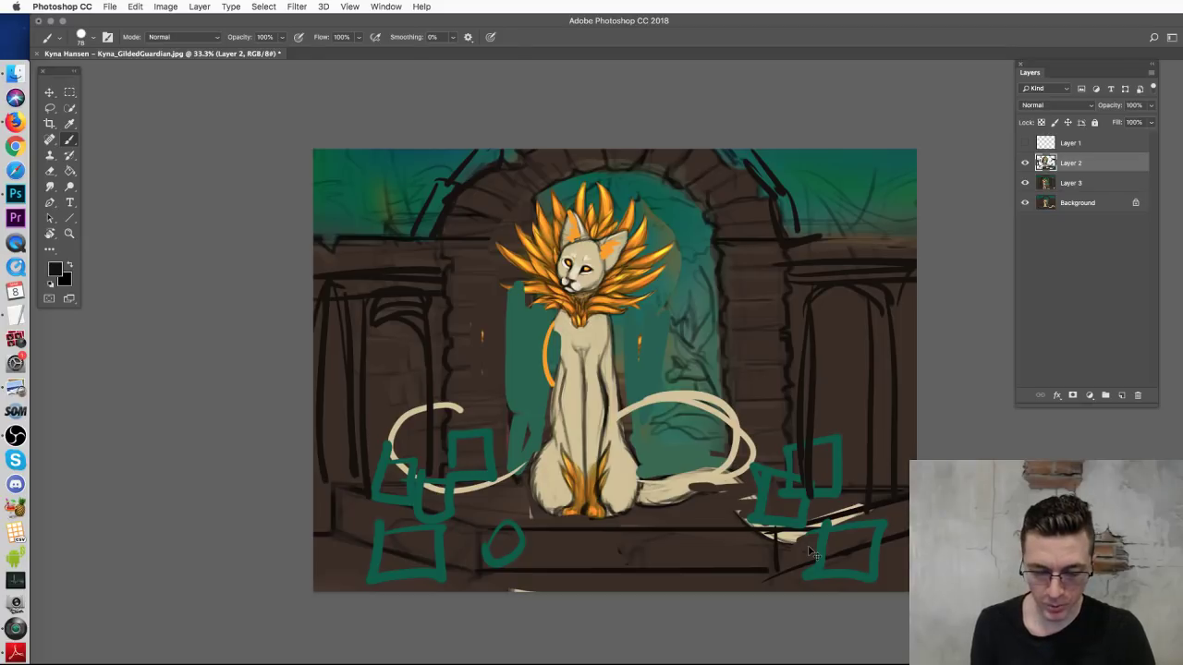
Step: Discard the cat paintover, then open the grey two-scene sketch from Finder in Photoshop CC 2018
key(super+w)
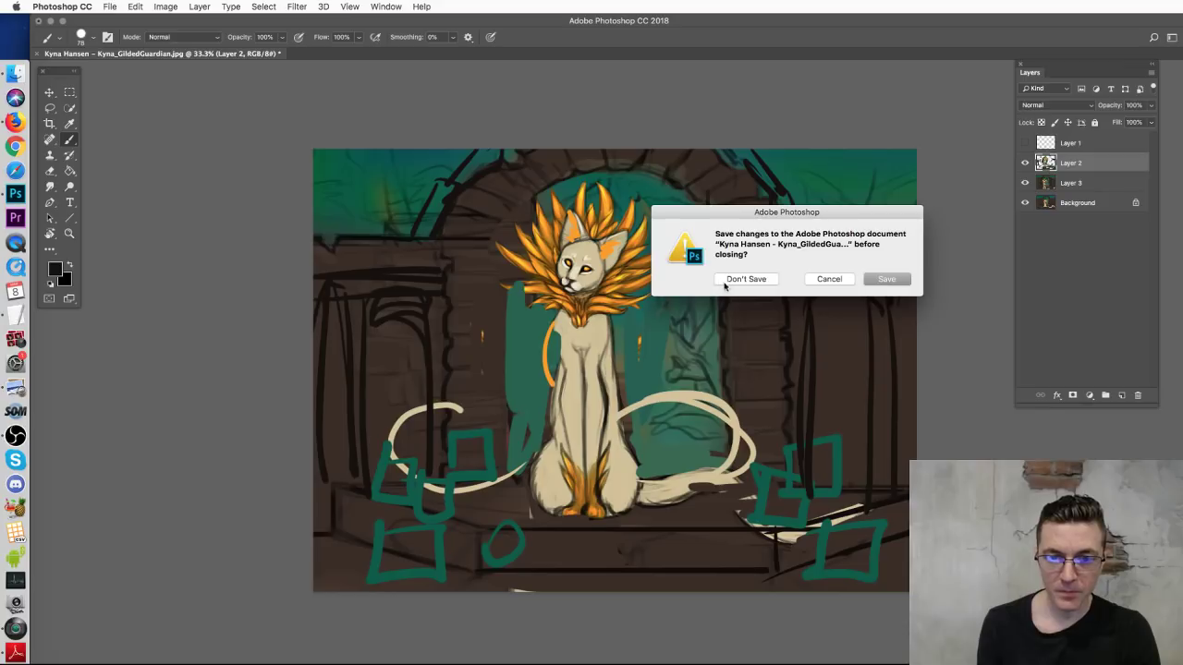
click(726, 283)
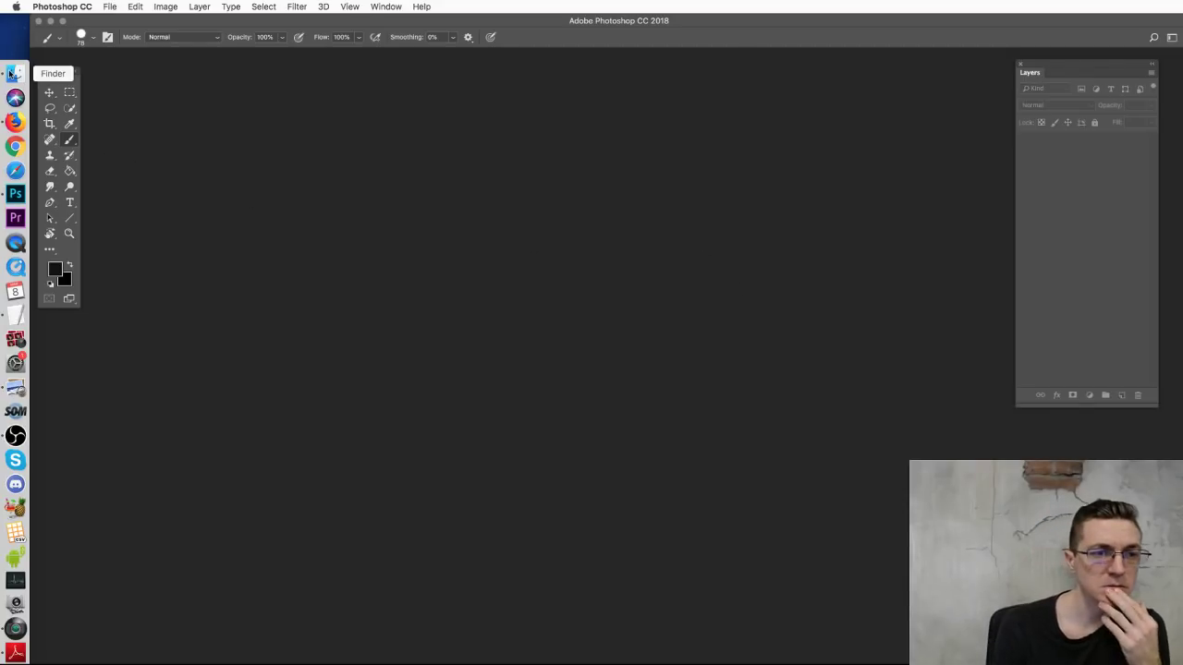
click(15, 72)
click(433, 379)
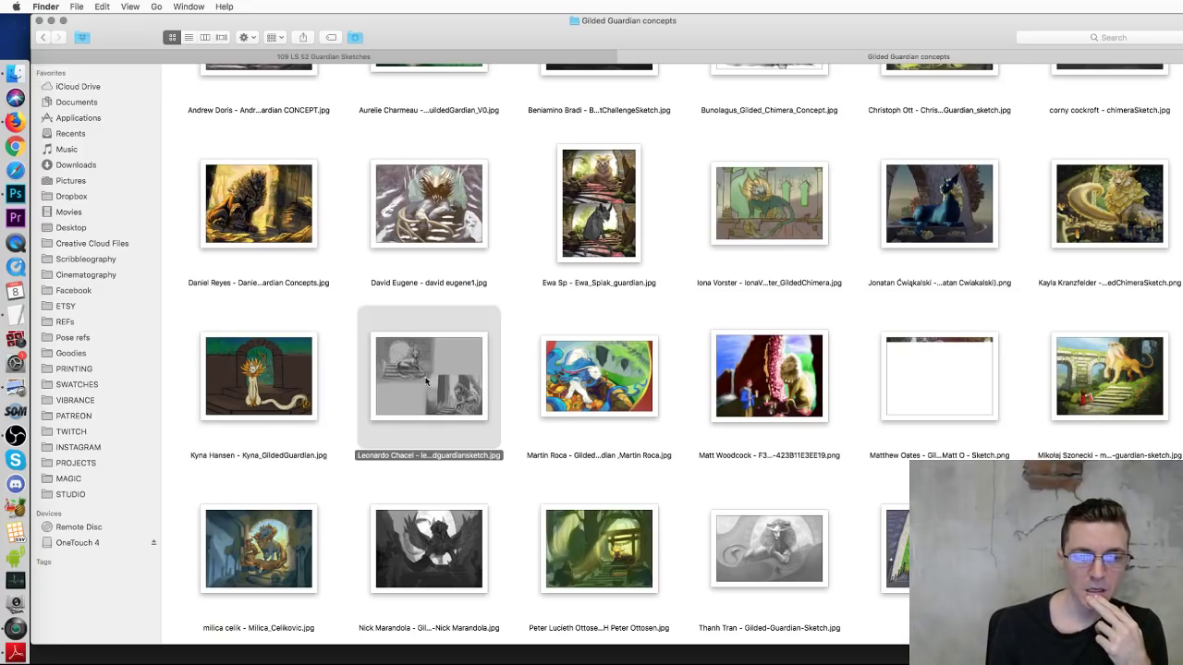
right_click(427, 380)
mouse_move(496, 398)
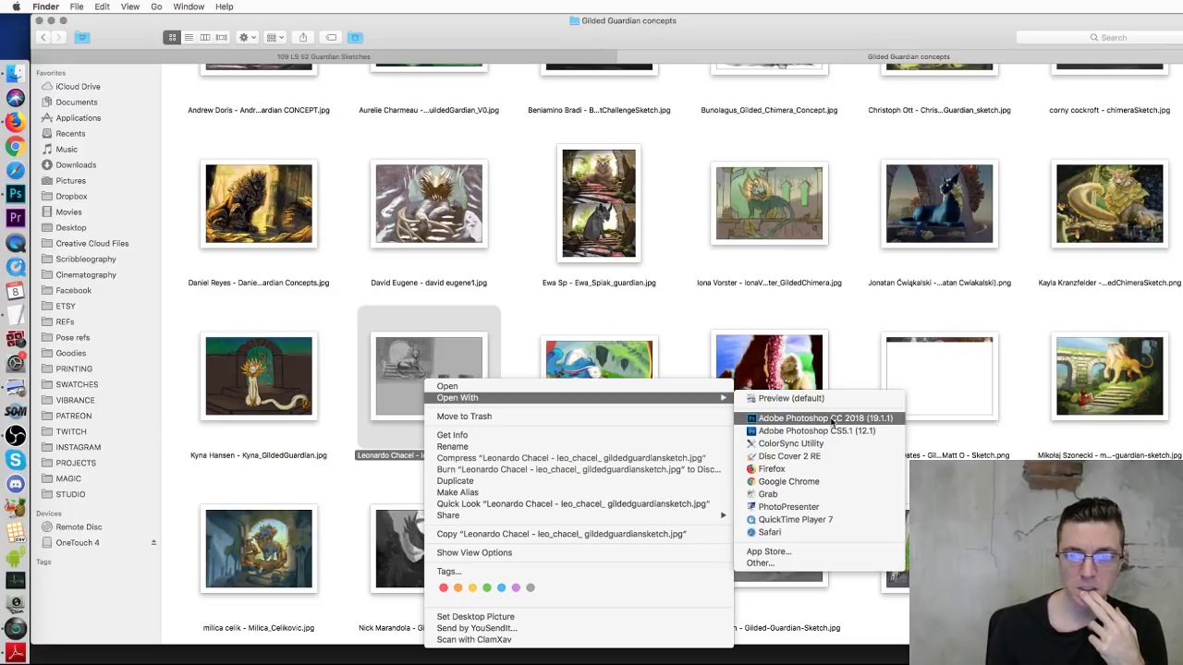
click(832, 418)
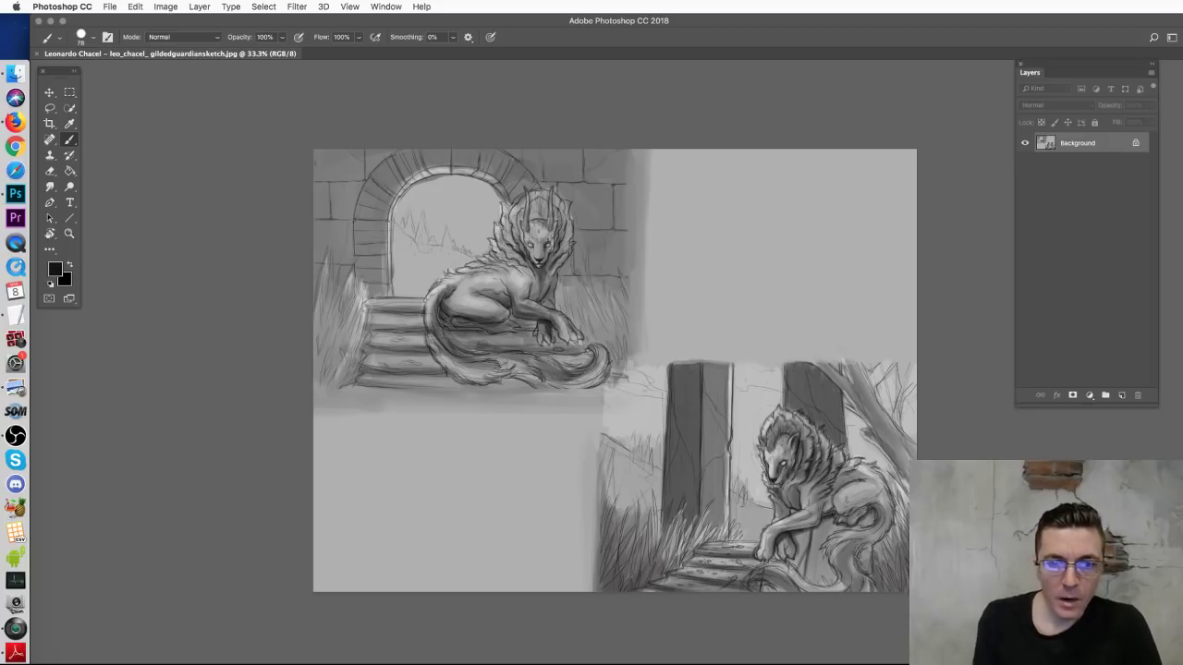
Step: Add a new layer and draw a red curve over the left pillar
click(1121, 394)
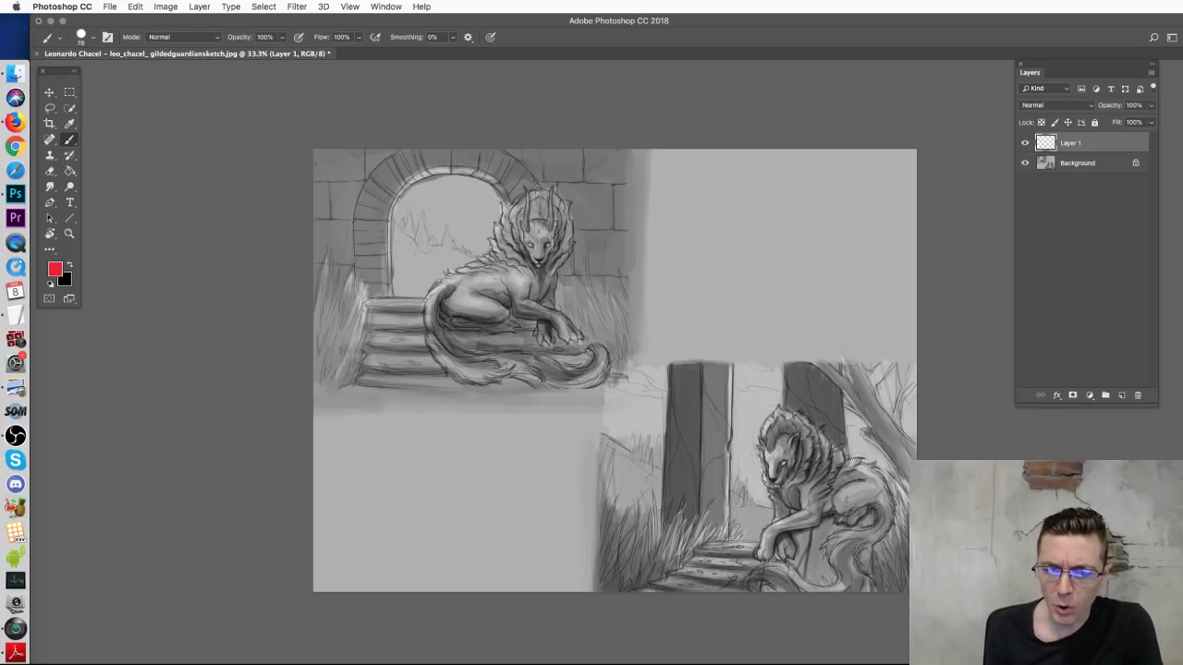
mouse_move(843, 481)
mouse_down()
mouse_move(746, 513)
mouse_move(841, 499)
mouse_up()
key(super+z)
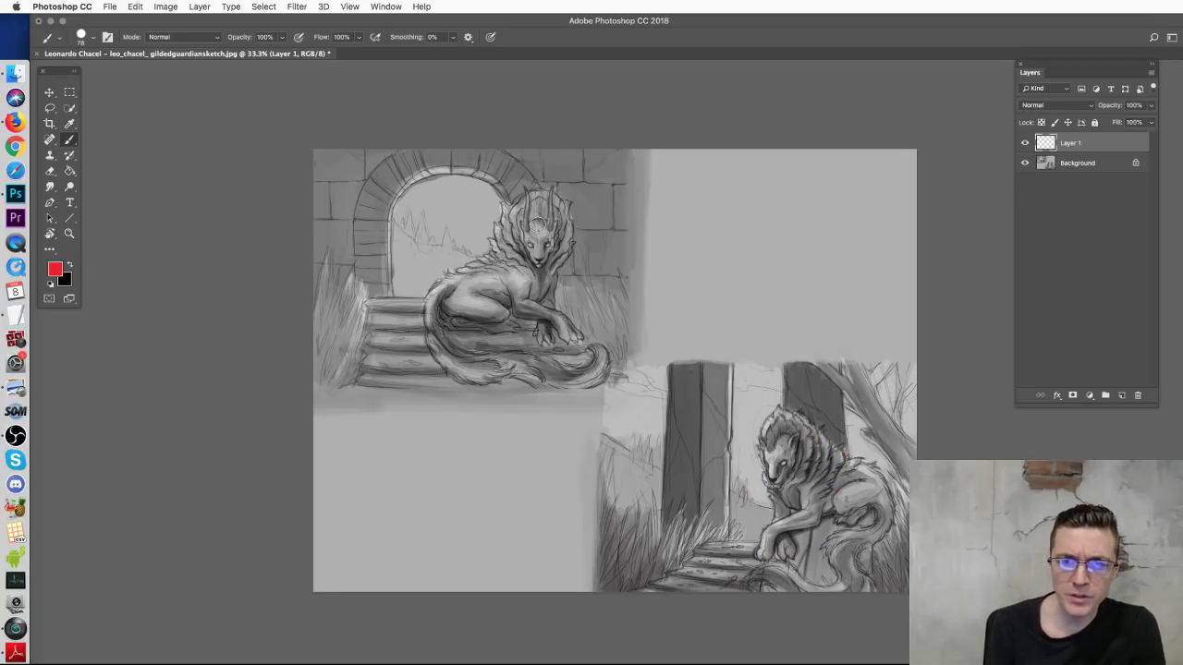
drag(546, 244, 565, 252)
key(super+z)
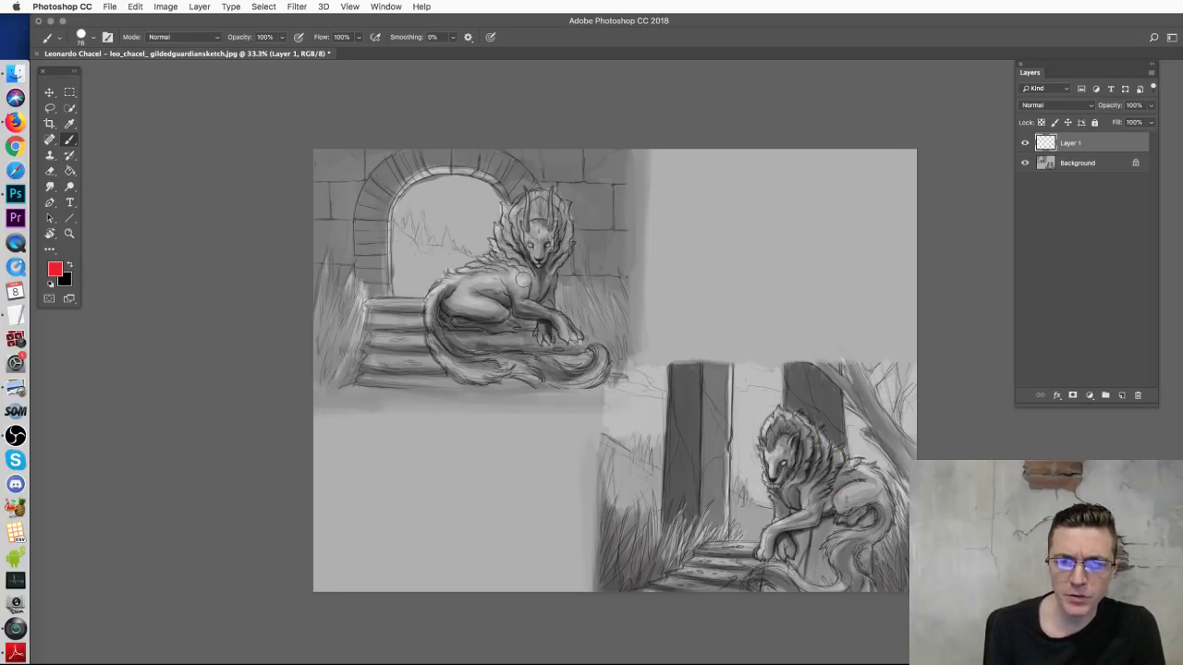
drag(691, 511, 825, 406)
key(super+z)
mouse_move(601, 433)
mouse_down()
mouse_move(691, 434)
mouse_move(684, 360)
mouse_move(813, 400)
mouse_up()
key(super+z)
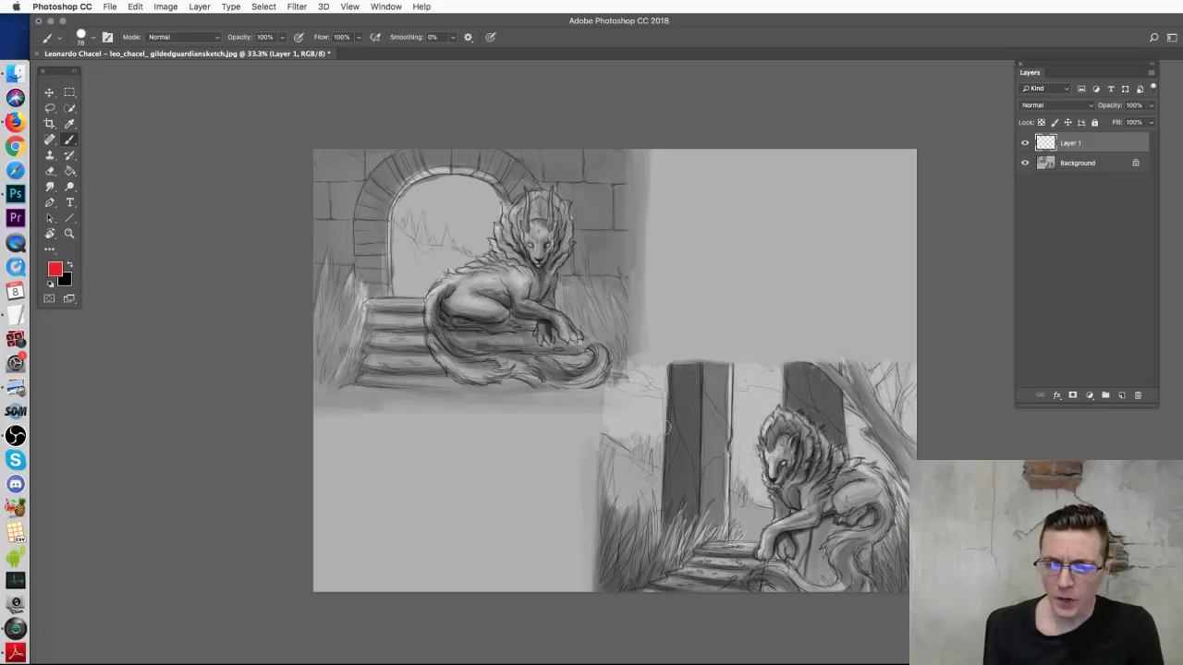
mouse_move(600, 431)
mouse_down()
mouse_move(674, 426)
mouse_move(660, 427)
mouse_move(683, 381)
mouse_move(769, 365)
mouse_up()
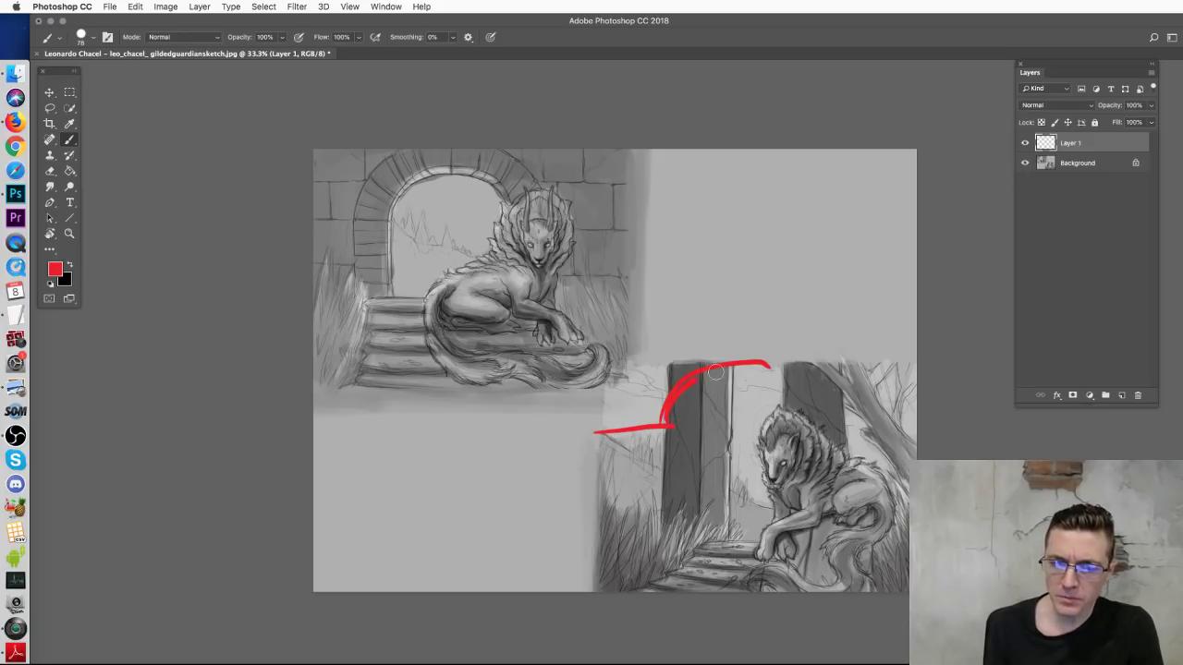
Step: Trim the red arc and add straight red lines across the pillar tops and a right-pillar curve
key(e)
drag(723, 365, 785, 364)
key(b)
click(628, 366)
shift+click(932, 364)
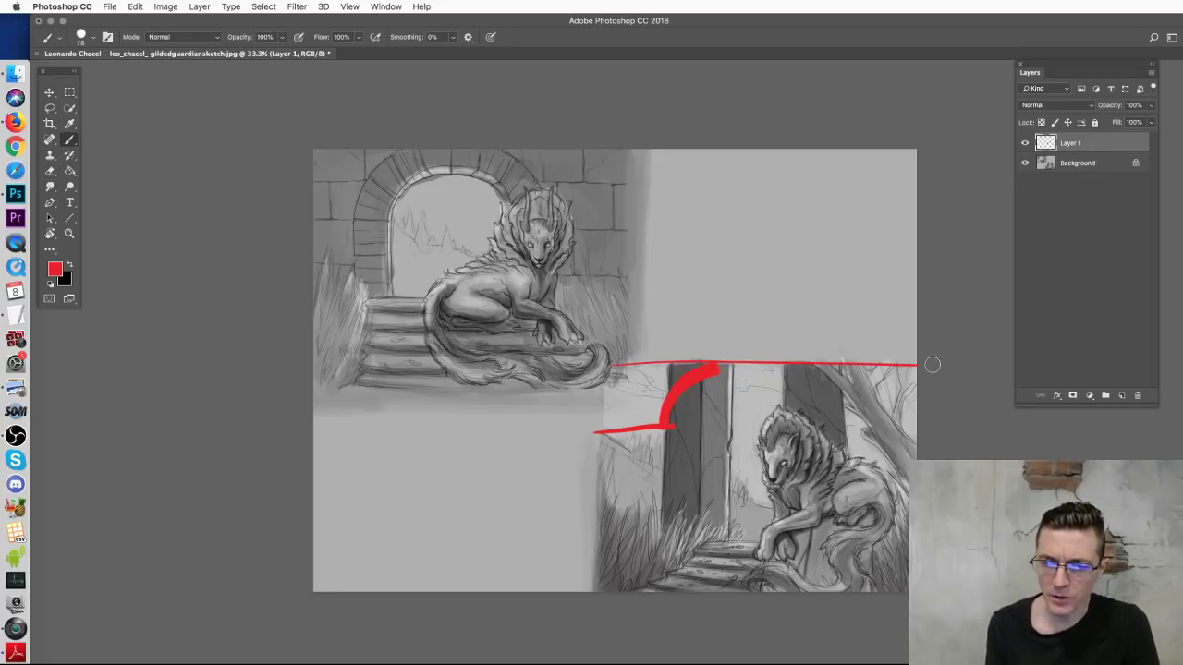
mouse_move(793, 361)
mouse_down()
mouse_move(848, 408)
mouse_move(858, 445)
mouse_move(844, 403)
mouse_up()
shift+click(945, 396)
mouse_move(712, 375)
mouse_down()
mouse_move(675, 456)
mouse_move(679, 417)
mouse_move(676, 546)
mouse_up()
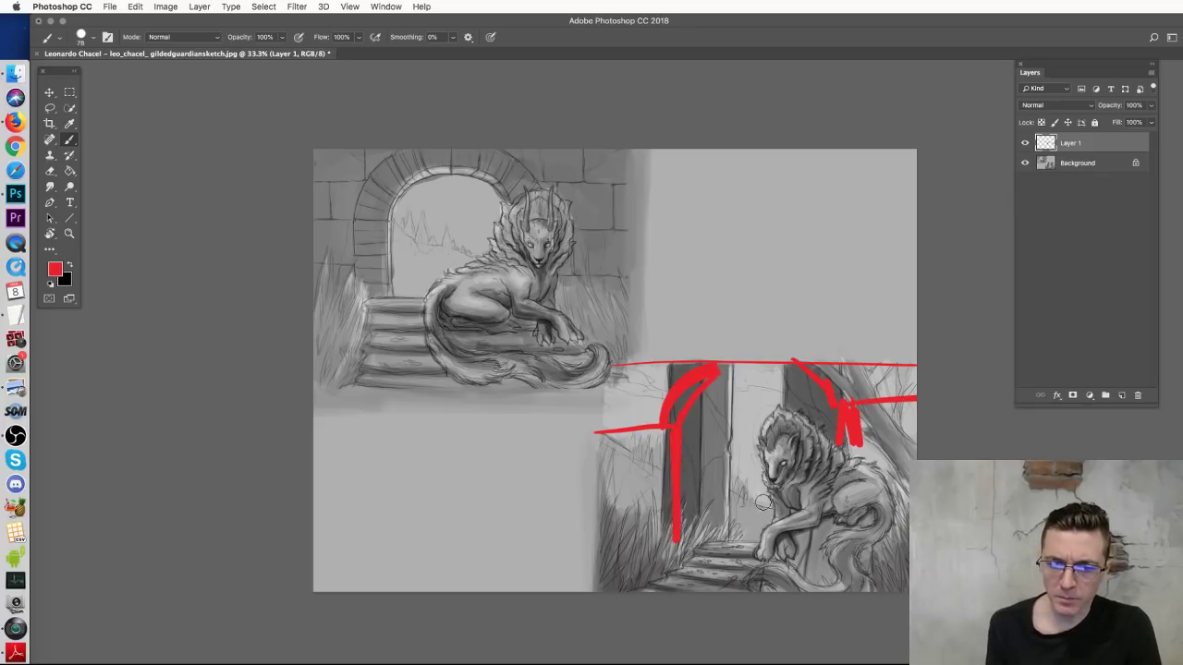
mouse_move(791, 363)
mouse_down()
mouse_move(837, 396)
mouse_move(839, 423)
mouse_up()
Step: Paint sampled light, mid and dark greys over the doorway, right arc and left pillar
alt+click(736, 388)
mouse_move(718, 379)
mouse_down()
mouse_move(703, 406)
mouse_move(712, 444)
mouse_move(737, 415)
mouse_move(716, 485)
mouse_move(683, 453)
mouse_move(678, 467)
mouse_up()
alt+click(733, 522)
mouse_move(703, 507)
mouse_down()
mouse_move(684, 518)
mouse_move(744, 499)
mouse_up()
alt+click(759, 392)
mouse_move(776, 388)
mouse_down()
mouse_move(818, 425)
mouse_move(793, 374)
mouse_move(827, 430)
mouse_move(836, 414)
mouse_up()
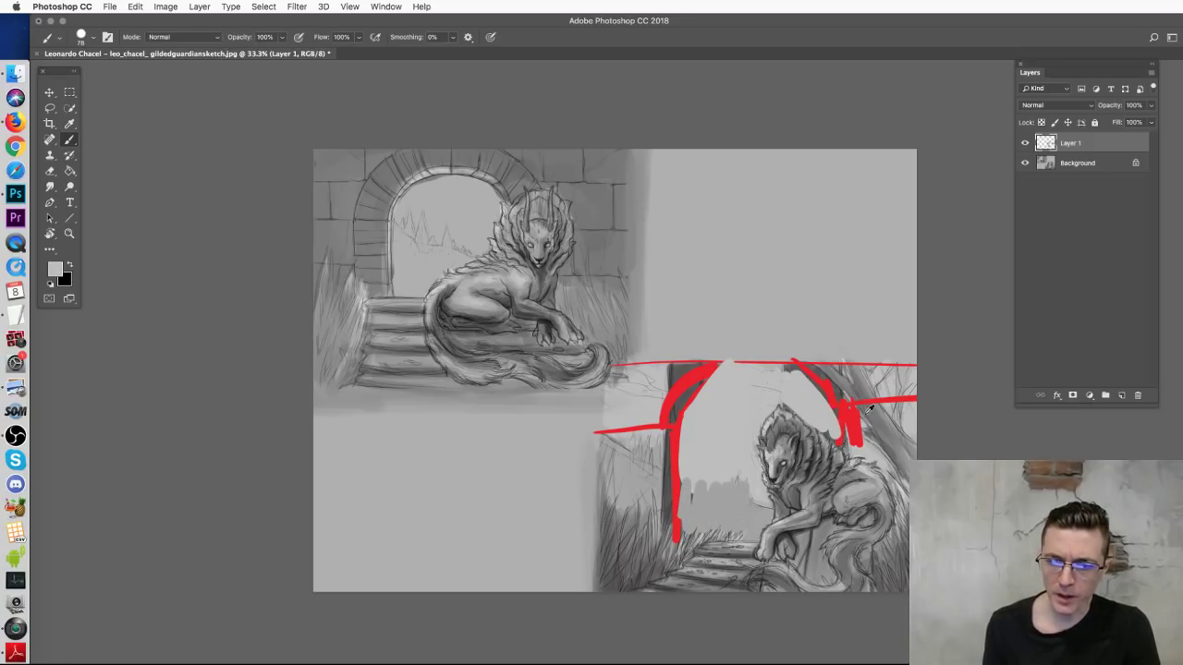
alt+click(673, 370)
mouse_move(606, 439)
mouse_down()
mouse_move(626, 462)
mouse_move(640, 497)
mouse_move(658, 462)
mouse_up()
mouse_move(684, 390)
mouse_down()
mouse_move(647, 421)
mouse_move(698, 355)
mouse_up()
drag(825, 394, 889, 449)
alt+click(823, 533)
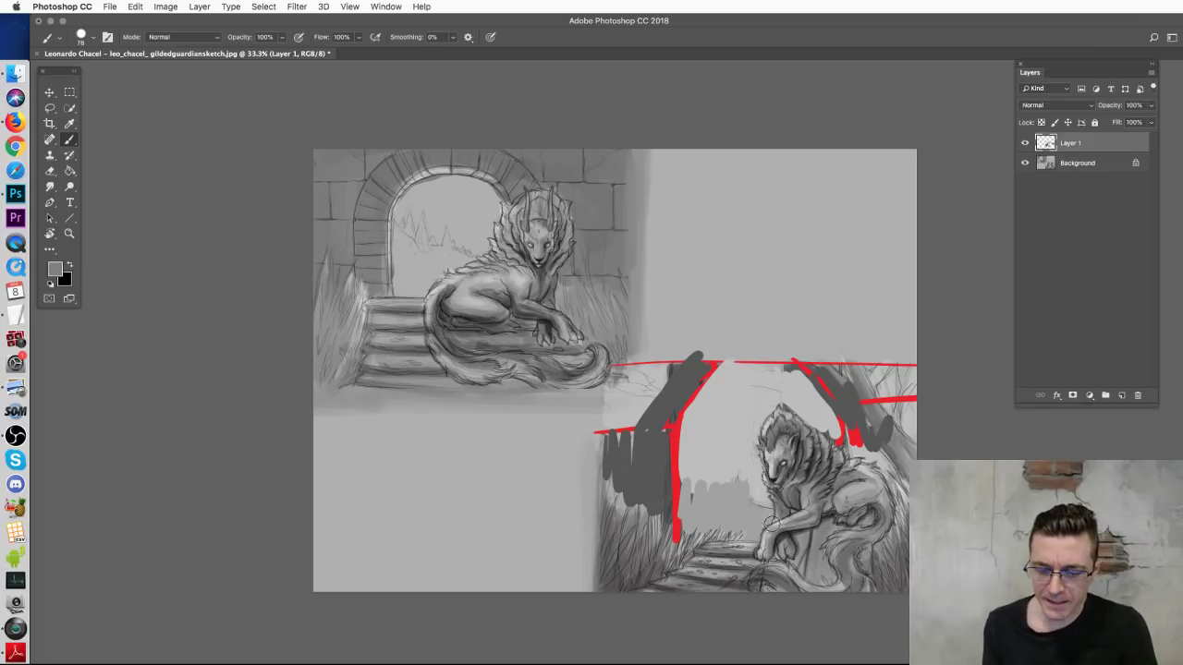
Step: Zoom in on the doorway scene and set the brush to 43 px
key(super+equal)
drag(783, 521, 694, 307)
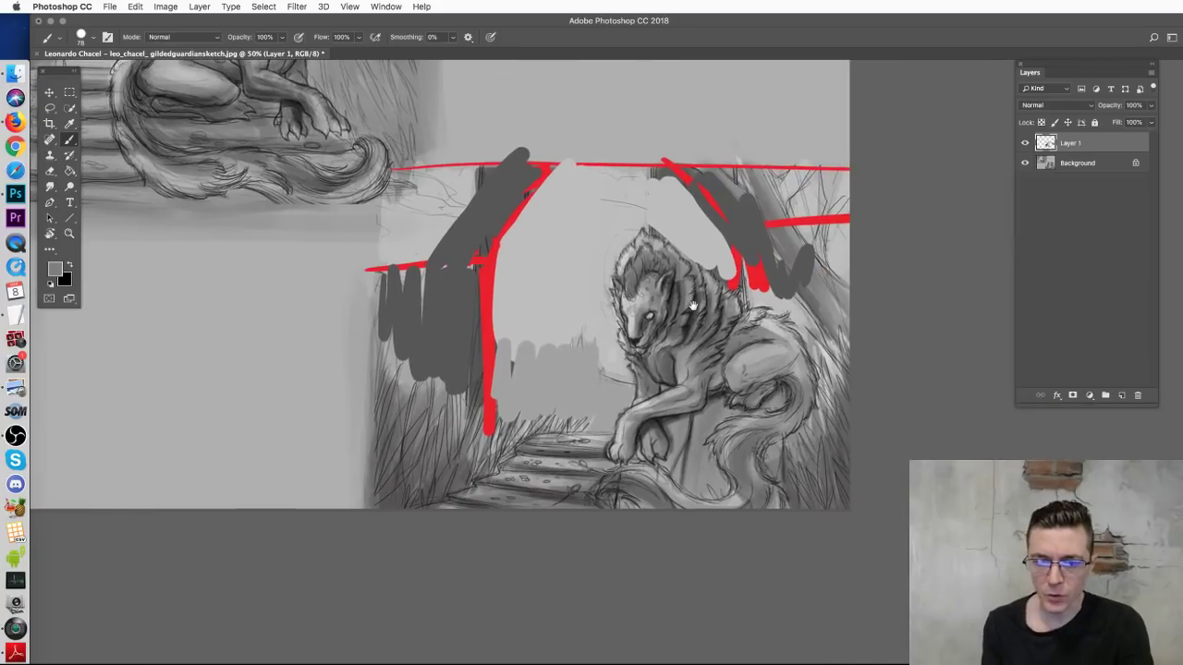
right_click(825, 393)
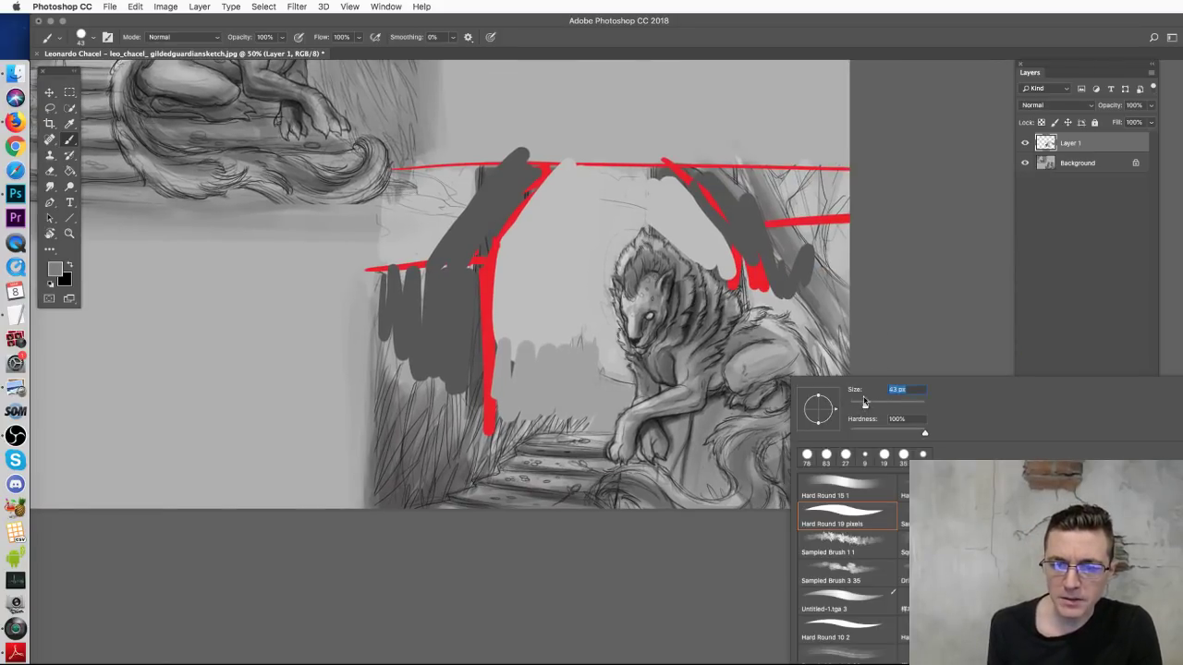
click(918, 326)
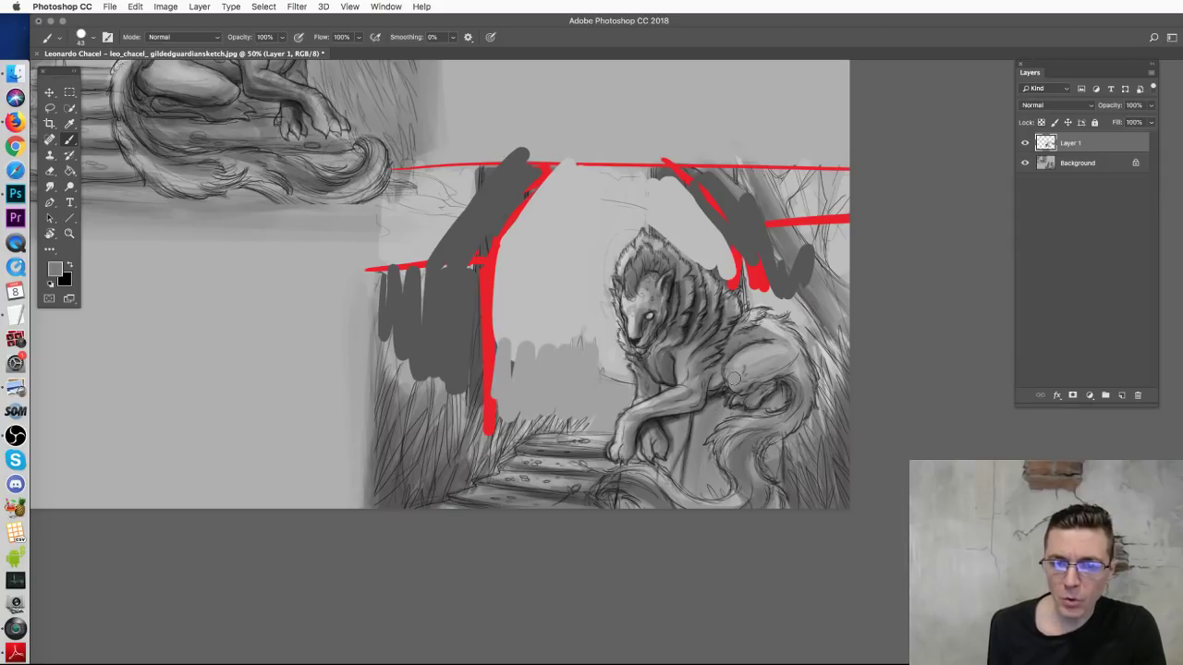
Step: Paint light and darker grey strokes over the creature's fur and tail lines
mouse_move(801, 388)
mouse_down()
mouse_move(873, 389)
mouse_move(822, 466)
mouse_move(841, 504)
mouse_move(825, 482)
mouse_up()
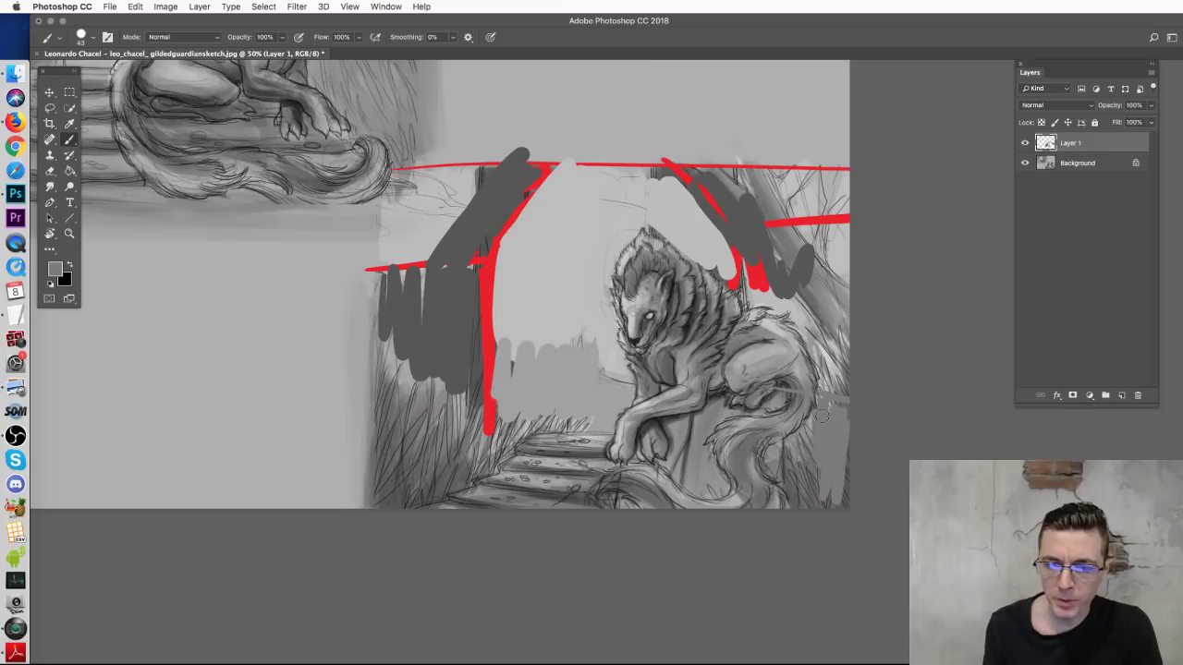
mouse_move(805, 427)
mouse_down()
mouse_move(788, 455)
mouse_move(788, 480)
mouse_move(796, 516)
mouse_move(826, 445)
mouse_move(831, 518)
mouse_move(837, 368)
mouse_move(811, 486)
mouse_move(820, 521)
mouse_move(808, 440)
mouse_move(845, 514)
mouse_move(798, 502)
mouse_move(783, 477)
mouse_move(776, 514)
mouse_up()
alt+click(849, 383)
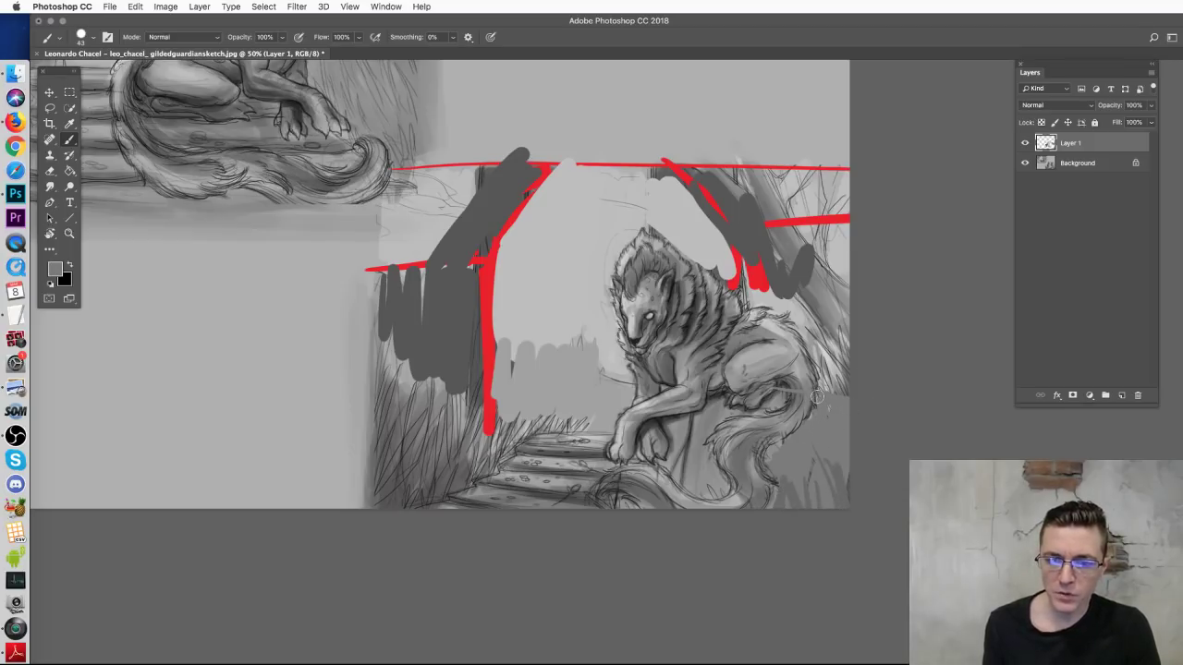
alt+click(775, 446)
mouse_move(775, 446)
mouse_down()
mouse_move(809, 420)
mouse_move(801, 439)
mouse_move(816, 435)
mouse_move(845, 395)
mouse_up()
alt+click(791, 267)
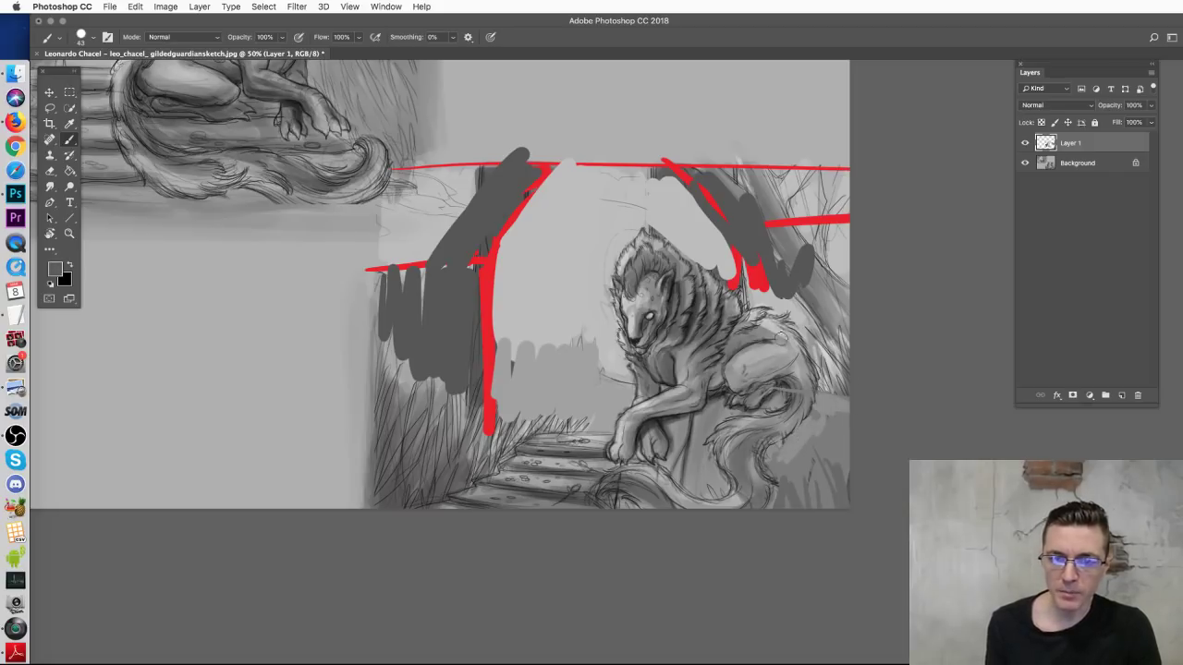
mouse_move(808, 423)
mouse_down()
mouse_move(853, 420)
mouse_move(806, 429)
mouse_move(856, 436)
mouse_move(810, 414)
mouse_up()
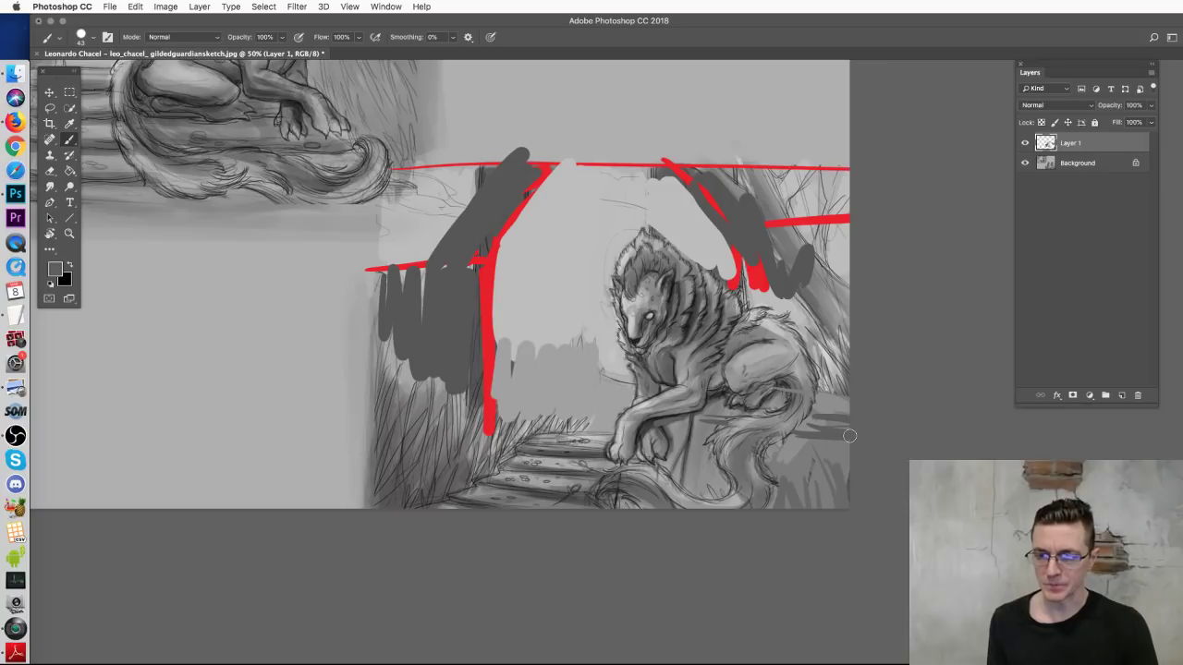
Step: Sketch thin lines, a wavy line and loose background shapes inside the doorway
mouse_move(530, 286)
mouse_down()
mouse_move(609, 326)
mouse_move(648, 376)
mouse_move(585, 376)
mouse_move(611, 317)
mouse_move(635, 410)
mouse_move(662, 432)
mouse_up()
key(ctrl+z)
drag(677, 250, 647, 403)
mouse_move(598, 259)
mouse_down()
mouse_move(573, 377)
mouse_move(582, 423)
mouse_move(591, 444)
mouse_move(653, 455)
mouse_up()
key(ctrl+z)
key(ctrl+z)
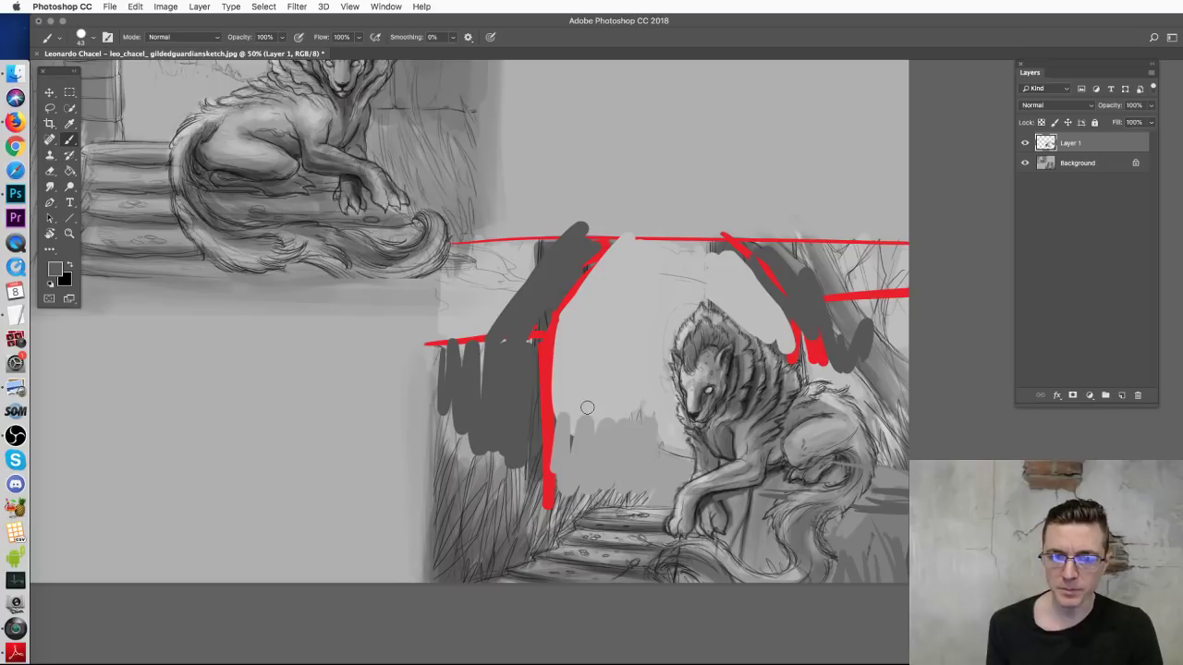
mouse_move(561, 411)
mouse_down()
mouse_move(624, 383)
mouse_move(629, 440)
mouse_move(659, 465)
mouse_move(589, 452)
mouse_move(684, 481)
mouse_move(591, 484)
mouse_move(659, 498)
mouse_move(684, 453)
mouse_up()
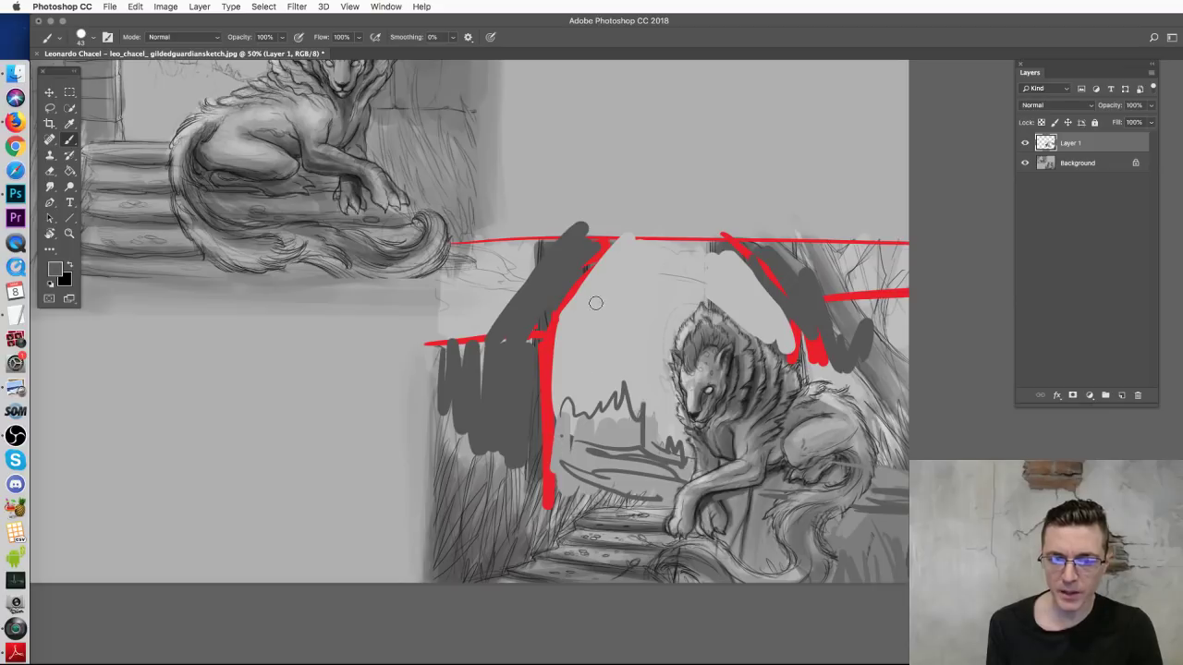
drag(488, 256, 523, 282)
mouse_move(560, 320)
mouse_down()
mouse_move(656, 331)
mouse_move(645, 340)
mouse_move(576, 329)
mouse_up()
drag(453, 298, 490, 310)
mouse_move(654, 294)
mouse_down()
mouse_move(600, 281)
mouse_move(669, 303)
mouse_move(650, 286)
mouse_up()
drag(636, 276, 584, 268)
mouse_move(554, 322)
mouse_down()
mouse_move(590, 361)
mouse_move(718, 380)
mouse_up()
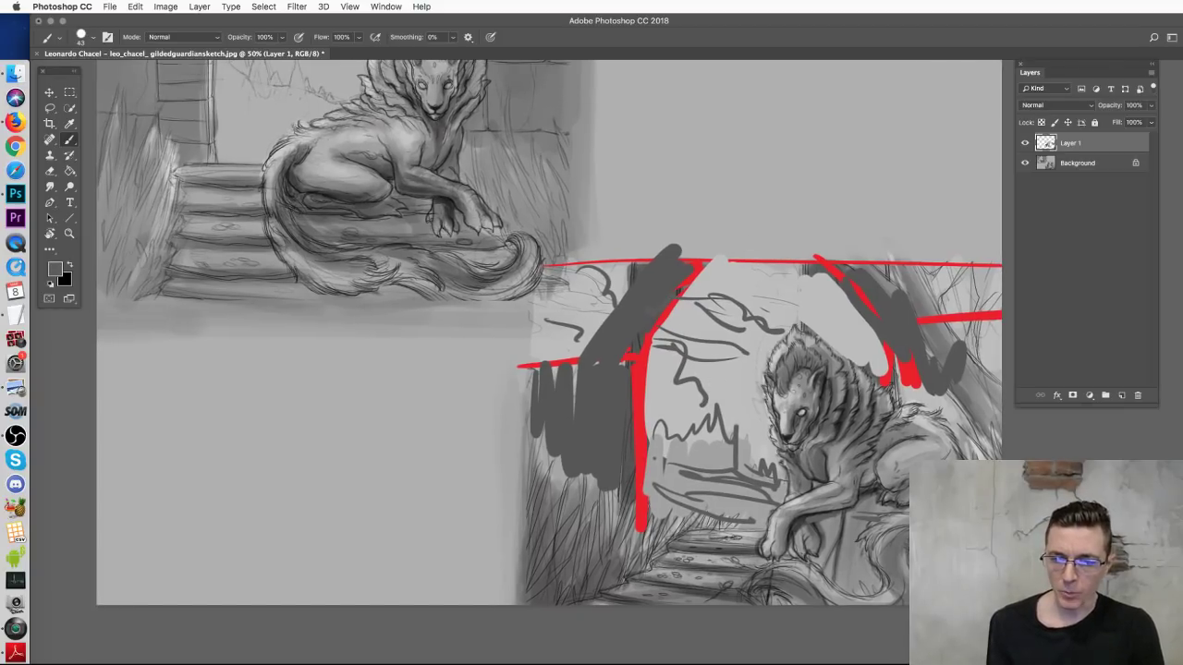
Step: Scribble light grey over the dark grass and near the lion's paw
alt+click(708, 556)
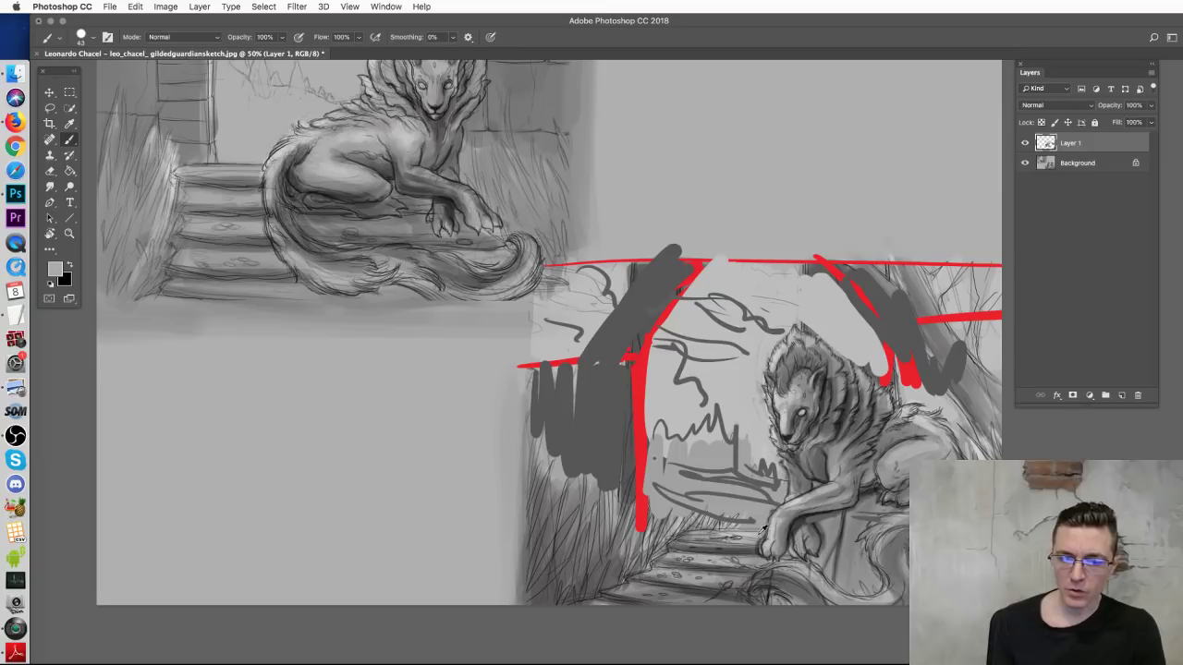
alt+click(756, 530)
mouse_move(601, 533)
mouse_down()
mouse_move(610, 566)
mouse_move(636, 571)
mouse_move(569, 550)
mouse_move(599, 552)
mouse_move(647, 587)
mouse_move(658, 555)
mouse_up()
drag(729, 569, 767, 553)
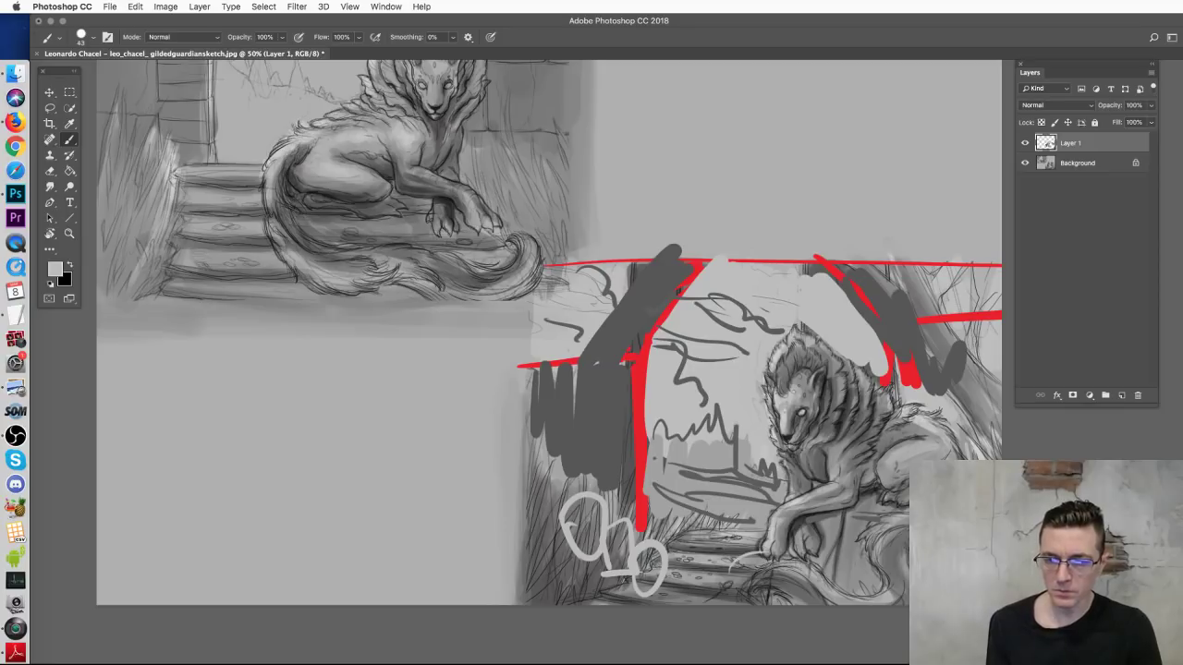
mouse_move(621, 356)
mouse_down()
mouse_move(881, 559)
mouse_move(835, 596)
mouse_up()
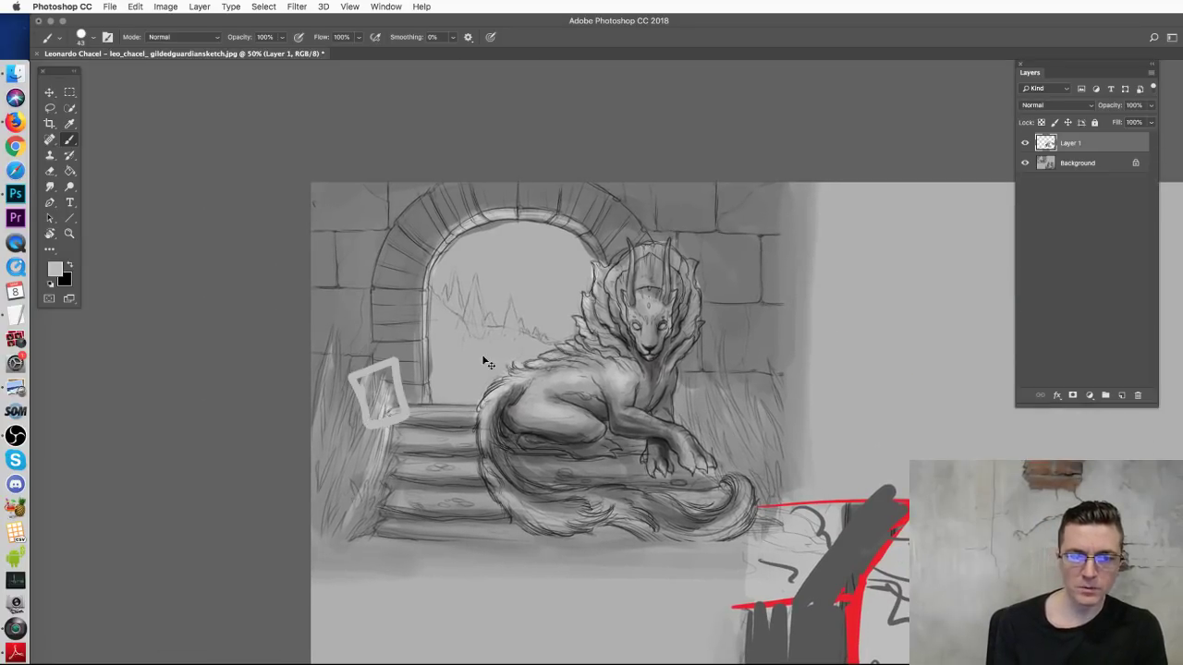
Step: Draw a light grey loop beside the stairs
alt+click(904, 383)
alt+click(886, 458)
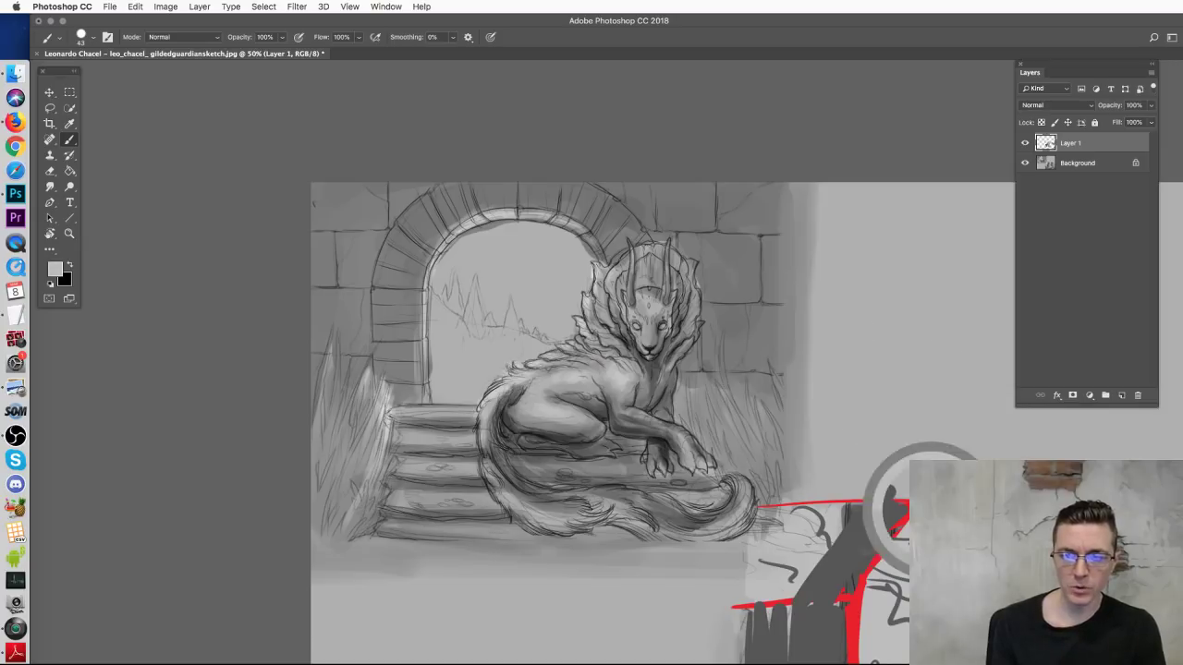
mouse_move(382, 422)
mouse_down()
mouse_move(376, 380)
mouse_move(387, 392)
mouse_up()
key(super+z)
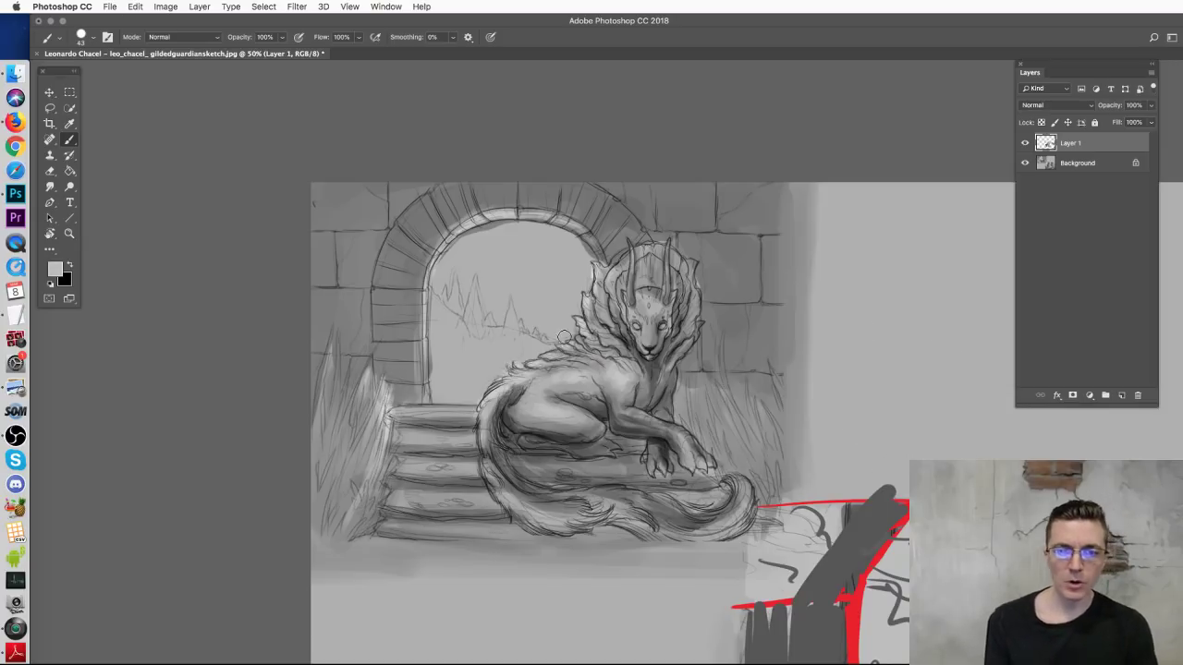
mouse_move(350, 426)
mouse_down()
mouse_move(362, 383)
mouse_move(380, 400)
mouse_up()
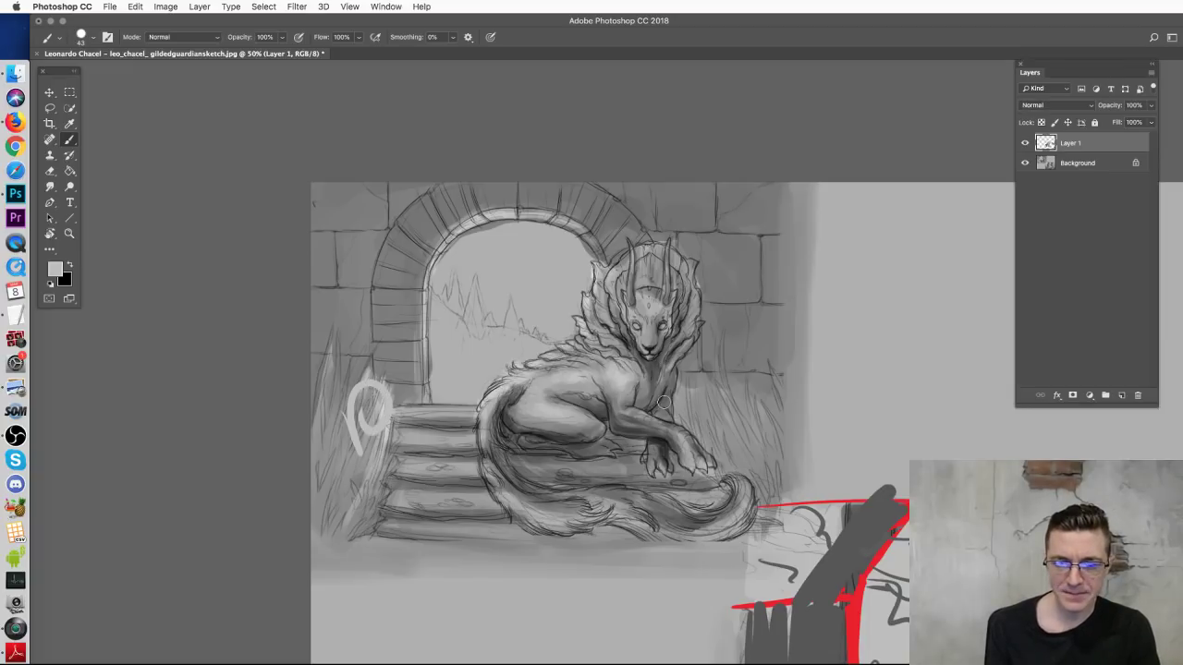
Step: Paint light grey over the steps and a darker grey band along the top step edge
drag(647, 419, 548, 335)
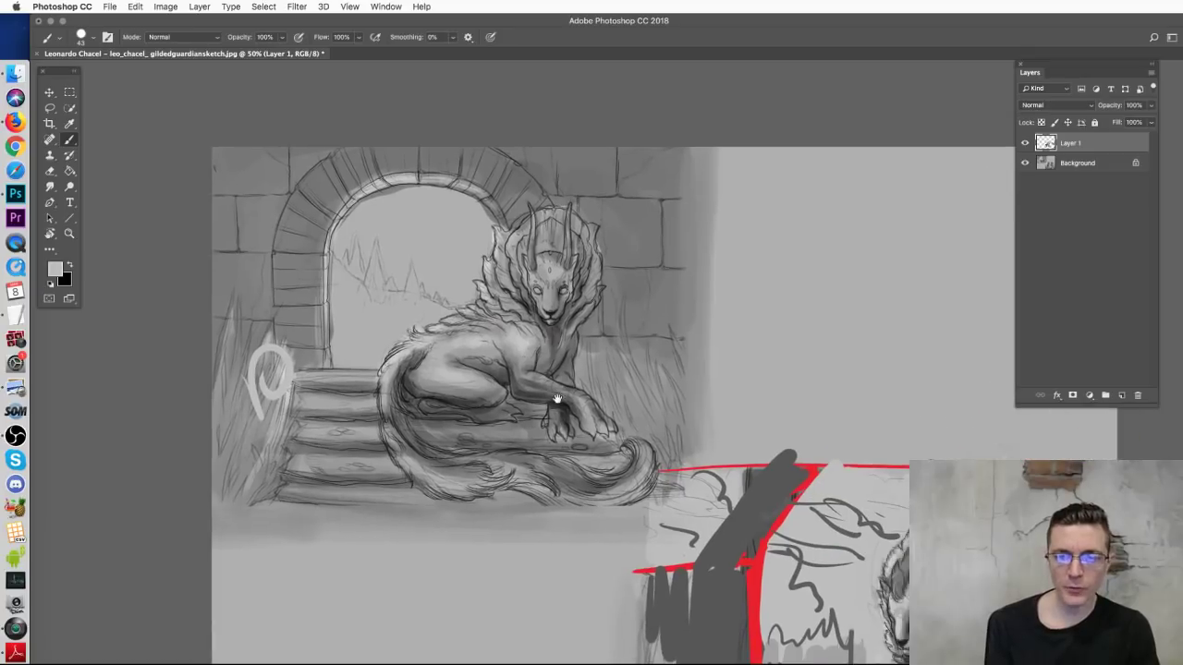
drag(588, 381, 588, 423)
scroll(589, 423, down, 2)
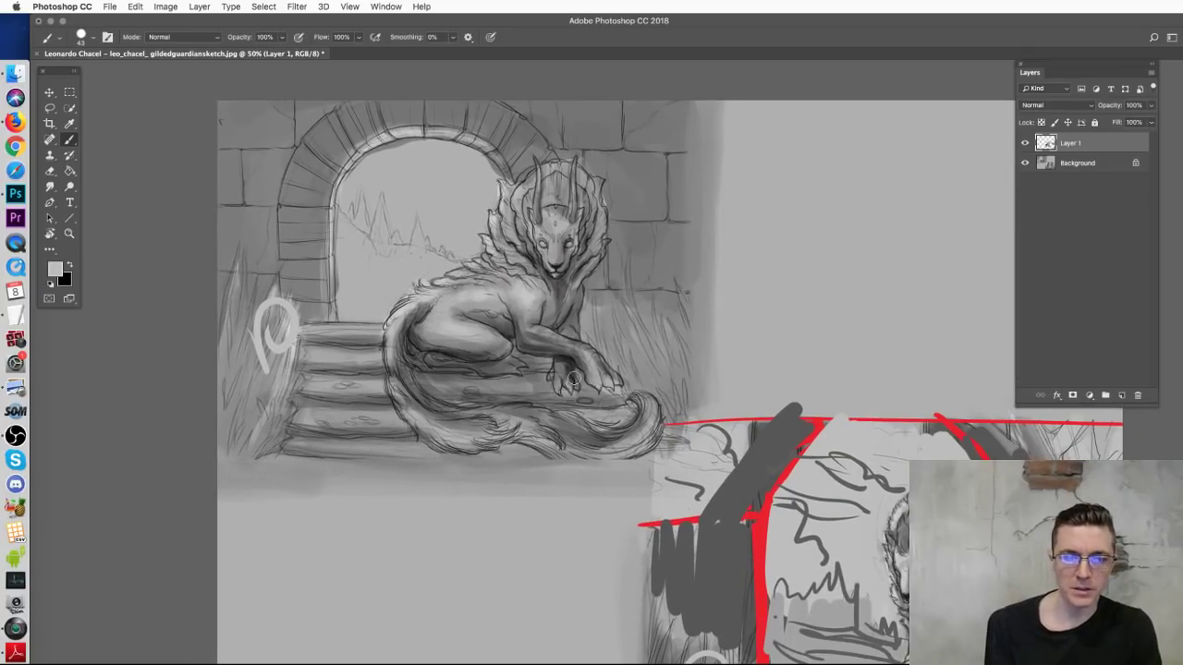
alt+click(354, 325)
mouse_move(362, 340)
mouse_down()
mouse_move(377, 343)
mouse_move(319, 342)
mouse_move(292, 360)
mouse_move(312, 352)
mouse_up()
alt+click(379, 370)
mouse_move(379, 372)
mouse_down()
mouse_move(302, 375)
mouse_move(379, 377)
mouse_up()
drag(305, 373, 397, 370)
Step: Lighten the creature's knee and forearm, then tone the forearm and paw darker
alt+click(347, 330)
drag(522, 361, 526, 360)
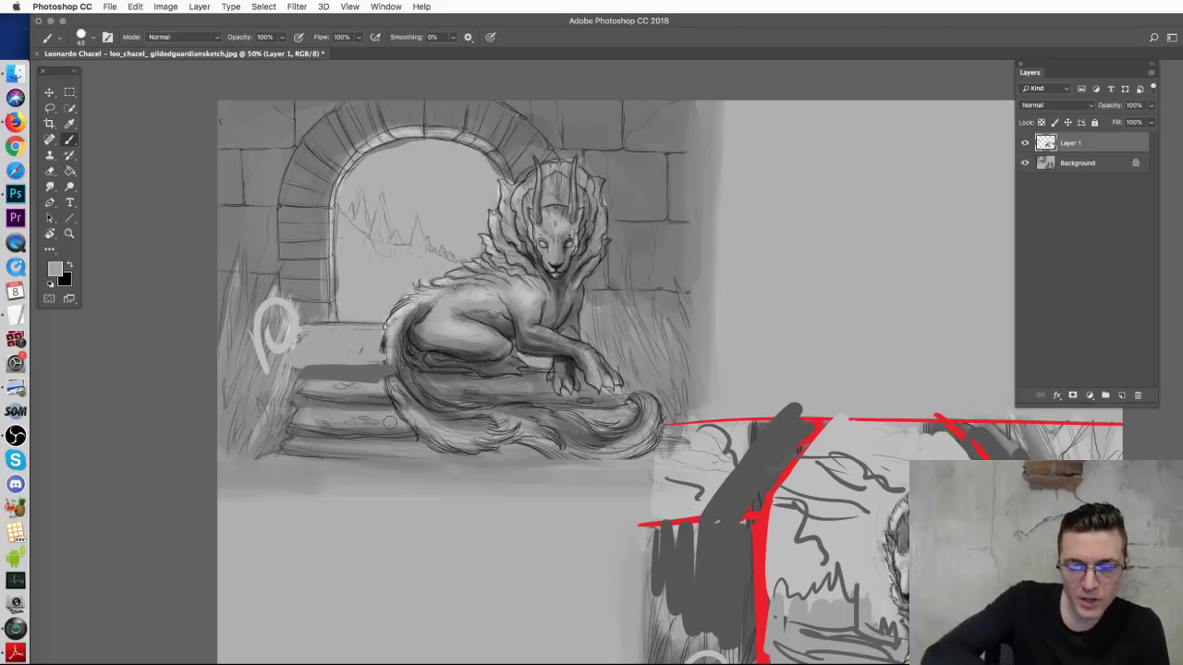
drag(580, 340, 601, 342)
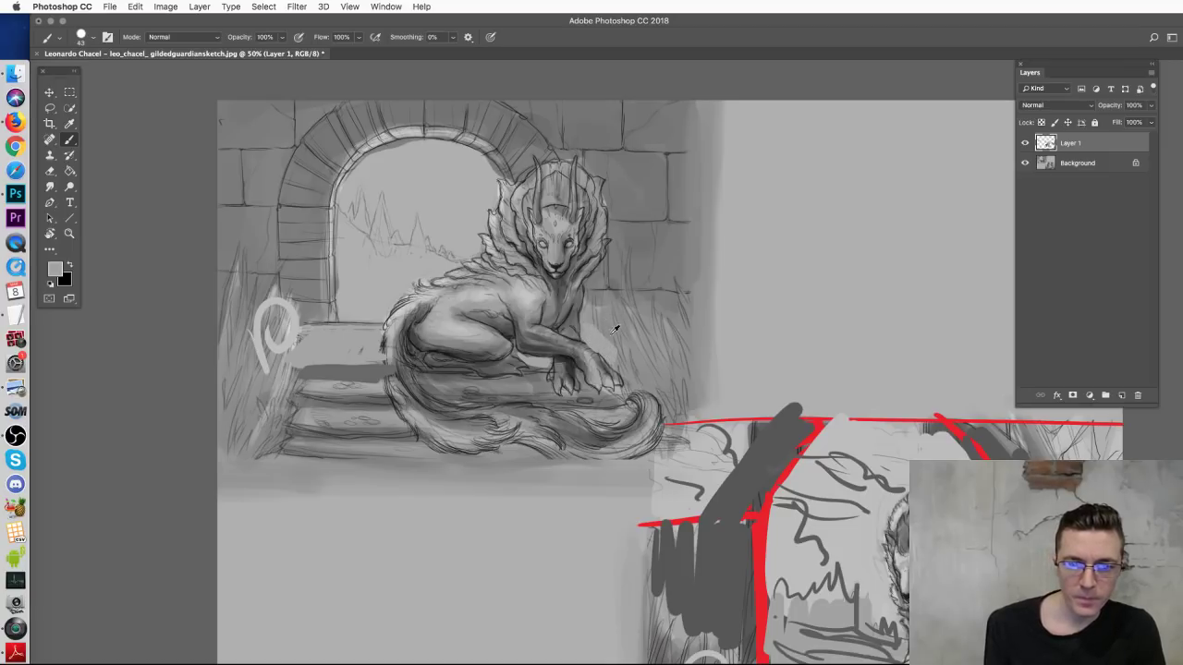
alt+click(573, 319)
drag(582, 323, 619, 355)
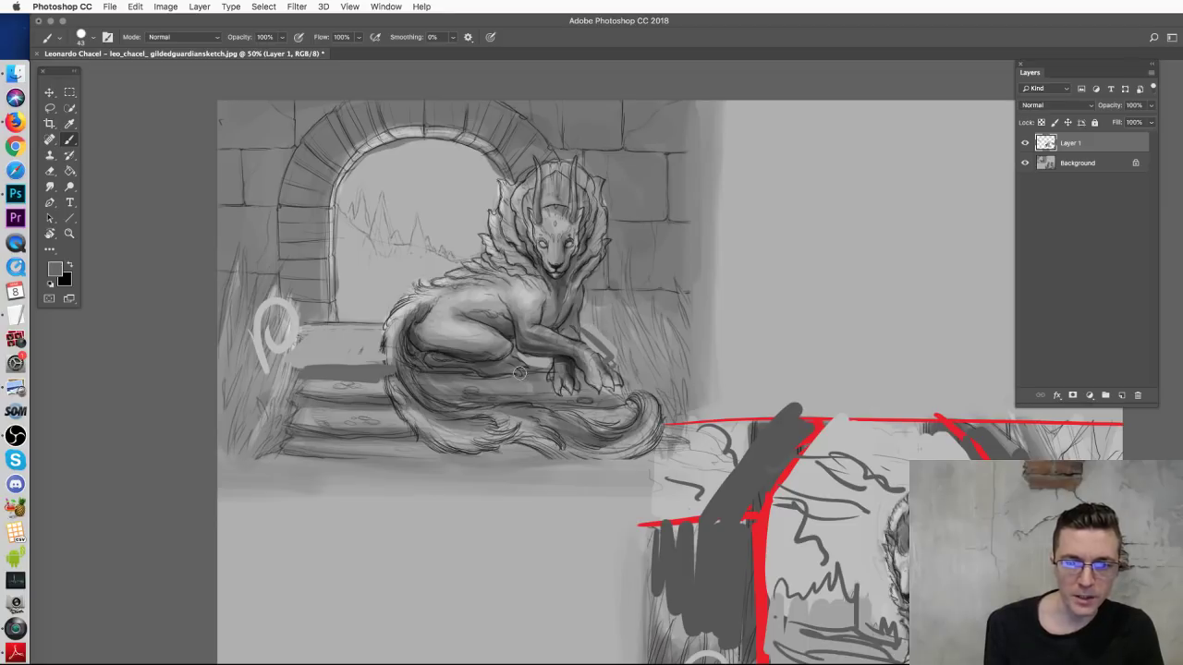
alt+click(628, 330)
mouse_move(628, 330)
mouse_down()
mouse_move(611, 356)
mouse_move(592, 323)
mouse_move(631, 333)
mouse_up()
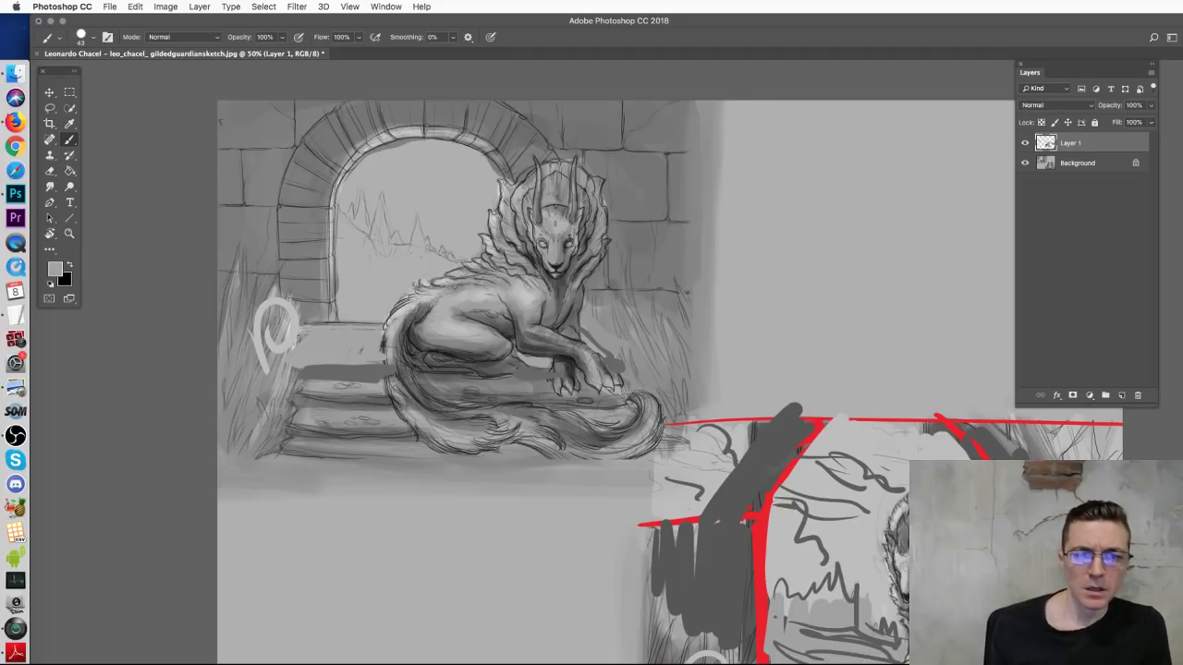
Step: Brush light grey over the arch's left edge and top, then undo it
drag(592, 362, 639, 413)
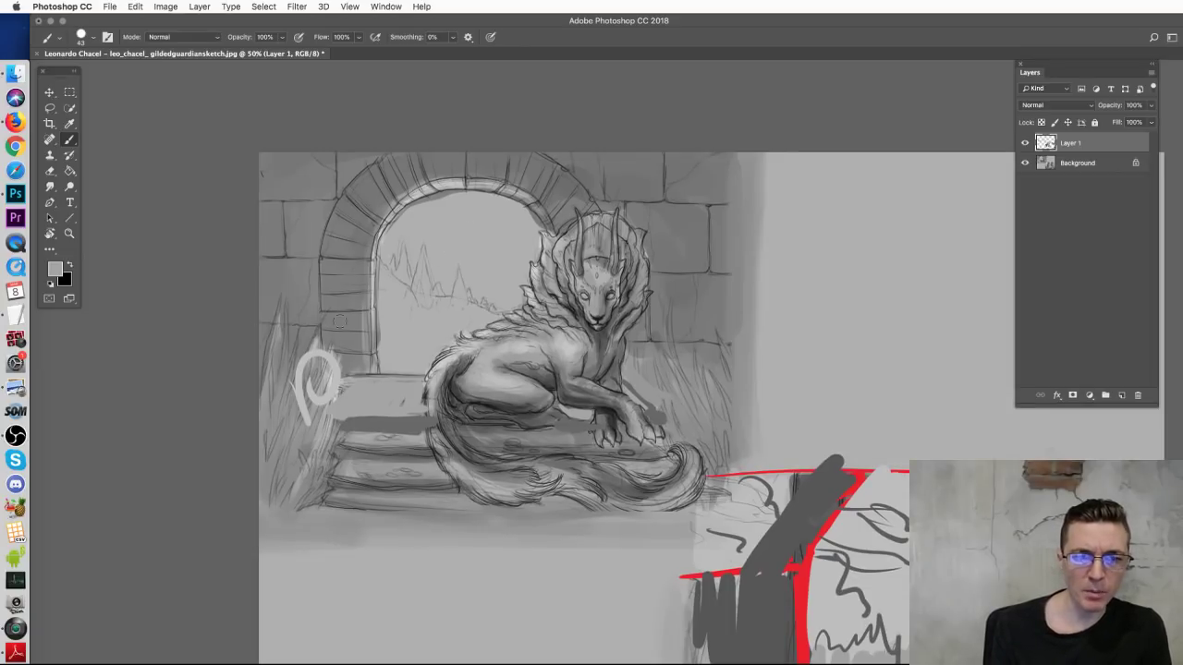
alt+click(396, 337)
mouse_move(355, 370)
mouse_down()
mouse_move(350, 299)
mouse_move(369, 305)
mouse_move(384, 285)
mouse_move(397, 339)
mouse_move(353, 360)
mouse_up()
mouse_move(349, 297)
mouse_down()
mouse_move(388, 189)
mouse_move(491, 172)
mouse_up()
mouse_move(573, 216)
mouse_down()
mouse_move(548, 175)
mouse_move(487, 161)
mouse_move(382, 185)
mouse_move(411, 163)
mouse_move(474, 184)
mouse_move(432, 176)
mouse_move(507, 172)
mouse_move(514, 220)
mouse_move(564, 231)
mouse_up()
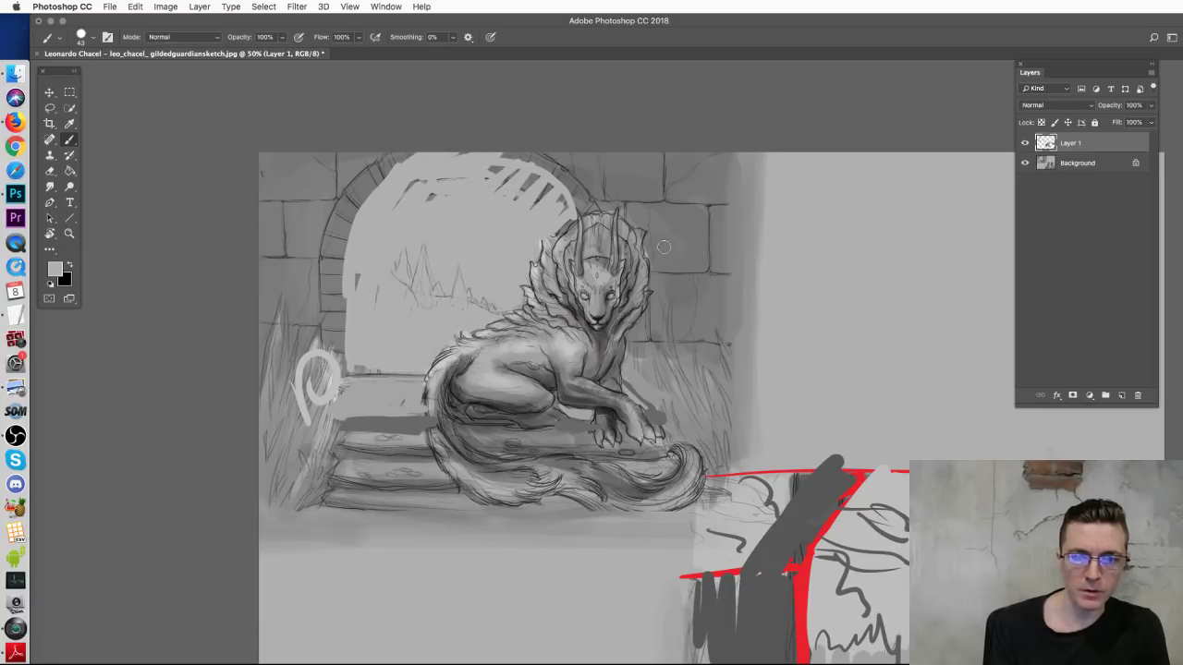
mouse_move(523, 172)
mouse_down()
mouse_move(523, 185)
mouse_move(490, 168)
mouse_move(482, 183)
mouse_move(453, 184)
mouse_up()
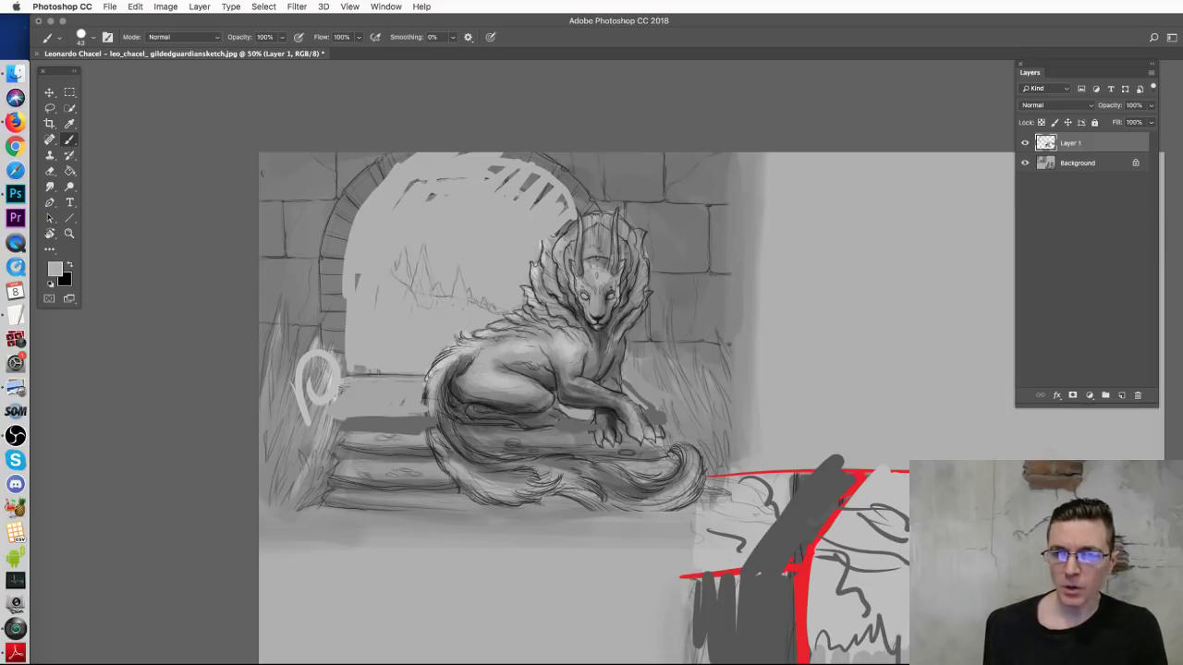
key(super+z)
Step: Lighten the arch's upper-left corner and left edge, and add light jagged strokes above the wall
mouse_move(307, 194)
mouse_down()
mouse_move(333, 184)
mouse_move(359, 149)
mouse_move(286, 194)
mouse_move(256, 177)
mouse_move(267, 238)
mouse_move(309, 194)
mouse_move(307, 247)
mouse_move(265, 252)
mouse_move(254, 159)
mouse_up()
drag(353, 151, 328, 196)
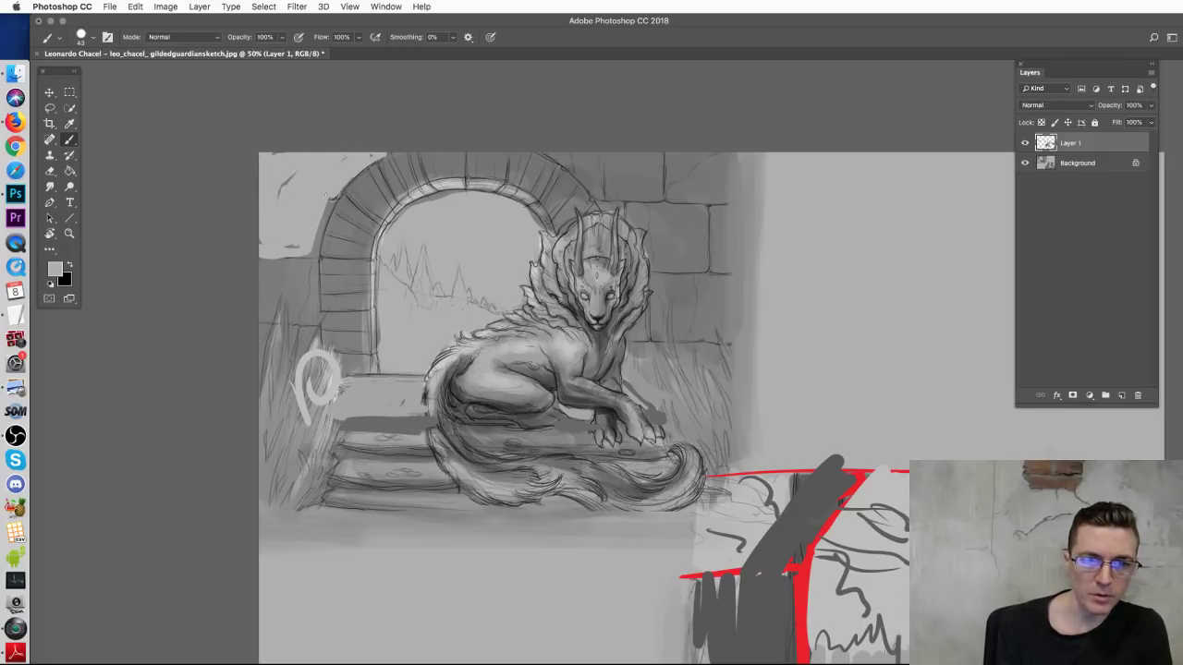
drag(311, 240, 319, 242)
mouse_move(555, 149)
mouse_down()
mouse_move(641, 233)
mouse_move(743, 231)
mouse_move(721, 176)
mouse_move(632, 190)
mouse_move(596, 157)
mouse_move(628, 156)
mouse_move(615, 202)
mouse_move(645, 220)
mouse_move(707, 214)
mouse_move(684, 212)
mouse_move(707, 189)
mouse_up()
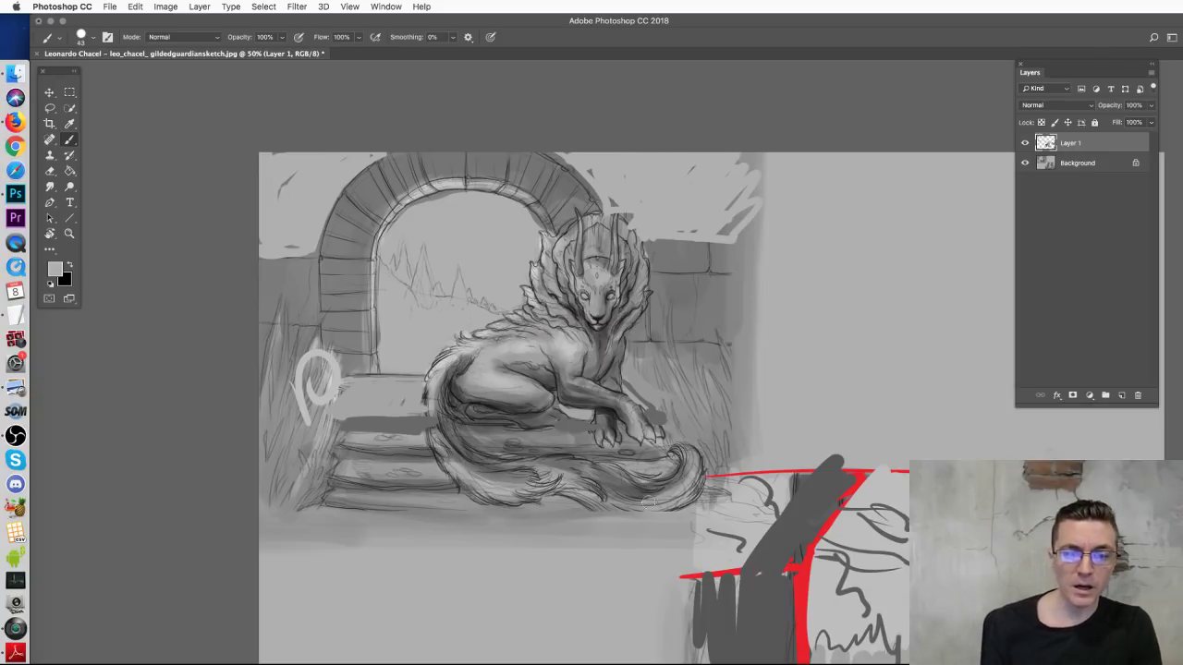
alt+click(586, 404)
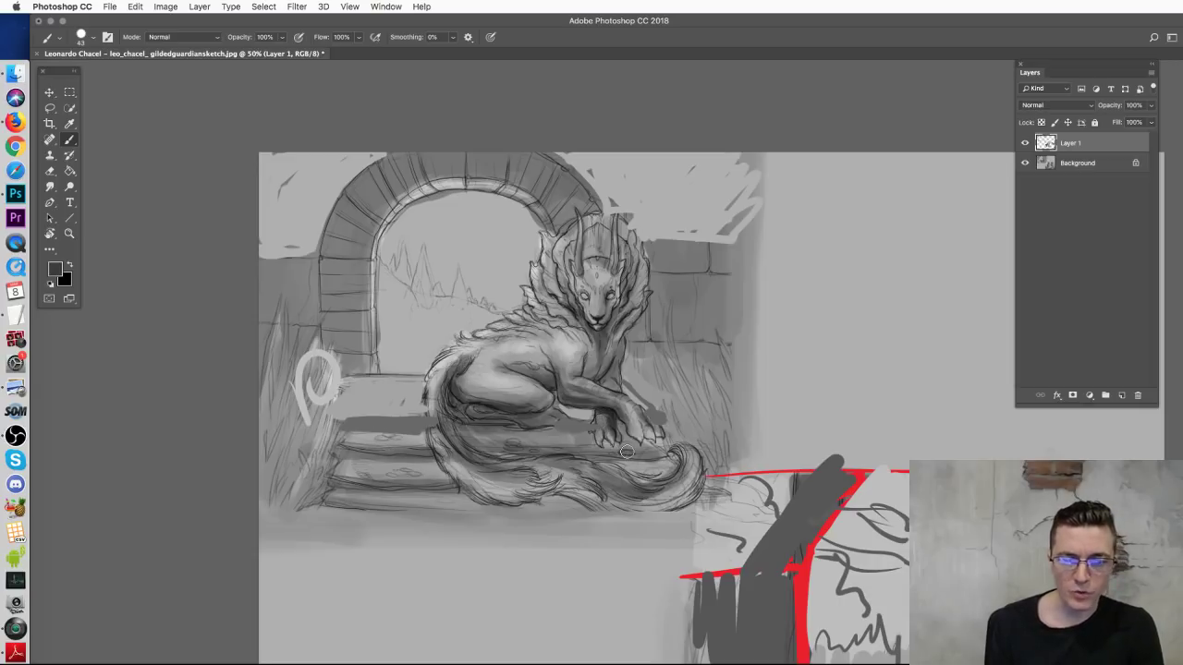
drag(626, 451, 437, 216)
right_click(798, 399)
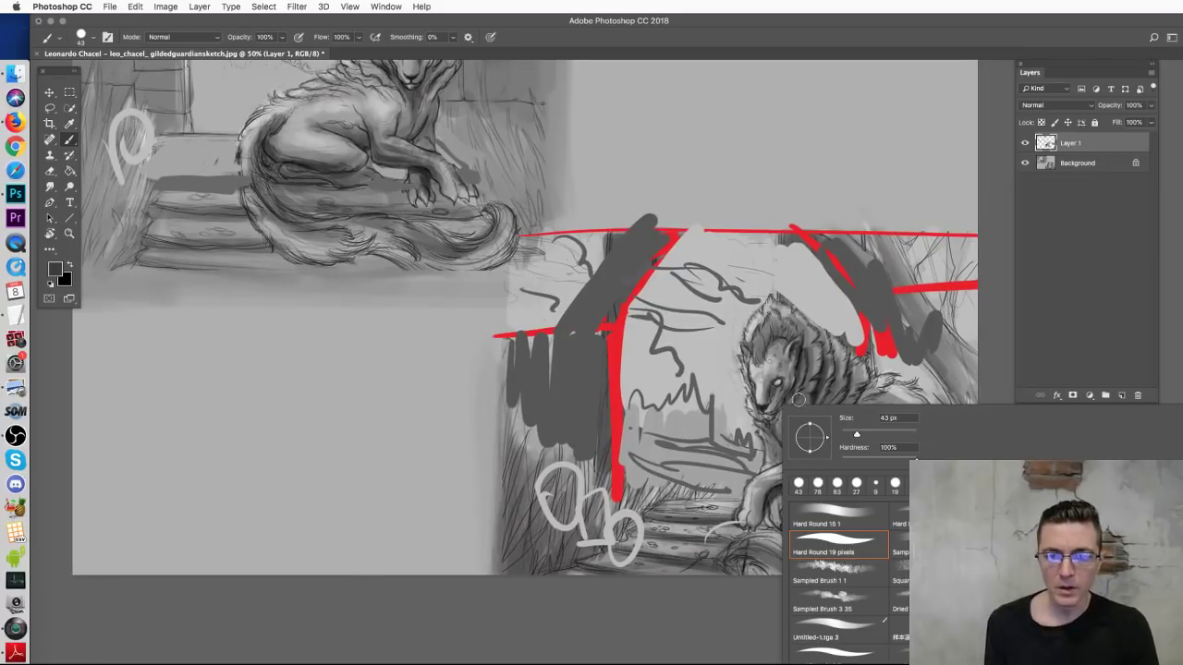
Step: Shrink the brush to 20 px and paint small dark marks beside the stairs loop
drag(855, 434, 848, 435)
click(729, 599)
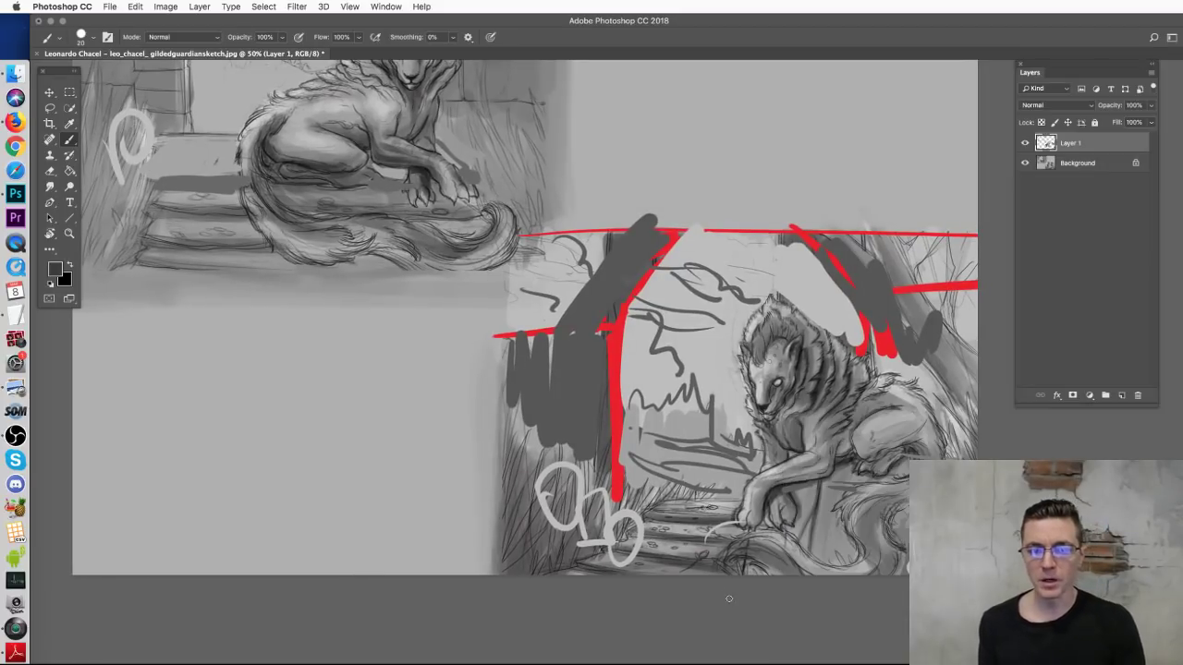
key(super+minus)
key(super+minus)
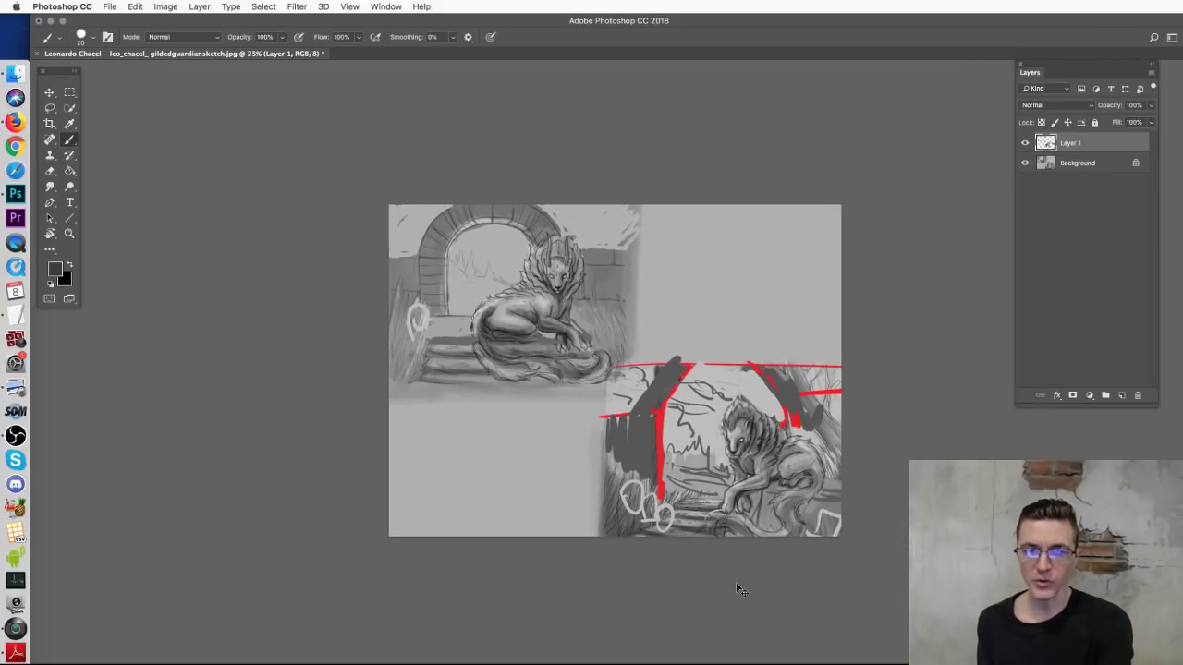
key(super+plus)
key(super+plus)
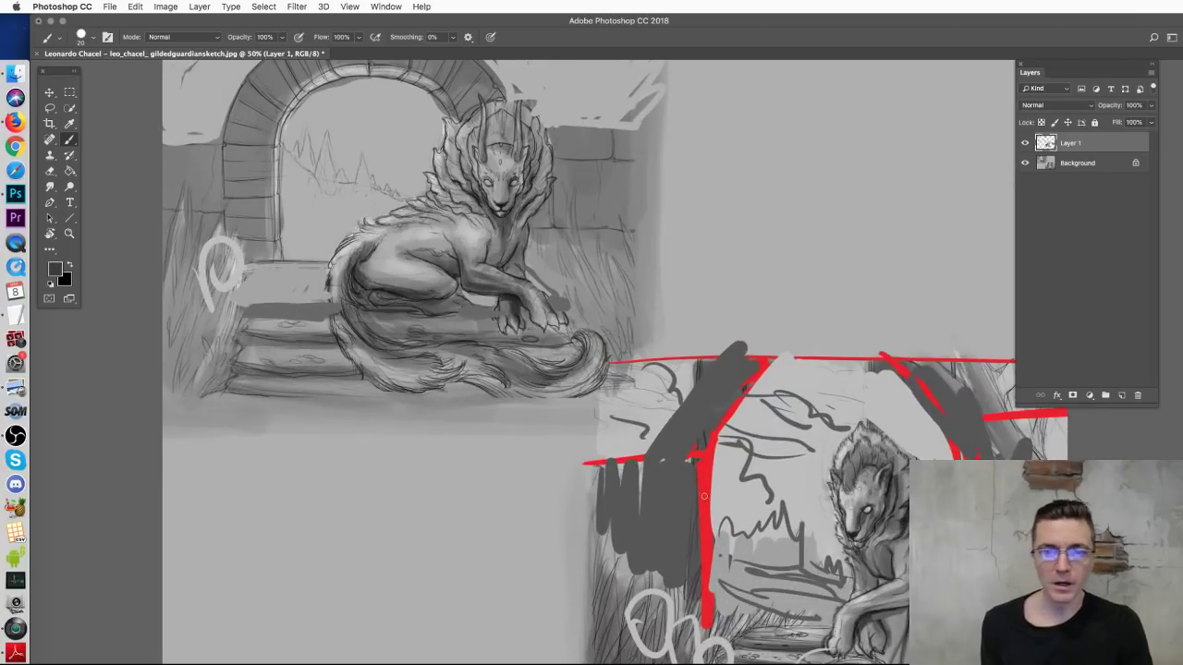
scroll(568, 377, left, 10)
scroll(554, 381, up, 3)
drag(518, 343, 530, 377)
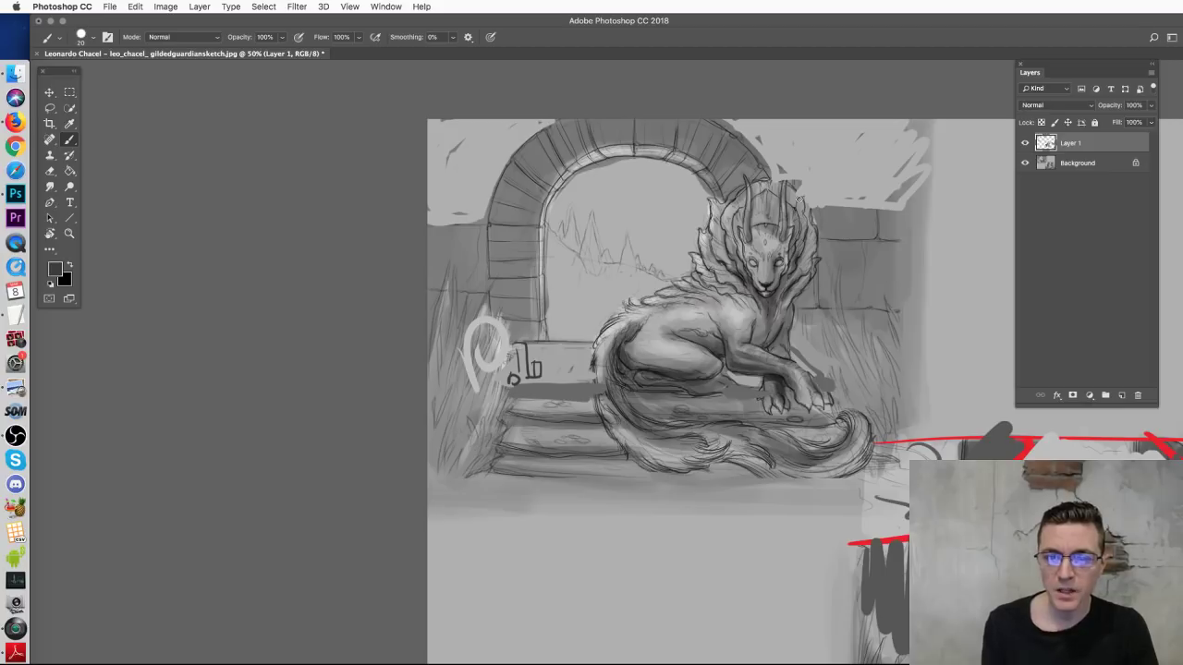
Step: Sample a light grey from the canvas, then a dark colour from the lion's head
scroll(740, 296, down, 3)
scroll(740, 295, right, 8)
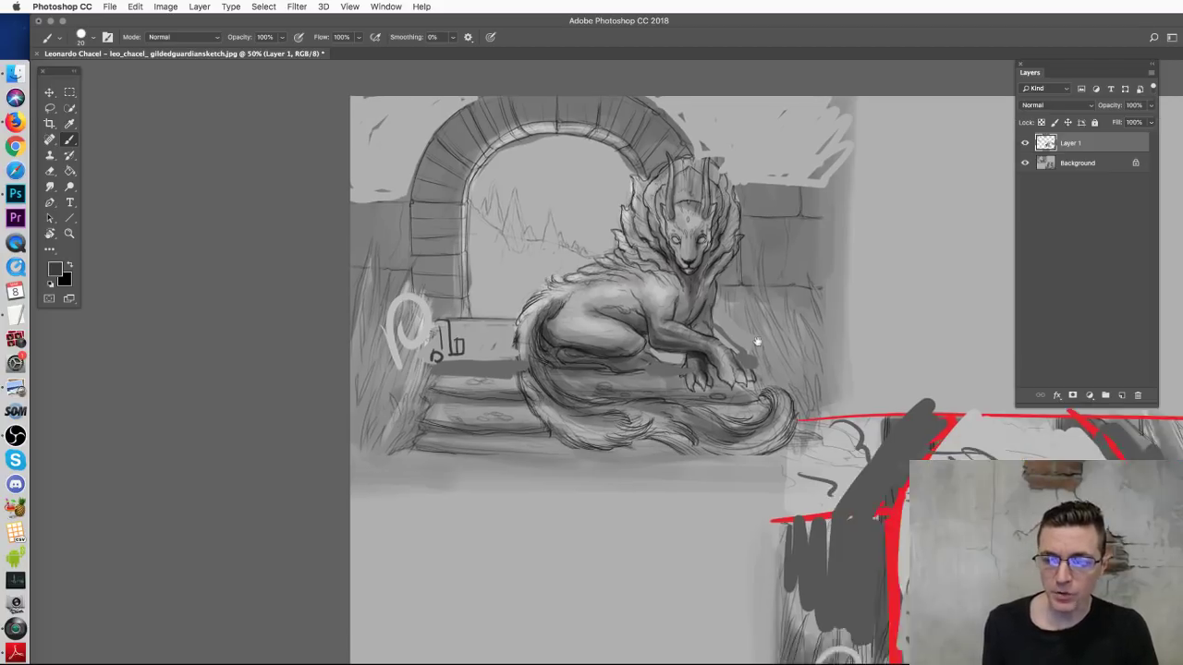
alt+click(878, 419)
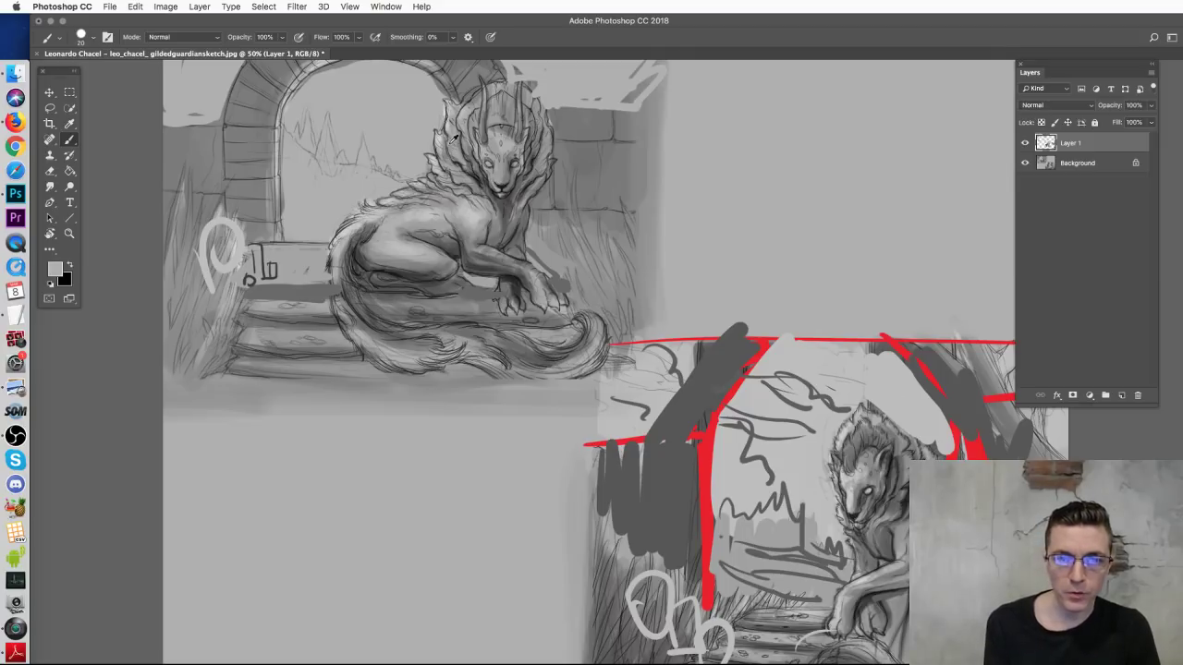
alt+click(478, 169)
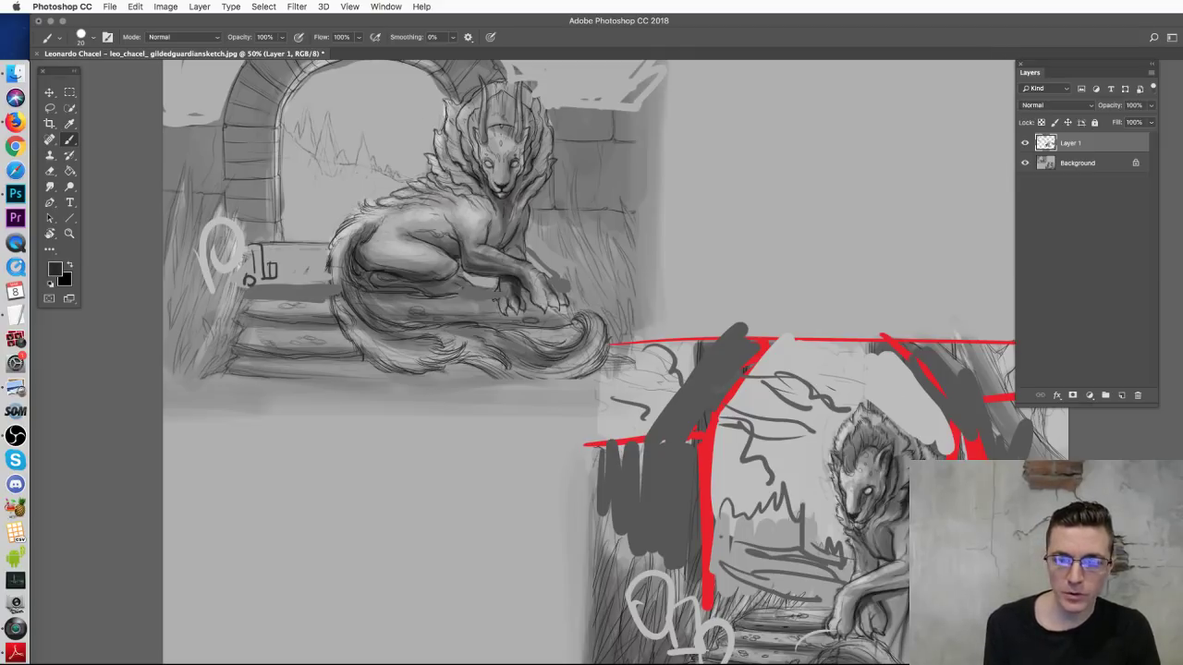
drag(653, 274, 731, 390)
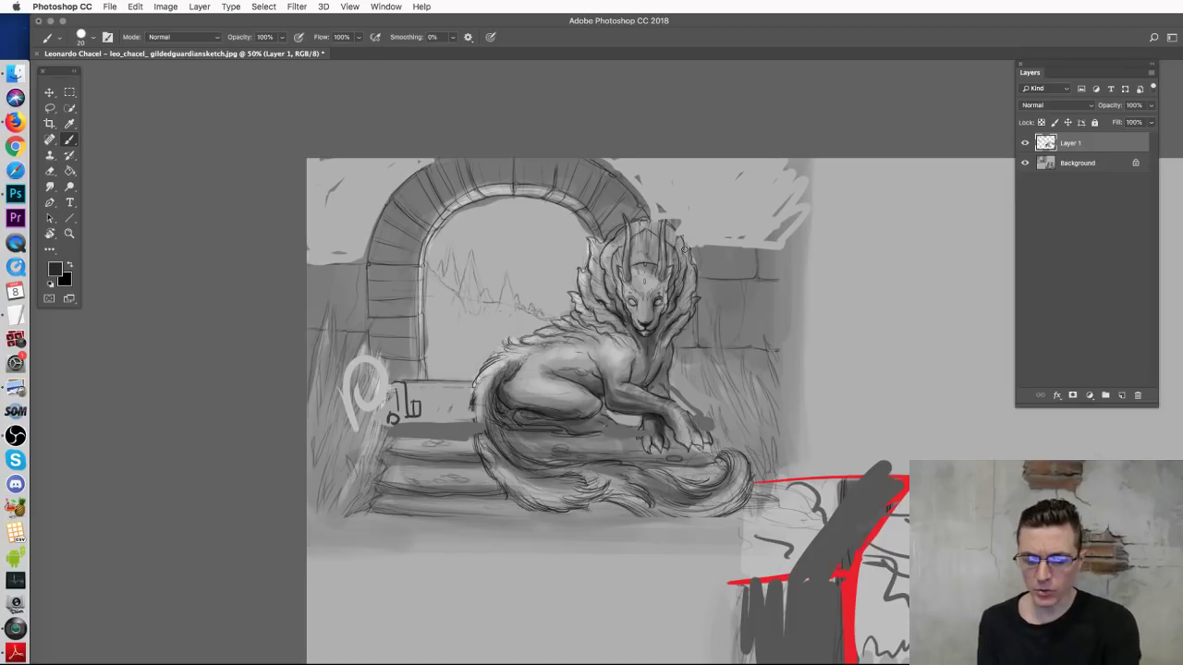
scroll(685, 250, up, 2)
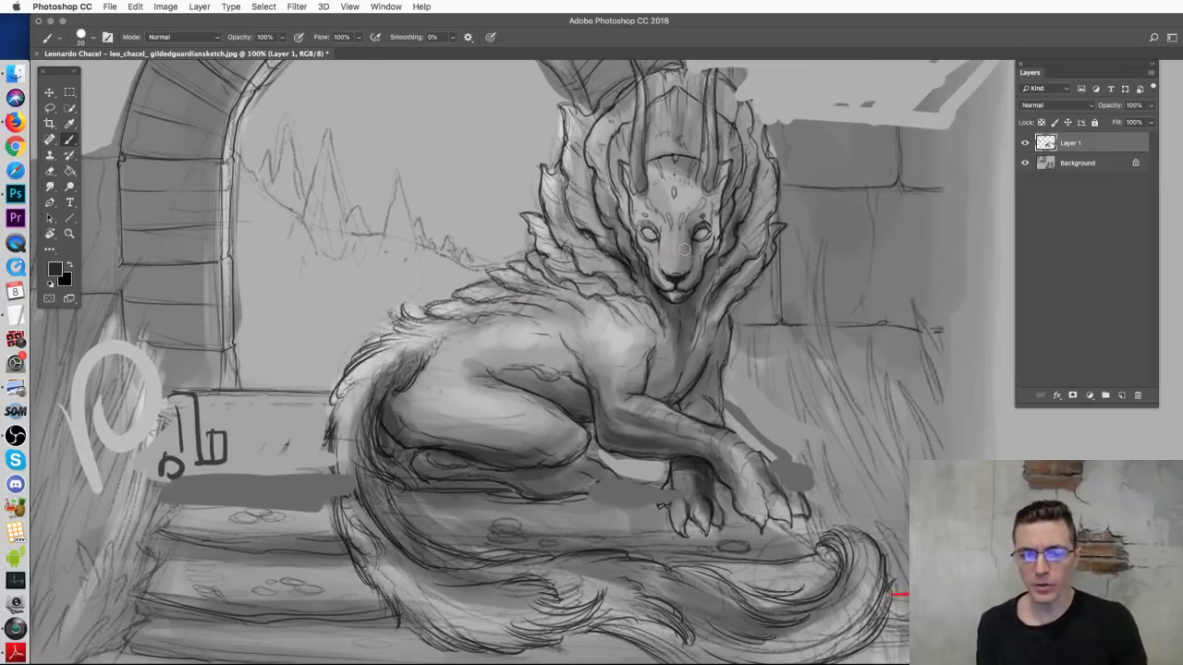
Step: Try dark strokes along the horns and around the chin, undoing each one
scroll(707, 194, up, 5)
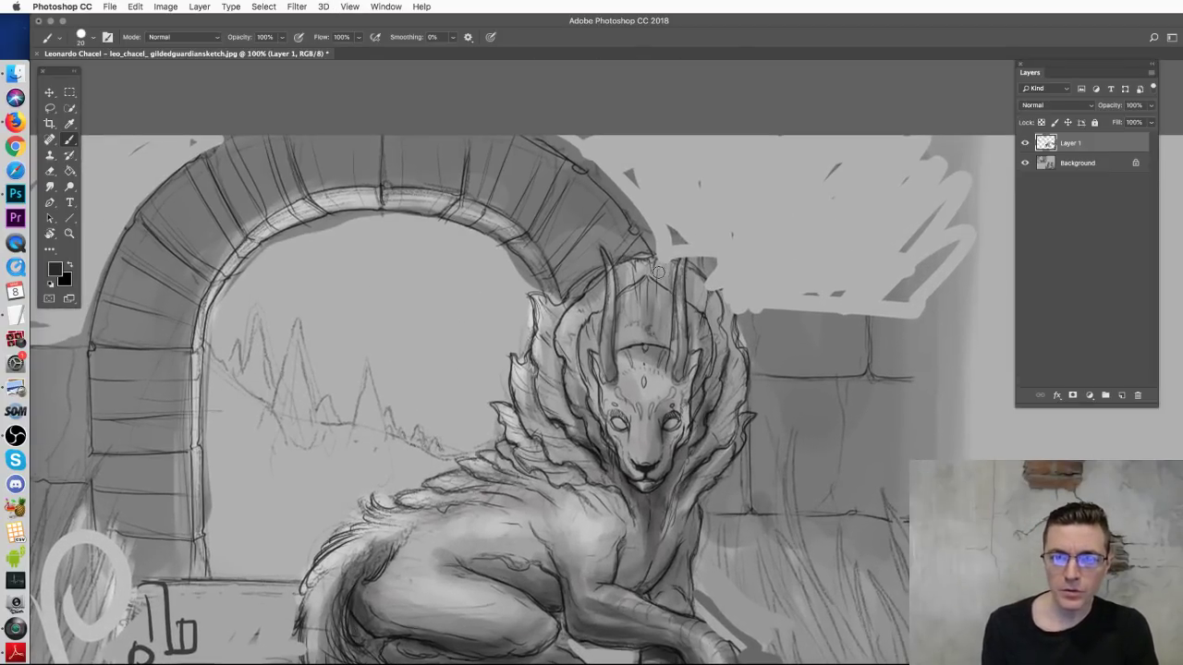
drag(708, 216, 682, 368)
key(ctrl+z)
mouse_move(557, 218)
mouse_down()
mouse_move(597, 248)
mouse_move(600, 377)
mouse_up()
key(ctrl+z)
scroll(647, 353, down, 3)
drag(647, 354, 636, 390)
key(ctrl+z)
drag(737, 372, 726, 344)
key(ctrl+z)
Step: Try dark strokes up the face's left side, across the face and near the paw, then undo them all
mouse_move(634, 314)
mouse_down()
mouse_move(592, 273)
mouse_move(596, 248)
mouse_up()
key(ctrl+z)
drag(645, 316, 599, 247)
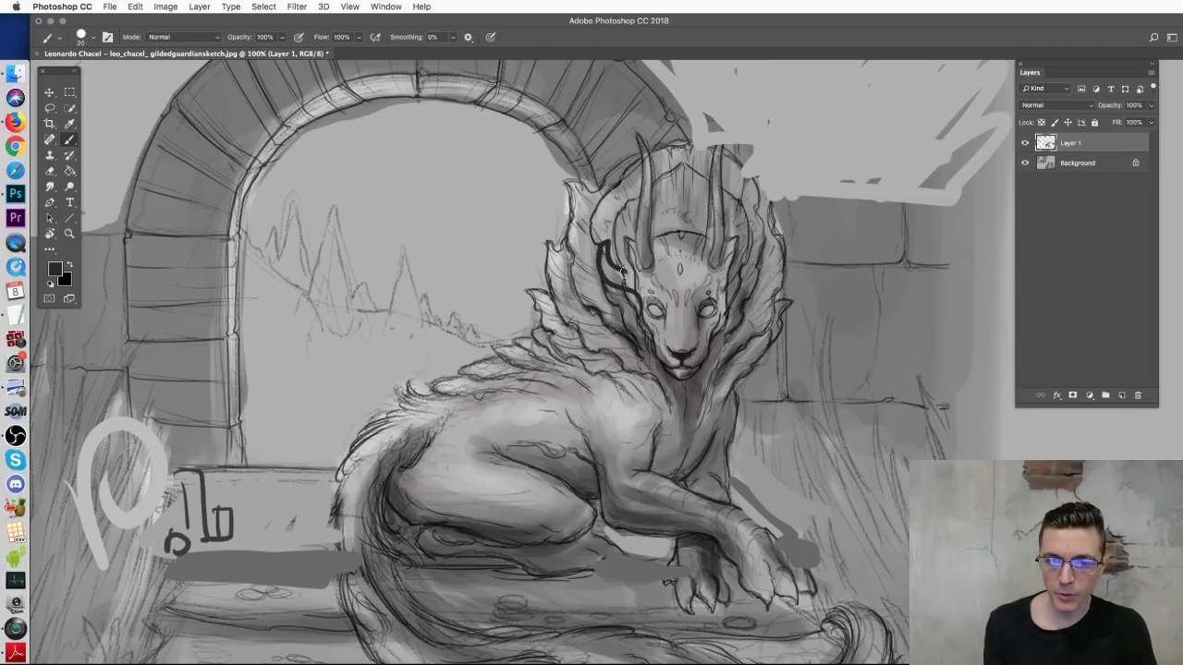
key(ctrl+z)
mouse_move(703, 289)
mouse_down()
mouse_move(837, 229)
mouse_move(721, 282)
mouse_move(606, 262)
mouse_move(554, 211)
mouse_move(628, 313)
mouse_up()
key(ctrl+z)
key(ctrl+z)
drag(694, 499, 713, 384)
key(ctrl+z)
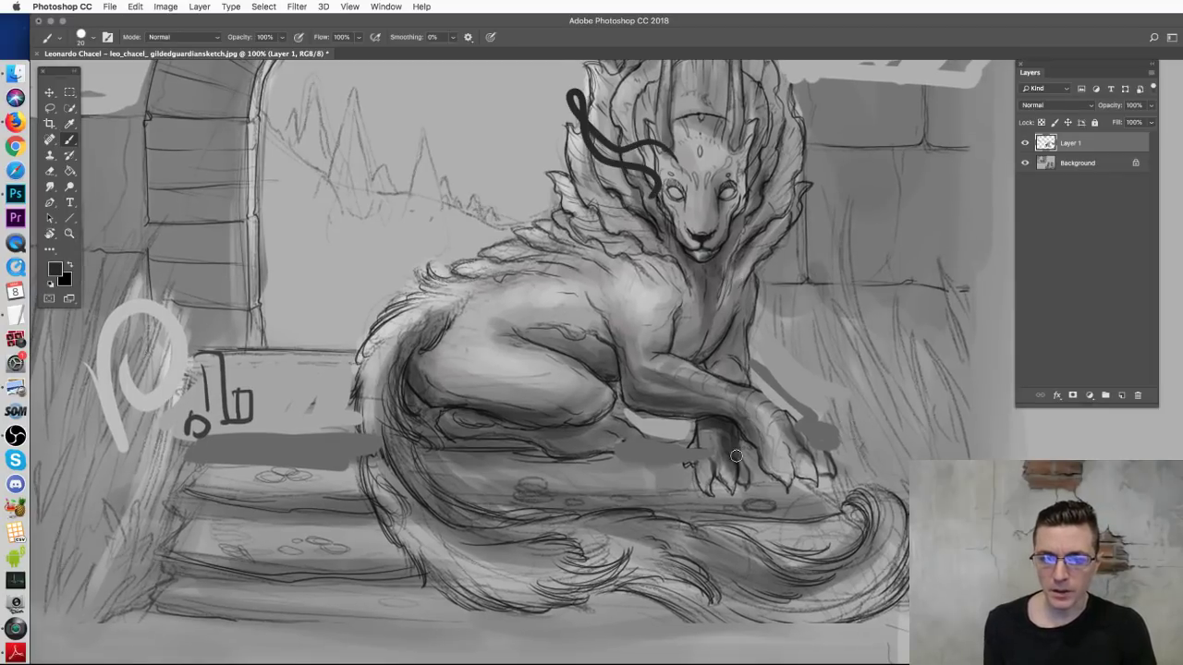
drag(716, 482, 763, 444)
key(ctrl+z)
key(ctrl+alt+z)
key(ctrl+alt+z)
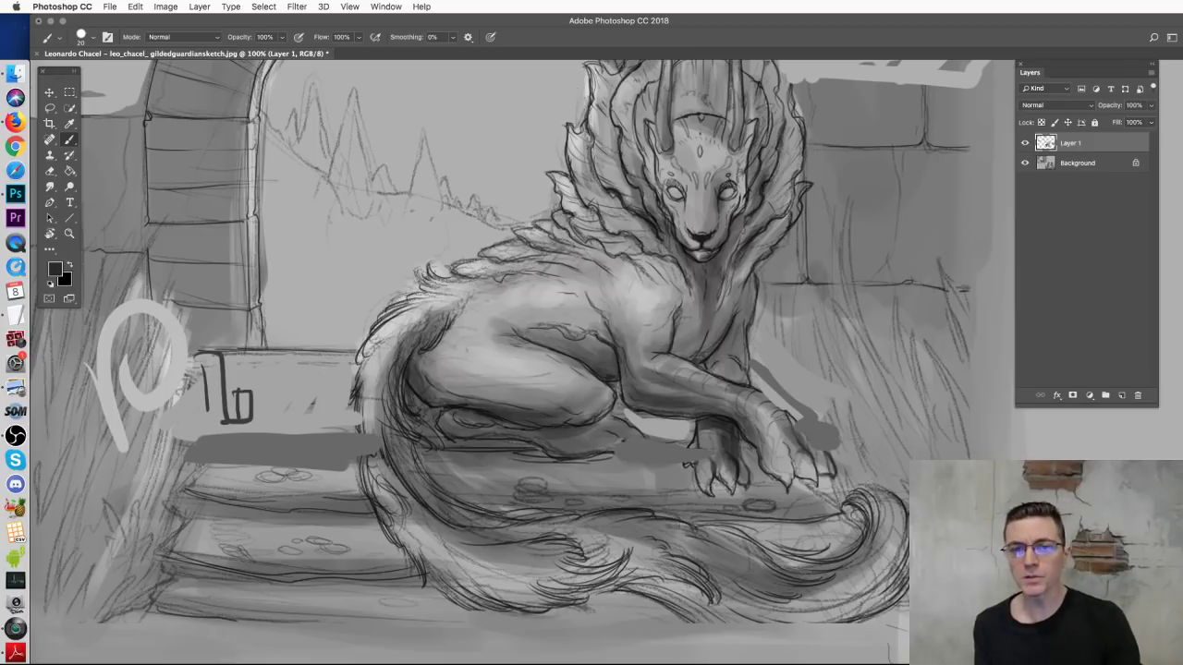
Step: Paint a trial zigzag across the arch and creature, undo it, and zoom out to 50%
scroll(562, 296, up, 5)
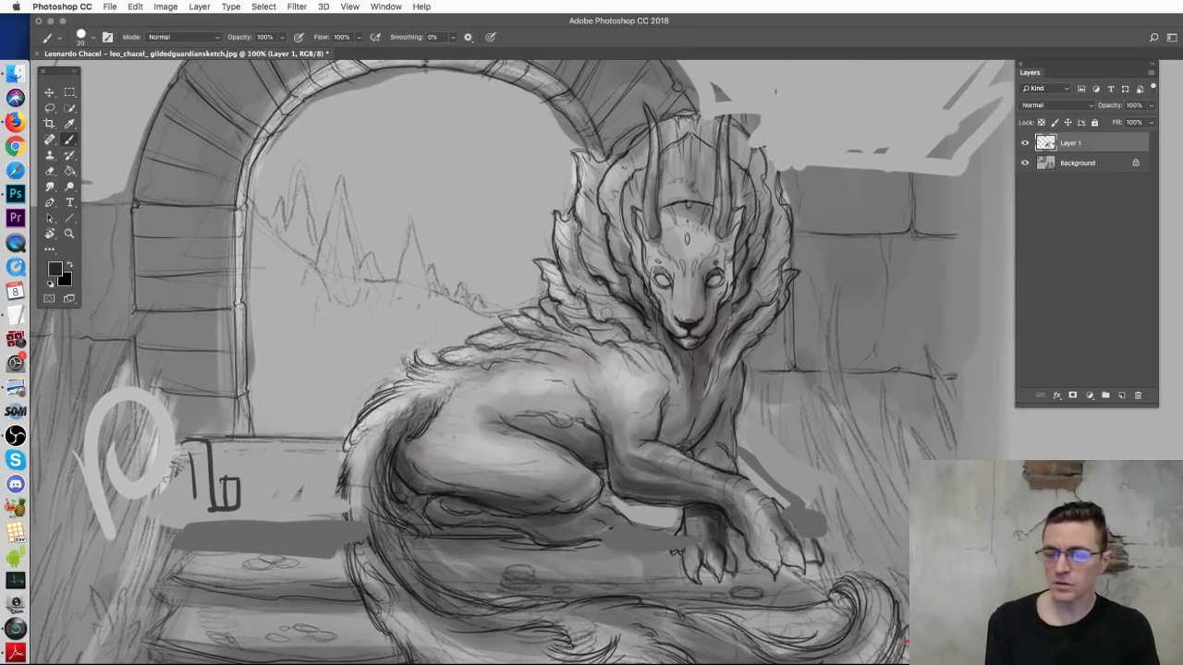
mouse_move(569, 323)
mouse_down()
mouse_move(478, 154)
mouse_move(410, 197)
mouse_move(170, 285)
mouse_move(355, 281)
mouse_move(428, 305)
mouse_move(421, 356)
mouse_move(577, 363)
mouse_up()
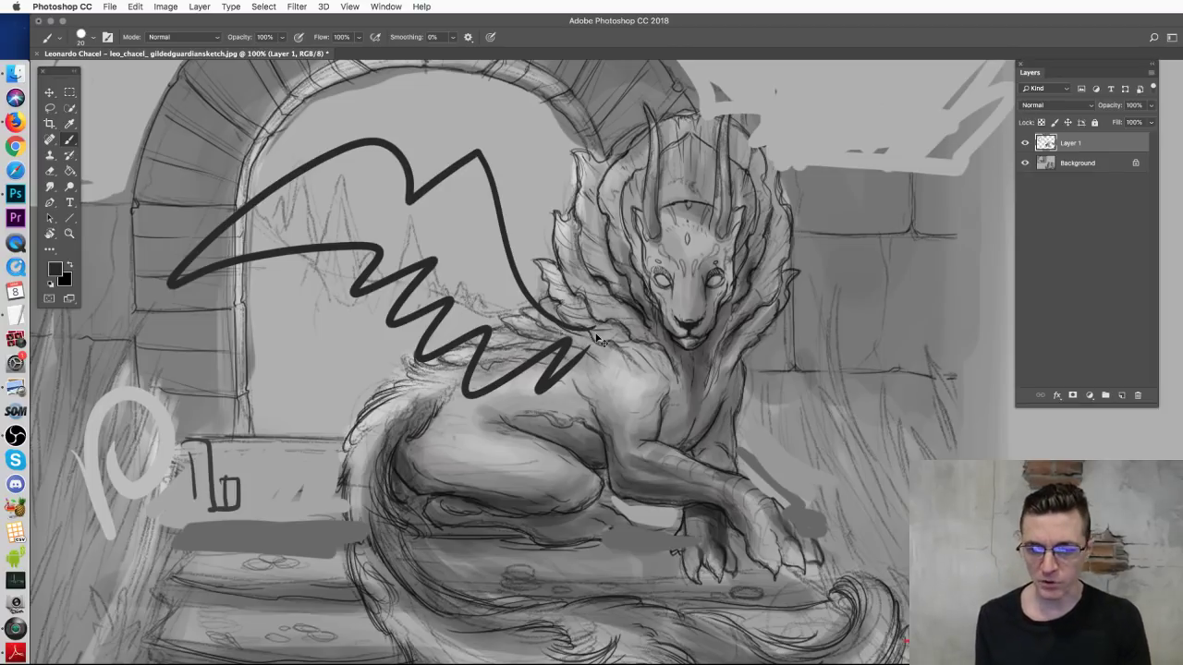
key(super+z)
key(super+minus)
key(super+minus)
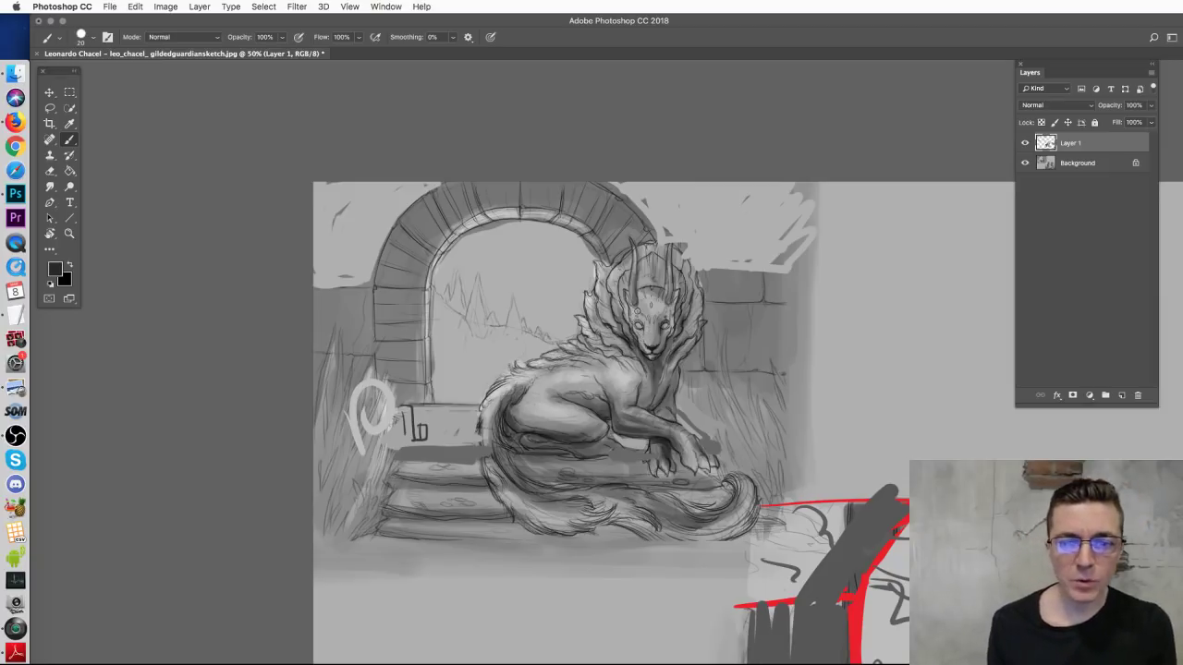
Step: Draw black arcs over the archway and beside the creature, plus a left frame edge and baseline
drag(648, 425, 647, 464)
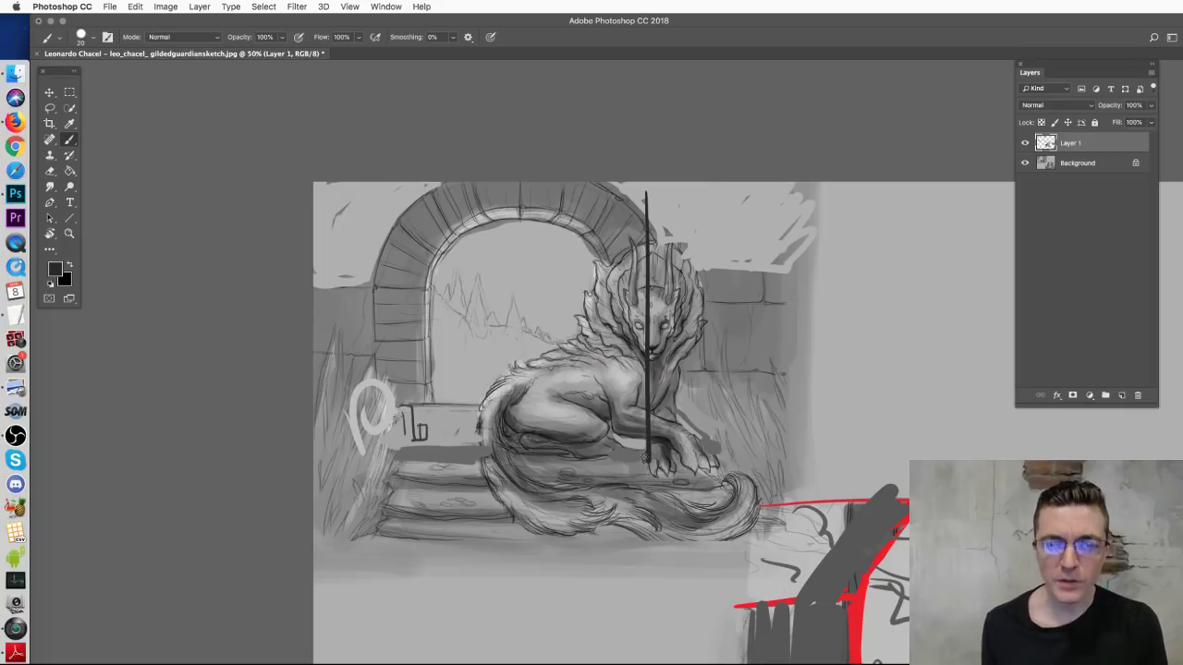
key(super+z)
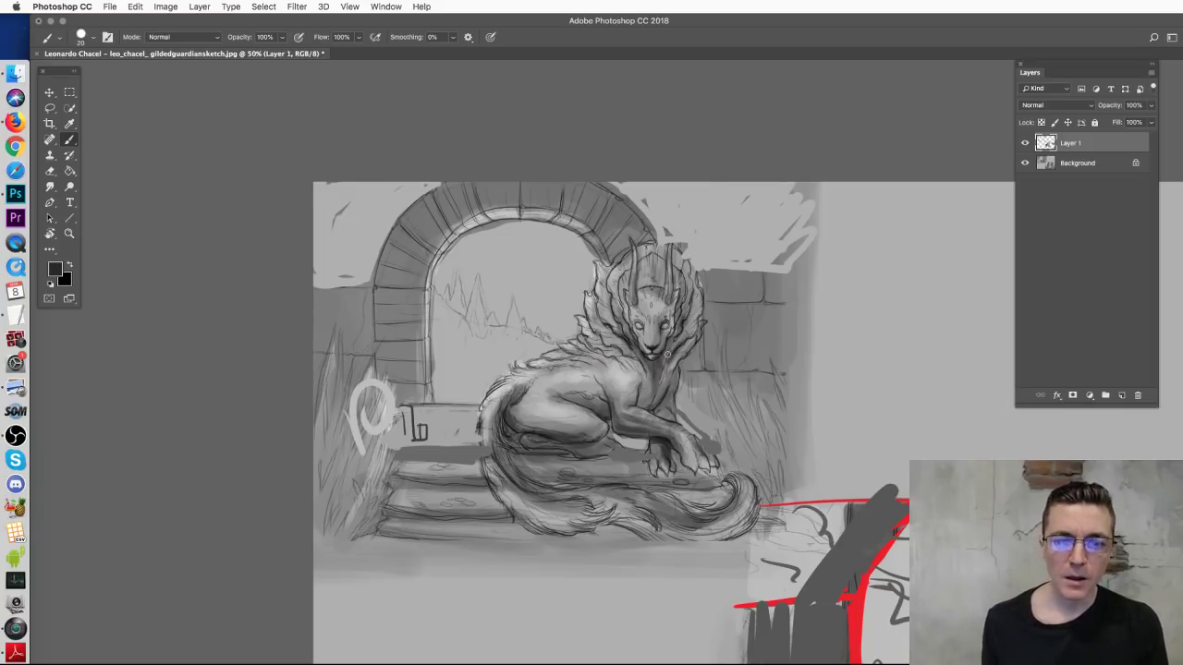
mouse_move(622, 230)
mouse_down()
mouse_move(668, 502)
mouse_move(640, 255)
mouse_up()
key(super+z)
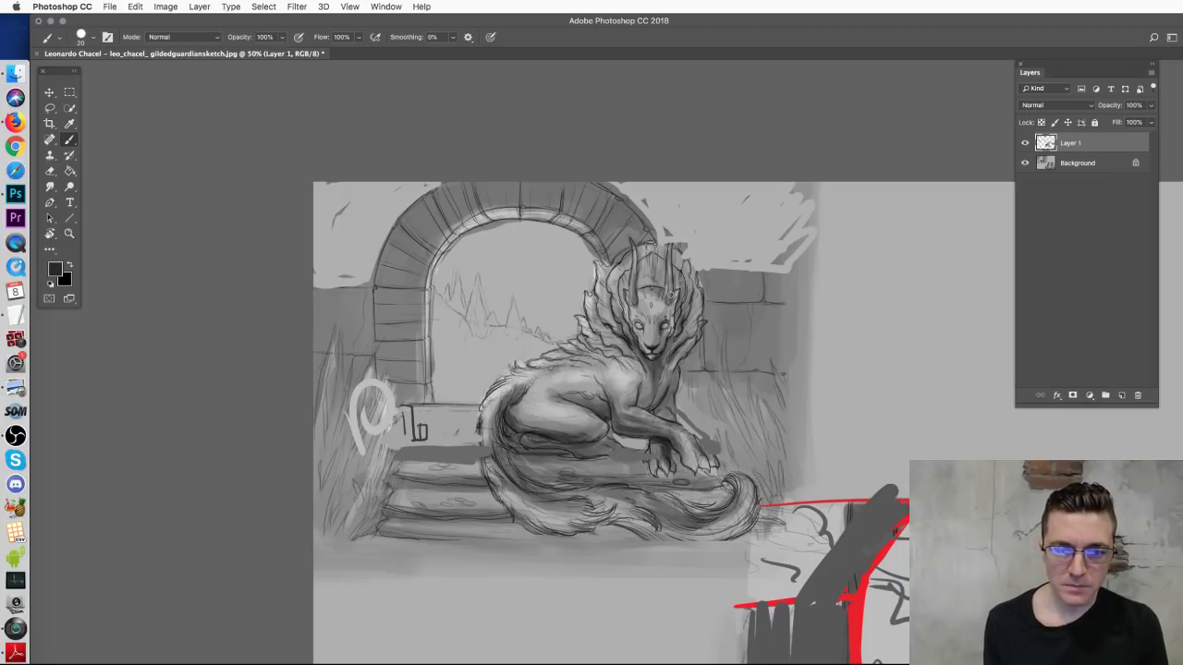
drag(544, 358, 601, 182)
drag(765, 182, 790, 391)
mouse_move(456, 175)
mouse_down()
mouse_move(456, 523)
mouse_move(735, 510)
mouse_move(864, 520)
mouse_move(852, 181)
mouse_up()
key(super+z)
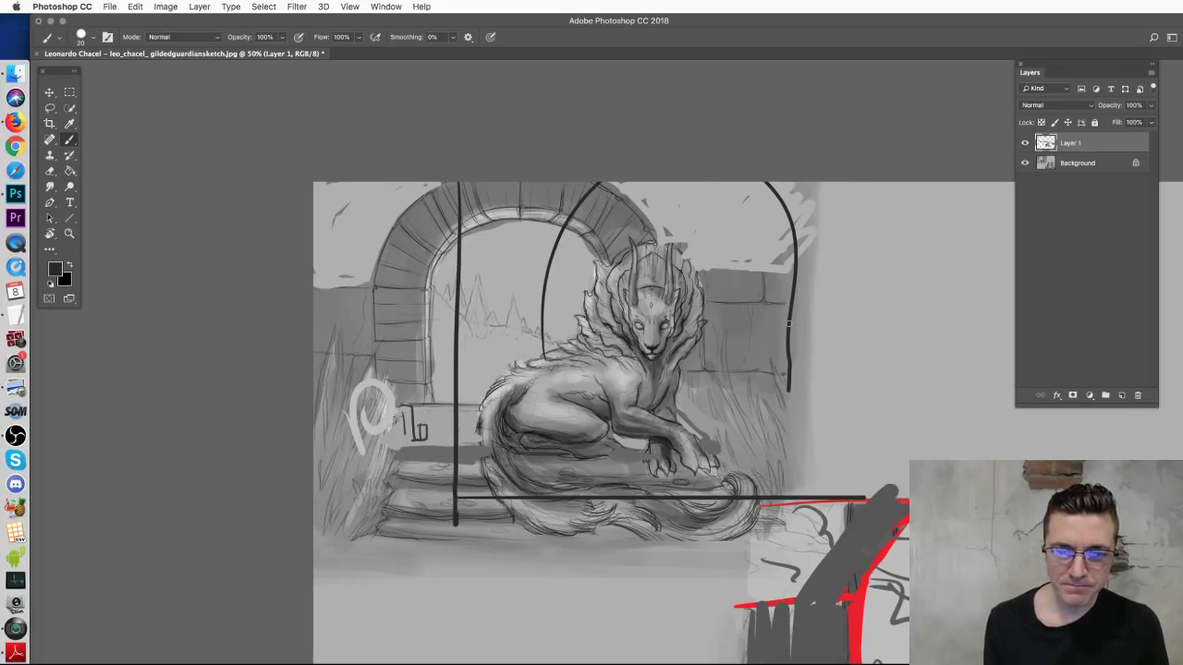
Step: Add right frame edges, a curve beside the right arch and a large arch over the creature
drag(862, 190, 862, 500)
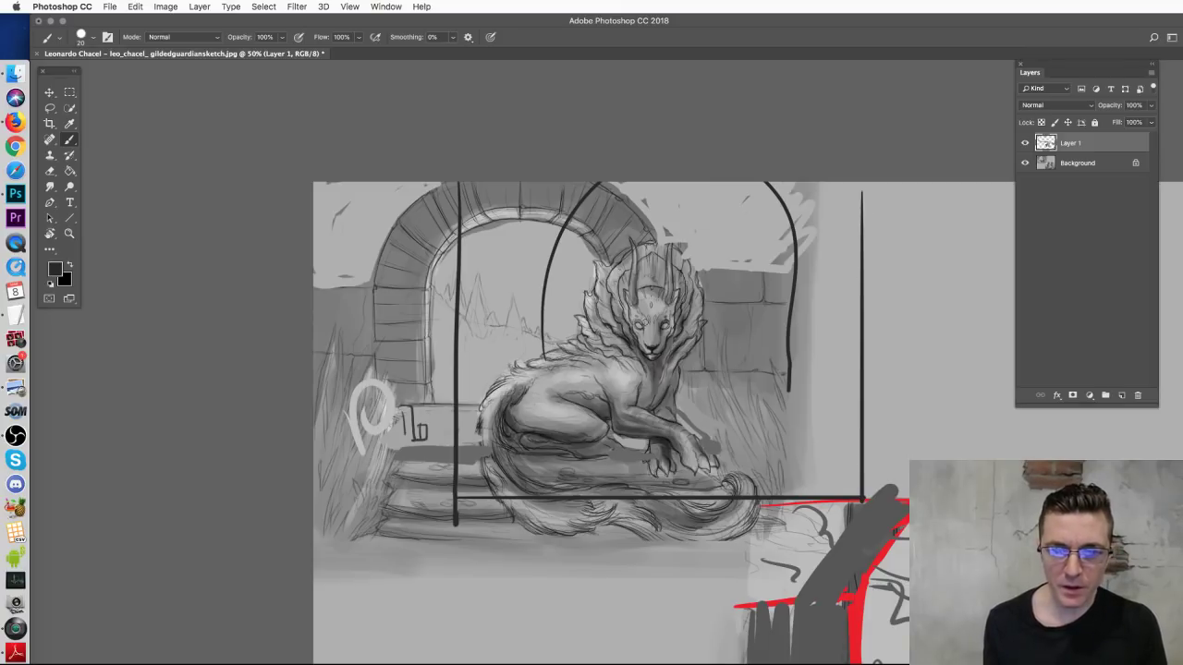
drag(646, 222, 657, 433)
key(super+z)
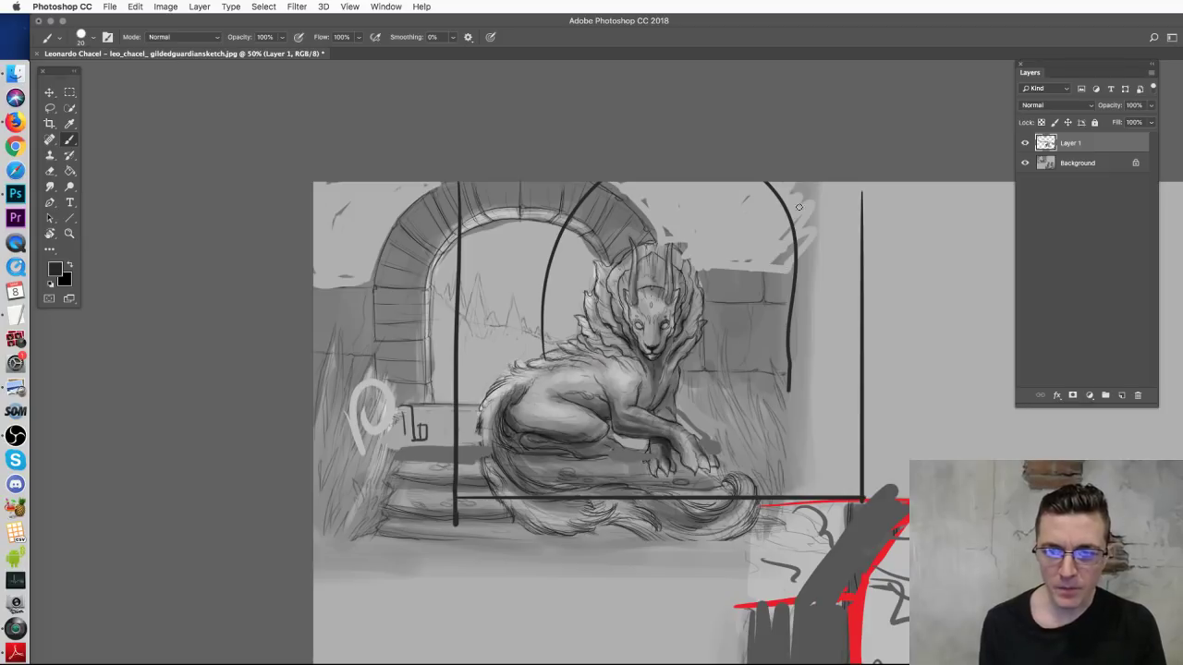
drag(882, 185, 884, 495)
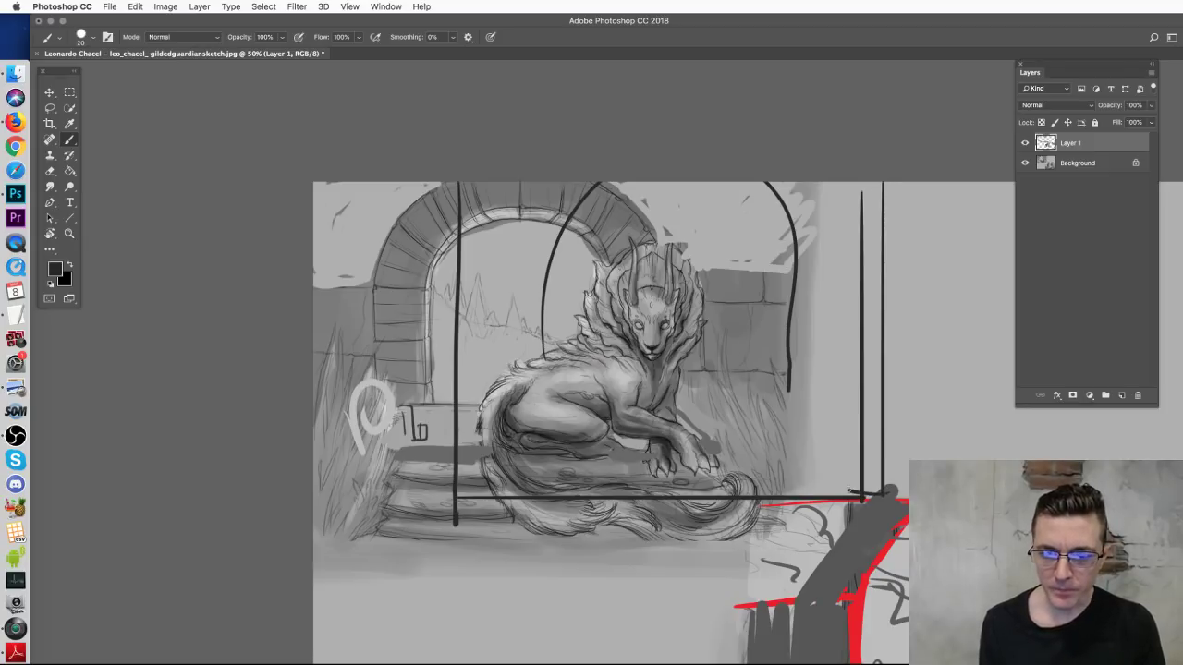
drag(767, 191, 817, 398)
mouse_move(460, 257)
mouse_down()
mouse_move(550, 239)
mouse_move(620, 183)
mouse_up()
mouse_move(564, 350)
mouse_down()
mouse_move(615, 215)
mouse_move(760, 268)
mouse_move(788, 401)
mouse_up()
mouse_move(668, 398)
mouse_down()
mouse_move(780, 396)
mouse_move(836, 433)
mouse_up()
Step: Add ground lines and short ticks on the right, then close the sketch without saving
drag(702, 448, 824, 442)
drag(721, 457, 861, 459)
mouse_move(745, 474)
mouse_down()
mouse_move(850, 471)
mouse_move(842, 481)
mouse_up()
drag(845, 431, 848, 441)
drag(819, 380, 858, 377)
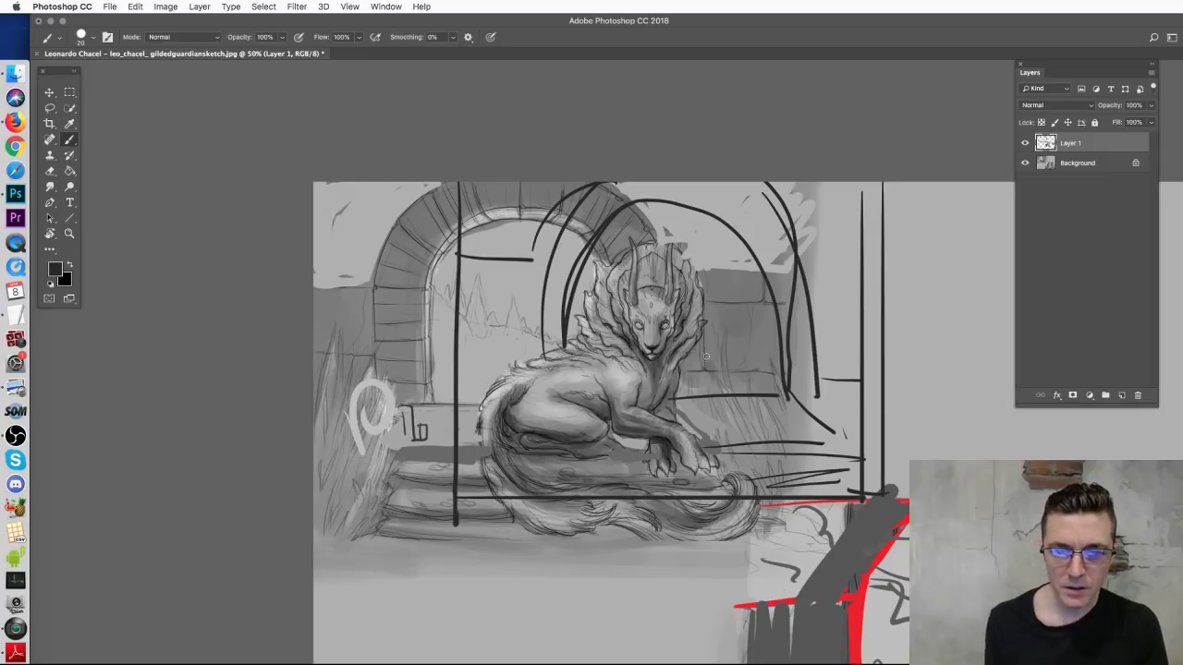
drag(793, 251, 874, 262)
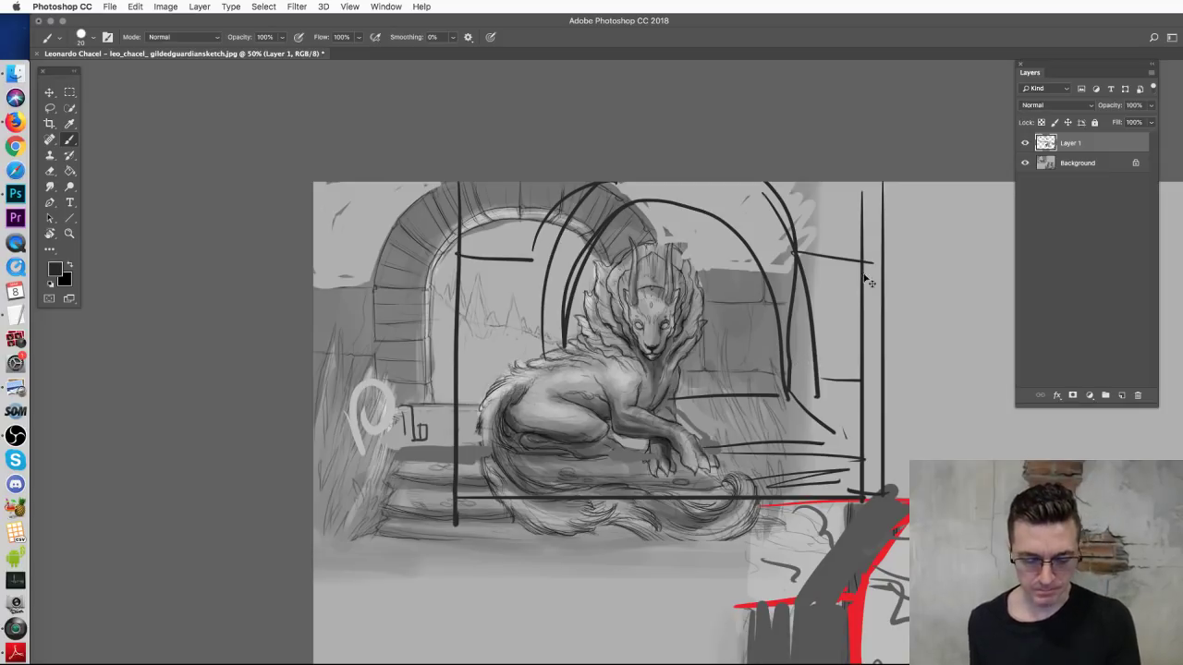
key(super+w)
click(746, 284)
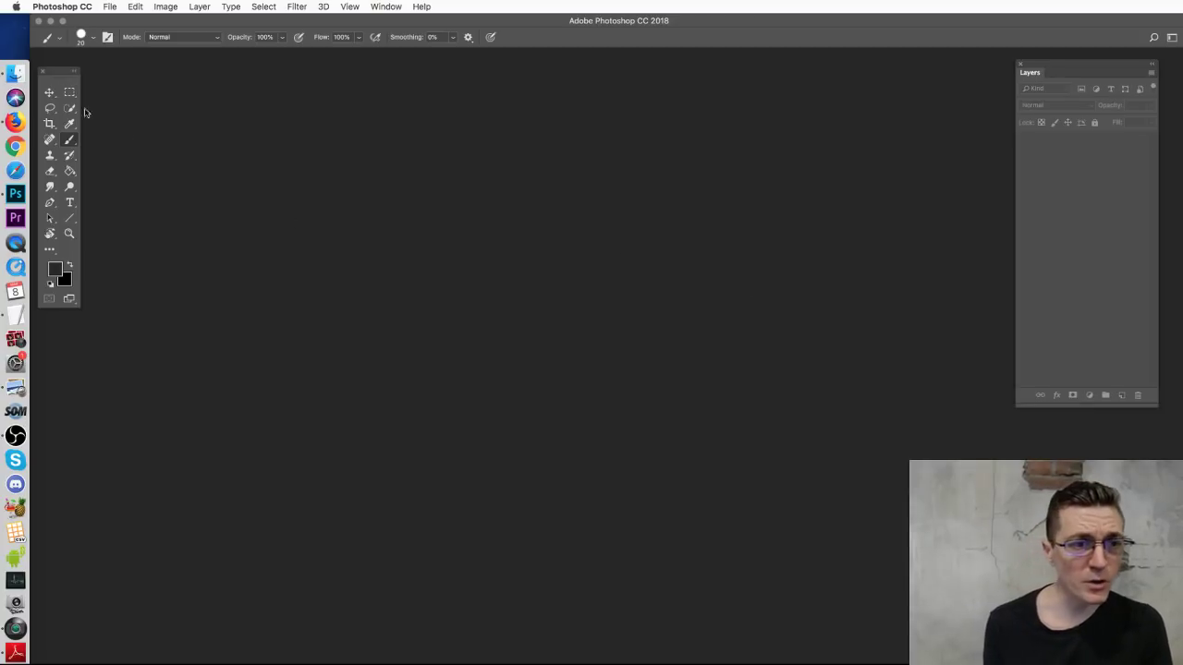
click(16, 72)
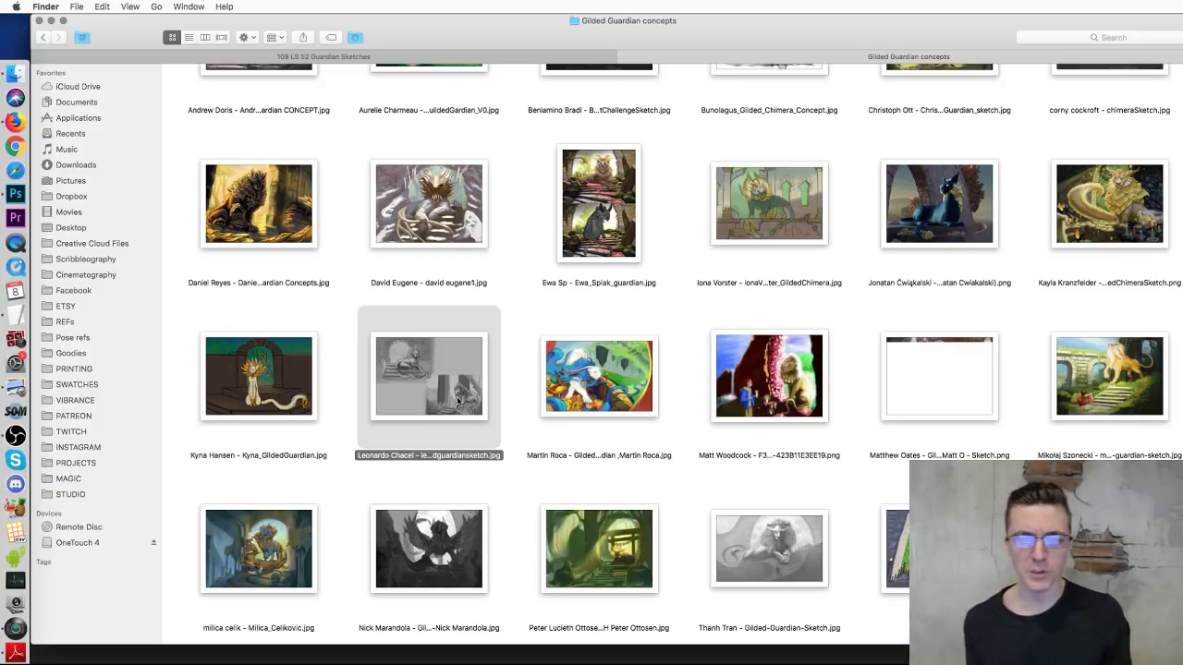
click(630, 391)
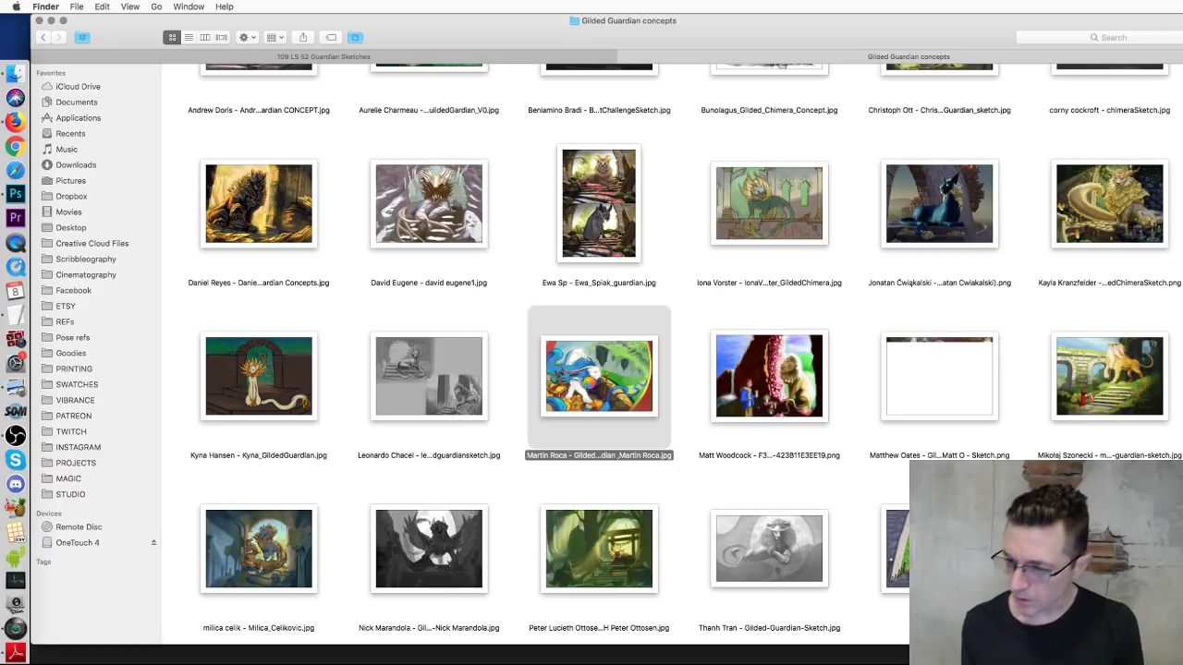
right_click(582, 383)
click(584, 384)
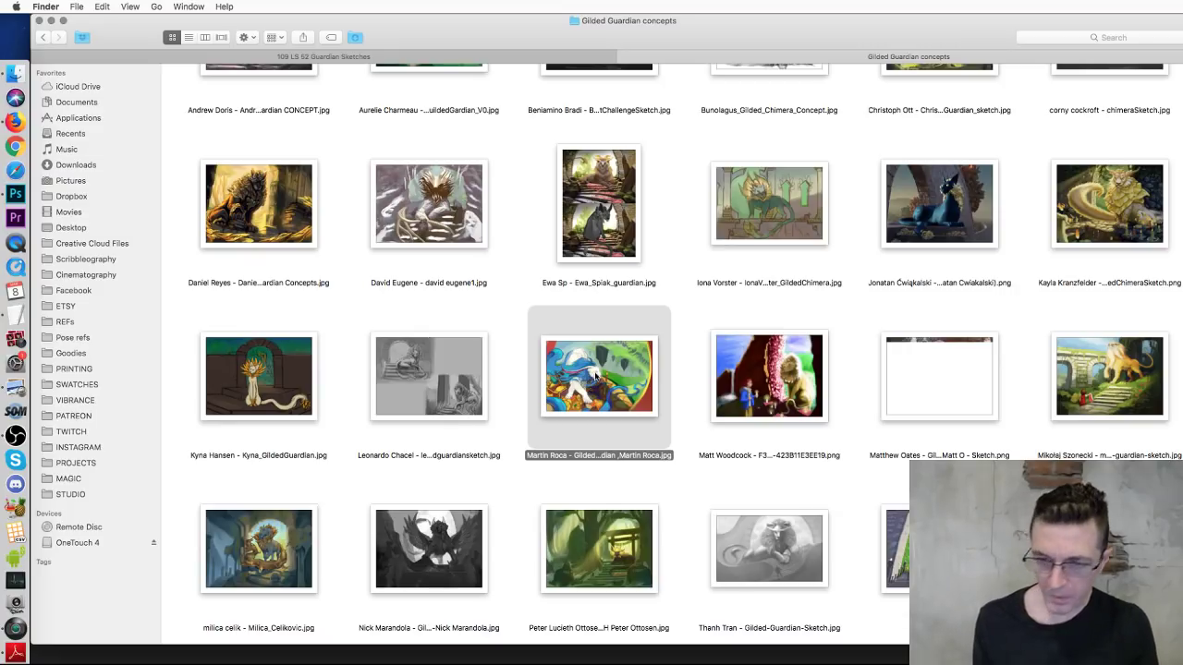
right_click(598, 377)
mouse_move(627, 390)
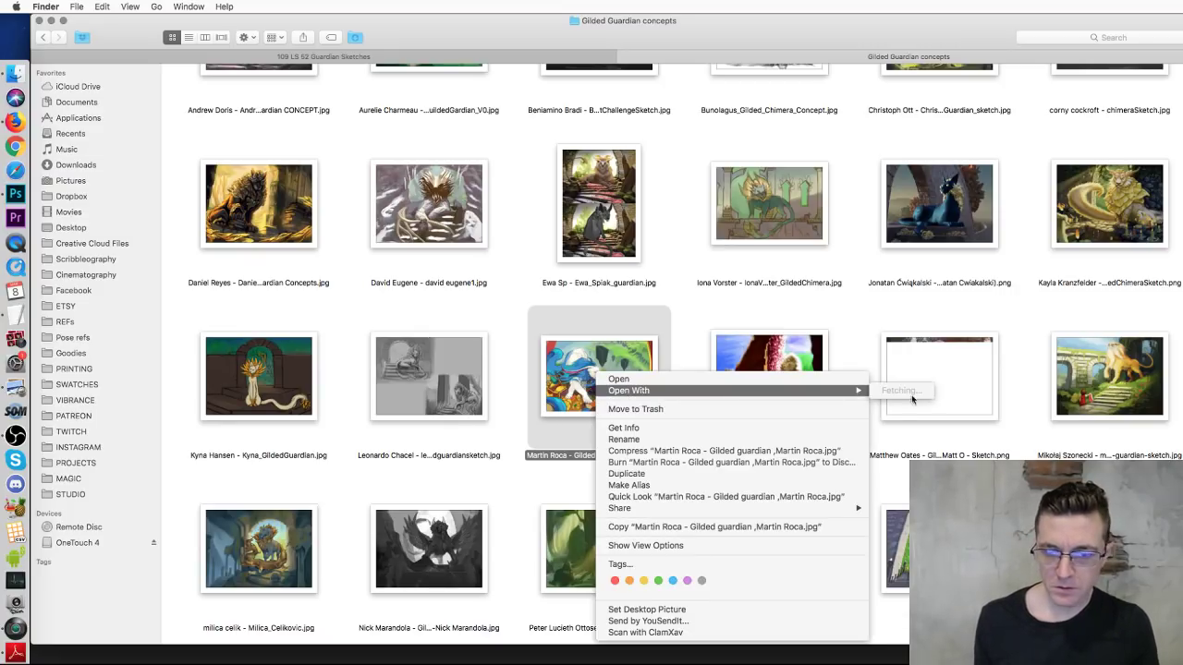
click(938, 412)
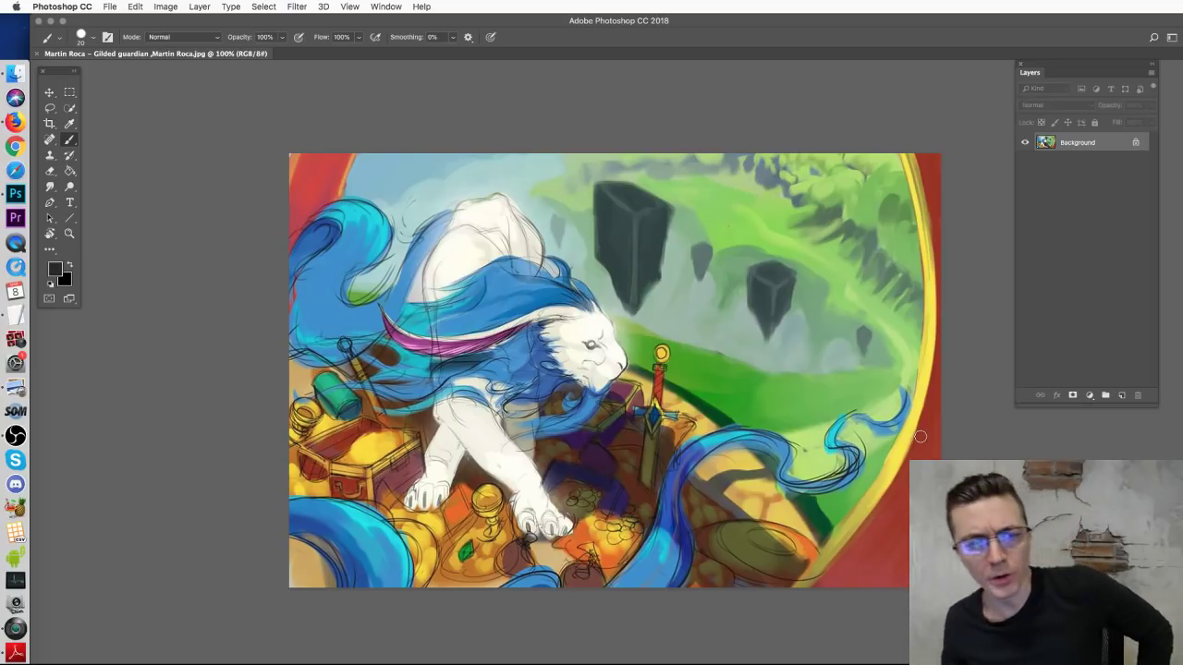
key(super+plus)
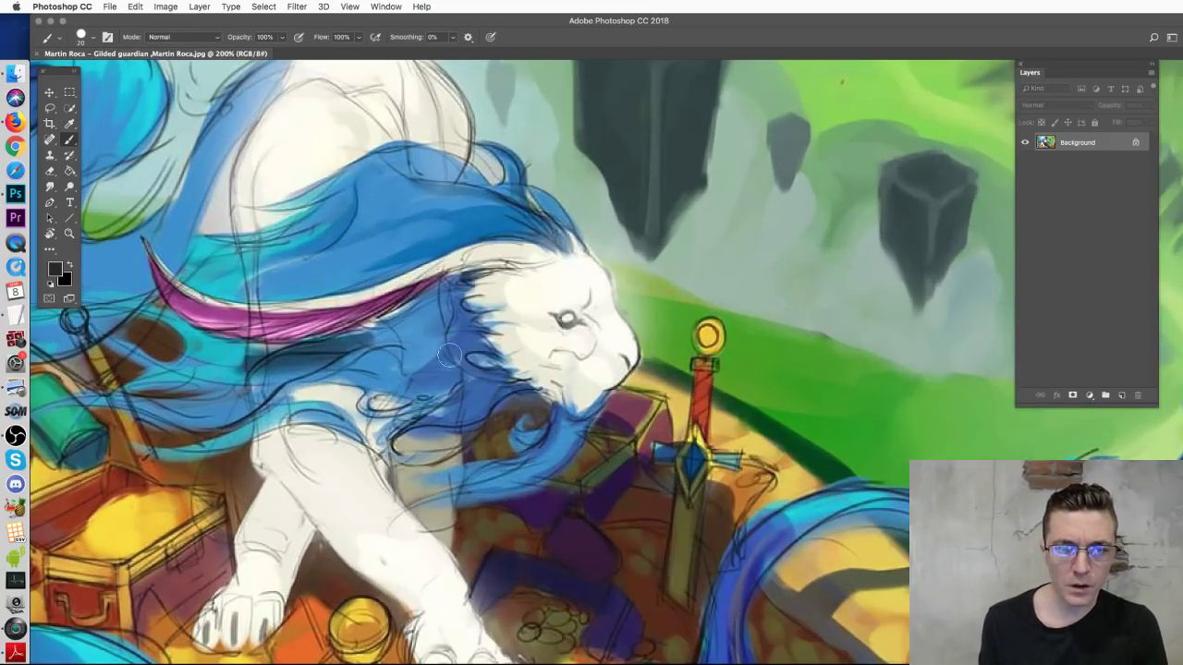
scroll(522, 314, left, 5)
scroll(522, 314, down, 3)
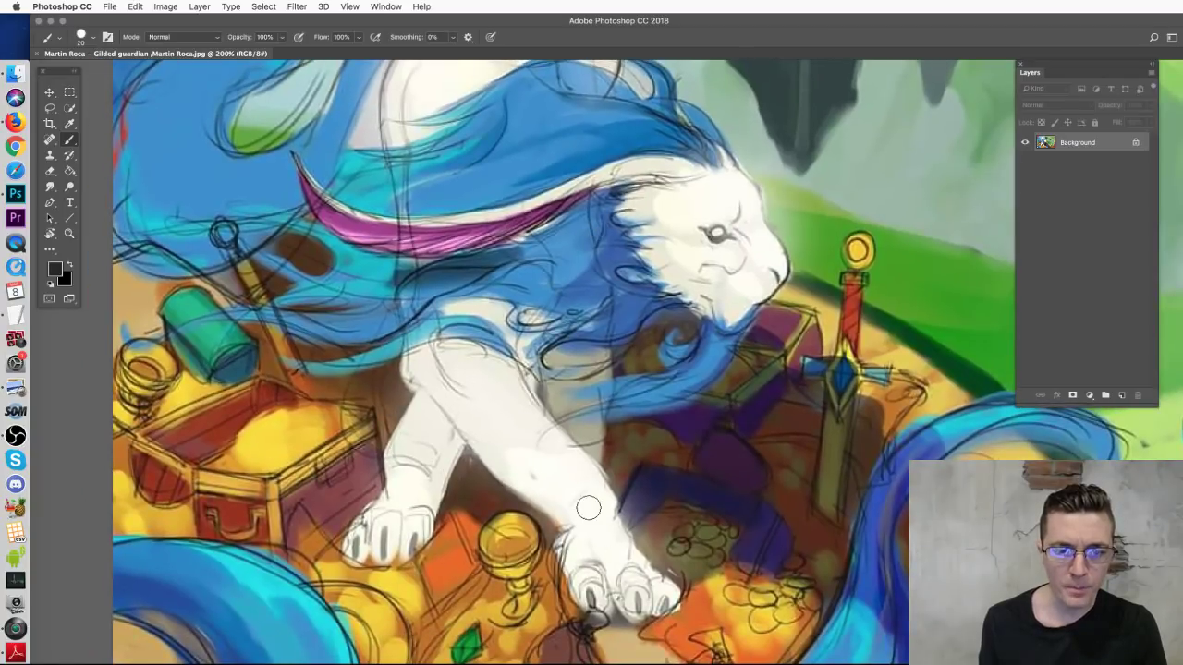
drag(541, 365, 620, 524)
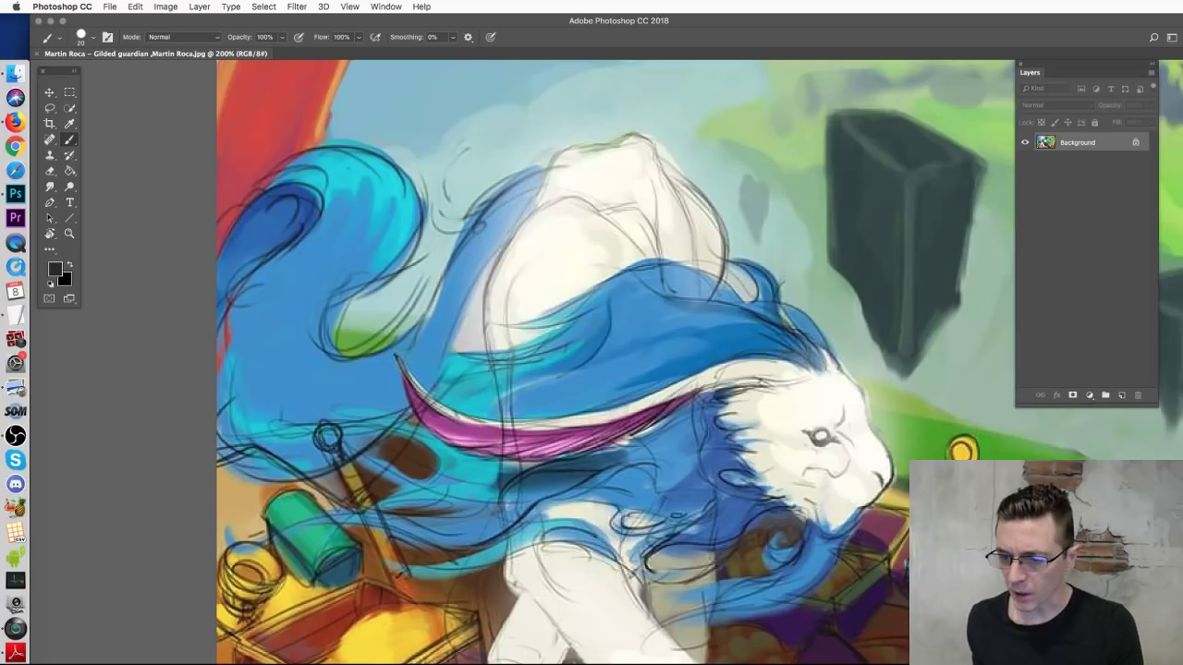
key(super+Tab)
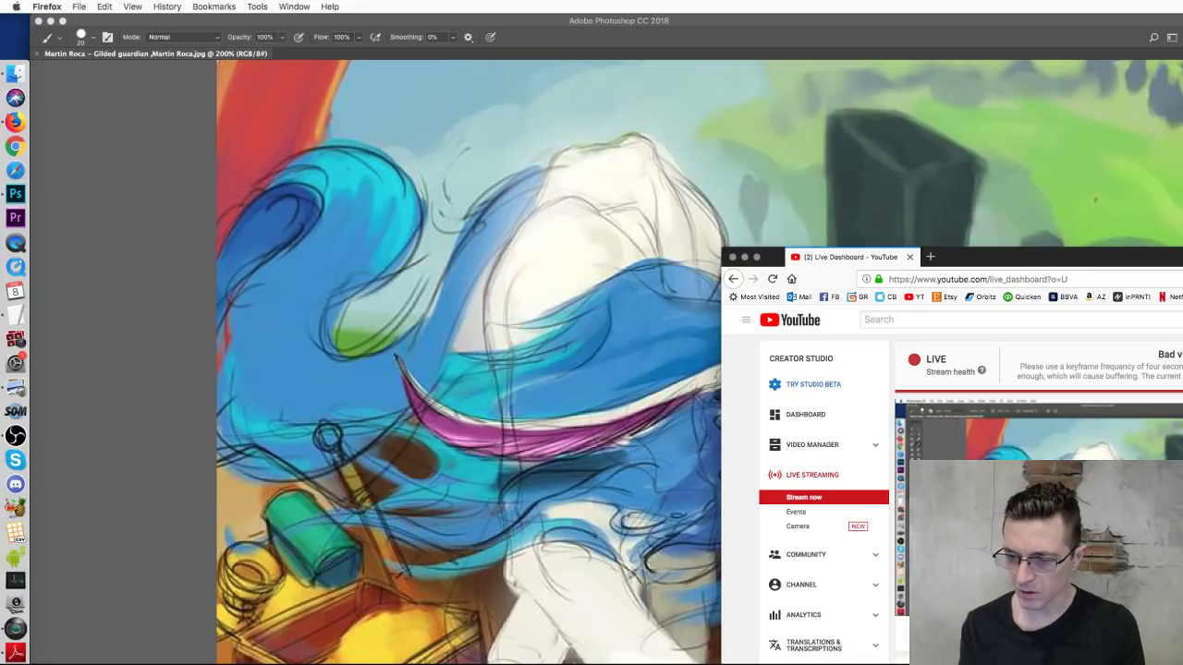
click(434, 346)
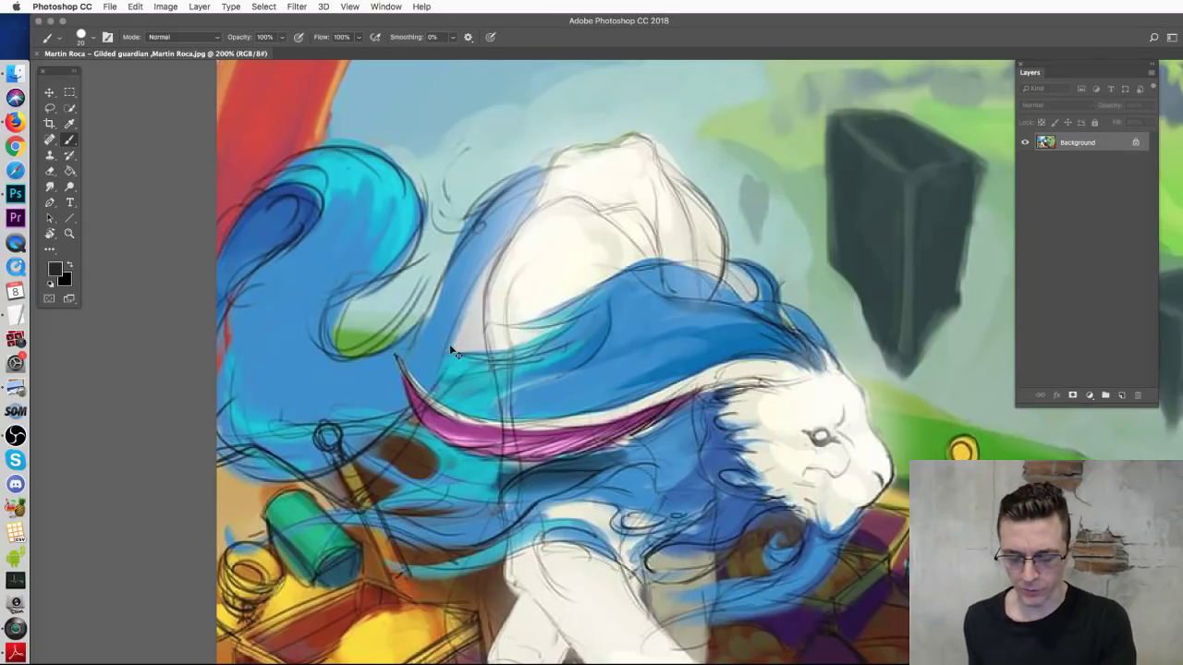
key(super+minus)
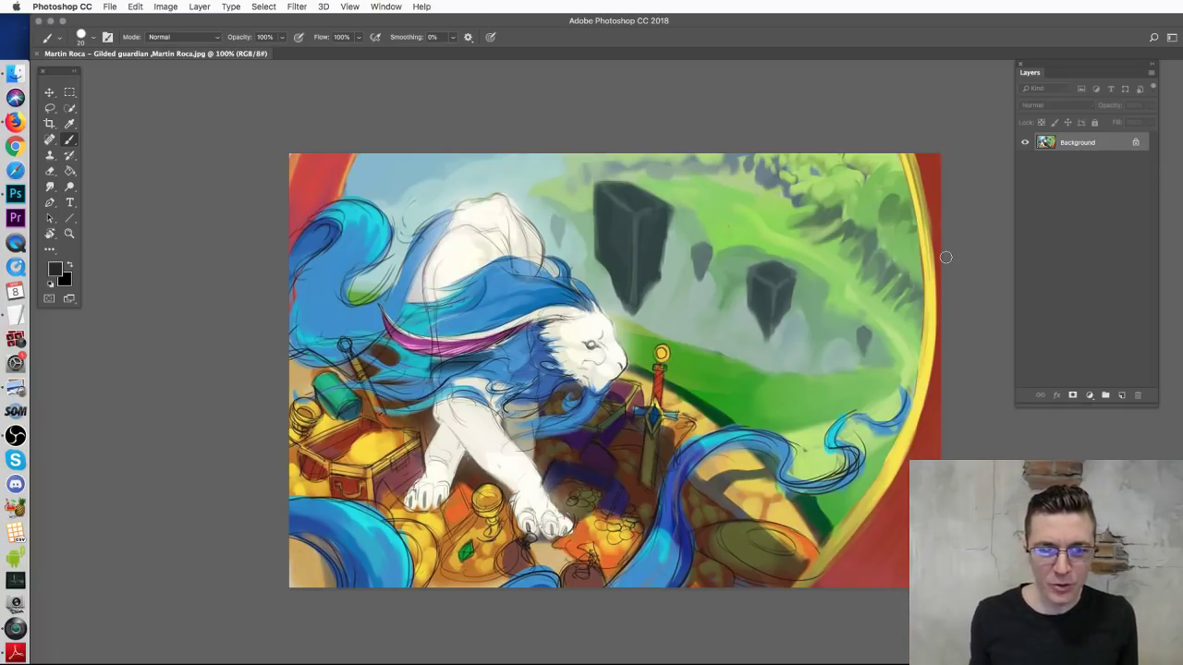
Step: Paint two black arrows on the lion's back and one at the blue tail tip
mouse_move(506, 233)
mouse_down()
mouse_move(527, 282)
mouse_move(550, 255)
mouse_up()
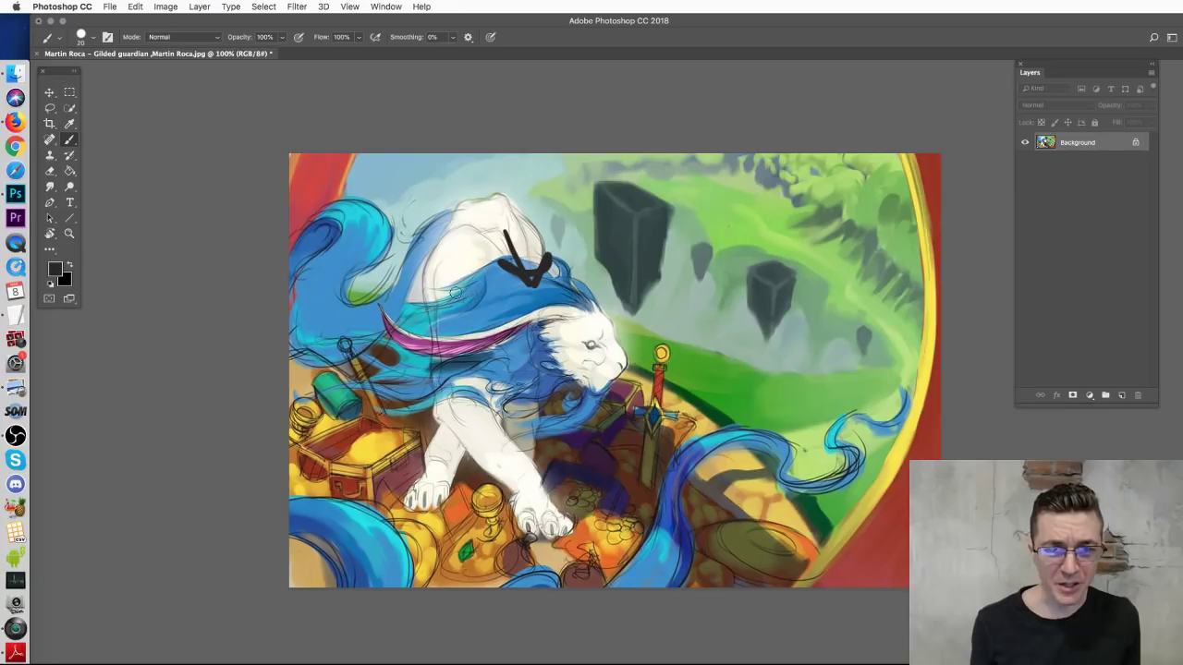
mouse_move(456, 277)
mouse_down()
mouse_move(477, 294)
mouse_move(458, 297)
mouse_up()
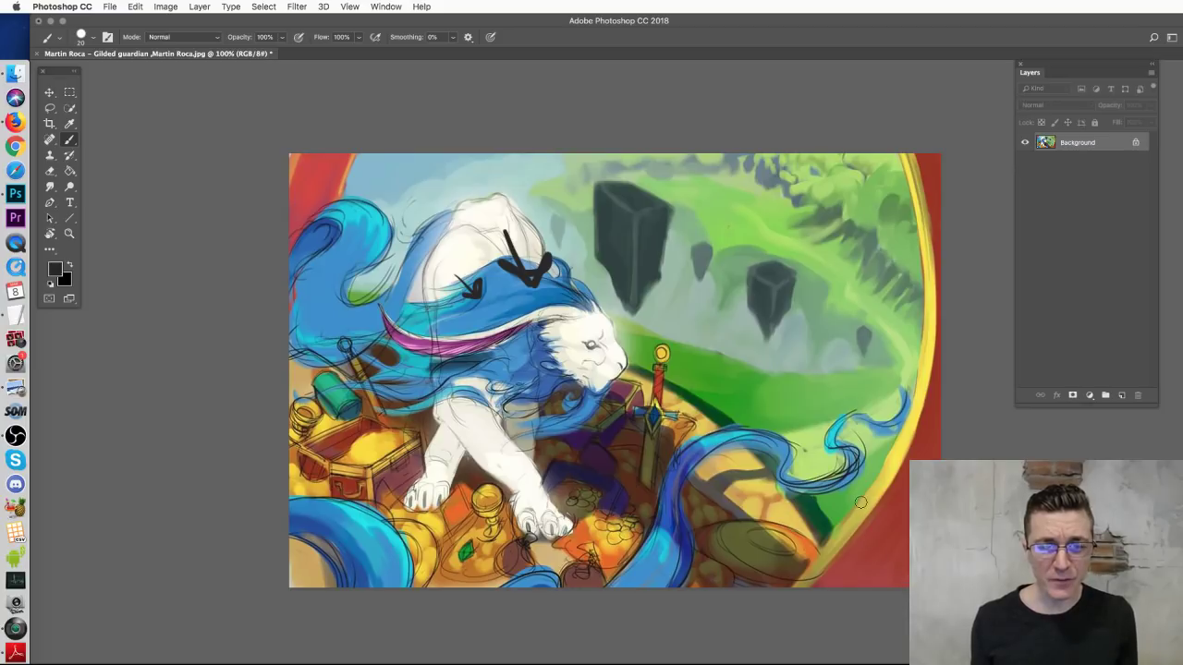
mouse_move(878, 374)
mouse_down()
mouse_move(927, 388)
mouse_move(904, 400)
mouse_up()
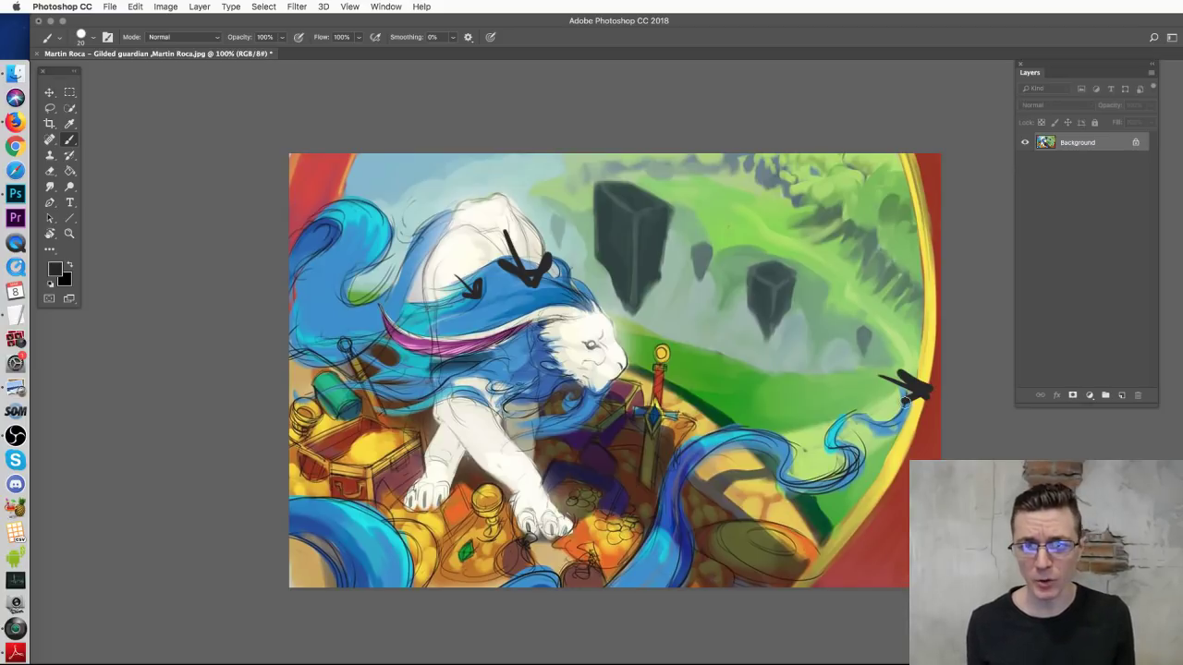
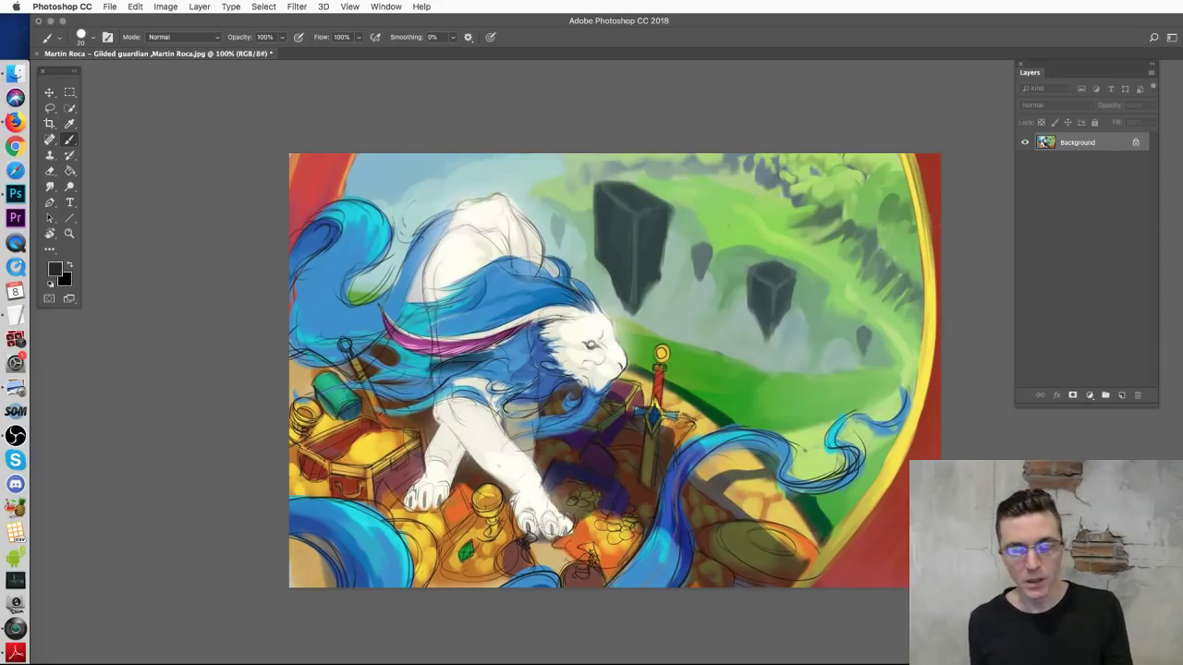
Step: Try brush strokes circling the dark rock, lion and floating rocks, undoing each one
drag(774, 226, 781, 207)
key(super+z)
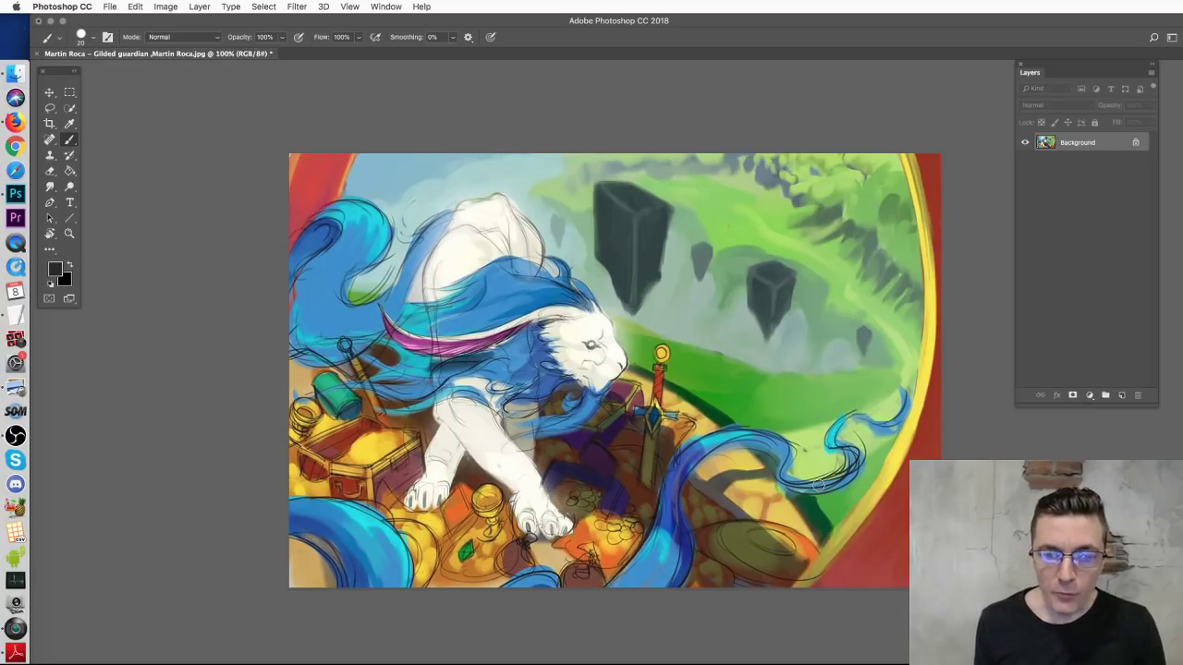
mouse_move(667, 244)
mouse_down()
mouse_move(863, 333)
mouse_move(718, 214)
mouse_move(815, 350)
mouse_up()
key(super+z)
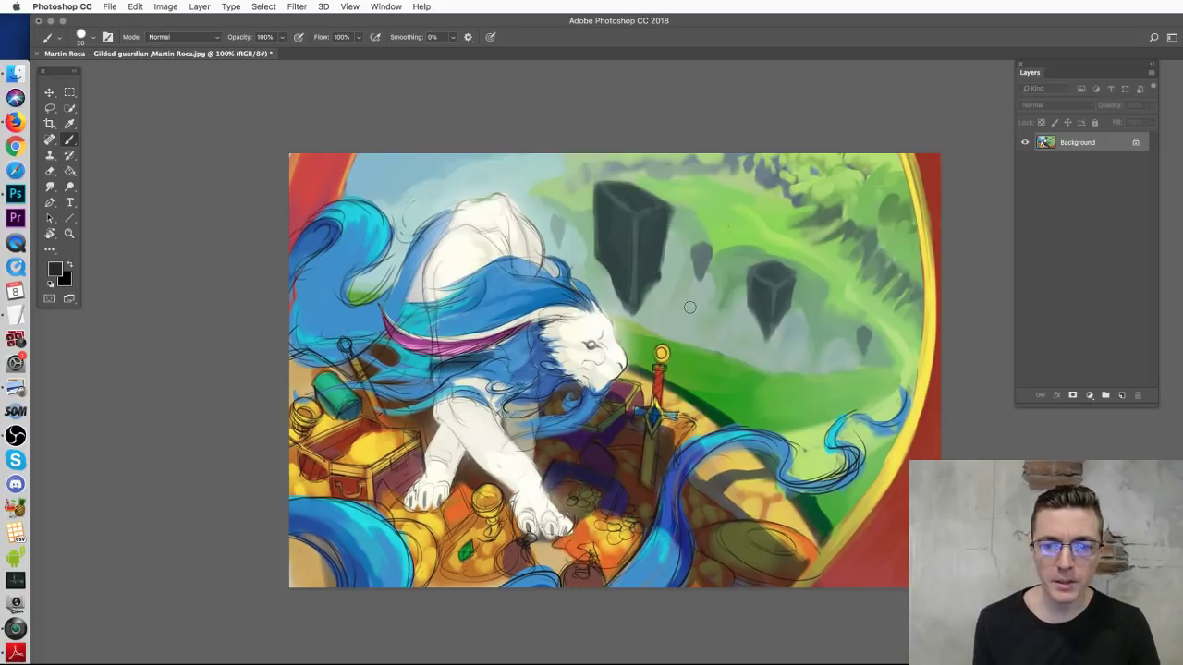
mouse_move(592, 351)
mouse_down()
mouse_move(416, 360)
mouse_move(581, 397)
mouse_move(439, 396)
mouse_up()
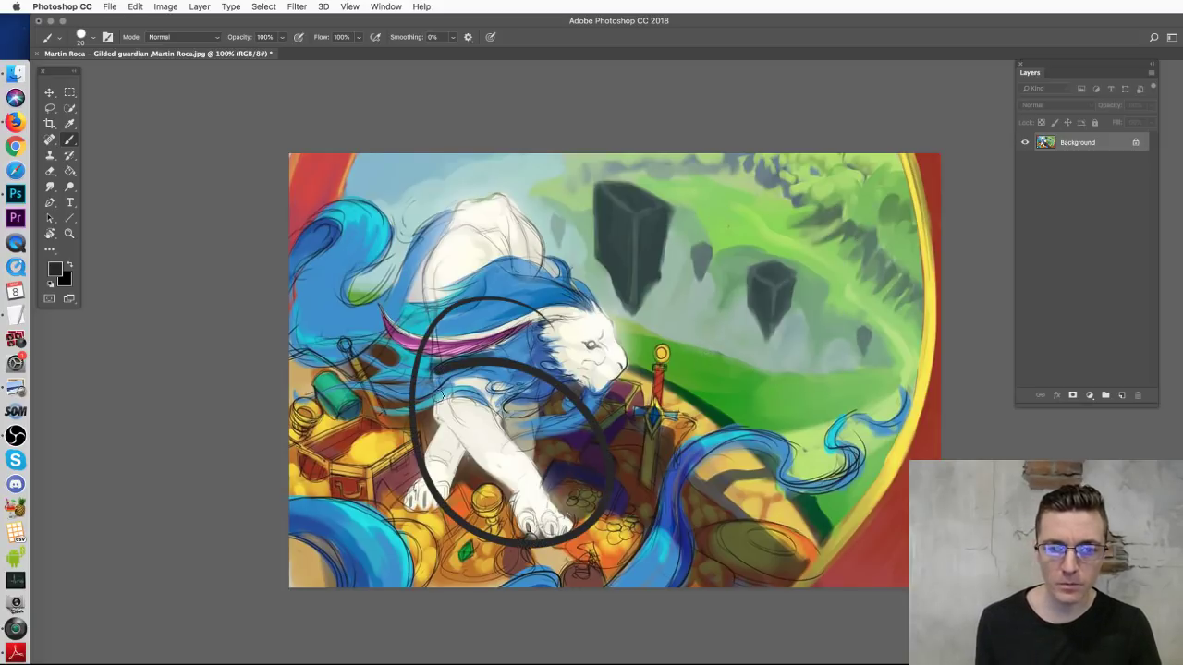
key(super+z)
mouse_move(722, 335)
mouse_down()
mouse_move(786, 338)
mouse_move(754, 310)
mouse_up()
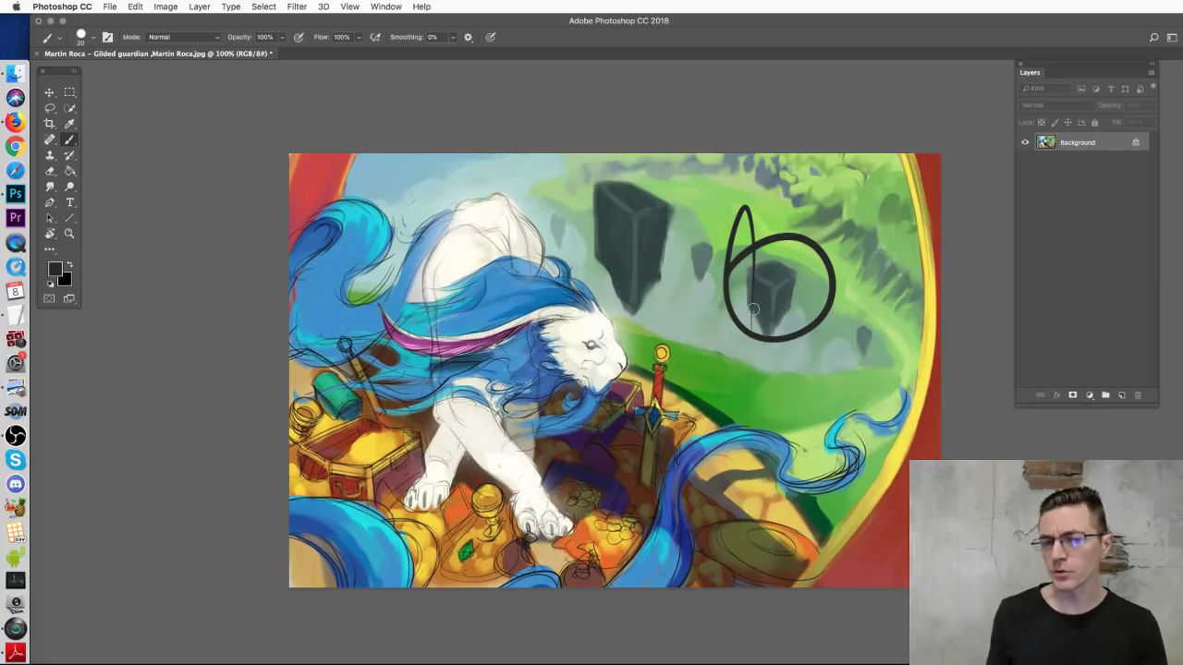
key(super+z)
mouse_move(643, 246)
mouse_down()
mouse_move(777, 200)
mouse_move(744, 386)
mouse_up()
key(super+z)
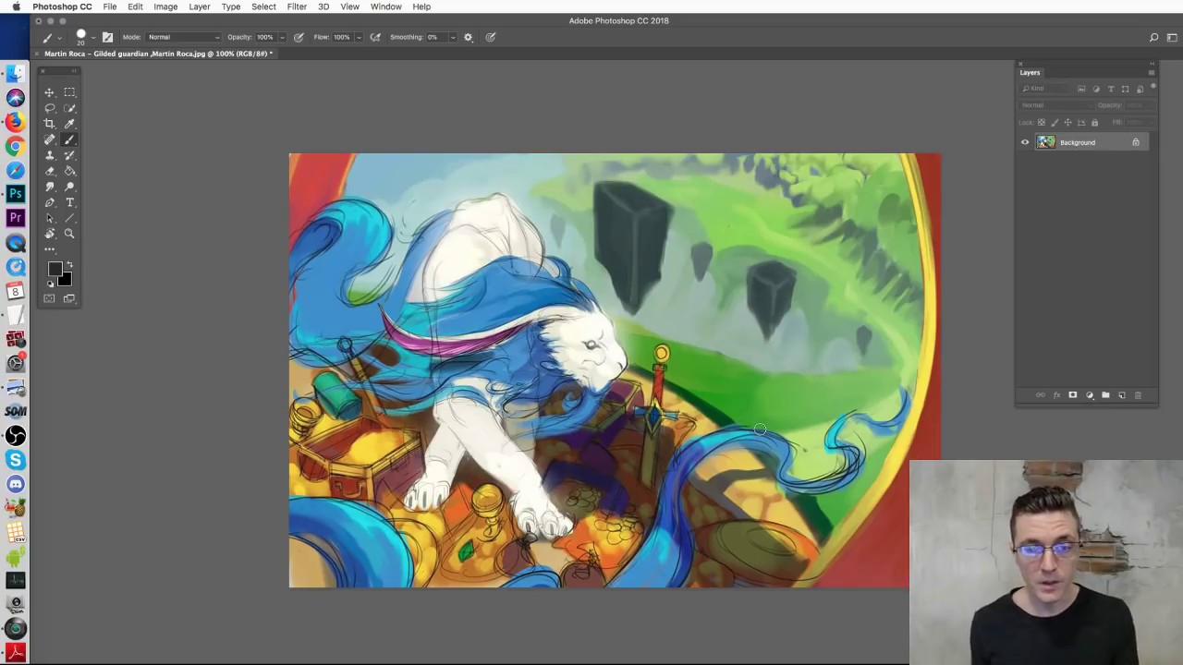
mouse_move(790, 228)
mouse_down()
mouse_move(828, 260)
mouse_move(751, 292)
mouse_up()
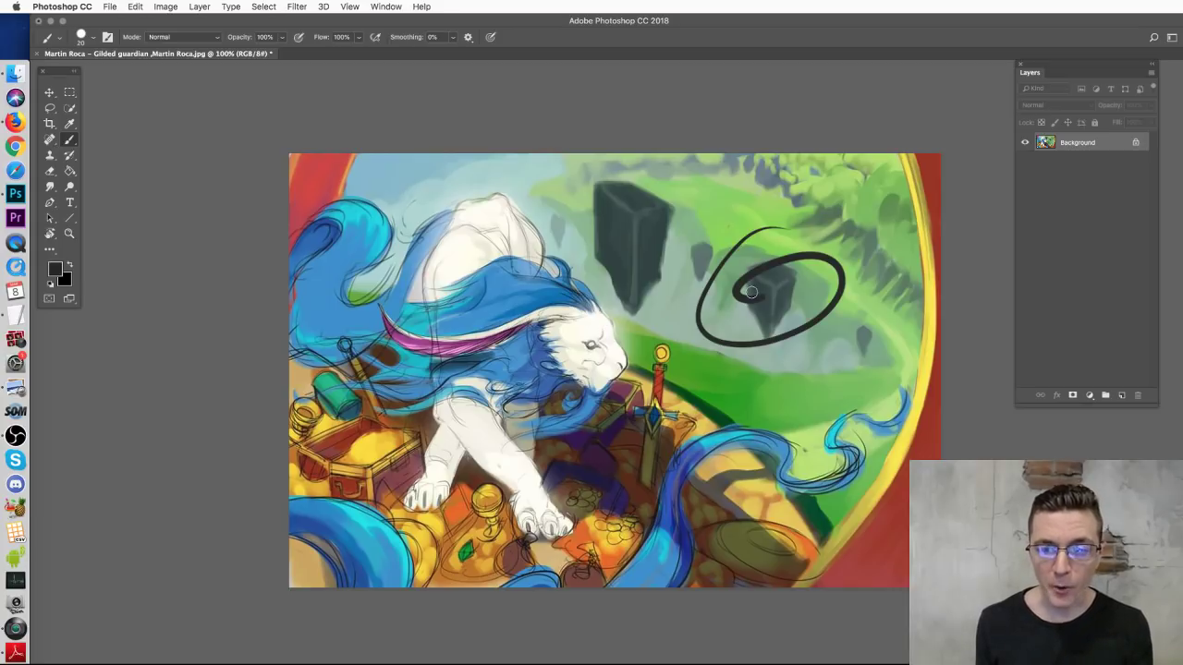
key(ctrl+z)
Step: Test more strokes over the sword, green hillside and lion, undoing each in turn
mouse_move(815, 228)
mouse_down()
mouse_move(747, 359)
mouse_move(765, 303)
mouse_up()
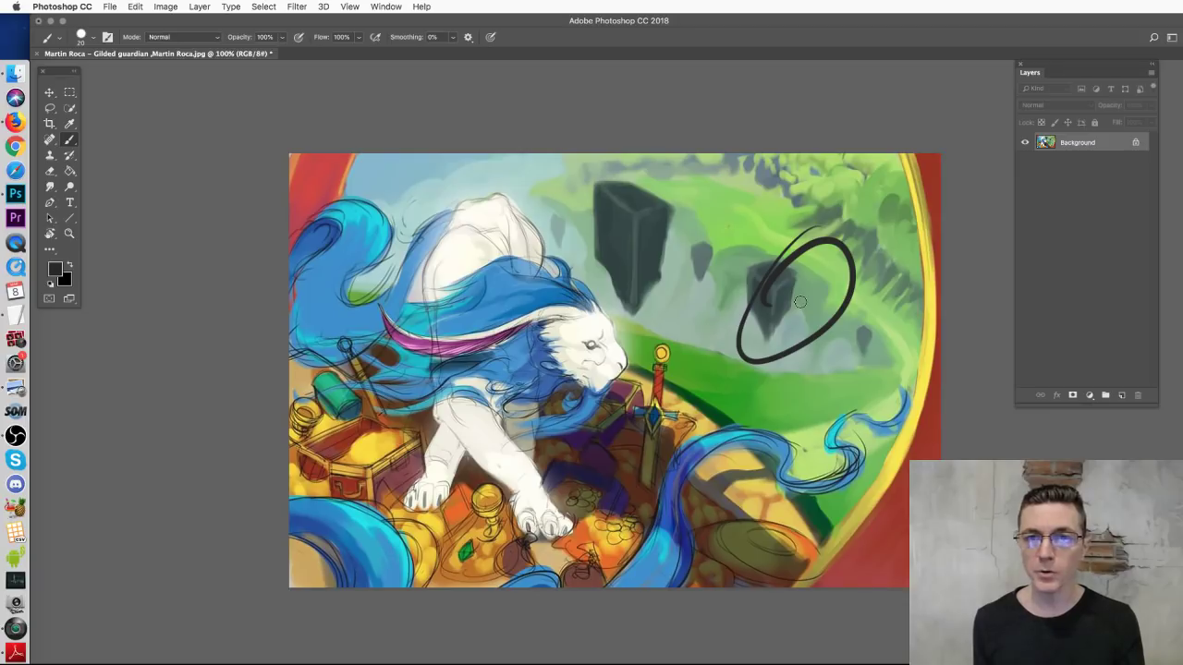
key(ctrl+z)
mouse_move(757, 342)
mouse_down()
mouse_move(668, 423)
mouse_move(678, 407)
mouse_move(710, 453)
mouse_up()
key(ctrl+z)
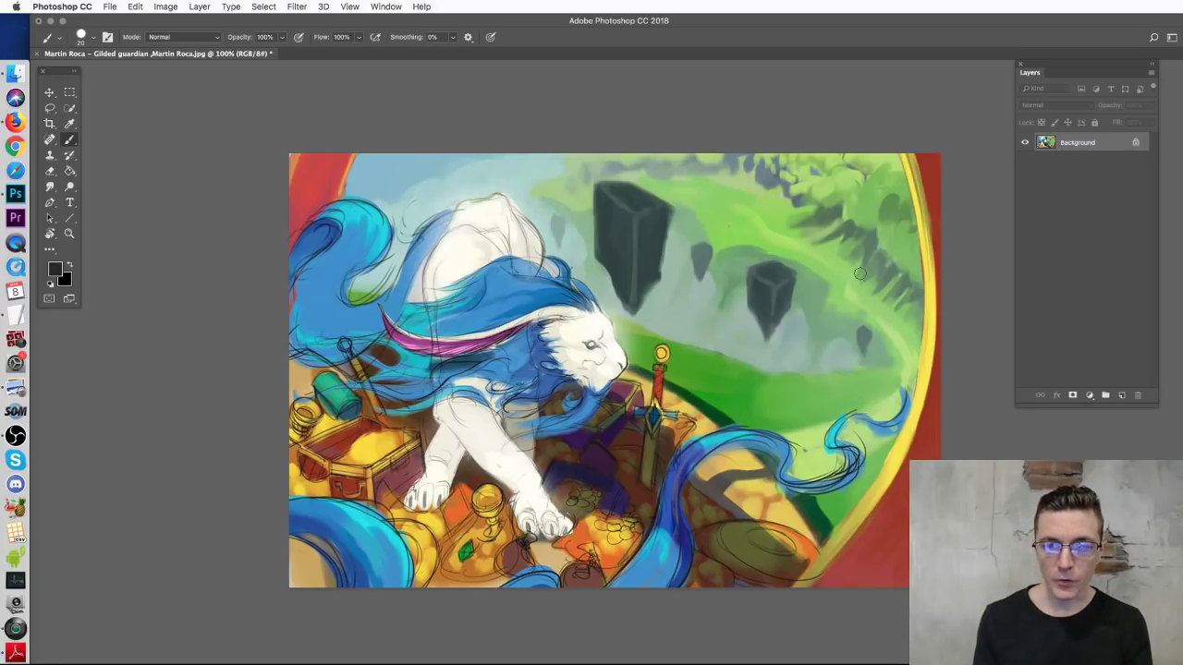
mouse_move(783, 158)
mouse_down()
mouse_move(538, 222)
mouse_move(853, 229)
mouse_move(647, 278)
mouse_up()
key(ctrl+z)
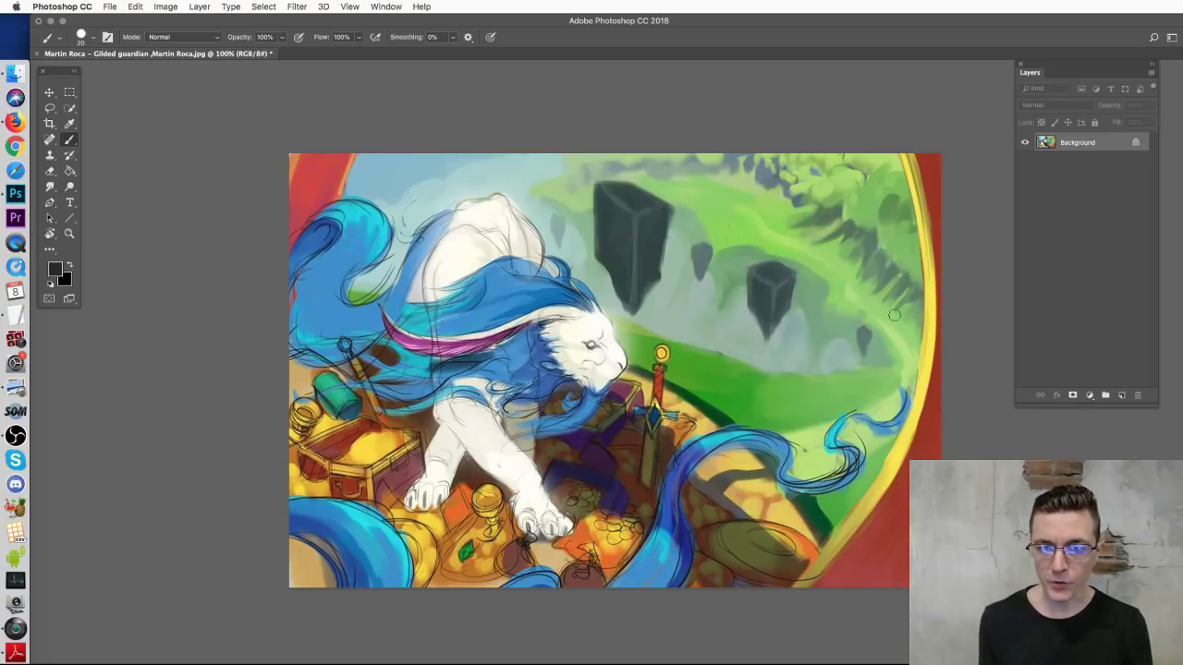
drag(924, 331, 653, 331)
key(ctrl+z)
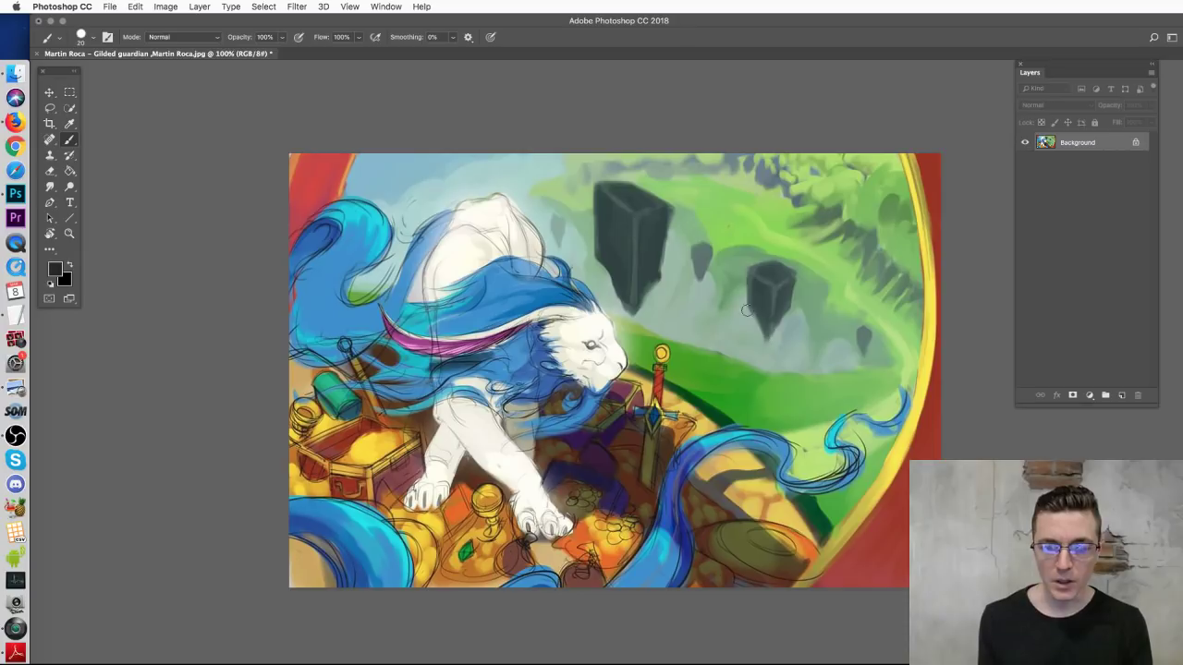
mouse_move(568, 305)
mouse_down()
mouse_move(402, 333)
mouse_move(717, 455)
mouse_move(469, 457)
mouse_up()
key(ctrl+z)
mouse_move(804, 238)
mouse_down()
mouse_move(737, 336)
mouse_move(762, 272)
mouse_up()
key(cmd+z)
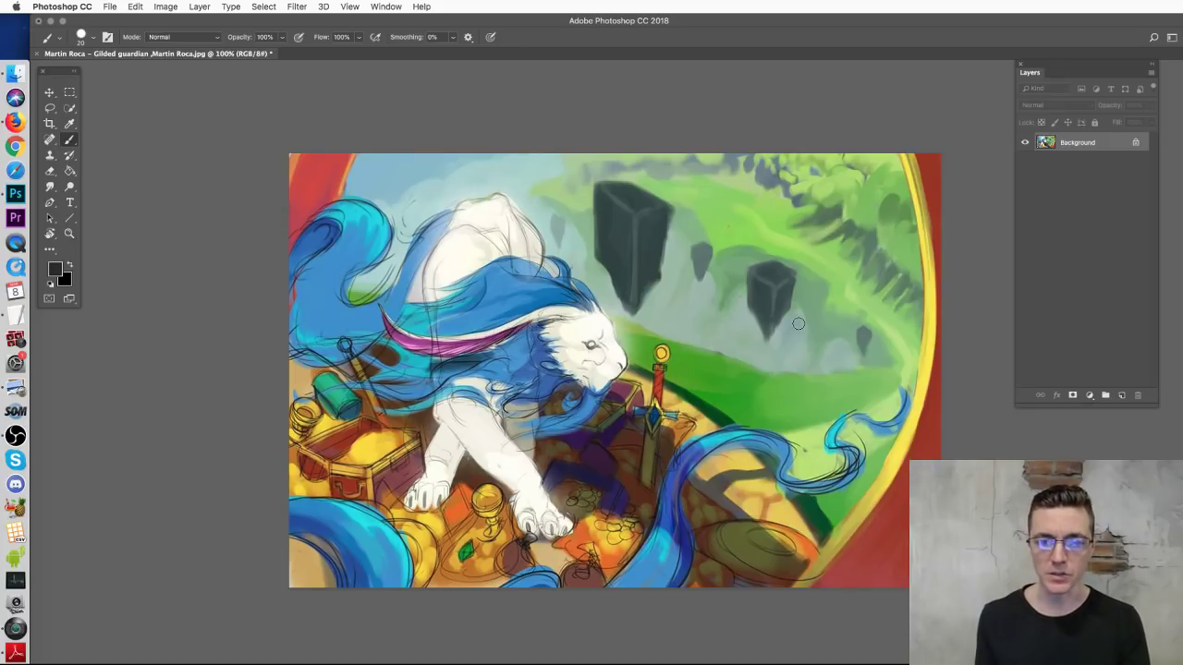
Step: Sketch vertical framing lines at the top and down the right side of the painting
drag(402, 138, 390, 263)
drag(462, 118, 456, 208)
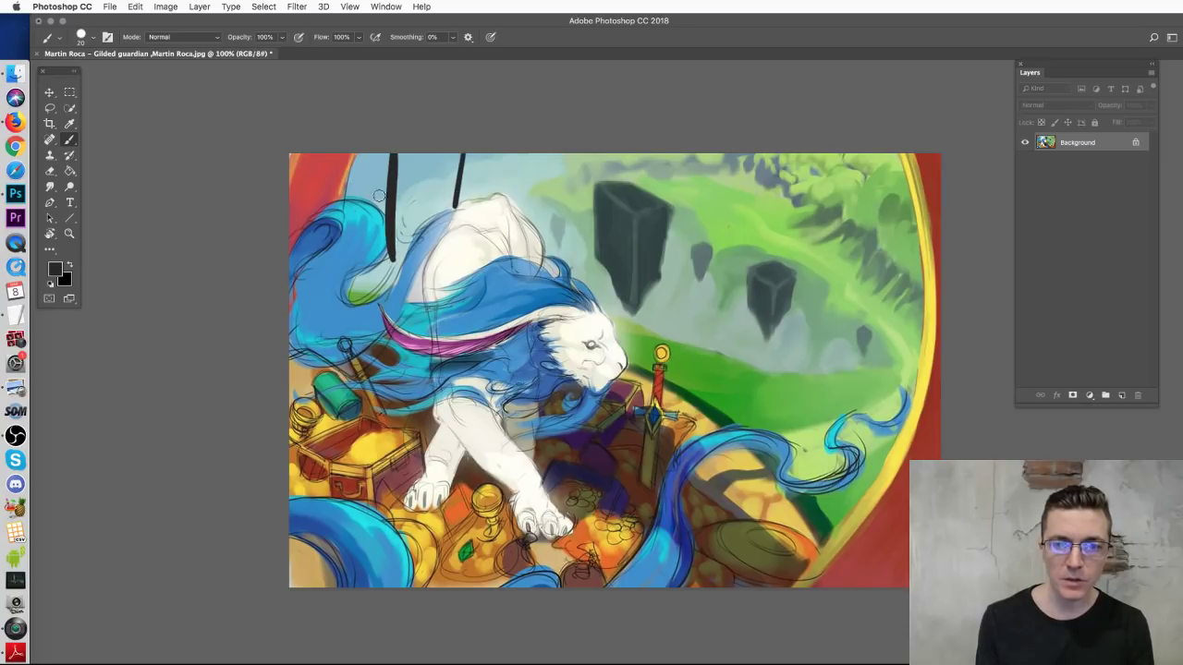
drag(784, 103, 850, 649)
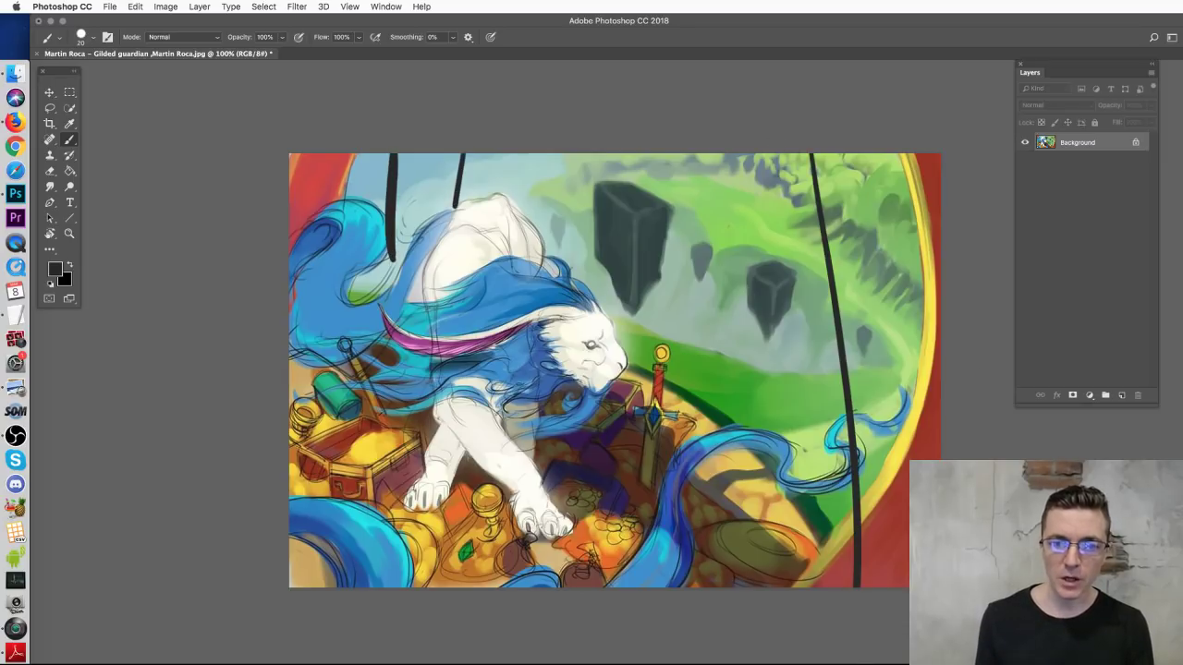
drag(883, 148, 906, 615)
drag(826, 214, 824, 625)
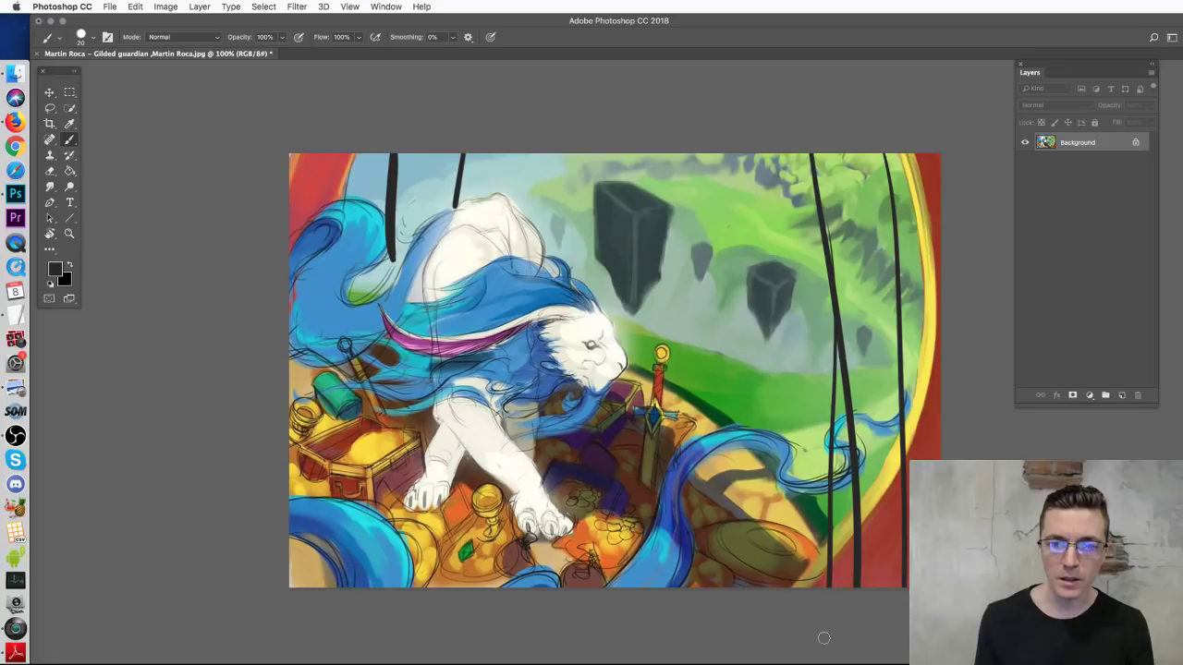
mouse_move(558, 411)
mouse_down()
mouse_move(608, 364)
mouse_move(806, 476)
mouse_move(793, 591)
mouse_move(555, 379)
mouse_up()
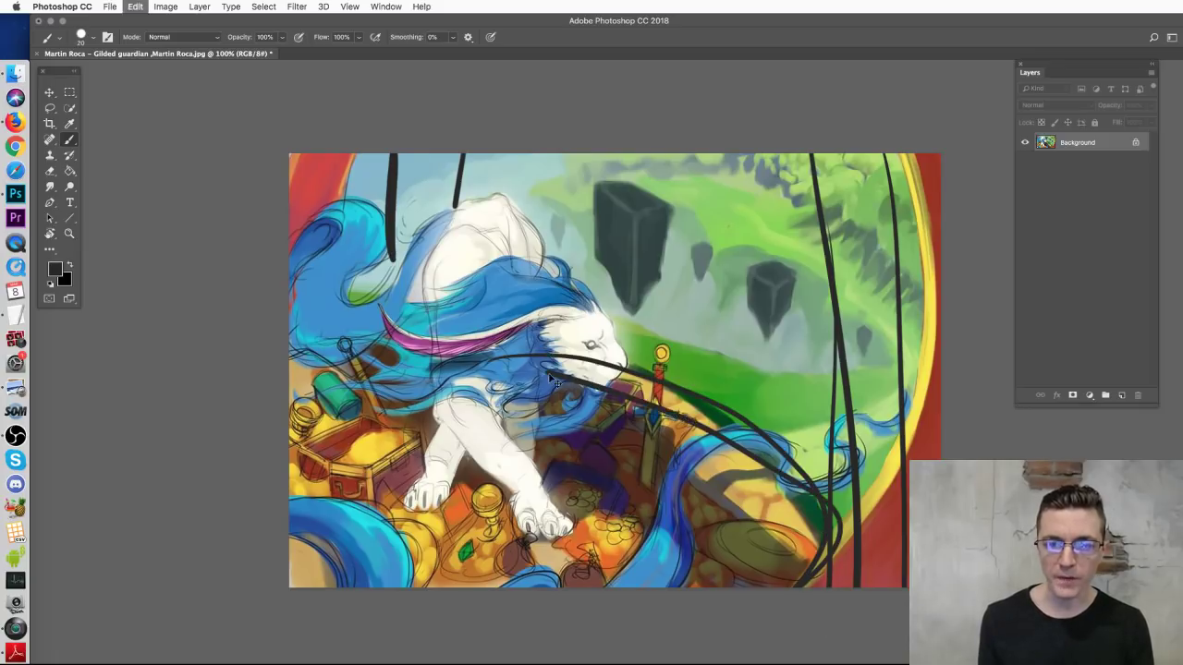
key(super+z)
mouse_move(688, 319)
mouse_down()
mouse_move(739, 294)
mouse_move(757, 314)
mouse_up()
key(super+z)
Step: Add horizontal and curved framing lines across the upper and right painting
drag(598, 273, 822, 260)
mouse_move(547, 227)
mouse_down()
mouse_move(825, 237)
mouse_move(573, 218)
mouse_move(820, 214)
mouse_up()
drag(714, 207, 812, 165)
drag(651, 209, 608, 207)
mouse_move(799, 269)
mouse_down()
mouse_move(733, 271)
mouse_move(685, 294)
mouse_move(573, 300)
mouse_up()
mouse_move(817, 228)
mouse_down()
mouse_move(750, 249)
mouse_move(729, 268)
mouse_up()
drag(824, 298, 760, 379)
Step: Add last right-side strokes, then clear all sketches and add an empty layer above Background
mouse_move(788, 342)
mouse_down()
mouse_move(699, 343)
mouse_move(827, 374)
mouse_up()
drag(843, 326, 762, 314)
mouse_move(771, 368)
mouse_down()
mouse_move(732, 402)
mouse_move(813, 421)
mouse_up()
drag(712, 344, 781, 309)
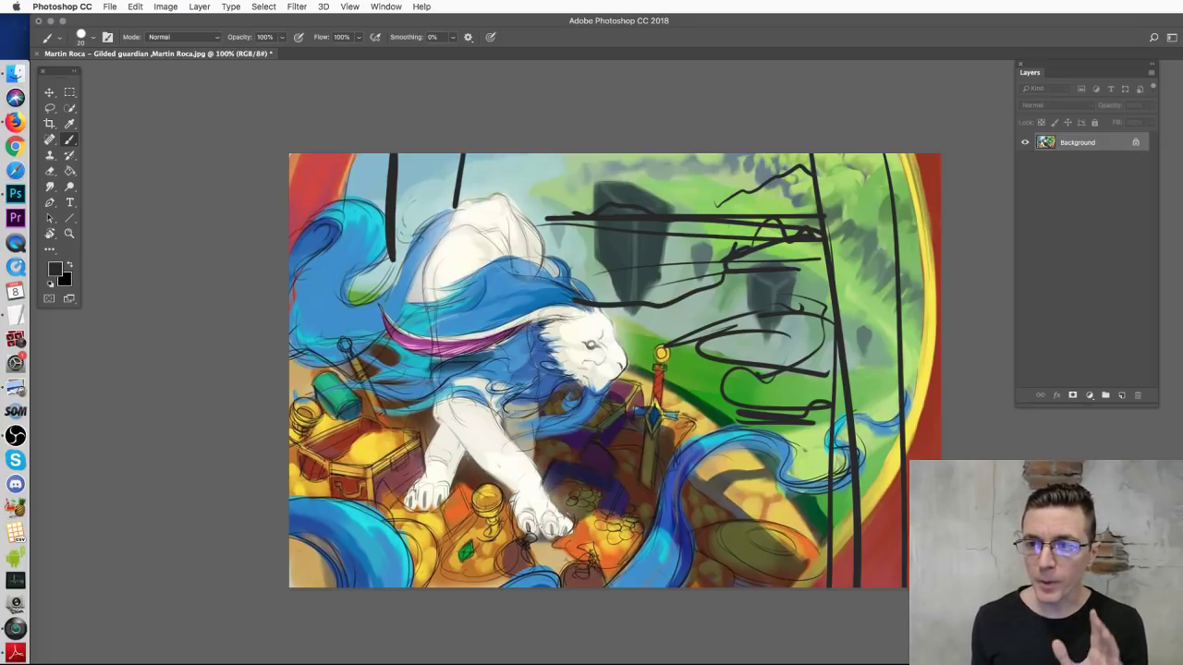
key(ctrl+z)
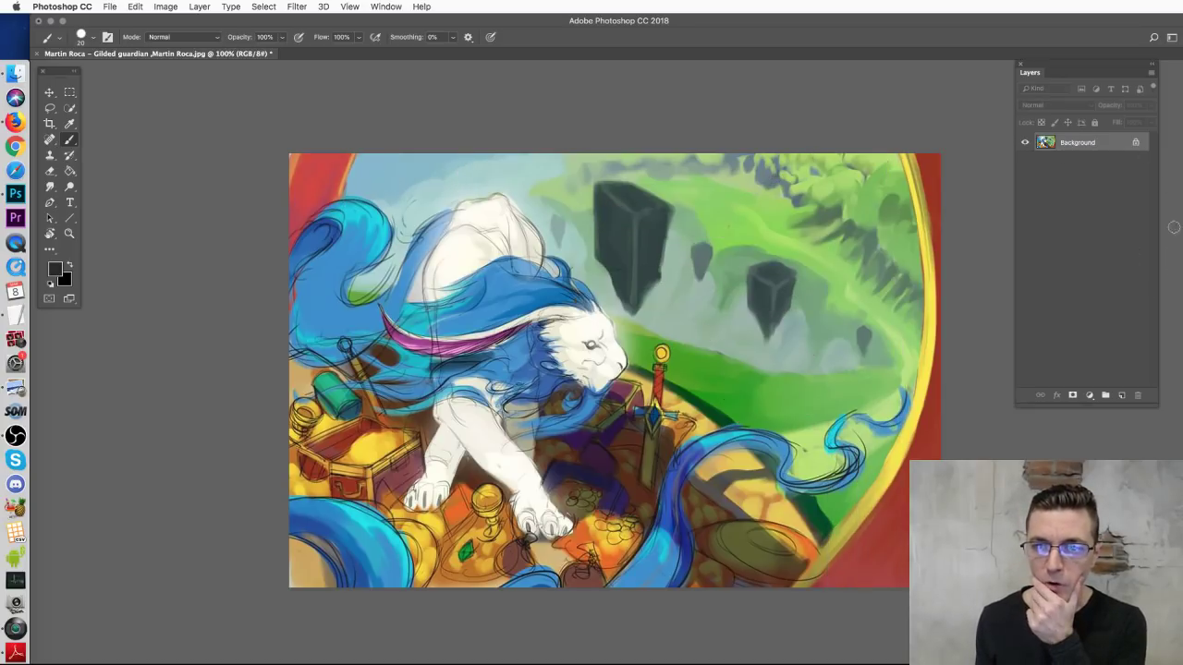
click(1120, 395)
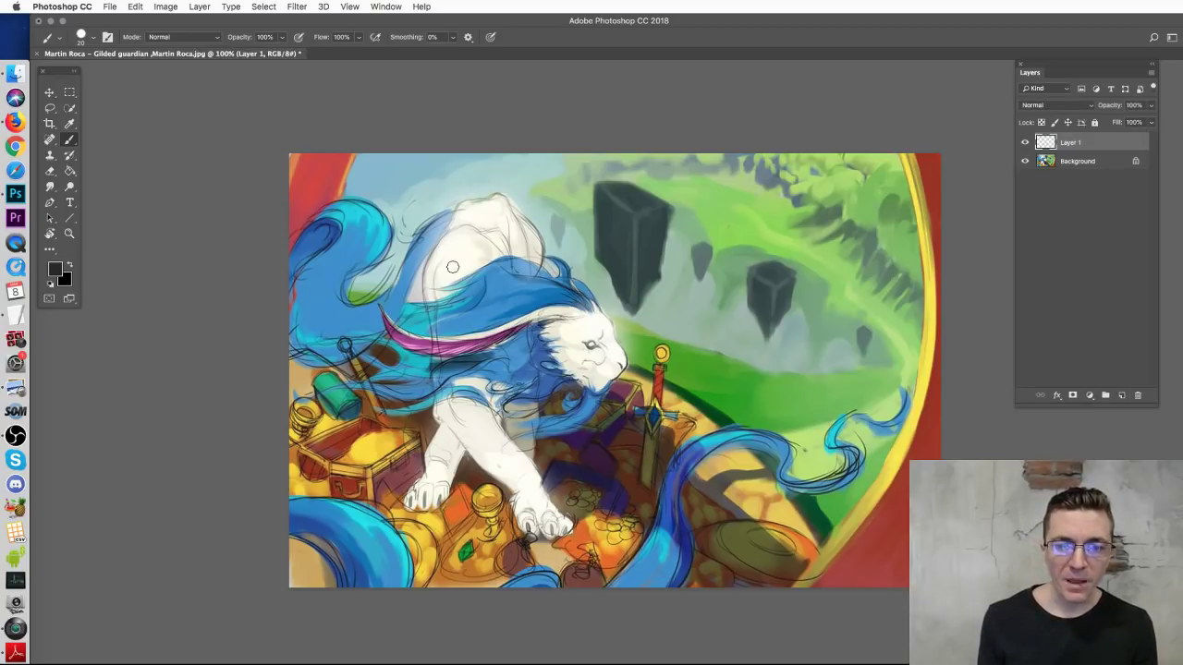
Step: Sketch black strokes over the lion's mane, head and chest on Layer 1
mouse_move(583, 287)
mouse_down()
mouse_move(466, 275)
mouse_move(556, 320)
mouse_up()
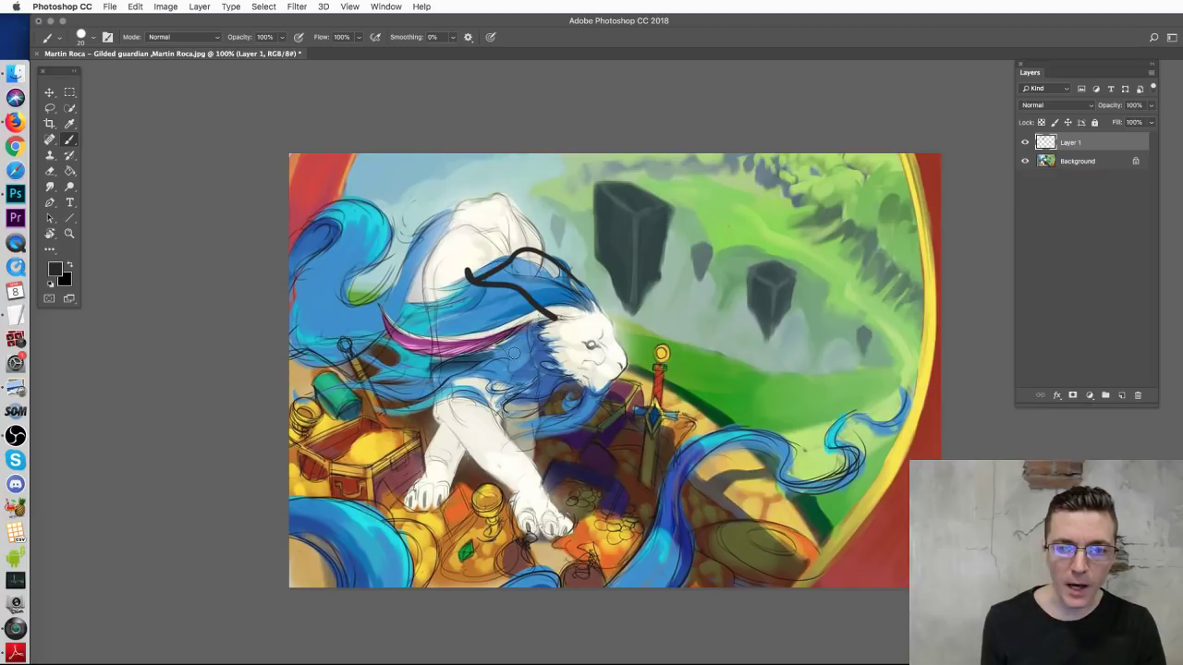
drag(421, 326, 521, 294)
mouse_move(535, 358)
mouse_down()
mouse_move(432, 388)
mouse_move(558, 388)
mouse_move(488, 414)
mouse_move(570, 404)
mouse_move(560, 395)
mouse_up()
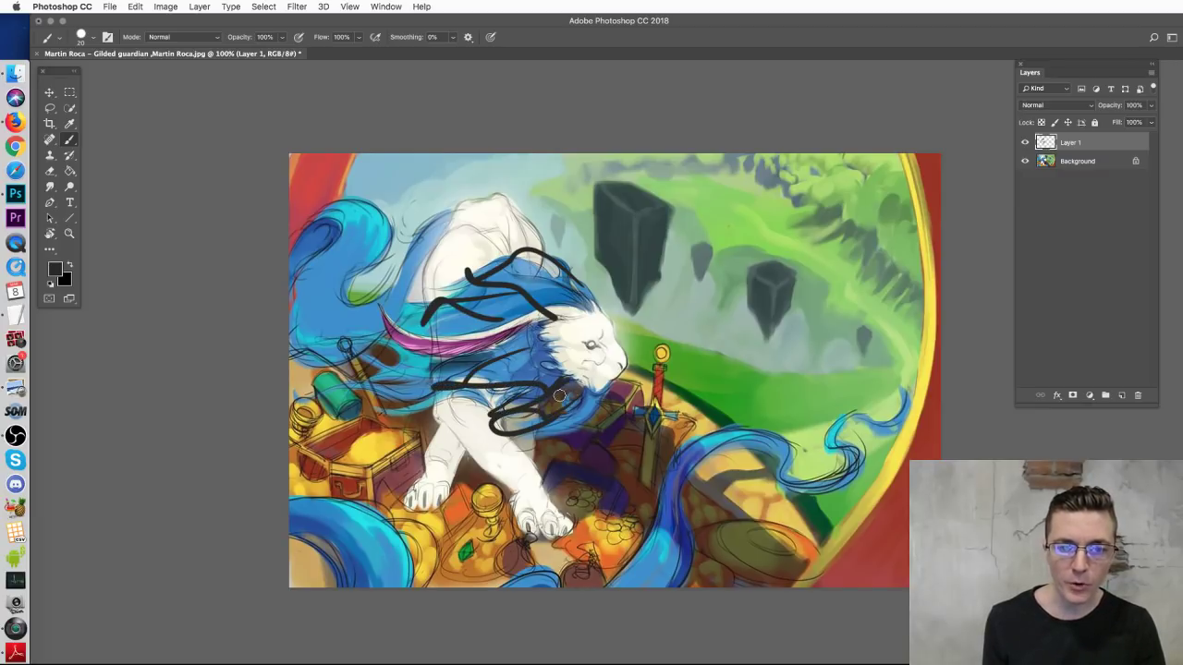
drag(471, 281, 495, 309)
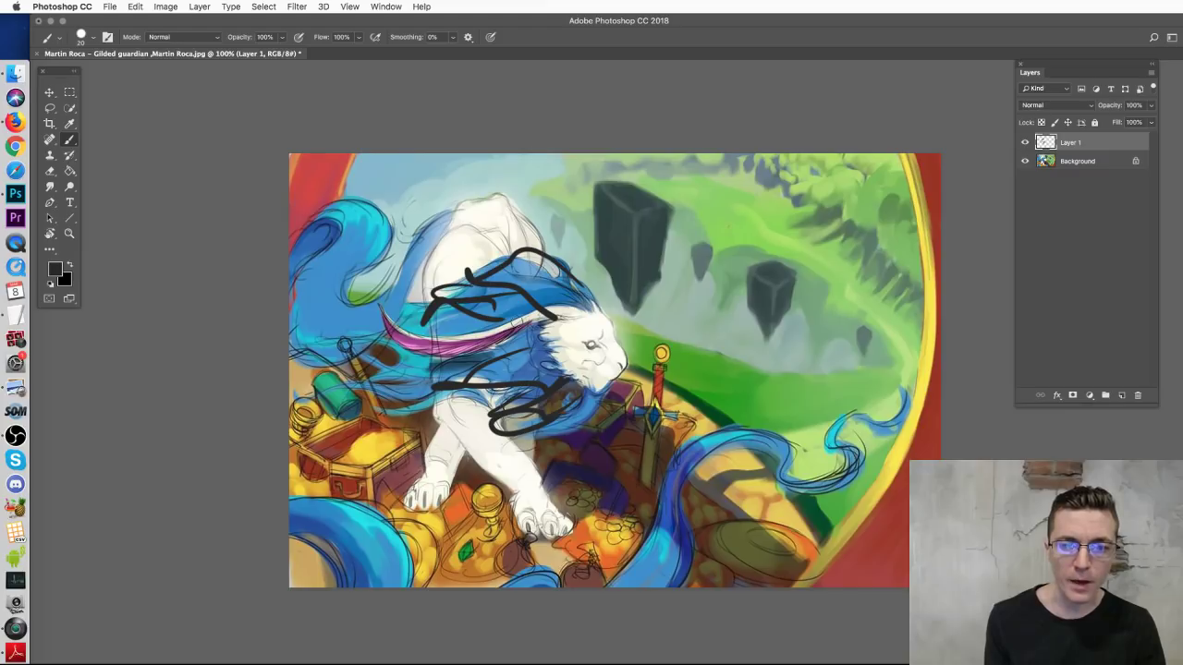
drag(294, 216, 344, 242)
mouse_move(256, 361)
mouse_down()
mouse_move(386, 419)
mouse_move(458, 617)
mouse_move(808, 429)
mouse_move(903, 478)
mouse_up()
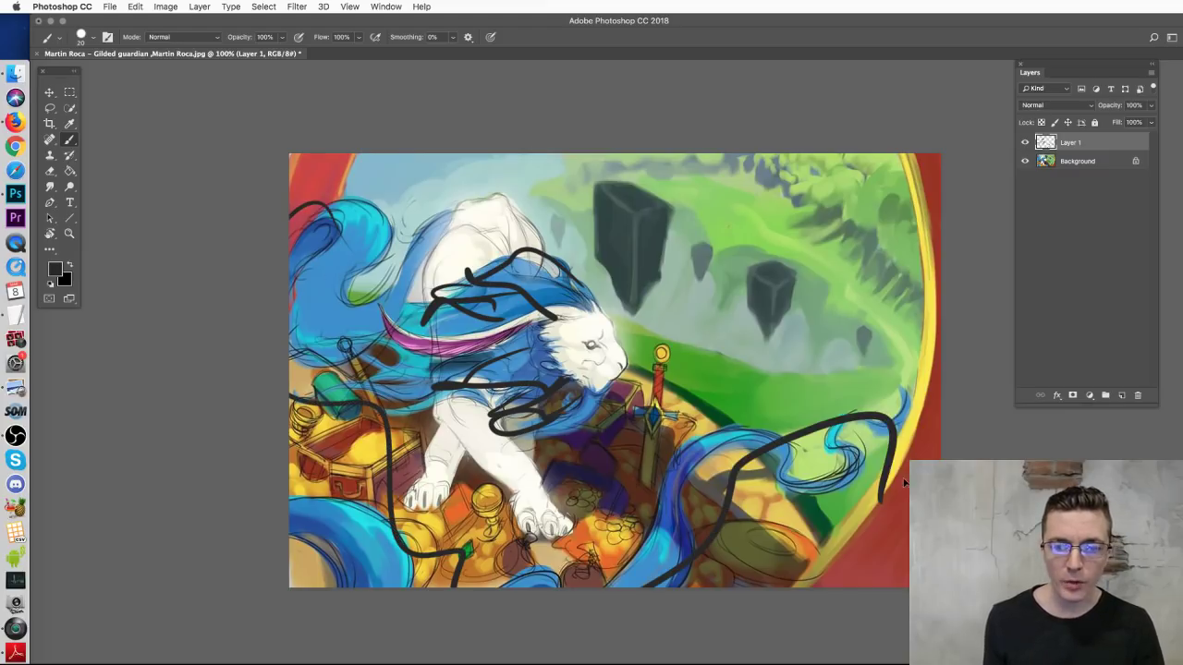
key(super+z)
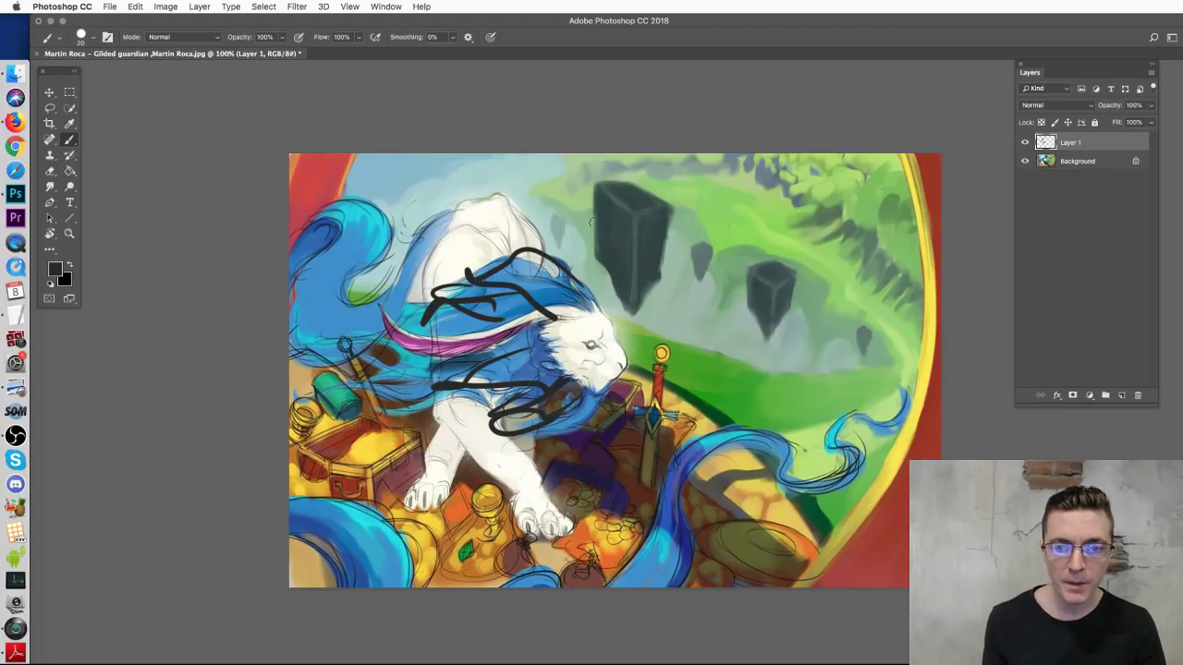
drag(499, 252, 532, 270)
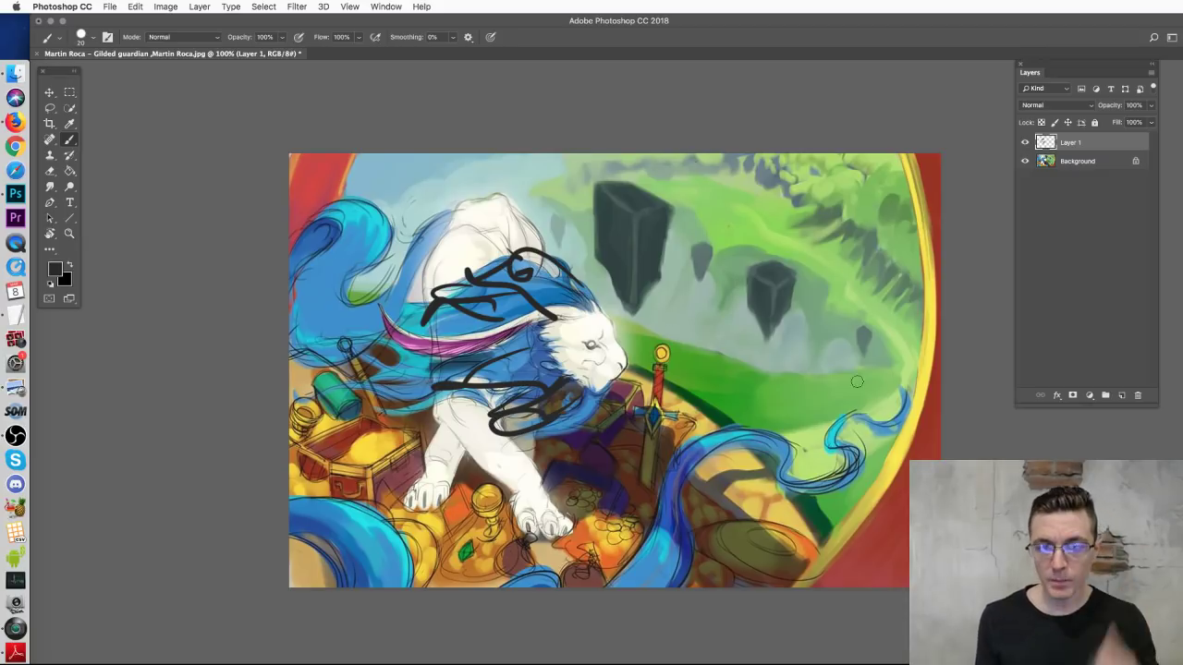
Step: Draw an arch curving down toward the sword, discarding the trial vertical lines and loop
drag(407, 120, 402, 246)
drag(803, 114, 793, 514)
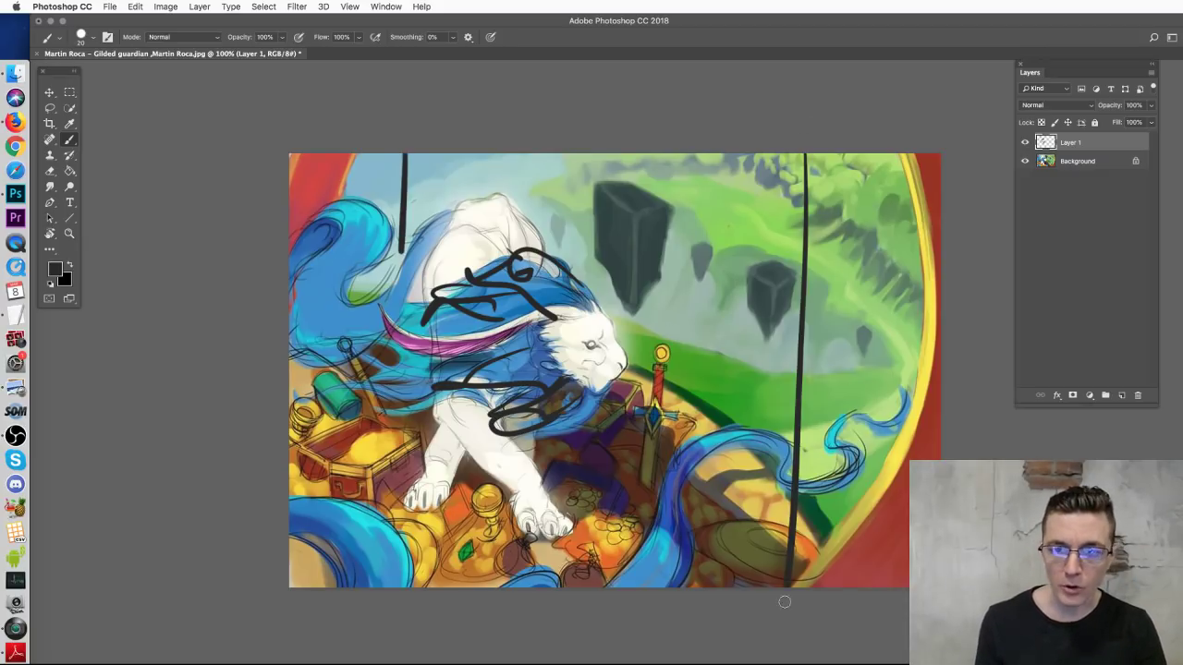
key(super+z)
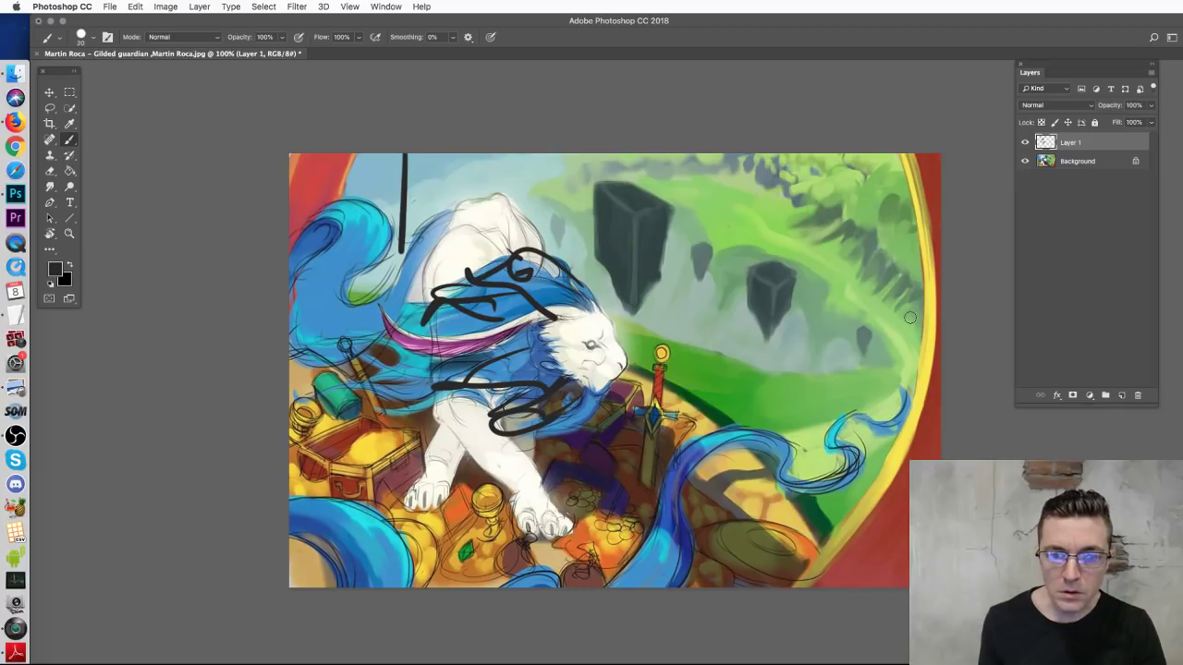
key(super+z)
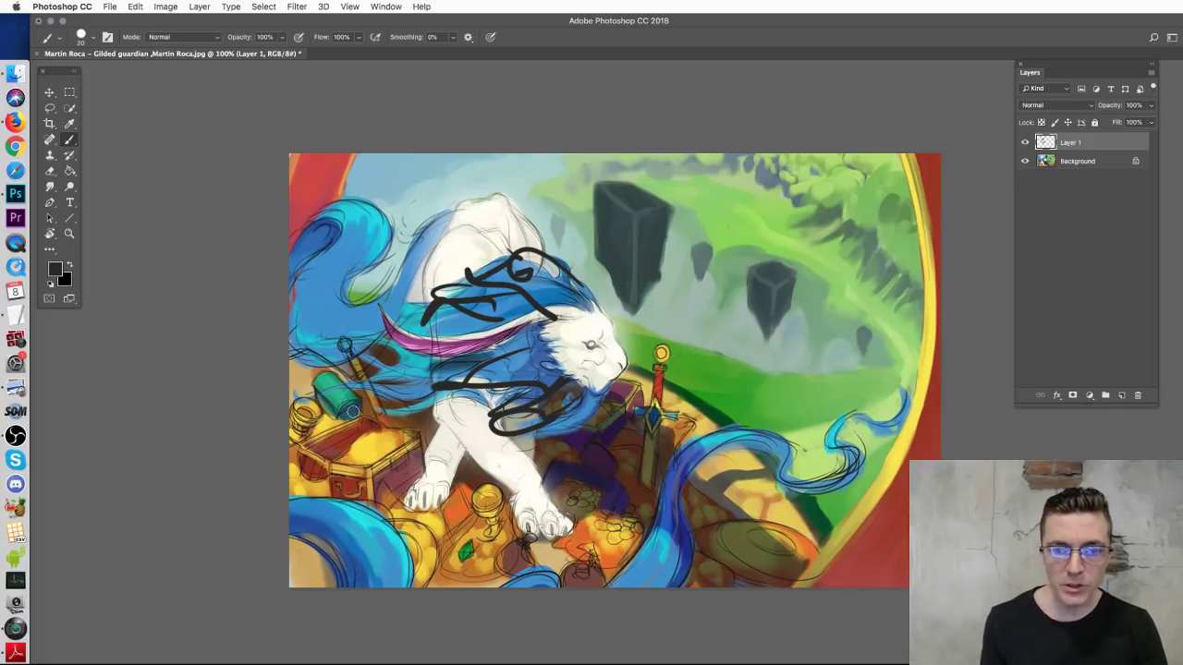
drag(574, 146, 697, 395)
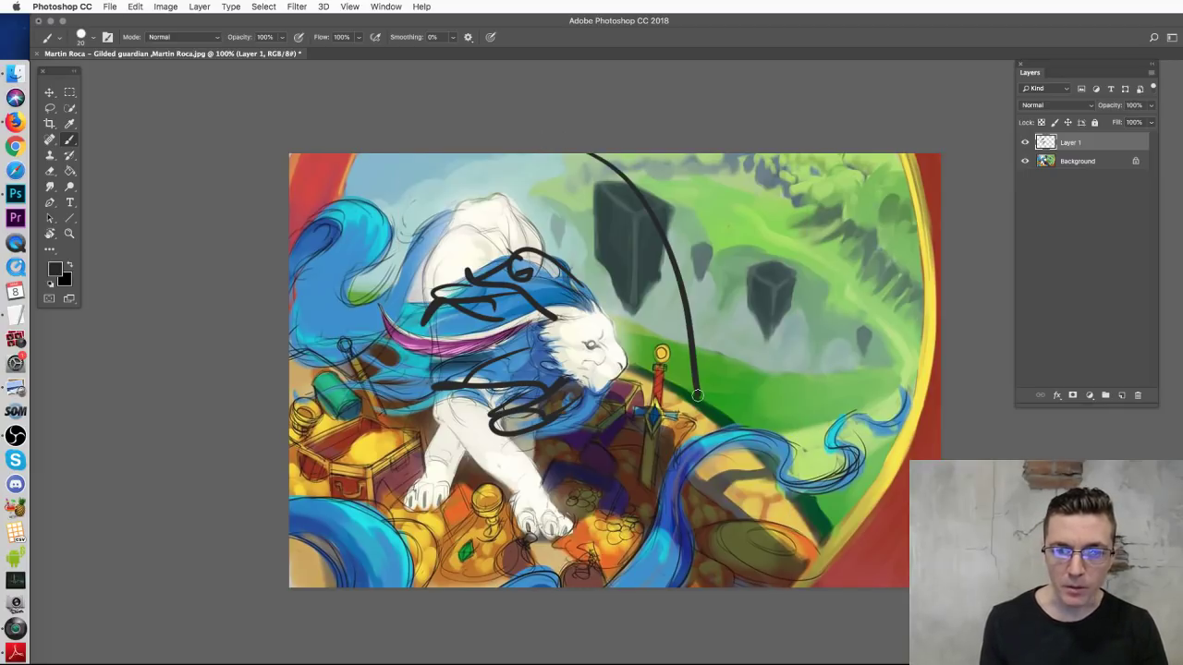
mouse_move(547, 185)
mouse_down()
mouse_move(571, 210)
mouse_move(567, 227)
mouse_up()
key(super+z)
Step: With a smaller brush, draw two straight lines from the arch out to the right edge
key(bracketleft)
click(692, 401)
shift+click(941, 359)
click(625, 197)
shift+click(943, 157)
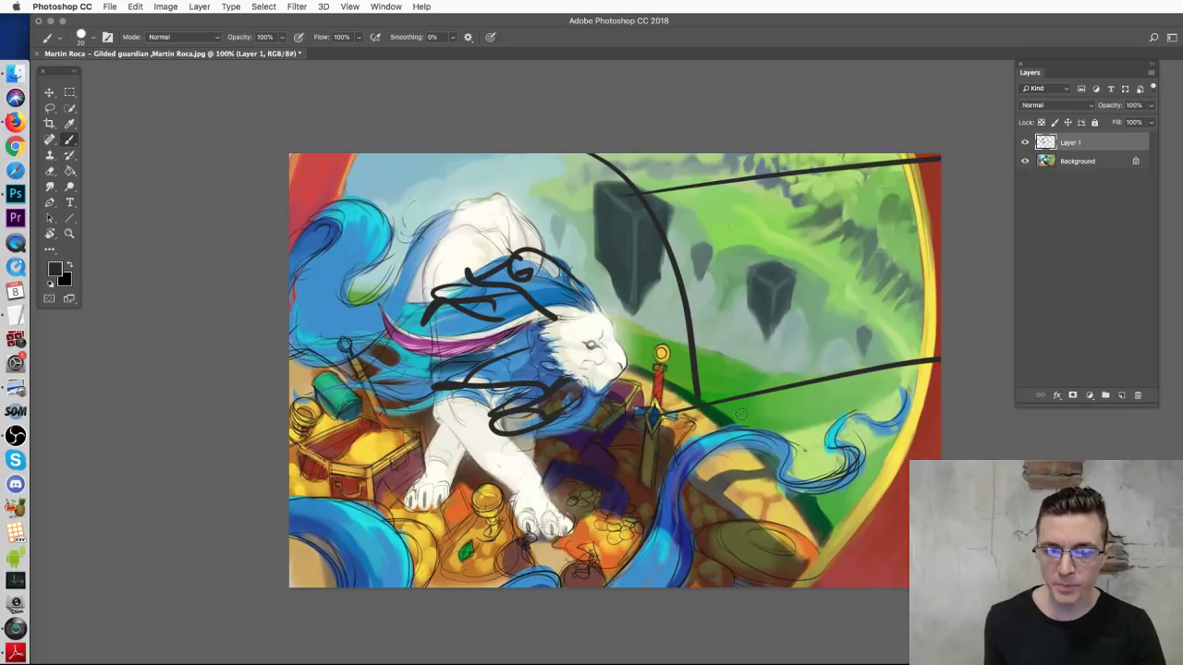
Step: Add curved lines toward the red border and long straight lines to the right edge
mouse_move(730, 409)
mouse_down()
mouse_move(769, 411)
mouse_move(849, 530)
mouse_up()
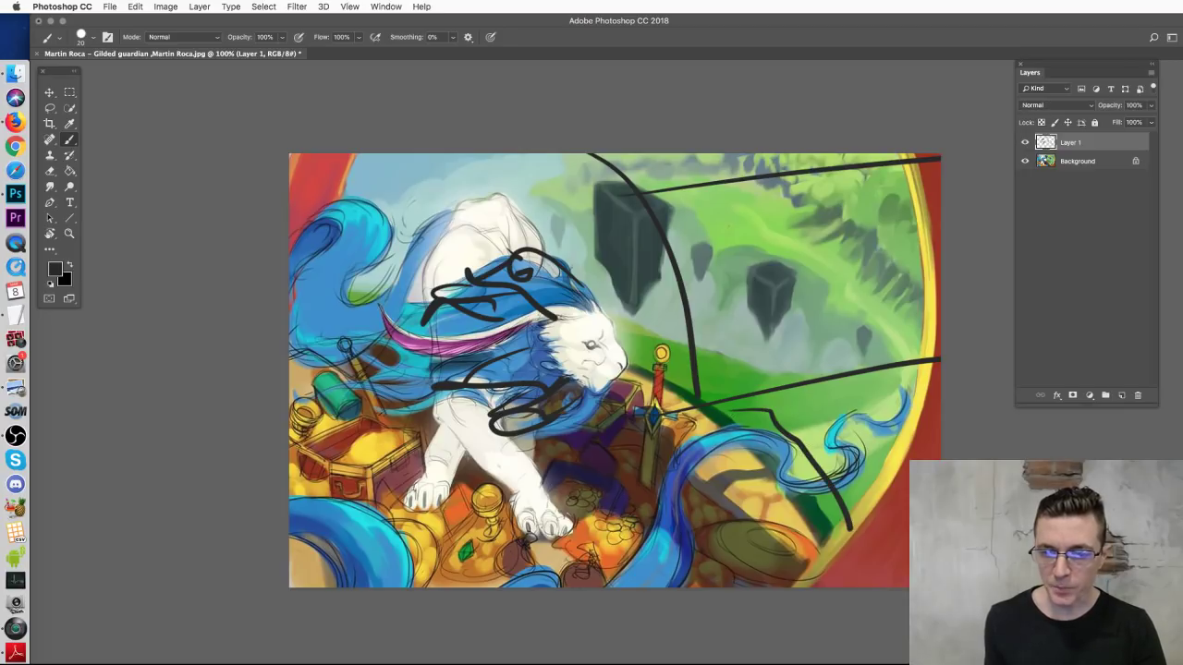
drag(797, 425, 892, 531)
drag(796, 421, 910, 462)
drag(834, 529, 878, 586)
drag(695, 412, 1007, 366)
mouse_move(638, 191)
mouse_down()
mouse_move(861, 173)
mouse_move(952, 160)
mouse_up()
drag(555, 155, 580, 181)
drag(625, 354, 621, 365)
Step: Write the letters B and W, add lower-right arcs, then close the document
mouse_move(398, 161)
mouse_down()
mouse_move(375, 176)
mouse_move(396, 205)
mouse_up()
mouse_move(710, 223)
mouse_down()
mouse_move(741, 251)
mouse_move(777, 222)
mouse_up()
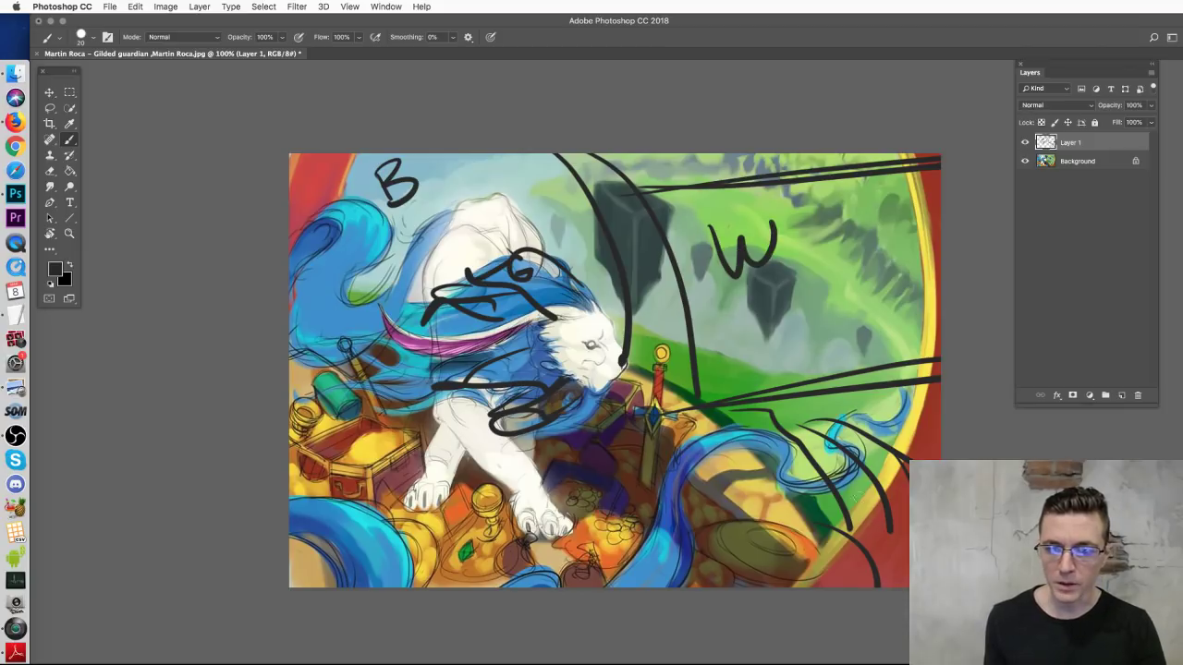
drag(878, 495, 858, 545)
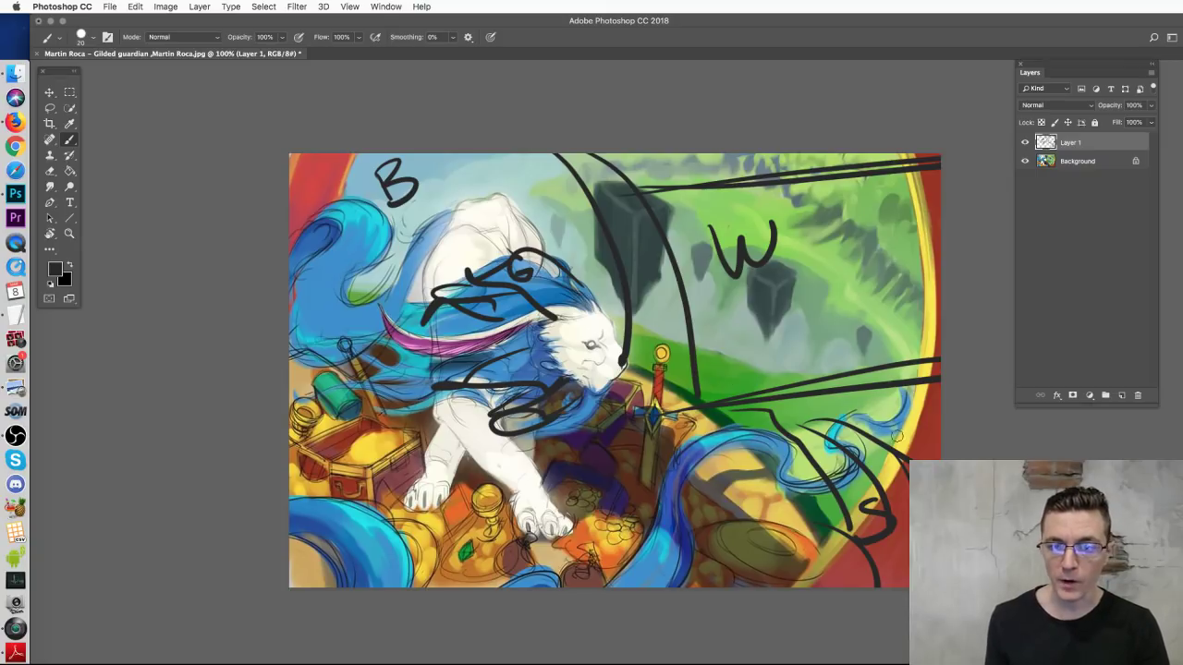
mouse_move(765, 456)
mouse_down()
mouse_move(766, 405)
mouse_move(941, 362)
mouse_up()
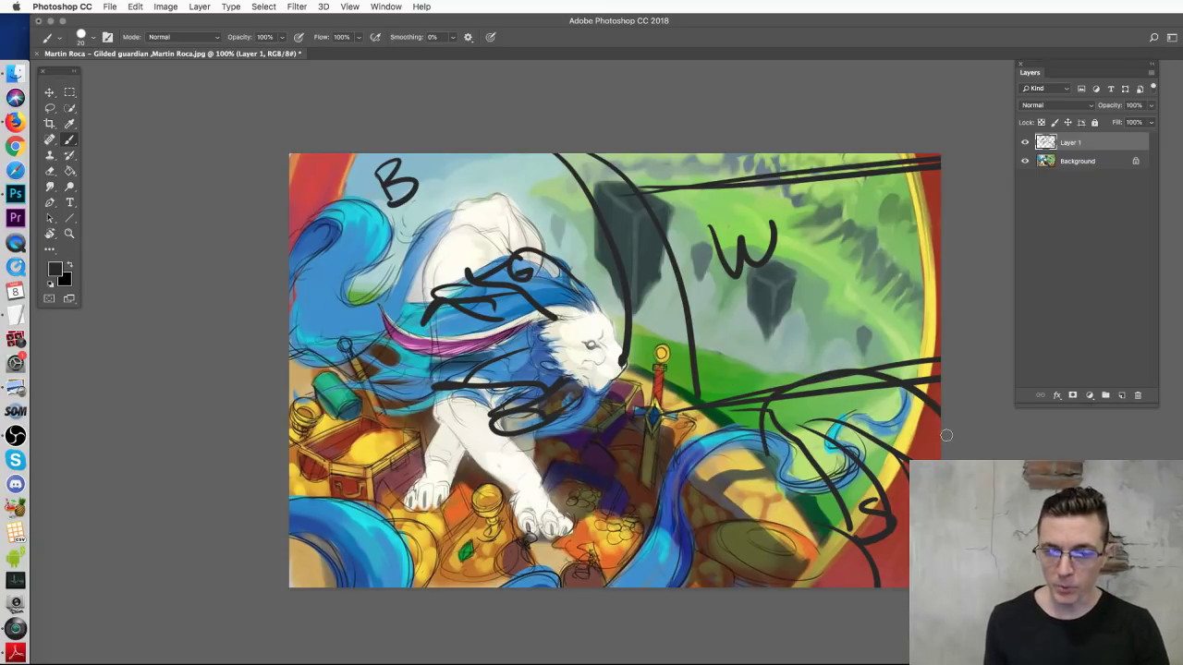
mouse_move(788, 479)
mouse_down()
mouse_move(854, 514)
mouse_move(804, 509)
mouse_move(832, 517)
mouse_move(868, 573)
mouse_move(903, 499)
mouse_up()
mouse_move(873, 425)
mouse_down()
mouse_move(791, 446)
mouse_move(907, 456)
mouse_up()
key(ctrl+z)
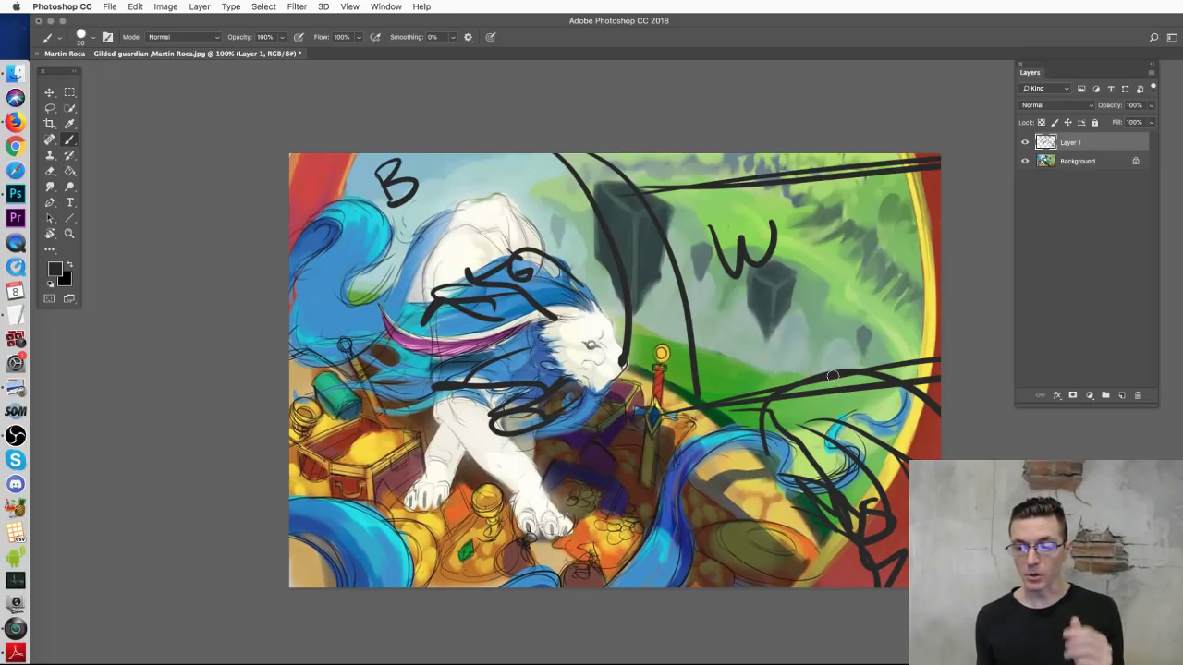
key(super+w)
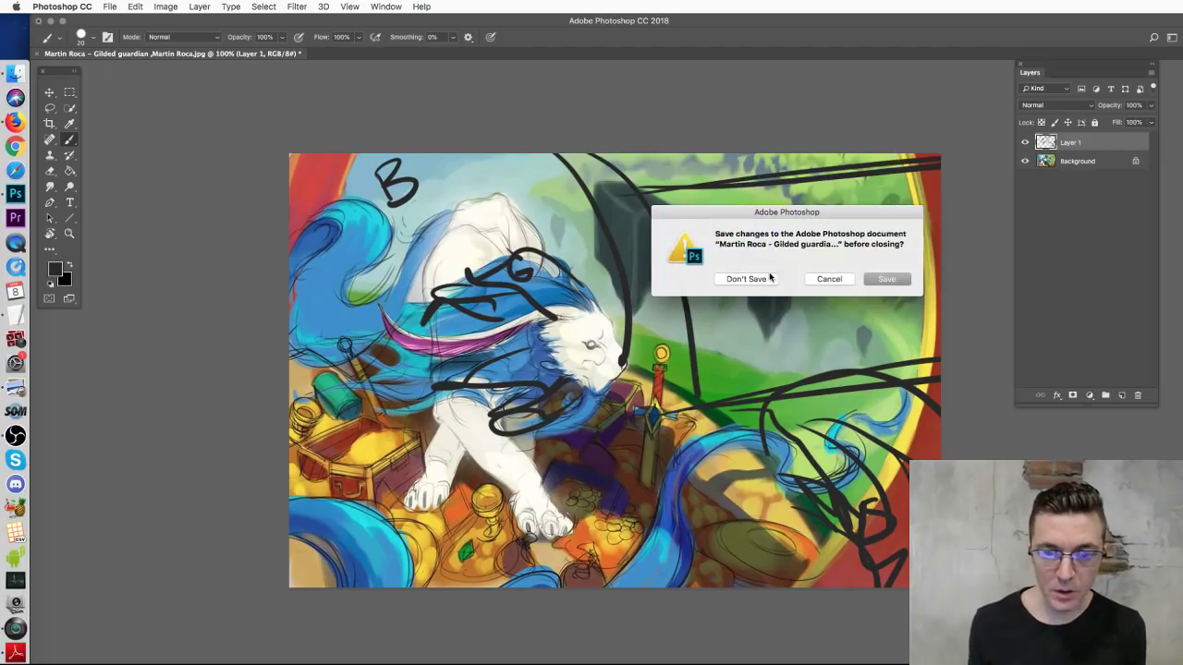
Step: Discard the painting's changes and select the cliff-and-lion concept image in Finder
click(746, 279)
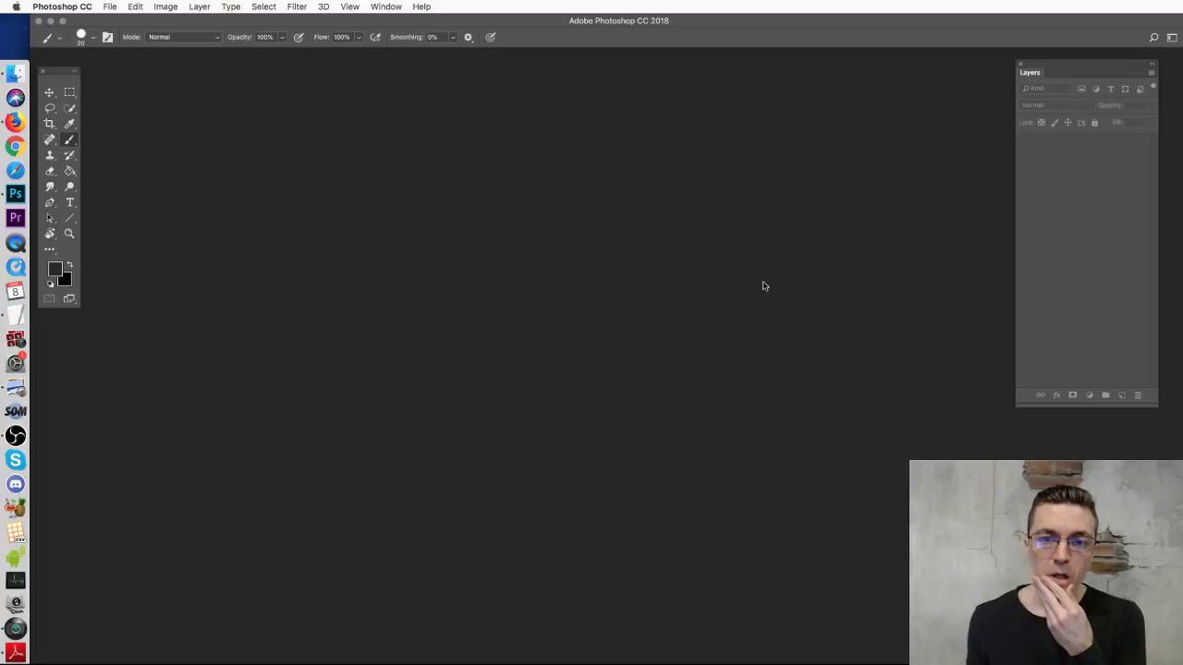
click(15, 72)
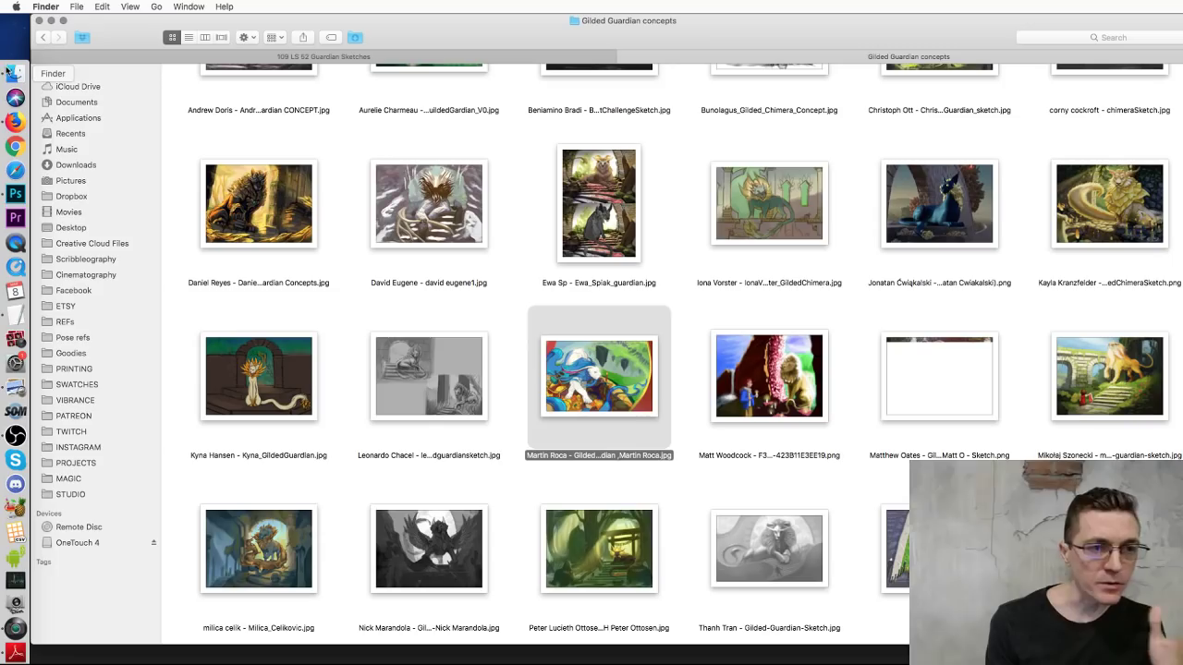
click(750, 412)
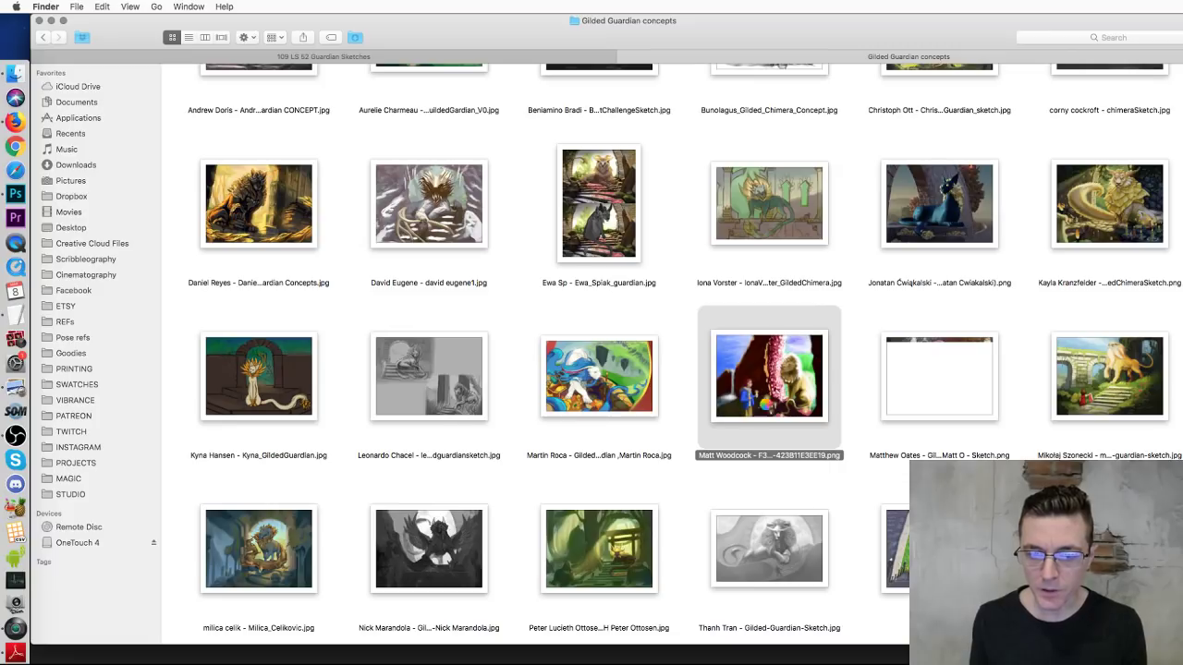
Step: Open the cliff-and-lion concept image in Adobe Photoshop through Open With
right_click(753, 407)
key(Escape)
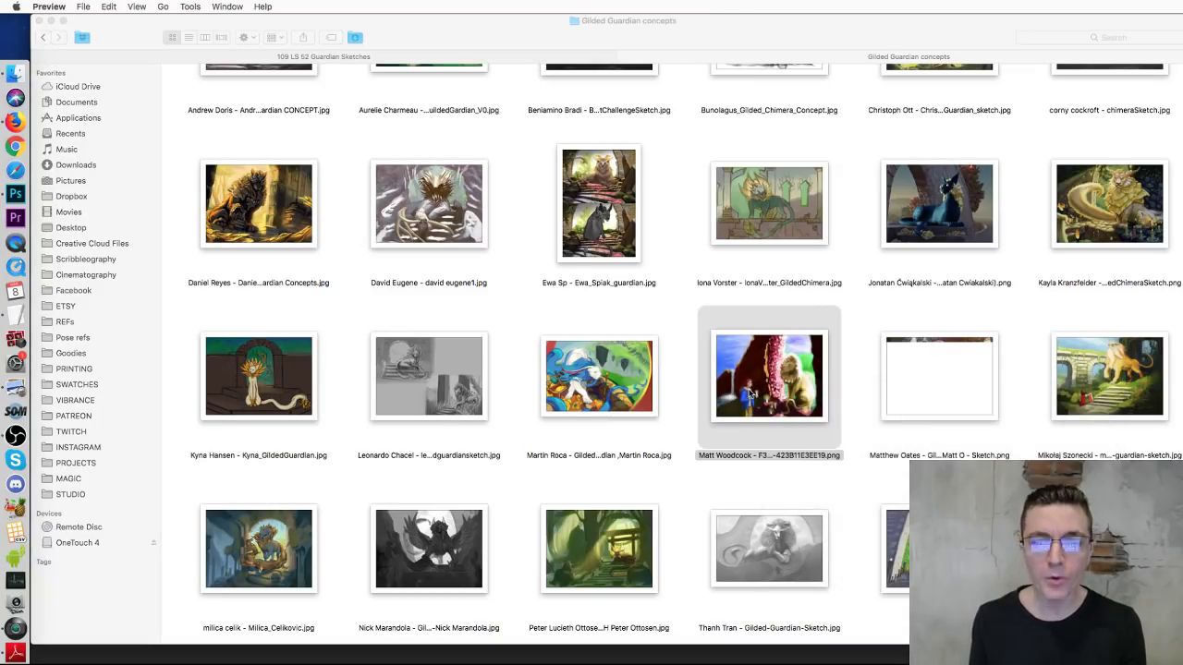
right_click(753, 388)
mouse_move(775, 407)
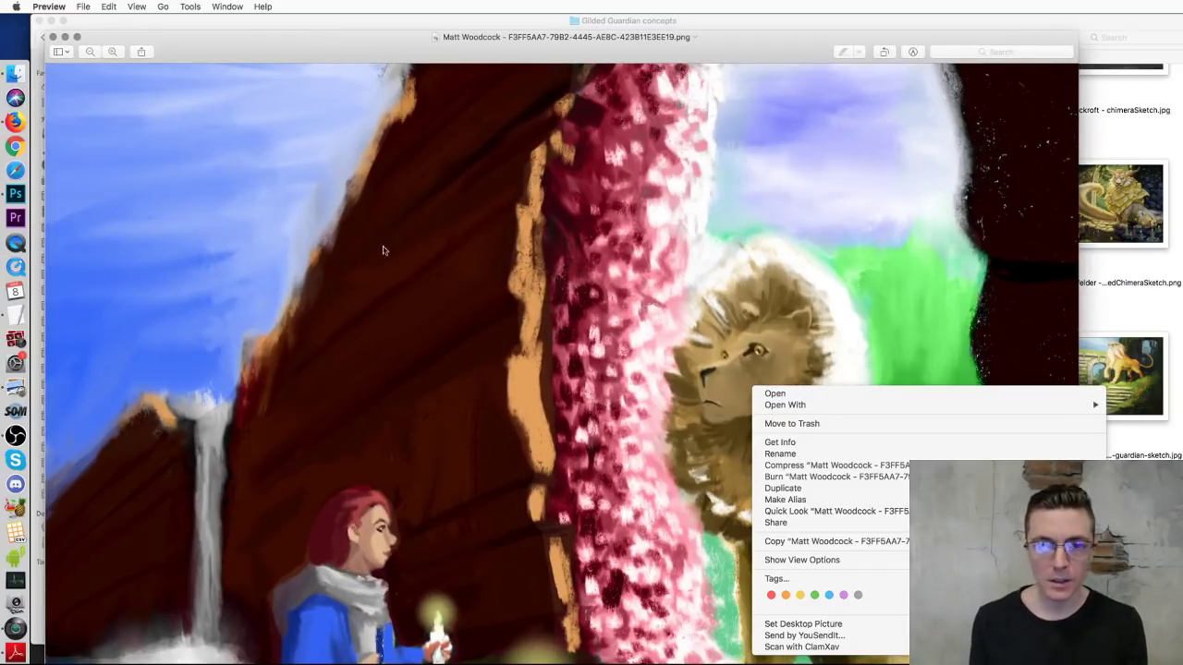
click(53, 37)
click(53, 37)
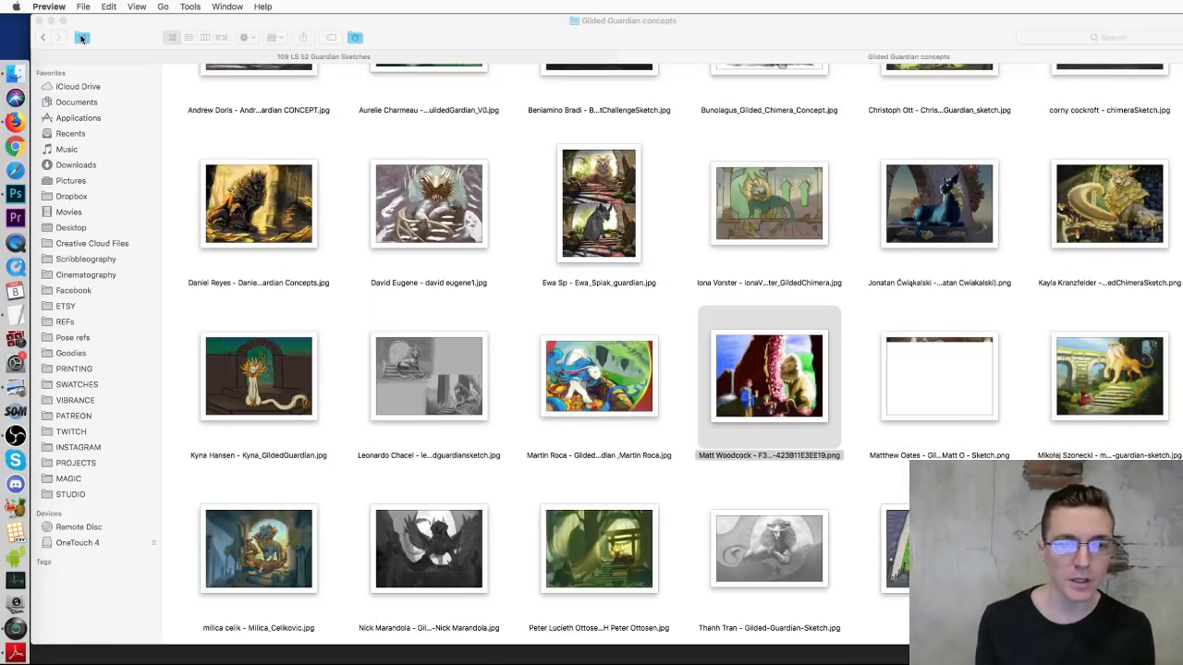
right_click(767, 375)
mouse_move(817, 391)
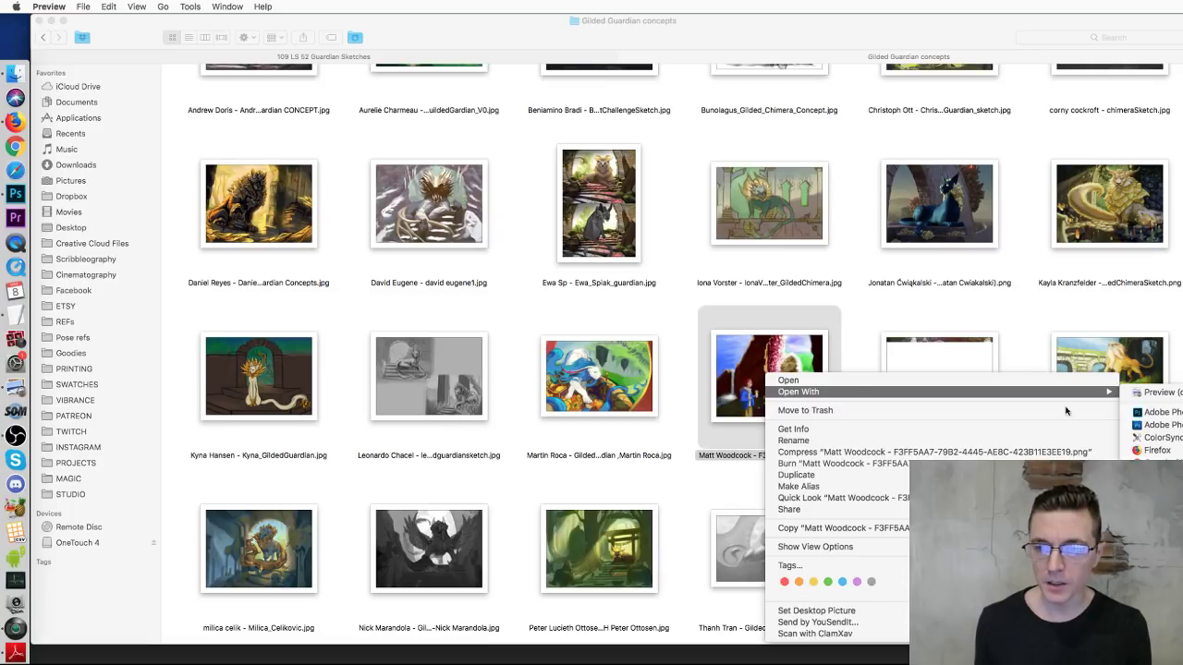
click(1150, 413)
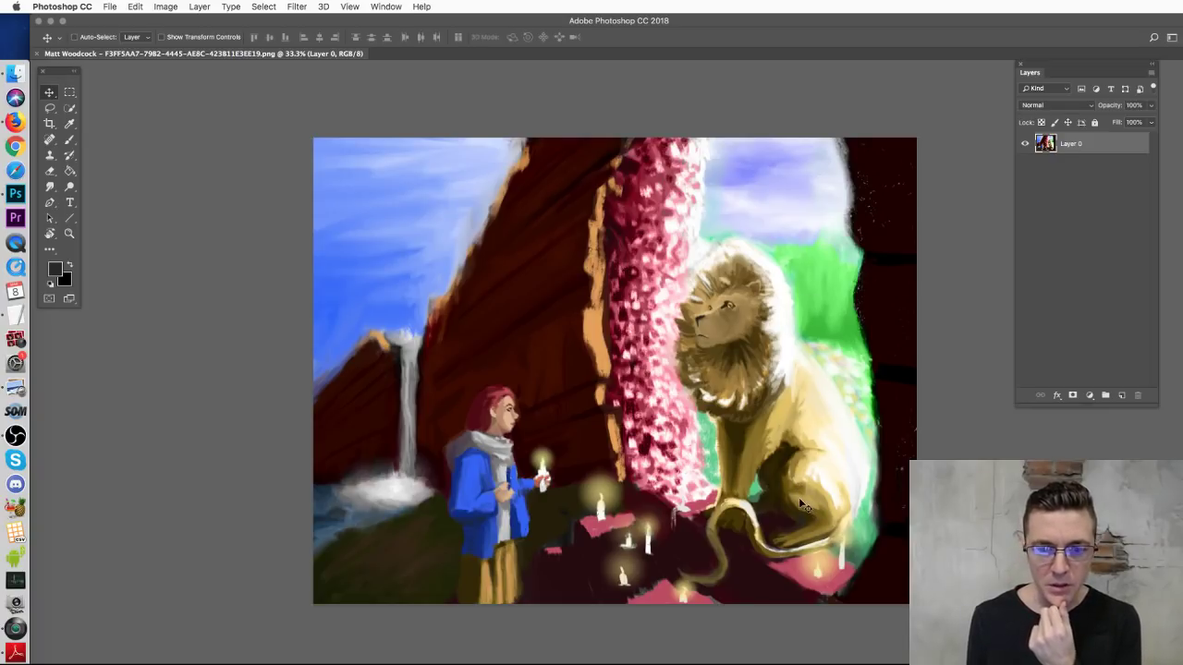
Step: Add Layer 1 and sketch a sky-blue arrow and circles marking the girl and lion
click(1128, 394)
click(70, 141)
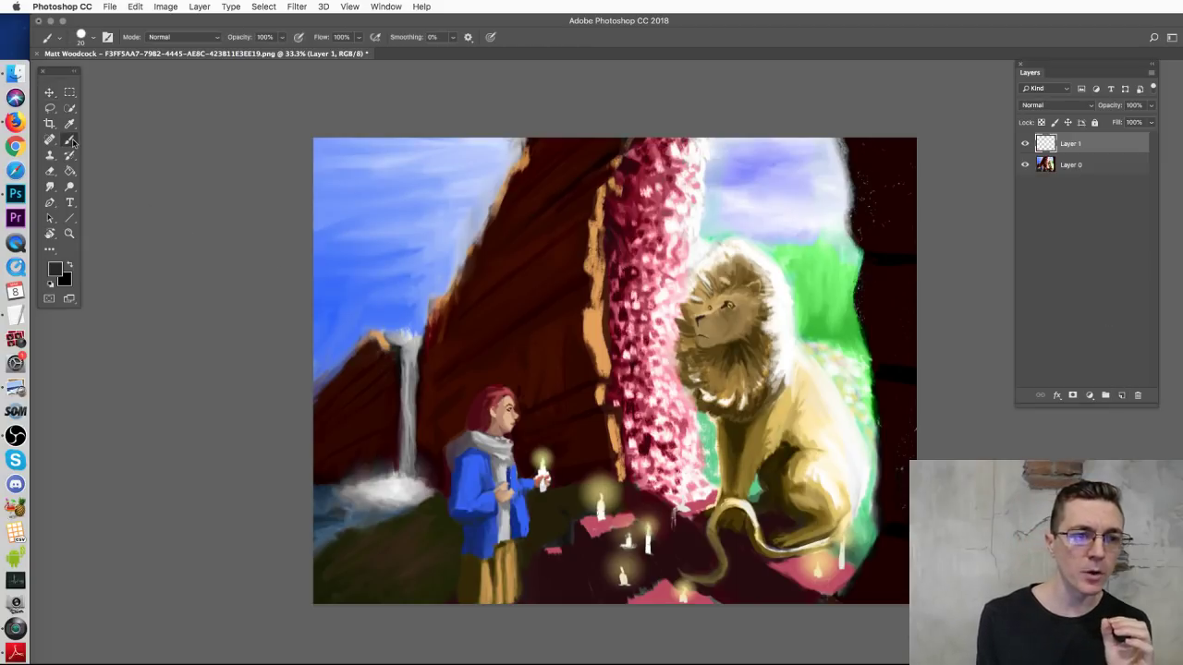
alt+click(339, 251)
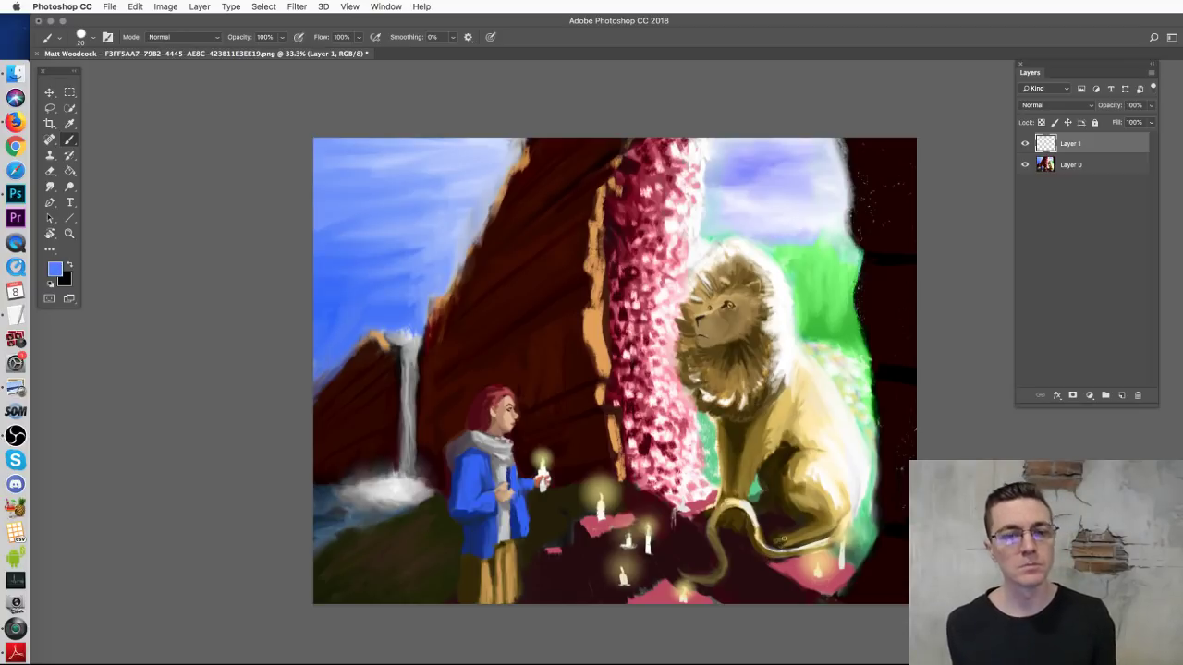
mouse_move(536, 430)
mouse_down()
mouse_move(686, 385)
mouse_move(702, 395)
mouse_up()
mouse_move(691, 278)
mouse_down()
mouse_move(684, 314)
mouse_move(767, 254)
mouse_up()
key(super+z)
mouse_move(513, 357)
mouse_down()
mouse_move(552, 388)
mouse_move(440, 347)
mouse_up()
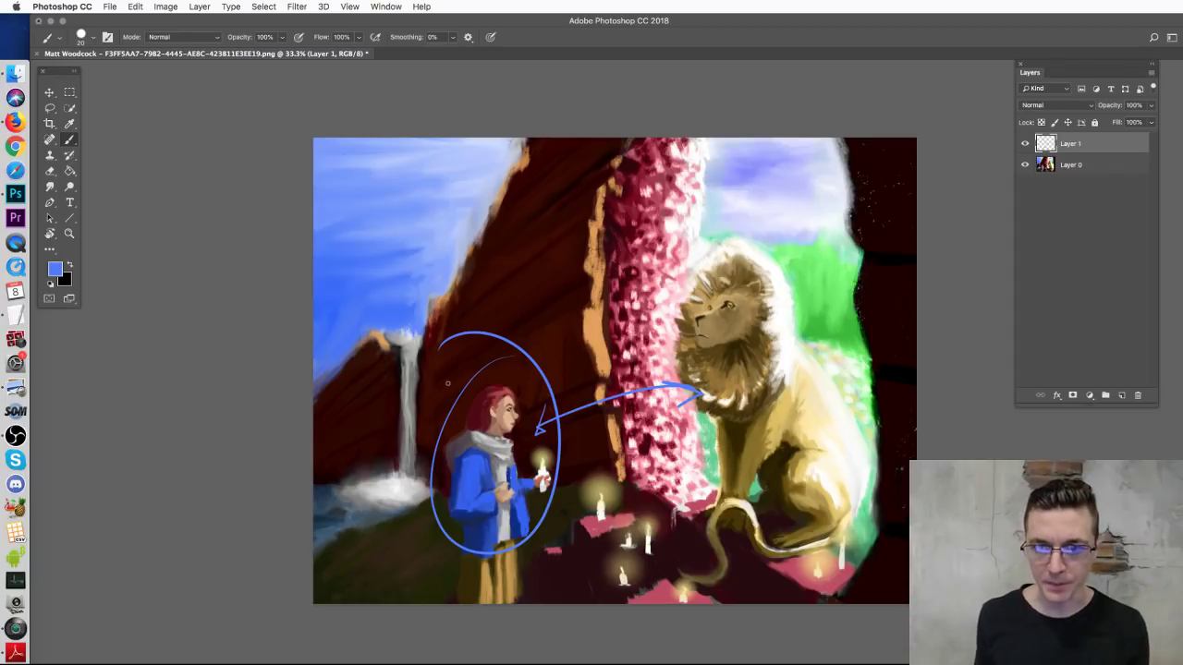
Step: Clear all blue markings from Layer 1 and duplicate the painting layer
key(super+a)
key(Delete)
key(super+d)
mouse_move(469, 459)
mouse_down()
mouse_move(490, 553)
mouse_move(470, 459)
mouse_up()
key(super+z)
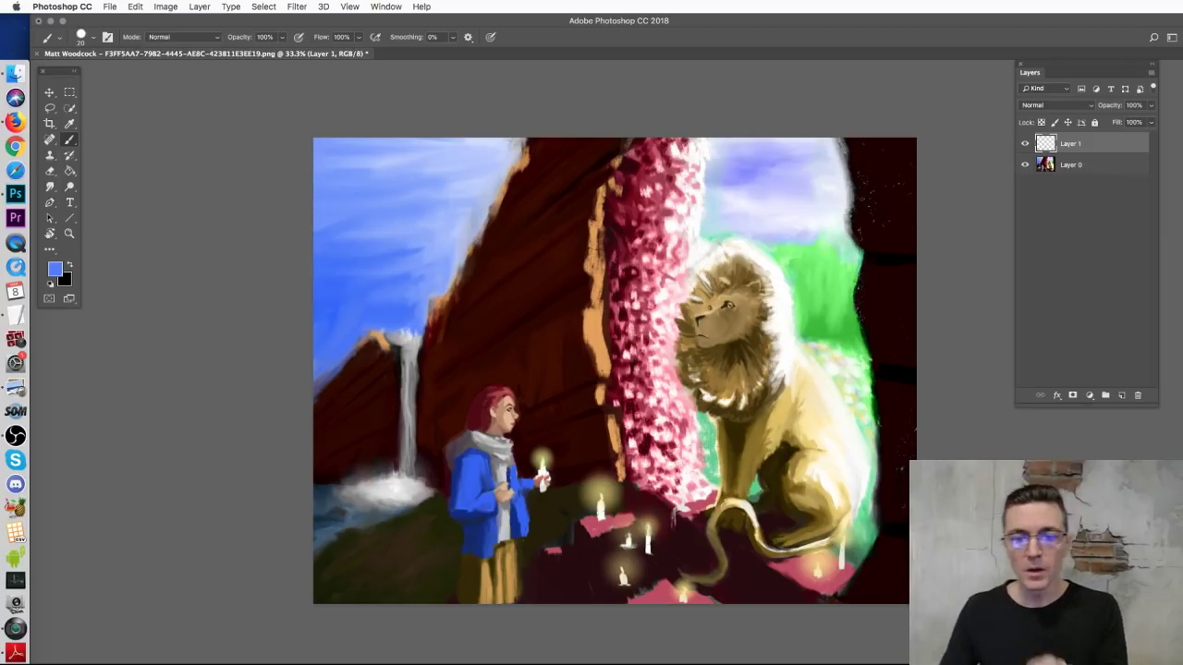
drag(1115, 175, 1121, 395)
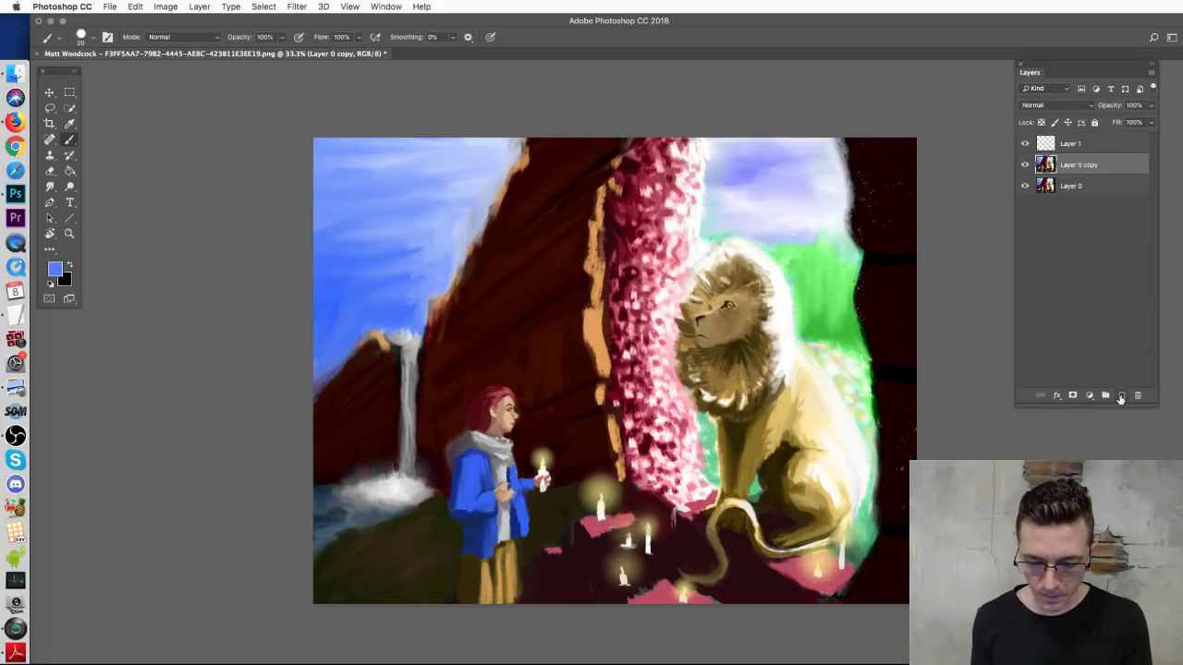
Step: Paint over the girl's red hair and head with sampled dark cliff browns
right_click(561, 426)
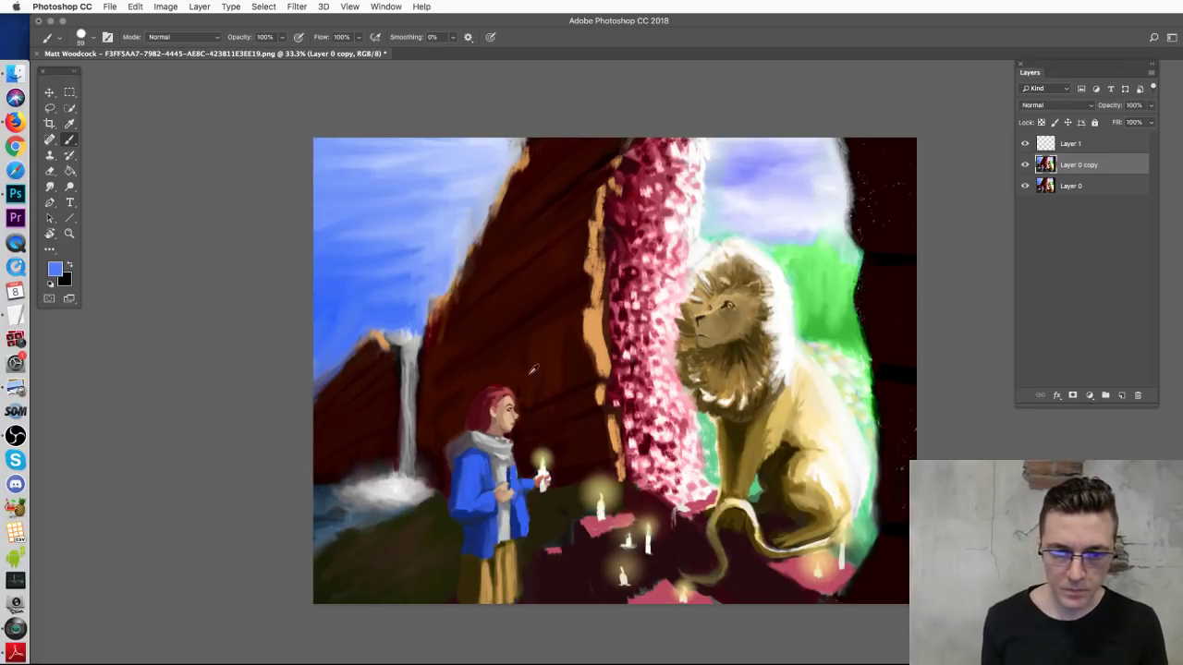
alt+click(533, 369)
mouse_move(465, 401)
mouse_down()
mouse_move(506, 391)
mouse_move(455, 428)
mouse_move(522, 414)
mouse_up()
mouse_move(449, 440)
mouse_down()
mouse_move(499, 467)
mouse_move(528, 445)
mouse_move(558, 454)
mouse_move(560, 484)
mouse_up()
mouse_move(500, 441)
mouse_down()
mouse_move(456, 449)
mouse_move(480, 464)
mouse_move(447, 476)
mouse_move(489, 492)
mouse_move(492, 460)
mouse_up()
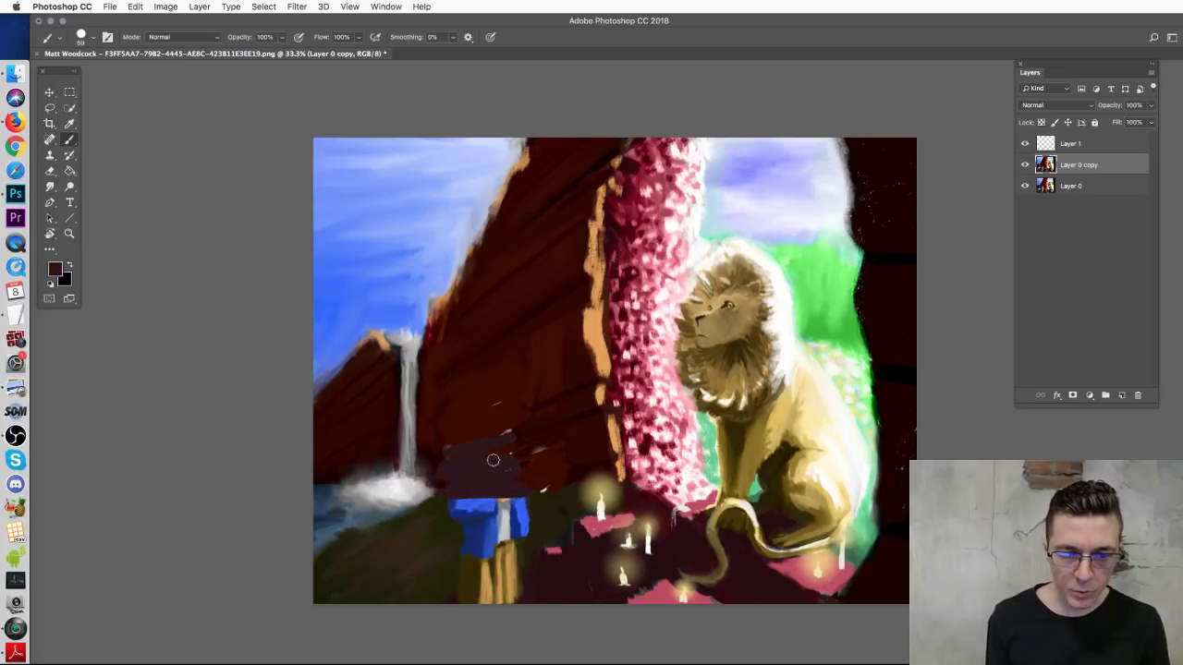
alt+click(517, 416)
mouse_move(518, 415)
mouse_down()
mouse_move(506, 474)
mouse_move(540, 467)
mouse_up()
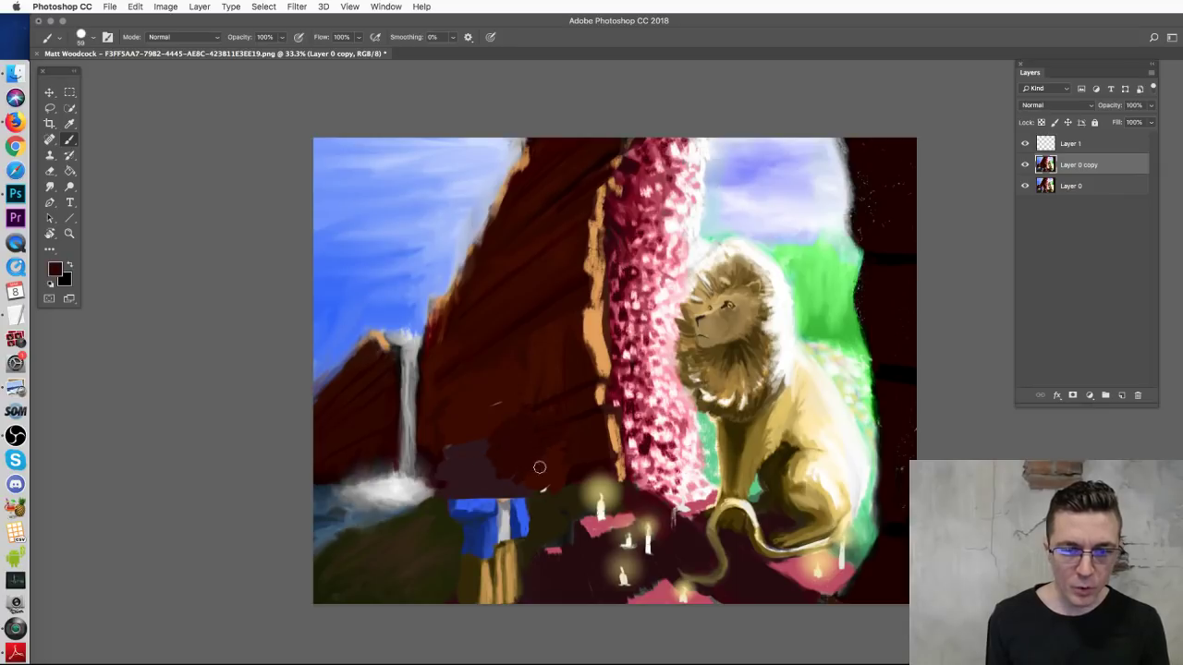
drag(438, 449, 432, 489)
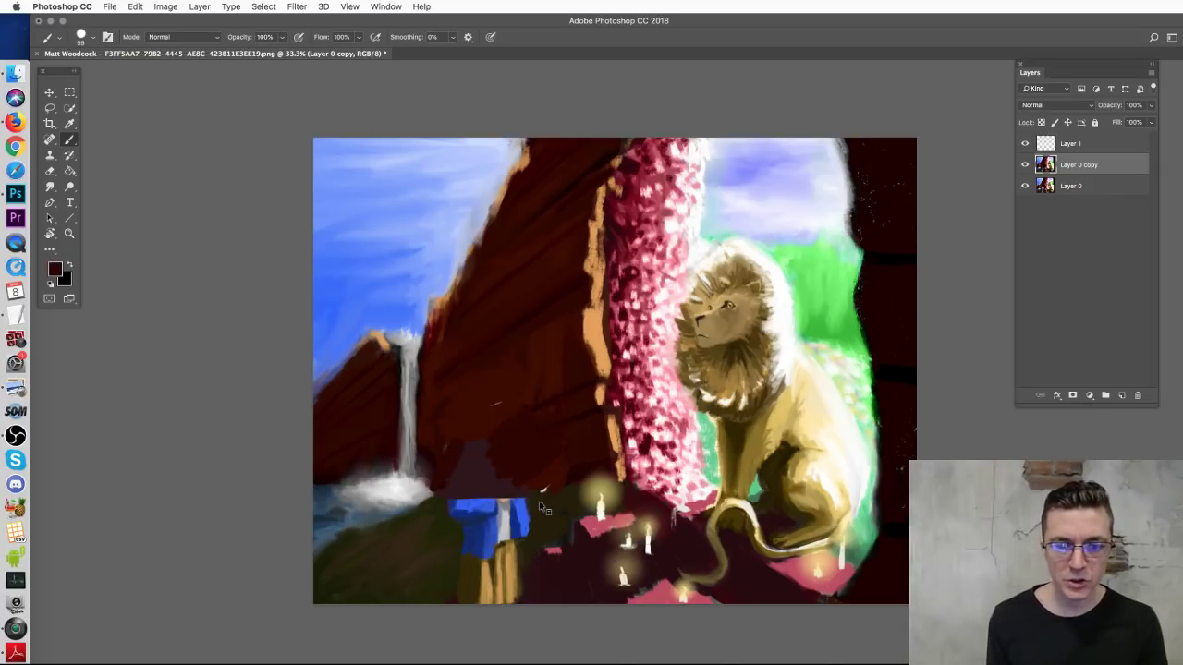
Step: Cover the top of the girl's jacket with a darker sampled colour, then sample the rock's reddish brown
right_click(542, 507)
alt+click(523, 491)
mouse_move(485, 507)
mouse_down()
mouse_move(527, 489)
mouse_move(478, 494)
mouse_move(484, 511)
mouse_move(451, 562)
mouse_move(521, 525)
mouse_move(450, 609)
mouse_move(518, 564)
mouse_move(482, 613)
mouse_move(531, 571)
mouse_move(507, 611)
mouse_move(512, 571)
mouse_move(497, 535)
mouse_move(530, 504)
mouse_move(492, 516)
mouse_move(535, 496)
mouse_up()
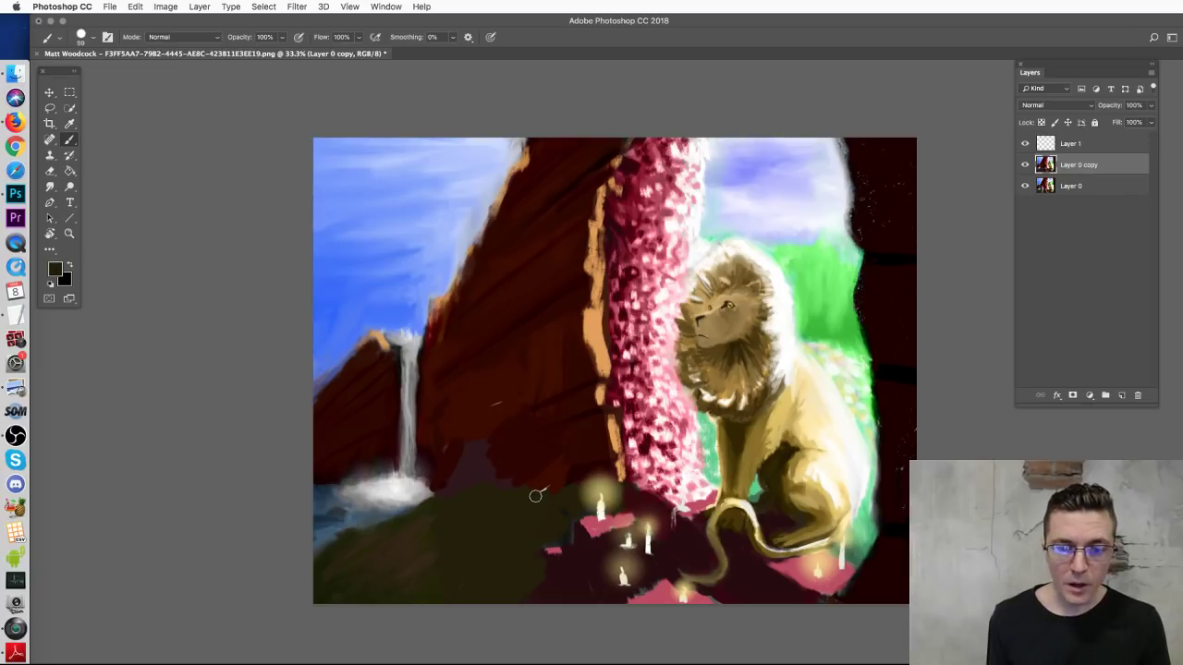
click(422, 523)
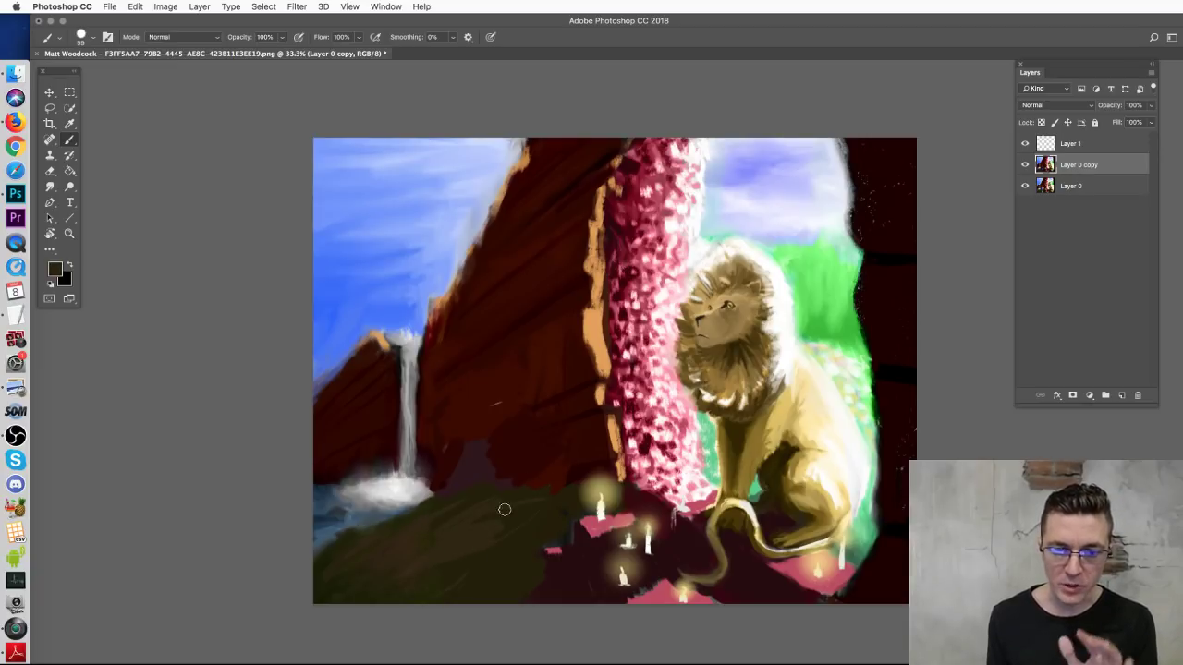
alt+click(505, 395)
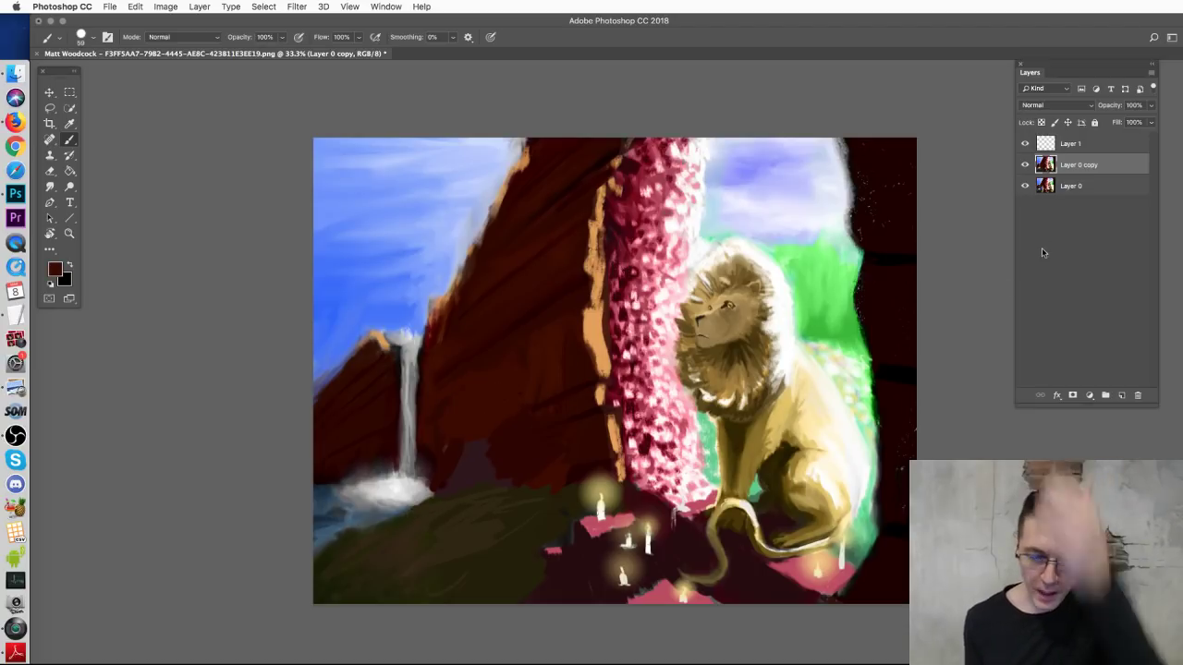
key(v)
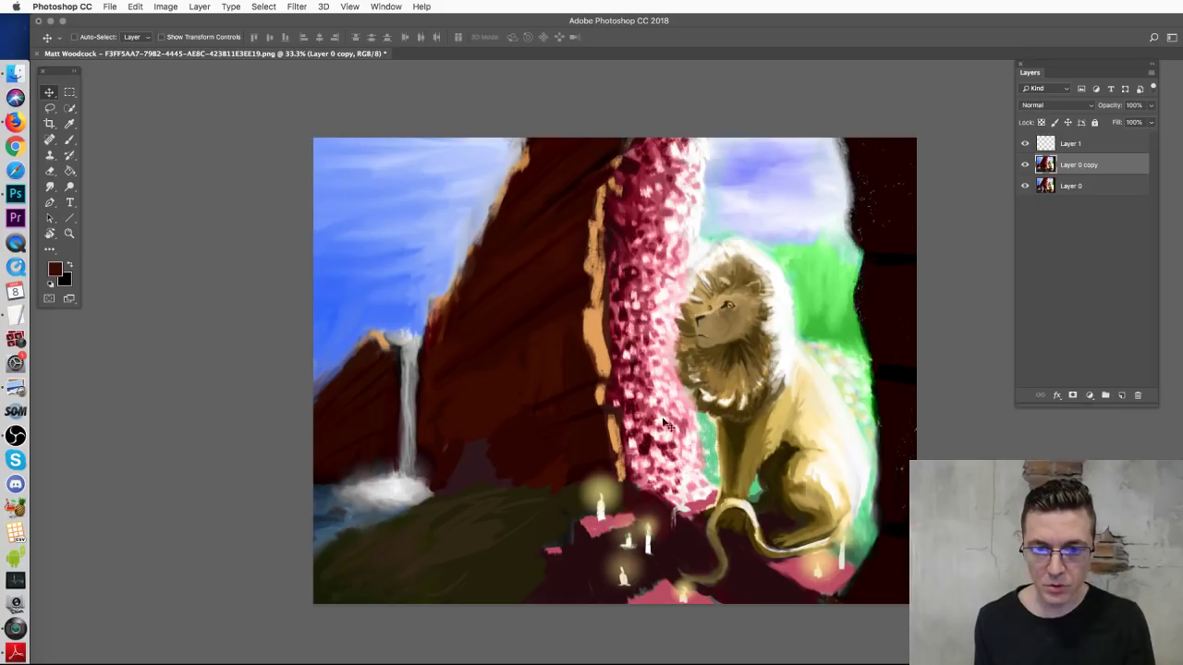
Step: Shift the copied painting left and enlarge it with Free Transform
drag(689, 400, 602, 391)
key(ctrl+t)
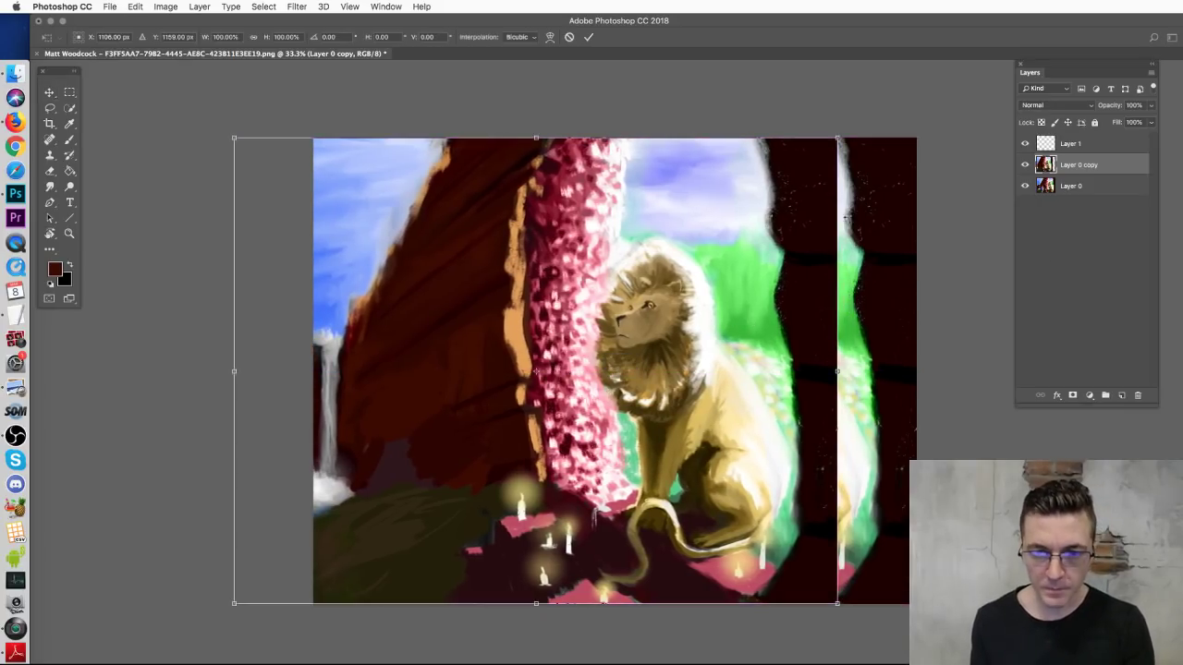
drag(837, 138, 917, 78)
drag(725, 303, 664, 302)
key(Return)
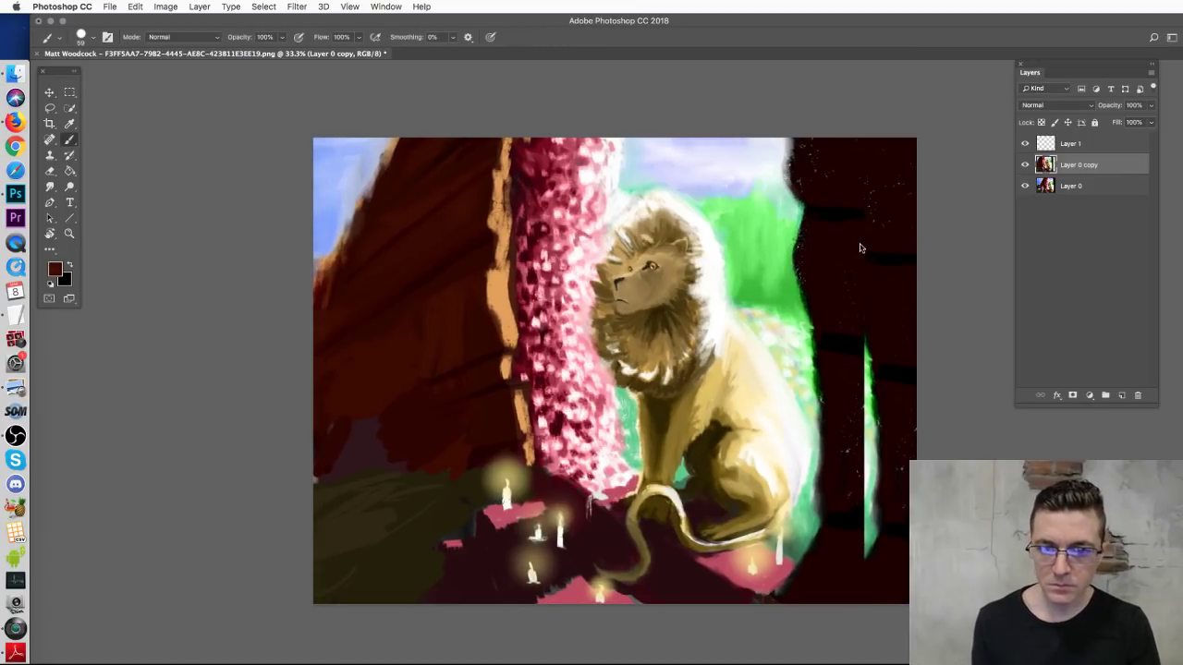
Step: Paint the right edge solid dark red with a large brush, covering the dark streaks
right_click(860, 248)
drag(938, 260, 970, 260)
click(841, 175)
mouse_move(839, 282)
mouse_down()
mouse_move(897, 299)
mouse_move(842, 415)
mouse_move(845, 526)
mouse_move(915, 447)
mouse_move(860, 573)
mouse_move(887, 544)
mouse_move(890, 378)
mouse_up()
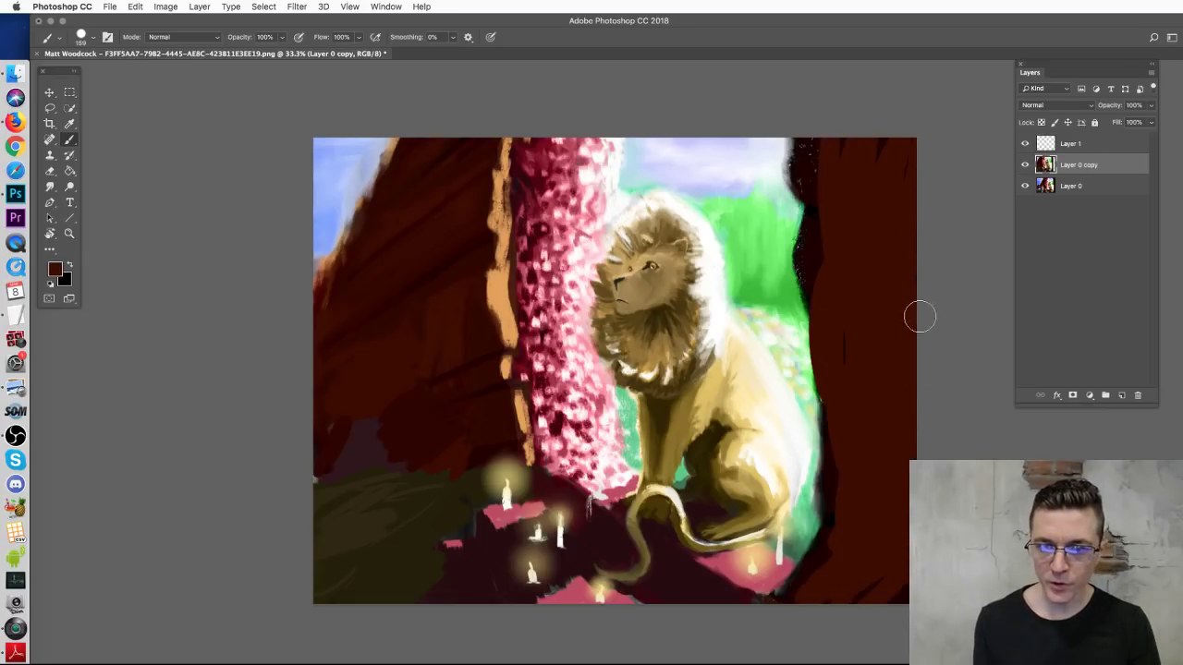
mouse_move(850, 195)
mouse_down()
mouse_move(831, 308)
mouse_move(881, 132)
mouse_up()
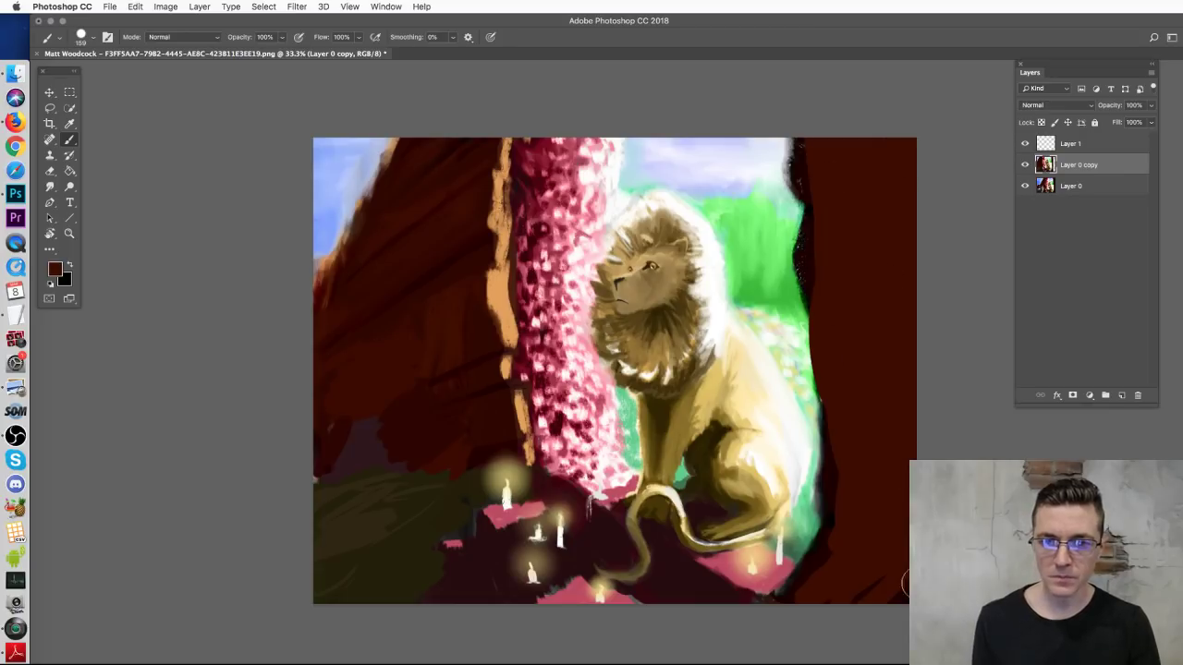
Step: Set the brush to 54 px, select Layer 1, and sample tan from the lion's mane
right_click(839, 325)
drag(918, 350, 925, 352)
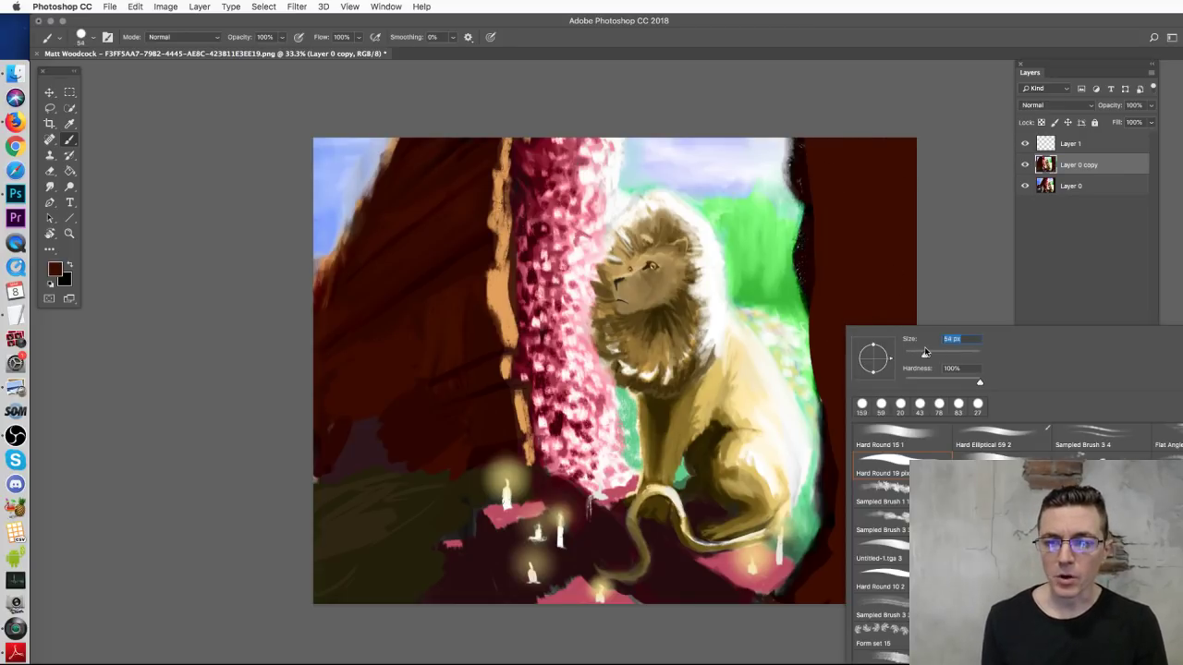
click(963, 258)
click(1070, 143)
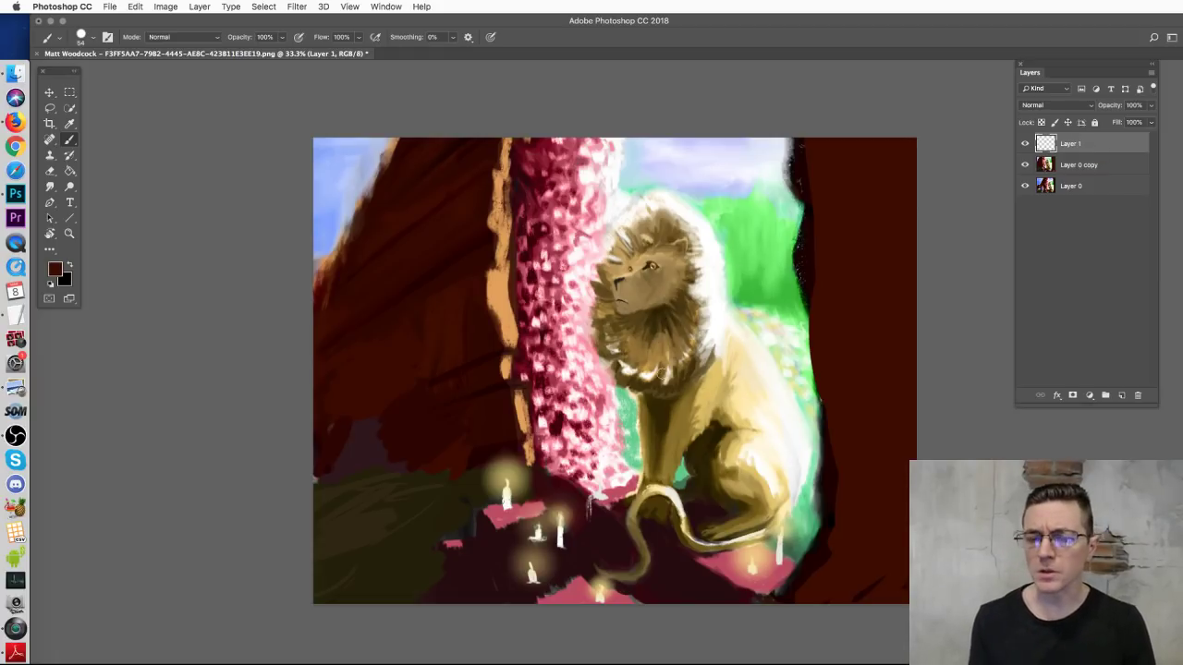
alt+click(657, 334)
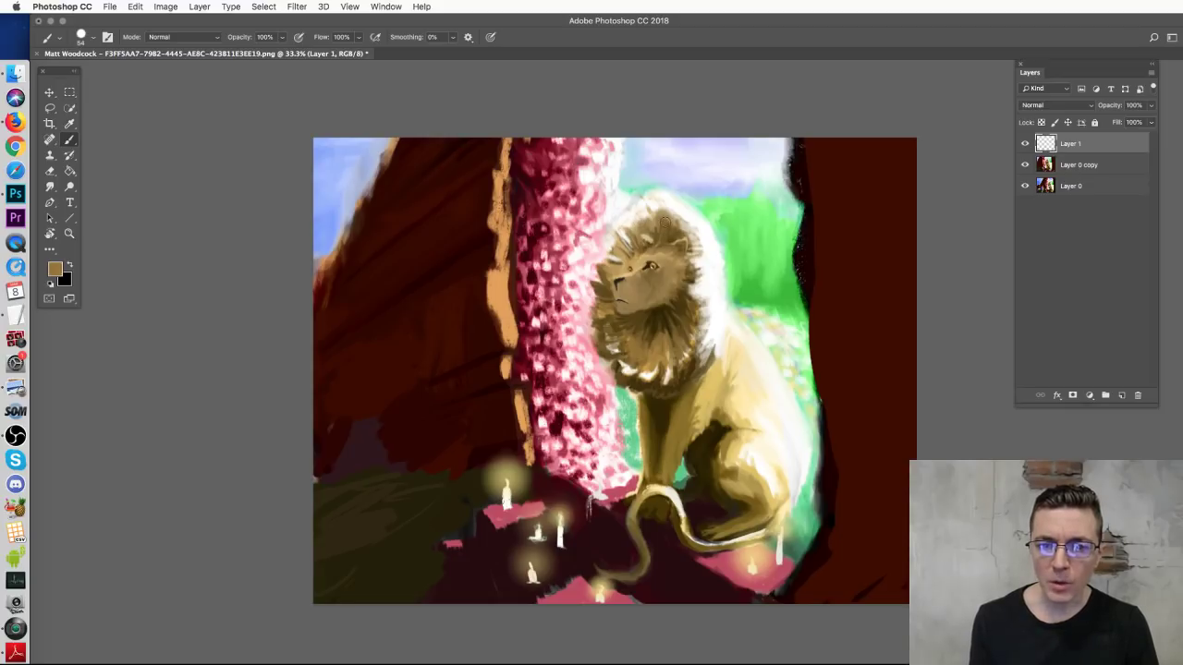
Step: Sketch brown curling crest lines and petal arcs around the lion's mane and chest
mouse_move(653, 222)
mouse_down()
mouse_move(726, 167)
mouse_move(693, 228)
mouse_move(771, 209)
mouse_move(700, 272)
mouse_move(712, 304)
mouse_move(684, 312)
mouse_move(753, 342)
mouse_move(671, 315)
mouse_move(677, 361)
mouse_up()
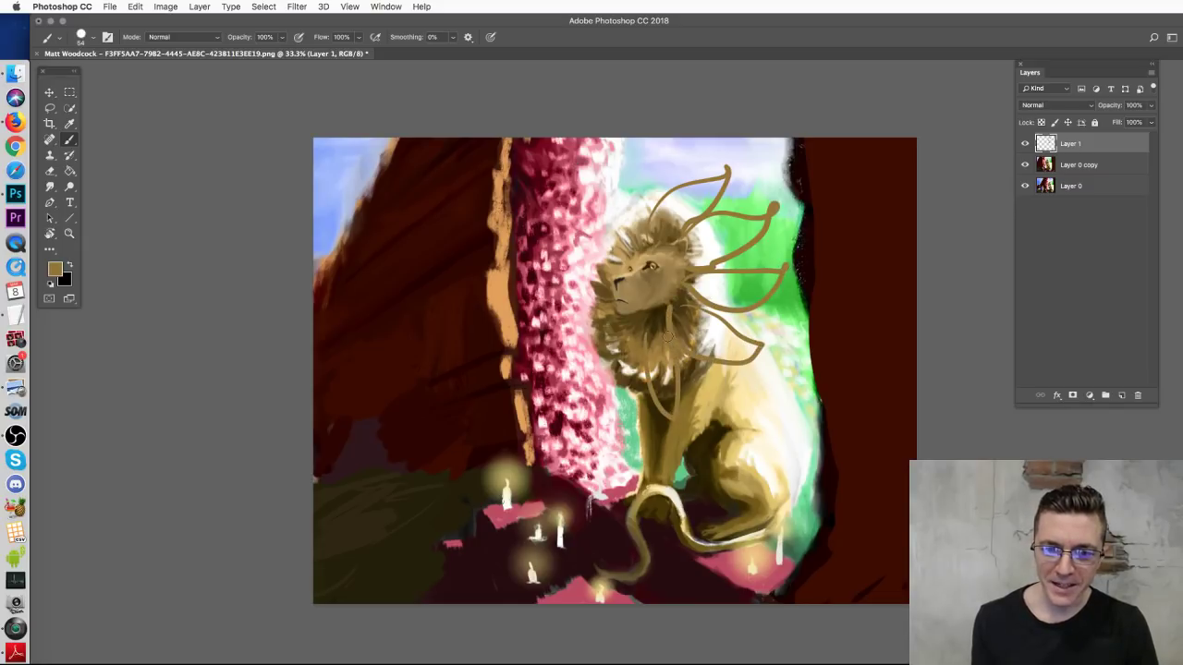
mouse_move(618, 328)
mouse_down()
mouse_move(610, 411)
mouse_move(597, 300)
mouse_move(578, 333)
mouse_move(607, 306)
mouse_up()
drag(608, 267, 605, 305)
mouse_move(616, 248)
mouse_down()
mouse_move(640, 230)
mouse_move(619, 244)
mouse_move(619, 195)
mouse_move(641, 235)
mouse_up()
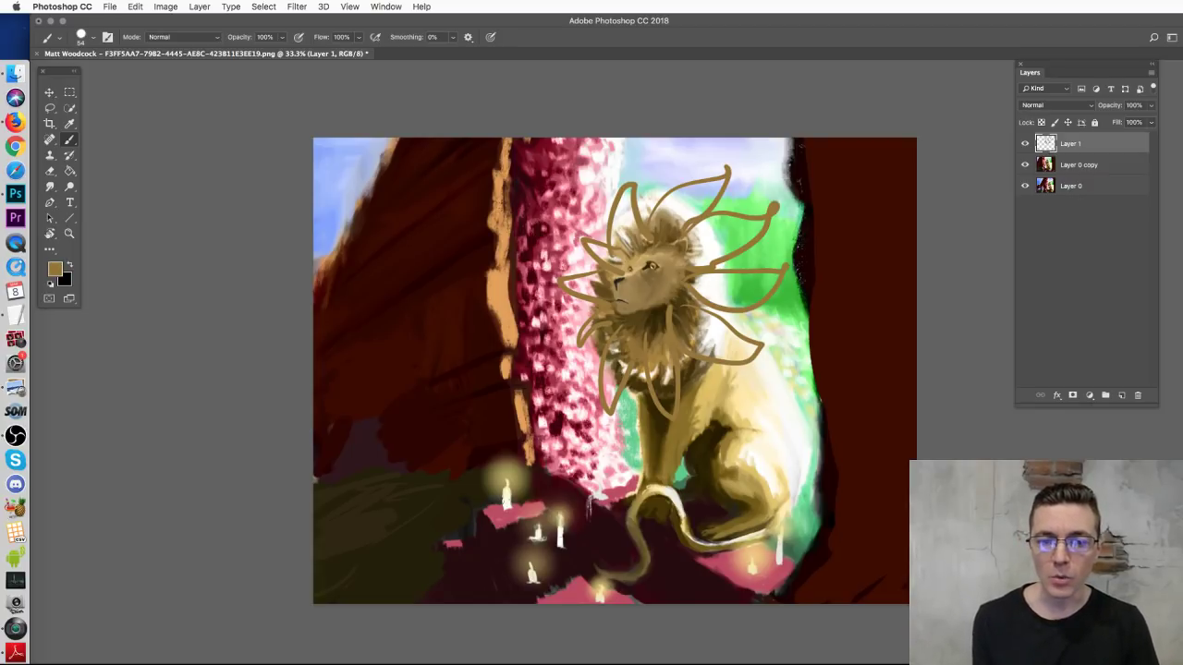
Step: Try white strokes and ovals on the pink rock, undoing each one
alt+click(768, 376)
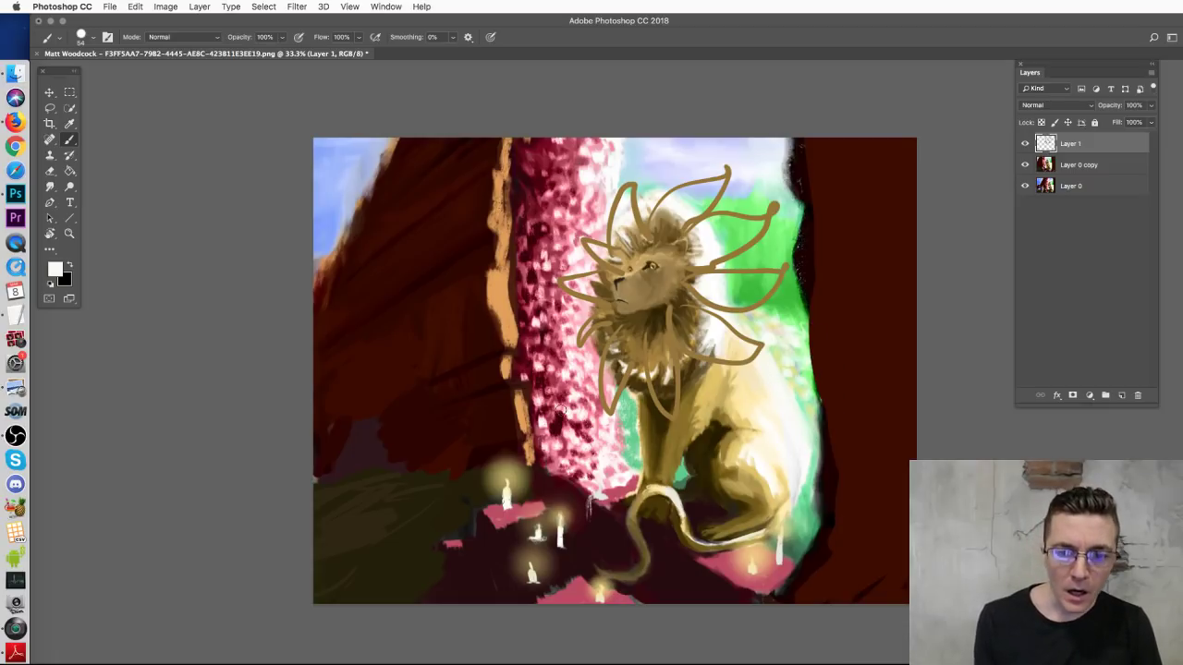
mouse_move(533, 157)
mouse_down()
mouse_move(554, 495)
mouse_move(538, 488)
mouse_up()
key(super+z)
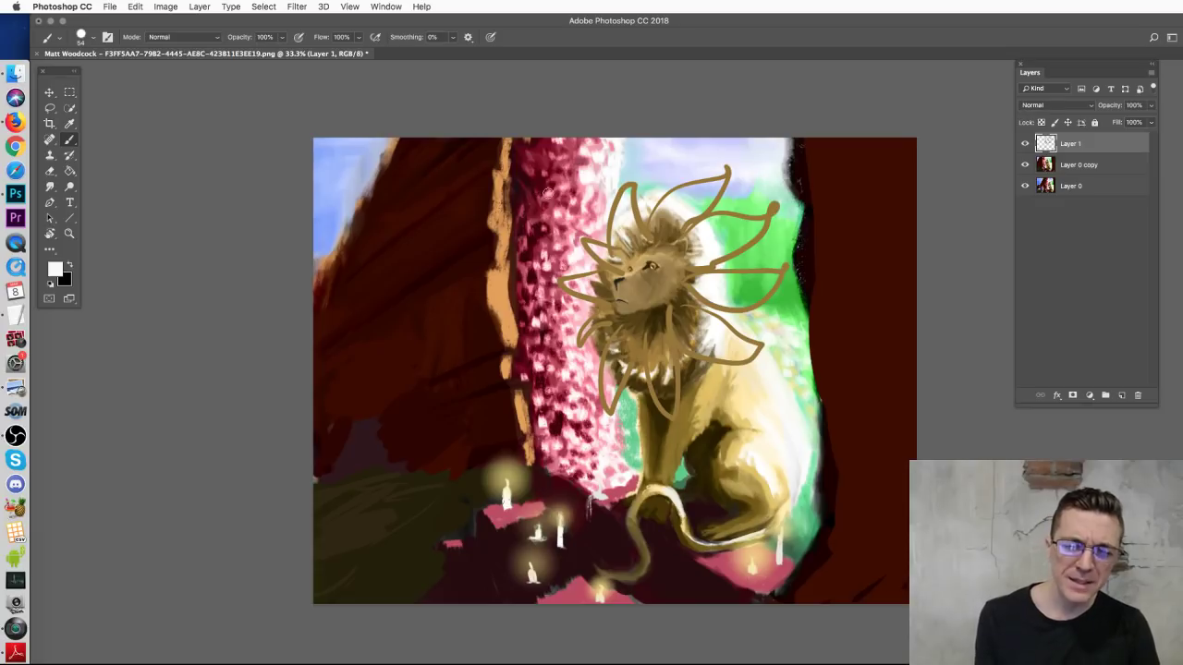
drag(554, 174, 559, 197)
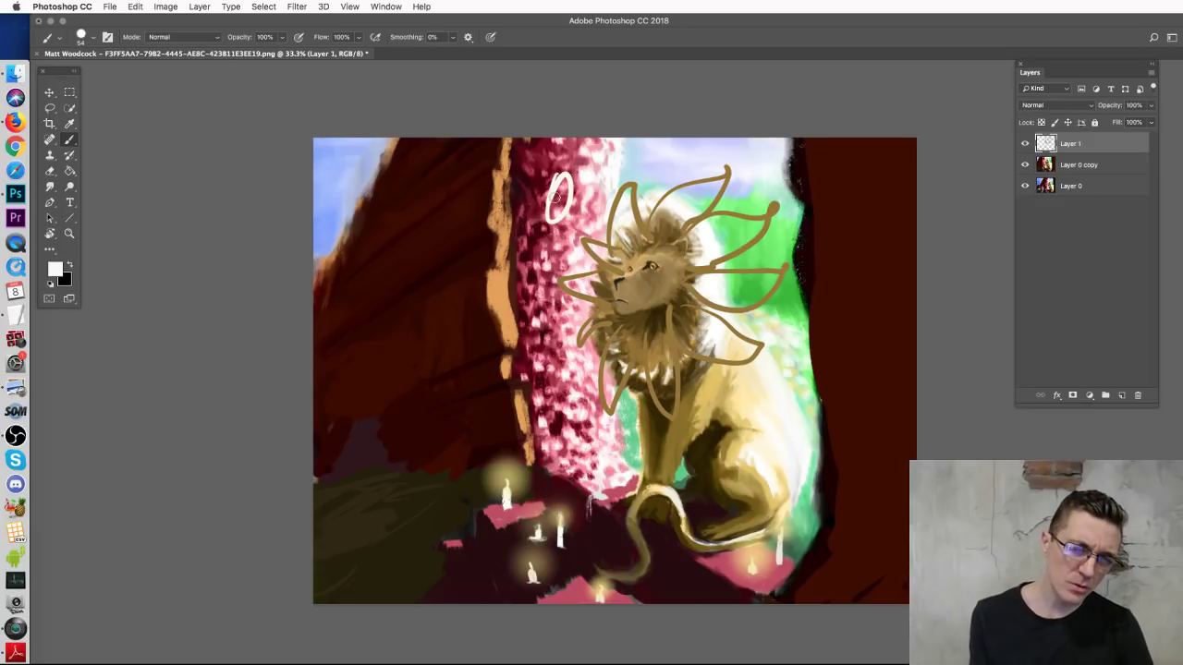
key(super+z)
mouse_move(535, 266)
mouse_down()
mouse_move(592, 283)
mouse_move(517, 277)
mouse_move(554, 338)
mouse_up()
key(super+z)
key(super+z)
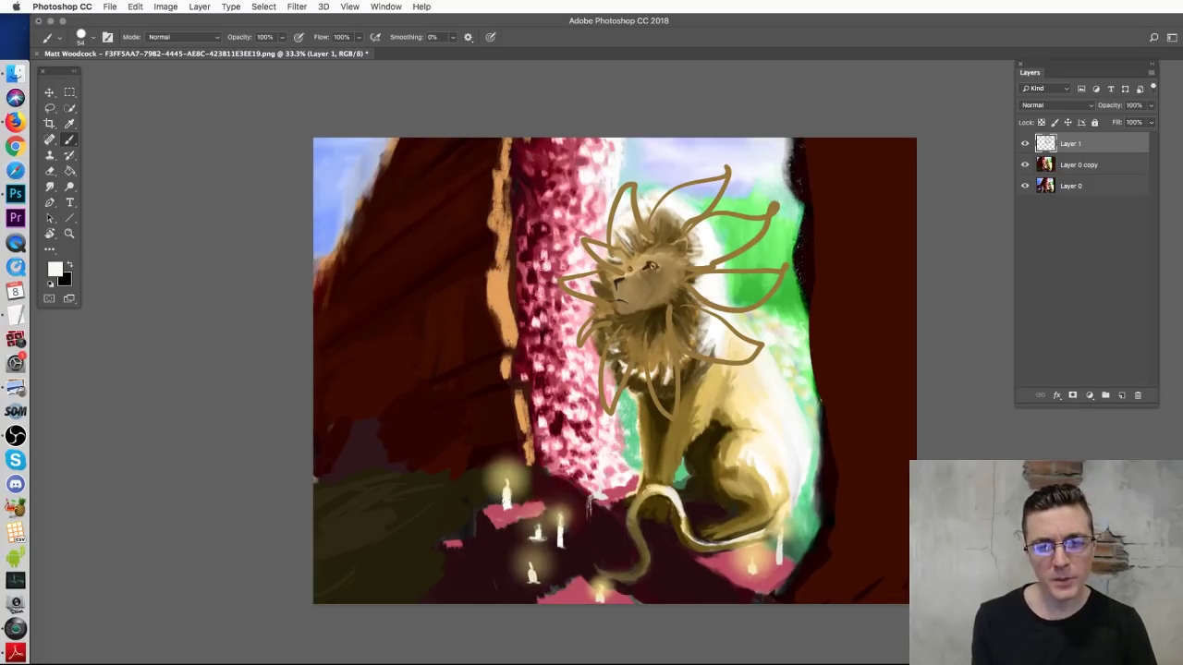
Step: Paint long pink vines down the left rock, removing a trial dark stroke
alt+click(545, 154)
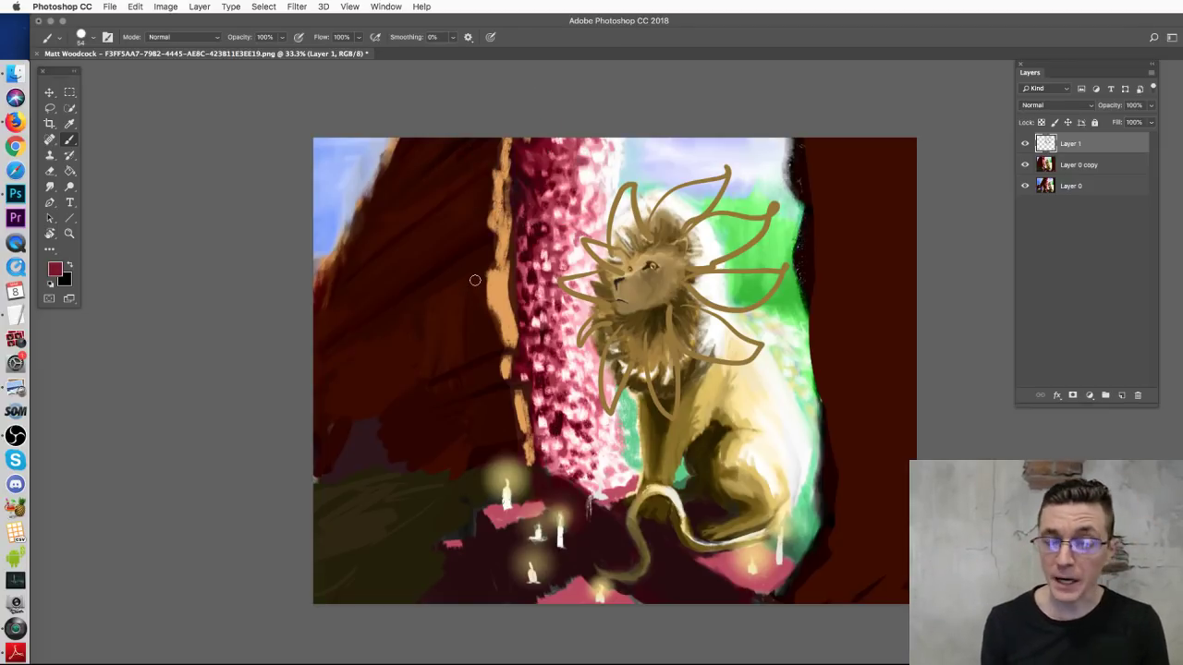
drag(433, 286, 435, 290)
mouse_move(438, 145)
mouse_down()
mouse_move(431, 333)
mouse_move(404, 280)
mouse_move(405, 333)
mouse_up()
alt+click(398, 405)
drag(434, 166, 434, 323)
key(super+z)
Step: Paint green hanging vines over the left rock, pink column and right dark wall
alt+click(788, 546)
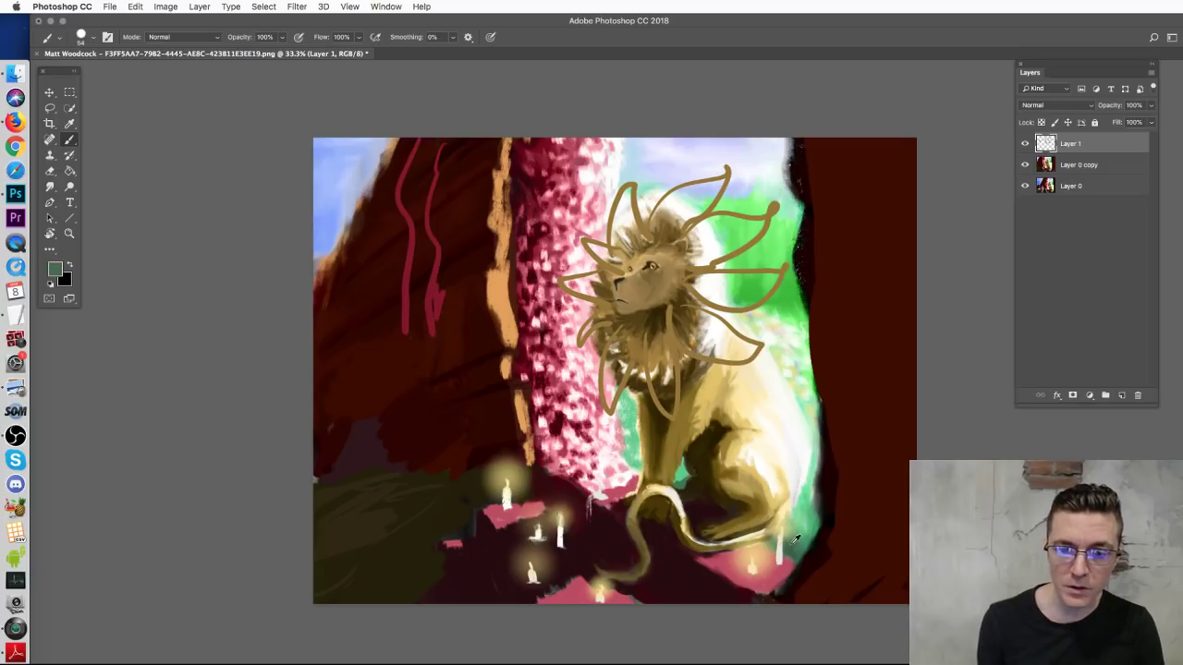
mouse_move(441, 319)
mouse_down()
mouse_move(446, 138)
mouse_move(405, 347)
mouse_up()
mouse_move(454, 396)
mouse_down()
mouse_move(466, 247)
mouse_move(509, 121)
mouse_move(531, 335)
mouse_up()
drag(536, 166, 542, 283)
mouse_move(869, 153)
mouse_down()
mouse_move(876, 432)
mouse_move(837, 111)
mouse_up()
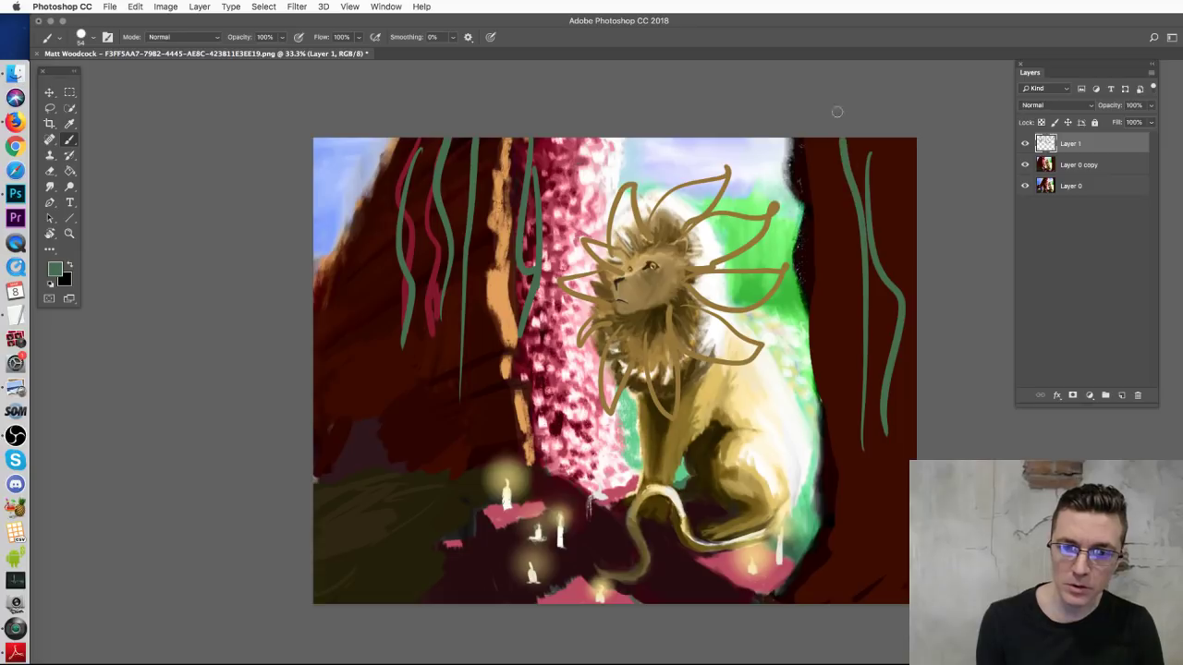
alt+click(532, 256)
right_click(532, 256)
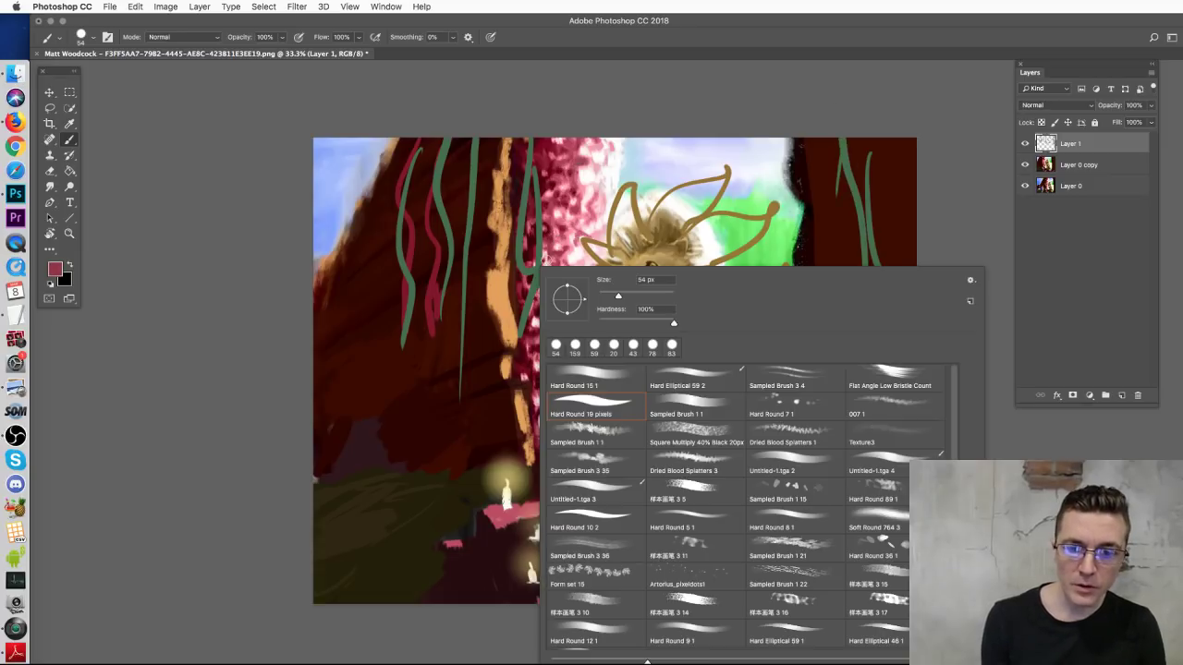
Step: With a larger textured brush, dab pink blossoms over the left and right vines
click(784, 488)
click(476, 356)
mouse_move(472, 378)
mouse_down()
mouse_move(465, 142)
mouse_move(416, 246)
mouse_move(401, 357)
mouse_move(409, 153)
mouse_move(519, 300)
mouse_move(526, 328)
mouse_move(515, 202)
mouse_up()
mouse_move(893, 266)
mouse_down()
mouse_move(861, 424)
mouse_move(850, 215)
mouse_move(831, 269)
mouse_up()
mouse_move(837, 162)
mouse_down()
mouse_move(855, 231)
mouse_move(855, 379)
mouse_move(892, 389)
mouse_move(879, 137)
mouse_move(800, 231)
mouse_move(813, 499)
mouse_move(796, 360)
mouse_up()
drag(591, 146, 614, 150)
Step: At 83 px, dab small dark pink blossoms above the mane and near the top
right_click(666, 223)
click(756, 242)
mouse_move(582, 214)
mouse_down()
mouse_move(580, 152)
mouse_move(577, 248)
mouse_move(559, 206)
mouse_up()
drag(766, 159, 767, 250)
drag(760, 138, 757, 175)
Step: At 143 px, dab bright pink blossoms near the top and around the mane
right_click(755, 201)
drag(854, 230, 861, 230)
click(730, 163)
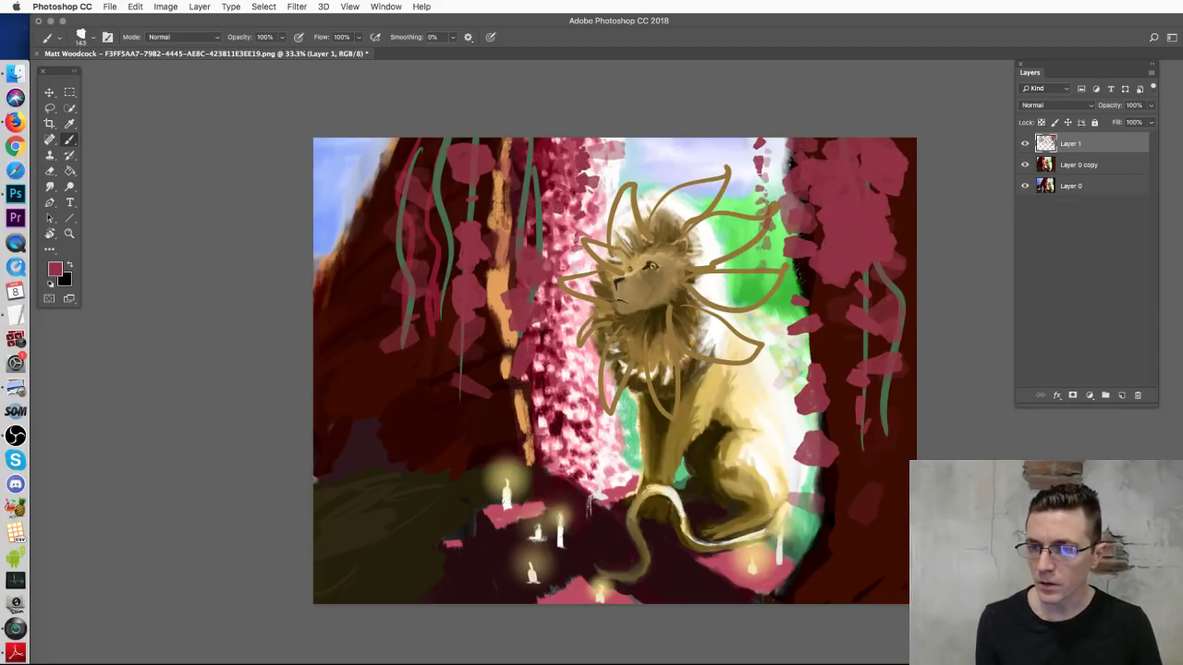
alt+click(714, 229)
mouse_move(733, 174)
mouse_down()
mouse_move(735, 140)
mouse_move(717, 172)
mouse_up()
drag(749, 155, 750, 294)
drag(759, 190, 751, 259)
drag(587, 139, 578, 239)
Step: Scatter pink petals along the bottom of the scene
right_click(636, 486)
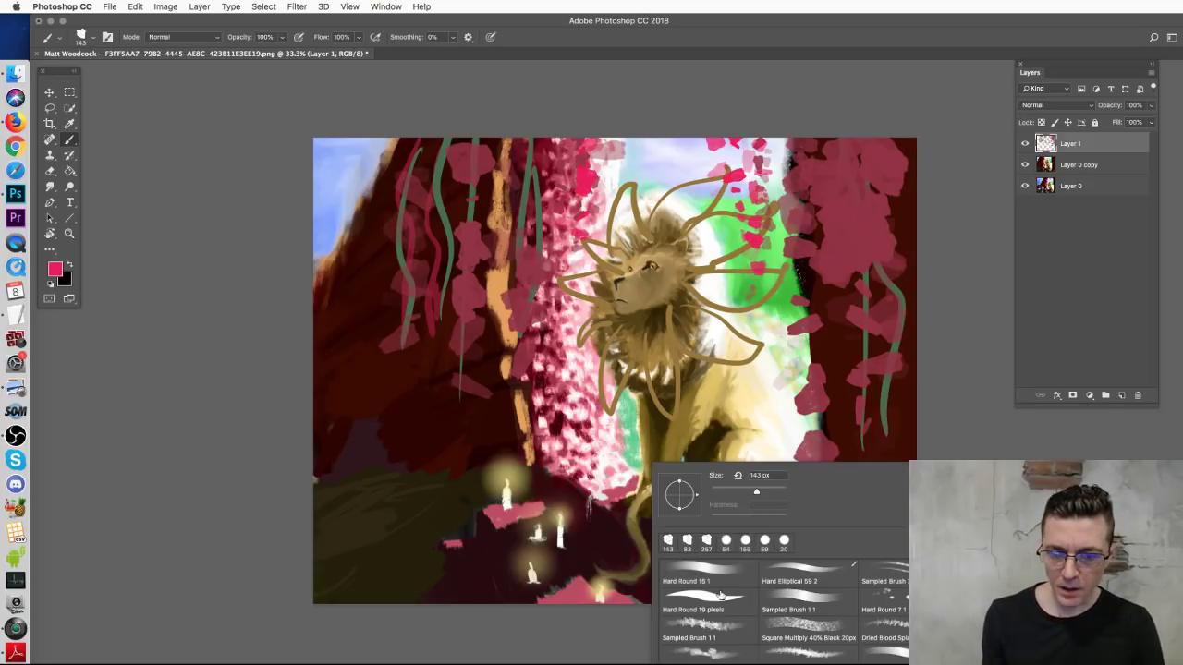
click(390, 518)
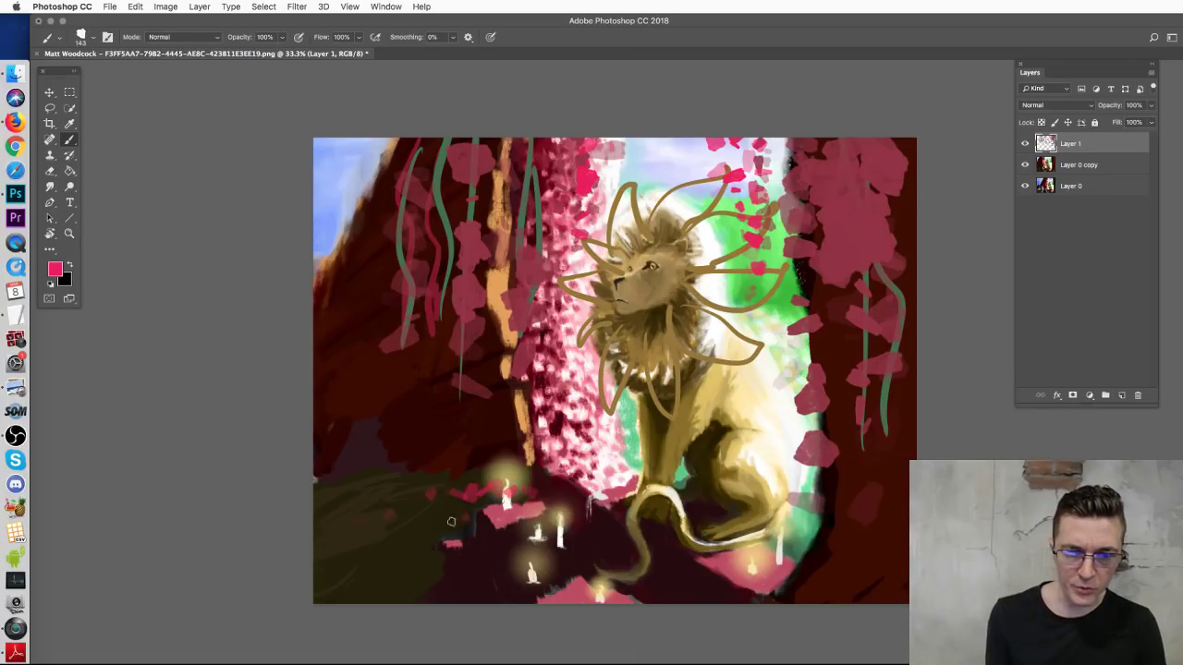
mouse_move(358, 560)
mouse_down()
mouse_move(671, 597)
mouse_move(643, 592)
mouse_move(743, 600)
mouse_up()
Step: Paint an orange glow beside the left candles with a 57 px hard round brush
right_click(759, 422)
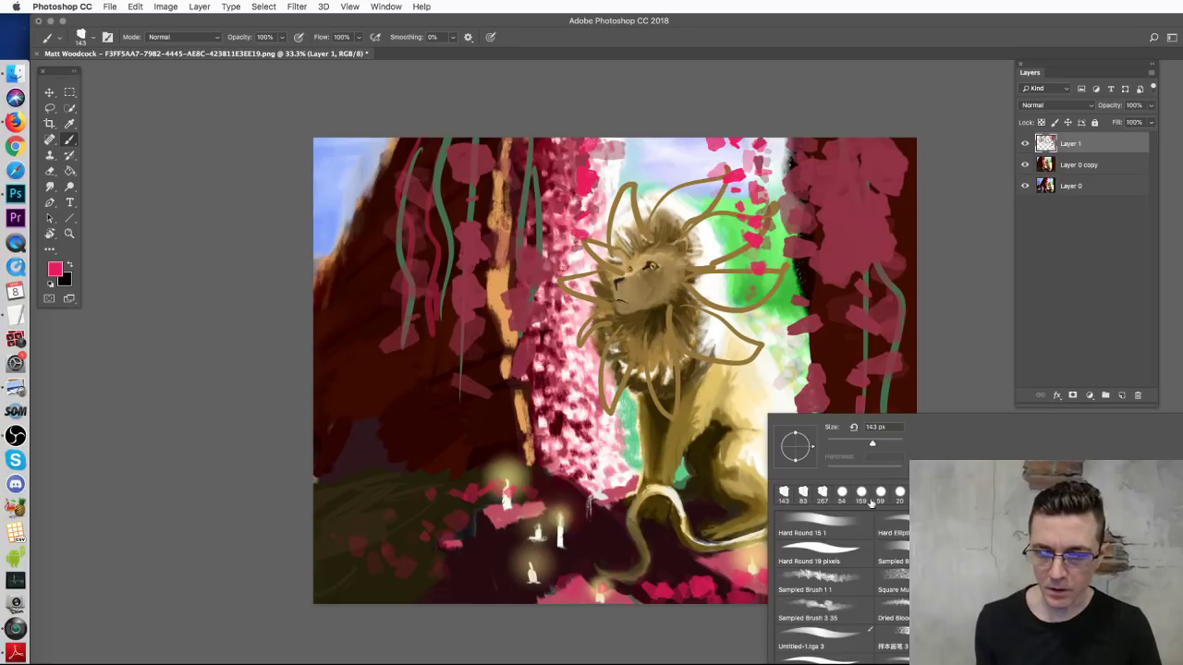
click(832, 526)
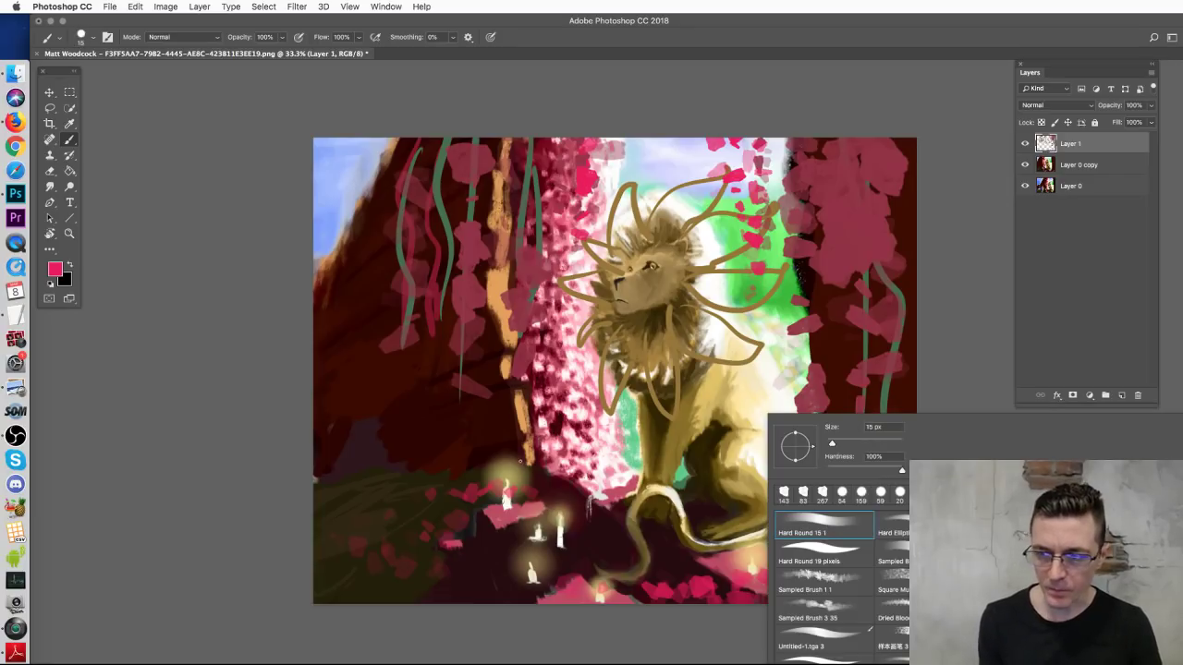
key(Return)
alt+click(507, 497)
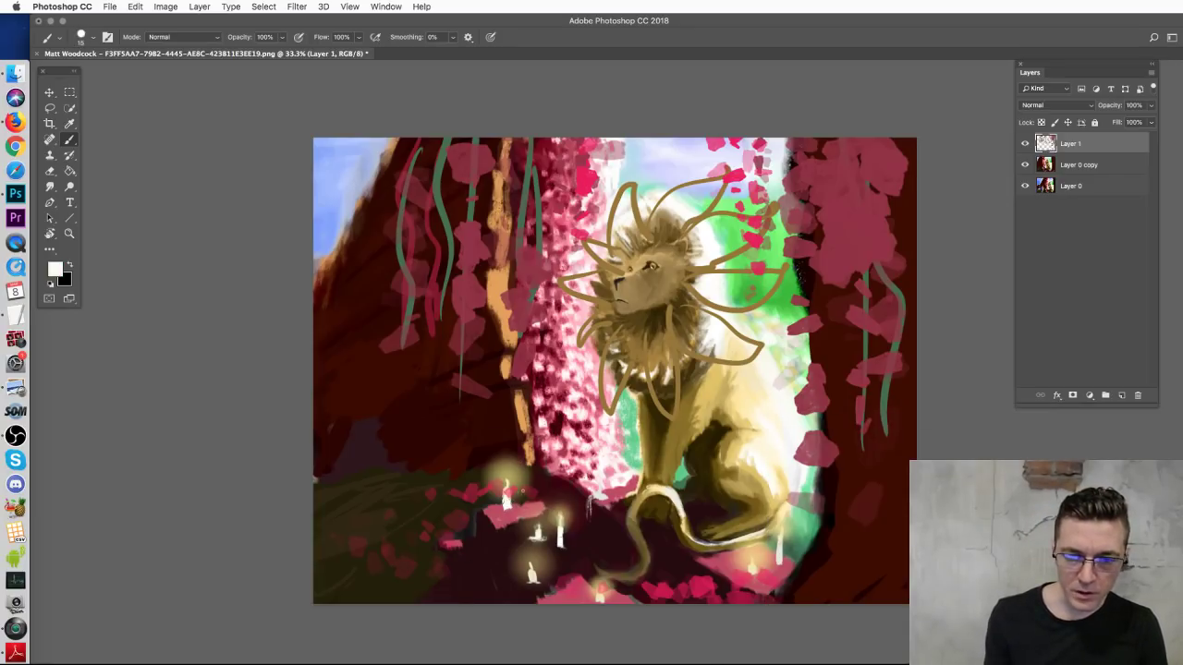
right_click(591, 465)
drag(602, 493, 610, 494)
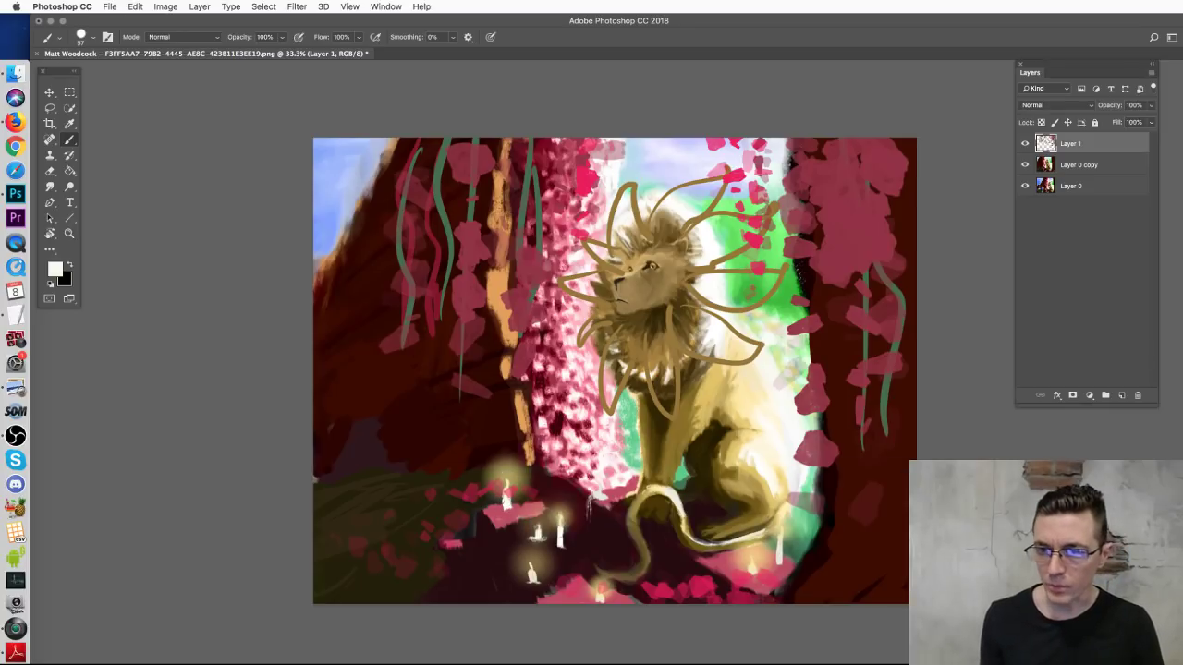
mouse_move(523, 460)
mouse_down()
mouse_move(506, 487)
mouse_move(500, 455)
mouse_move(511, 488)
mouse_move(518, 467)
mouse_move(504, 475)
mouse_move(532, 464)
mouse_up()
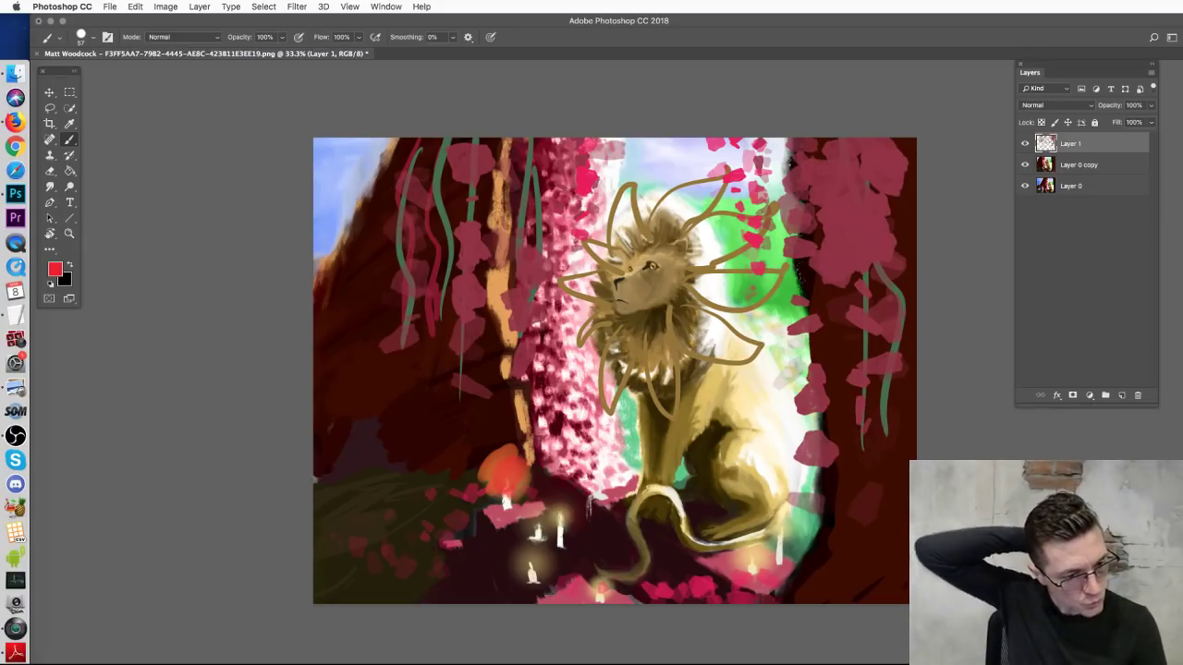
click(42, 87)
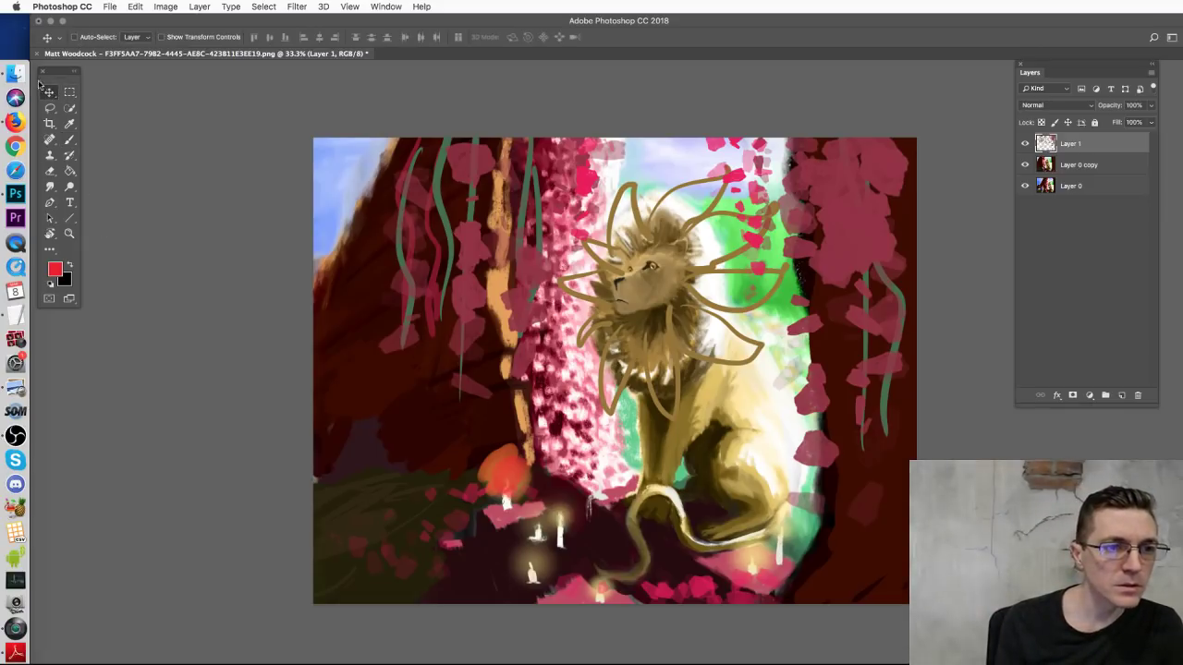
click(15, 72)
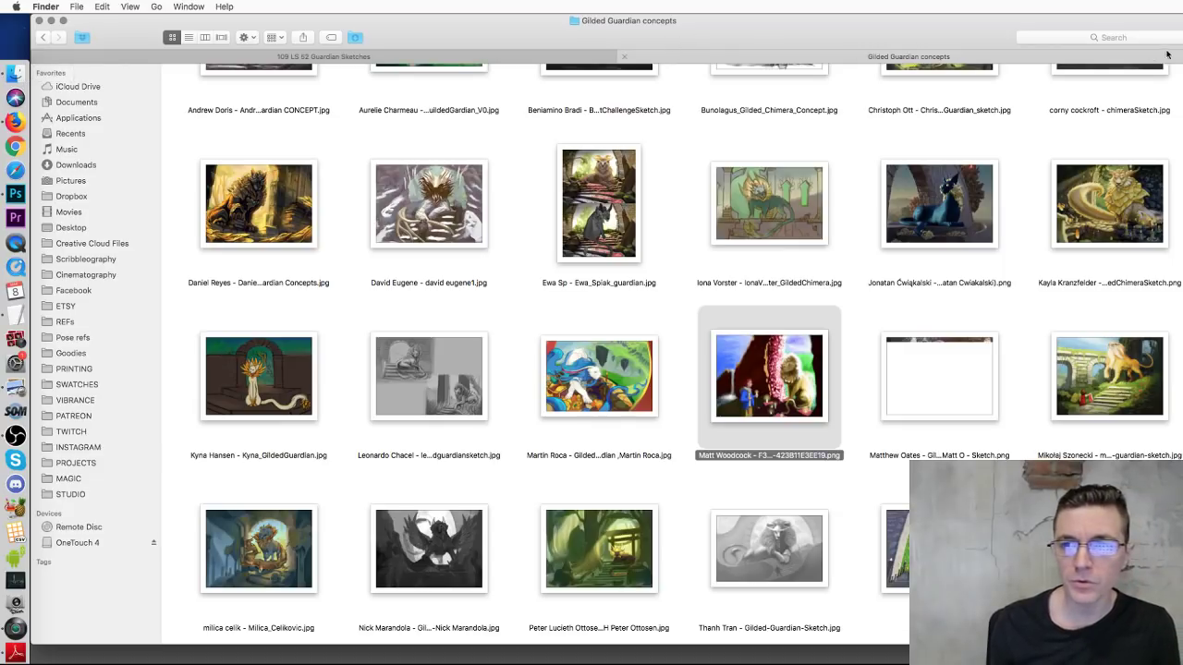
Step: Minimize the concepts window and move the PRINTING folder window over the painting
key(cmd+m)
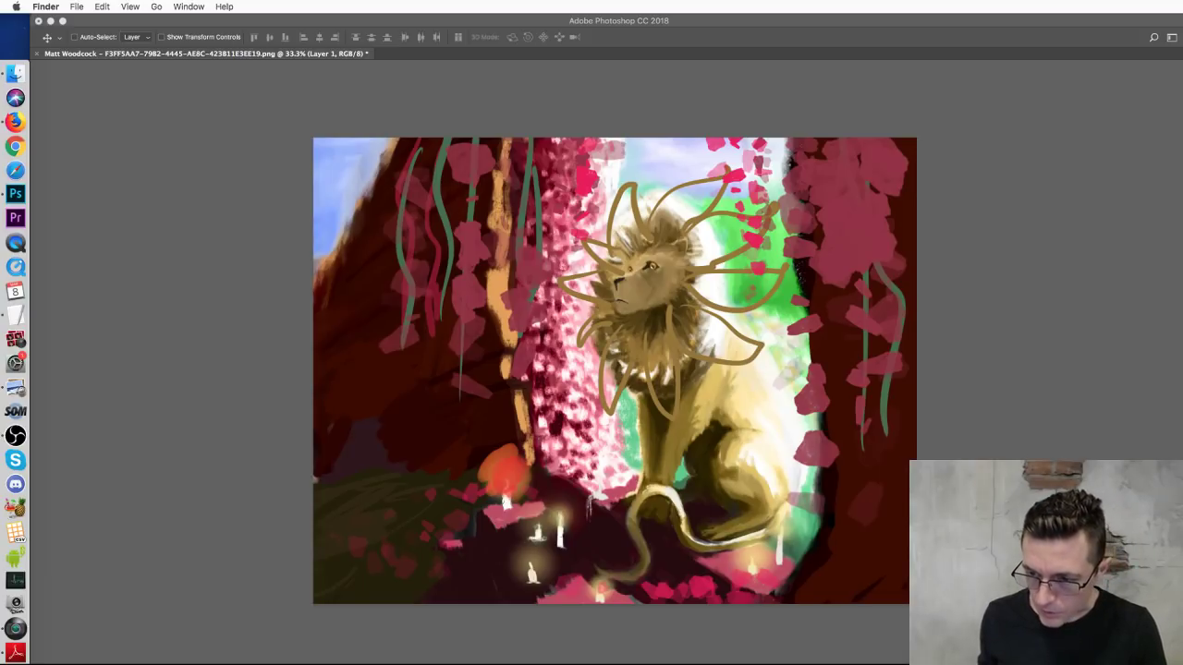
key(super+n)
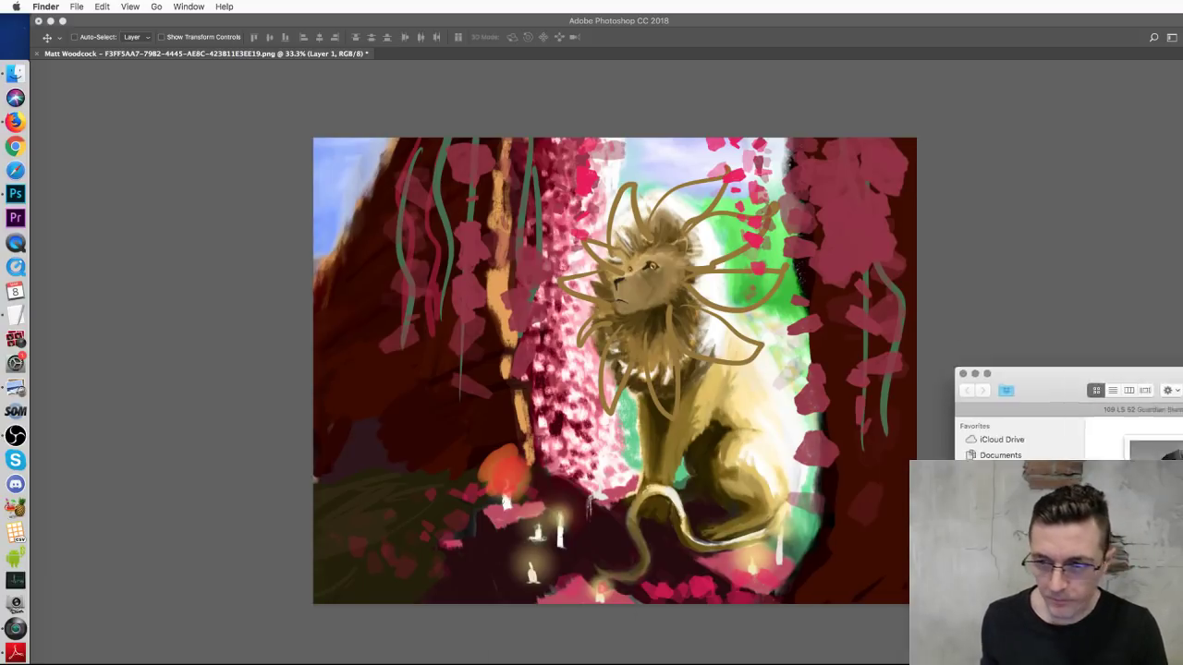
key(super+w)
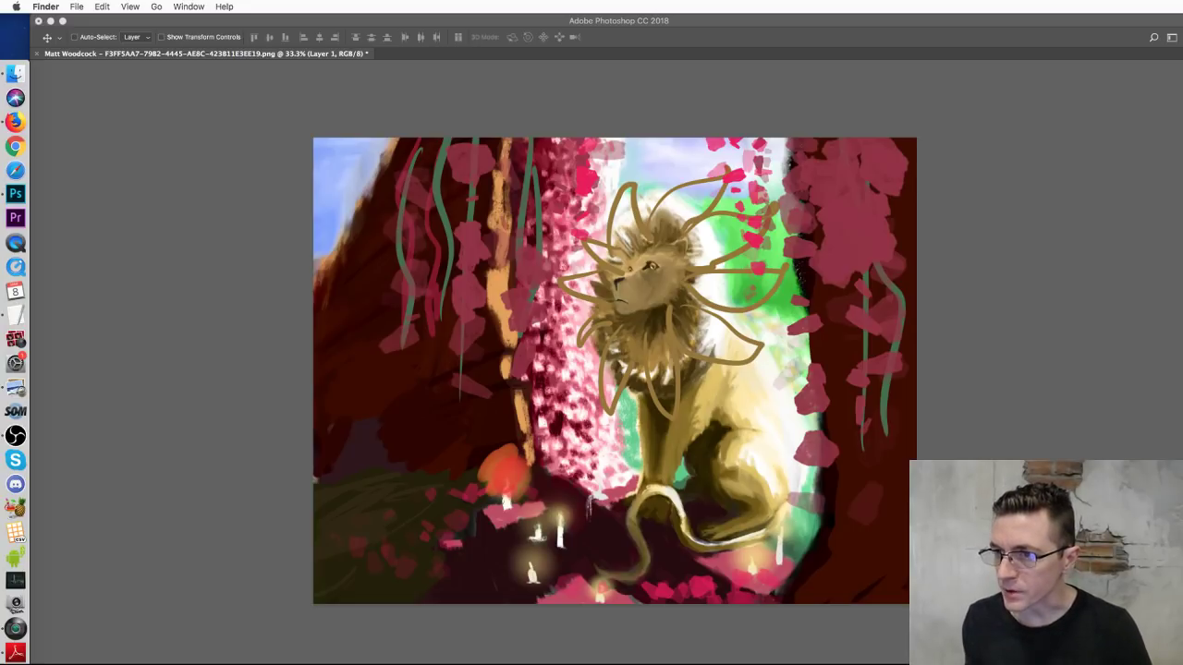
drag(1182, 138, 688, 159)
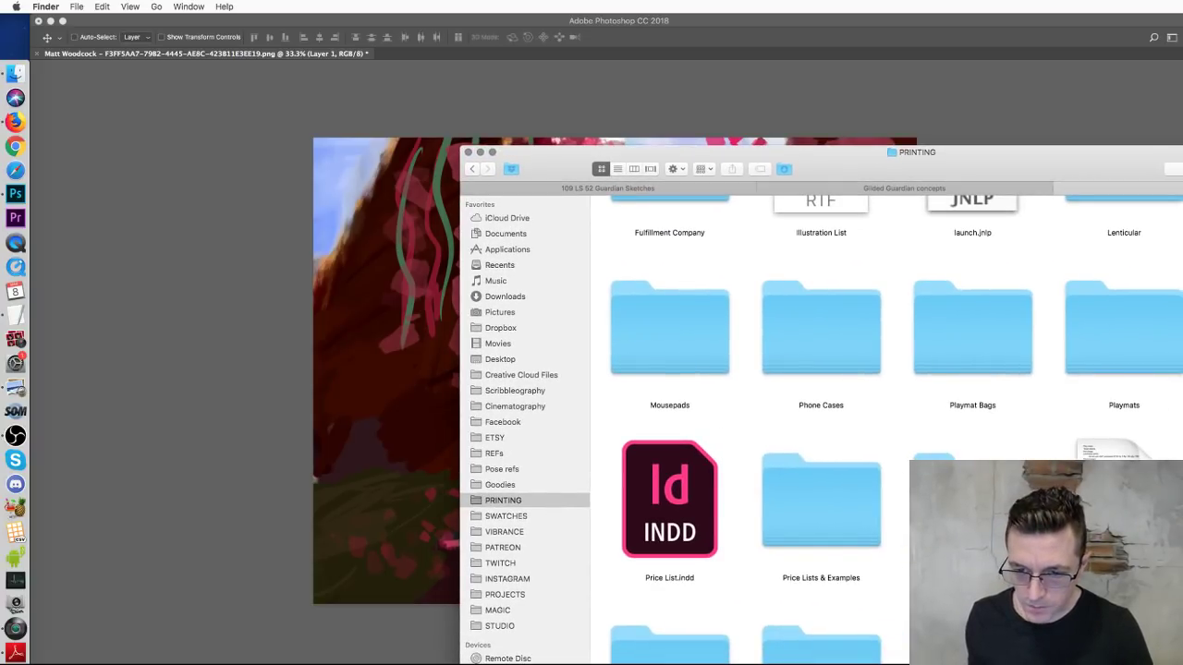
Step: Open 16x20 Candelabra.jpg from the Prints folder in Photoshop
click(973, 499)
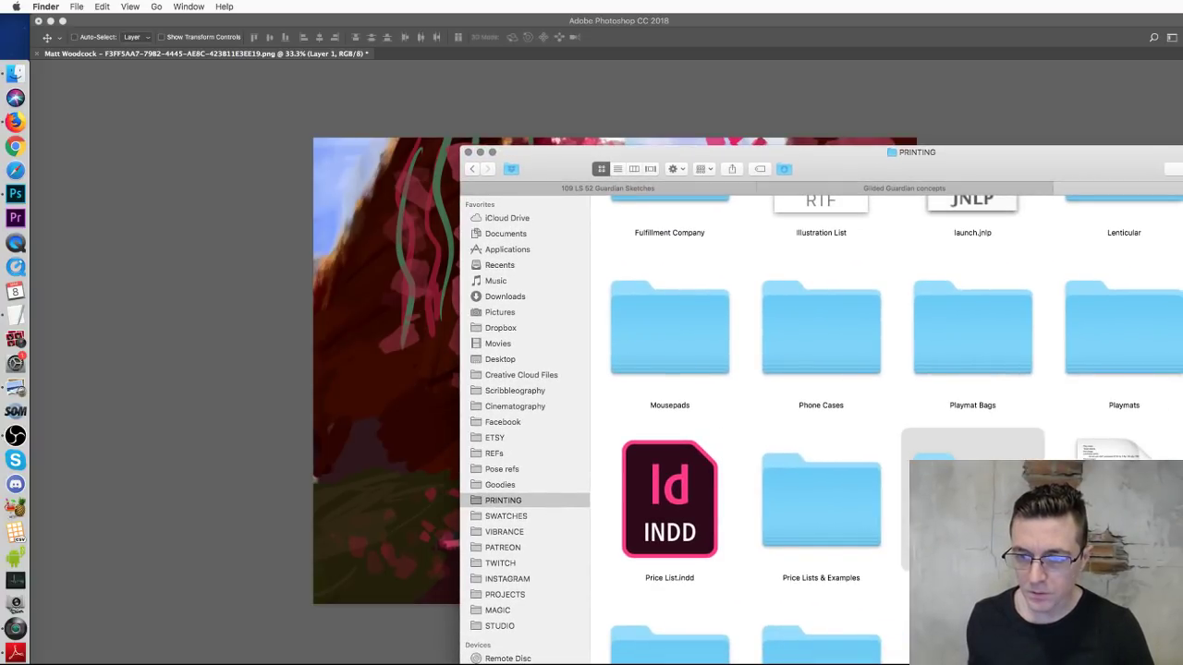
double_click(972, 499)
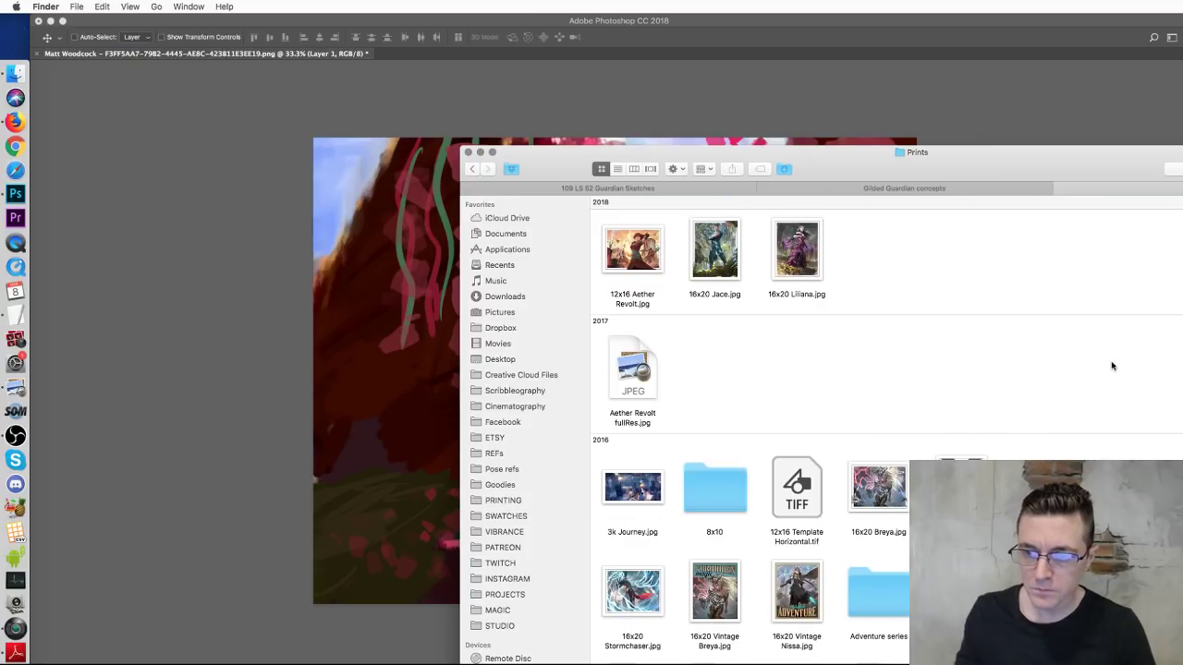
click(1125, 488)
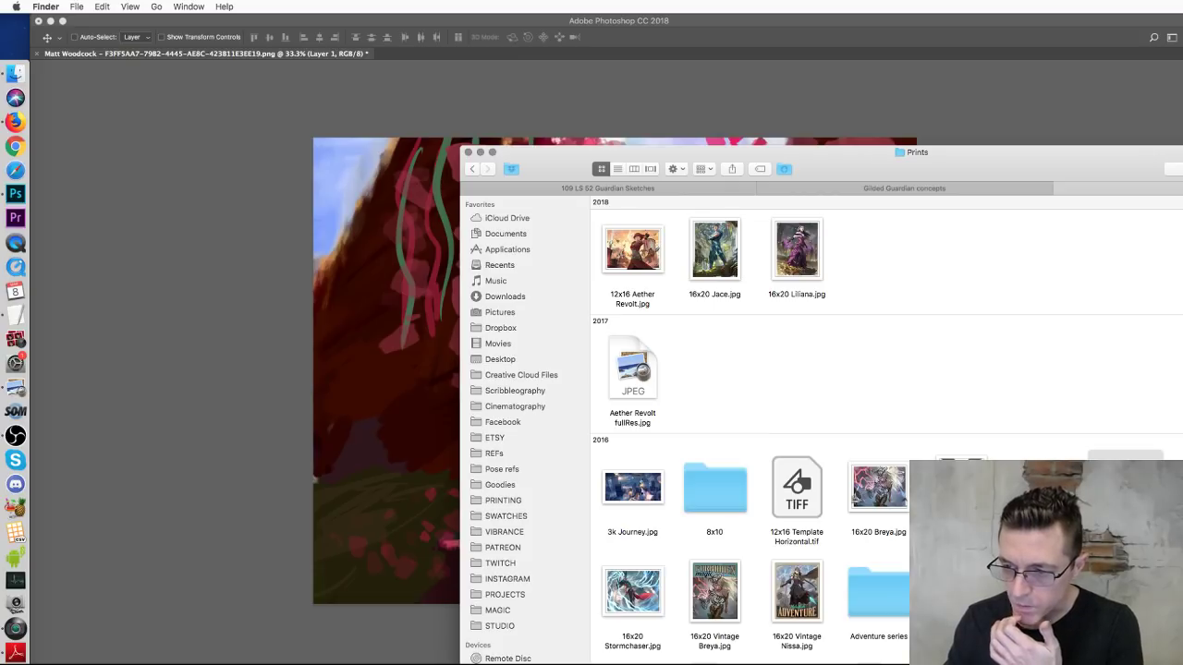
key(super+Tab)
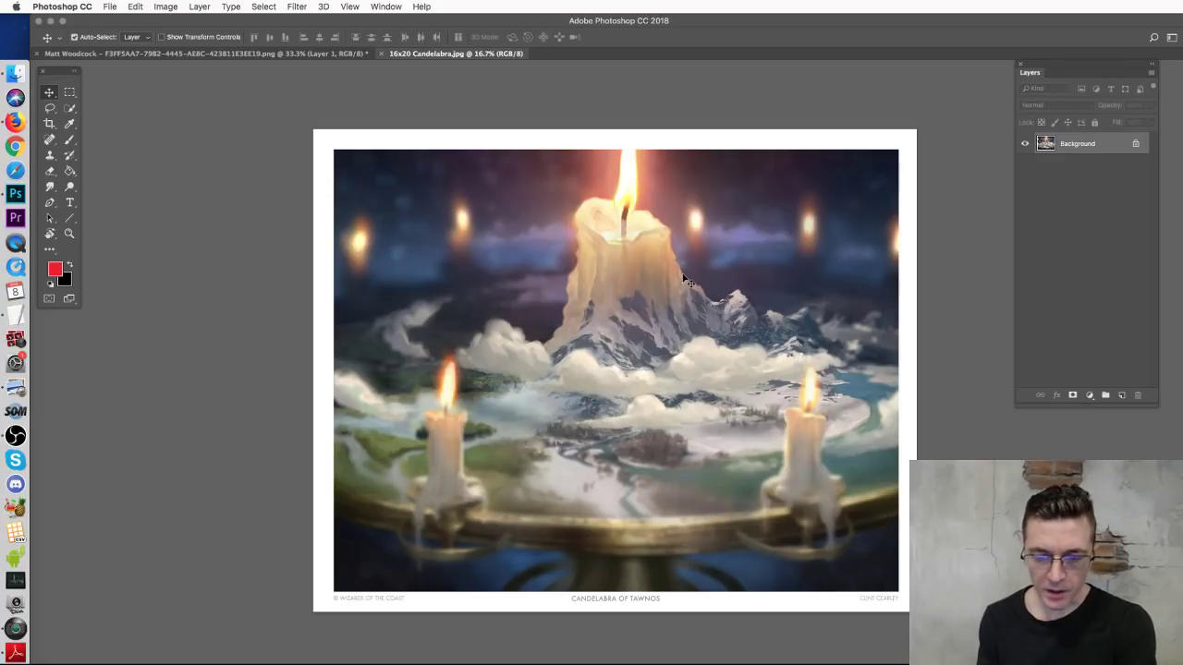
Step: Zoom in on the Candelabra print's big candle flame and test a white brush dab
key(super+equal)
drag(681, 222, 719, 324)
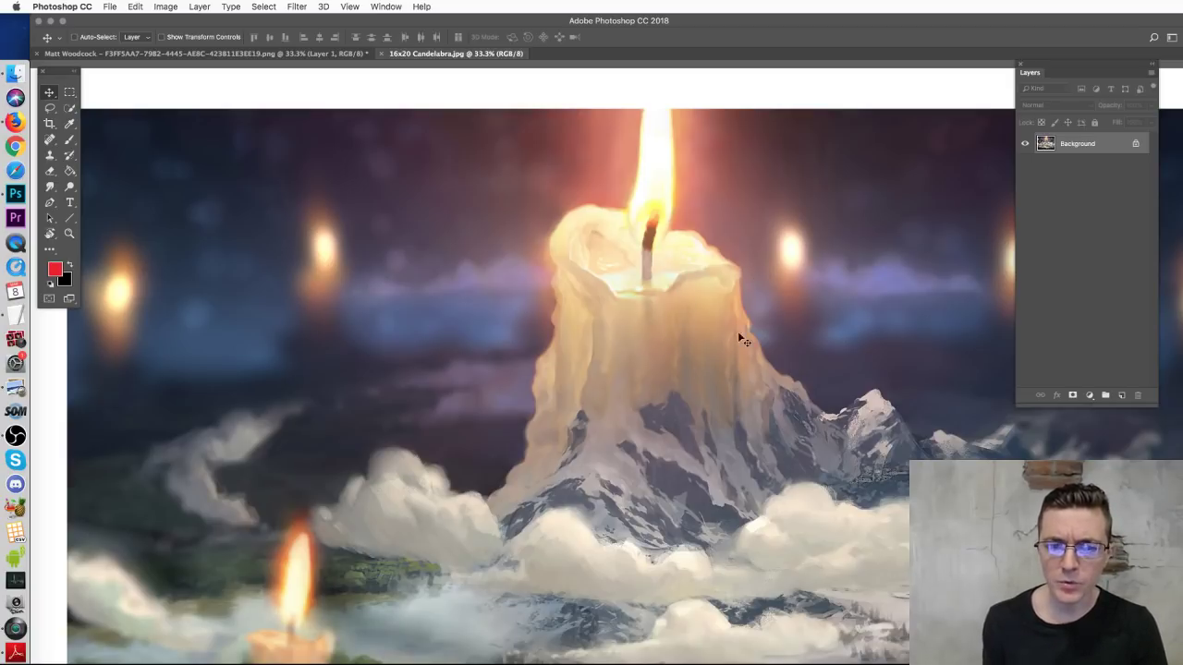
click(70, 140)
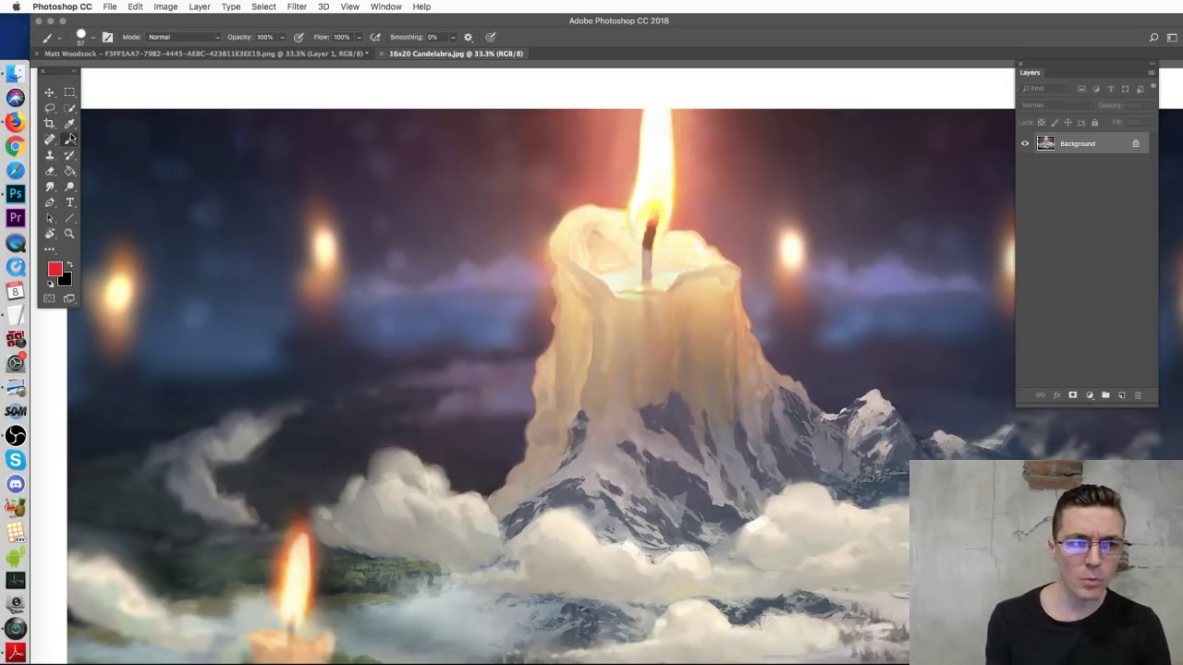
alt+click(658, 163)
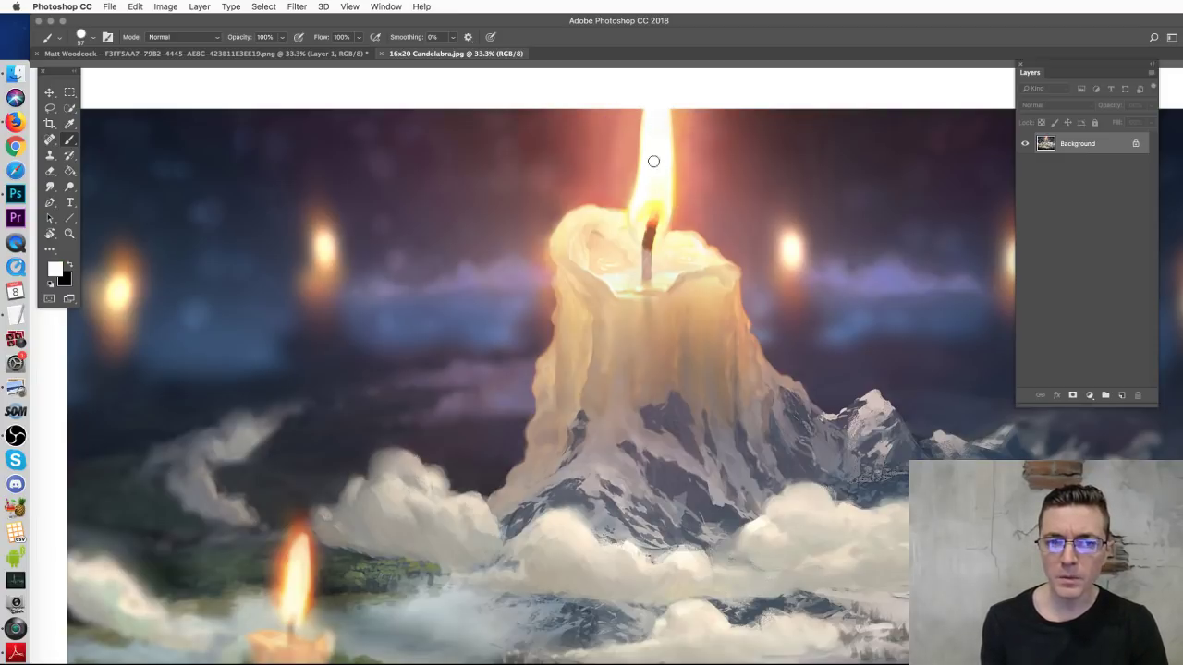
drag(653, 121, 657, 151)
Step: Choose the Hard Round 19 px brush and sample the flame's pale cream colour
right_click(658, 186)
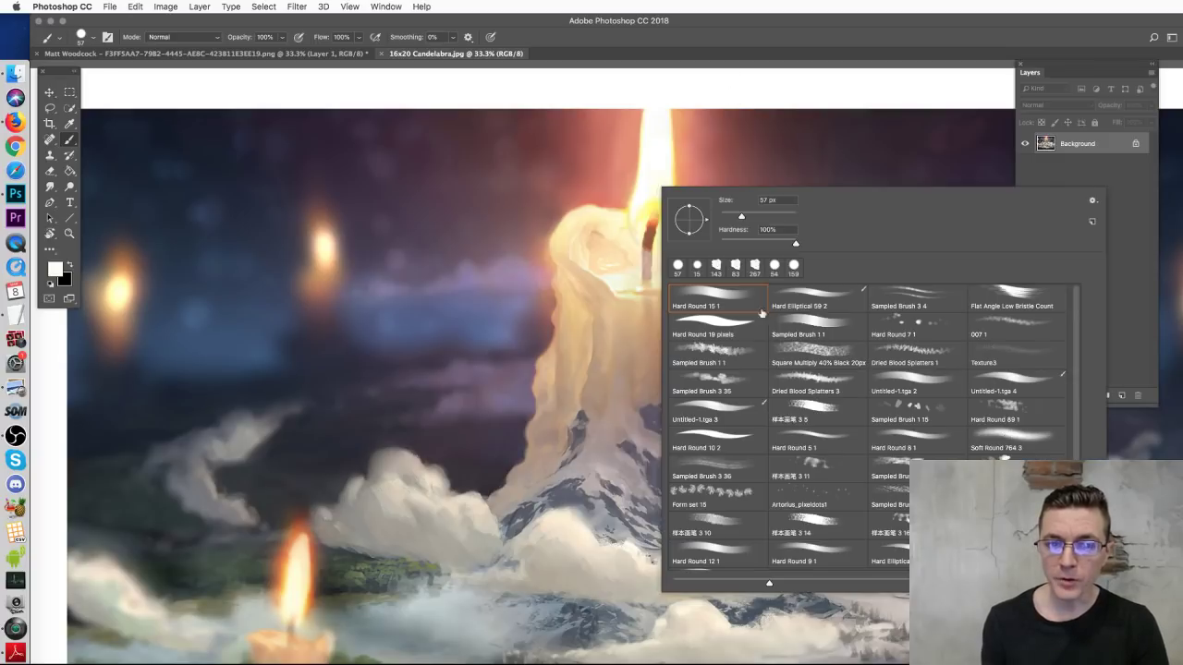
click(721, 325)
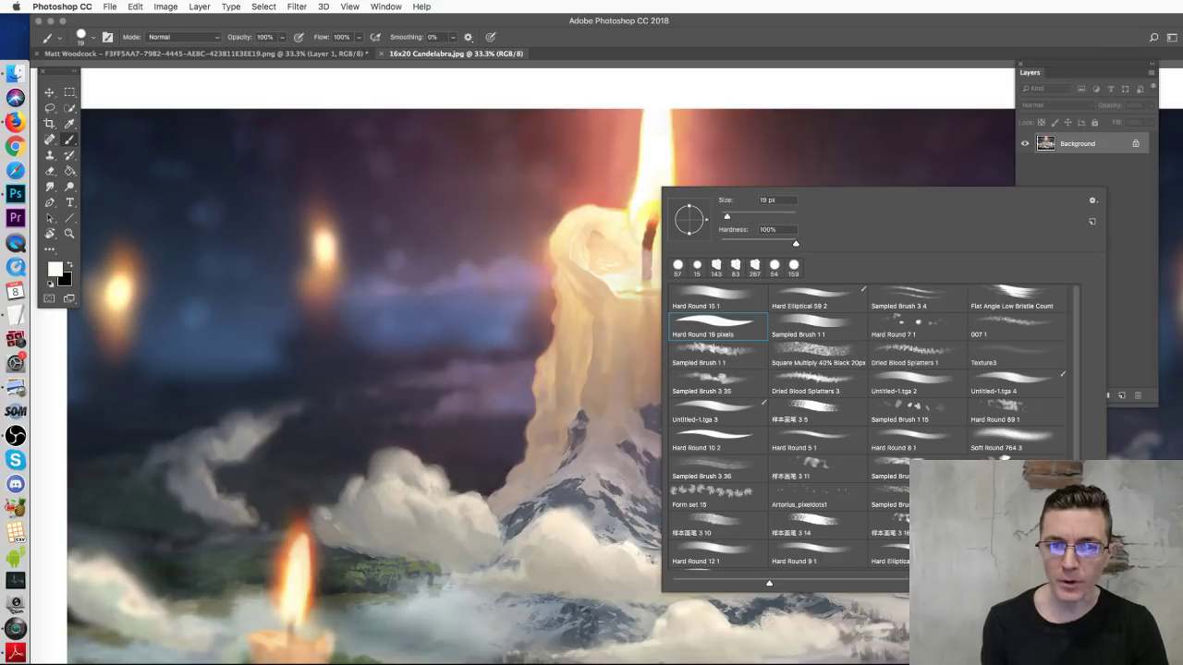
click(633, 235)
scroll(462, 404, down, 5)
scroll(462, 404, left, 6)
alt+click(542, 395)
click(55, 268)
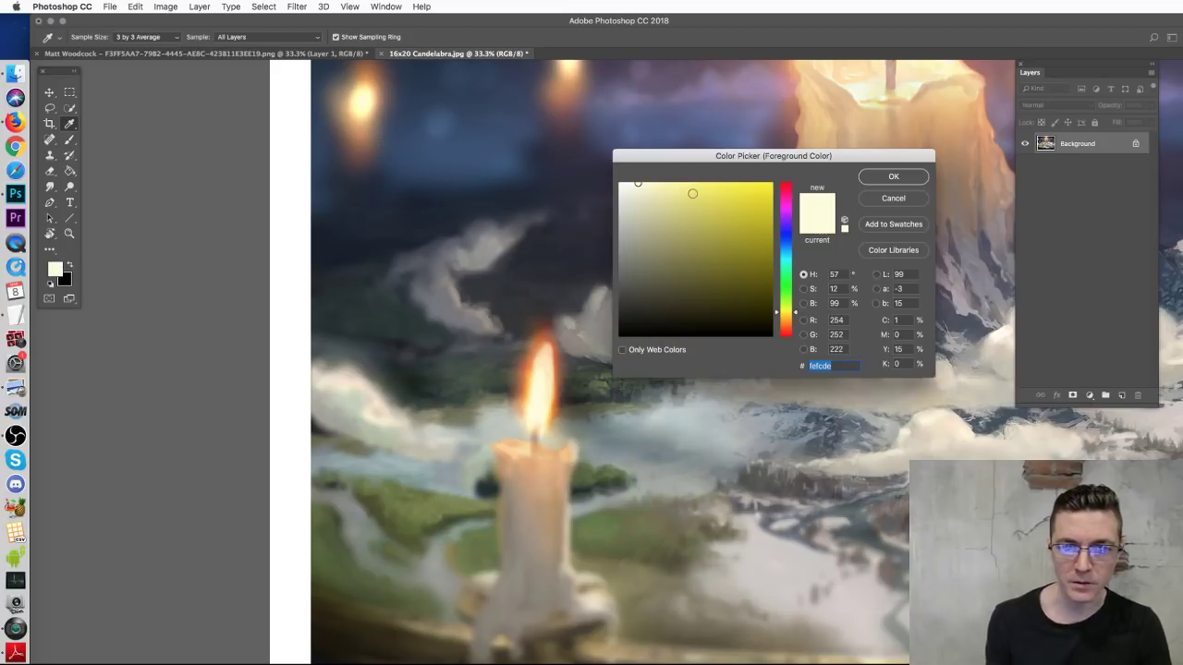
click(905, 199)
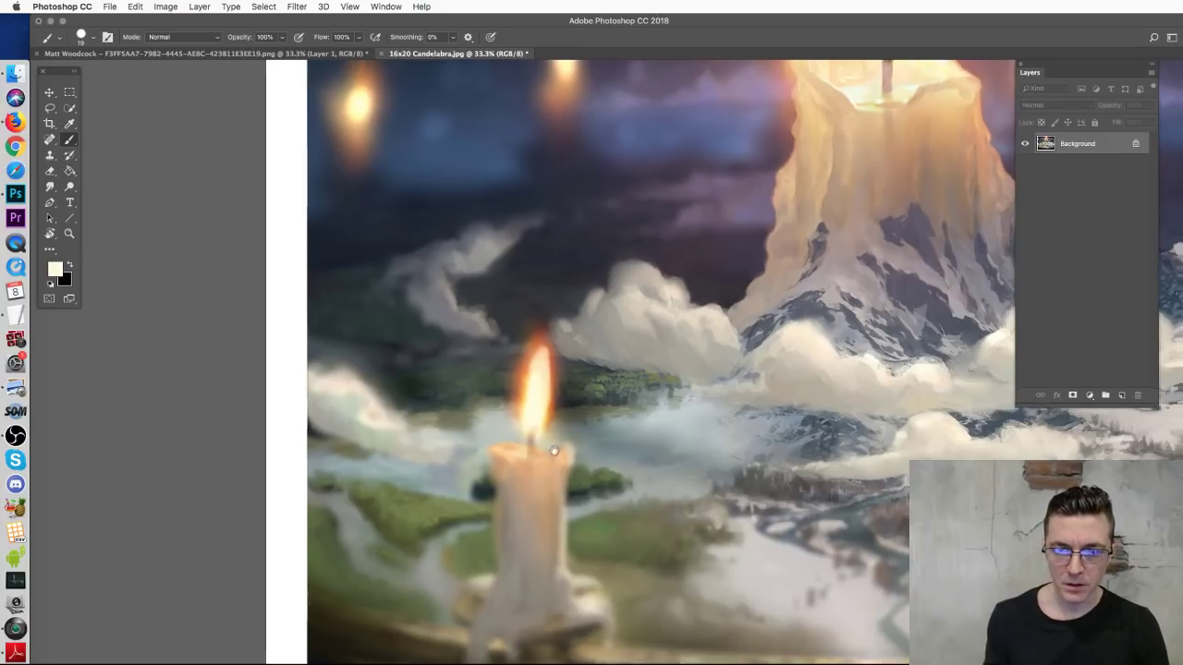
Step: Pan the print to study the big and small candles, then return to the lion painting
drag(739, 282, 495, 484)
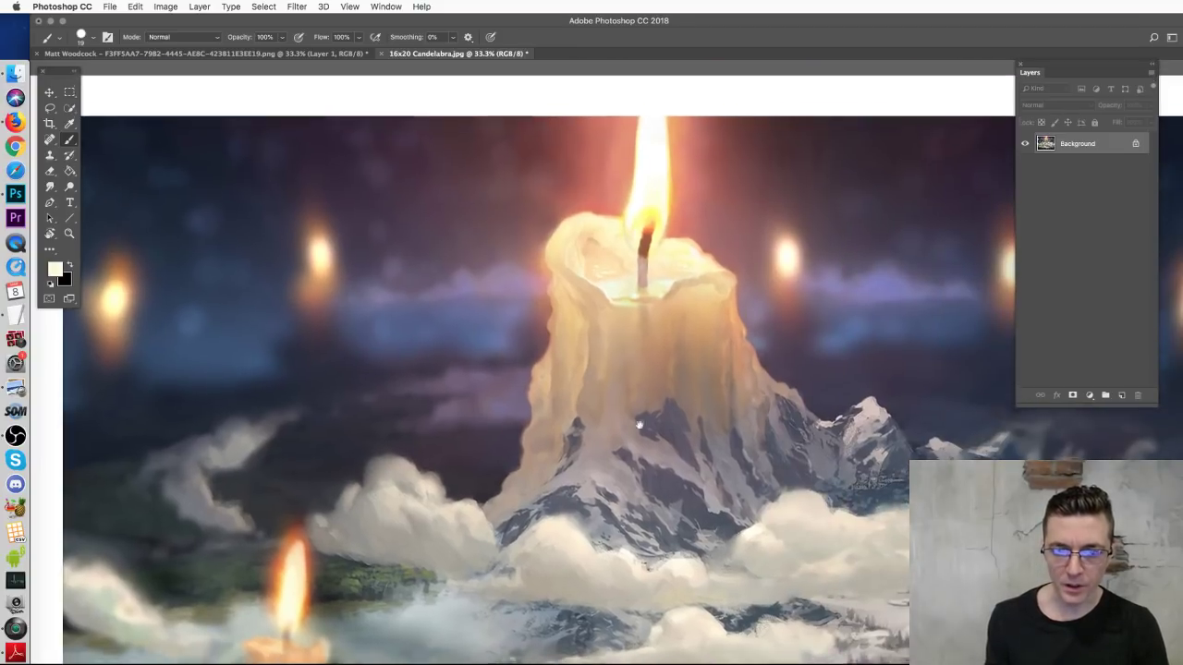
drag(635, 453, 635, 339)
drag(341, 583, 409, 410)
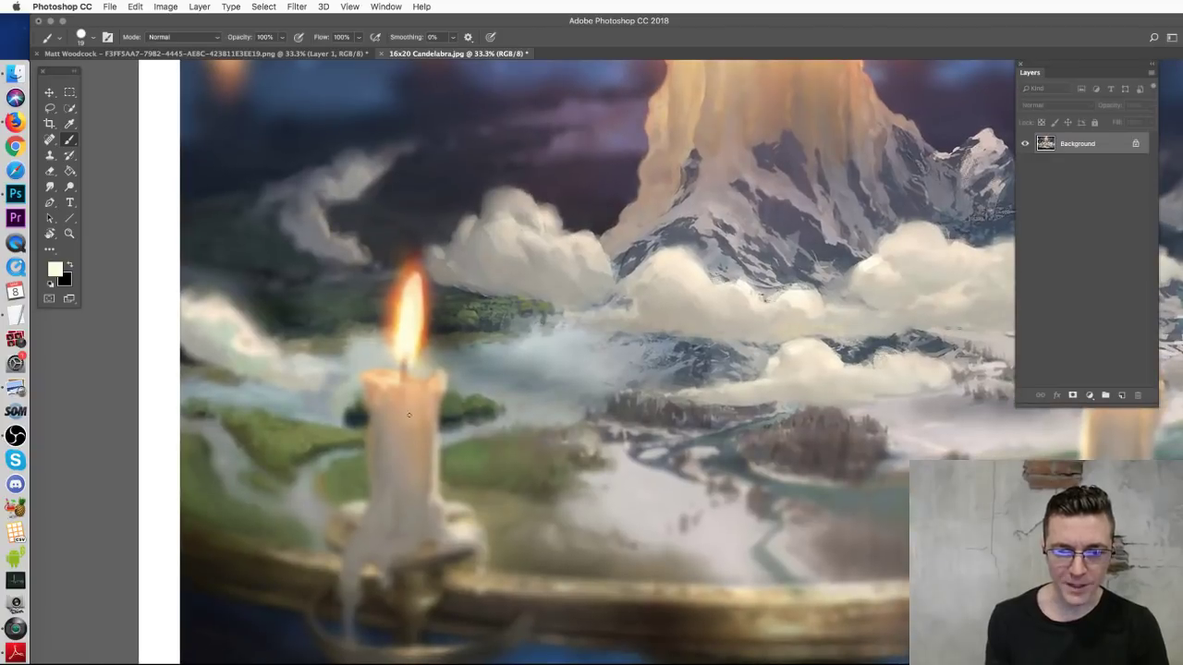
scroll(404, 428, up, 5)
scroll(404, 428, right, 2)
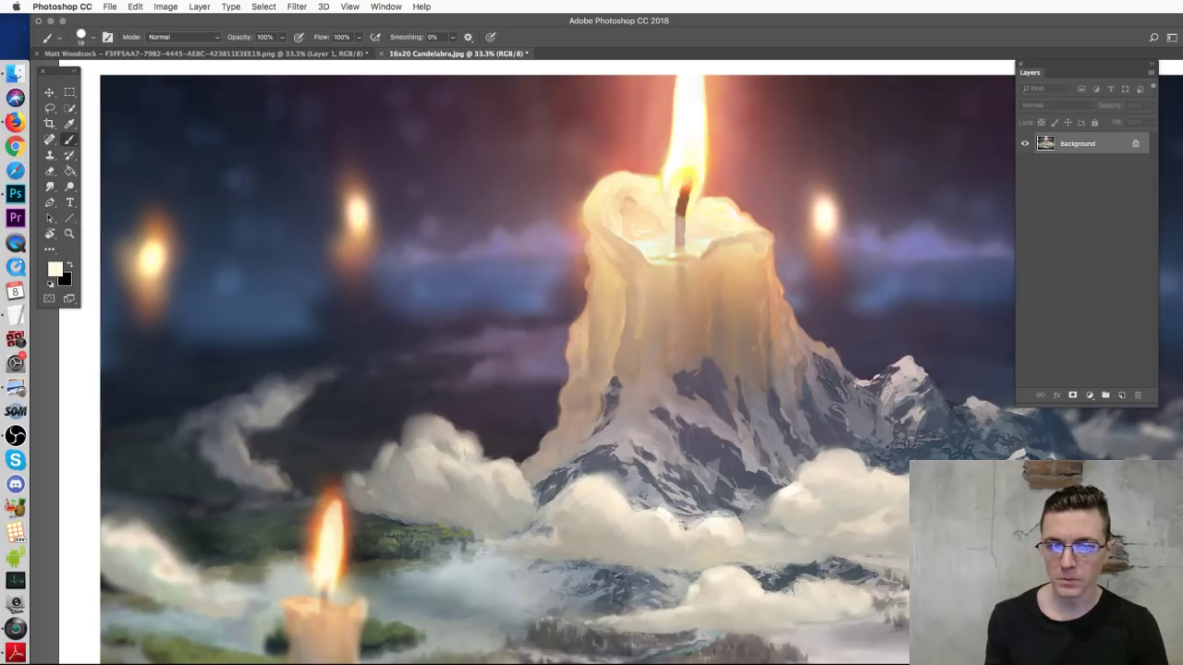
click(205, 54)
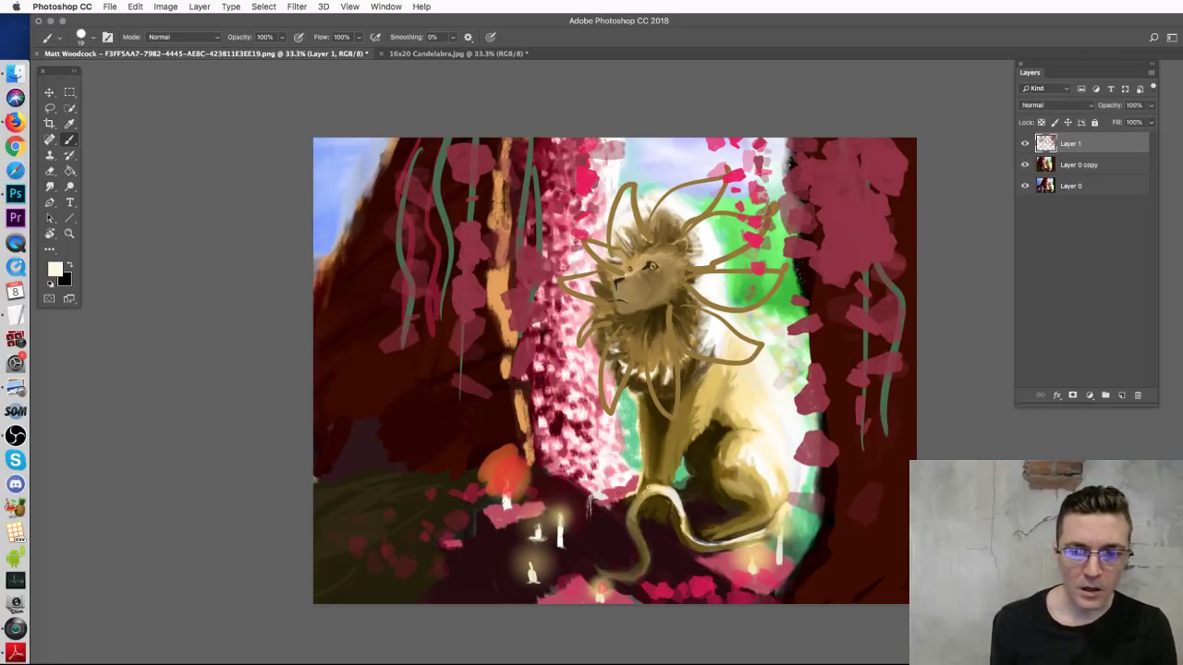
Step: Sketch cream candle outlines near the steps, undoing two trial strokes on the left
mouse_move(499, 507)
mouse_down()
mouse_move(513, 465)
mouse_move(515, 507)
mouse_move(546, 497)
mouse_move(551, 536)
mouse_up()
drag(564, 541, 566, 504)
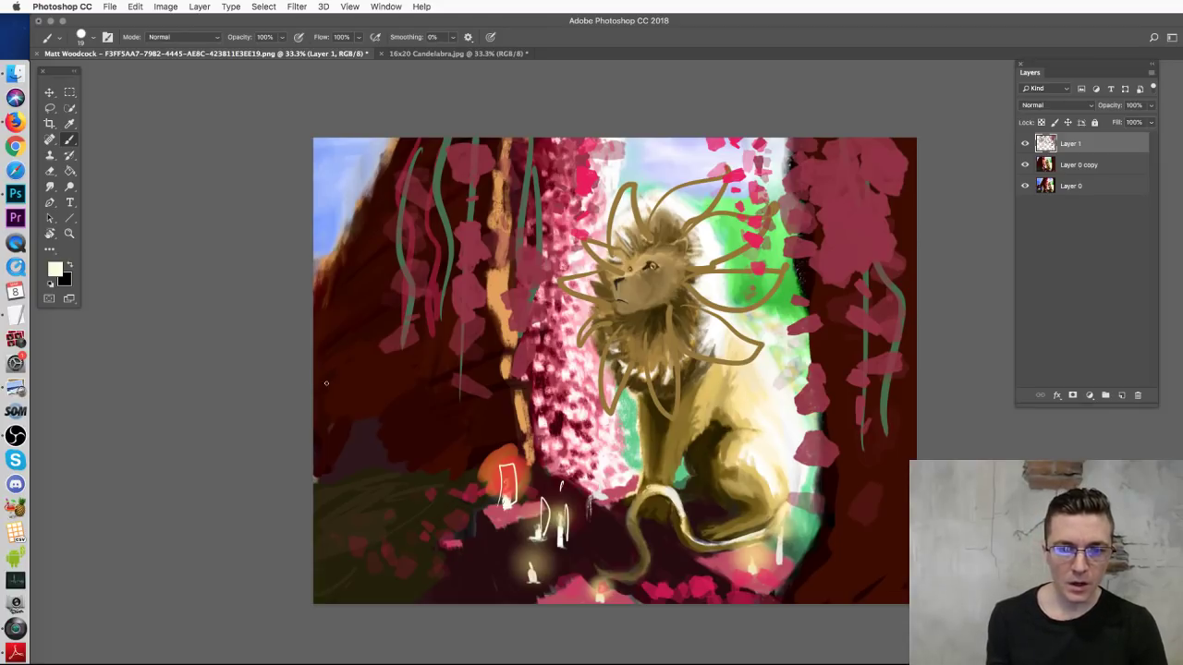
drag(325, 330, 406, 446)
key(super+z)
mouse_move(355, 336)
mouse_down()
mouse_move(366, 395)
mouse_move(373, 438)
mouse_up()
key(super+z)
Step: Paint long cream swirls across the lower left, then close the painting without saving
mouse_move(316, 374)
mouse_down()
mouse_move(356, 374)
mouse_move(420, 427)
mouse_move(432, 473)
mouse_move(317, 483)
mouse_move(346, 414)
mouse_move(304, 400)
mouse_move(383, 442)
mouse_move(379, 494)
mouse_move(436, 573)
mouse_move(557, 596)
mouse_up()
mouse_move(316, 491)
mouse_down()
mouse_move(304, 564)
mouse_move(386, 595)
mouse_move(505, 601)
mouse_up()
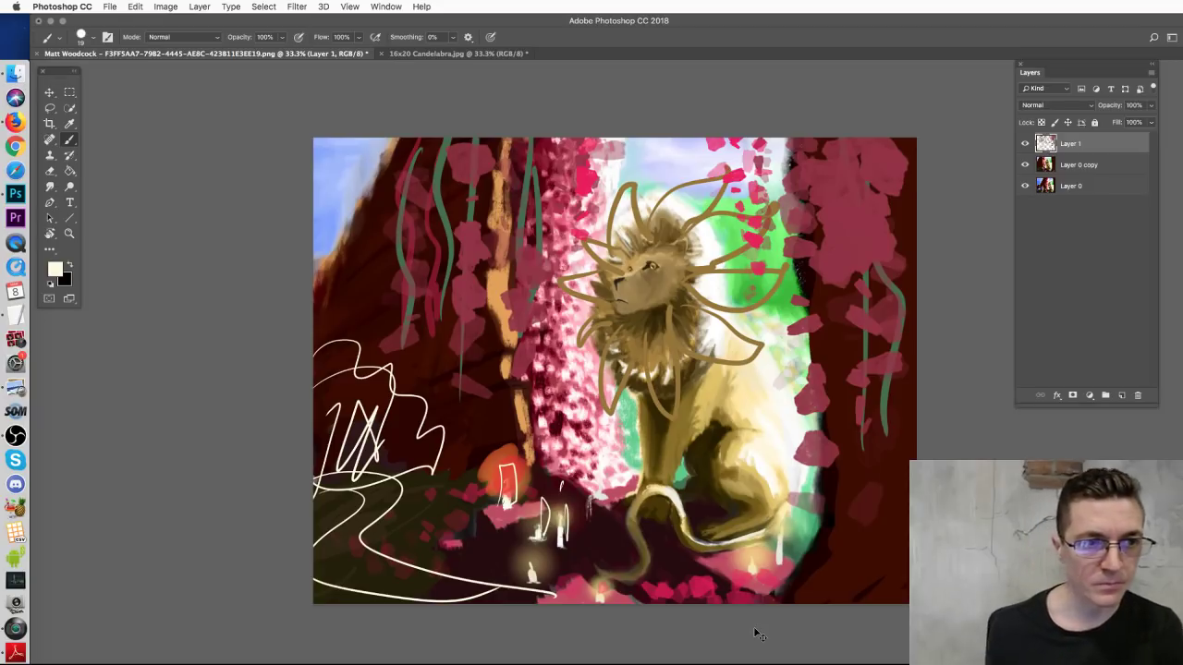
key(super+w)
click(746, 277)
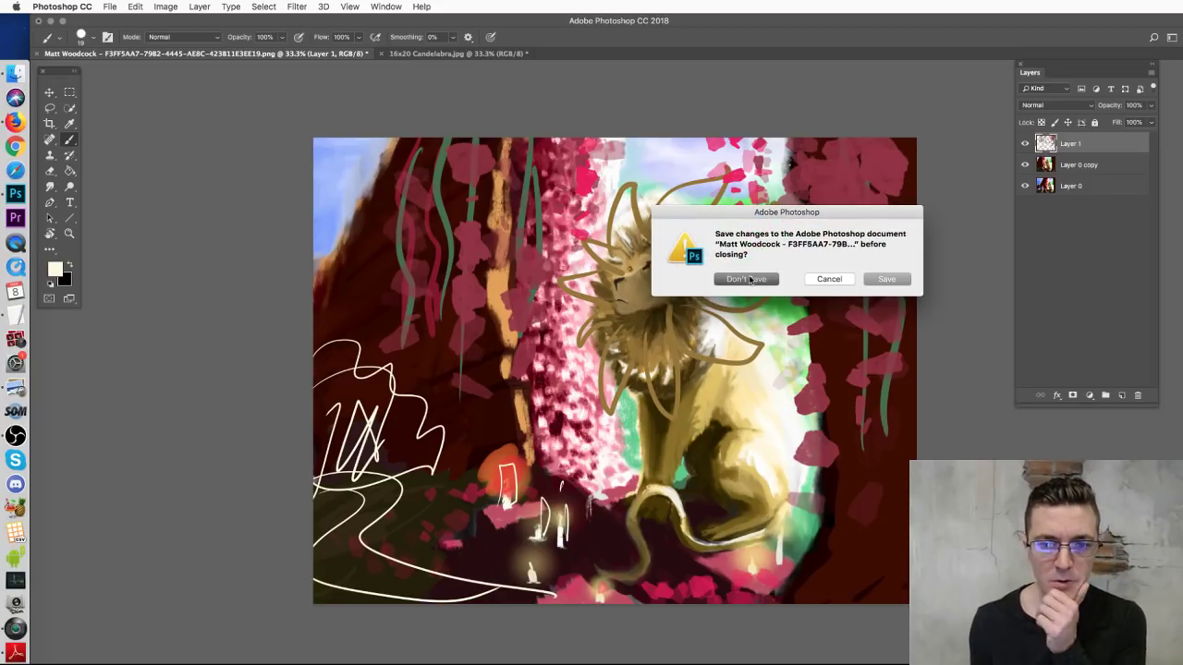
Step: Close the Candelabra print unsaved and show the Gilded Guardian concepts folder
click(40, 53)
click(740, 278)
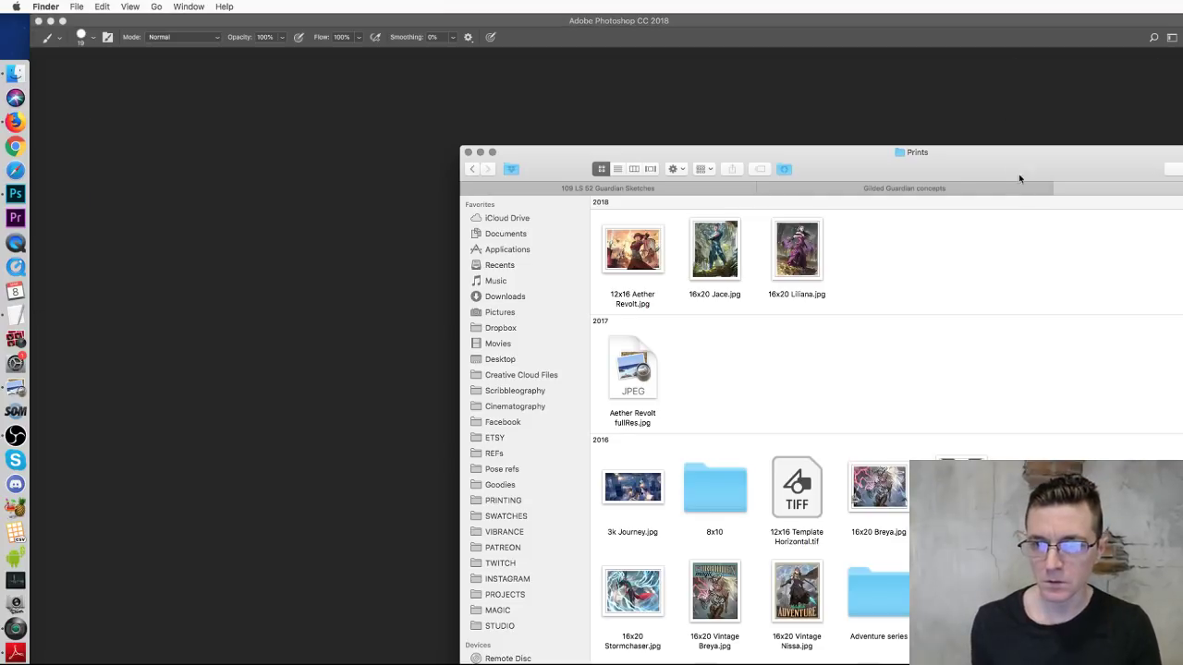
drag(1012, 159, 654, 37)
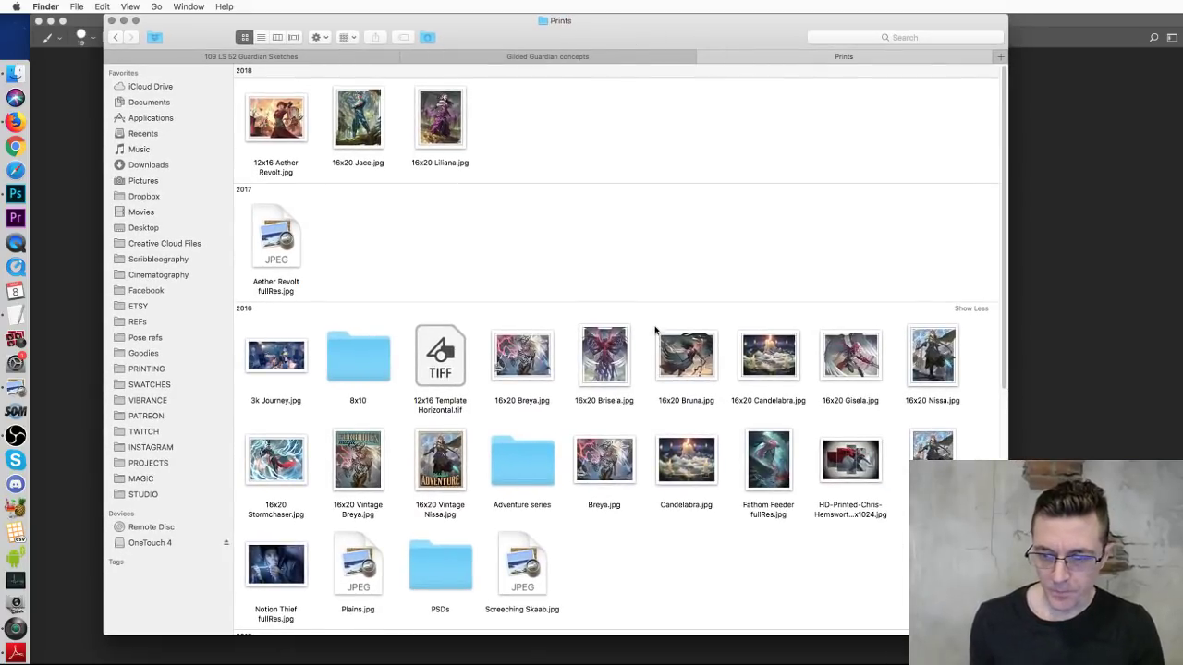
click(488, 60)
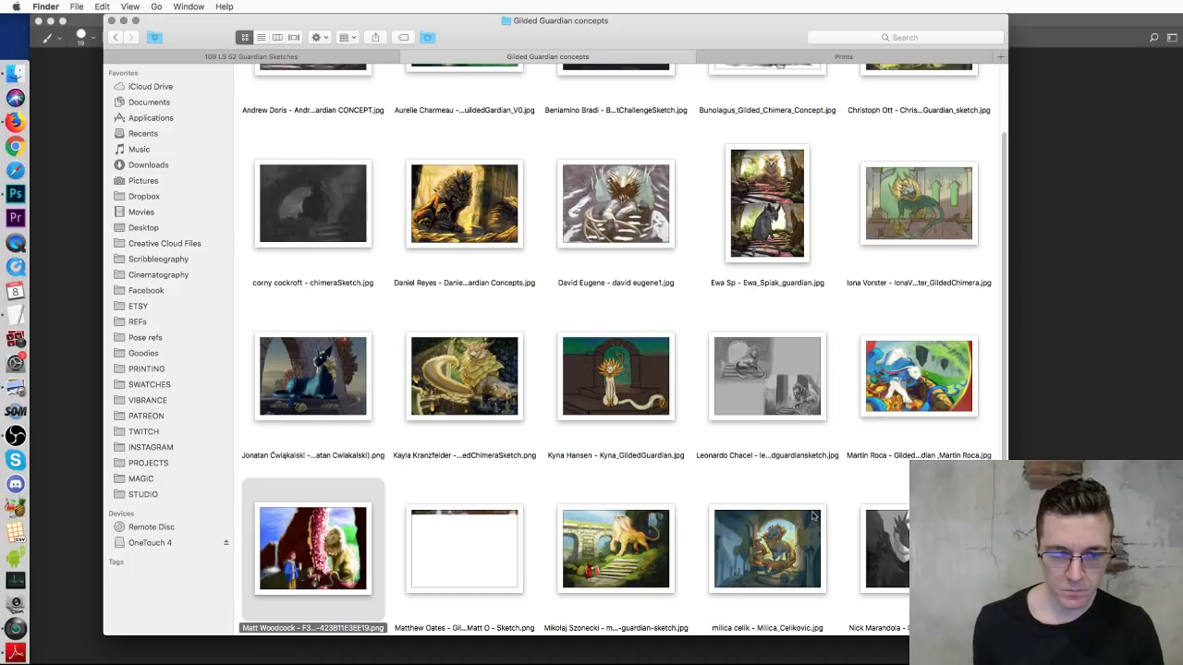
Step: Open the next concept sketch, the ram-horned lion, with Photoshop CC 2018
scroll(487, 382, down, 4)
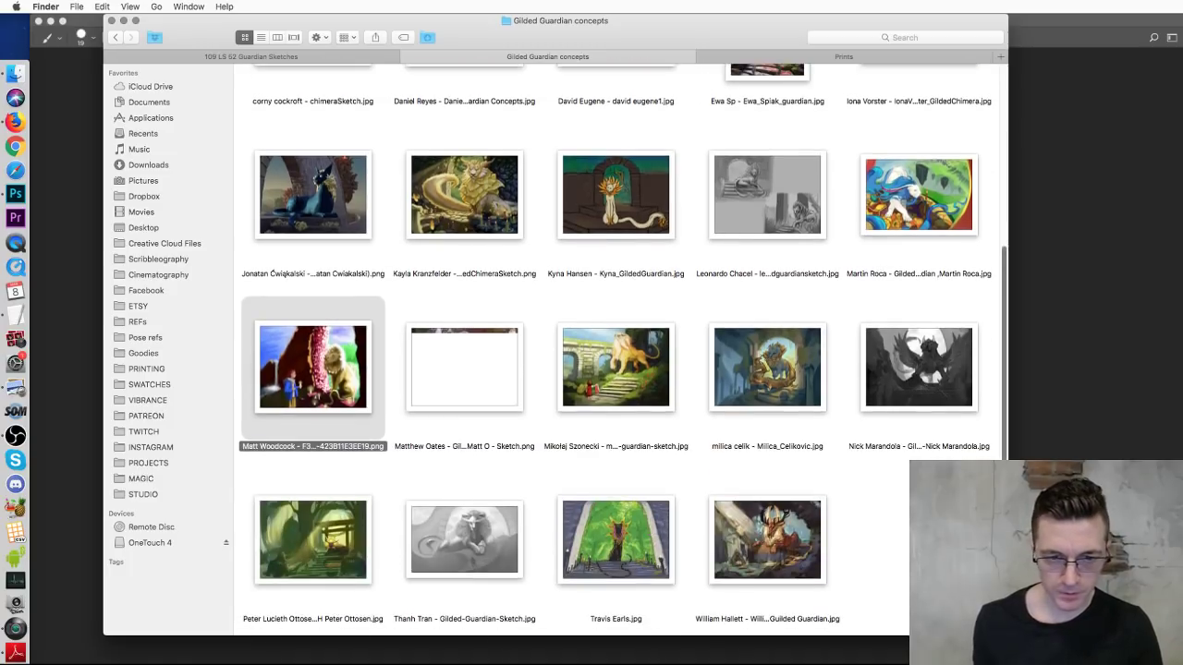
click(487, 382)
right_click(469, 381)
mouse_move(493, 399)
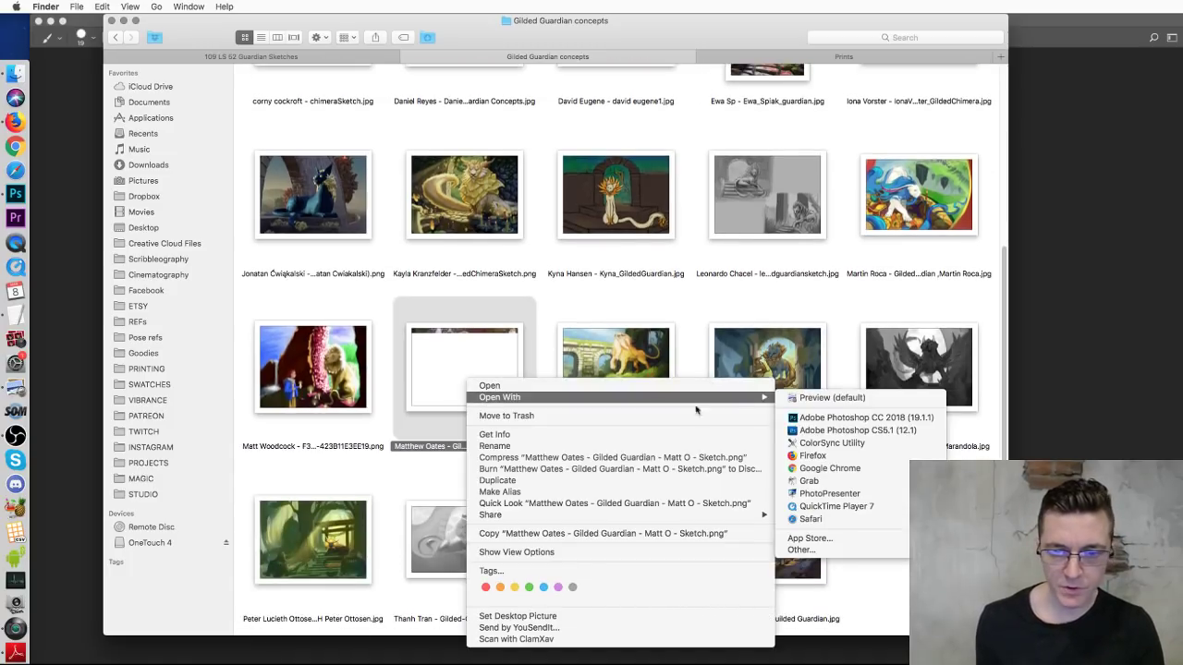
click(847, 421)
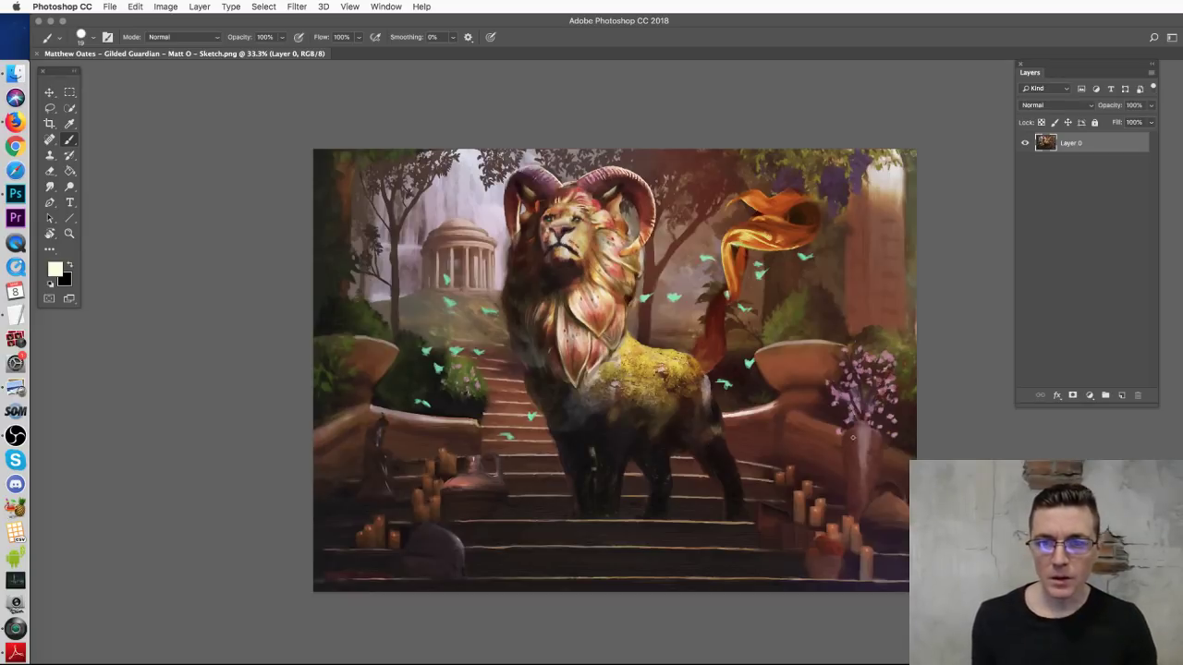
Step: Create an empty Layer 1 above Layer 0 of the horned lion concept
click(1120, 396)
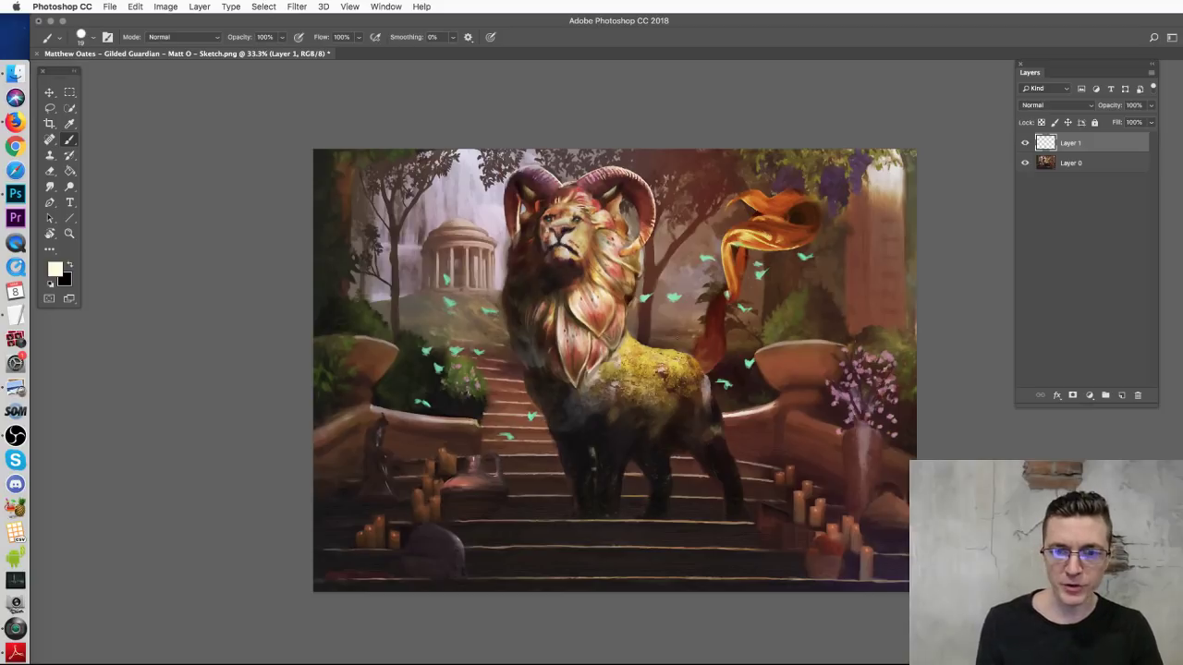
Step: Set the brush to 95 px and paint sampled brown and olive strokes on the right
alt+click(810, 352)
right_click(819, 353)
click(924, 365)
text(95)
key(Return)
mouse_move(800, 388)
mouse_down()
mouse_move(800, 166)
mouse_move(821, 214)
mouse_move(848, 388)
mouse_move(872, 381)
mouse_up()
alt+click(904, 218)
mouse_move(891, 187)
mouse_down()
mouse_move(885, 167)
mouse_move(901, 180)
mouse_up()
Step: Paint lighter olive over the upper right and orange joining the ribbon to the browns
alt+click(895, 331)
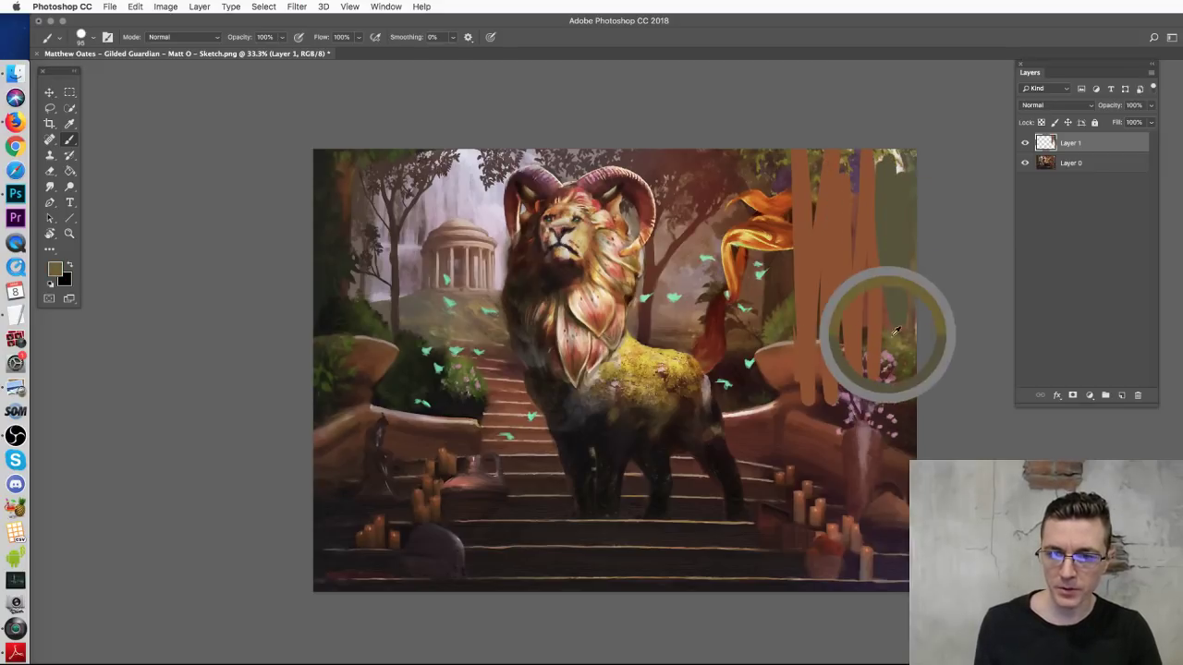
mouse_move(894, 245)
mouse_down()
mouse_move(884, 196)
mouse_move(904, 146)
mouse_move(894, 227)
mouse_move(890, 213)
mouse_move(897, 331)
mouse_move(891, 223)
mouse_up()
alt+click(820, 235)
mouse_move(820, 235)
mouse_down()
mouse_move(812, 216)
mouse_move(828, 201)
mouse_move(825, 214)
mouse_move(790, 203)
mouse_move(781, 236)
mouse_move(772, 231)
mouse_move(820, 228)
mouse_move(788, 245)
mouse_move(831, 208)
mouse_up()
alt+click(776, 229)
alt+click(783, 208)
alt+click(768, 222)
alt+click(853, 269)
Step: Paint trial brown trunk, branch and curve strokes, then delete them
mouse_move(369, 356)
mouse_down()
mouse_move(382, 297)
mouse_move(357, 139)
mouse_move(325, 271)
mouse_up()
mouse_move(407, 185)
mouse_down()
mouse_move(427, 156)
mouse_move(399, 175)
mouse_up()
mouse_move(673, 150)
mouse_down()
mouse_move(784, 198)
mouse_move(809, 245)
mouse_up()
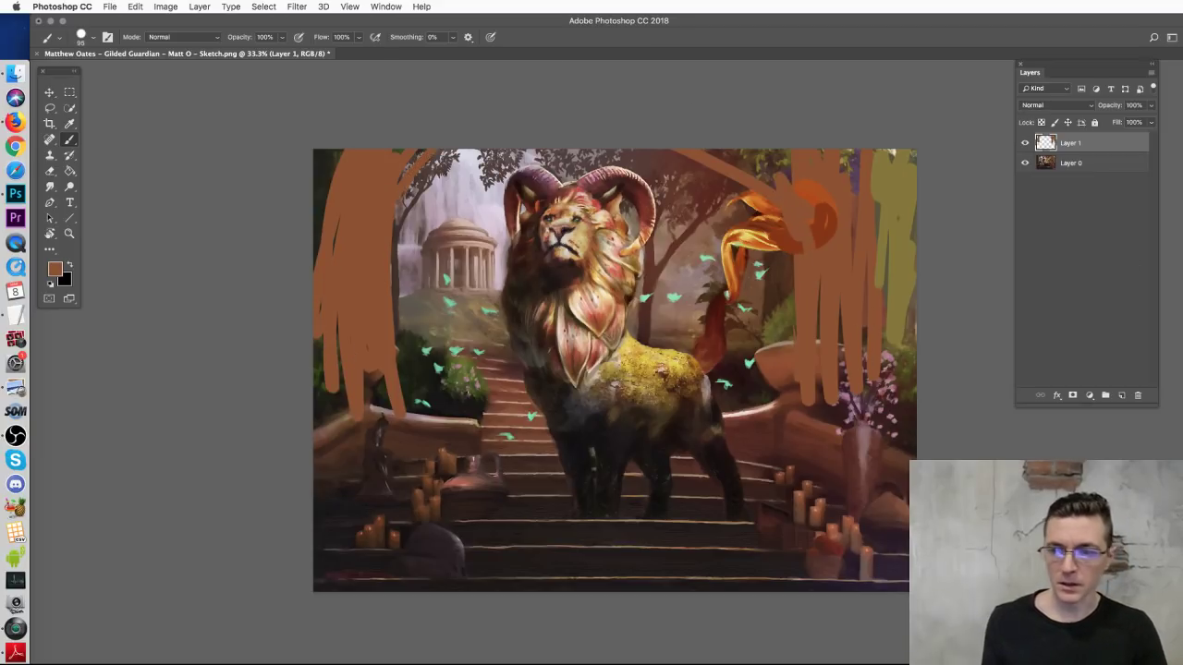
key(BackSpace)
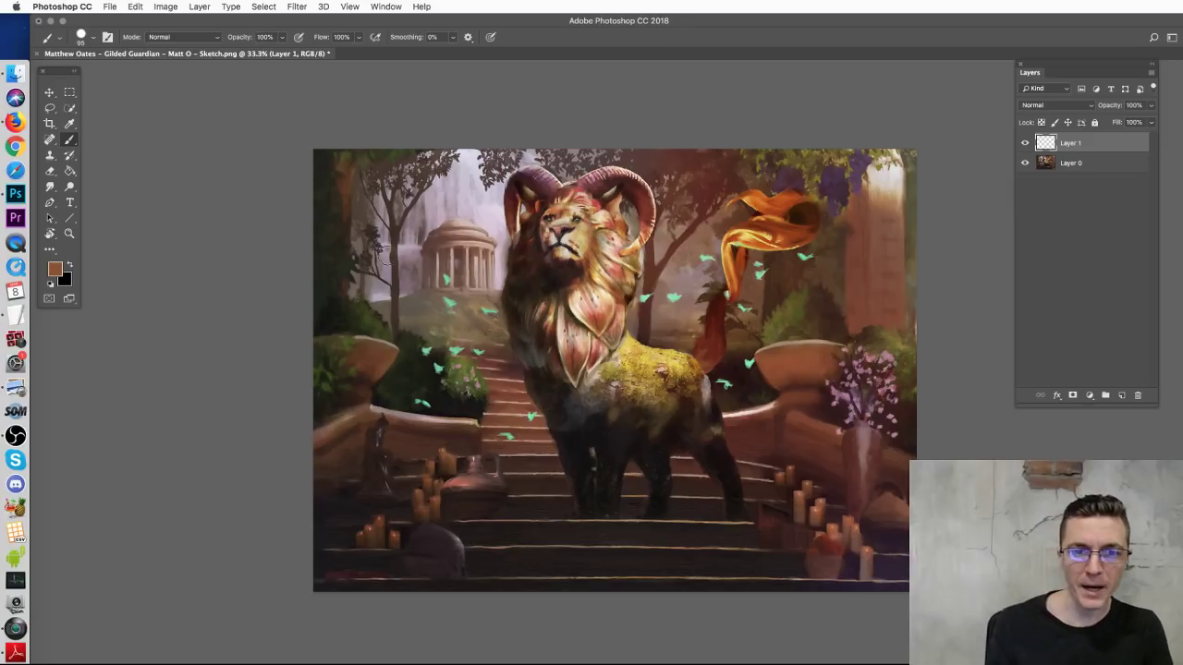
Step: Paint a brown arch rising from the left trees to the top, with pinkish-brown patches
mouse_move(377, 340)
mouse_down()
mouse_move(377, 277)
mouse_move(507, 156)
mouse_move(448, 153)
mouse_move(425, 138)
mouse_move(373, 305)
mouse_move(317, 211)
mouse_move(365, 197)
mouse_move(335, 305)
mouse_up()
alt+click(427, 200)
mouse_move(368, 184)
mouse_down()
mouse_move(328, 180)
mouse_move(360, 176)
mouse_move(368, 190)
mouse_up()
alt+click(487, 156)
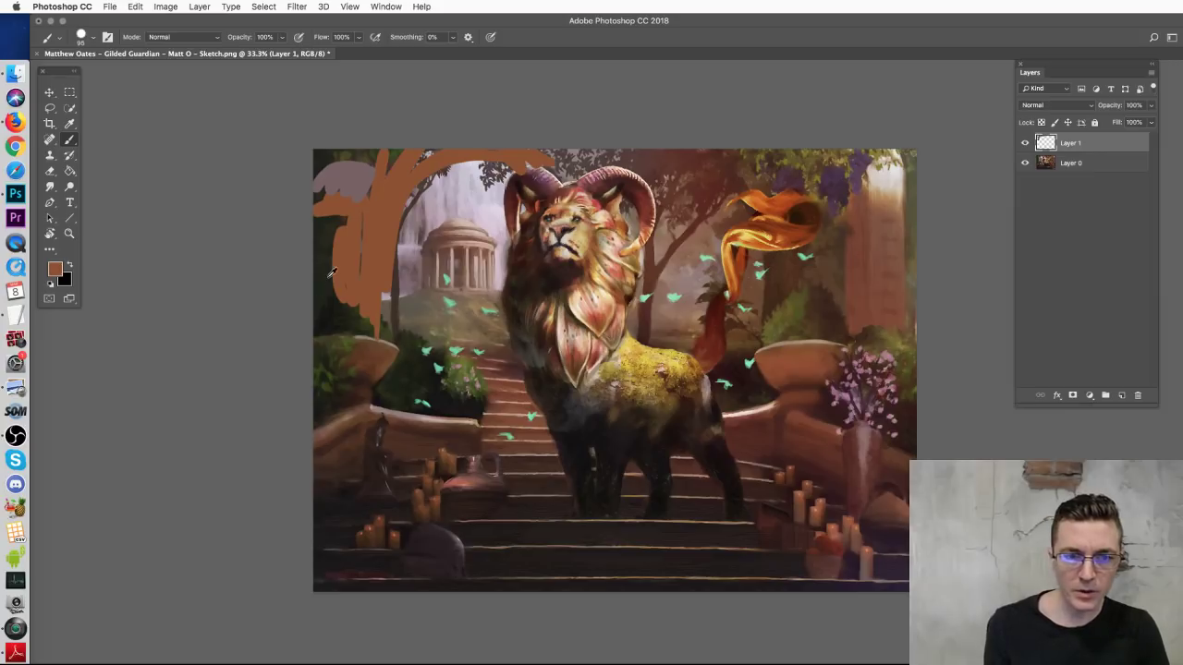
Step: Paint a dark reddish-brown patch beside the mane and darken the top of the arch
alt+click(691, 297)
mouse_move(640, 284)
mouse_down()
mouse_move(706, 292)
mouse_move(652, 333)
mouse_move(714, 310)
mouse_move(767, 314)
mouse_up()
alt+click(875, 265)
mouse_move(668, 299)
mouse_down()
mouse_move(649, 322)
mouse_move(668, 322)
mouse_move(694, 293)
mouse_move(700, 328)
mouse_move(744, 296)
mouse_up()
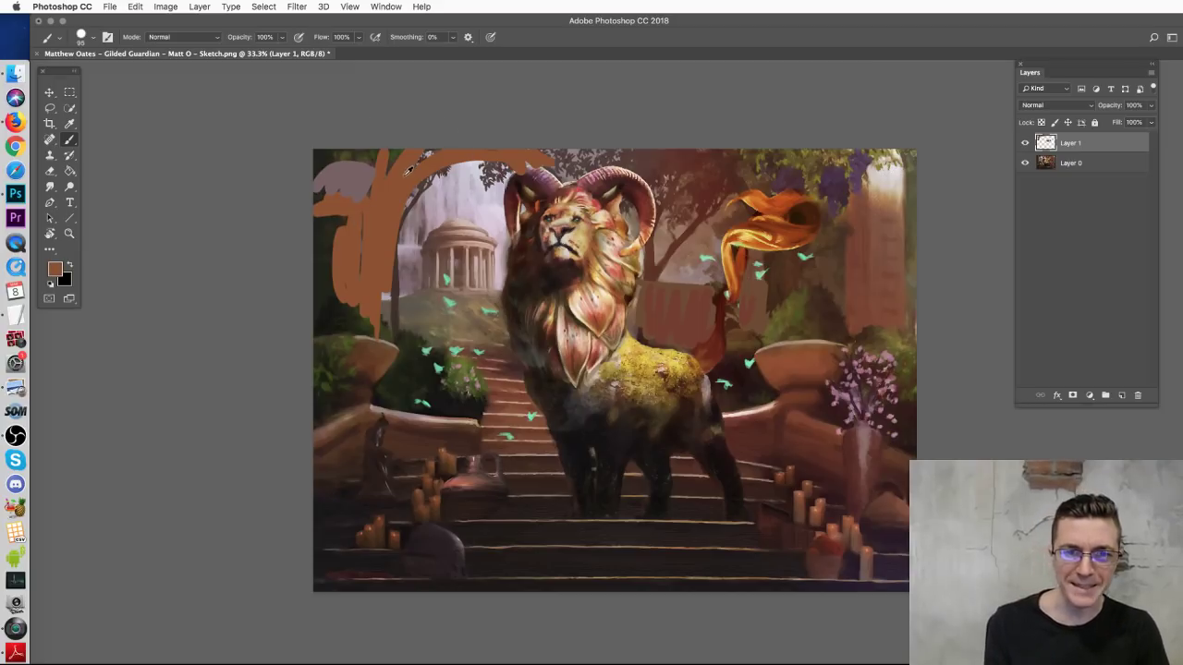
alt+click(385, 342)
mouse_move(425, 165)
mouse_down()
mouse_move(523, 161)
mouse_move(407, 172)
mouse_move(371, 242)
mouse_move(357, 317)
mouse_move(324, 217)
mouse_move(344, 205)
mouse_move(383, 222)
mouse_move(384, 342)
mouse_up()
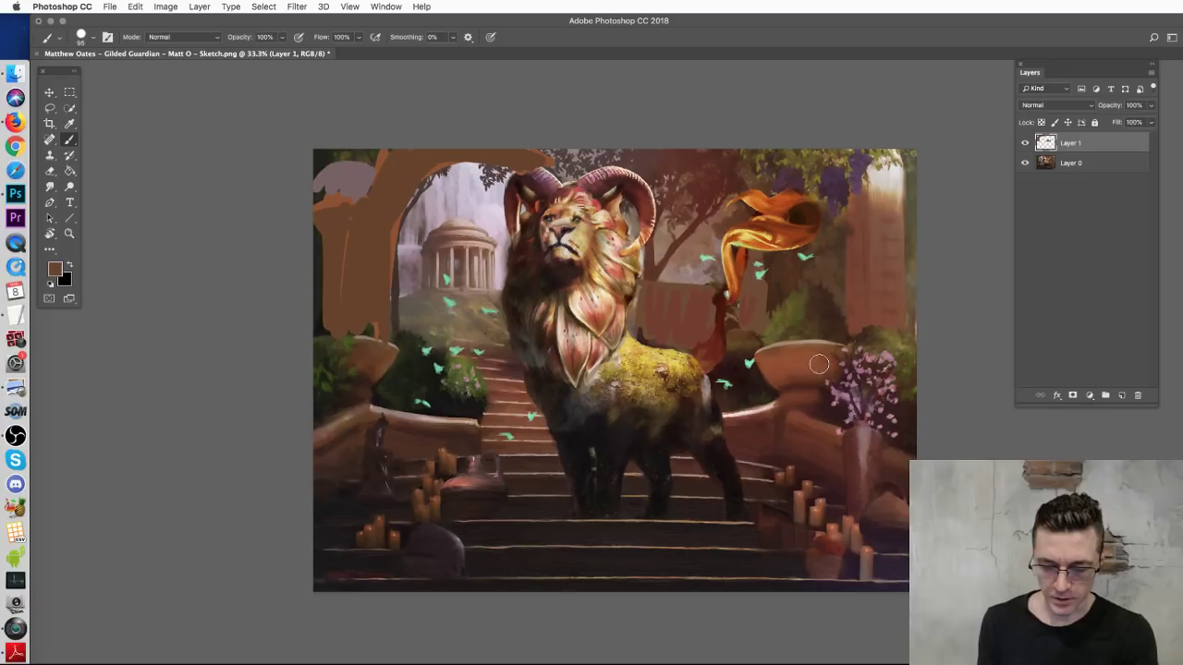
Step: Set the brush to 28 px and dab light tan moss onto the lion's back
key(super+plus)
right_click(610, 151)
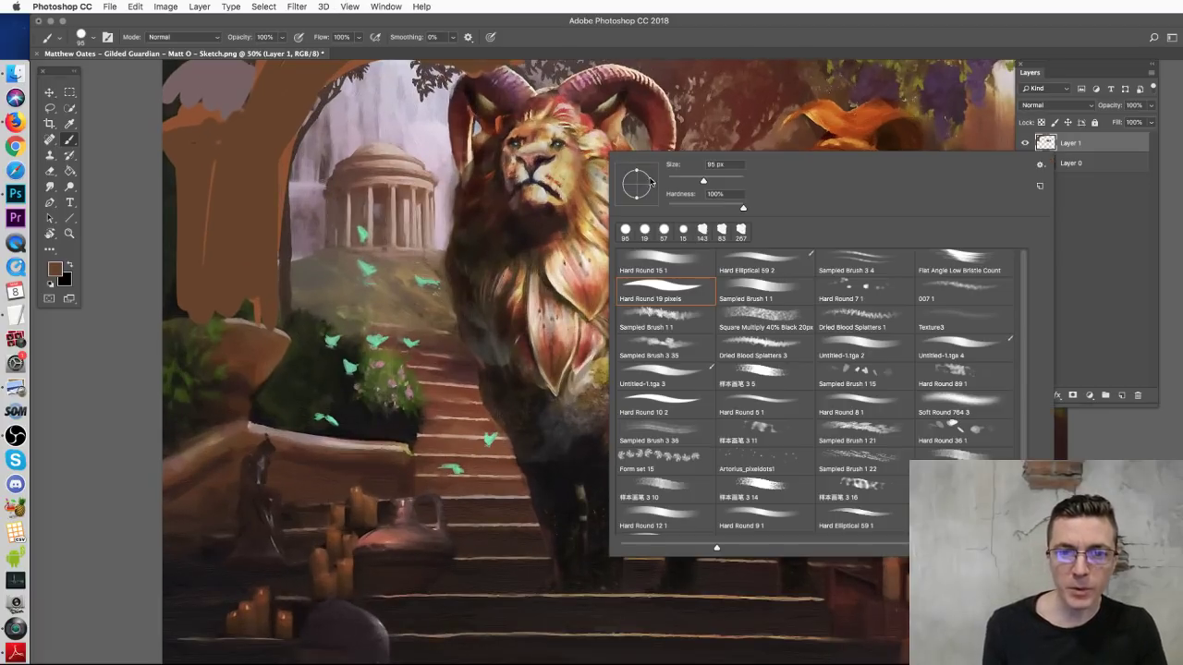
click(717, 165)
text(28)
key(Return)
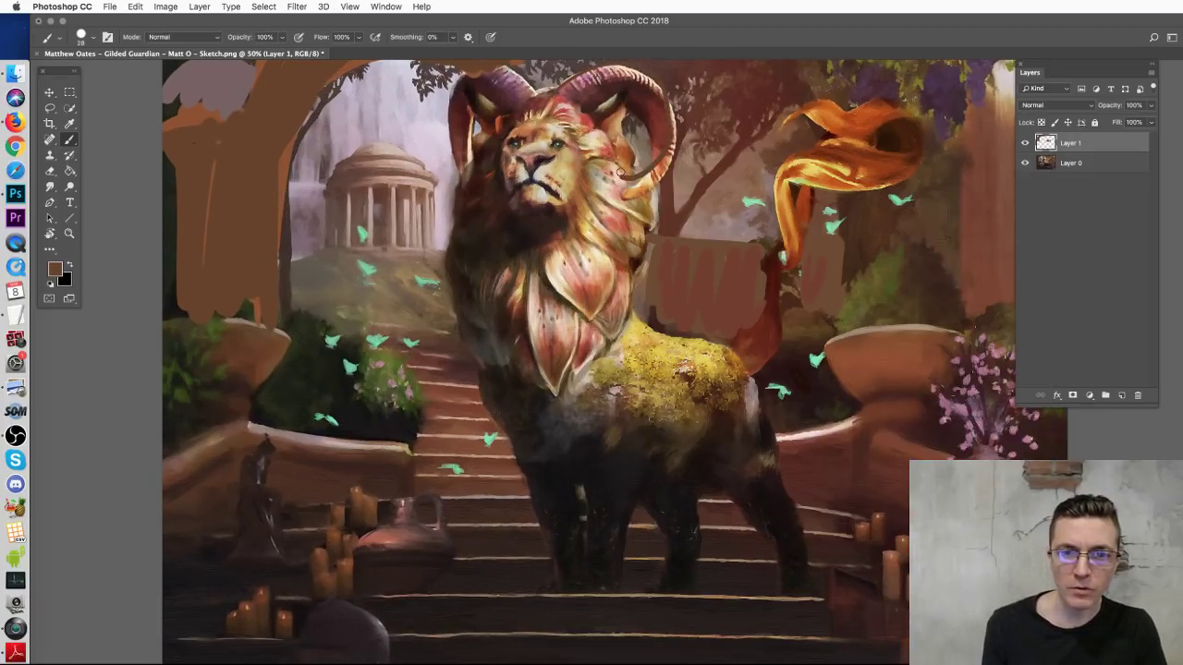
drag(622, 173, 668, 373)
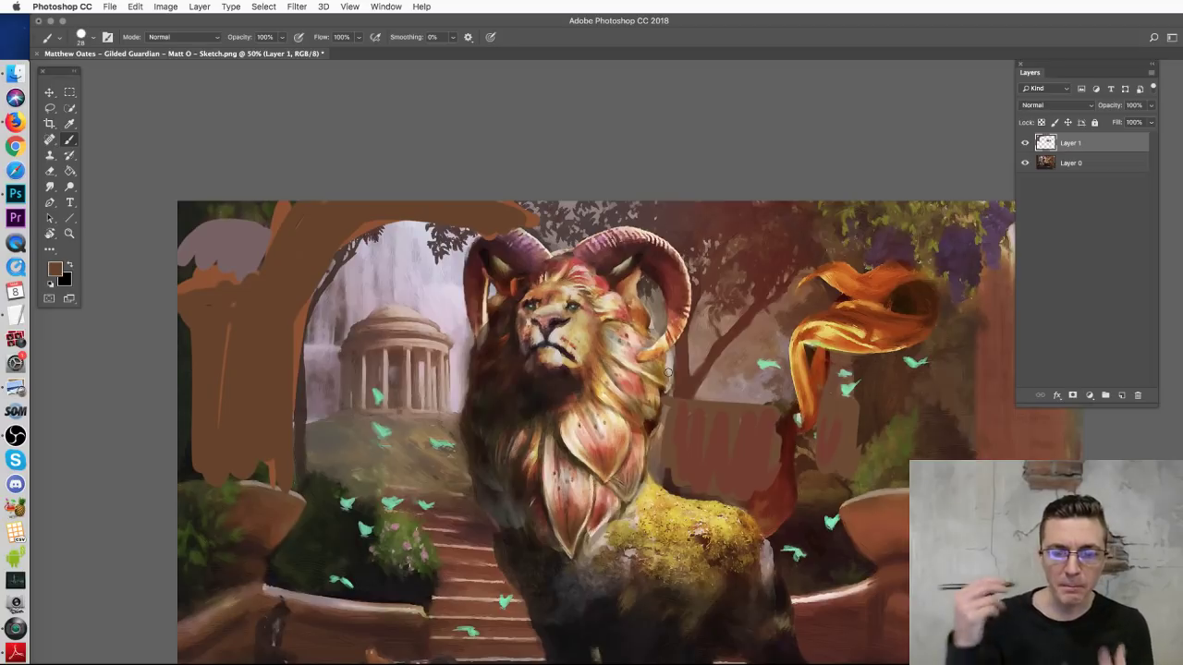
scroll(524, 390, down, 10)
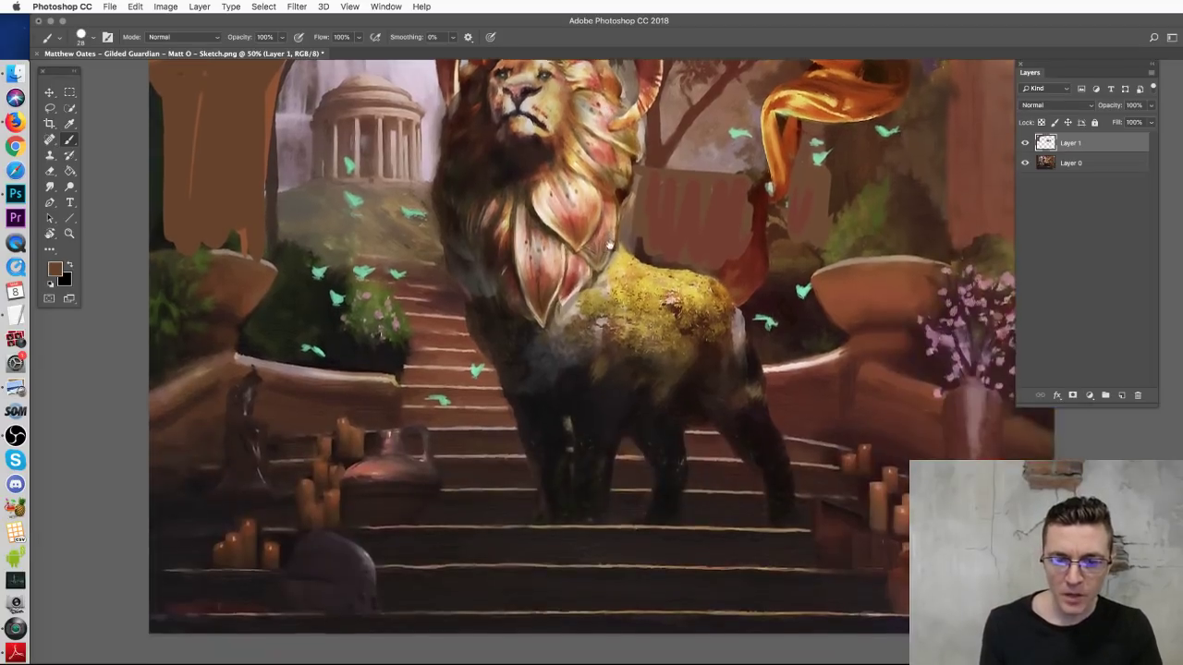
alt+click(660, 277)
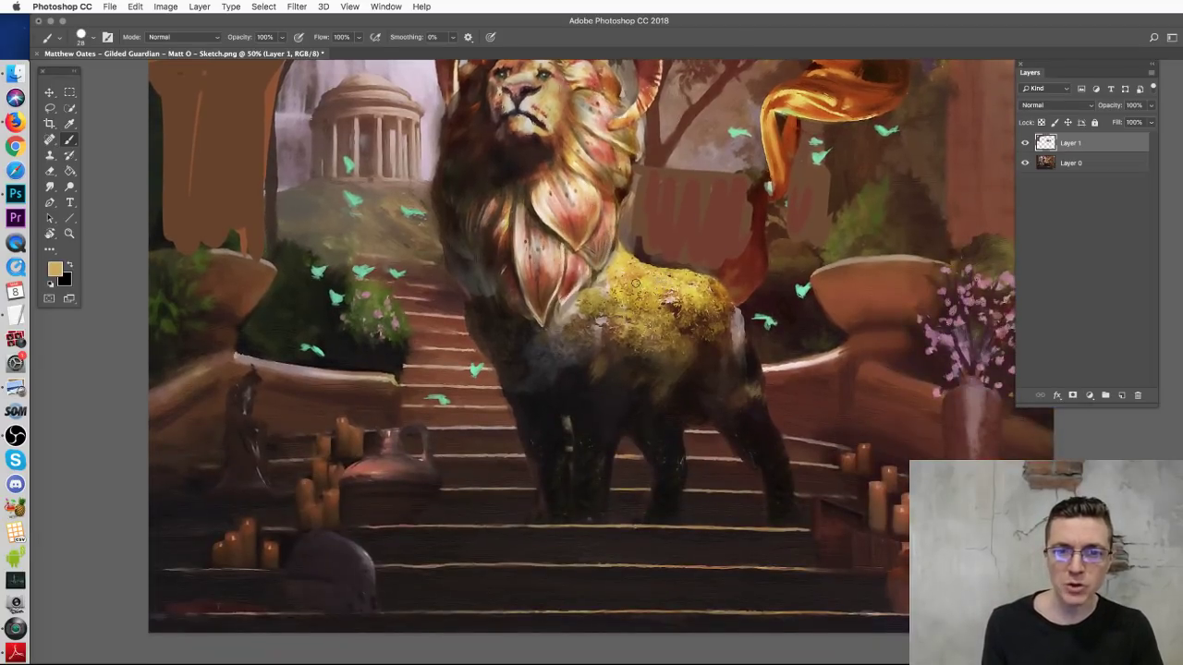
mouse_move(680, 290)
mouse_down()
mouse_move(708, 302)
mouse_move(708, 344)
mouse_move(702, 335)
mouse_up()
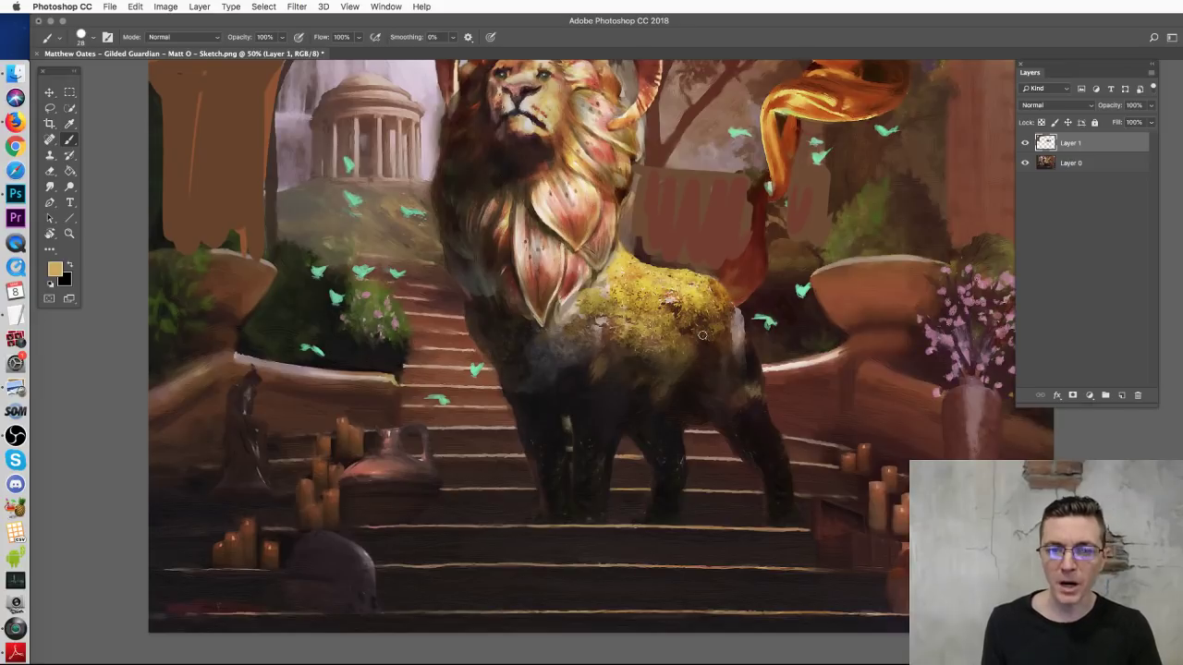
Step: Try a tan outline along the lion's mane, then undo it and the chest strokes
scroll(703, 335, up, 6)
scroll(549, 364, left, 2)
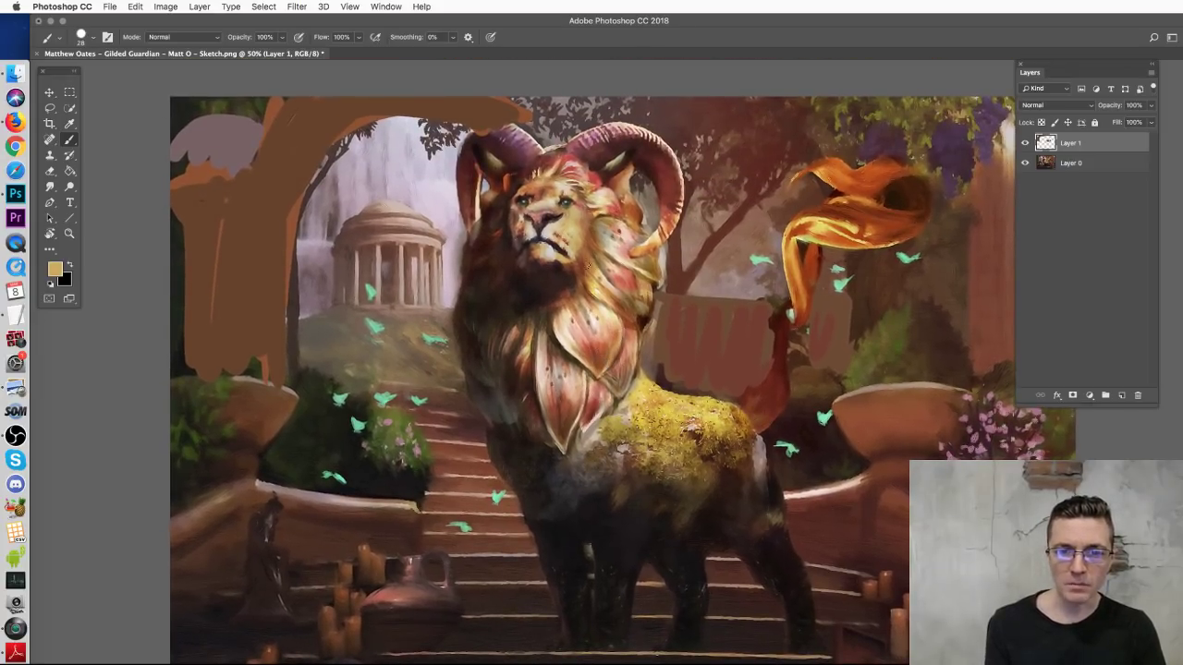
mouse_move(481, 189)
mouse_down()
mouse_move(559, 427)
mouse_move(584, 198)
mouse_up()
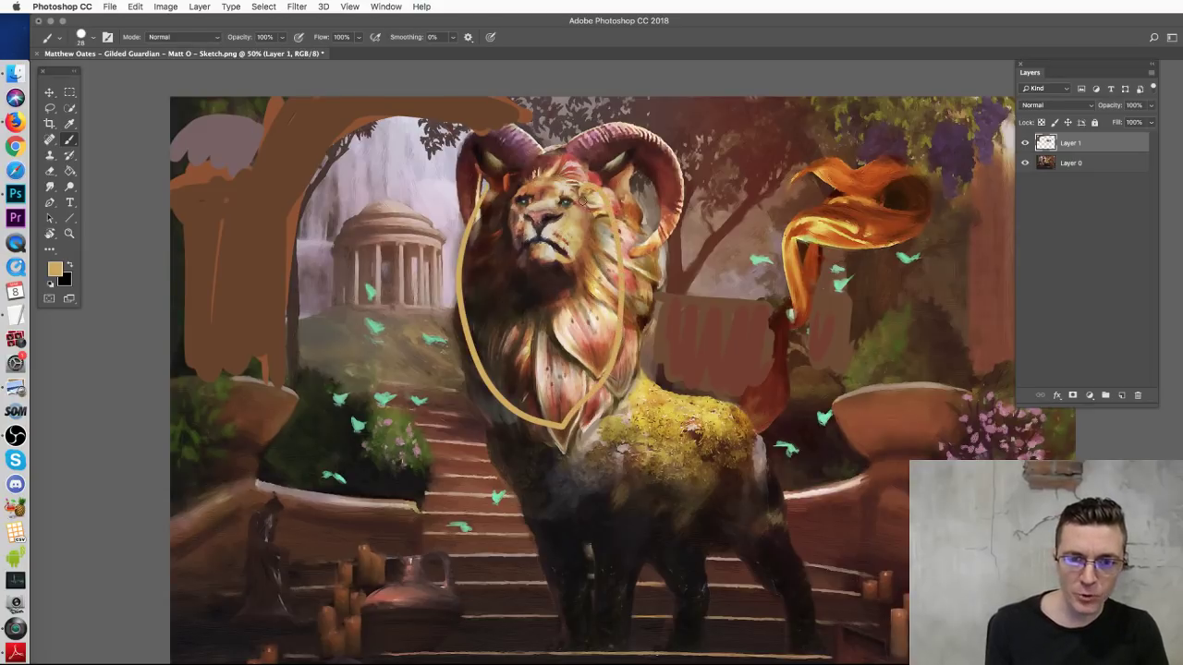
key(super+z)
key(super+alt+z)
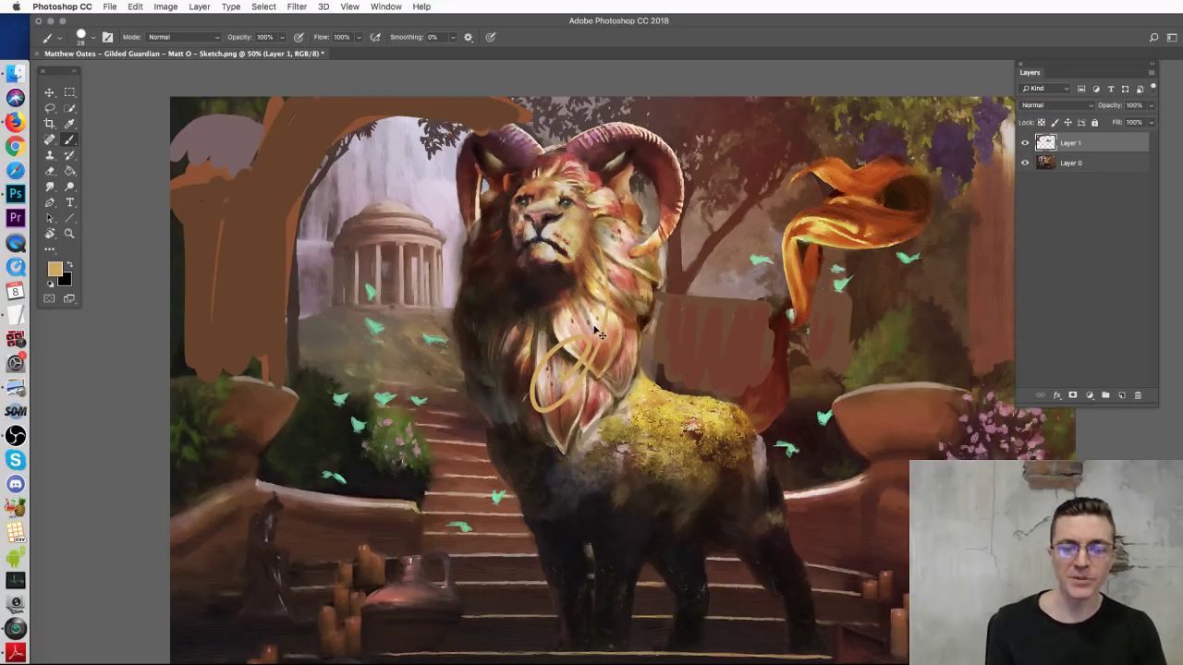
key(super+z)
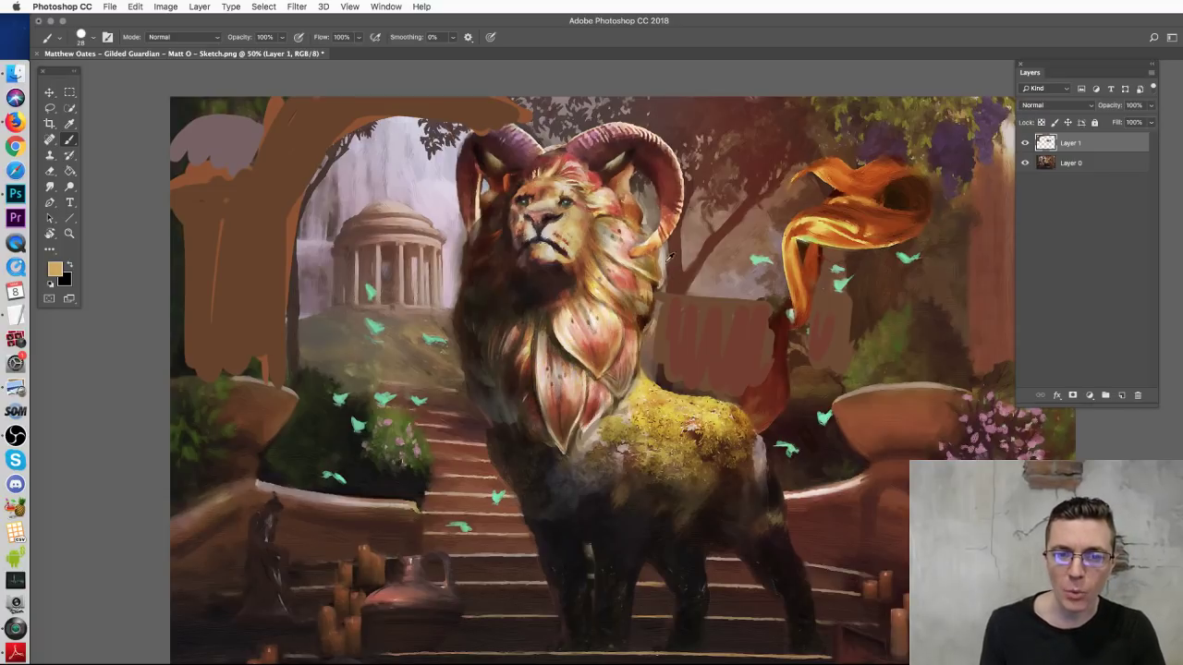
Step: Paint pale lavender strands on the mane's right and dark brown strands on its left
alt+click(424, 175)
mouse_move(614, 221)
mouse_down()
mouse_move(702, 279)
mouse_move(664, 270)
mouse_move(658, 292)
mouse_move(642, 282)
mouse_move(670, 331)
mouse_move(653, 323)
mouse_move(645, 367)
mouse_move(621, 344)
mouse_up()
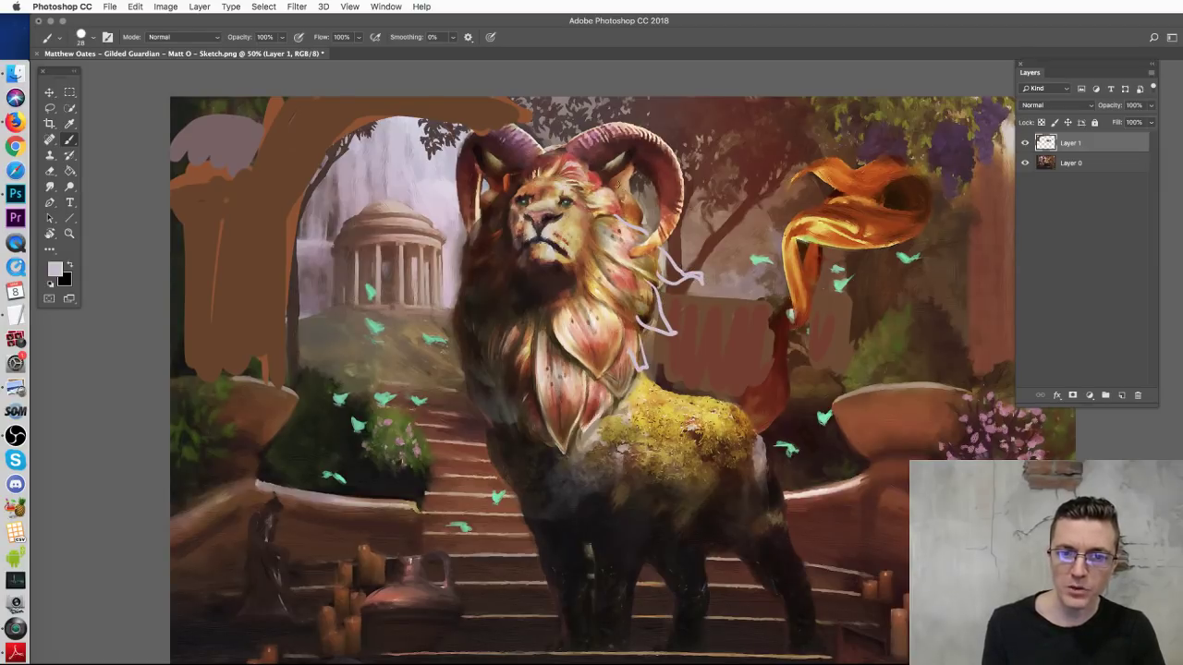
mouse_move(607, 174)
mouse_down()
mouse_move(664, 112)
mouse_move(646, 141)
mouse_move(635, 209)
mouse_up()
key(alt+super+z)
key(alt+super+z)
key(alt+super+z)
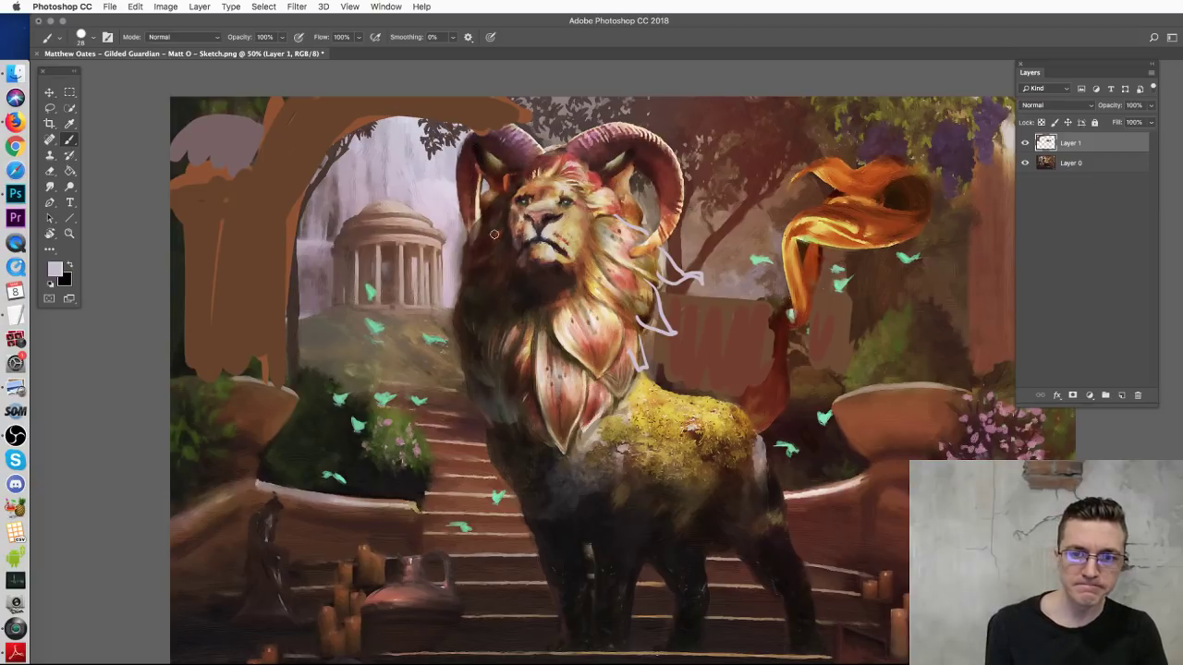
alt+click(473, 252)
mouse_move(466, 258)
mouse_down()
mouse_move(439, 289)
mouse_move(484, 414)
mouse_up()
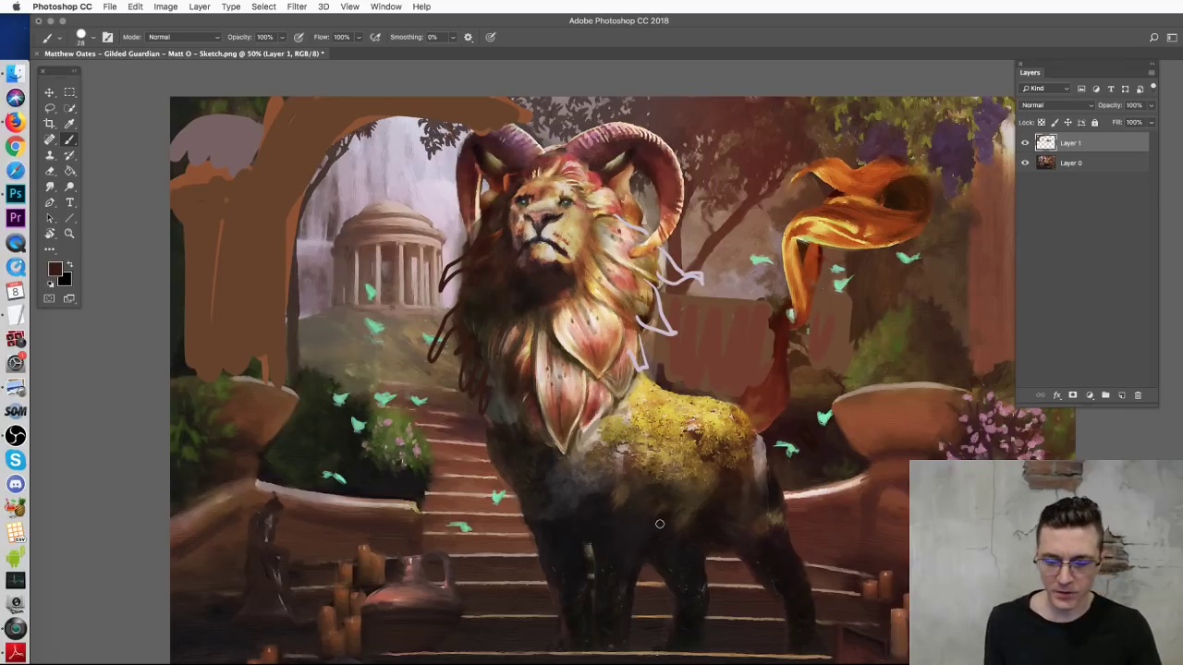
key(super+minus)
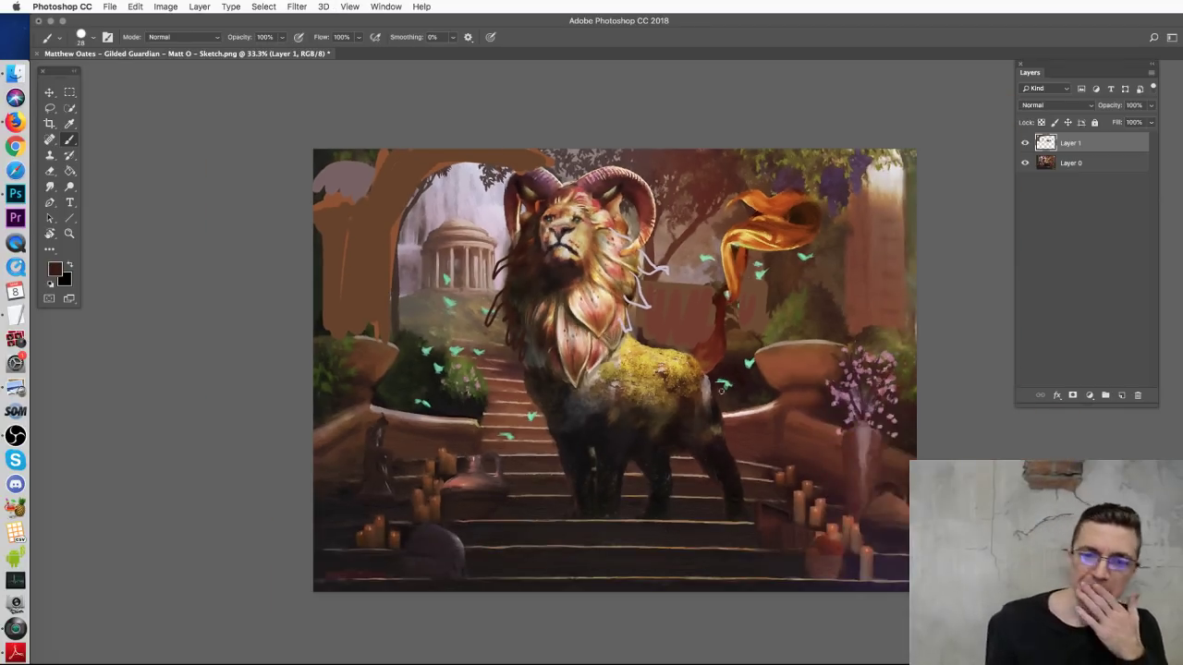
Step: Hide Layer 1 and add a new empty layer, discarding the first trial strokes
click(1024, 143)
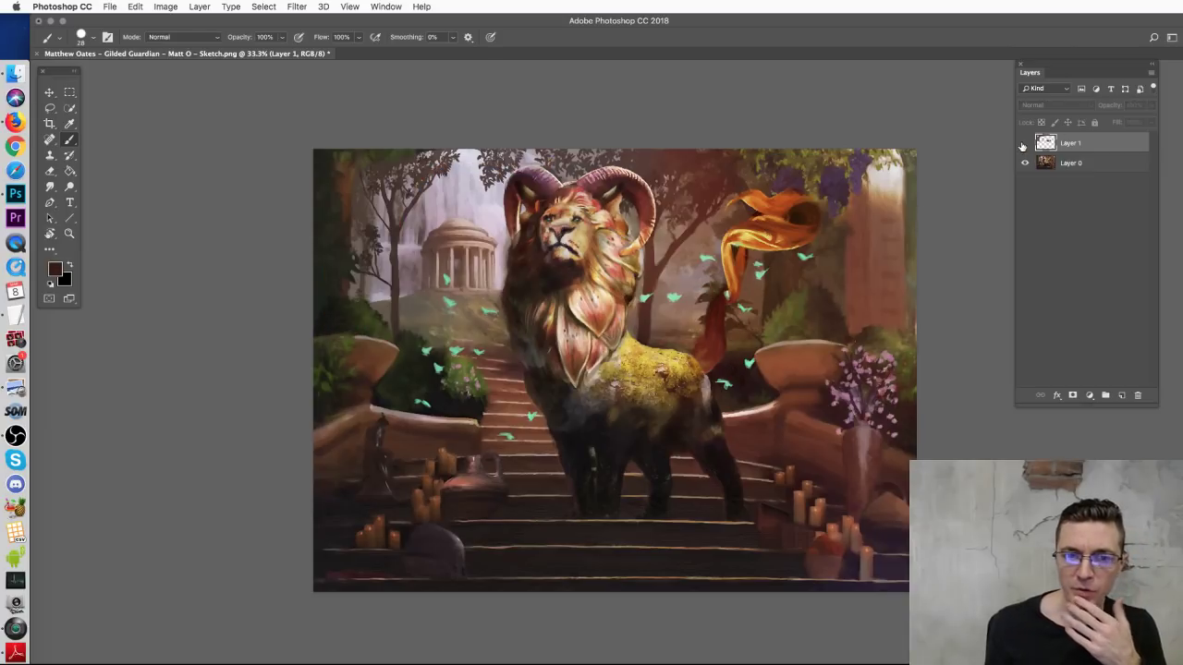
click(1121, 395)
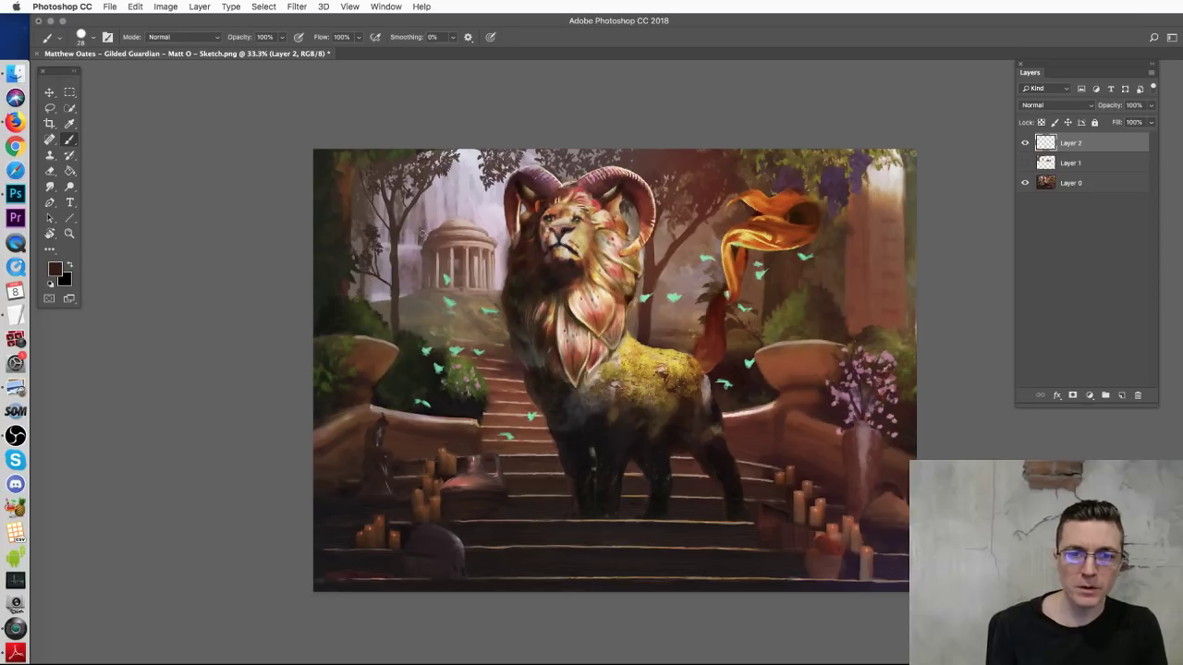
mouse_move(418, 243)
mouse_down()
mouse_move(425, 298)
mouse_move(491, 303)
mouse_move(492, 215)
mouse_move(439, 209)
mouse_move(414, 253)
mouse_up()
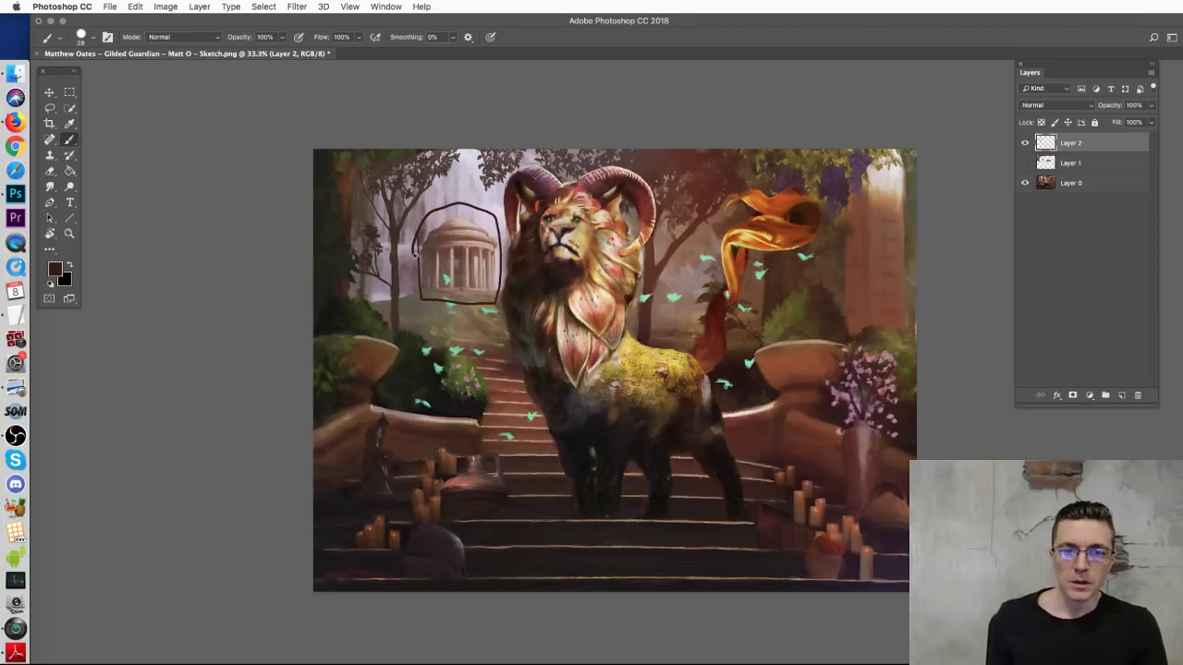
key(super+z)
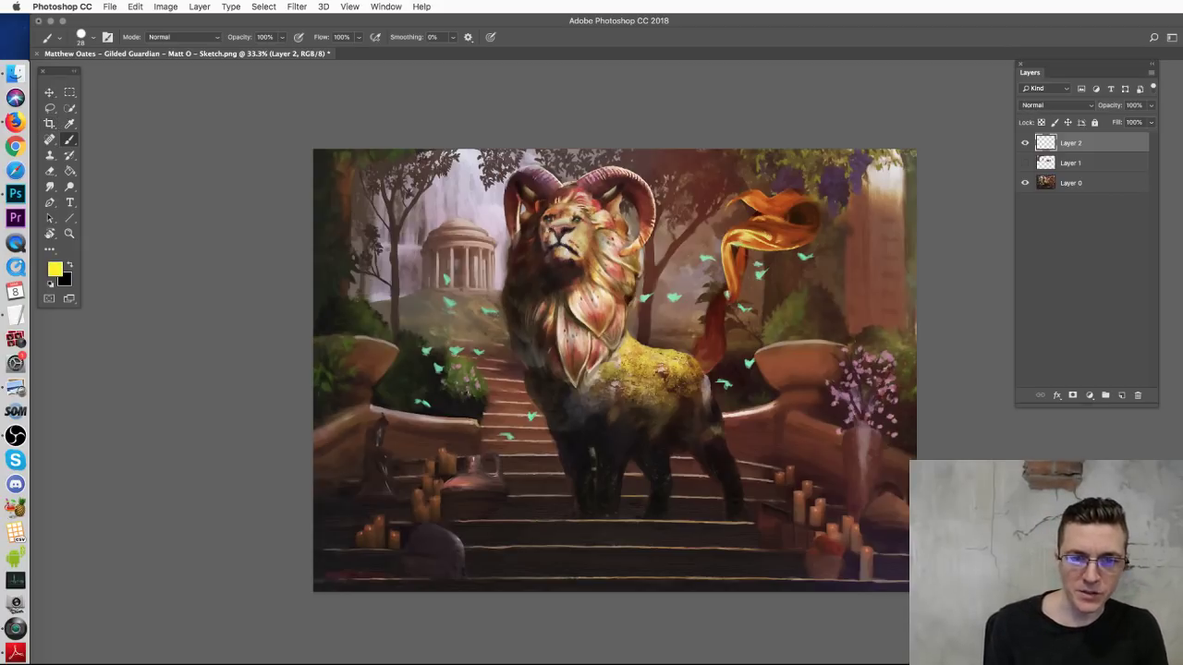
drag(565, 205, 588, 246)
key(ctrl+z)
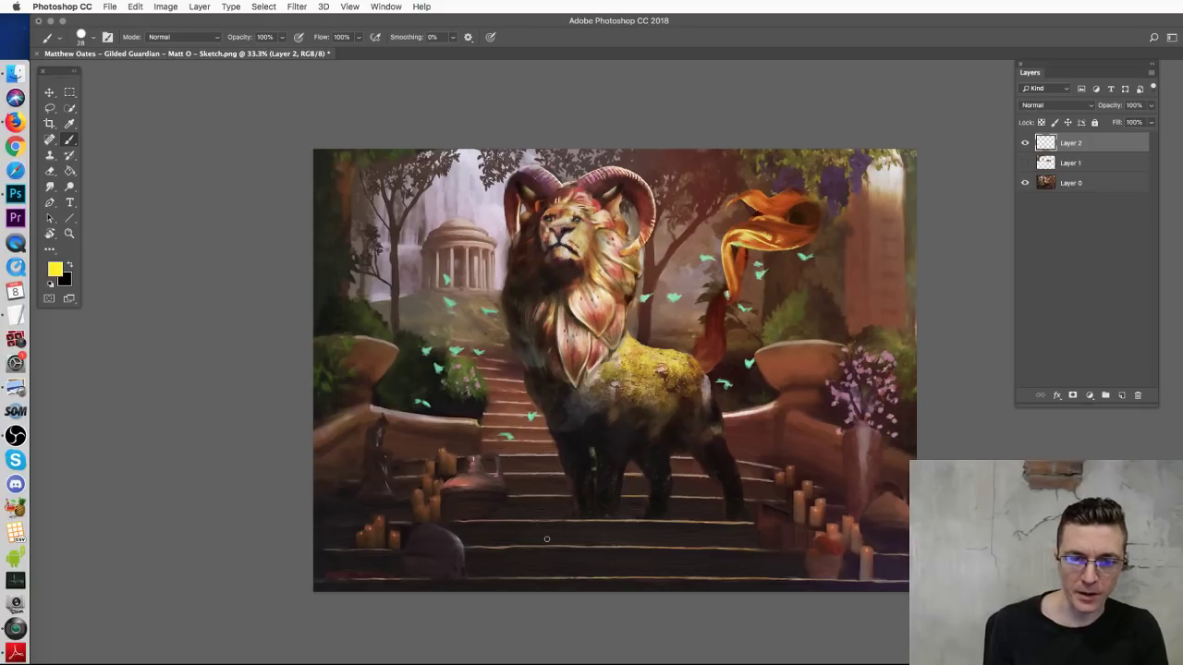
Step: Draw yellow composition arrows and arcs around the stairs, temple and lion
mouse_move(500, 584)
mouse_down()
mouse_move(523, 452)
mouse_move(454, 309)
mouse_move(489, 316)
mouse_up()
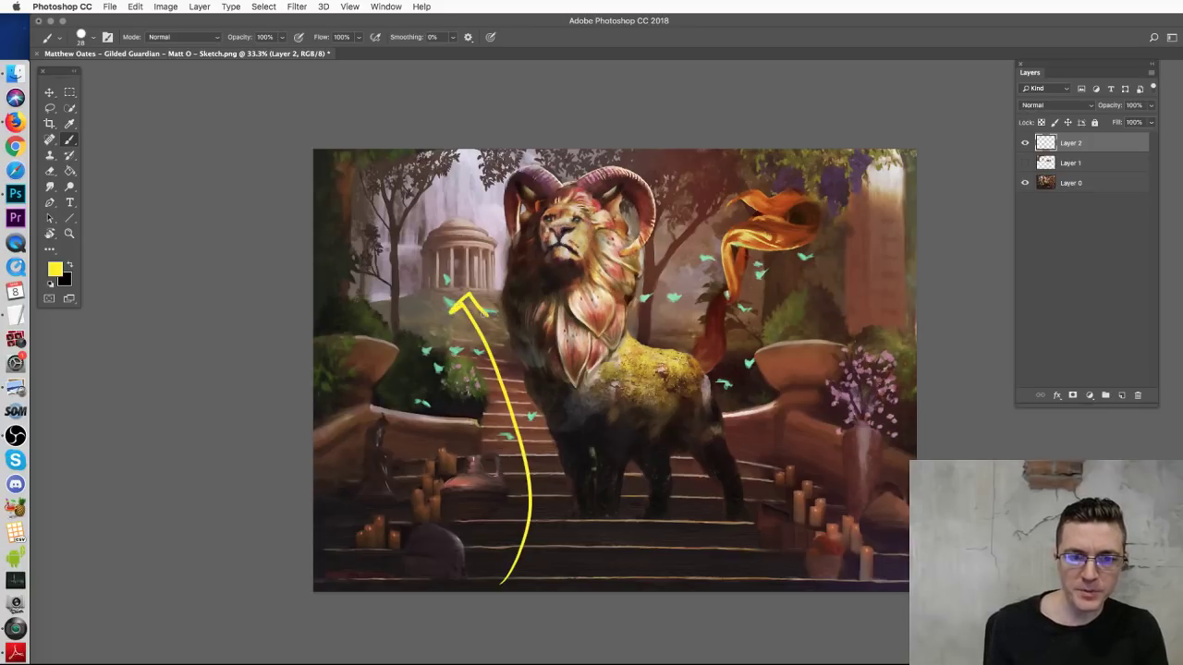
mouse_move(440, 359)
mouse_down()
mouse_move(407, 310)
mouse_move(409, 202)
mouse_move(441, 172)
mouse_move(519, 209)
mouse_up()
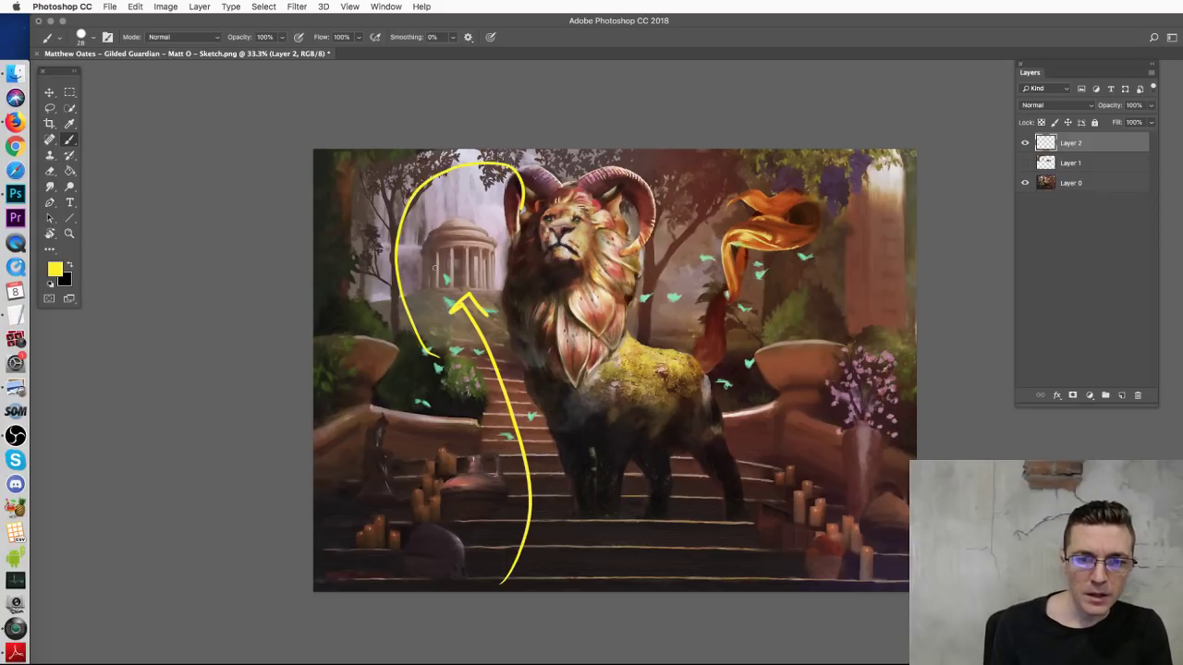
mouse_move(427, 284)
mouse_down()
mouse_move(435, 220)
mouse_move(462, 218)
mouse_move(482, 221)
mouse_move(493, 273)
mouse_up()
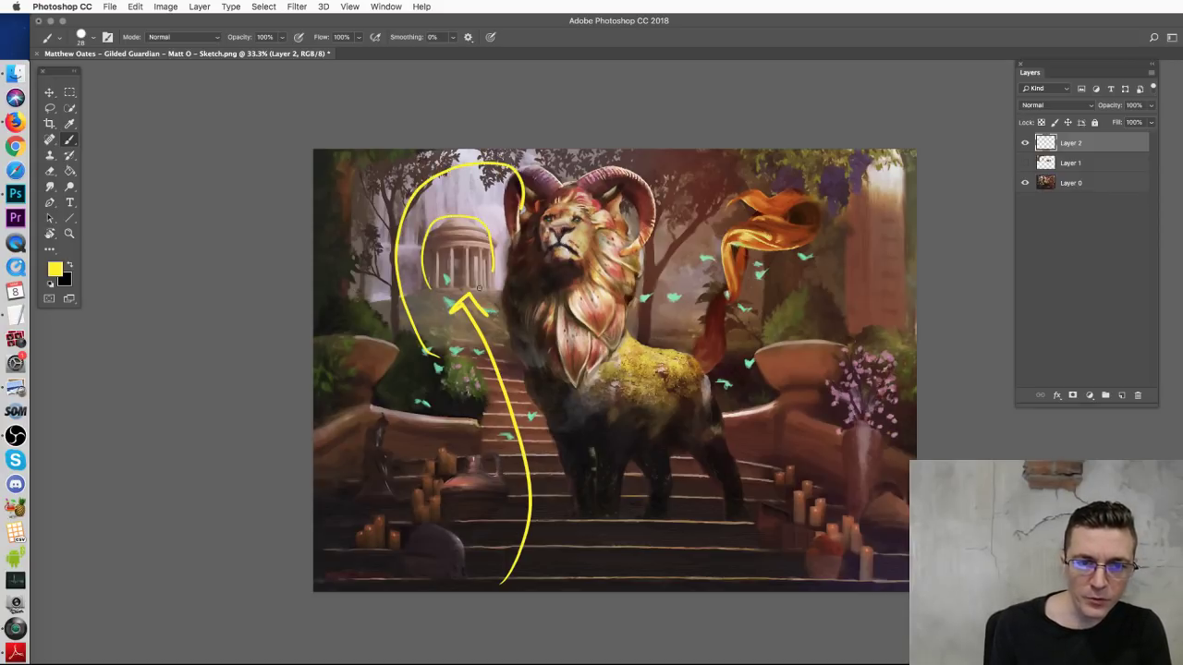
mouse_move(350, 340)
mouse_down()
mouse_move(339, 277)
mouse_move(355, 189)
mouse_move(432, 150)
mouse_up()
mouse_move(351, 276)
mouse_down()
mouse_move(435, 349)
mouse_move(470, 353)
mouse_up()
mouse_move(571, 155)
mouse_down()
mouse_move(649, 268)
mouse_move(625, 344)
mouse_up()
mouse_move(480, 168)
mouse_down()
mouse_move(514, 282)
mouse_move(499, 332)
mouse_up()
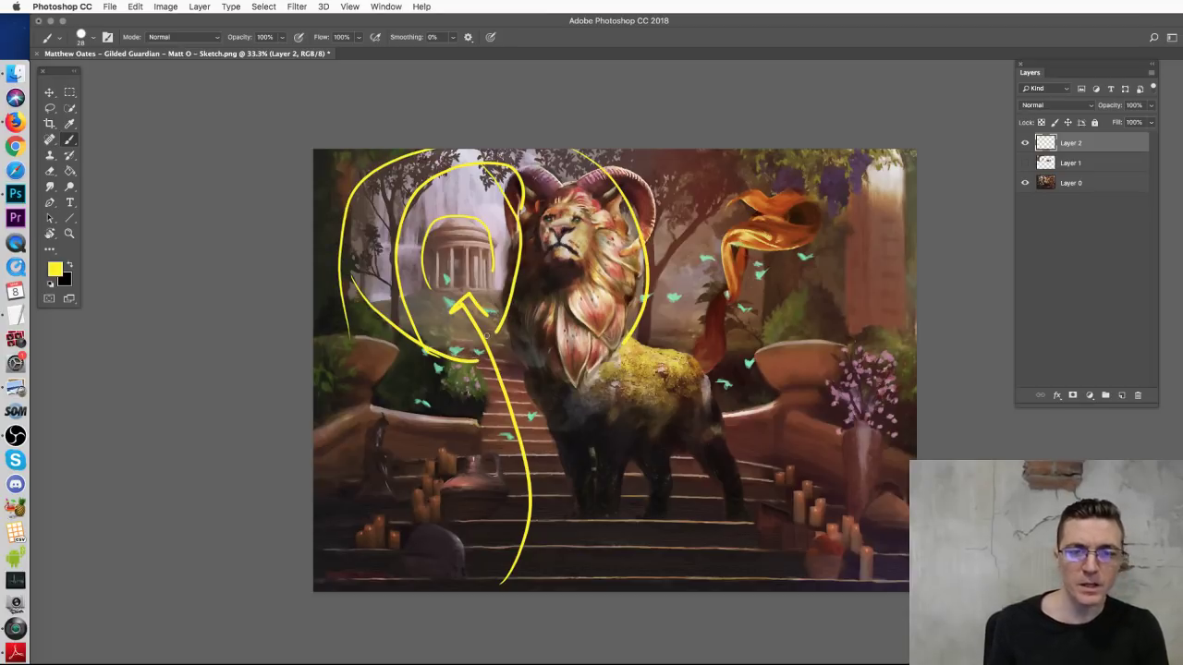
Step: Sketch the temple's columns and the lion's chest and belly line in yellow
mouse_move(433, 258)
mouse_down()
mouse_move(490, 255)
mouse_move(442, 294)
mouse_up()
drag(451, 235, 451, 295)
mouse_move(462, 237)
mouse_down()
mouse_move(450, 269)
mouse_move(457, 262)
mouse_move(494, 294)
mouse_up()
drag(432, 243, 426, 292)
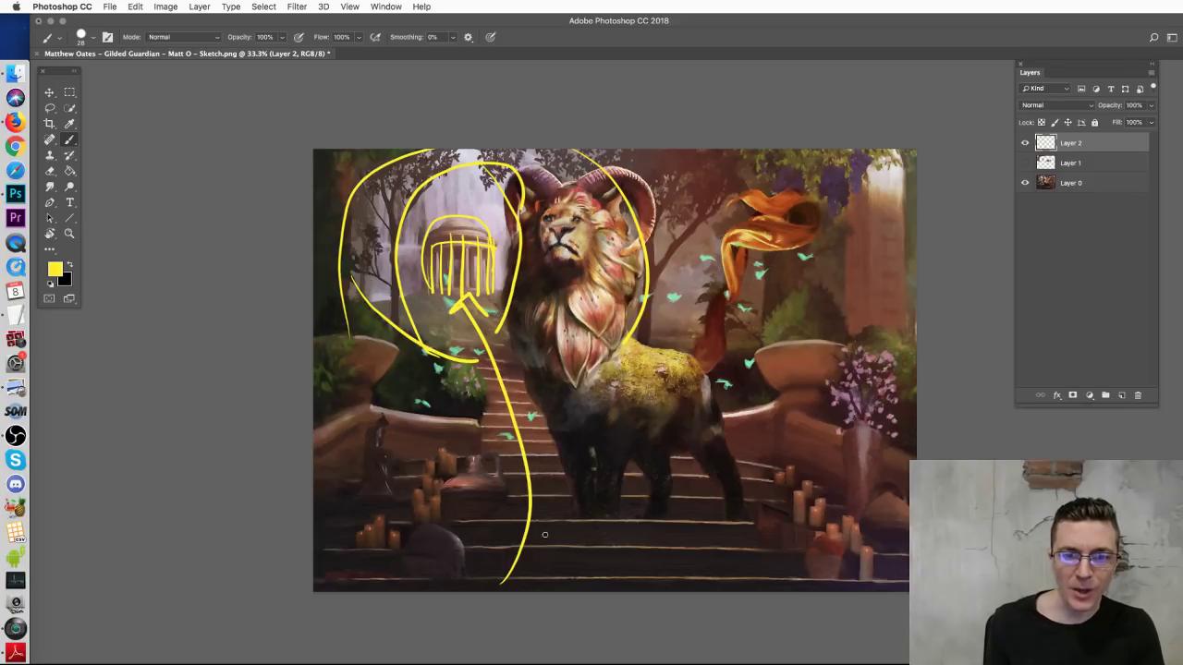
drag(476, 238, 473, 242)
key(ctrl+z)
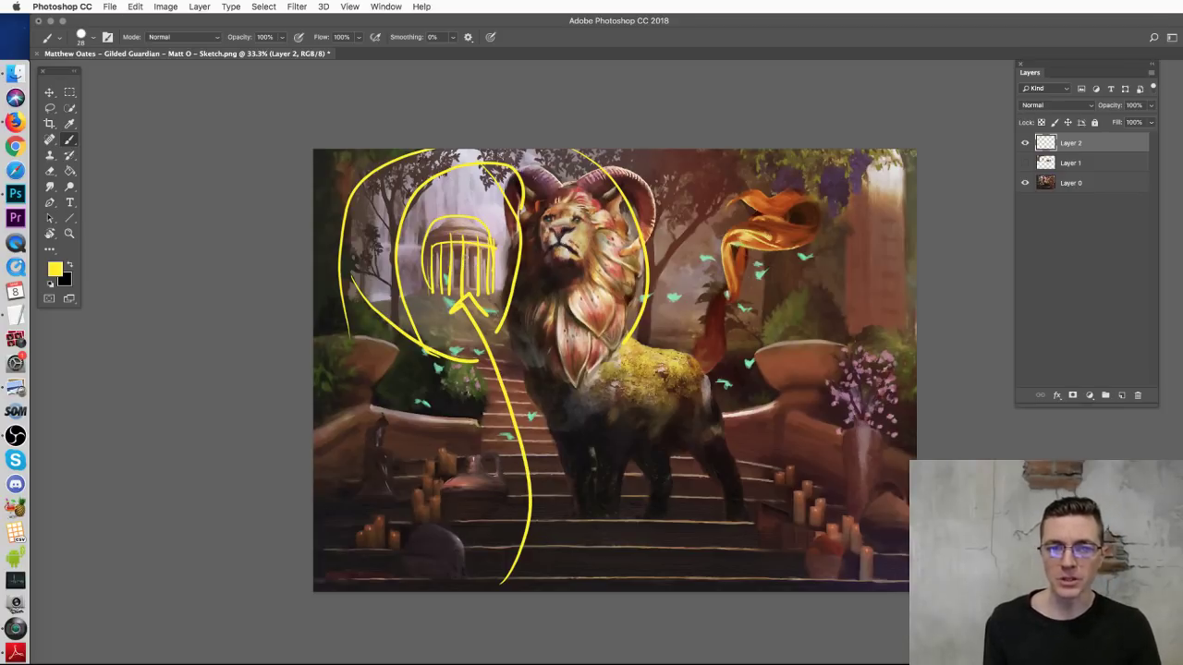
drag(580, 210, 680, 416)
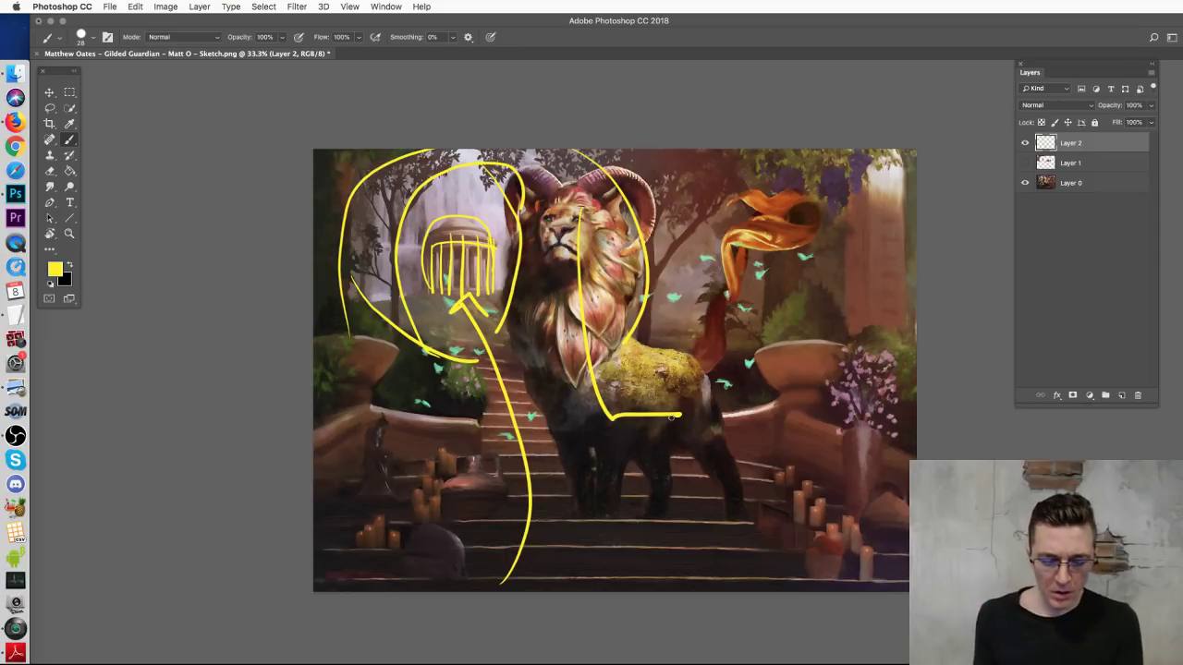
Step: Clear all yellow strokes from the new layer and show Layer 1 again
key(ctrl+a)
key(Delete)
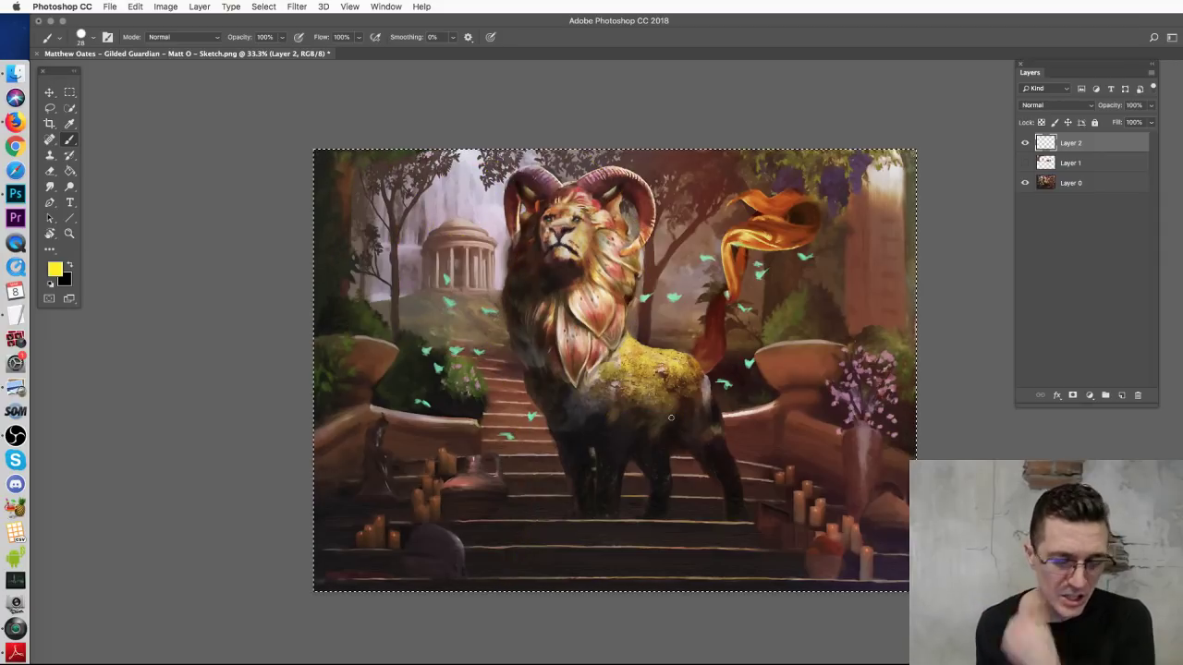
key(ctrl+d)
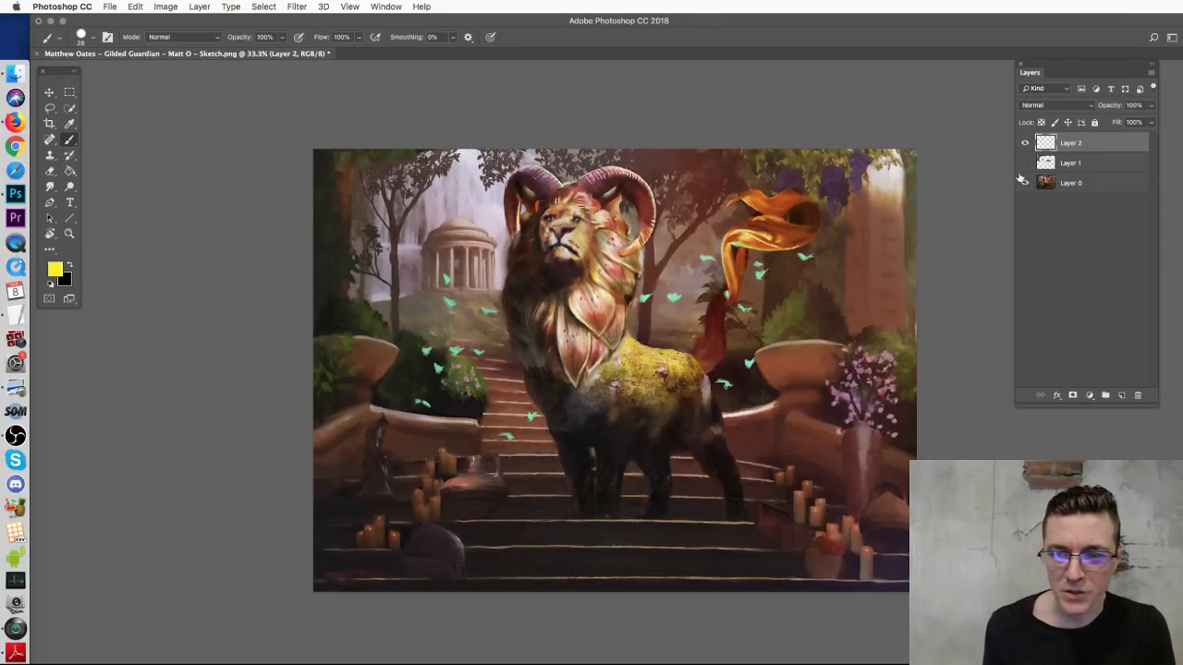
click(1024, 163)
Step: Lasso the temple on Layer 0 and copy it onto a new layer, shifted left
click(1070, 184)
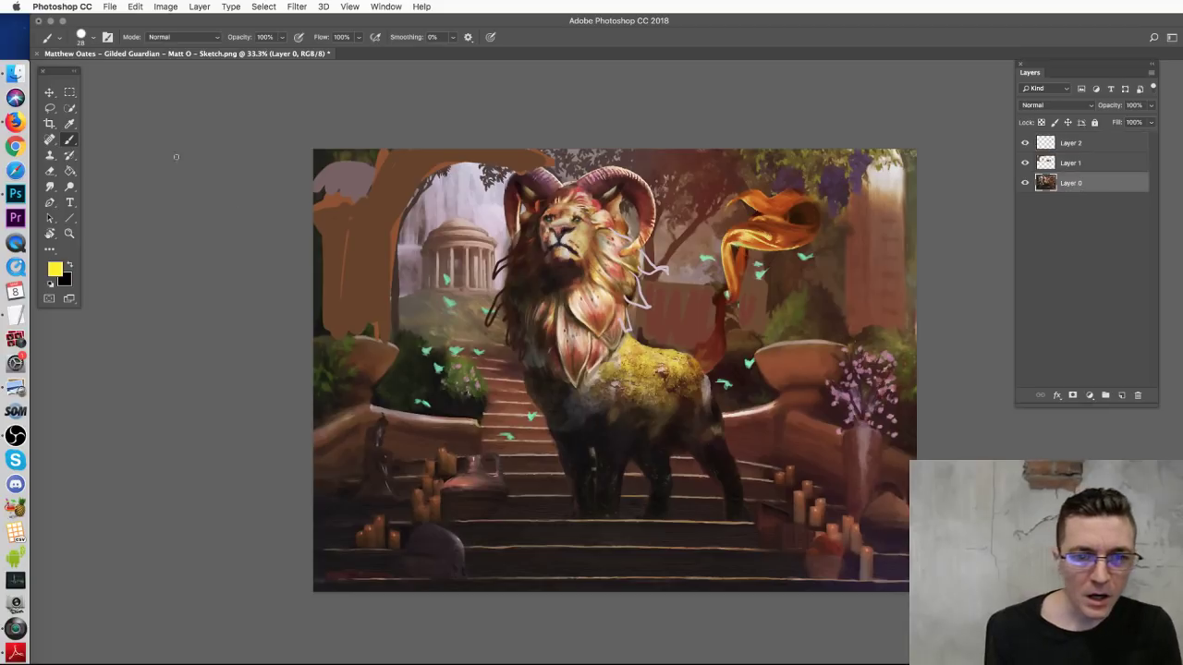
click(50, 108)
mouse_move(448, 205)
mouse_down()
mouse_move(497, 228)
mouse_move(504, 247)
mouse_move(487, 319)
mouse_move(453, 328)
mouse_move(424, 317)
mouse_move(442, 211)
mouse_up()
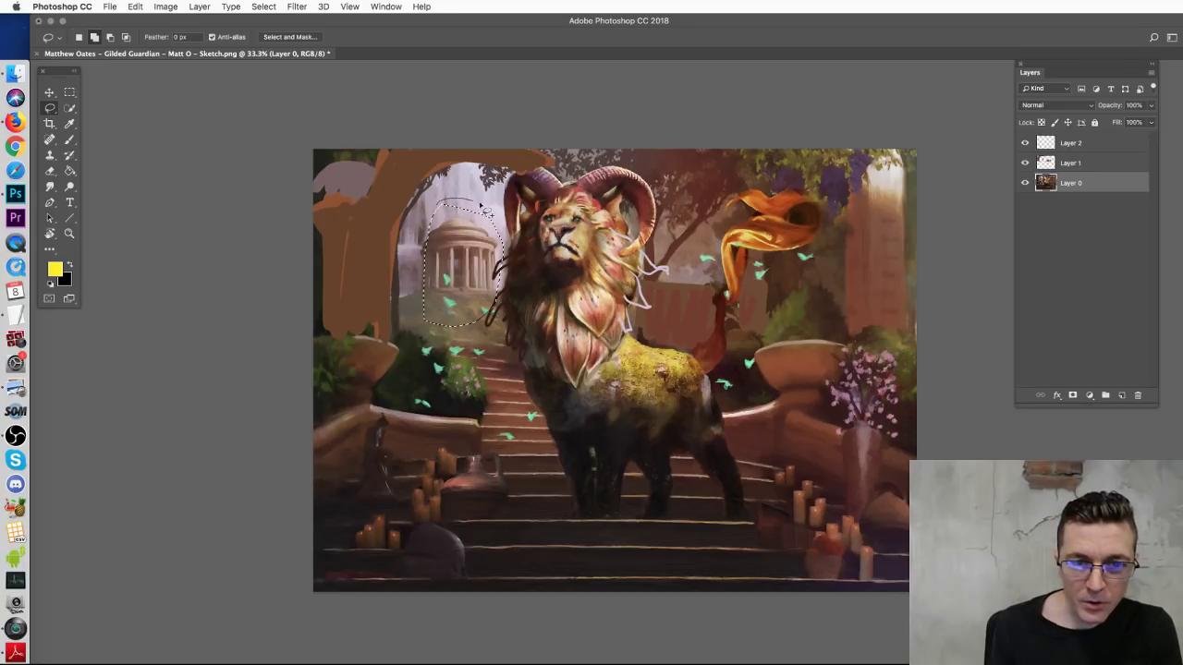
key(super+c)
key(super+v)
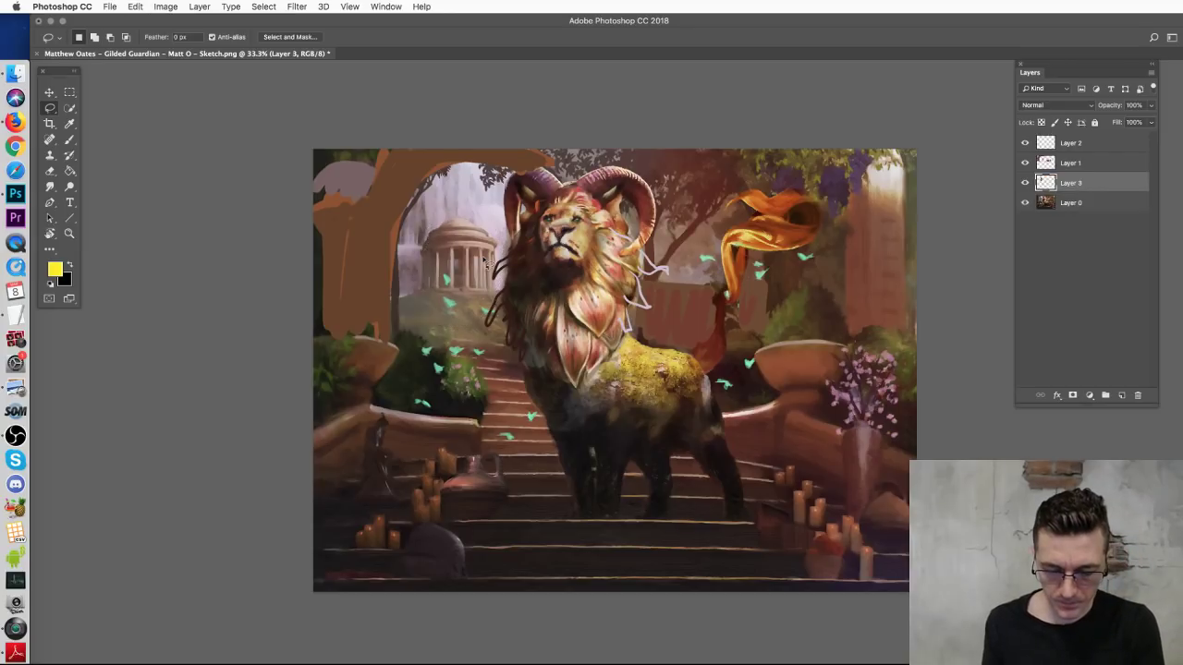
key(v)
drag(445, 260, 422, 260)
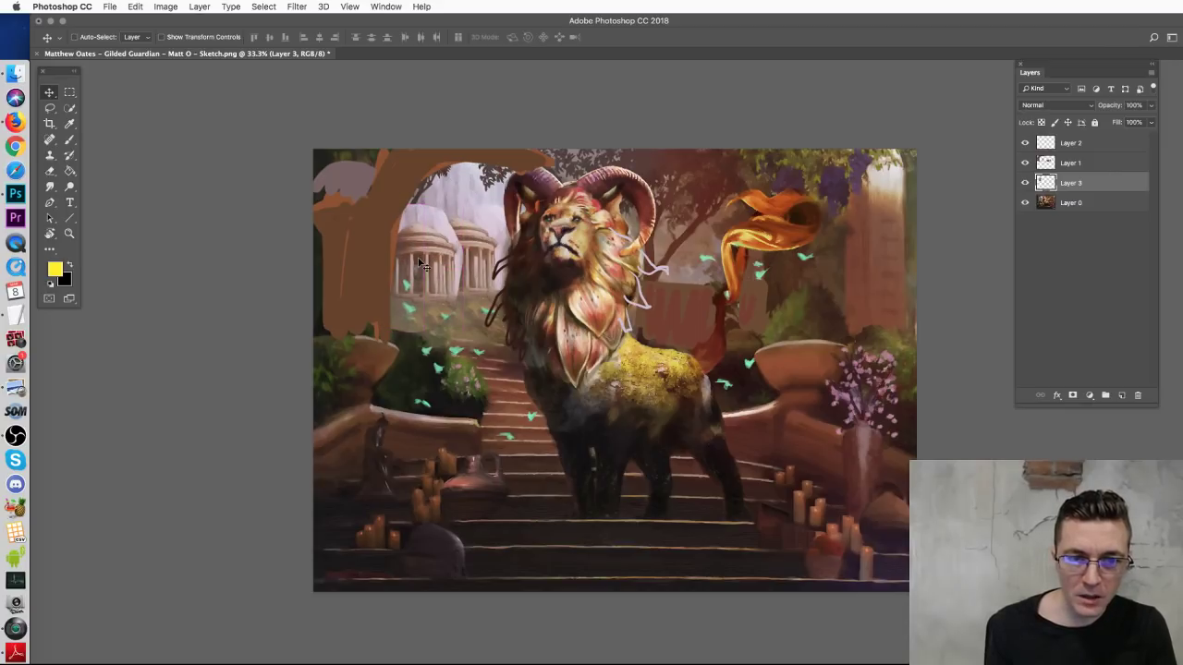
Step: Toggle View snapping, then scale the temple copy up slightly and move it down
click(351, 7)
click(372, 227)
drag(434, 277, 442, 264)
key(super+t)
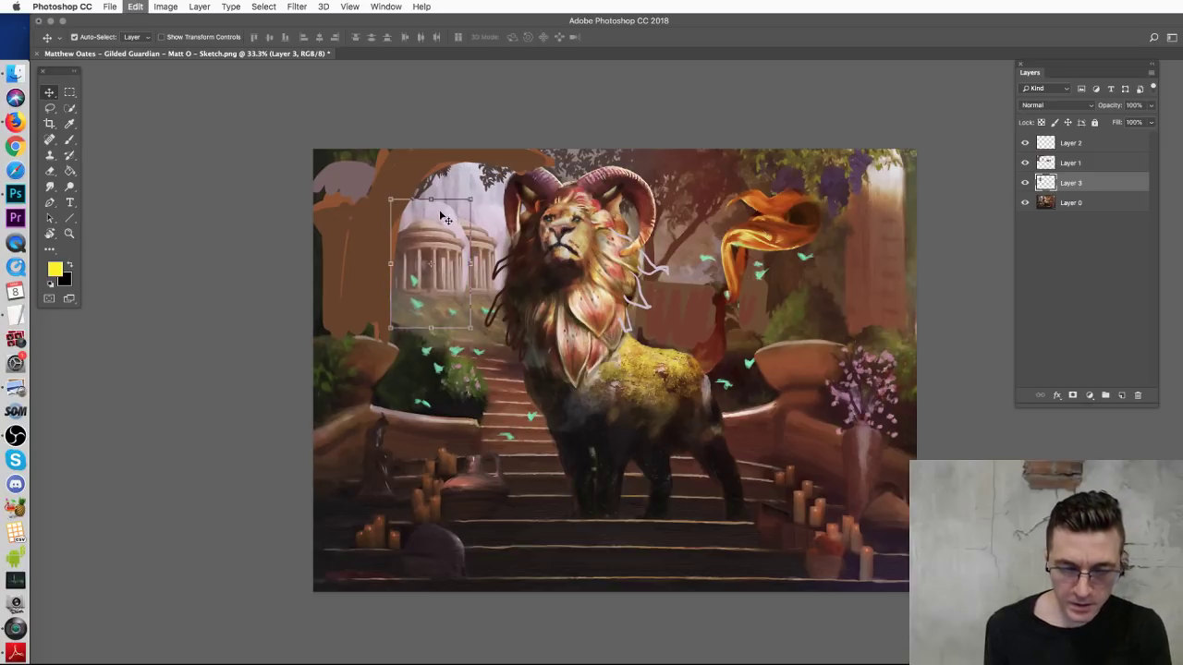
drag(390, 198, 376, 175)
drag(423, 246, 421, 255)
key(Return)
Step: Erase the brown paint over the temple's upper-left area
key(b)
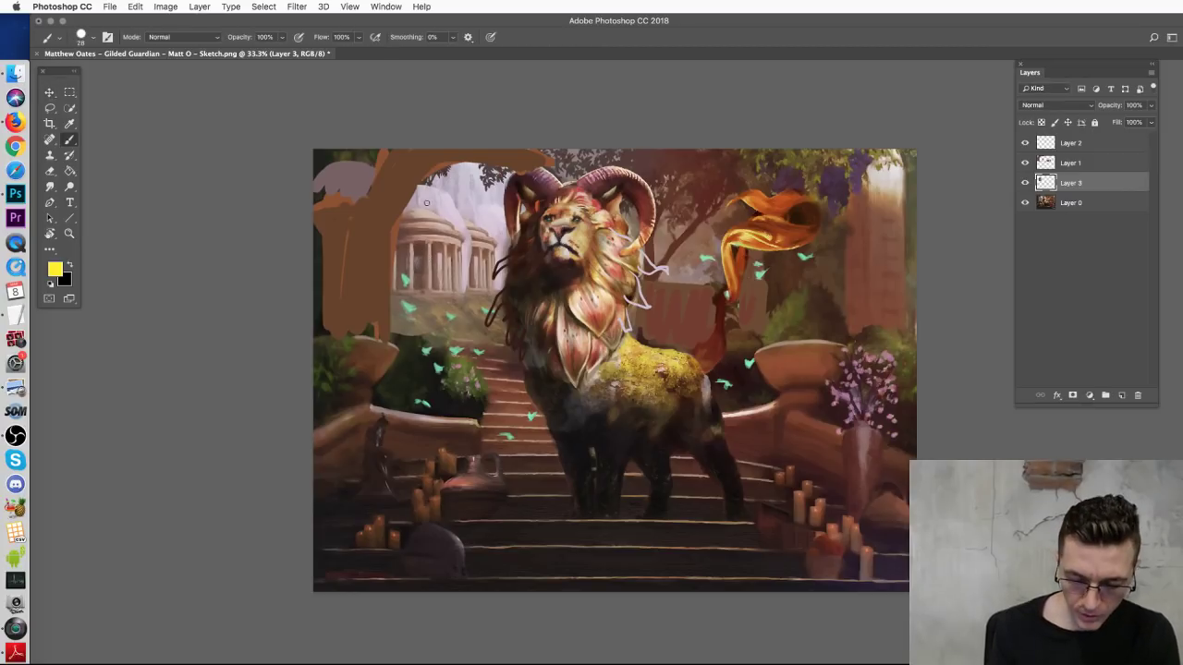
key(e)
mouse_move(415, 205)
mouse_down()
mouse_move(440, 205)
mouse_move(451, 190)
mouse_move(420, 203)
mouse_up()
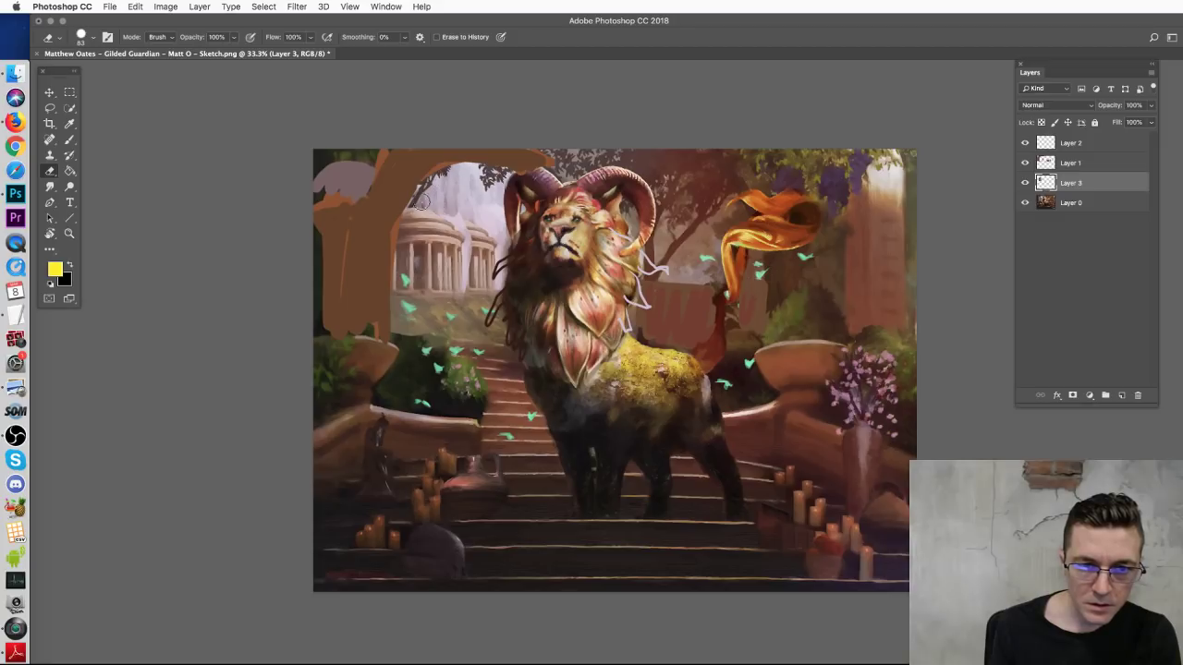
Step: Enlarge the brush to 44 px and paint pale pink between the temple and mane
key(b)
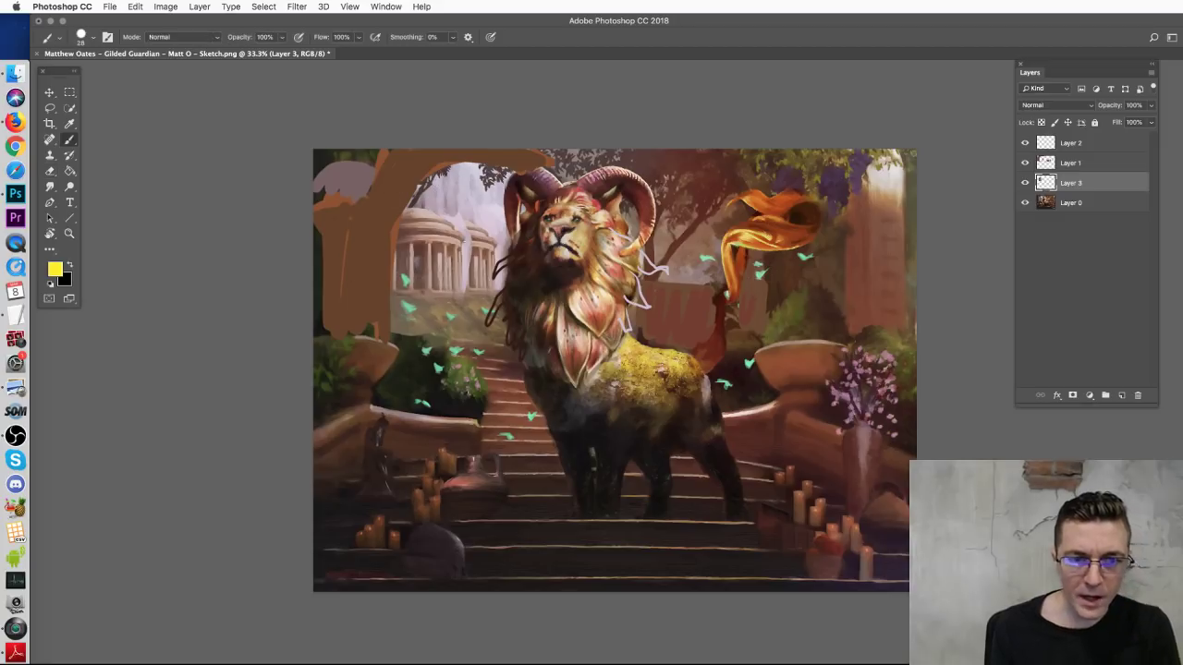
right_click(480, 243)
key(bracketright)
key(bracketright)
key(bracketright)
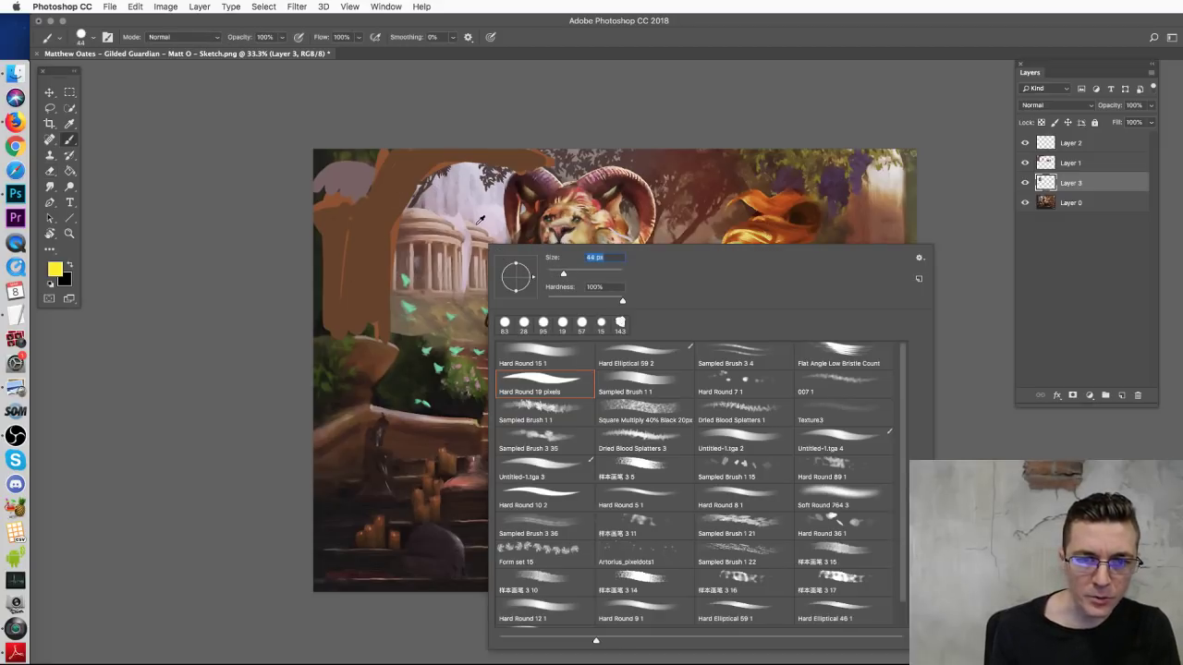
alt+click(471, 226)
alt+click(487, 230)
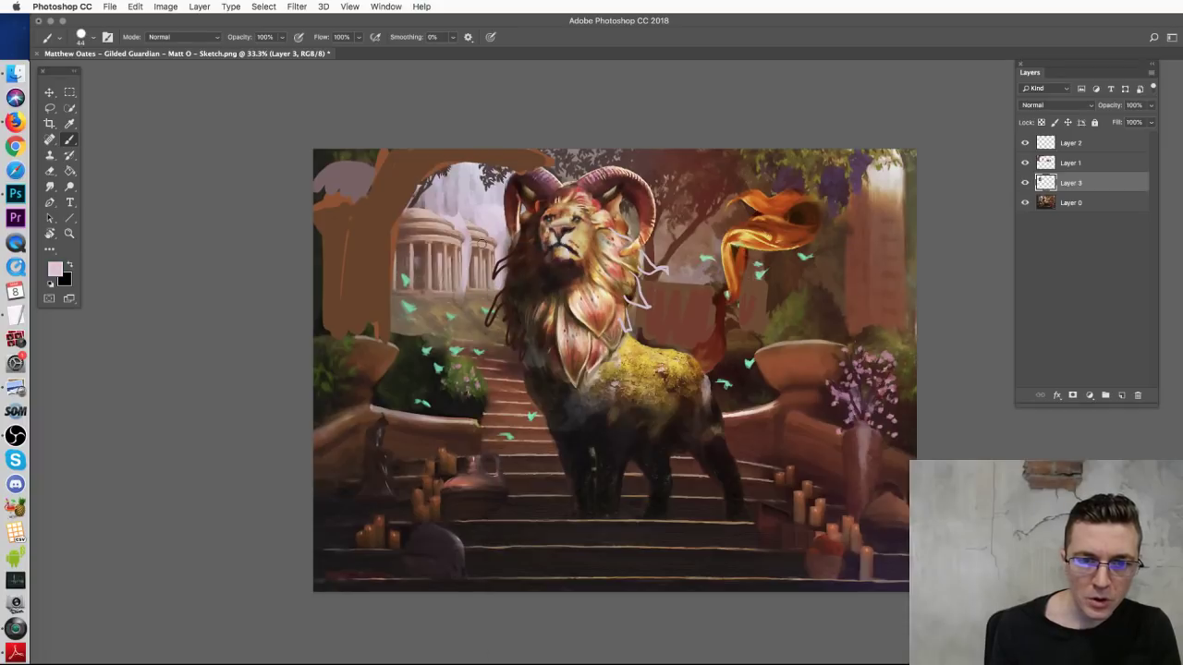
mouse_move(472, 235)
mouse_down()
mouse_move(482, 279)
mouse_move(494, 239)
mouse_move(471, 281)
mouse_move(496, 288)
mouse_up()
Step: Compare against the original, then paint a pale pinkish path looping by the temple
alt+click(468, 214)
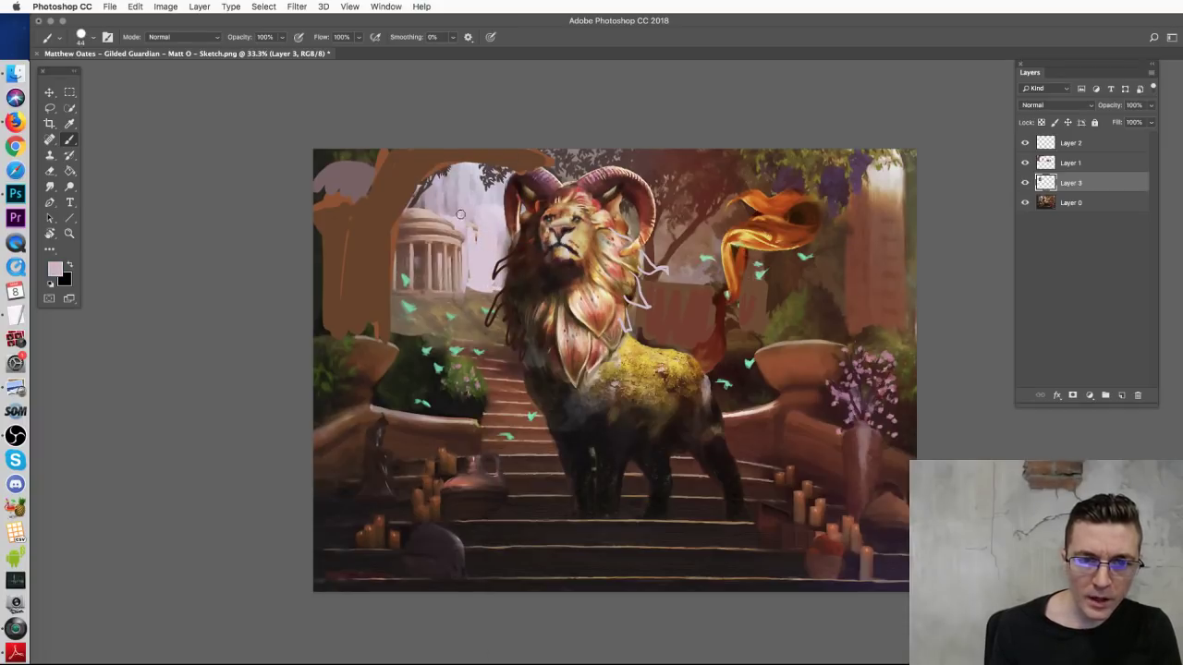
drag(1024, 144, 1024, 183)
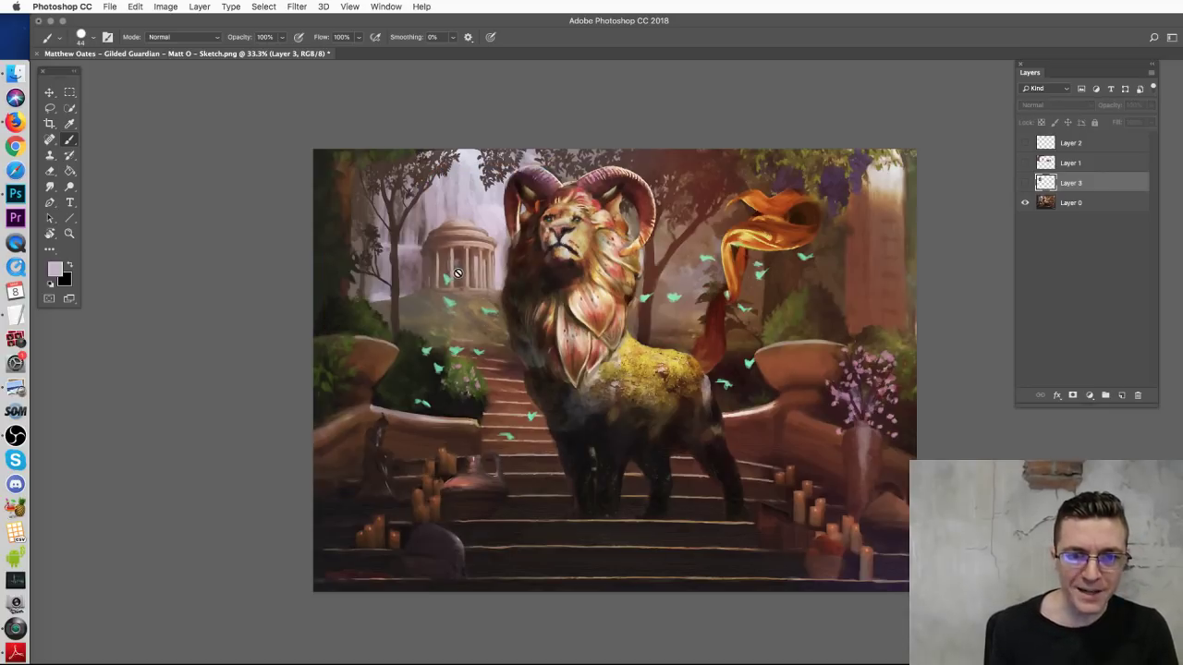
drag(1024, 163, 1024, 183)
alt+click(473, 212)
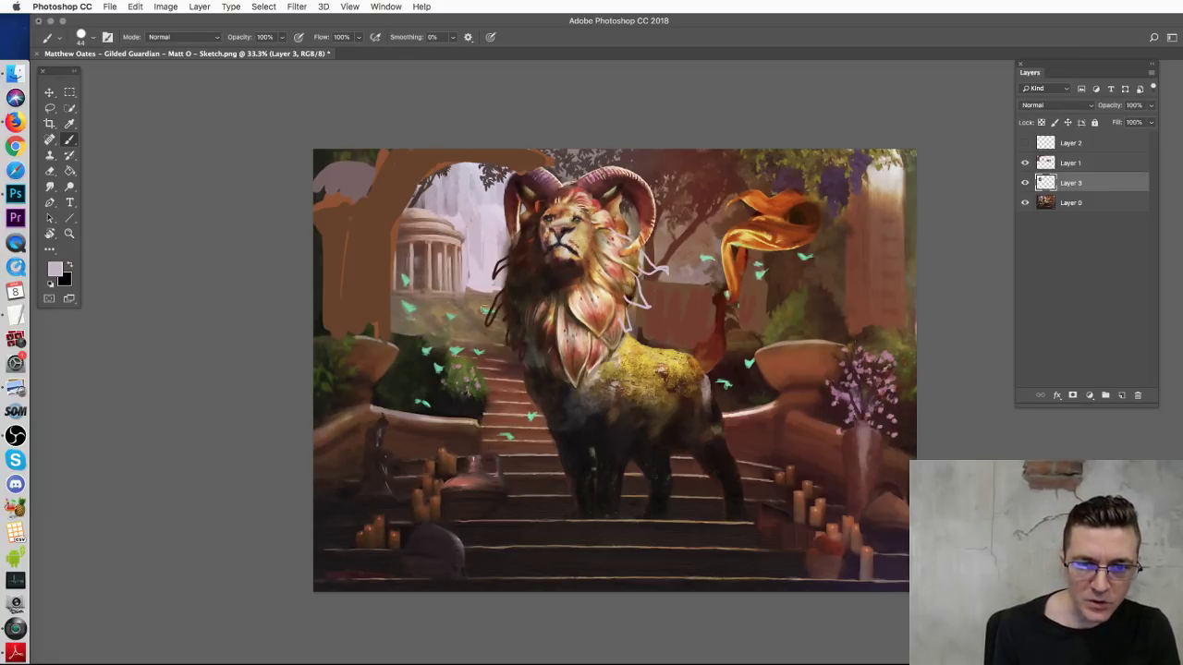
alt+click(444, 231)
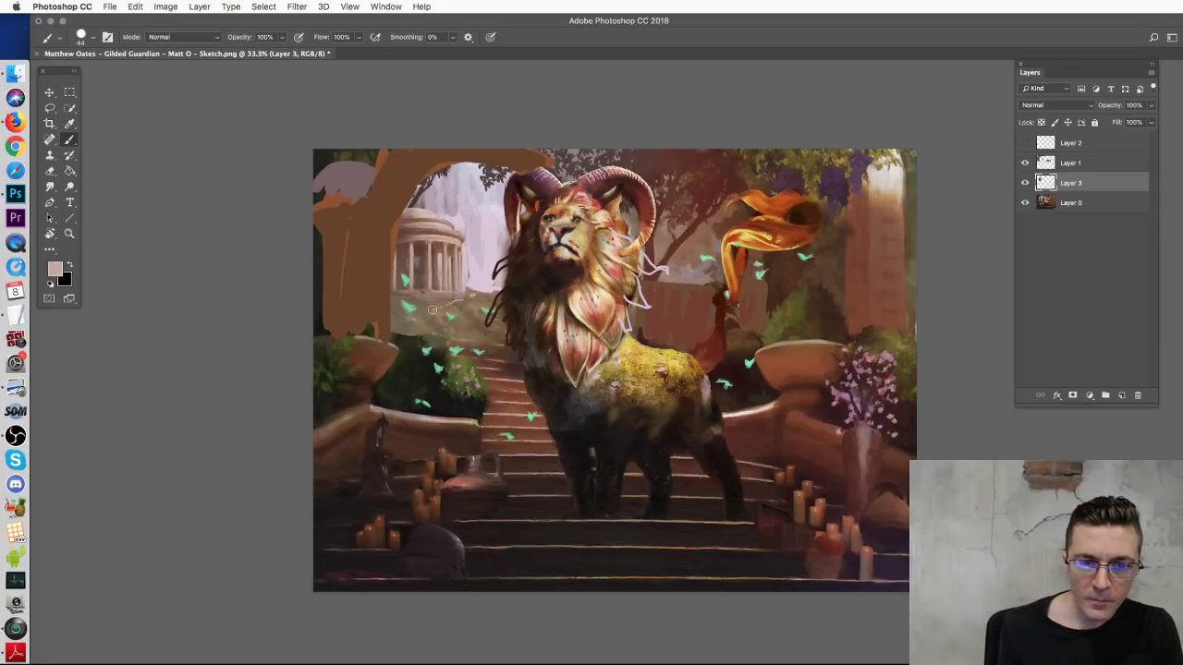
mouse_move(411, 322)
mouse_down()
mouse_move(432, 332)
mouse_move(406, 319)
mouse_move(478, 292)
mouse_up()
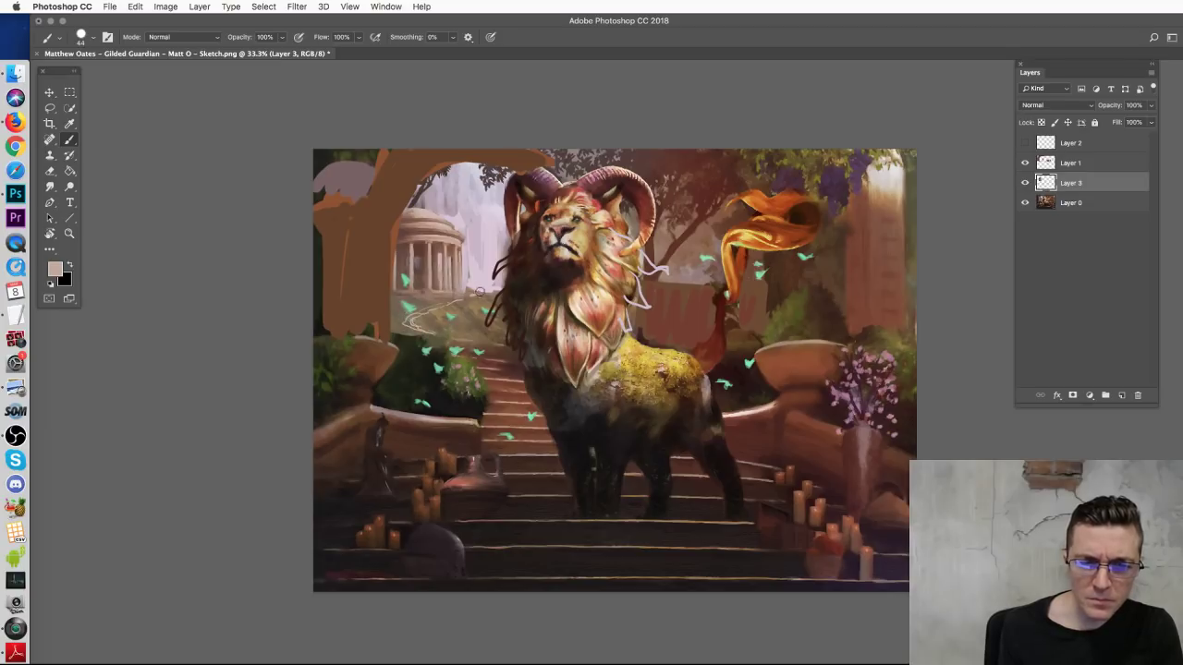
Step: Try pink and white strokes across the stairs, chest and banner, undoing each
alt+click(476, 257)
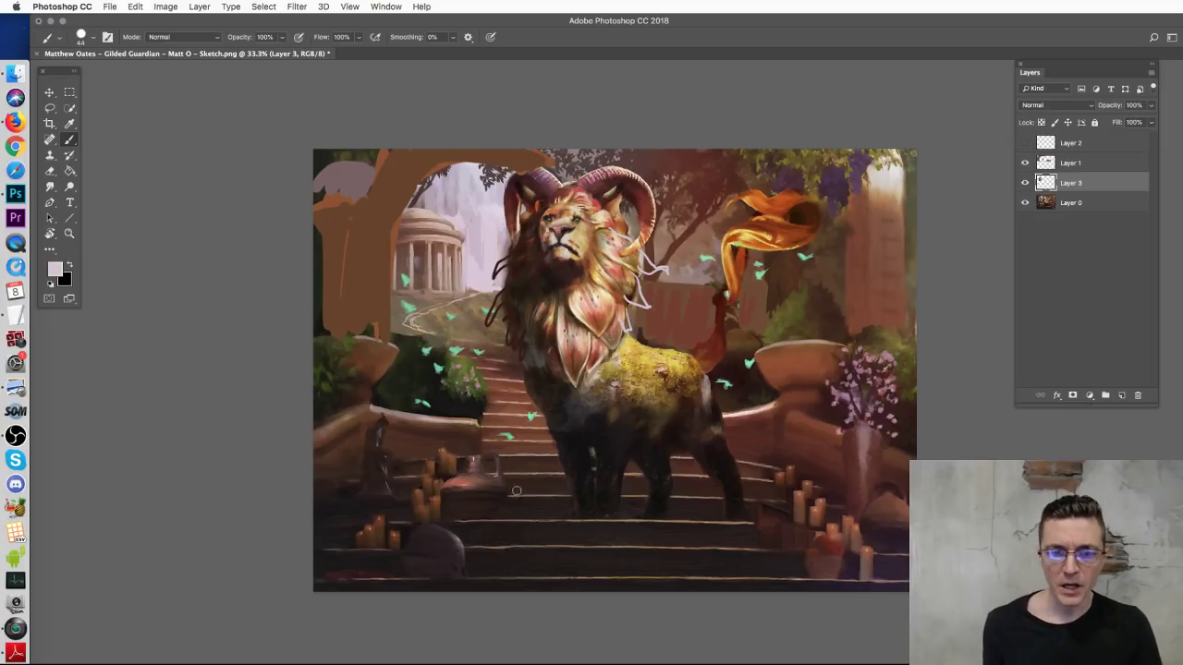
mouse_move(447, 503)
mouse_down()
mouse_move(734, 423)
mouse_move(644, 392)
mouse_move(416, 372)
mouse_move(471, 347)
mouse_move(563, 345)
mouse_move(387, 325)
mouse_up()
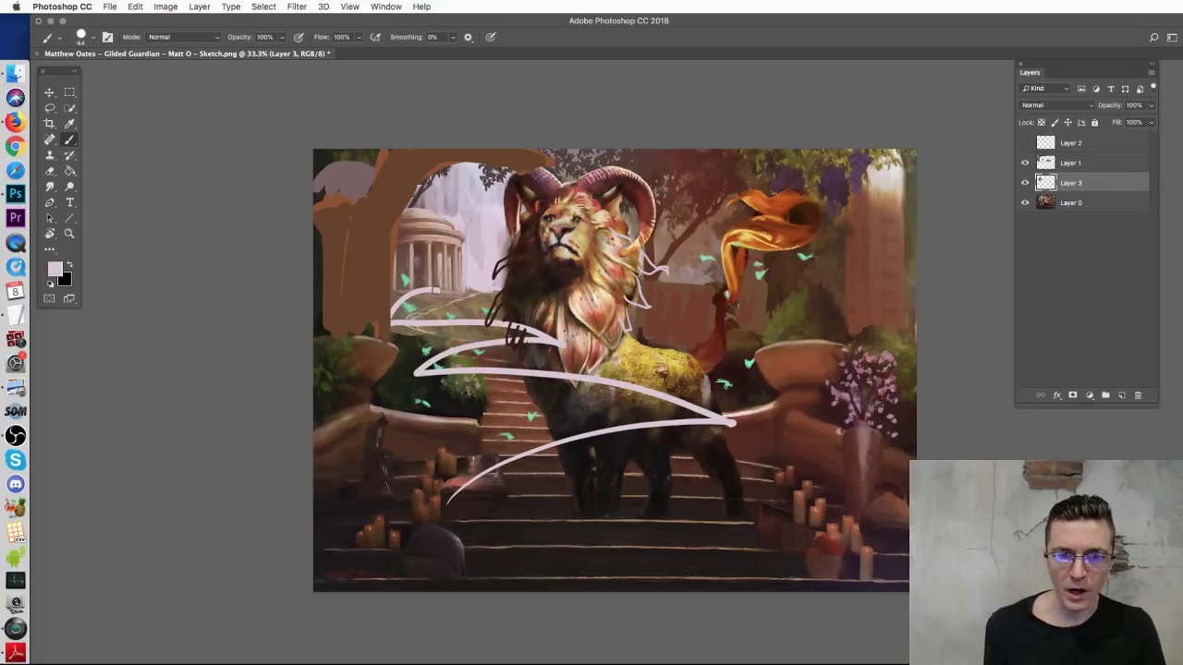
key(super+z)
mouse_move(549, 580)
mouse_down()
mouse_move(544, 525)
mouse_move(434, 319)
mouse_move(480, 328)
mouse_up()
key(super+z)
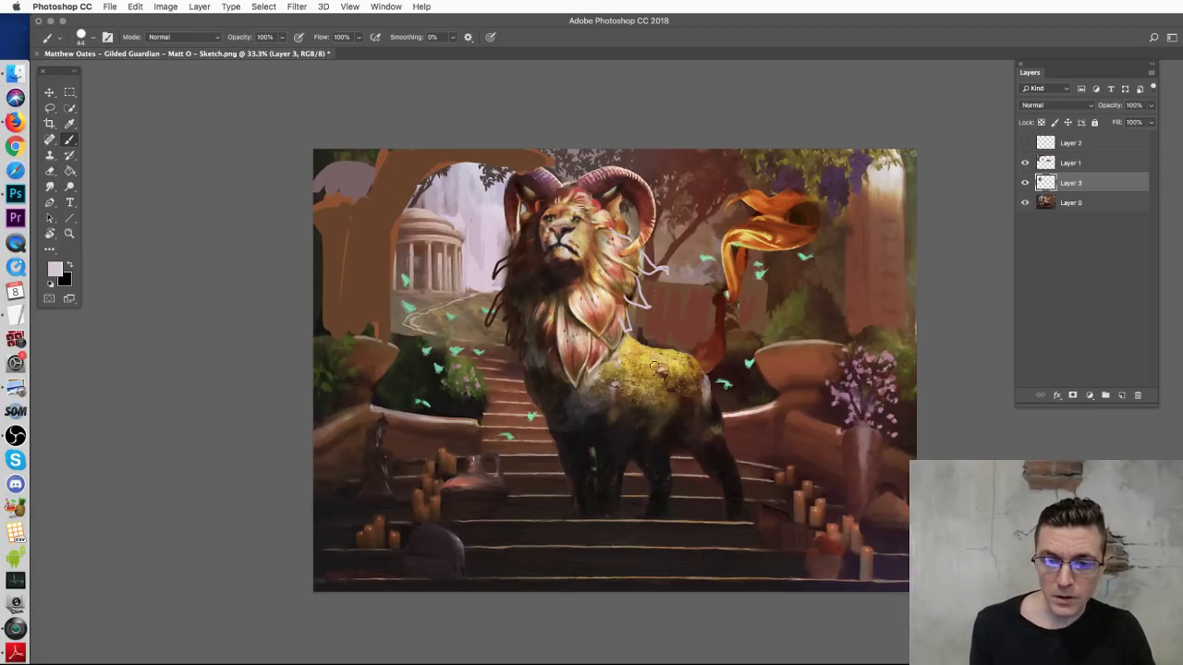
mouse_move(667, 370)
mouse_down()
mouse_move(709, 344)
mouse_move(728, 235)
mouse_move(747, 232)
mouse_up()
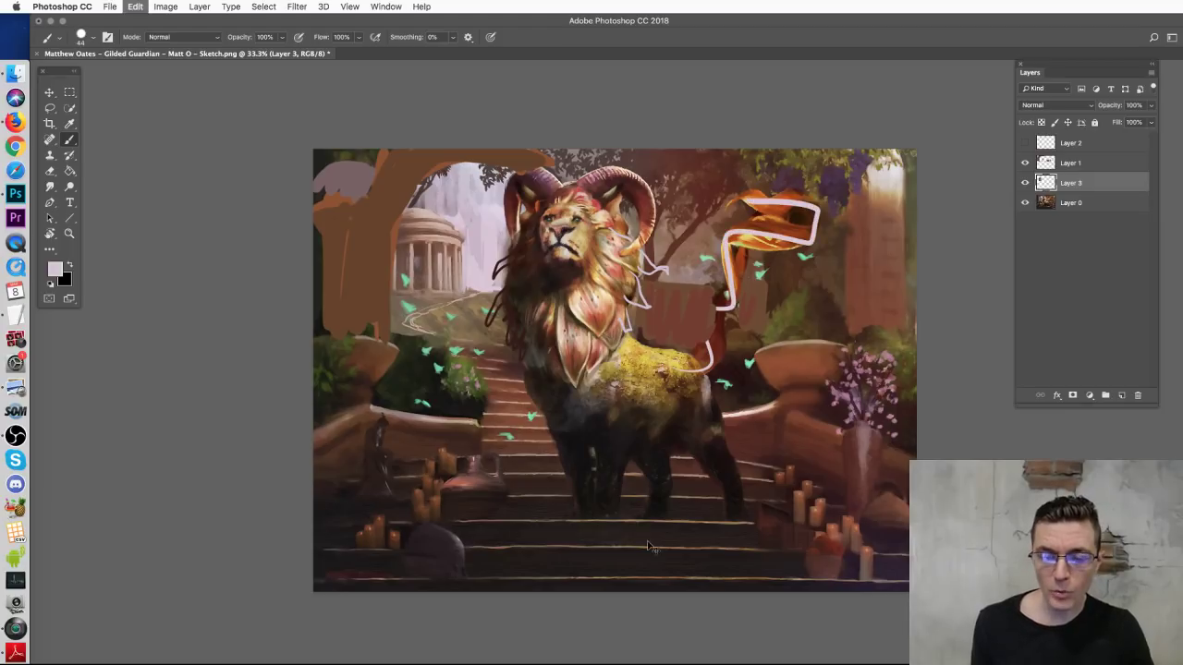
key(super+z)
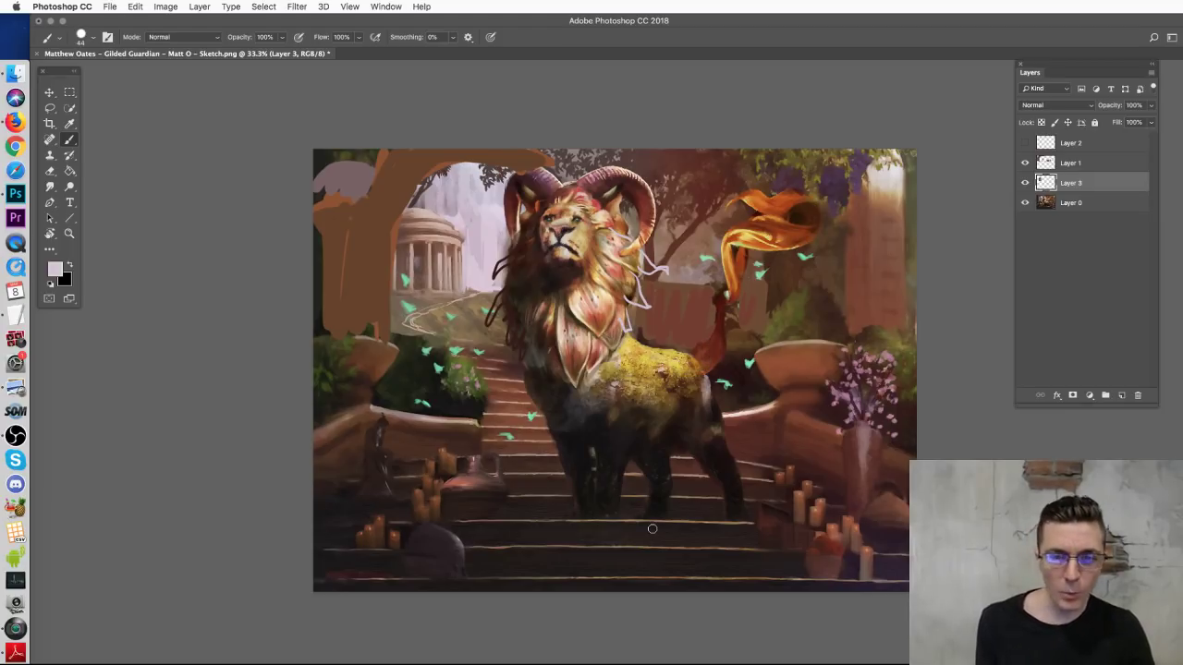
Step: Sample orange from the banner and paint an orange curl off the lion's hindquarters on Layer 1
alt+click(755, 200)
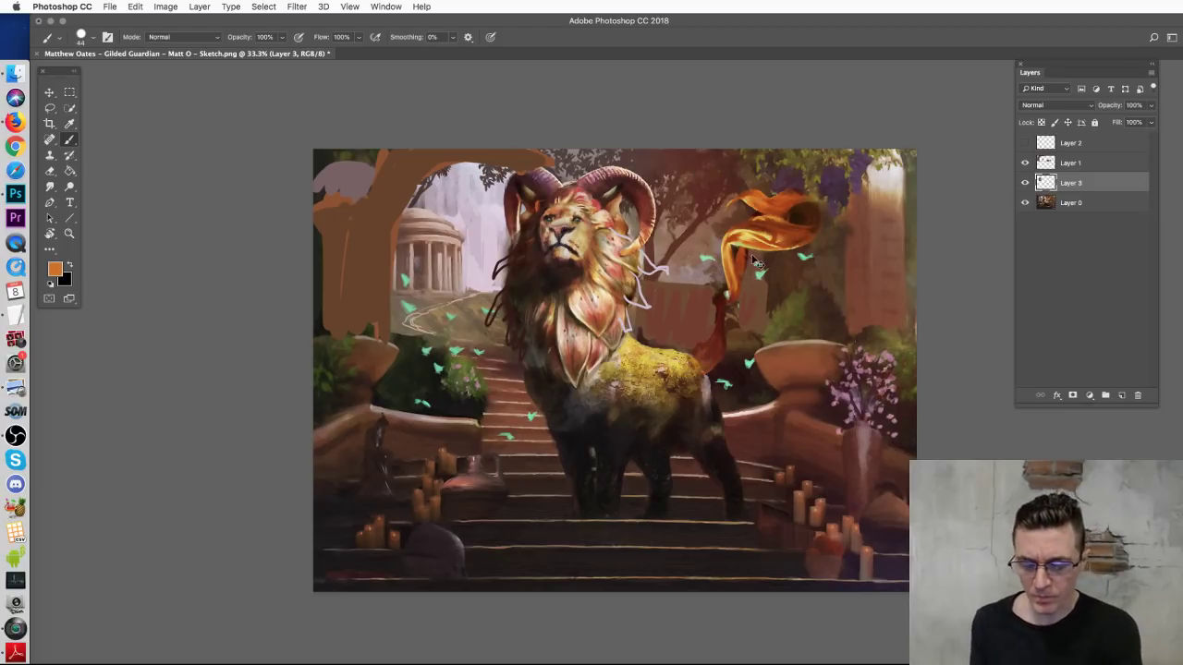
key(super+equal)
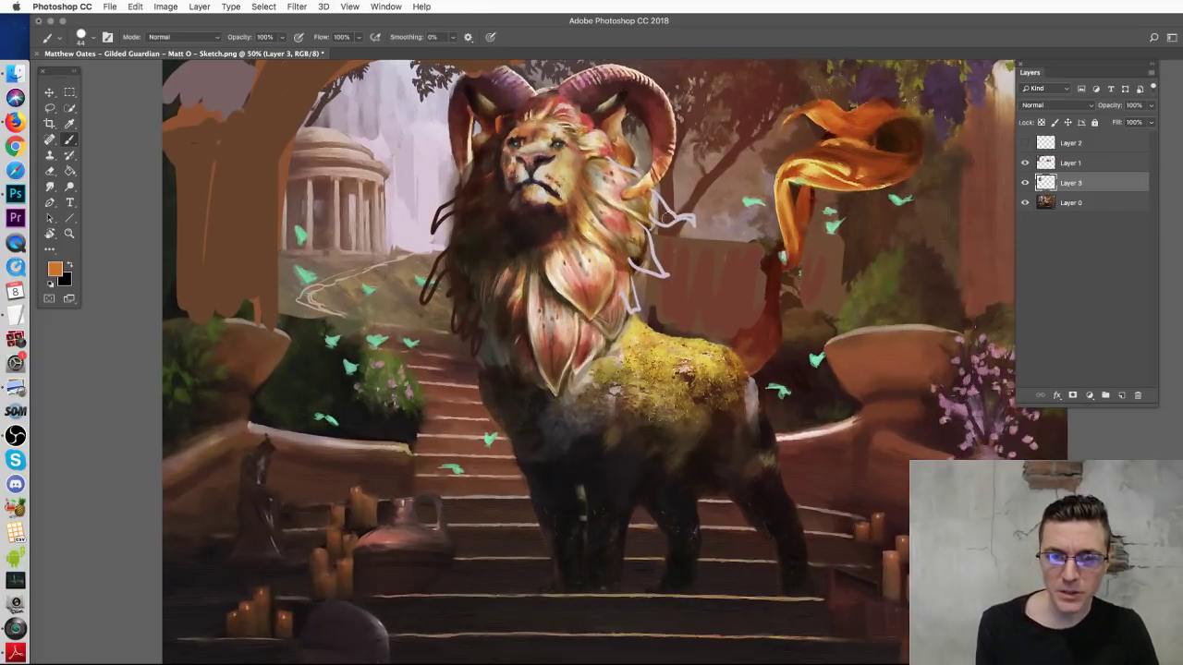
mouse_move(617, 189)
mouse_down()
mouse_move(638, 211)
mouse_move(689, 217)
mouse_up()
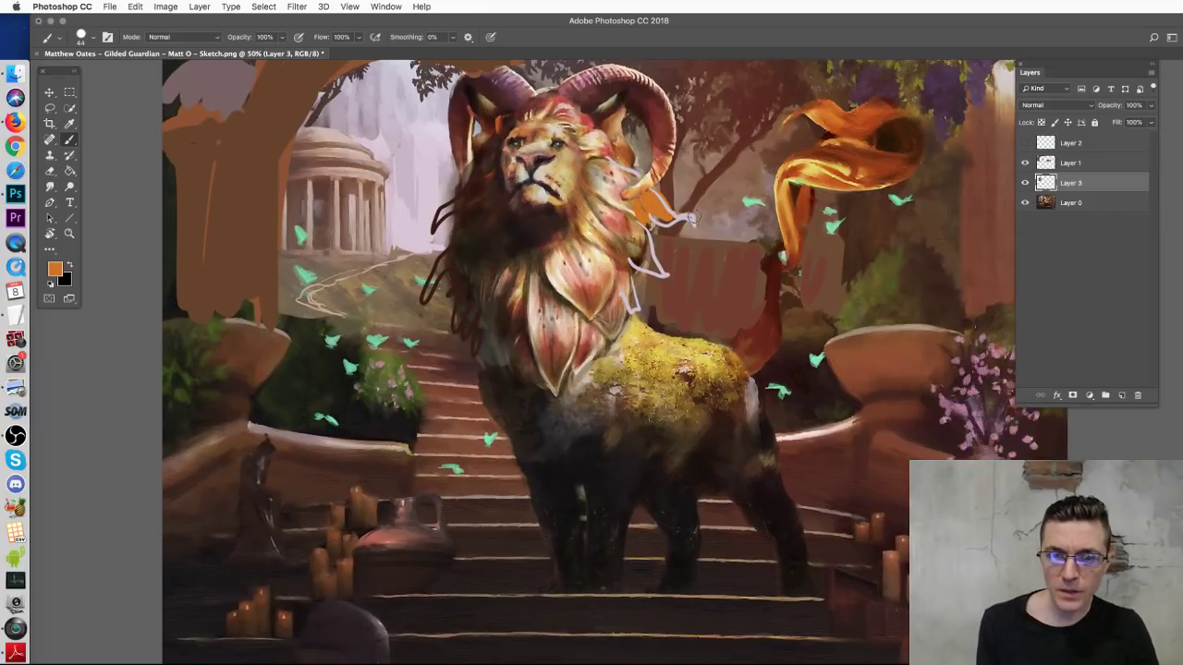
key(super+z)
click(1087, 148)
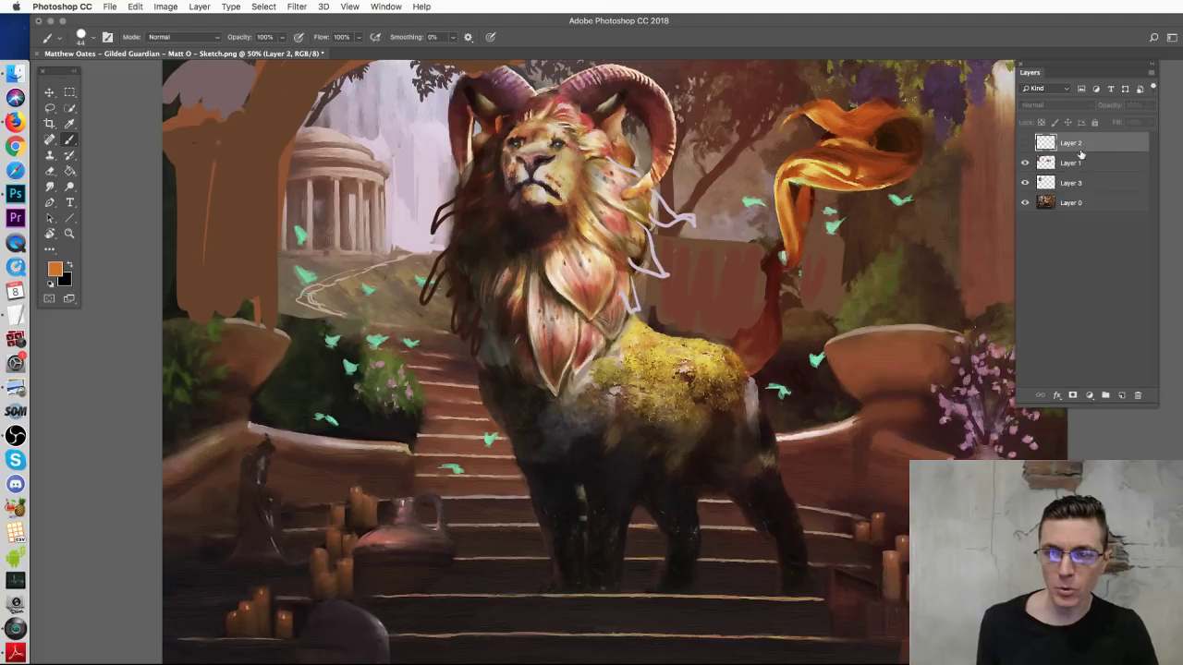
click(1070, 163)
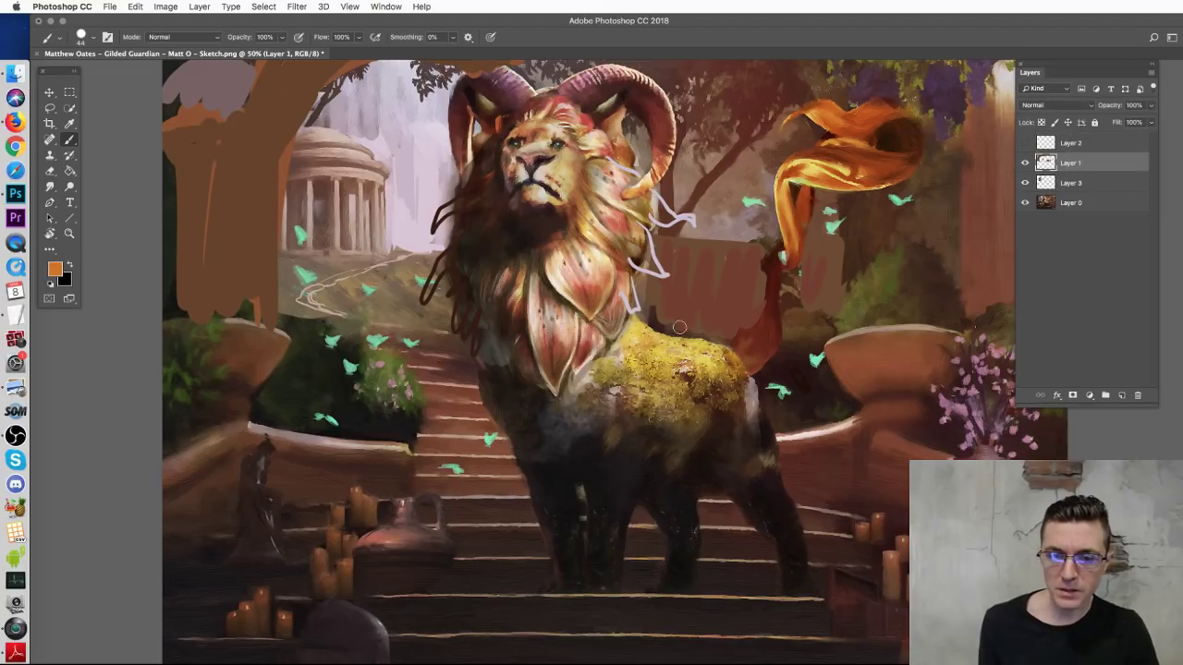
mouse_move(716, 374)
mouse_down()
mouse_move(800, 432)
mouse_move(778, 473)
mouse_move(817, 485)
mouse_up()
key(super+z)
key(ctrl+z)
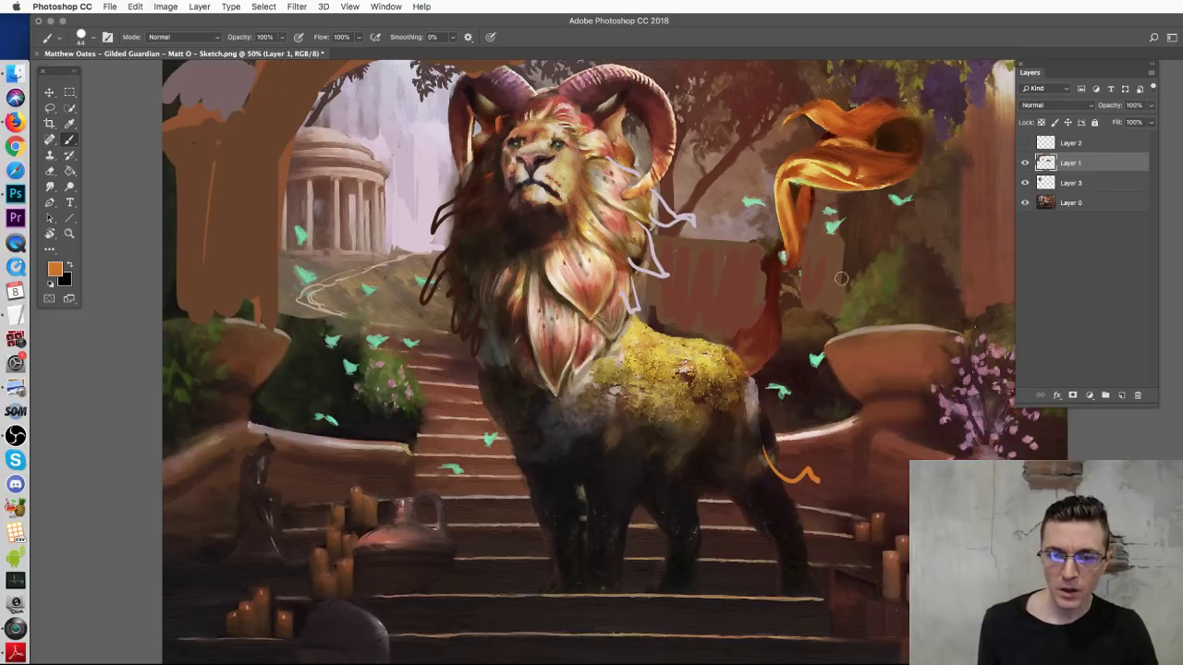
key(super+minus)
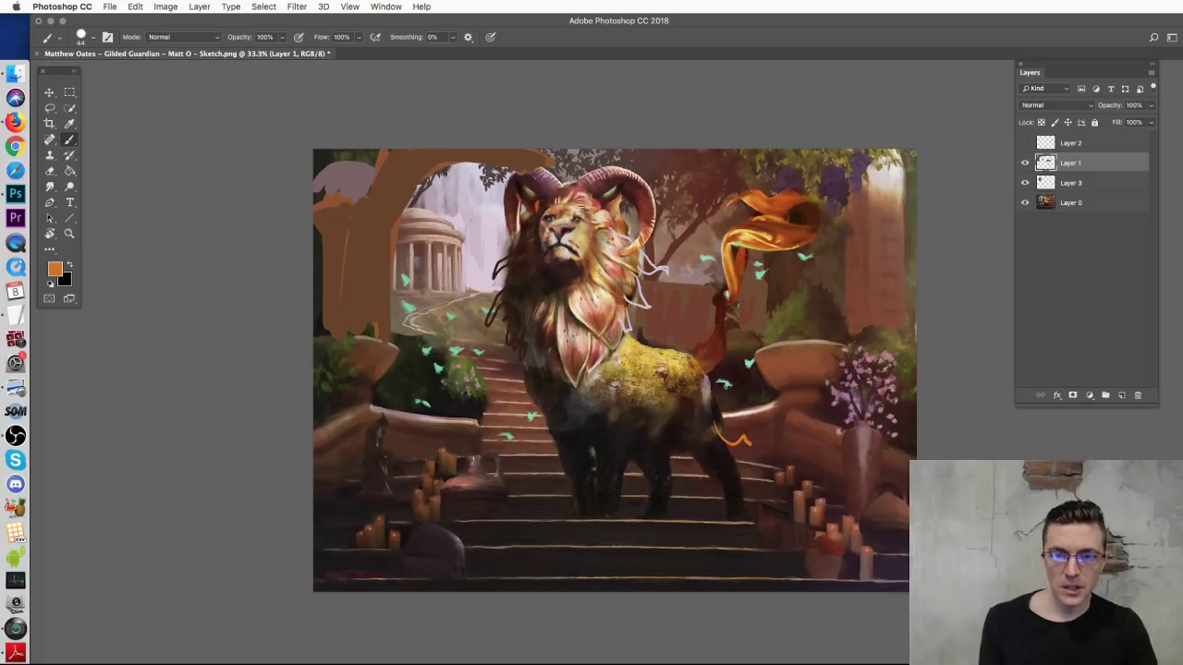
Step: Paint sampled brown over the upper-right trees and pillar area
alt+click(833, 271)
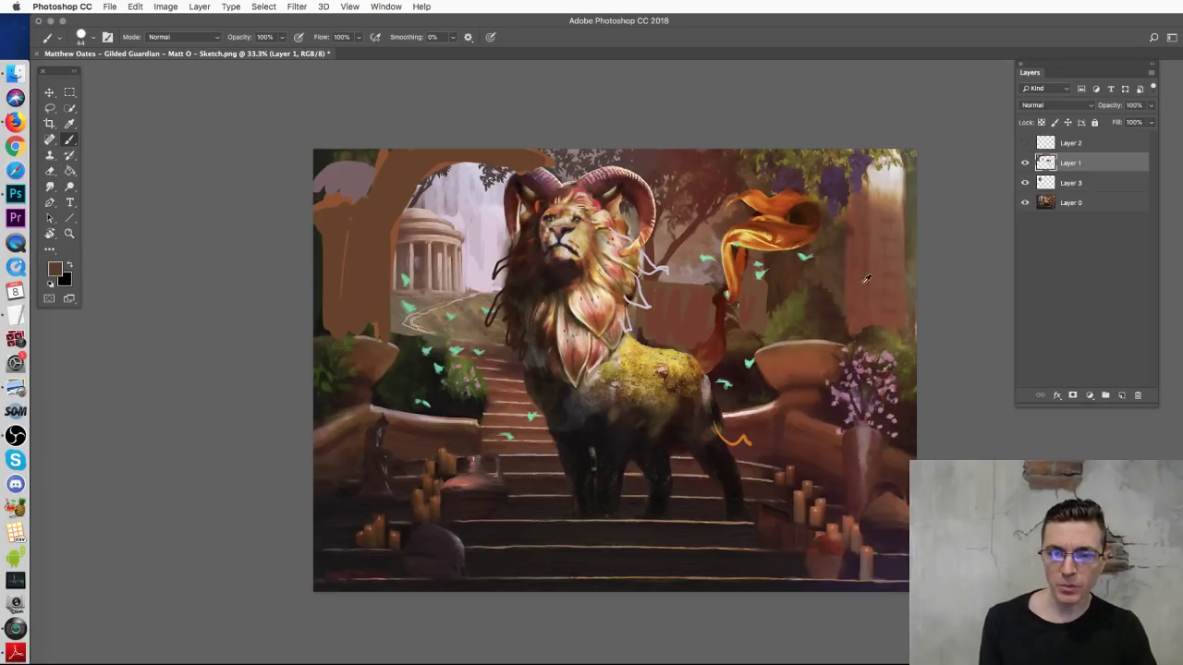
mouse_move(865, 177)
mouse_down()
mouse_move(887, 222)
mouse_move(864, 301)
mouse_move(882, 277)
mouse_move(901, 296)
mouse_move(892, 319)
mouse_up()
right_click(852, 279)
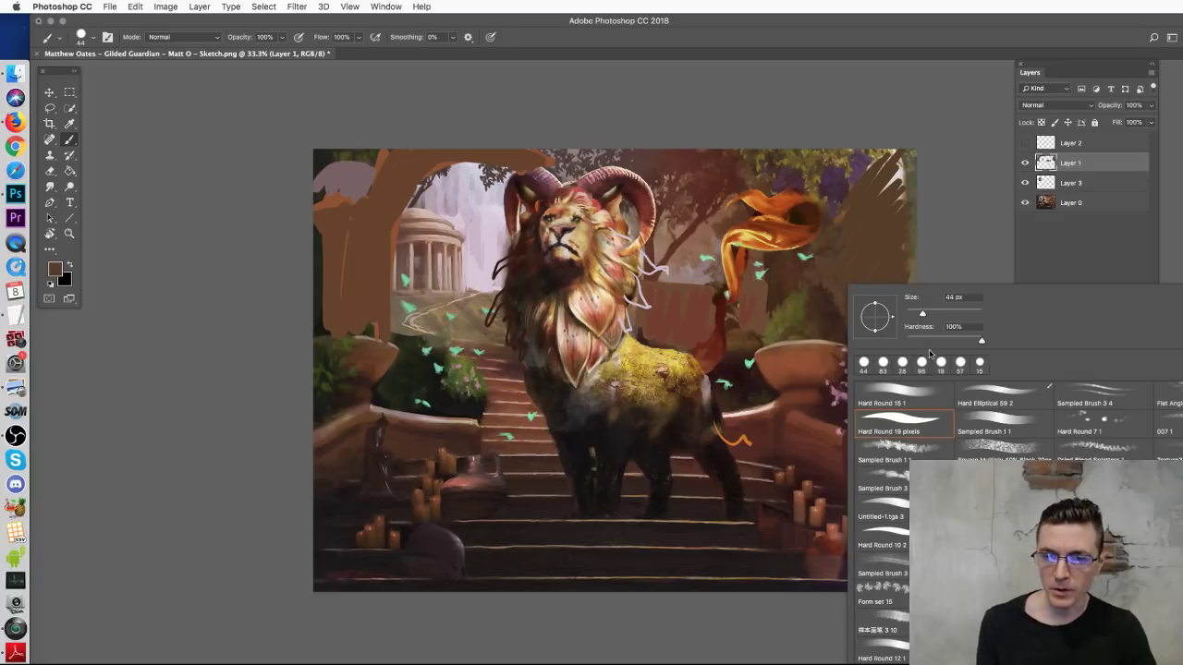
click(807, 374)
key(l)
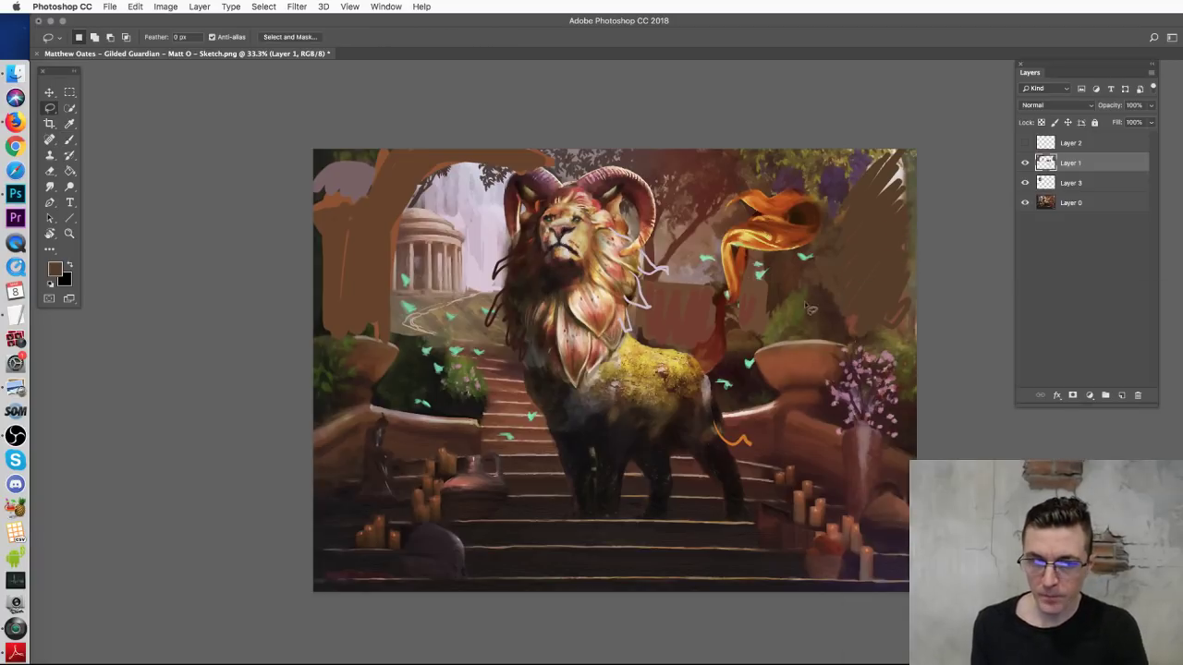
mouse_move(782, 301)
mouse_down()
mouse_move(824, 286)
mouse_move(857, 341)
mouse_move(917, 323)
mouse_move(908, 176)
mouse_move(886, 140)
mouse_move(861, 185)
mouse_move(850, 176)
mouse_move(841, 212)
mouse_move(783, 268)
mouse_move(778, 297)
mouse_up()
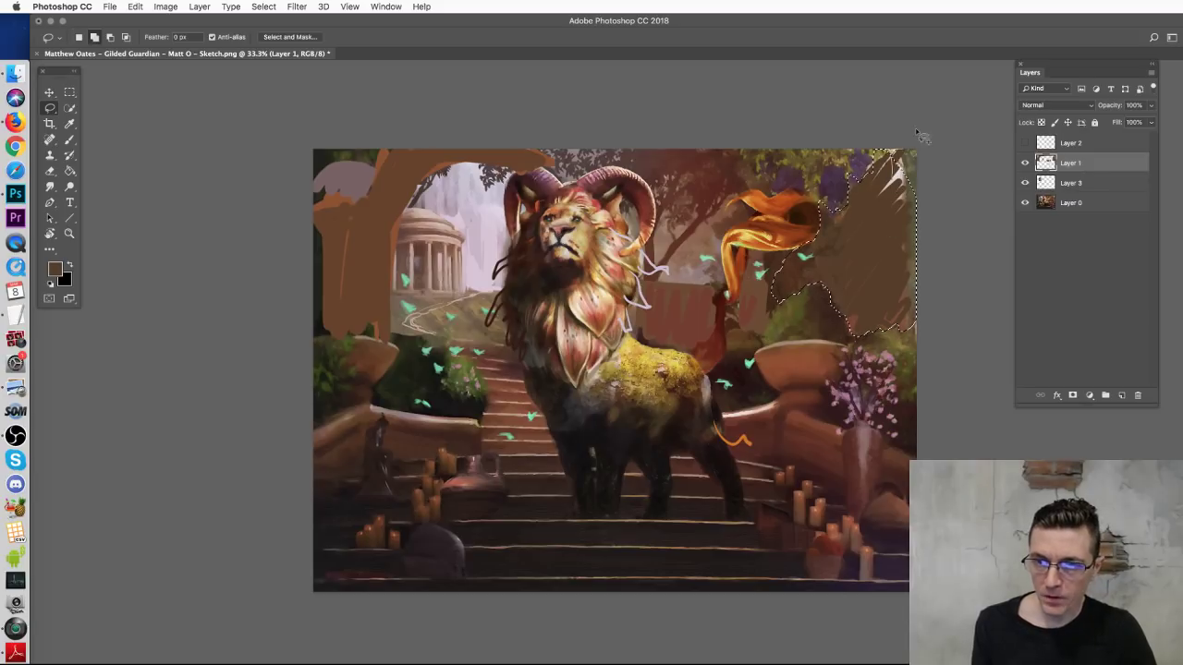
key(ctrl+d)
Step: With a 236 px brush, paint light green and olive-yellow foliage over the upper right
key(b)
right_click(824, 296)
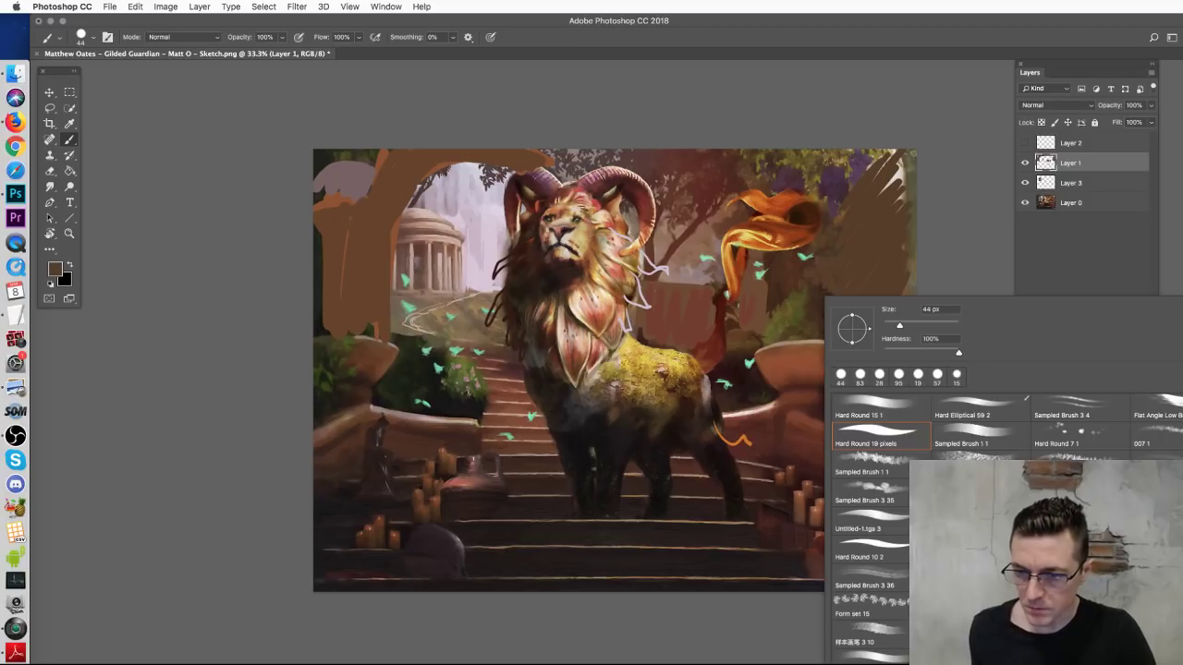
drag(900, 325, 941, 325)
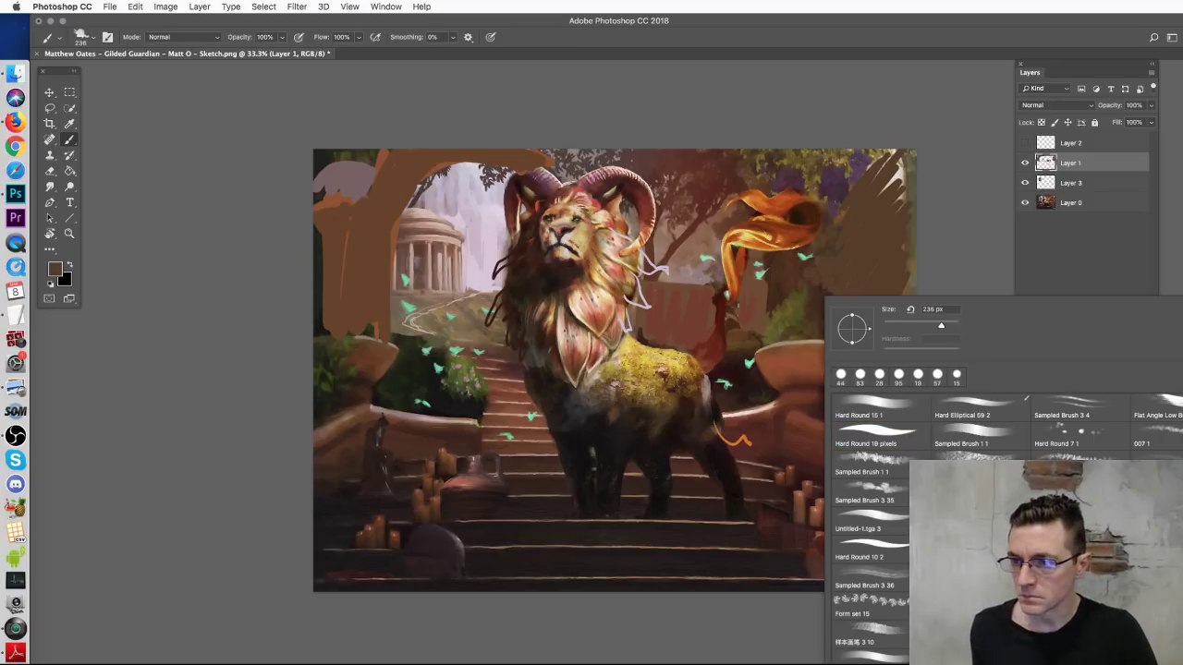
key(Return)
alt+click(855, 338)
mouse_move(832, 341)
mouse_down()
mouse_move(859, 324)
mouse_move(848, 247)
mouse_move(878, 267)
mouse_move(884, 343)
mouse_move(921, 306)
mouse_move(882, 275)
mouse_move(855, 215)
mouse_move(885, 334)
mouse_move(862, 299)
mouse_up()
alt+click(869, 227)
alt+click(871, 291)
mouse_move(882, 211)
mouse_down()
mouse_move(891, 251)
mouse_move(917, 216)
mouse_move(905, 287)
mouse_move(874, 193)
mouse_move(813, 263)
mouse_up()
Step: Using Hard Round 15 at 31 px, paint yellow from the lion's back into the top-right foliage
key(v)
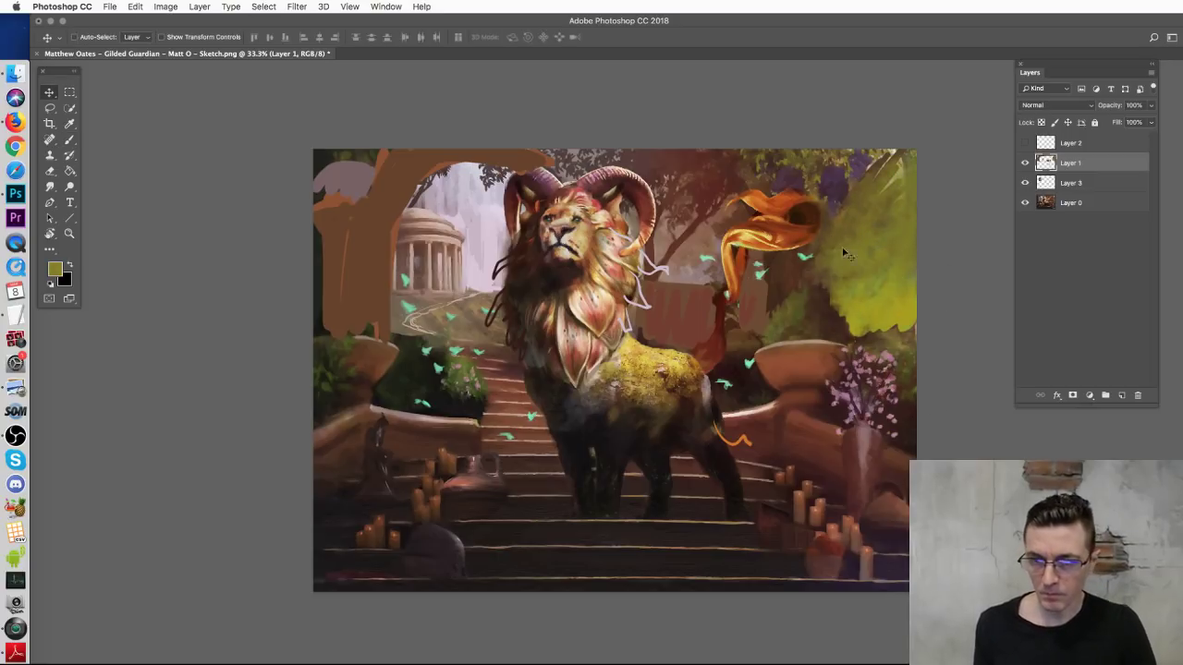
key(b)
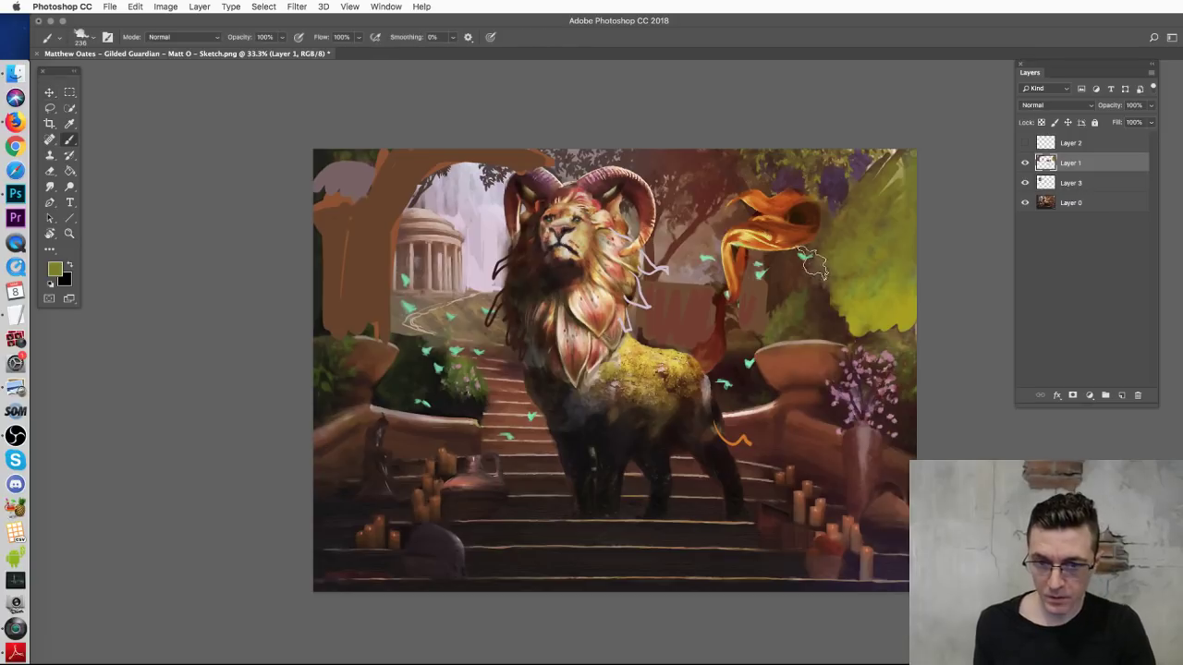
right_click(813, 265)
click(892, 365)
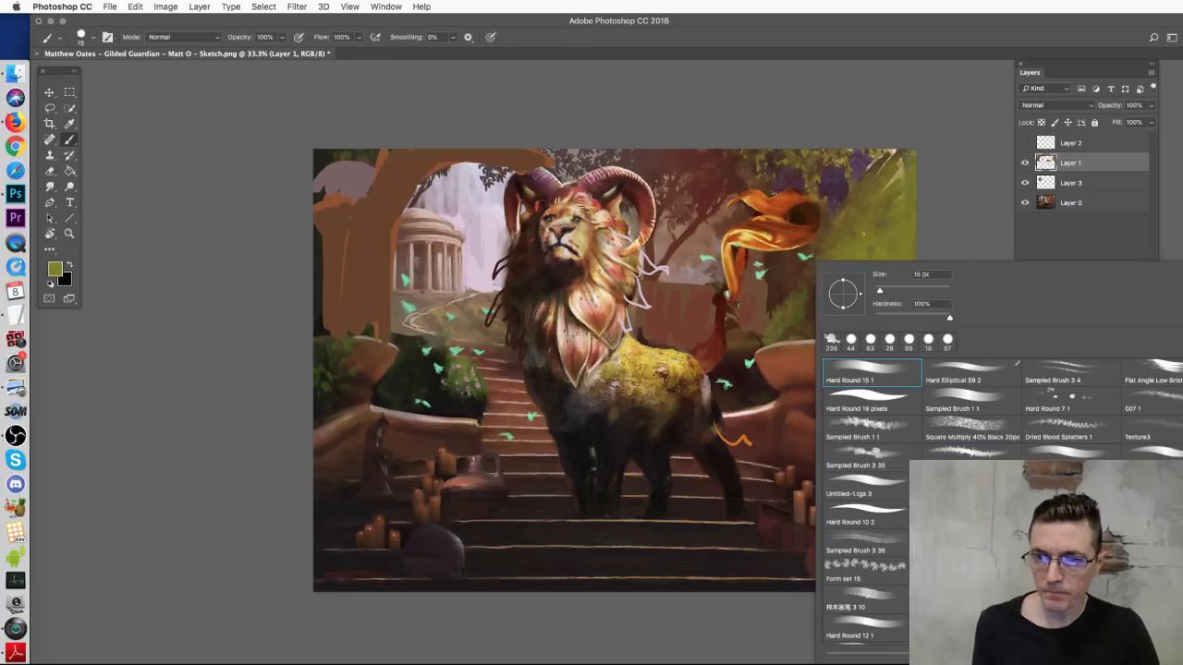
key(Return)
alt+click(630, 338)
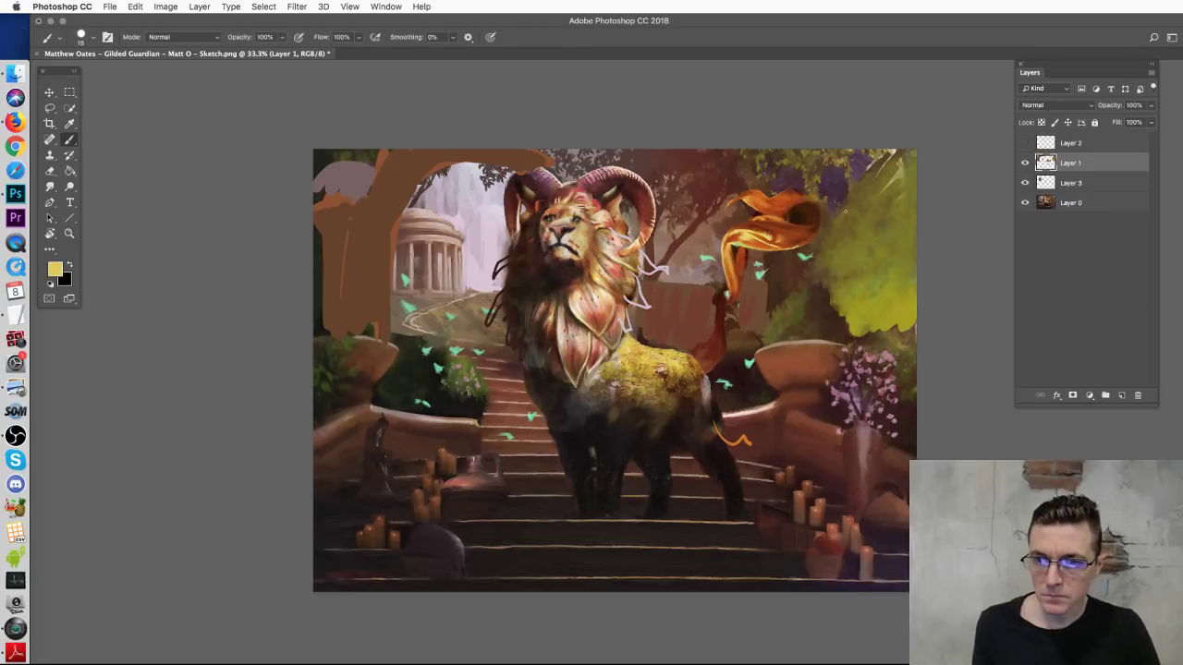
right_click(865, 194)
drag(930, 224, 937, 223)
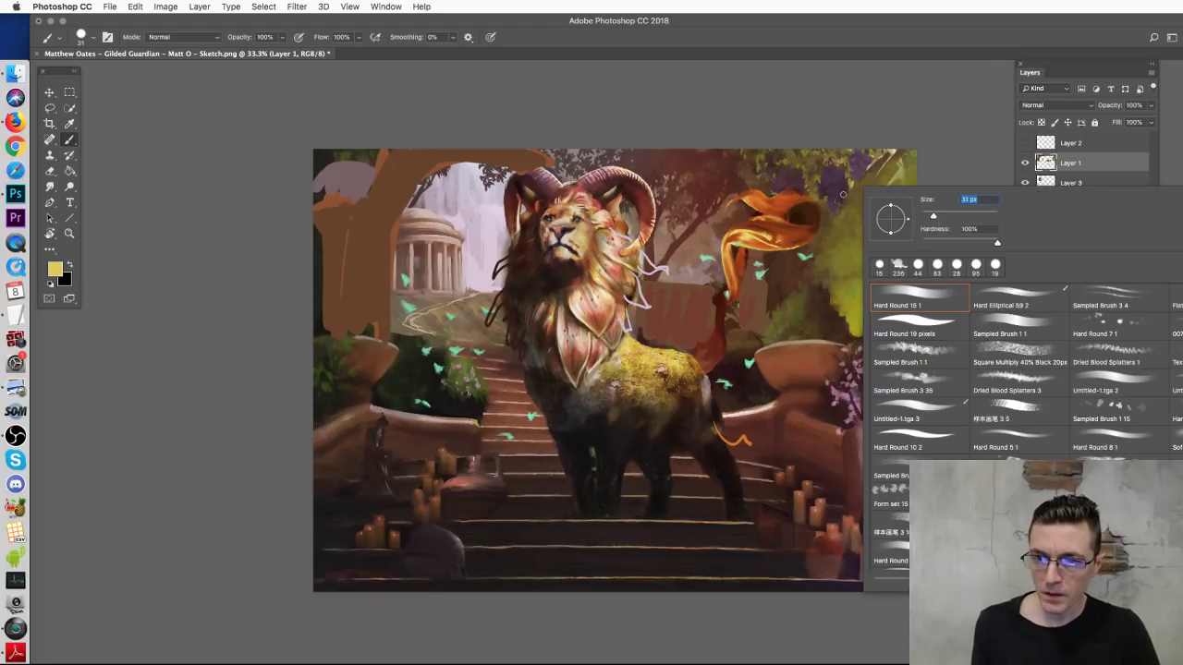
key(Return)
mouse_move(883, 181)
mouse_down()
mouse_move(876, 166)
mouse_move(899, 159)
mouse_move(886, 178)
mouse_move(904, 205)
mouse_move(867, 185)
mouse_move(868, 171)
mouse_move(859, 180)
mouse_move(901, 162)
mouse_move(878, 165)
mouse_up()
alt+click(882, 221)
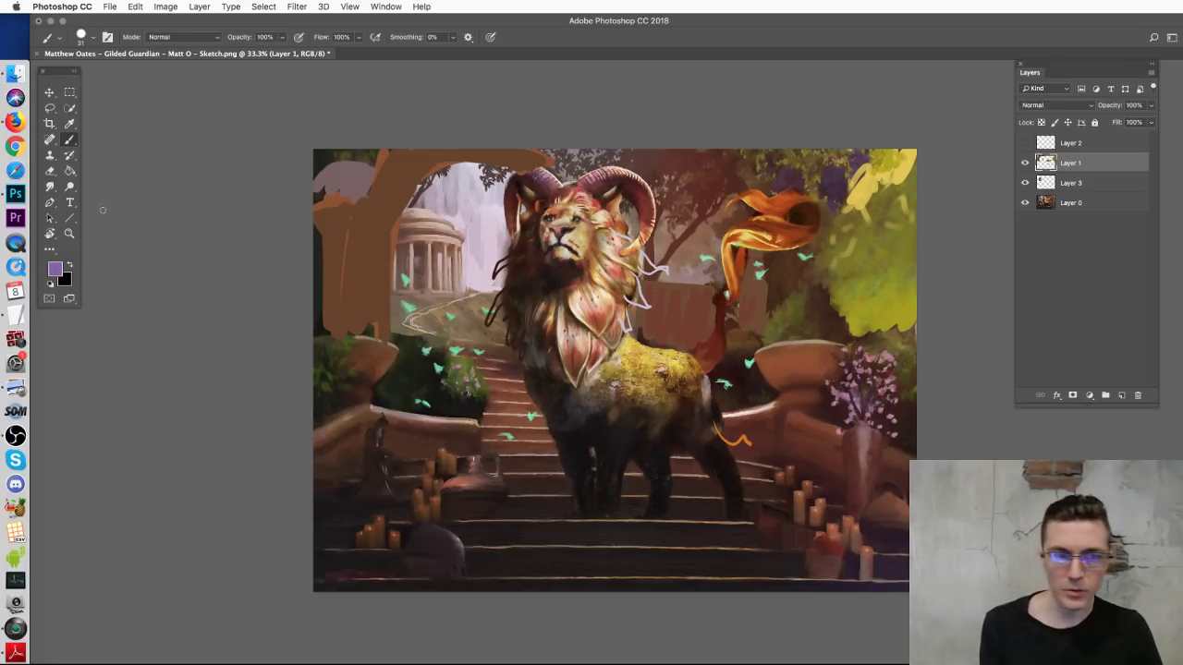
Step: Pick a bright purple foreground colour and set the Hard Round brush to 44 px
click(56, 269)
click(756, 224)
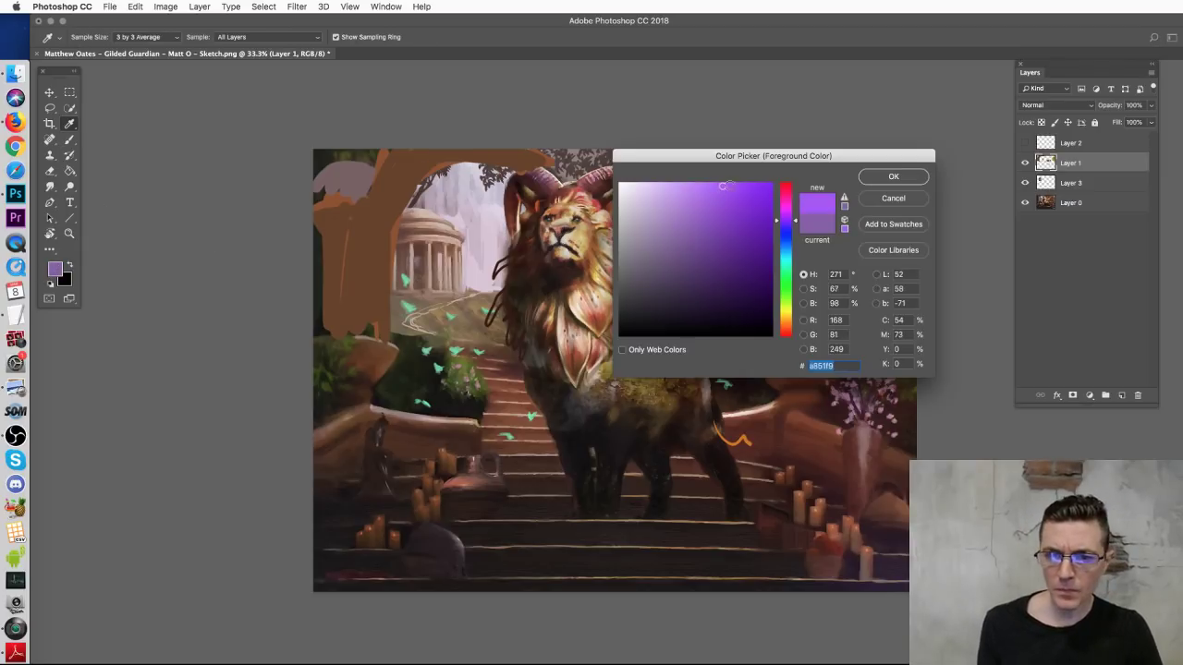
click(883, 183)
right_click(841, 285)
click(919, 420)
key(Return)
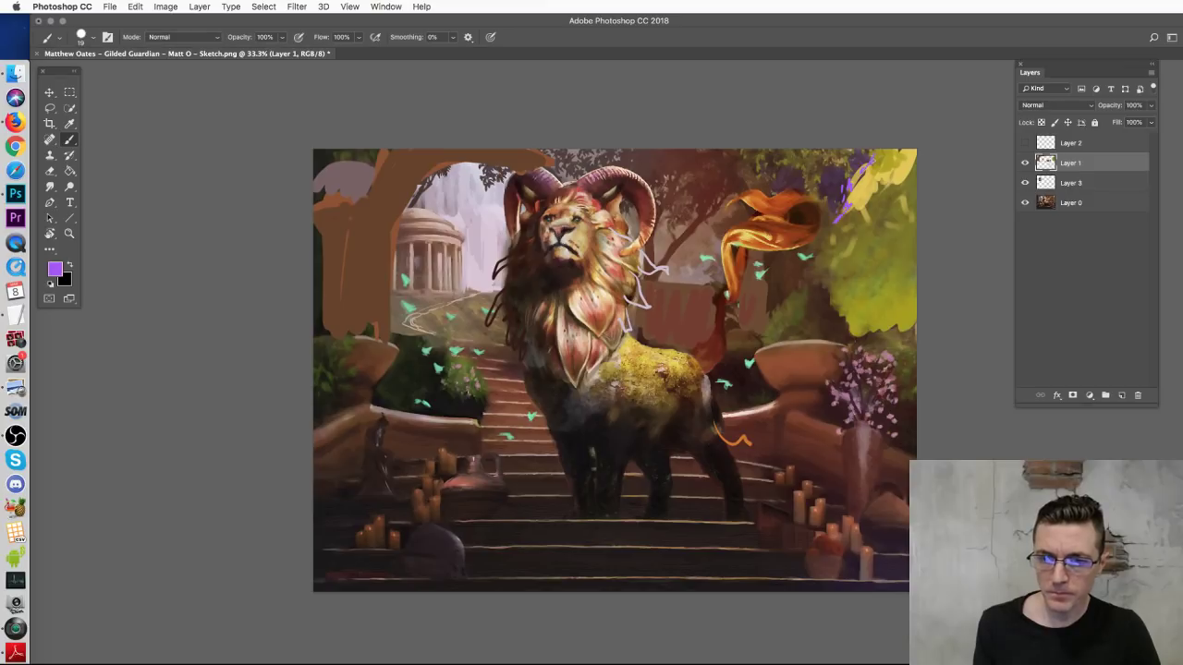
right_click(783, 439)
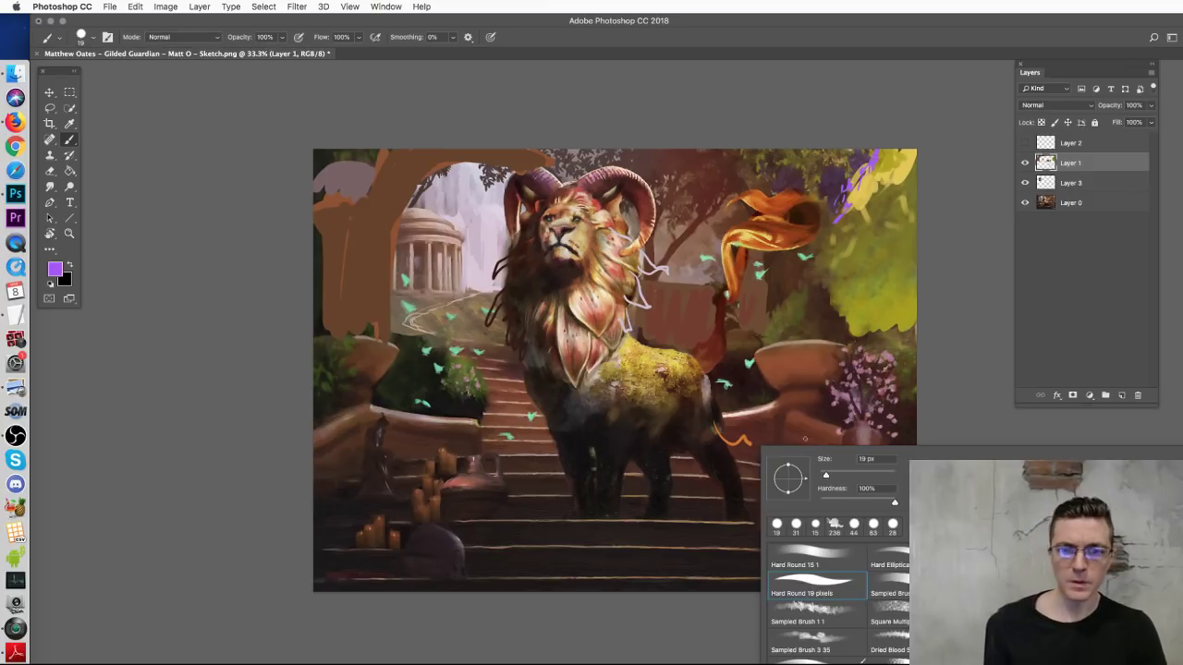
click(815, 524)
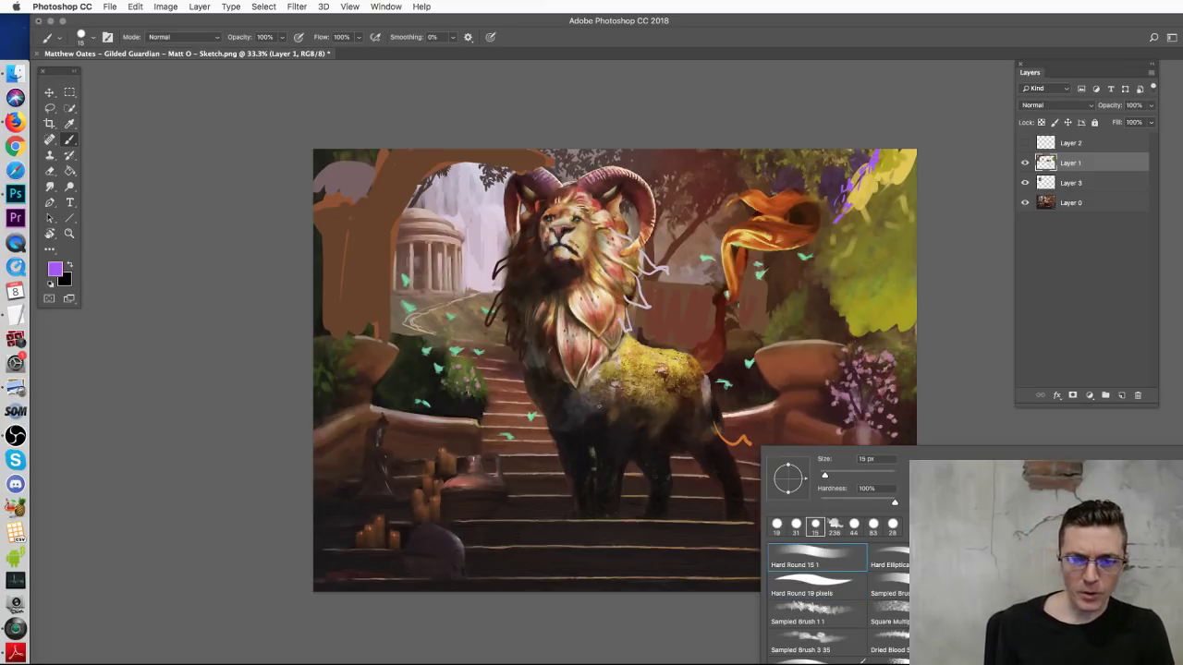
right_click(662, 437)
drag(662, 430, 682, 430)
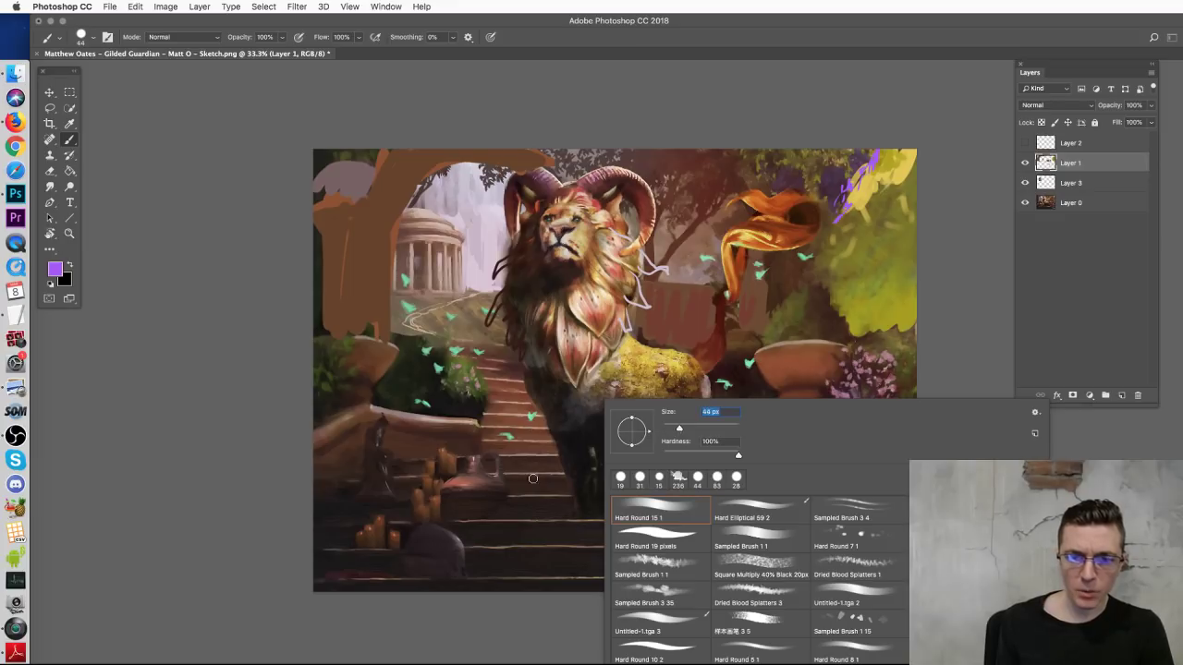
key(Return)
Step: Sketch purple guide loops down the mane and around the stairs and garden, undoing each
drag(541, 255, 658, 389)
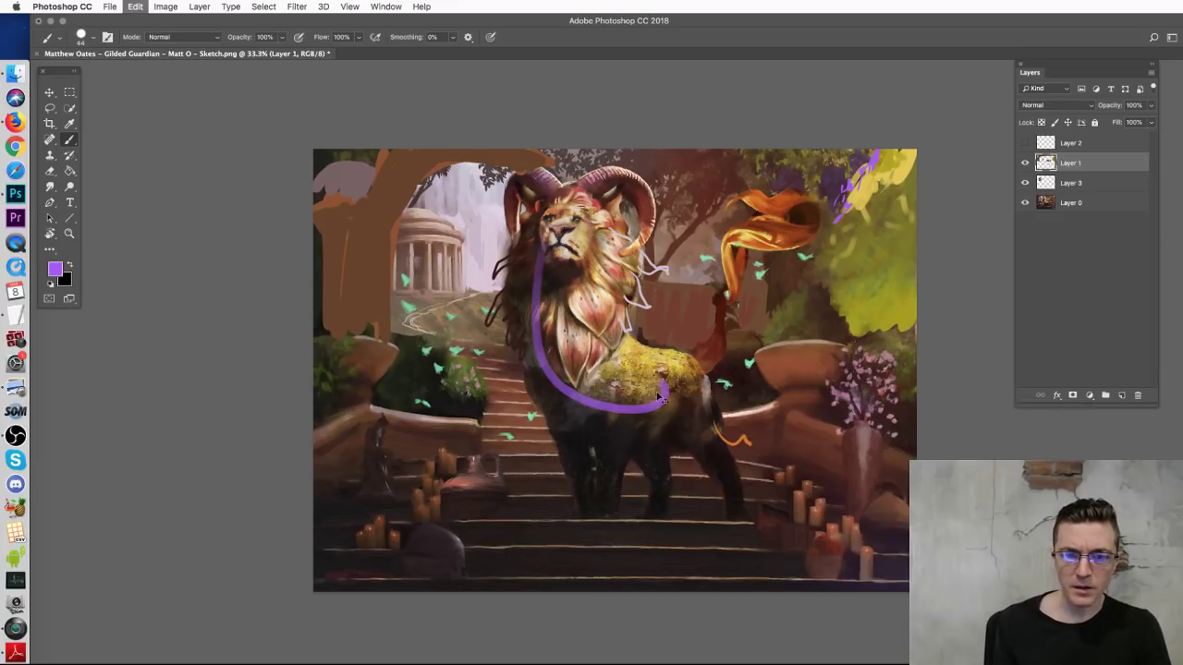
key(super+z)
drag(404, 425, 636, 499)
drag(697, 471, 411, 434)
key(super+z)
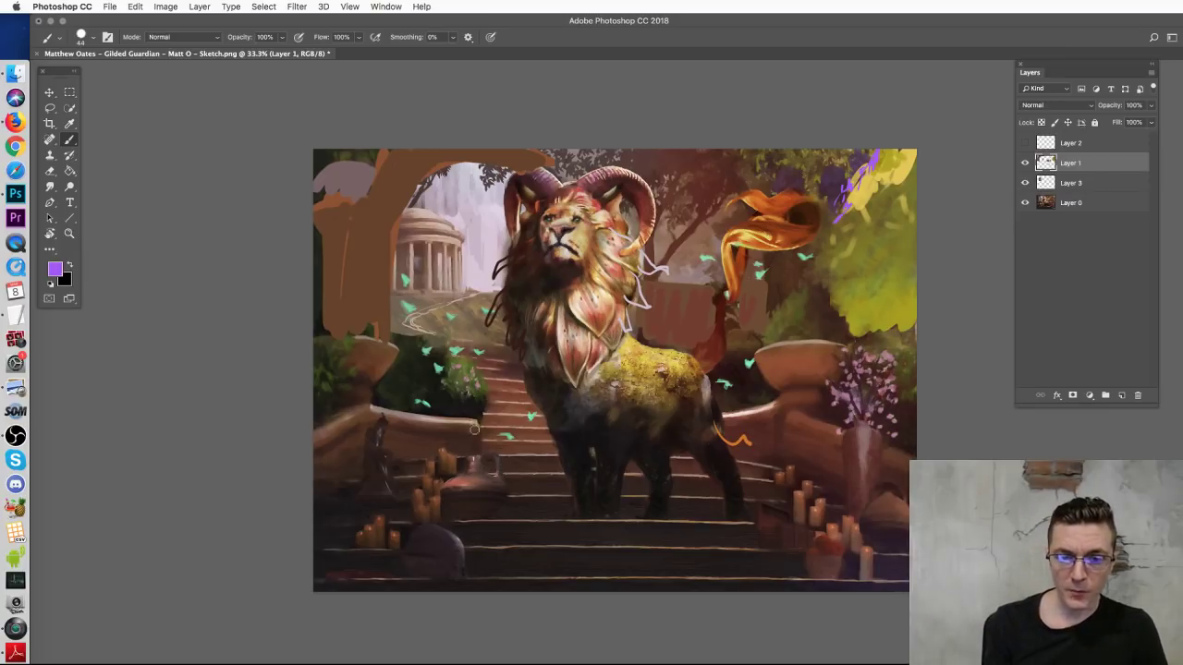
mouse_move(396, 368)
mouse_down()
mouse_move(546, 495)
mouse_move(434, 341)
mouse_move(398, 356)
mouse_up()
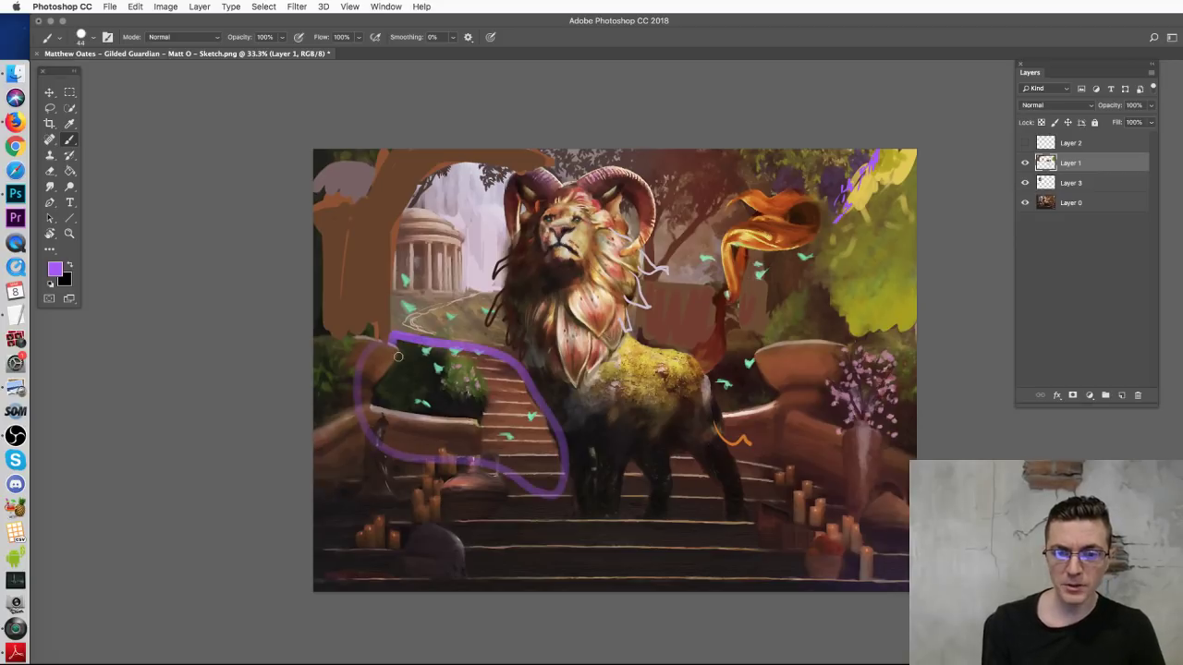
key(super+z)
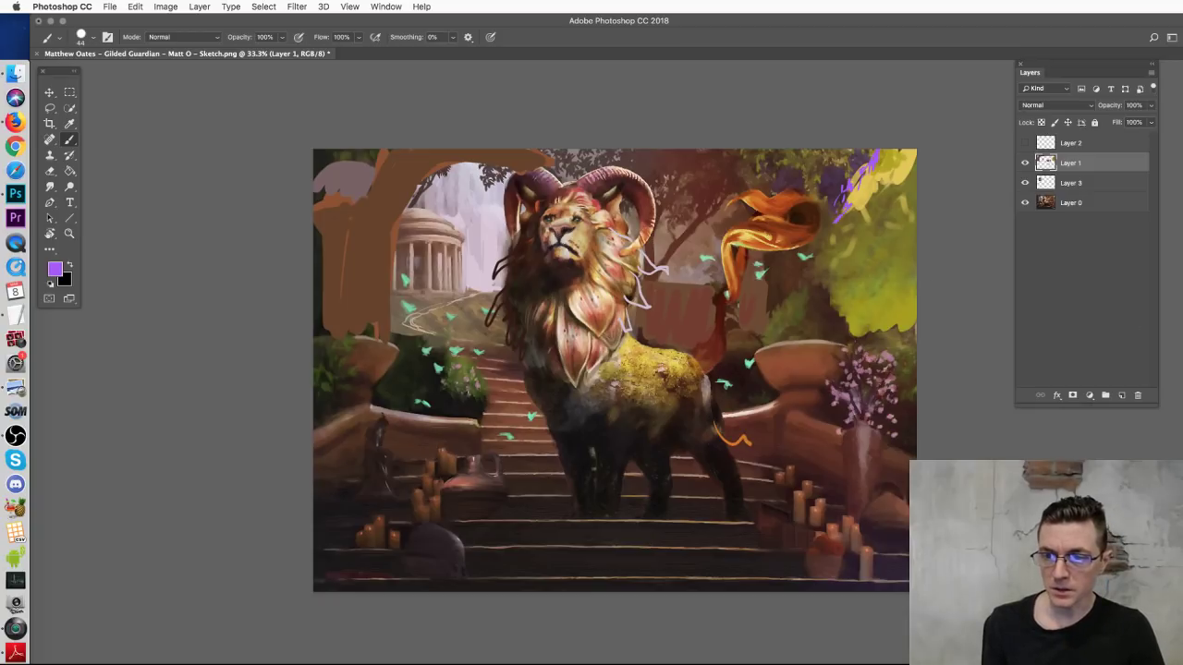
Step: Paint sampled peach and salmon tones over the left balustrade post and railing top
alt+click(428, 426)
mouse_move(377, 415)
mouse_down()
mouse_move(399, 421)
mouse_move(388, 457)
mouse_move(403, 422)
mouse_move(411, 446)
mouse_move(397, 460)
mouse_move(414, 437)
mouse_move(402, 409)
mouse_up()
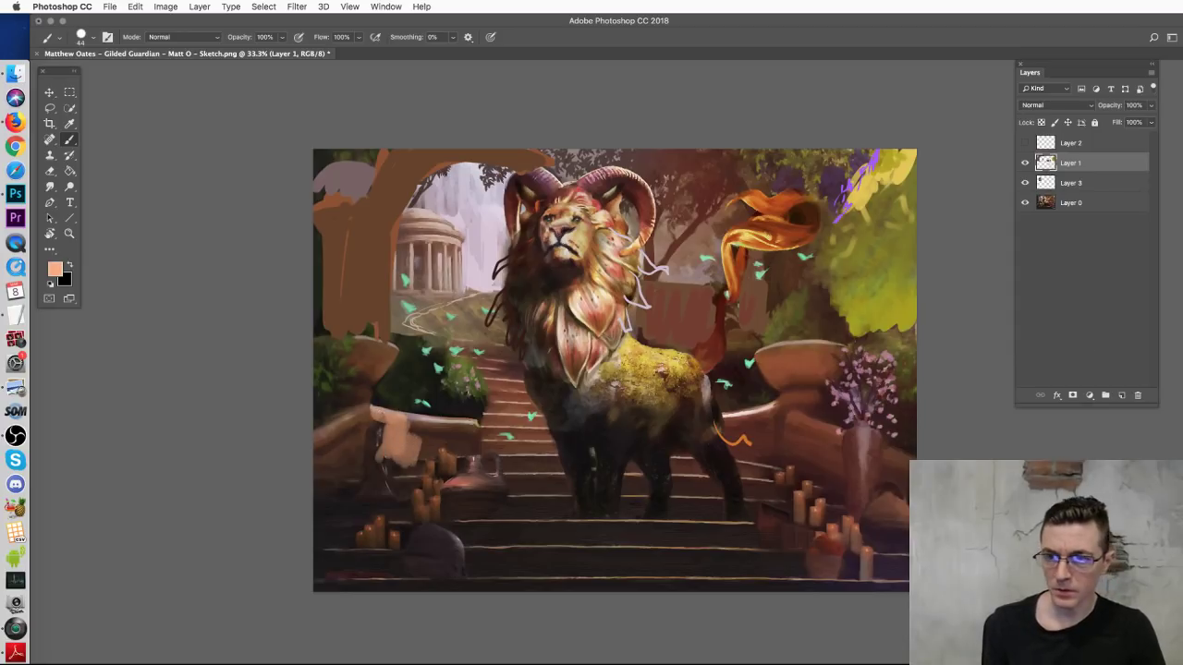
alt+click(403, 408)
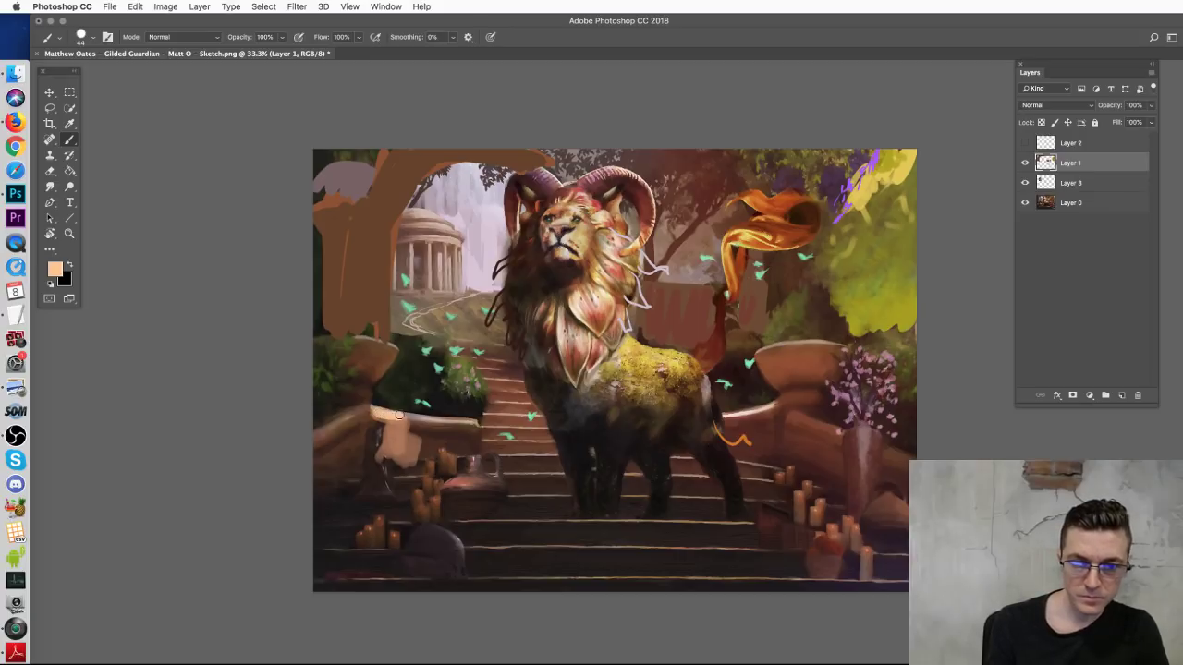
mouse_move(410, 418)
mouse_down()
mouse_move(406, 440)
mouse_move(382, 442)
mouse_move(388, 462)
mouse_move(403, 441)
mouse_up()
alt+click(553, 409)
mouse_move(436, 442)
mouse_down()
mouse_move(476, 434)
mouse_move(436, 431)
mouse_move(470, 434)
mouse_up()
mouse_move(354, 421)
mouse_down()
mouse_move(362, 466)
mouse_move(338, 466)
mouse_move(341, 411)
mouse_up()
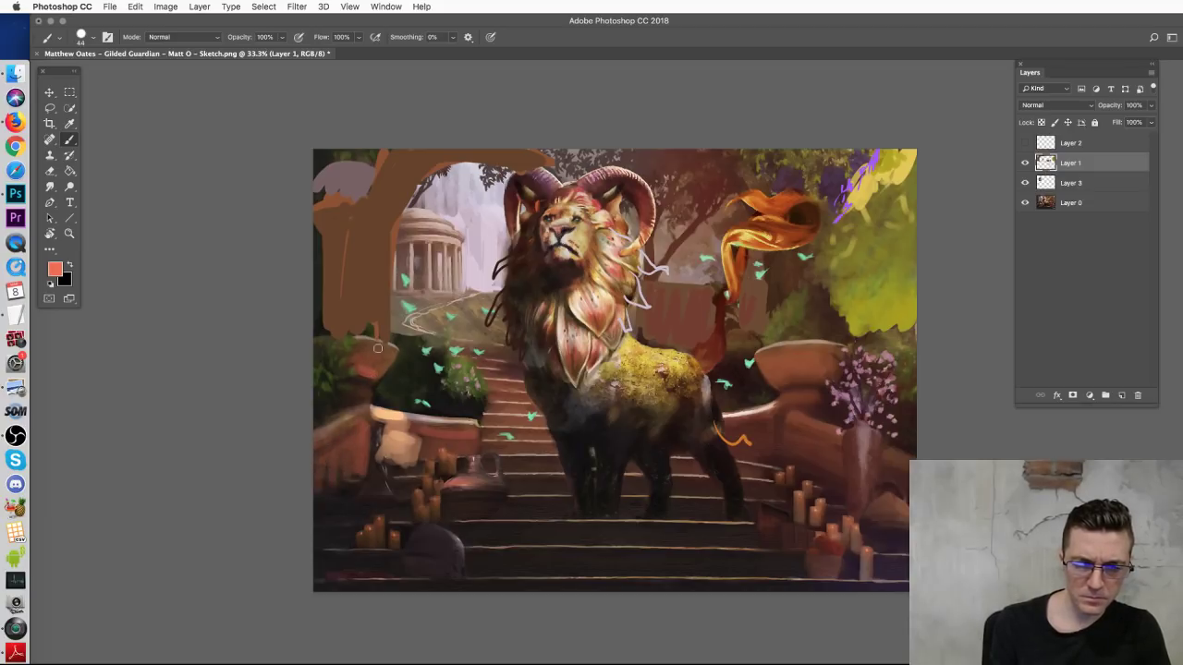
Step: Shrink the brush to 30 px and paint darker tan over the lower-left railing
alt+click(397, 412)
right_click(399, 412)
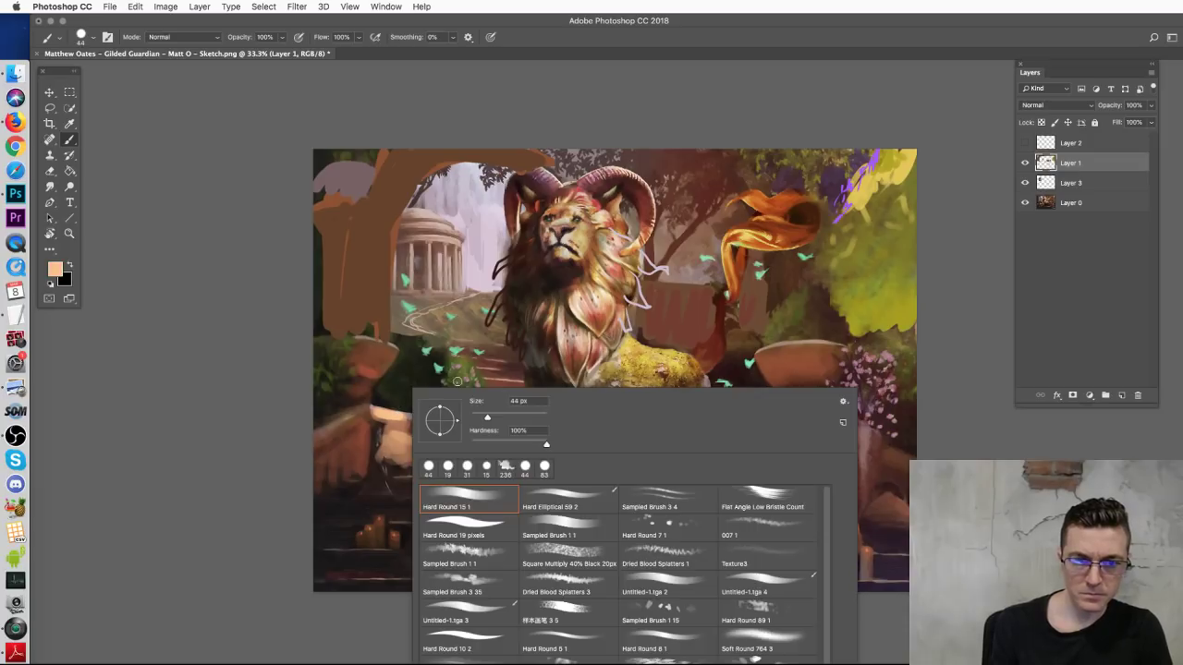
drag(479, 420, 475, 421)
key(Return)
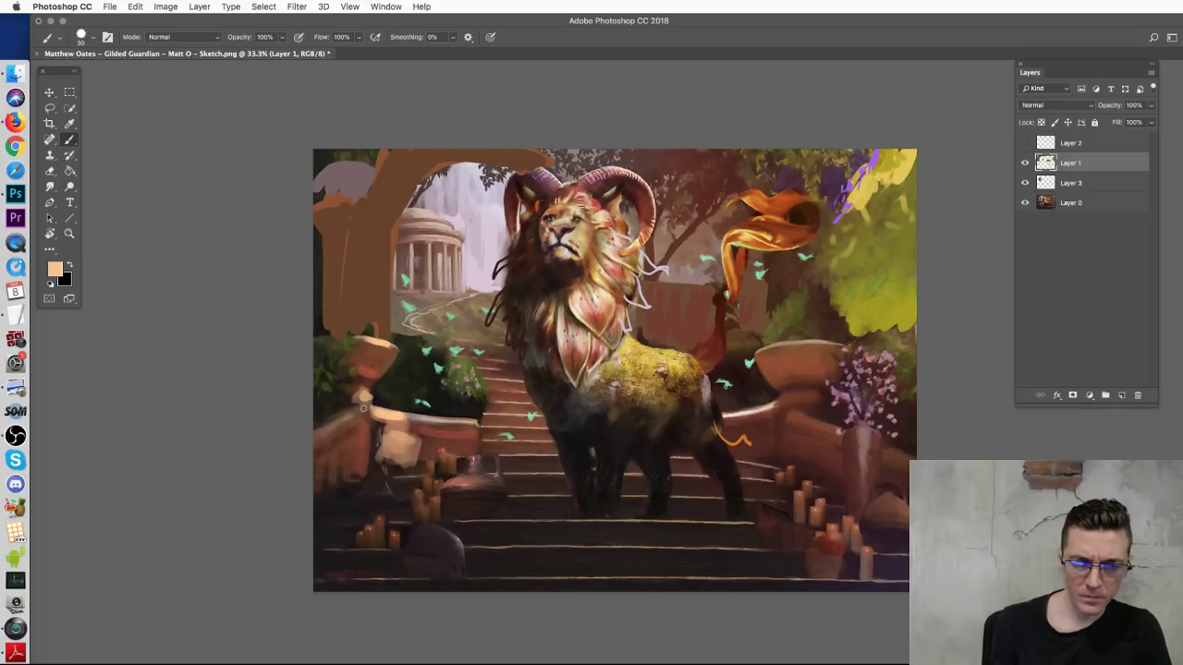
alt+click(398, 436)
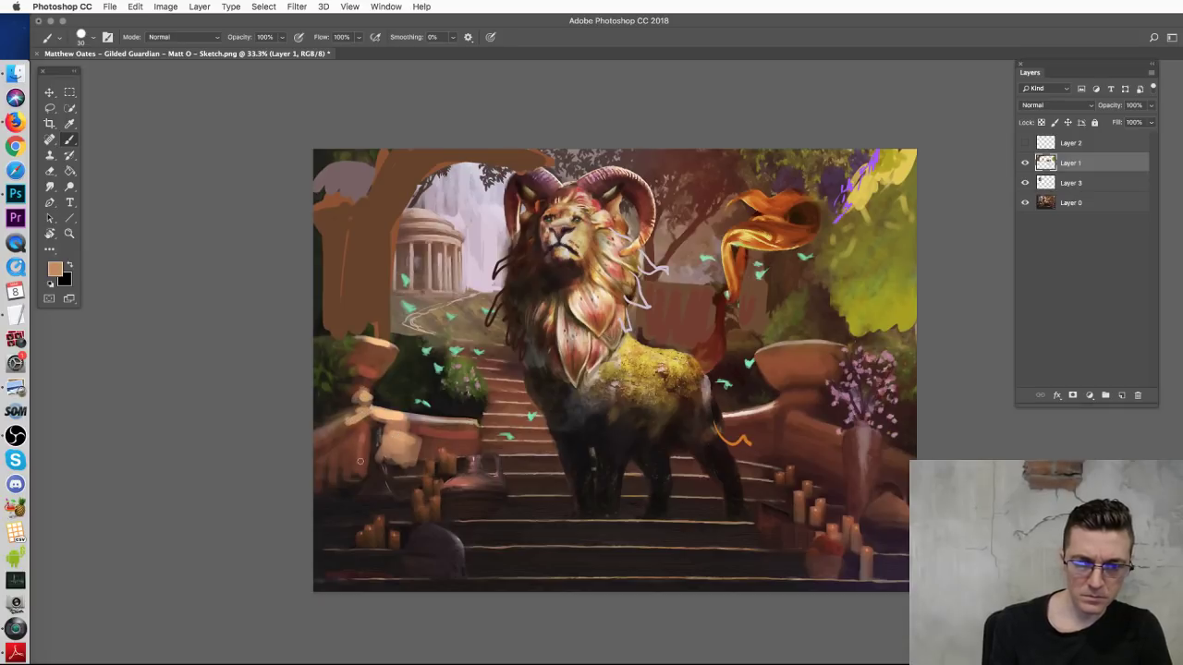
mouse_move(359, 434)
mouse_down()
mouse_move(349, 473)
mouse_move(326, 467)
mouse_move(319, 486)
mouse_up()
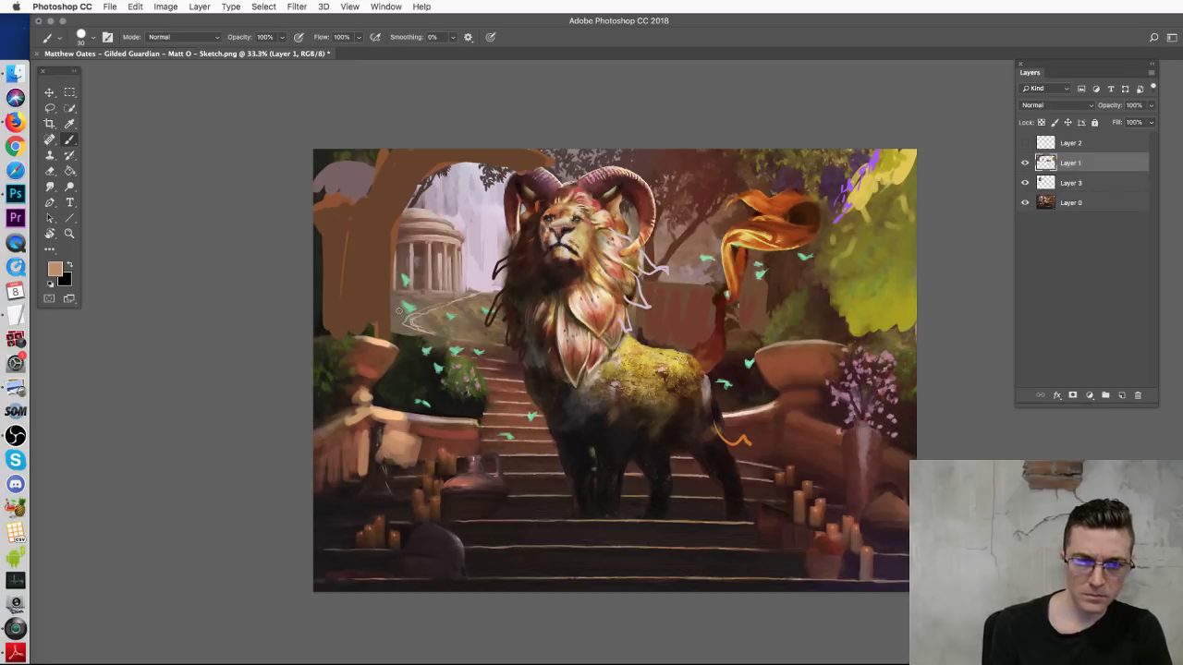
alt+click(348, 342)
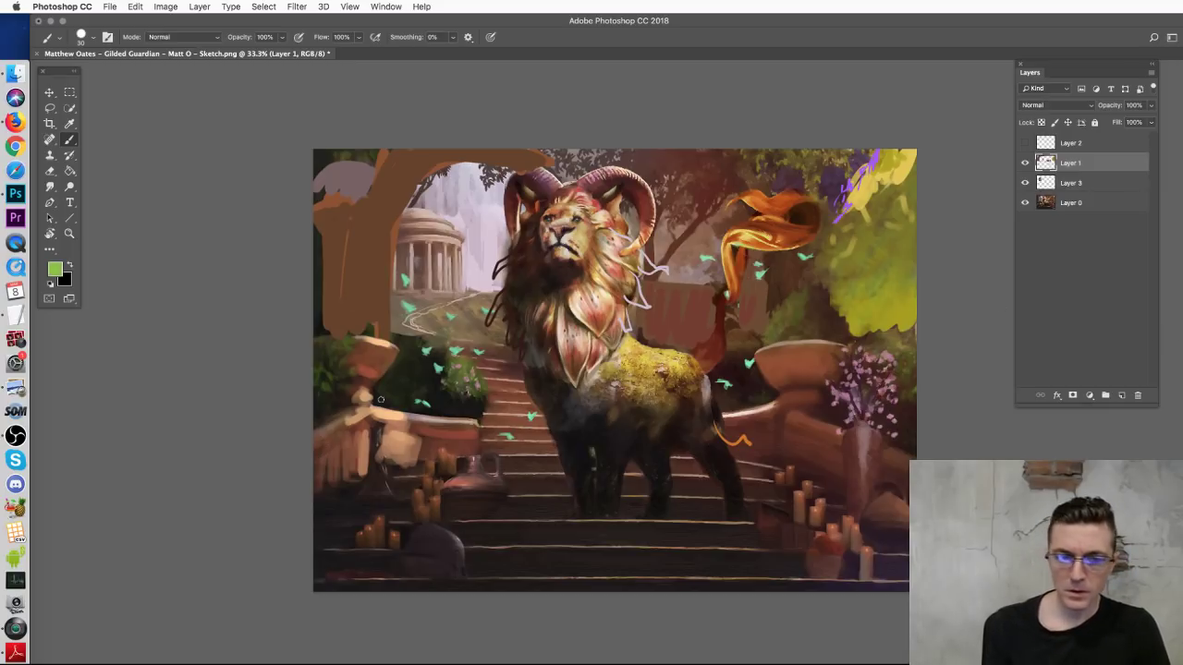
Step: Add green foliage strokes over the bushes at left
mouse_move(344, 352)
mouse_down()
mouse_move(349, 370)
mouse_move(331, 358)
mouse_up()
mouse_move(394, 391)
mouse_down()
mouse_move(411, 398)
mouse_move(414, 372)
mouse_move(416, 404)
mouse_move(438, 396)
mouse_move(412, 416)
mouse_up()
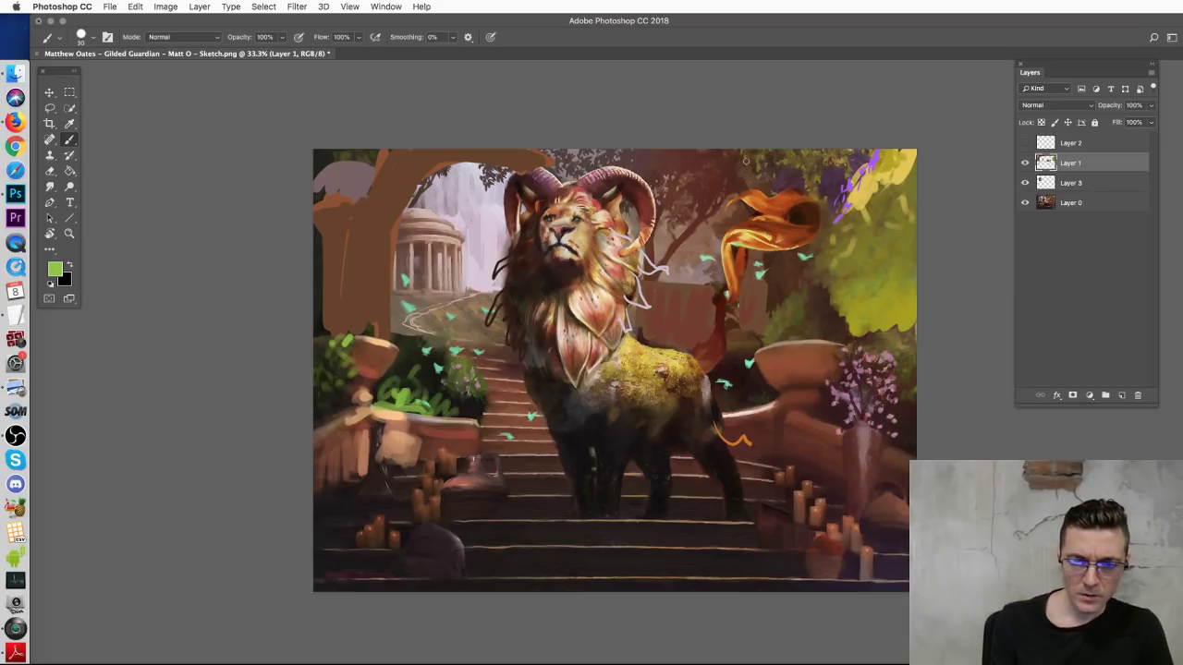
mouse_move(339, 363)
mouse_down()
mouse_move(371, 358)
mouse_move(348, 361)
mouse_move(341, 333)
mouse_move(326, 333)
mouse_move(355, 403)
mouse_up()
alt+click(402, 438)
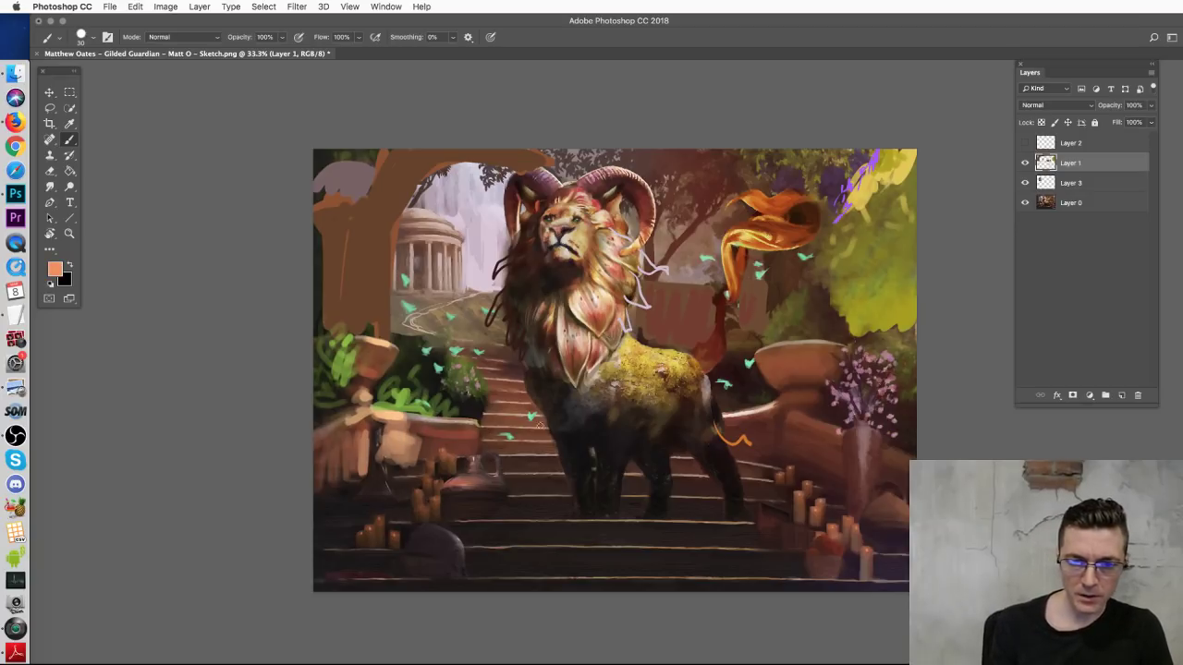
alt+click(543, 486)
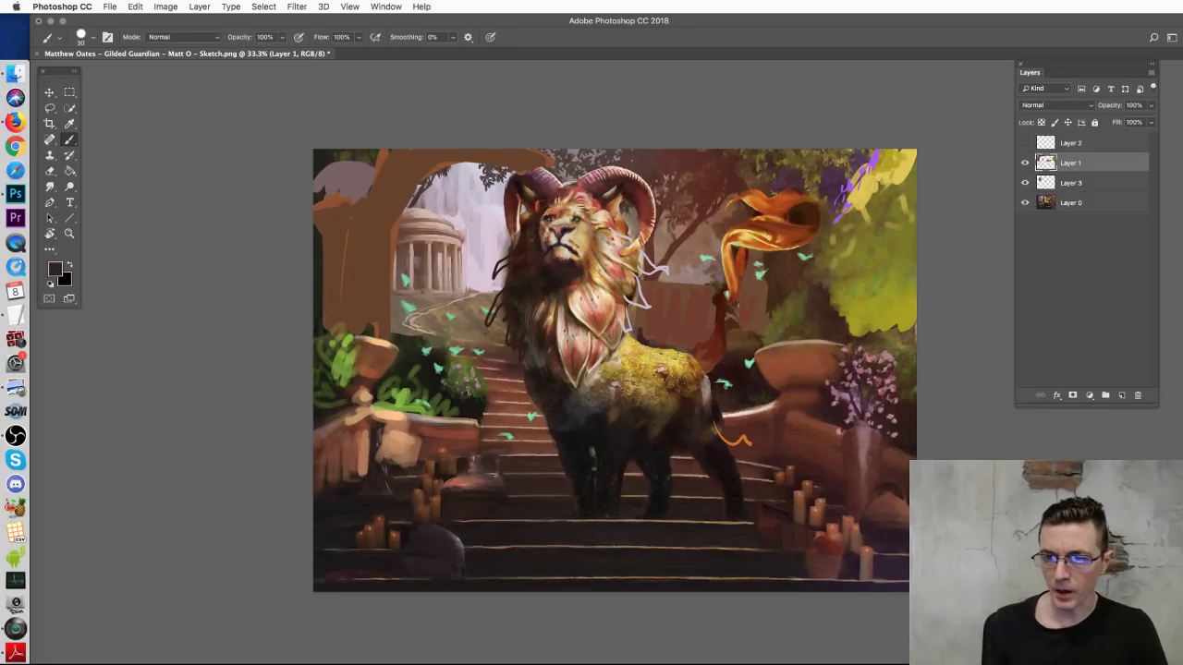
Step: Dab light salmon onto the stair railing and the stairs beside the lion's legs
alt+click(518, 427)
mouse_move(485, 426)
mouse_down()
mouse_move(541, 438)
mouse_move(532, 412)
mouse_move(501, 440)
mouse_move(482, 434)
mouse_move(503, 407)
mouse_move(532, 441)
mouse_move(513, 450)
mouse_move(557, 447)
mouse_up()
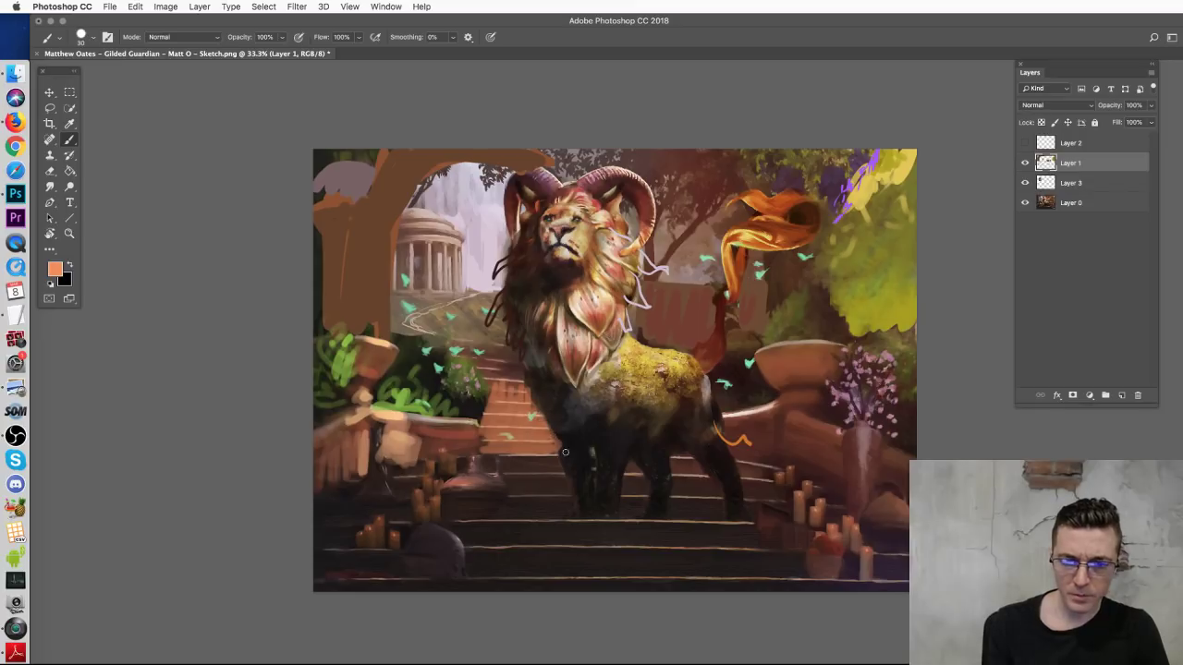
drag(635, 476, 702, 469)
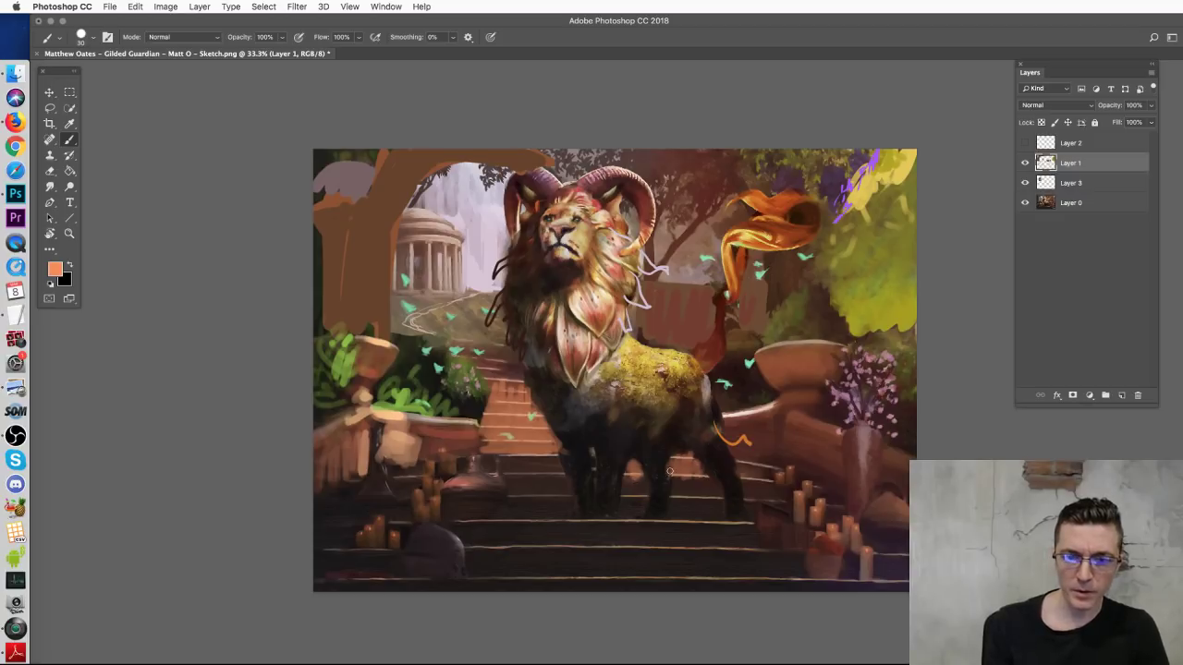
drag(689, 482, 716, 489)
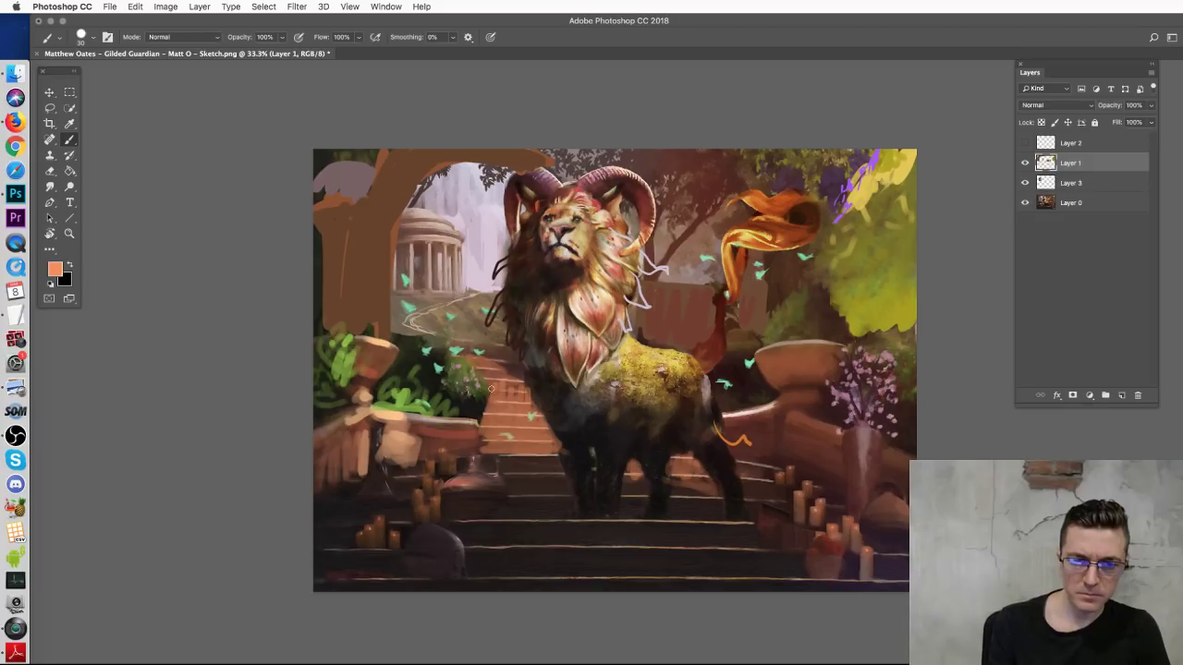
Step: Paint green over the bushes, the dark area behind the haunch, and the urn flowers
alt+click(403, 397)
right_click(417, 381)
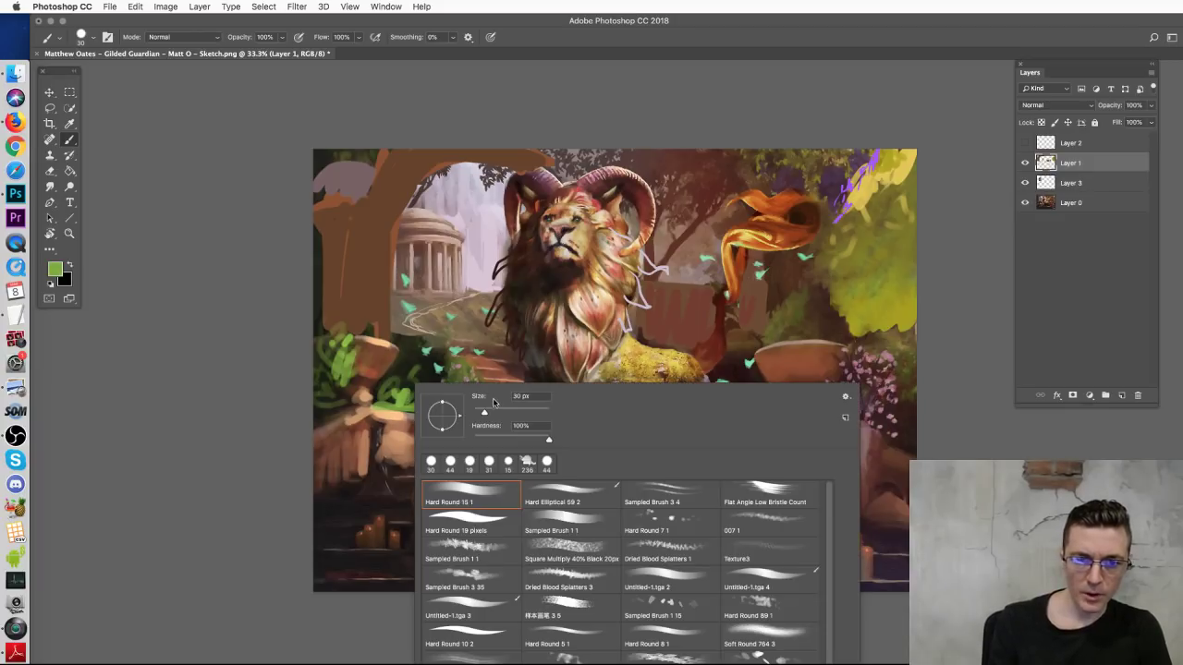
mouse_move(421, 380)
mouse_down()
mouse_move(414, 346)
mouse_move(406, 395)
mouse_move(447, 358)
mouse_move(443, 406)
mouse_move(468, 399)
mouse_move(475, 411)
mouse_move(372, 394)
mouse_move(377, 371)
mouse_move(356, 398)
mouse_move(329, 404)
mouse_up()
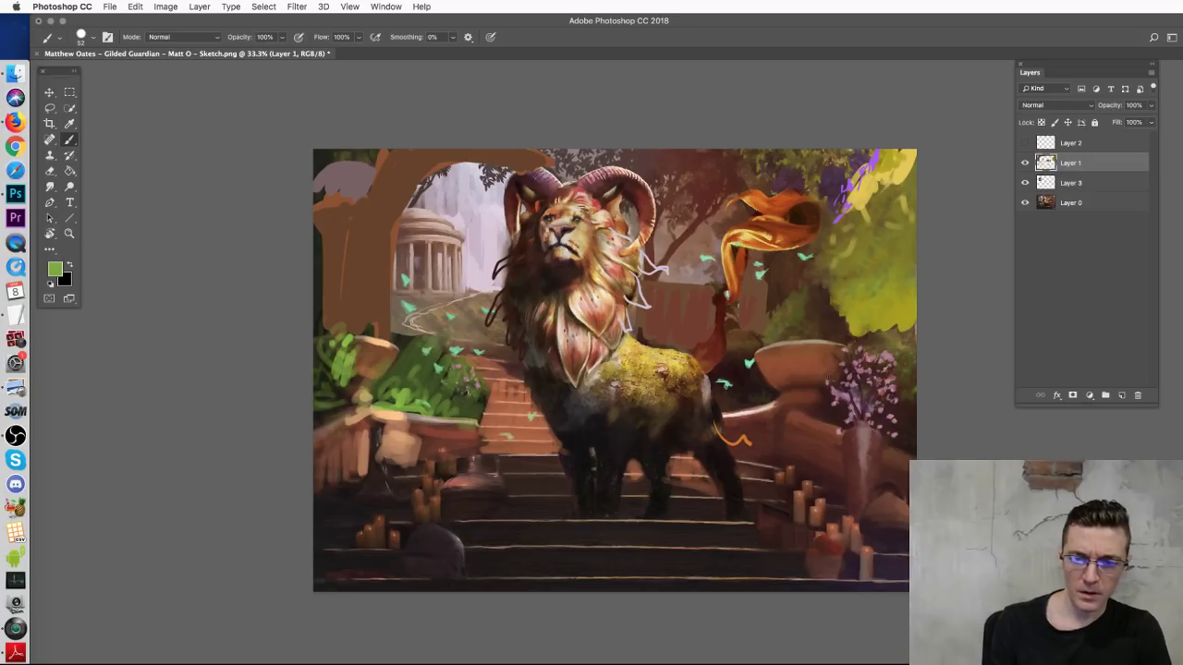
drag(824, 414, 851, 407)
mouse_move(712, 377)
mouse_down()
mouse_move(754, 347)
mouse_move(765, 403)
mouse_up()
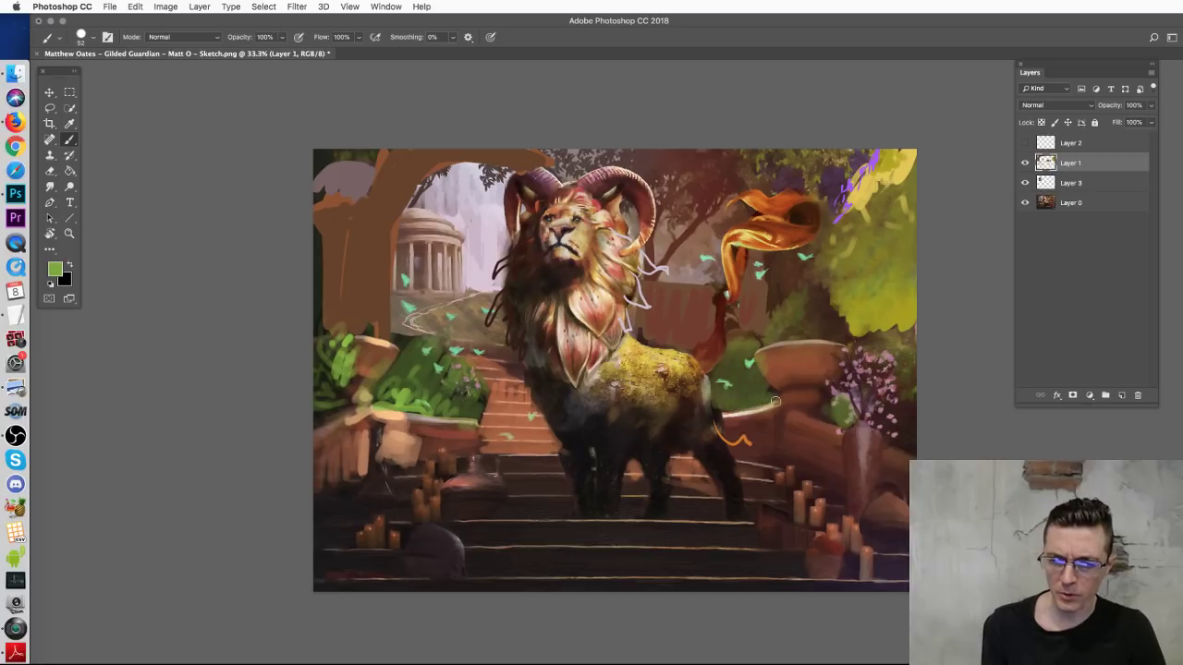
mouse_move(907, 407)
mouse_down()
mouse_move(898, 427)
mouse_move(919, 446)
mouse_up()
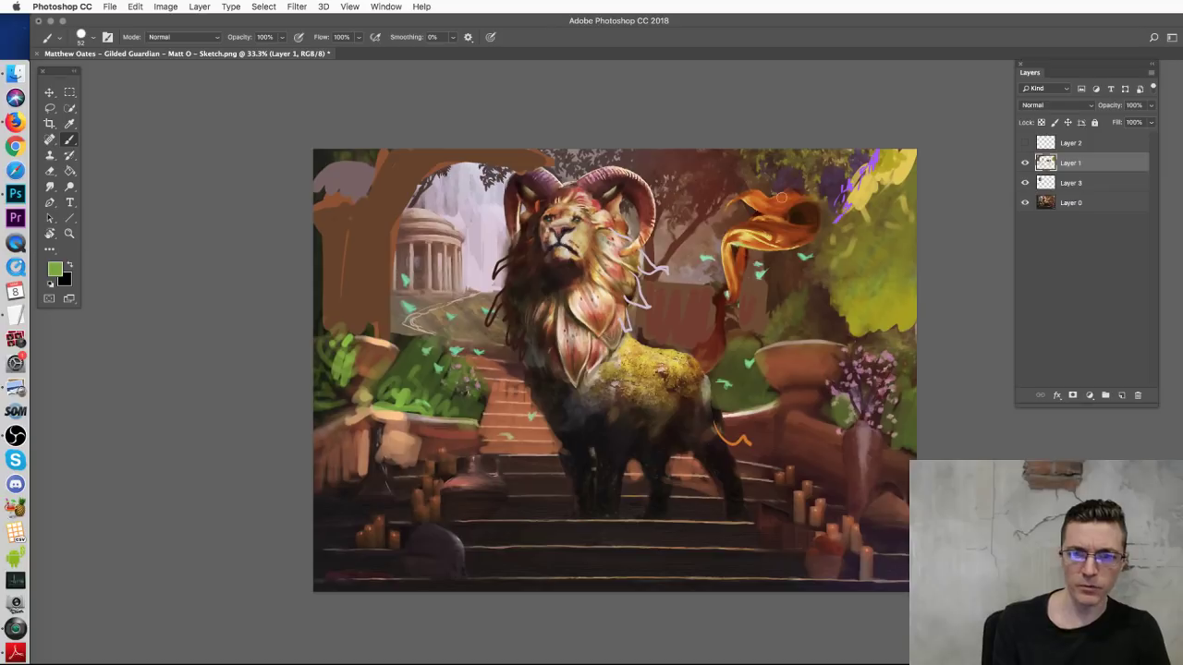
Step: Toggle the sketch layer off and on to compare, then add a new empty layer
click(1024, 182)
click(1024, 183)
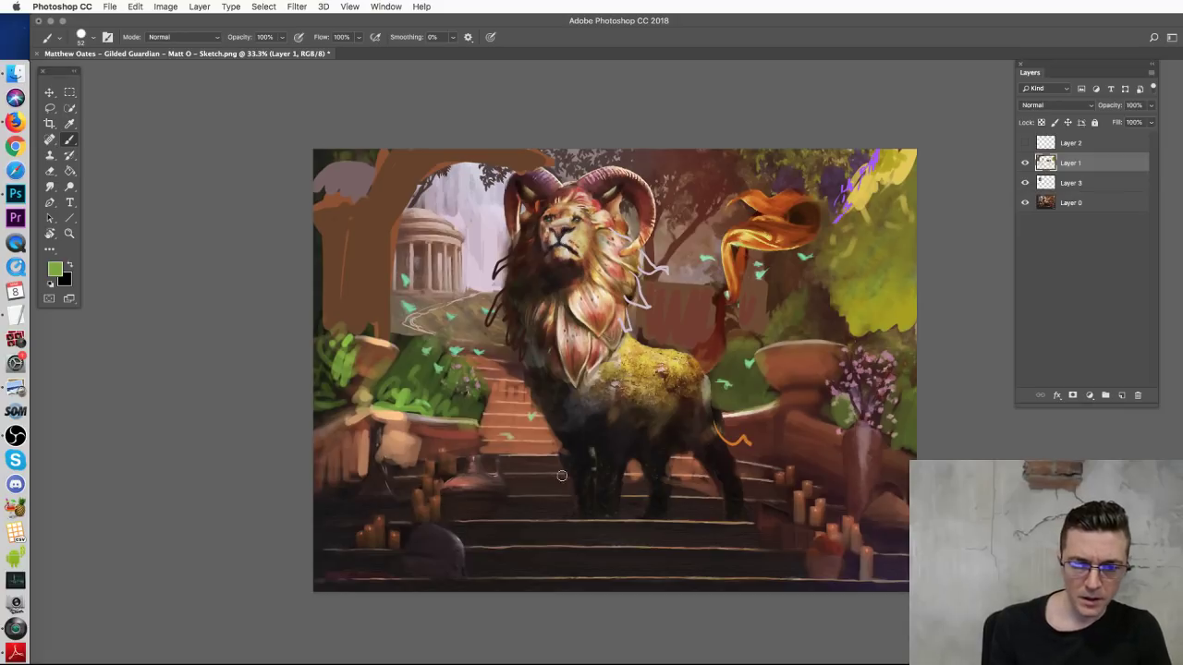
click(1121, 395)
Step: Set the new layer to Linear Dodge (Add) and brush orange glow over both sets of candles
click(1028, 105)
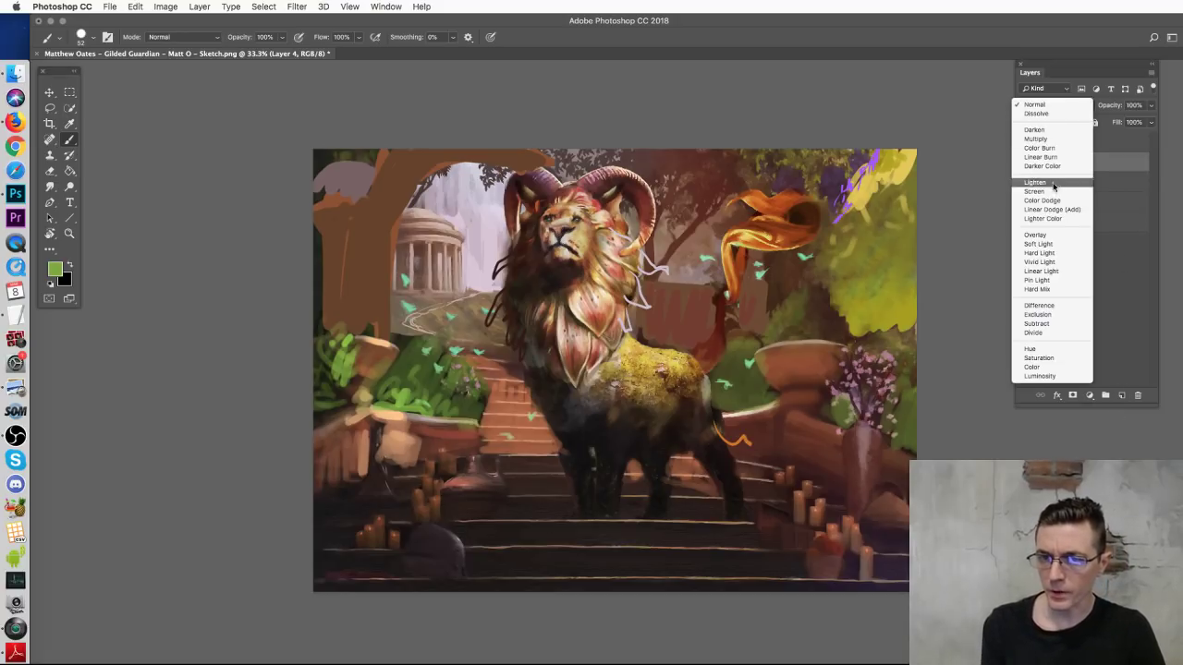
click(1059, 210)
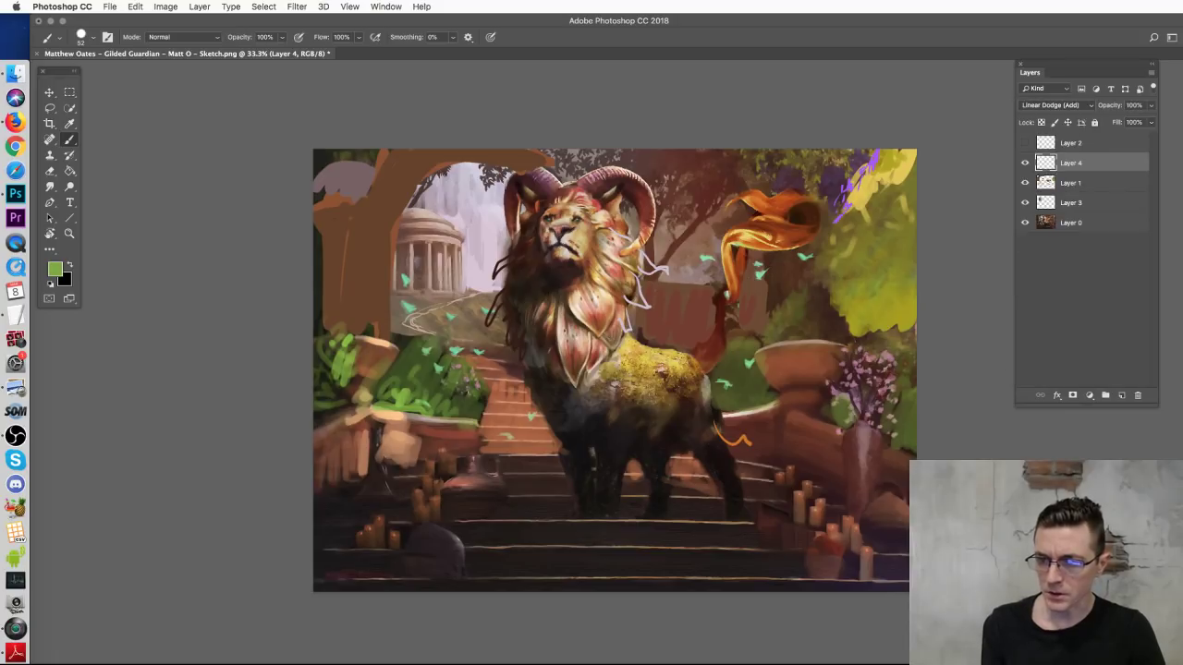
alt+click(358, 496)
mouse_move(368, 527)
mouse_down()
mouse_move(379, 543)
mouse_move(383, 523)
mouse_move(389, 541)
mouse_move(418, 491)
mouse_move(435, 511)
mouse_move(427, 488)
mouse_move(448, 447)
mouse_up()
mouse_move(780, 501)
mouse_down()
mouse_move(825, 525)
mouse_move(817, 501)
mouse_move(840, 479)
mouse_move(821, 512)
mouse_move(821, 484)
mouse_move(803, 480)
mouse_move(848, 542)
mouse_move(839, 548)
mouse_move(835, 534)
mouse_move(863, 545)
mouse_up()
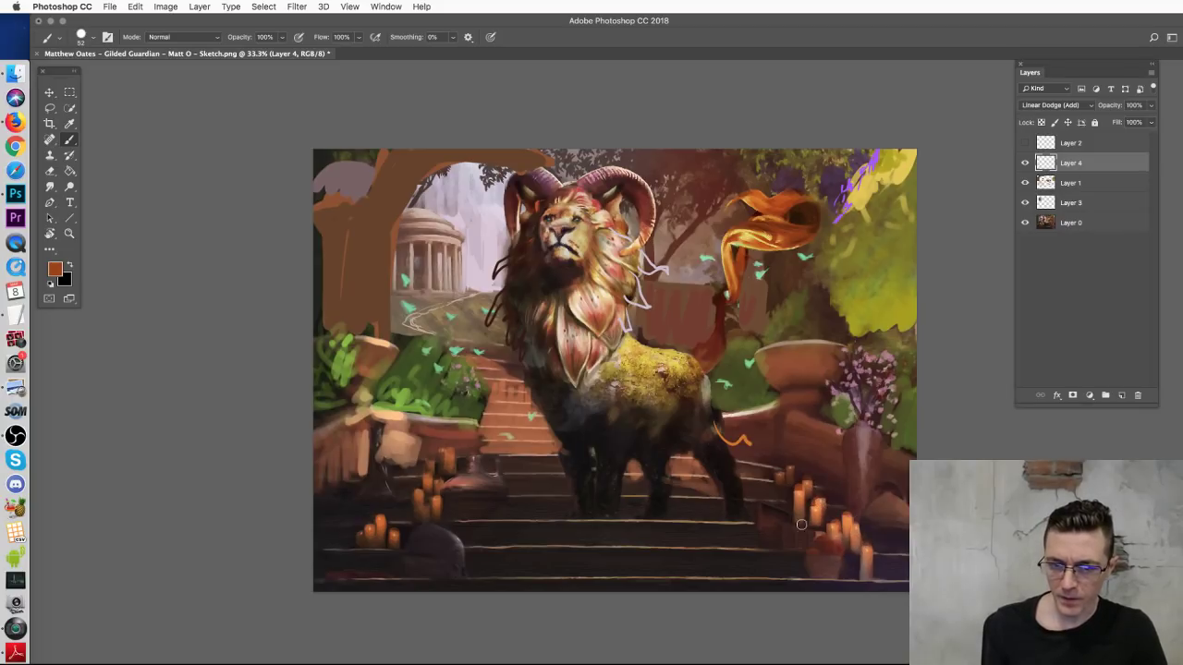
Step: Brighten the right and left candles further, shrinking the brush to 22 px
right_click(832, 510)
click(860, 454)
mouse_move(849, 481)
mouse_down()
mouse_move(872, 523)
mouse_move(887, 504)
mouse_move(828, 524)
mouse_move(828, 513)
mouse_move(776, 513)
mouse_move(796, 503)
mouse_move(854, 538)
mouse_move(877, 523)
mouse_move(907, 528)
mouse_move(882, 576)
mouse_move(820, 542)
mouse_move(839, 550)
mouse_move(814, 551)
mouse_move(841, 585)
mouse_up()
mouse_move(431, 532)
mouse_down()
mouse_move(412, 562)
mouse_move(377, 539)
mouse_move(330, 541)
mouse_move(336, 557)
mouse_move(366, 530)
mouse_move(358, 548)
mouse_move(397, 544)
mouse_move(391, 536)
mouse_move(411, 529)
mouse_move(382, 539)
mouse_move(422, 514)
mouse_move(384, 511)
mouse_move(418, 497)
mouse_move(421, 515)
mouse_move(449, 505)
mouse_up()
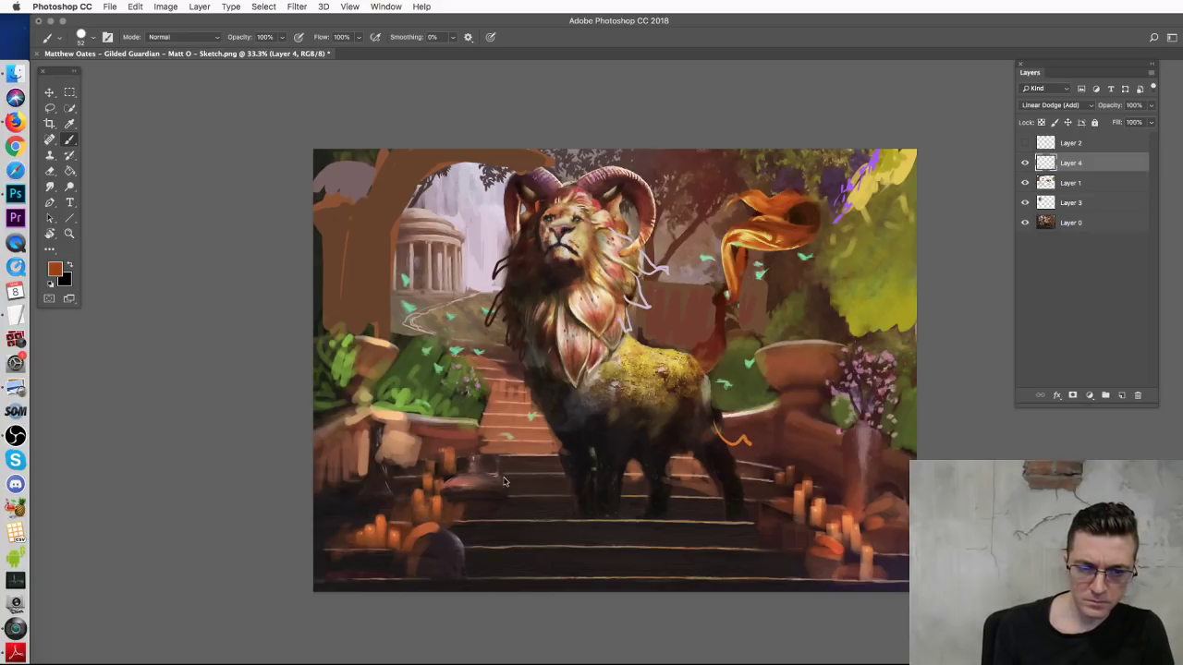
right_click(449, 505)
drag(573, 494, 564, 496)
key(Return)
drag(436, 490, 508, 501)
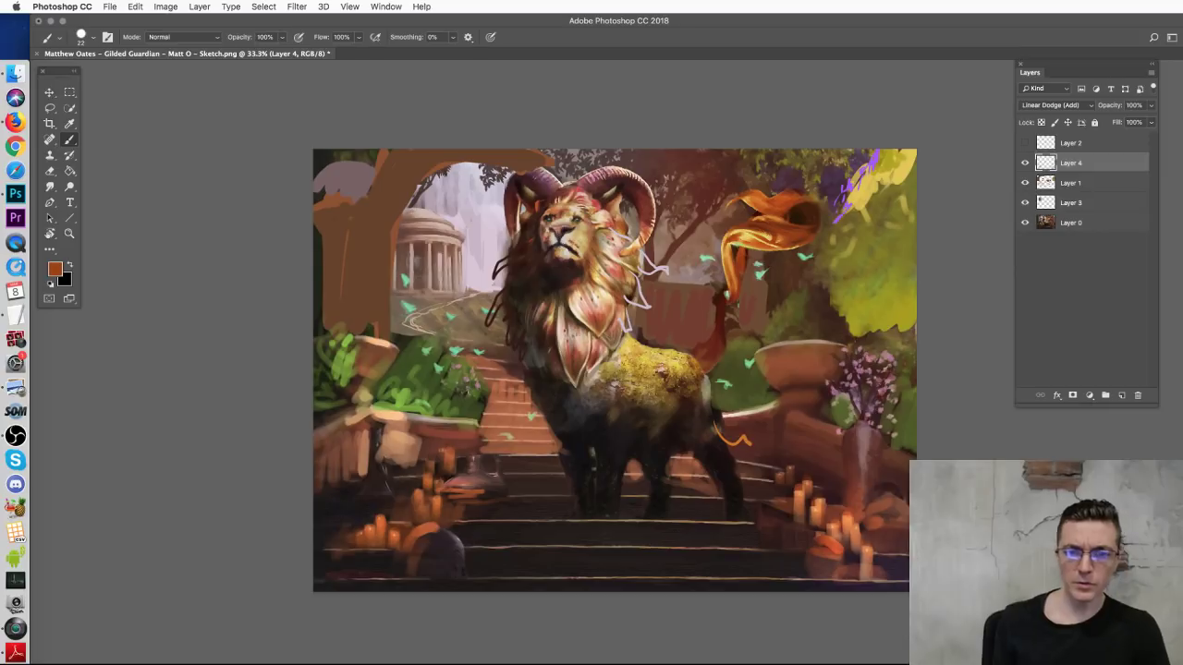
Step: Try a blue-grey stroke across the lower stairs with a 46 px brush, then undo it
right_click(824, 365)
drag(860, 421, 865, 421)
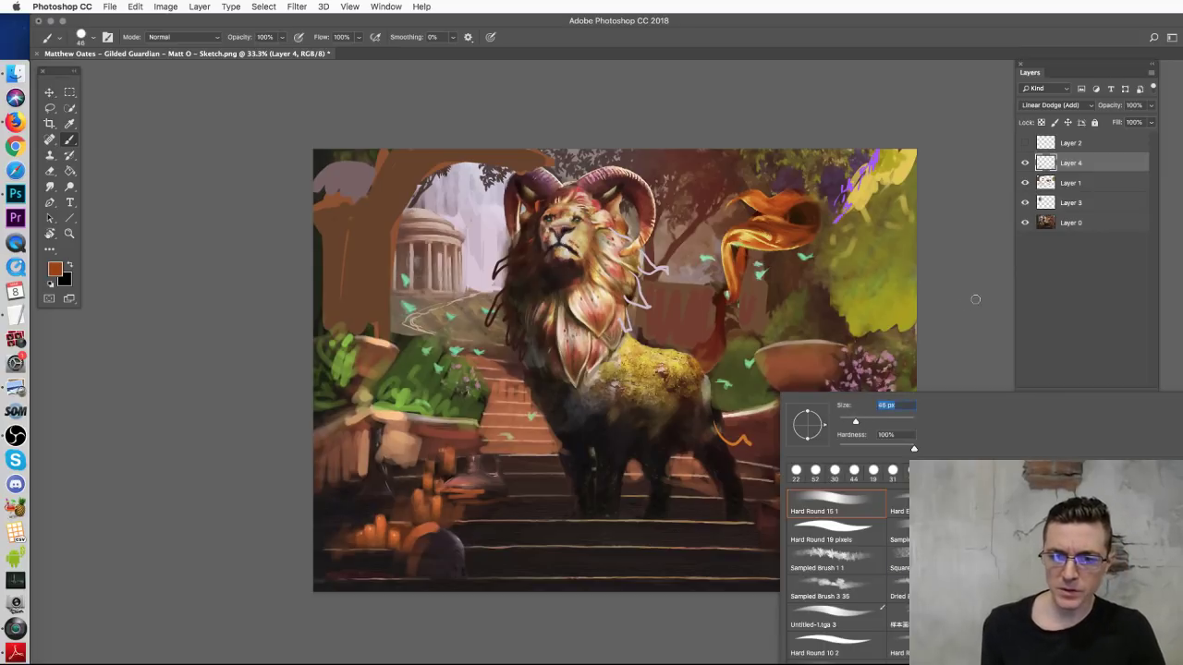
key(Return)
alt+click(894, 450)
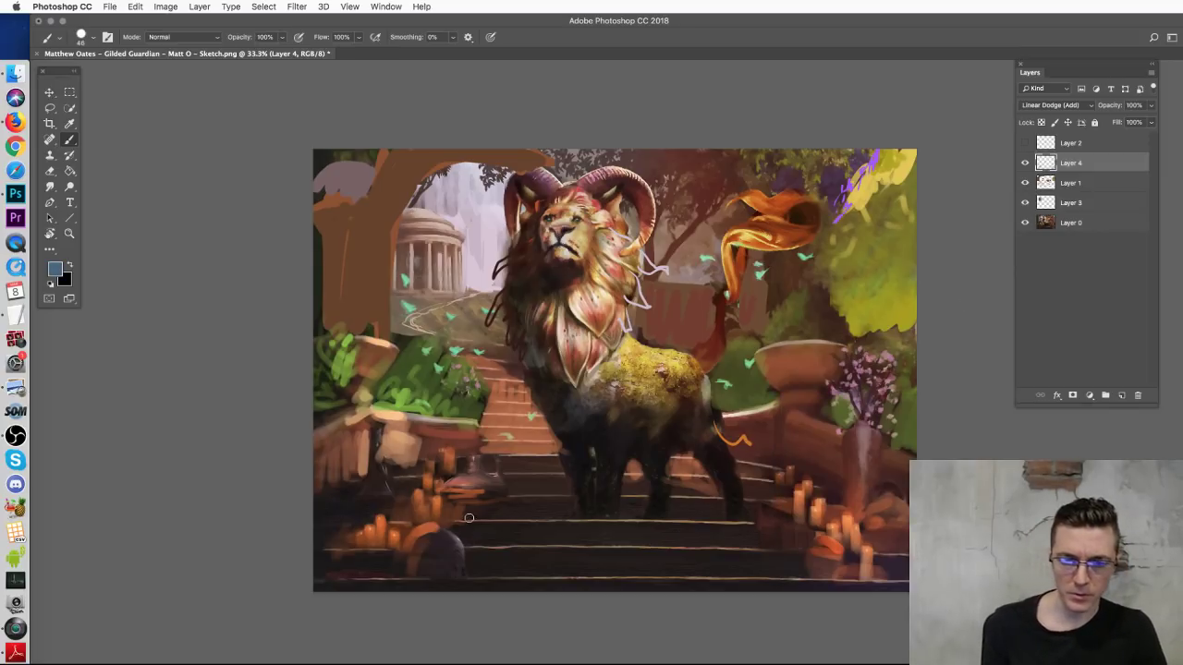
mouse_move(469, 509)
mouse_down()
mouse_move(464, 540)
mouse_move(511, 498)
mouse_move(506, 549)
mouse_move(550, 503)
mouse_move(549, 544)
mouse_up()
key(super+z)
Step: Enlarge the brush to 137 px and paint pale wisps by the mane toward the banner
alt+click(505, 518)
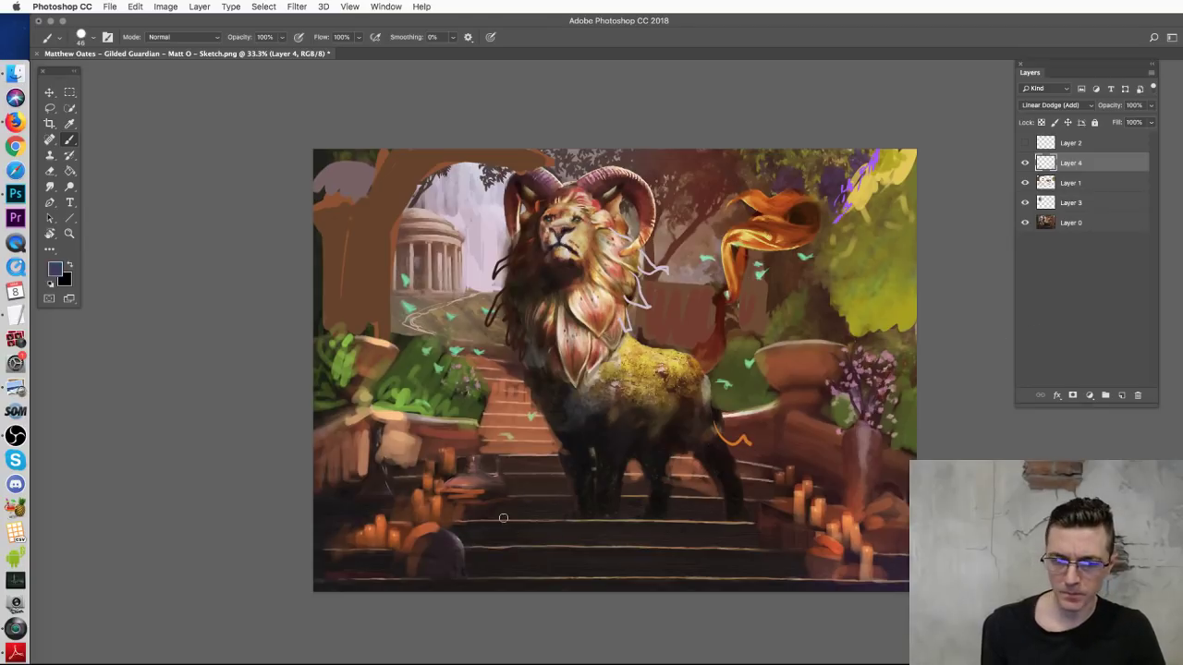
right_click(504, 516)
click(604, 491)
key(Return)
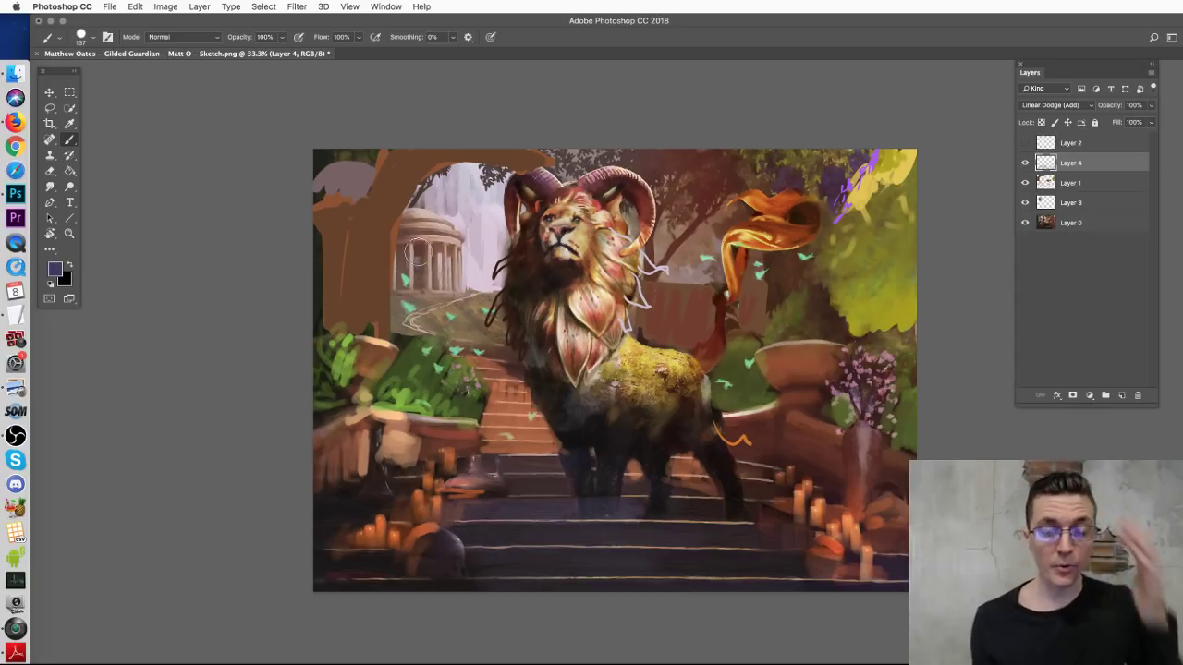
right_click(467, 266)
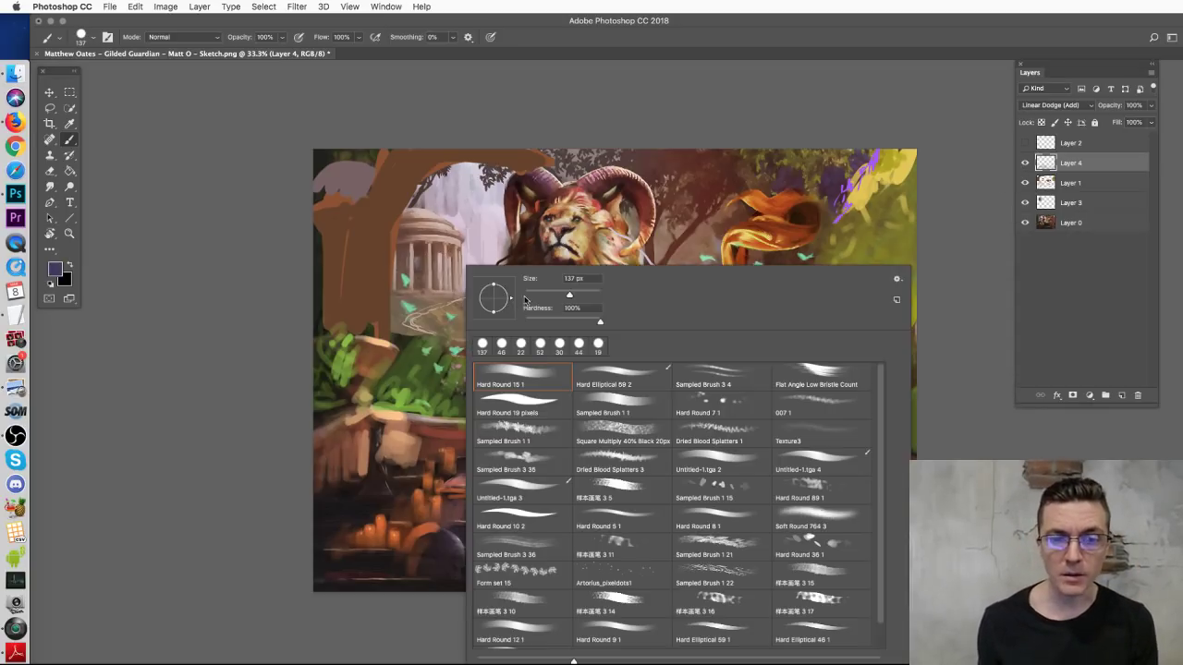
click(241, 325)
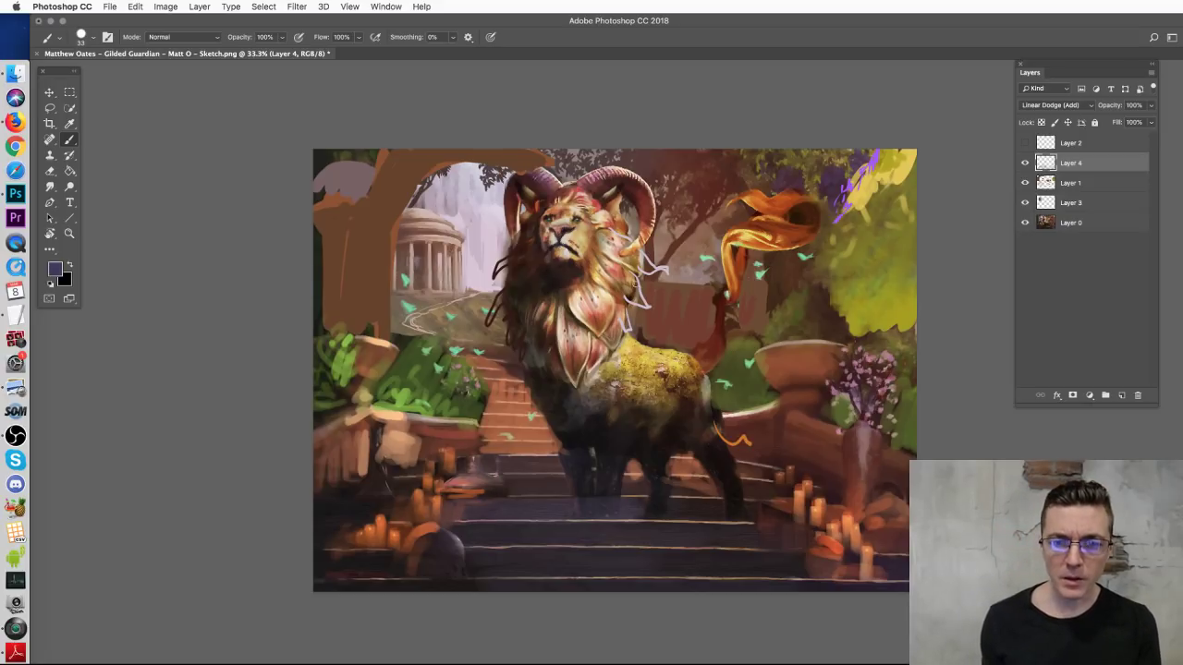
drag(628, 296, 734, 257)
drag(601, 310, 726, 261)
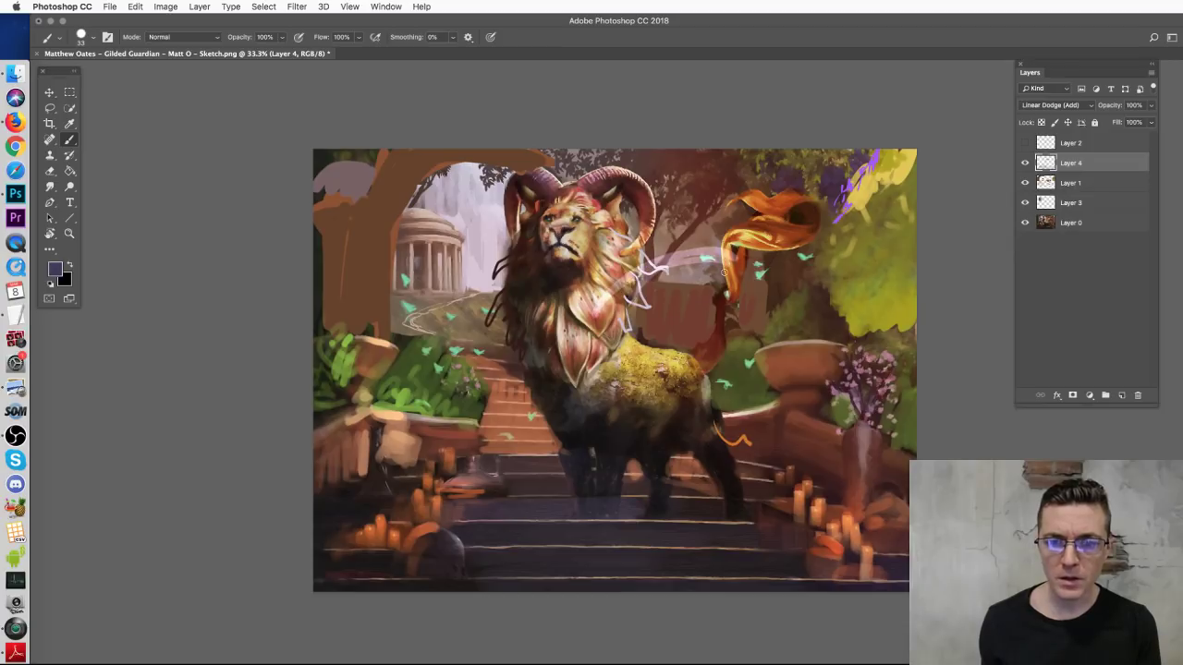
key(super+z)
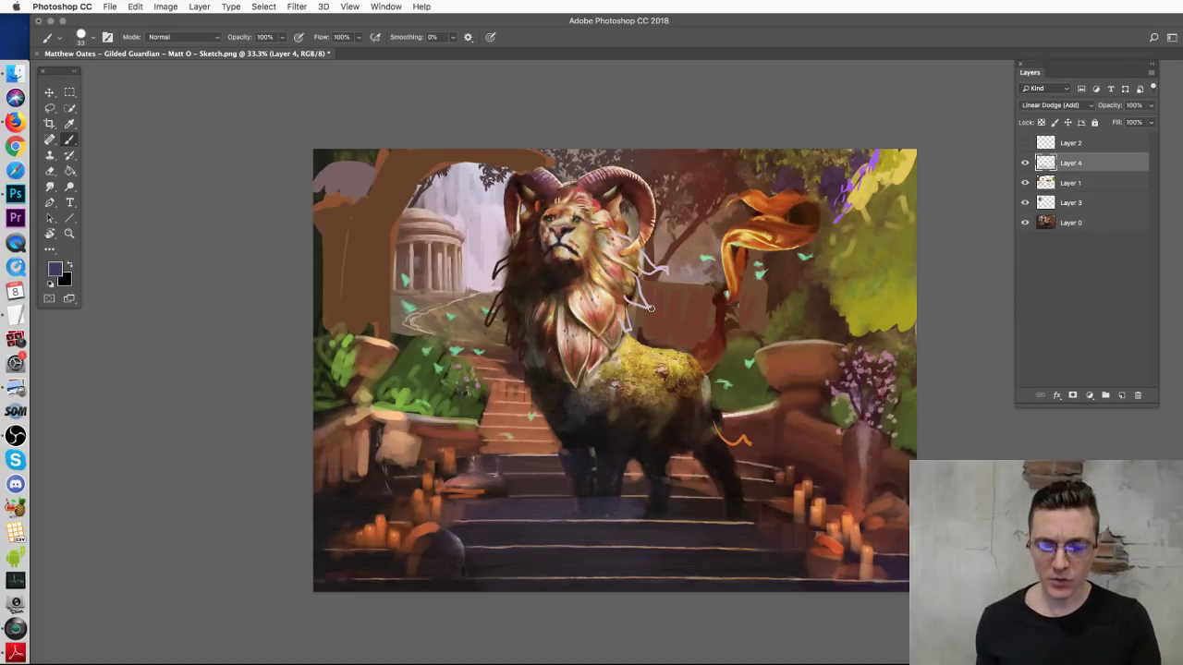
scroll(651, 314, up, 1)
scroll(651, 315, up, 2)
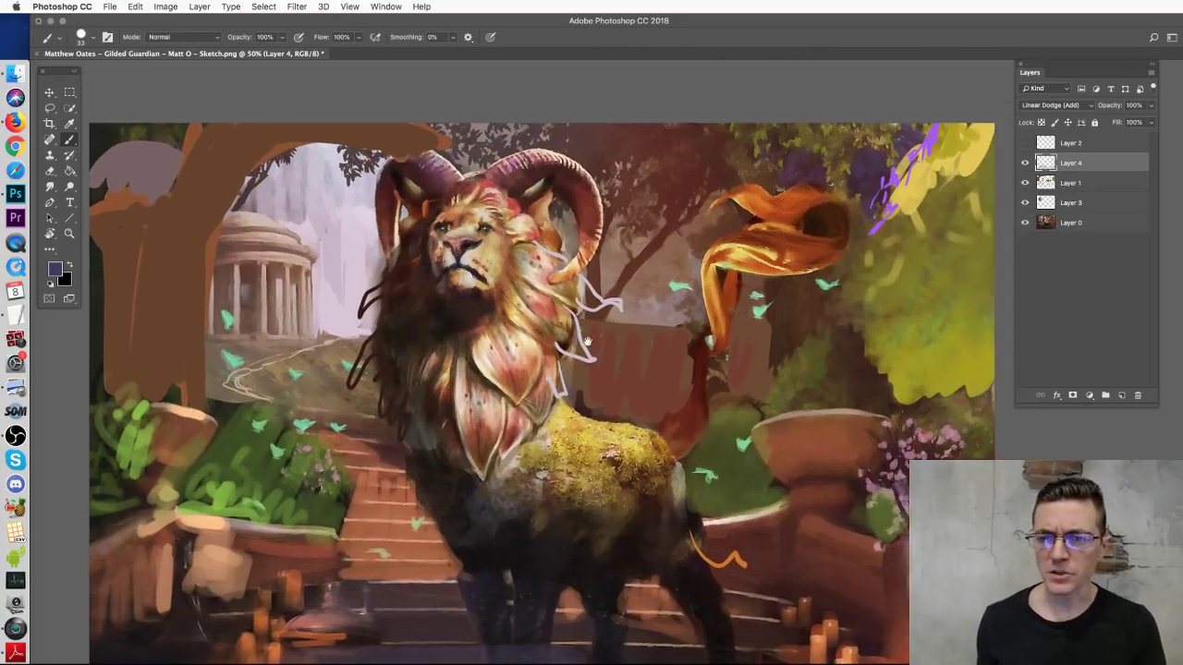
Step: Show and select Layer 2, sample moss yellow, and choose the Hard Round 19 px brush
click(1024, 143)
click(1072, 143)
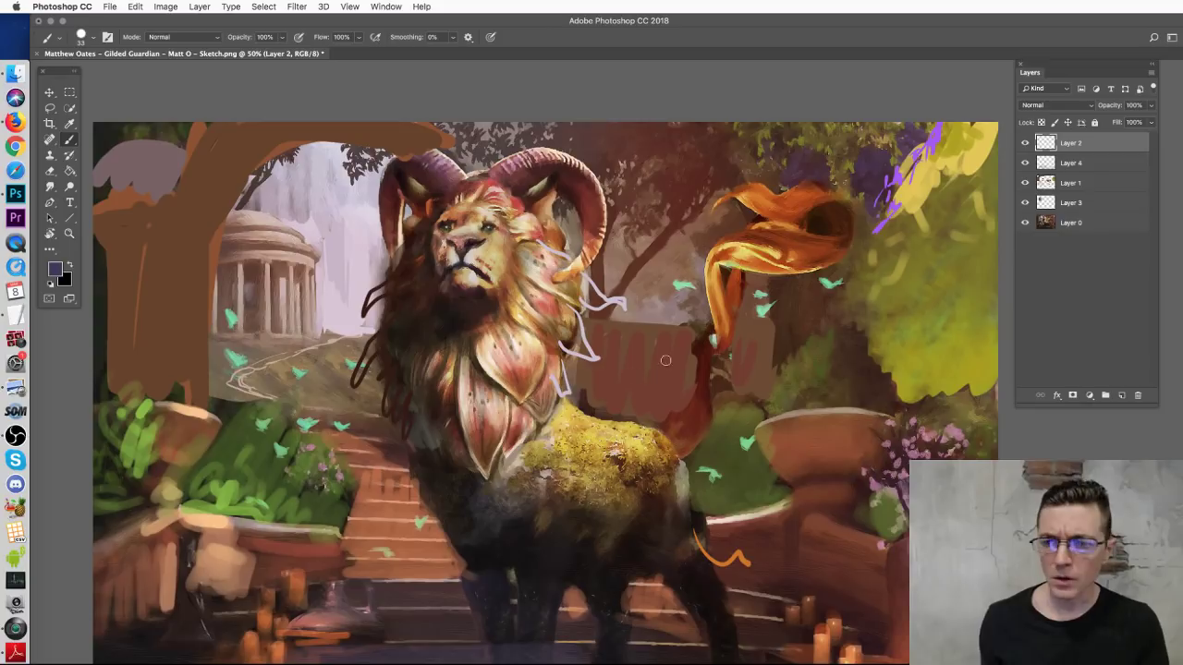
alt+click(608, 436)
right_click(614, 432)
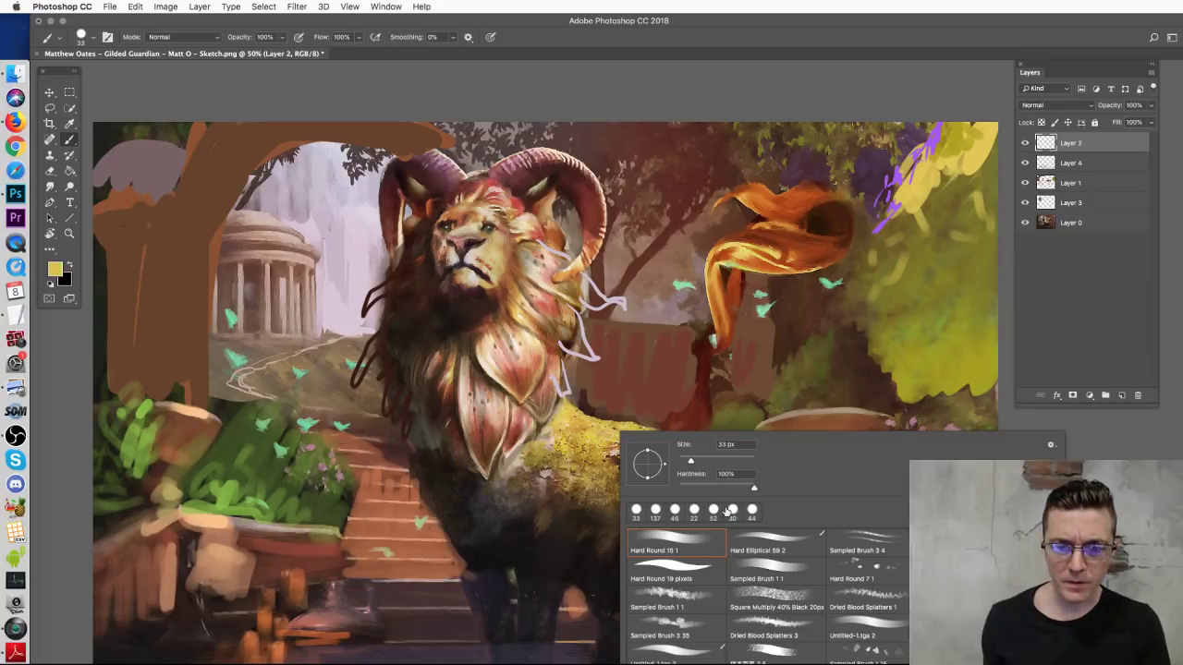
click(701, 575)
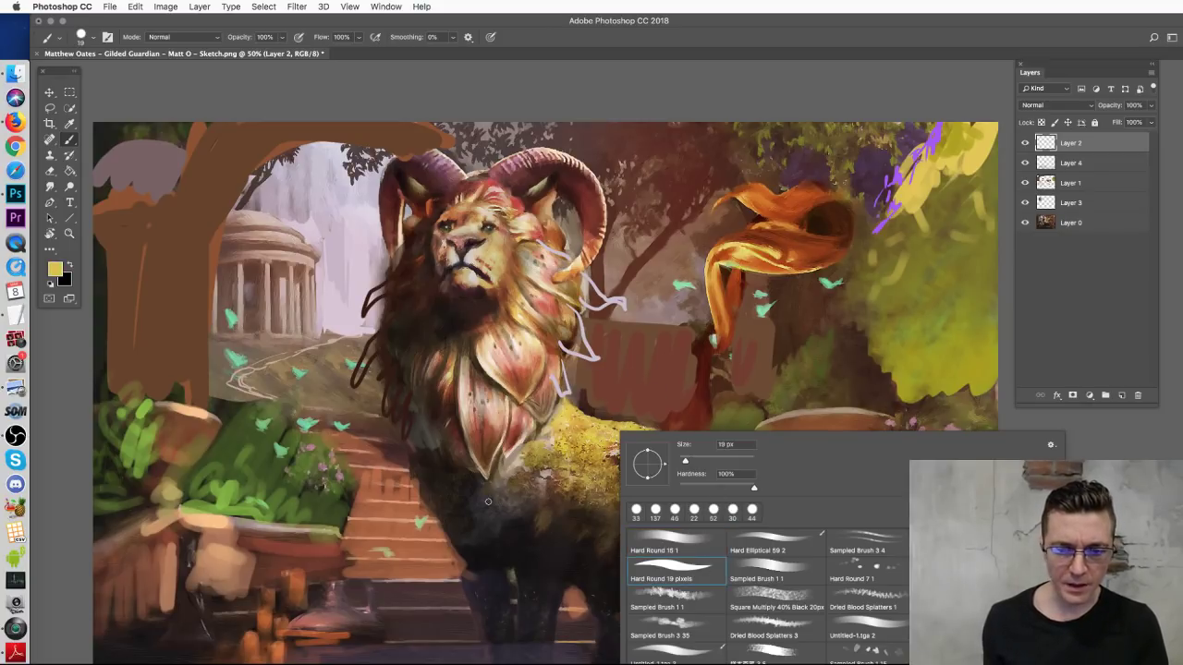
key(Return)
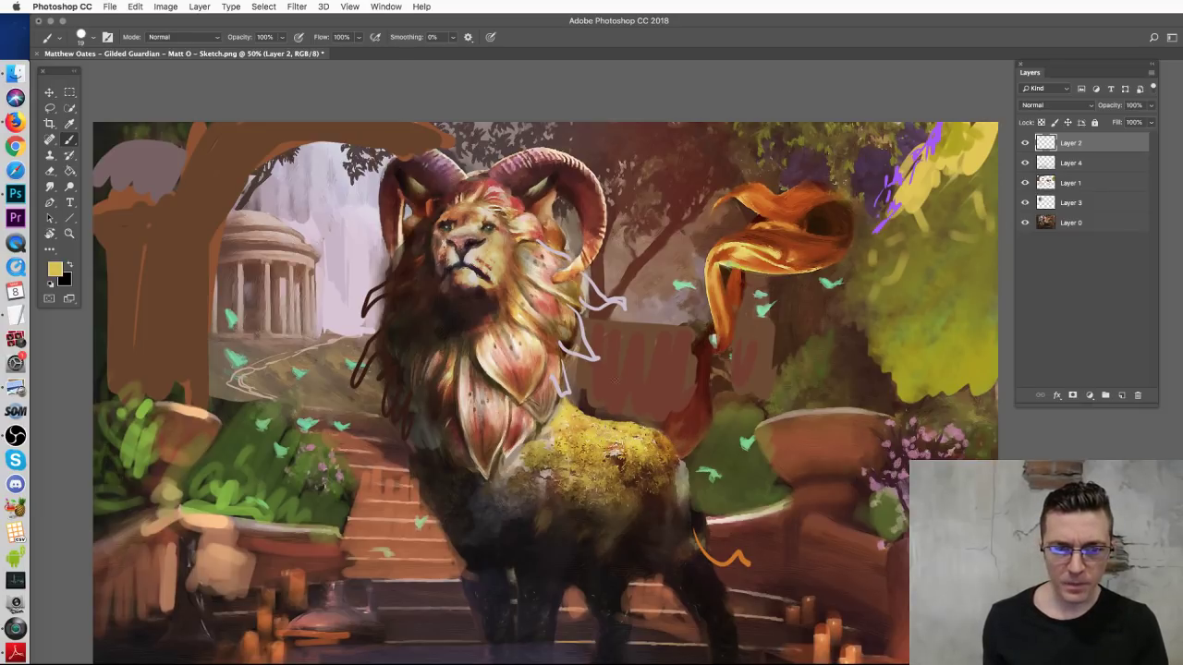
Step: Paint yellow along both horns with the brush enlarged to 38 px
mouse_move(616, 457)
mouse_down()
mouse_move(637, 277)
mouse_move(517, 139)
mouse_up()
key(super+z)
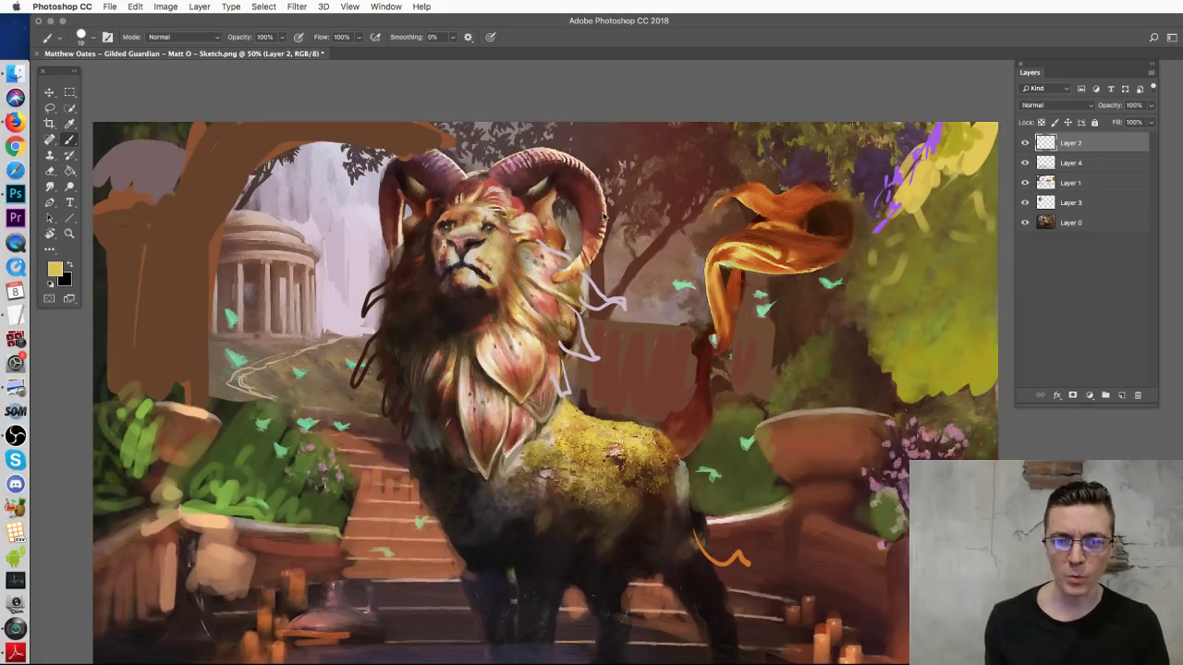
right_click(603, 216)
drag(661, 244, 664, 244)
key(Return)
mouse_move(573, 259)
mouse_down()
mouse_move(562, 282)
mouse_move(596, 235)
mouse_move(600, 204)
mouse_move(581, 252)
mouse_up()
drag(388, 209, 395, 259)
Step: Layer olive tan, tan-grey and gold over the horns, then hide Layers 2, 4, 1 and 3
alt+click(494, 496)
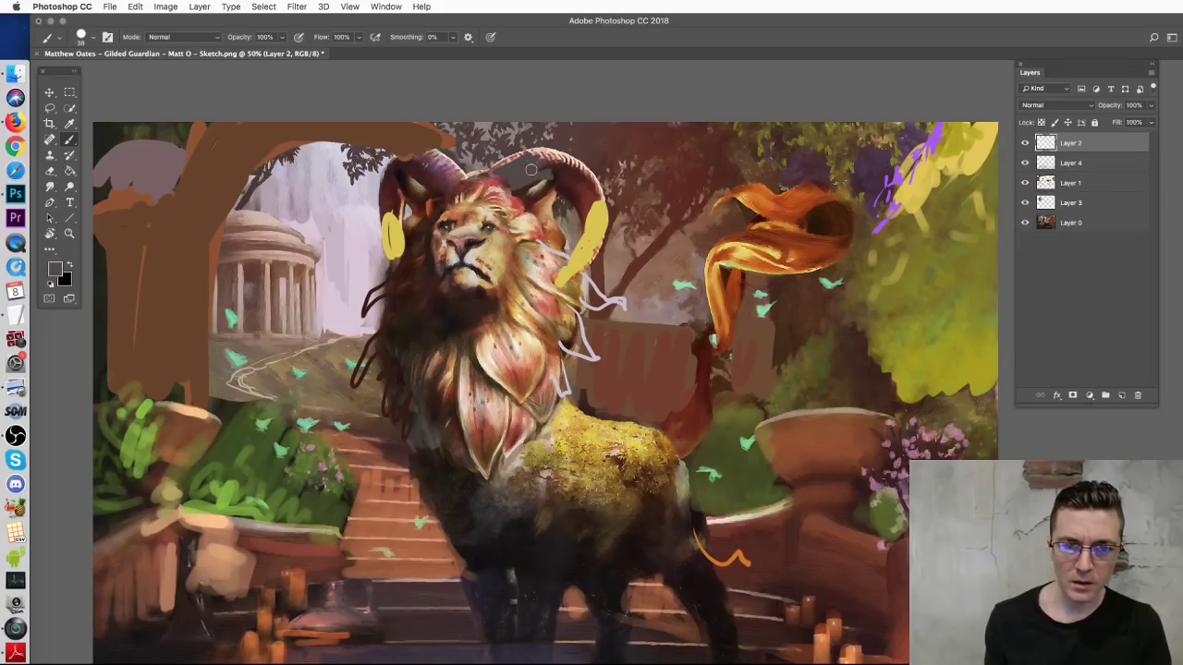
alt+click(684, 476)
mouse_move(555, 174)
mouse_down()
mouse_move(518, 168)
mouse_move(566, 166)
mouse_move(532, 159)
mouse_up()
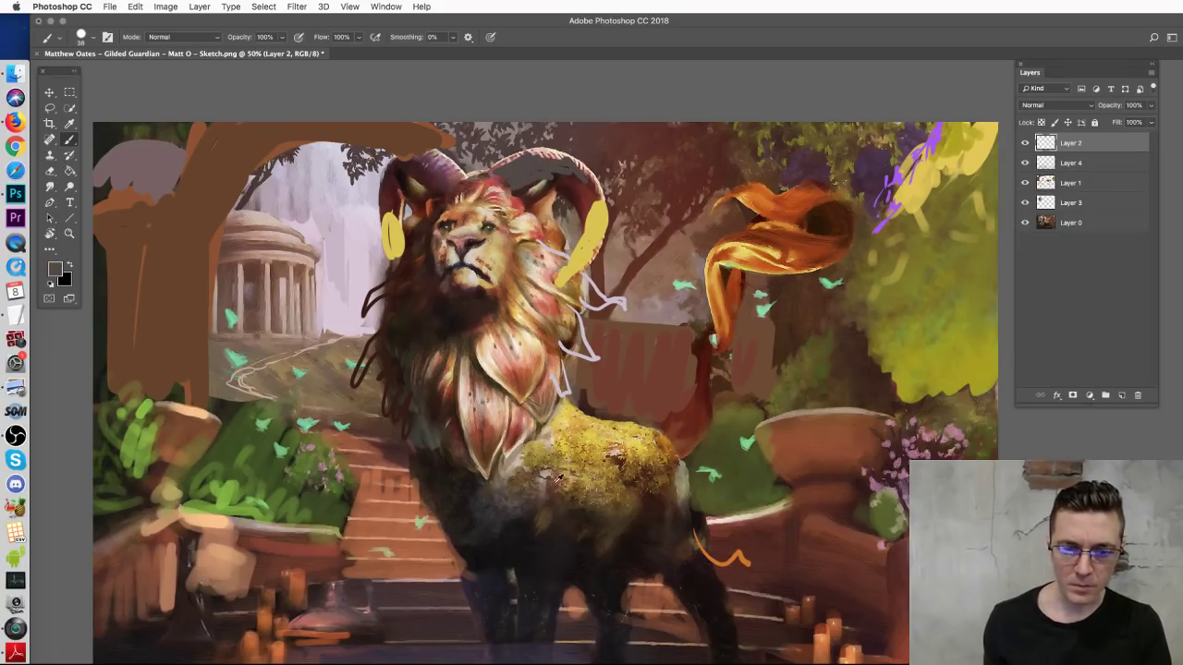
alt+click(489, 475)
mouse_move(541, 168)
mouse_down()
mouse_move(518, 177)
mouse_move(577, 161)
mouse_move(565, 208)
mouse_move(588, 166)
mouse_up()
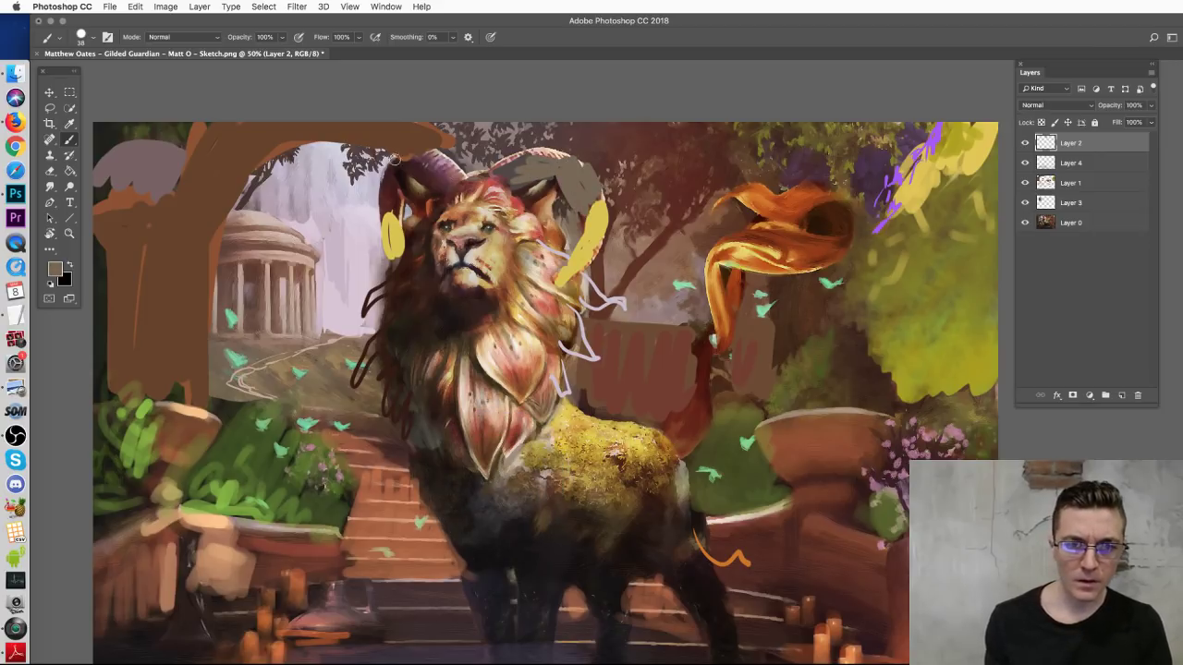
mouse_move(418, 175)
mouse_down()
mouse_move(394, 207)
mouse_move(440, 199)
mouse_move(426, 170)
mouse_move(447, 156)
mouse_move(546, 449)
mouse_move(519, 162)
mouse_move(577, 157)
mouse_move(593, 175)
mouse_move(580, 243)
mouse_up()
alt+click(549, 450)
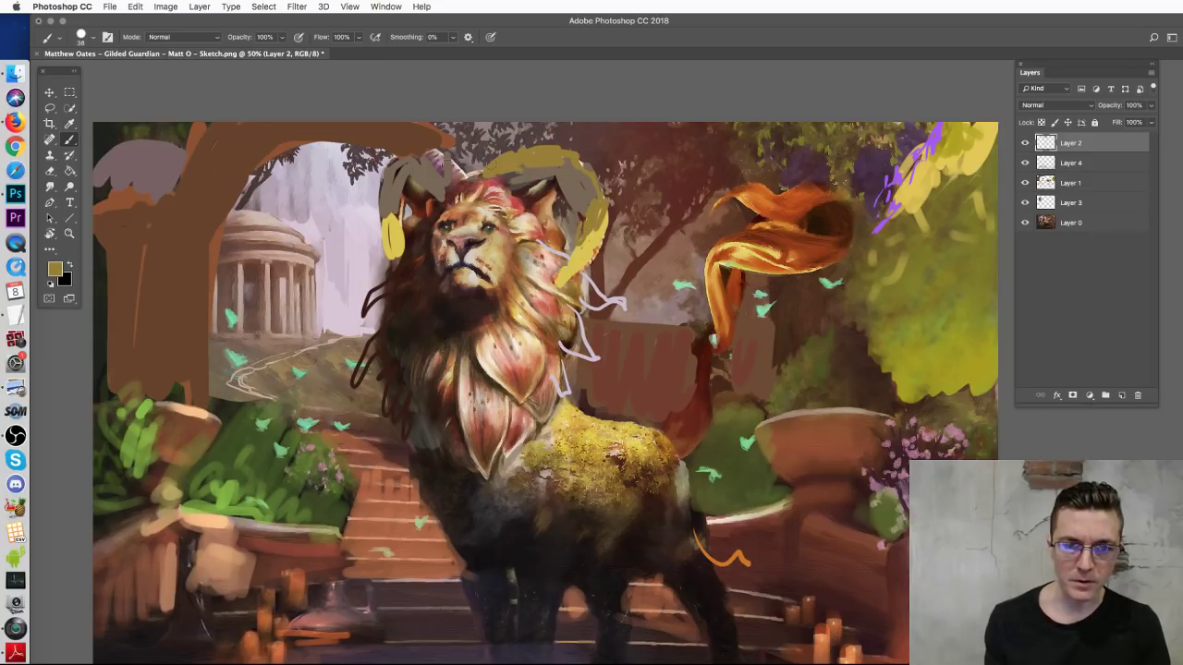
drag(421, 162, 446, 174)
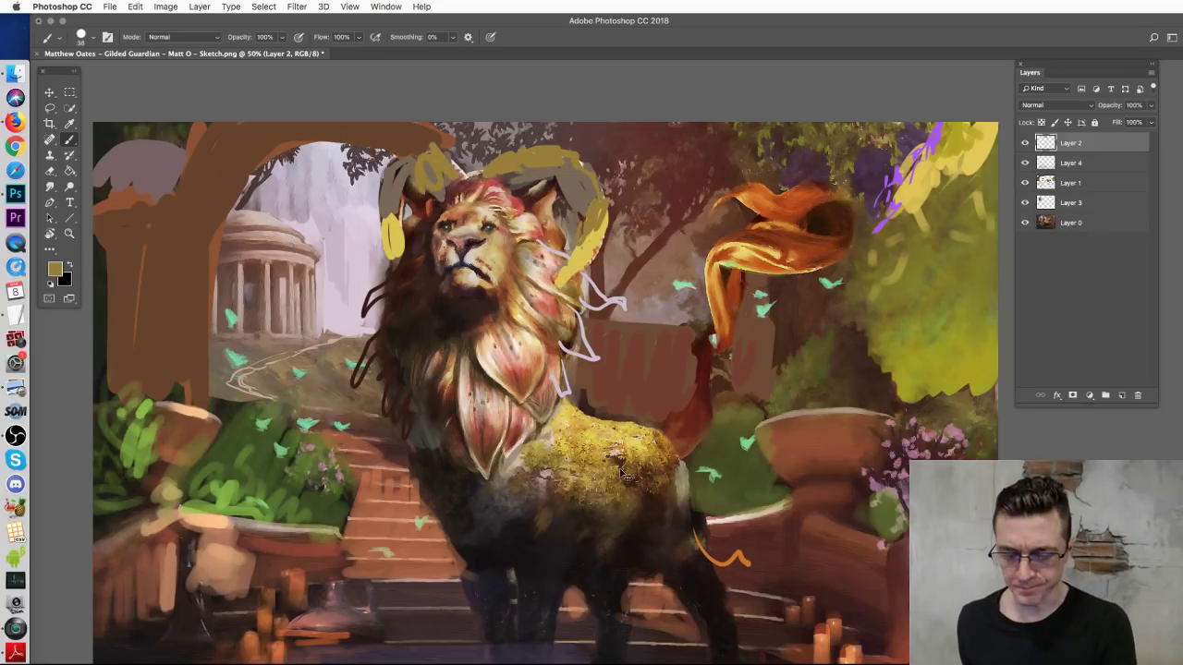
key(super+minus)
drag(1022, 148, 1020, 207)
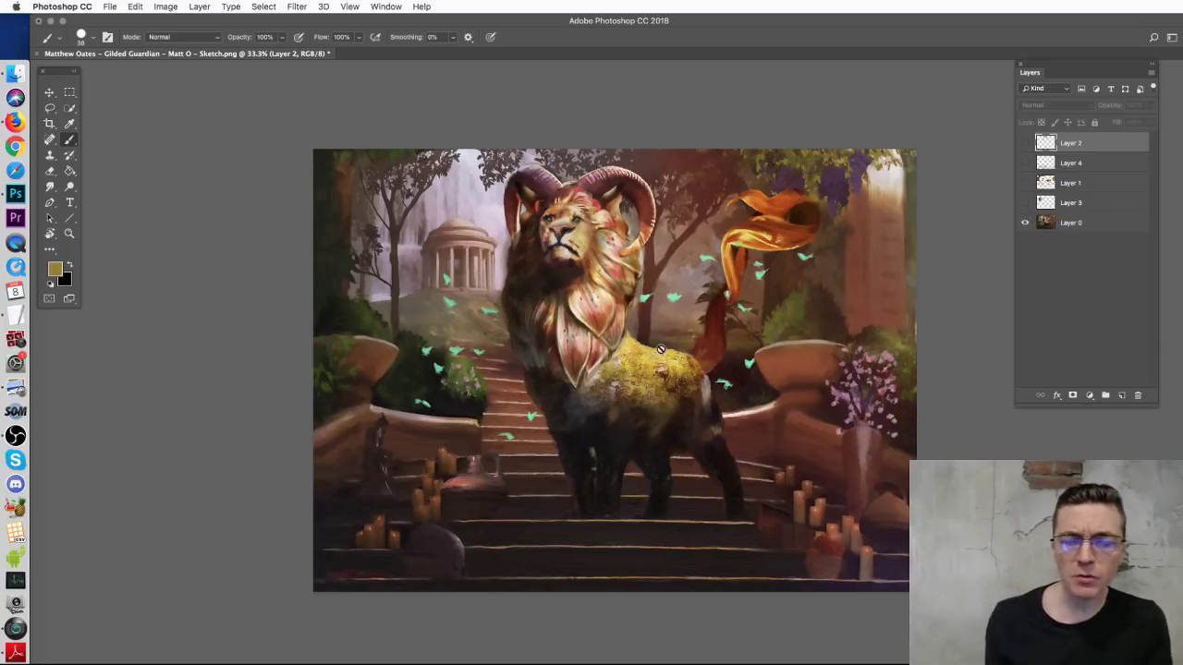
Step: Add Layer 5 and try strokes beside the horn and around the face, undoing each
click(1121, 396)
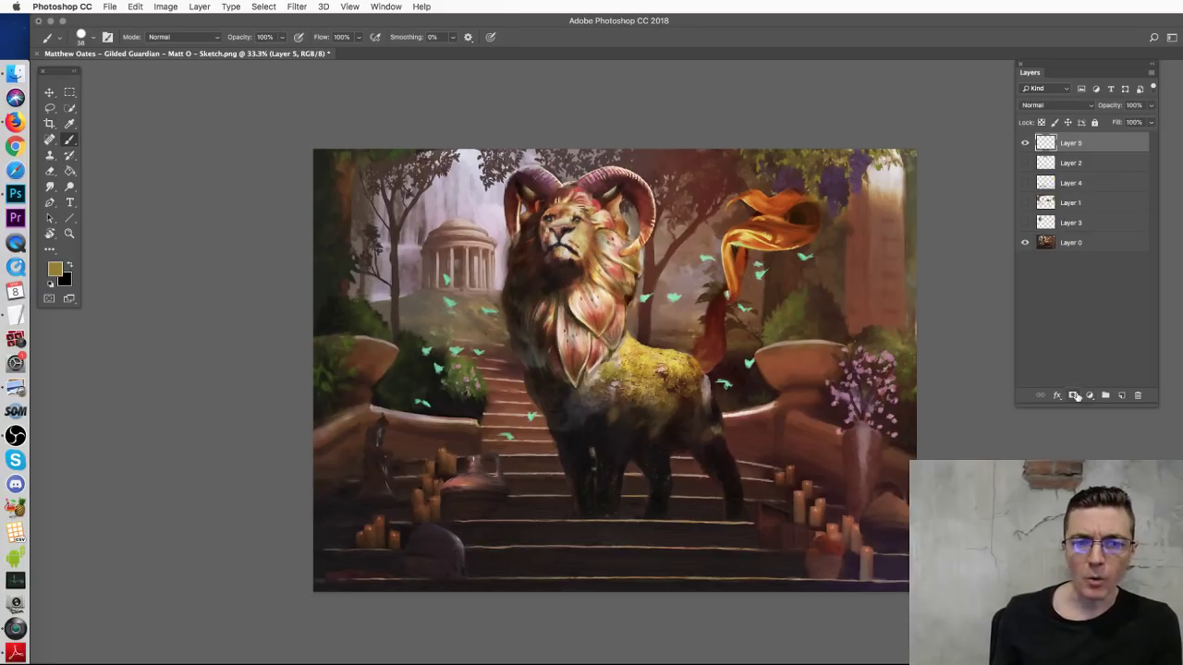
drag(495, 204, 490, 208)
key(super+z)
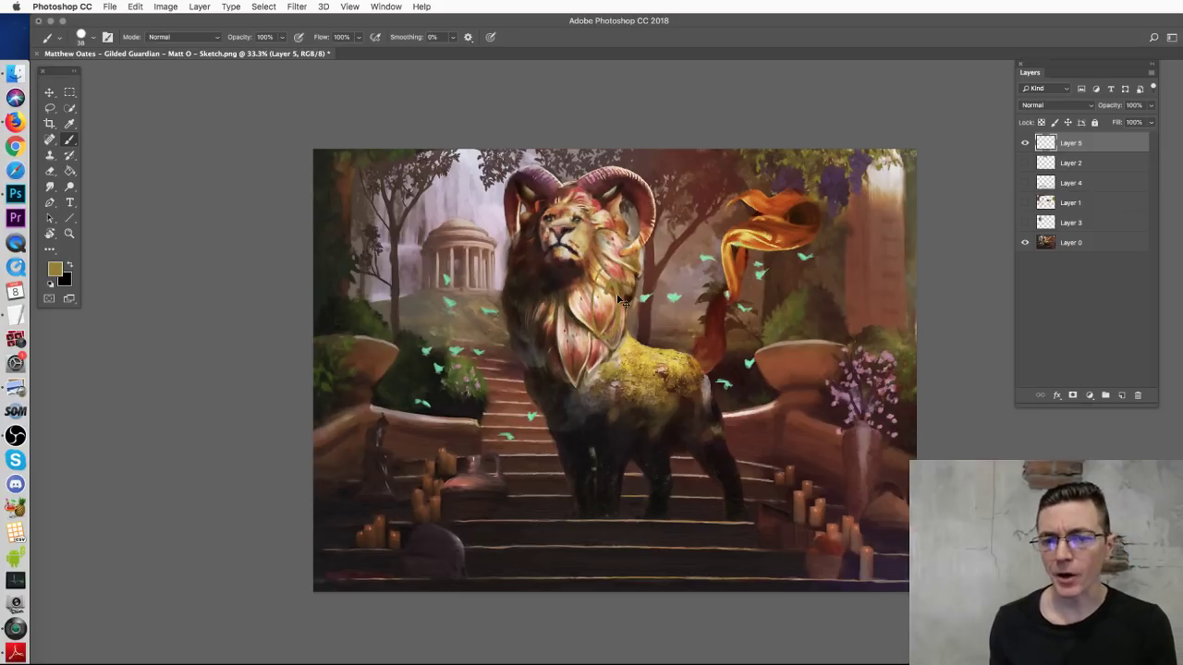
mouse_move(600, 202)
mouse_down()
mouse_move(710, 277)
mouse_move(609, 250)
mouse_up()
key(super+z)
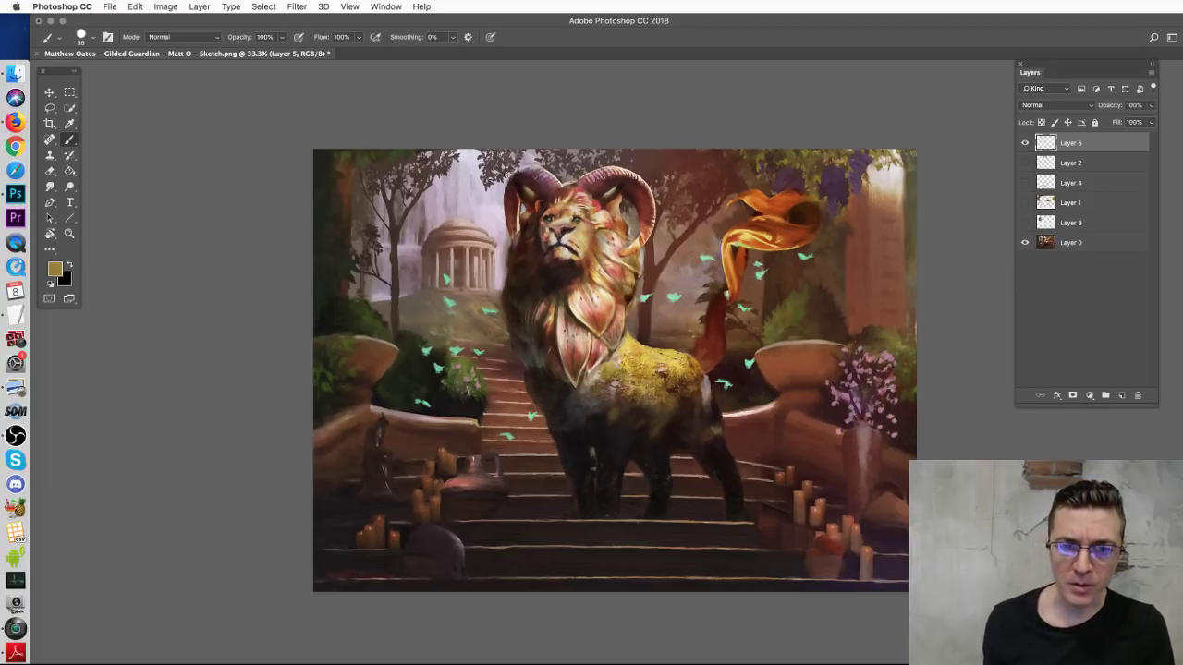
mouse_move(518, 172)
mouse_down()
mouse_move(502, 307)
mouse_move(520, 338)
mouse_up()
key(super+z)
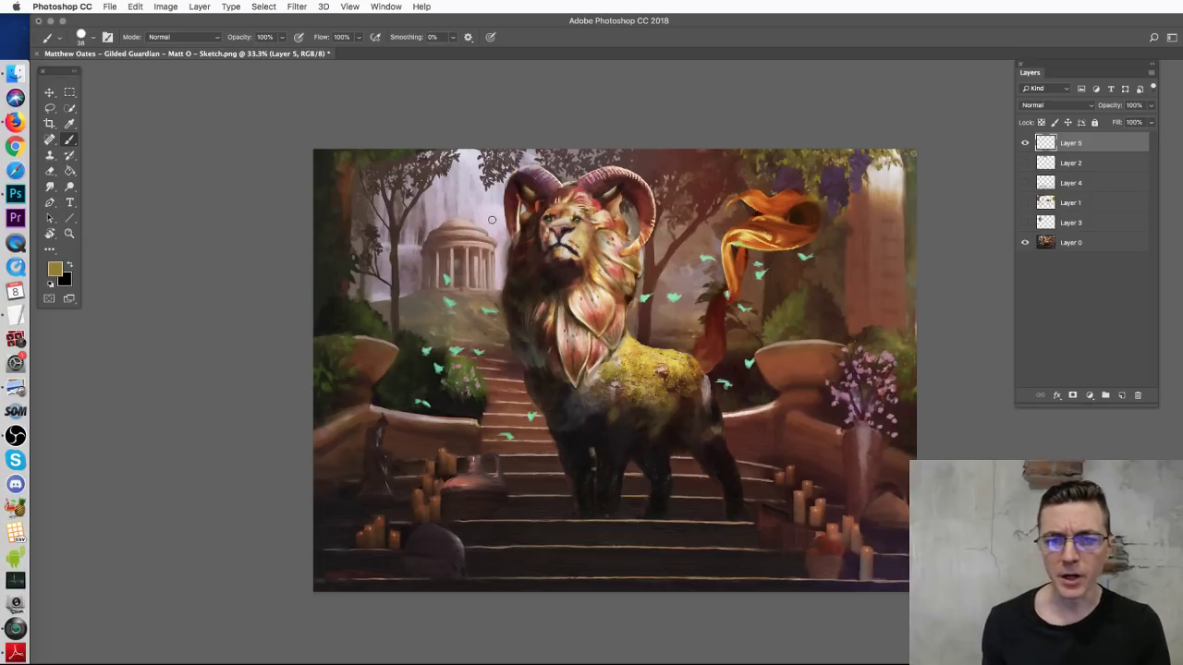
Step: Paint bright yellow light left of the ram's horn, then close the document without saving
mouse_move(479, 166)
mouse_down()
mouse_move(486, 228)
mouse_move(498, 238)
mouse_move(502, 227)
mouse_move(504, 252)
mouse_move(488, 221)
mouse_move(476, 222)
mouse_move(465, 157)
mouse_move(448, 200)
mouse_move(435, 182)
mouse_move(431, 191)
mouse_move(459, 229)
mouse_up()
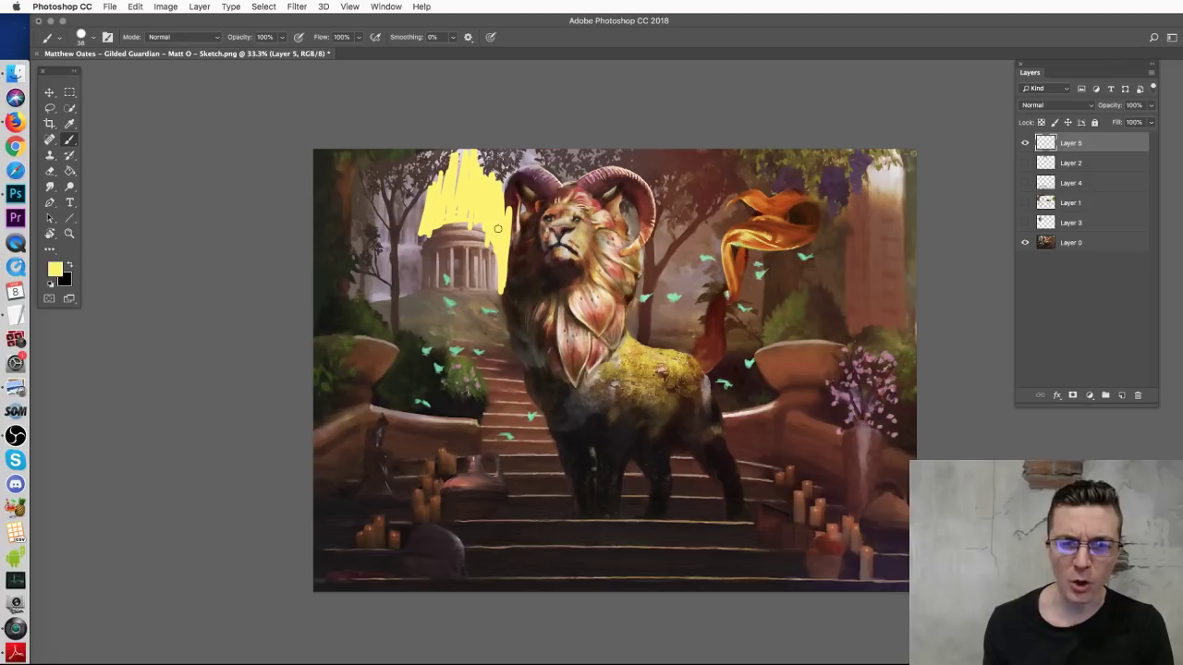
drag(482, 172, 499, 163)
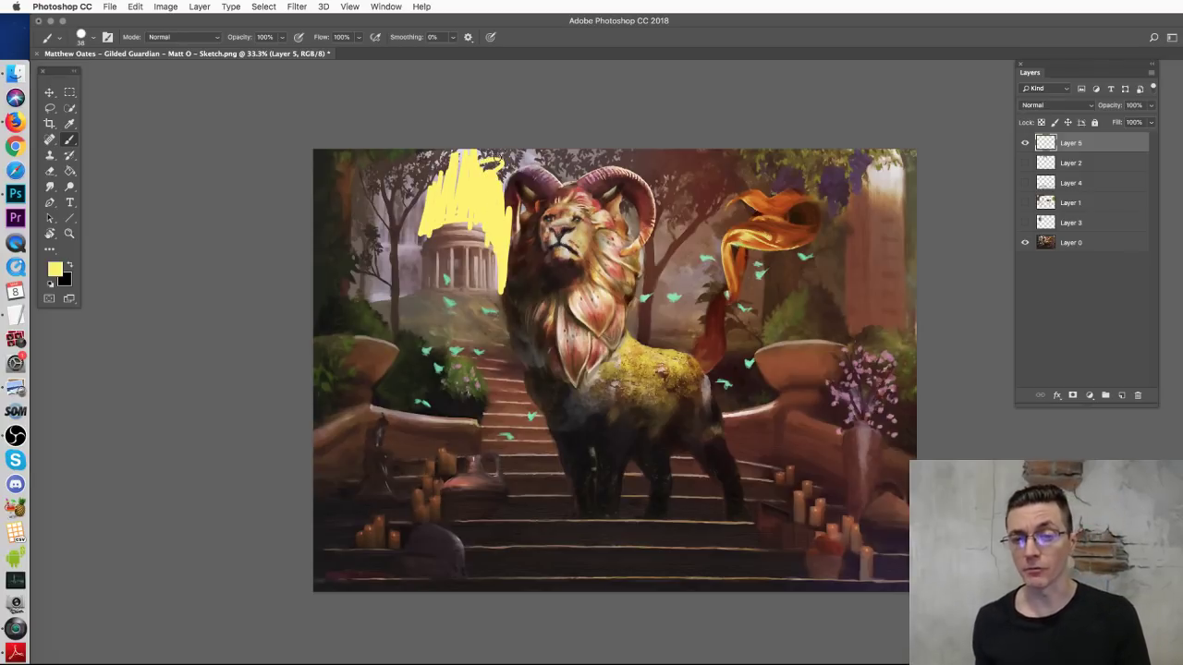
key(super+w)
click(751, 279)
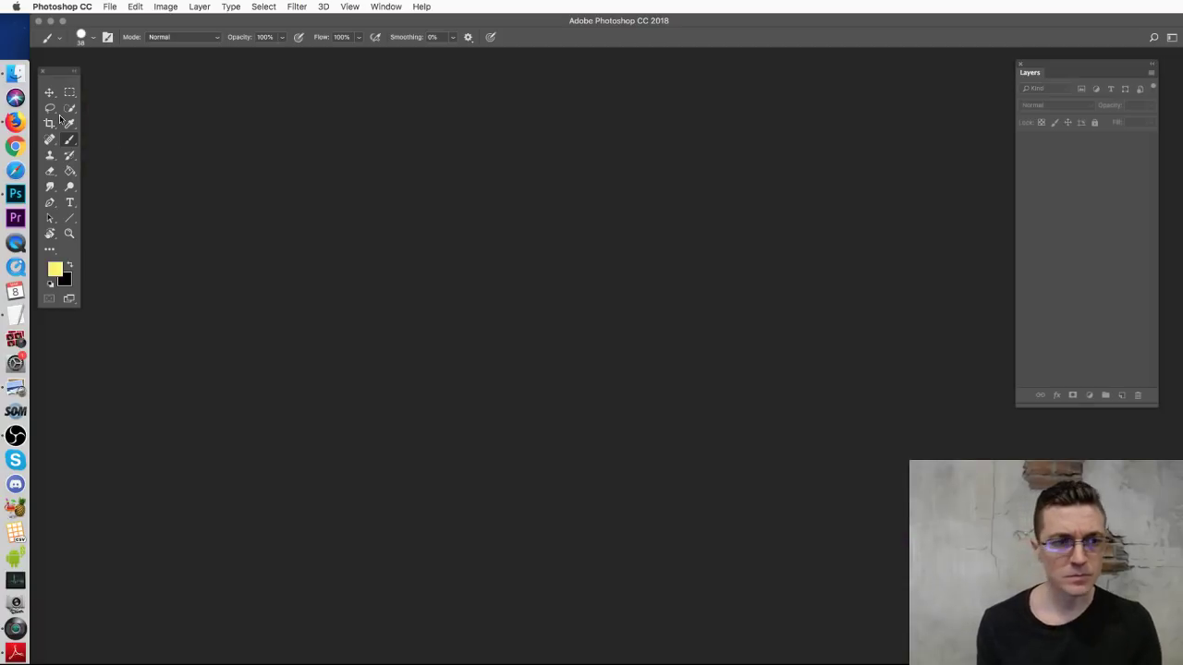
Step: From Finder, open the next lion-on-steps sketch with Adobe Photoshop CC 2018
click(15, 73)
click(624, 392)
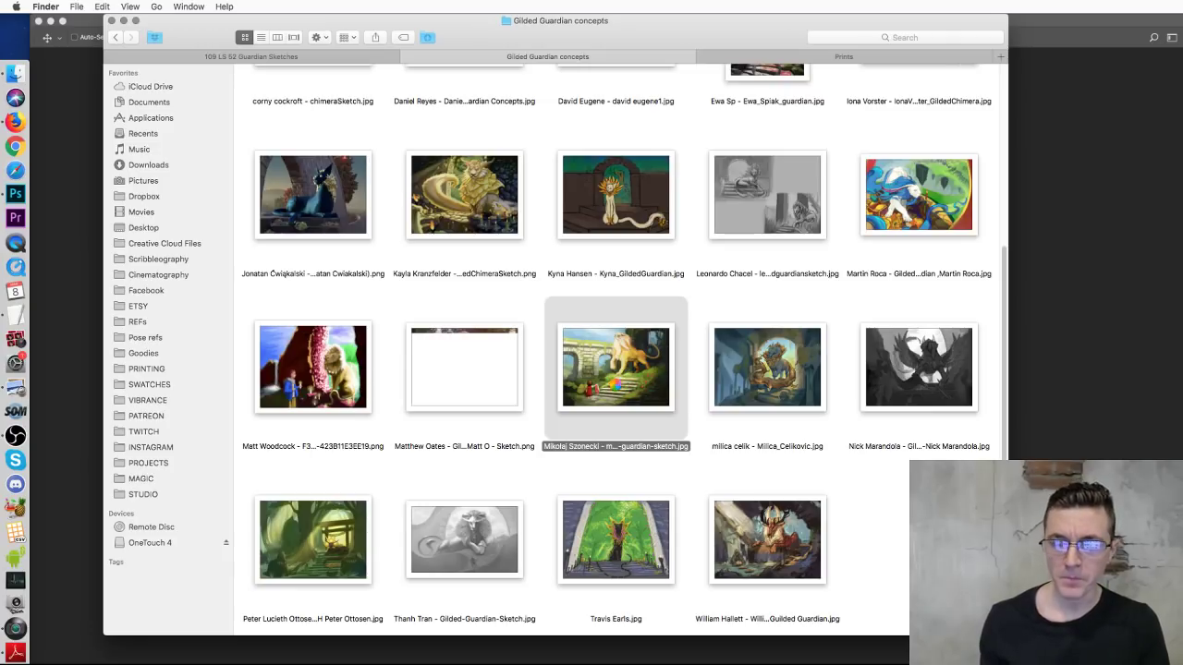
right_click(617, 384)
mouse_move(636, 397)
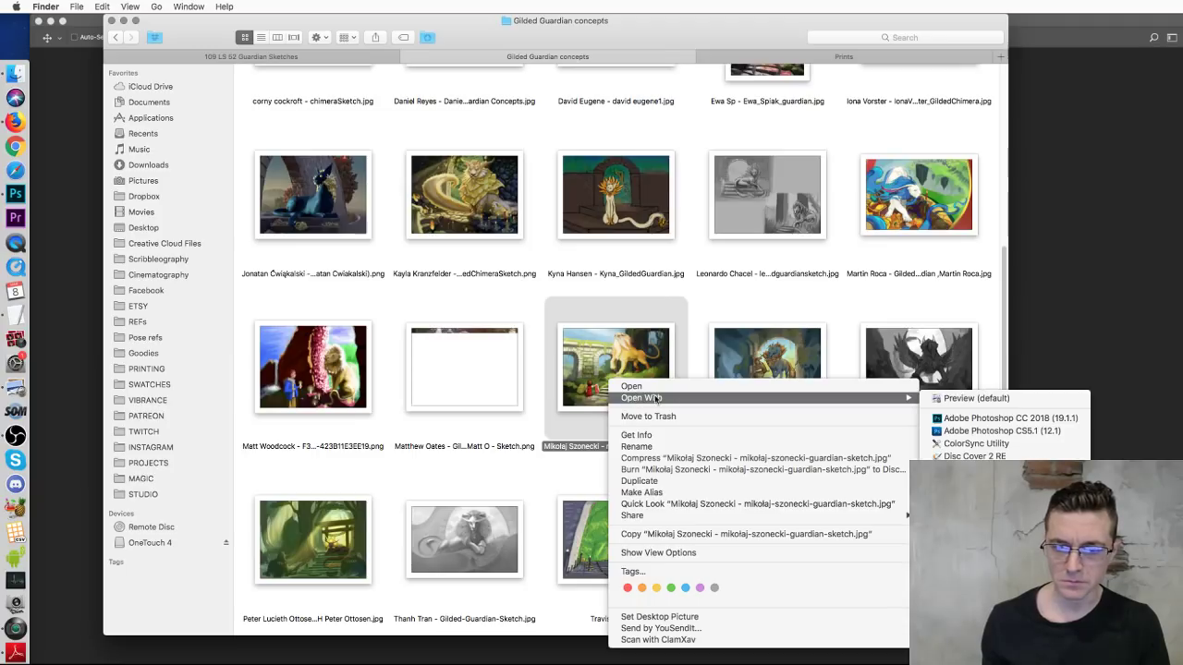
click(998, 418)
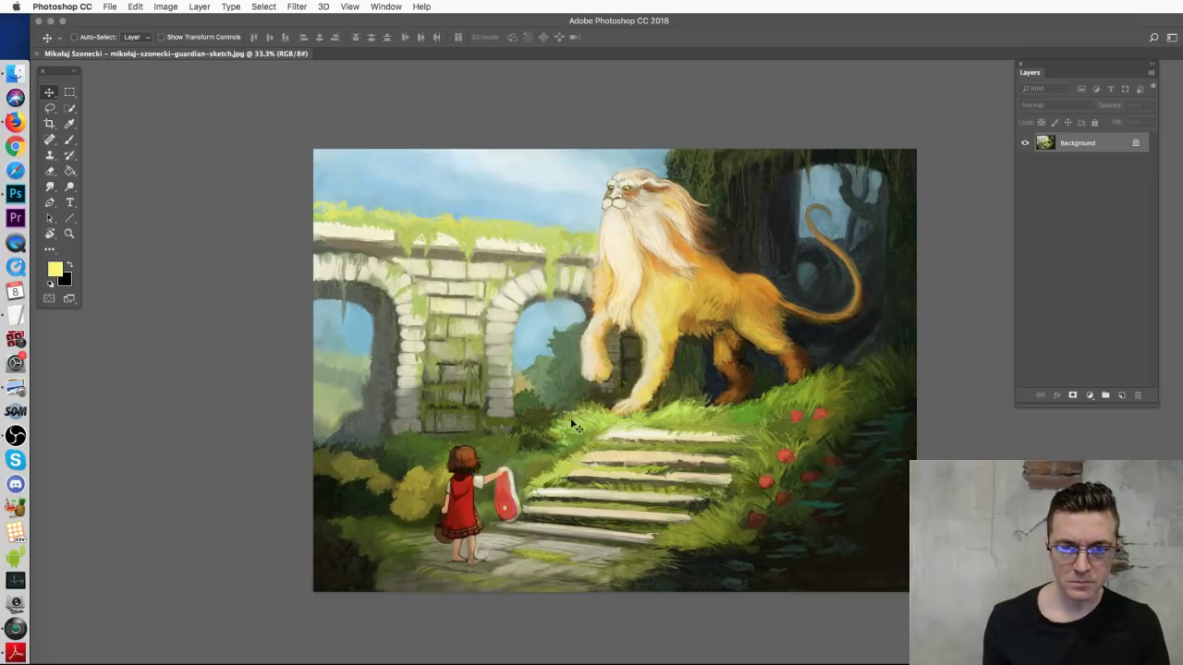
click(70, 140)
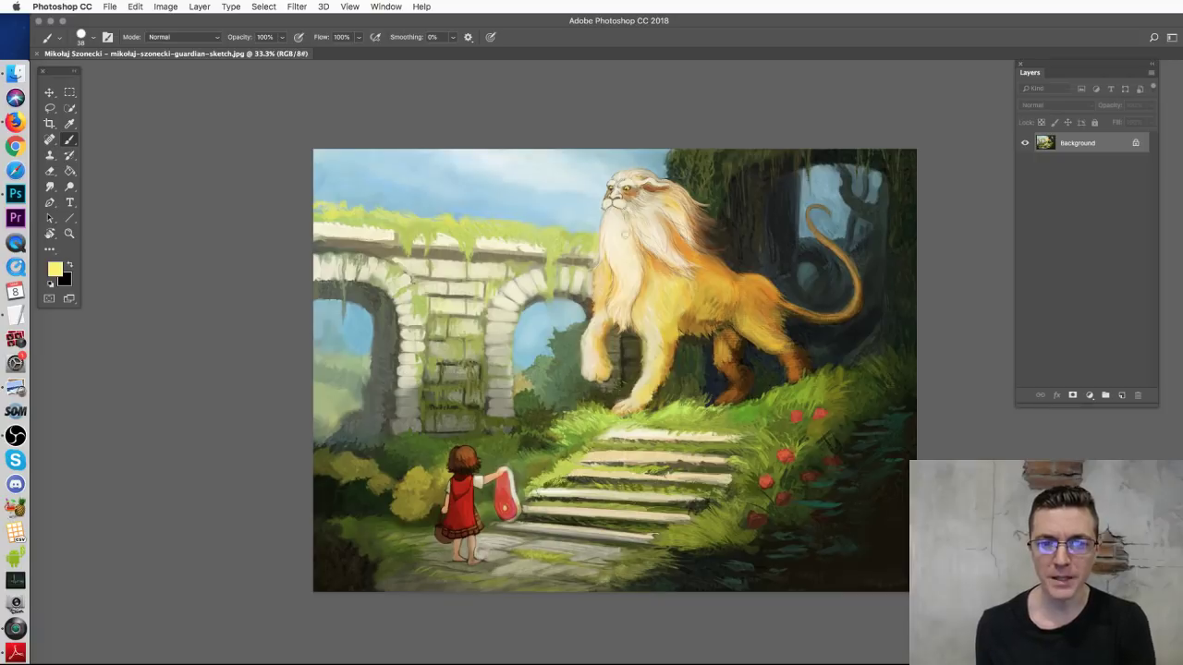
mouse_move(728, 228)
mouse_down()
mouse_move(696, 223)
mouse_move(661, 272)
mouse_move(703, 248)
mouse_up()
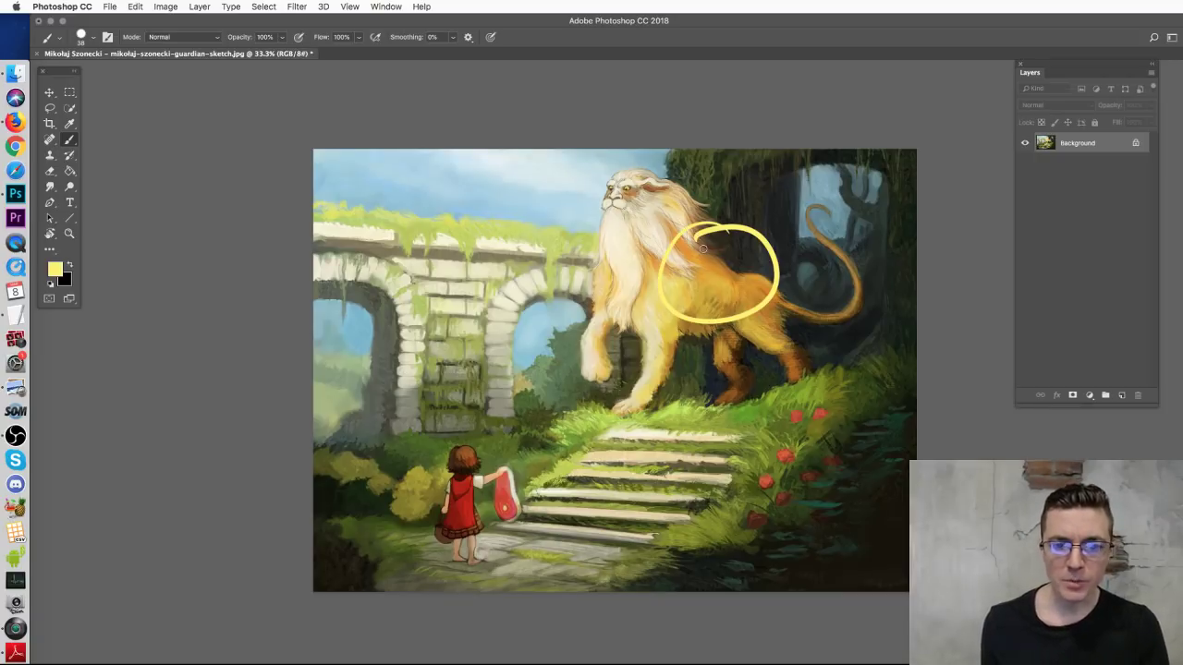
key(super+z)
drag(664, 351, 503, 475)
drag(539, 416, 504, 476)
key(super+alt+z)
key(super+alt+z)
key(super+alt+z)
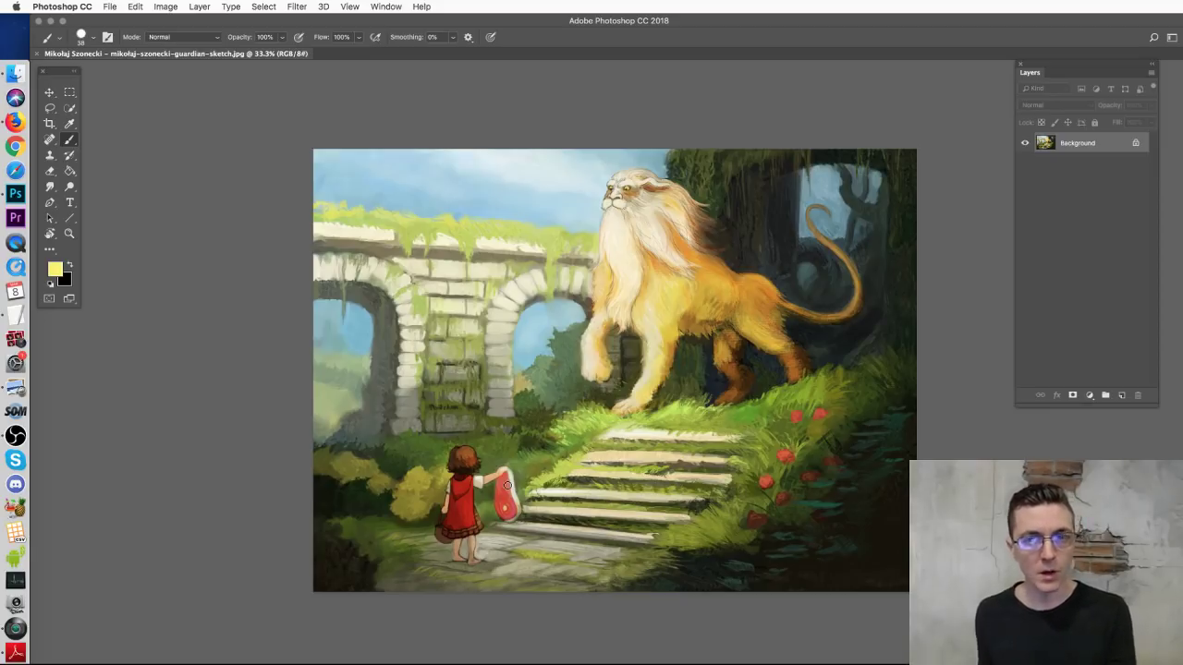
Step: Add a new layer and paint dark green over the girl's head with an 84 px brush
click(1121, 394)
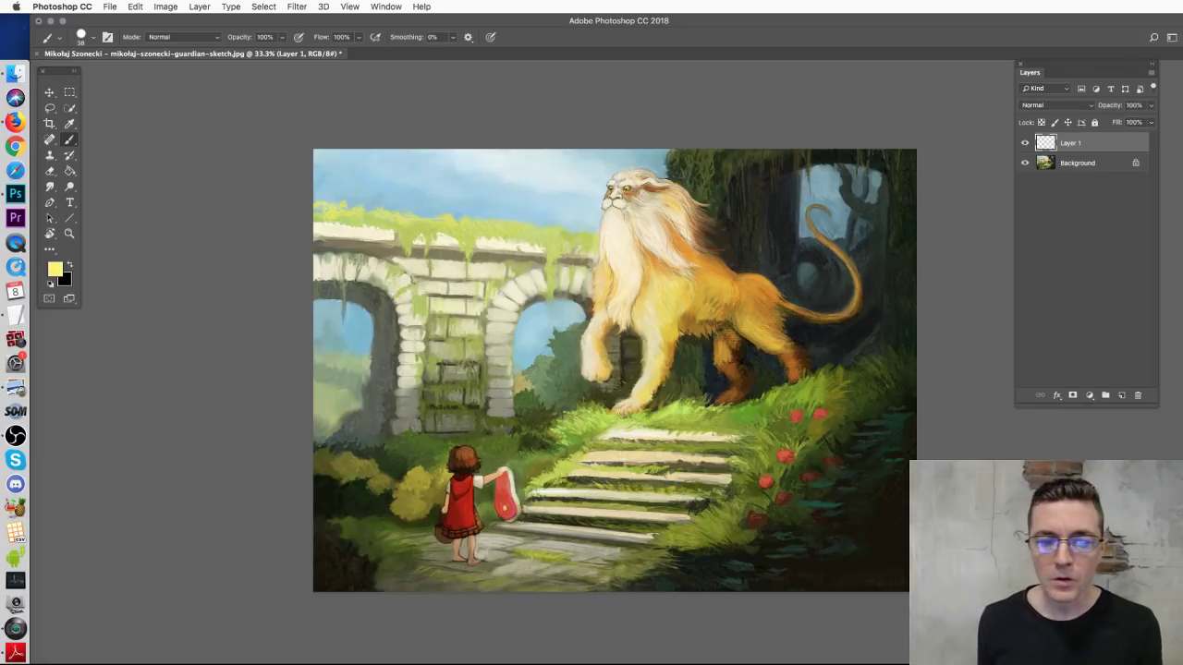
right_click(588, 422)
click(684, 449)
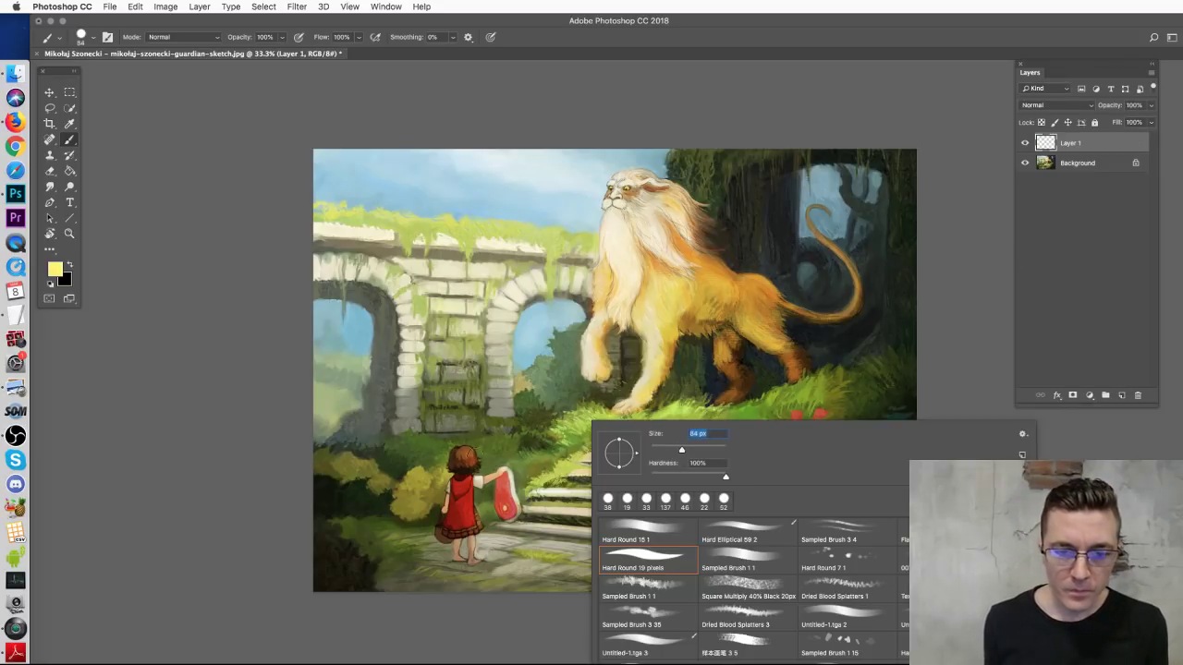
alt+click(496, 451)
mouse_move(448, 459)
mouse_down()
mouse_move(488, 452)
mouse_move(495, 491)
mouse_move(523, 479)
mouse_move(494, 493)
mouse_move(438, 489)
mouse_move(456, 472)
mouse_move(480, 509)
mouse_up()
Step: Paint olive and dark green over the red object and the girl's red dress
alt+click(437, 492)
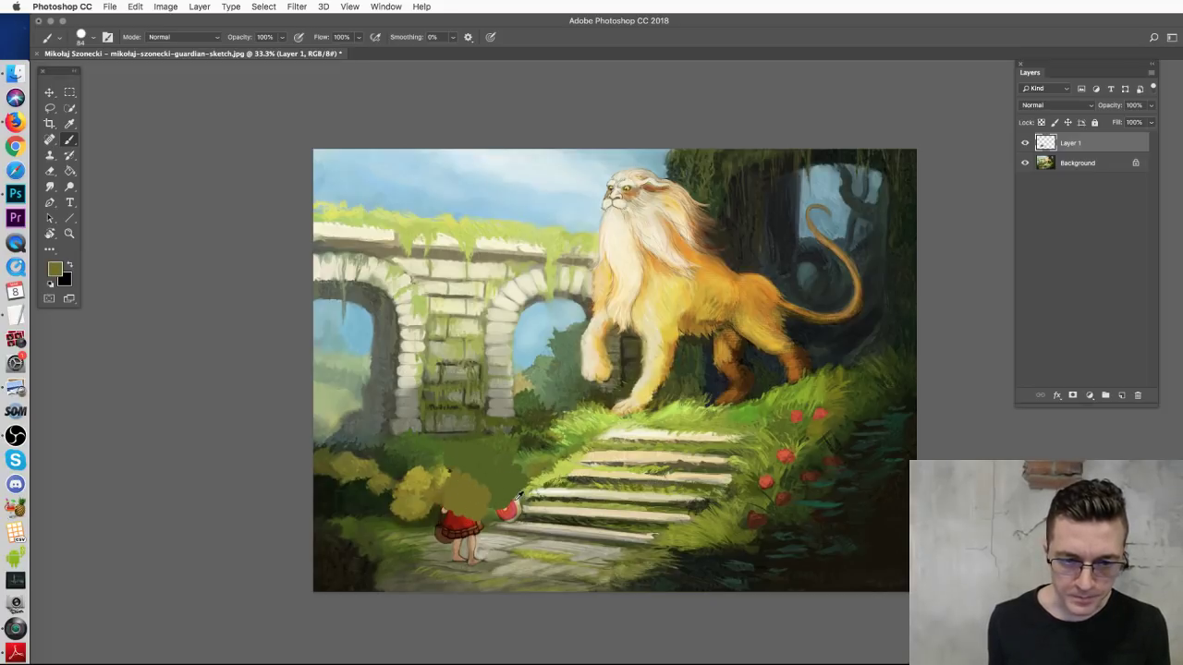
alt+click(523, 497)
mouse_move(520, 497)
mouse_down()
mouse_move(494, 528)
mouse_move(536, 512)
mouse_up()
alt+click(444, 519)
mouse_move(444, 519)
mouse_down()
mouse_move(476, 522)
mouse_move(461, 508)
mouse_move(429, 529)
mouse_move(458, 539)
mouse_move(442, 547)
mouse_move(499, 554)
mouse_move(435, 550)
mouse_move(473, 540)
mouse_move(424, 549)
mouse_move(483, 540)
mouse_up()
Step: Extend the olive-yellow bush rightward and try a green framing line across the bottom, undone
alt+click(435, 534)
alt+click(490, 544)
alt+click(495, 553)
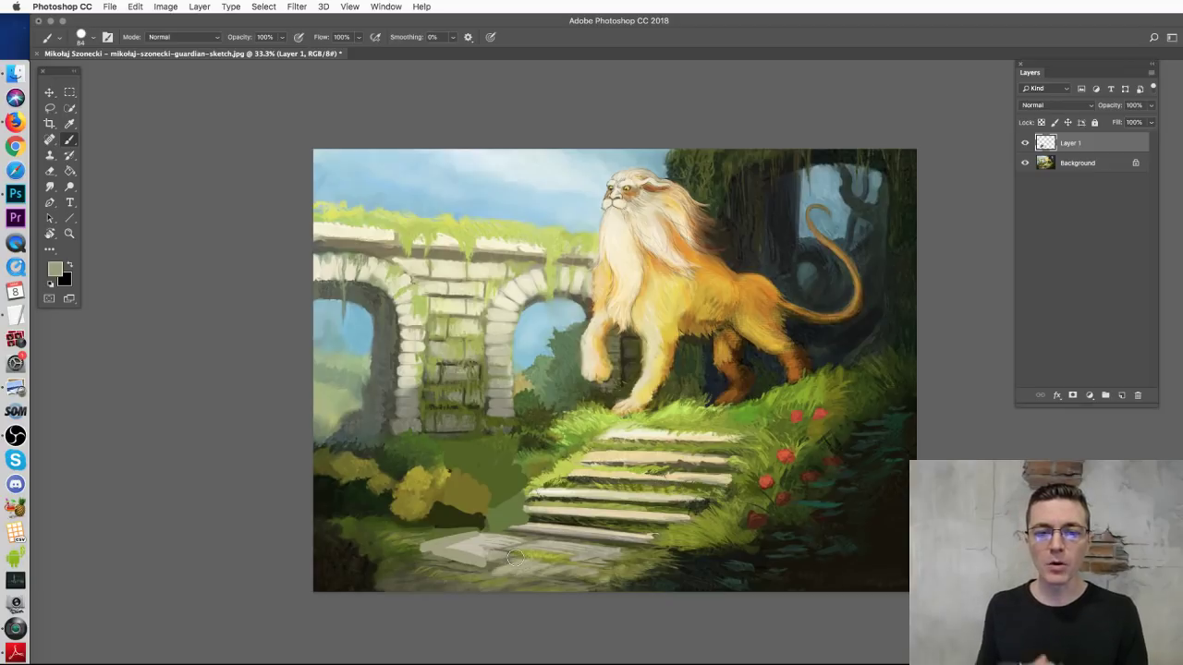
alt+click(443, 473)
mouse_move(475, 484)
mouse_down()
mouse_move(470, 494)
mouse_move(462, 501)
mouse_move(486, 487)
mouse_move(467, 484)
mouse_move(532, 464)
mouse_move(486, 457)
mouse_move(534, 479)
mouse_up()
alt+click(531, 455)
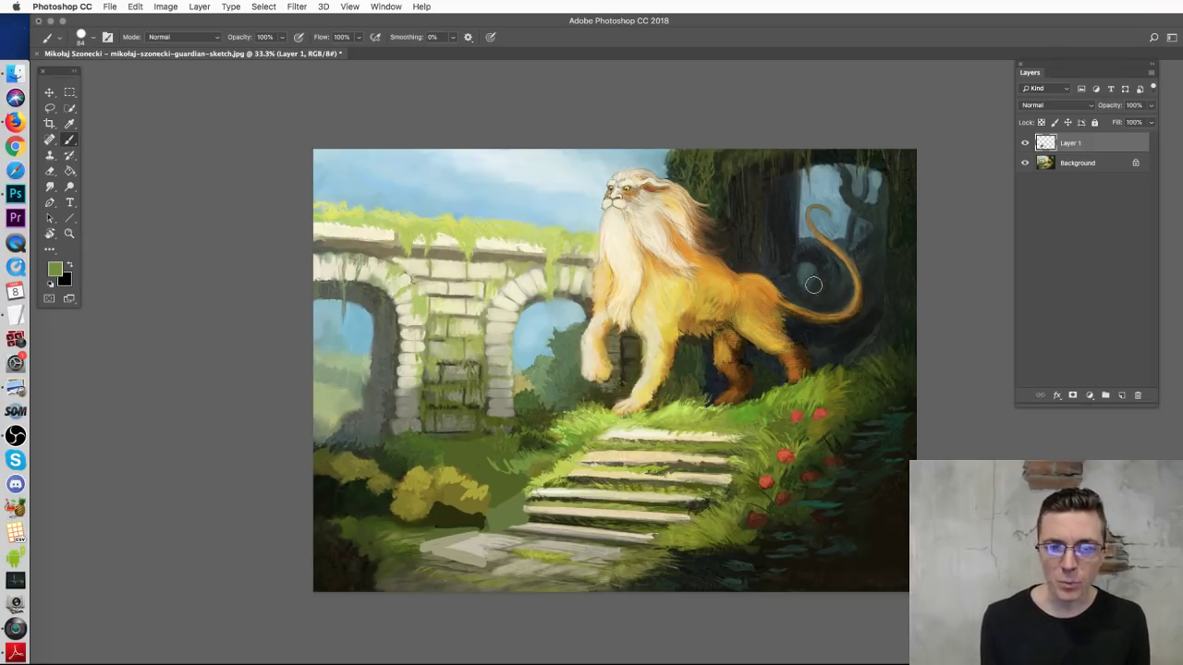
mouse_move(889, 528)
mouse_down()
mouse_move(444, 536)
mouse_move(365, 194)
mouse_move(684, 592)
mouse_up()
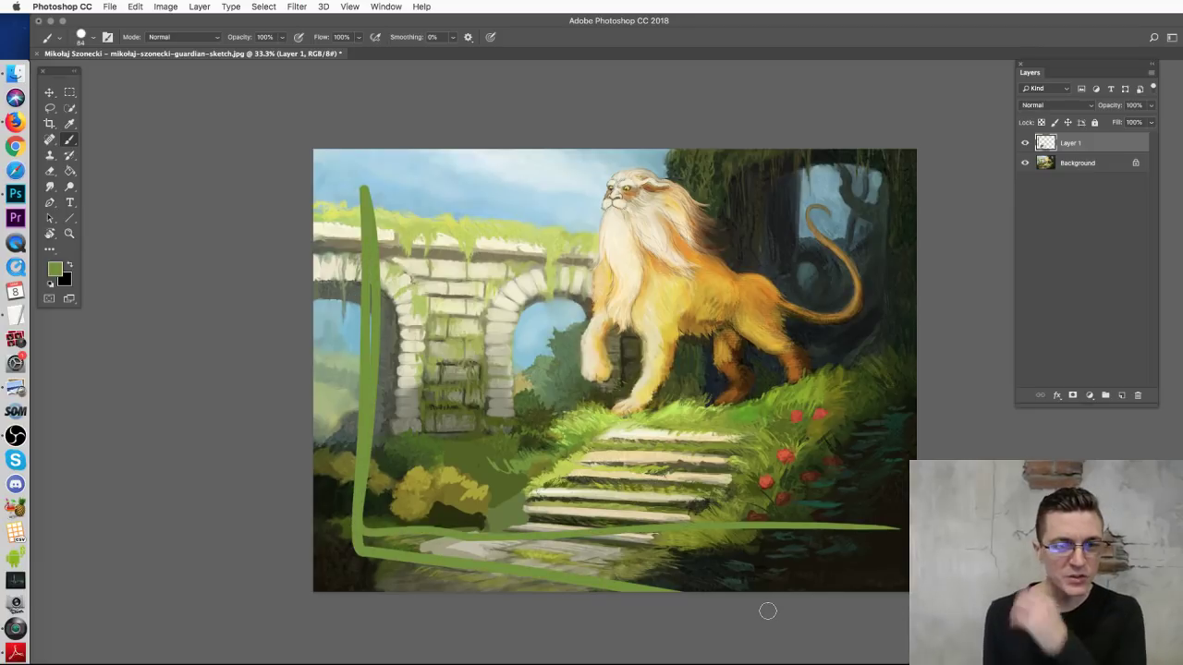
key(super+z)
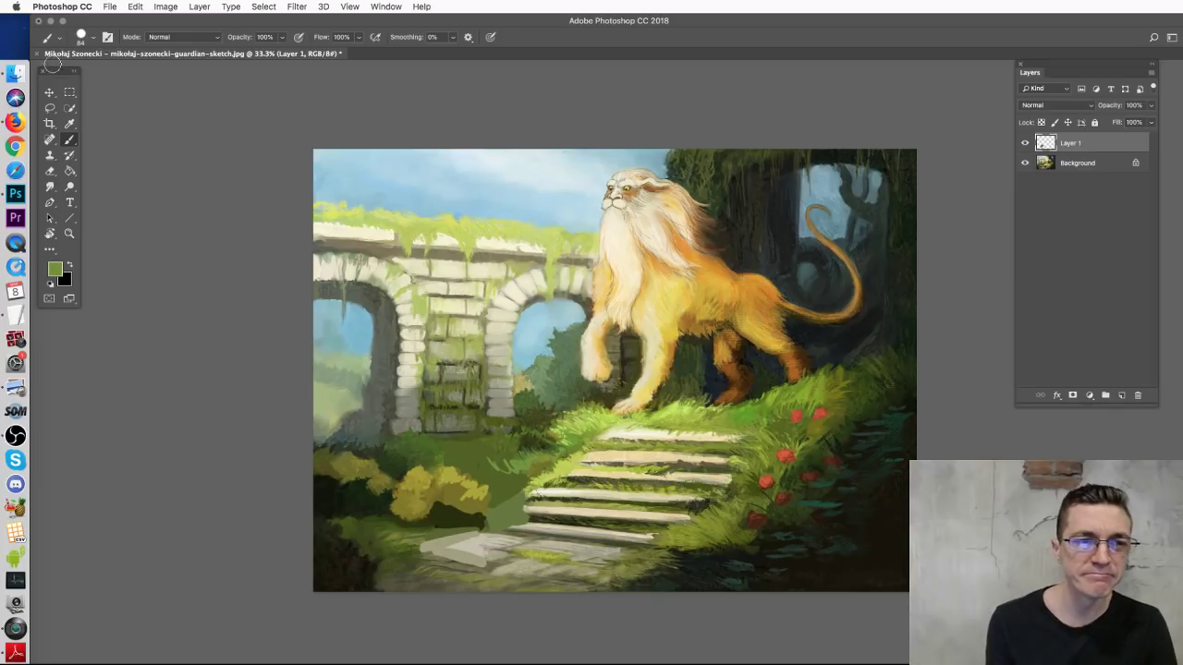
Step: Lasso the lion and the upper-right scene and copy it onto its own layer
click(51, 109)
mouse_move(934, 145)
mouse_down()
mouse_move(603, 130)
mouse_move(559, 287)
mouse_move(551, 416)
mouse_move(780, 453)
mouse_move(974, 172)
mouse_up()
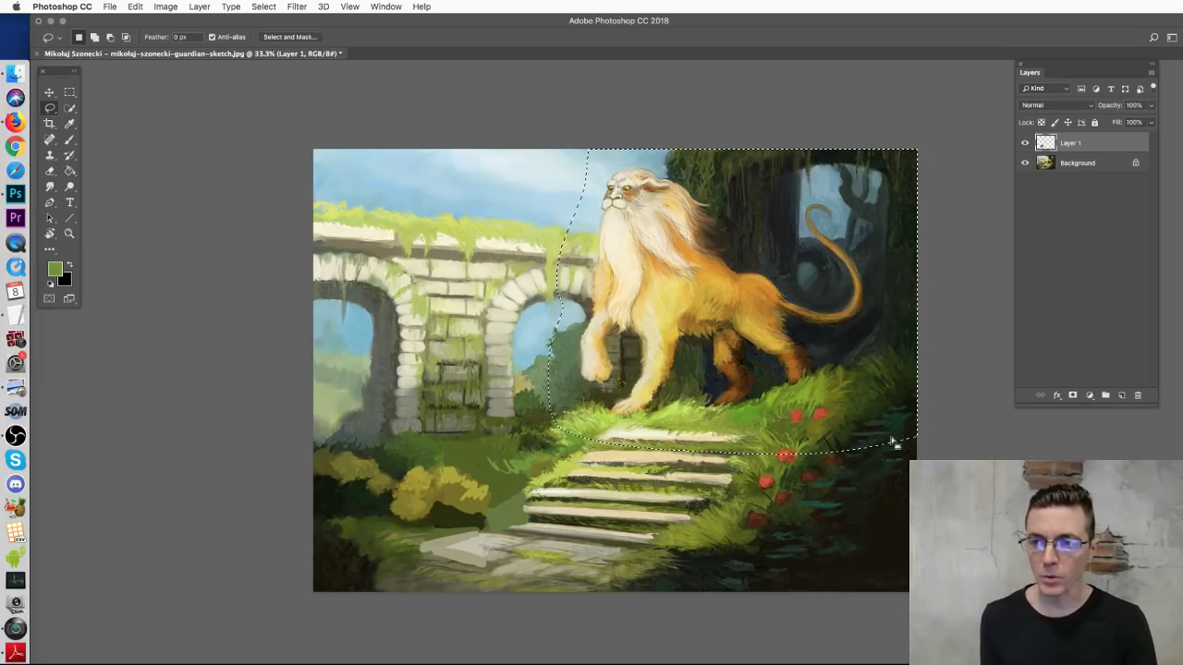
key(super+shift+c)
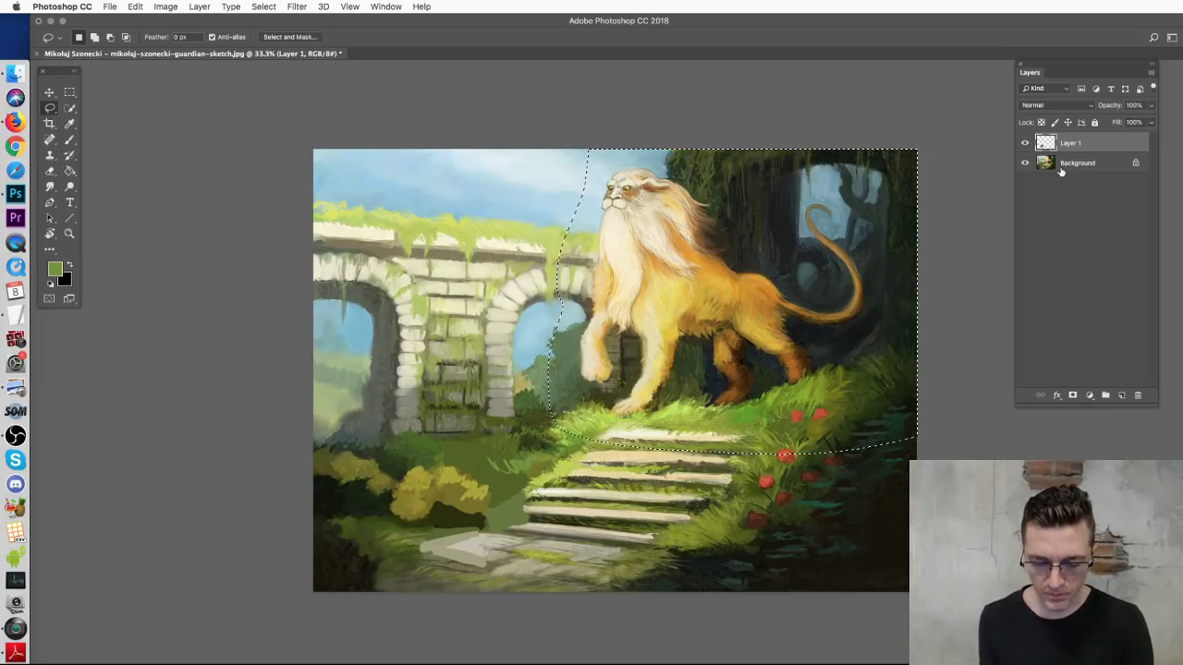
key(super+v)
key(v)
key(super+t)
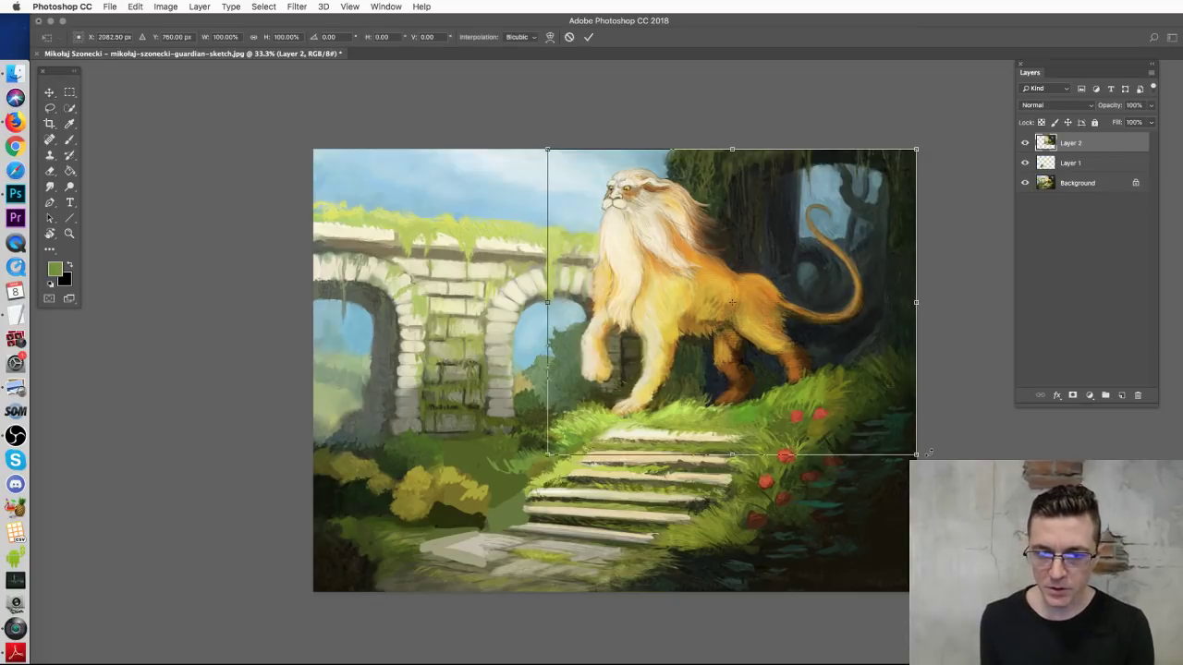
Step: Scale the copied lion area to about 110% and settle it onto the steps
drag(929, 453, 963, 481)
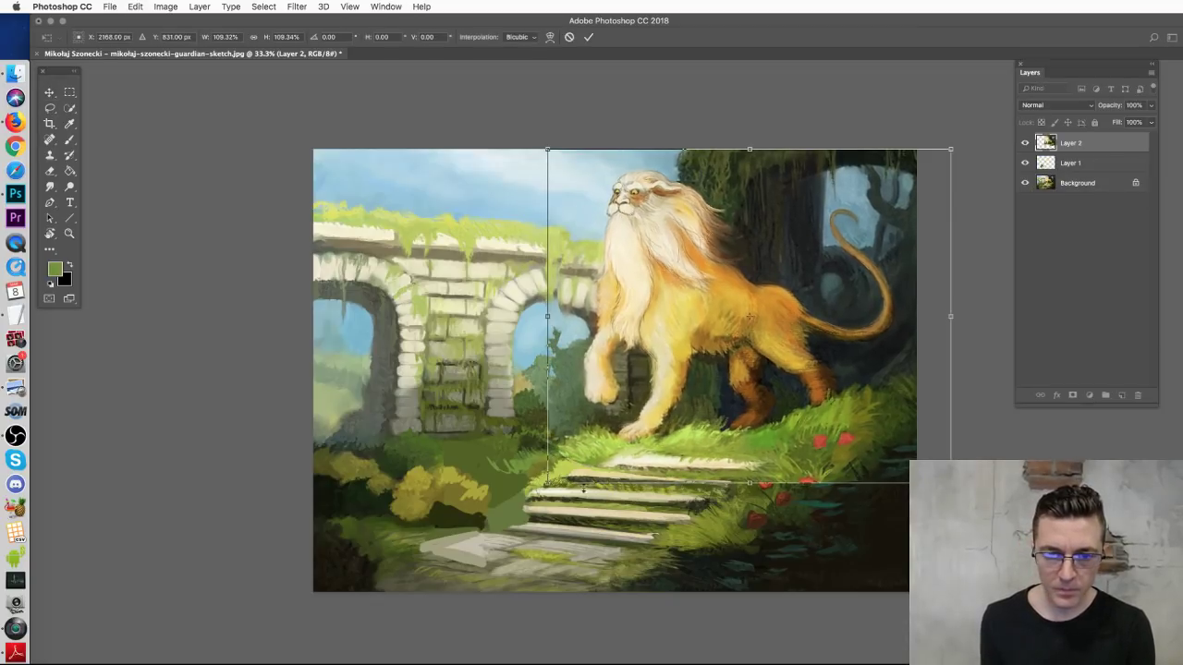
drag(542, 490, 523, 507)
drag(717, 426, 708, 448)
drag(518, 171, 538, 180)
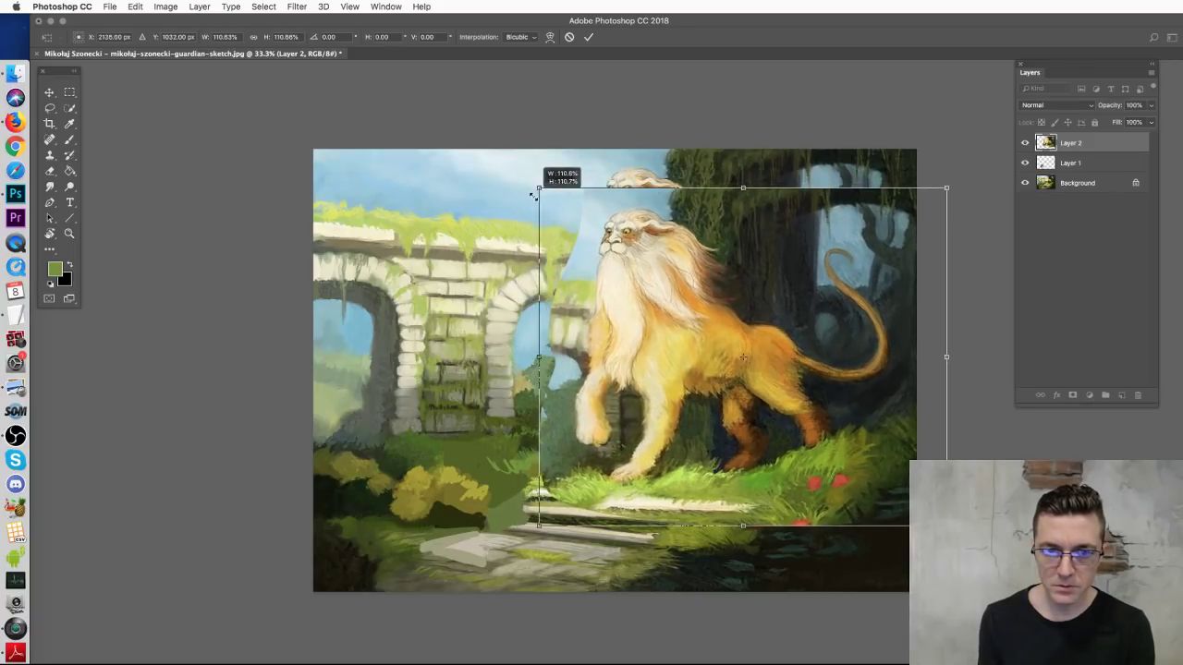
drag(650, 325, 641, 321)
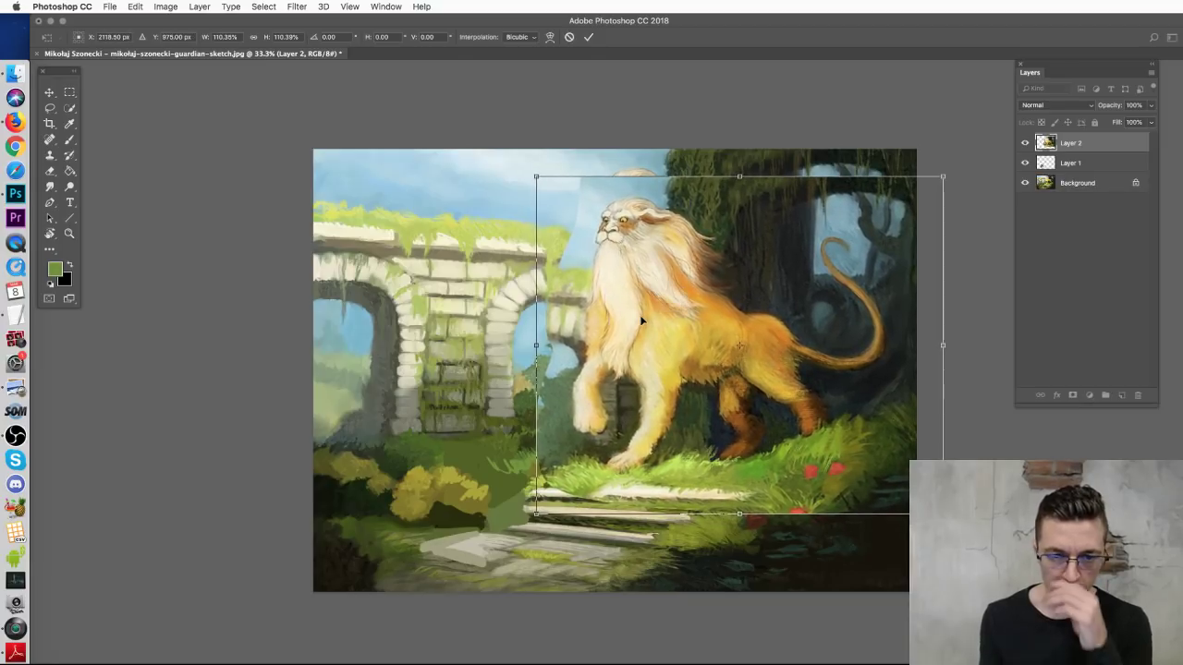
key(Return)
Step: Erase Layer 2's hard edge beside the lion's mane and a small patch of grass, undoing excess strokes
key(e)
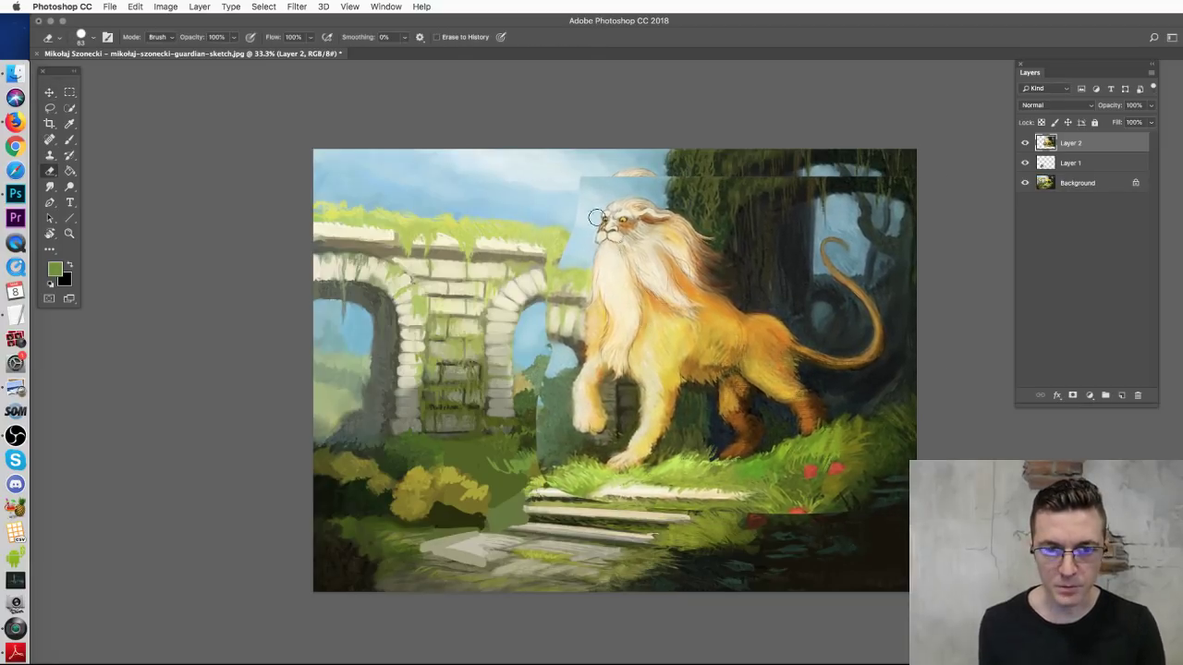
mouse_move(558, 308)
mouse_down()
mouse_move(565, 241)
mouse_move(561, 340)
mouse_move(544, 392)
mouse_move(573, 356)
mouse_move(555, 448)
mouse_move(548, 431)
mouse_move(613, 512)
mouse_move(594, 499)
mouse_move(602, 493)
mouse_move(559, 488)
mouse_move(647, 499)
mouse_move(620, 493)
mouse_move(697, 476)
mouse_move(633, 473)
mouse_move(573, 493)
mouse_move(713, 503)
mouse_move(849, 478)
mouse_move(793, 484)
mouse_move(873, 459)
mouse_up()
key(super+alt+z)
key(super+alt+z)
key(super+alt+z)
key(super+alt+z)
key(super+shift+z)
key(super+shift+z)
key(super+shift+z)
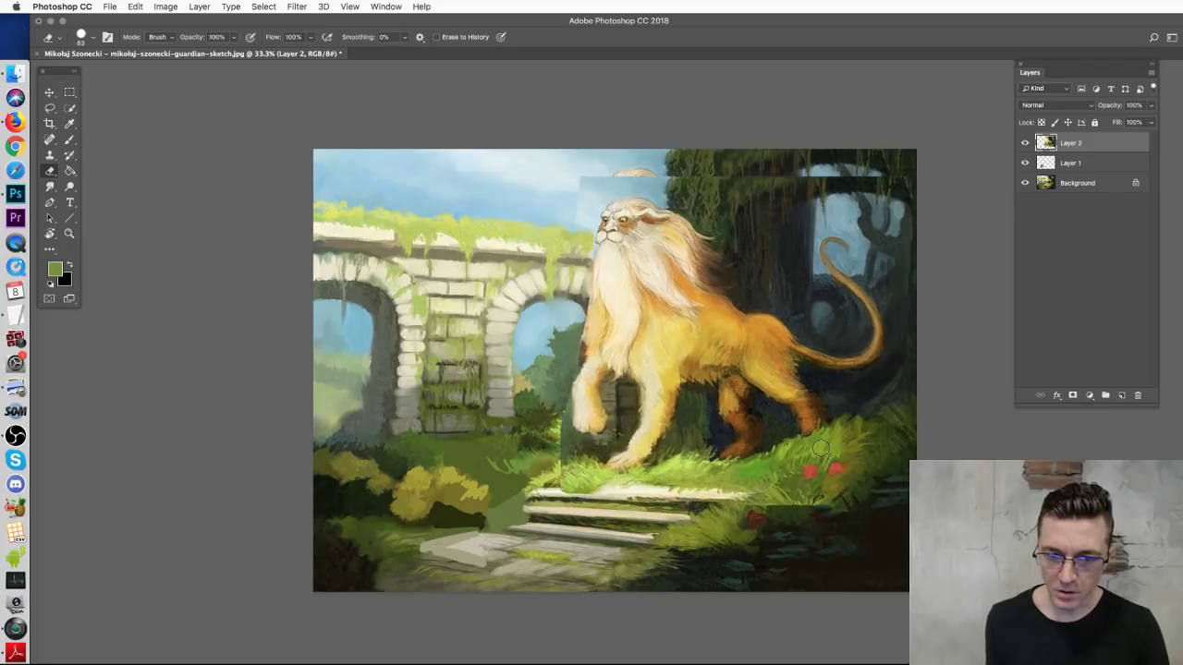
mouse_move(802, 426)
mouse_down()
mouse_move(817, 453)
mouse_move(813, 490)
mouse_move(883, 462)
mouse_move(855, 526)
mouse_move(781, 480)
mouse_move(756, 495)
mouse_up()
key(super+alt+z)
key(super+alt+z)
key(super+alt+z)
mouse_move(836, 489)
mouse_down()
mouse_move(847, 514)
mouse_move(776, 497)
mouse_move(850, 500)
mouse_move(905, 459)
mouse_up()
Step: Paint dark foliage over the top-right light band and light sky blue over the patch edge left of the lion's head
key(b)
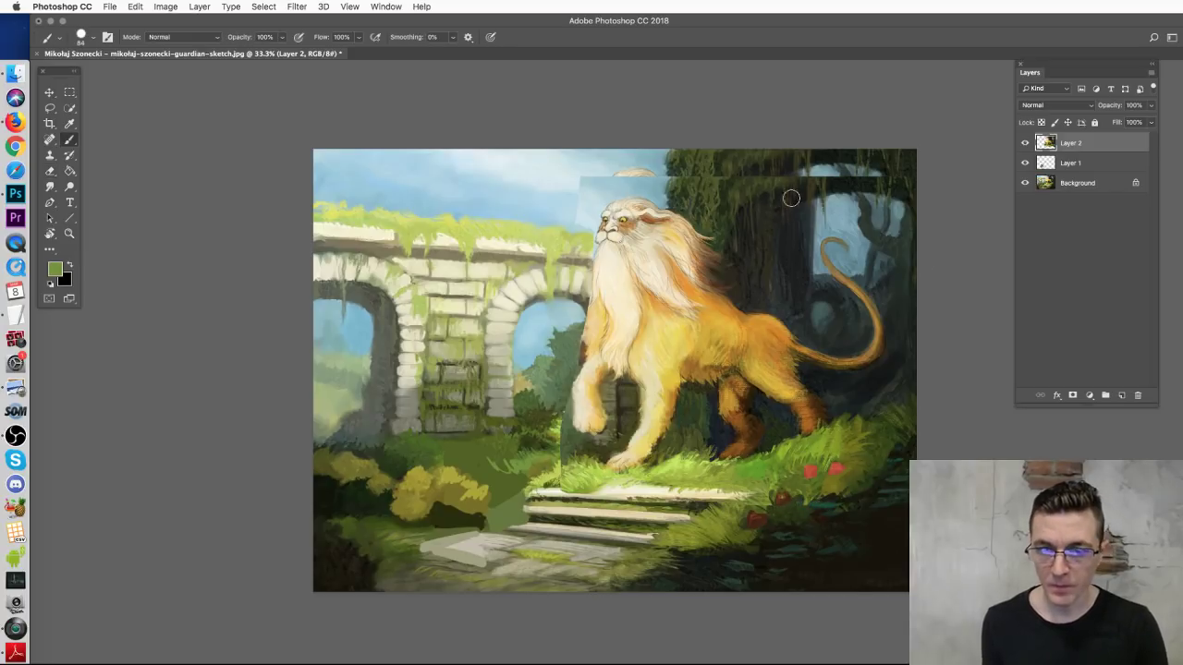
alt+click(833, 181)
mouse_move(857, 164)
mouse_down()
mouse_move(779, 180)
mouse_move(892, 172)
mouse_up()
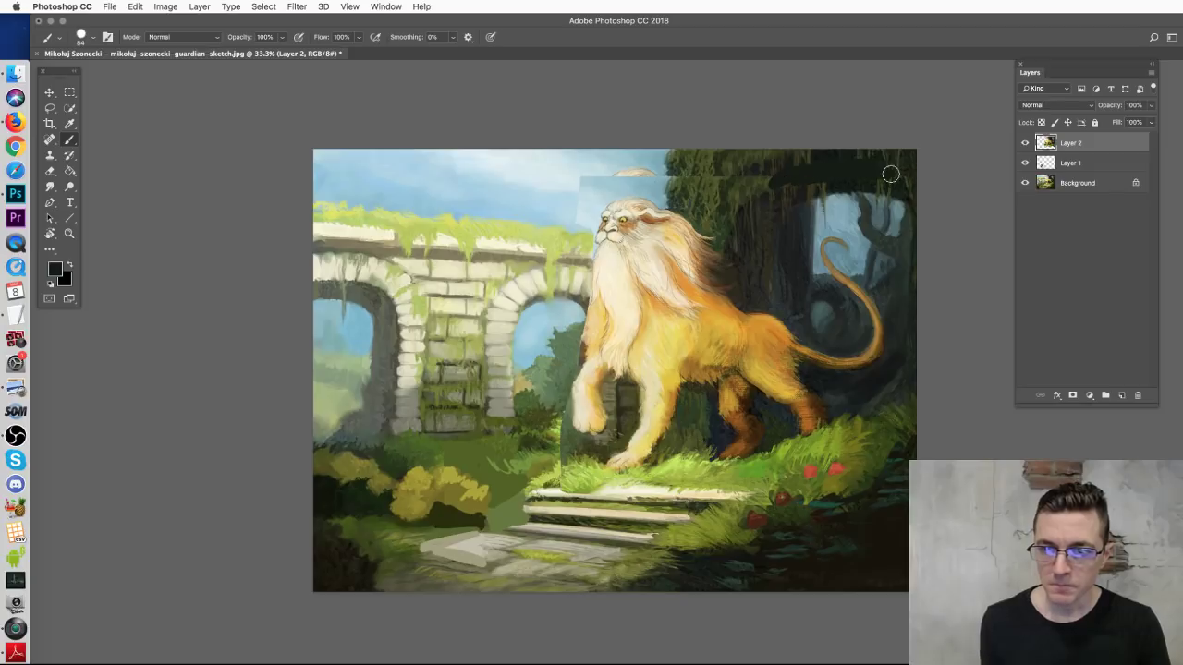
alt+click(561, 187)
mouse_move(560, 190)
mouse_down()
mouse_move(590, 177)
mouse_move(589, 216)
mouse_move(579, 178)
mouse_move(599, 186)
mouse_move(619, 155)
mouse_move(619, 181)
mouse_move(654, 165)
mouse_move(648, 182)
mouse_move(654, 144)
mouse_up()
alt+click(615, 146)
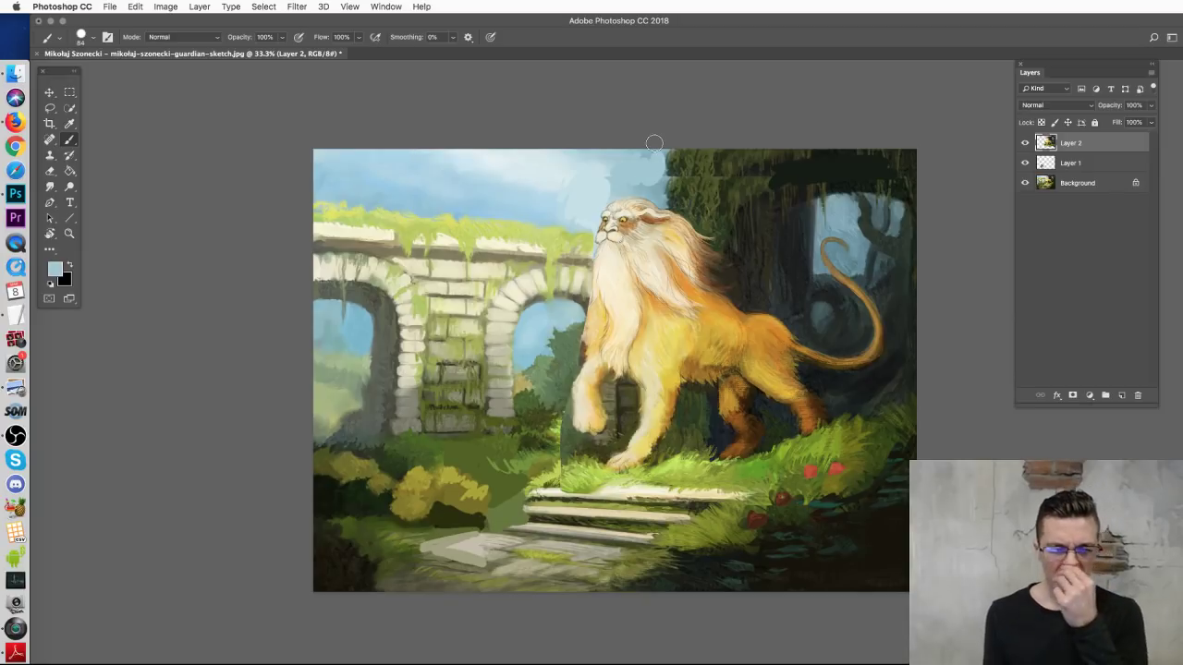
Step: Hide and reshow the enlarged lion layer and the new paint layer to compare
click(1024, 143)
click(1024, 144)
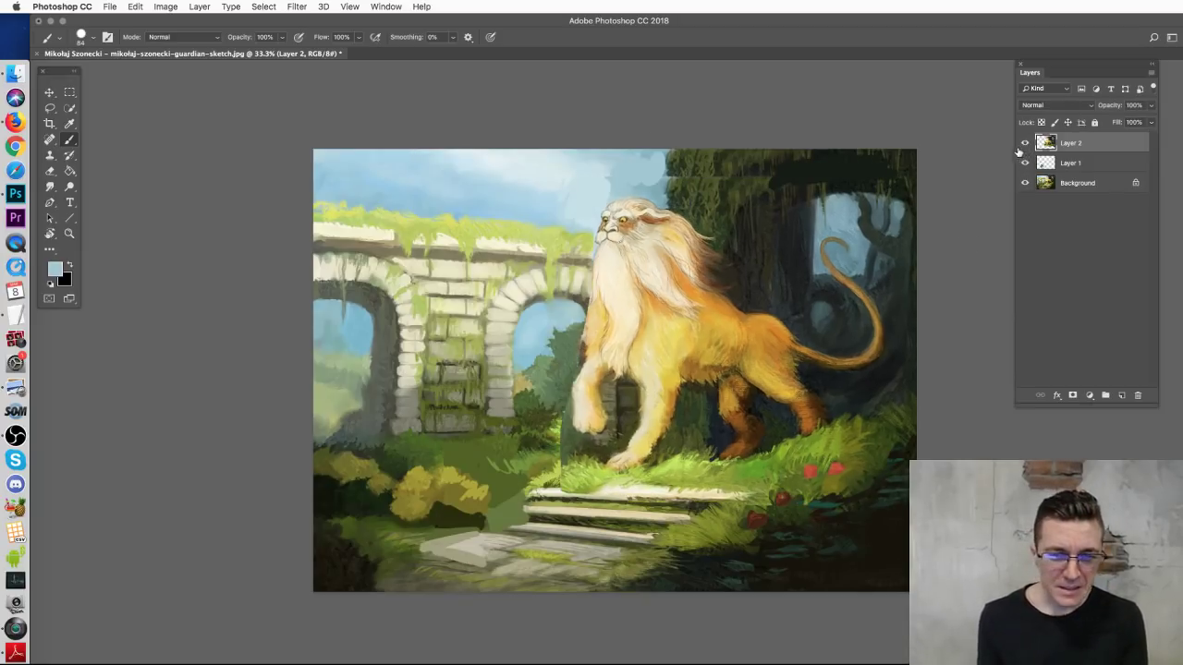
click(1024, 143)
click(1024, 143)
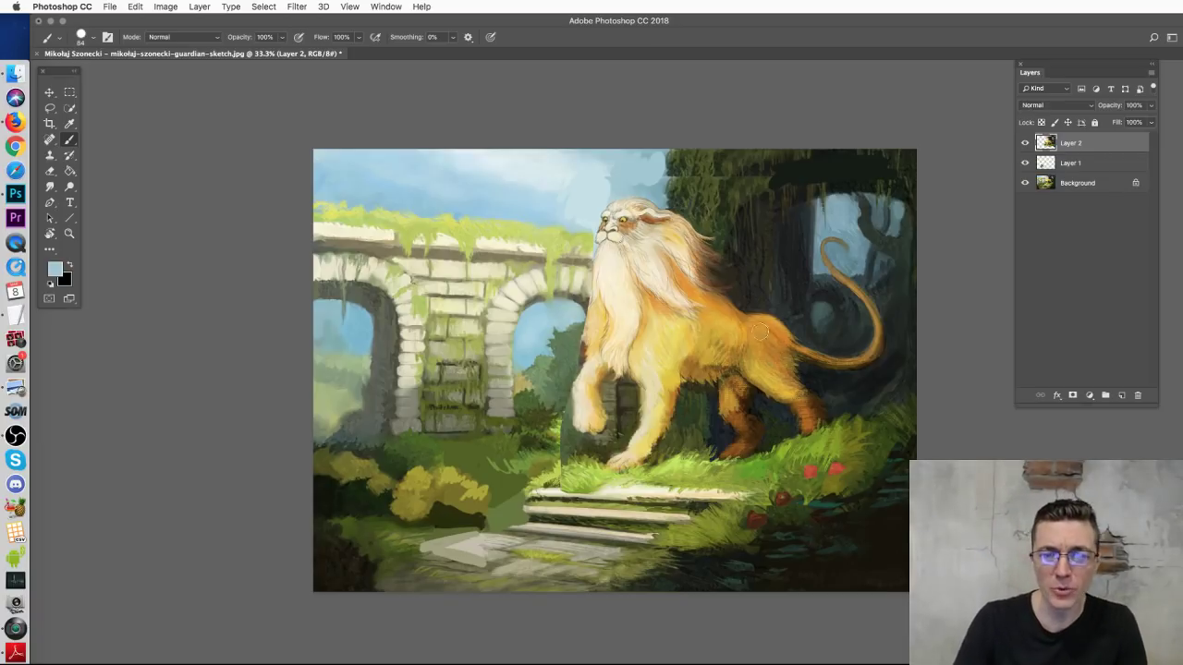
Step: Sample dark greens and try dark strokes near the tail, treetops and left arches, undoing each
alt+click(802, 163)
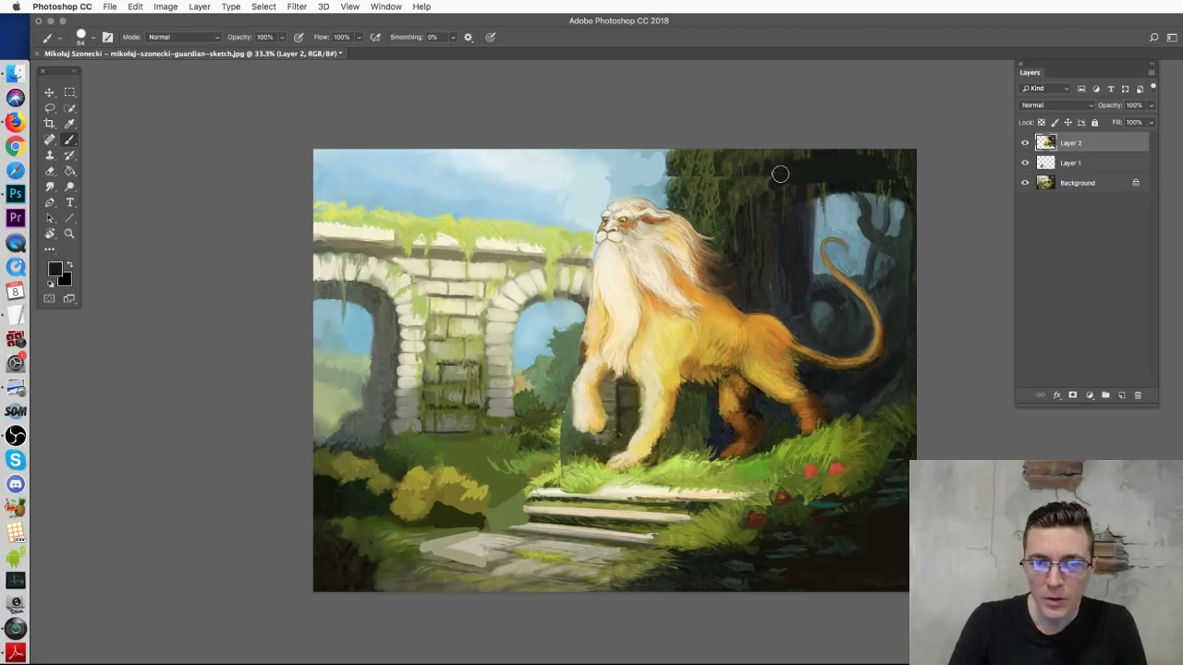
alt+click(749, 177)
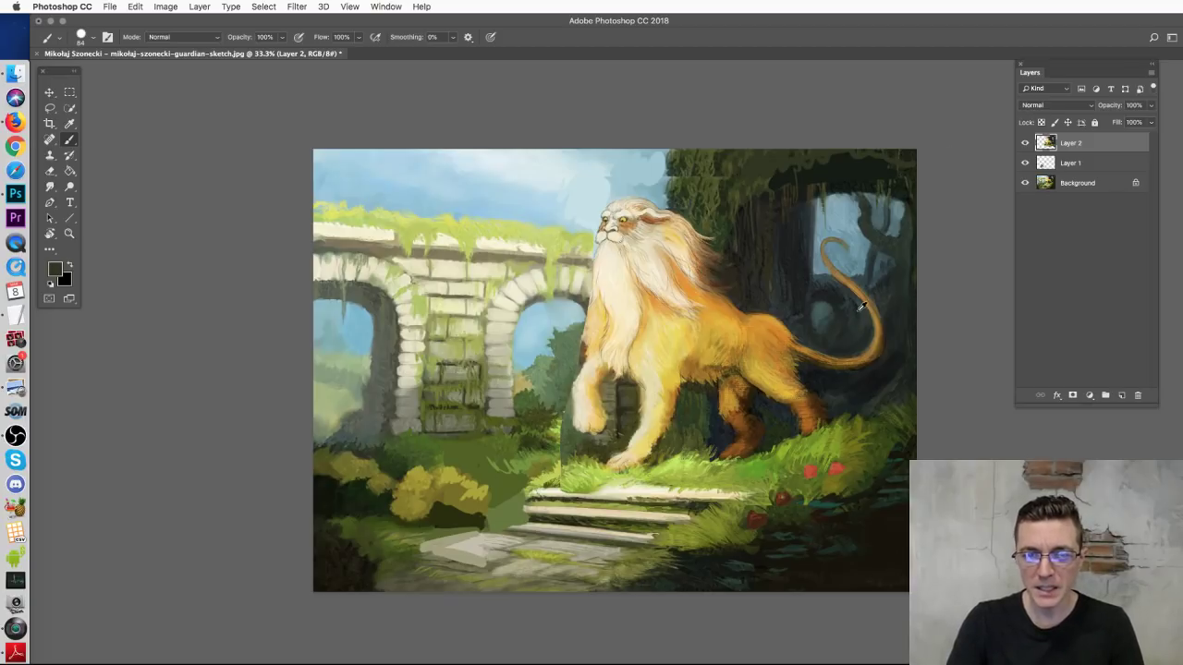
alt+click(886, 282)
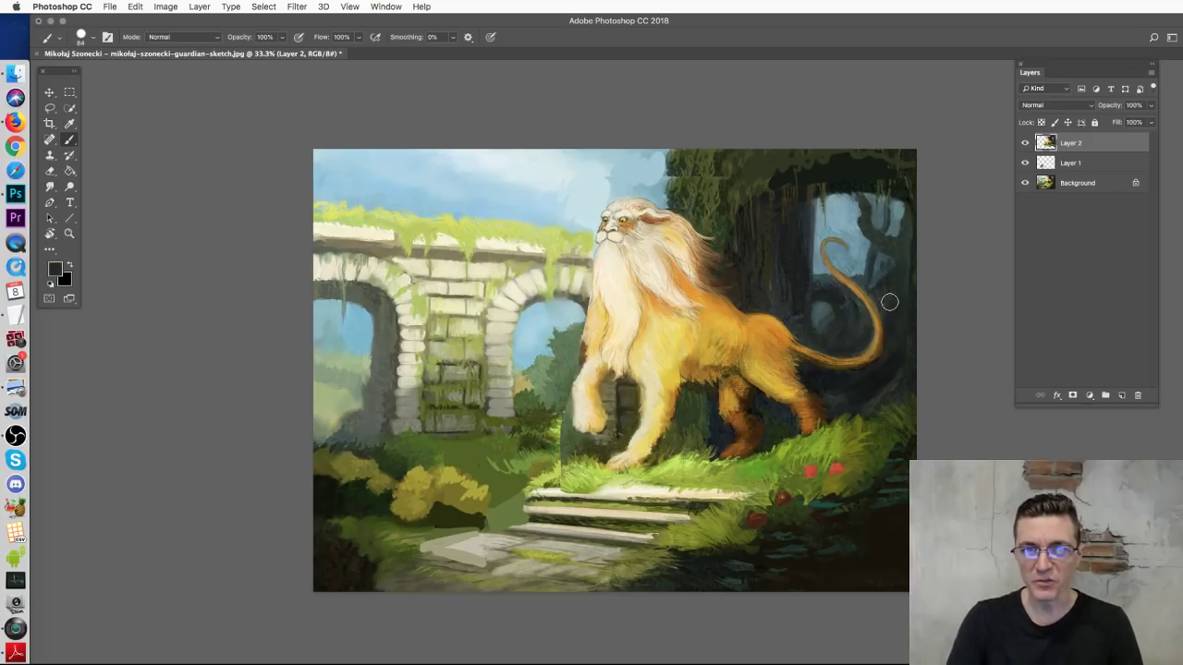
drag(846, 239, 871, 215)
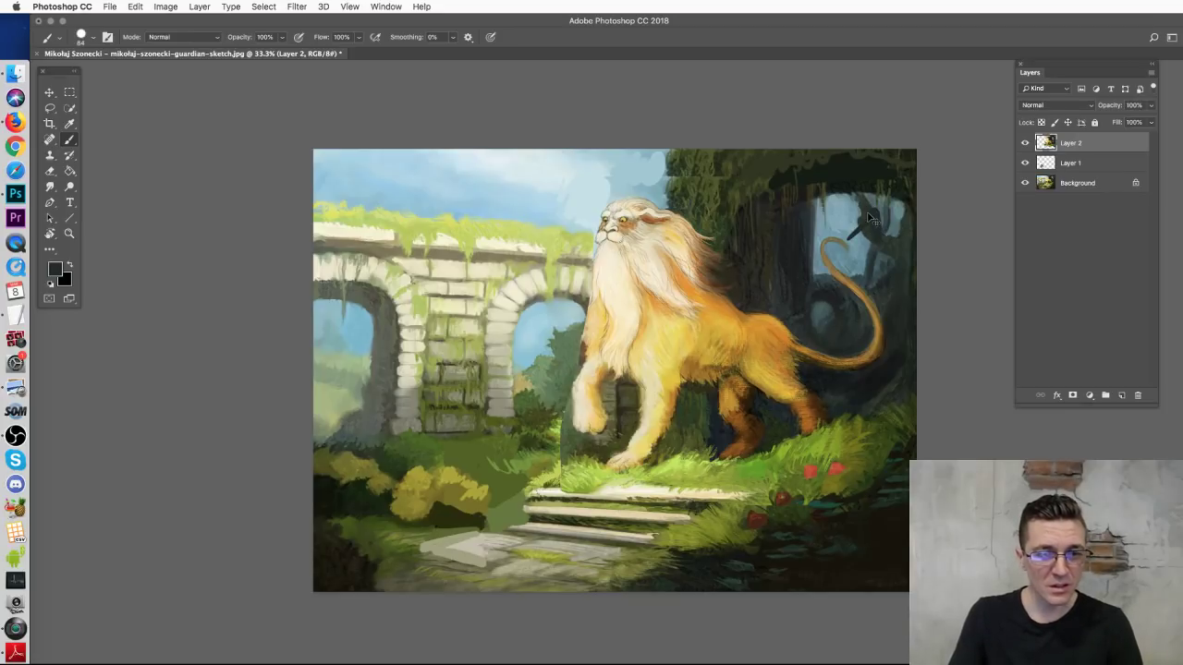
key(super+z)
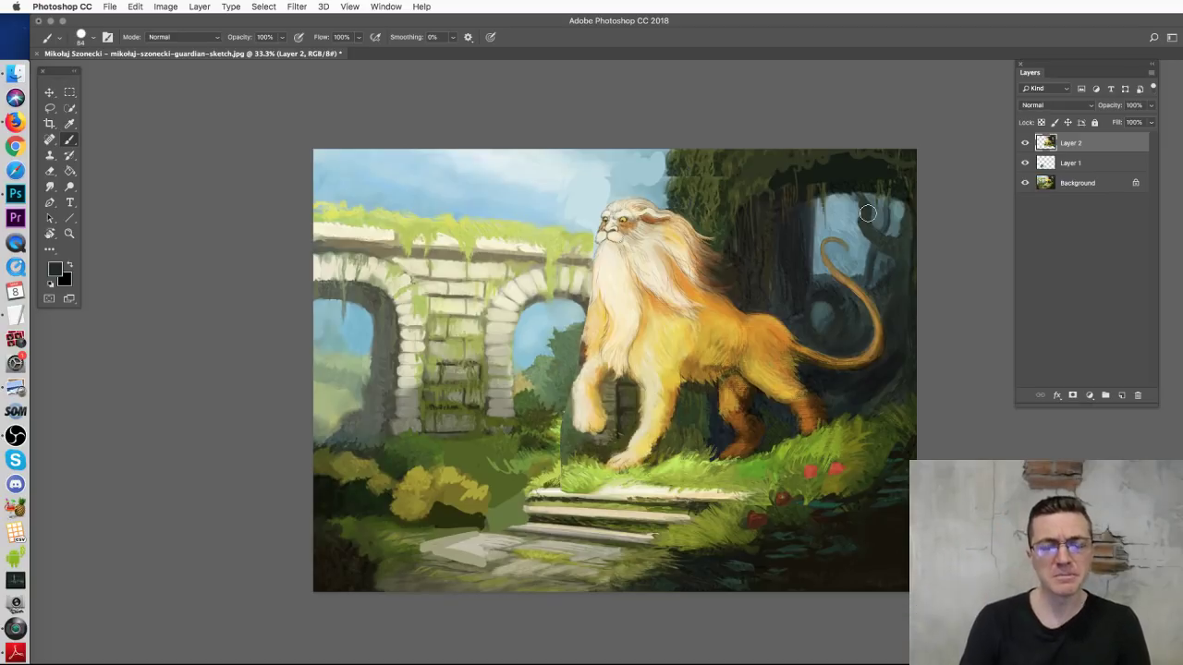
mouse_move(728, 187)
mouse_down()
mouse_move(786, 161)
mouse_move(906, 182)
mouse_up()
key(super+z)
mouse_move(338, 277)
mouse_down()
mouse_move(411, 386)
mouse_move(561, 335)
mouse_up()
key(super+z)
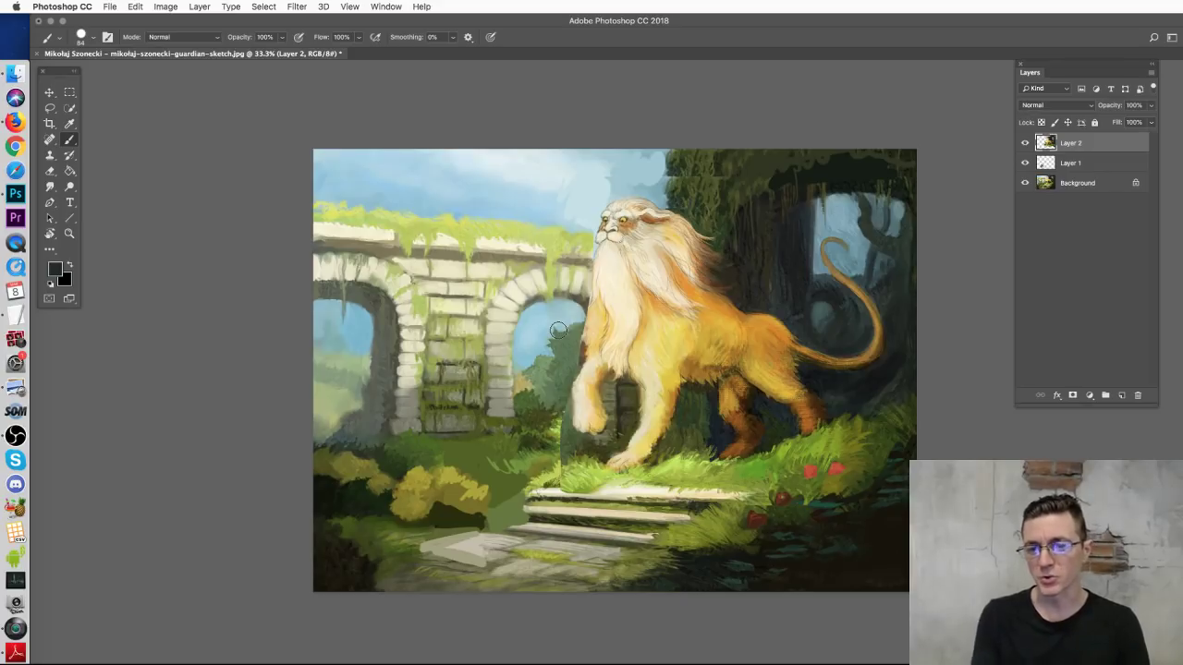
Step: Erase part of the lion's front leg and the surrounding grass, then return to the Brush
key(e)
mouse_move(568, 420)
mouse_down()
mouse_move(582, 490)
mouse_move(600, 482)
mouse_move(562, 493)
mouse_up()
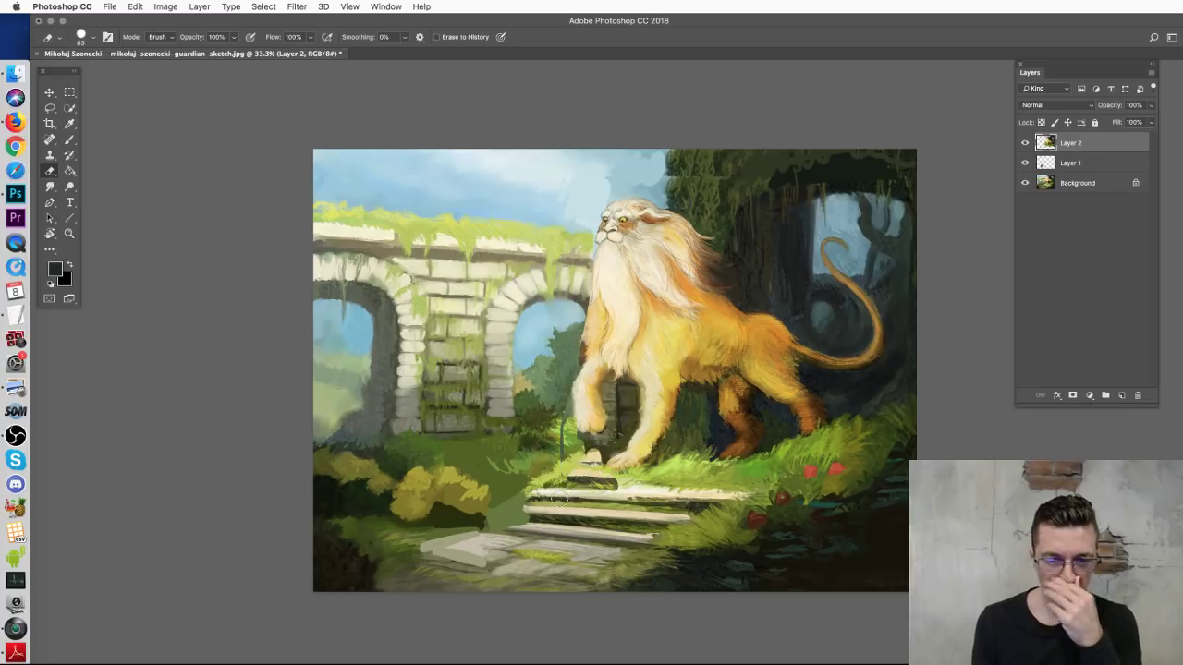
click(69, 141)
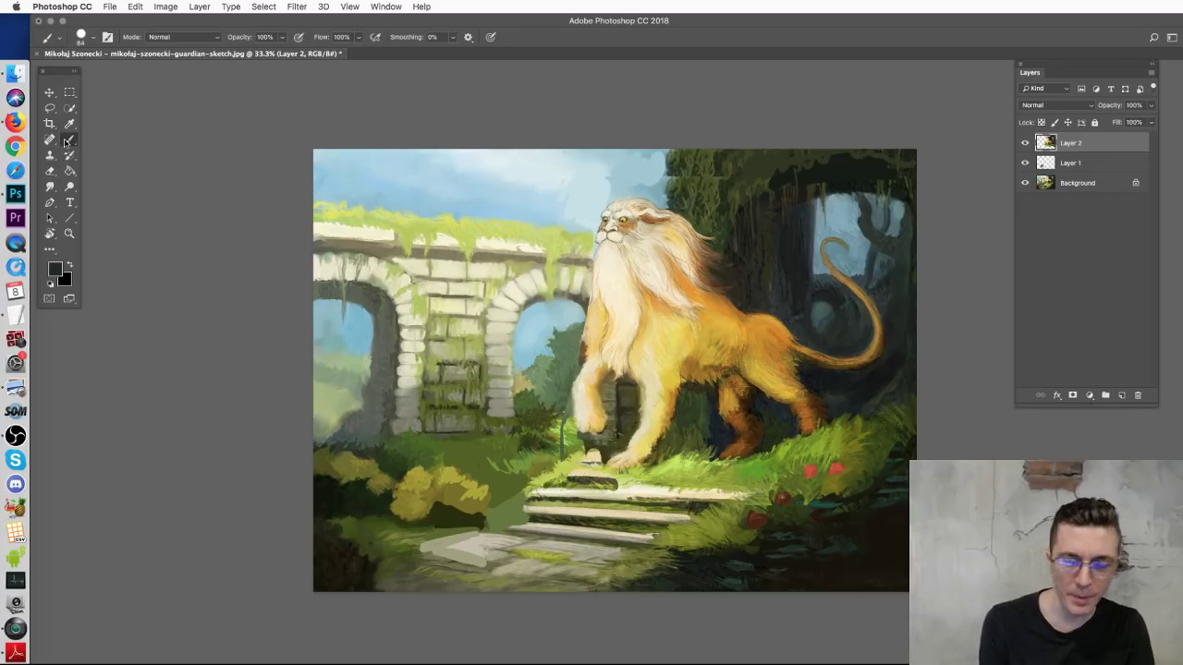
Step: Zoom in on the right arch, paint dark-green foliage leftward into the sky, then zoom back out to 33.3%
key(super+equal)
key(super+equal)
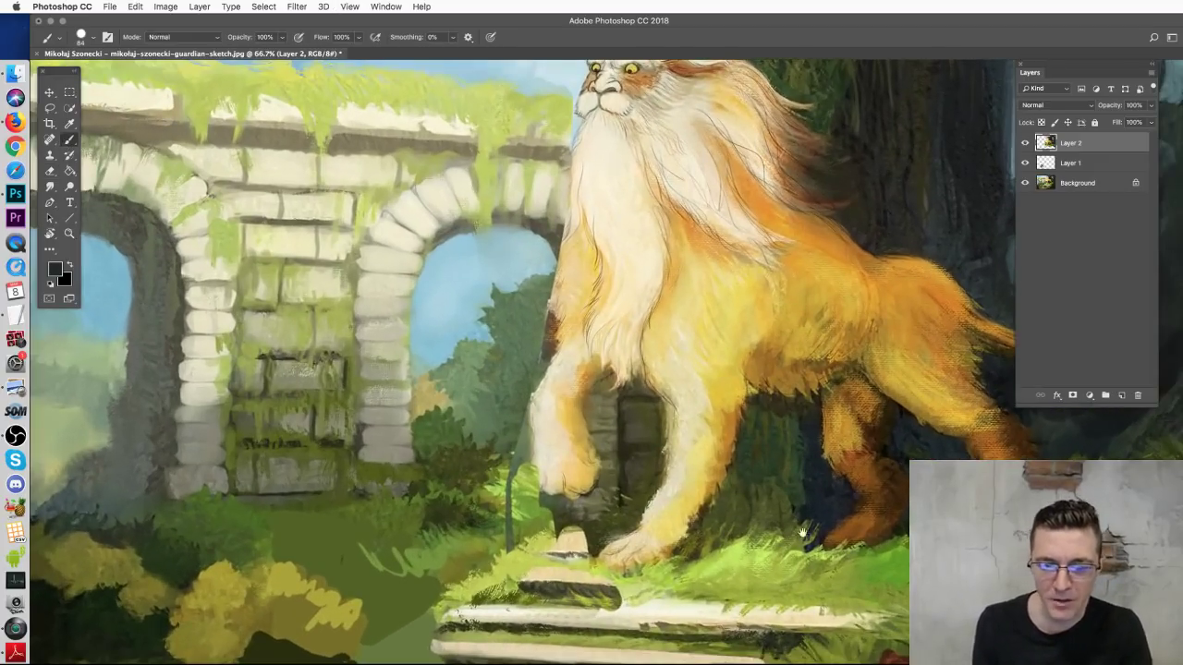
scroll(901, 319, down, 5)
scroll(901, 318, right, 2)
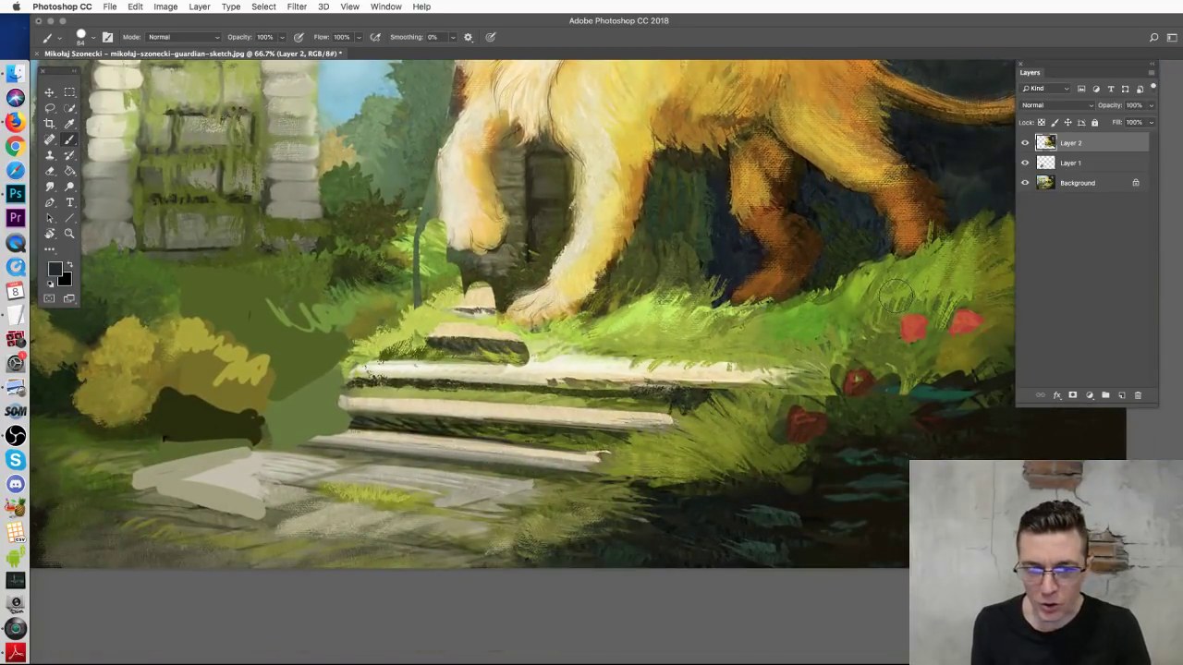
scroll(506, 303, up, 10)
scroll(505, 303, left, 5)
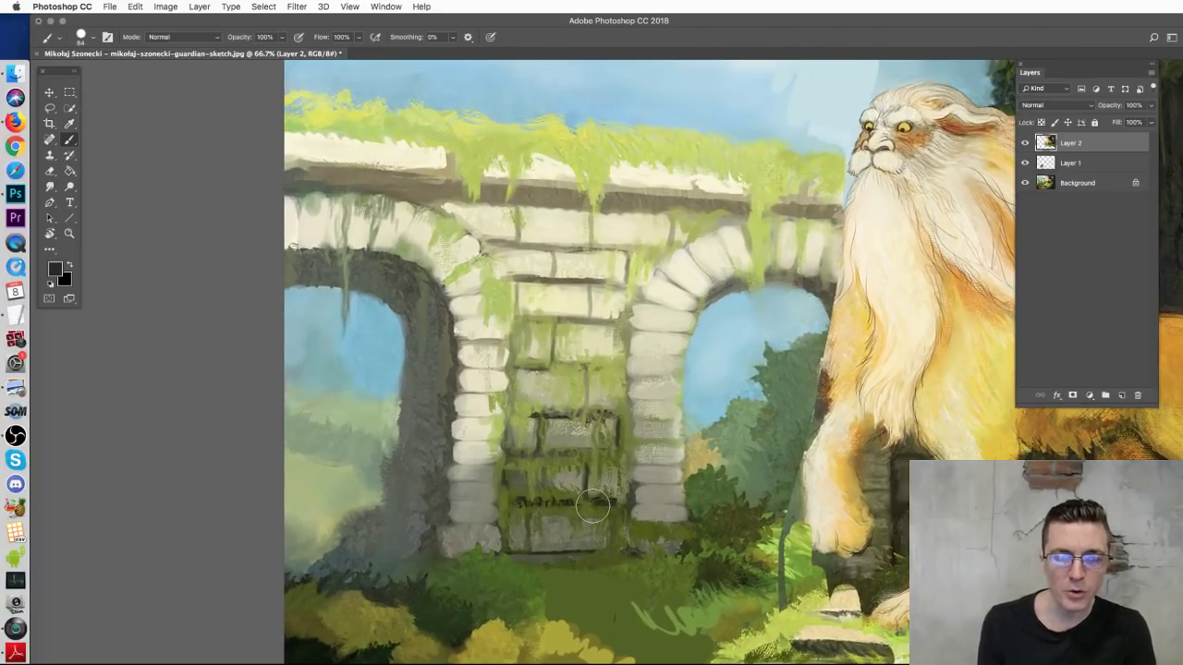
mouse_move(817, 392)
mouse_down()
mouse_move(782, 363)
mouse_move(776, 430)
mouse_up()
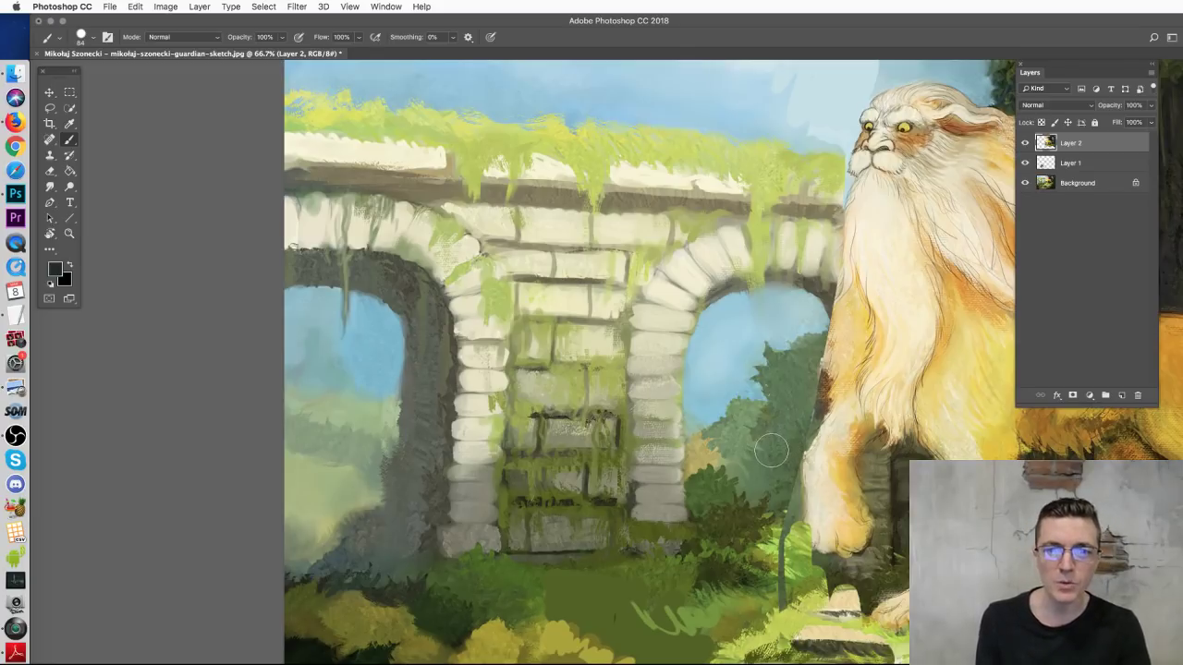
drag(795, 351, 667, 425)
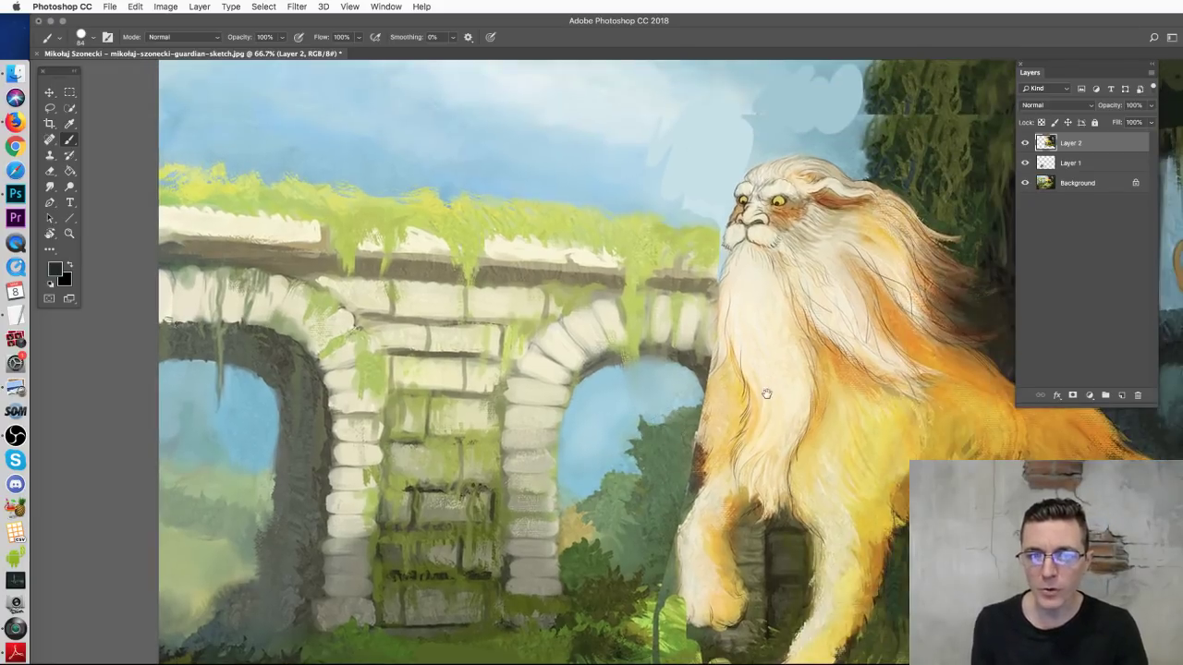
scroll(767, 397, right, 5)
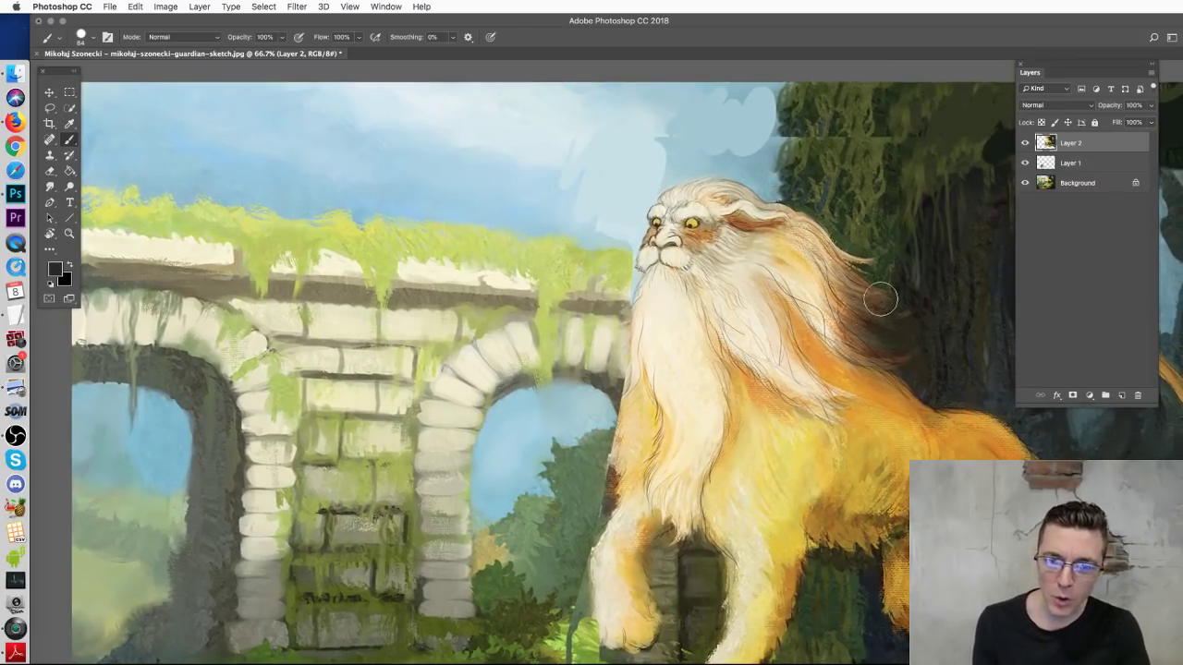
key(super+minus)
key(super+minus)
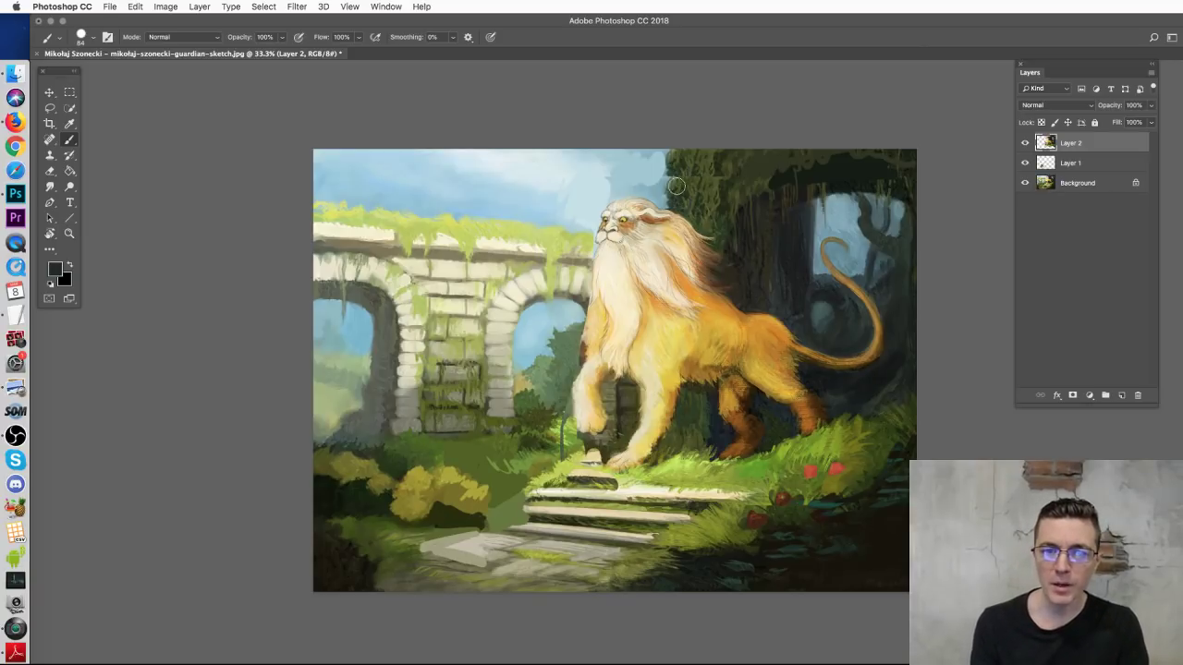
Step: Sample the sky blue and paint a light-blue arc over the trees, undoing the extra strokes
alt+click(540, 330)
mouse_move(728, 296)
mouse_down()
mouse_move(755, 222)
mouse_move(920, 256)
mouse_move(913, 298)
mouse_up()
drag(786, 310, 821, 319)
drag(906, 289, 879, 364)
key(alt+super+z)
key(alt+super+z)
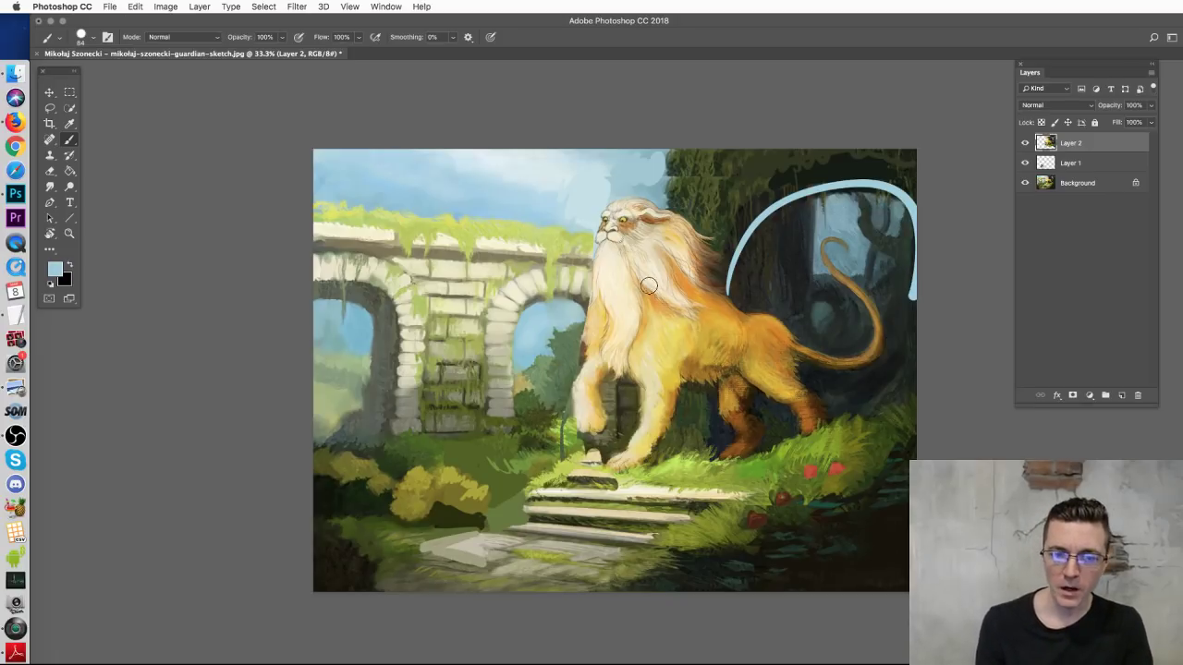
Step: Reduce the brush size to 31 px
right_click(699, 294)
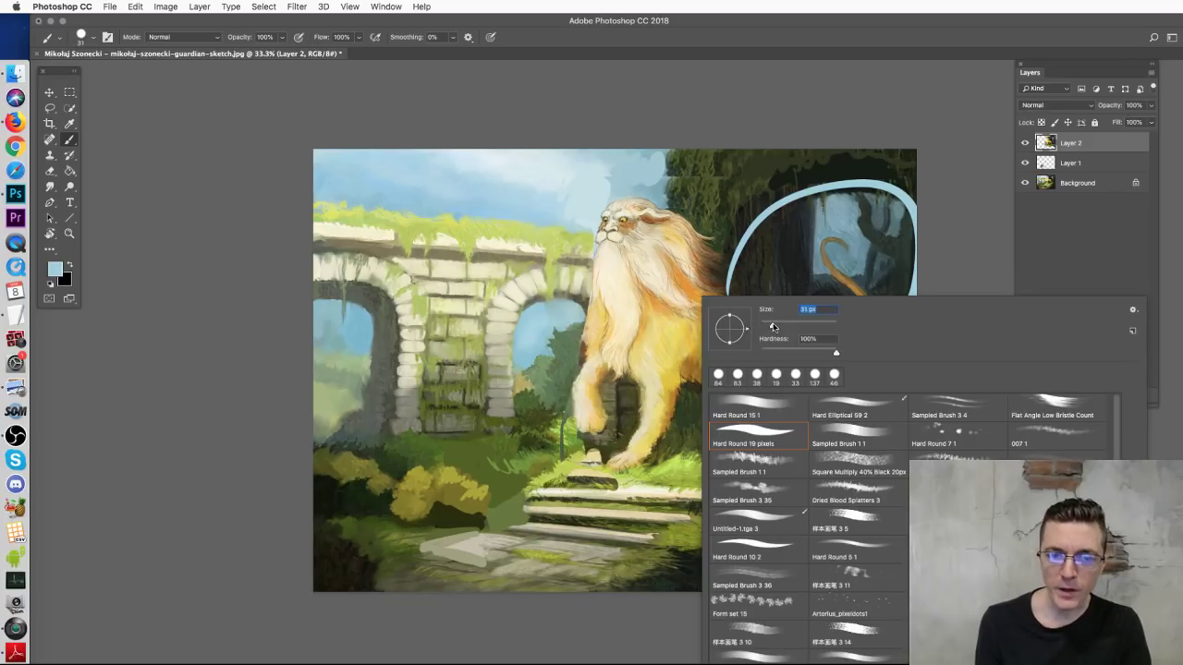
text(31)
key(Return)
Step: Sample golden tan from the lion's fur and try light strokes on belly, mane and shoulder, undoing each
alt+click(724, 312)
drag(684, 363, 804, 355)
key(super+z)
drag(692, 263, 708, 270)
key(super+z)
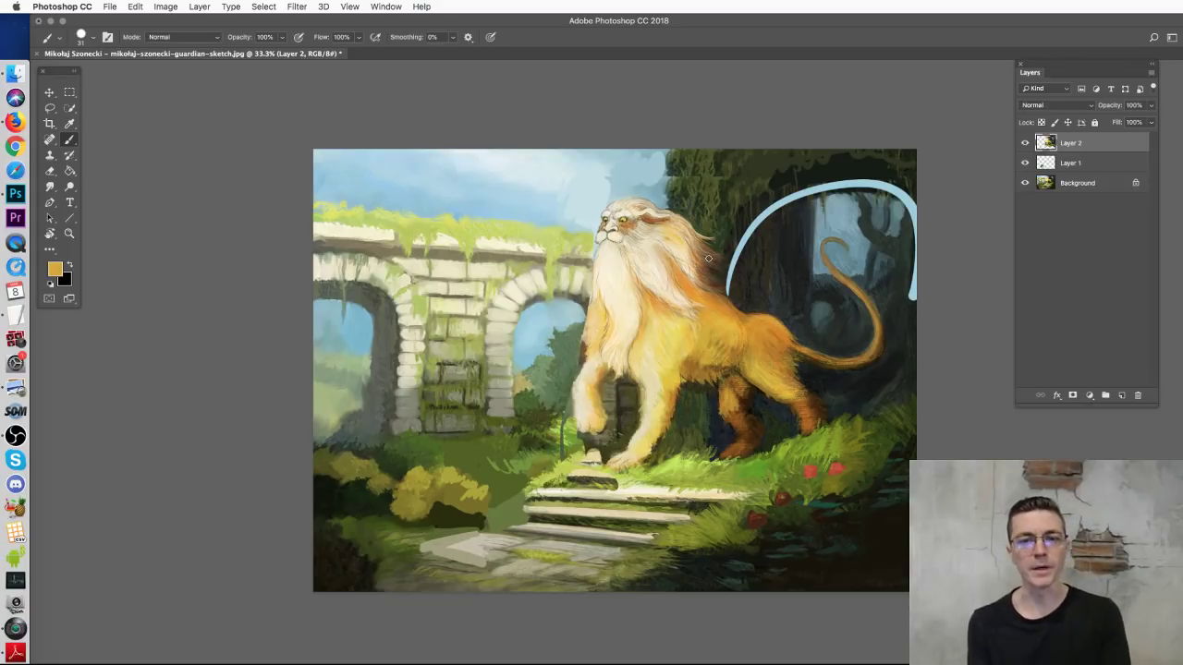
drag(729, 289, 761, 319)
key(super+z)
drag(652, 253, 682, 211)
key(super+z)
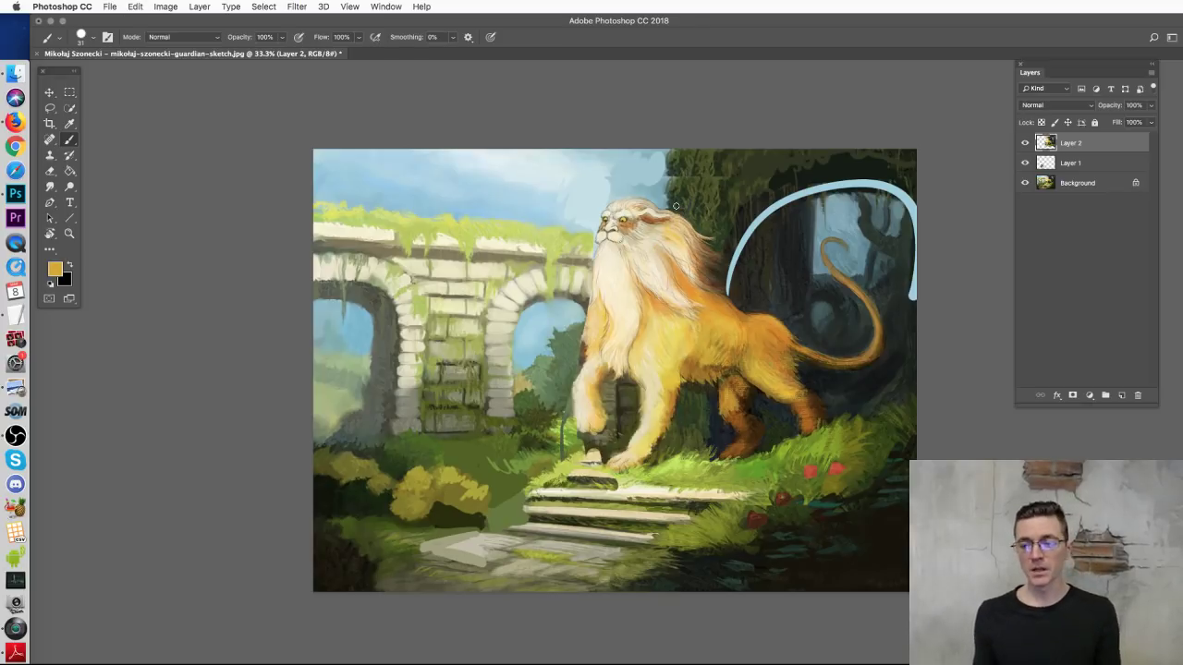
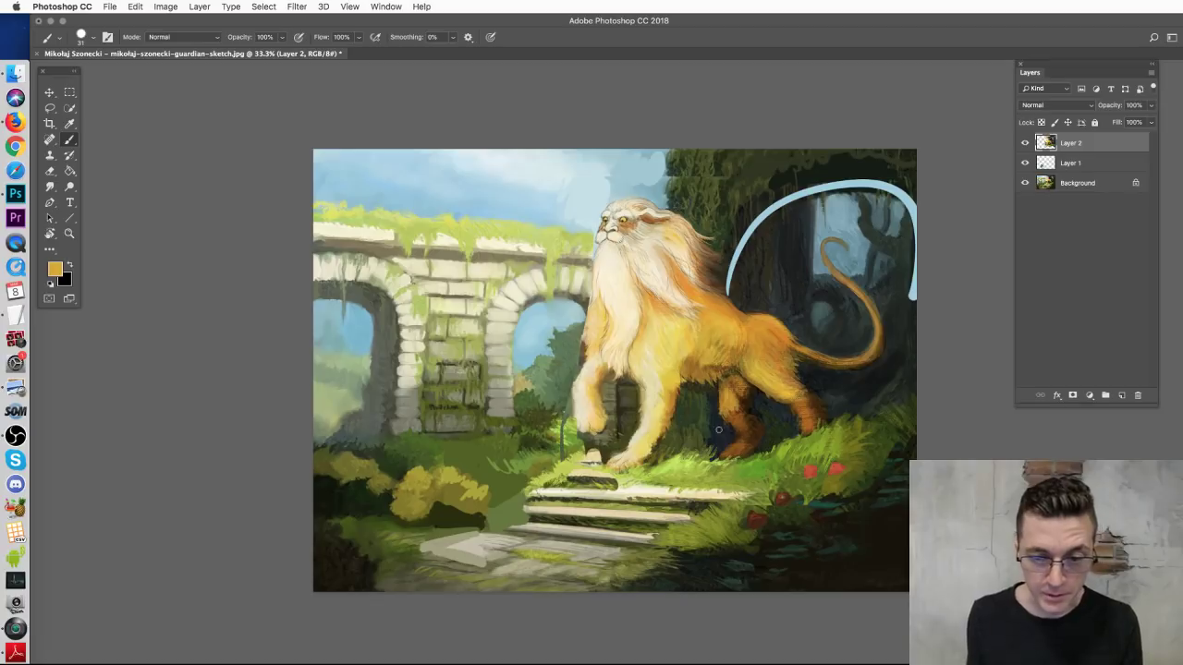
Step: Close the paintover without saving and bring up the archway chimera submission's Open With menu in Finder
key(super+w)
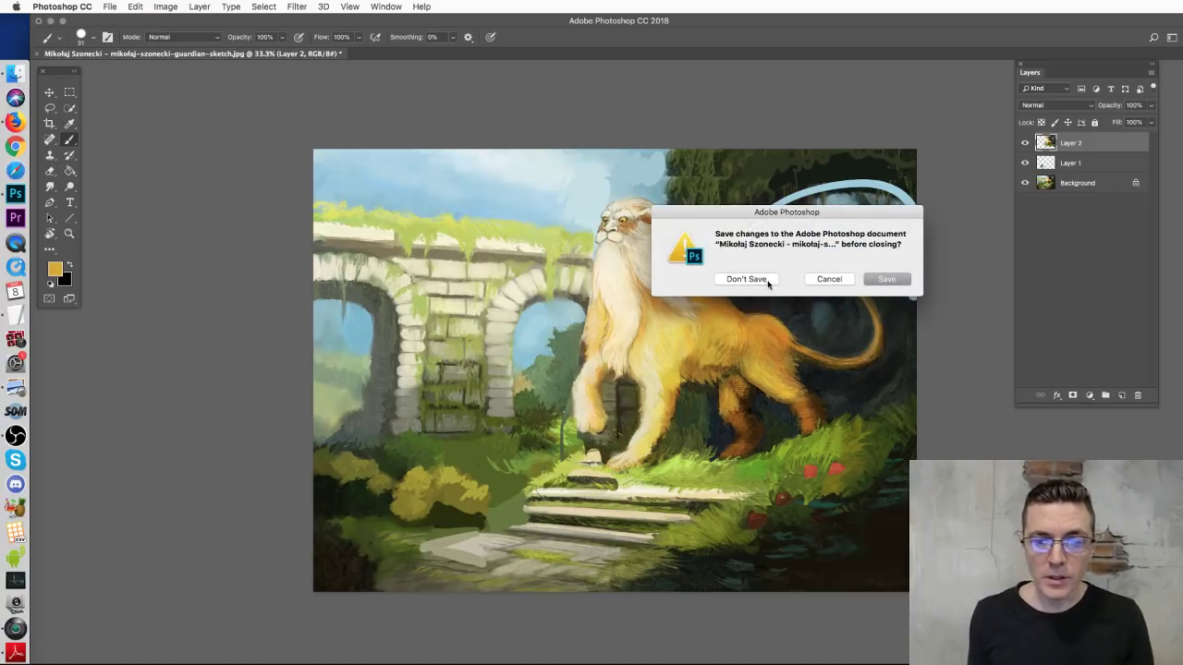
click(770, 285)
click(49, 93)
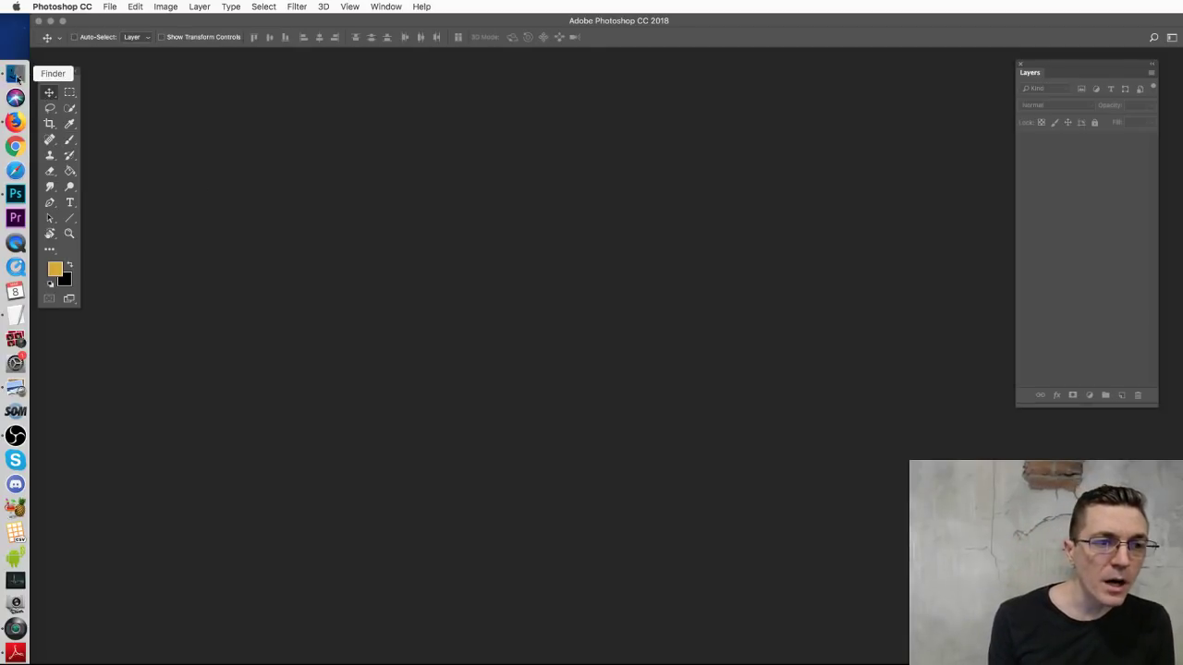
click(16, 74)
click(765, 407)
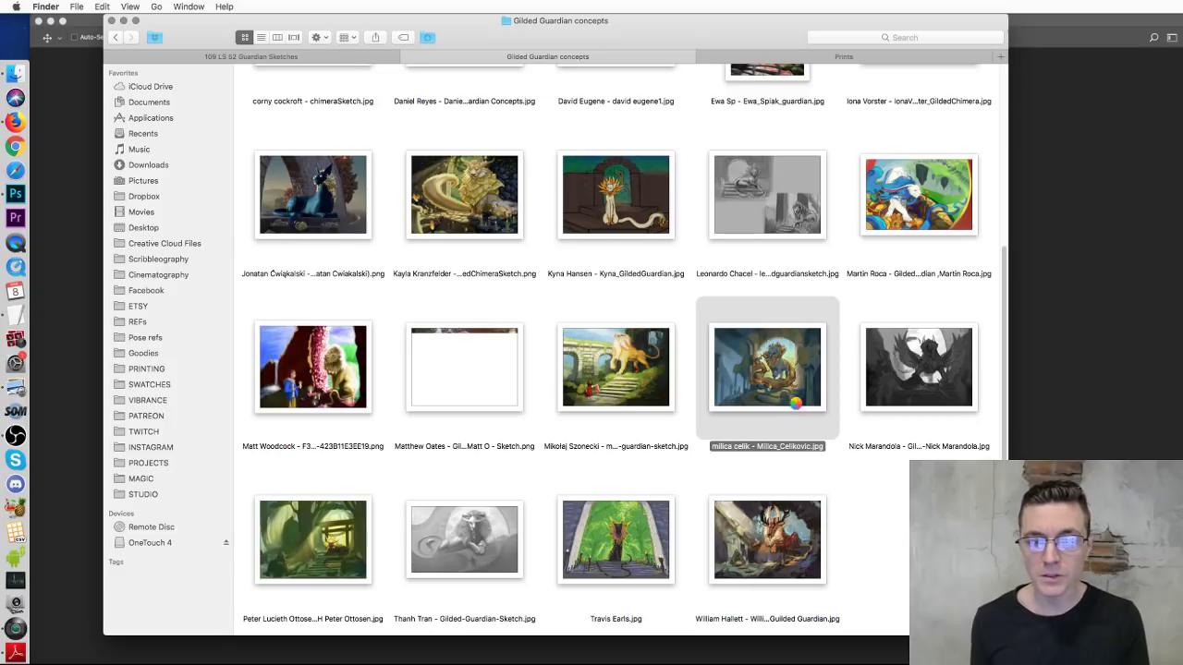
right_click(793, 403)
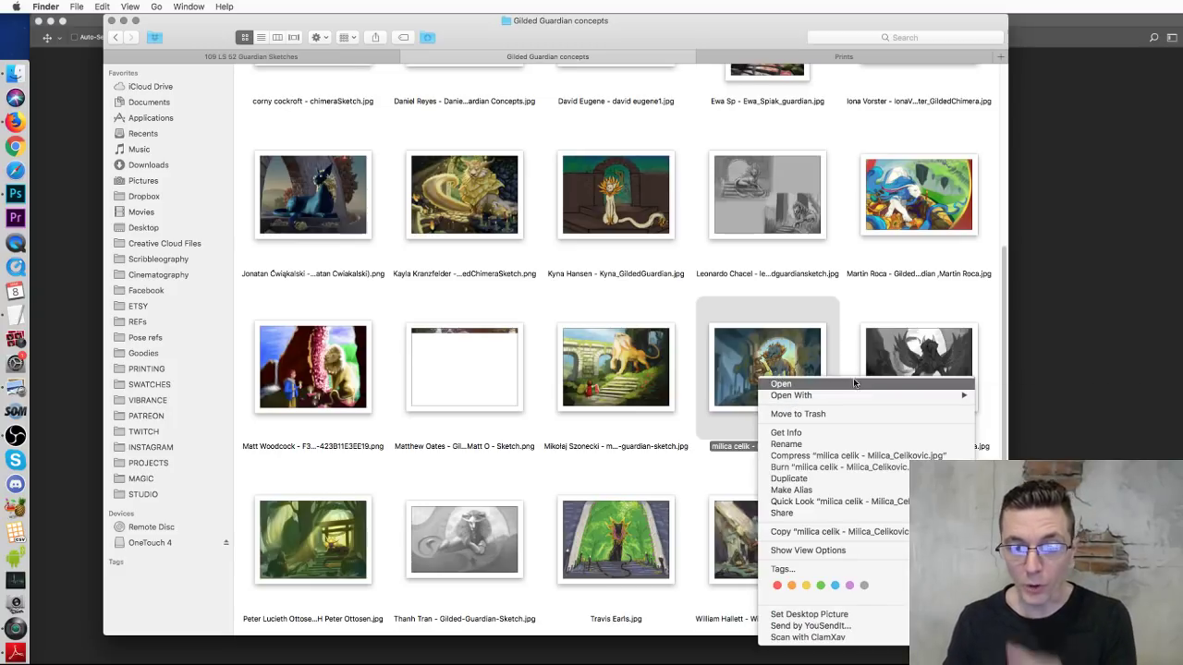
Step: Open the archway chimera painting in Adobe Photoshop CC 2018 (19.1.1)
mouse_move(878, 396)
click(1073, 416)
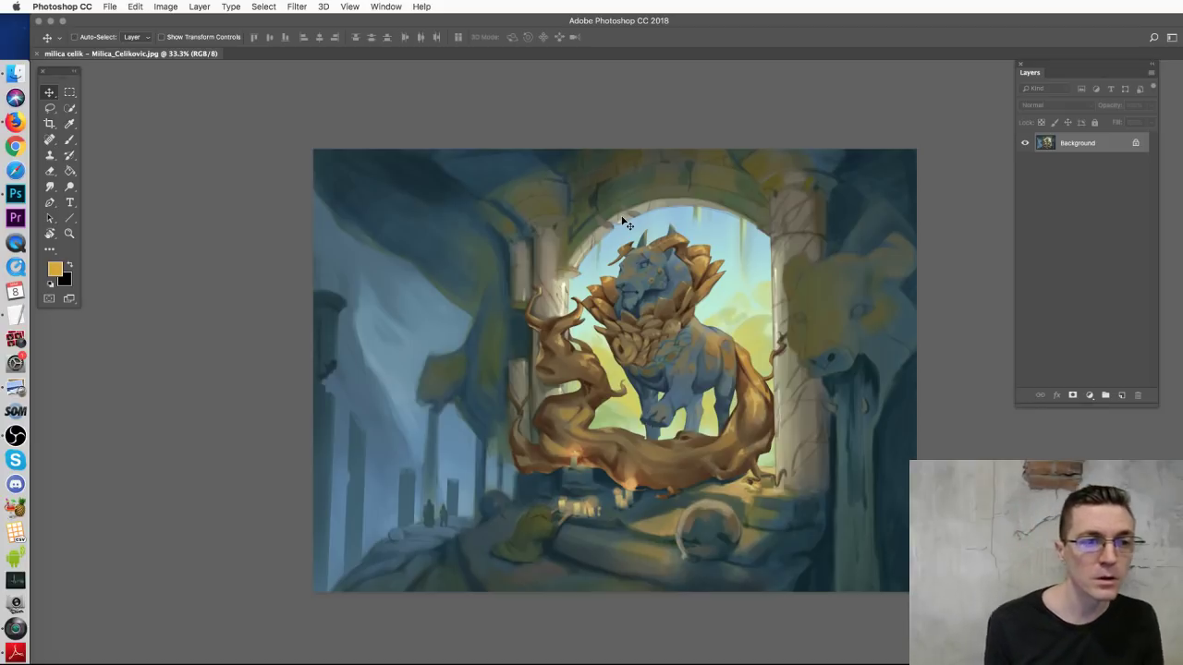
click(18, 72)
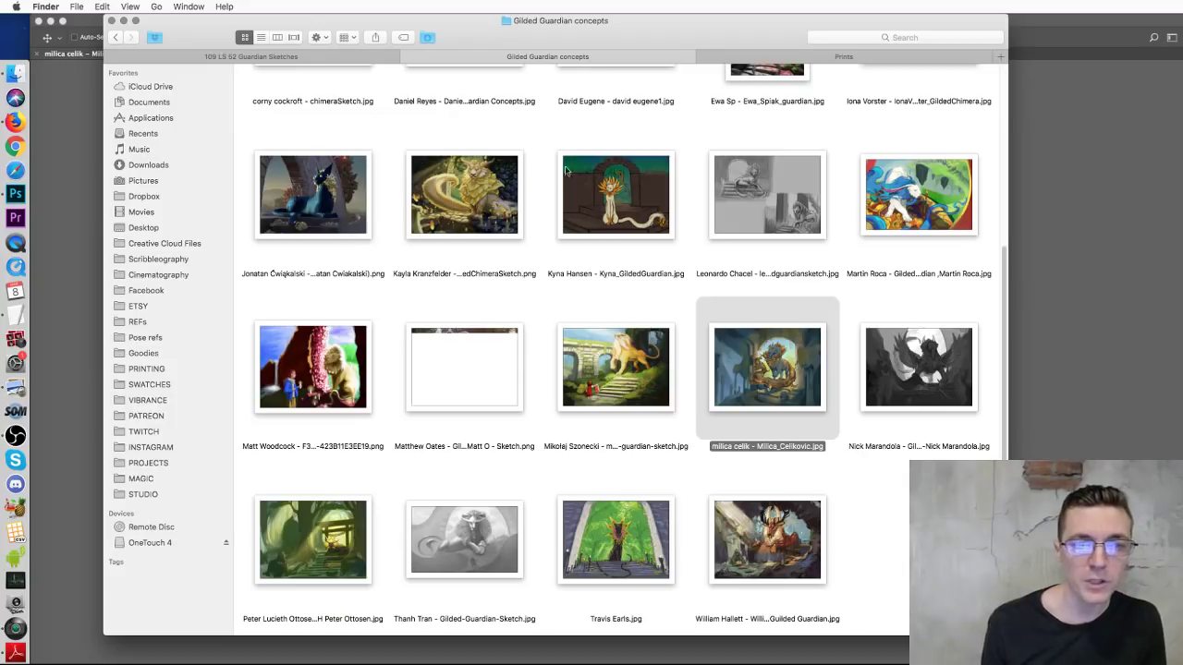
click(352, 57)
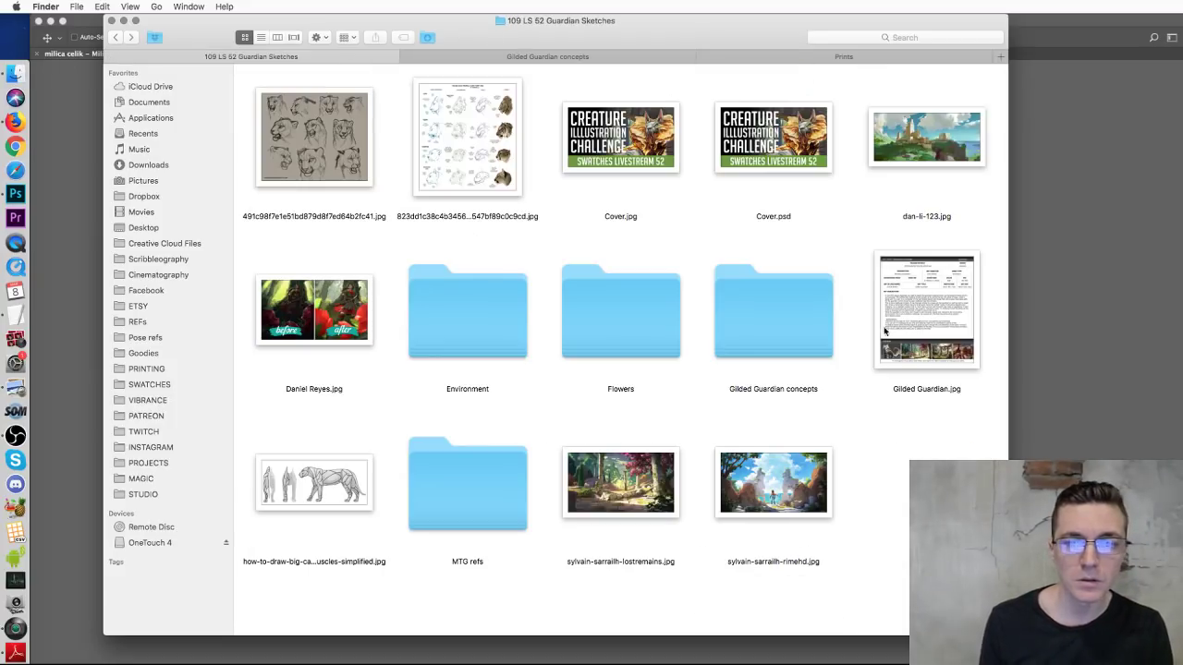
click(944, 342)
key(space)
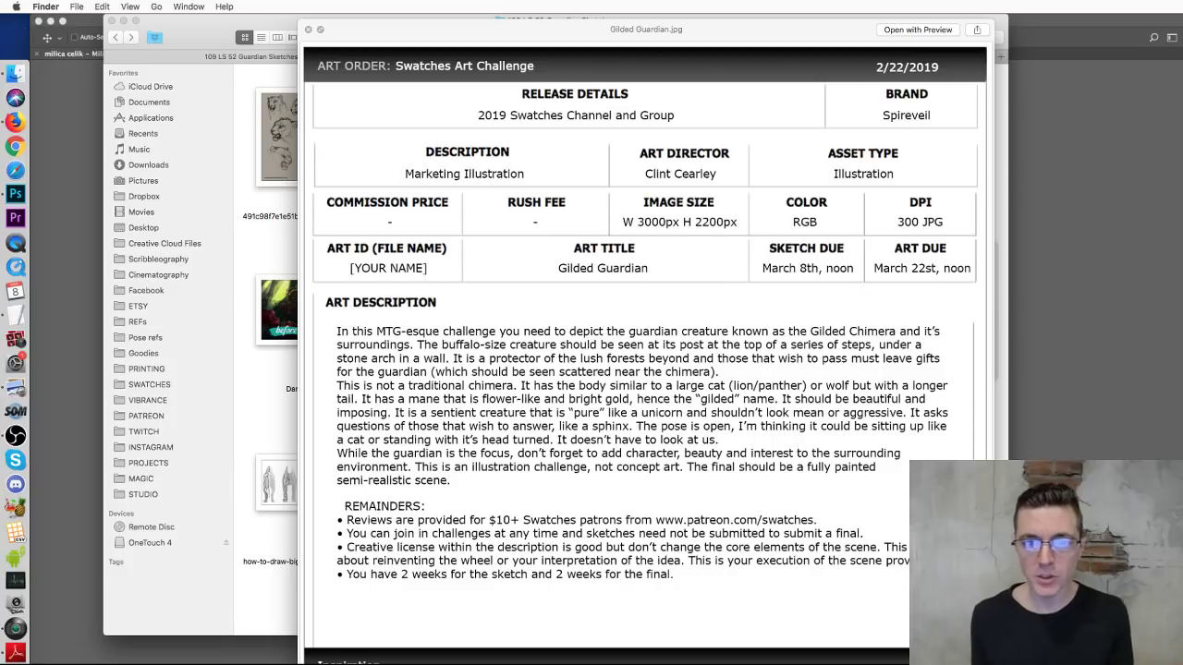
click(309, 30)
click(1021, 404)
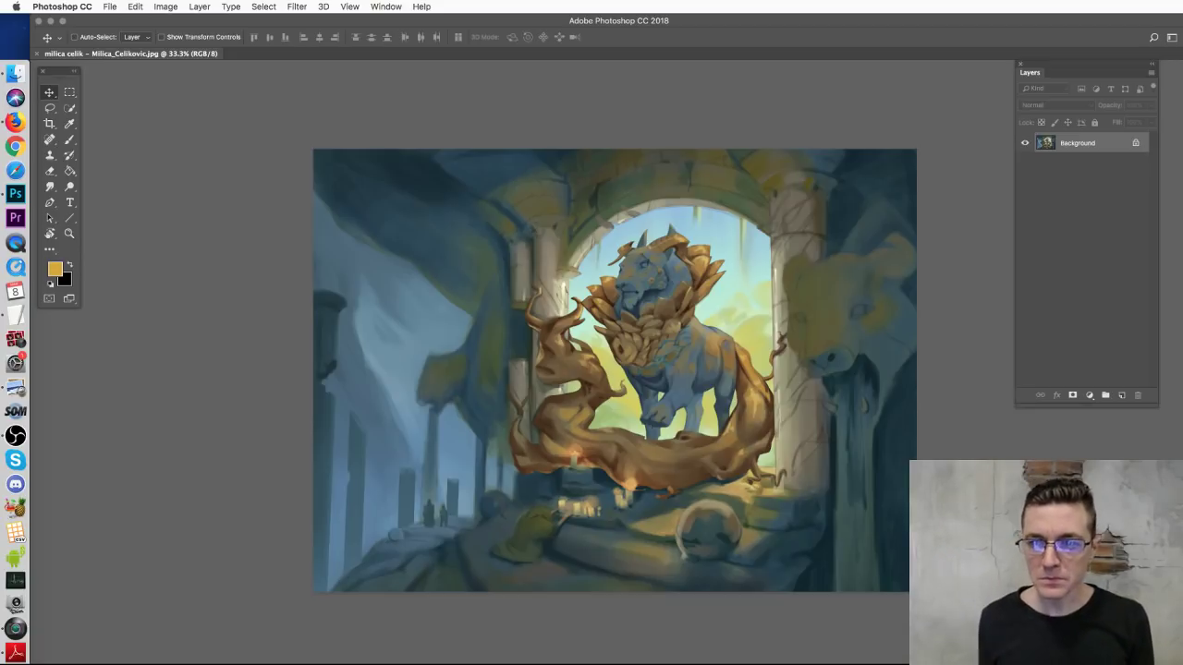
Step: Add empty Layer 1 and try a brush guide line above the lion's head, then undo it
click(1122, 395)
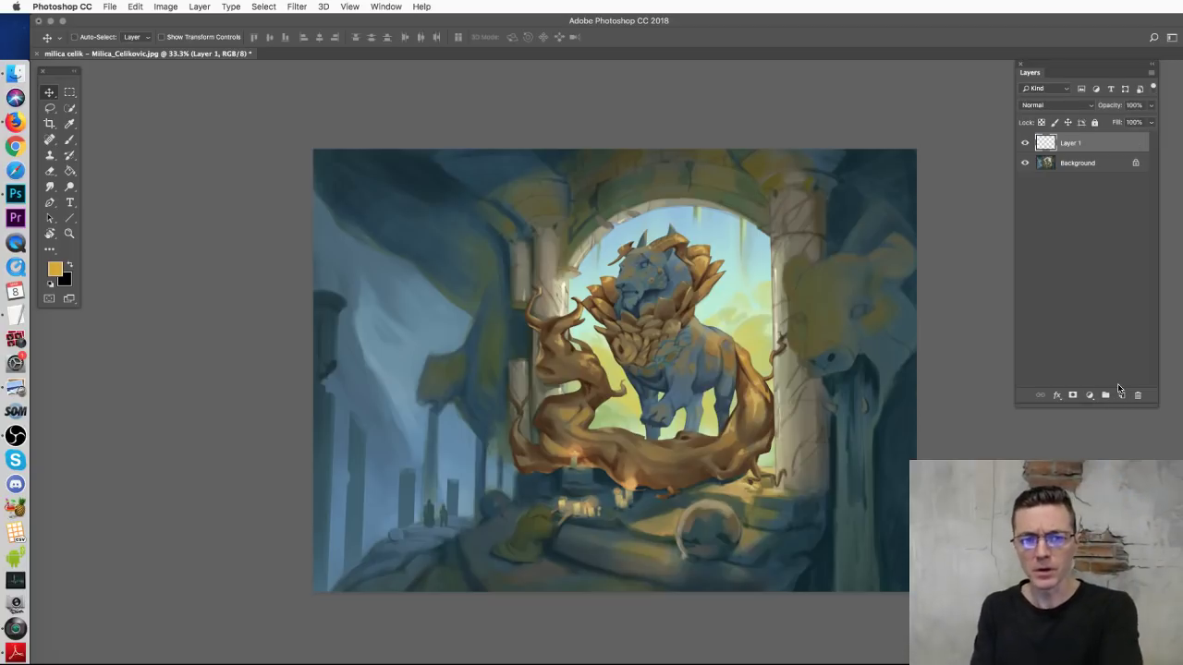
key(super+plus)
key(super+plus)
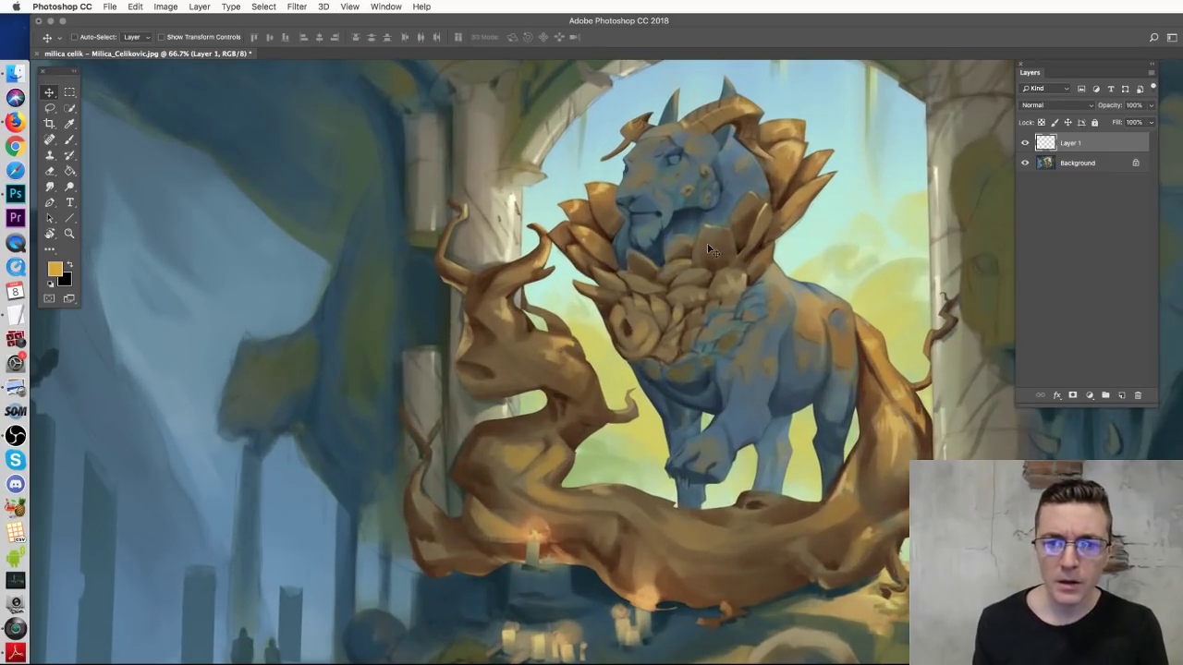
click(70, 141)
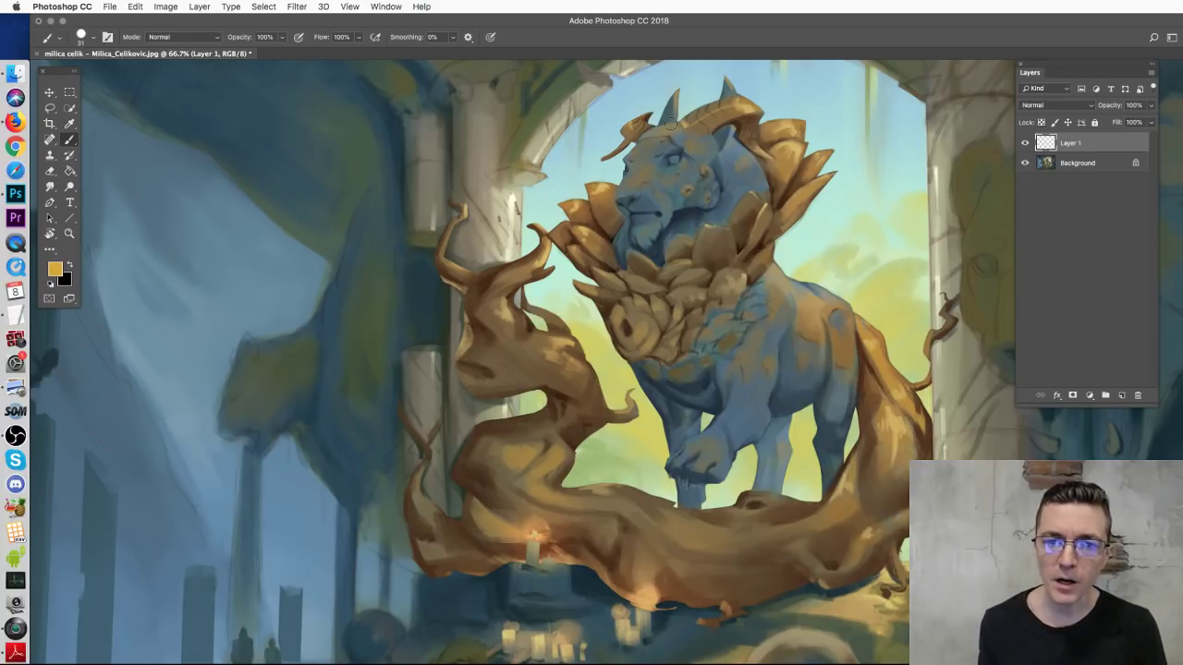
drag(622, 117, 750, 96)
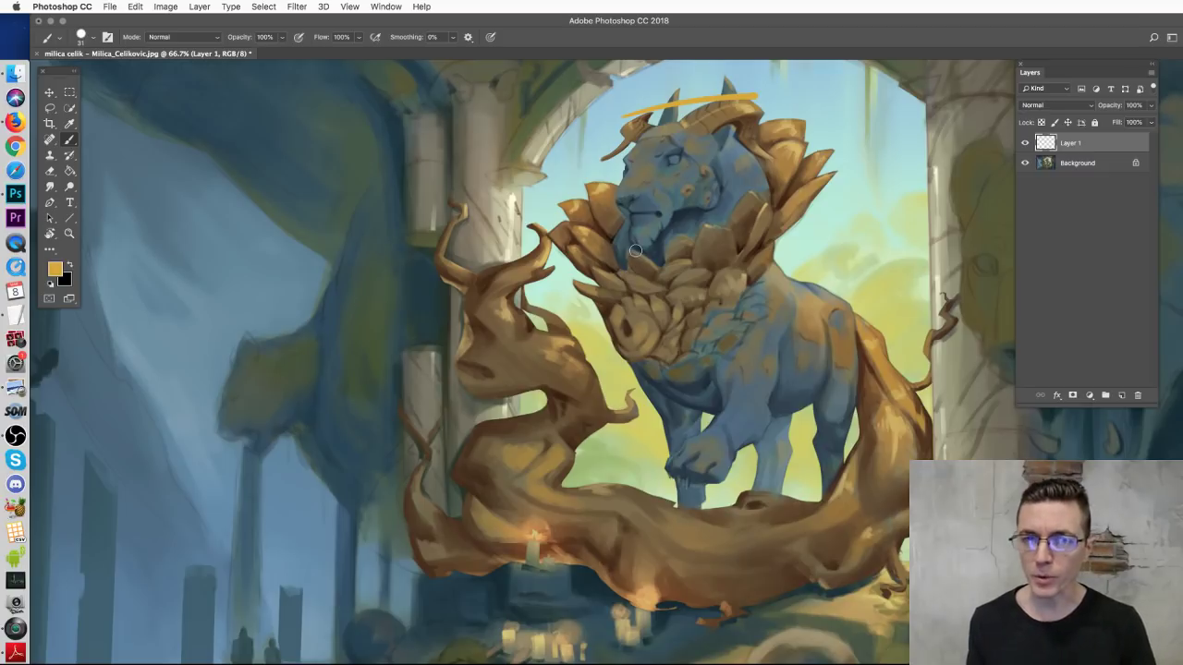
key(super+z)
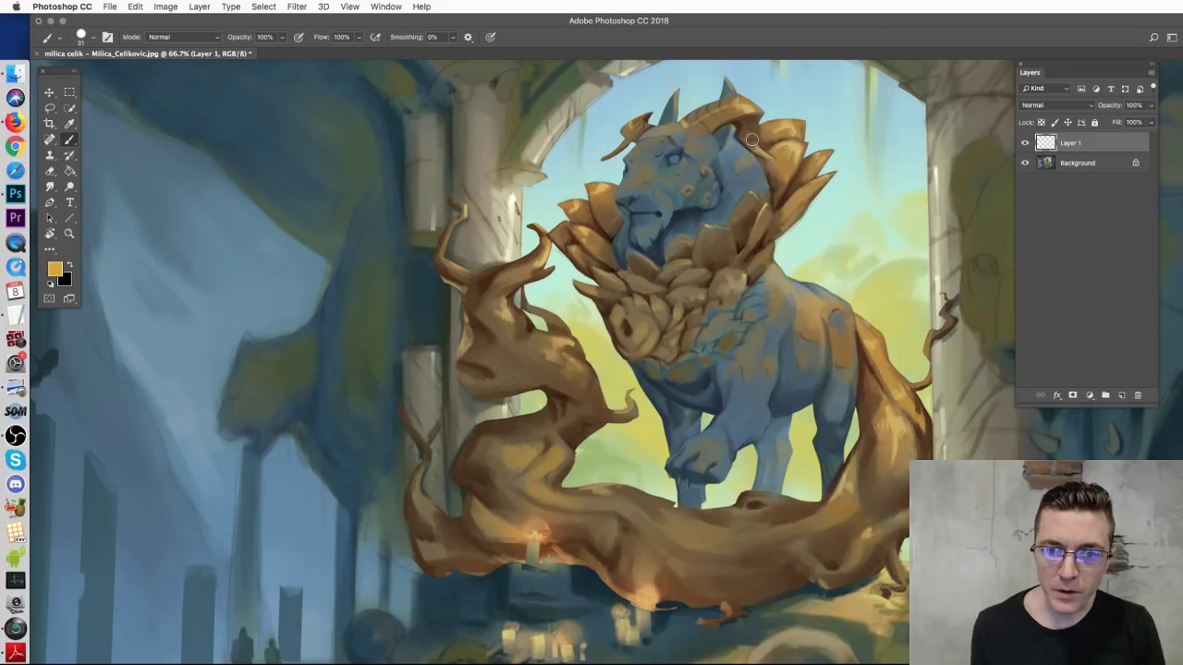
Step: Try straight, curved and ring strokes across the chimera's chest, undoing each one
drag(813, 137, 645, 310)
key(cmd+z)
drag(592, 190, 766, 219)
key(super+z)
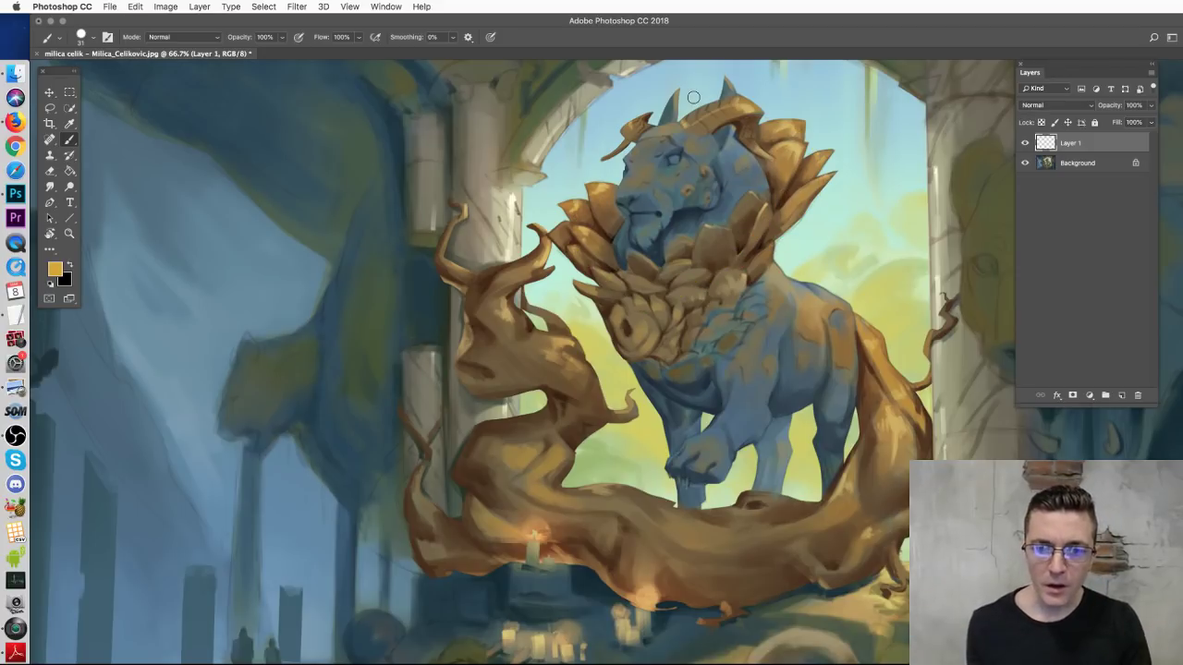
mouse_move(627, 312)
mouse_down()
mouse_move(618, 339)
mouse_move(625, 316)
mouse_move(631, 323)
mouse_up()
key(super+z)
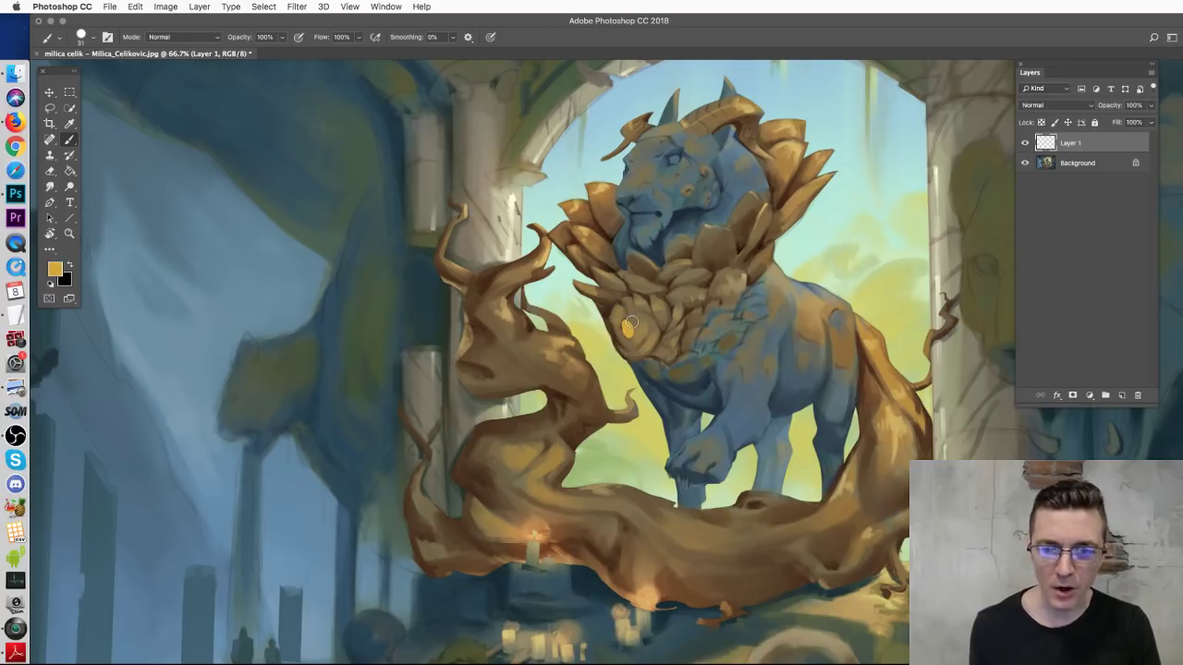
key(super+z)
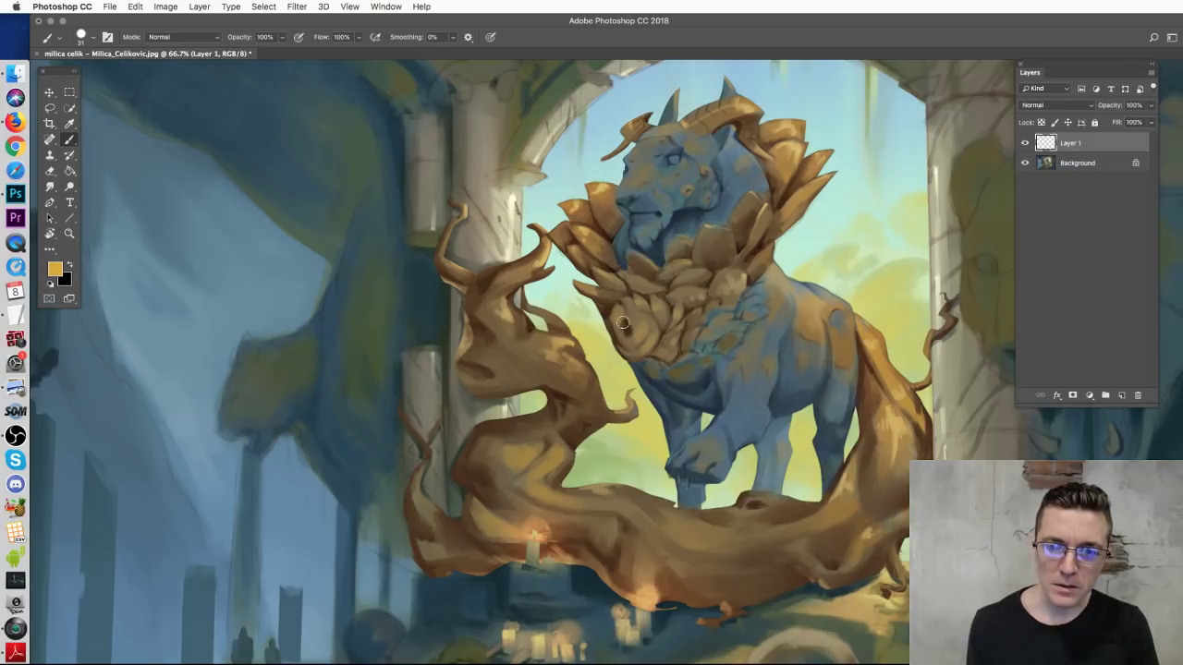
Step: Try gold flower and looping chest markings, remove them, and rezoom to check the composition
mouse_move(612, 327)
mouse_down()
mouse_move(660, 323)
mouse_move(628, 335)
mouse_move(667, 358)
mouse_move(665, 377)
mouse_move(693, 379)
mouse_up()
key(ctrl+z)
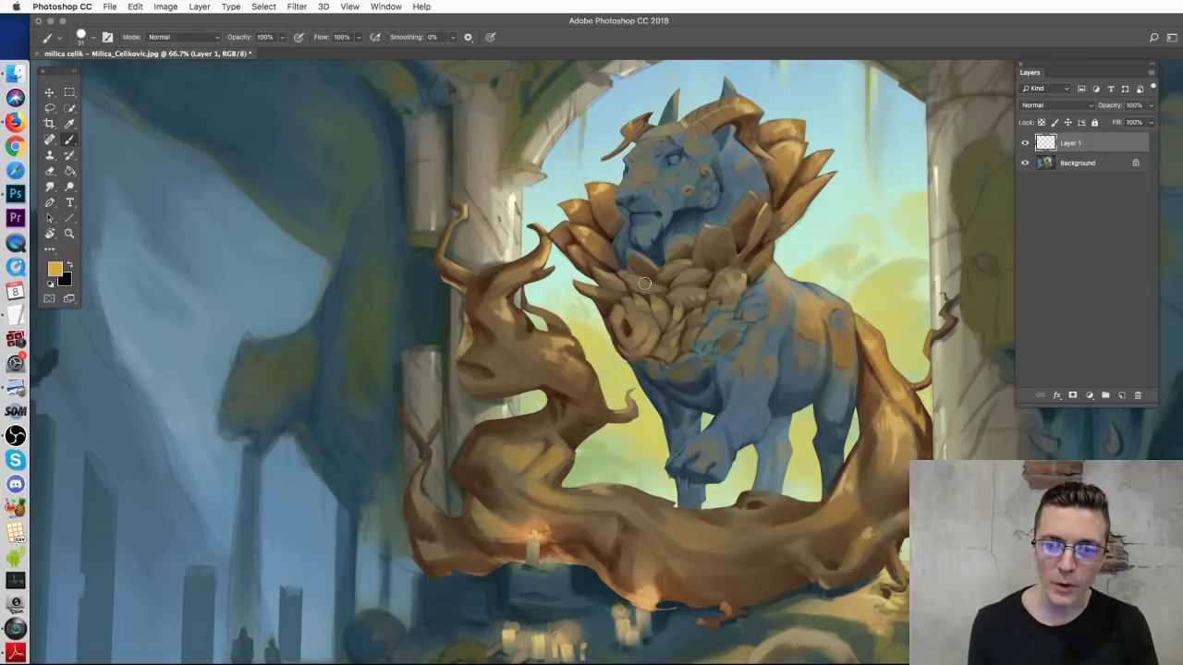
mouse_move(624, 318)
mouse_down()
mouse_move(630, 352)
mouse_move(640, 320)
mouse_move(649, 345)
mouse_move(627, 325)
mouse_move(626, 353)
mouse_move(638, 325)
mouse_move(624, 330)
mouse_move(659, 366)
mouse_move(647, 377)
mouse_move(653, 358)
mouse_move(610, 325)
mouse_move(640, 319)
mouse_up()
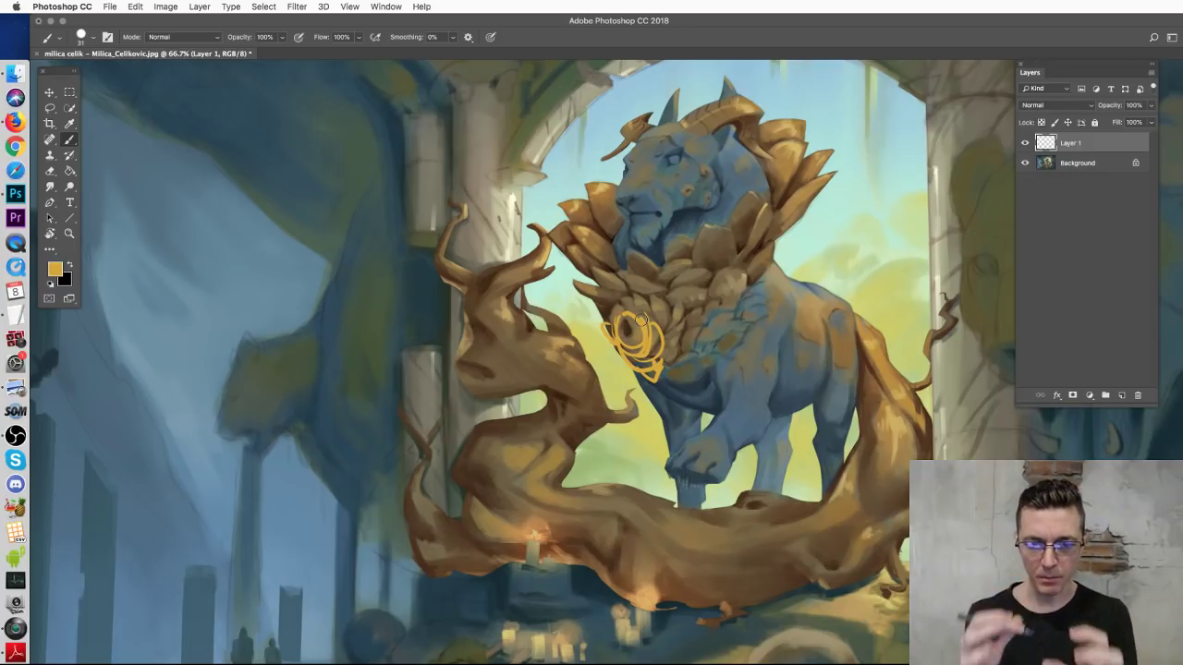
key(ctrl+alt+z)
key(ctrl+alt+z)
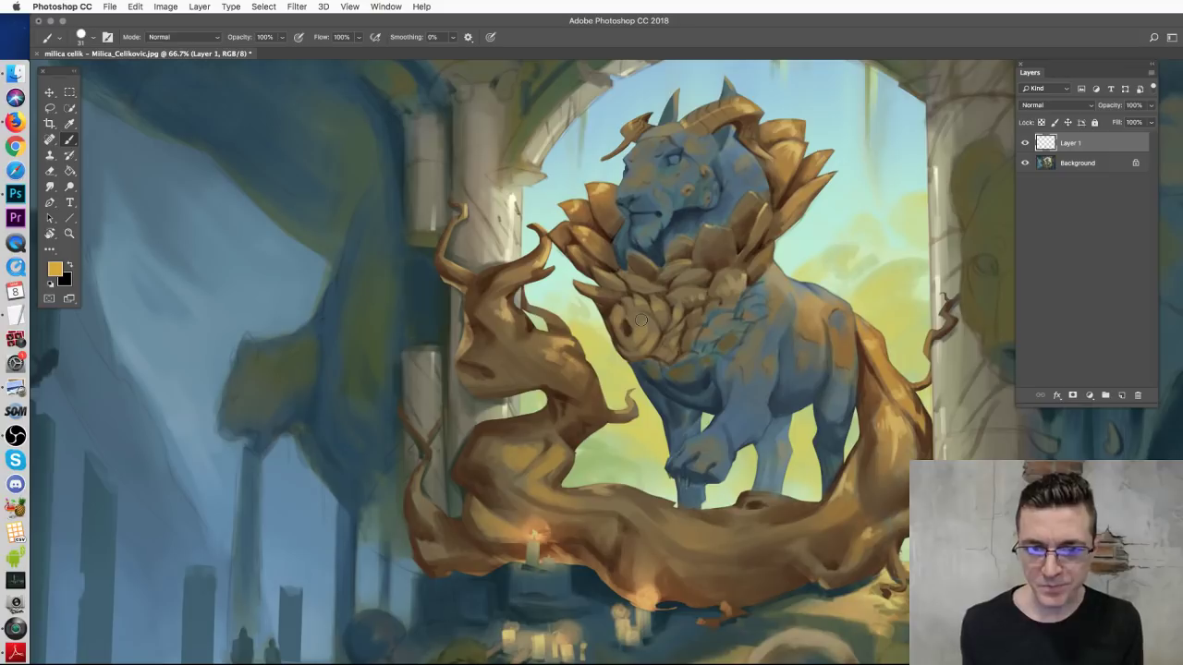
key(ctrl+minus)
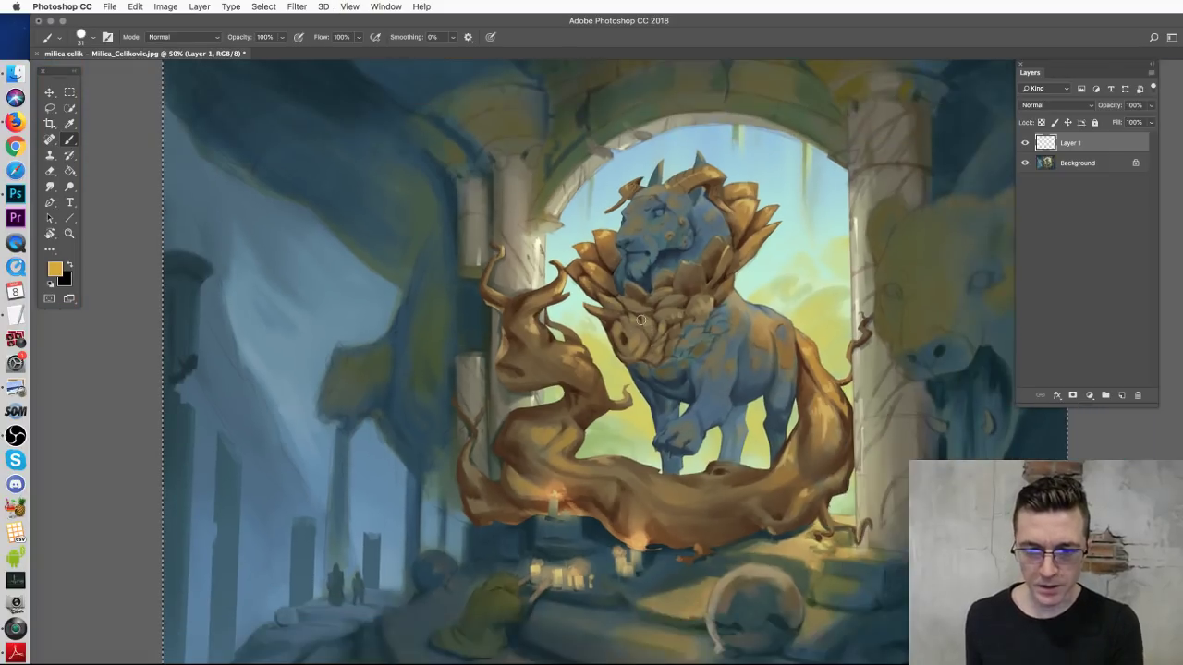
key(ctrl+d)
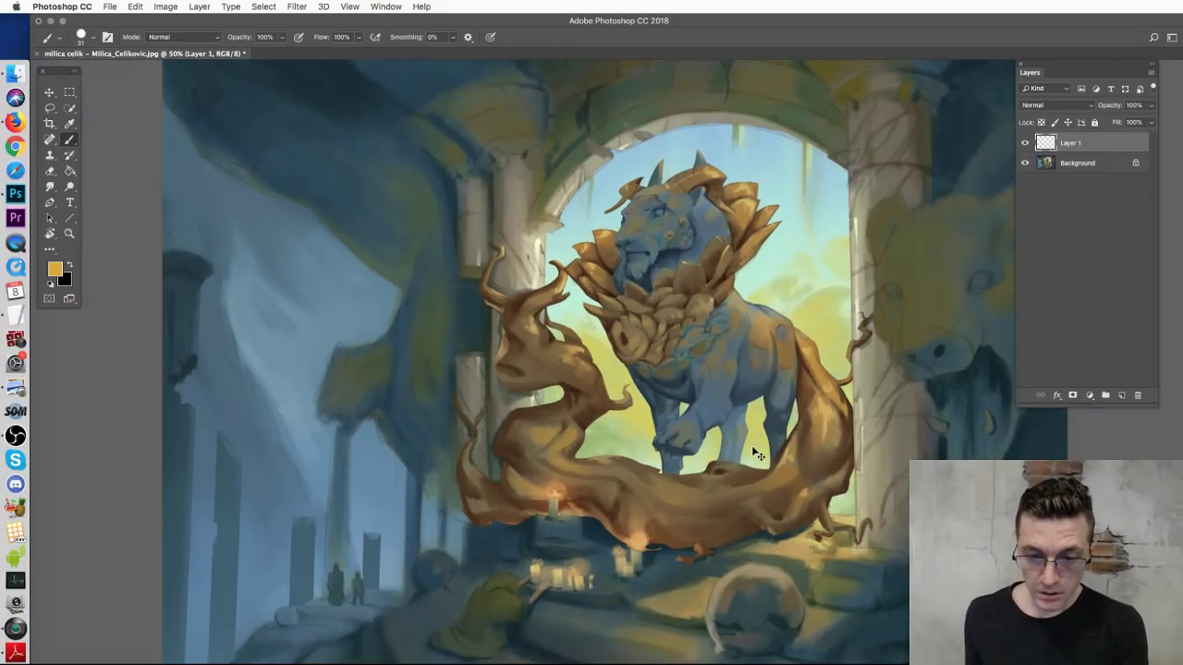
key(ctrl+plus)
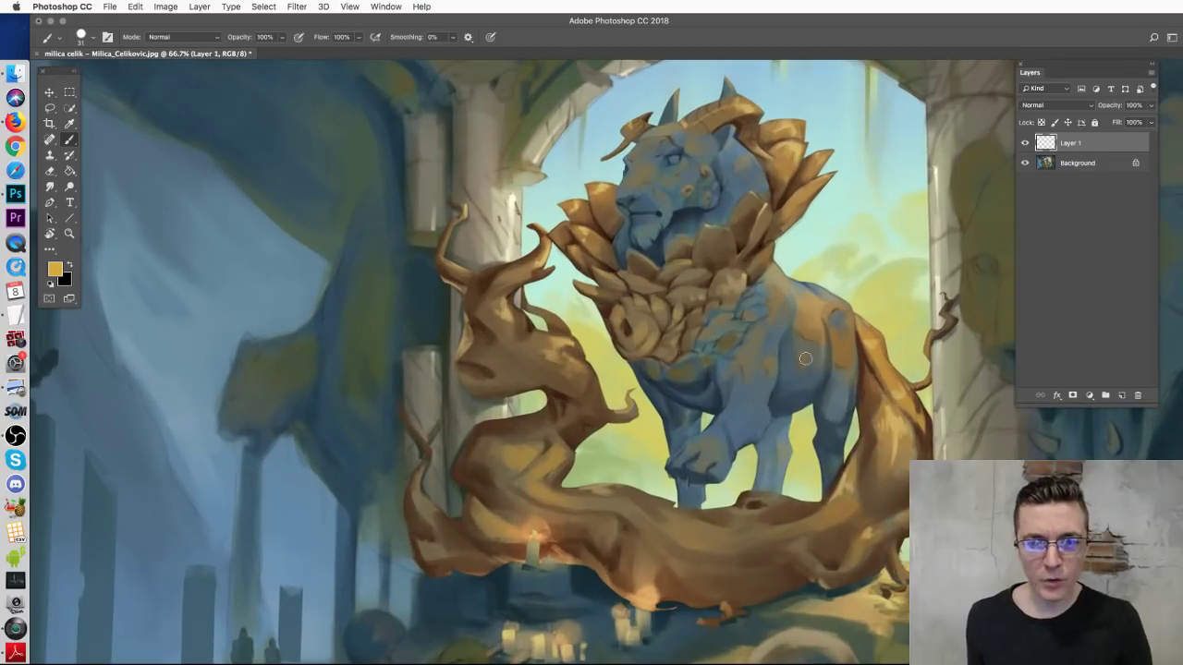
mouse_move(897, 436)
mouse_down()
mouse_move(847, 551)
mouse_move(508, 531)
mouse_move(486, 345)
mouse_up()
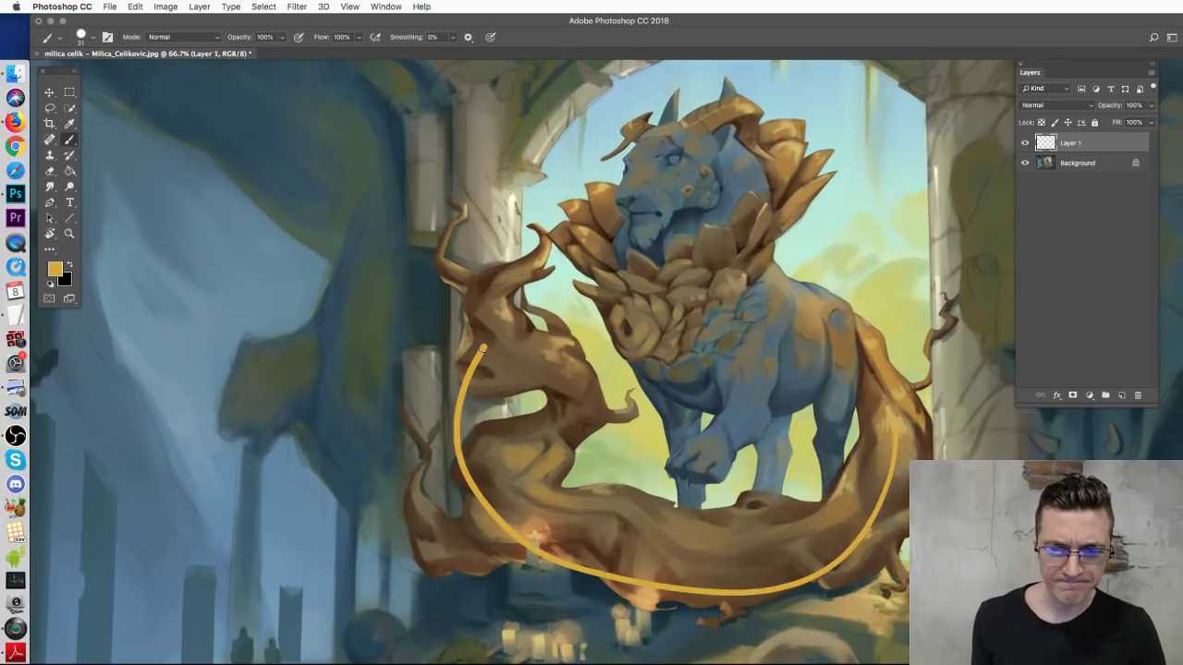
key(ctrl+z)
mouse_move(776, 365)
mouse_down()
mouse_move(760, 206)
mouse_move(771, 180)
mouse_up()
key(ctrl+z)
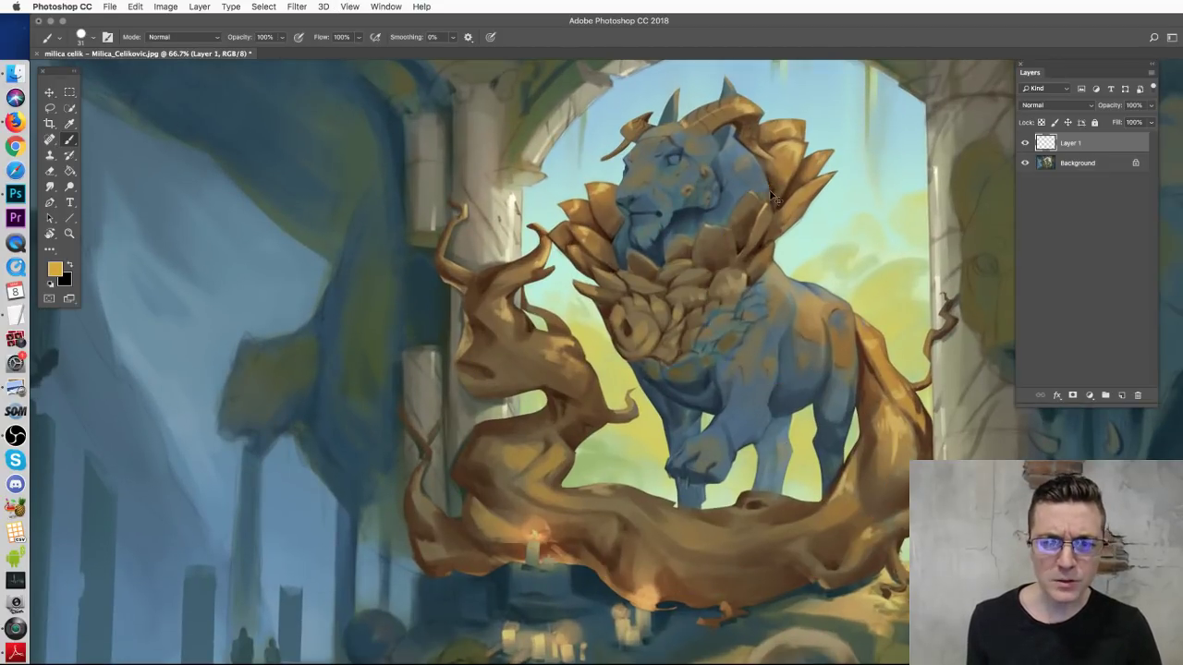
mouse_move(687, 131)
mouse_down()
mouse_move(725, 109)
mouse_move(759, 151)
mouse_up()
key(ctrl+z)
drag(637, 155, 693, 171)
key(ctrl+z)
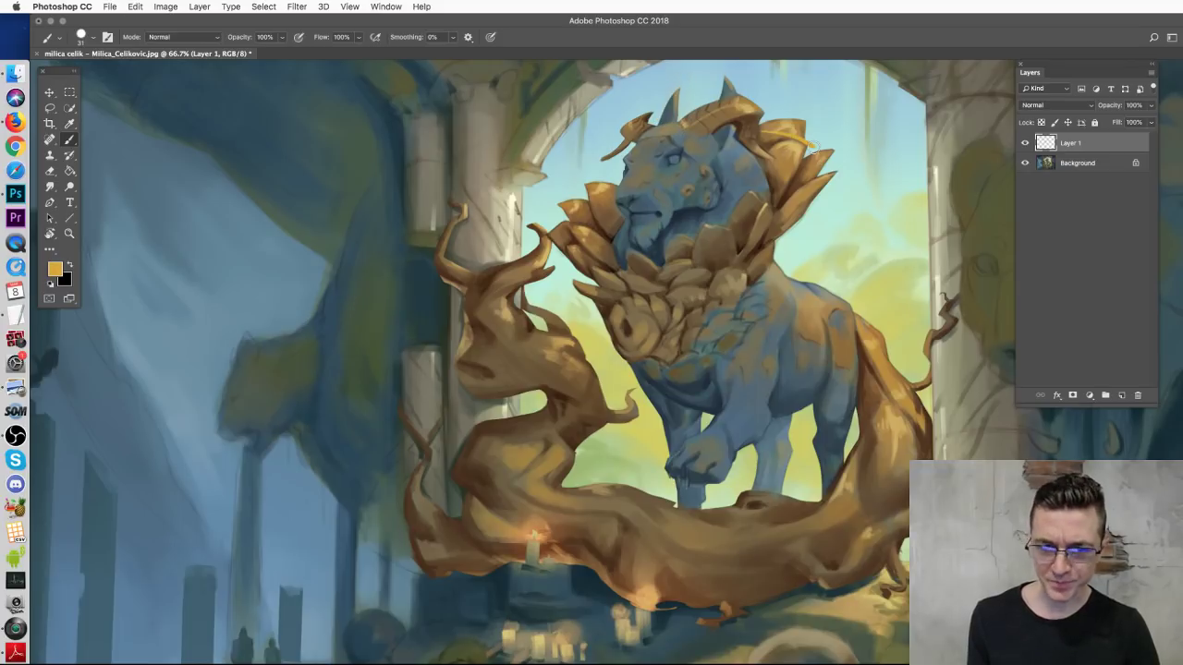
drag(818, 148, 576, 289)
key(ctrl+z)
mouse_move(886, 403)
mouse_down()
mouse_move(847, 519)
mouse_move(554, 518)
mouse_move(557, 482)
mouse_up()
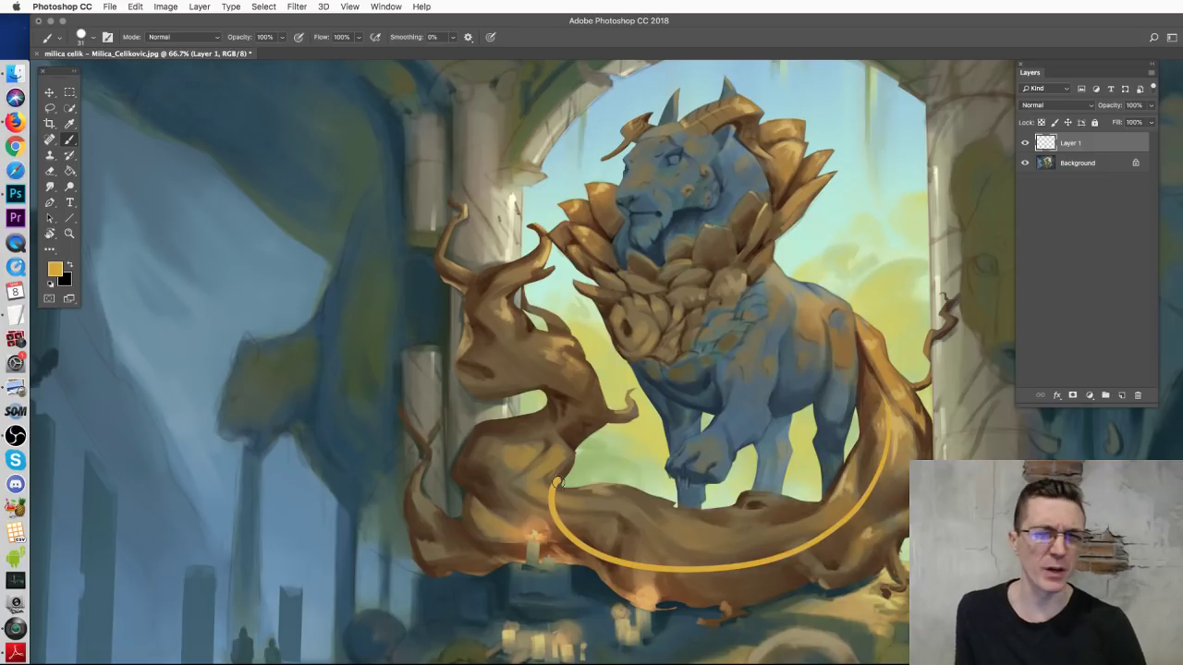
key(super+z)
mouse_move(878, 390)
mouse_down()
mouse_move(849, 485)
mouse_move(525, 516)
mouse_move(496, 325)
mouse_up()
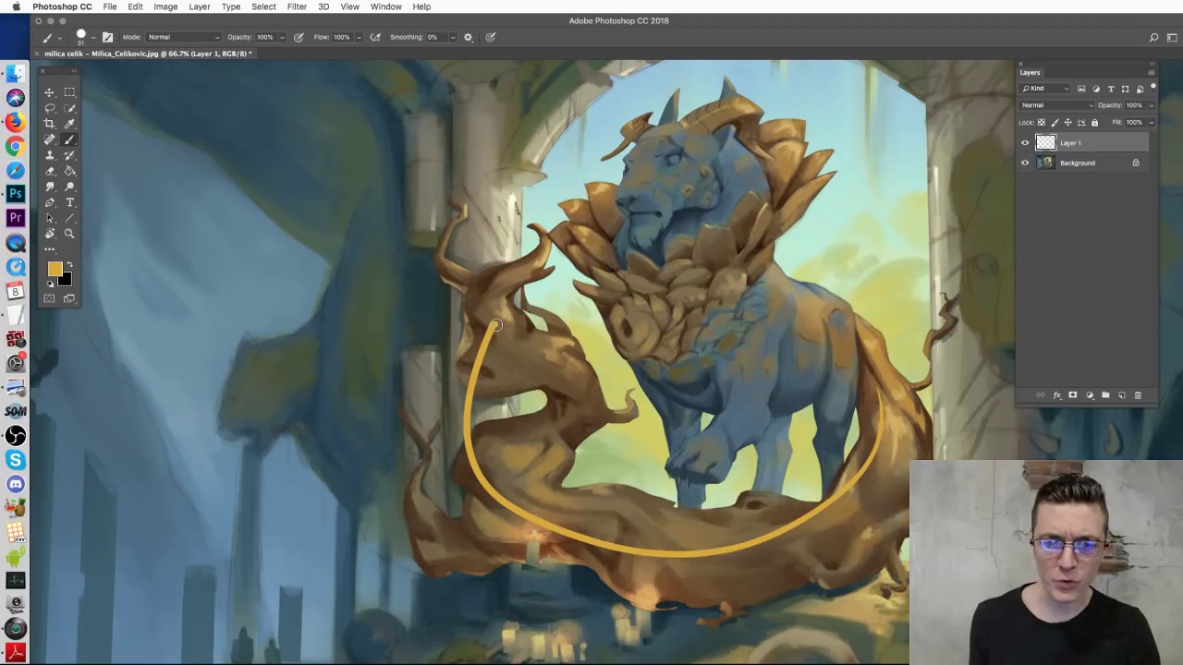
key(super+z)
mouse_move(767, 161)
mouse_down()
mouse_move(766, 197)
mouse_move(686, 239)
mouse_up()
key(super+z)
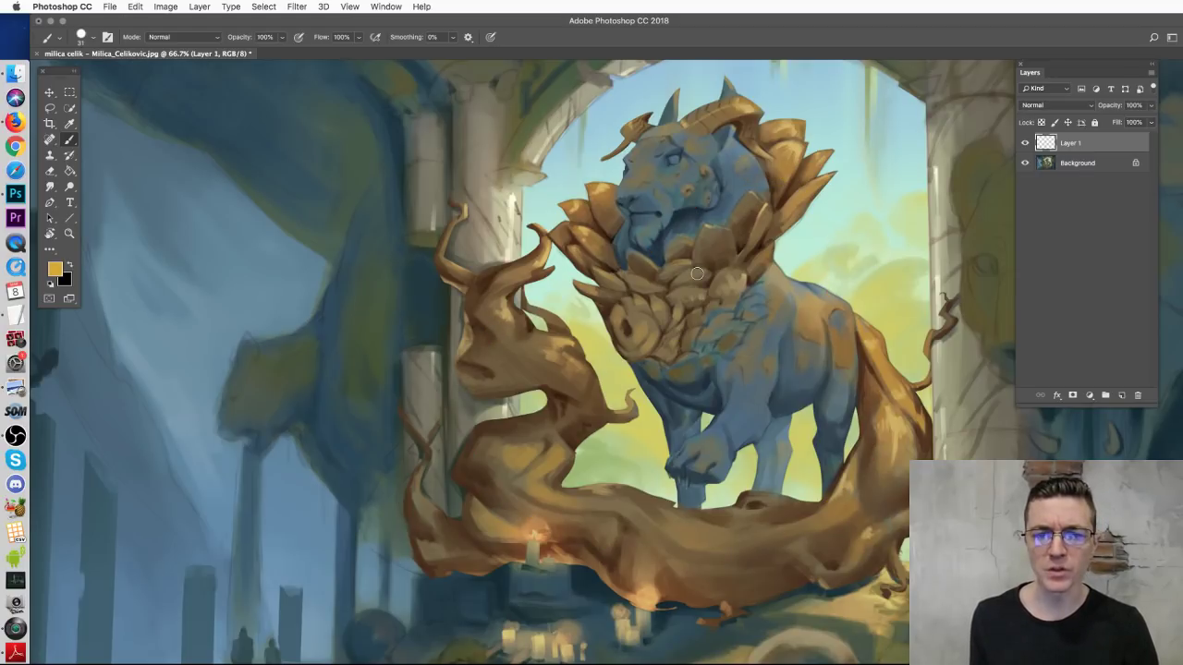
key(super+minus)
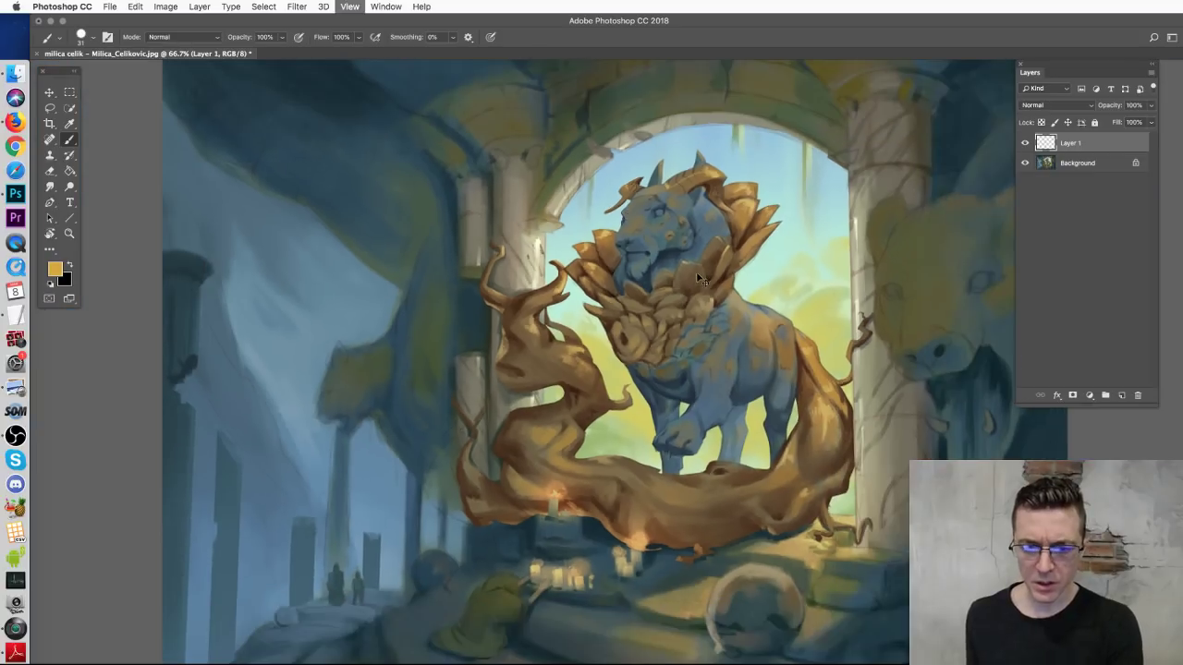
key(super+minus)
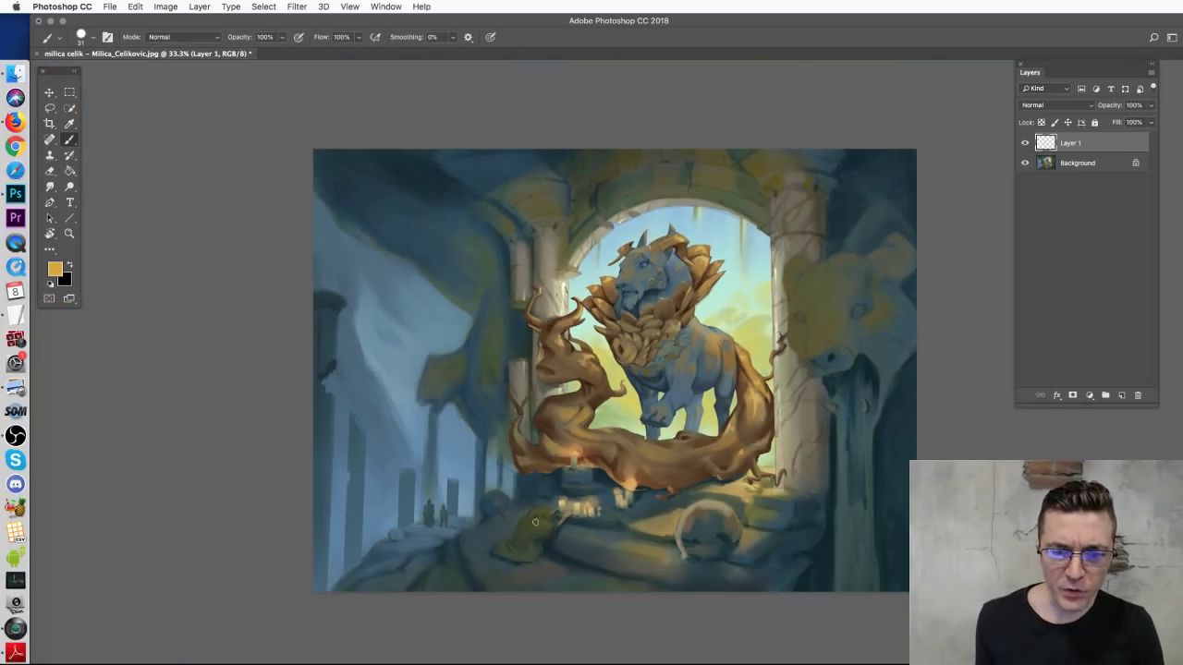
key(super+plus)
key(super+plus)
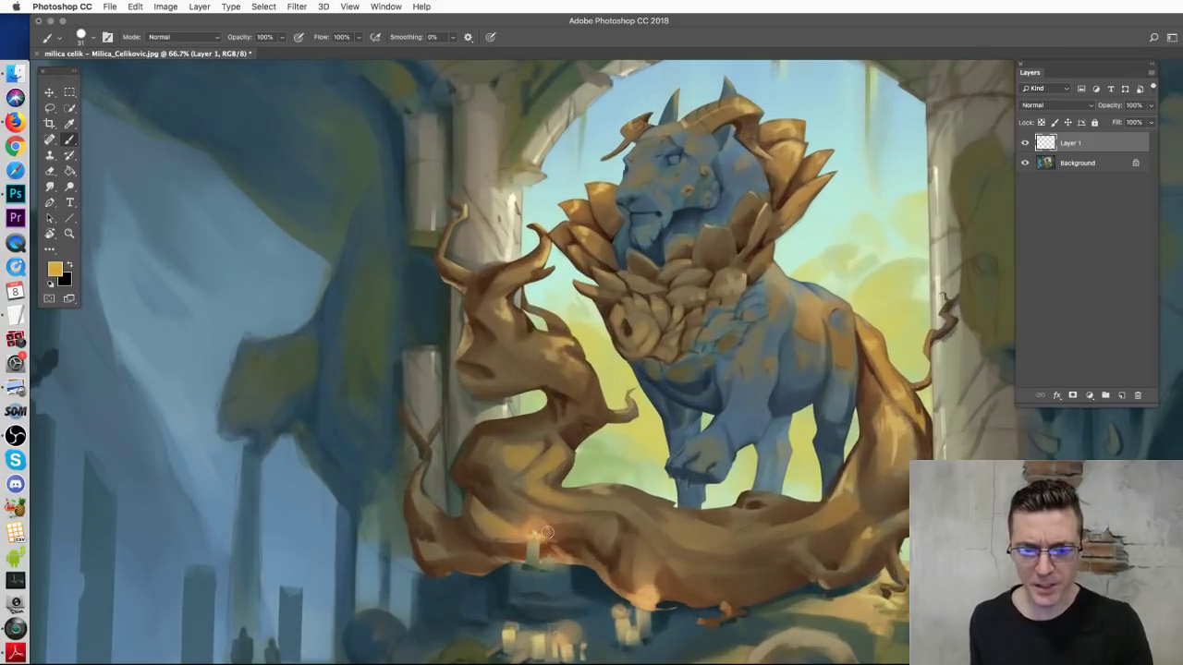
drag(496, 554, 631, 321)
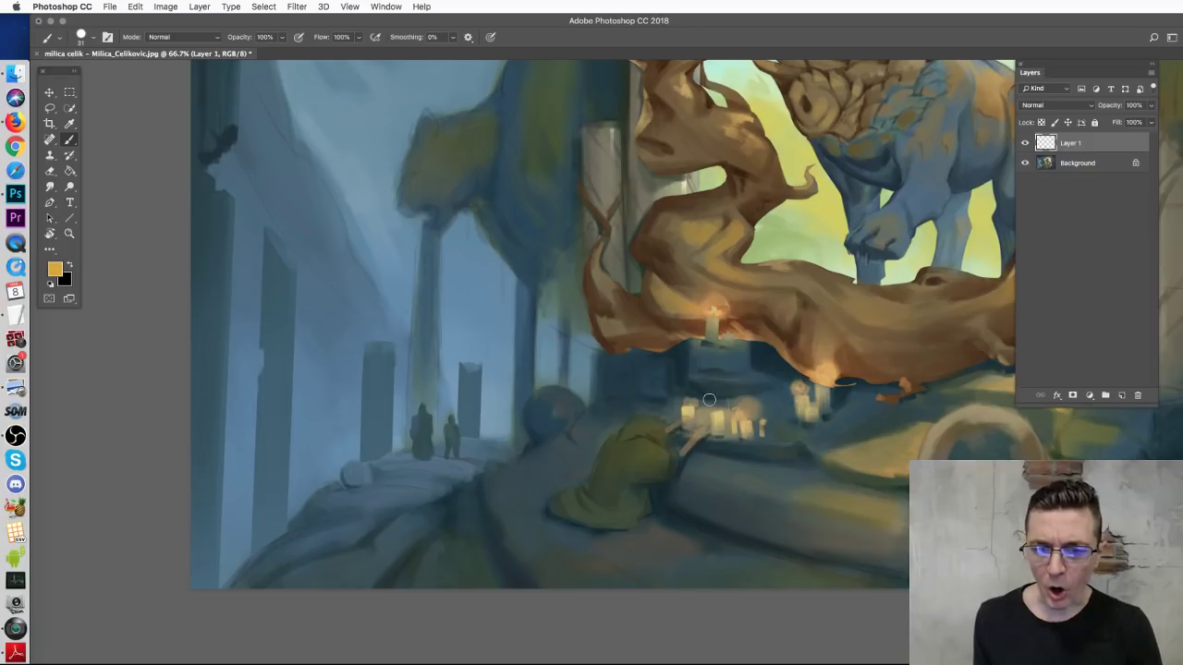
drag(910, 428, 604, 526)
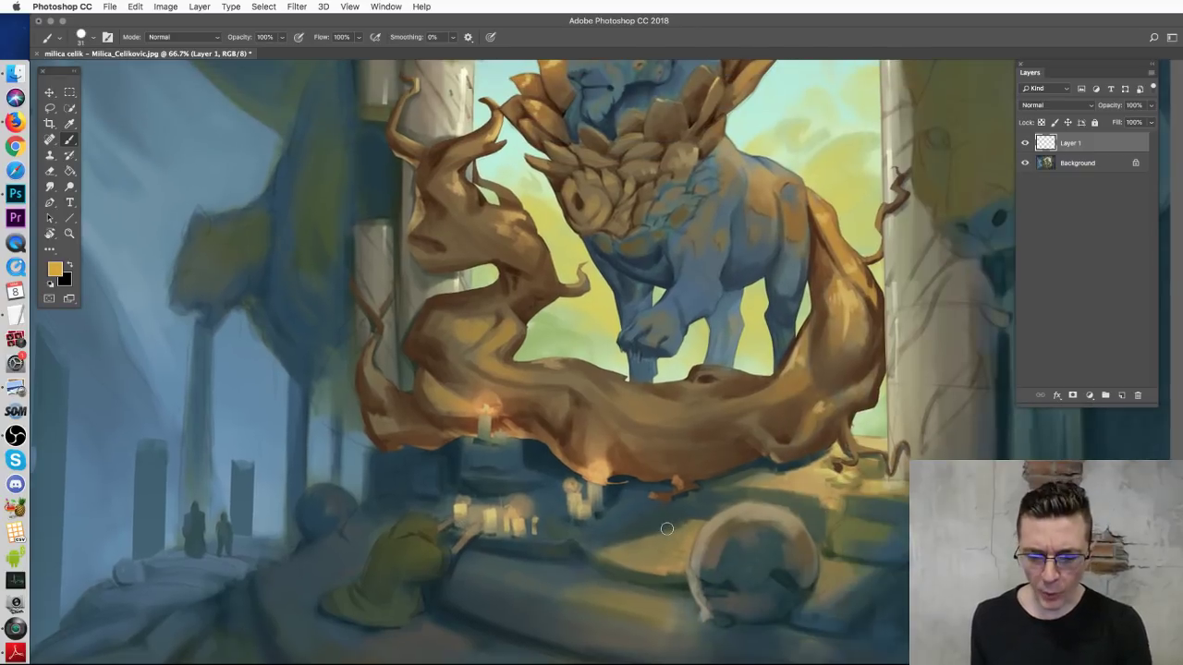
key(super+minus)
key(super+minus)
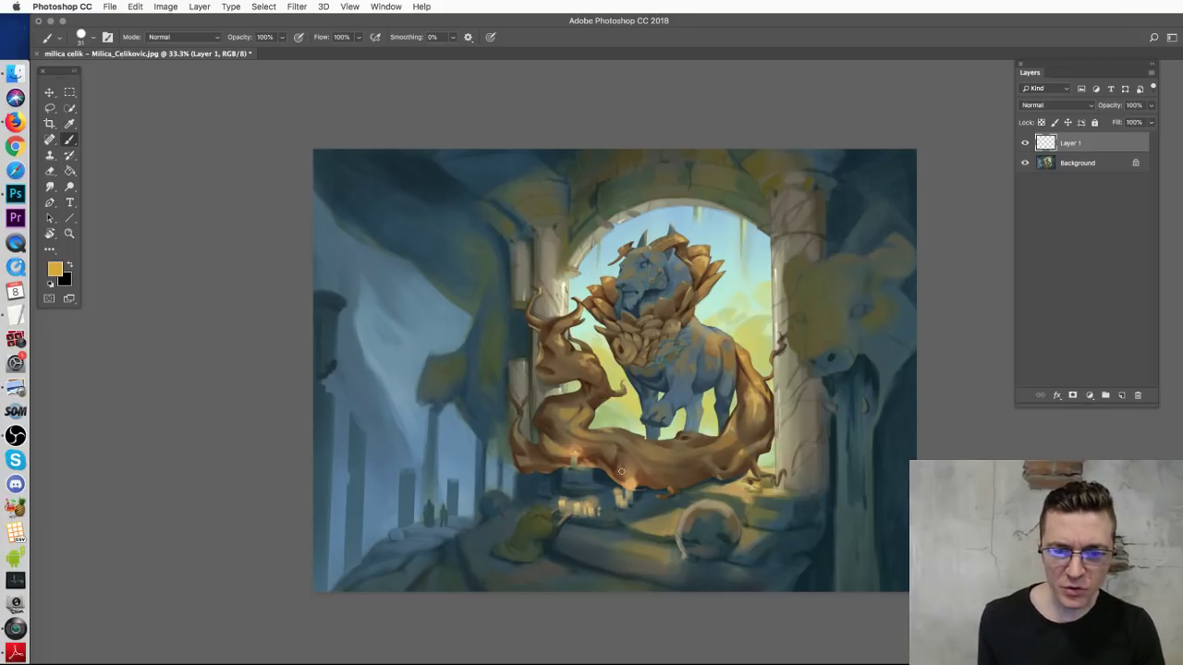
Step: Cycle through Lasso, Eyedropper and Brush tools and zoom out to judge the composition
click(51, 108)
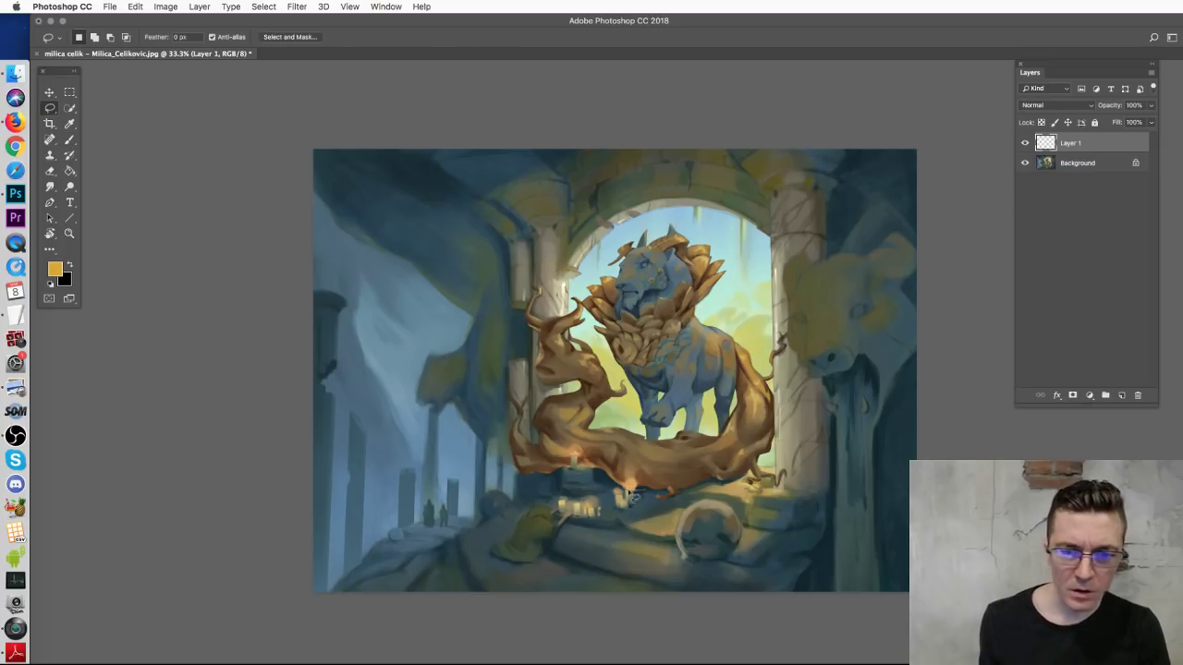
click(69, 123)
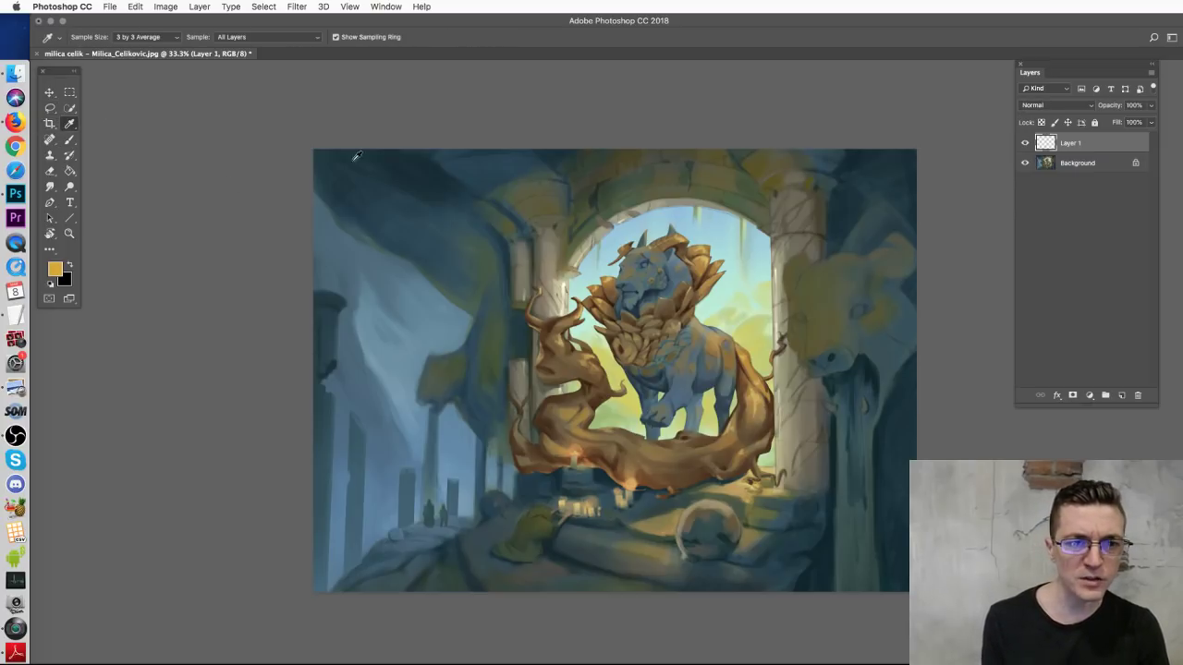
click(73, 138)
key(super+minus)
key(super+minus)
key(super+minus)
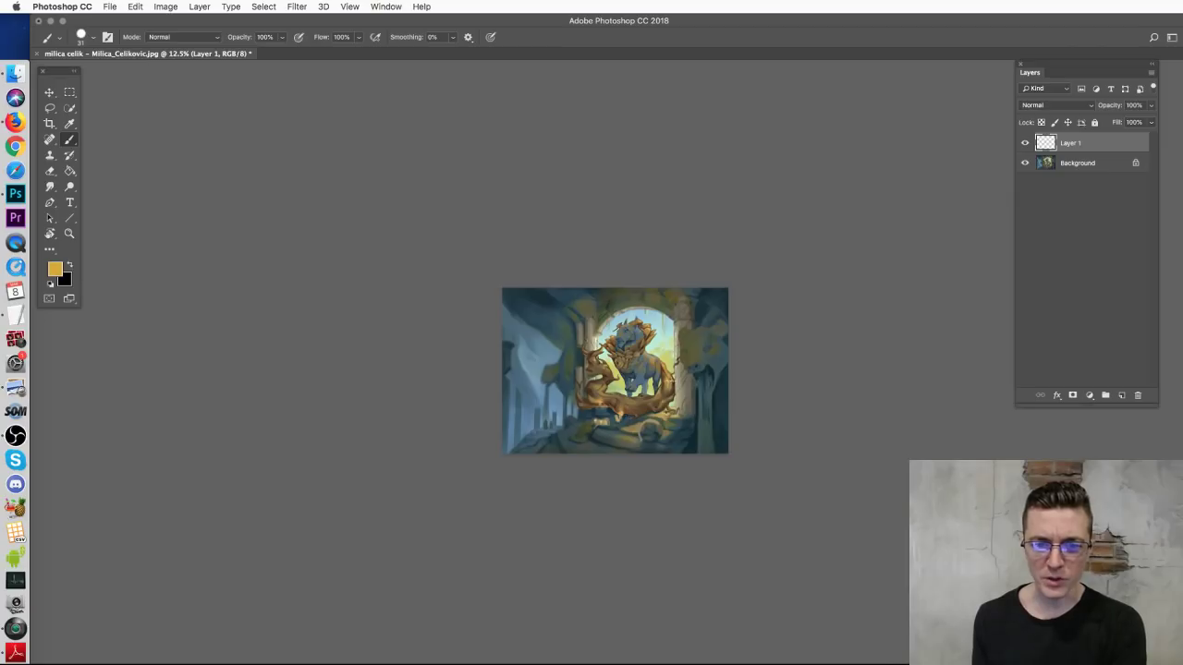
key(super+plus)
key(super+plus)
key(super+plus)
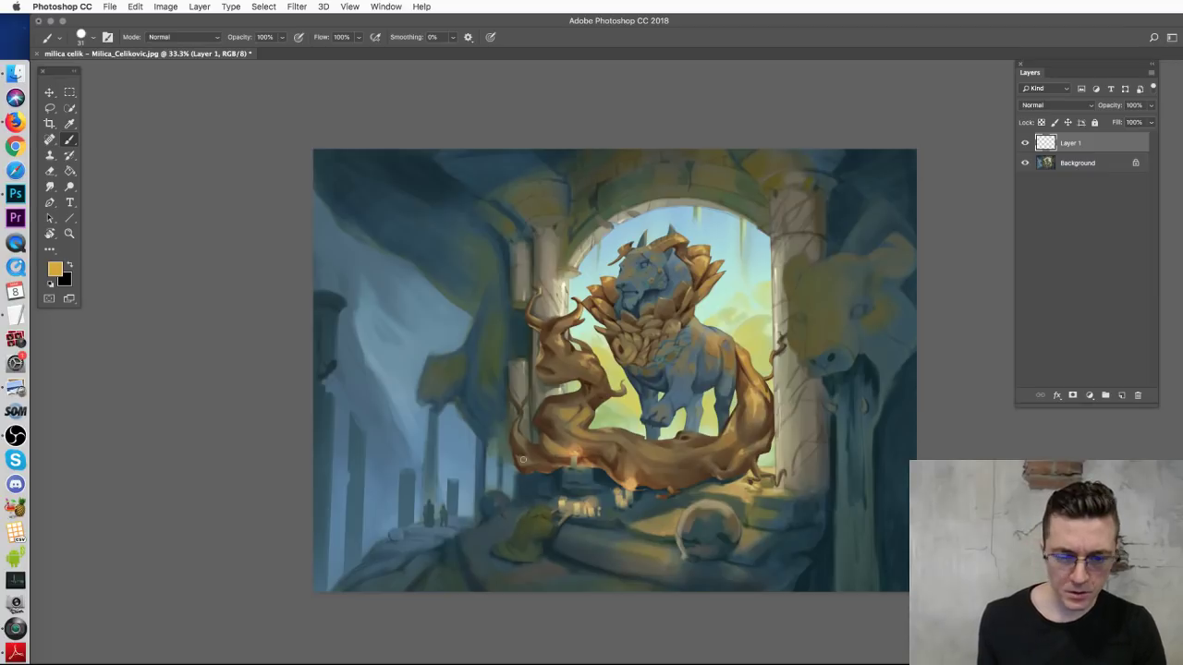
Step: Lasso the kneeling figure area, copy it onto Layer 1 and move it up and right
key(l)
mouse_move(541, 566)
mouse_down()
mouse_move(488, 551)
mouse_move(543, 502)
mouse_move(584, 499)
mouse_move(621, 517)
mouse_move(543, 567)
mouse_up()
key(alt+BackSpace)
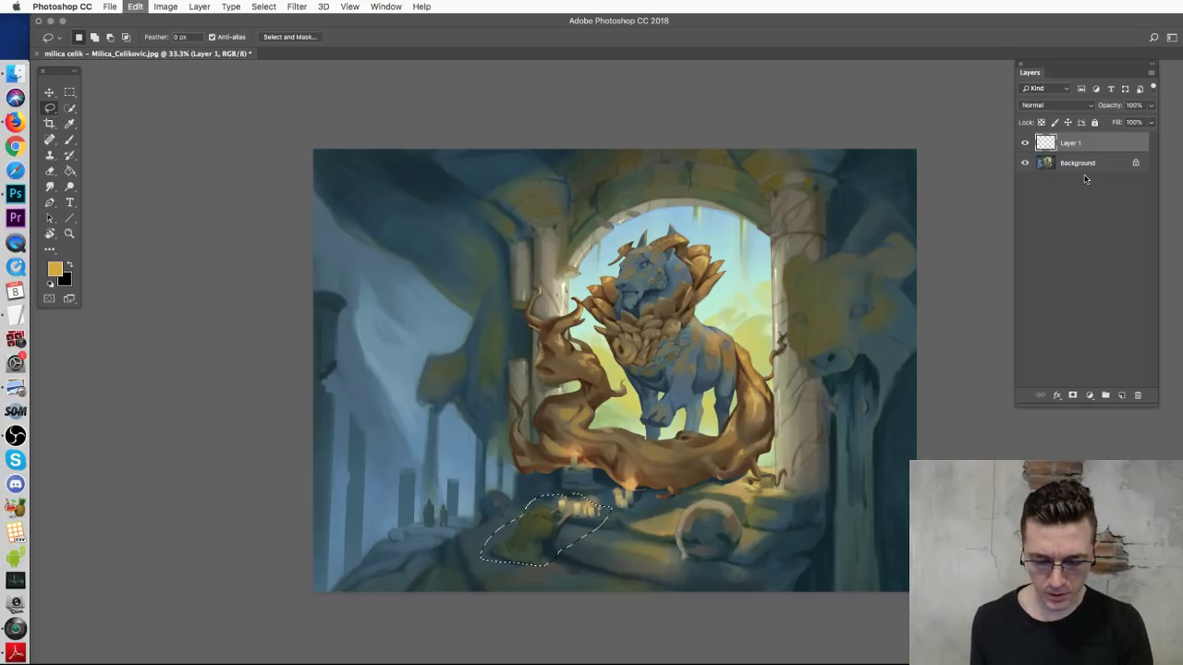
key(v)
mouse_move(553, 523)
mouse_down()
mouse_move(565, 482)
mouse_move(547, 509)
mouse_up()
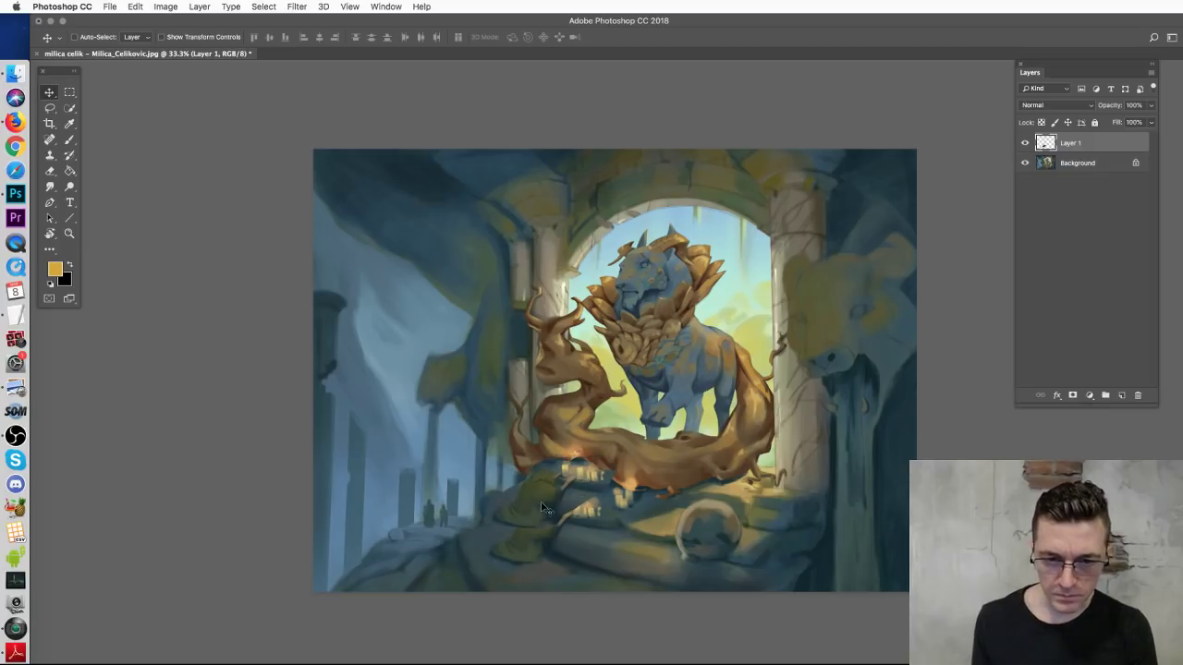
click(1097, 166)
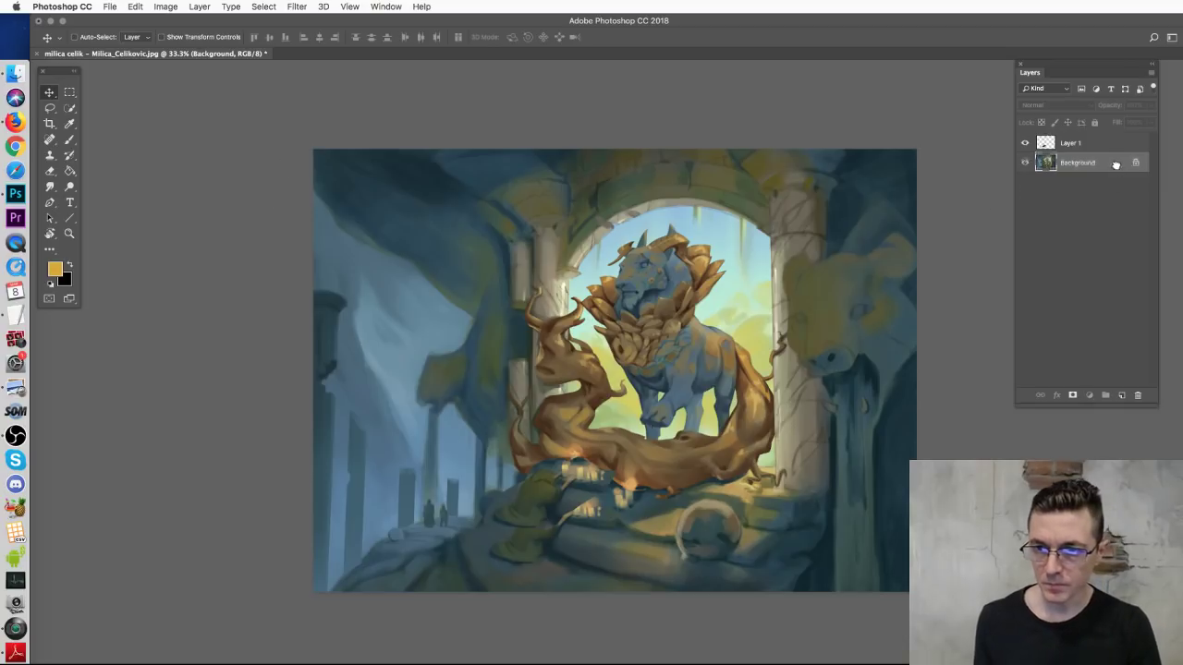
Step: Duplicate the Background and scale the copy to about 114.6%, shifting it right and up
drag(1074, 164, 1120, 394)
key(super+t)
drag(310, 153, 277, 123)
drag(273, 596, 248, 615)
drag(444, 501, 446, 500)
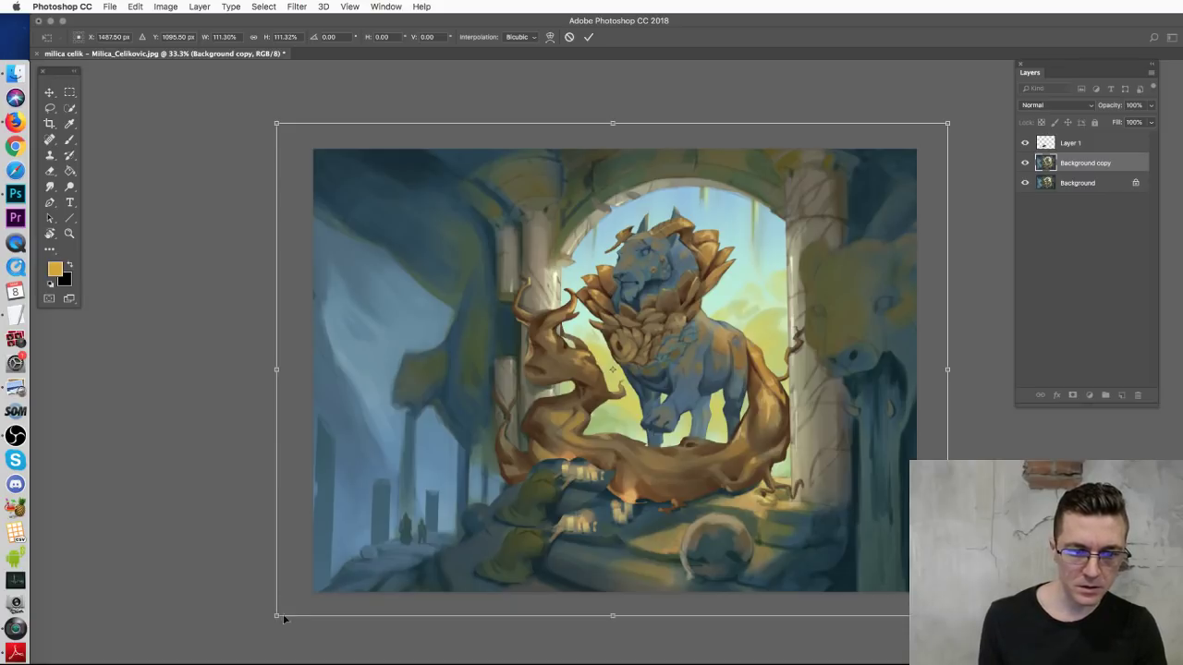
drag(273, 616, 241, 625)
drag(472, 452, 467, 450)
key(Return)
Step: Move Layer 1's patch down-left and scale it to about 111% to match
click(1070, 143)
drag(520, 534, 492, 572)
key(super+t)
drag(451, 509, 426, 497)
drag(478, 565, 521, 573)
key(Return)
drag(541, 533, 500, 566)
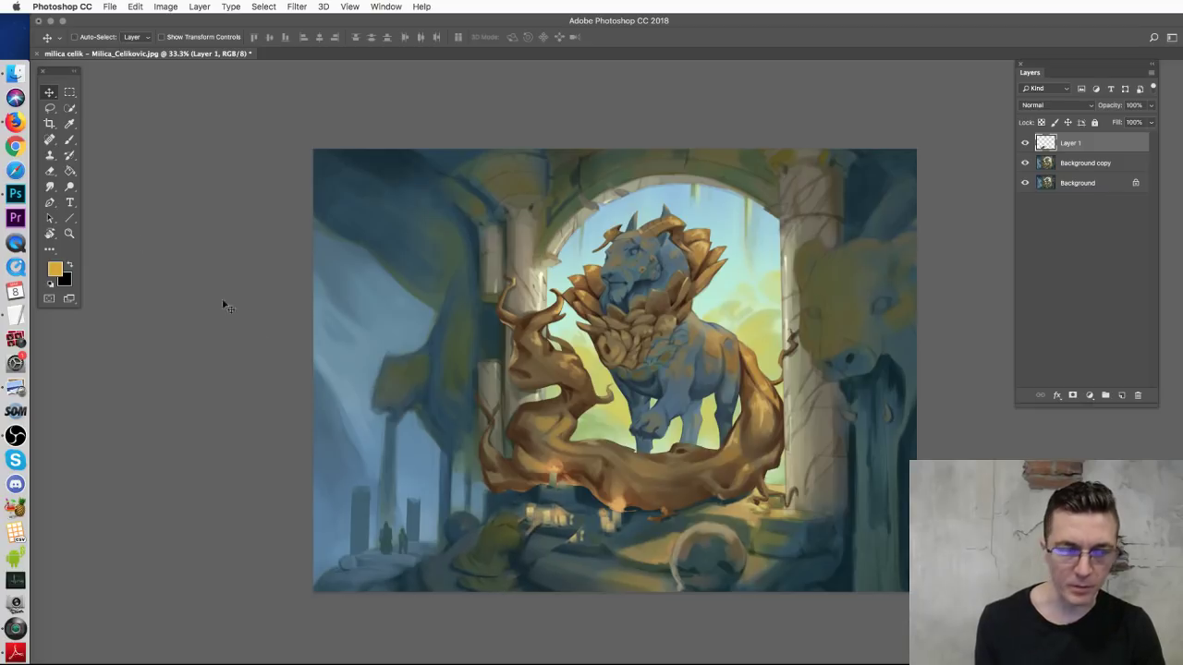
click(71, 140)
Step: Sample dark teal from the painting and set the brush size to 60
click(73, 139)
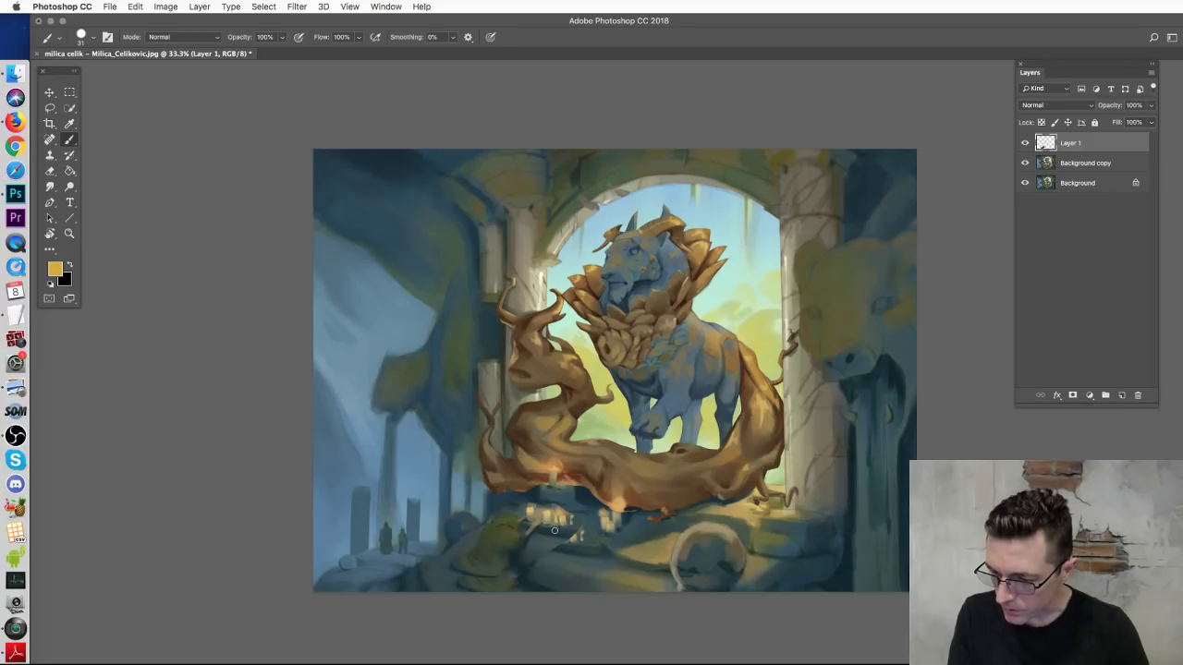
alt+click(452, 571)
right_click(544, 500)
drag(600, 488, 647, 488)
click(455, 582)
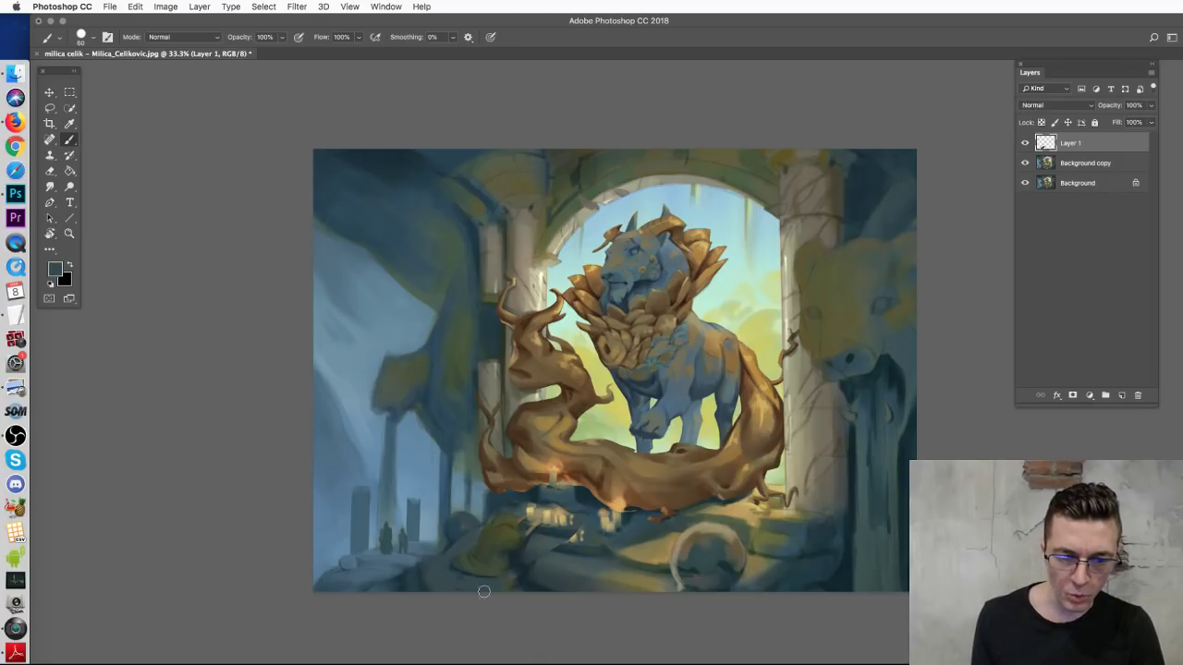
Step: Sample blue-grey, brown and blue tones and try a light bottom-left stroke, undoing it
alt+click(523, 562)
mouse_move(552, 580)
mouse_down()
mouse_move(551, 579)
mouse_move(531, 562)
mouse_move(546, 576)
mouse_move(590, 569)
mouse_move(545, 553)
mouse_move(599, 554)
mouse_move(586, 519)
mouse_move(598, 541)
mouse_move(557, 529)
mouse_move(609, 559)
mouse_up()
alt+click(571, 560)
alt+click(587, 528)
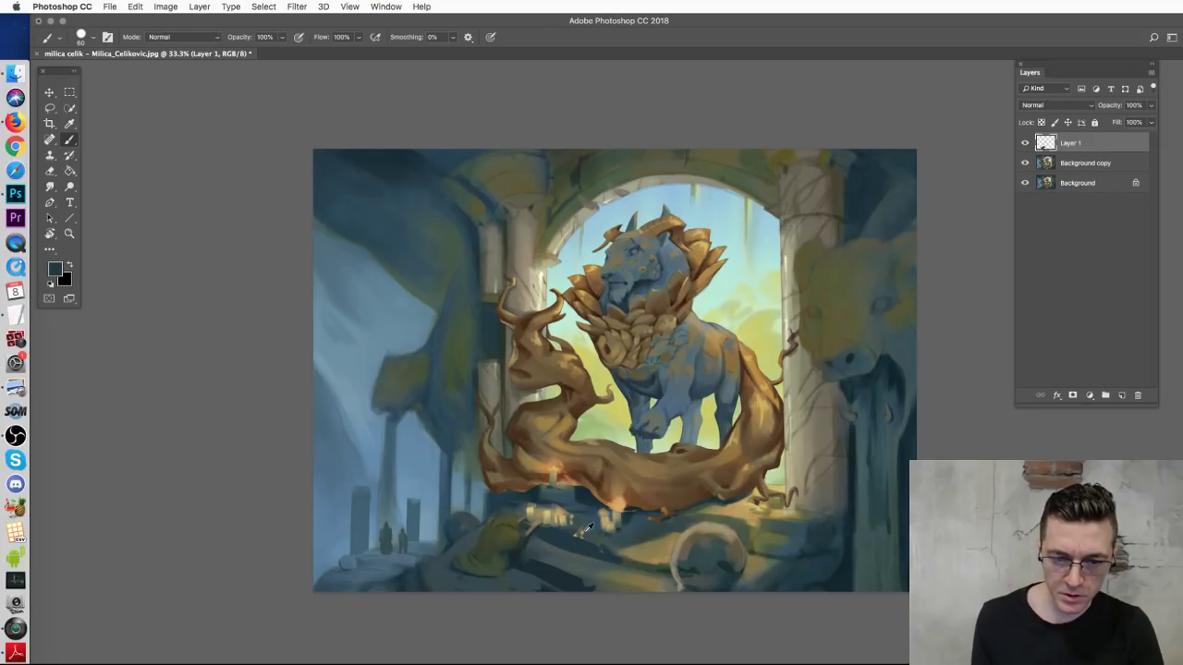
alt+click(586, 527)
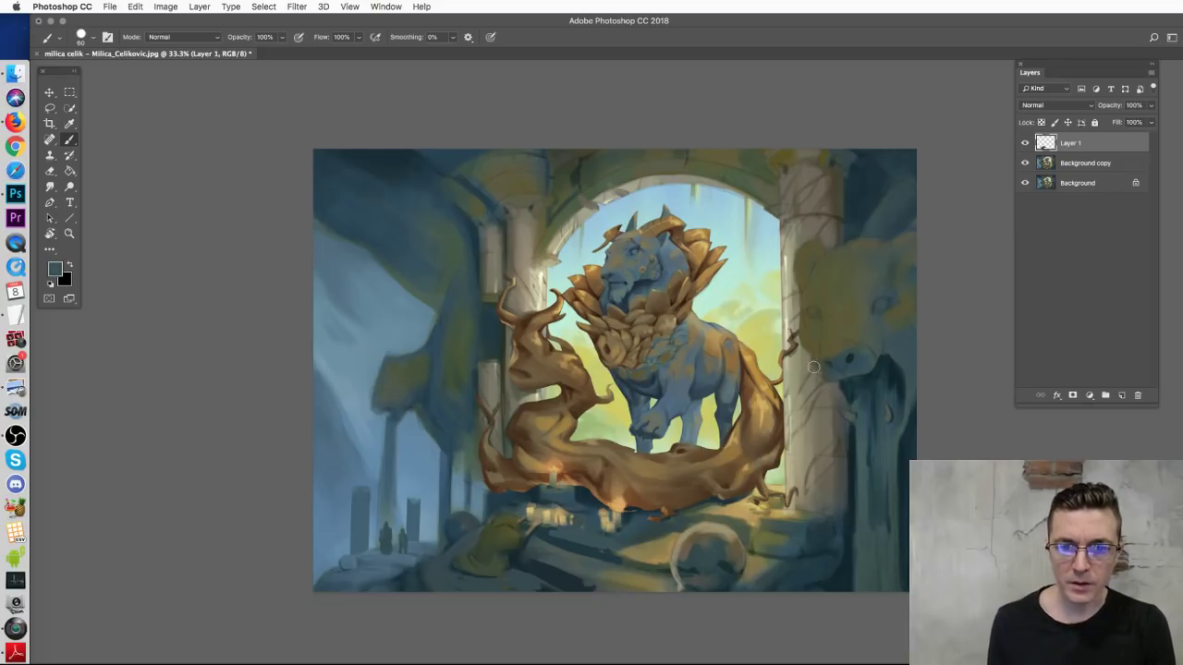
alt+click(584, 371)
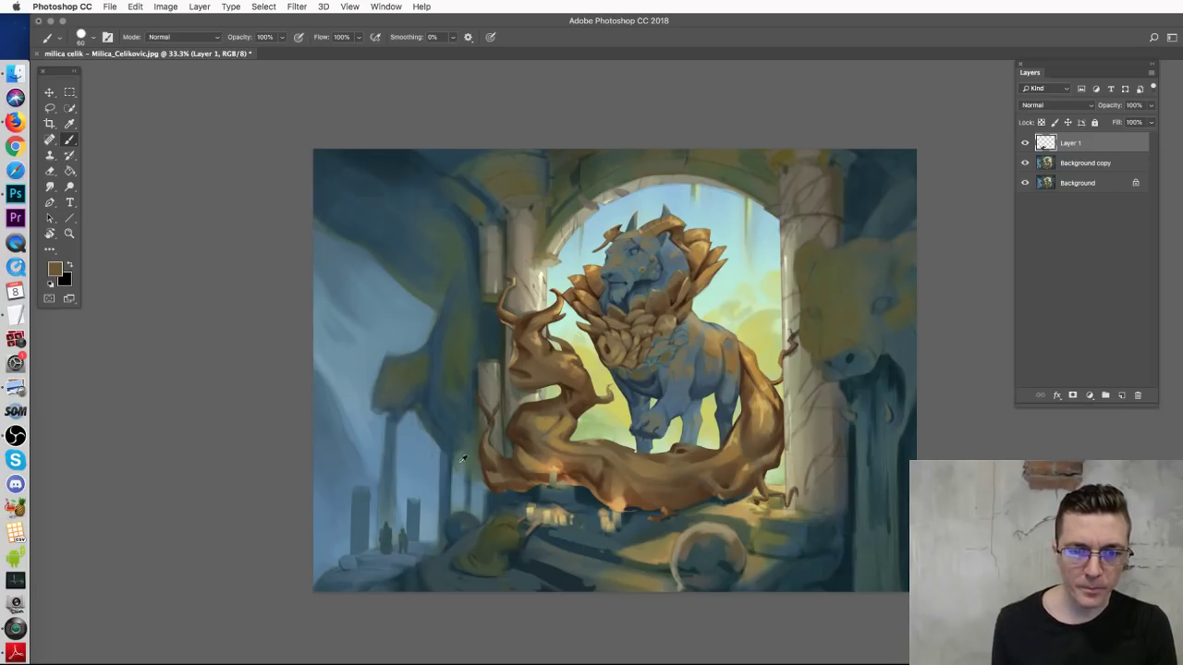
alt+click(417, 472)
mouse_move(482, 558)
mouse_down()
mouse_move(441, 573)
mouse_move(442, 486)
mouse_up()
key(super+z)
Step: Sample yellow and paint a left-pointing arrow across the tree trunk, replacing a curved one
alt+click(621, 414)
mouse_move(458, 561)
mouse_down()
mouse_move(358, 546)
mouse_move(418, 501)
mouse_move(449, 509)
mouse_up()
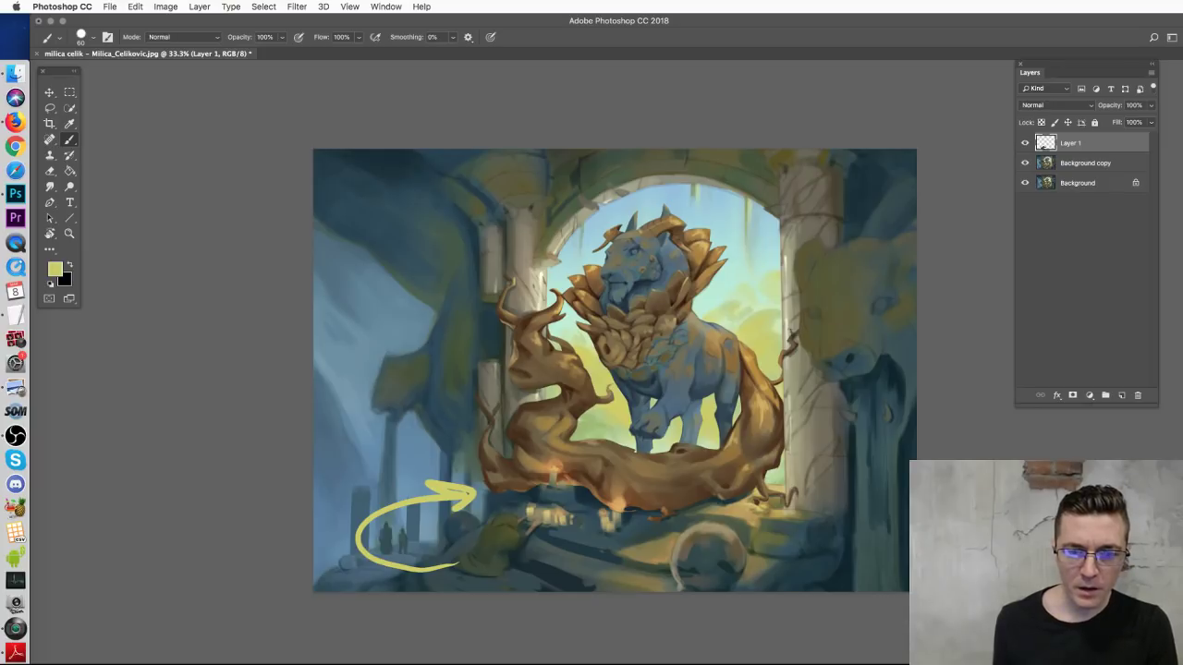
key(super+alt+z)
key(super+alt+z)
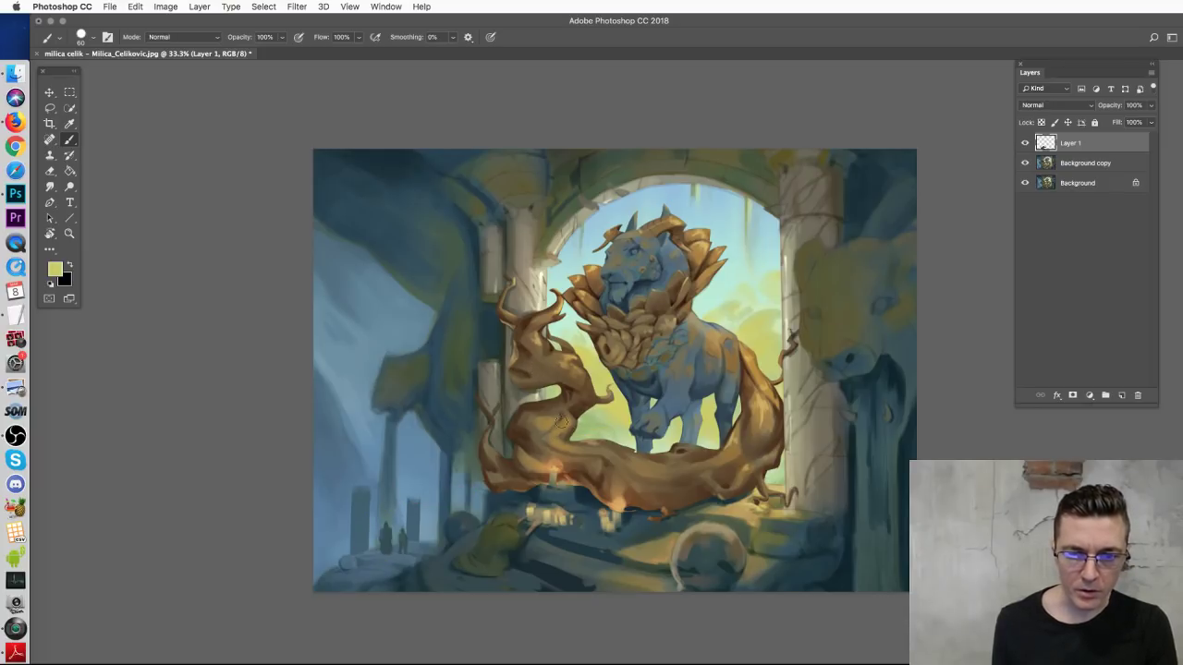
drag(599, 414, 468, 400)
Step: Undo the yellow arrow and try yellow and dark curves on the left wall, undoing both
key(super+z)
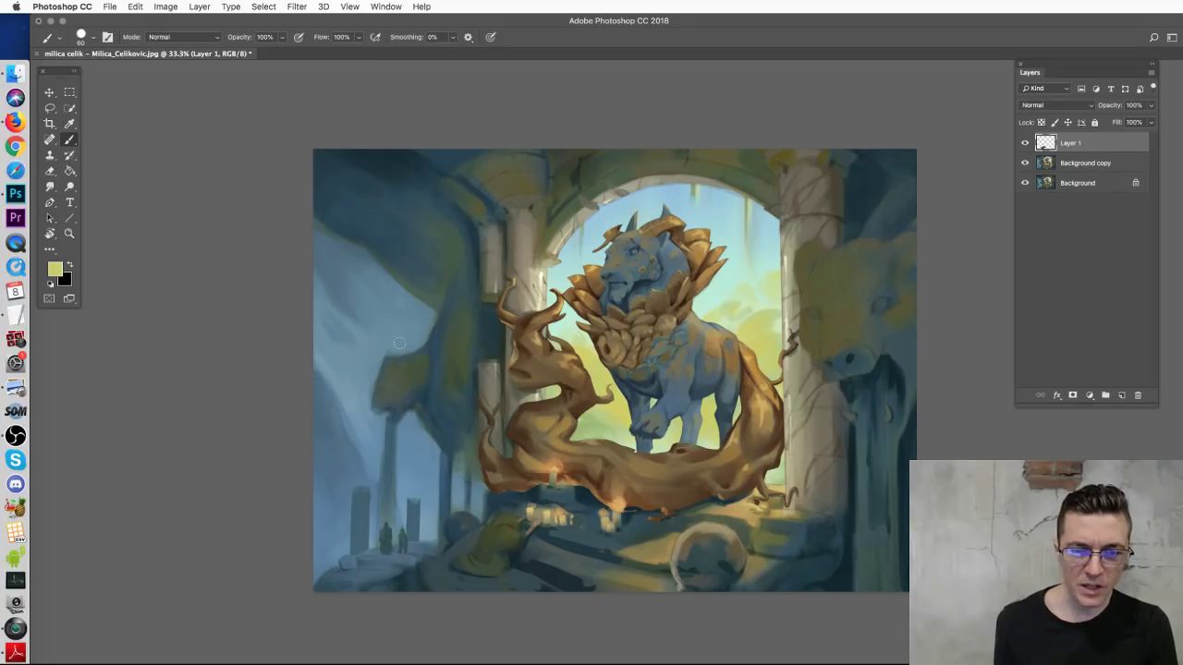
mouse_move(348, 313)
mouse_down()
mouse_move(394, 396)
mouse_move(379, 427)
mouse_up()
key(super+z)
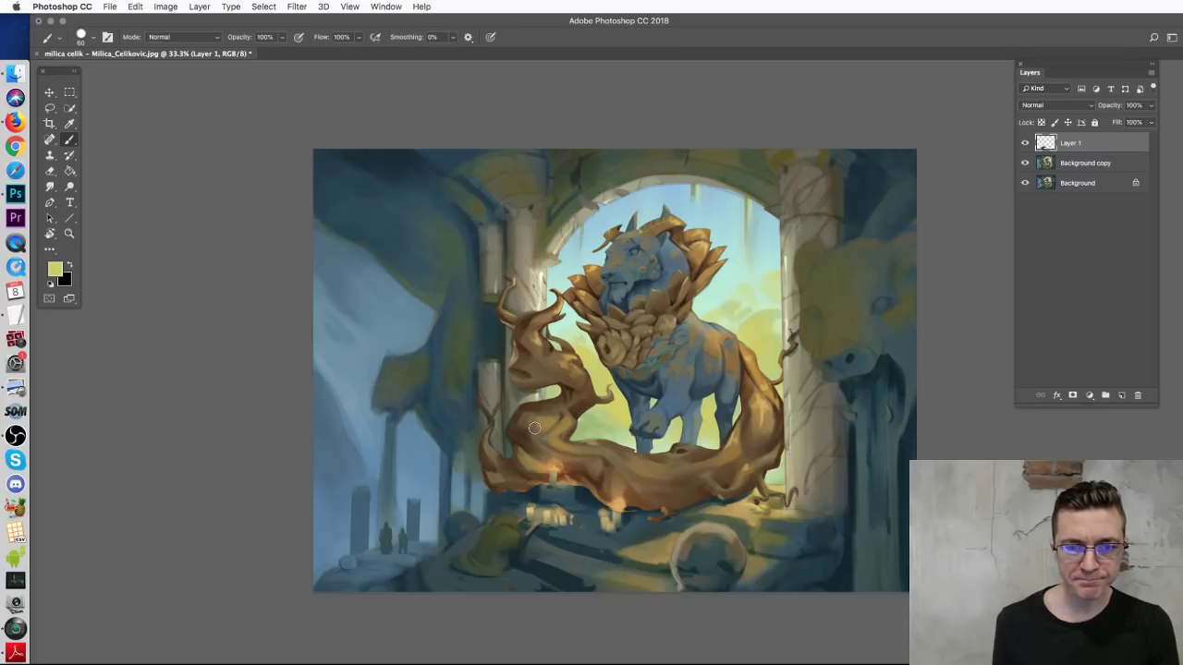
alt+click(387, 289)
mouse_move(308, 279)
mouse_down()
mouse_move(351, 322)
mouse_move(421, 366)
mouse_up()
key(super+z)
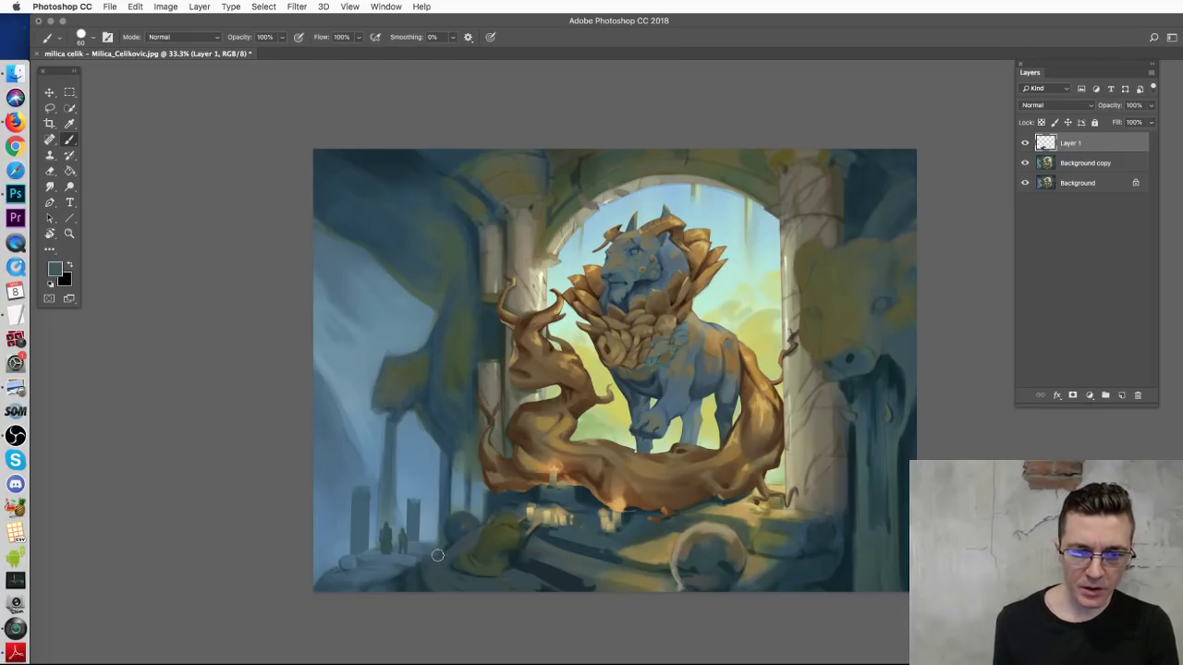
Step: Sample a darker tone and paint dark curved branches at the lower left and upper-left wall
alt+click(417, 544)
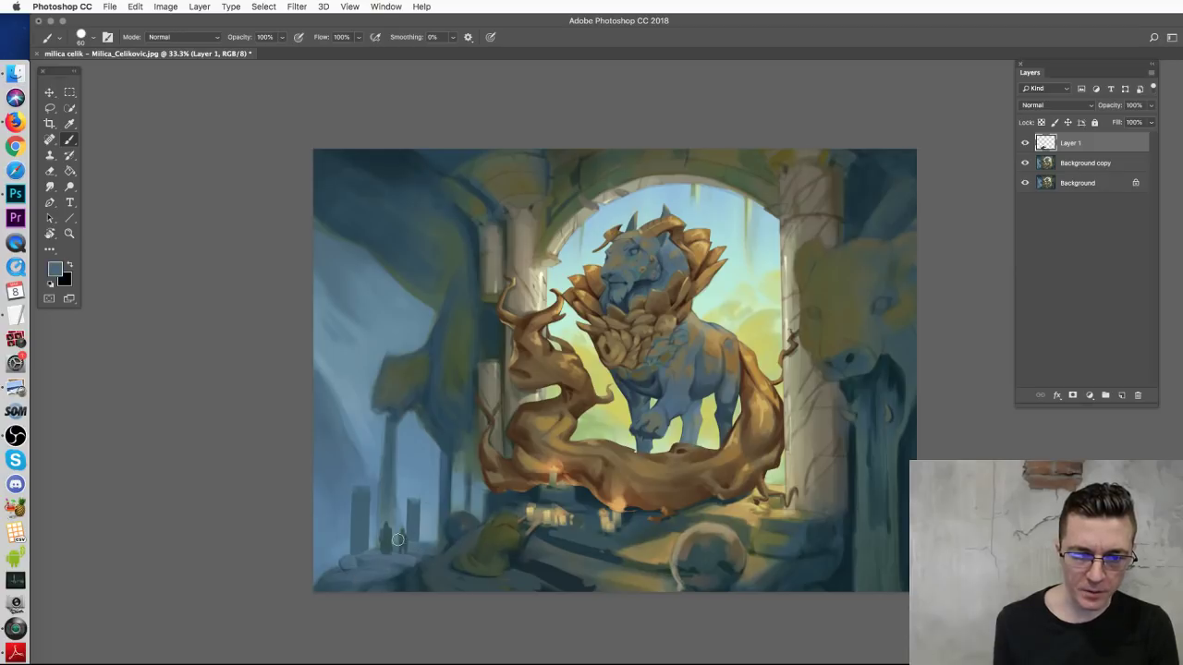
drag(356, 561, 351, 540)
key(super+z)
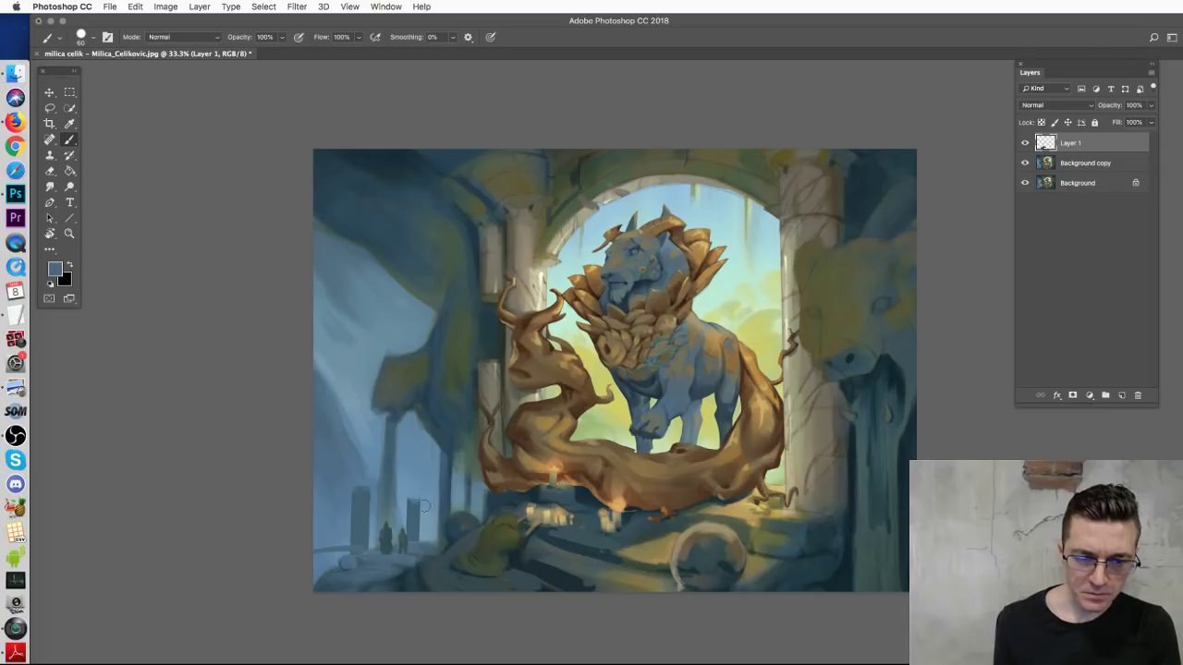
alt+click(460, 517)
mouse_move(441, 497)
mouse_down()
mouse_move(418, 460)
mouse_move(301, 397)
mouse_up()
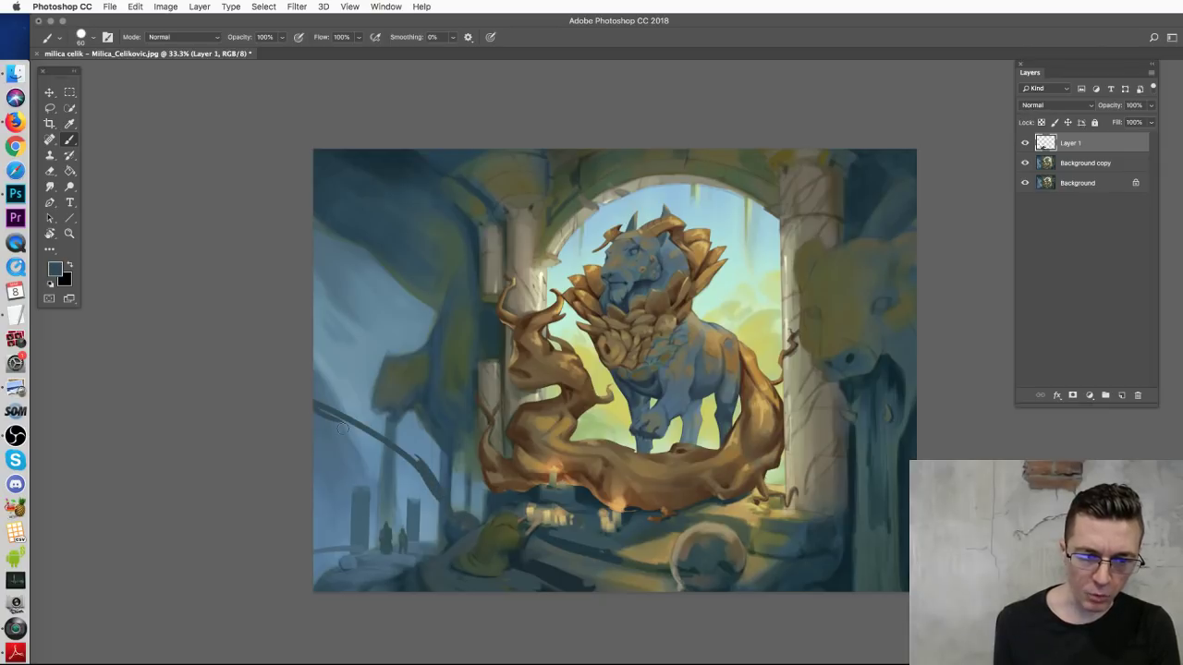
drag(429, 536, 308, 447)
drag(314, 302, 363, 329)
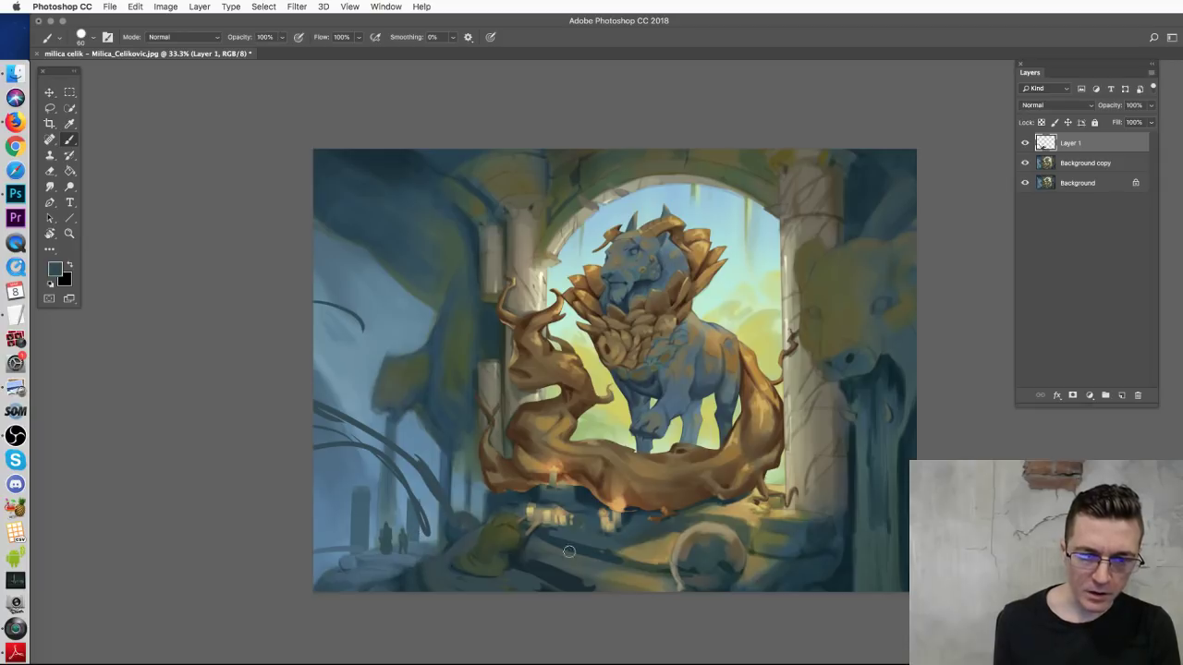
Step: Try a pale-yellow scribble over the golden root, undo it, and start a straight yellow line
alt+click(613, 393)
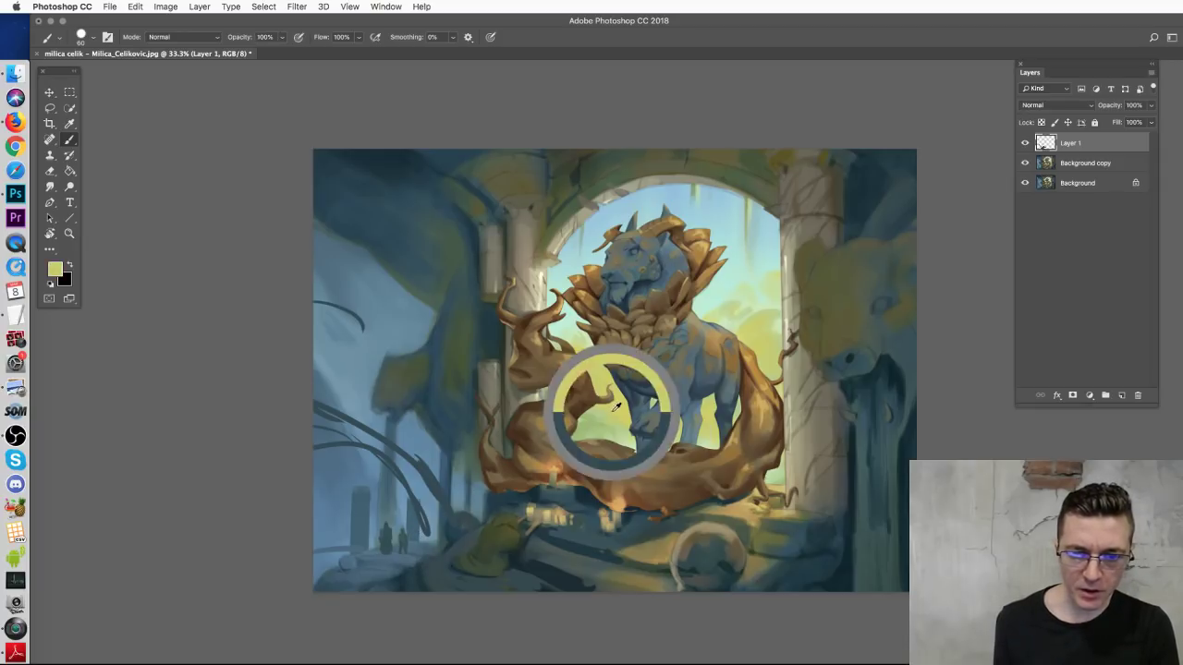
mouse_move(492, 445)
mouse_down()
mouse_move(522, 443)
mouse_move(490, 436)
mouse_move(483, 451)
mouse_move(538, 452)
mouse_move(486, 493)
mouse_up()
key(super+z)
shift+click(560, 442)
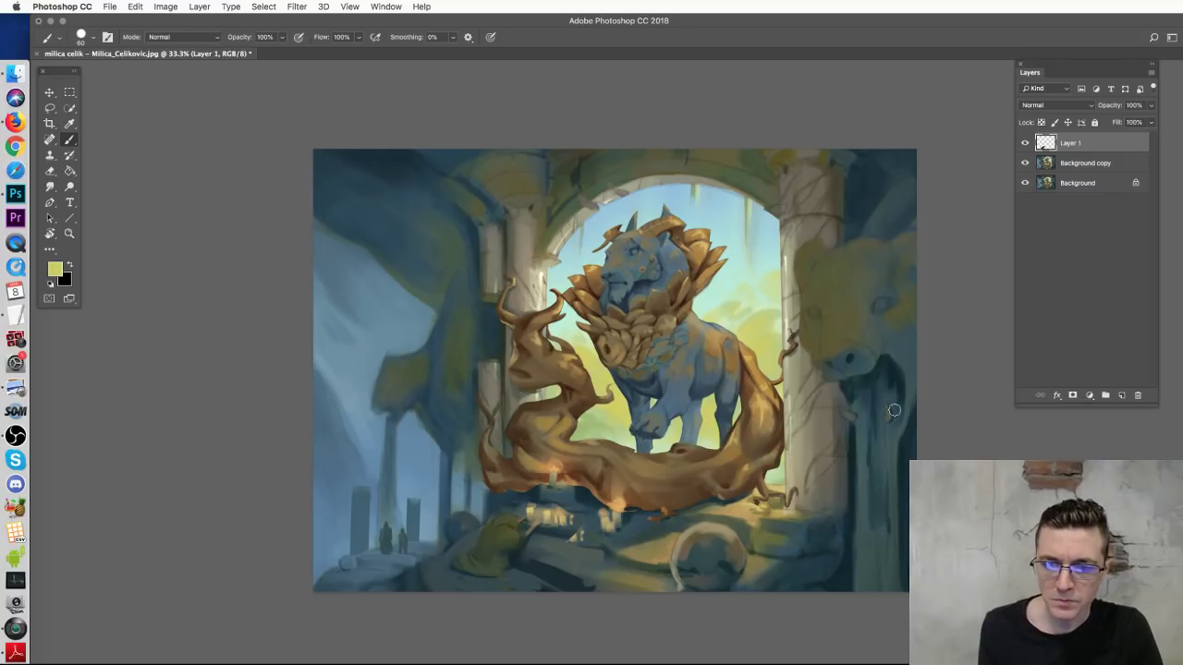
Step: Try straight horizontal yellow lines across the painting at several heights, undoing each
mouse_move(485, 422)
mouse_down()
mouse_move(553, 416)
mouse_move(926, 425)
mouse_up()
key(super+z)
drag(411, 431, 920, 431)
key(super+z)
drag(462, 404, 917, 403)
key(super+z)
Step: Settle the final horizontal yellow line at the lion's feet and zoom in on the carved lion face
mouse_move(428, 363)
mouse_down()
mouse_move(462, 365)
mouse_move(970, 376)
mouse_up()
key(super+z)
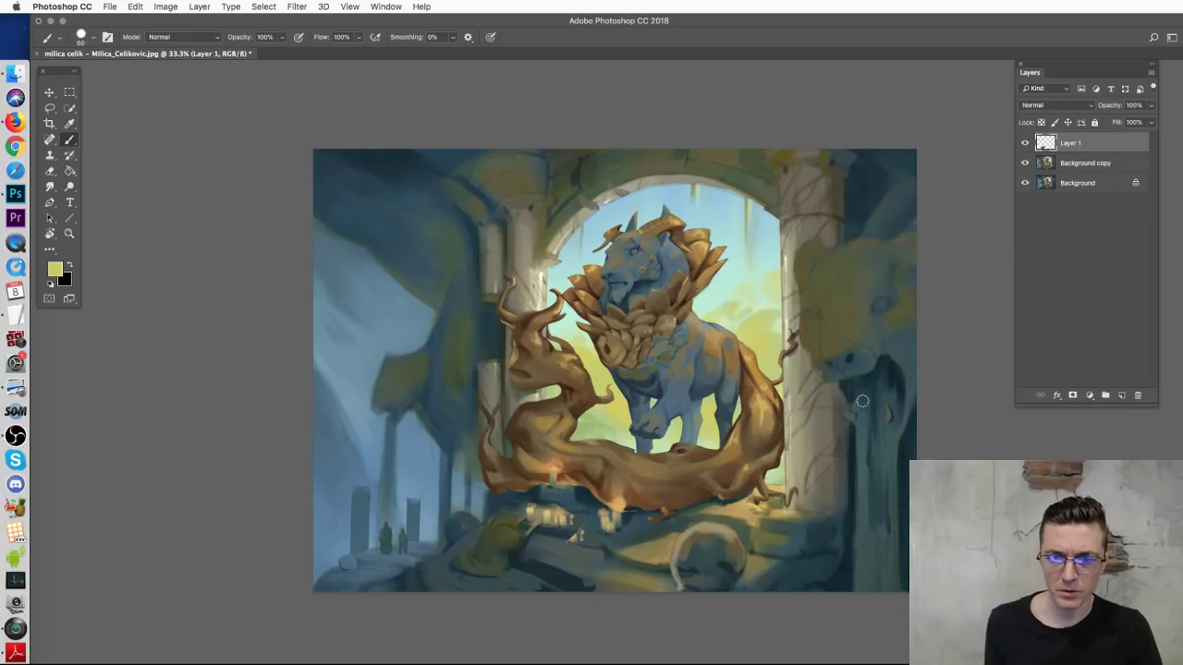
drag(457, 444, 951, 441)
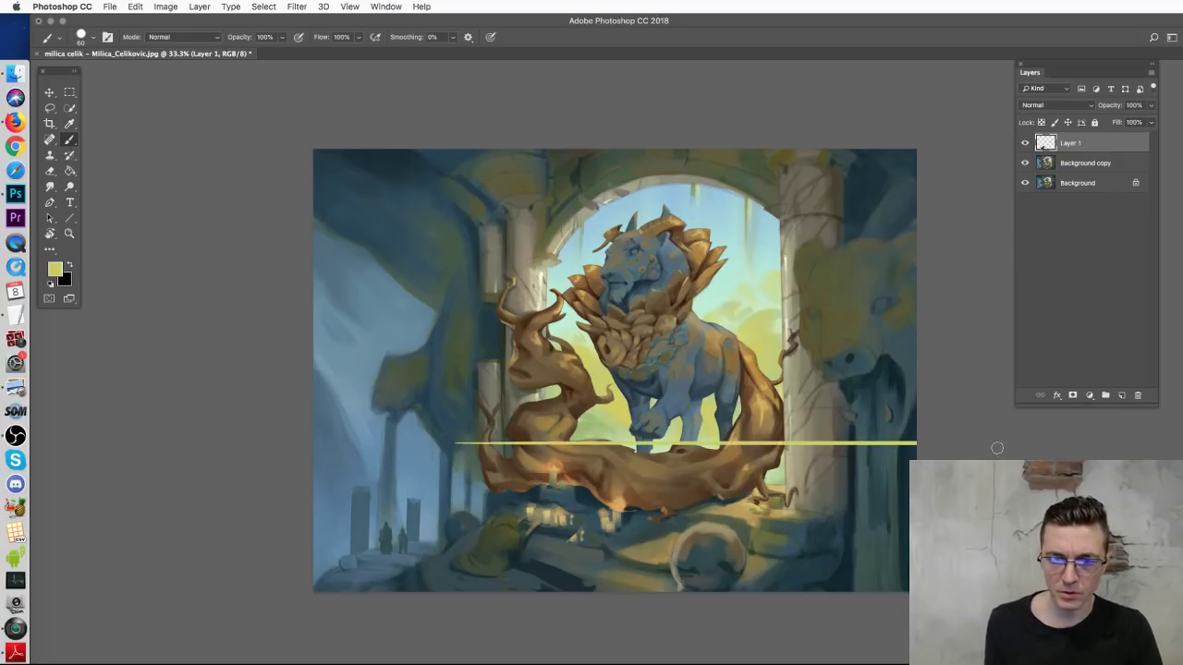
key(super+z)
drag(510, 422, 959, 429)
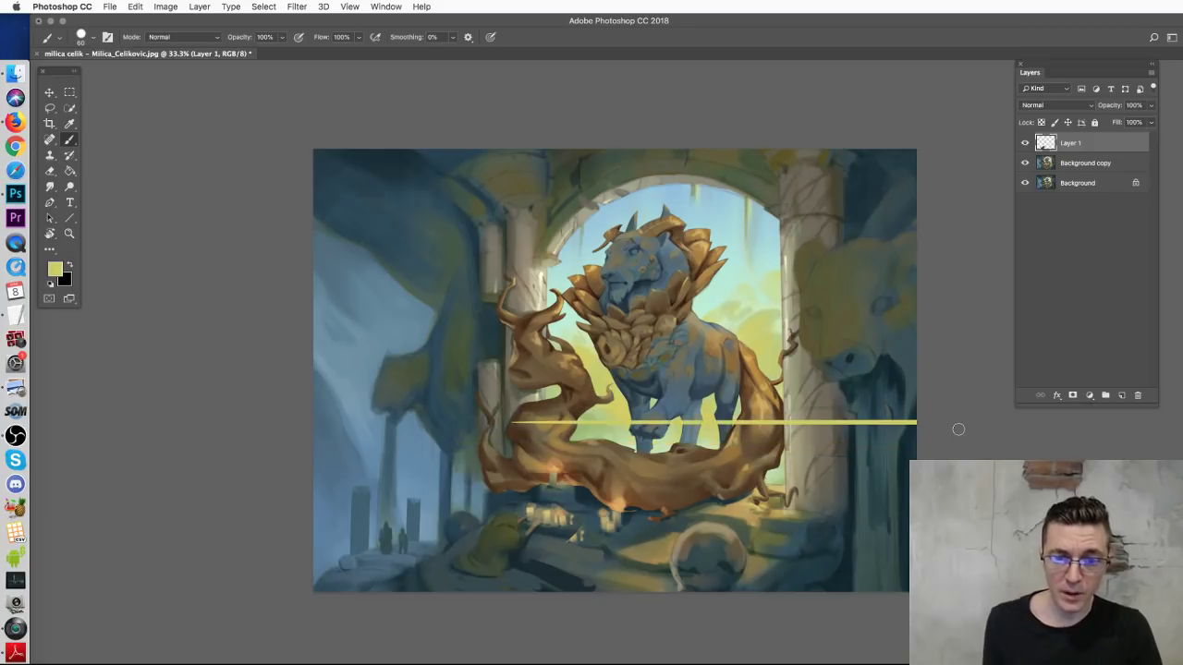
key(super+equal)
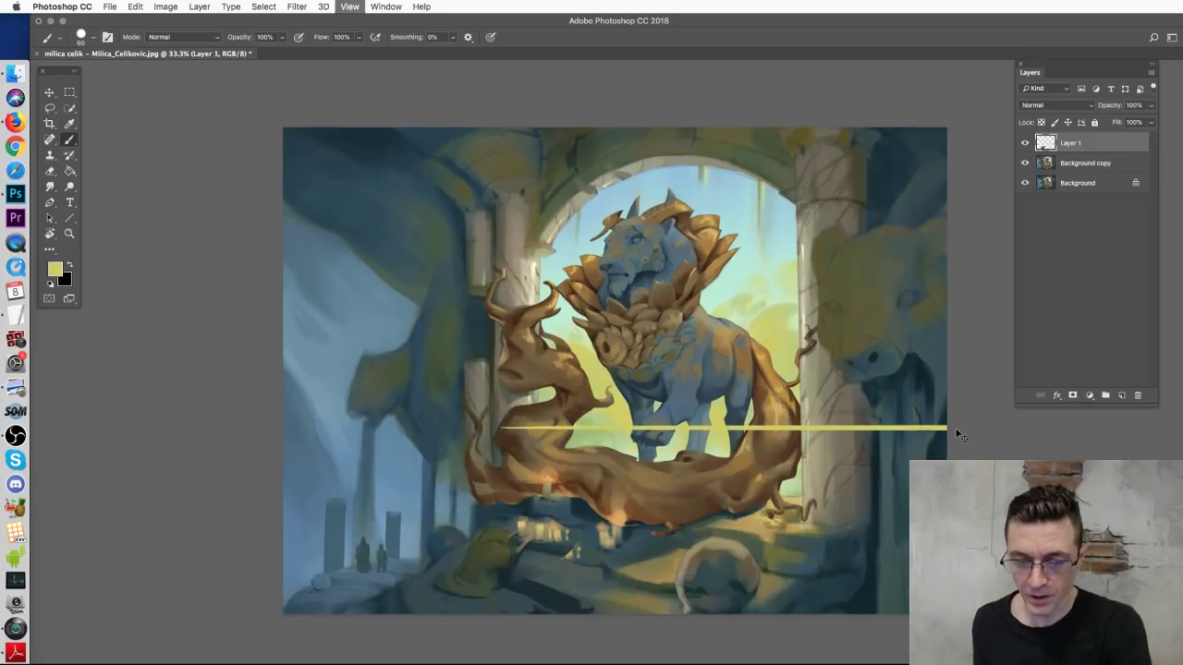
drag(898, 469, 617, 327)
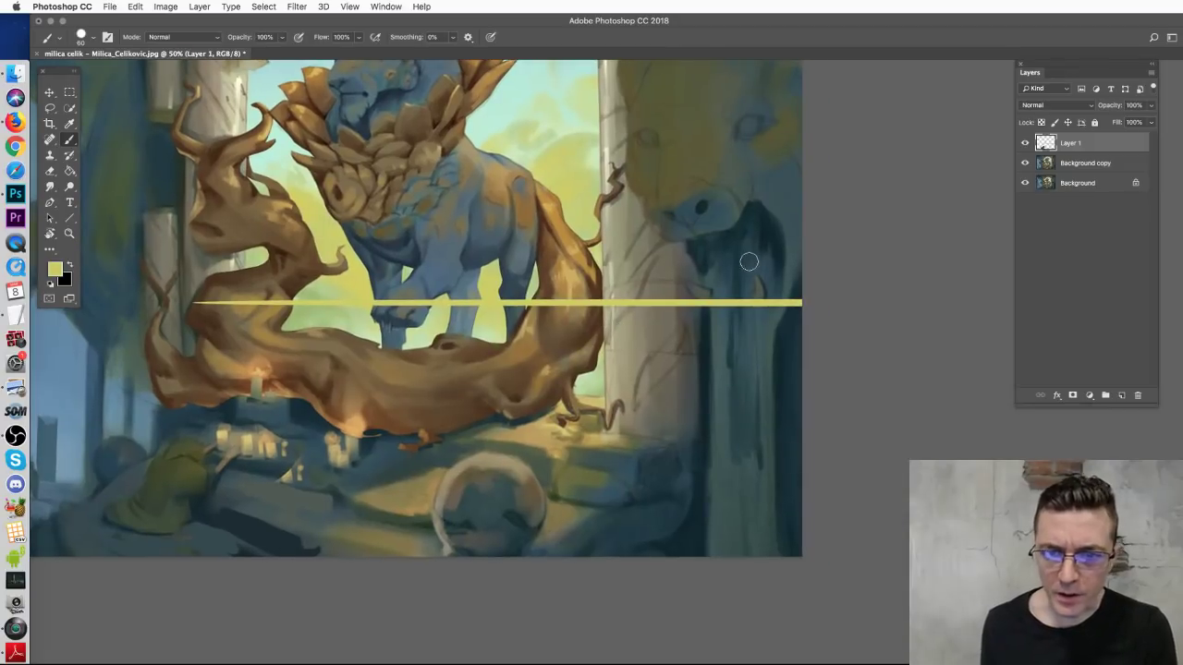
Step: Set the brush to 17 px and sketch thin lines across the carved lion's muzzle and brow
key(super+equal)
key(super+equal)
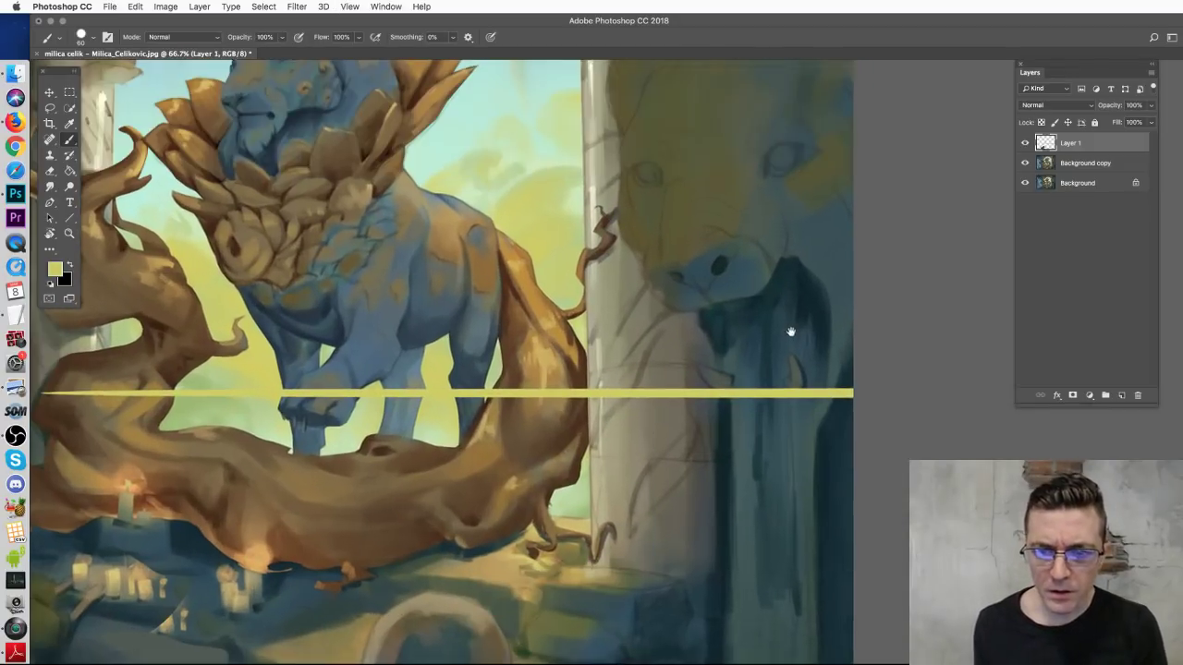
right_click(776, 314)
click(841, 343)
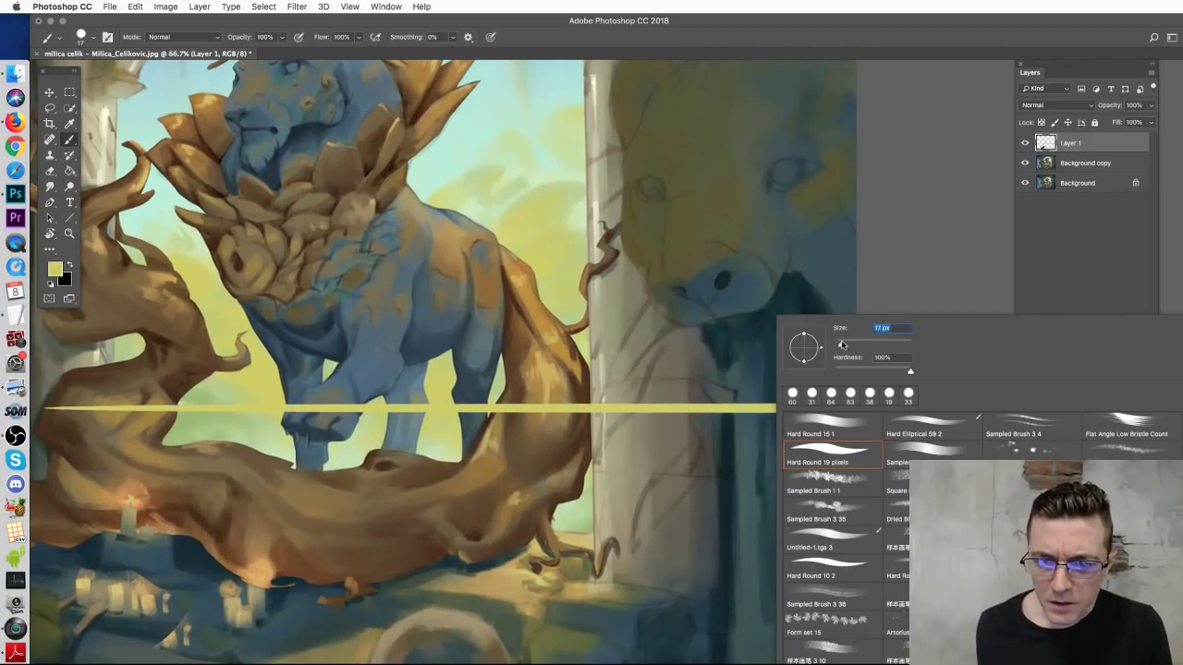
drag(673, 331, 796, 300)
drag(638, 276, 769, 237)
drag(689, 377, 793, 372)
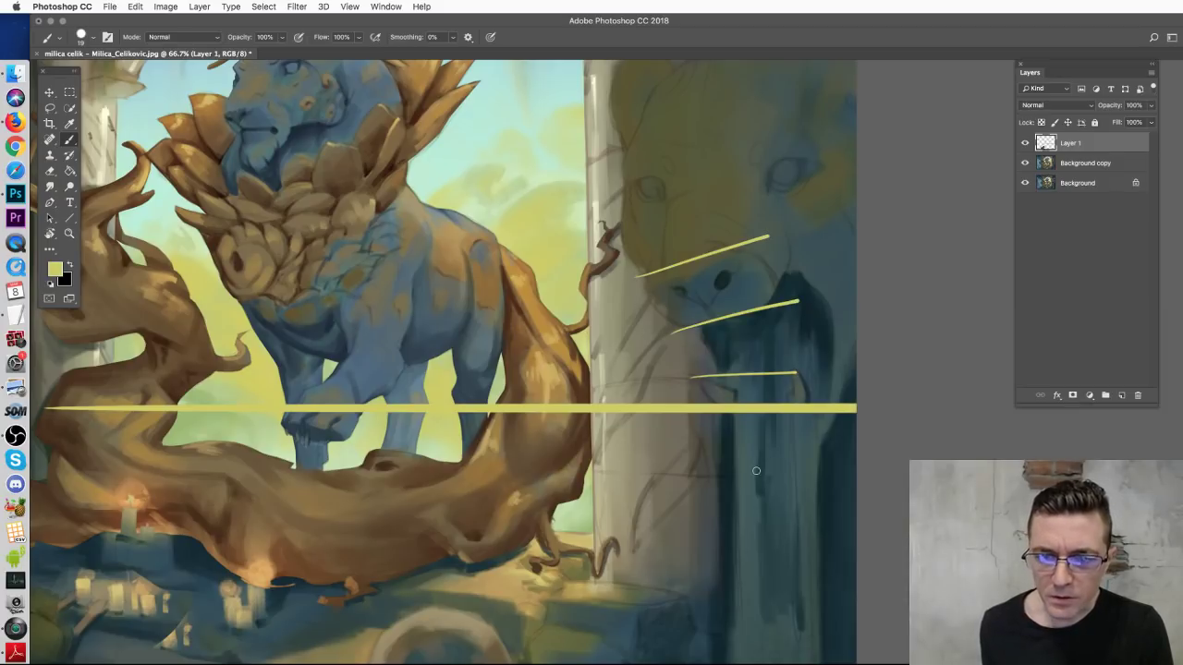
drag(648, 176, 813, 146)
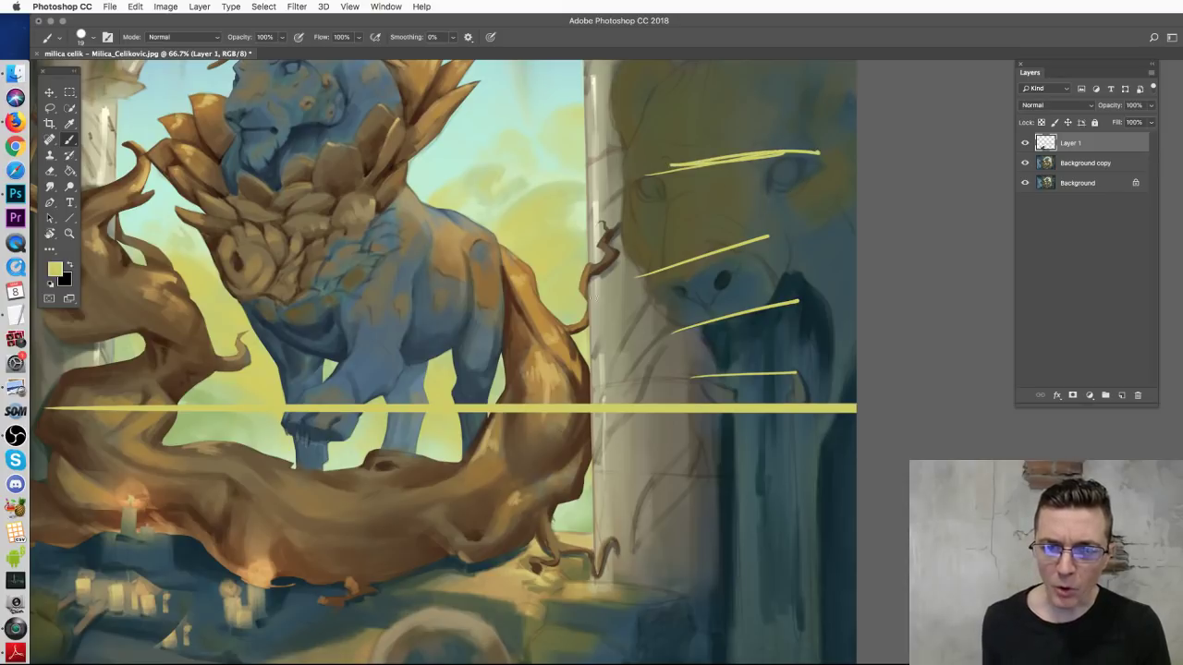
Step: Select all, delete Layer 1's contents, and deselect
key(ctrl+a)
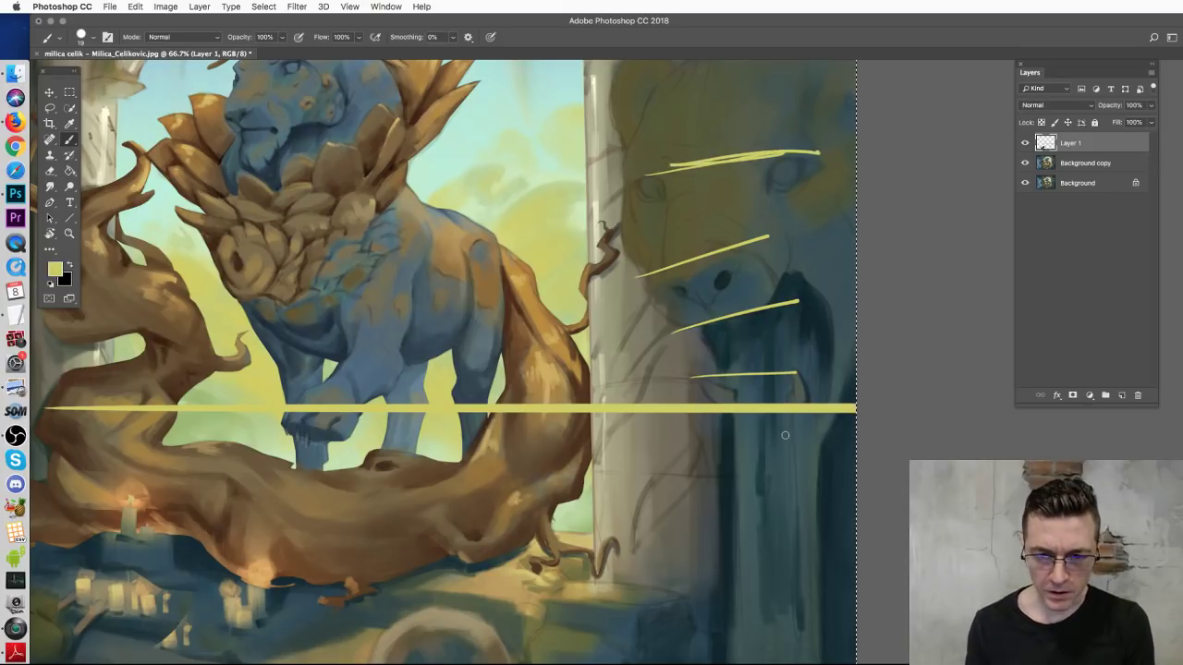
key(Delete)
key(ctrl+d)
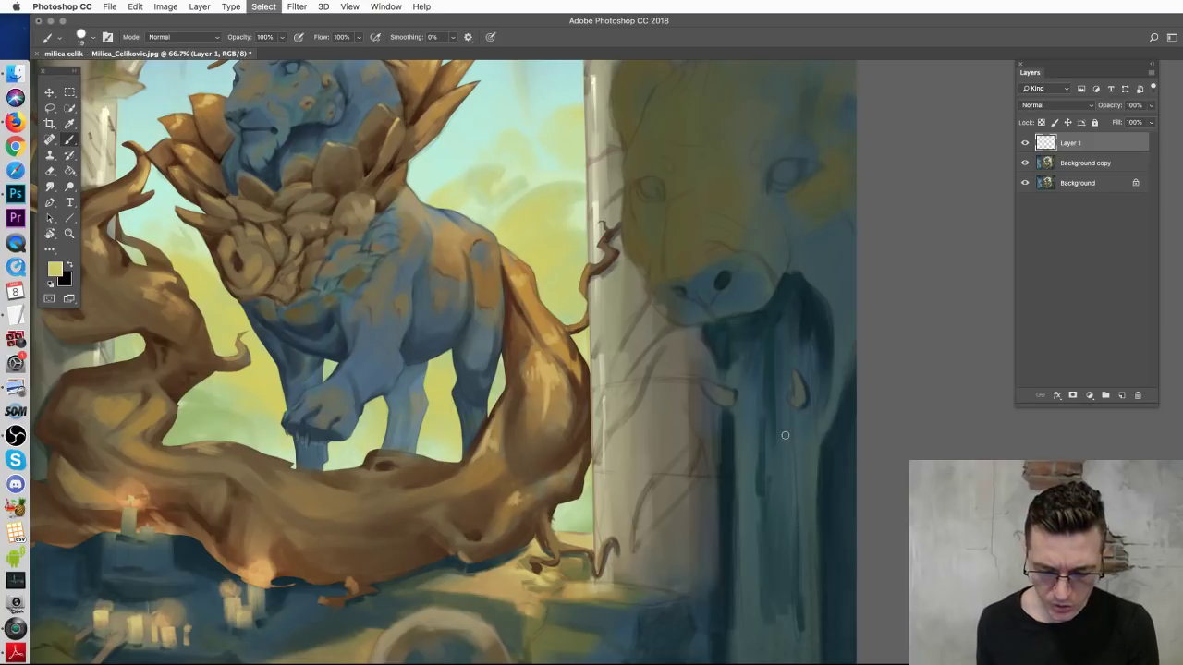
Step: Sketch looping ornament curls on the carved lion's forehead, then undo them
scroll(740, 416, up, 3)
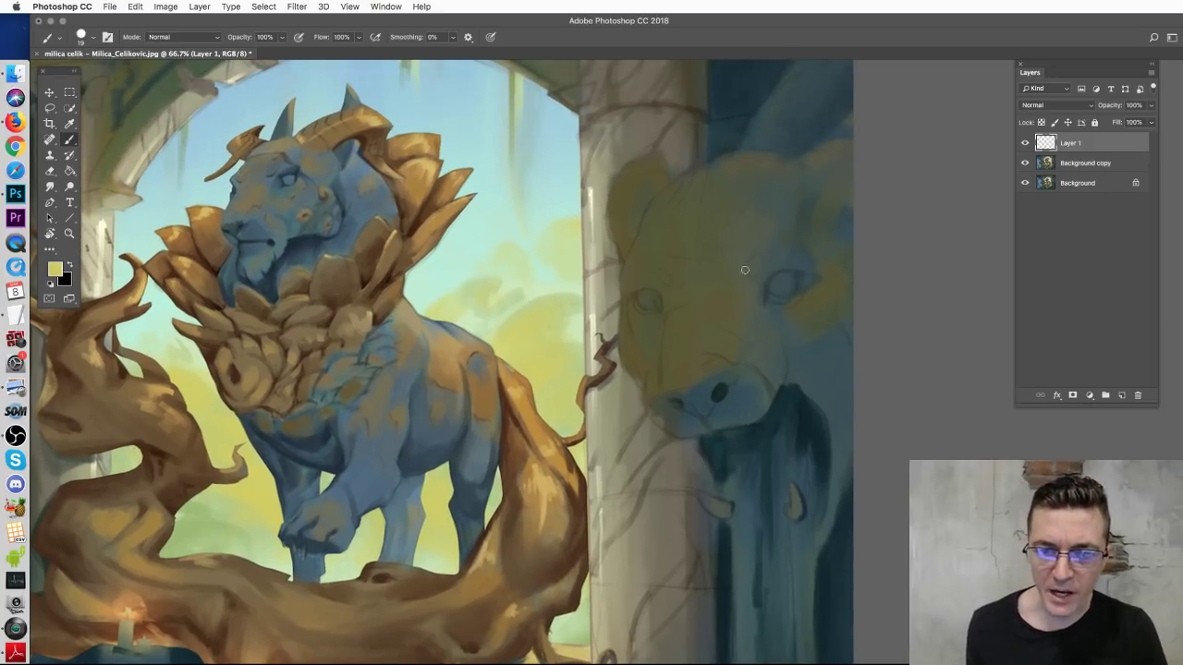
mouse_move(781, 159)
mouse_down()
mouse_move(782, 208)
mouse_move(742, 293)
mouse_up()
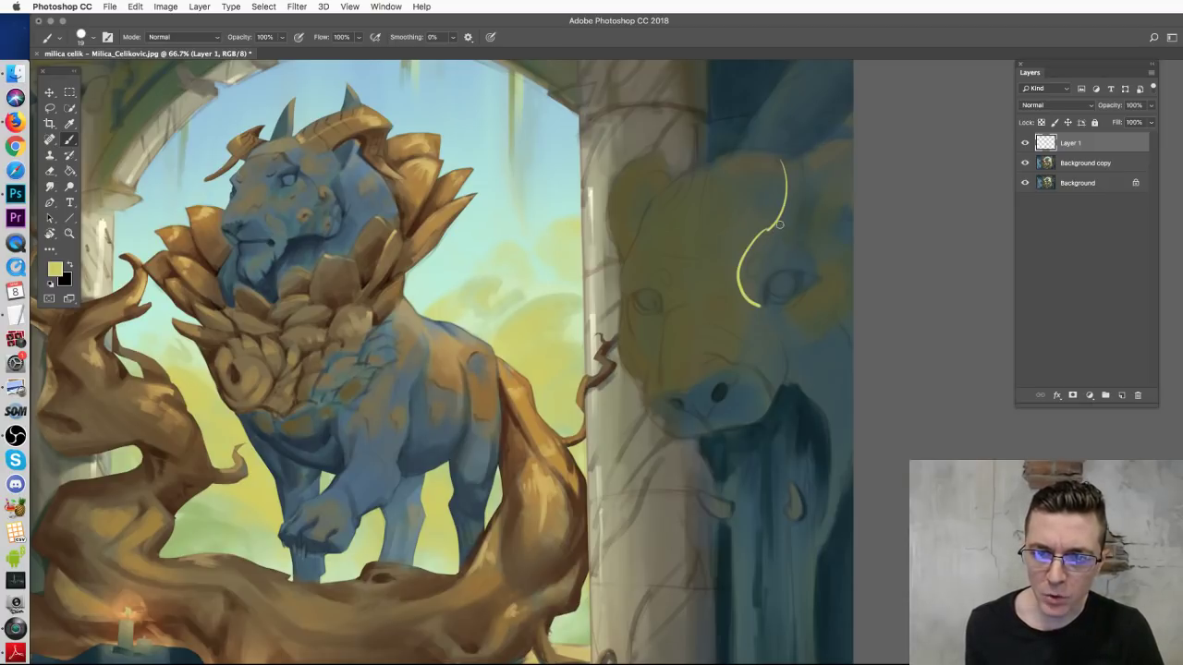
mouse_move(781, 194)
mouse_down()
mouse_move(758, 239)
mouse_move(764, 305)
mouse_move(825, 284)
mouse_move(772, 305)
mouse_up()
mouse_move(652, 342)
mouse_down()
mouse_move(661, 308)
mouse_move(723, 288)
mouse_move(755, 319)
mouse_up()
mouse_move(662, 298)
mouse_down()
mouse_move(632, 296)
mouse_move(621, 275)
mouse_move(644, 250)
mouse_move(679, 280)
mouse_up()
mouse_move(751, 295)
mouse_down()
mouse_move(818, 220)
mouse_move(796, 266)
mouse_move(756, 292)
mouse_move(667, 231)
mouse_move(691, 212)
mouse_up()
mouse_move(722, 298)
mouse_down()
mouse_move(758, 221)
mouse_move(736, 167)
mouse_up()
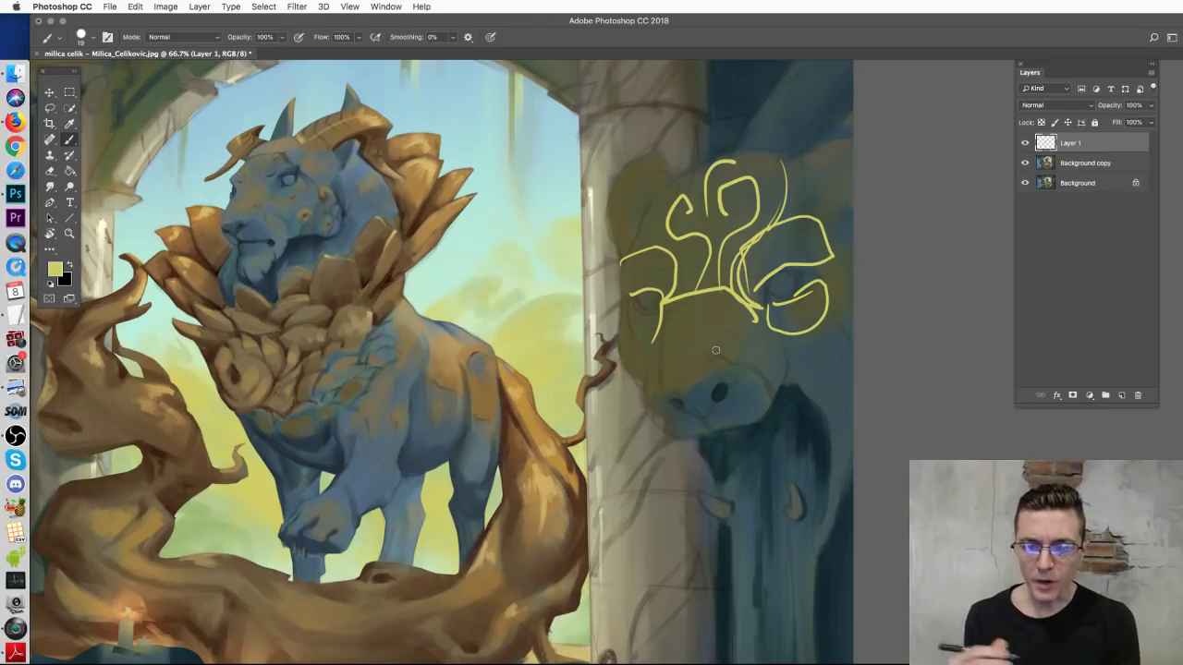
key(super+alt+z)
key(super+alt+z)
key(super+alt+z)
key(super+alt+z)
key(super+alt+z)
key(super+alt+z)
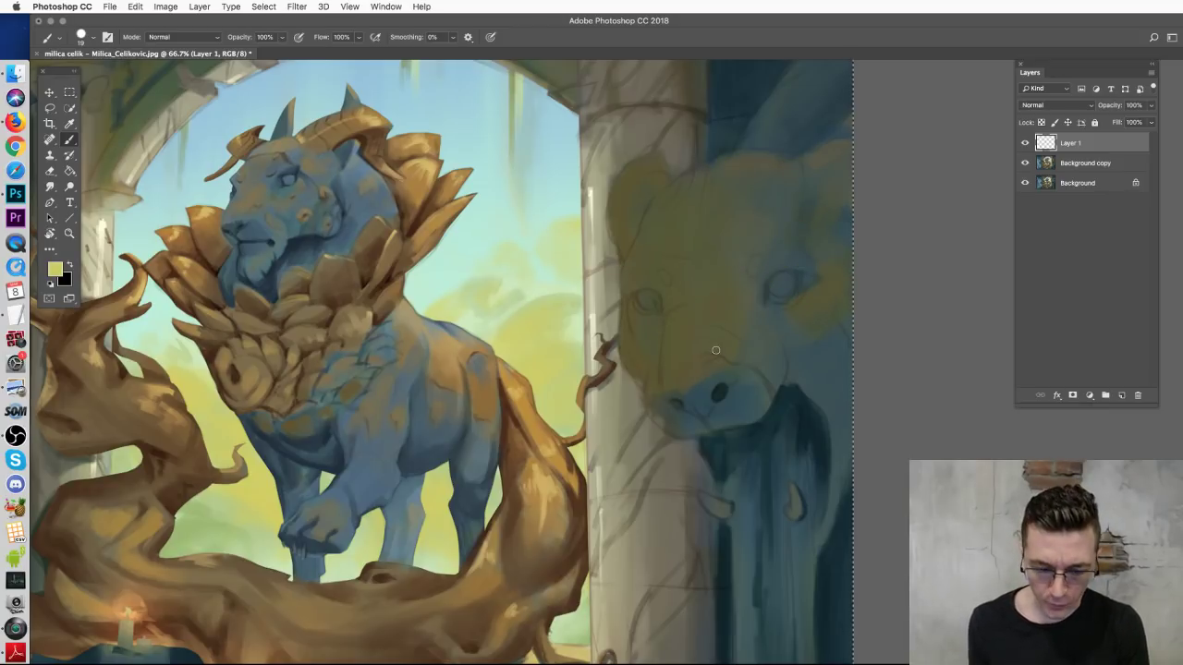
Step: Sketch a bracket-shaped band across the brow, then delete Layer 1
mouse_move(627, 291)
mouse_down()
mouse_move(658, 290)
mouse_move(654, 267)
mouse_move(682, 302)
mouse_move(658, 287)
mouse_move(682, 297)
mouse_move(752, 250)
mouse_move(684, 301)
mouse_up()
mouse_move(747, 263)
mouse_down()
mouse_move(744, 243)
mouse_move(776, 260)
mouse_move(739, 284)
mouse_up()
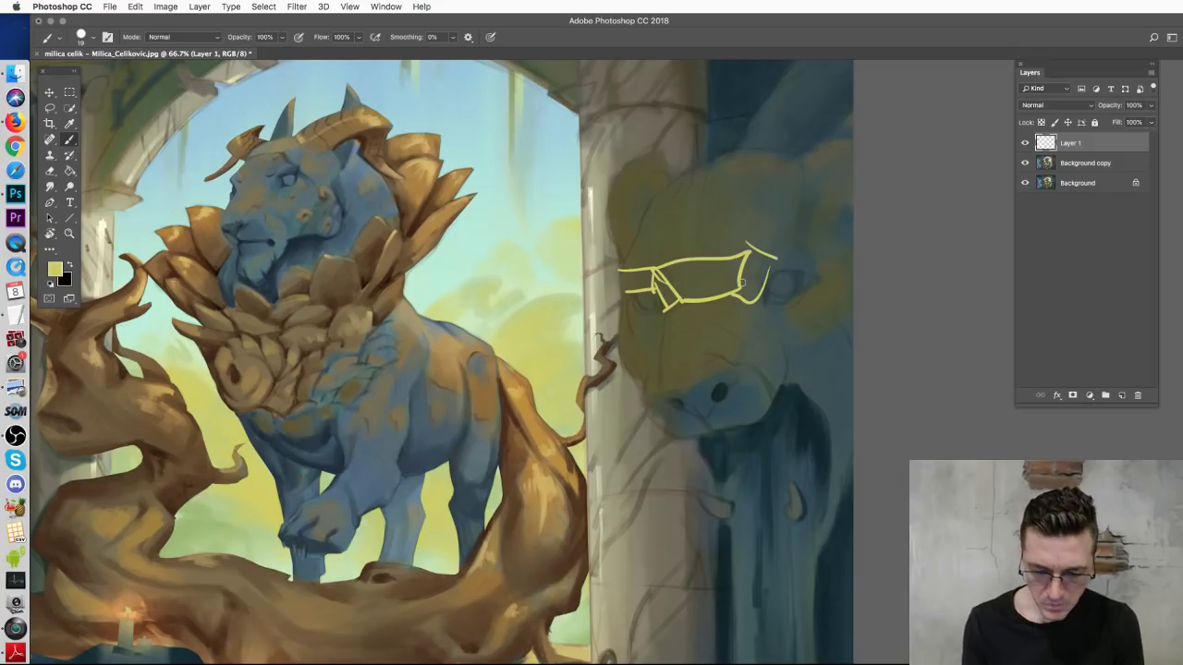
key(BackSpace)
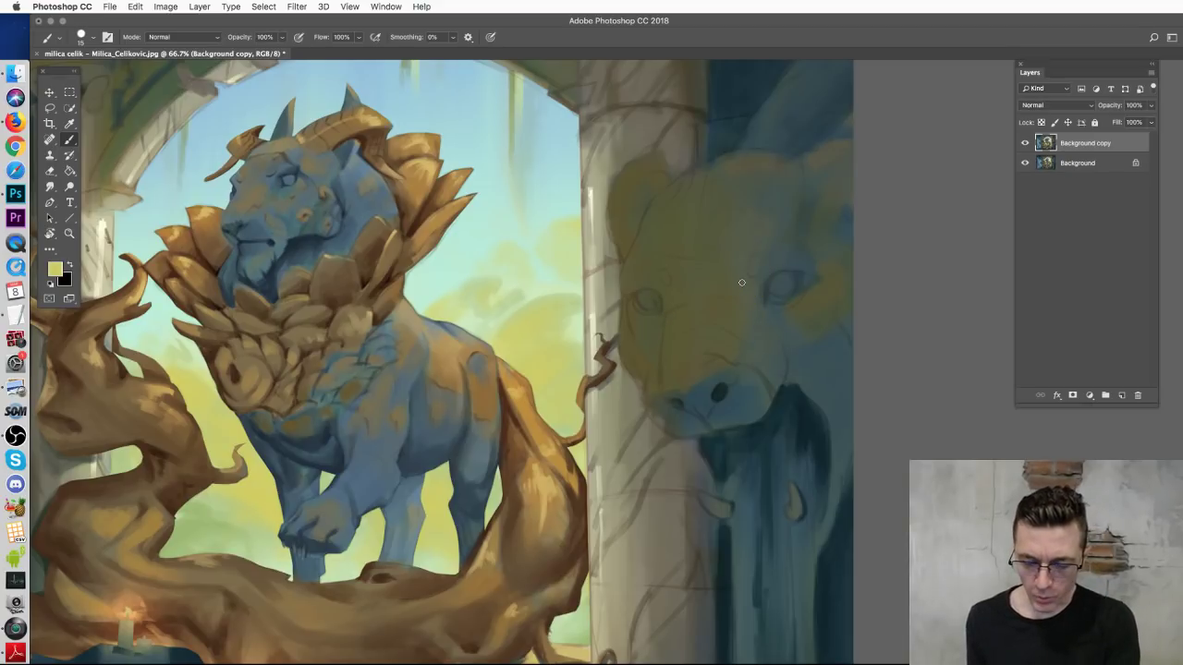
key(super+minus)
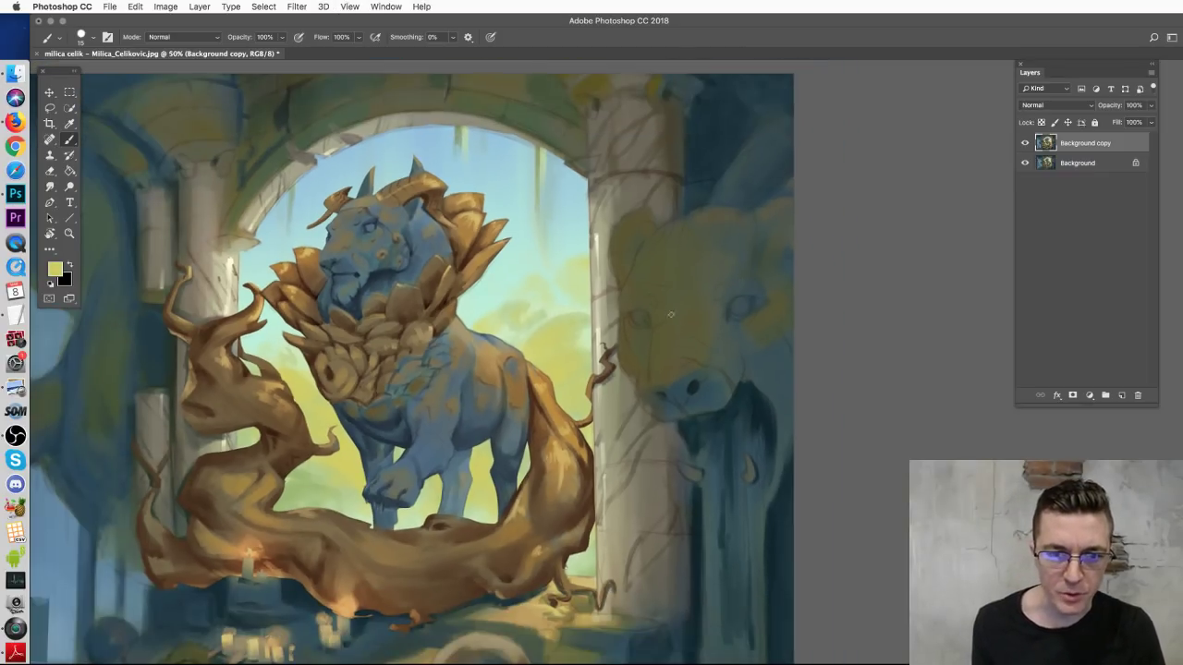
scroll(700, 299, left, 5)
scroll(700, 299, up, 1)
key(super+z)
drag(393, 336, 385, 379)
key(super+z)
scroll(751, 277, right, 8)
scroll(751, 278, down, 4)
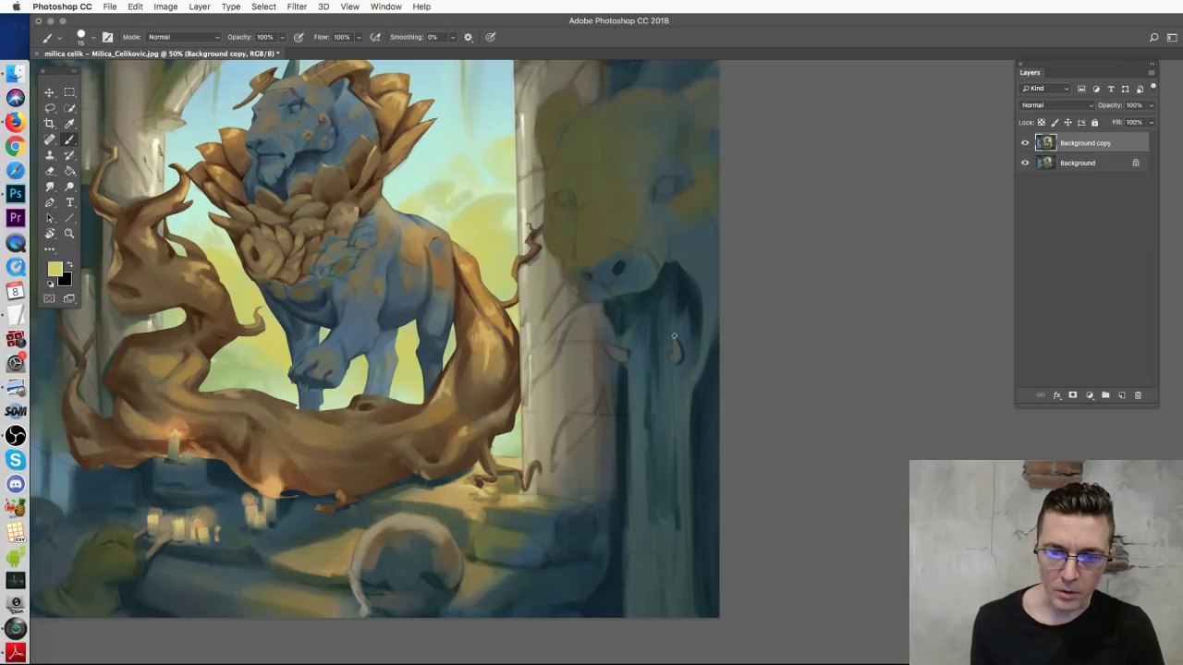
mouse_move(460, 337)
mouse_down()
mouse_move(652, 356)
mouse_move(730, 449)
mouse_up()
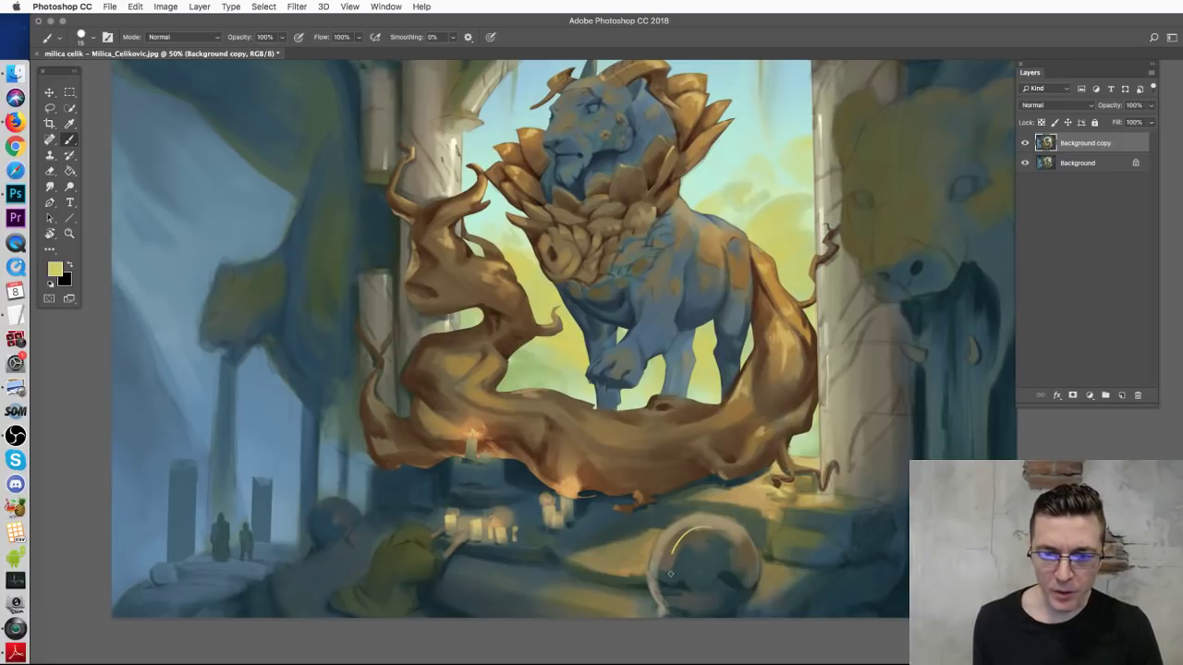
drag(317, 533, 320, 531)
key(ctrl+z)
mouse_move(709, 548)
mouse_down()
mouse_move(724, 586)
mouse_move(706, 551)
mouse_up()
key(super+z)
key(super+minus)
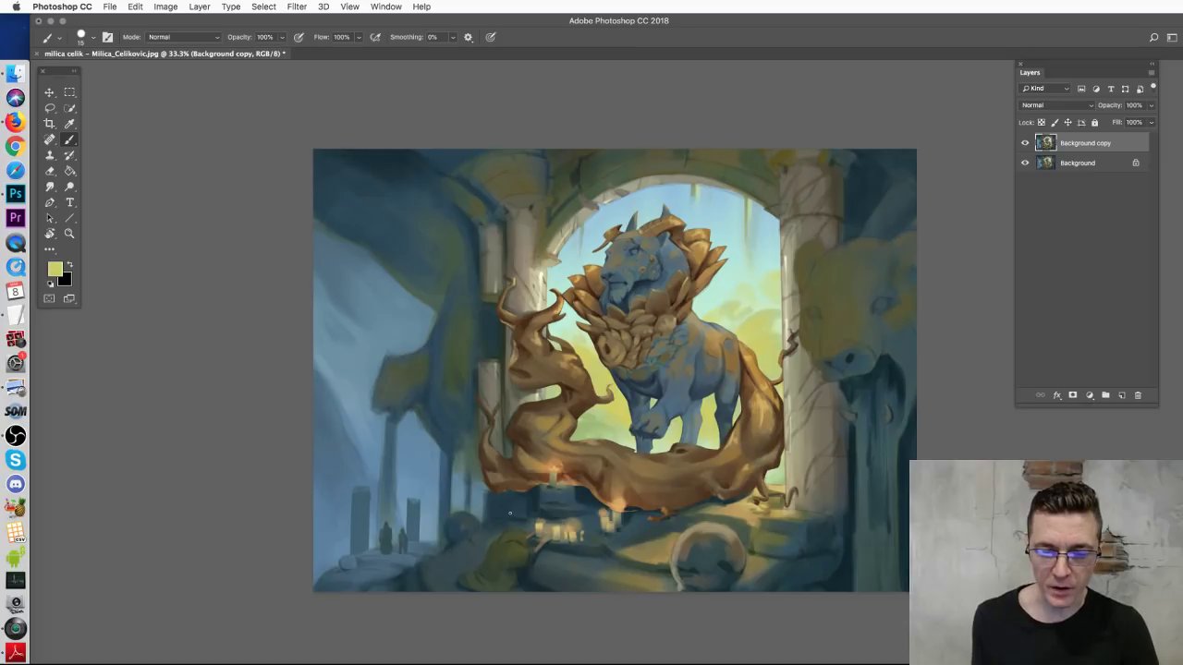
Step: Scribble zigzag texture over the rocks, then close the archway painting without saving
mouse_move(692, 564)
mouse_down()
mouse_move(732, 573)
mouse_move(741, 558)
mouse_move(679, 542)
mouse_move(702, 549)
mouse_up()
key(super+z)
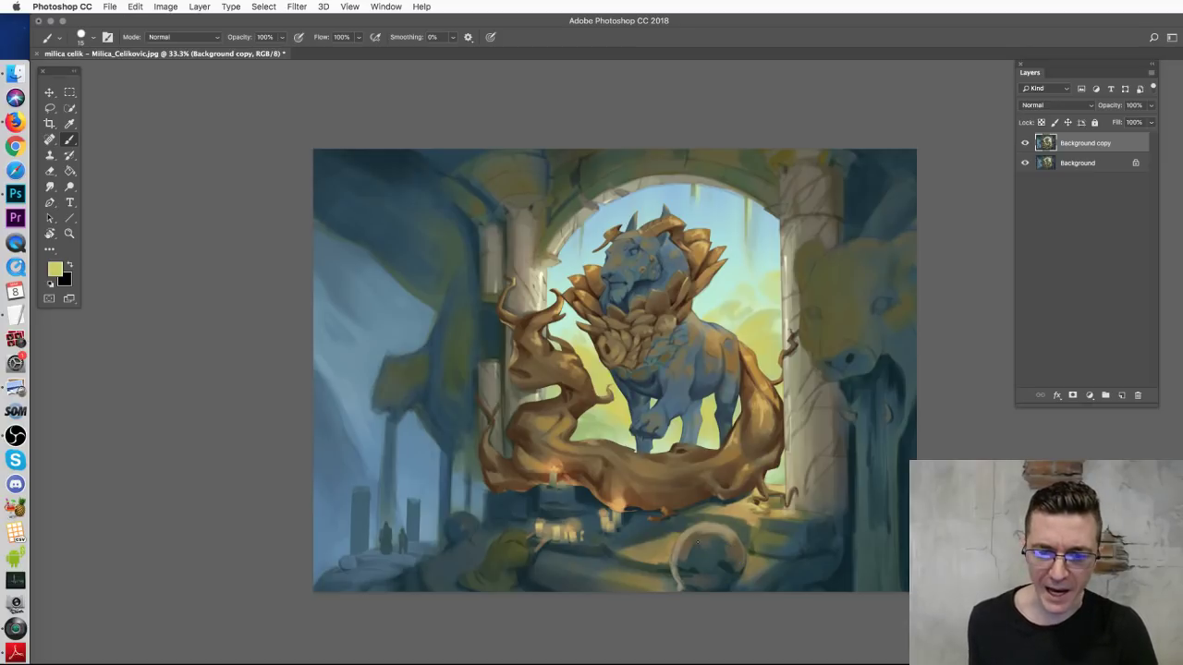
mouse_move(710, 566)
mouse_down()
mouse_move(740, 546)
mouse_move(689, 544)
mouse_move(702, 537)
mouse_move(707, 561)
mouse_move(773, 547)
mouse_up()
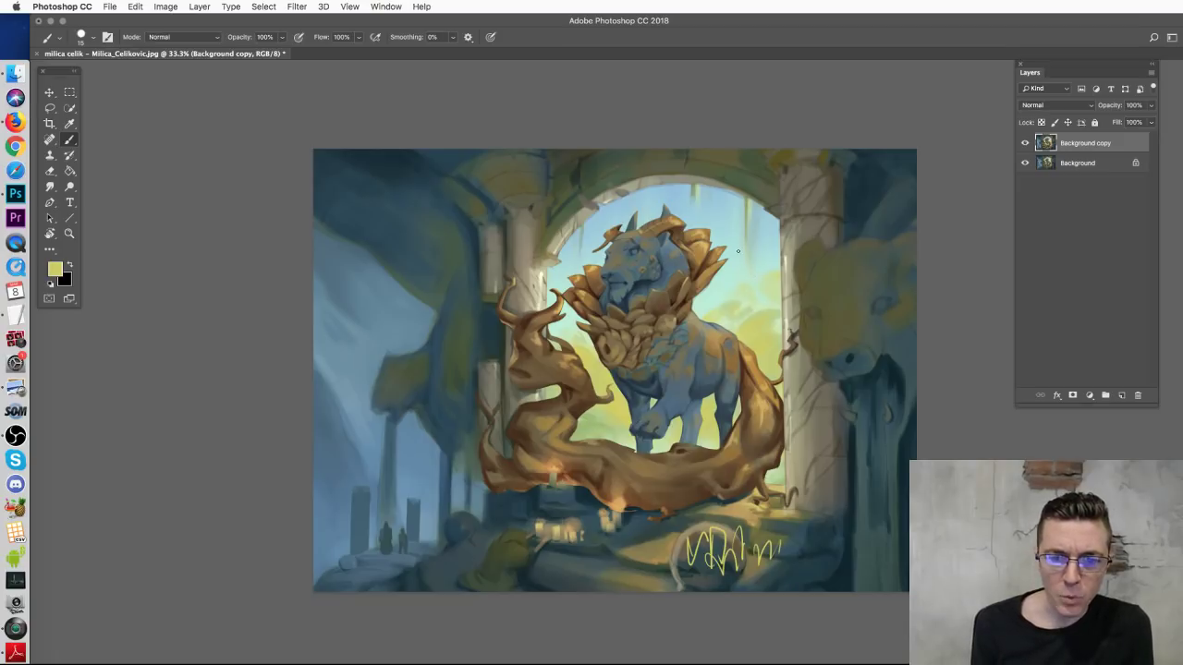
drag(743, 298, 728, 264)
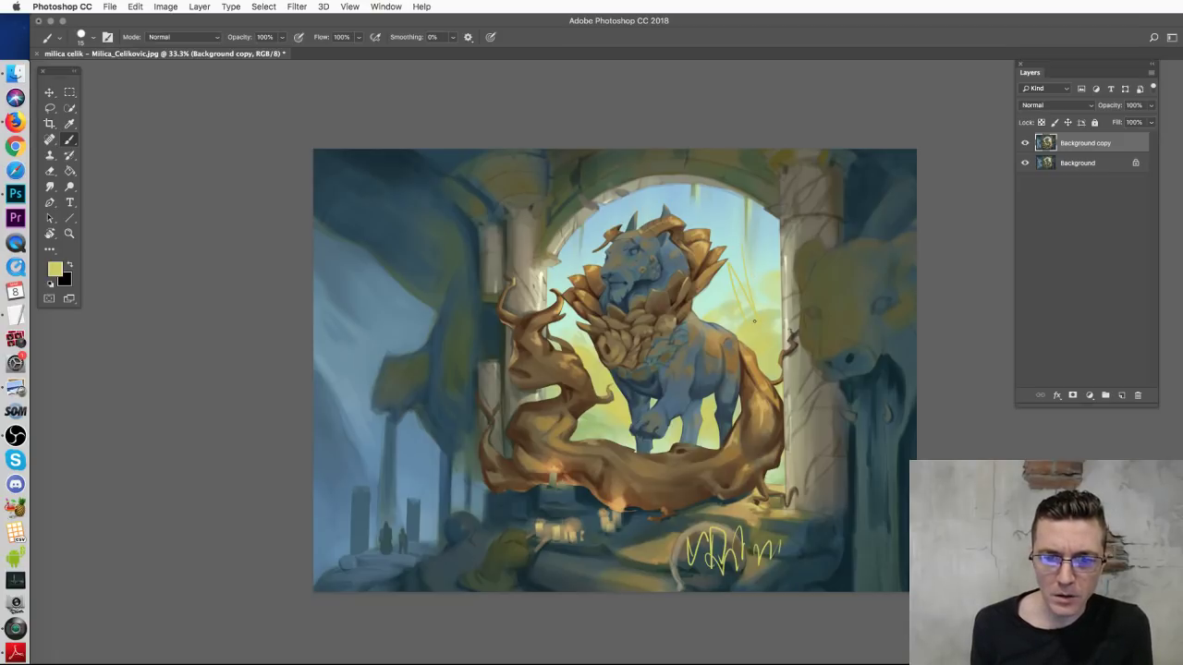
key(super+z)
drag(420, 323, 439, 451)
key(super+z)
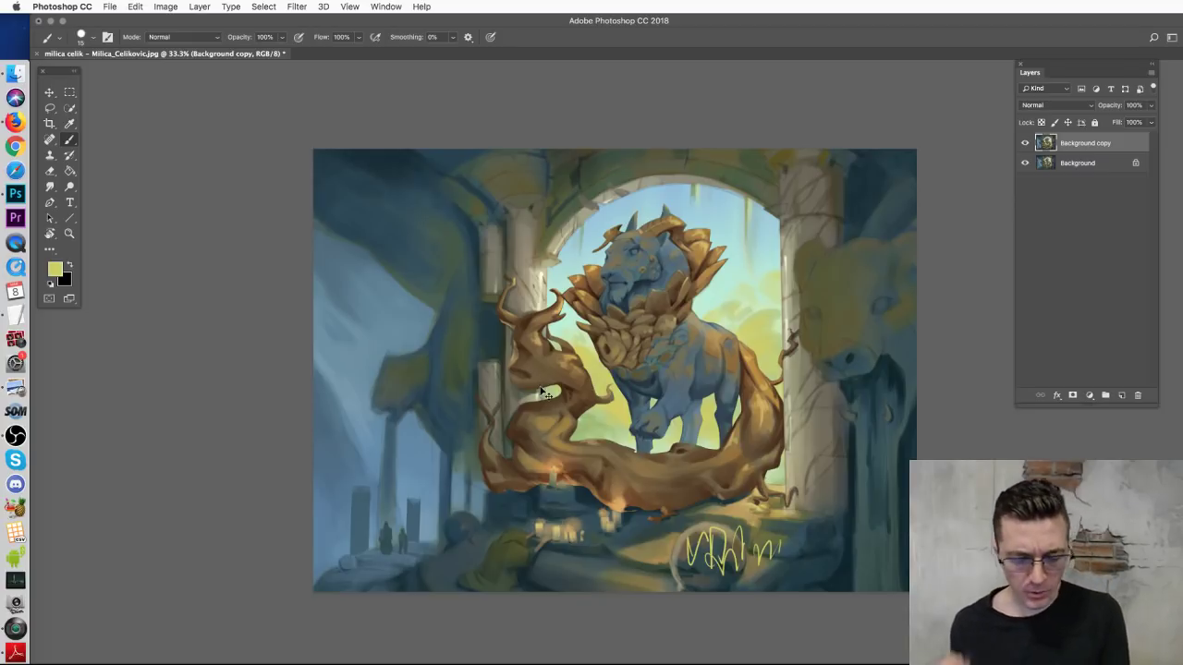
key(super+w)
click(757, 273)
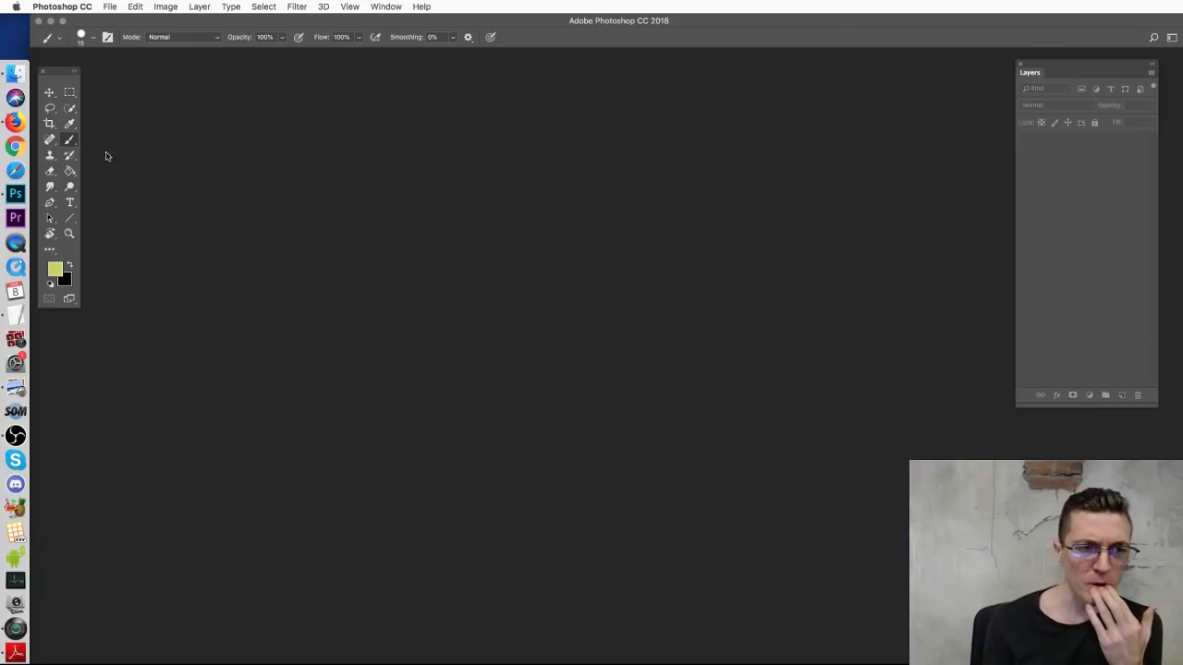
Step: Go to the Gilded Guardian concepts folder and preview the dark grey chimera sketch
click(49, 92)
click(16, 73)
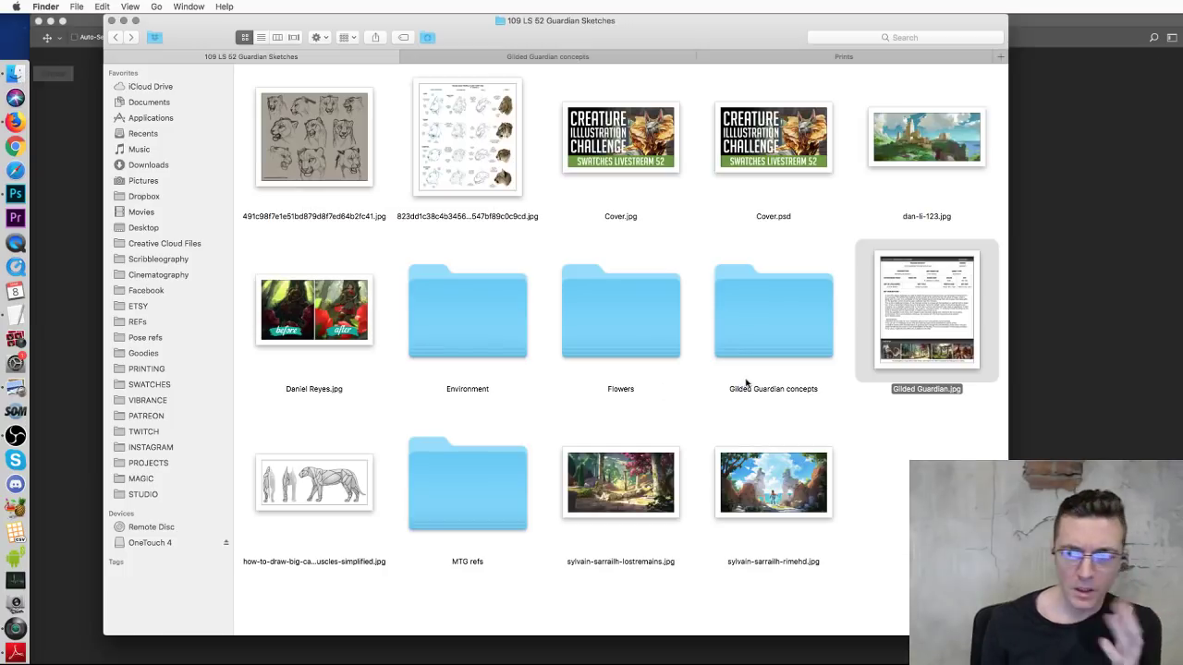
click(656, 61)
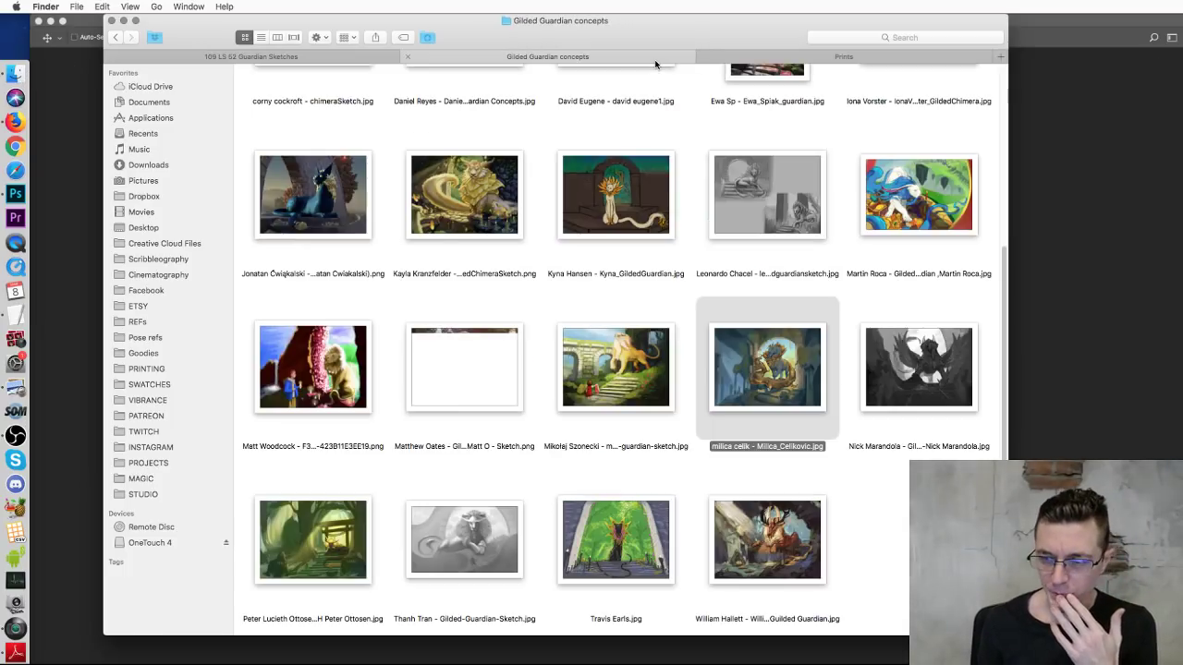
click(882, 373)
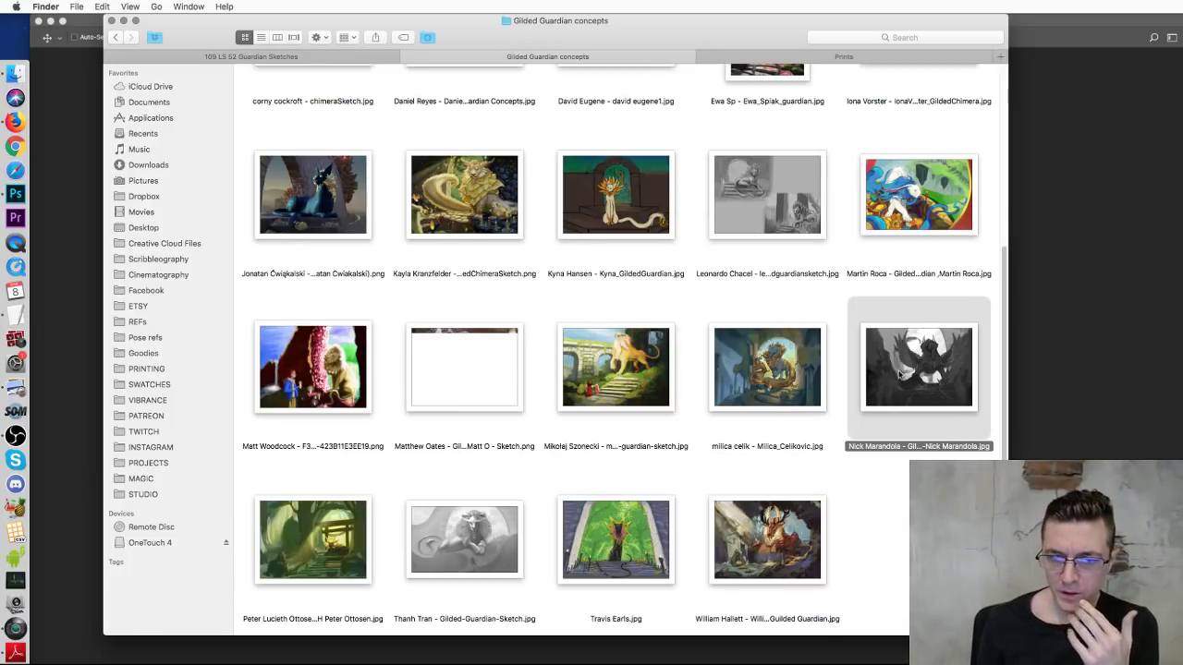
double_click(904, 375)
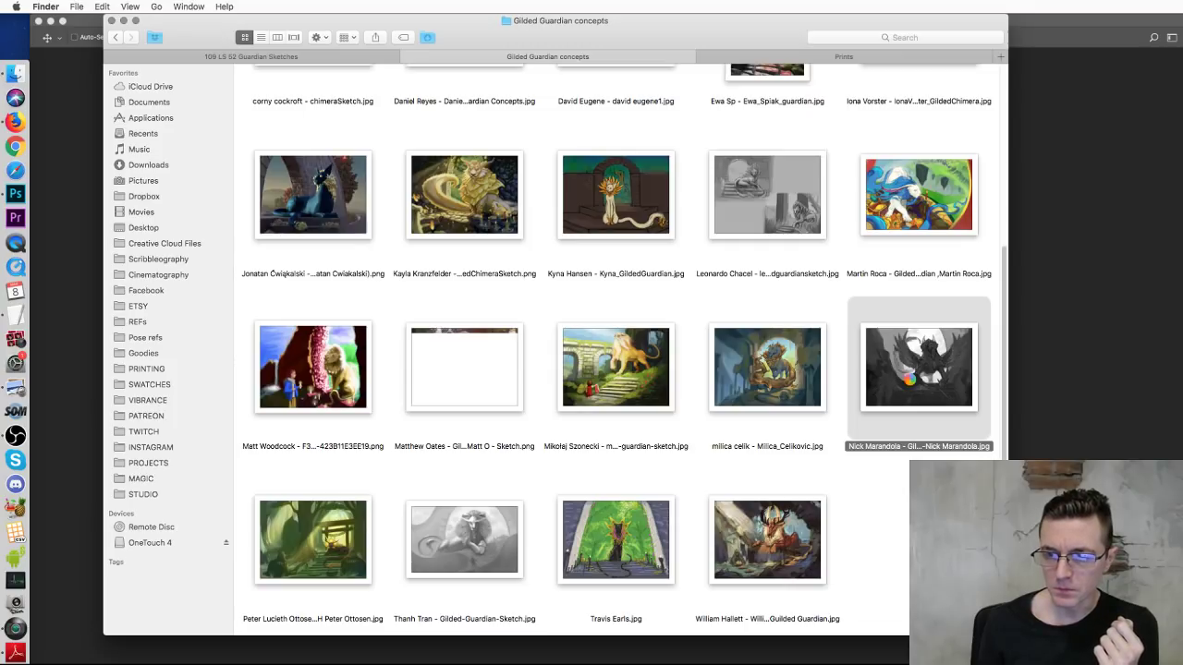
Step: Close the preview and open the sketch in Adobe Photoshop CC 2018 via Open With
right_click(905, 376)
right_click(895, 380)
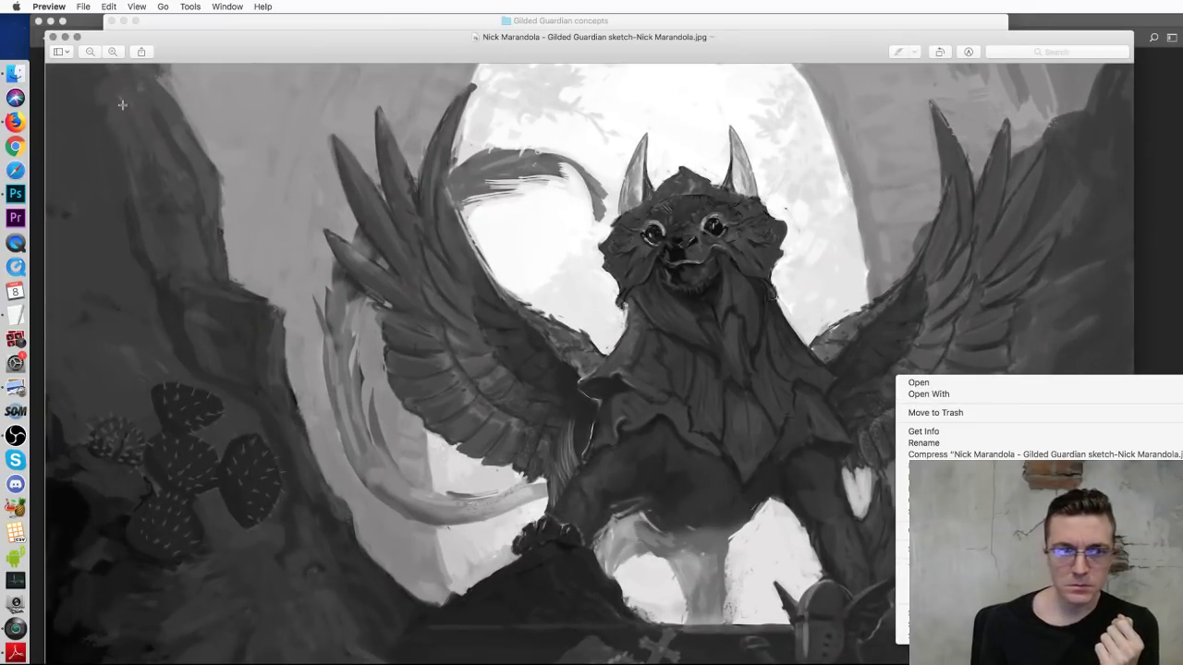
click(53, 37)
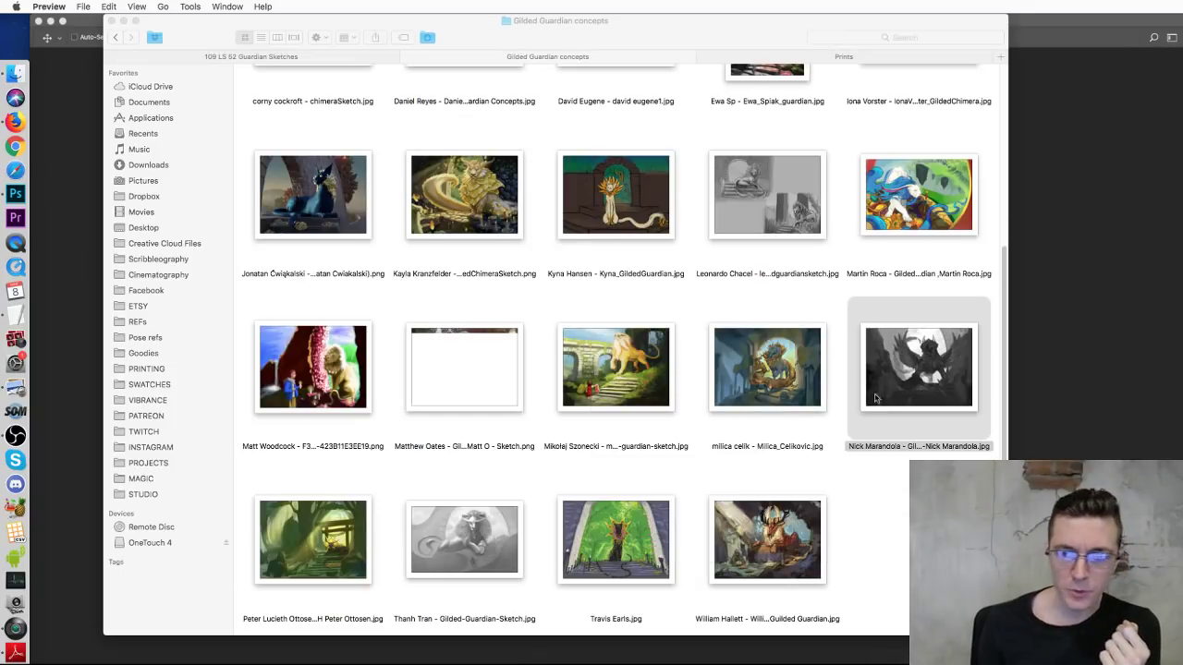
right_click(896, 375)
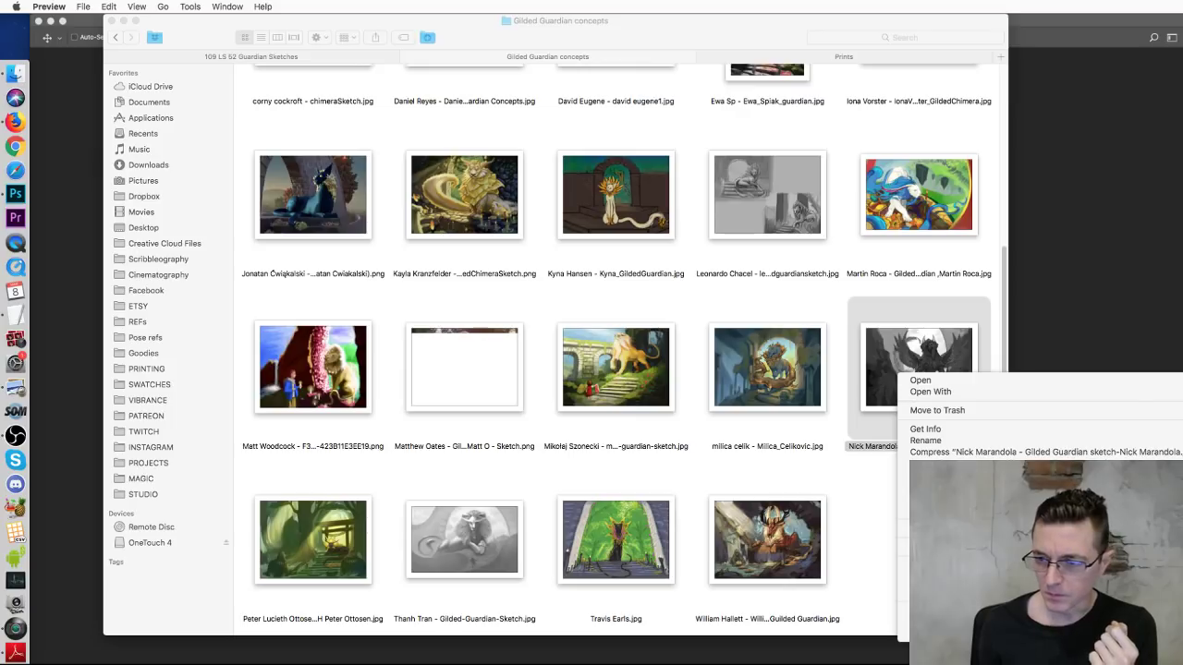
key(super+Tab)
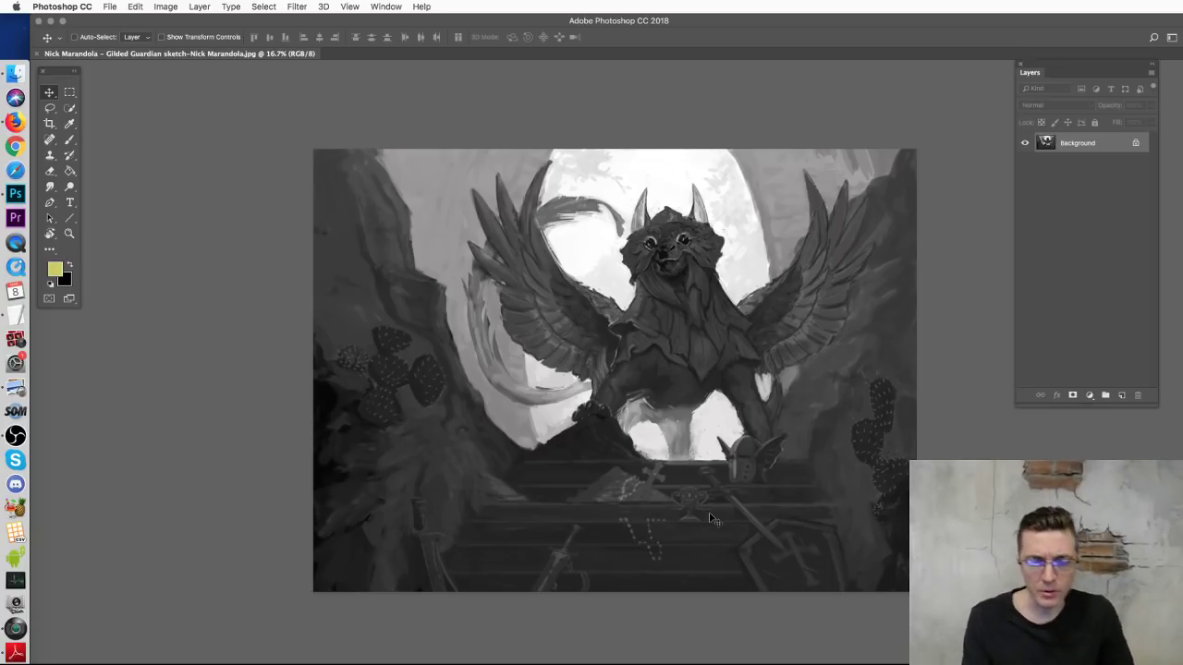
Step: Apply Levels with input black 21 and midtones 1.58 to brighten the grayscale sketch
click(68, 140)
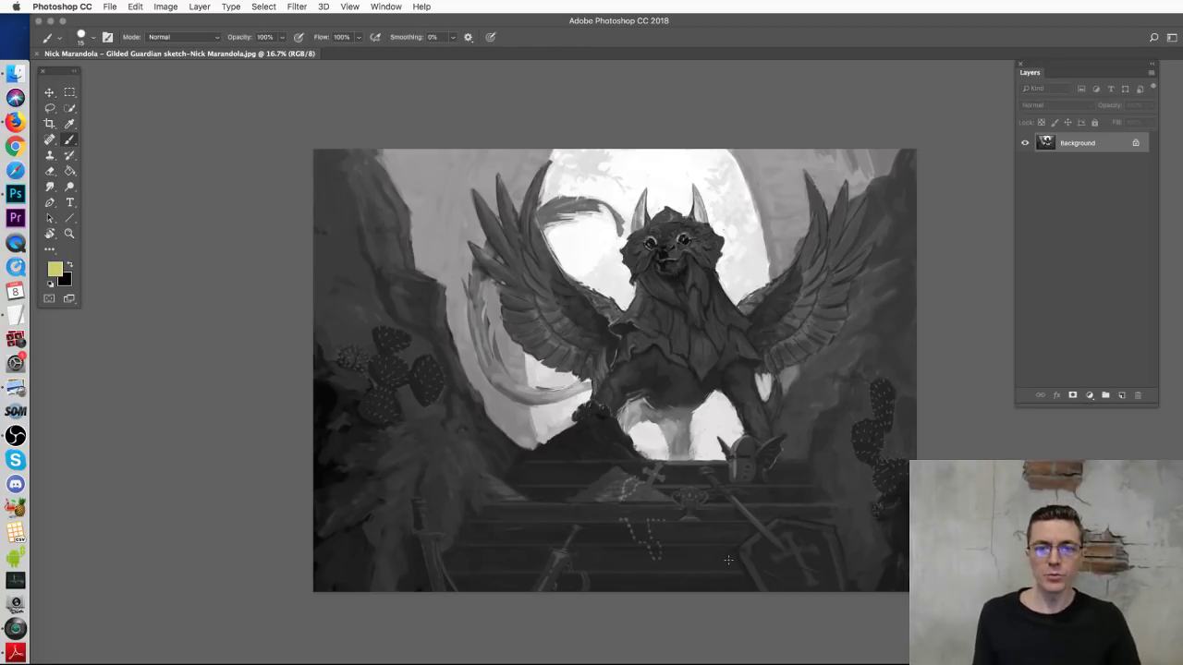
key(ctrl+l)
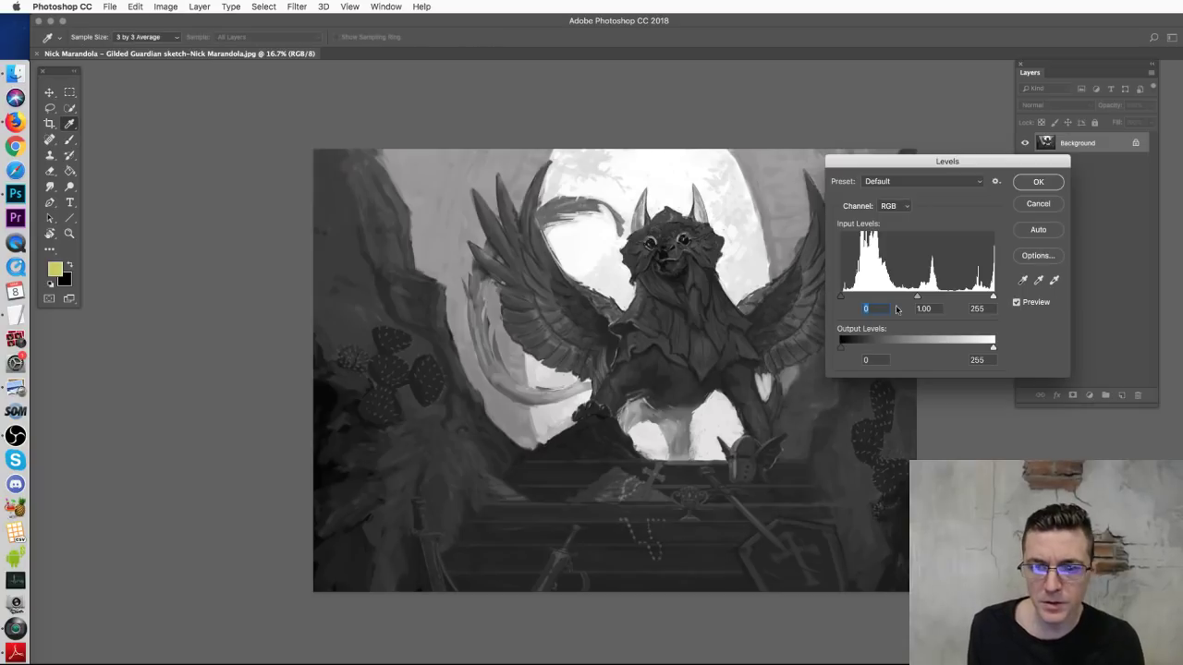
drag(916, 297, 853, 299)
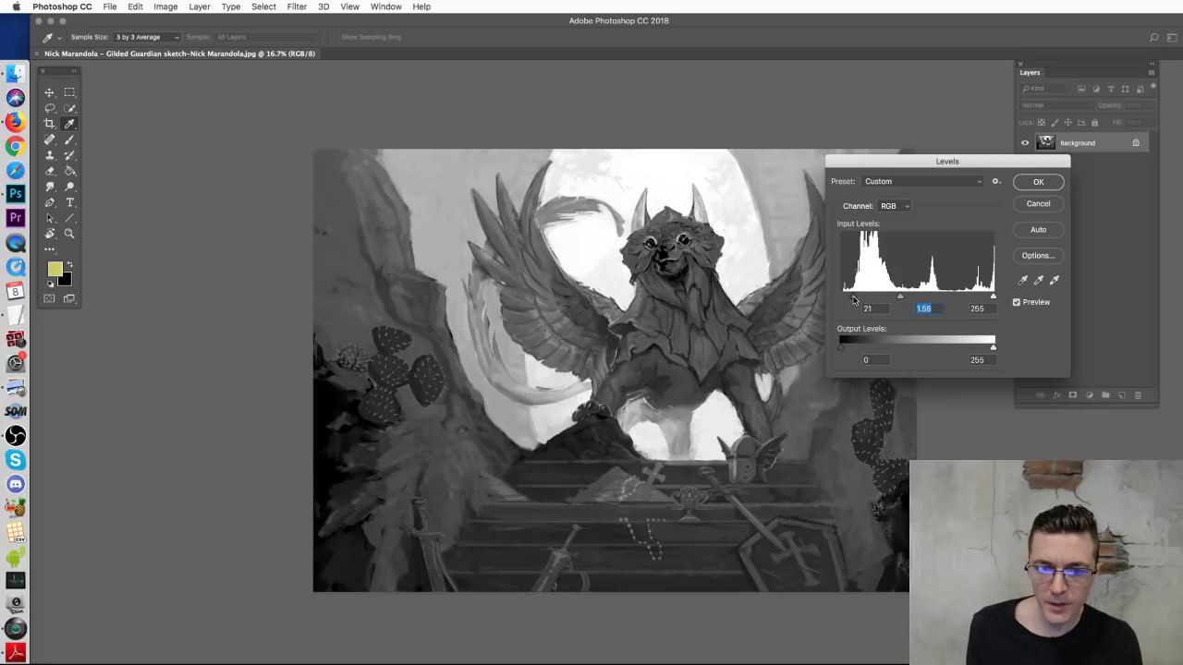
click(1022, 186)
key(b)
key(super+z)
key(super+z)
key(super+z)
key(super+z)
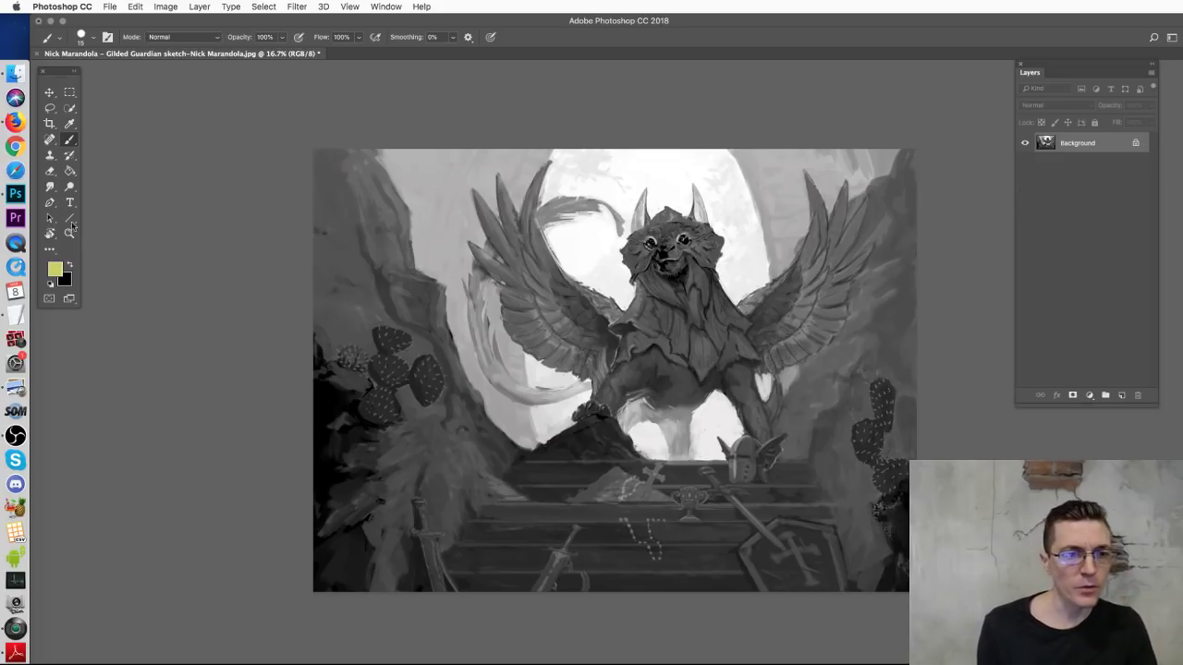
Step: Set the brush to 65 px, remove the wing test stroke, and add an empty Layer 1
mouse_move(767, 288)
mouse_down()
mouse_move(814, 172)
mouse_move(839, 287)
mouse_up()
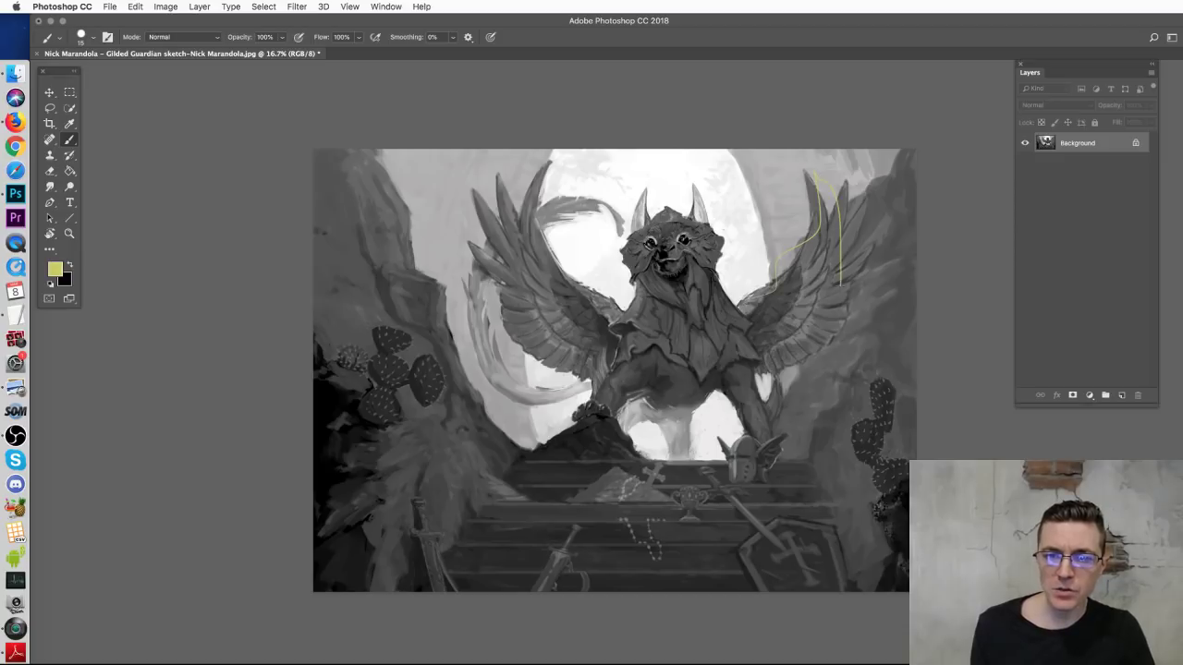
right_click(785, 305)
drag(853, 334, 882, 330)
click(949, 245)
key(super+alt+z)
key(super+alt+z)
click(1120, 394)
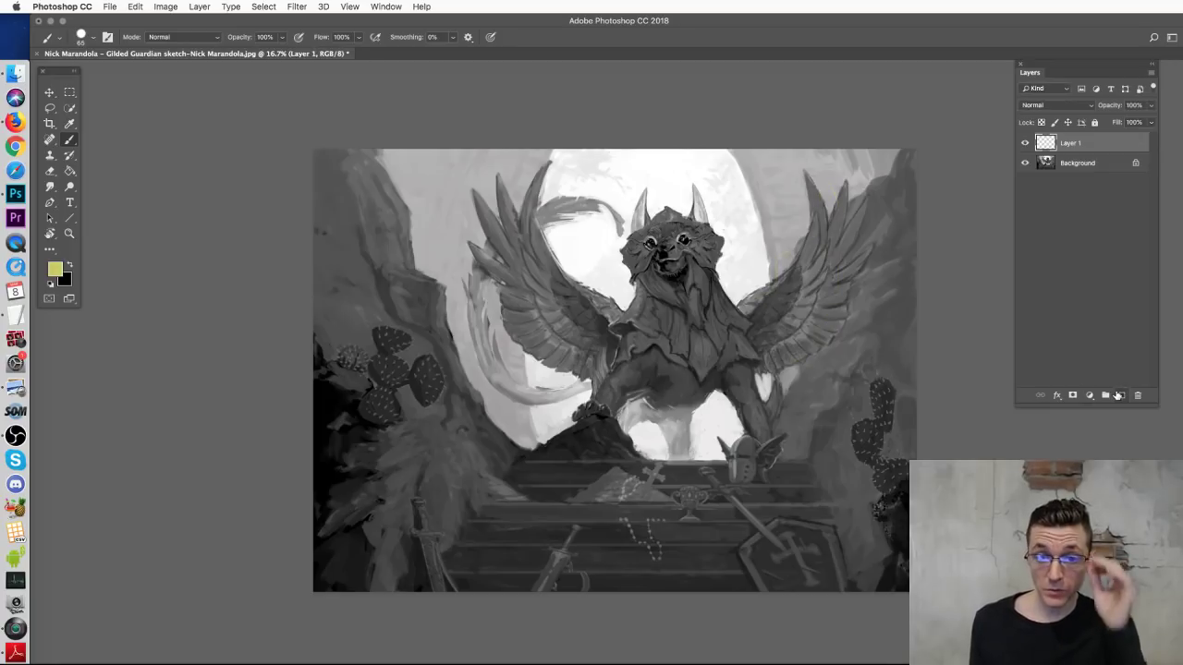
Step: Zoom in on the creature's face and try chest and wing guide strokes, undoing each
key(super+equal)
key(super+equal)
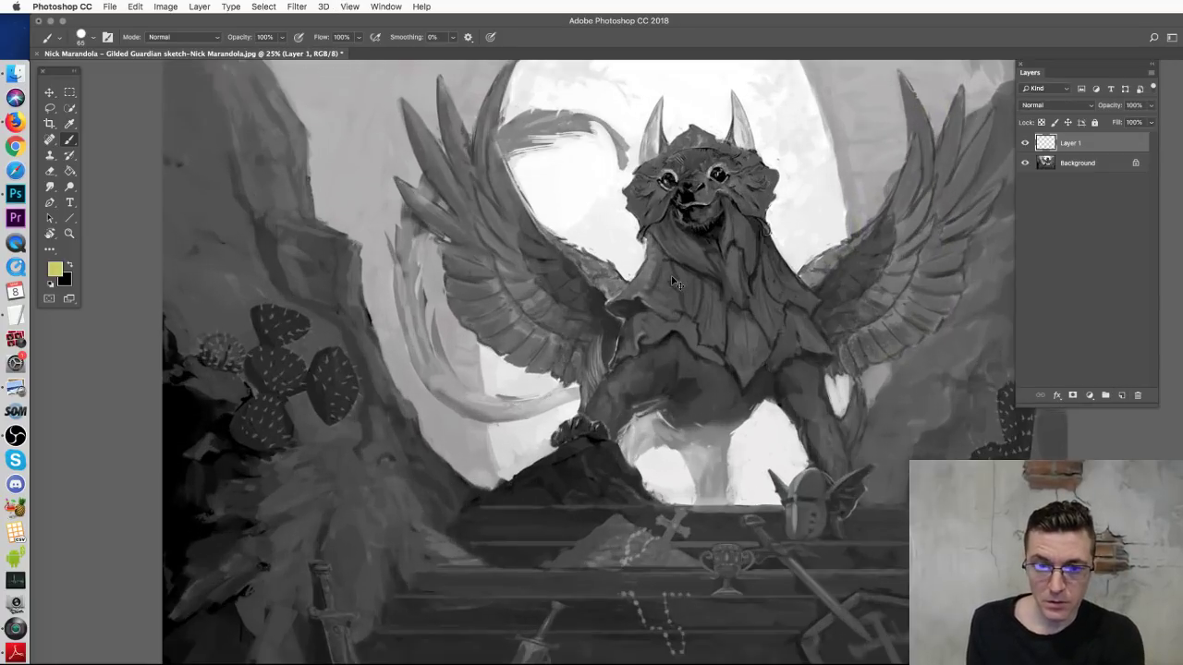
drag(749, 148, 586, 399)
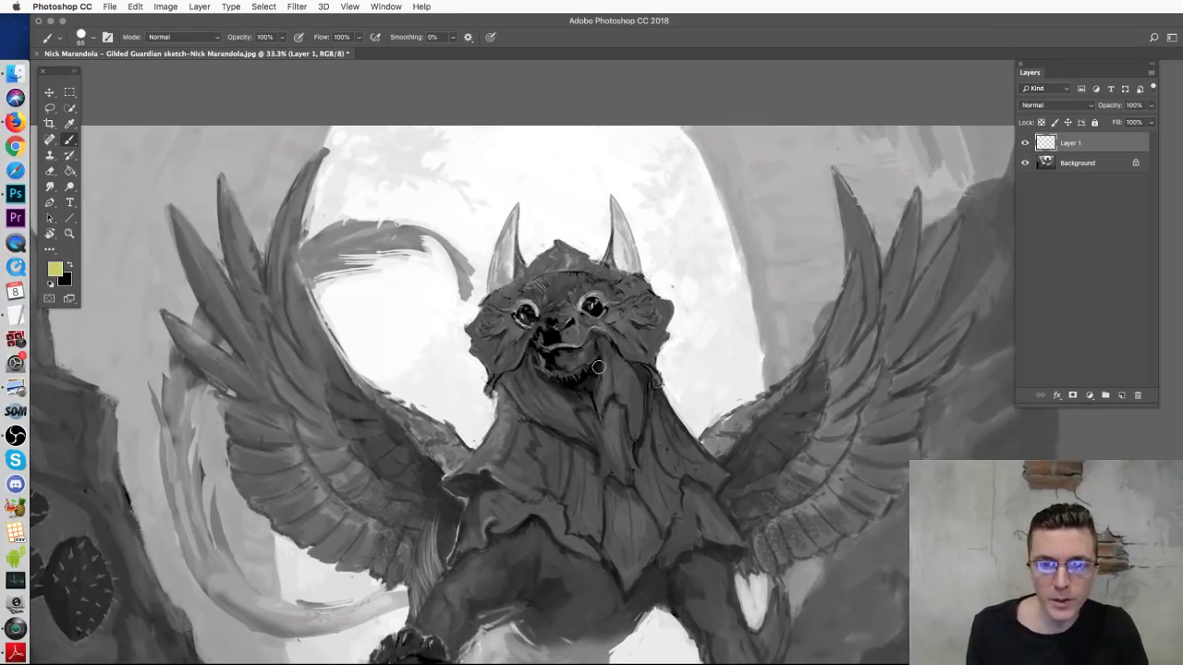
mouse_move(614, 279)
mouse_down()
mouse_move(617, 490)
mouse_move(552, 438)
mouse_move(537, 393)
mouse_up()
key(super+z)
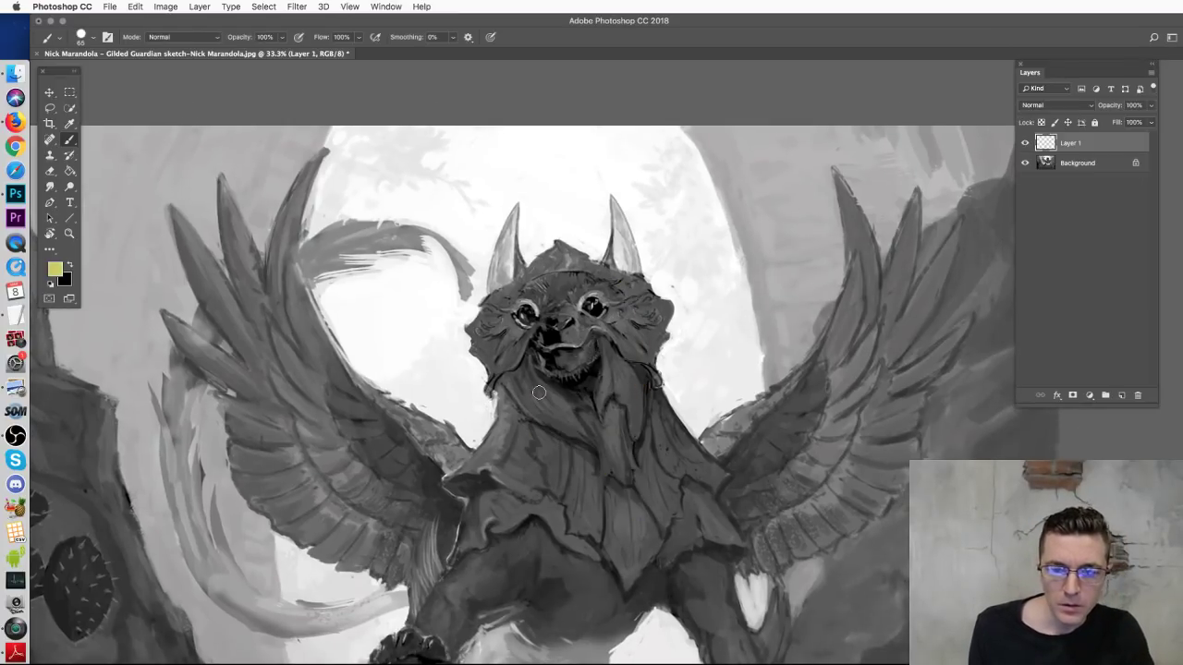
scroll(563, 369, down, 4)
mouse_move(529, 326)
mouse_down()
mouse_move(480, 378)
mouse_move(558, 412)
mouse_move(676, 366)
mouse_move(666, 328)
mouse_up()
key(super+z)
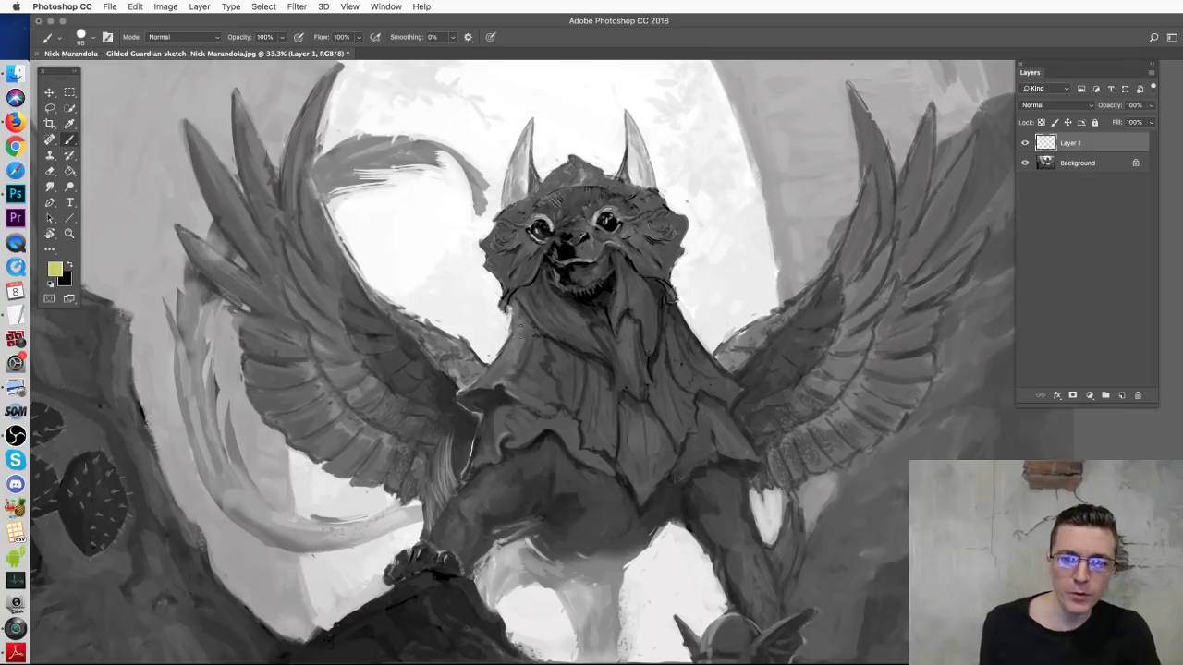
drag(507, 331, 553, 407)
key(super+z)
drag(843, 323, 836, 321)
key(super+z)
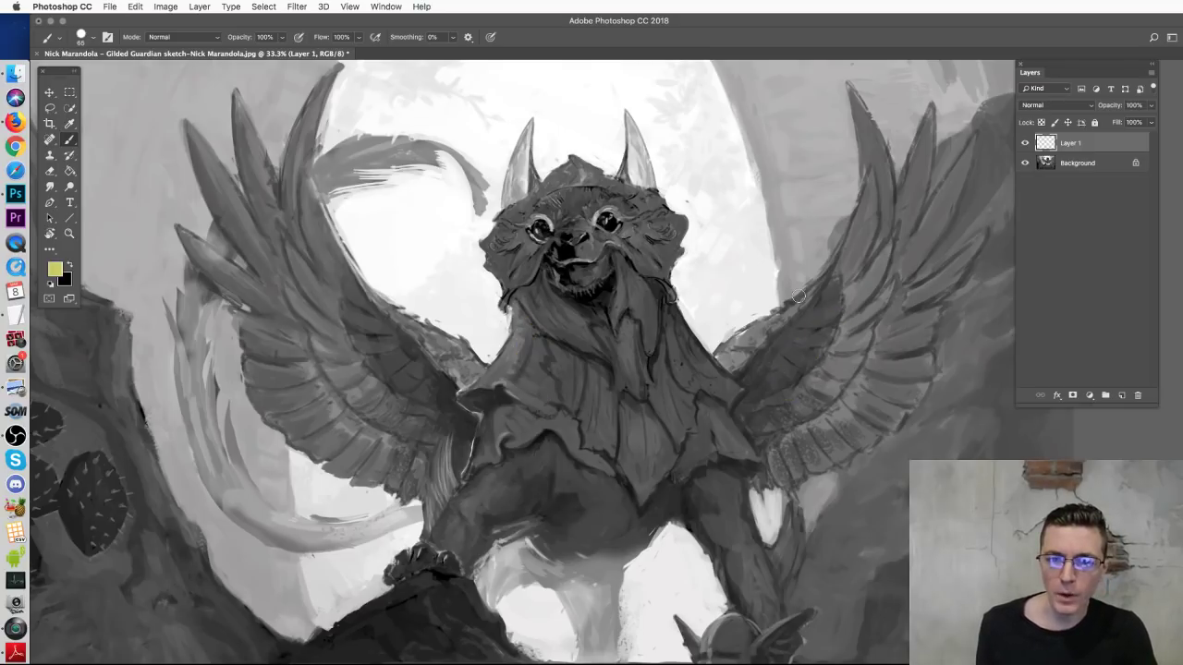
Step: Hatch yellow gold markings and curves around the neck, chest and right wing
mouse_move(670, 298)
mouse_down()
mouse_move(728, 287)
mouse_move(707, 318)
mouse_move(712, 347)
mouse_up()
mouse_move(740, 352)
mouse_down()
mouse_move(689, 362)
mouse_move(782, 348)
mouse_up()
mouse_move(732, 282)
mouse_down()
mouse_move(767, 319)
mouse_move(730, 374)
mouse_move(695, 395)
mouse_up()
drag(732, 361, 671, 404)
mouse_move(516, 307)
mouse_down()
mouse_move(469, 333)
mouse_move(538, 448)
mouse_move(602, 427)
mouse_move(617, 466)
mouse_up()
drag(695, 418, 661, 457)
mouse_move(745, 401)
mouse_down()
mouse_move(760, 427)
mouse_move(695, 450)
mouse_up()
mouse_move(658, 294)
mouse_down()
mouse_move(646, 349)
mouse_move(601, 360)
mouse_up()
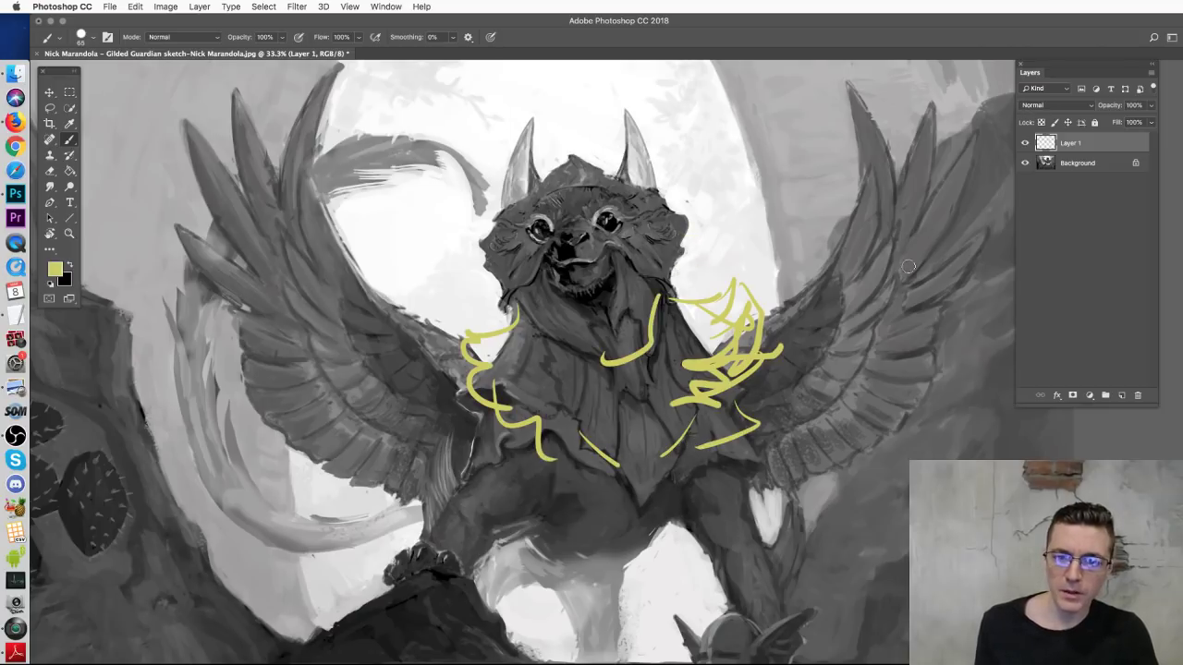
drag(864, 225, 796, 379)
drag(867, 229, 807, 391)
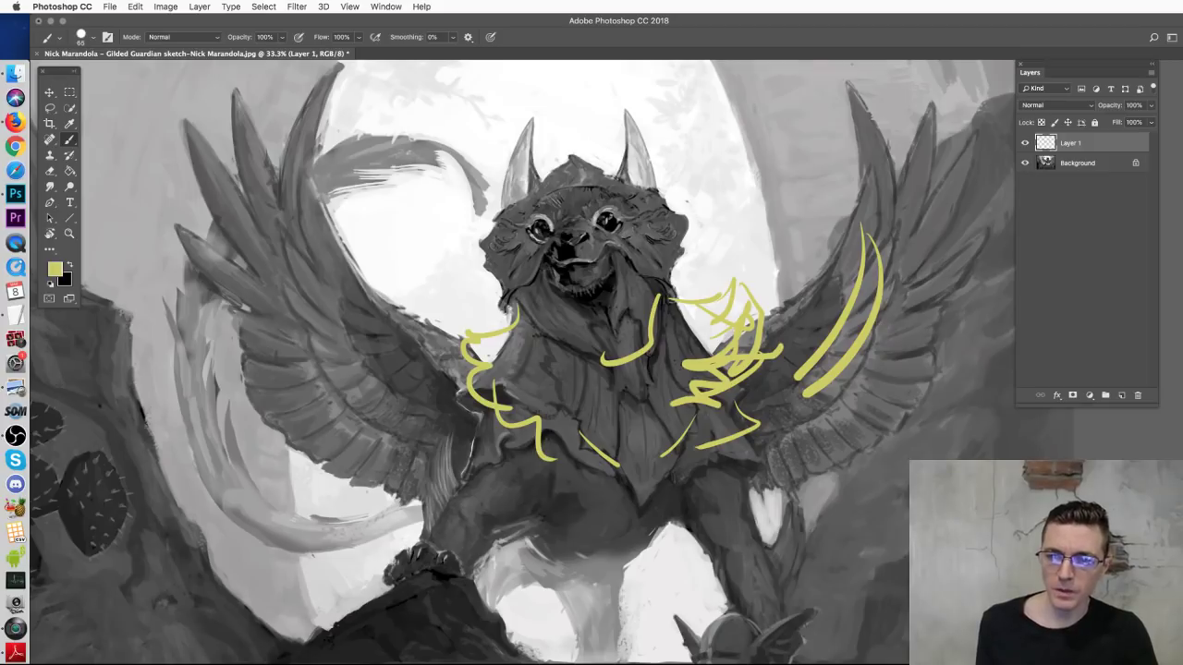
key(super+alt+z)
key(super+alt+z)
key(super+alt+z)
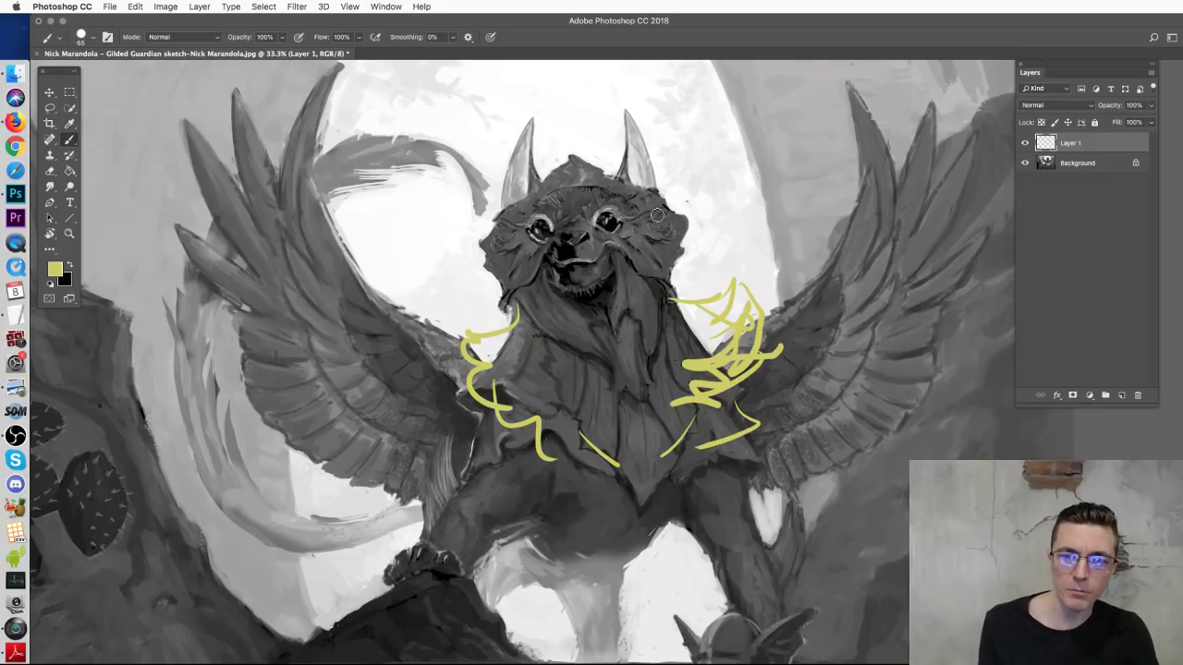
Step: Sketch strokes beside the face, then select all and delete every yellow stroke
mouse_move(636, 211)
mouse_down()
mouse_move(628, 268)
mouse_move(652, 217)
mouse_move(664, 257)
mouse_move(605, 328)
mouse_up()
key(super+alt+z)
mouse_move(647, 218)
mouse_down()
mouse_move(658, 277)
mouse_move(647, 310)
mouse_up()
drag(679, 222, 654, 323)
key(super+alt+z)
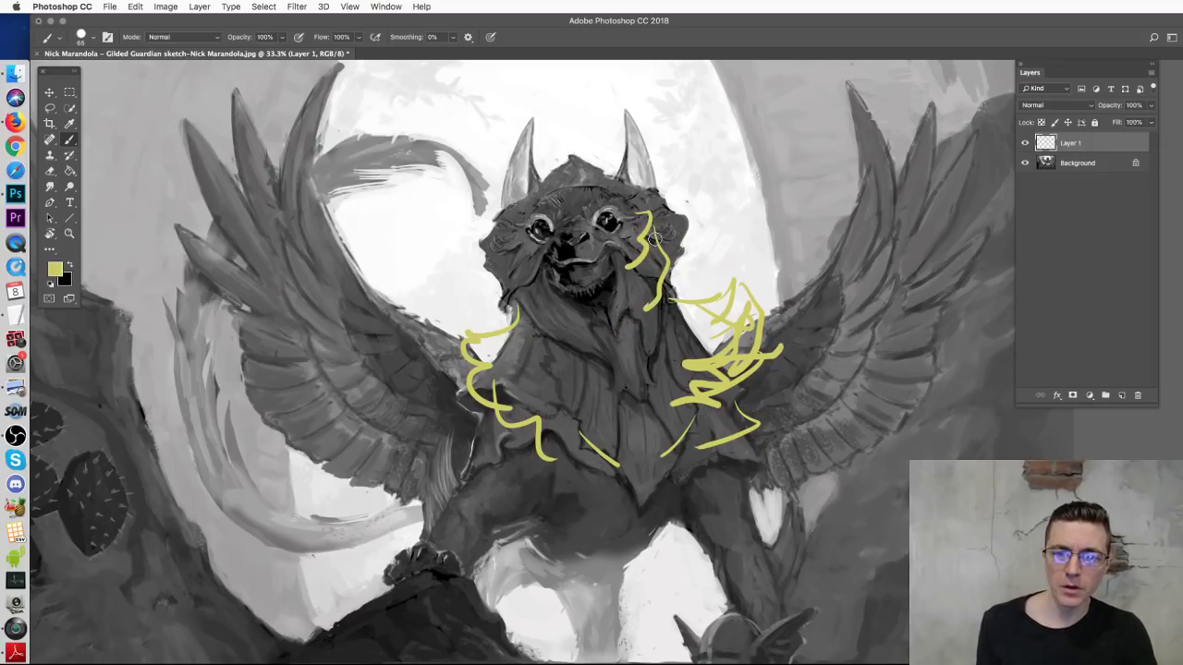
mouse_move(658, 222)
mouse_down()
mouse_move(709, 224)
mouse_move(674, 254)
mouse_move(679, 268)
mouse_up()
mouse_move(468, 265)
mouse_down()
mouse_move(502, 274)
mouse_move(477, 292)
mouse_move(536, 305)
mouse_up()
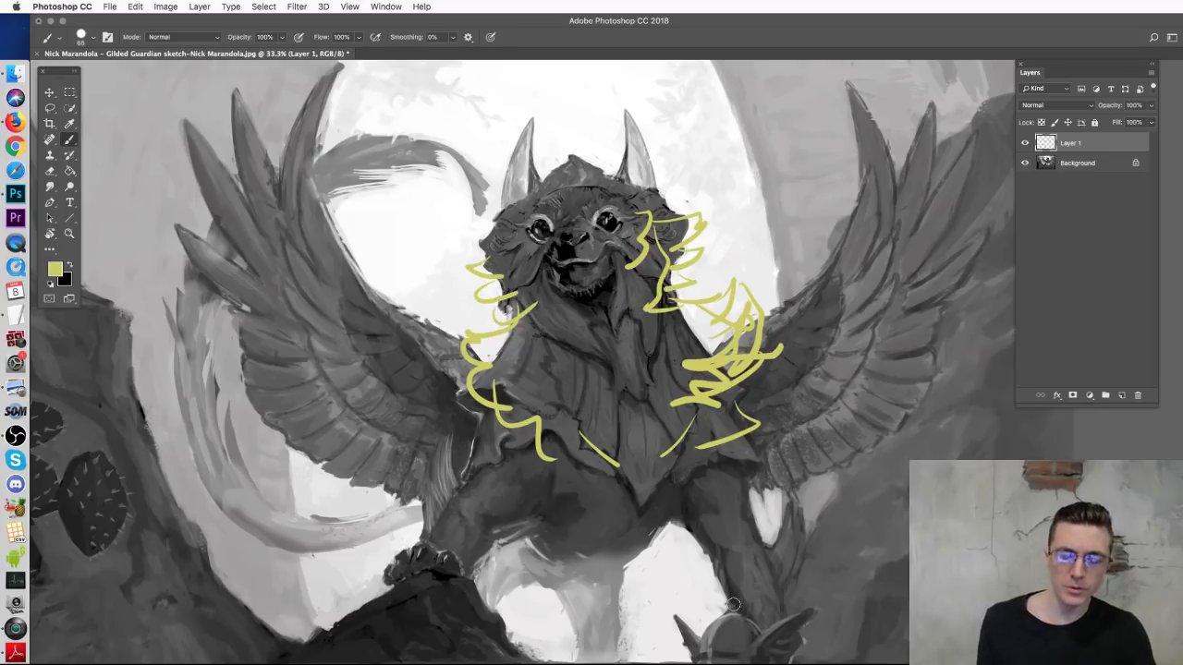
key(ctrl+a)
key(Delete)
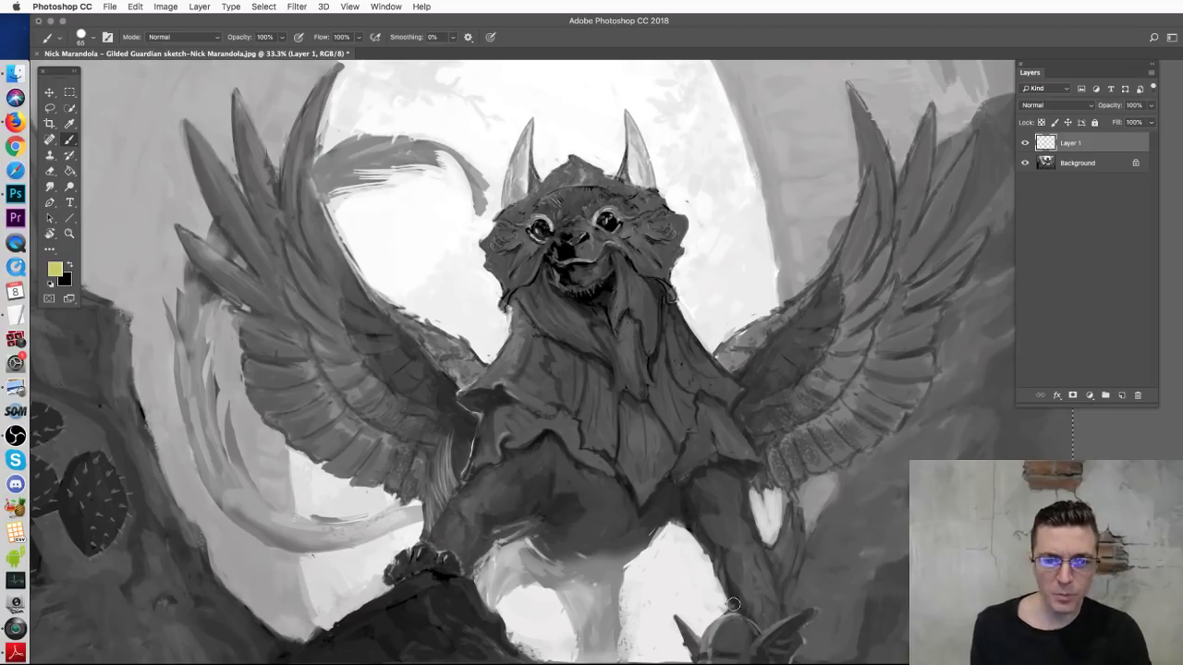
drag(876, 243, 806, 403)
key(ctrl+z)
drag(619, 302, 654, 442)
key(ctrl+z)
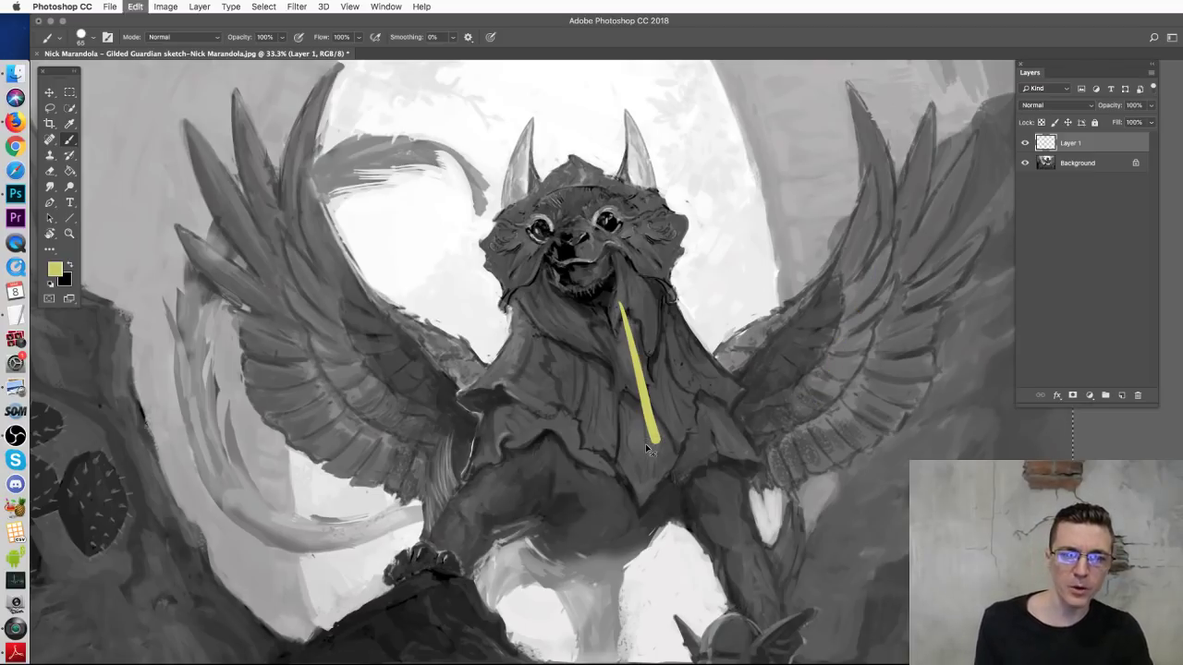
drag(565, 523, 616, 516)
key(ctrl+z)
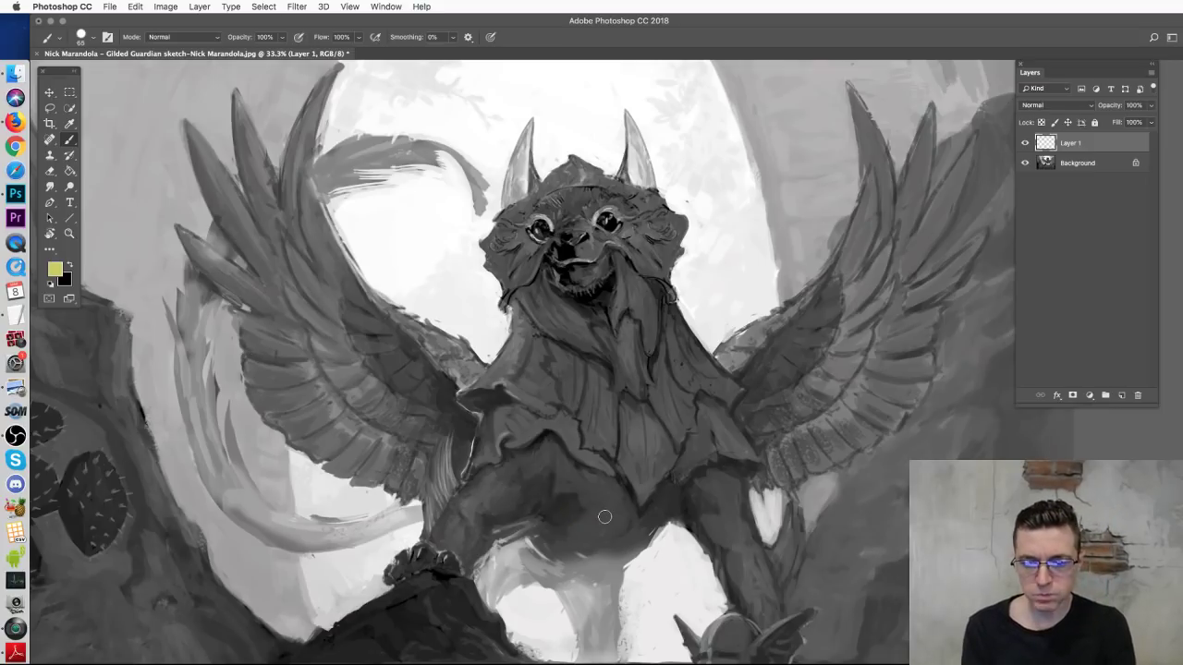
key(ctrl+alt+z)
key(ctrl+minus)
key(ctrl+minus)
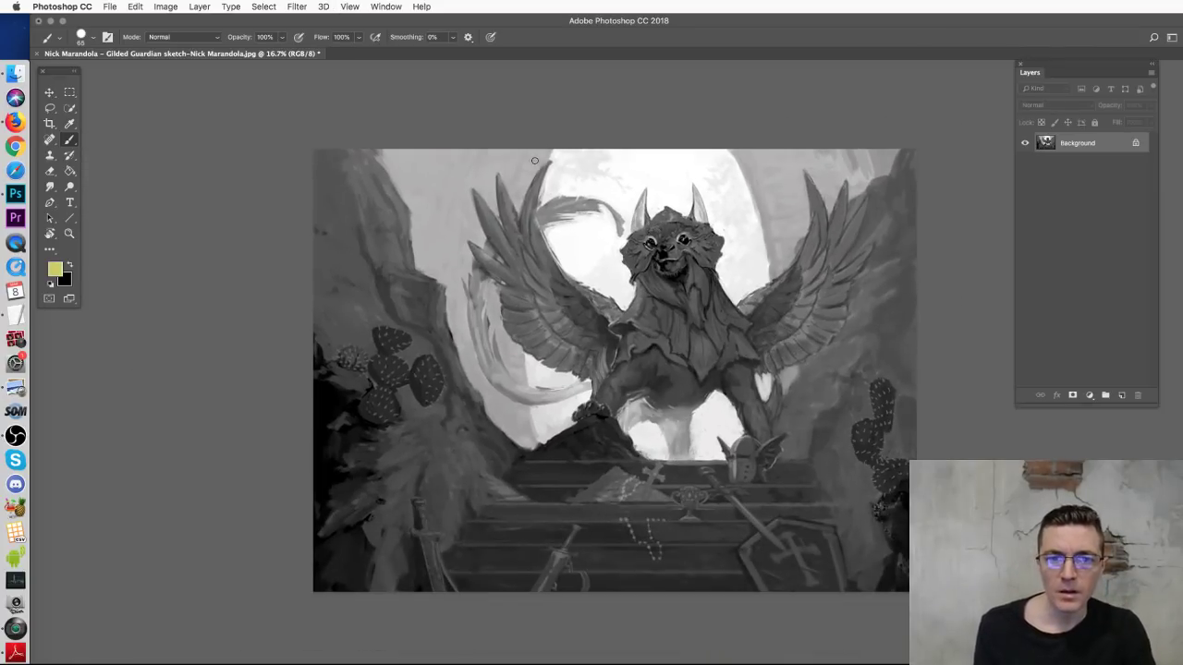
drag(543, 155, 535, 459)
key(ctrl+z)
mouse_move(732, 155)
mouse_down()
mouse_move(765, 388)
mouse_move(751, 445)
mouse_up()
key(ctrl+z)
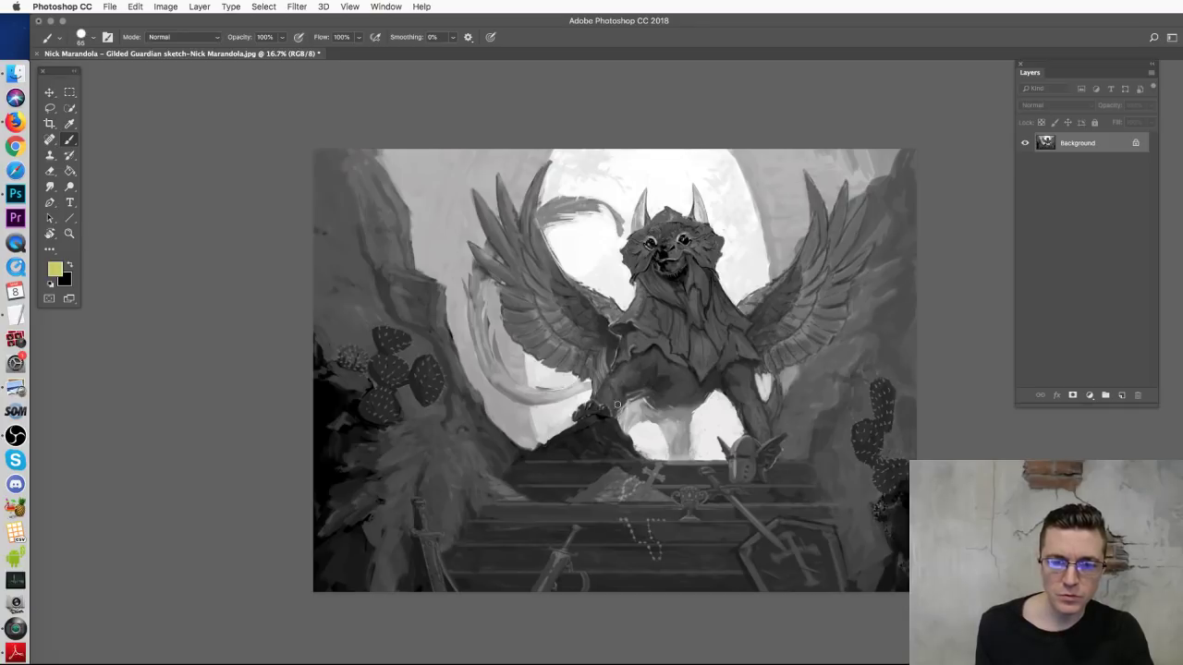
mouse_move(628, 354)
mouse_down()
mouse_move(622, 398)
mouse_move(599, 418)
mouse_up()
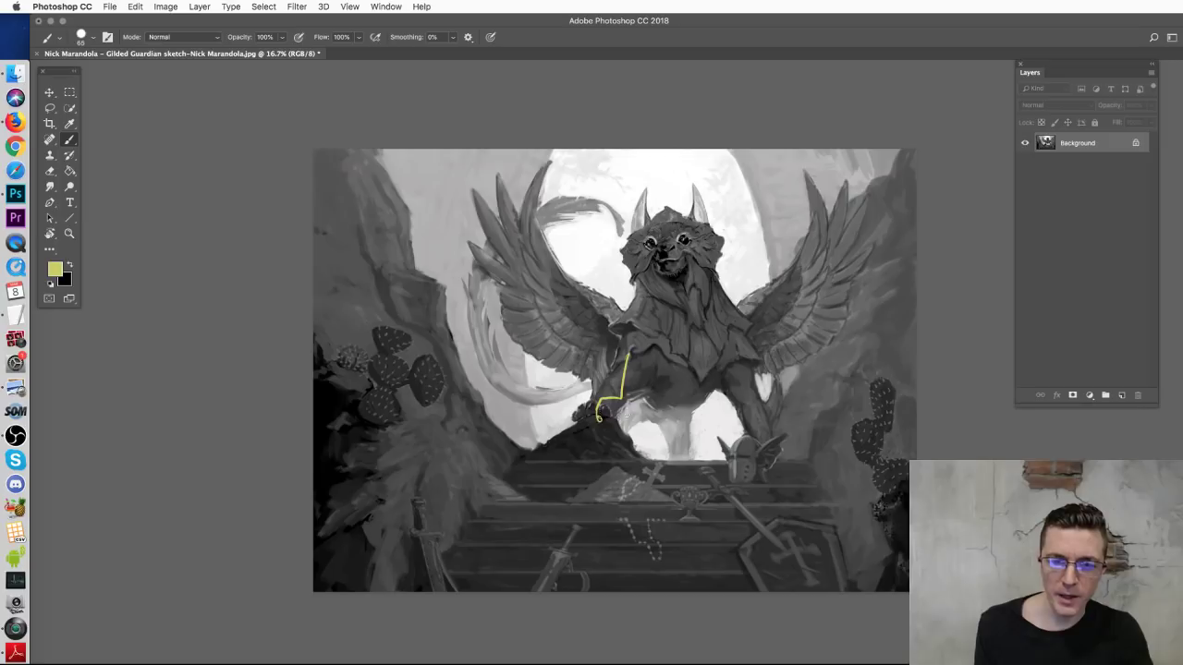
key(super+z)
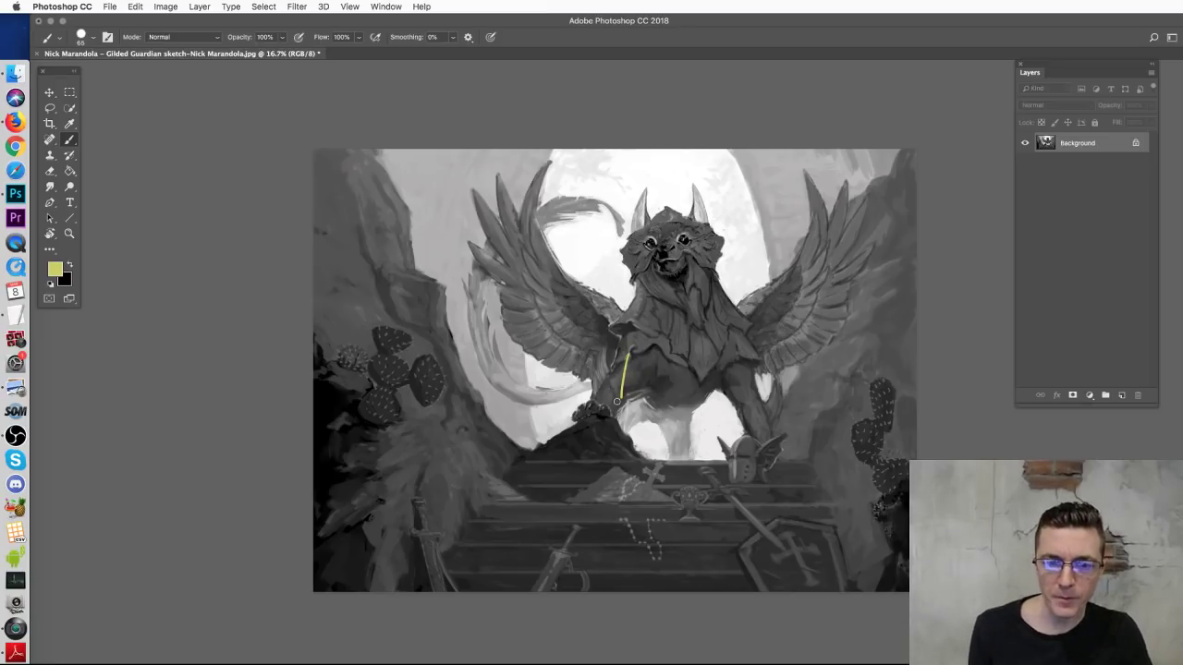
mouse_move(624, 361)
mouse_down()
mouse_move(595, 414)
mouse_move(607, 398)
mouse_move(597, 398)
mouse_move(636, 410)
mouse_up()
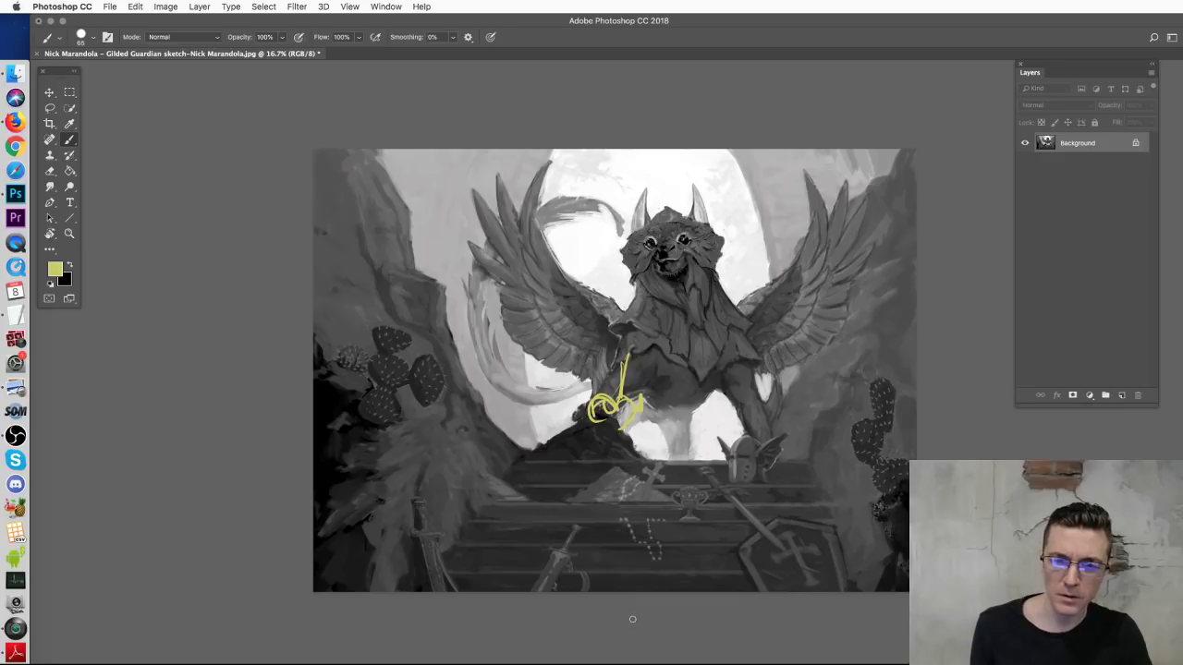
key(e)
mouse_move(627, 349)
mouse_down()
mouse_move(592, 421)
mouse_move(609, 392)
mouse_up()
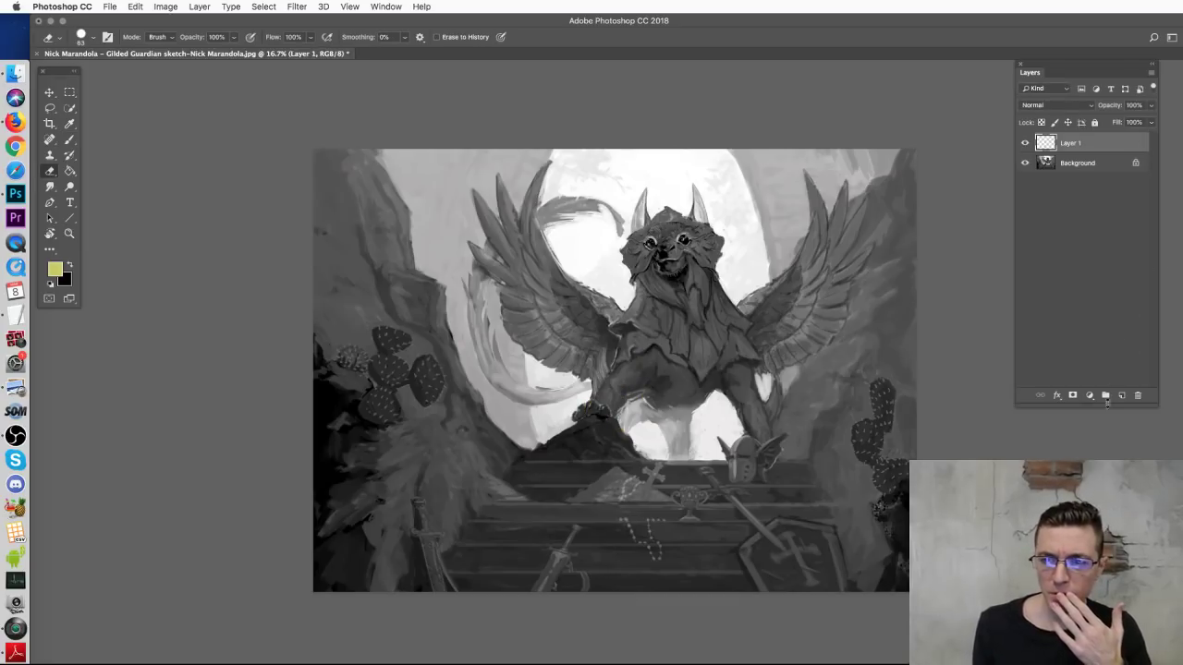
click(69, 139)
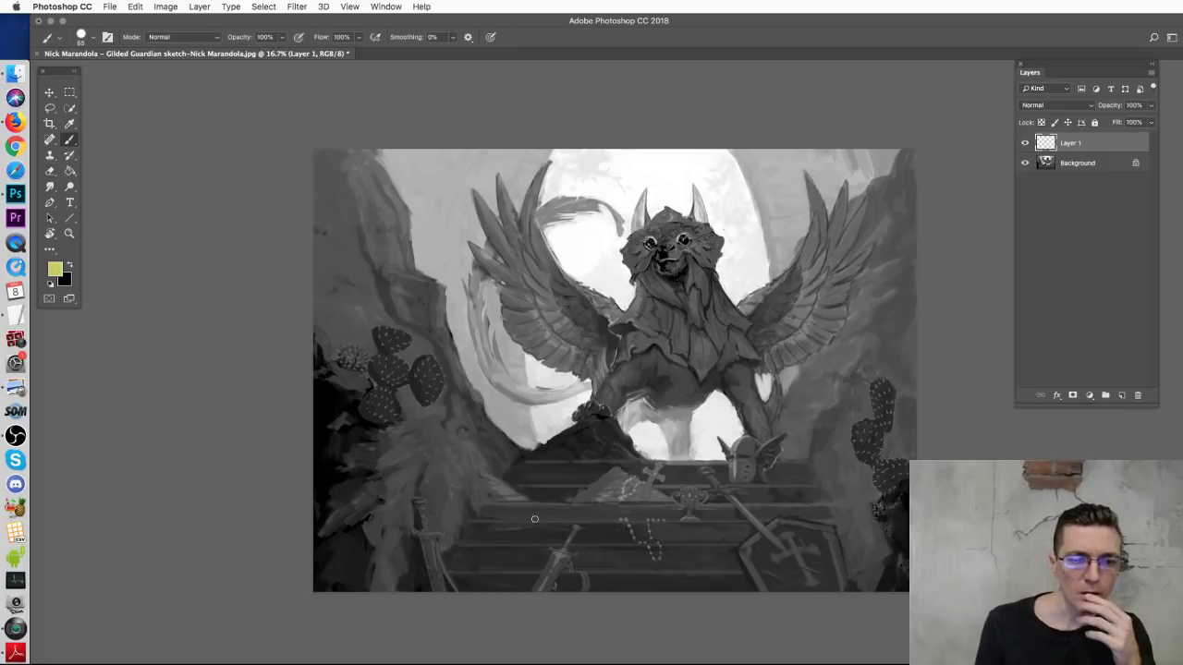
drag(862, 406, 865, 436)
key(super+z)
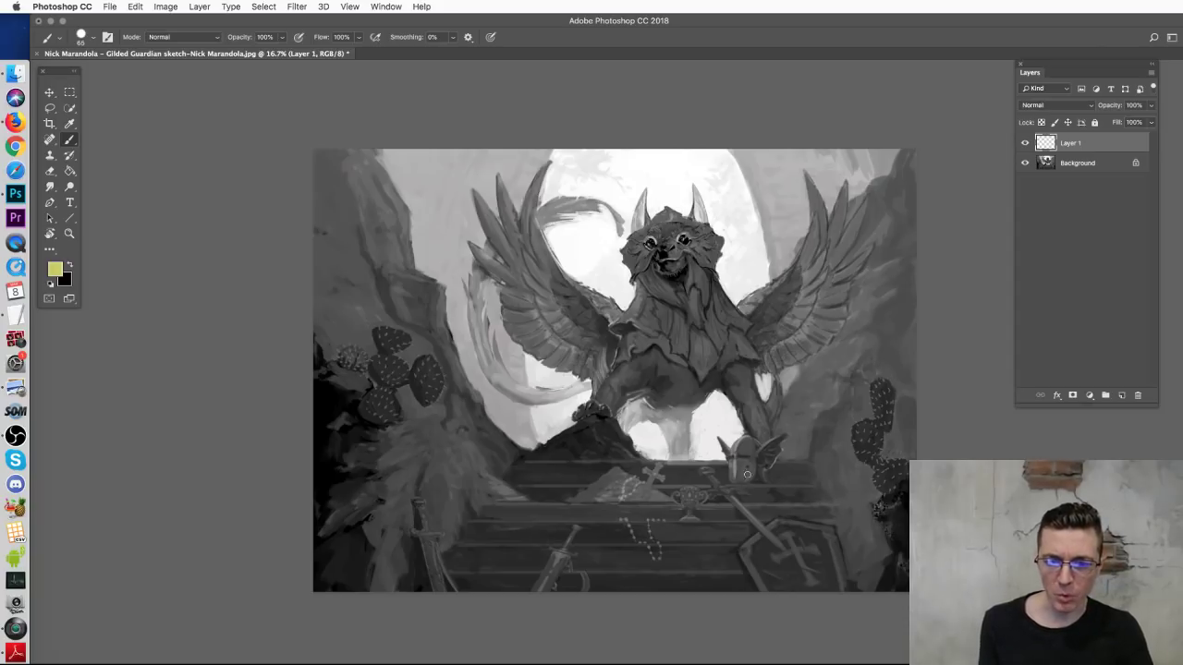
mouse_move(802, 504)
mouse_down()
mouse_move(812, 467)
mouse_move(806, 518)
mouse_up()
key(super+z)
mouse_move(838, 459)
mouse_down()
mouse_move(827, 499)
mouse_move(802, 511)
mouse_up()
key(super+z)
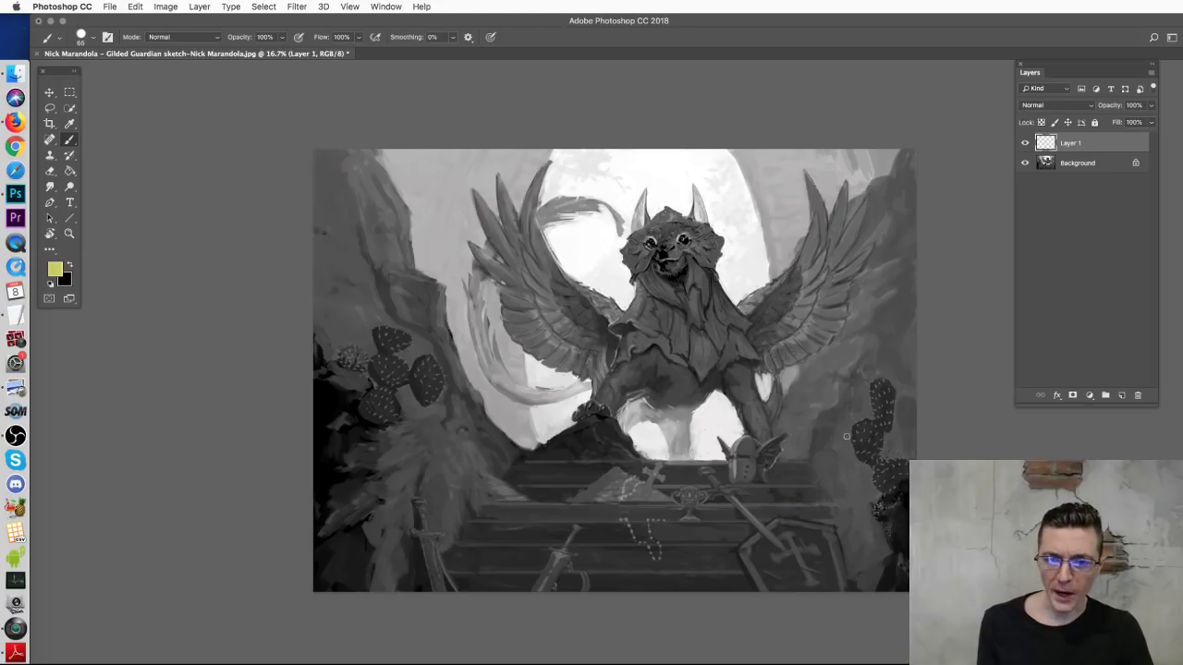
mouse_move(911, 333)
mouse_down()
mouse_move(852, 453)
mouse_move(895, 509)
mouse_move(924, 344)
mouse_up()
key(super+z)
mouse_move(368, 365)
mouse_down()
mouse_move(407, 437)
mouse_move(345, 448)
mouse_move(398, 412)
mouse_move(343, 355)
mouse_move(349, 303)
mouse_move(425, 443)
mouse_up()
key(super+z)
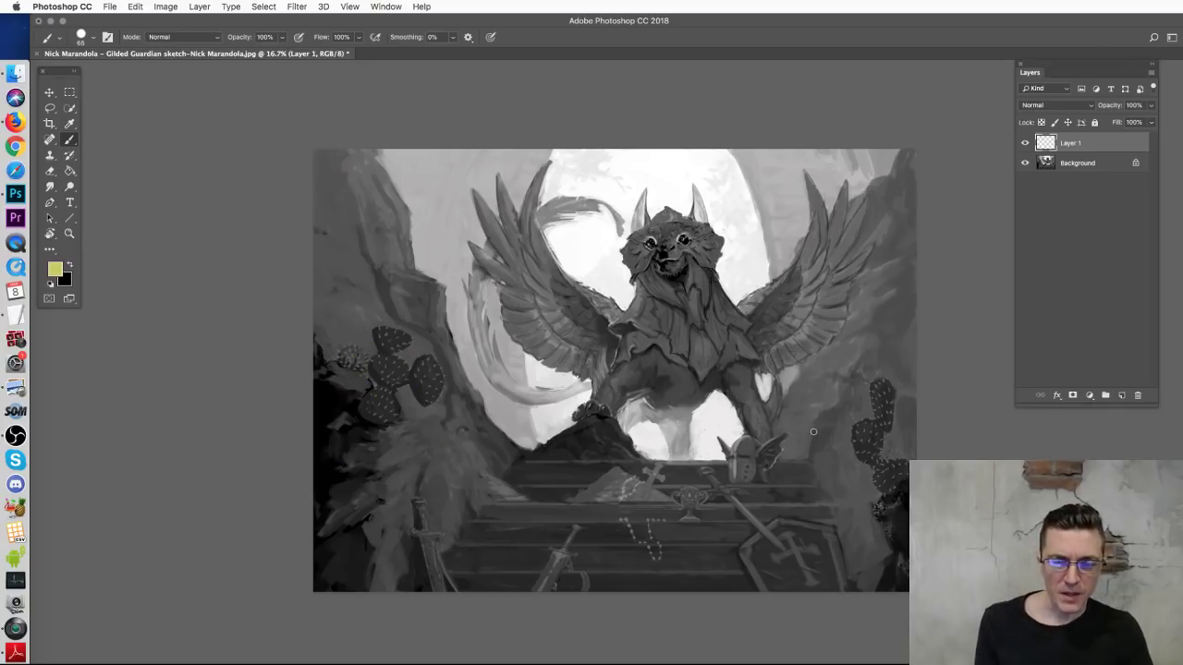
key(super+equal)
key(super+equal)
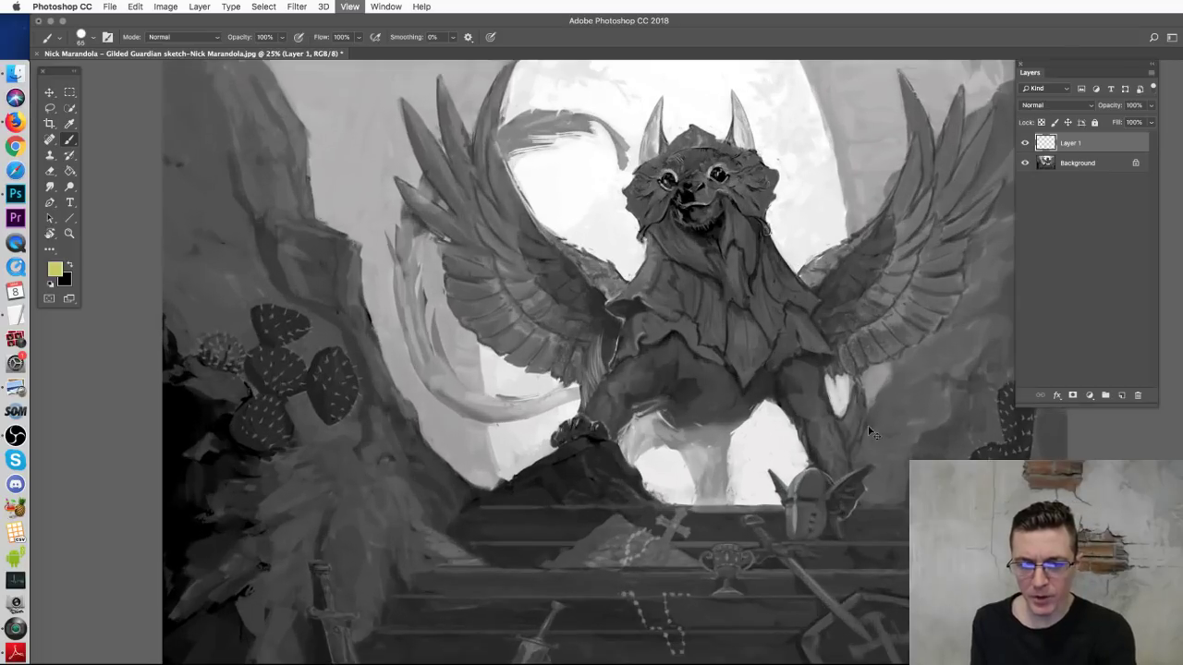
drag(263, 344, 665, 427)
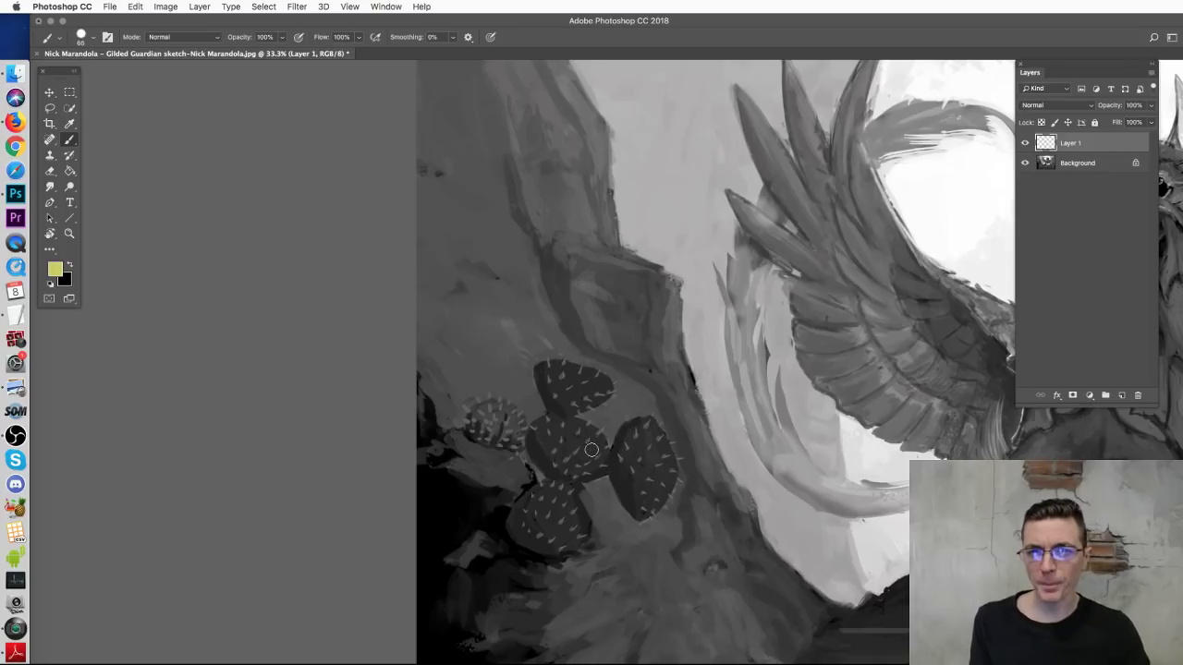
key(super+minus)
key(super+minus)
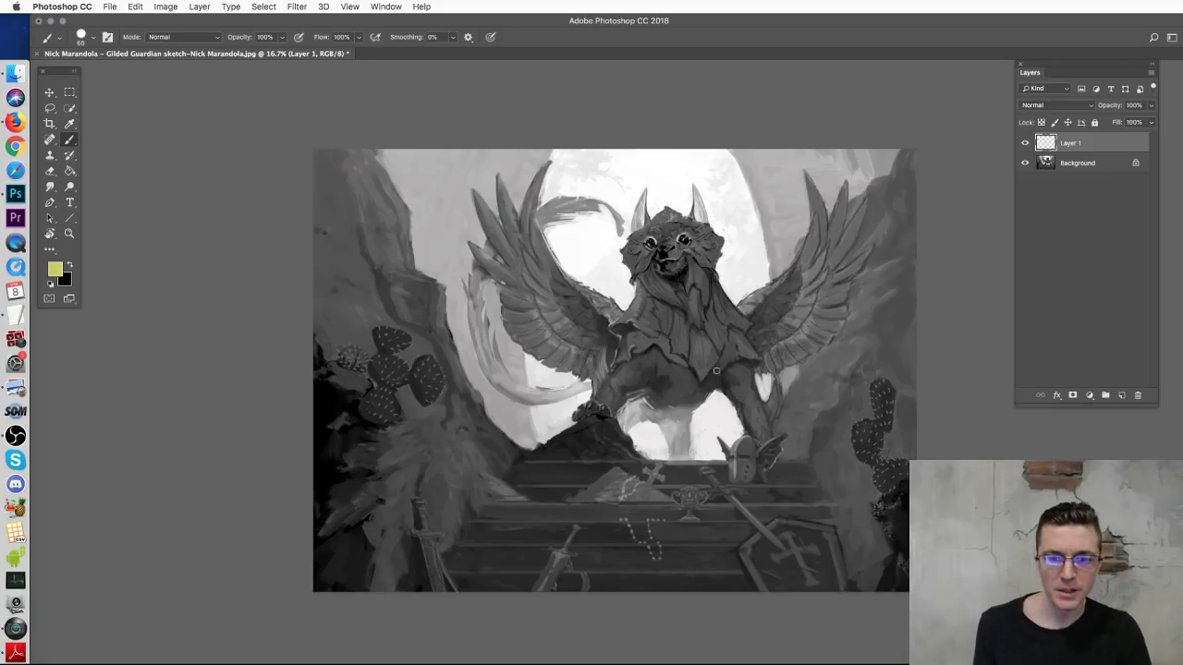
drag(893, 407, 890, 411)
key(super+z)
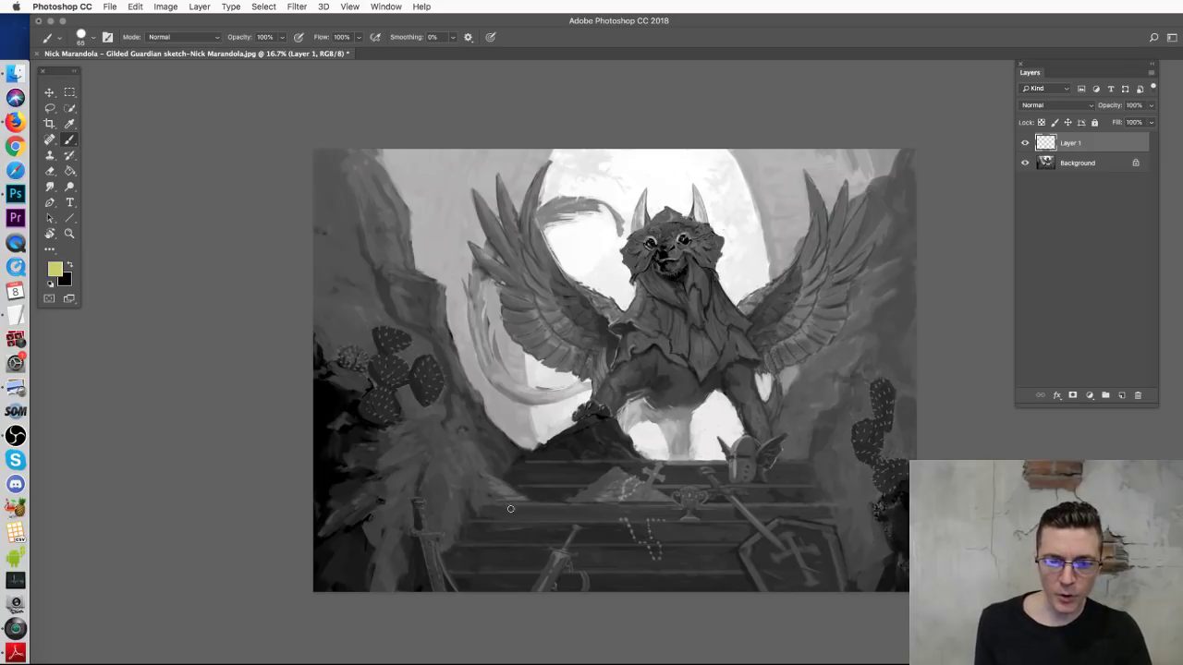
drag(586, 522, 599, 528)
key(super+z)
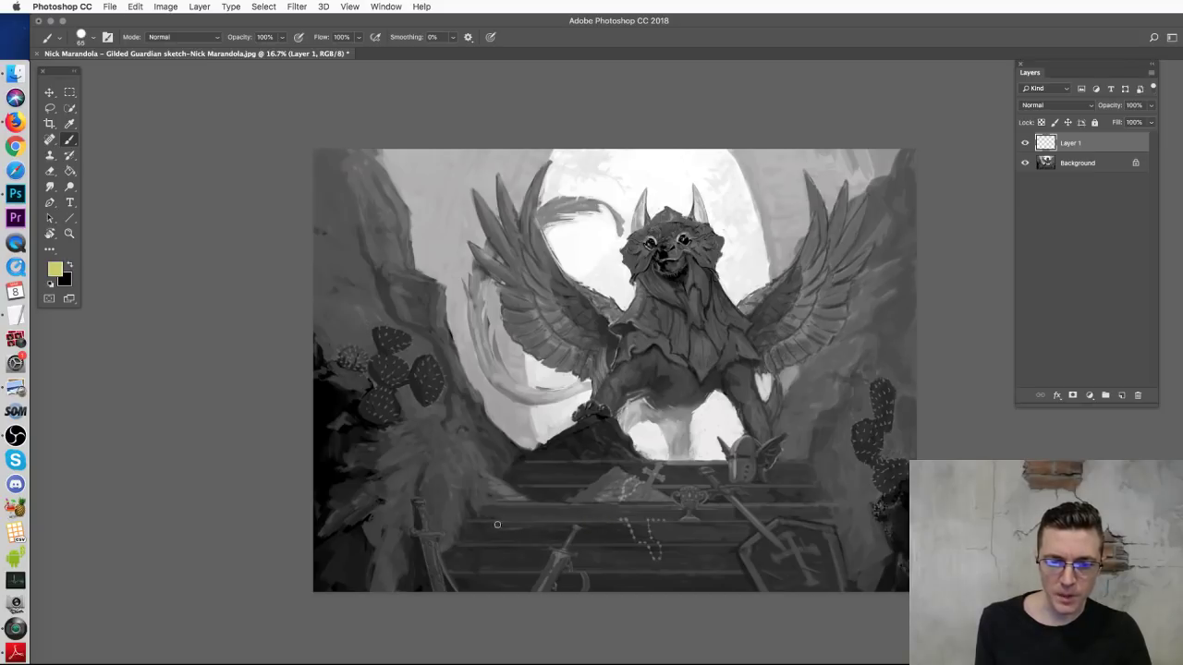
key(super+z)
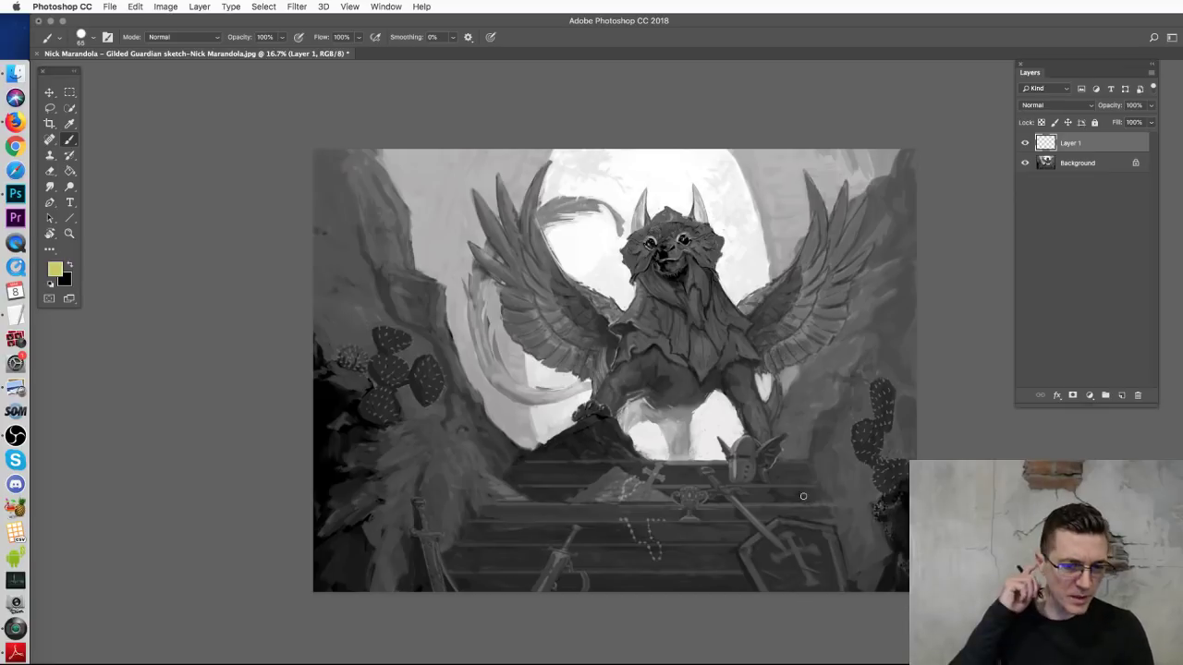
Step: Draw stair edge and step guide lines on Layer 1, then delete them
drag(493, 446, 775, 468)
drag(495, 445, 638, 592)
drag(775, 468, 909, 567)
drag(499, 461, 810, 497)
drag(534, 532, 806, 523)
mouse_move(601, 577)
mouse_down()
mouse_move(820, 559)
mouse_move(881, 578)
mouse_up()
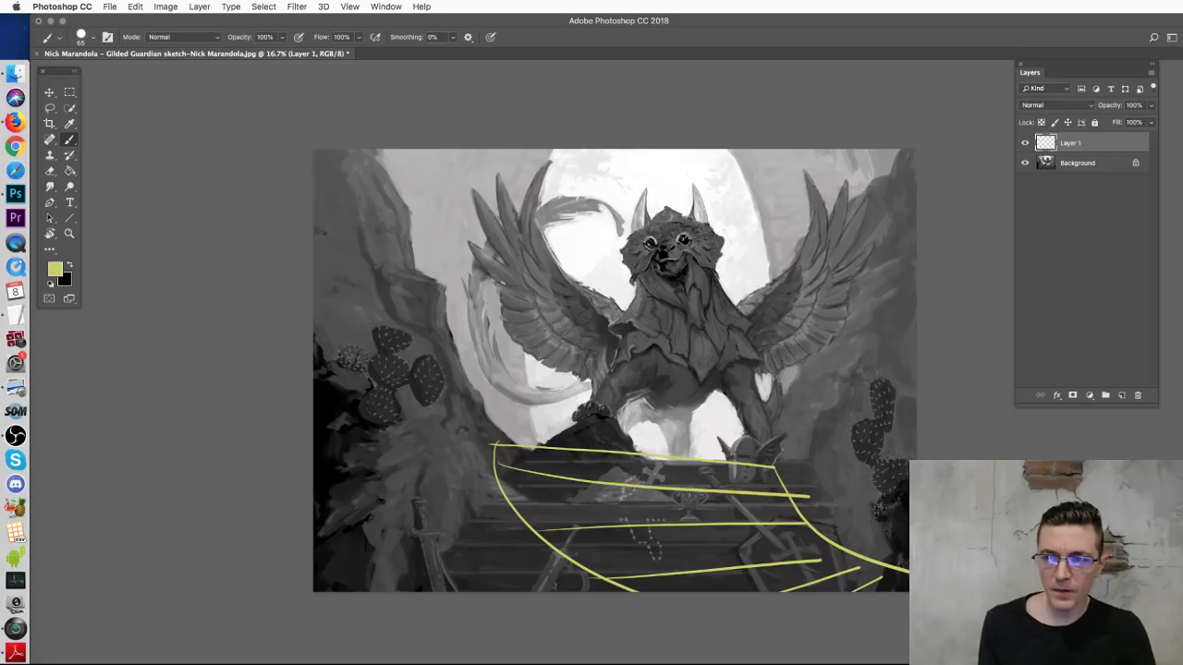
key(Delete)
Step: Redraw curved stair side and step guides, then clear them again
mouse_move(803, 459)
mouse_down()
mouse_move(740, 567)
mouse_move(705, 591)
mouse_up()
mouse_move(523, 453)
mouse_down()
mouse_move(386, 555)
mouse_move(621, 453)
mouse_move(798, 444)
mouse_up()
drag(518, 487, 761, 499)
drag(519, 504, 711, 538)
drag(458, 513, 645, 573)
drag(438, 531, 584, 592)
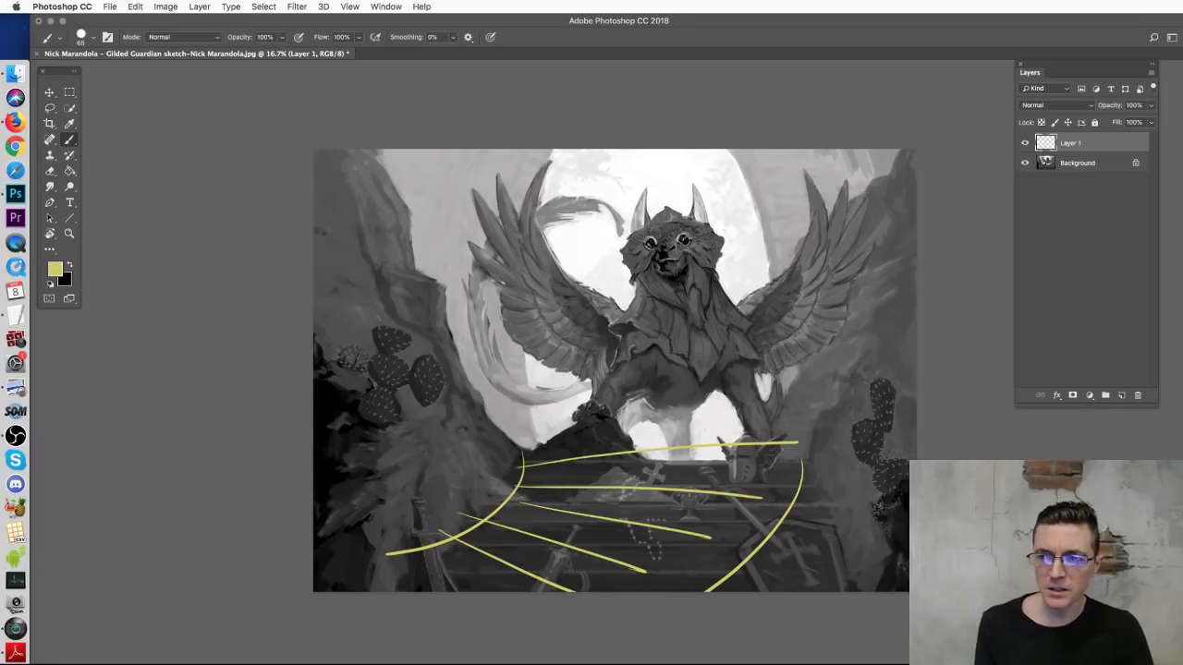
key(Delete)
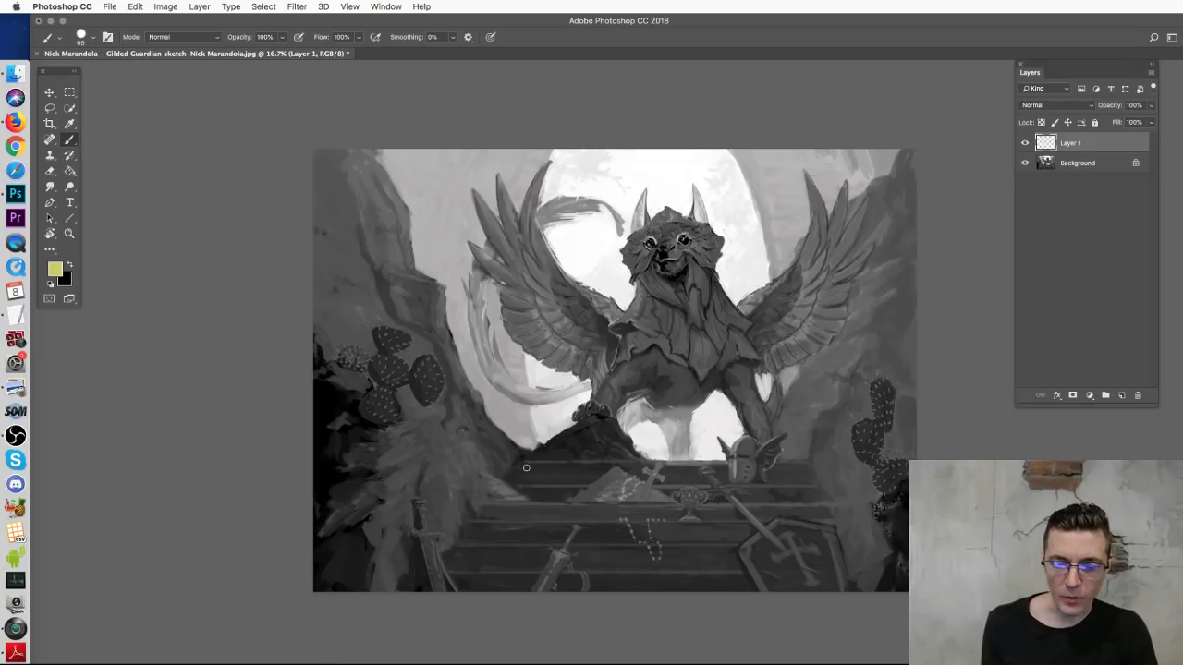
Step: Try curved step guides across the top and lower stairs, then undo them
mouse_move(522, 463)
mouse_down()
mouse_move(622, 475)
mouse_move(793, 456)
mouse_up()
key(super+z)
mouse_move(481, 469)
mouse_down()
mouse_move(514, 454)
mouse_move(781, 460)
mouse_up()
drag(478, 502, 819, 506)
drag(409, 541, 837, 587)
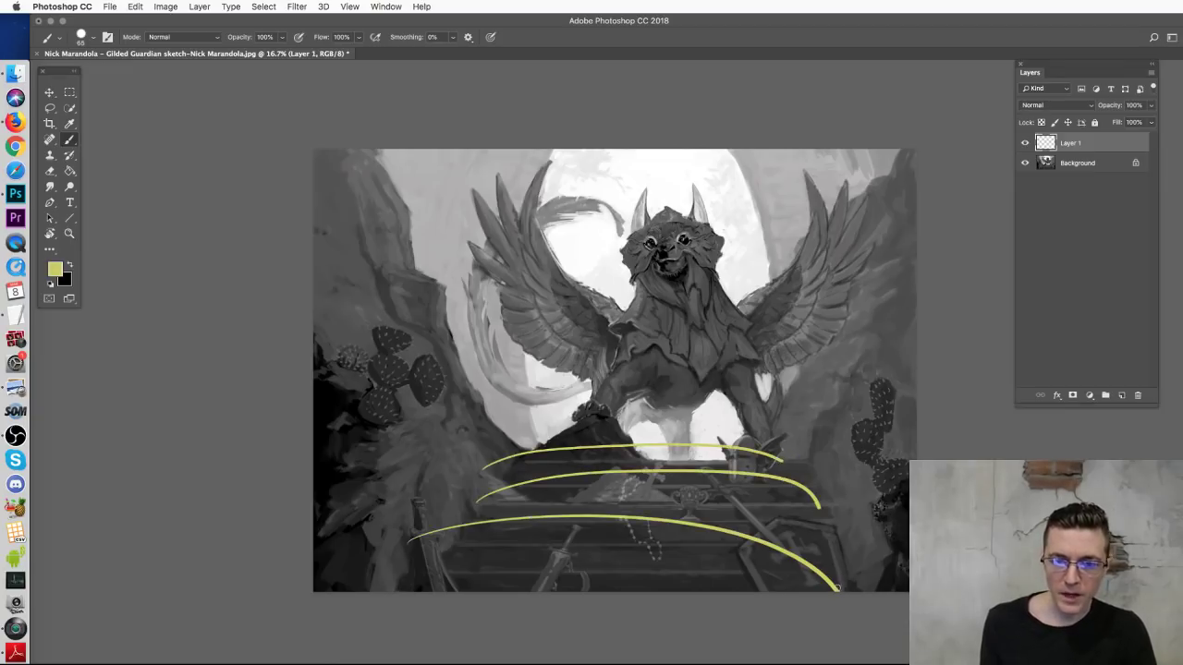
key(super+alt+z)
key(super+alt+z)
key(super+alt+z)
Step: Draw straight stair edge lines and horizontal step lines, then clear Layer 1
mouse_move(516, 450)
mouse_down()
mouse_move(374, 592)
mouse_move(446, 580)
mouse_up()
drag(799, 443, 895, 592)
drag(776, 463, 826, 585)
mouse_move(535, 455)
mouse_down()
mouse_move(536, 483)
mouse_move(462, 592)
mouse_up()
mouse_move(769, 460)
mouse_down()
mouse_move(751, 480)
mouse_move(791, 592)
mouse_up()
drag(525, 474, 788, 467)
drag(545, 497, 781, 506)
drag(525, 527, 774, 539)
drag(500, 565, 777, 579)
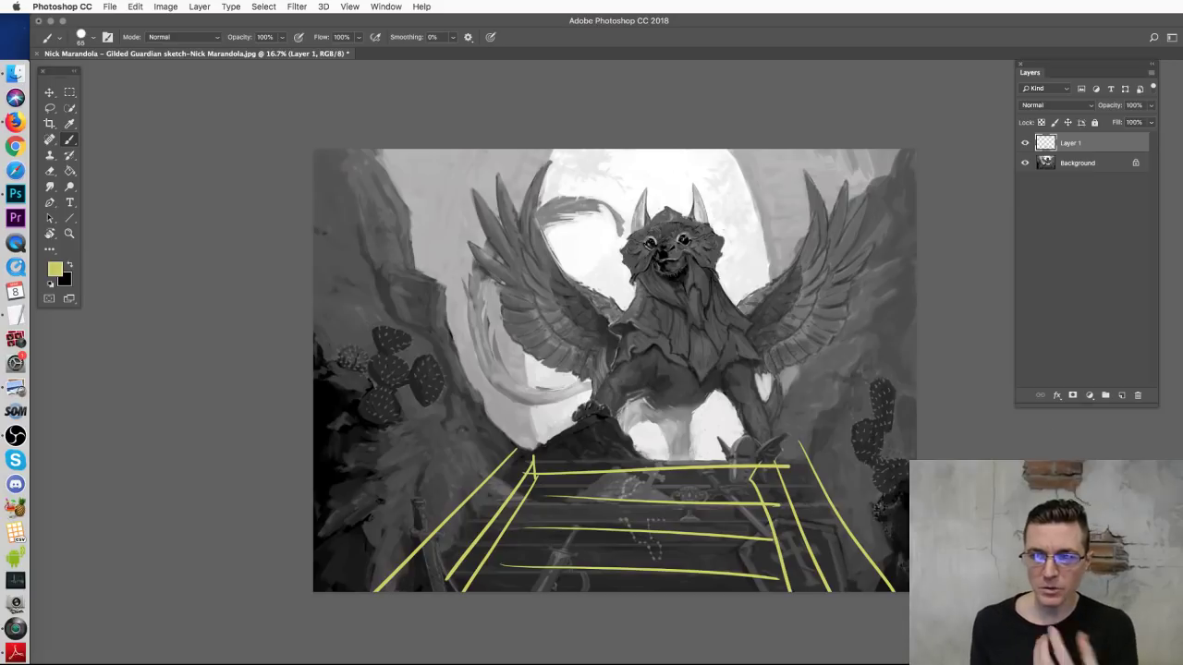
key(super+a)
key(BackSpace)
key(super+d)
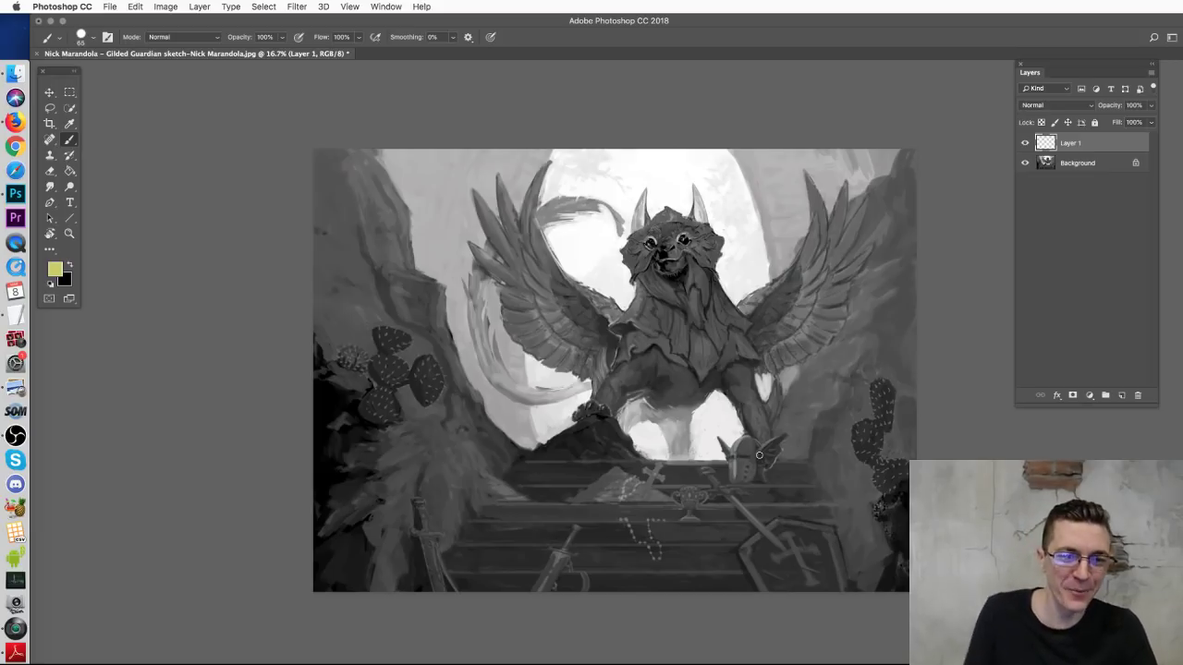
Step: Sketch yellow outlines over the right and left cactus shapes, then close the document
mouse_move(878, 388)
mouse_down()
mouse_move(864, 395)
mouse_move(855, 445)
mouse_move(869, 416)
mouse_up()
mouse_move(887, 299)
mouse_down()
mouse_move(889, 268)
mouse_move(911, 249)
mouse_move(883, 277)
mouse_up()
mouse_move(359, 259)
mouse_down()
mouse_move(406, 275)
mouse_move(335, 252)
mouse_move(425, 365)
mouse_move(316, 305)
mouse_move(448, 473)
mouse_up()
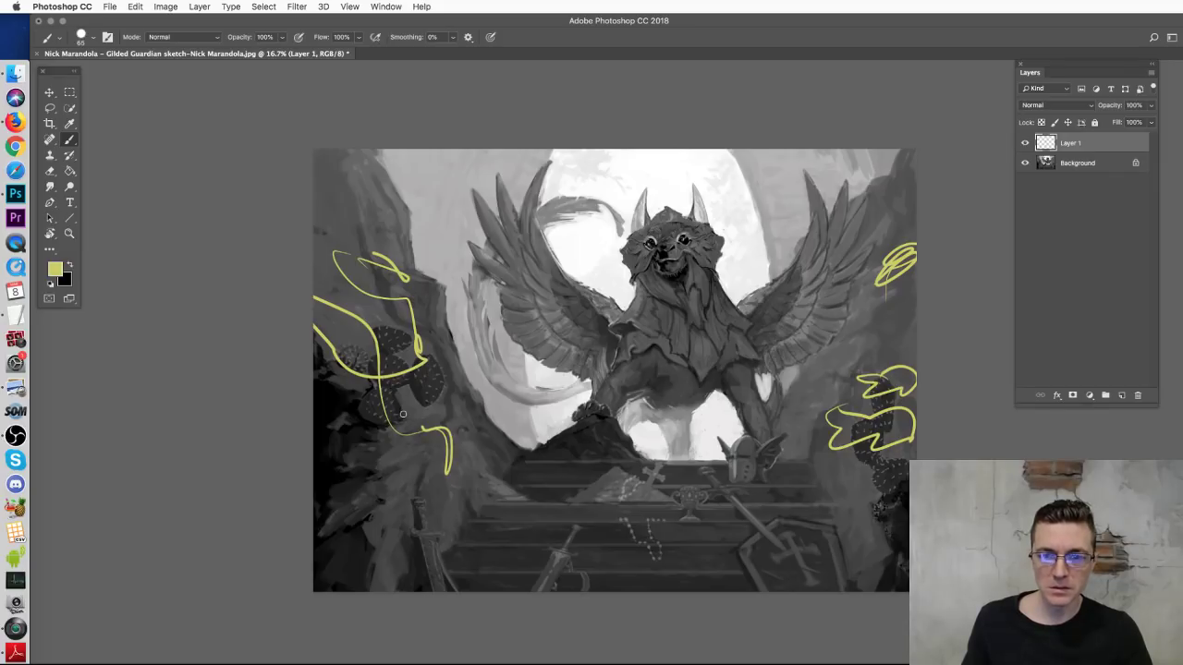
key(super+w)
Step: Discard the old paintover, then open the forest shrine sketch in Photoshop CC 2018
click(759, 281)
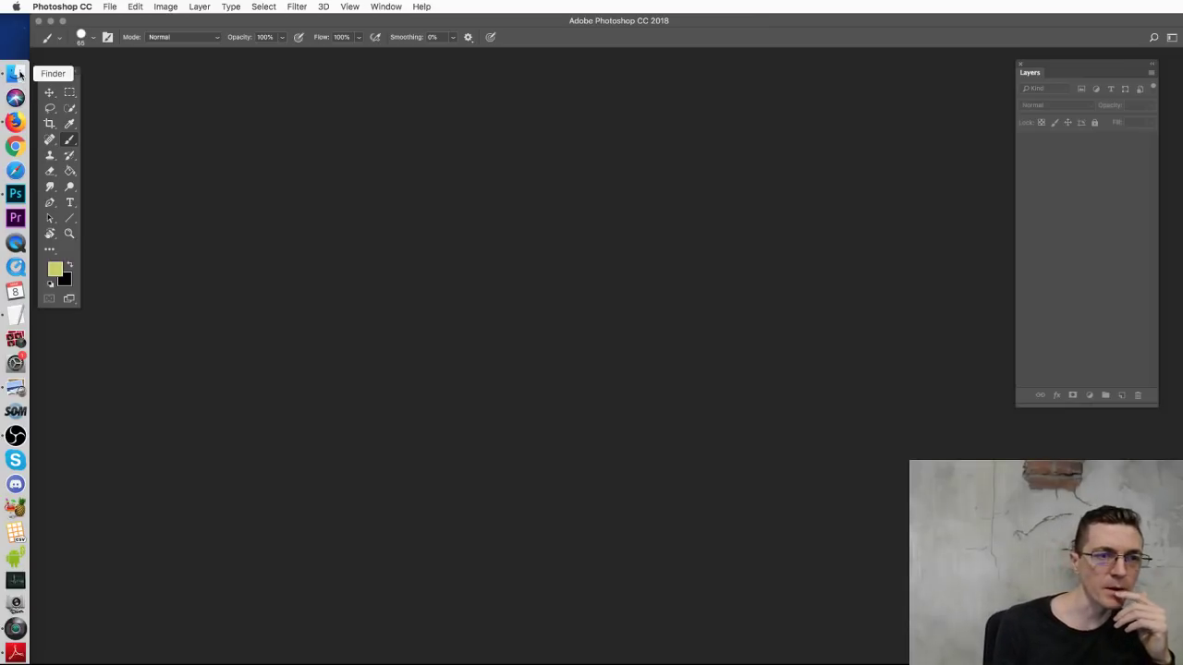
click(18, 74)
click(884, 512)
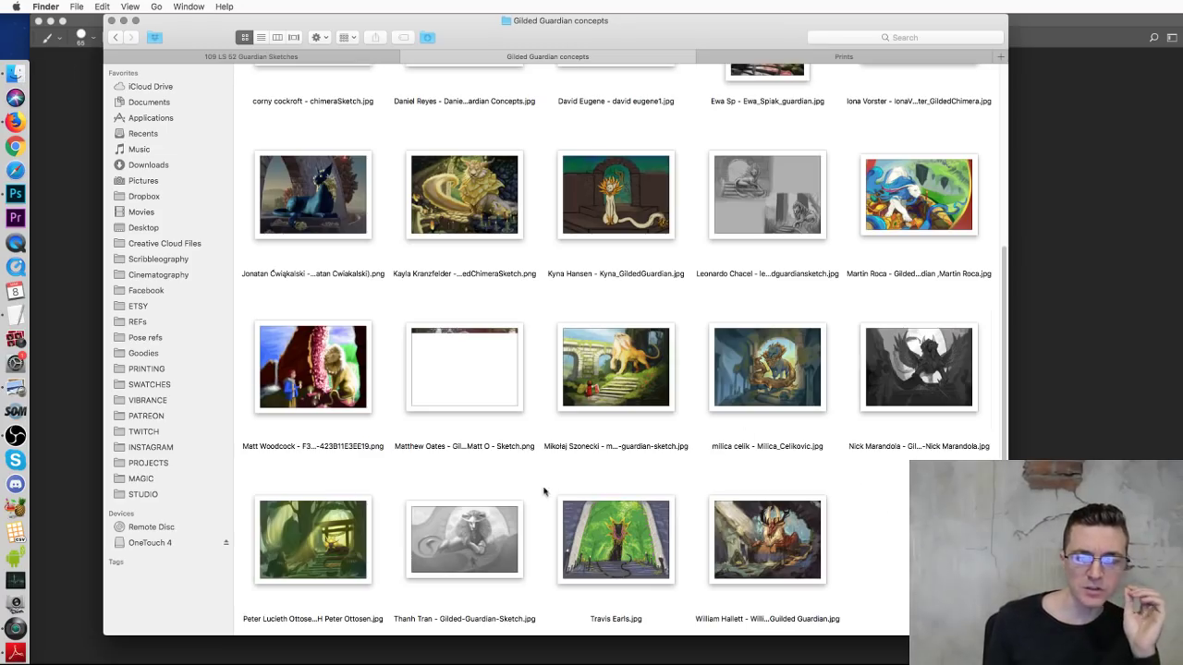
click(295, 520)
right_click(320, 545)
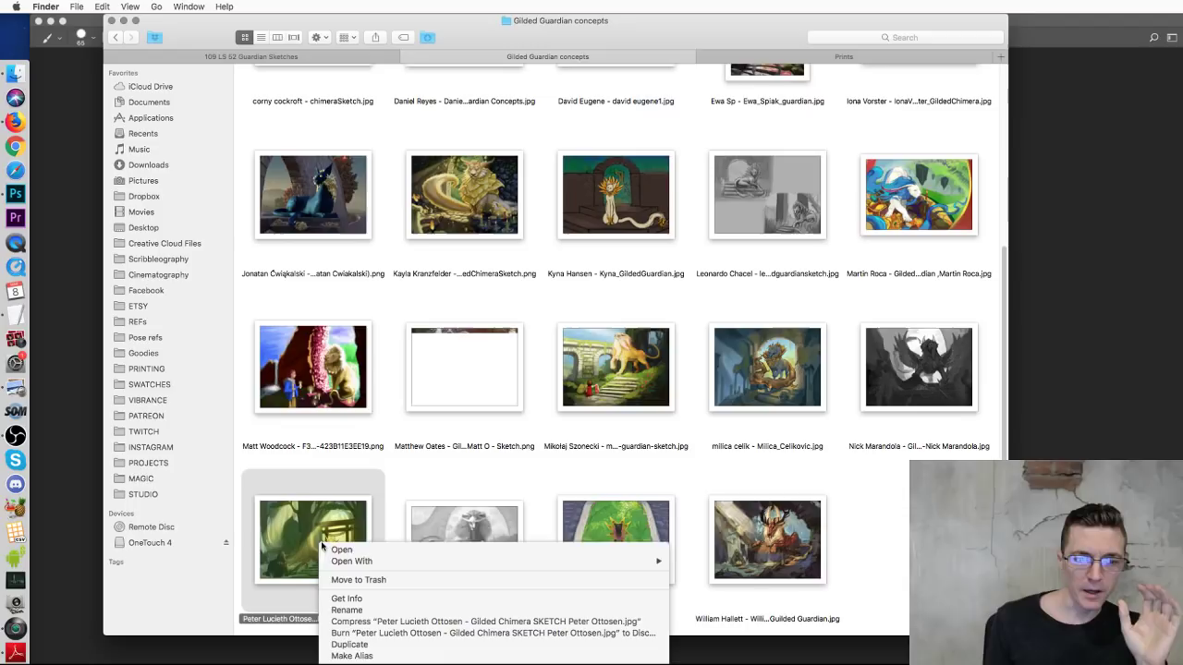
mouse_move(662, 562)
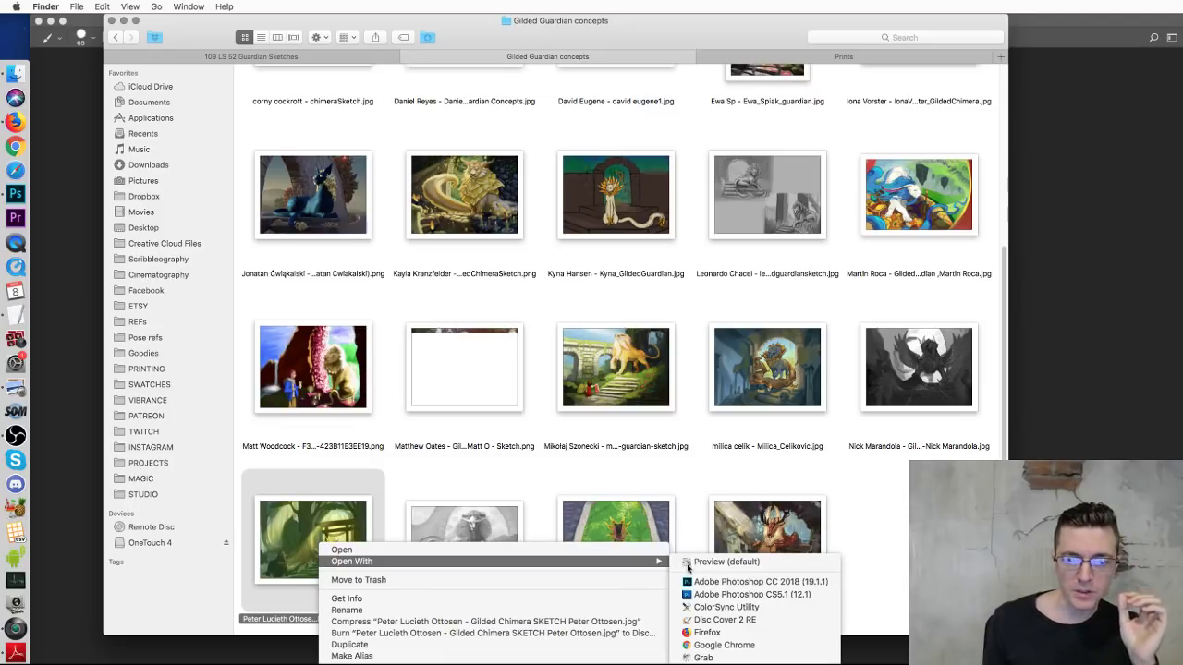
click(698, 581)
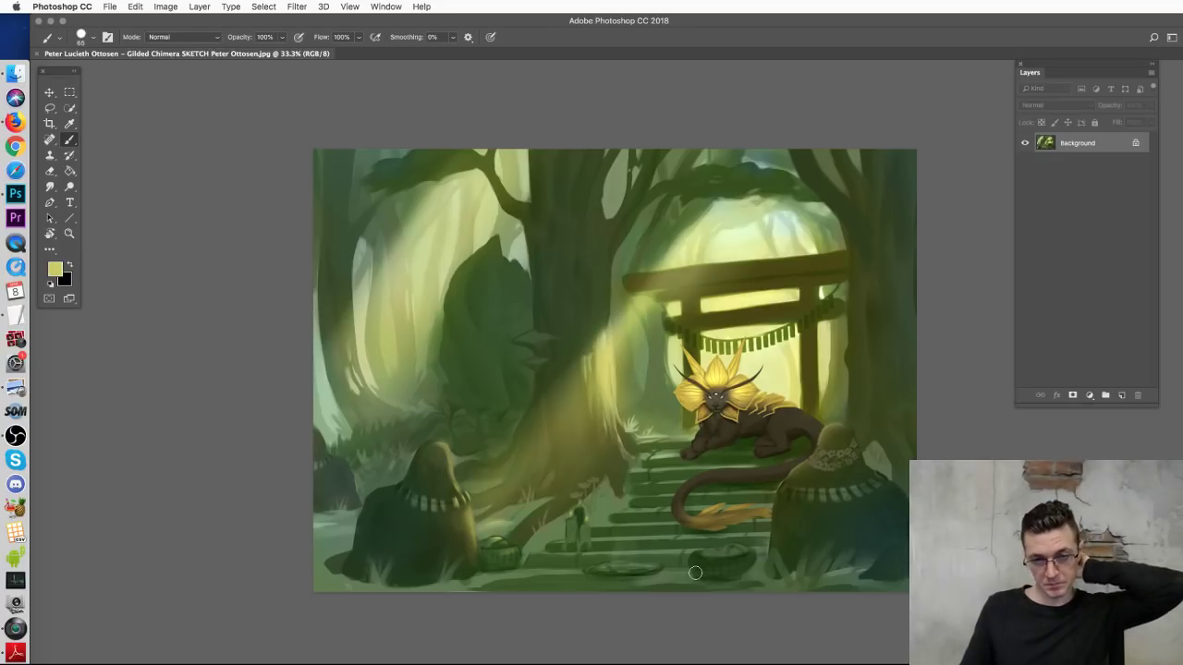
Step: Duplicate the Background and copy a marquee of the chimera and shrine gate to Layer 1
drag(1100, 144, 1116, 394)
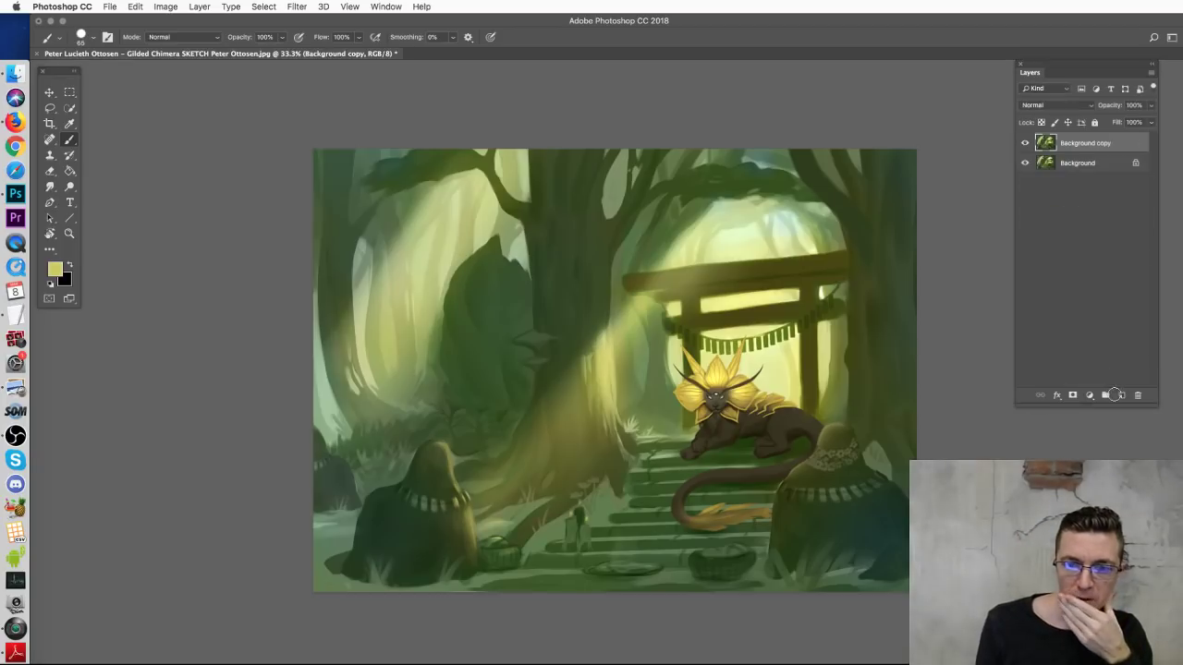
click(49, 93)
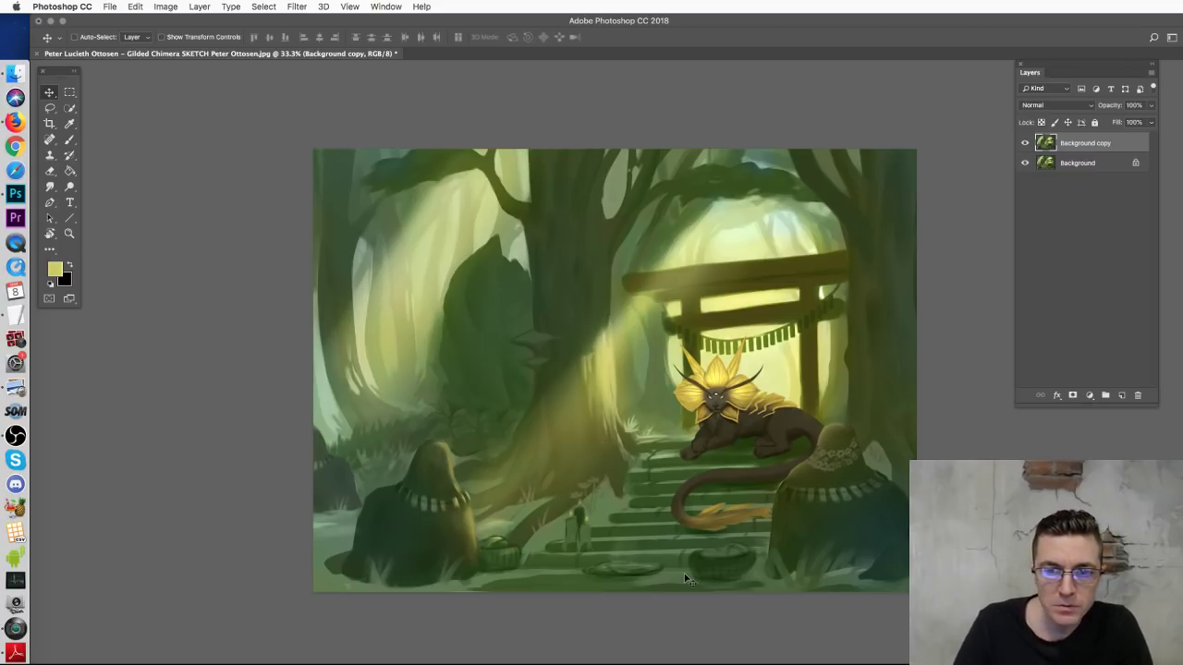
click(69, 92)
drag(873, 248, 636, 494)
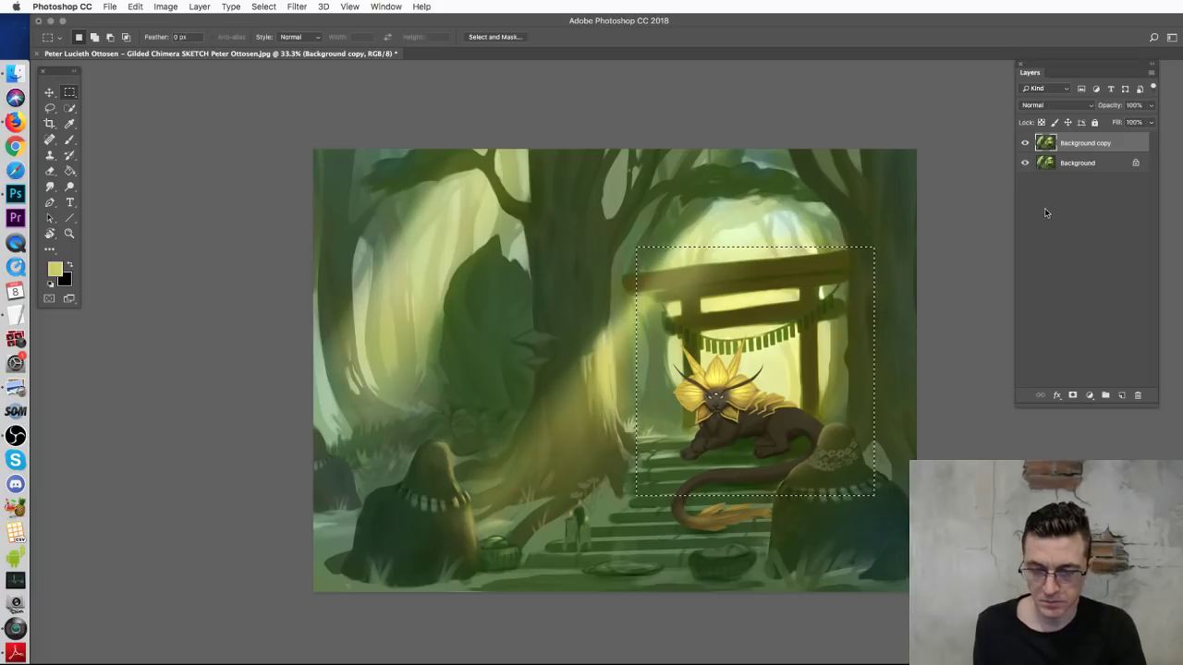
shift+click(1081, 164)
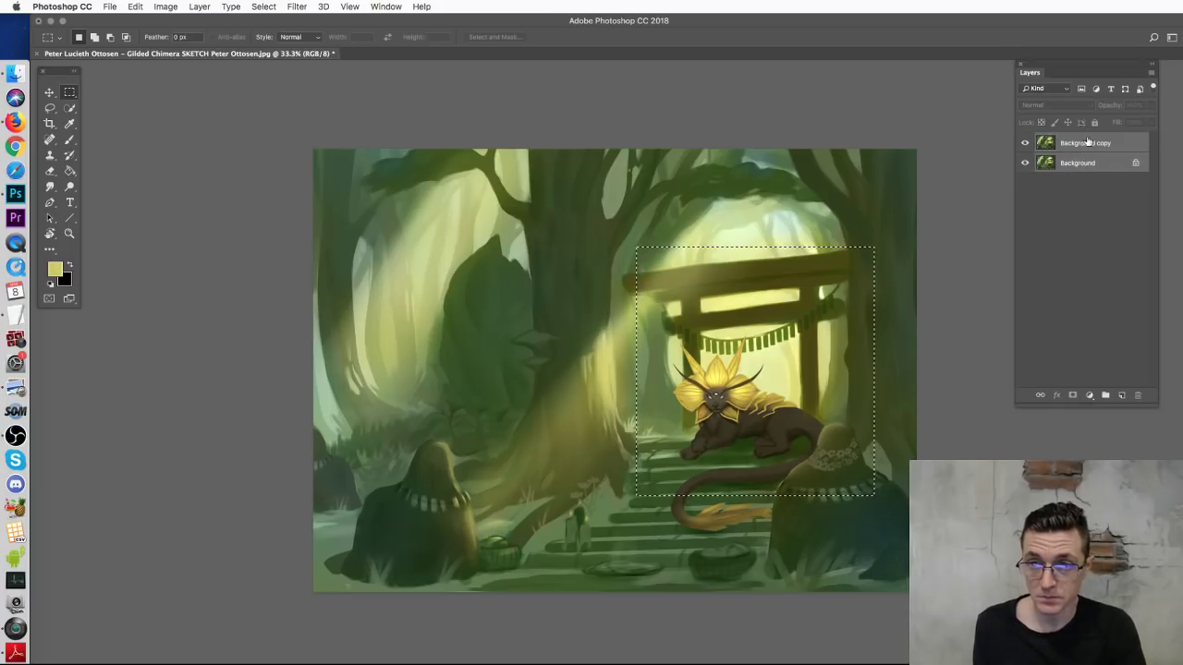
click(1087, 144)
key(super+j)
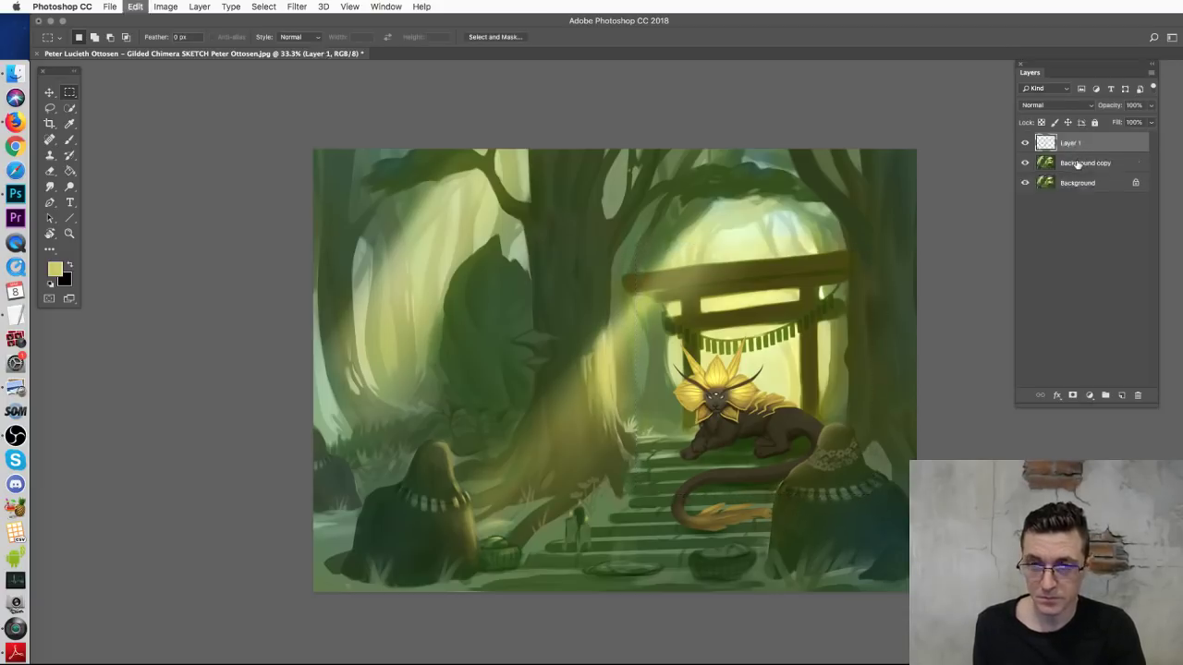
key(v)
Step: Scale Layer 1 up to about 184%, reposition and commit it, then hide it
key(super+t)
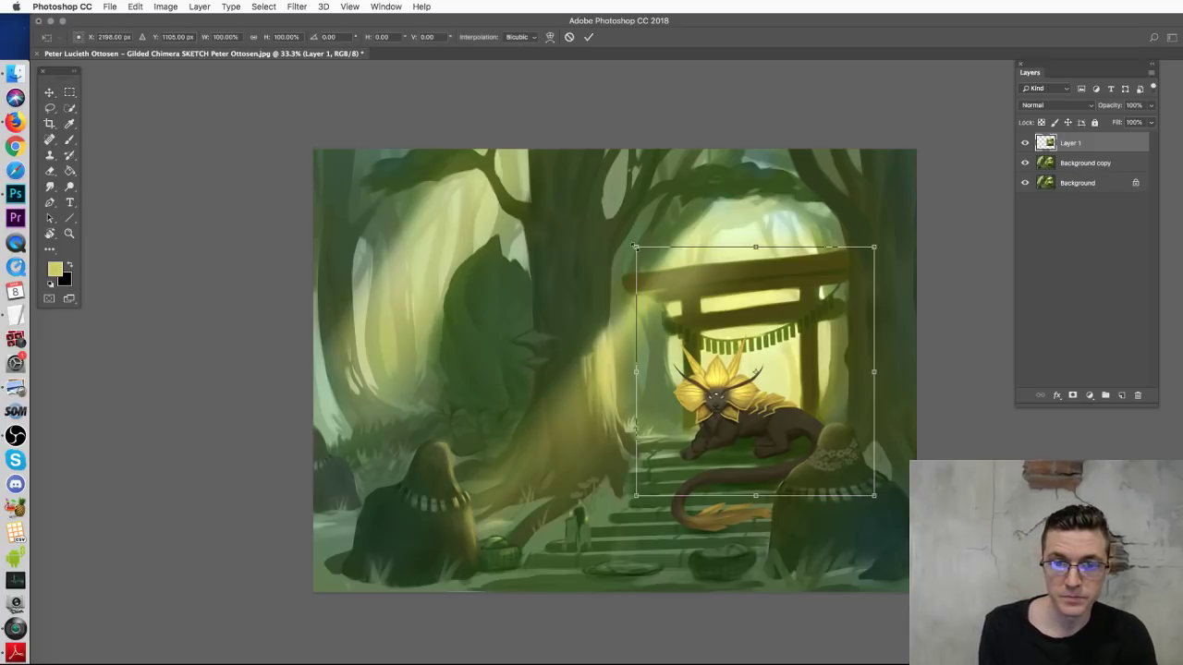
drag(638, 246, 475, 74)
drag(550, 398, 520, 476)
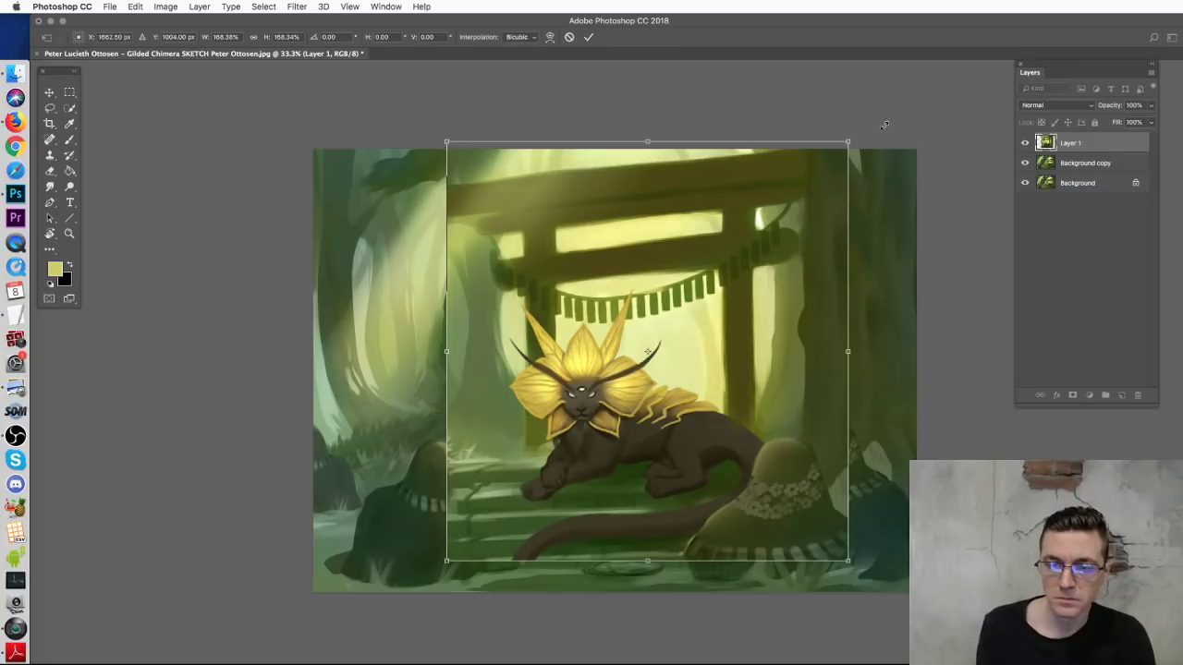
drag(861, 137, 933, 93)
drag(753, 282, 753, 283)
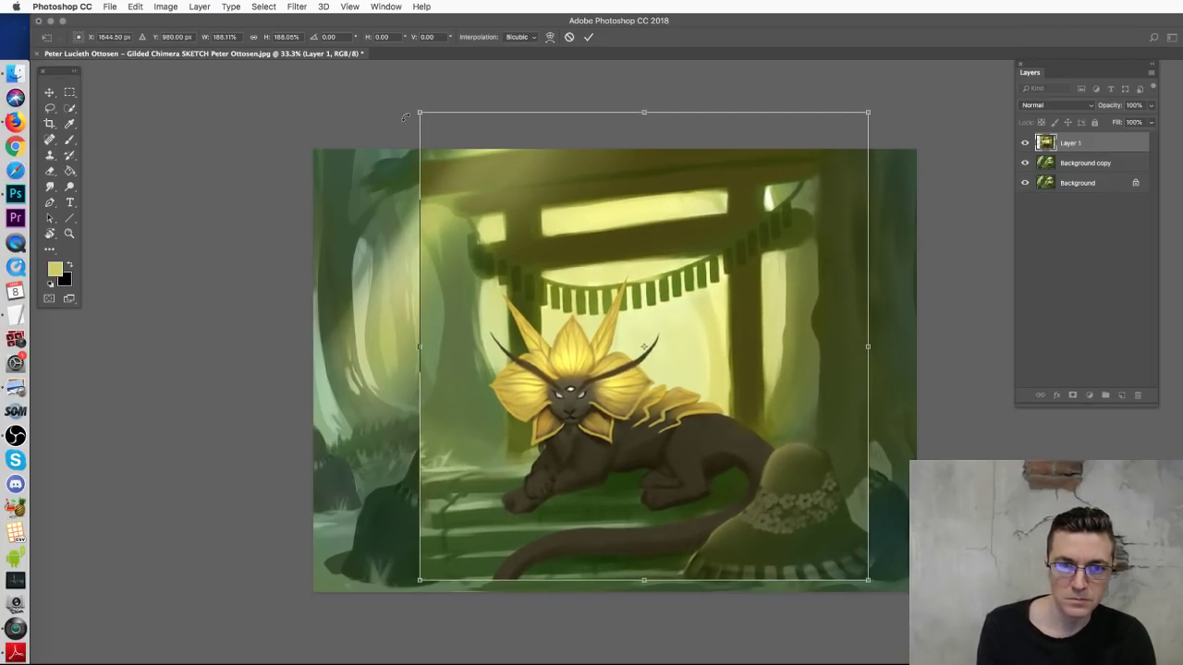
drag(422, 115, 428, 120)
key(Return)
click(1024, 143)
click(1038, 163)
Step: Paint out the torii gate on Background copy with sampled greens and pale yellow
key(b)
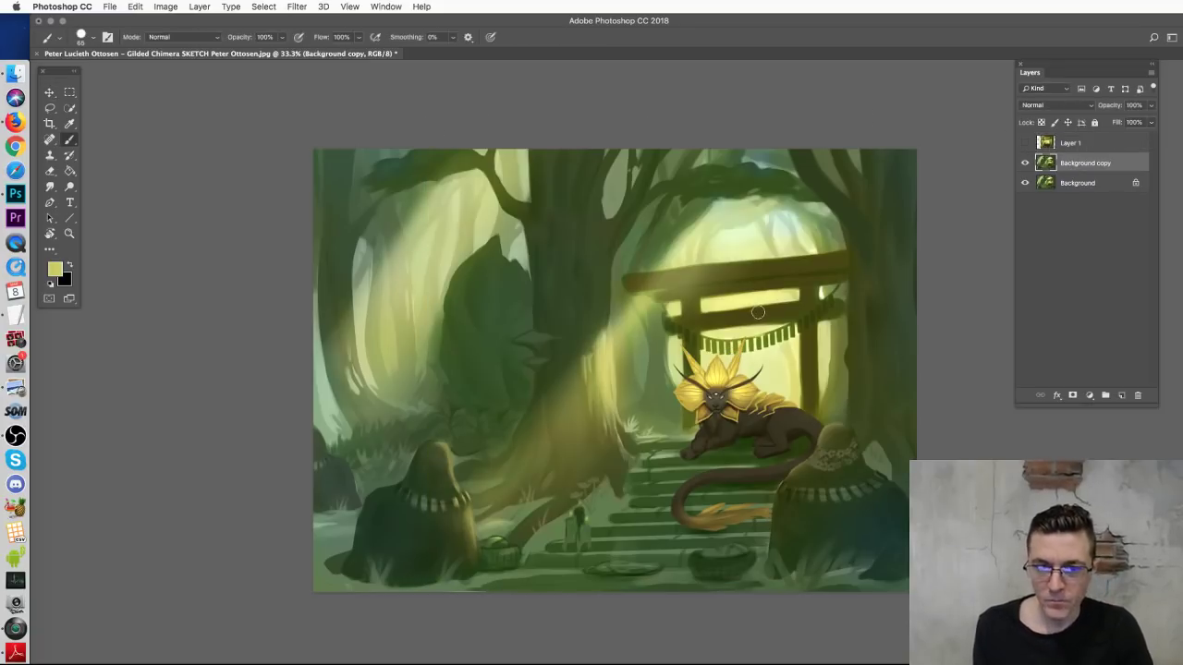
right_click(750, 324)
alt+click(658, 260)
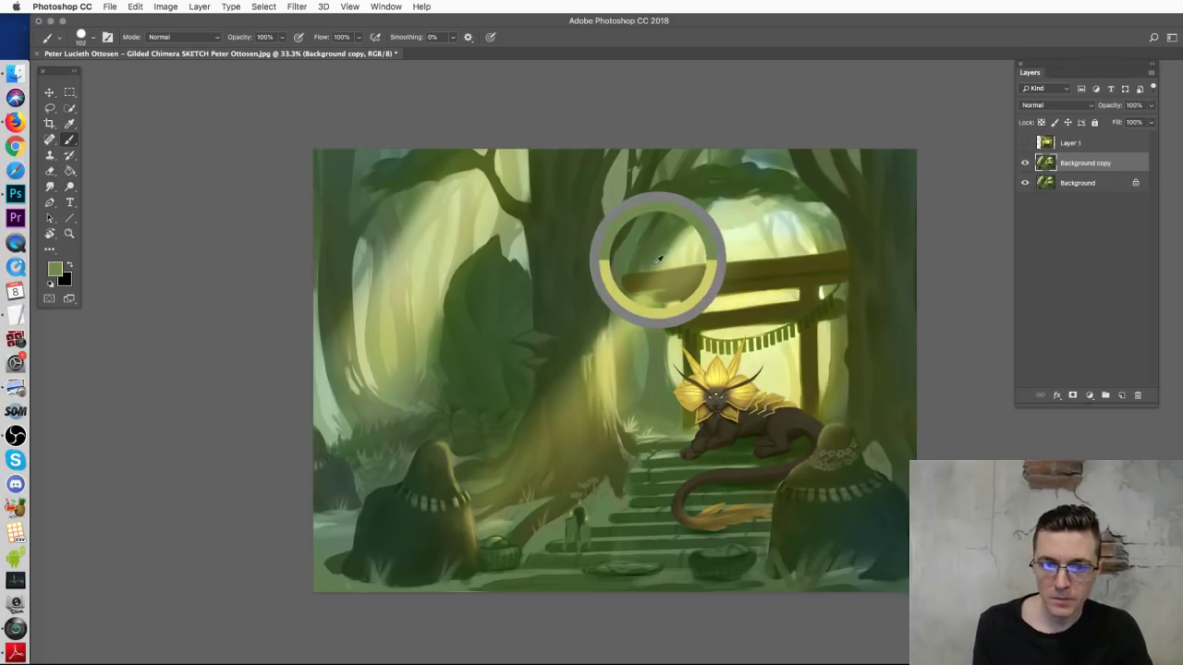
mouse_move(649, 266)
mouse_down()
mouse_move(658, 319)
mouse_move(670, 305)
mouse_up()
alt+click(714, 255)
mouse_move(684, 263)
mouse_down()
mouse_move(683, 305)
mouse_move(686, 255)
mouse_move(705, 276)
mouse_move(715, 341)
mouse_move(747, 283)
mouse_move(776, 270)
mouse_move(791, 335)
mouse_up()
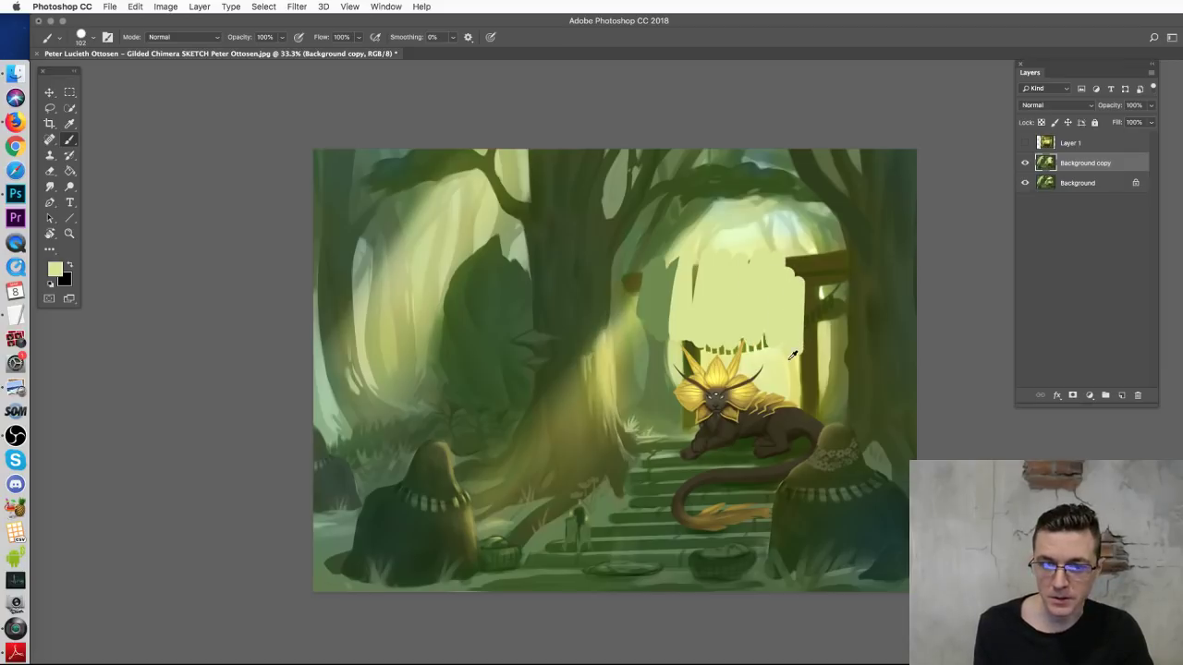
mouse_move(785, 361)
mouse_down()
mouse_move(809, 254)
mouse_move(821, 374)
mouse_move(830, 319)
mouse_up()
alt+click(840, 333)
mouse_move(820, 264)
mouse_down()
mouse_move(826, 310)
mouse_move(849, 255)
mouse_move(827, 289)
mouse_up()
alt+click(787, 238)
drag(787, 242, 789, 253)
alt+click(648, 266)
drag(634, 270, 644, 312)
Step: Paint out the small chimera in pale yellow and olive, then show and select Layer 1
alt+click(765, 383)
mouse_move(702, 368)
mouse_down()
mouse_move(689, 416)
mouse_move(754, 370)
mouse_move(791, 392)
mouse_move(795, 411)
mouse_move(673, 442)
mouse_up()
alt+click(673, 442)
mouse_move(775, 443)
mouse_down()
mouse_move(712, 428)
mouse_move(647, 443)
mouse_move(795, 442)
mouse_move(666, 455)
mouse_move(787, 421)
mouse_move(801, 444)
mouse_move(666, 509)
mouse_move(730, 532)
mouse_move(785, 435)
mouse_move(821, 403)
mouse_move(813, 412)
mouse_up()
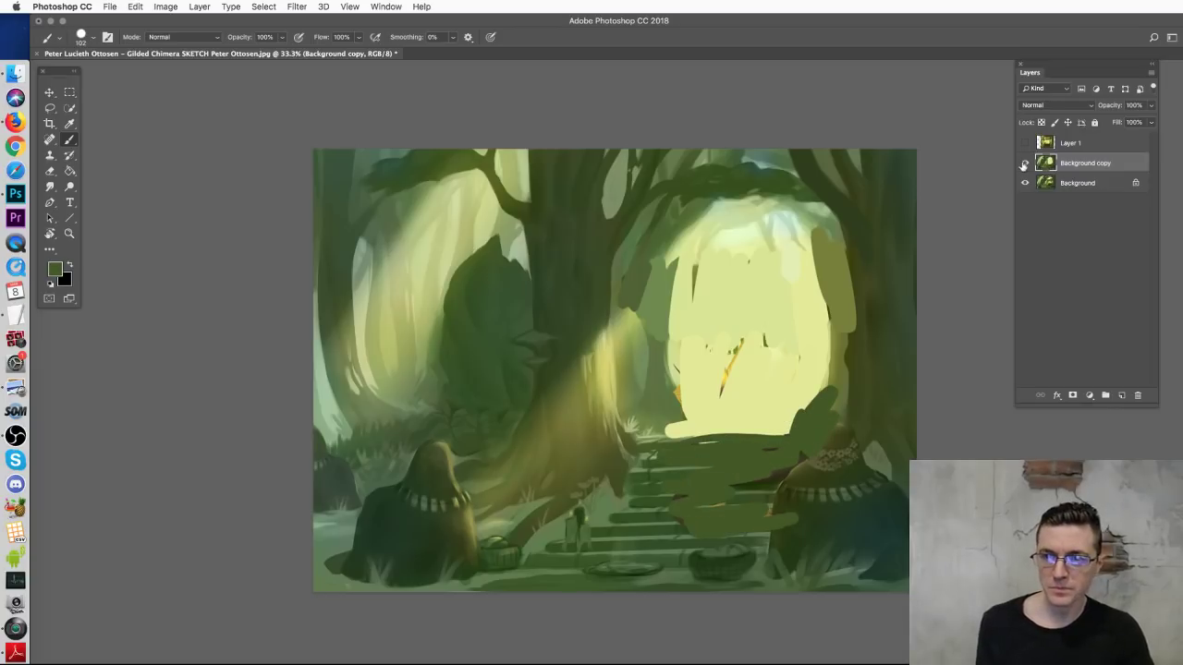
click(1025, 143)
click(1072, 143)
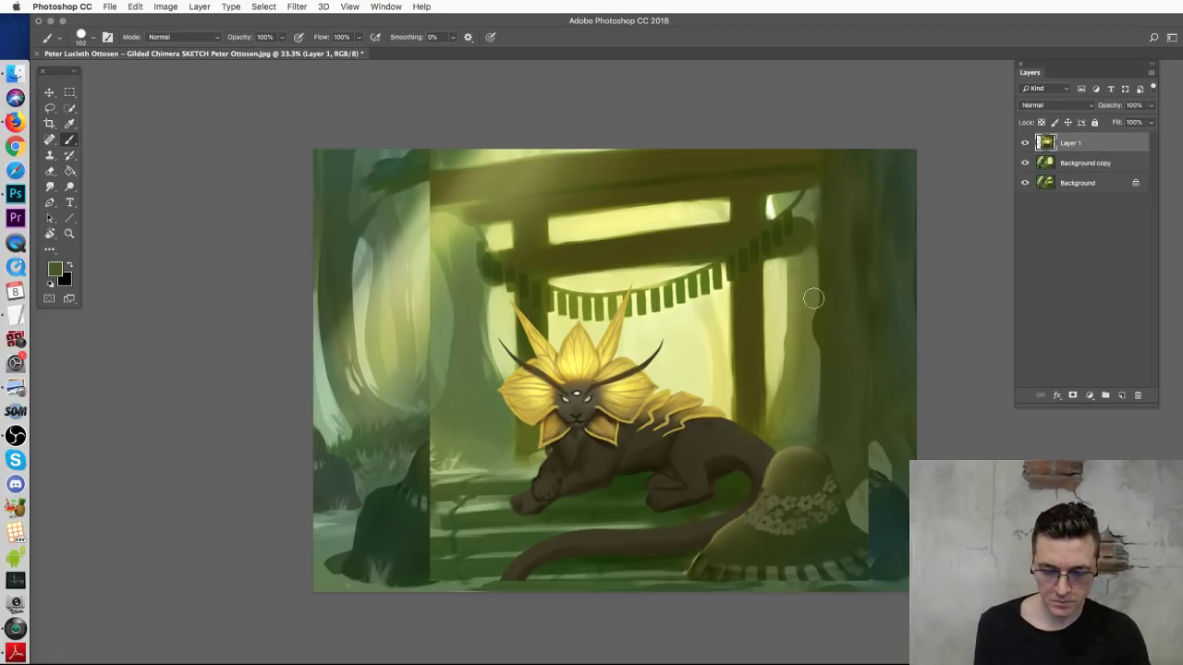
Step: Quick-select and delete the areas left and right of the chimera on Layer 1
key(w)
mouse_move(662, 325)
mouse_down()
mouse_move(647, 337)
mouse_move(721, 278)
mouse_move(592, 282)
mouse_move(563, 331)
mouse_move(630, 301)
mouse_up()
drag(504, 358, 470, 450)
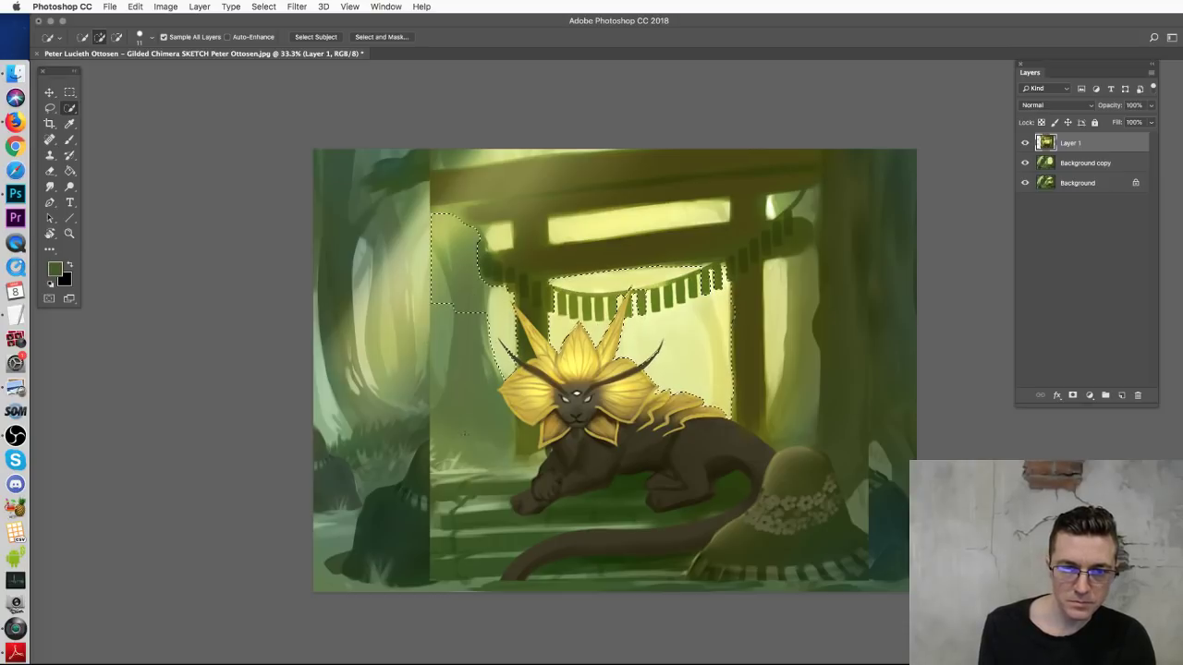
key(Delete)
key(super+d)
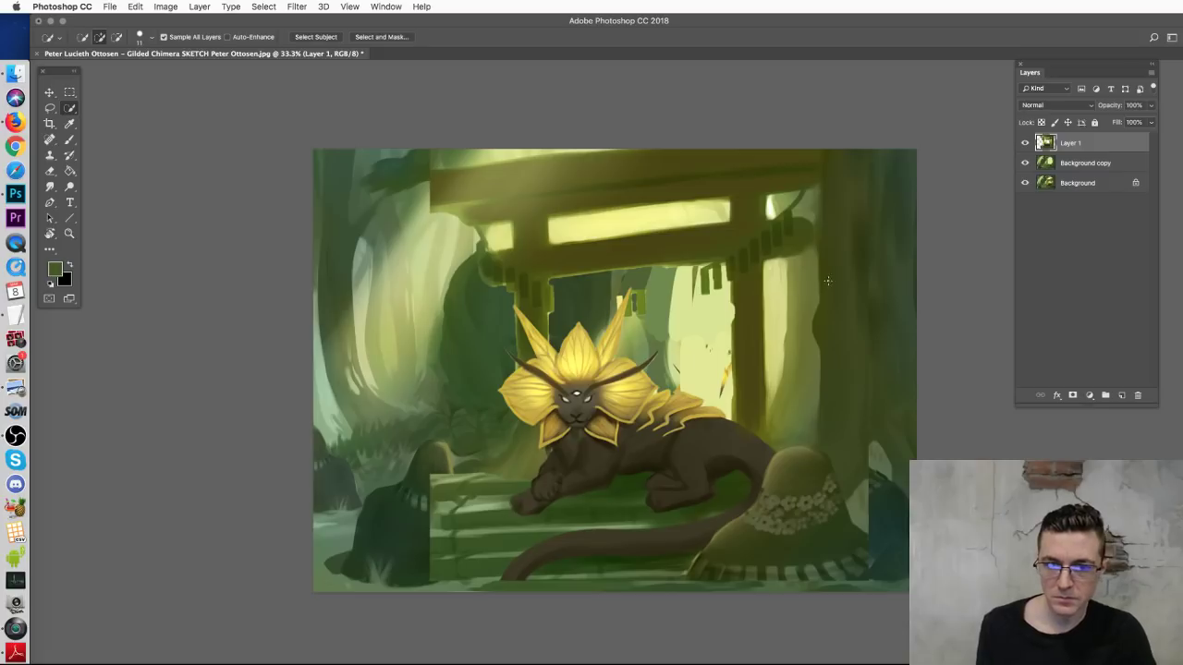
Step: Select and delete the right column, tree area and bright torii beam highlights
drag(812, 306, 839, 327)
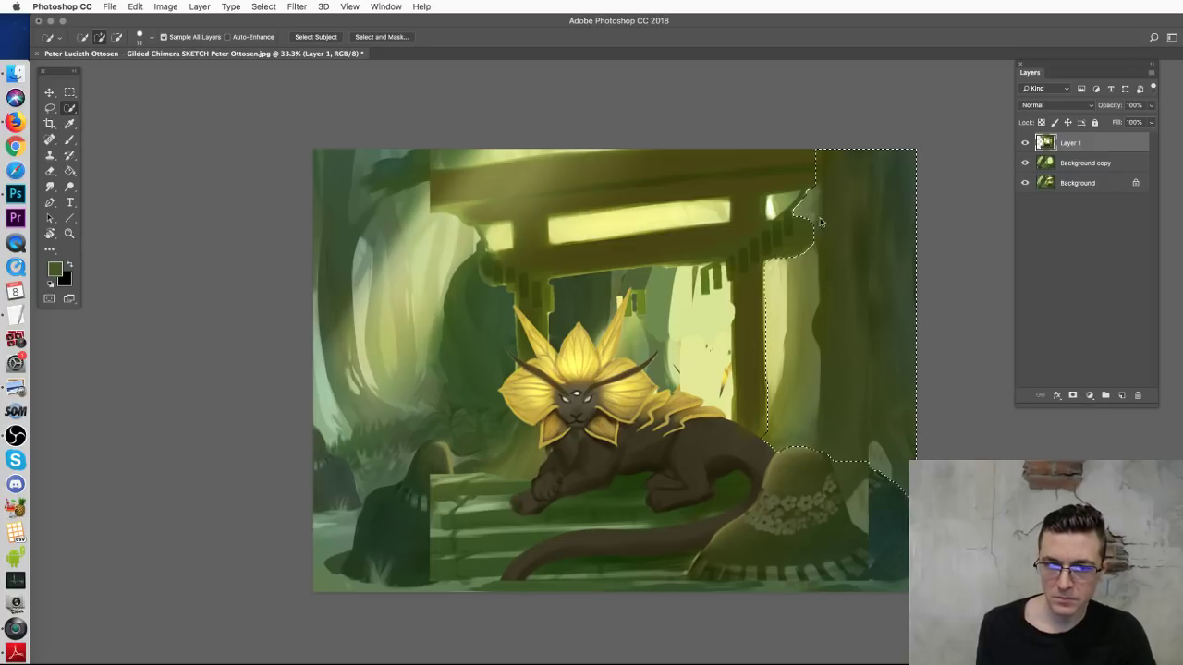
drag(804, 199, 781, 205)
click(507, 232)
click(495, 152)
key(Delete)
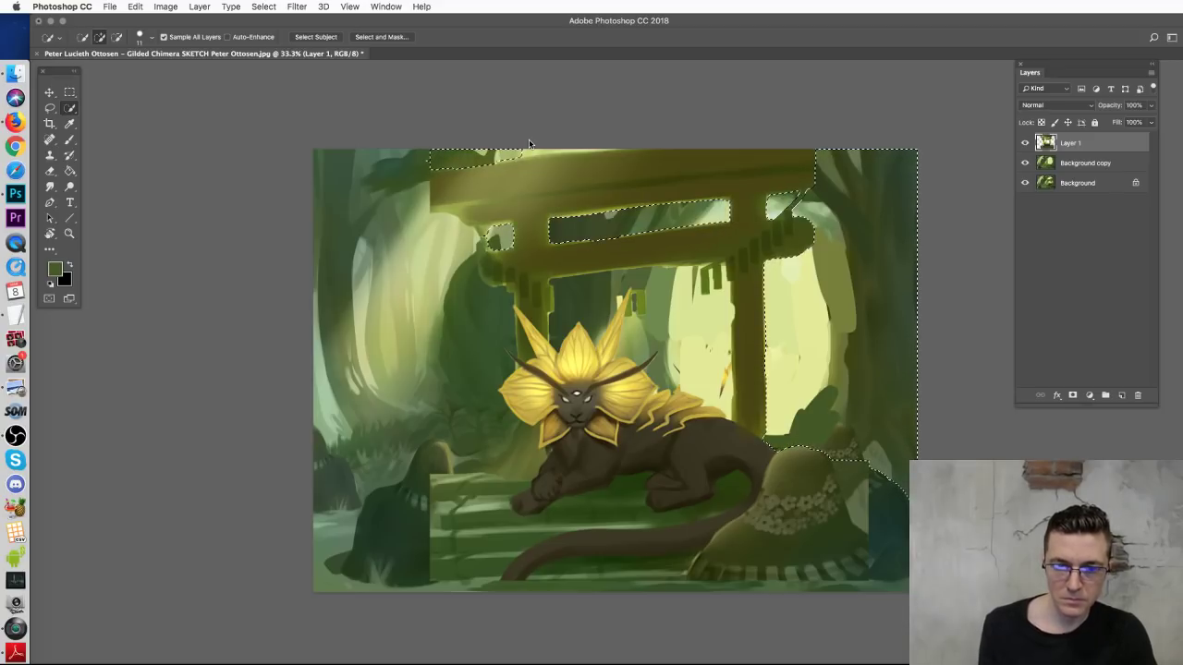
key(ctrl+d)
Step: Move the chimera and torii to the right and turn on Background copy
key(v)
mouse_move(662, 440)
mouse_down()
mouse_move(693, 425)
mouse_move(597, 439)
mouse_move(721, 592)
mouse_move(881, 467)
mouse_move(698, 433)
mouse_move(689, 448)
mouse_move(699, 454)
mouse_move(882, 424)
mouse_move(742, 443)
mouse_up()
click(1024, 164)
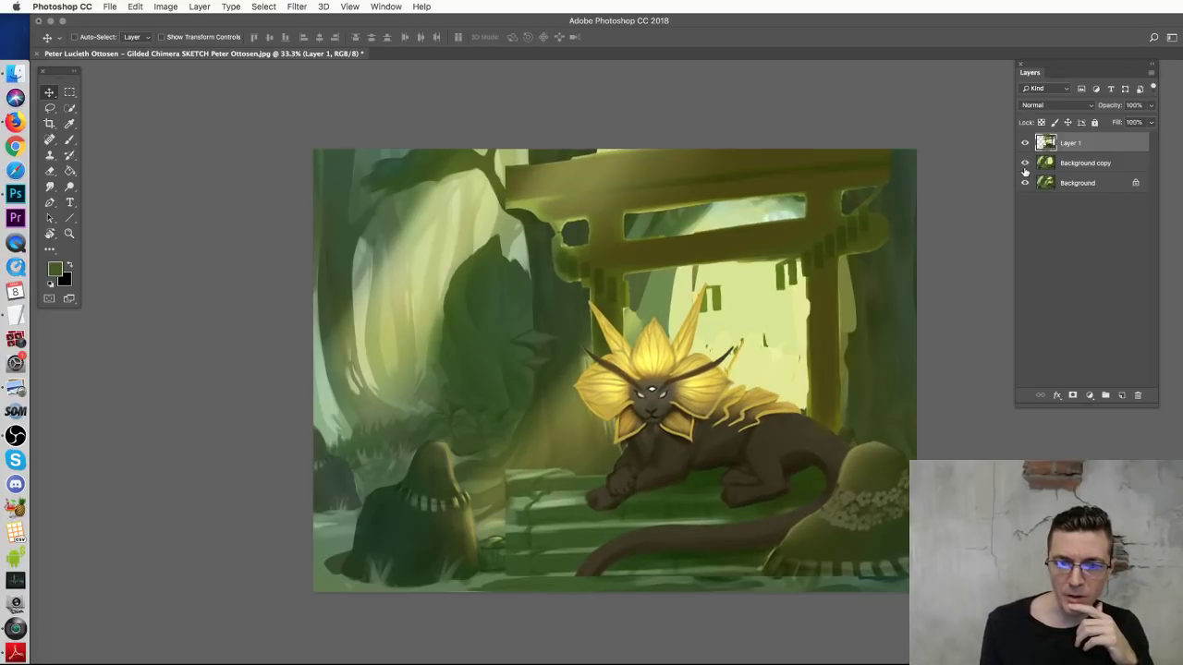
Step: Compare and reposition Layer 1, trying a rotation then settling it right and down
click(1024, 146)
click(1023, 145)
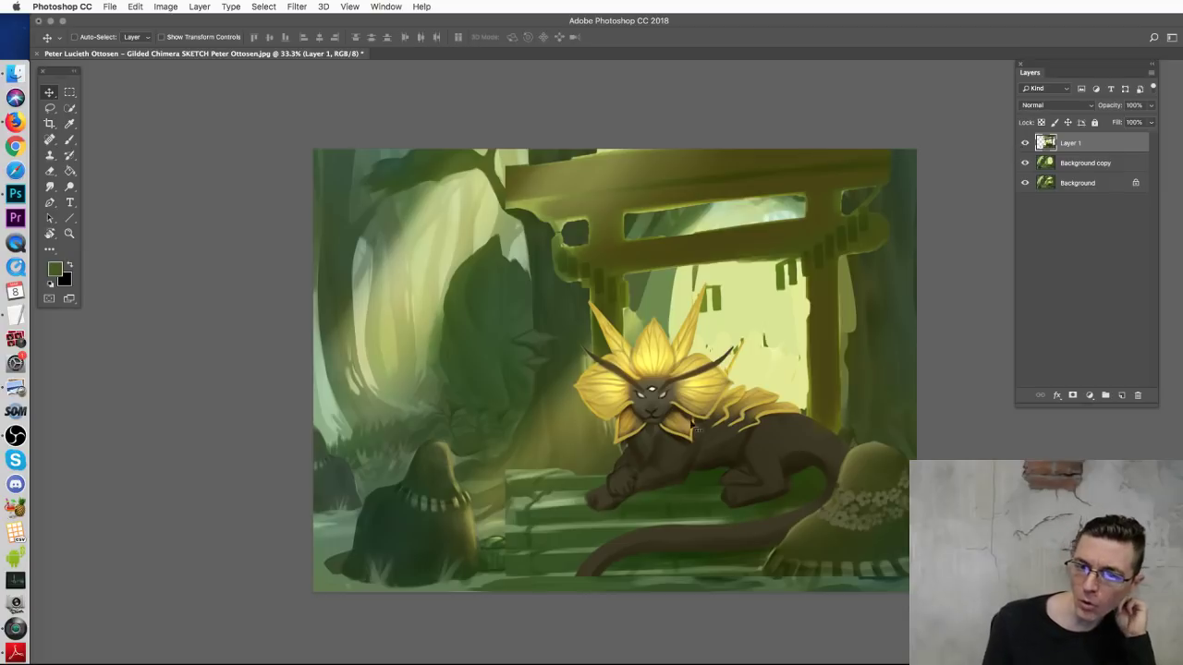
drag(694, 425, 677, 422)
key(ctrl+t)
drag(971, 135, 955, 127)
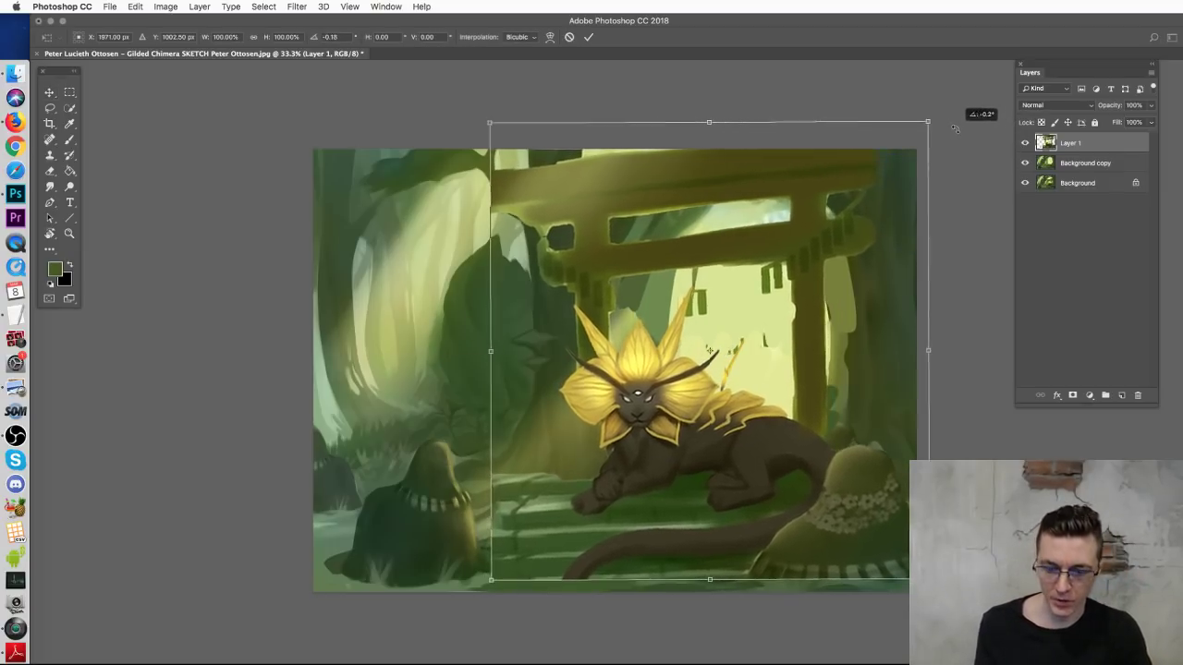
key(Escape)
drag(714, 413, 717, 394)
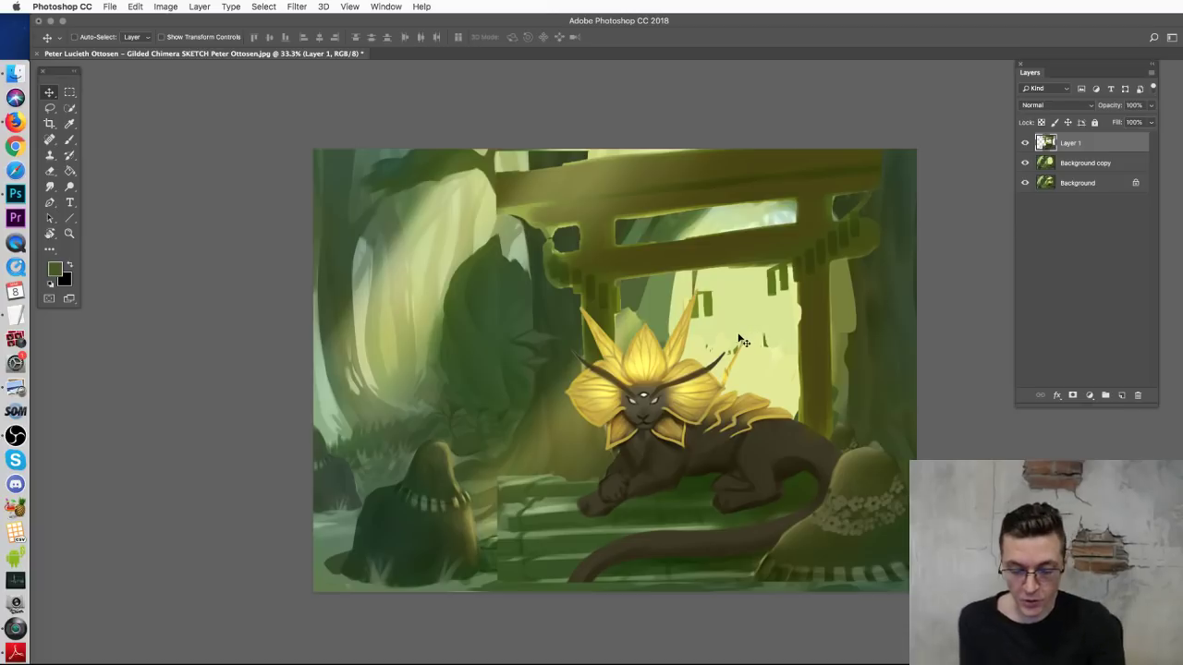
drag(633, 360, 573, 342)
drag(744, 362, 775, 370)
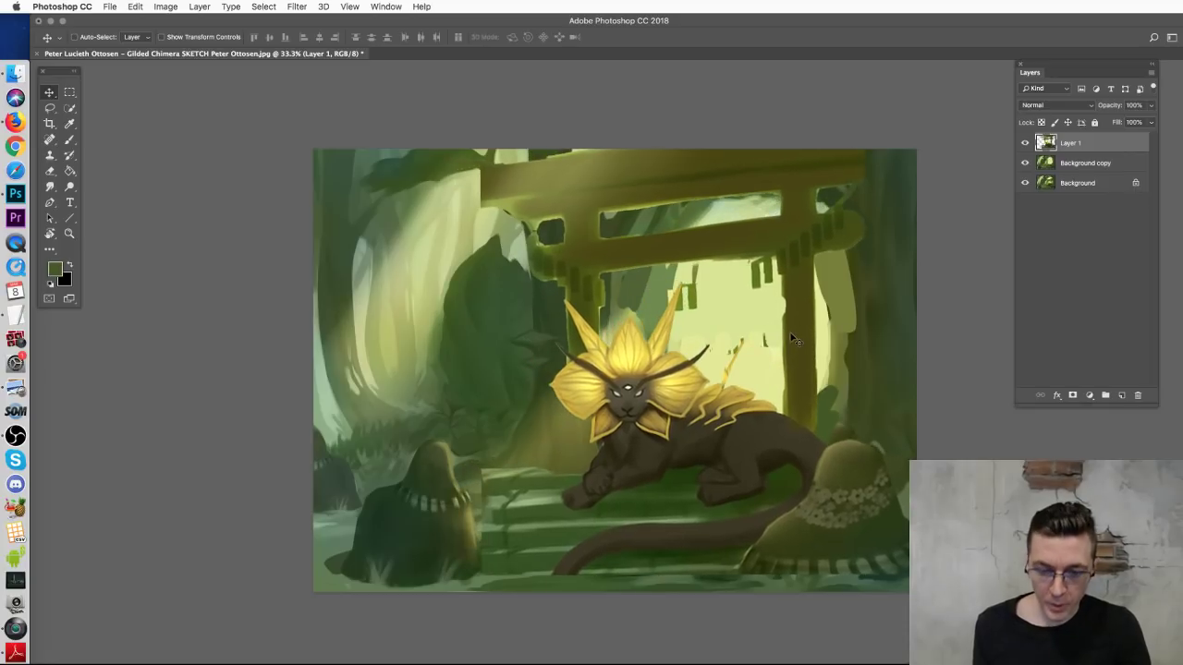
Step: Sketch dark olive fence rails and posts on both sides of the torii
key(b)
alt+click(804, 348)
mouse_move(815, 356)
mouse_down()
mouse_move(926, 354)
mouse_move(836, 362)
mouse_move(832, 435)
mouse_up()
drag(859, 343, 868, 414)
mouse_move(882, 344)
mouse_down()
mouse_move(895, 423)
mouse_move(904, 414)
mouse_up()
mouse_move(541, 383)
mouse_down()
mouse_move(449, 381)
mouse_move(484, 396)
mouse_move(456, 406)
mouse_move(489, 370)
mouse_move(527, 425)
mouse_up()
drag(434, 372, 448, 405)
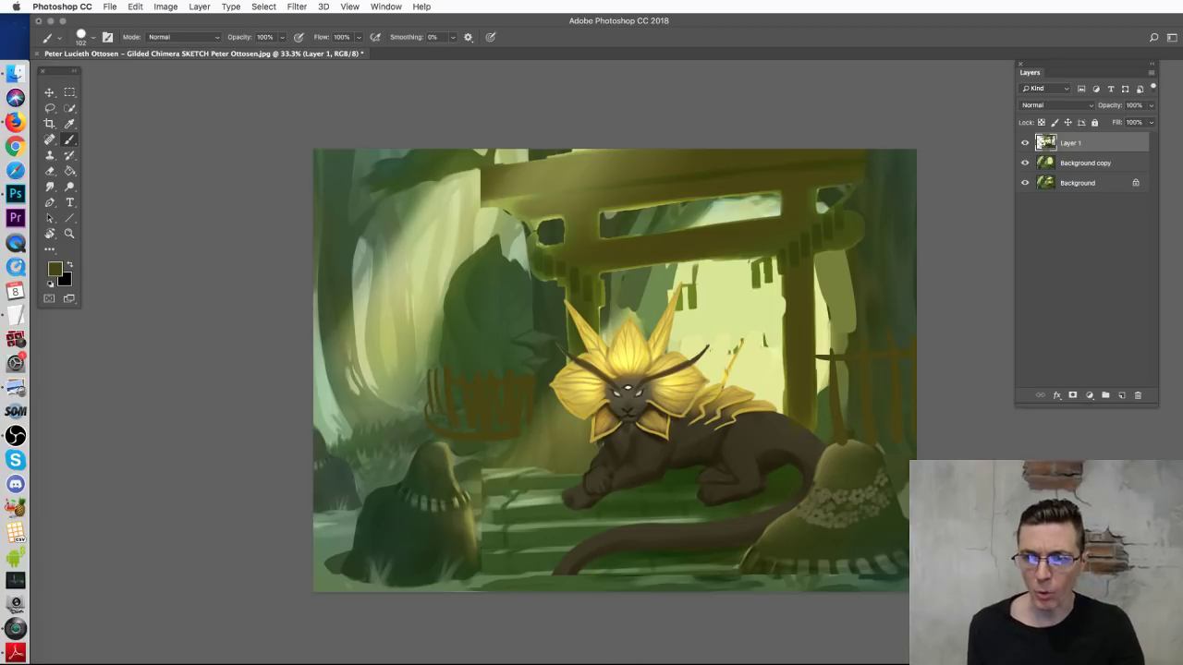
Step: Undo the fence sketch, hide Layer 1 and Background copy, and add Layer 2 above Background
key(super+alt+z)
key(super+alt+z)
key(super+alt+z)
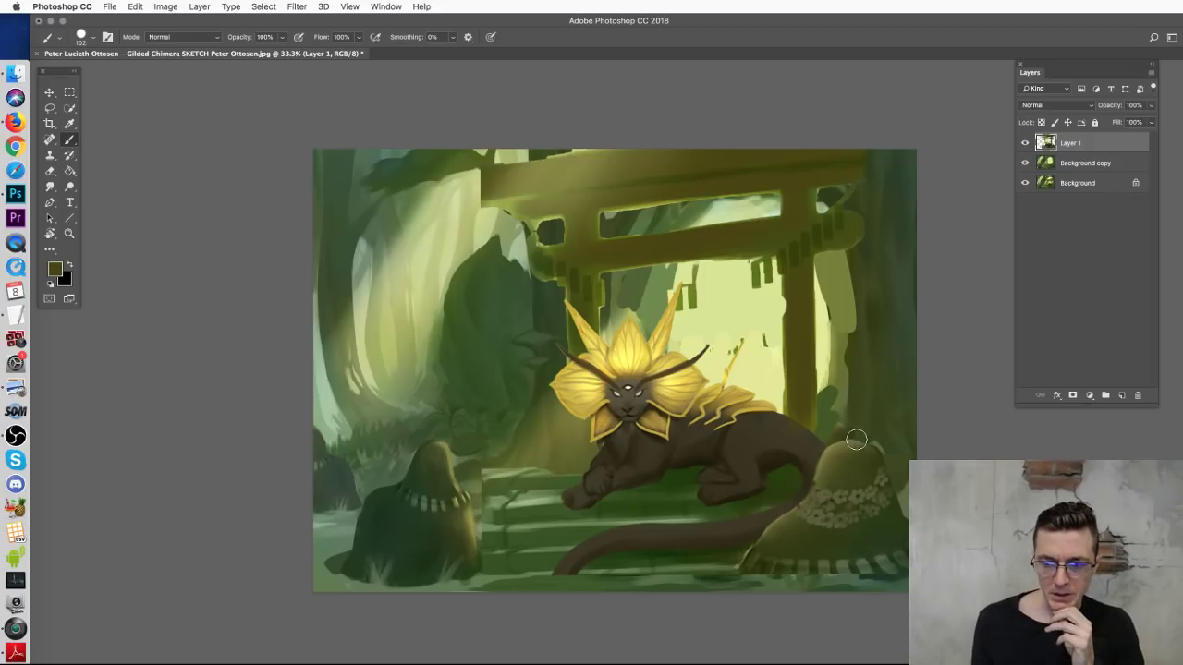
click(1025, 143)
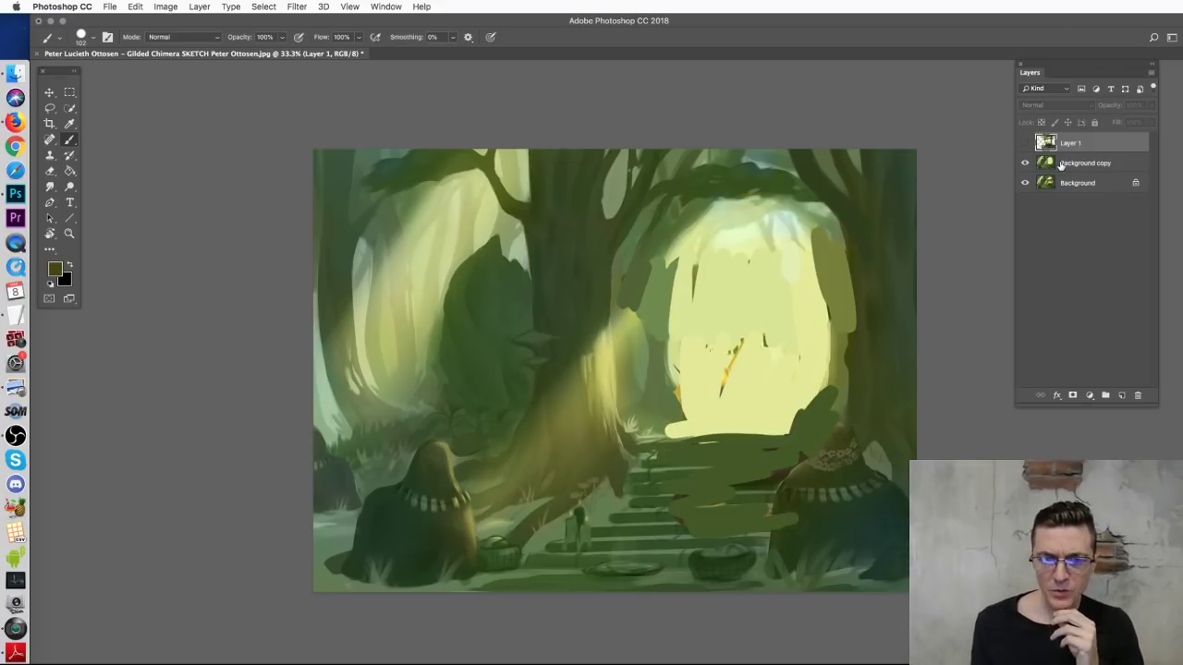
click(1063, 165)
click(1025, 163)
click(1064, 184)
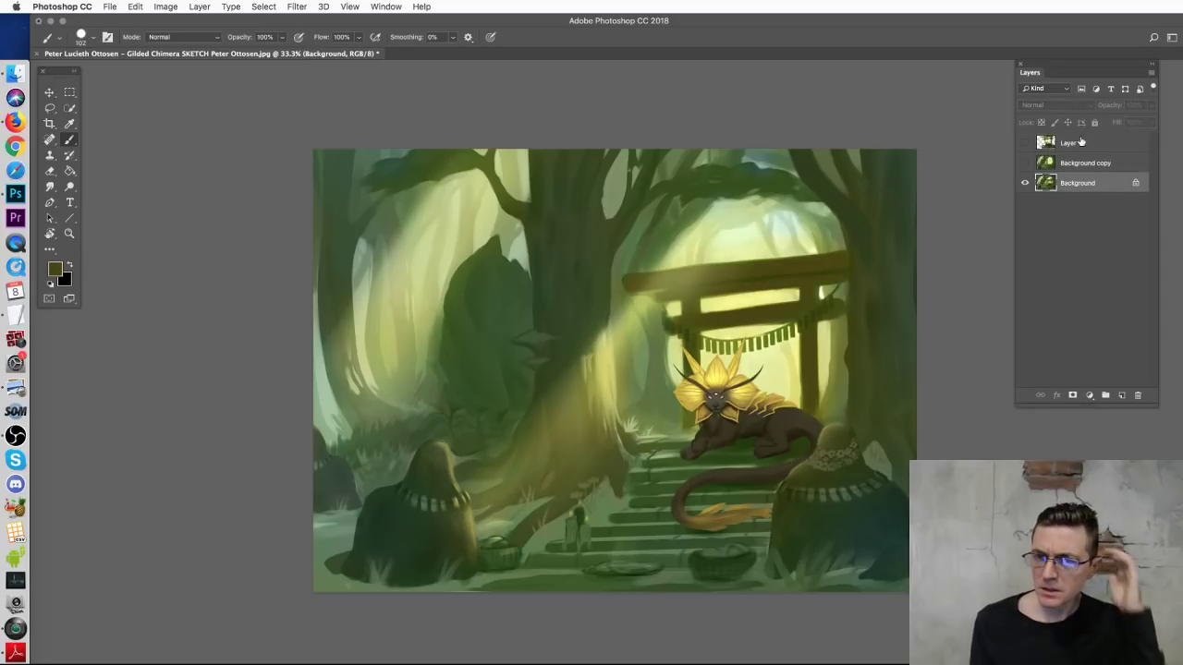
click(1121, 396)
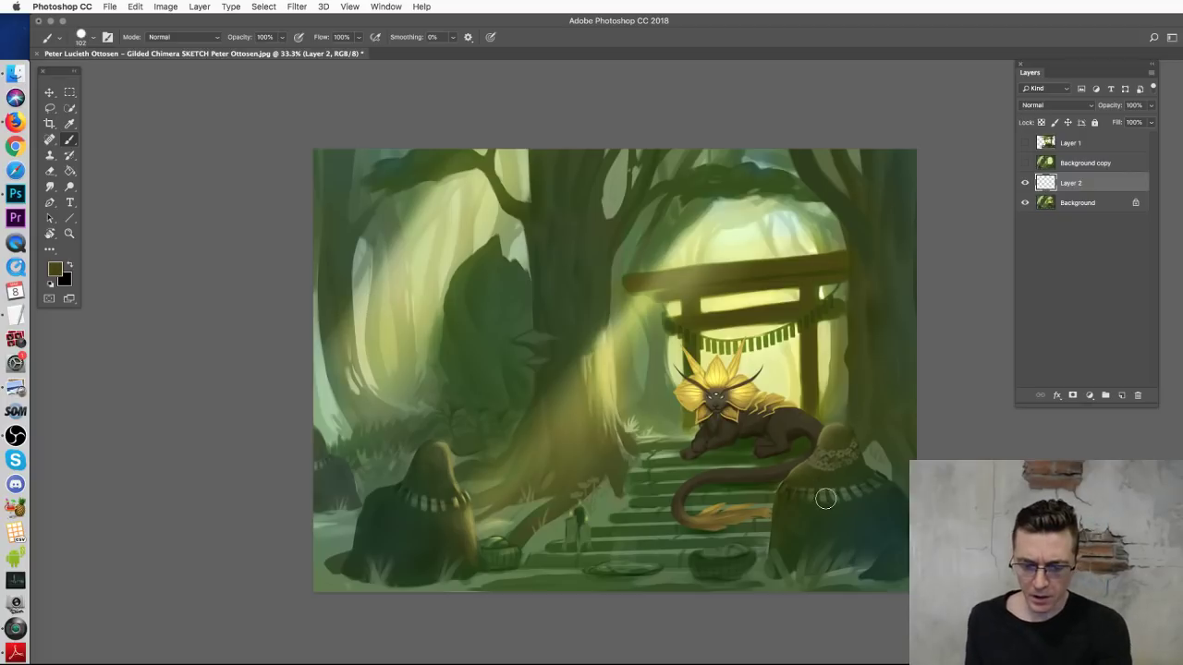
Step: Zoom in on the chimera and shrink the round brush in the preset picker
key(super+equal)
key(super+equal)
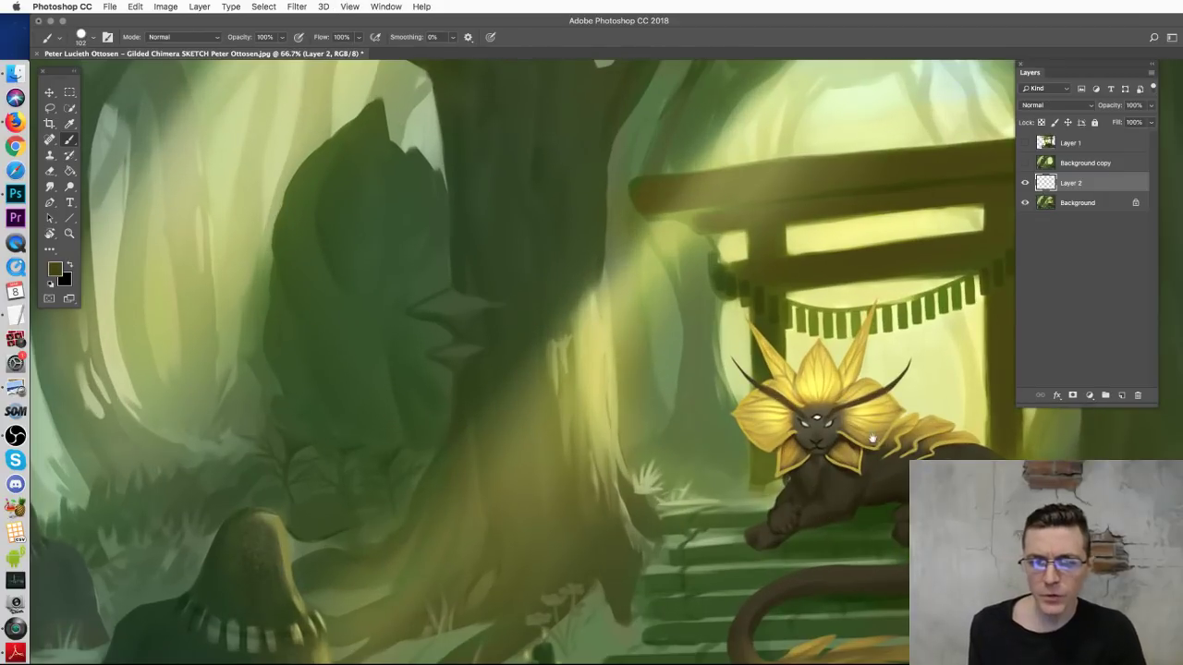
drag(876, 437, 655, 359)
right_click(714, 361)
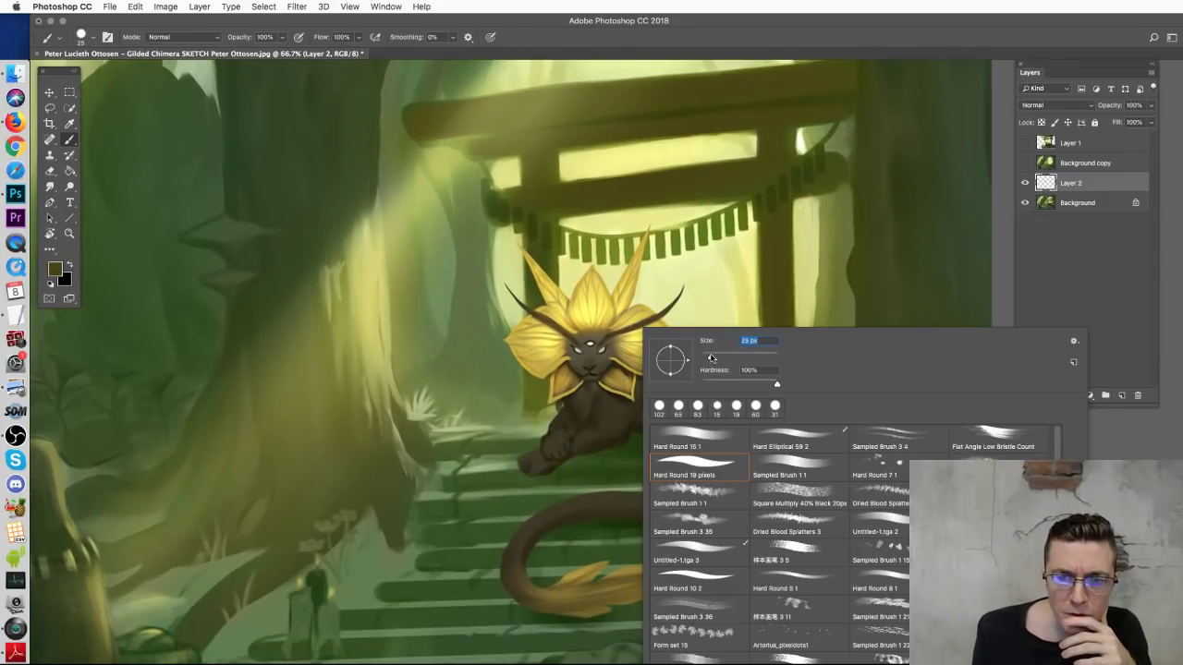
key(Return)
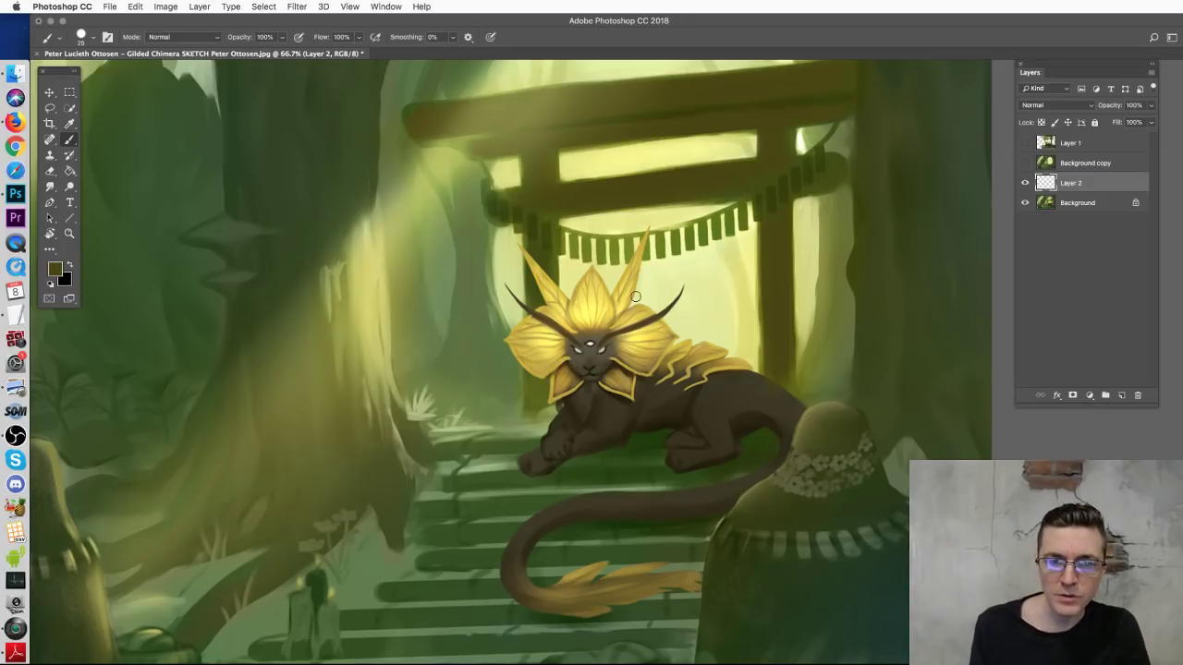
Step: Frame the shrine scene and set white as the painting colour
drag(628, 280, 632, 415)
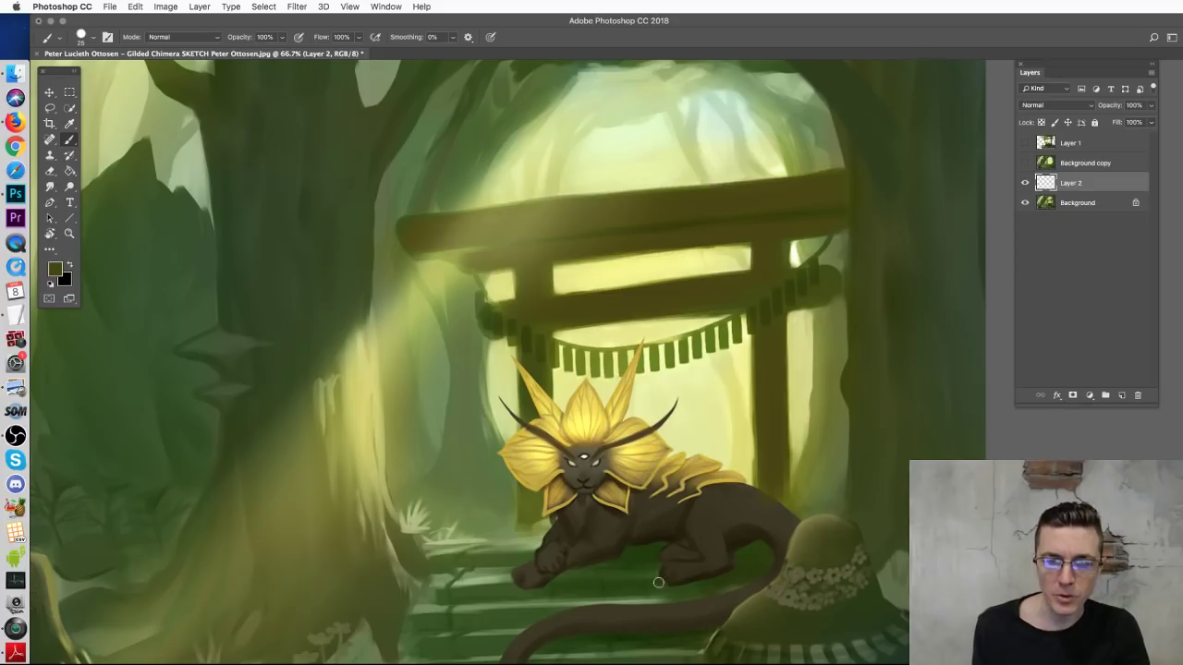
drag(651, 546, 672, 437)
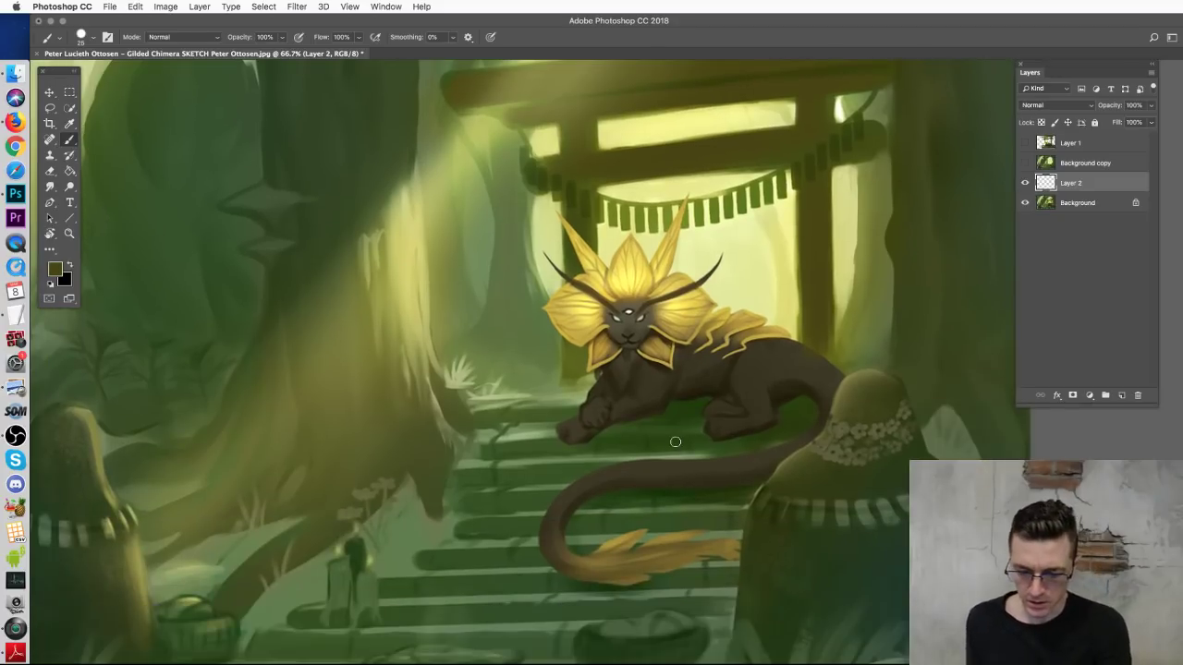
key(super+minus)
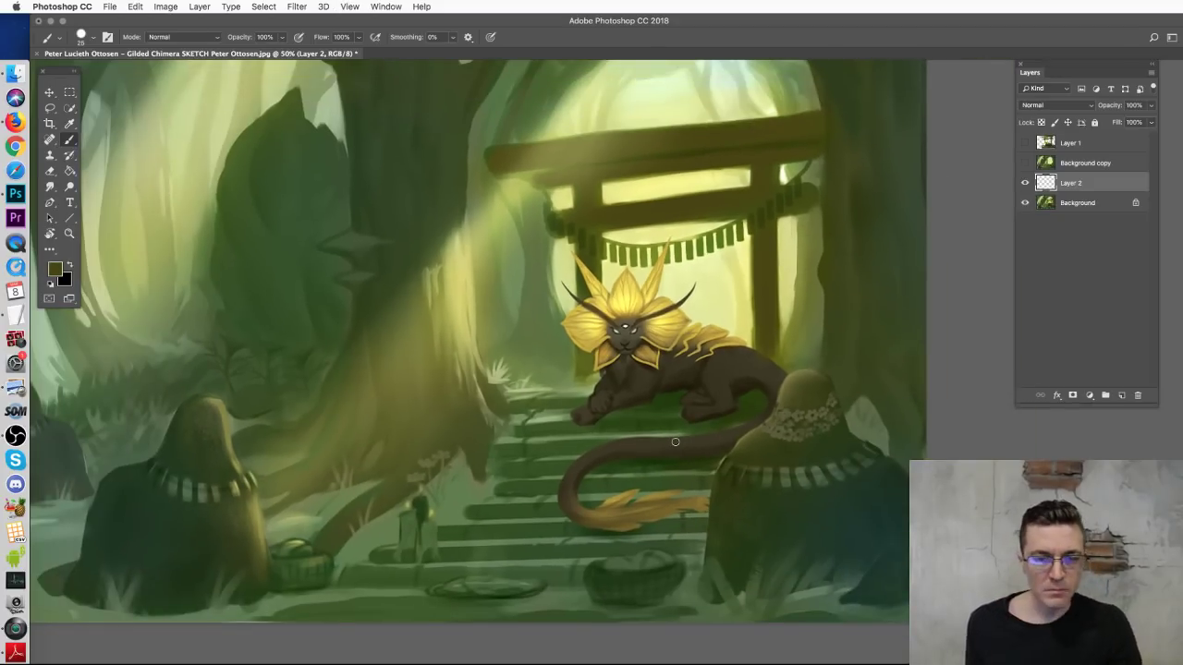
key(super+plus)
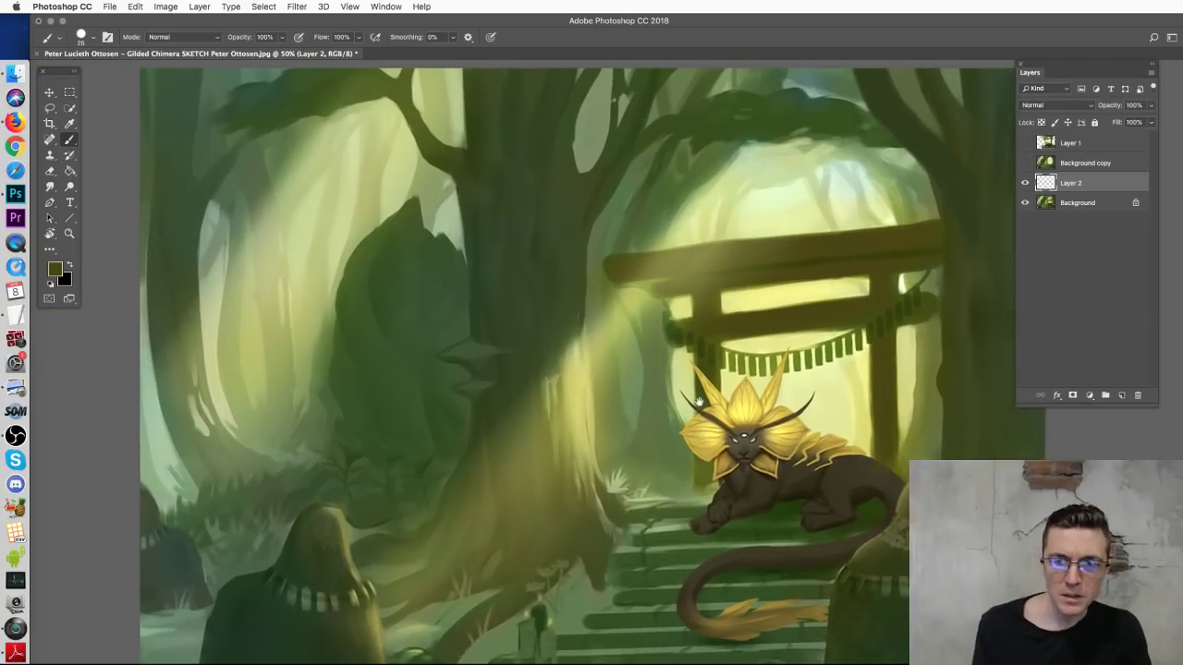
drag(700, 402, 658, 358)
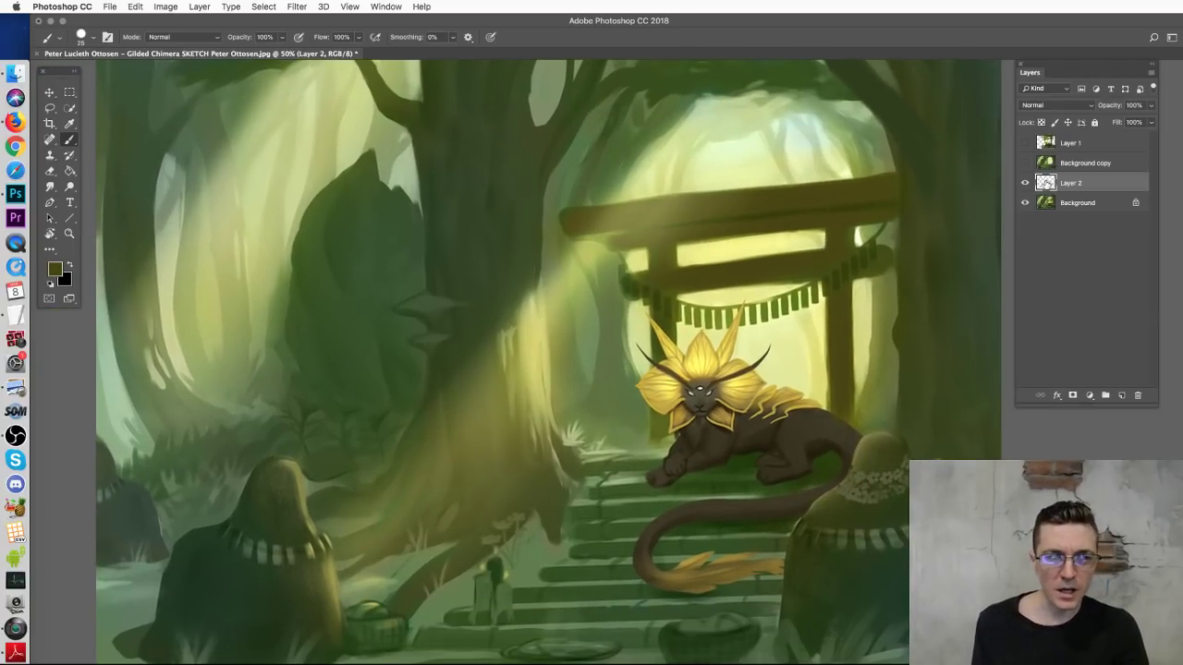
key(d)
key(x)
Step: Try white guide strokes on the torii beams, pillar and above the gate, discarding each
drag(605, 226, 869, 200)
key(ctrl+z)
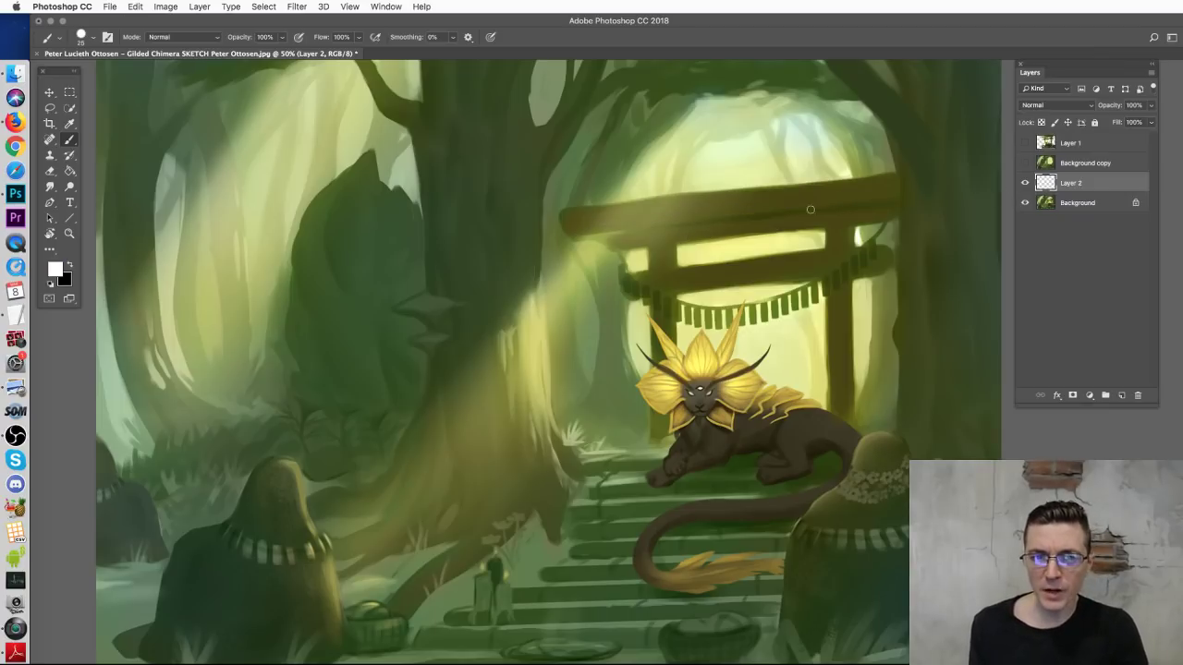
mouse_move(559, 184)
mouse_down()
mouse_move(609, 204)
mouse_move(563, 194)
mouse_move(601, 236)
mouse_move(642, 231)
mouse_up()
key(ctrl+z)
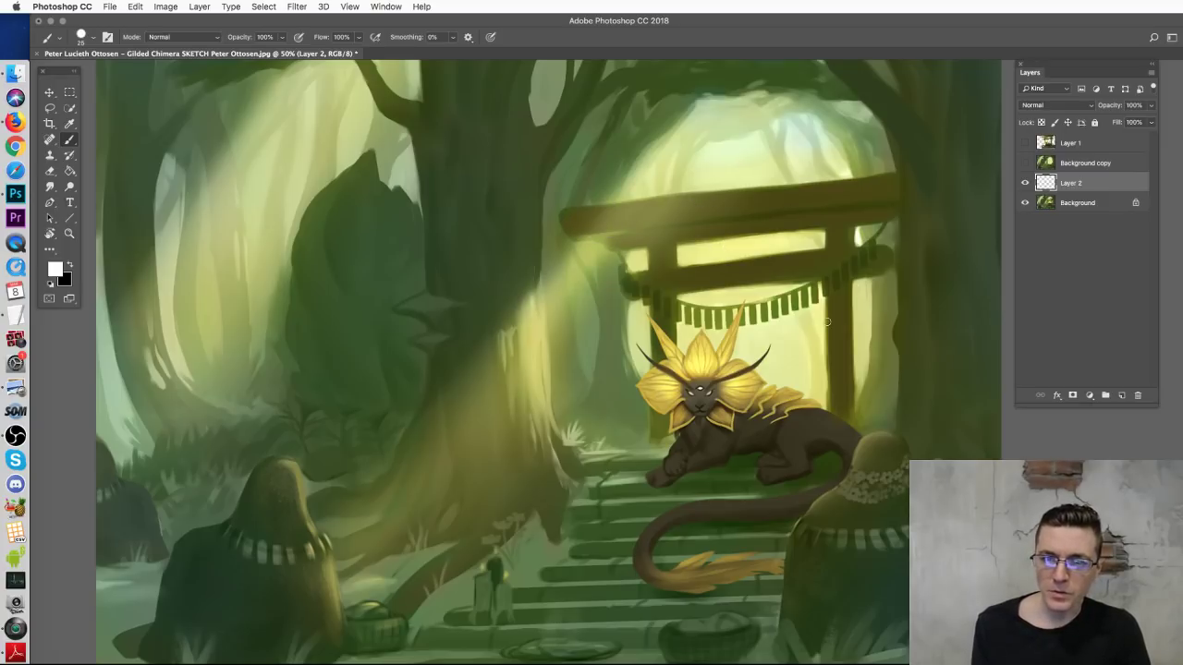
mouse_move(829, 334)
mouse_down()
mouse_move(852, 354)
mouse_move(837, 352)
mouse_up()
key(ctrl+z)
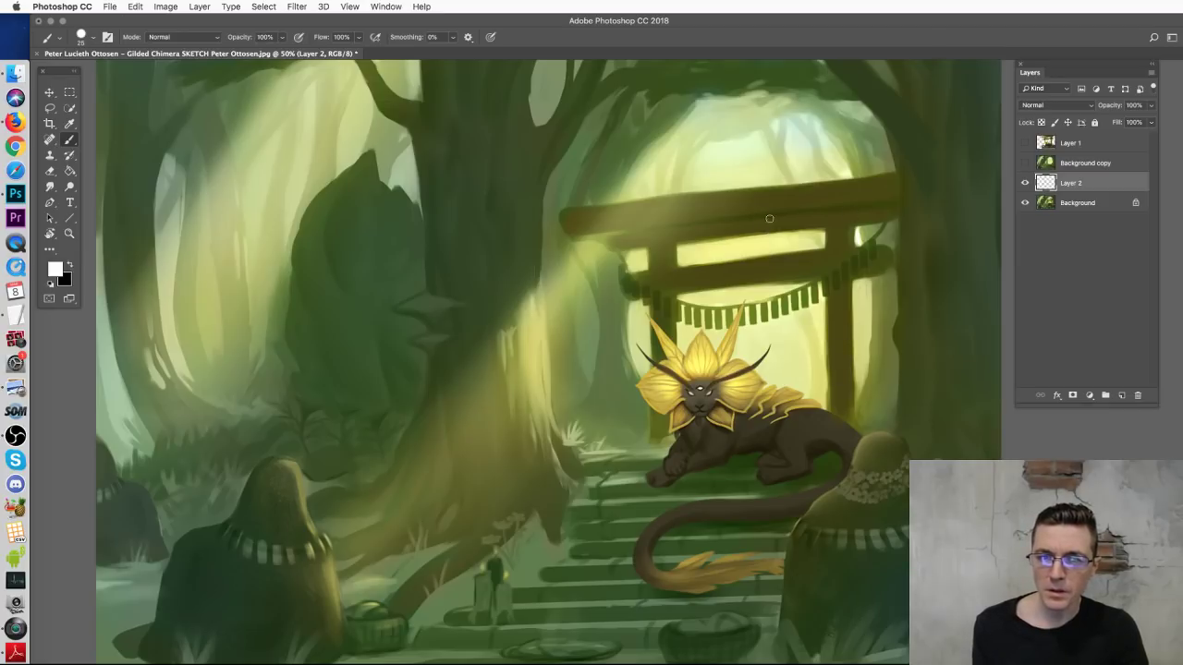
mouse_move(885, 228)
mouse_down()
mouse_move(871, 381)
mouse_move(861, 362)
mouse_up()
key(ctrl+z)
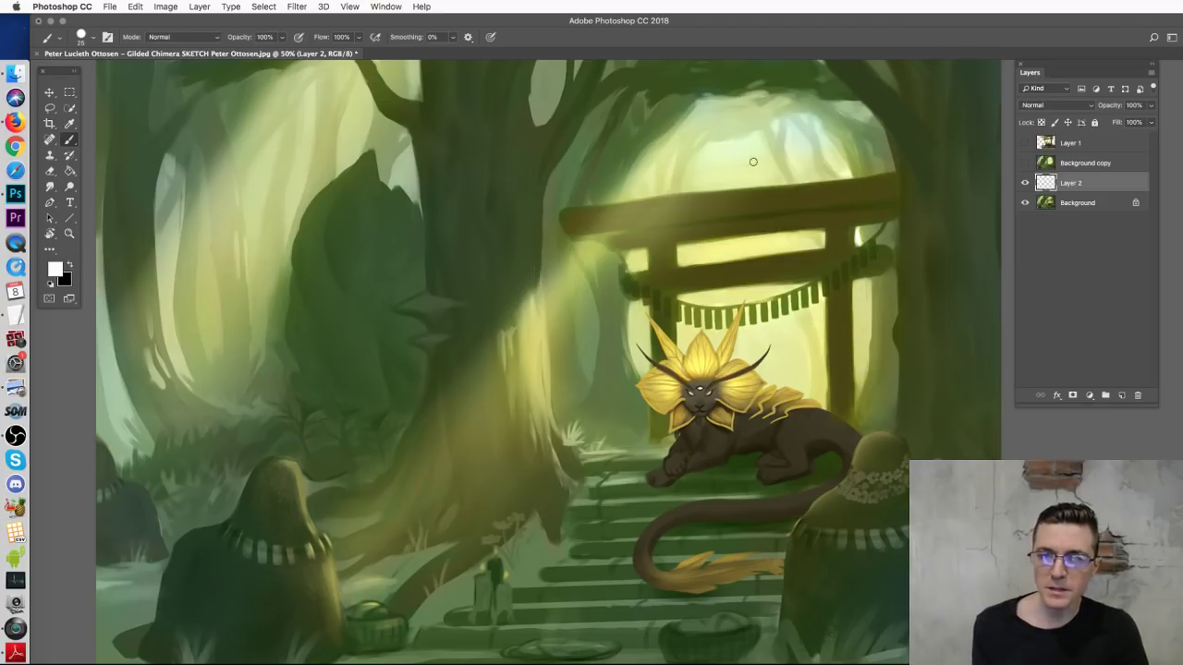
mouse_move(771, 152)
mouse_down()
mouse_move(689, 194)
mouse_move(690, 180)
mouse_move(681, 196)
mouse_move(775, 153)
mouse_move(719, 166)
mouse_move(677, 146)
mouse_move(784, 120)
mouse_up()
key(Delete)
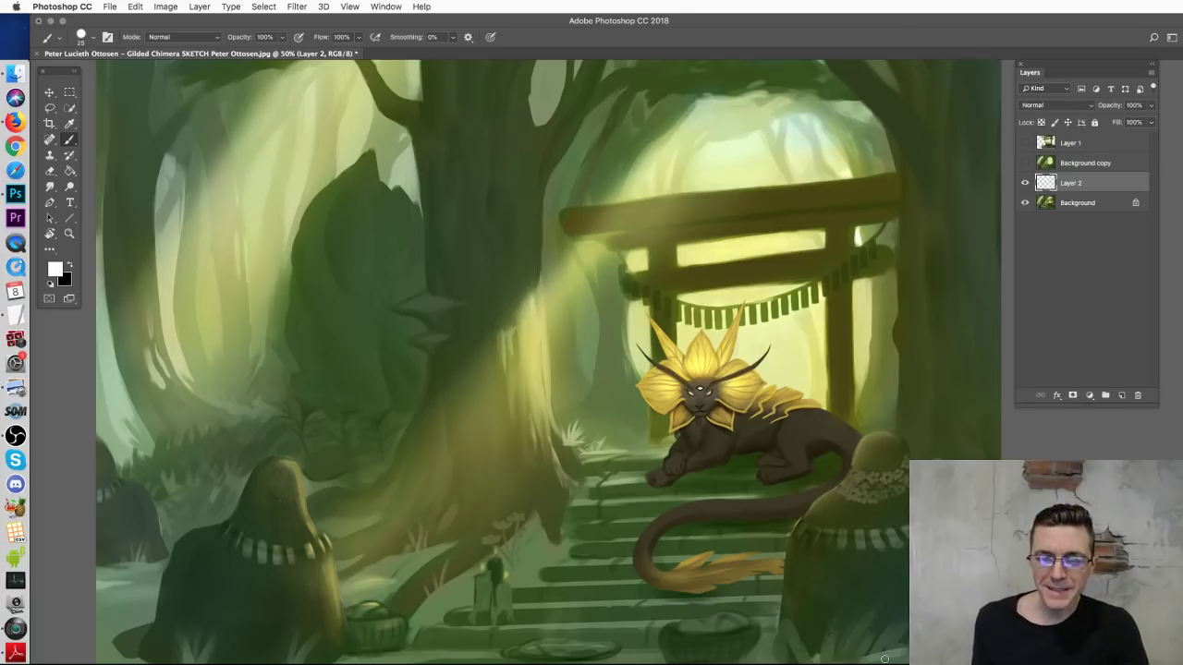
Step: Discard trial curves and a left rock outline, then trace the right rock's outline in white
drag(698, 468, 688, 426)
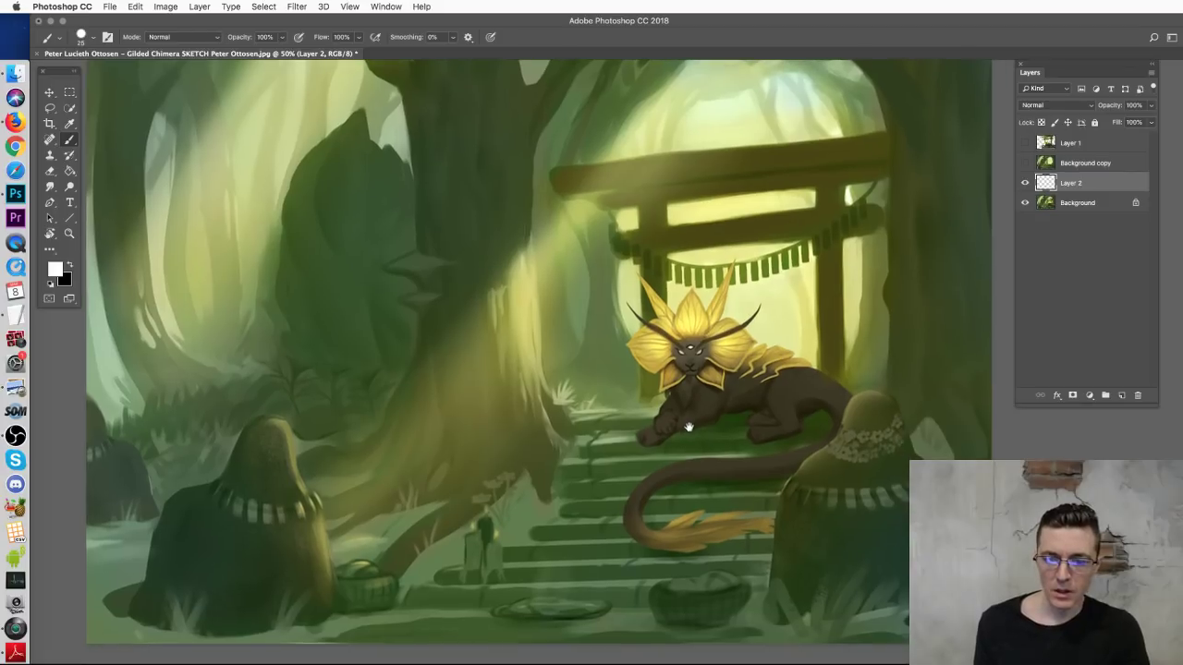
drag(786, 582, 957, 388)
key(ctrl+z)
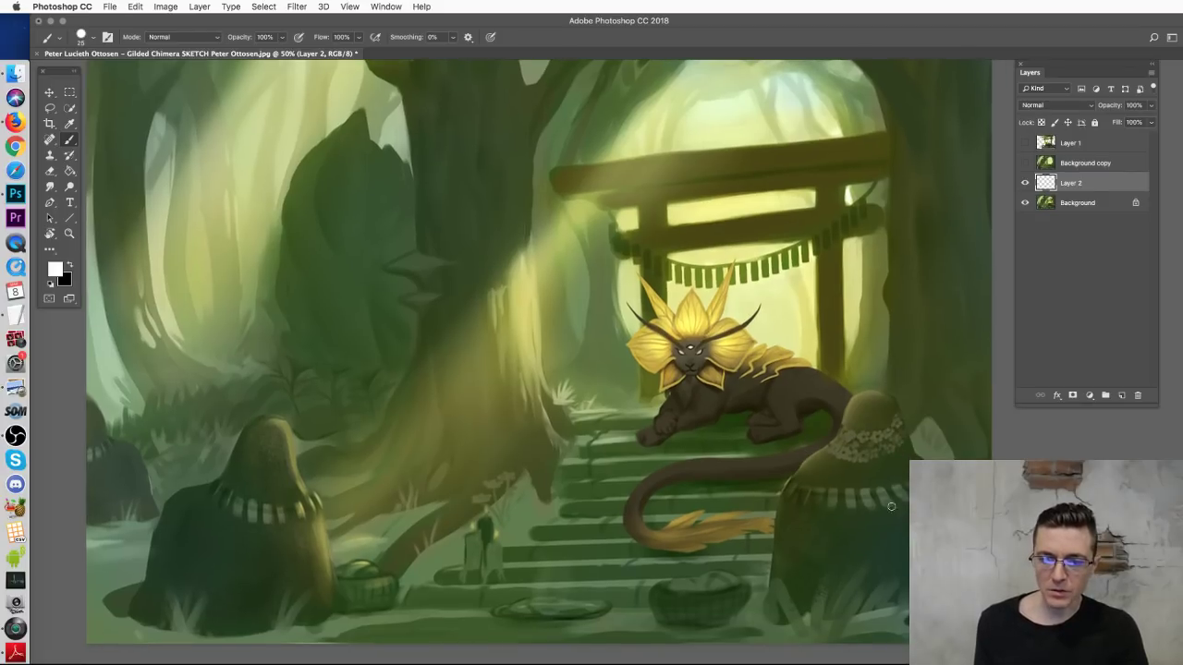
drag(788, 582, 957, 374)
key(ctrl+z)
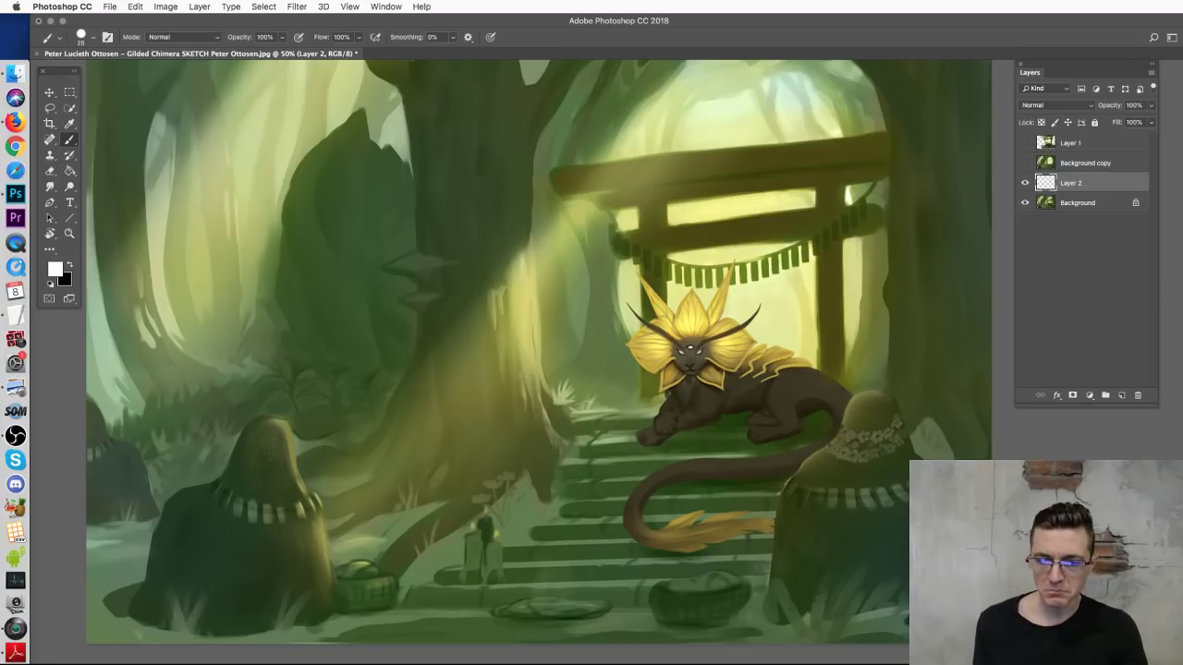
mouse_move(169, 591)
mouse_down()
mouse_move(201, 489)
mouse_move(247, 441)
mouse_move(291, 452)
mouse_move(308, 620)
mouse_up()
key(ctrl+z)
mouse_move(778, 592)
mouse_down()
mouse_move(839, 412)
mouse_move(880, 390)
mouse_move(892, 618)
mouse_up()
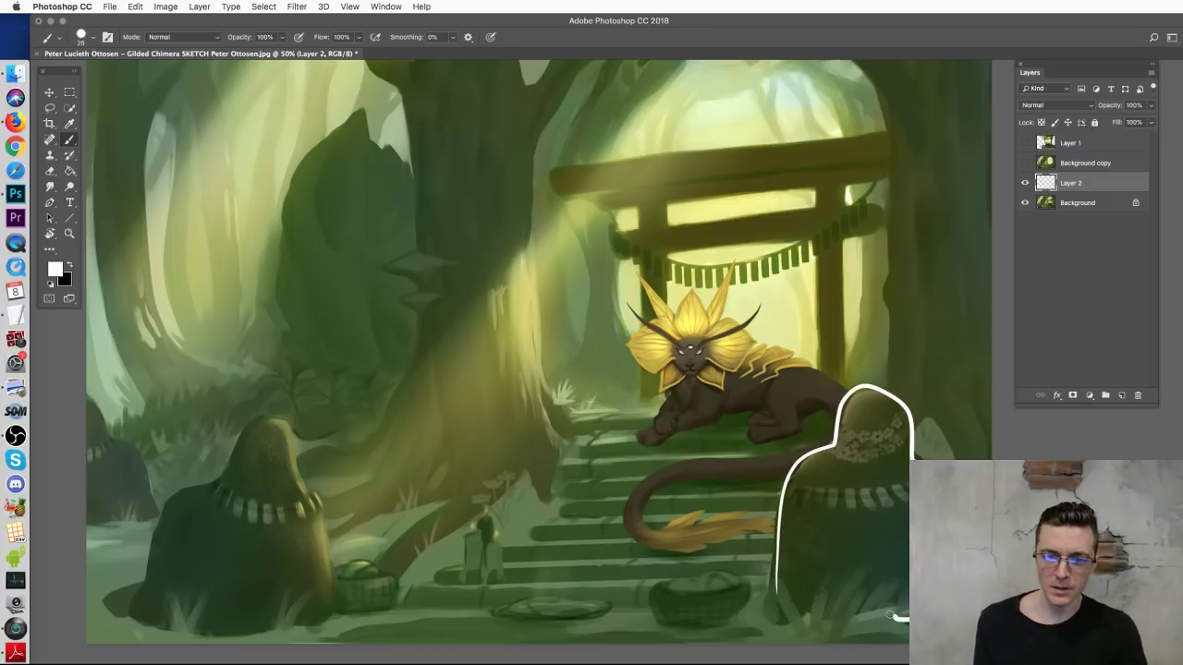
Step: Replace the right rock outline with new rock silhouettes, then undo them all
key(ctrl+z)
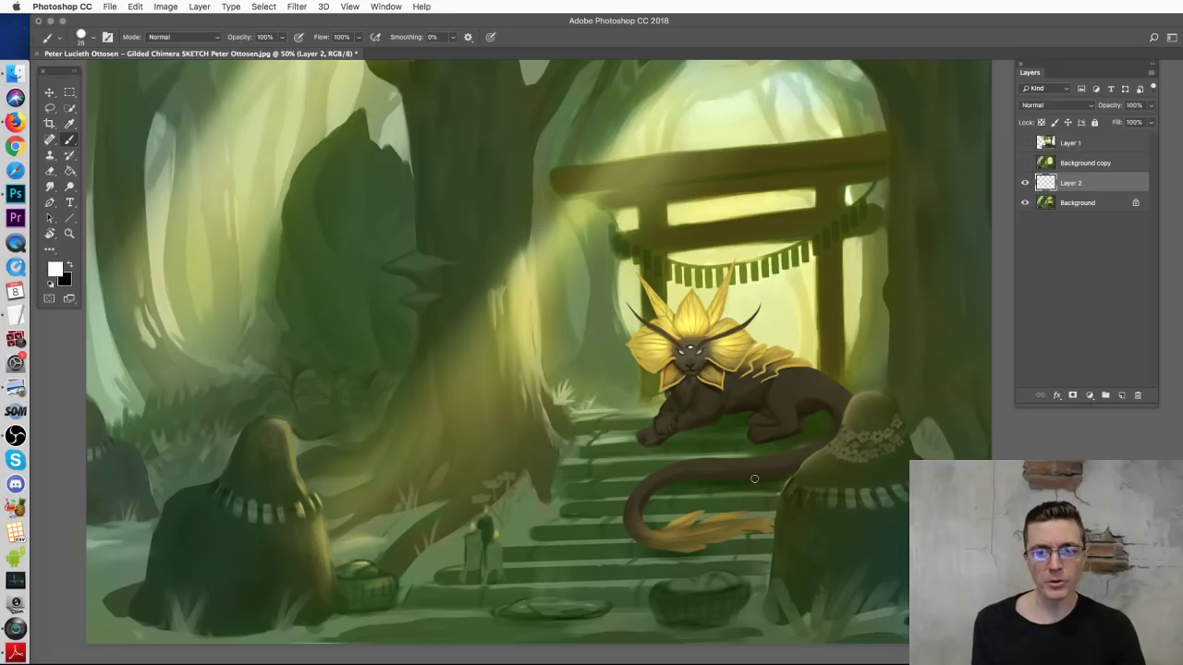
mouse_move(827, 605)
mouse_down()
mouse_move(783, 416)
mouse_move(869, 444)
mouse_move(919, 485)
mouse_up()
mouse_move(173, 546)
mouse_down()
mouse_move(226, 487)
mouse_move(364, 441)
mouse_move(310, 608)
mouse_up()
mouse_move(332, 650)
mouse_down()
mouse_move(433, 507)
mouse_move(468, 540)
mouse_move(444, 644)
mouse_up()
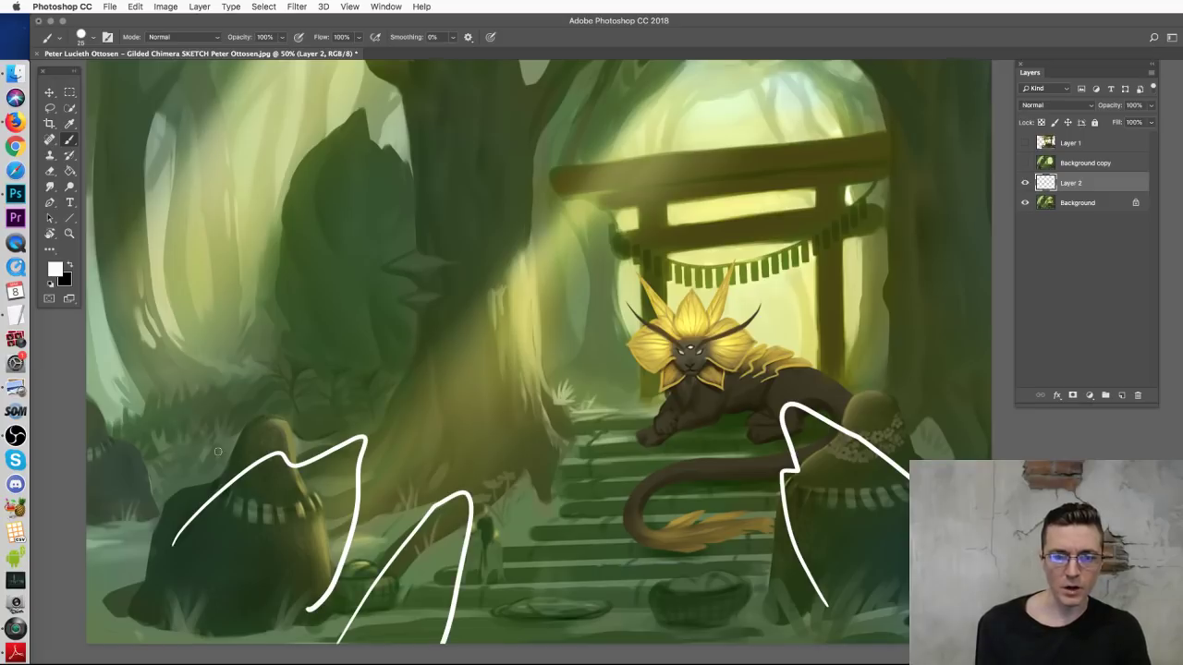
mouse_move(90, 431)
mouse_down()
mouse_move(182, 395)
mouse_move(132, 510)
mouse_up()
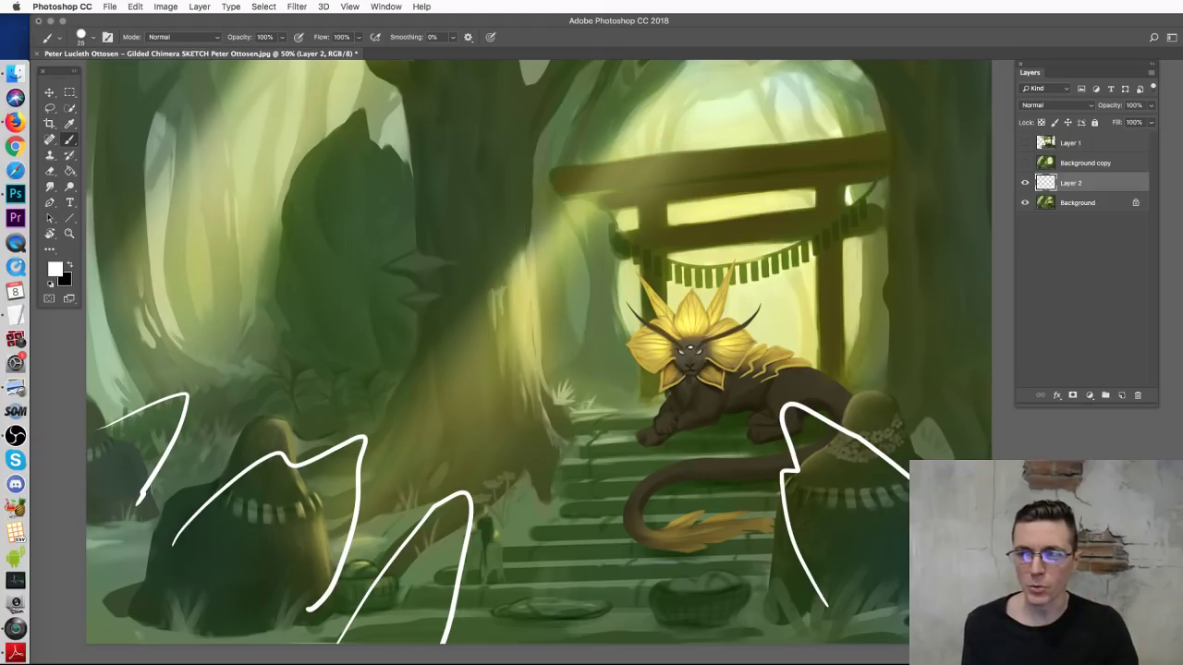
key(super+alt+z)
key(super+alt+z)
key(super+alt+z)
key(super+alt+z)
Step: Try short guide strokes over the basket, stairs and lower left, undoing each, then recentre
drag(799, 345, 800, 387)
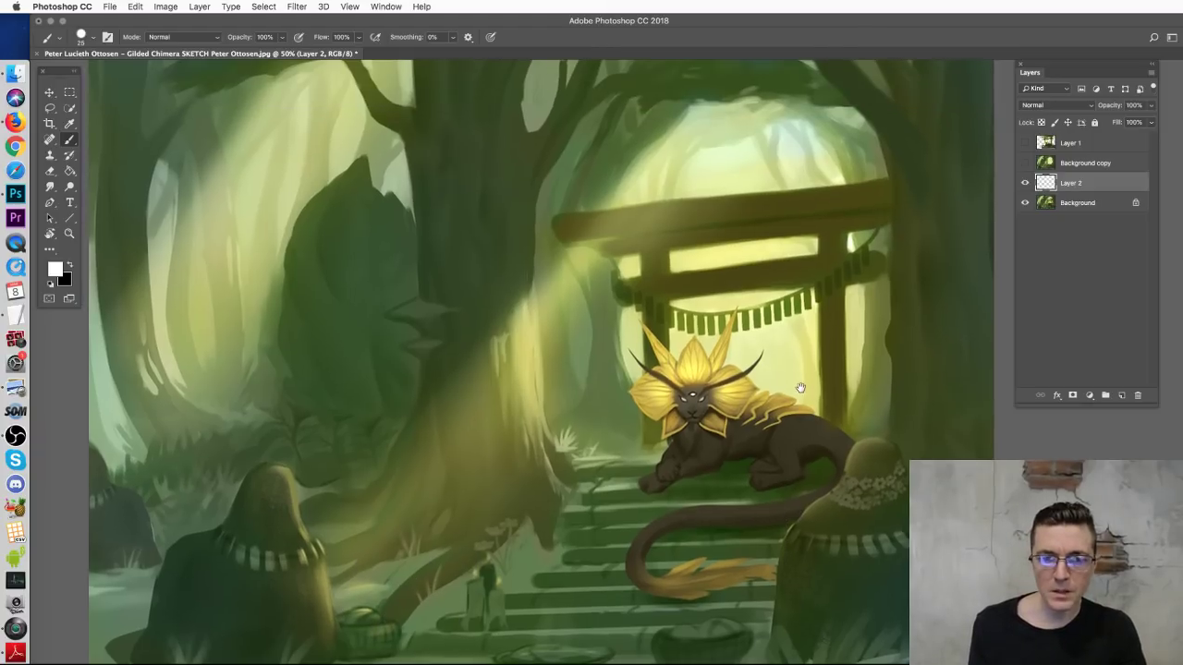
scroll(822, 484, down, 3)
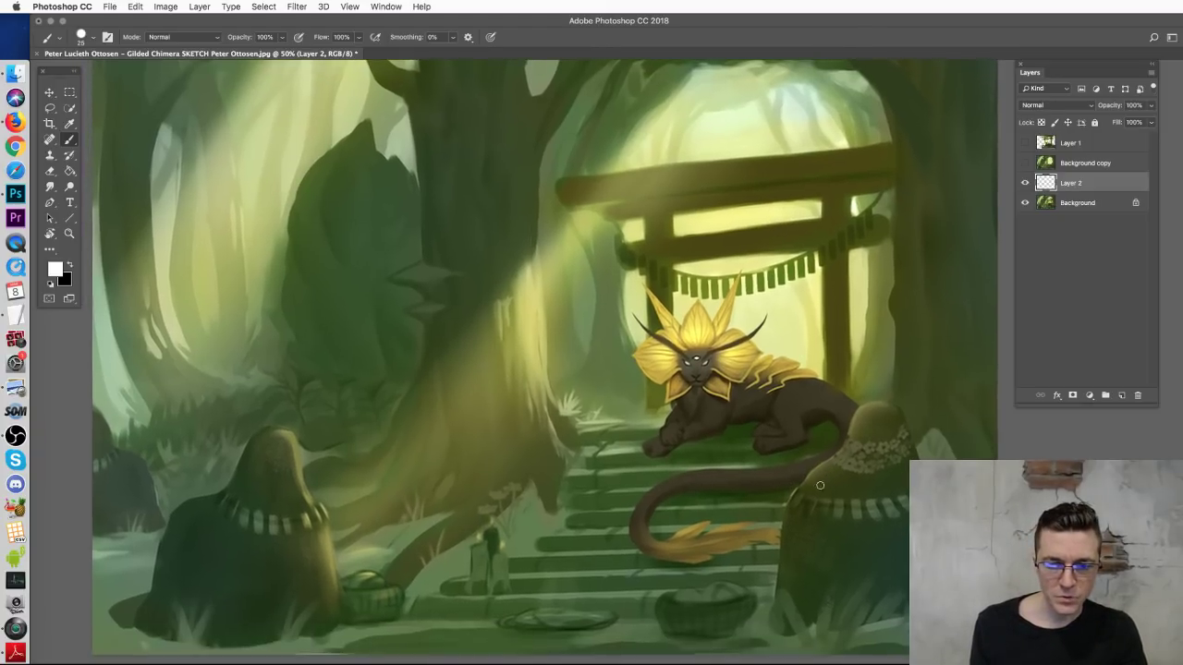
mouse_move(715, 590)
mouse_down()
mouse_move(740, 591)
mouse_move(693, 586)
mouse_move(718, 594)
mouse_up()
key(super+z)
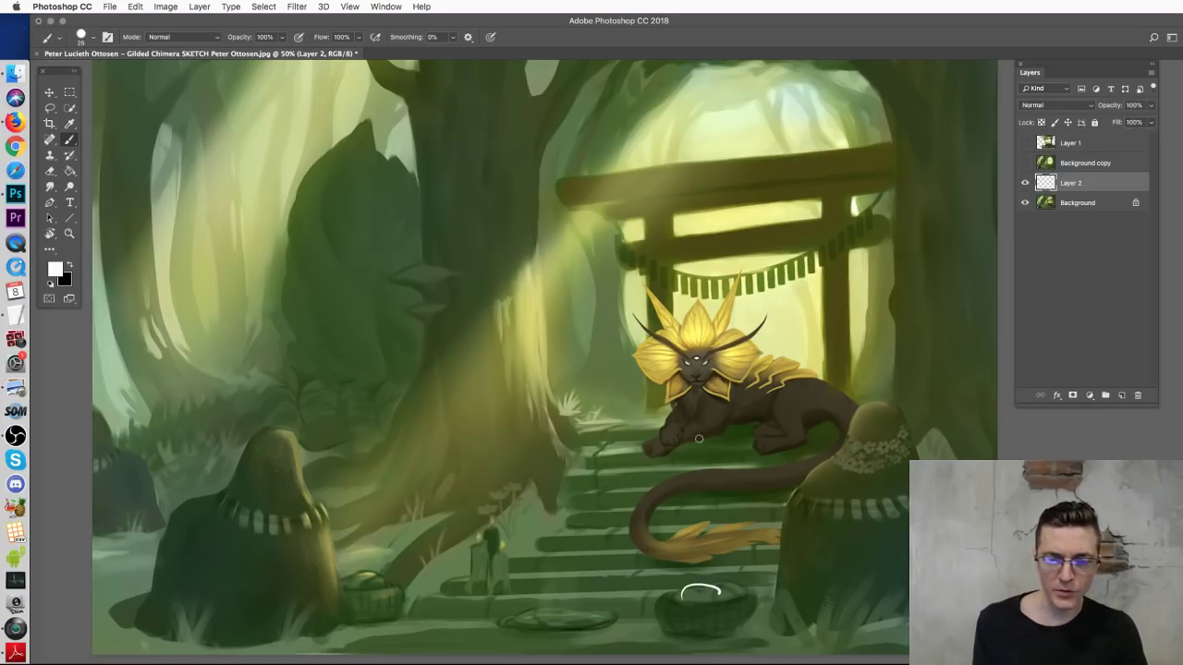
mouse_move(559, 570)
mouse_down()
mouse_move(605, 470)
mouse_move(637, 490)
mouse_up()
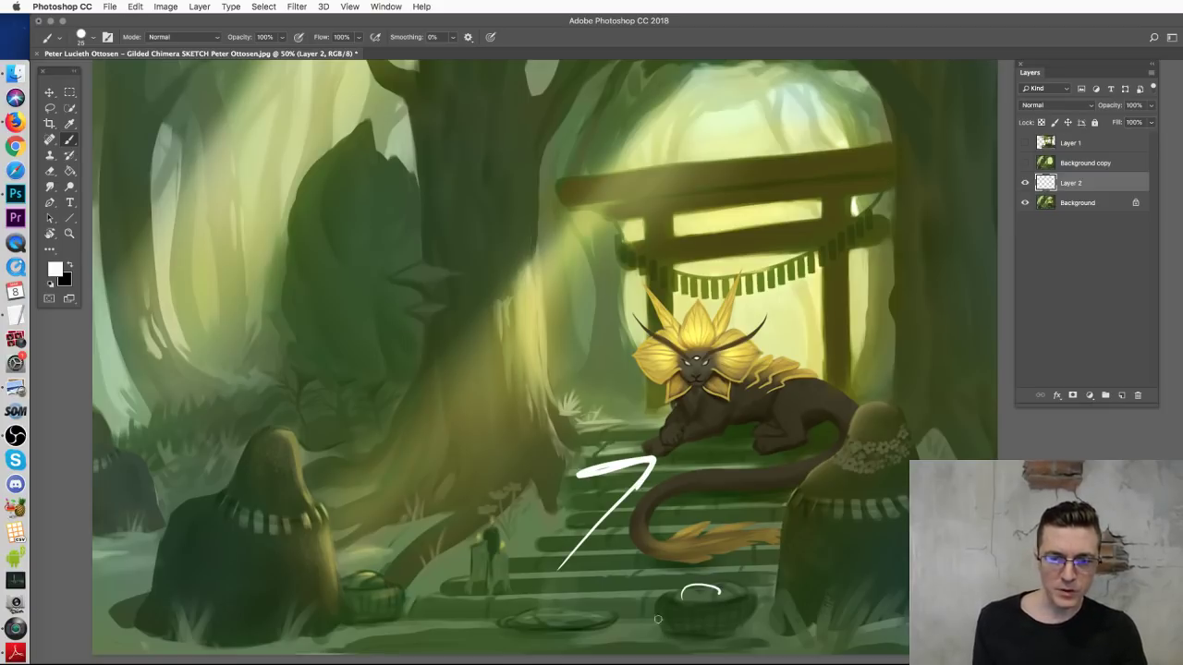
key(super+z)
mouse_move(286, 613)
mouse_down()
mouse_move(335, 559)
mouse_move(373, 576)
mouse_up()
key(super+z)
drag(739, 322, 680, 416)
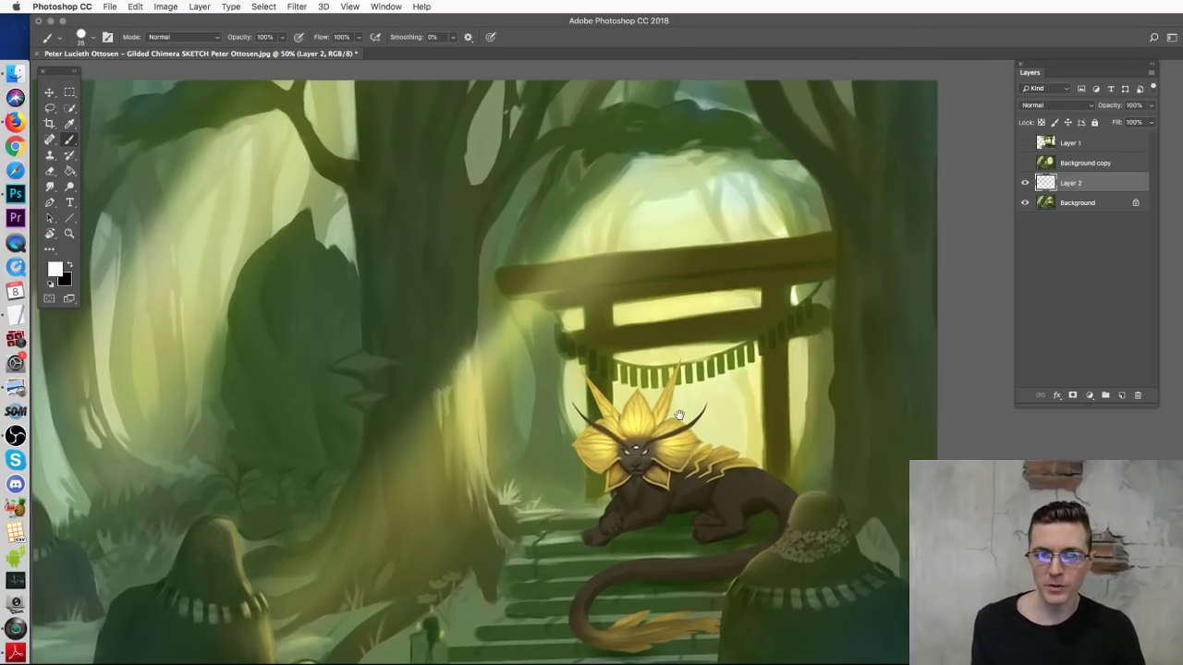
scroll(665, 332, left, 2)
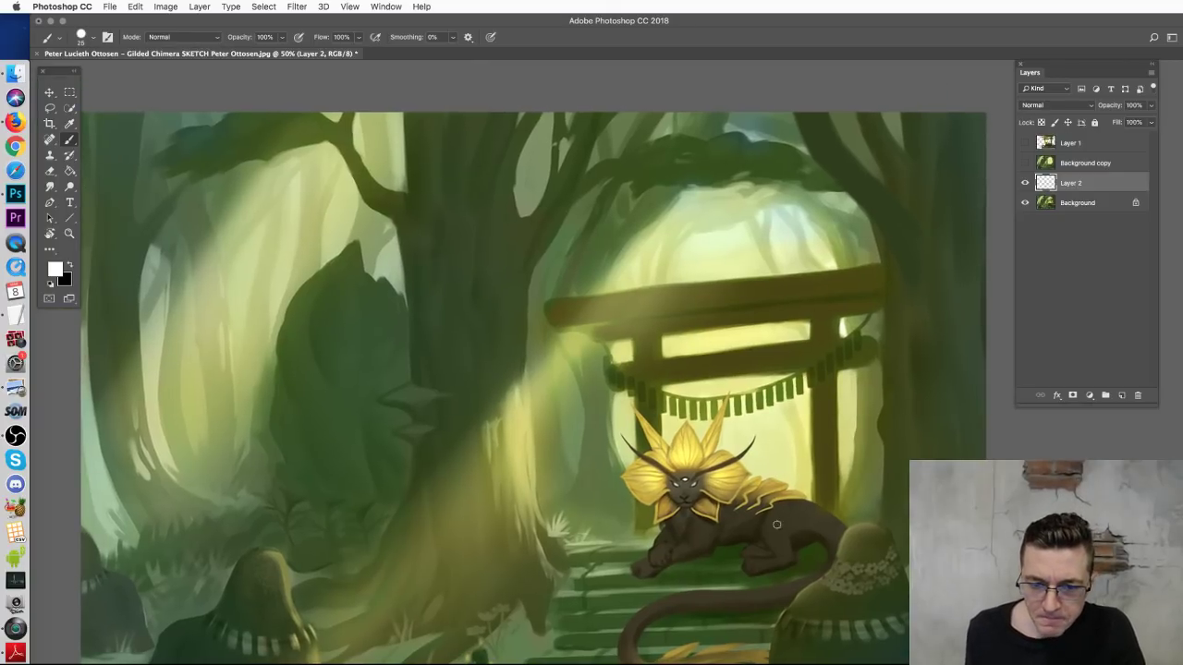
scroll(776, 525, down, 3)
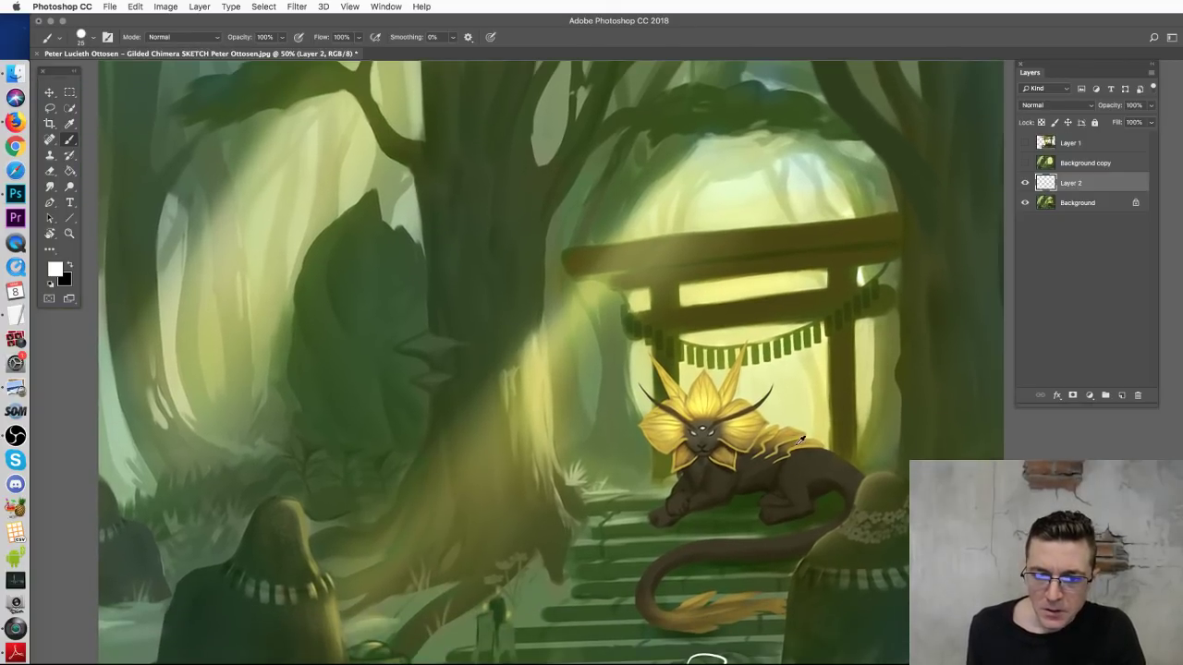
Step: Sample the armour gold and paint markings on the chimera's shoulder, tail and front paw
alt+click(800, 440)
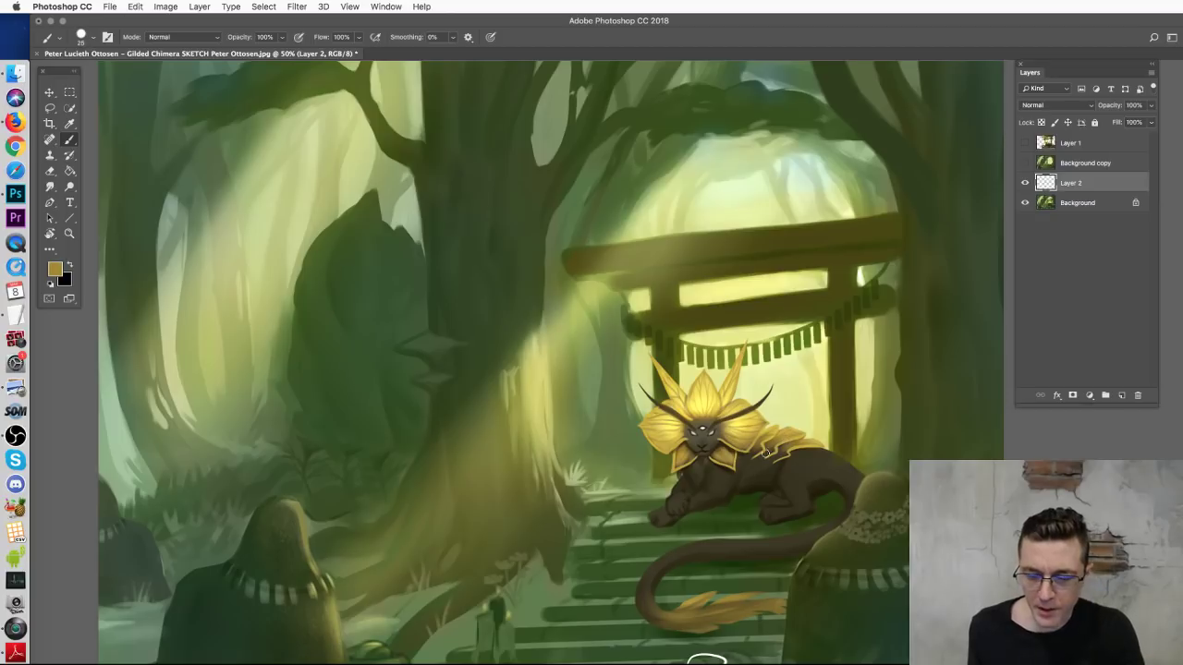
key(super+equal)
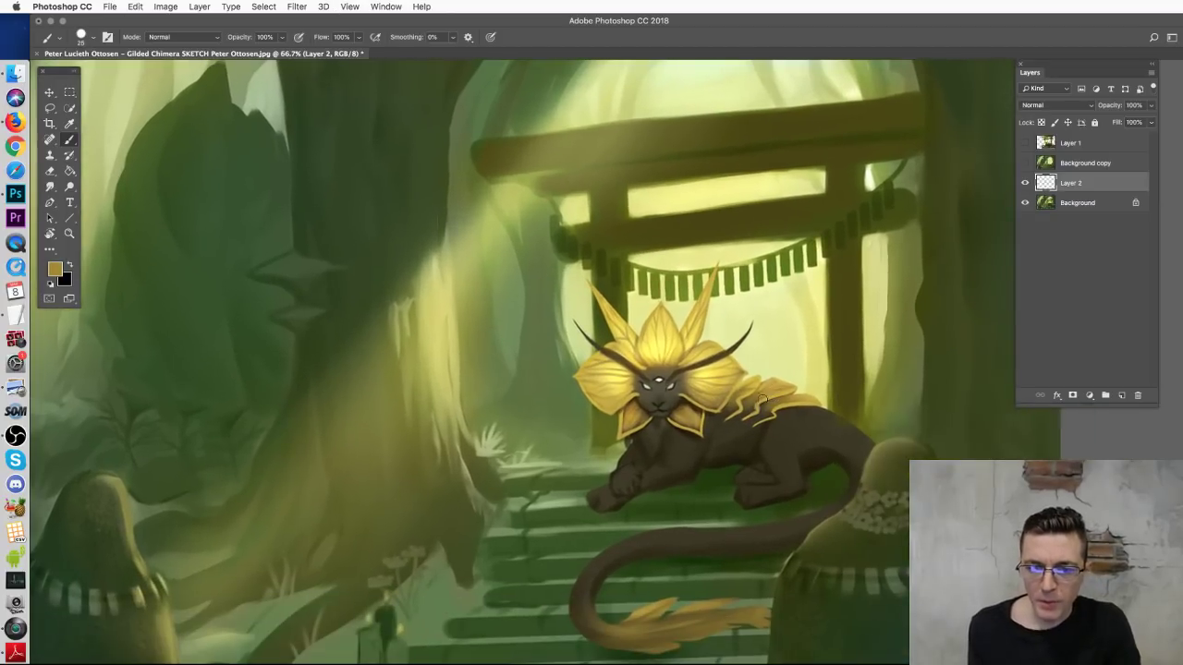
mouse_move(724, 434)
mouse_down()
mouse_move(714, 457)
mouse_move(747, 425)
mouse_move(733, 454)
mouse_up()
mouse_move(599, 617)
mouse_down()
mouse_move(606, 575)
mouse_move(602, 558)
mouse_move(665, 533)
mouse_move(733, 530)
mouse_up()
mouse_move(601, 561)
mouse_down()
mouse_move(577, 598)
mouse_move(618, 628)
mouse_up()
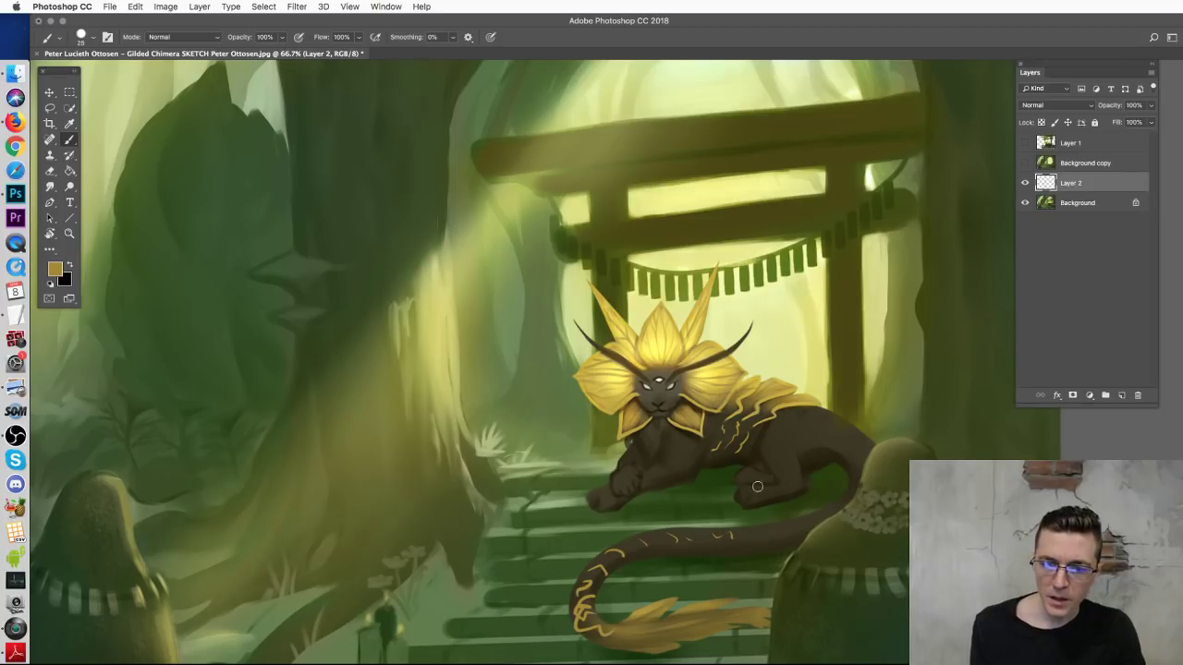
mouse_move(755, 488)
mouse_down()
mouse_move(771, 488)
mouse_move(766, 498)
mouse_move(756, 476)
mouse_up()
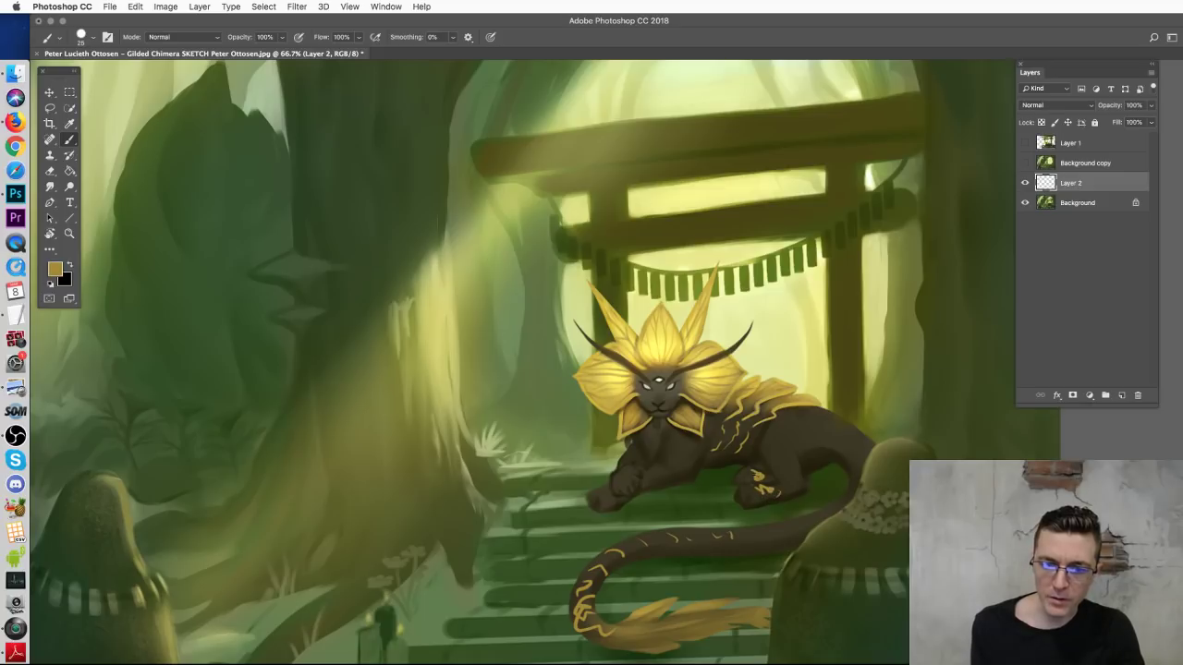
mouse_move(633, 474)
mouse_down()
mouse_move(610, 480)
mouse_move(636, 470)
mouse_up()
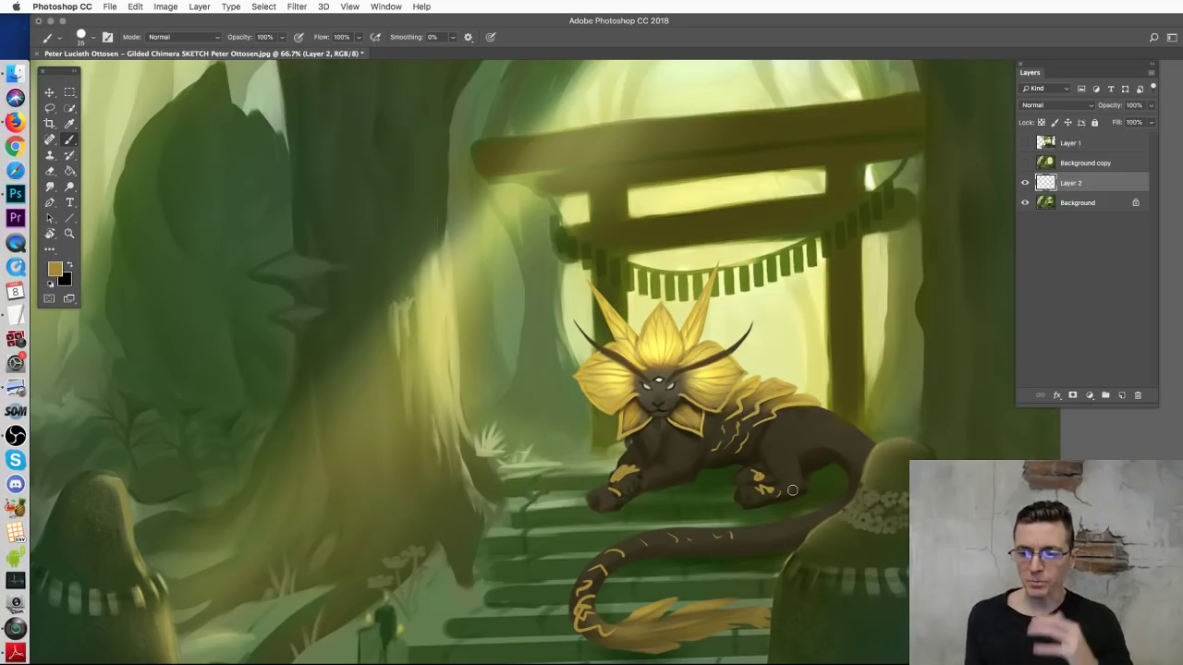
key(super+minus)
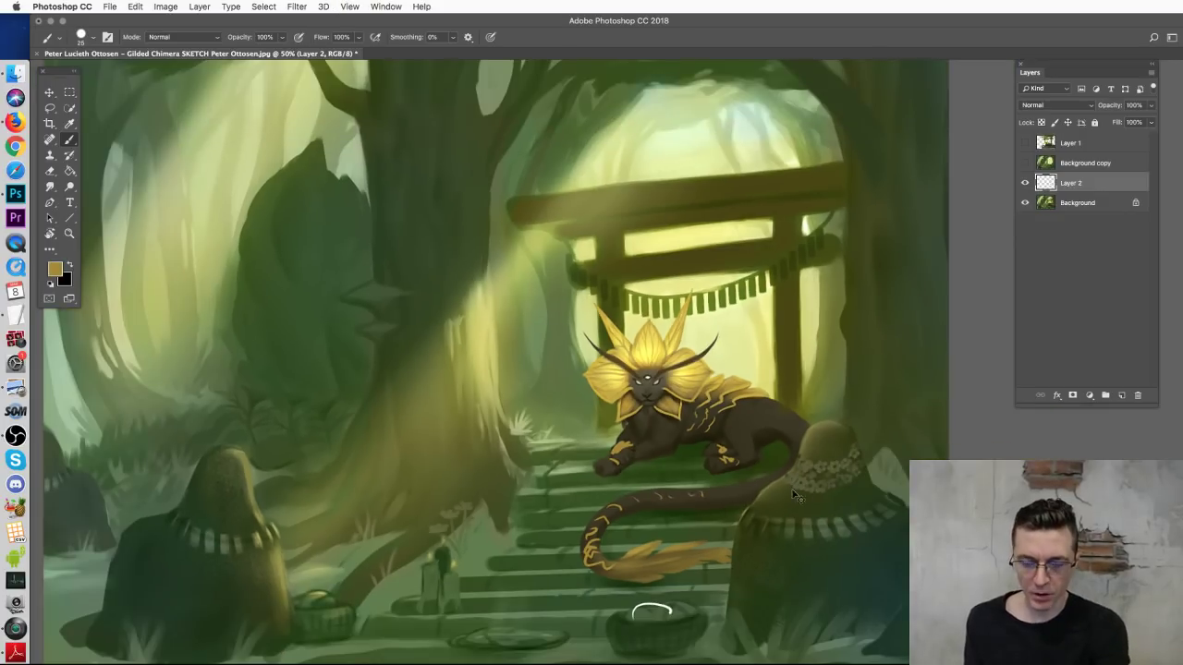
key(super+minus)
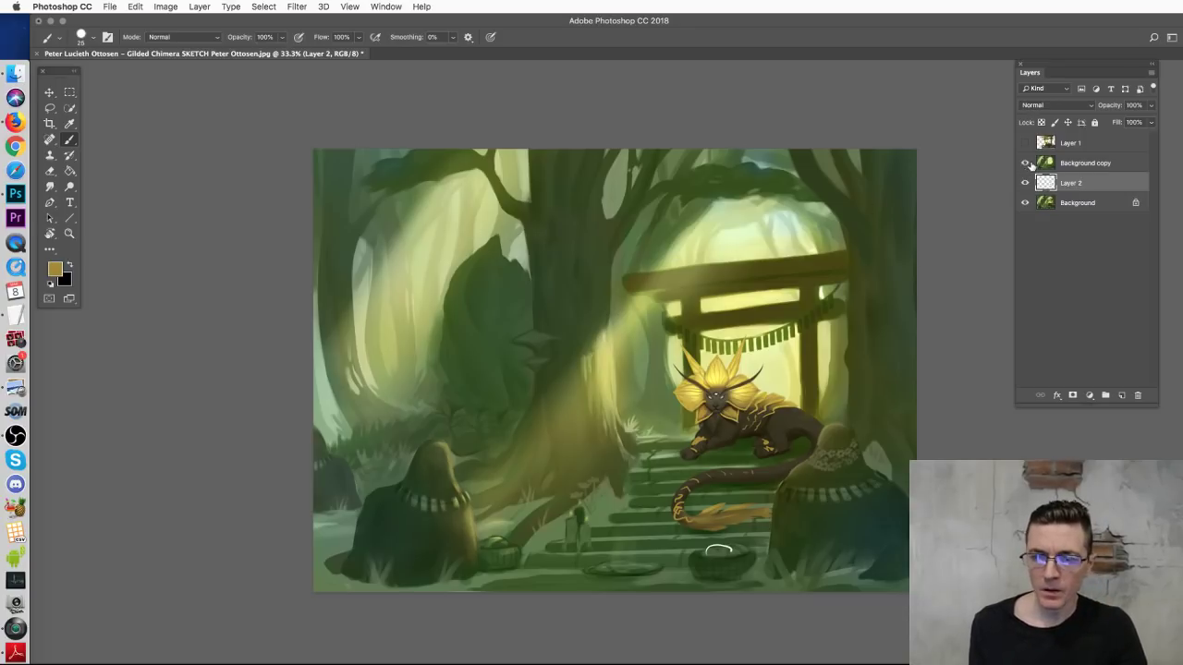
Step: Show Background copy and Layer 1, select Layer 1 and set the brush to 70 px
click(1024, 163)
click(1071, 166)
click(1024, 142)
click(1071, 143)
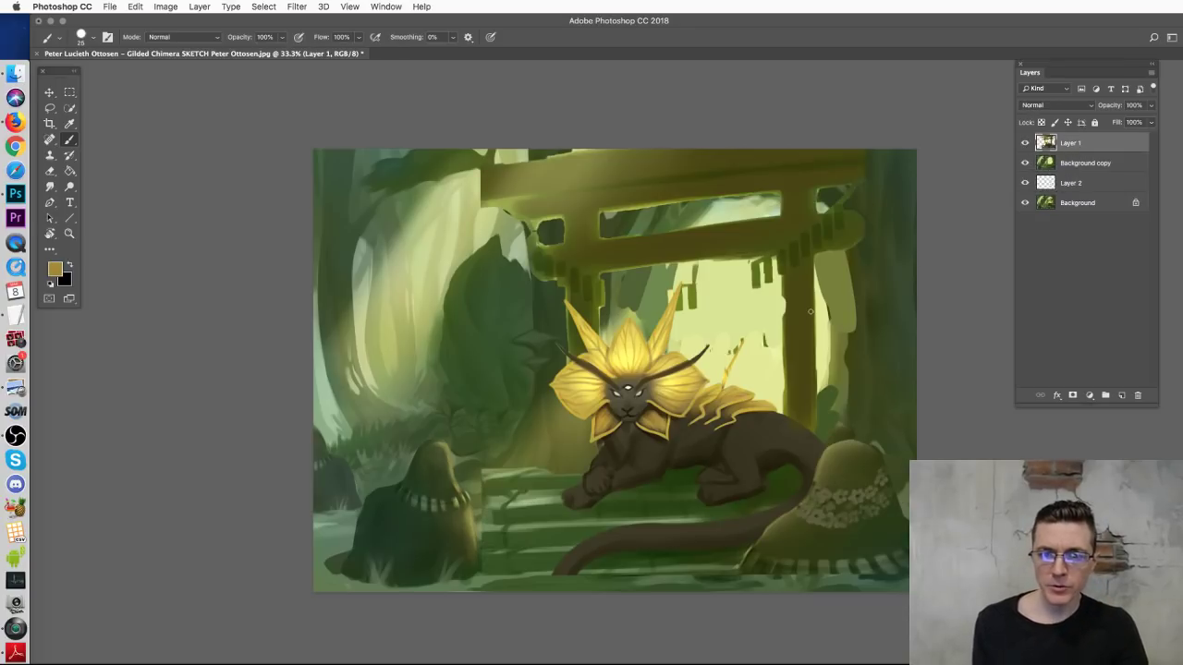
right_click(878, 295)
click(918, 305)
Step: Paint dark and light green foliage over the torii beam's right end
alt+click(421, 169)
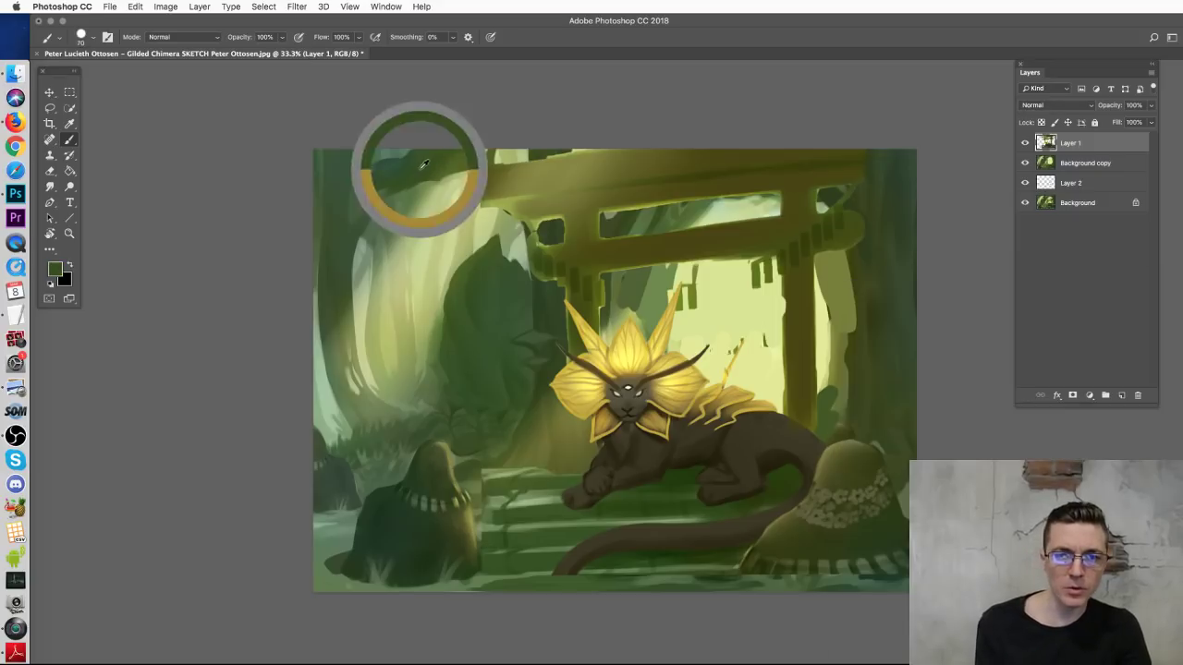
mouse_move(811, 230)
mouse_down()
mouse_move(893, 228)
mouse_move(778, 239)
mouse_up()
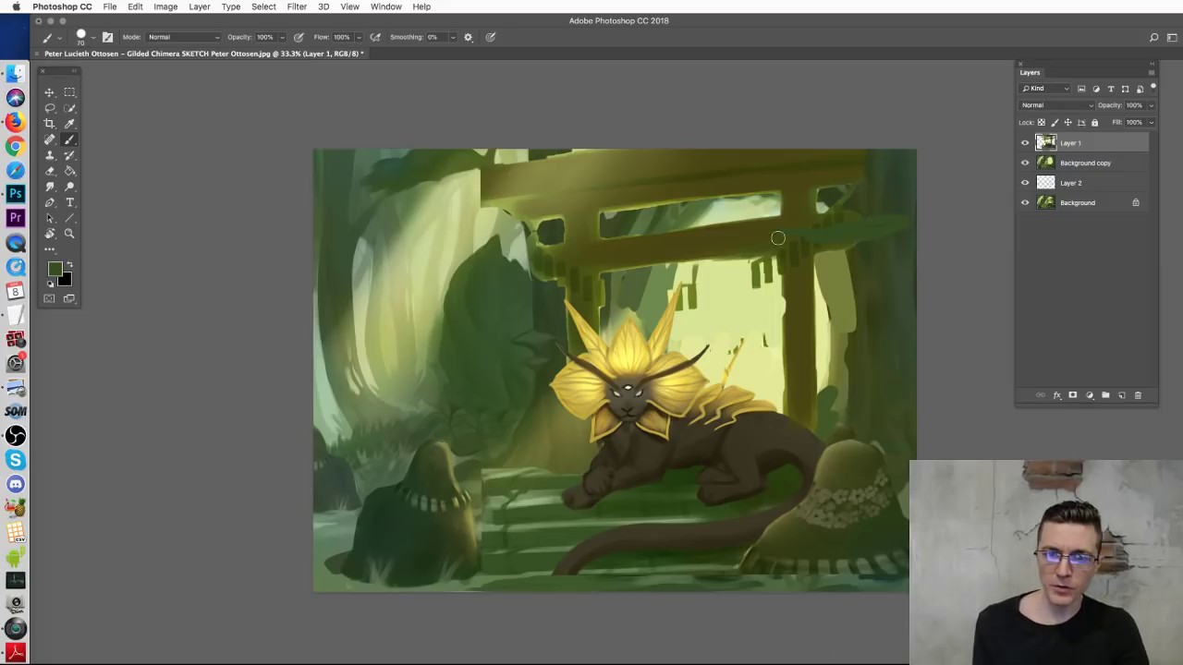
alt+click(541, 488)
mouse_move(769, 245)
mouse_down()
mouse_move(830, 236)
mouse_move(919, 197)
mouse_move(892, 223)
mouse_move(940, 200)
mouse_move(843, 223)
mouse_move(804, 187)
mouse_move(843, 211)
mouse_move(866, 208)
mouse_move(860, 220)
mouse_move(913, 250)
mouse_up()
mouse_move(834, 215)
mouse_down()
mouse_move(858, 190)
mouse_move(910, 189)
mouse_up()
Step: Paint dark and mid-green foliage along the beam's left end
mouse_move(513, 182)
mouse_down()
mouse_move(472, 167)
mouse_move(476, 148)
mouse_move(600, 184)
mouse_move(494, 163)
mouse_move(506, 157)
mouse_move(441, 174)
mouse_up()
alt+click(477, 251)
drag(449, 240, 519, 250)
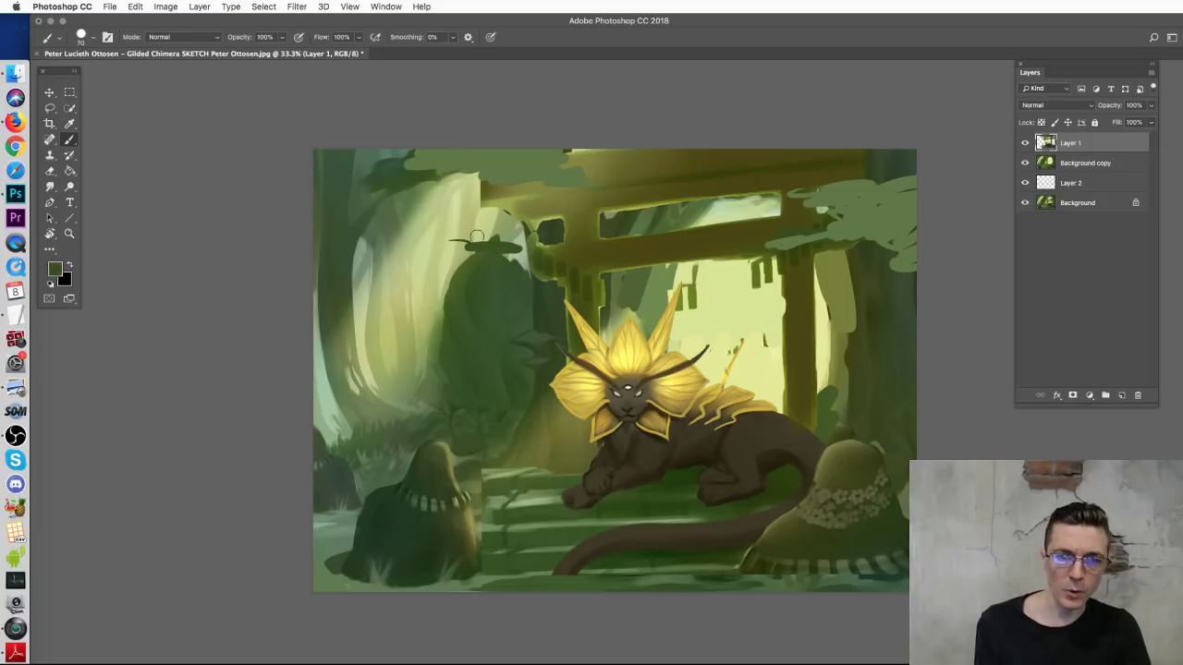
alt+click(406, 203)
mouse_move(434, 208)
mouse_down()
mouse_move(466, 211)
mouse_move(412, 212)
mouse_move(395, 248)
mouse_move(344, 261)
mouse_up()
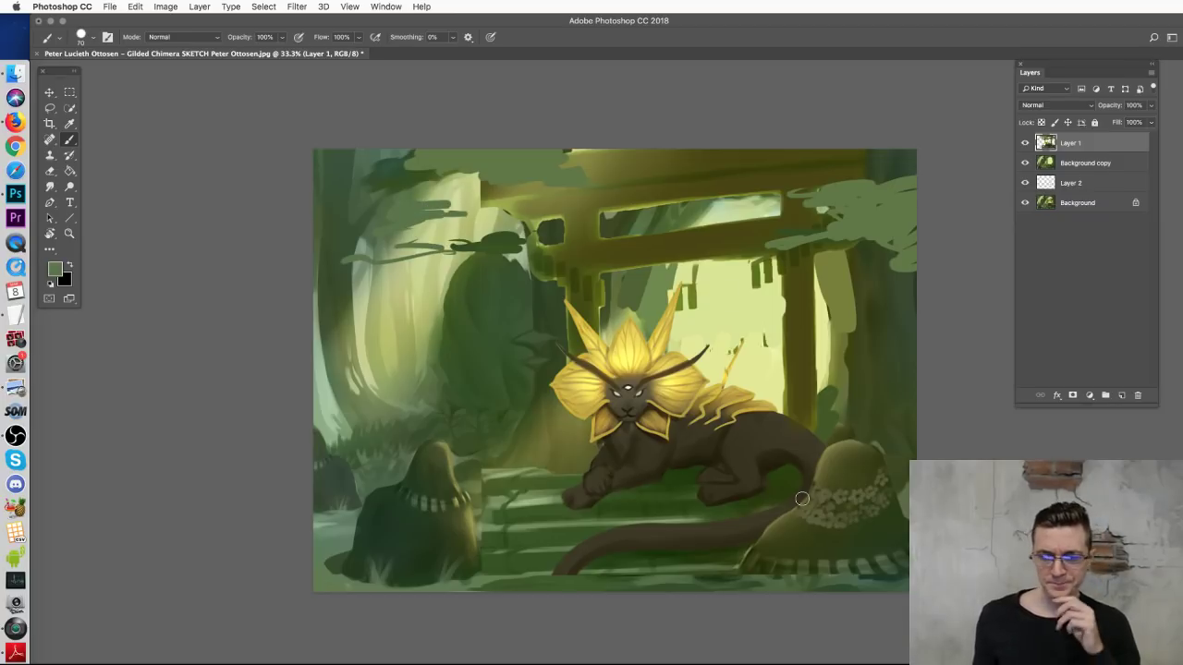